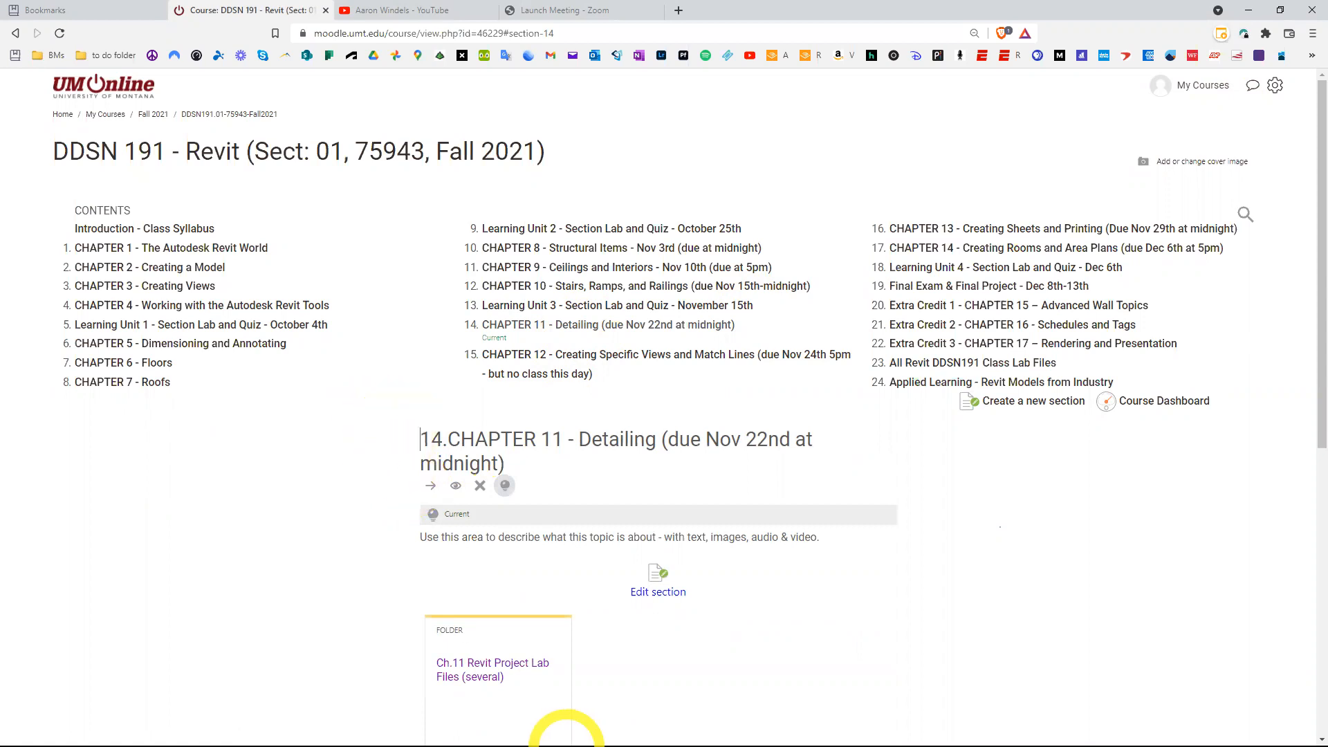
- Open the Ch.11 Revit Project Lab Files folder in the Chapter 11 section and download NER-11.rvt
scroll(371, 658, down, 4)
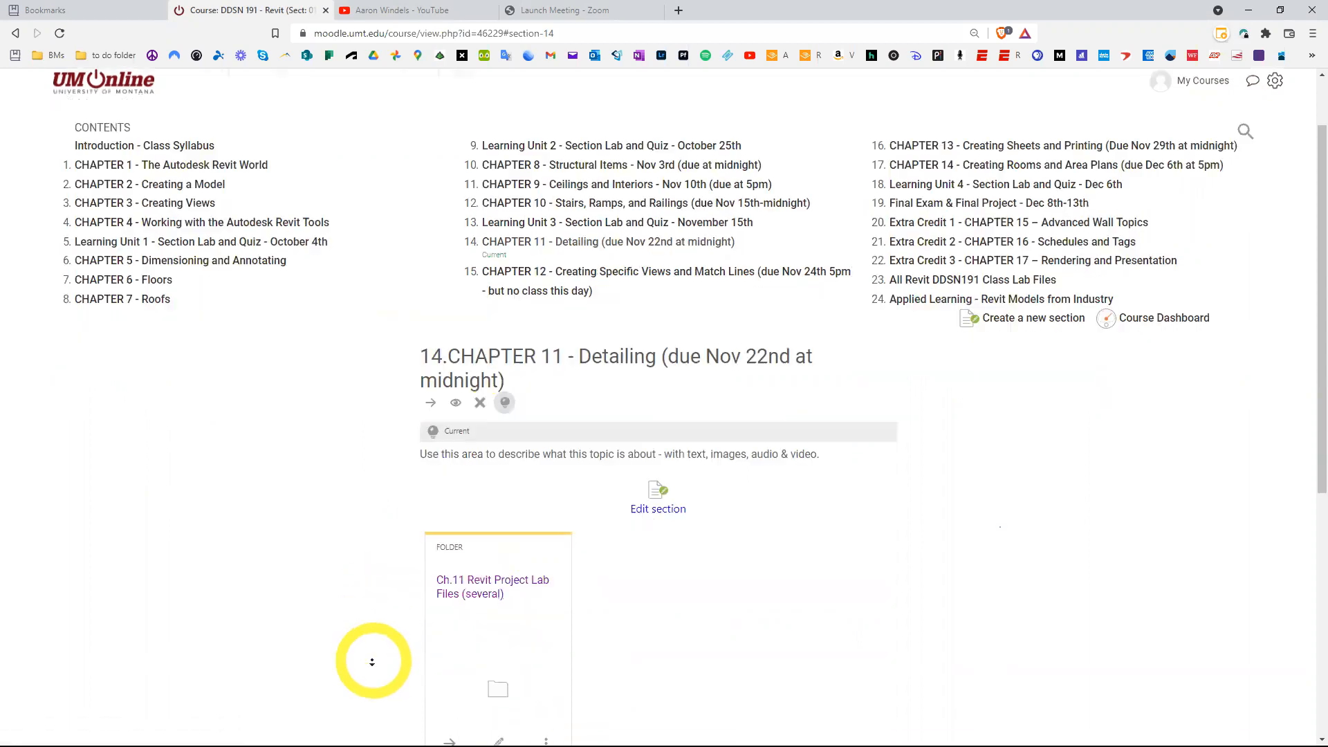
click(489, 369)
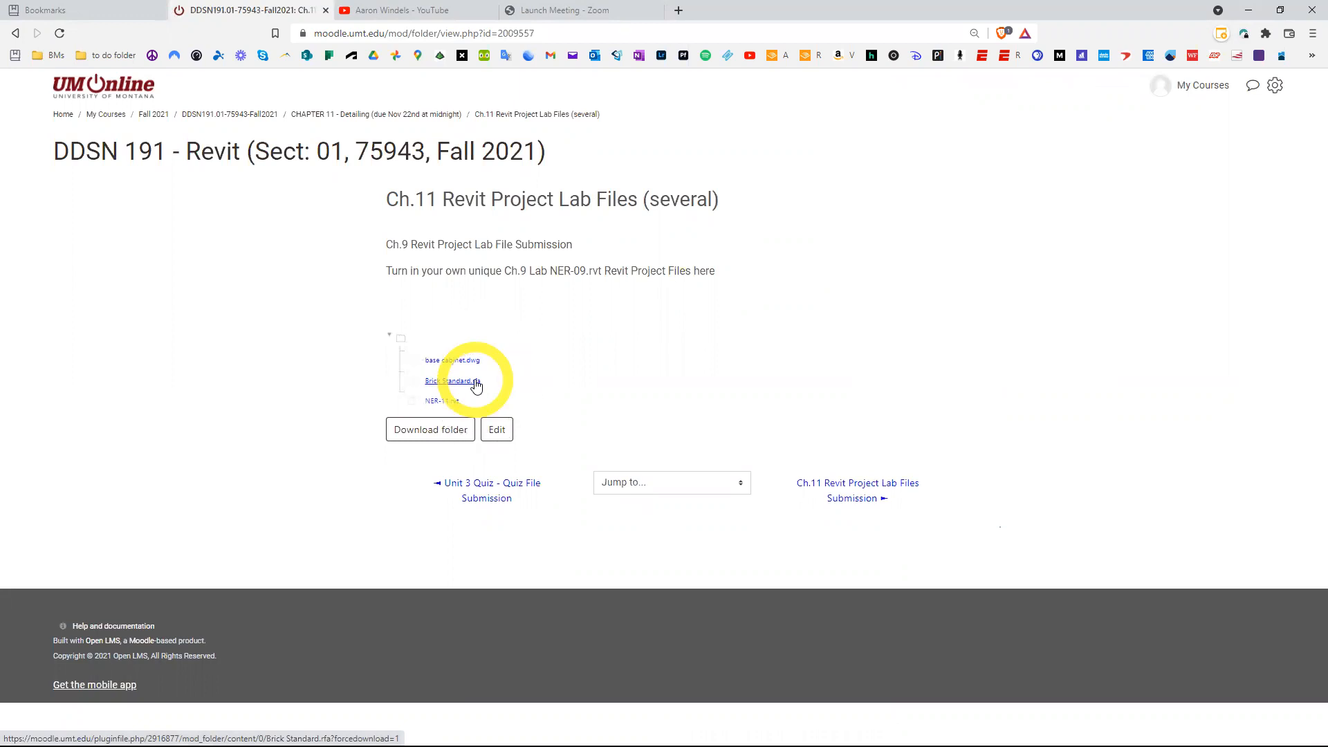
click(448, 404)
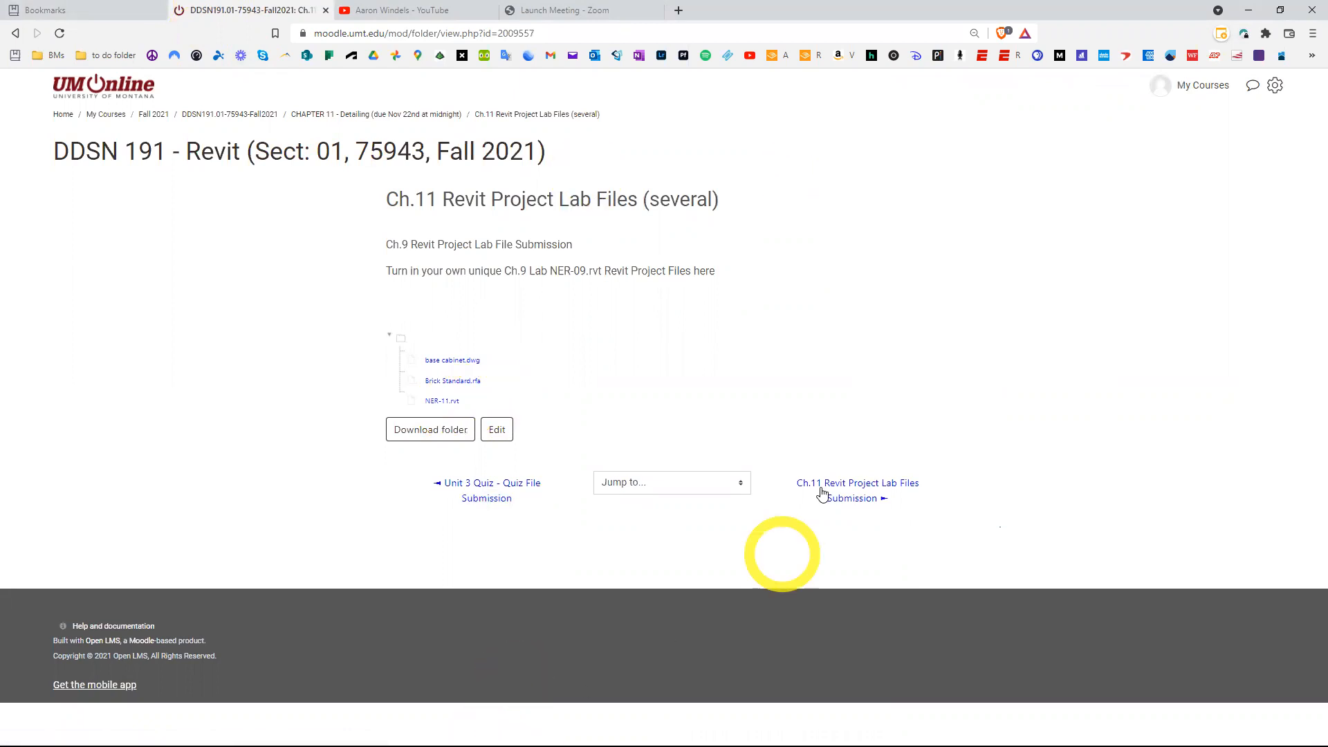
- Minimize the browser and switch to Revit with the NER-11.rvt project
click(1268, 11)
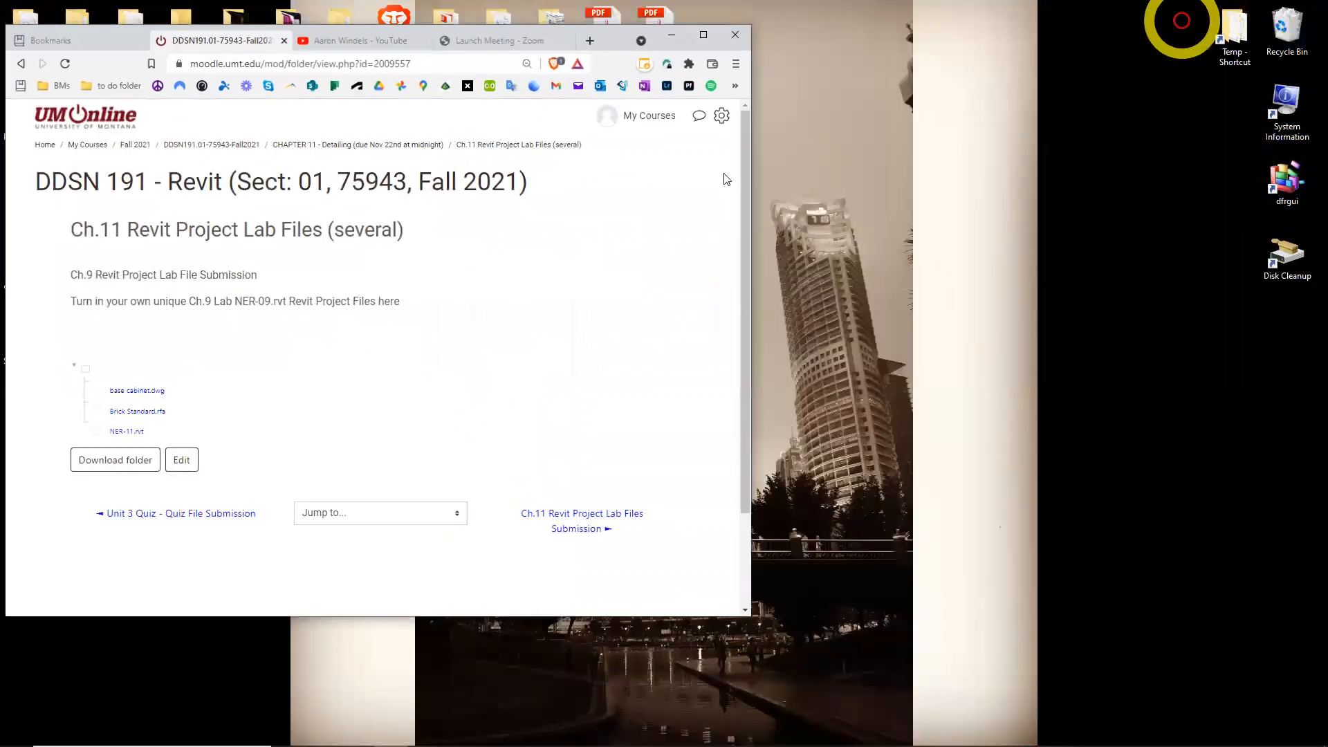
click(675, 25)
click(425, 733)
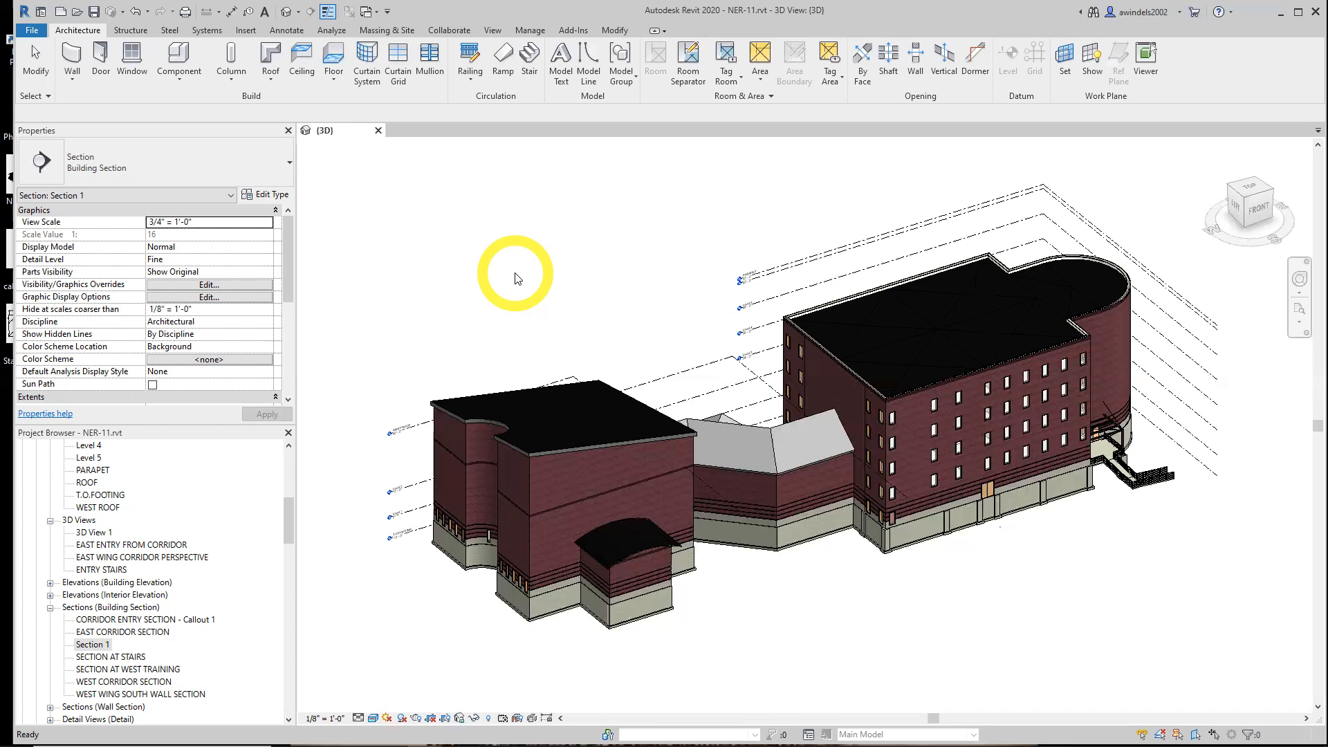
- Review the model categories in the Visibility/Graphic Overrides of Section 1 and close them without changes
click(172, 285)
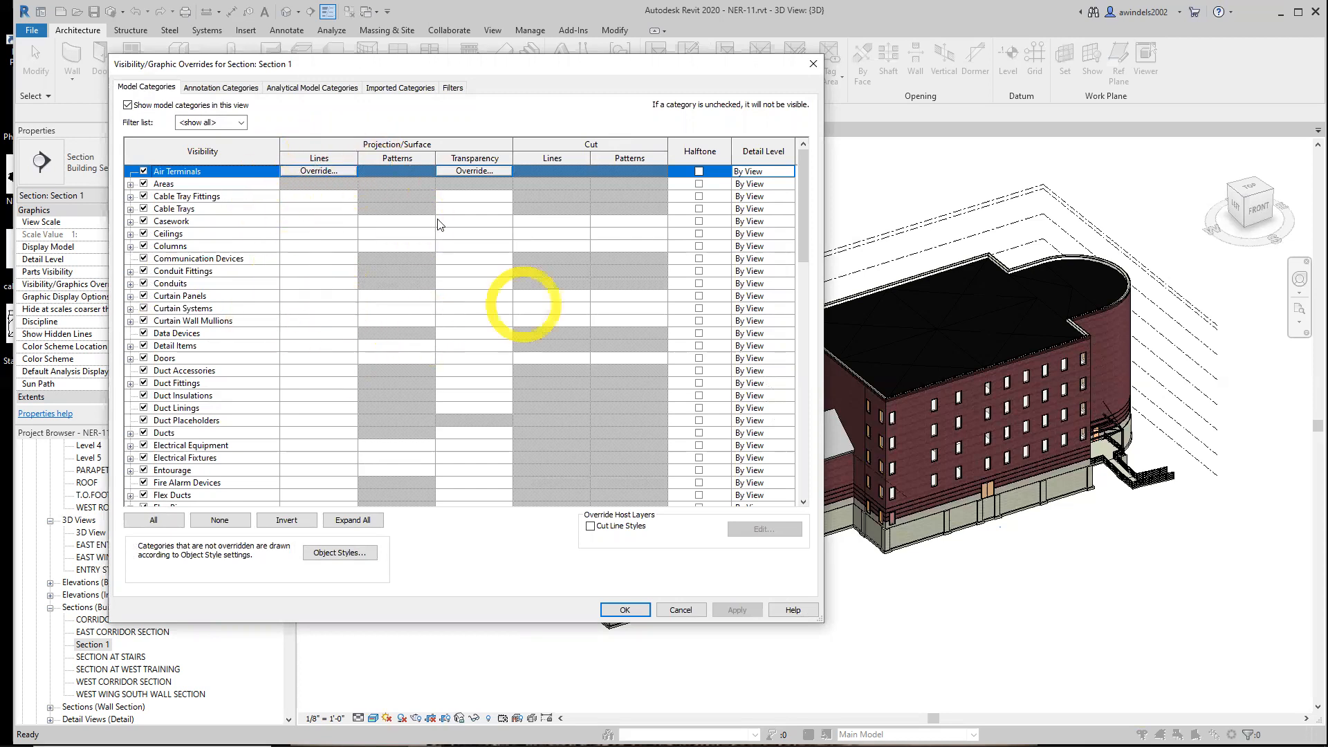
scroll(213, 354, down, 1)
scroll(213, 354, down, 4)
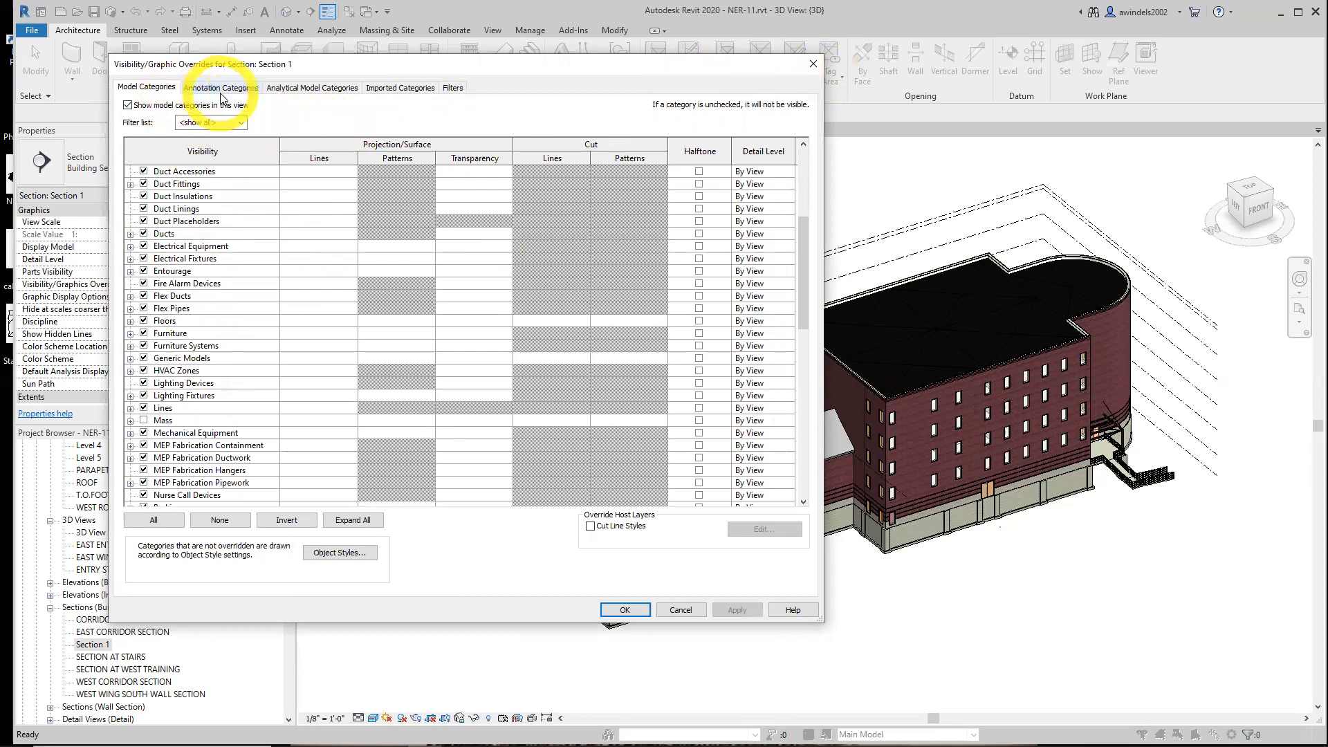
click(814, 64)
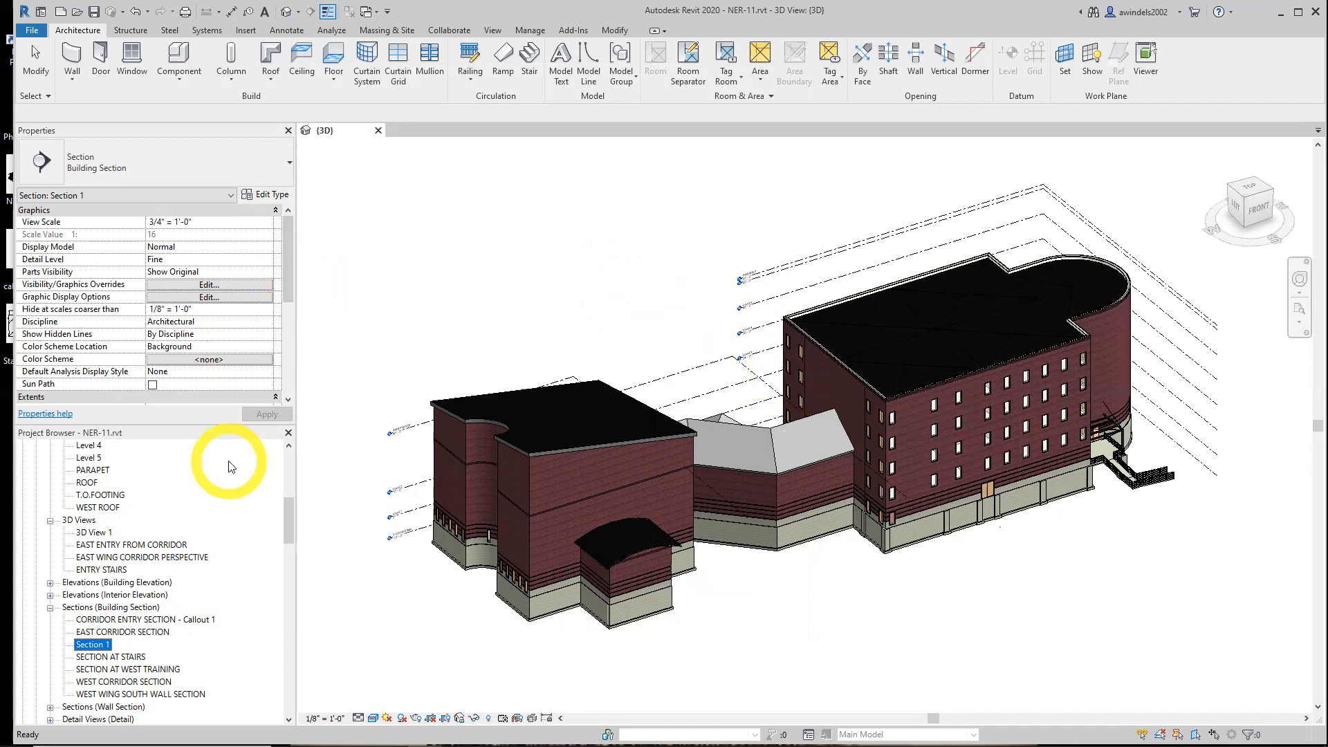
- Examine the west wing's exterior walls, roof edges, windows and entry canopy in the 3D view
scroll(230, 466, down, 1)
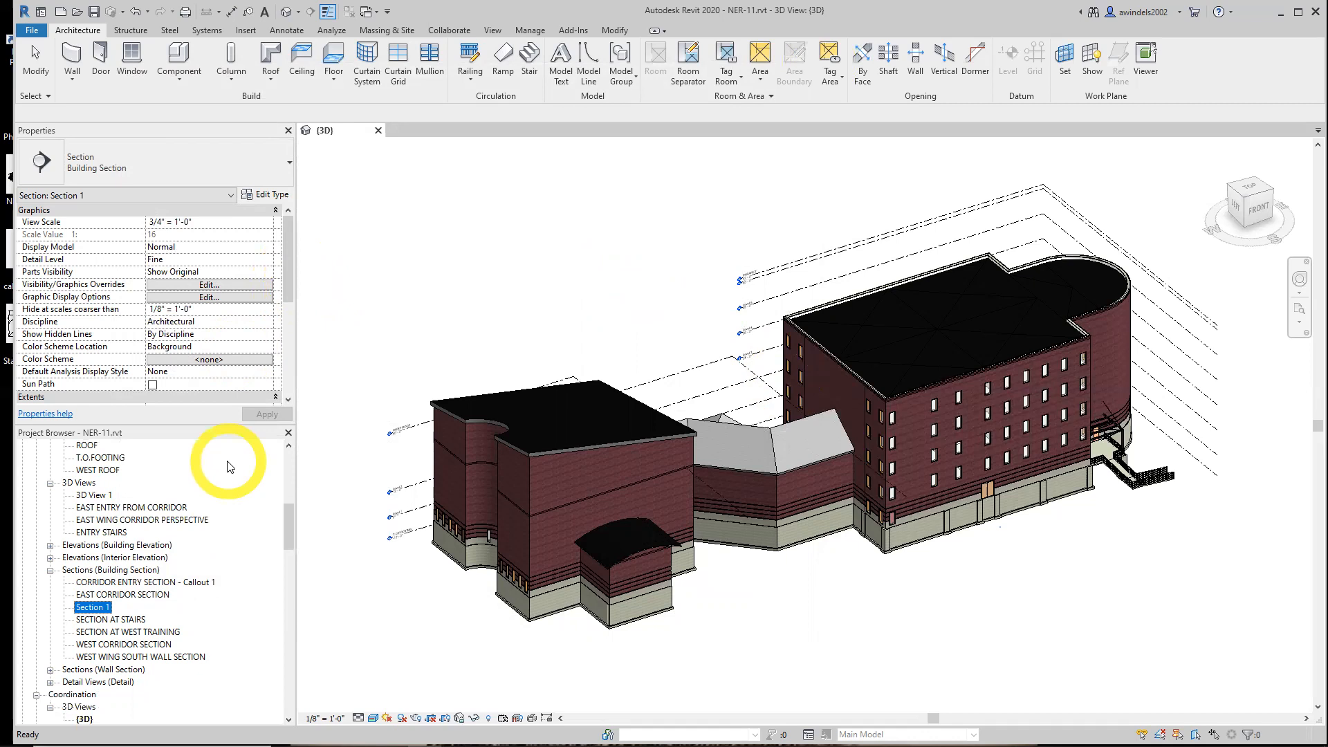
scroll(434, 408, up, 5)
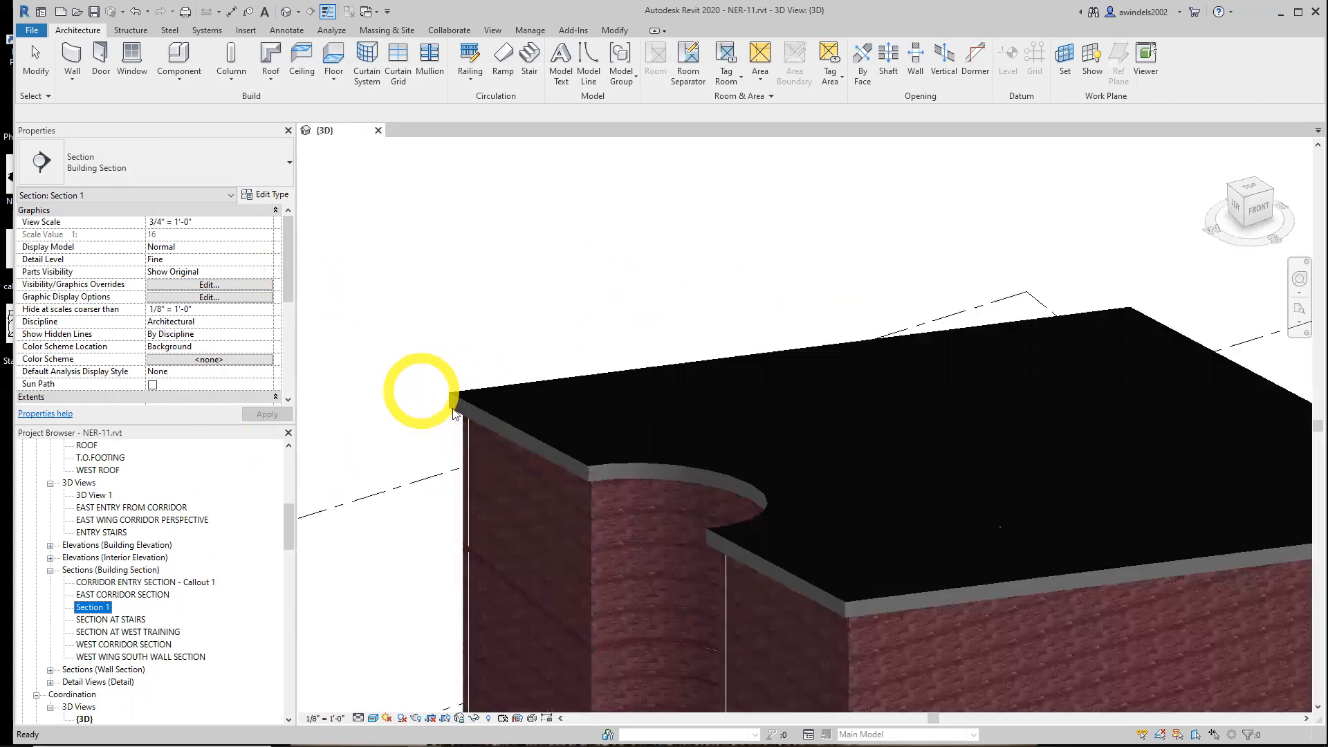
scroll(478, 419, up, 4)
scroll(494, 401, down, 5)
middle_drag(680, 477, 374, 289)
middle_drag(929, 666, 907, 473)
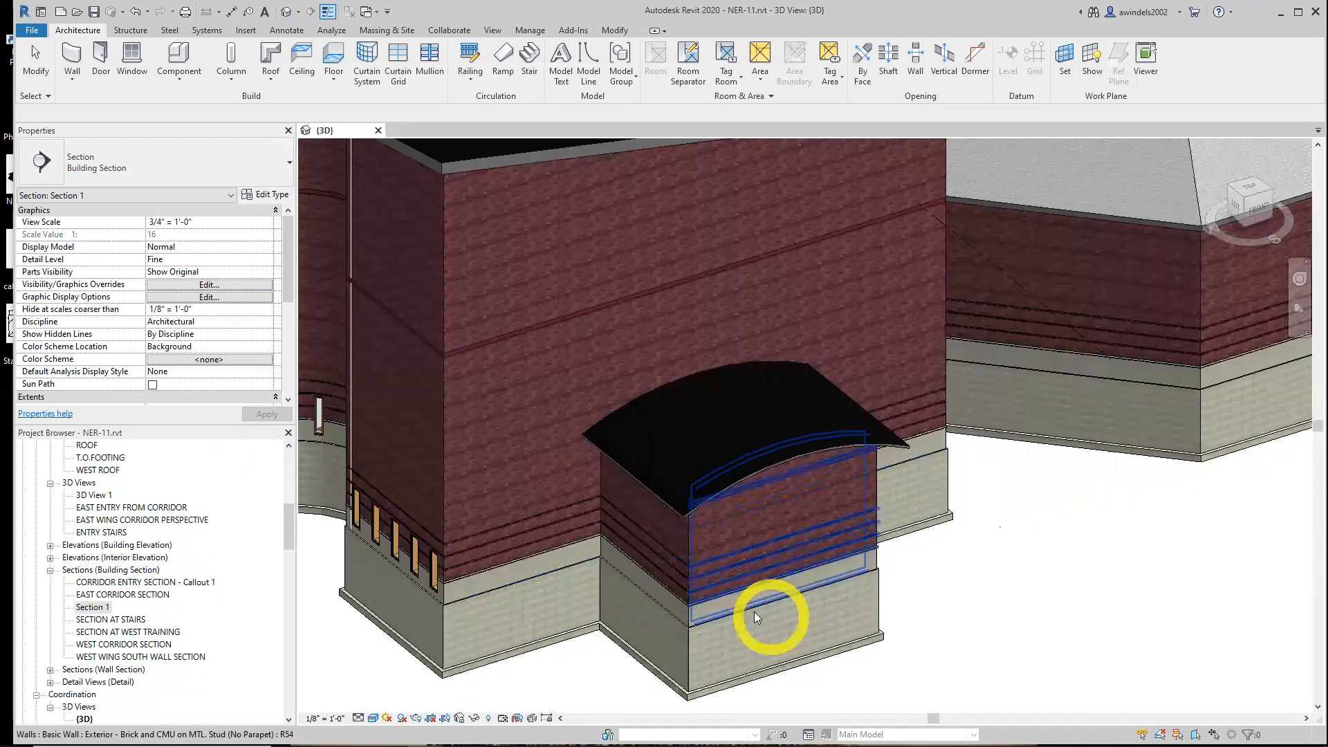
middle_drag(764, 424, 996, 446)
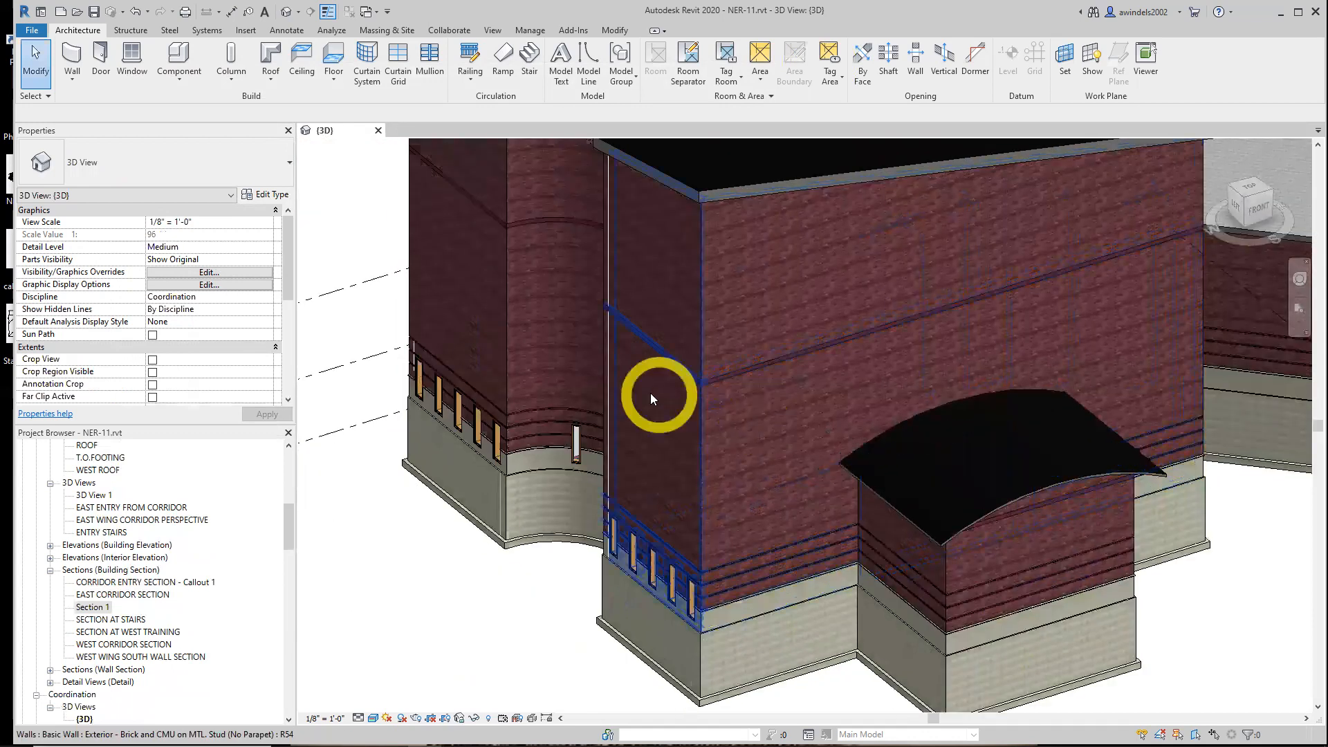
scroll(637, 396, down, 2)
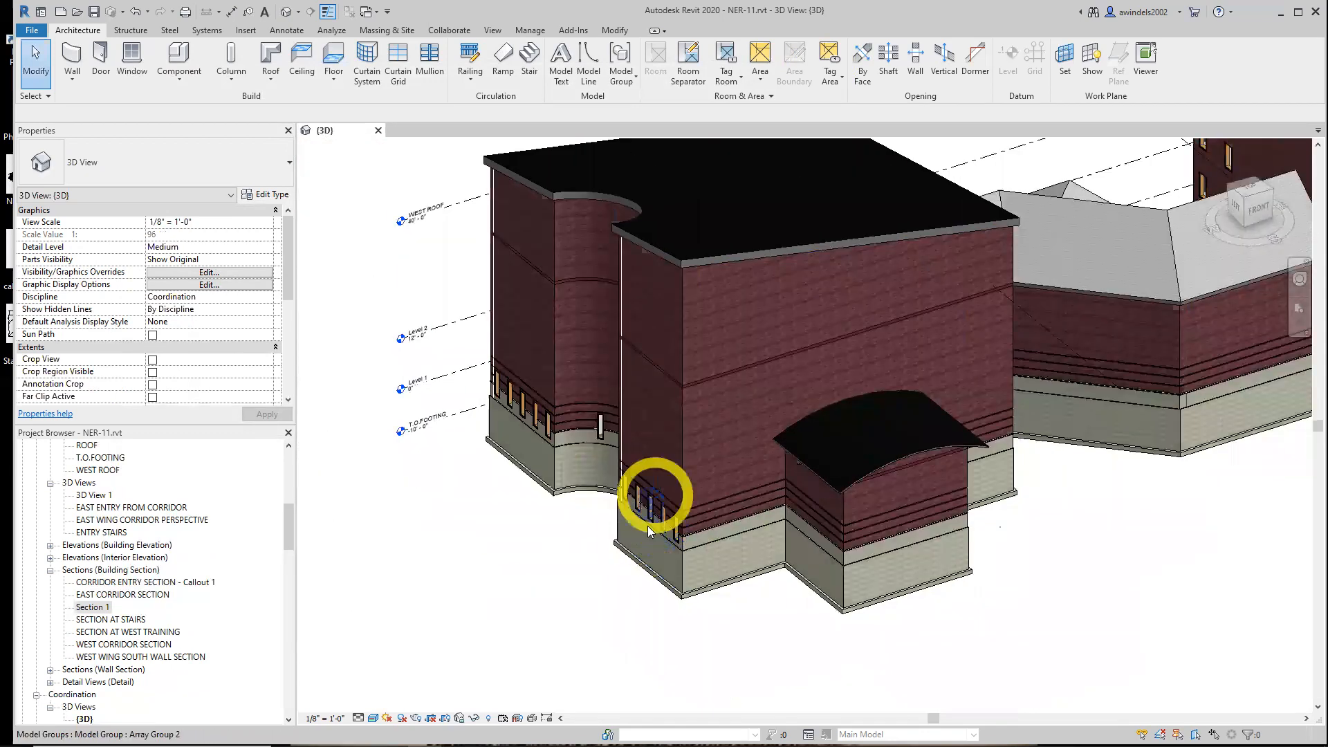
middle_drag(631, 481, 554, 588)
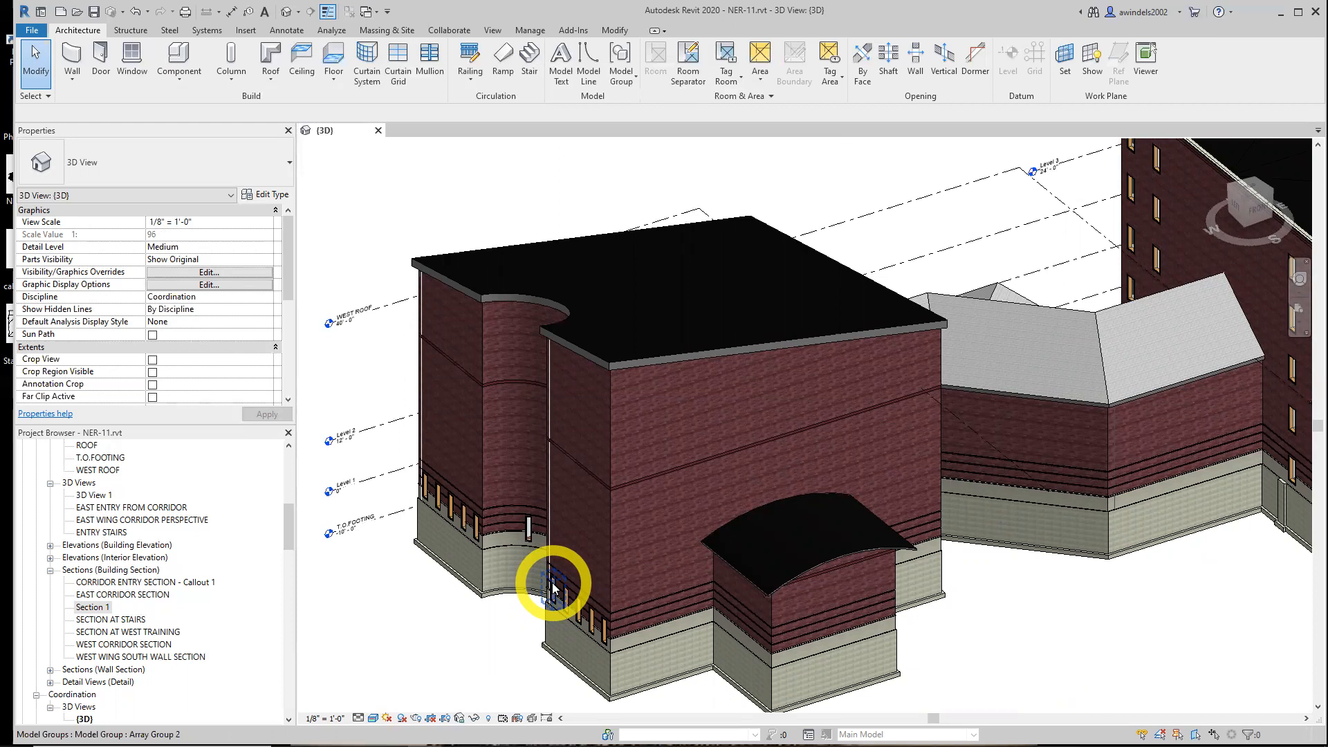
- Open the Level 1 floor plan
scroll(201, 505, up, 4)
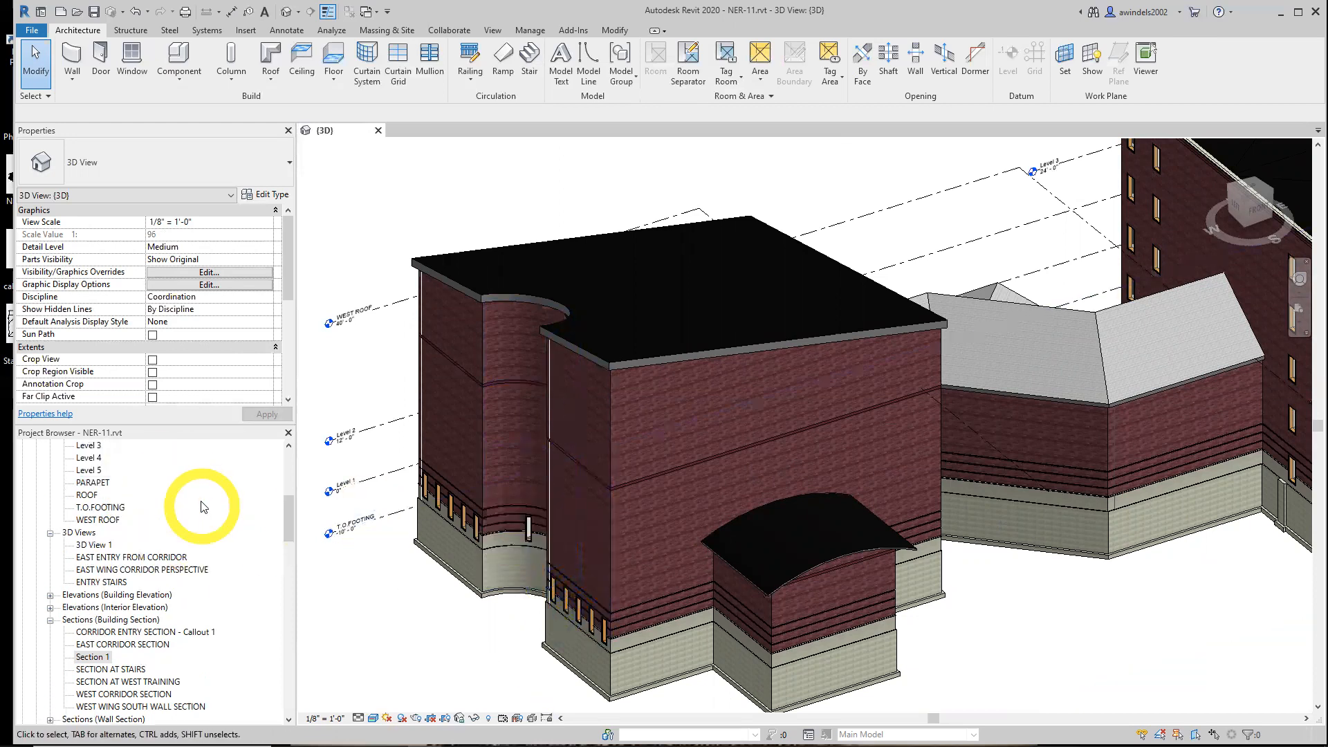
scroll(208, 497, up, 5)
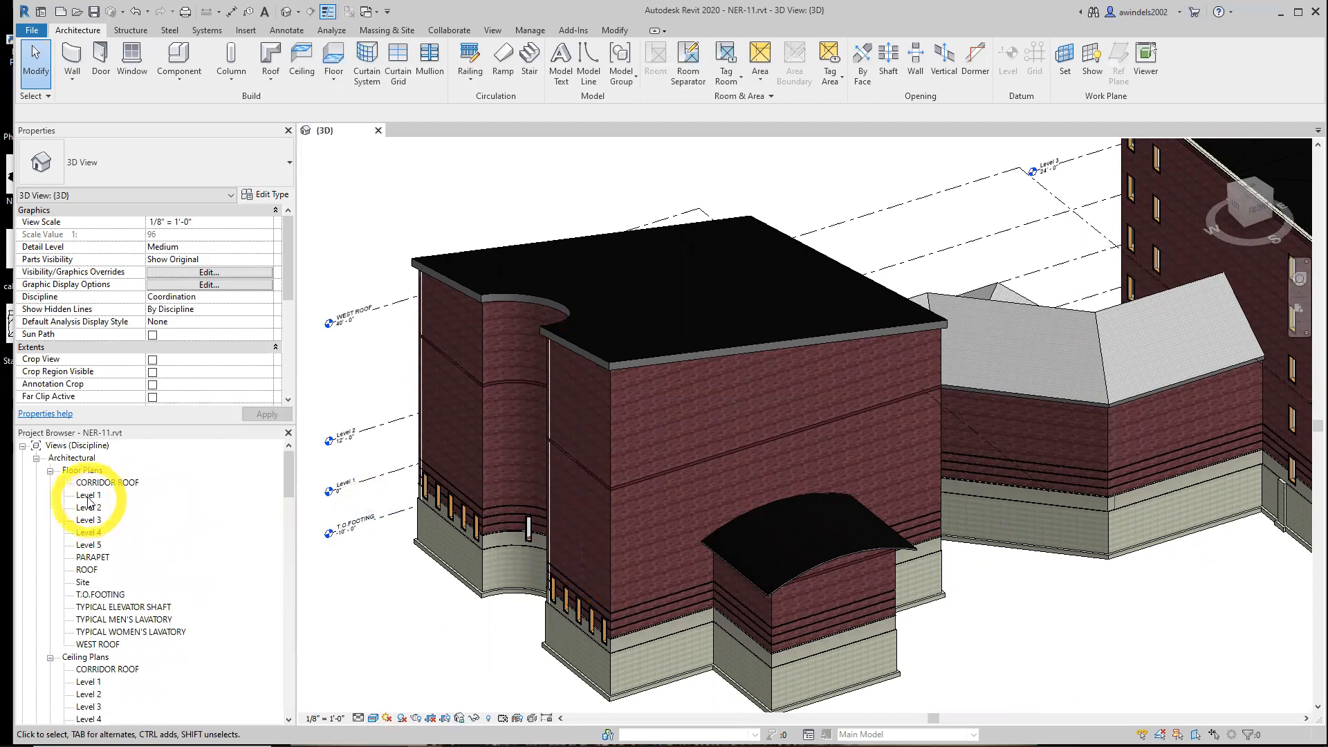
click(88, 495)
double_click(88, 495)
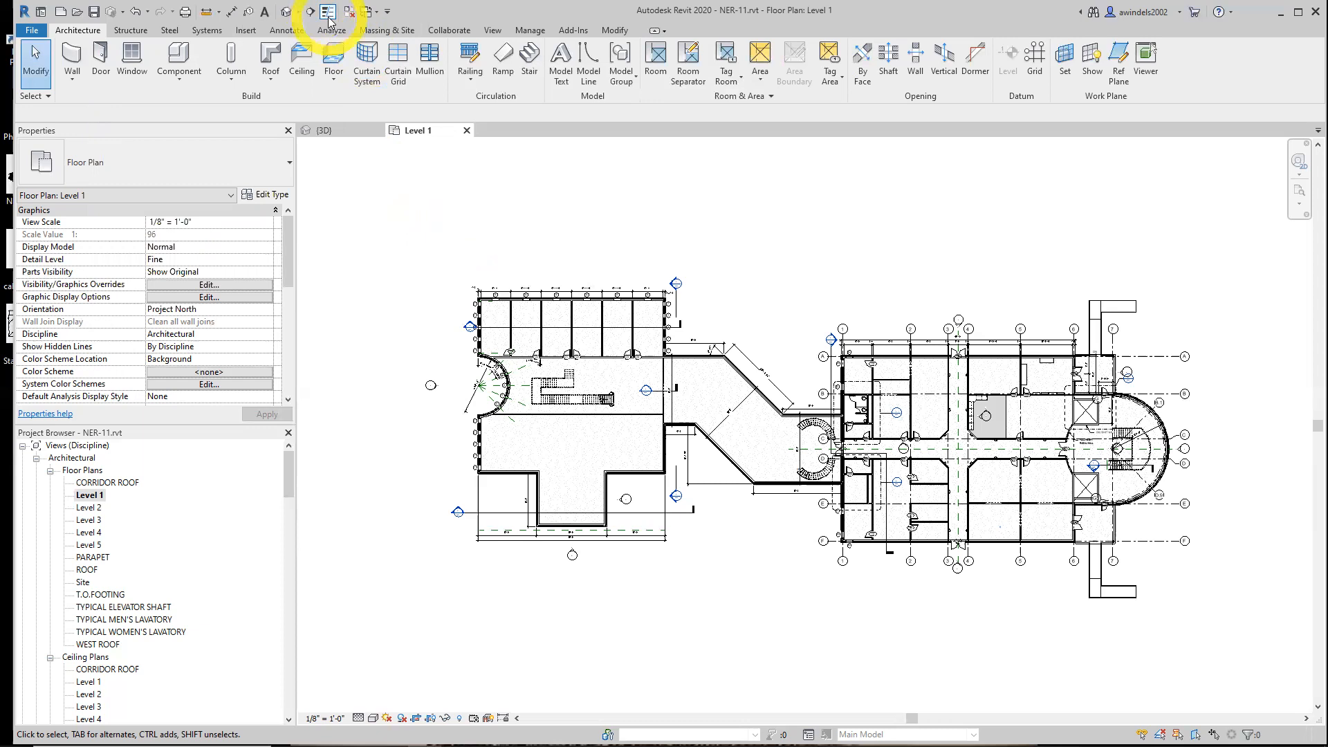
- Turn off Thin Lines in the Level 1 plan to display true line weights at the west wing's exterior wall corner
scroll(477, 304, up, 2)
scroll(478, 304, up, 5)
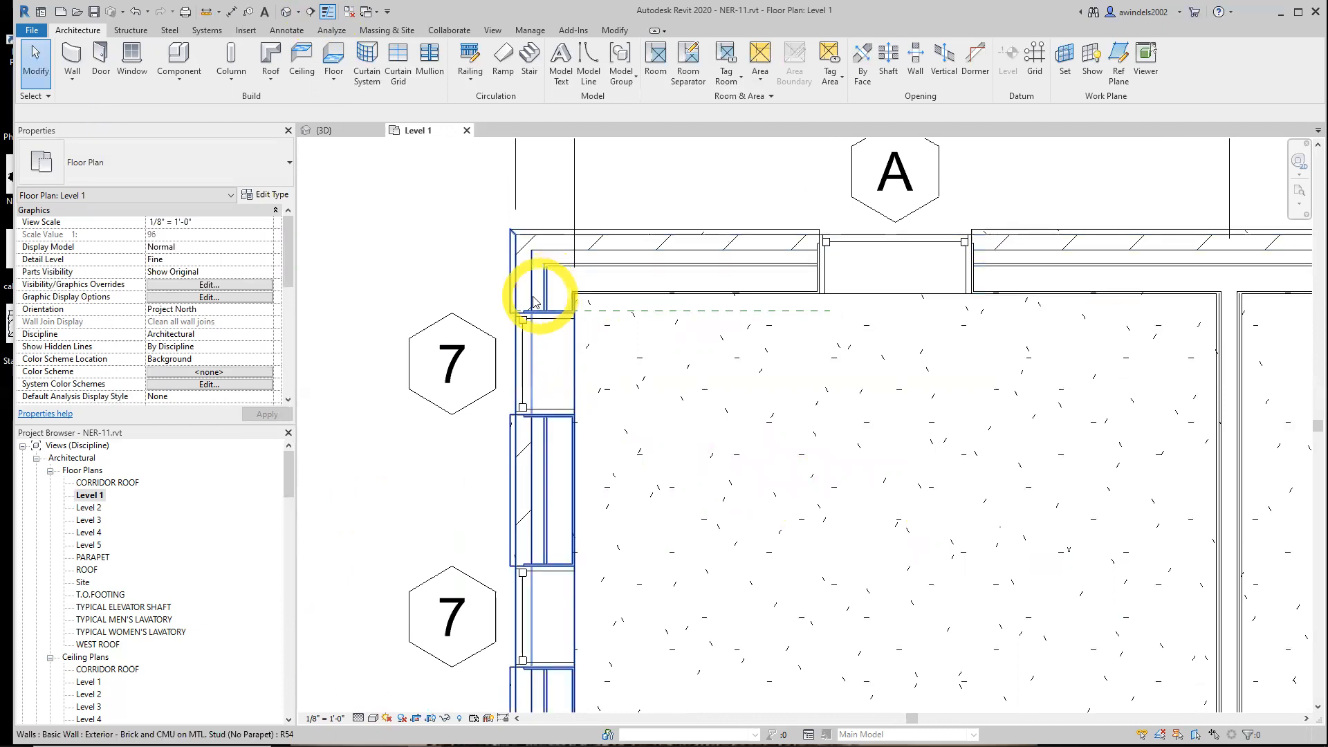
click(325, 15)
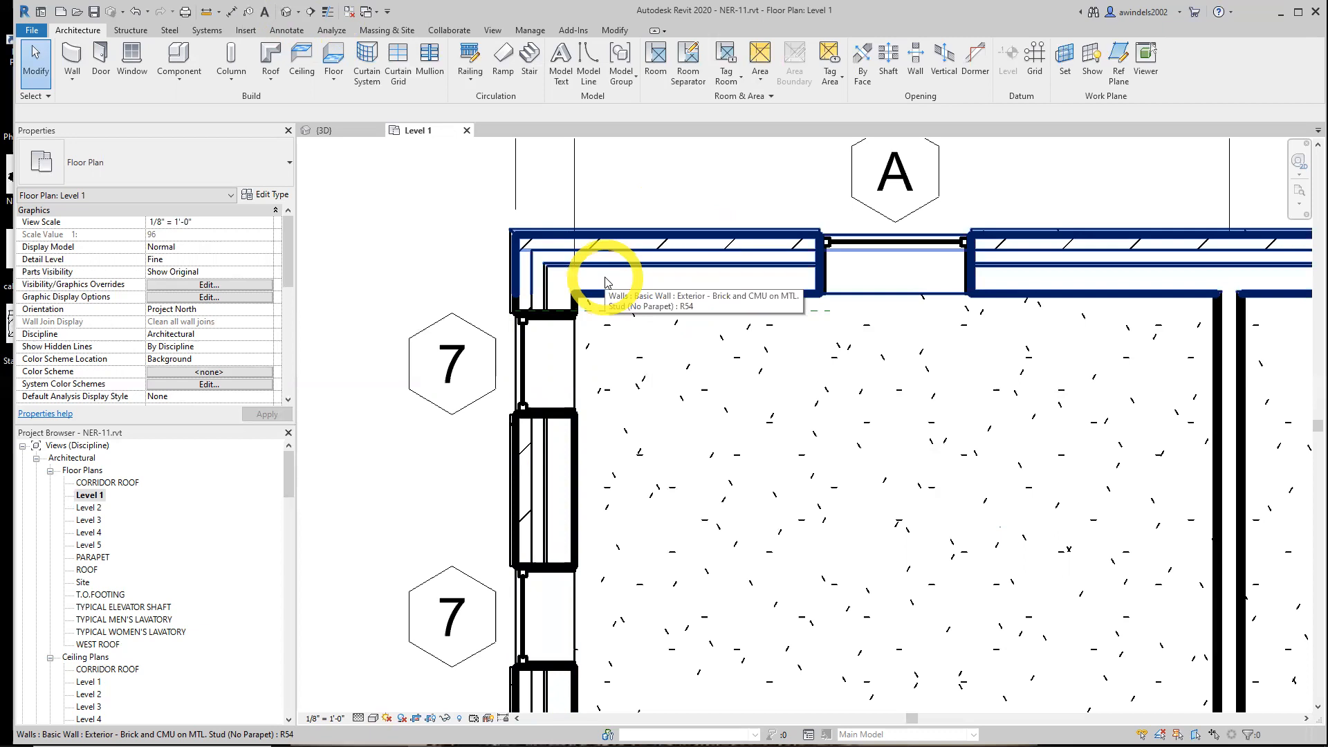
- Inspect the line weights around the east wing's elevator shaft, radial wall and stairs in the Level 1 plan
scroll(606, 282, down, 6)
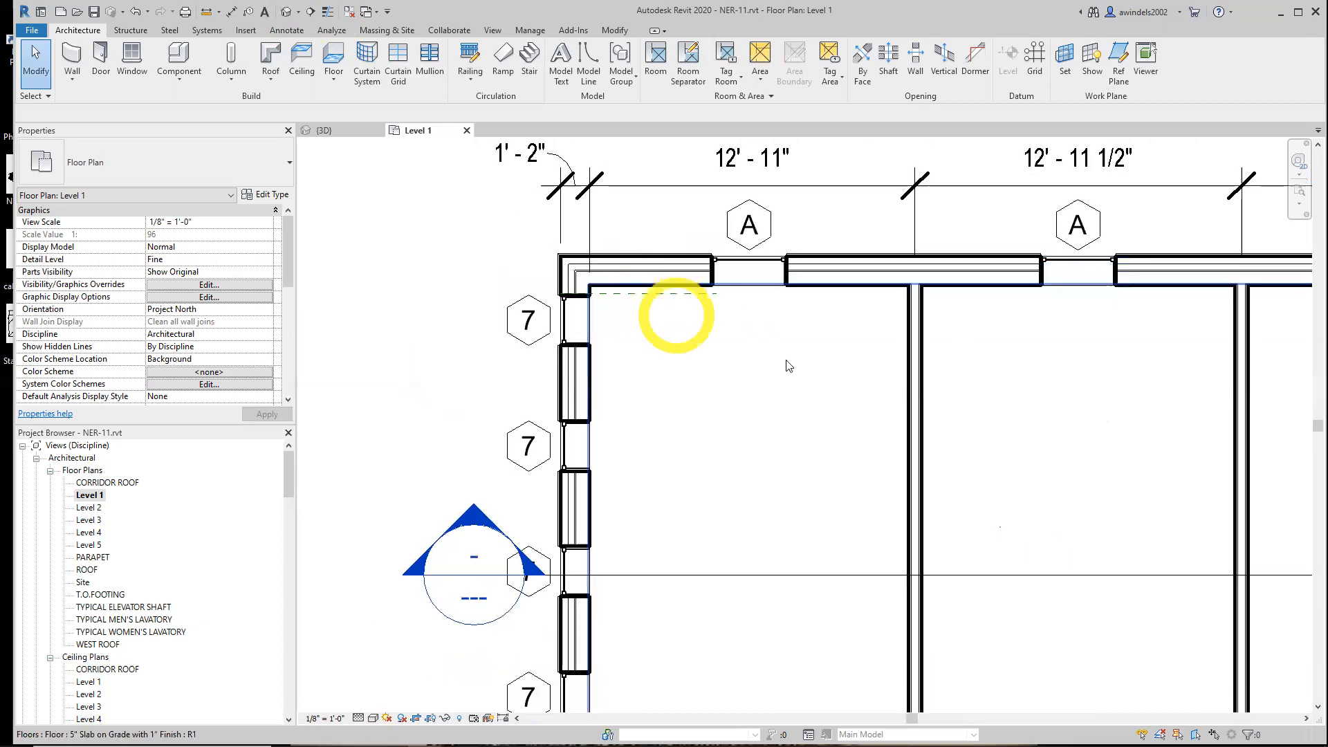
middle_drag(785, 420, 526, 307)
middle_drag(782, 391, 433, 415)
scroll(963, 484, up, 3)
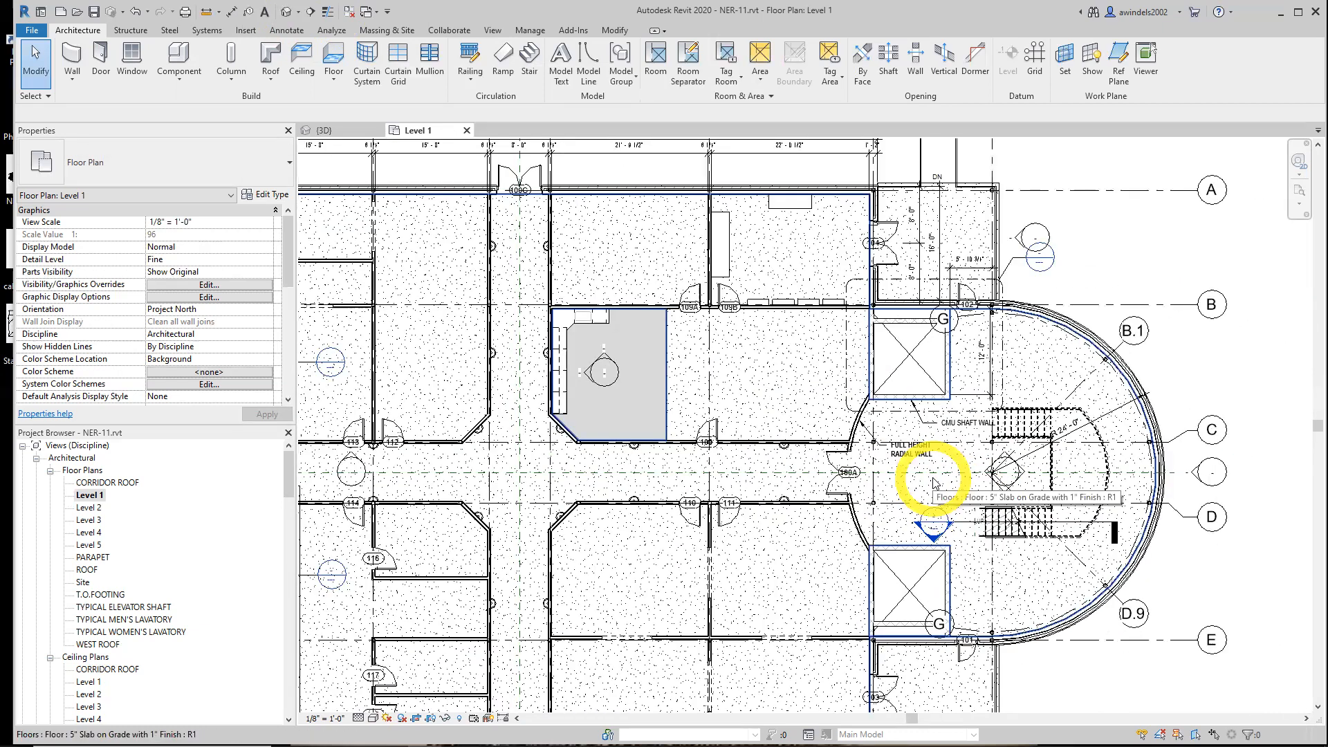
middle_drag(932, 496, 942, 489)
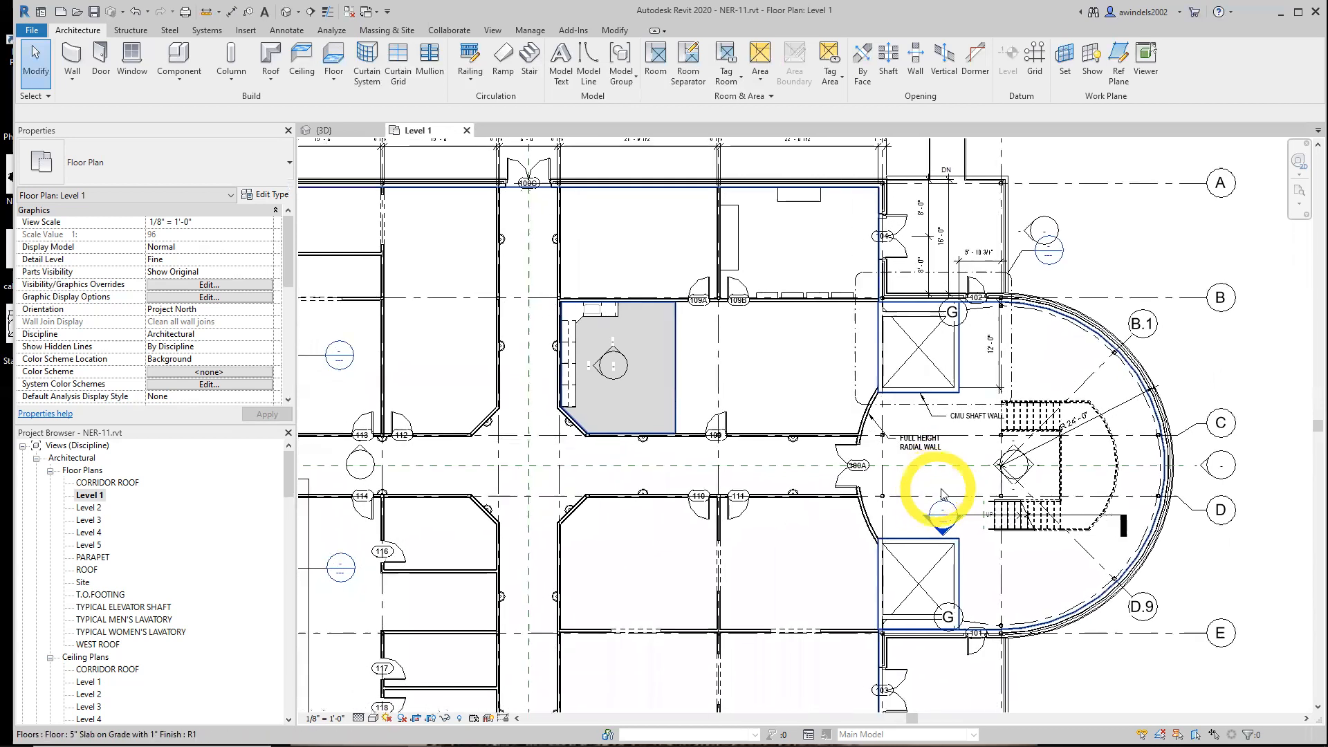
scroll(1126, 339, up, 2)
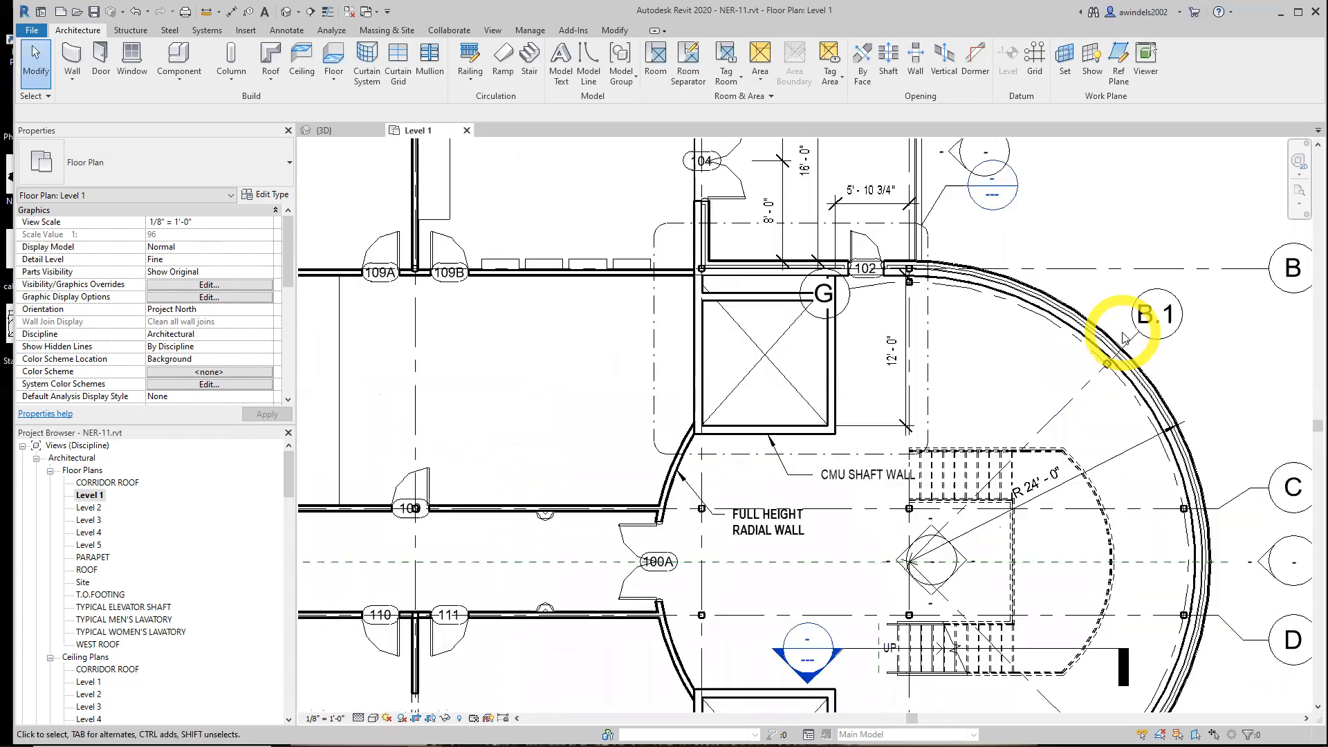
scroll(1107, 356, up, 1)
scroll(563, 169, up, 1)
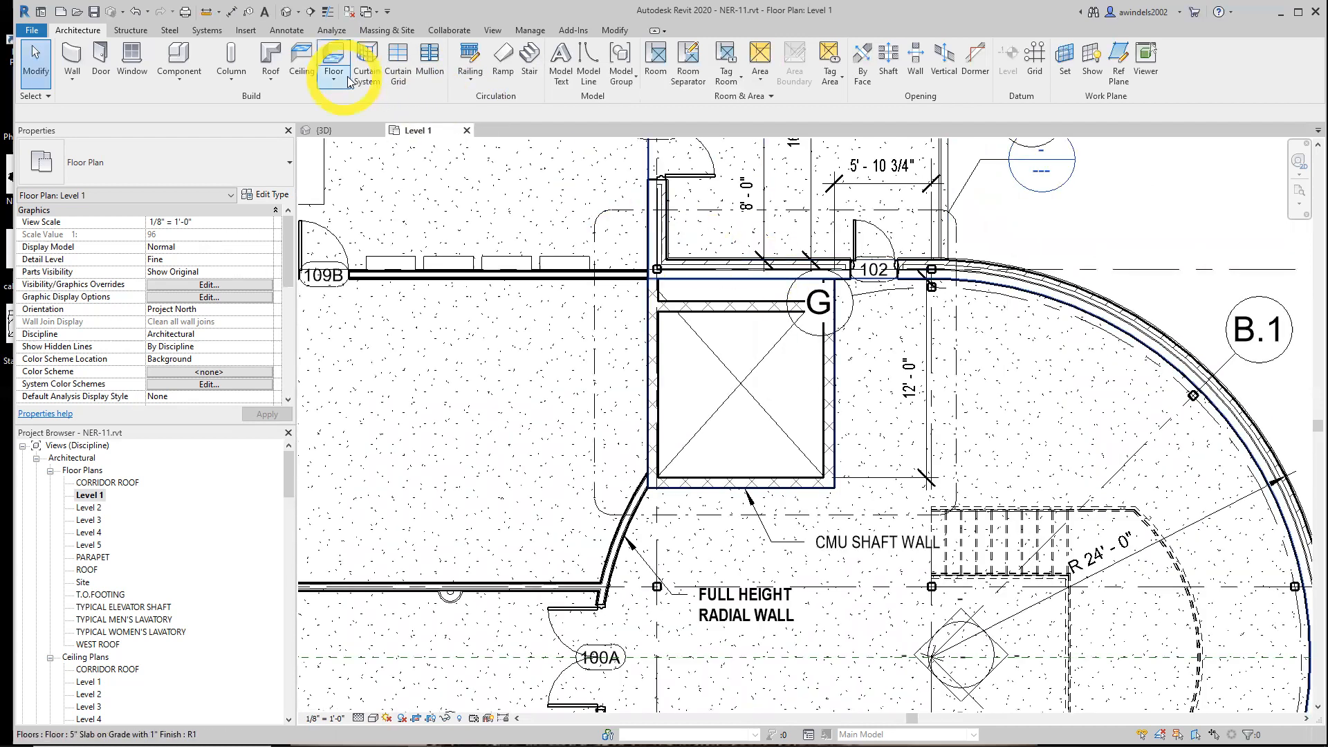
- Open the project's Object Styles settings
click(531, 31)
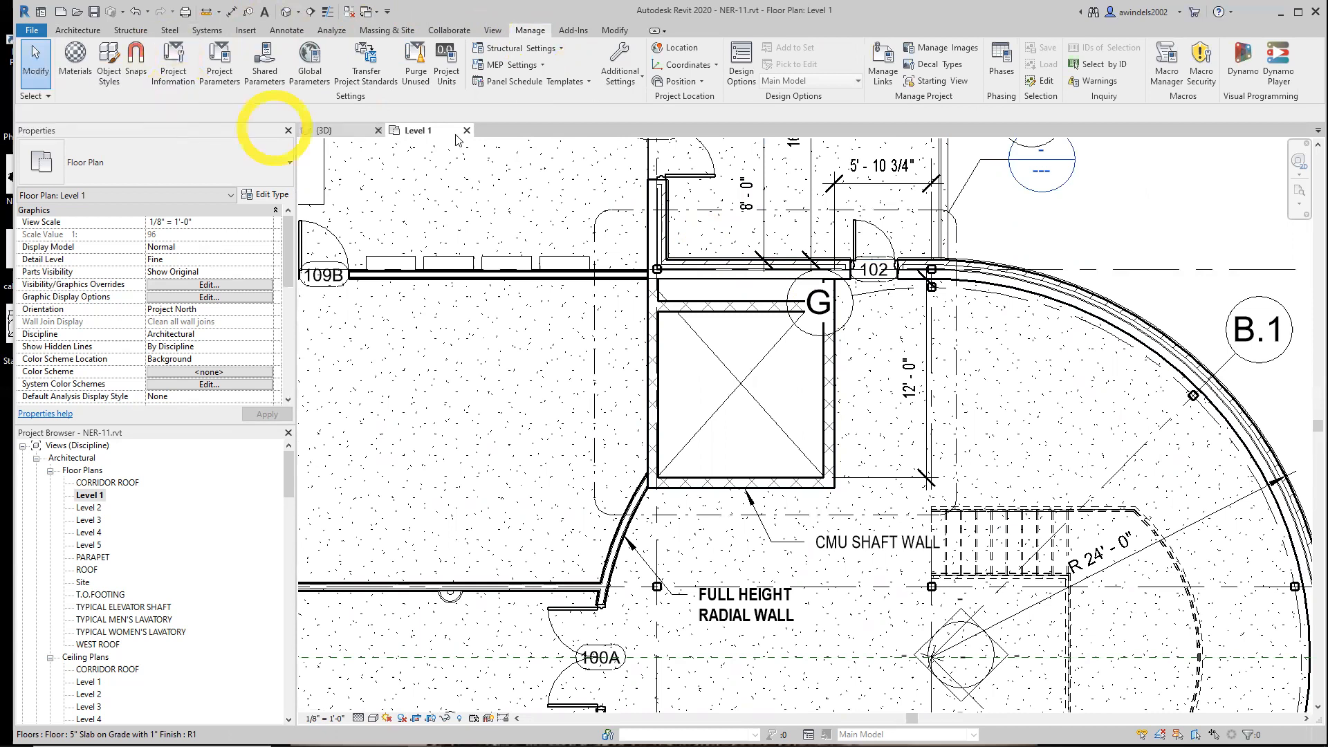
click(620, 77)
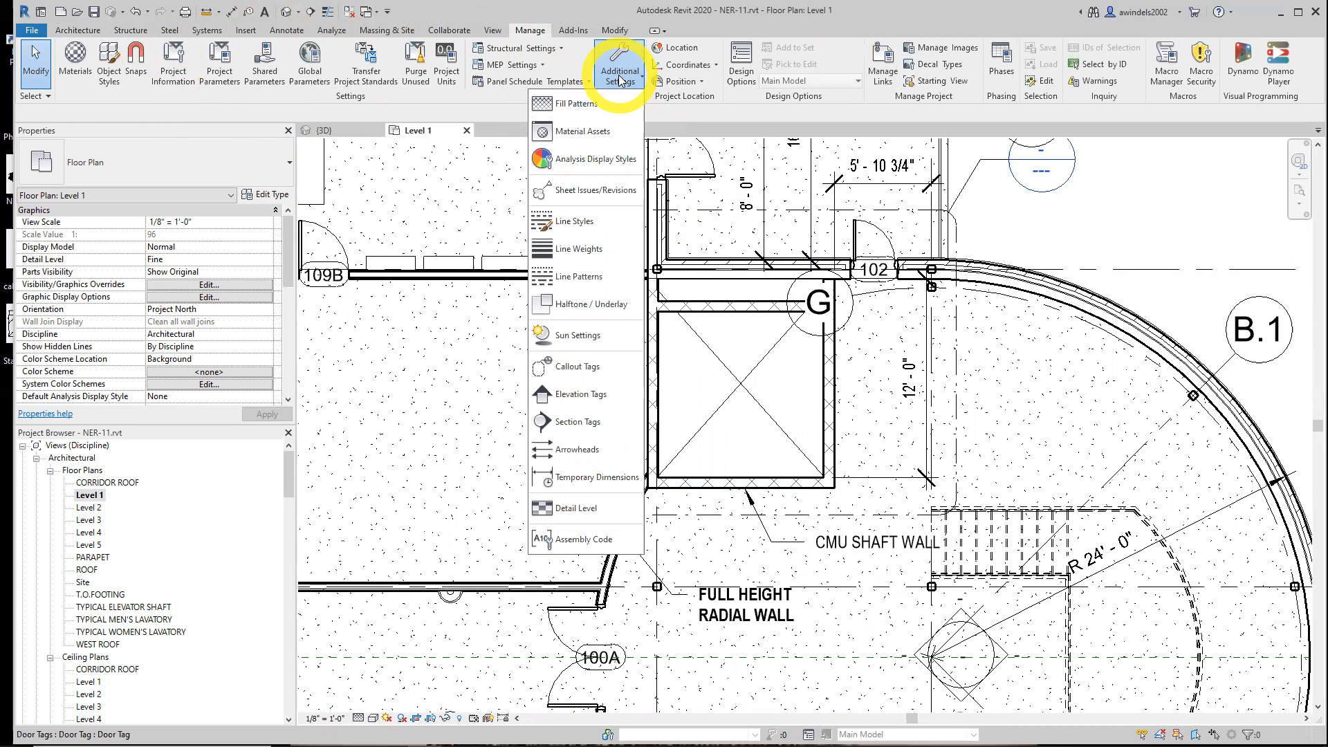
click(620, 77)
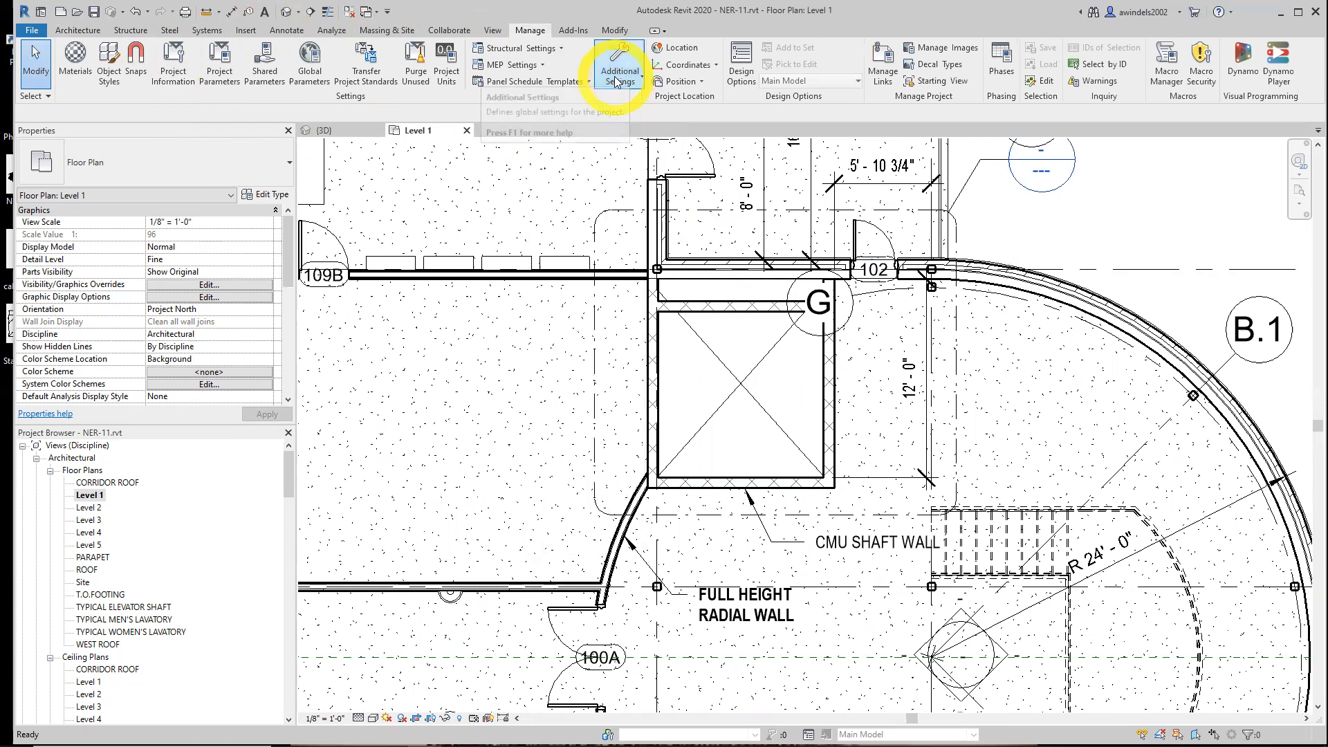
click(111, 69)
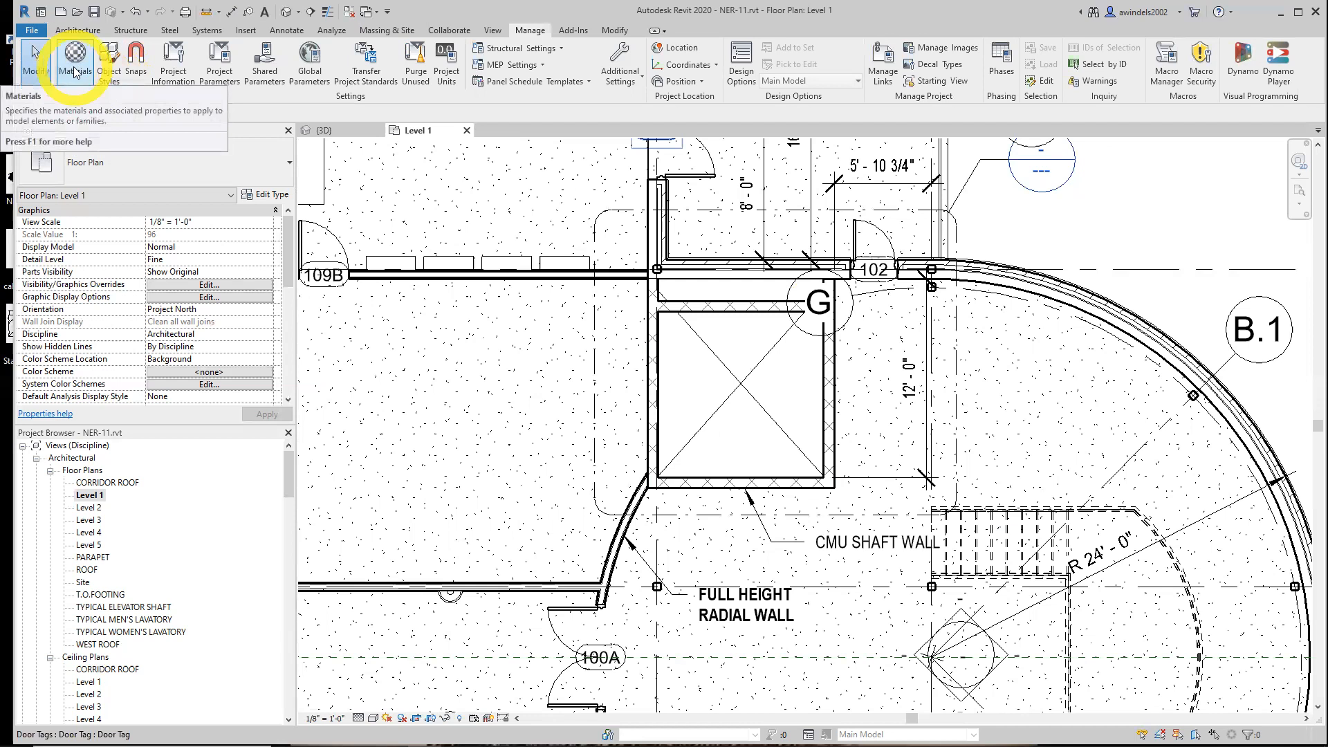
click(111, 70)
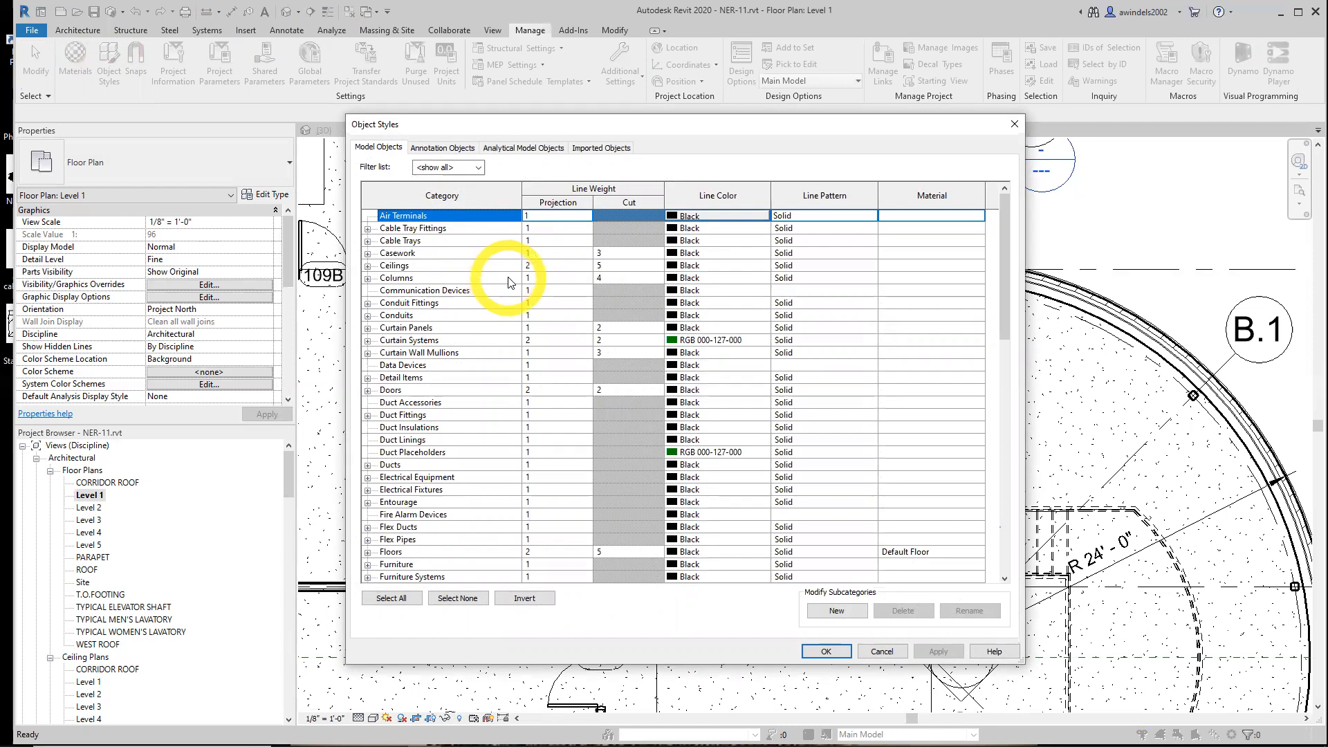
- Expand the Stairs category in the model object styles and set its projection line weight to 3
scroll(509, 282, down, 7)
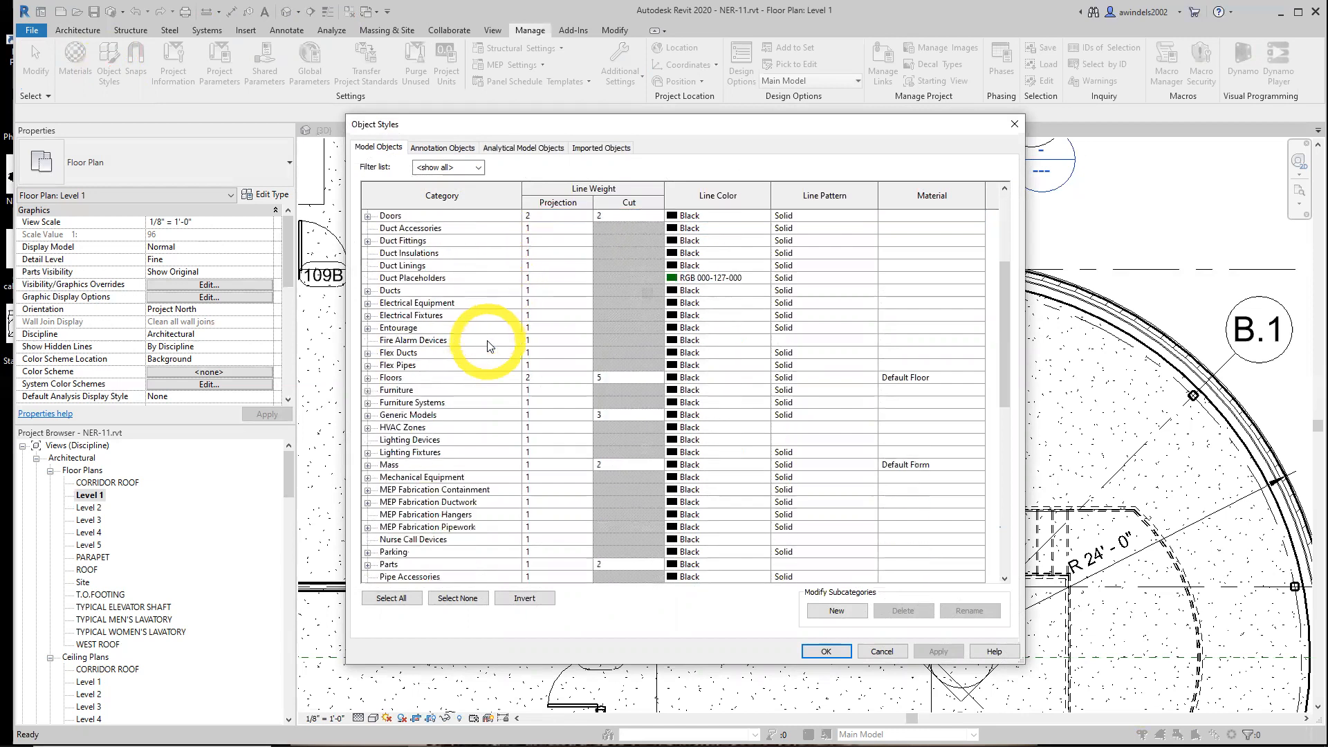
scroll(488, 342, down, 4)
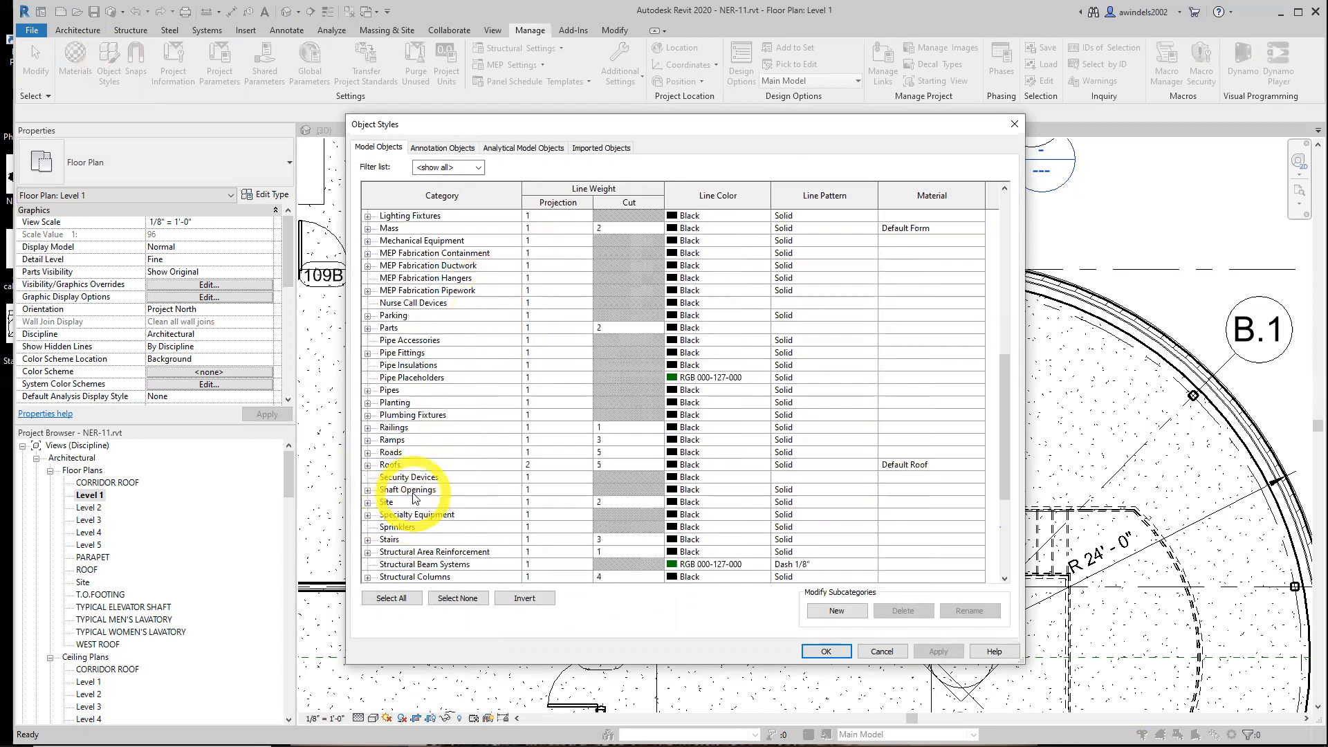
click(389, 539)
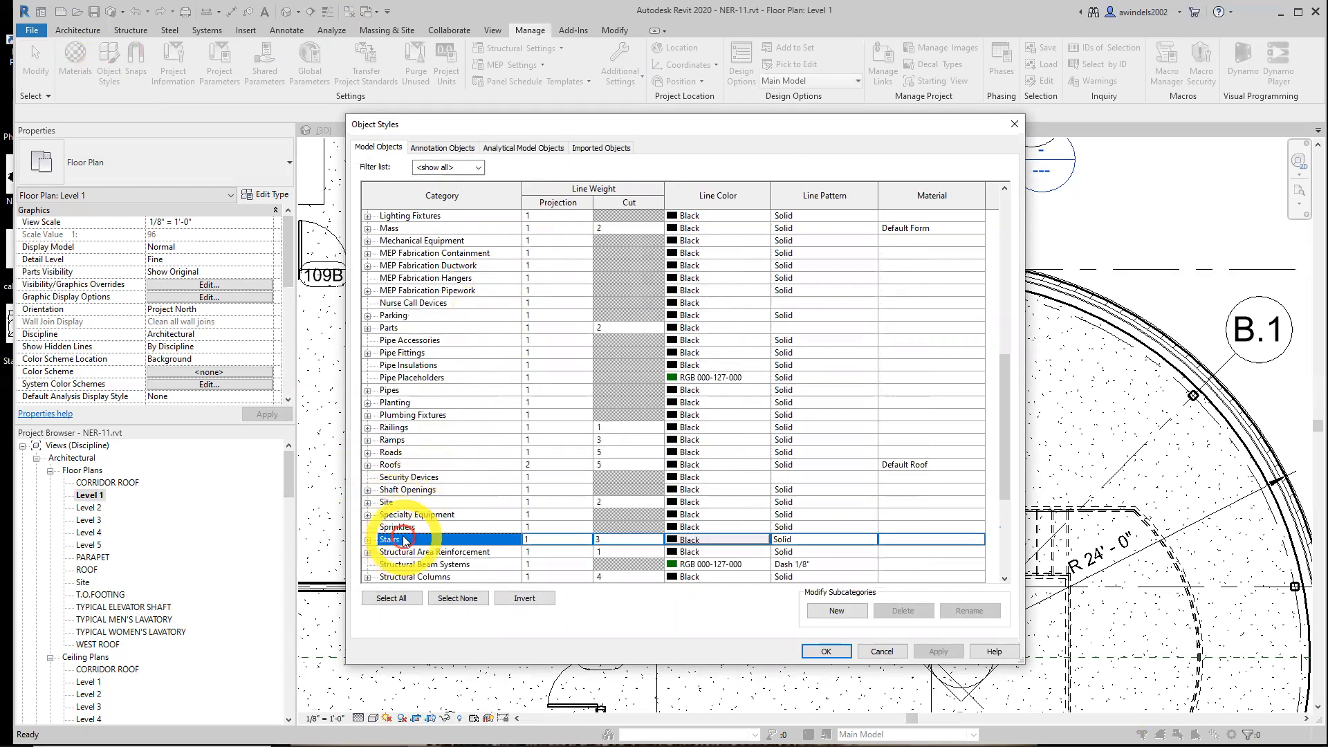
click(367, 540)
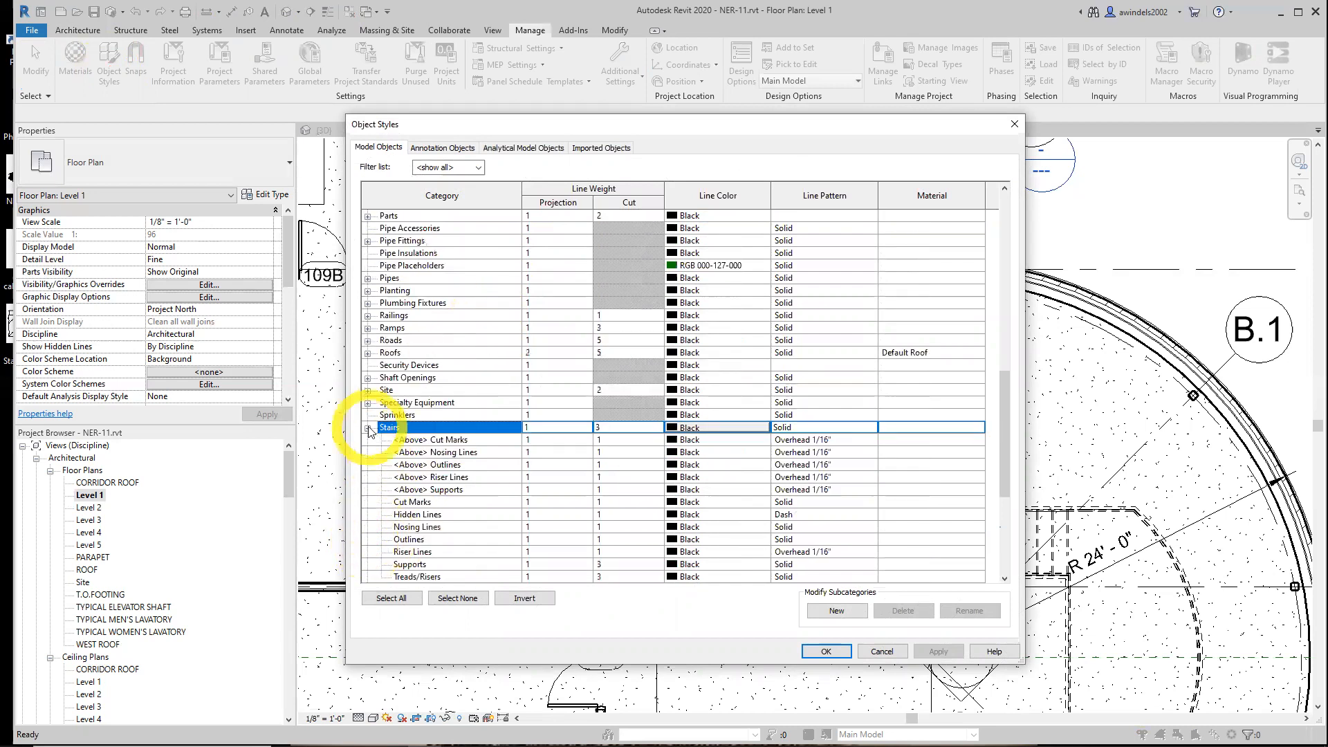
scroll(369, 432, down, 1)
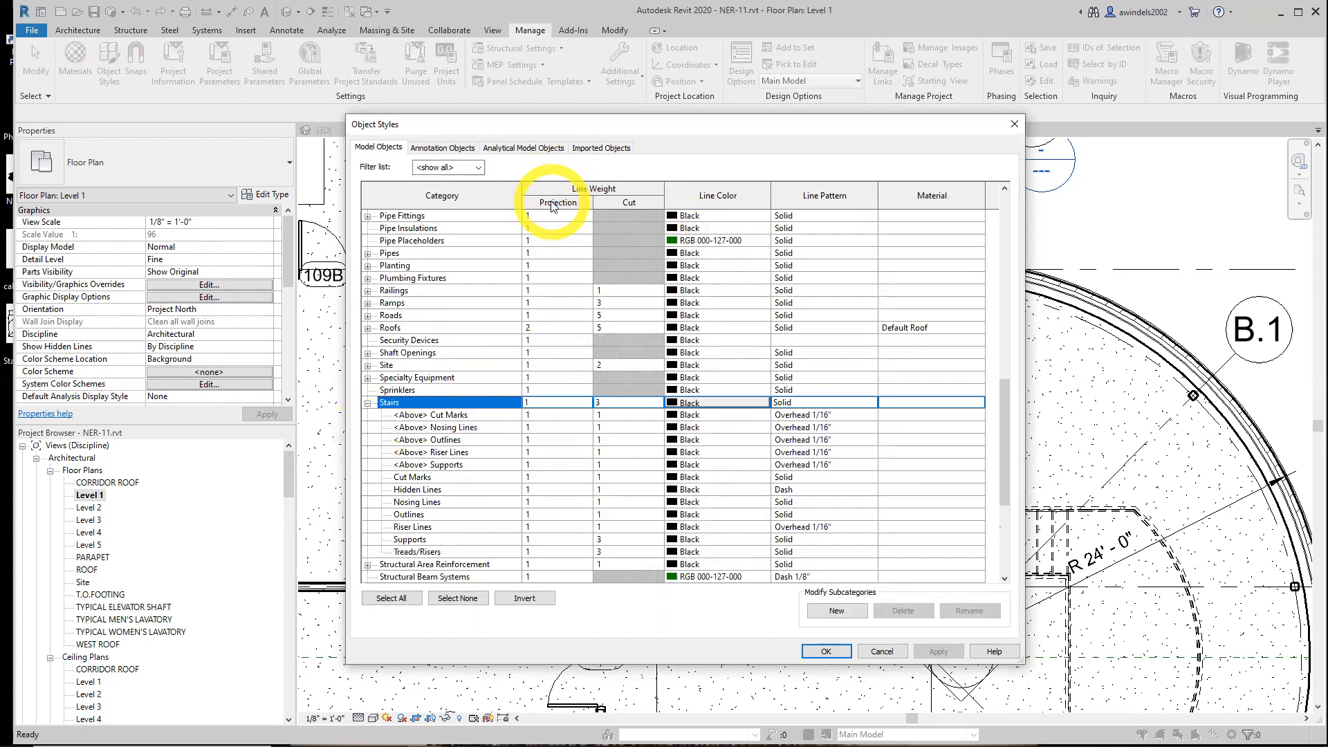
click(532, 403)
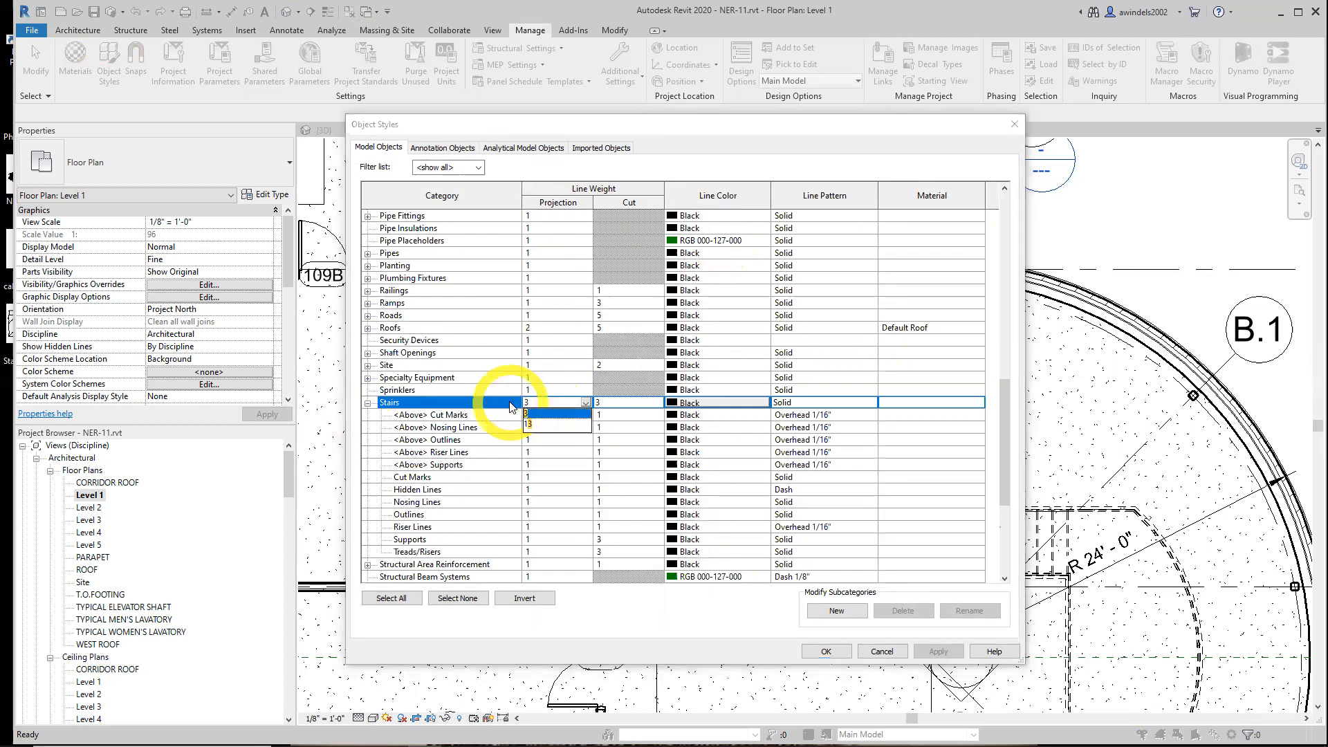
text(3)
click(585, 403)
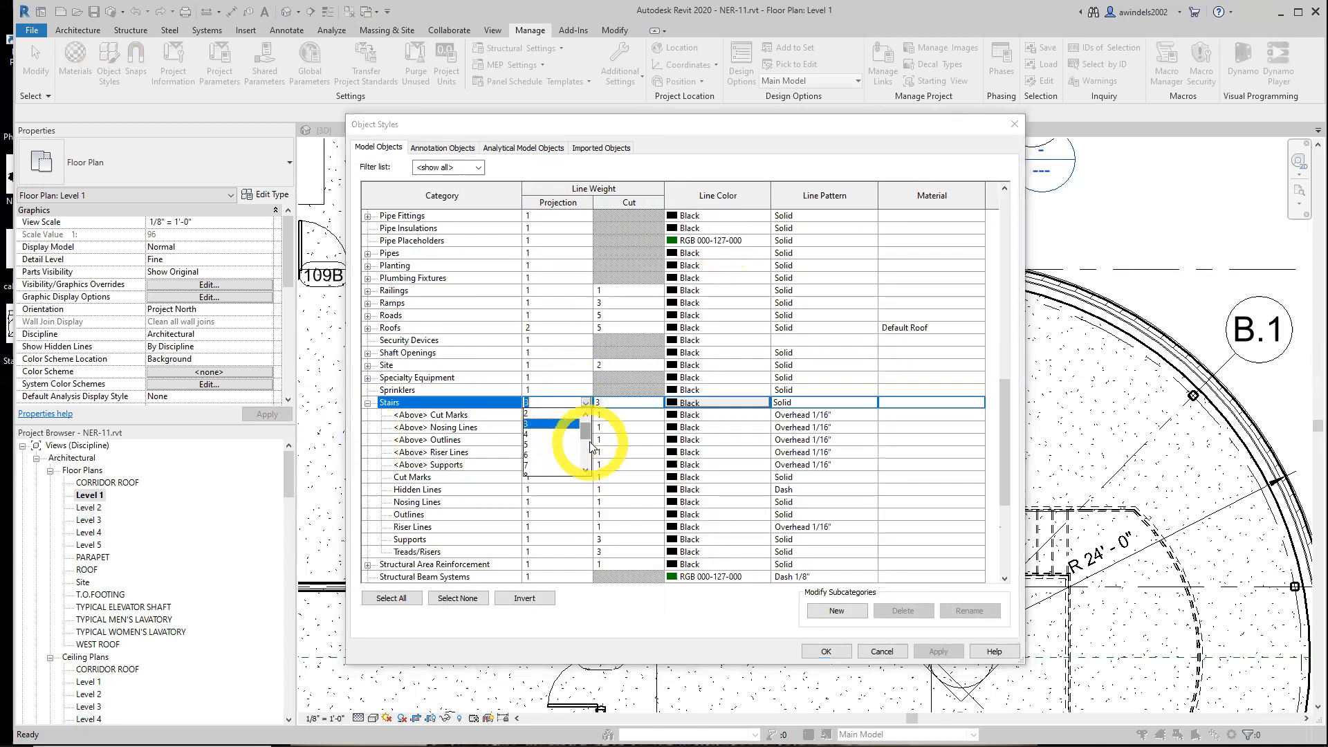
mouse_move(587, 434)
mouse_down()
mouse_move(586, 420)
mouse_move(587, 458)
mouse_up()
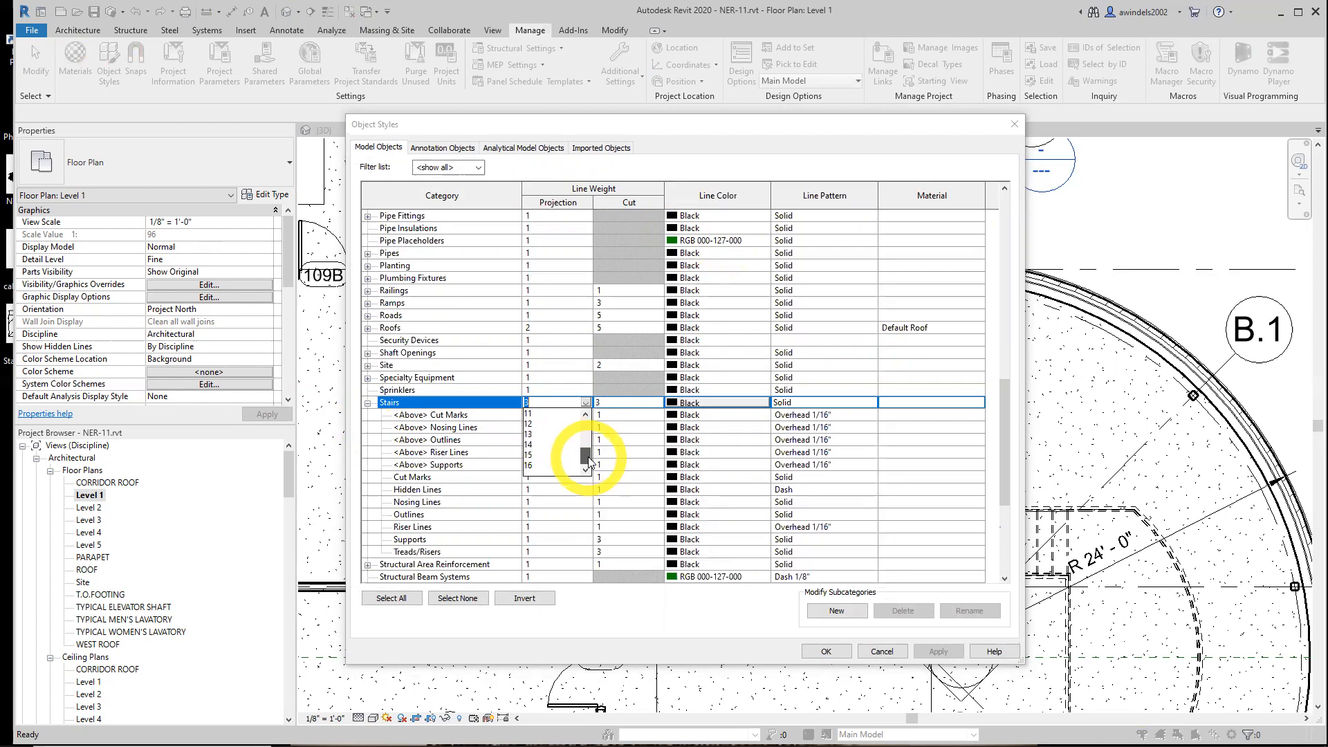
drag(588, 458, 590, 404)
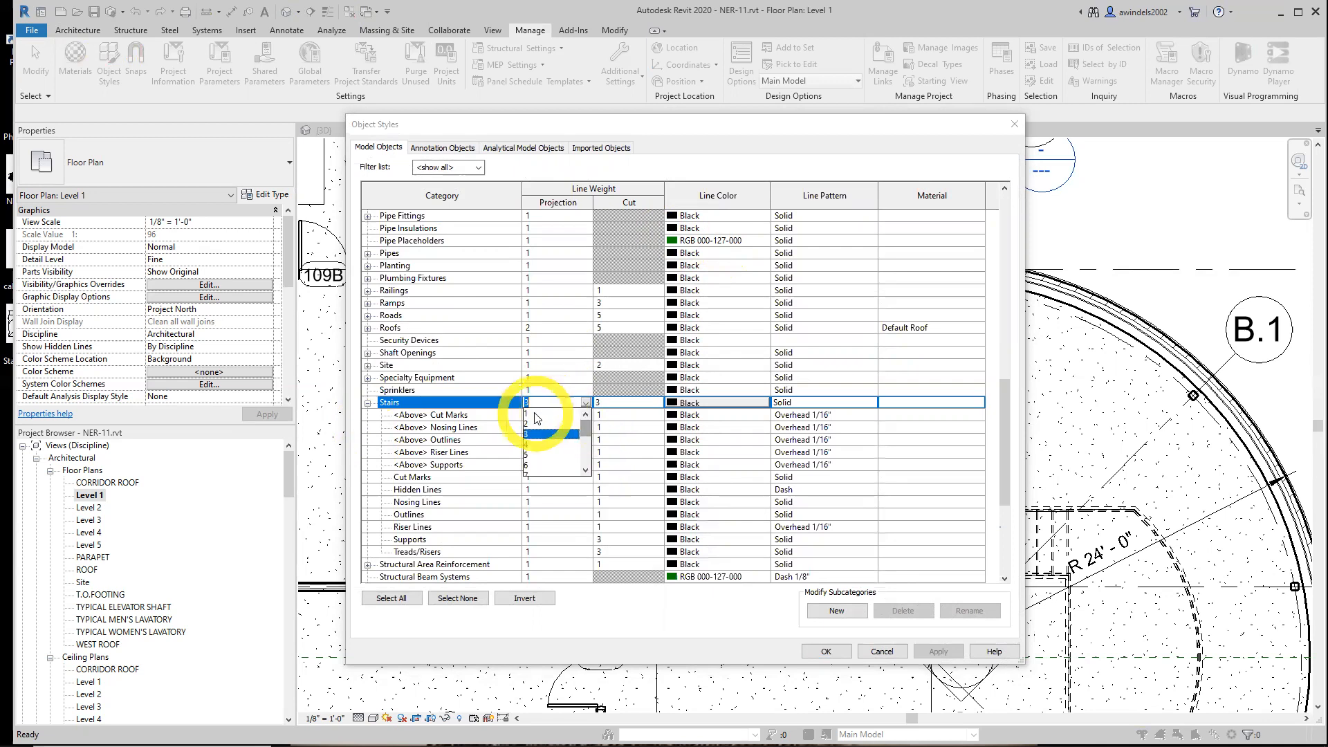
click(531, 436)
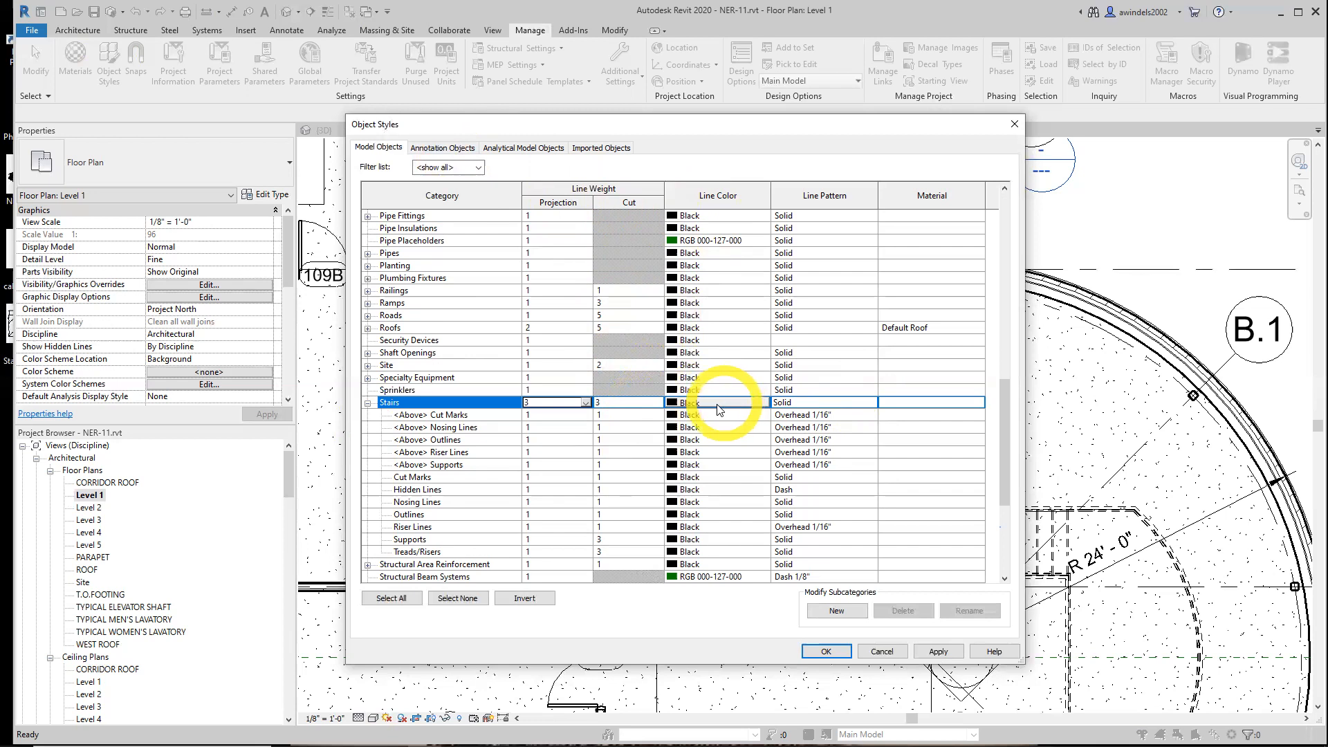
click(619, 404)
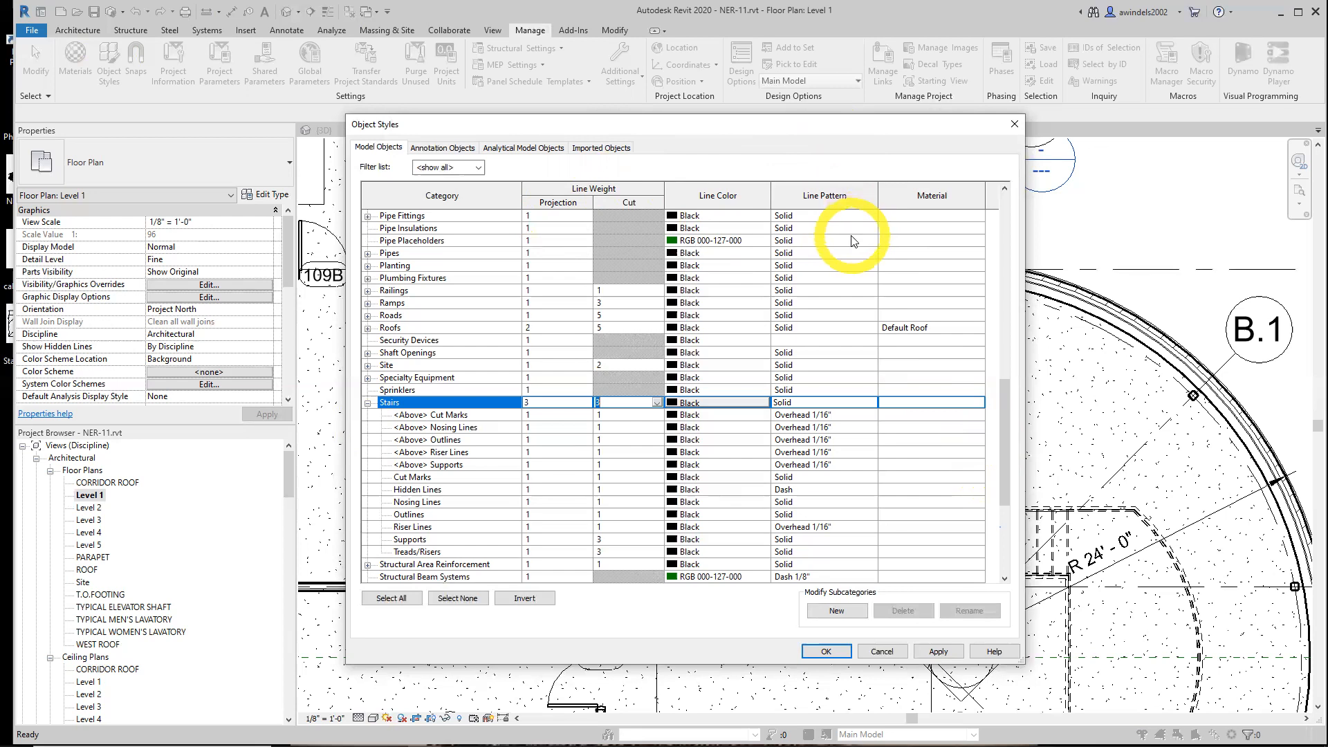
click(368, 403)
- Set the cut line weight of the Floors category to 4
scroll(367, 388, up, 6)
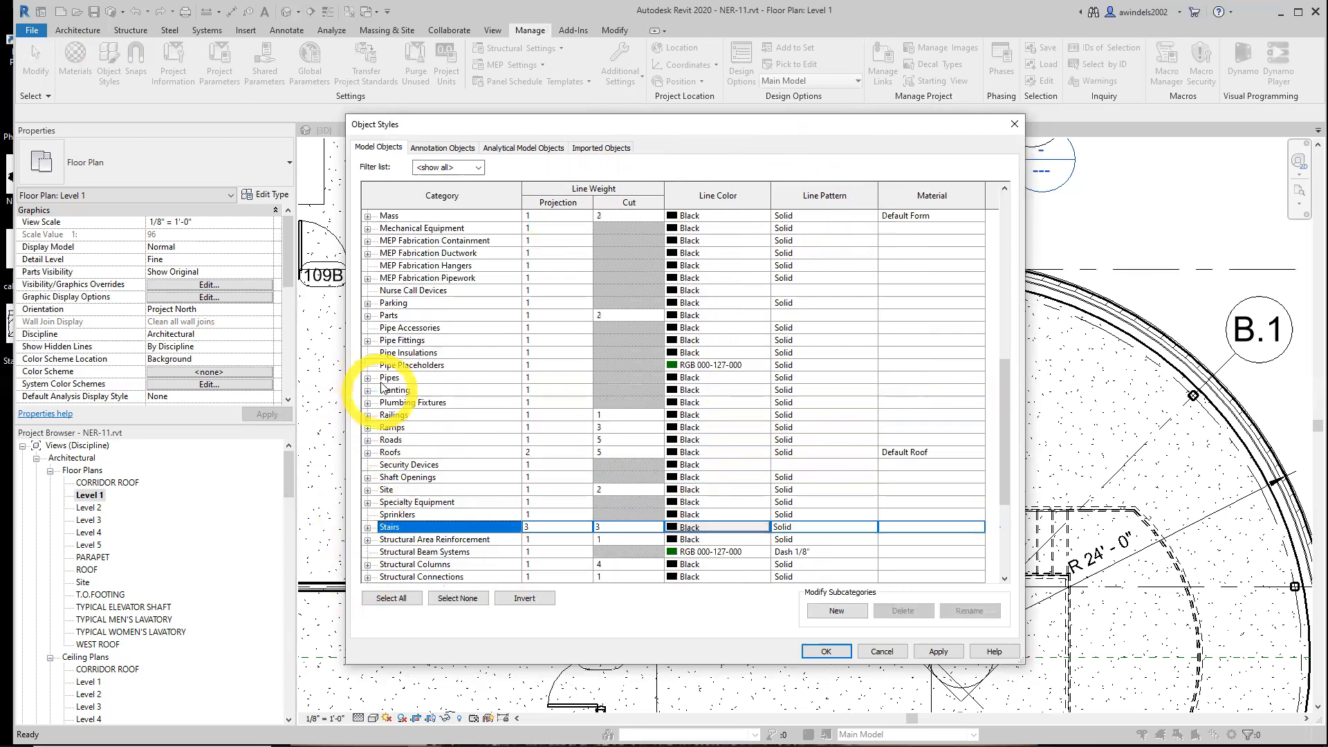
click(368, 303)
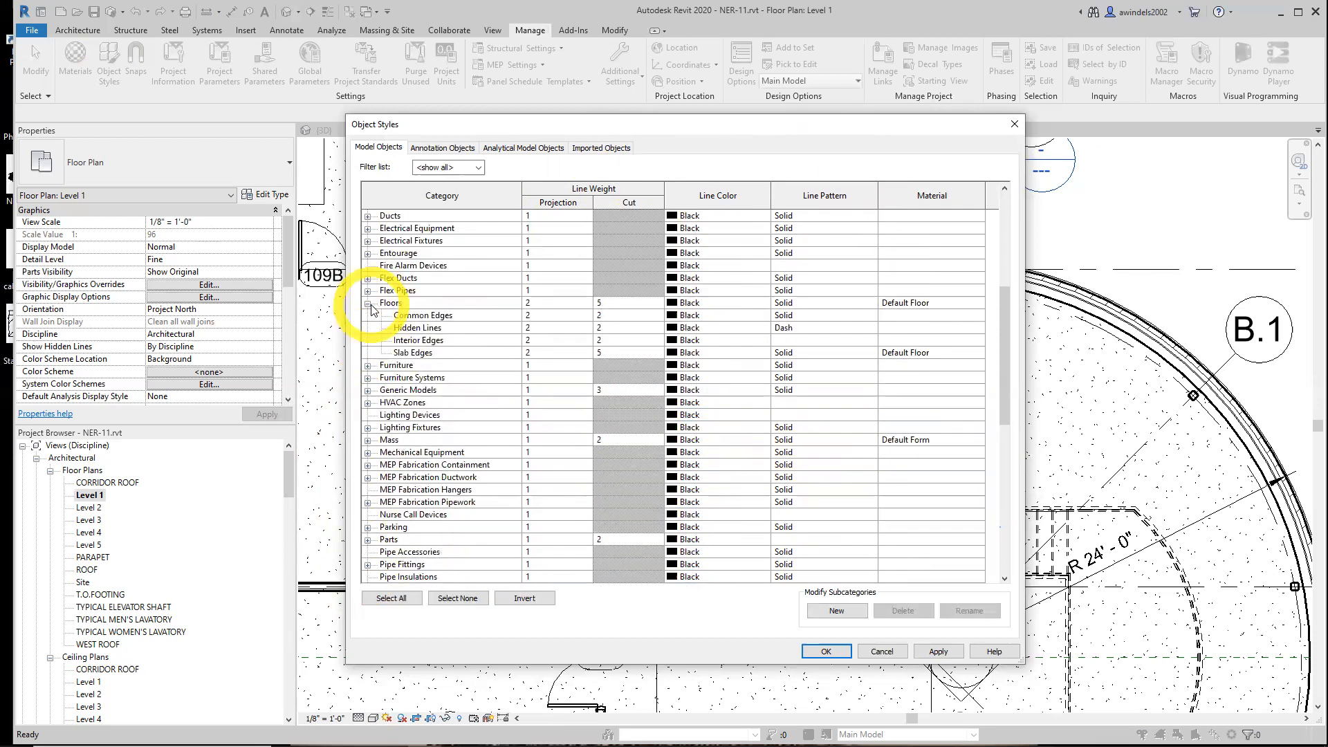
click(612, 308)
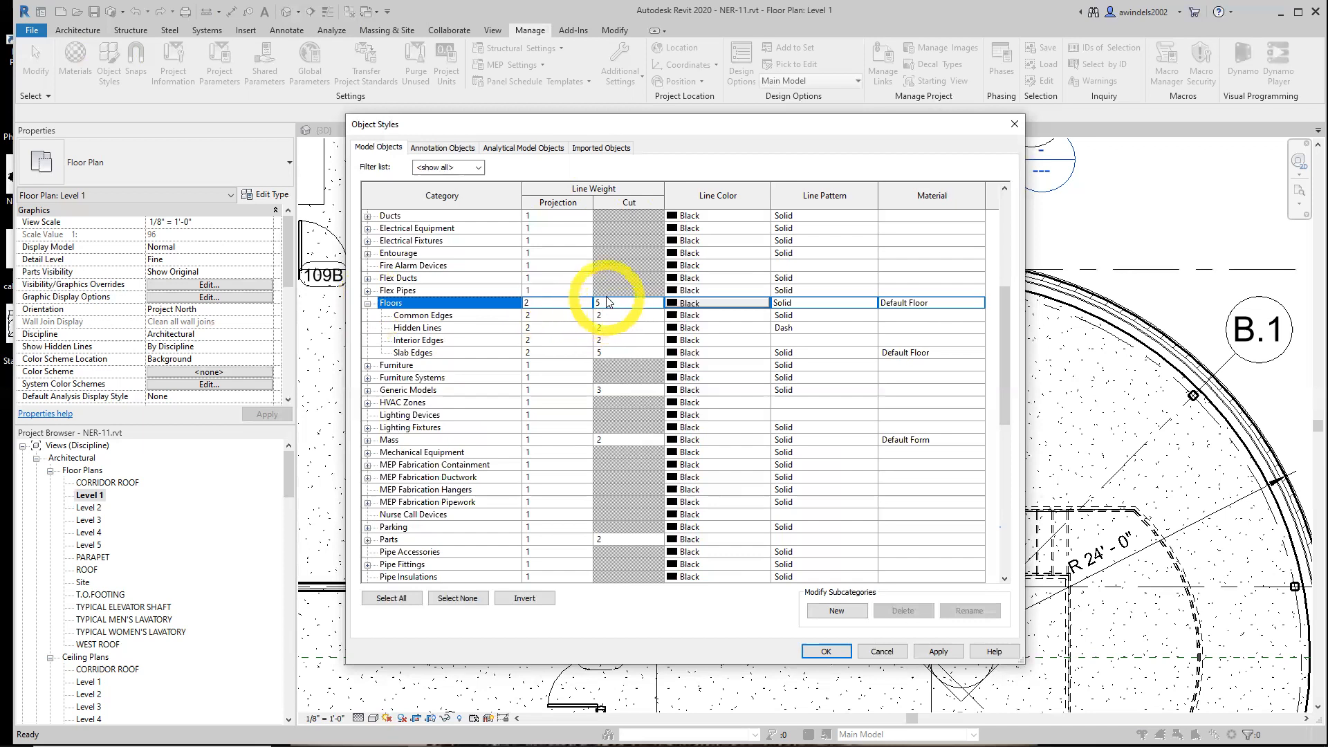
click(591, 310)
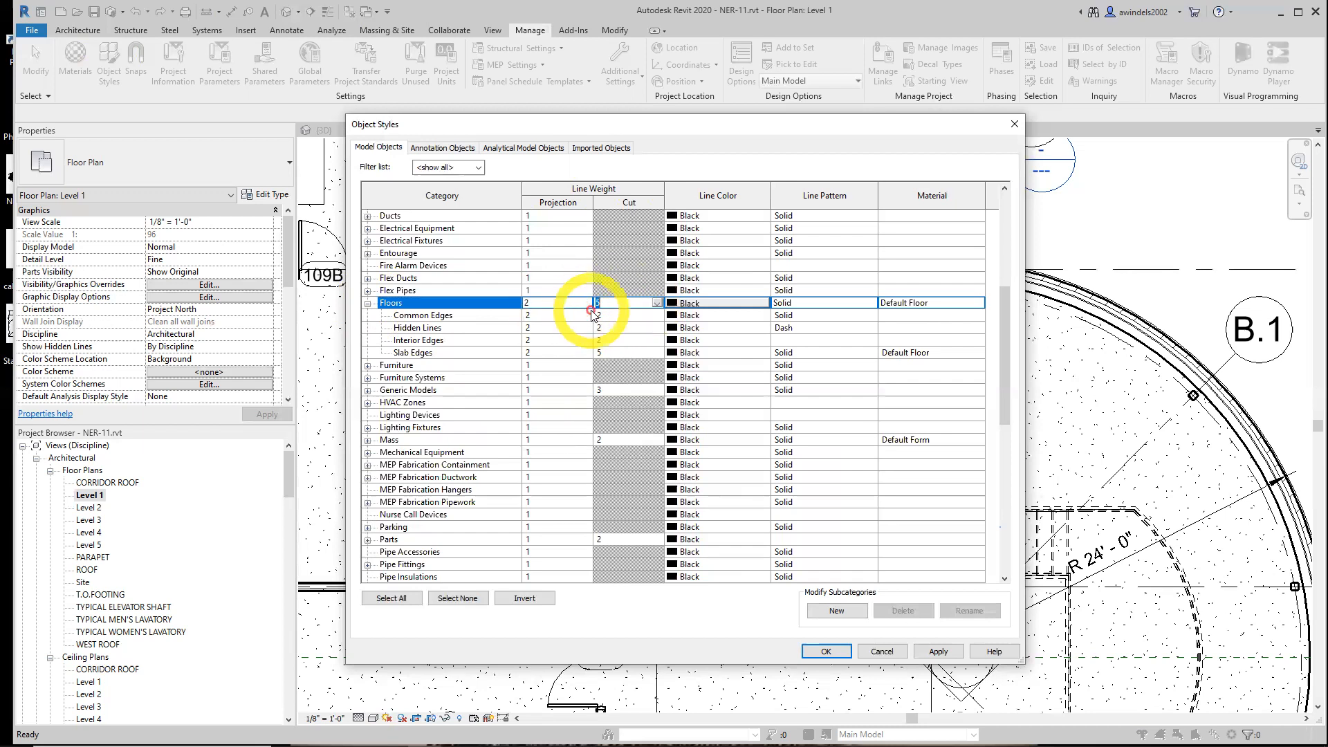
text(4)
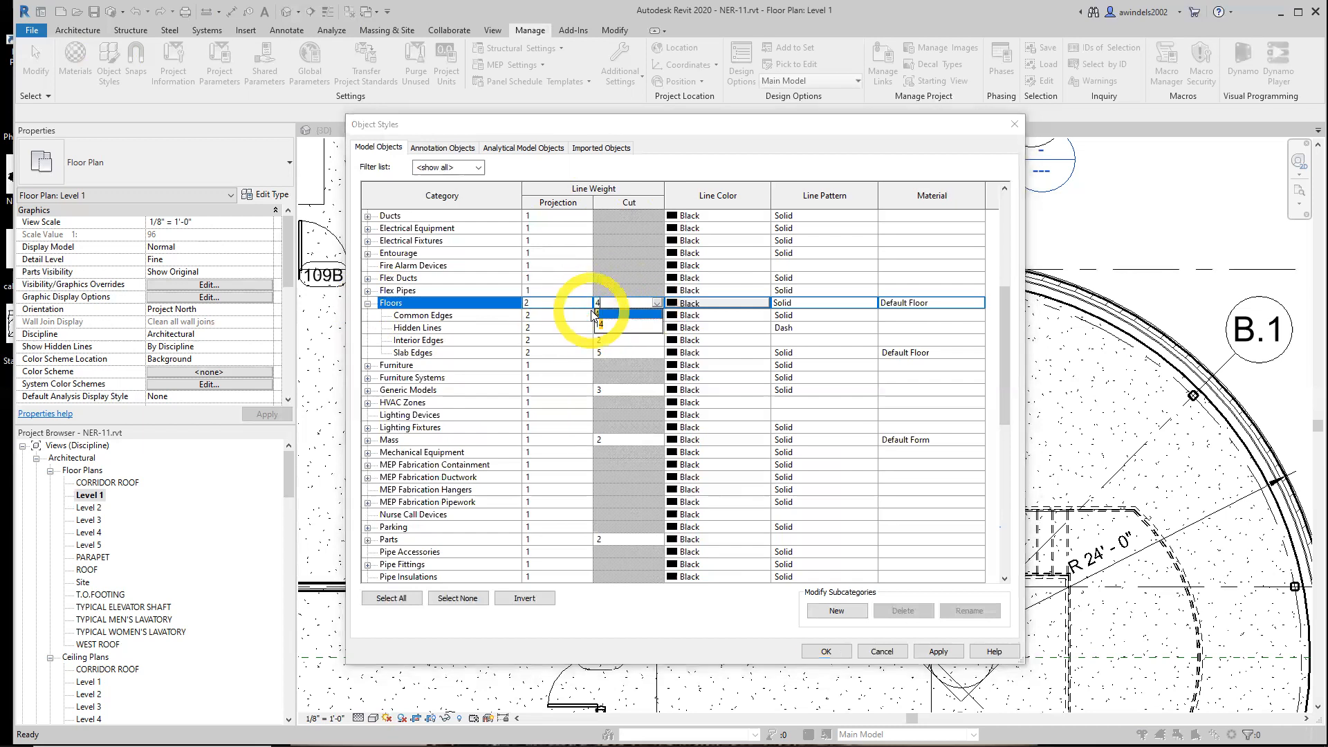
click(601, 314)
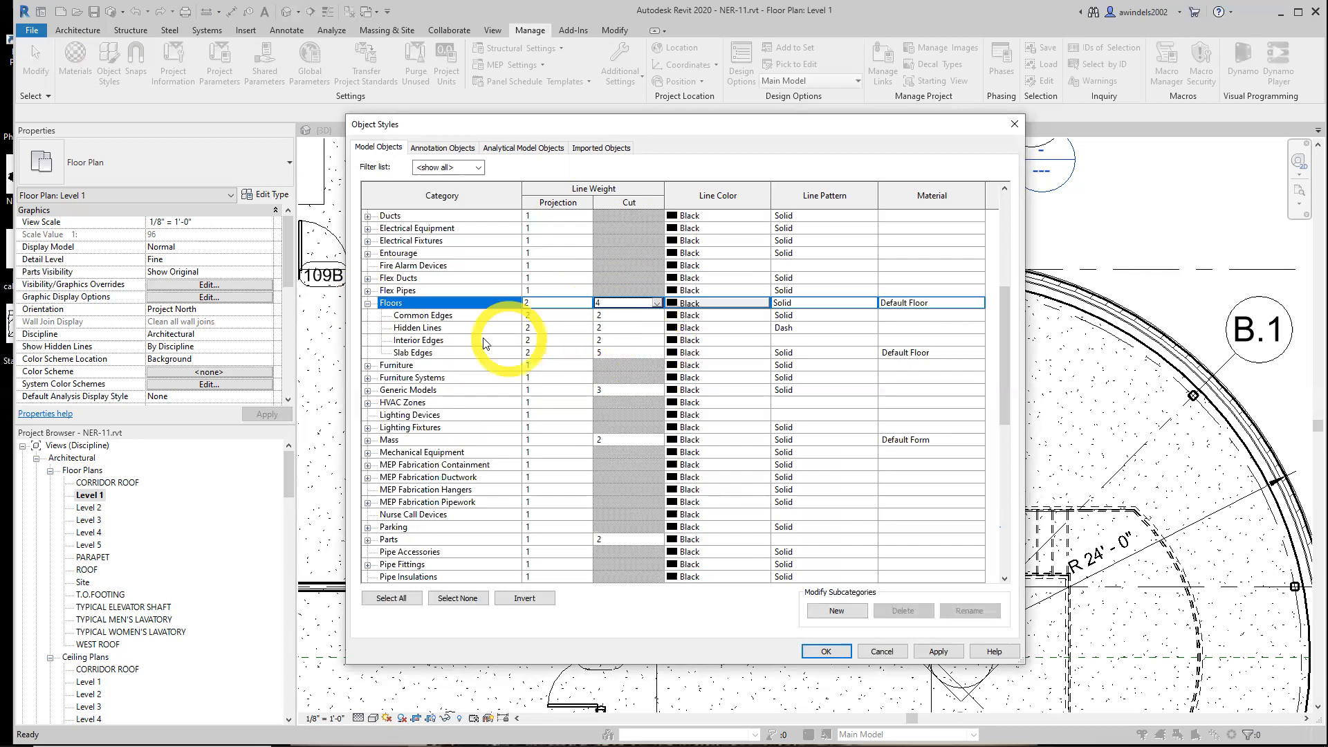
click(368, 303)
- Set the cut line weight of the Walls category to 4
scroll(377, 304, down, 9)
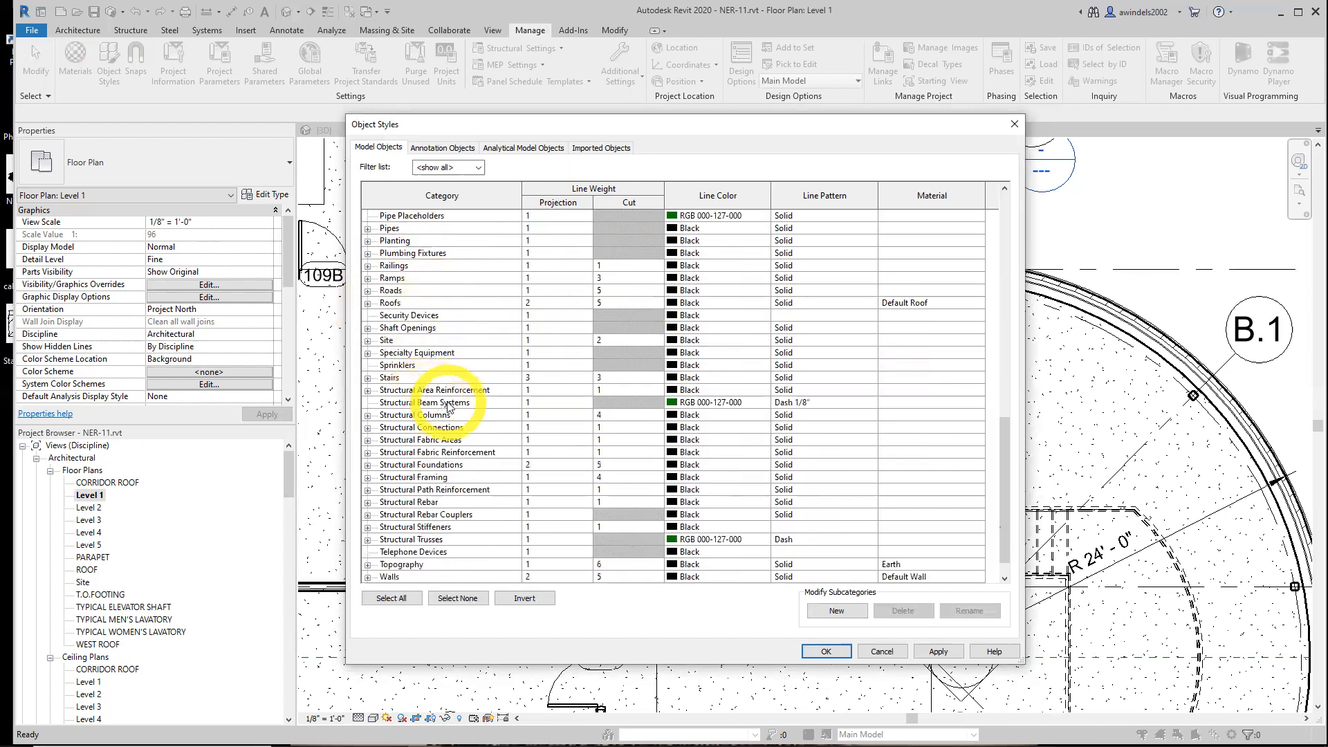
scroll(448, 407, down, 1)
click(368, 539)
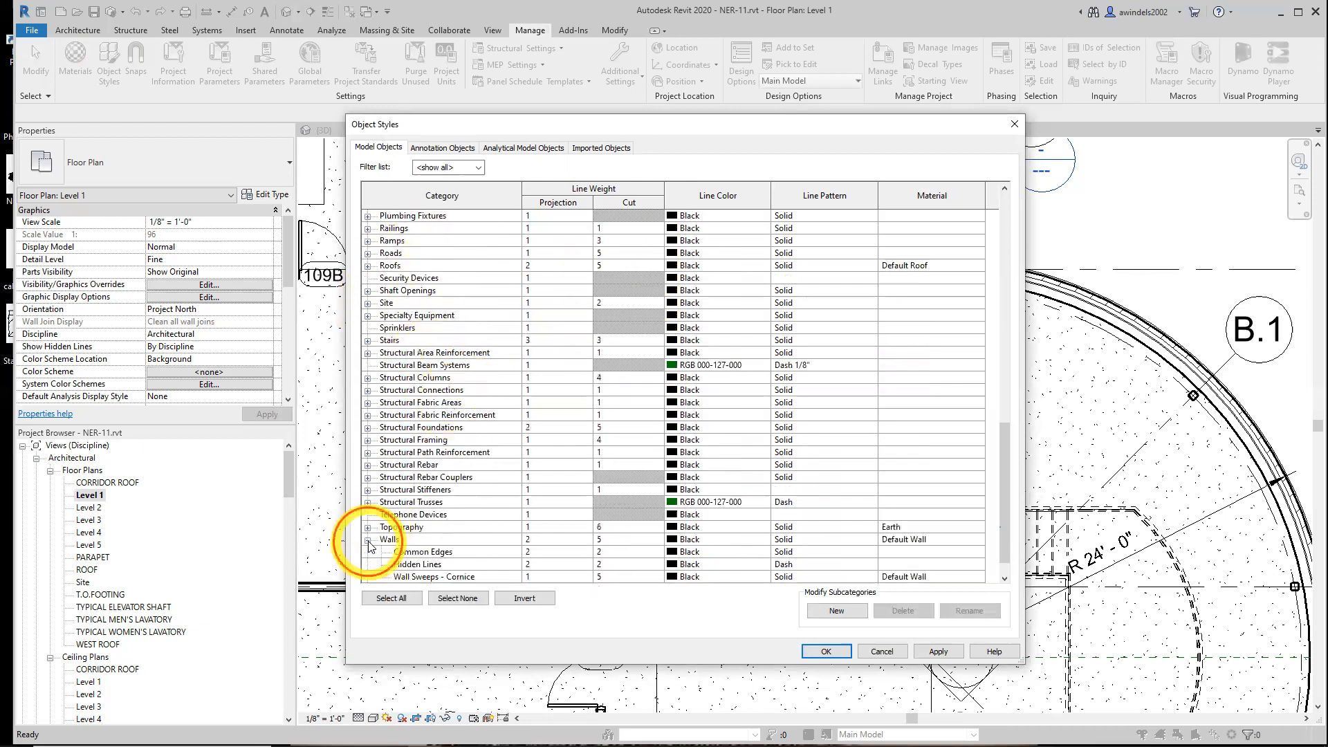
click(614, 542)
click(608, 541)
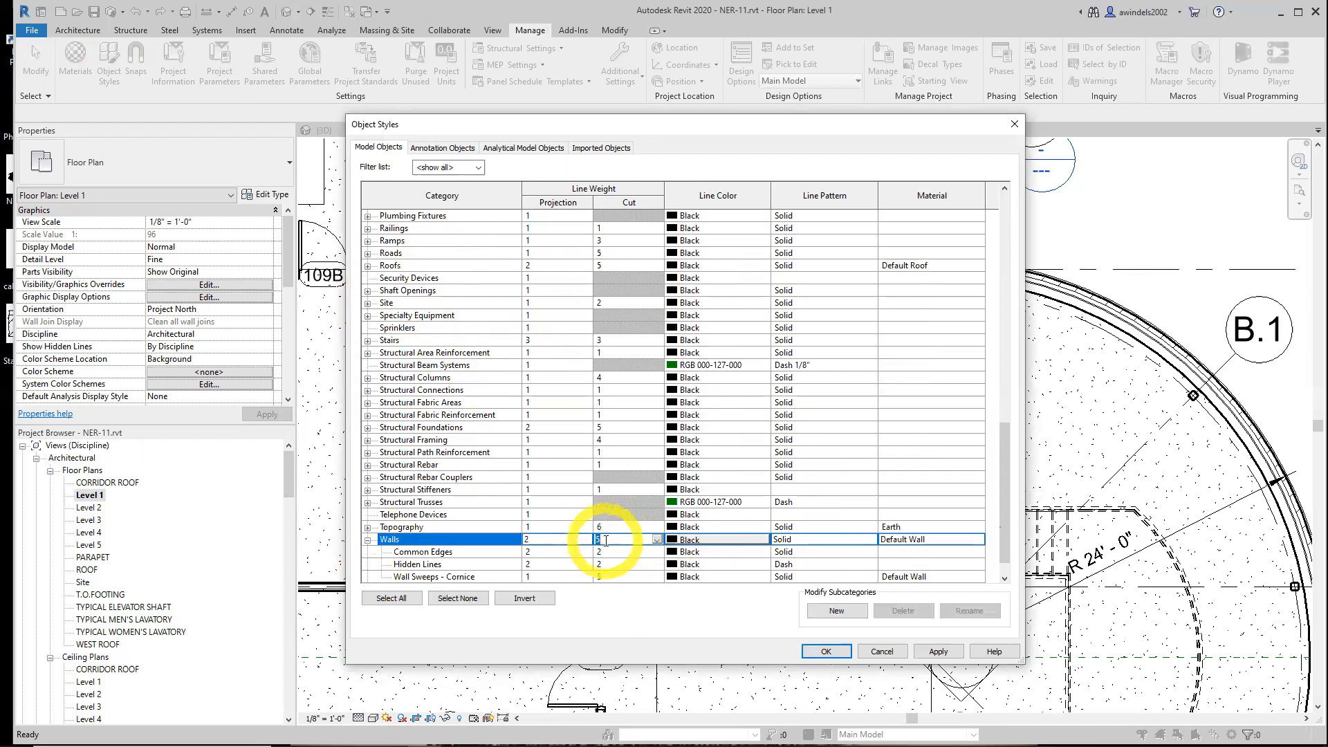
text(4)
key(Return)
click(367, 539)
- Set the projection line weight of the Callout Boundary annotation category to 5
scroll(387, 484, up, 10)
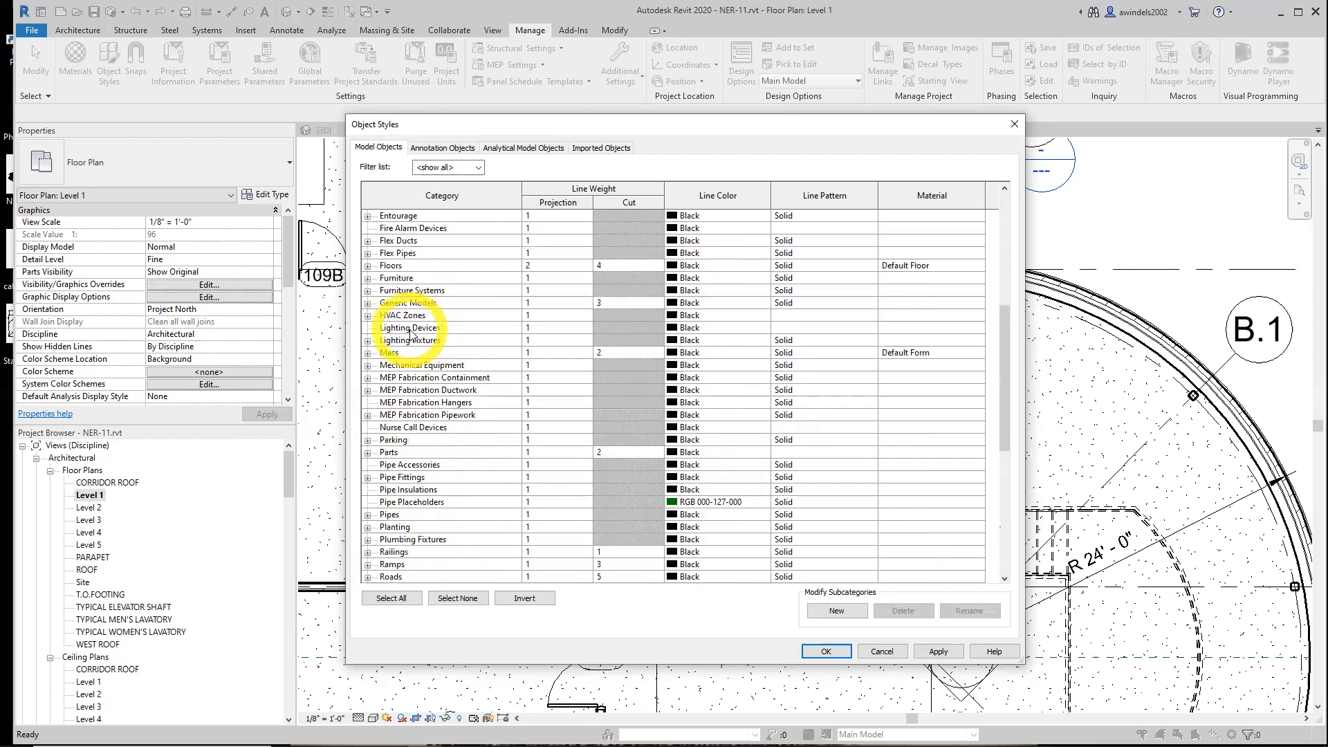
scroll(417, 328, up, 5)
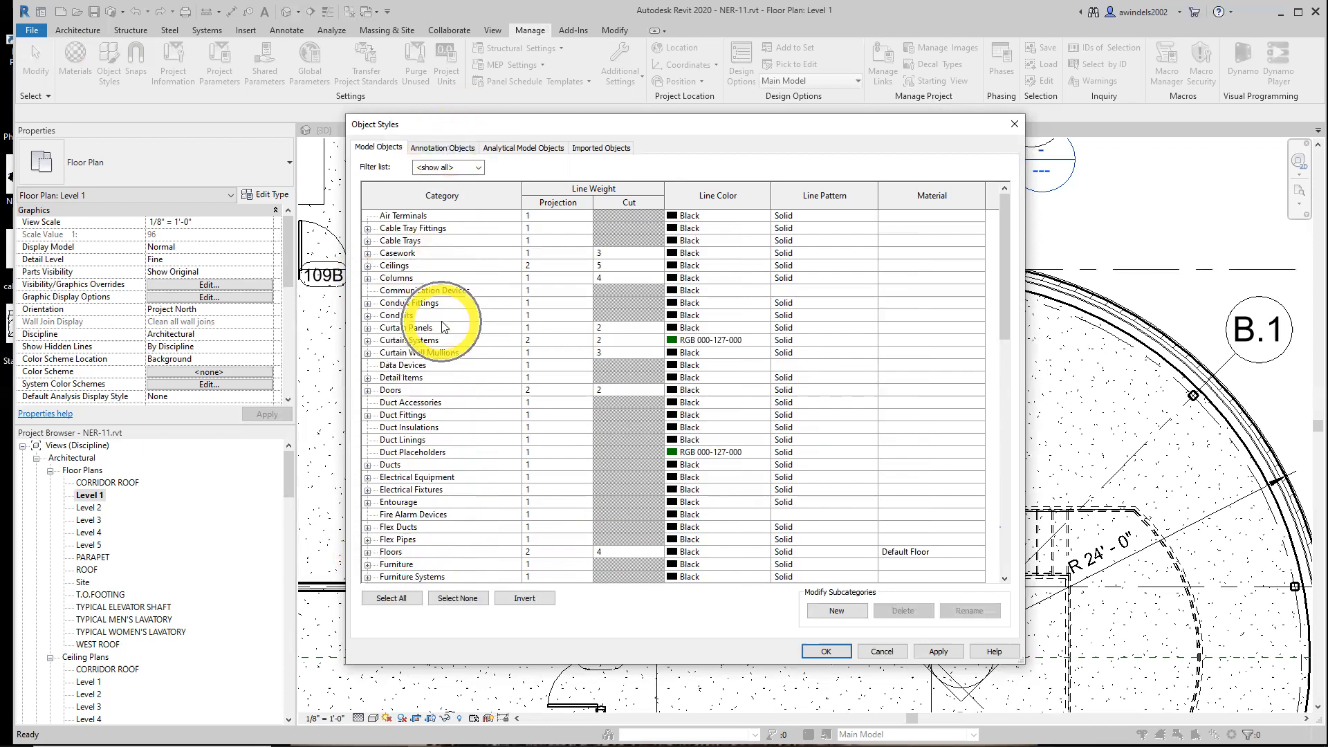
click(456, 154)
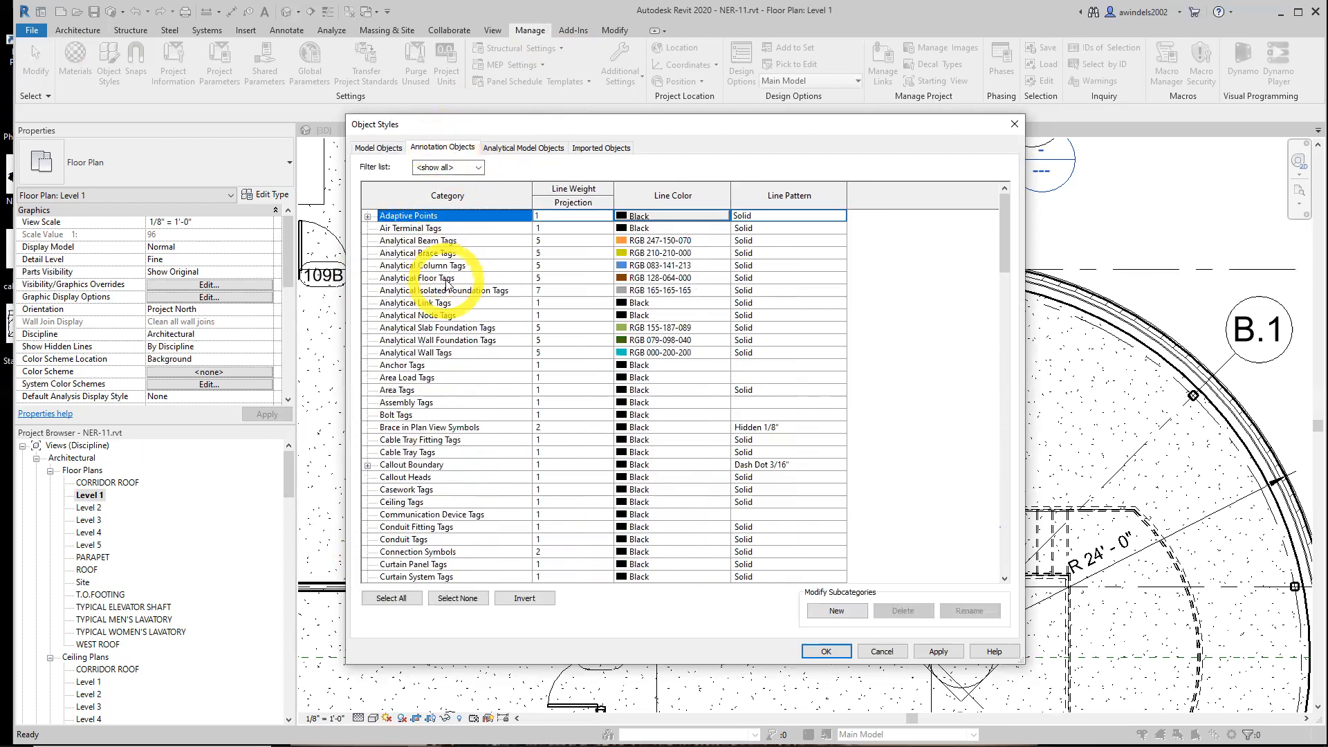
click(368, 467)
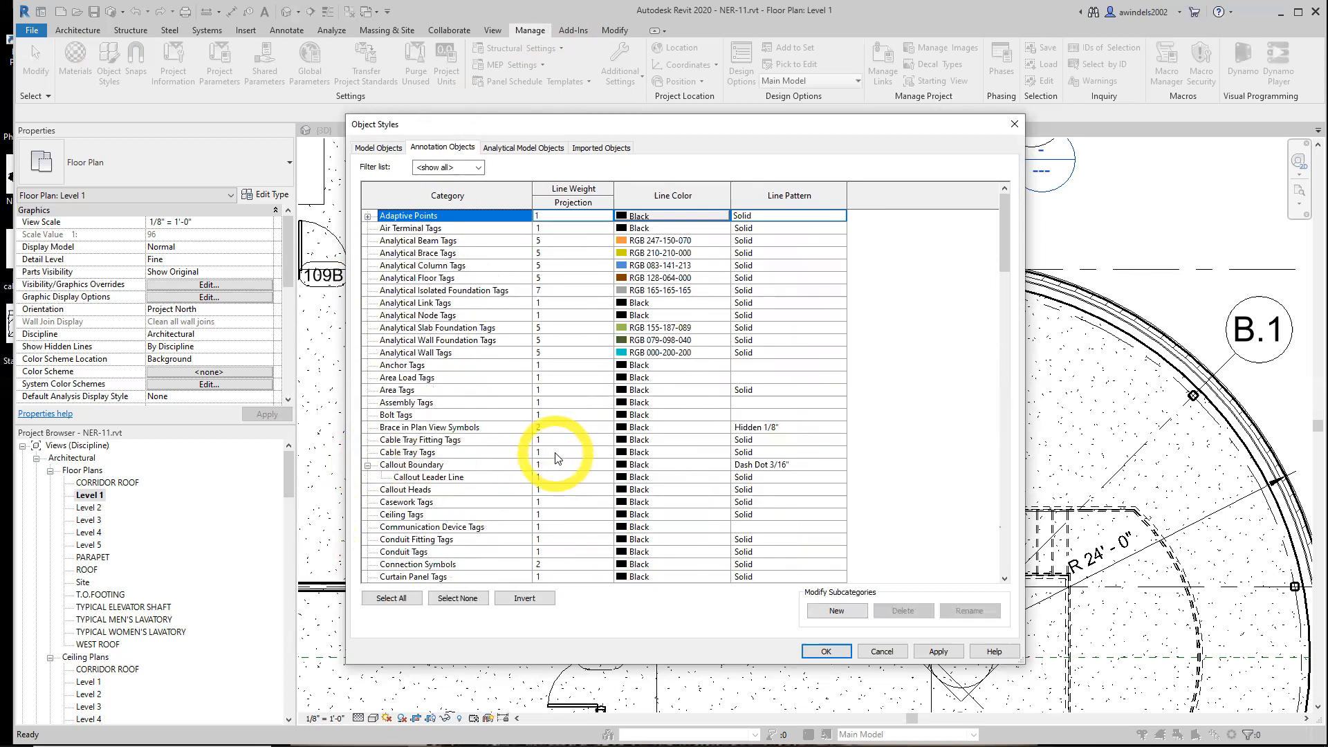
click(583, 205)
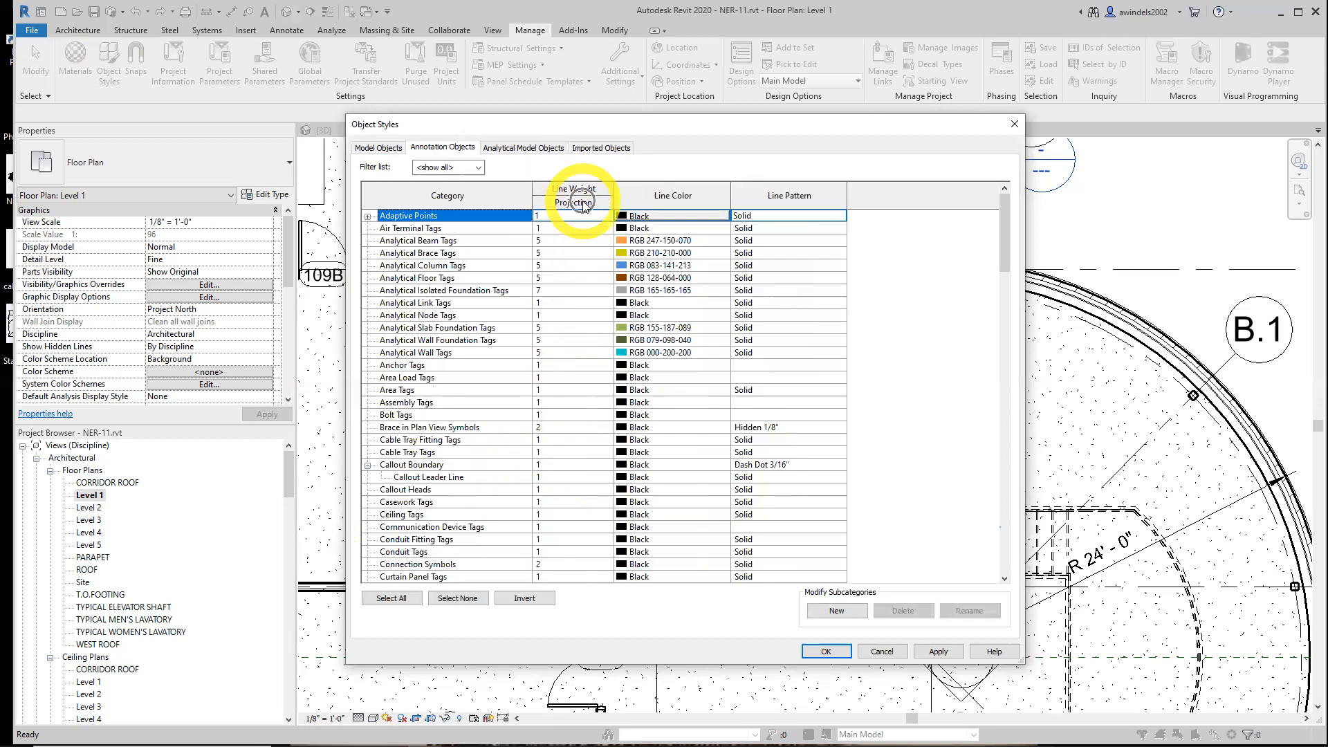
click(378, 148)
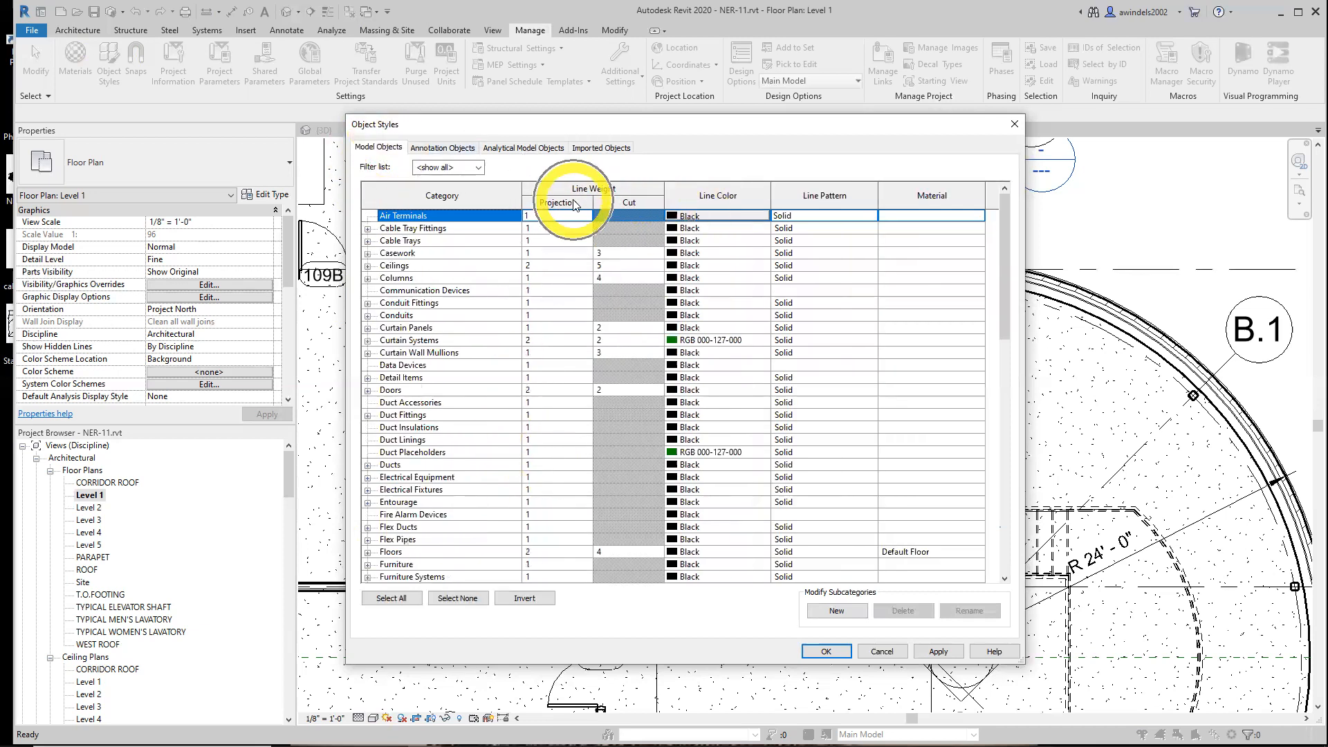
click(442, 147)
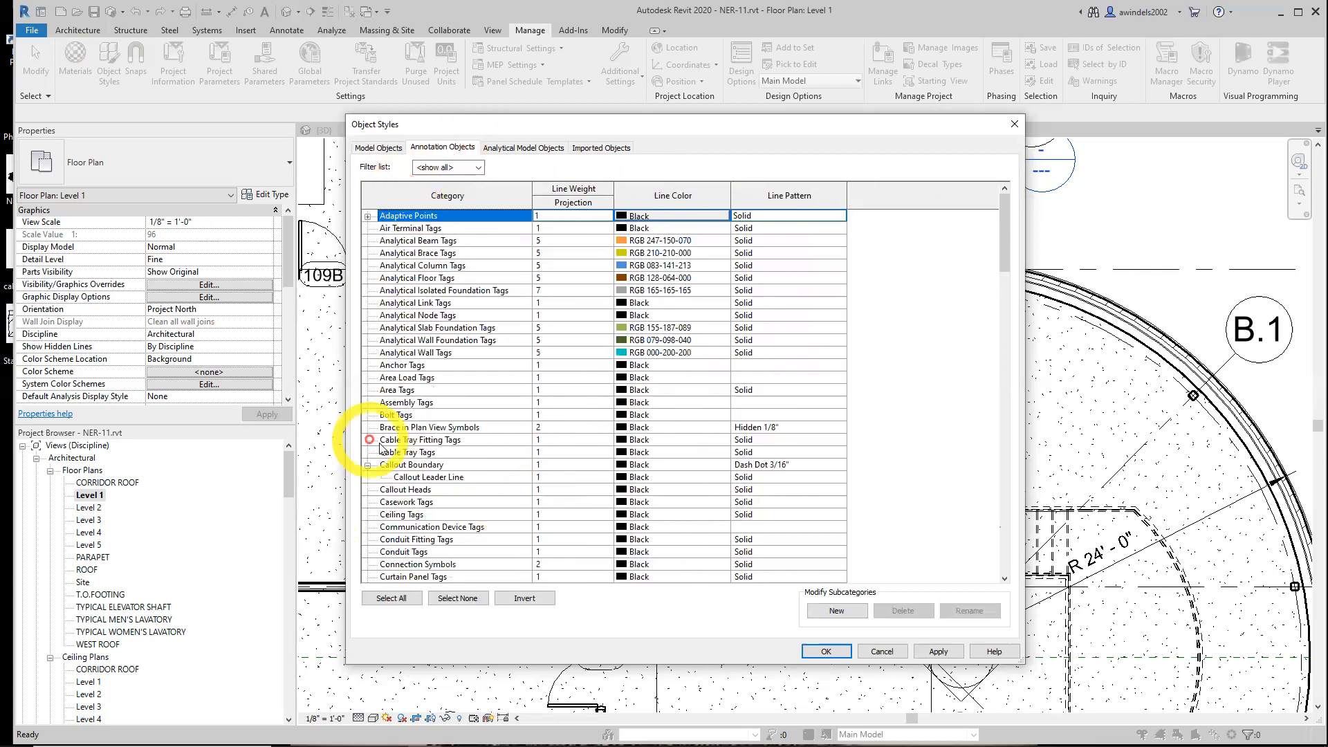
click(547, 465)
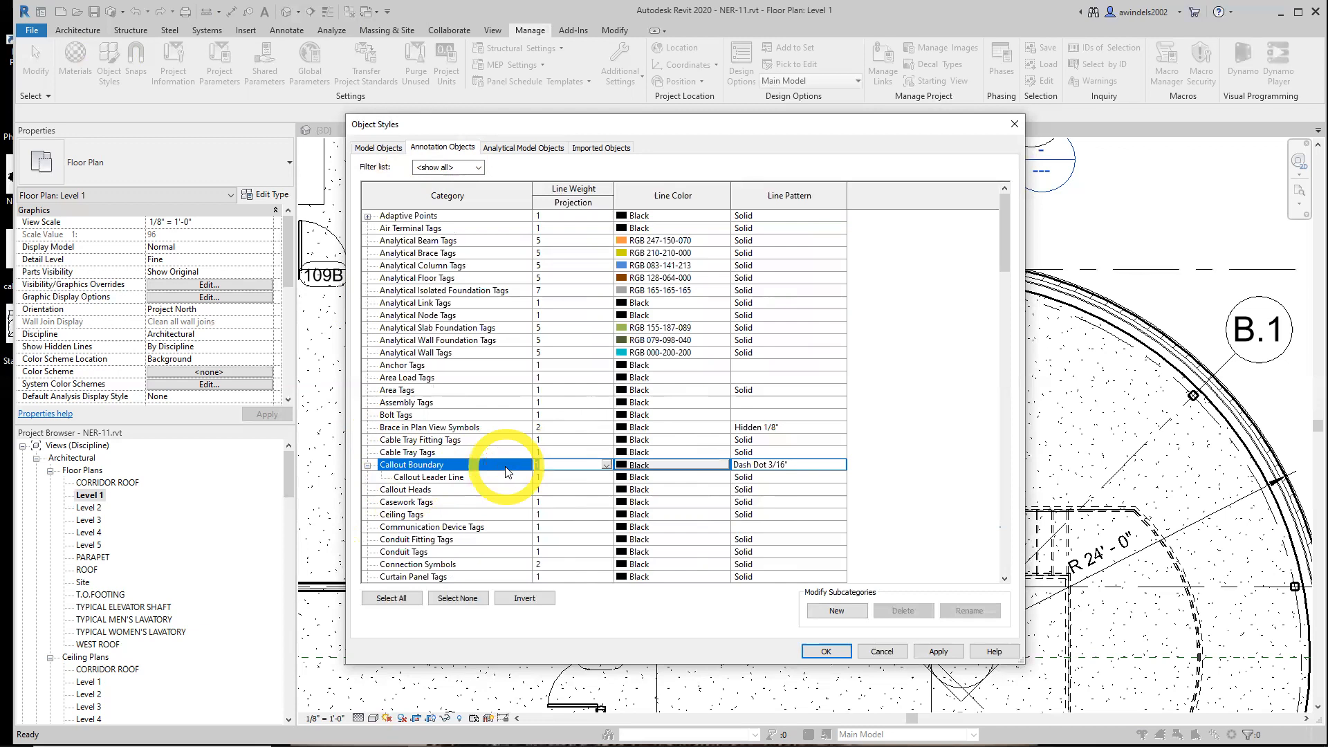
text(5)
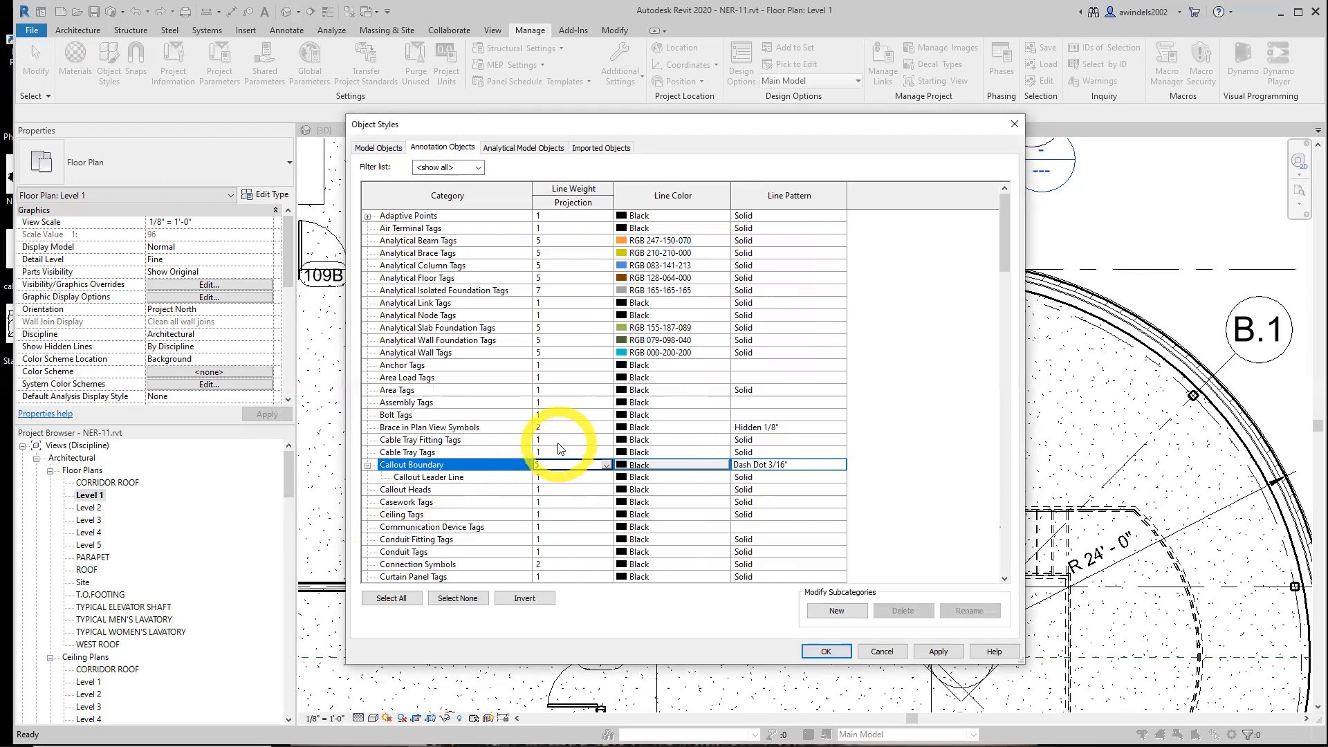
- Set the Callout Leader Line's projection line weight to 2 and accept the object style changes
scroll(560, 448, down, 1)
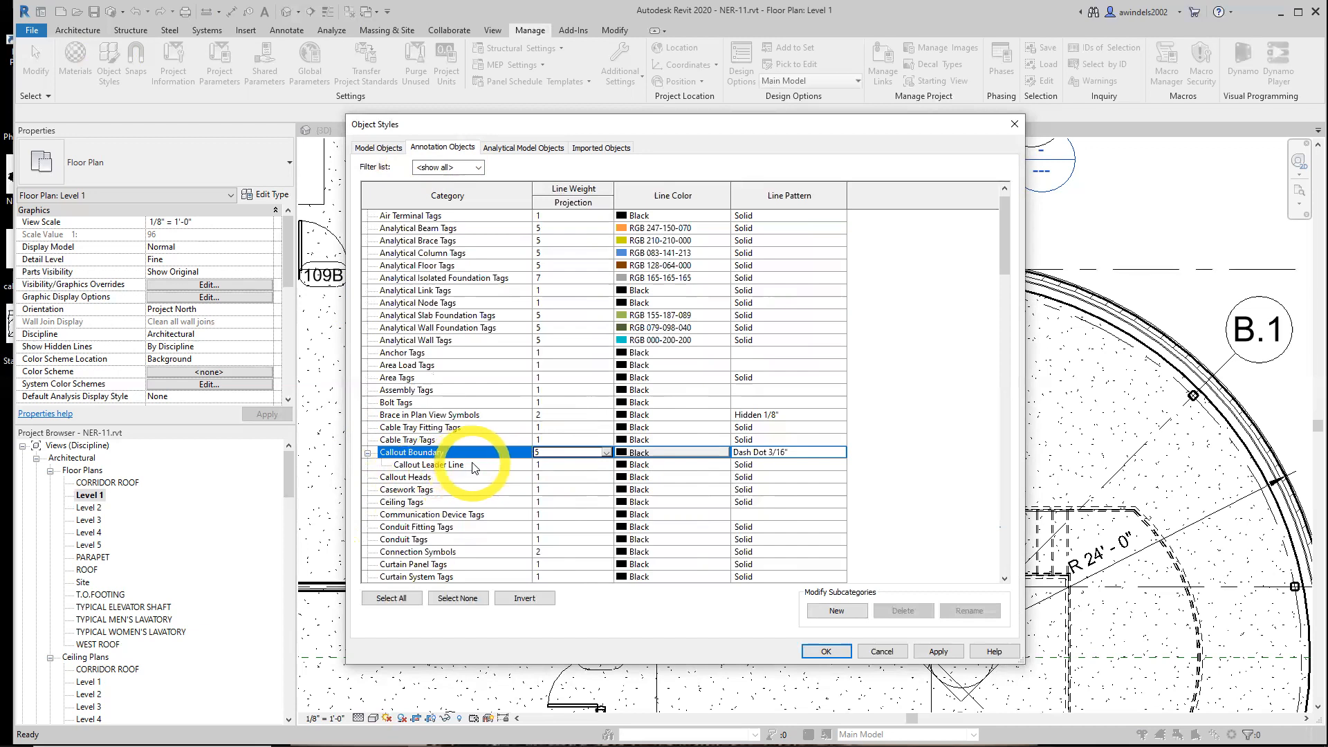
click(546, 465)
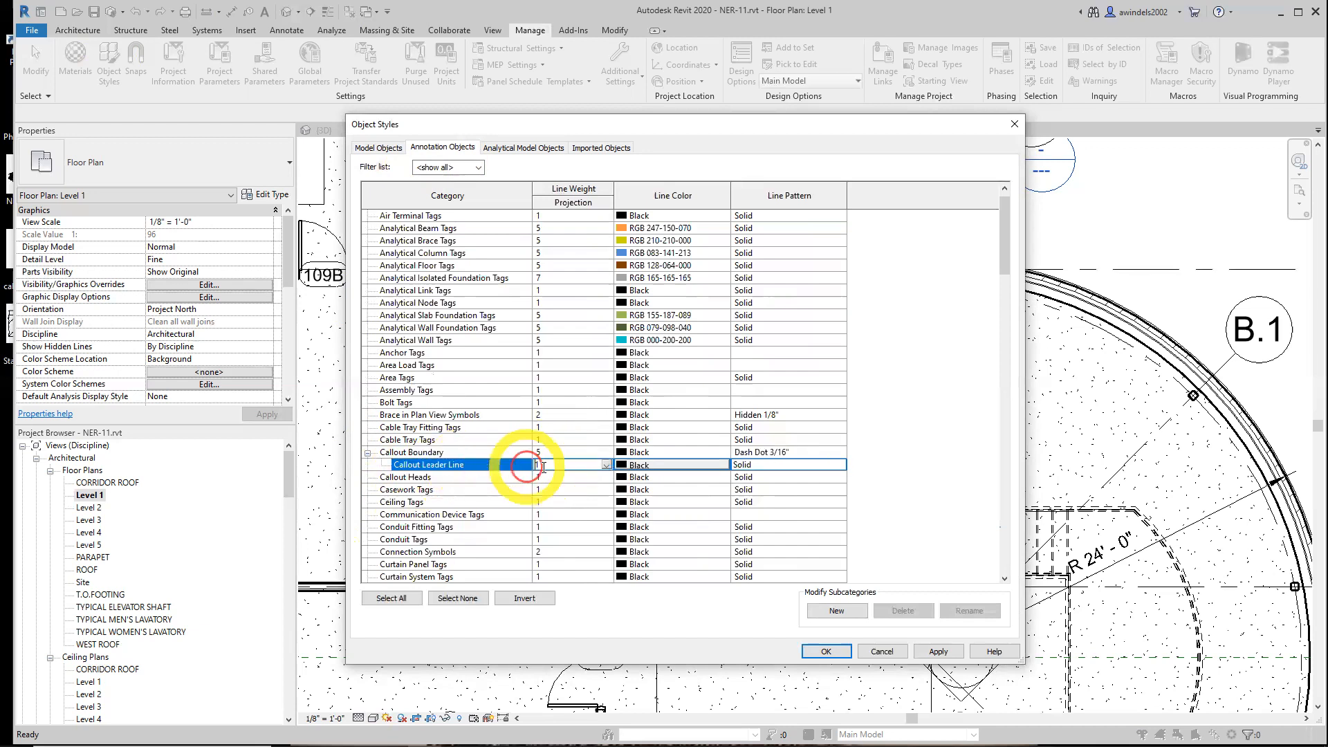
click(546, 468)
click(542, 482)
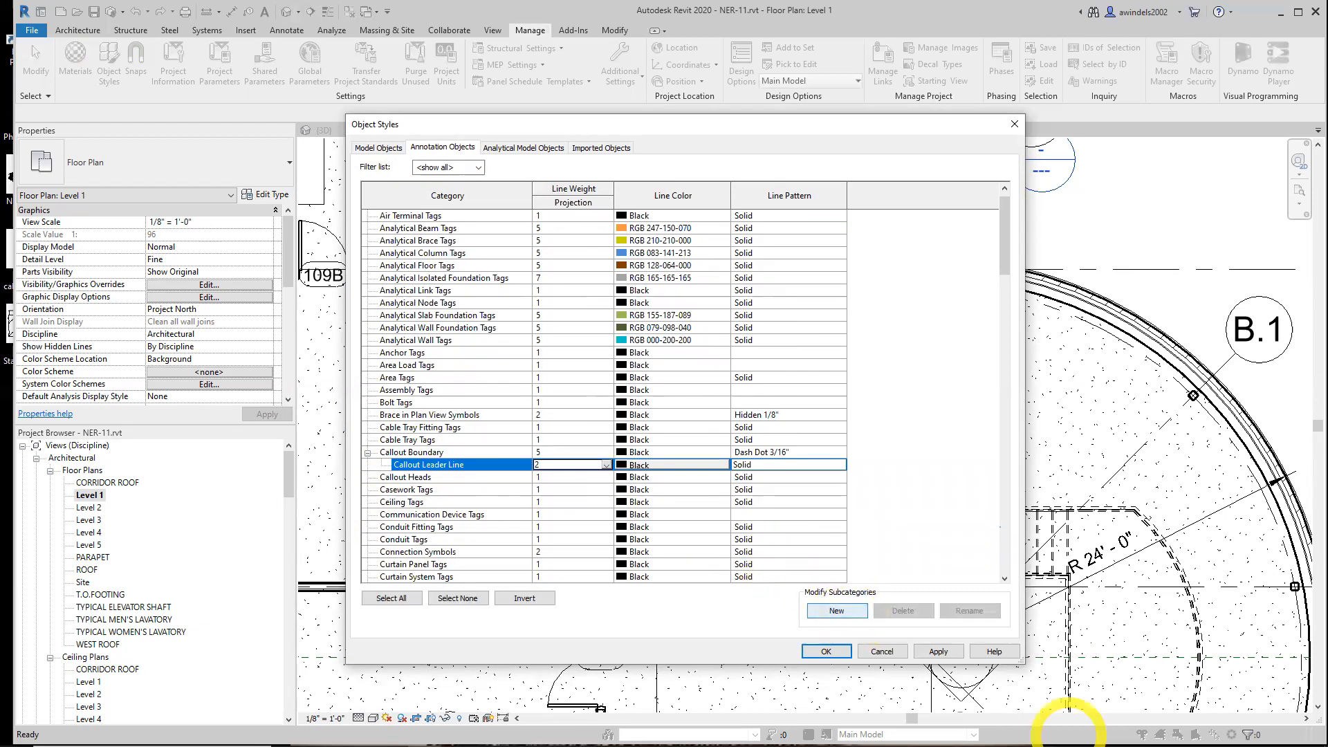
click(833, 653)
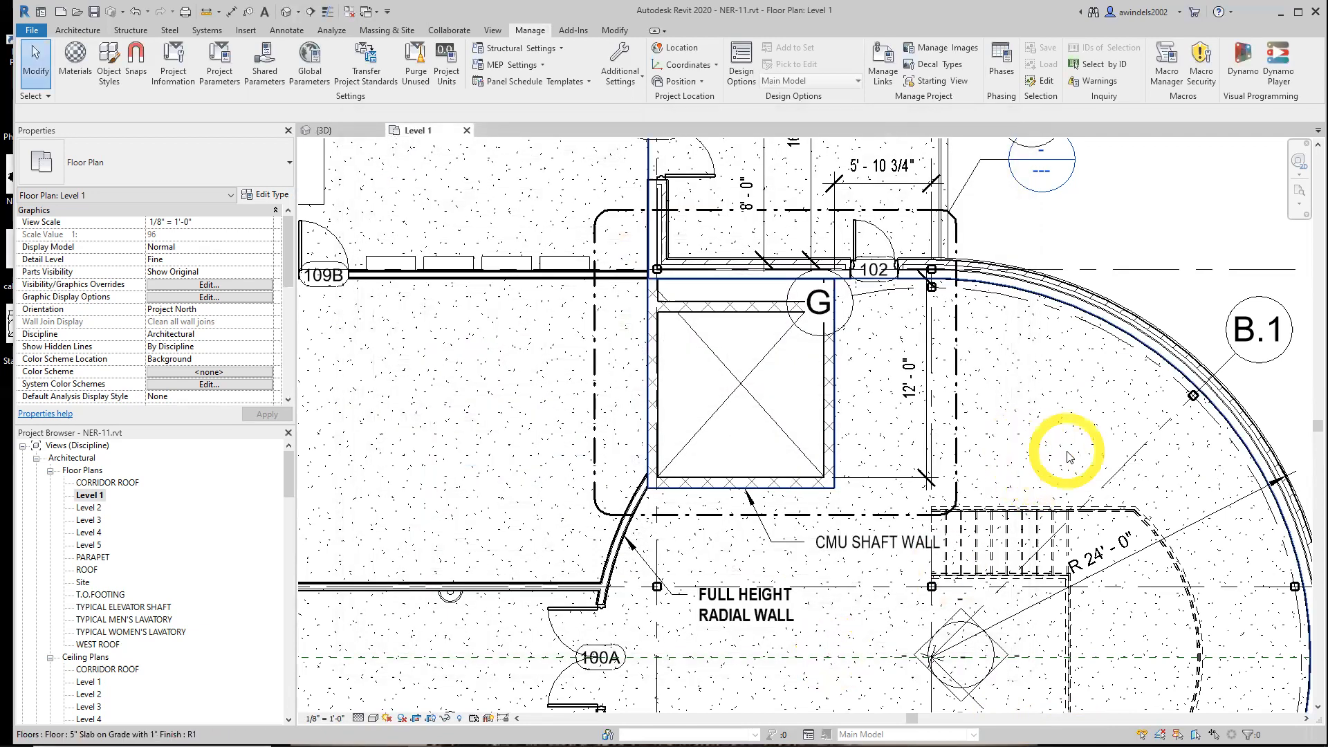
- Undo and redo the object style changes to compare the line weights in the Level 1 plan
click(135, 13)
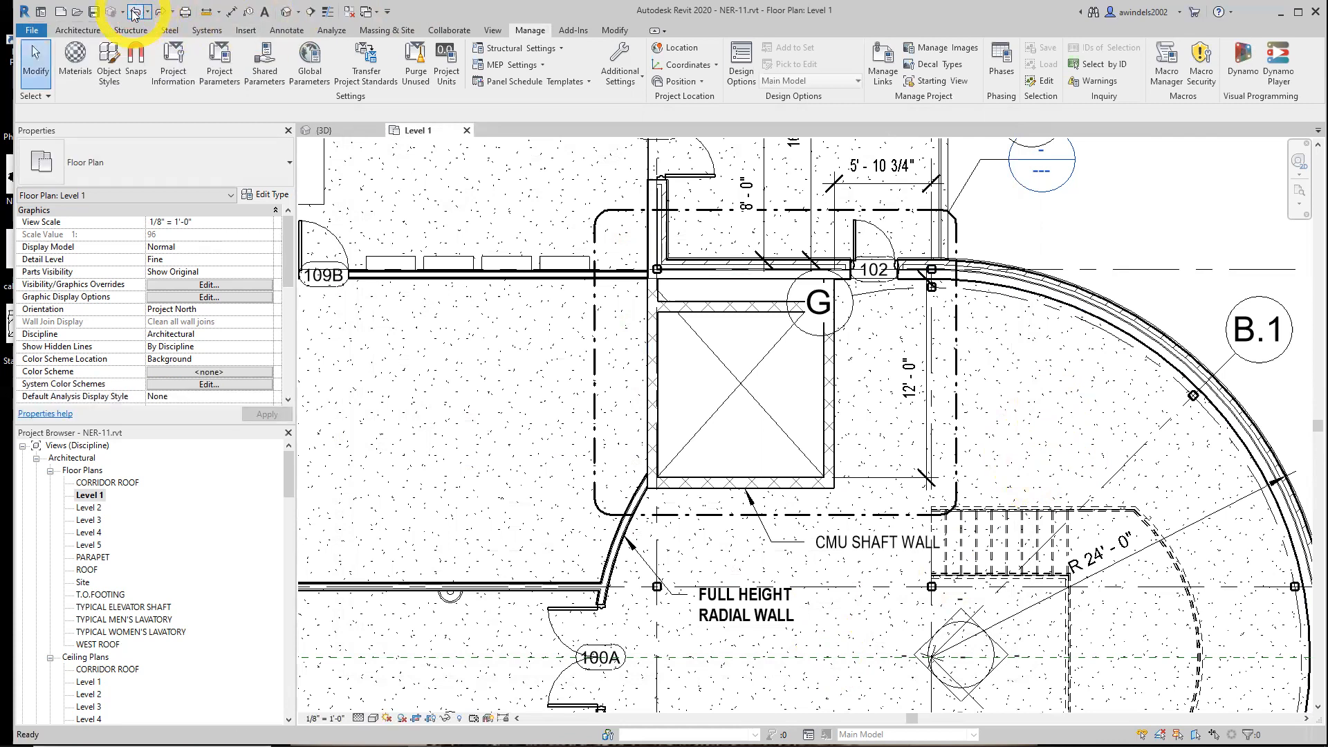
click(161, 12)
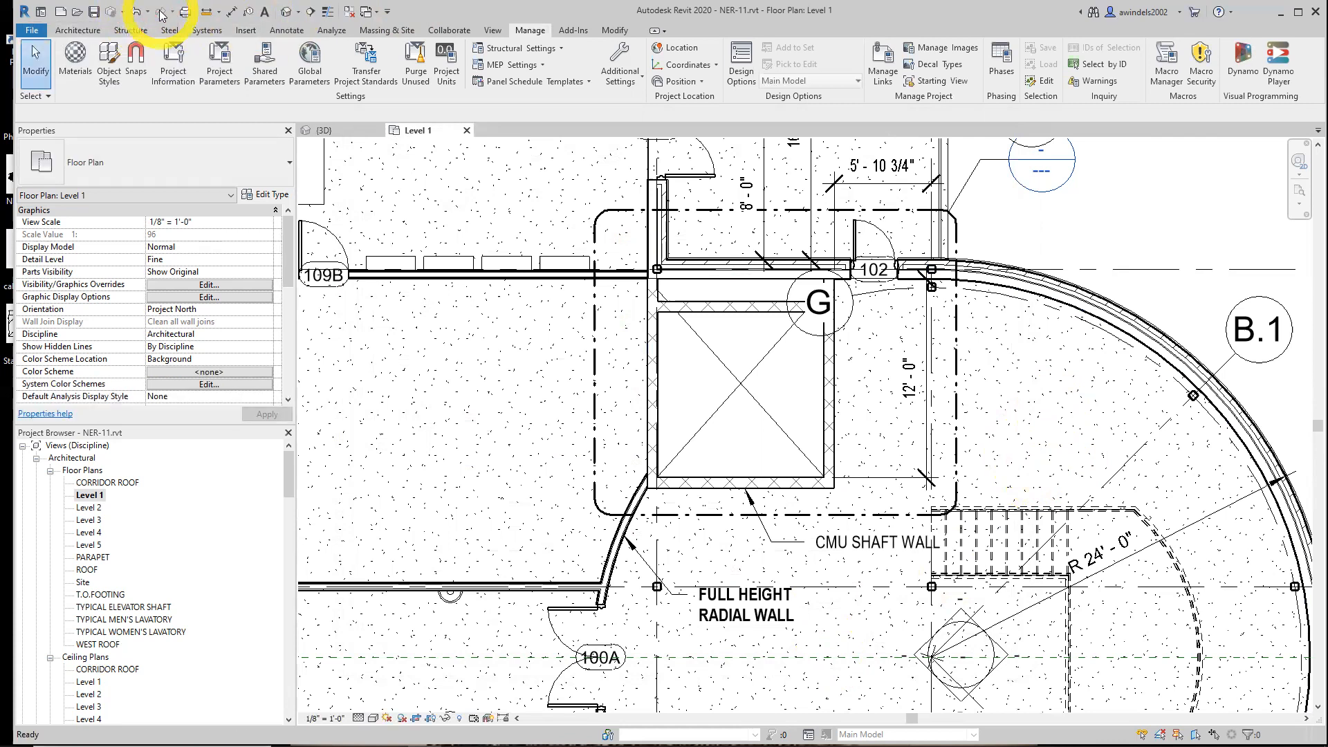
- Toggle the callout boundary's line weight change with undo and redo to compare its outline around the elevator shaft
click(137, 12)
click(161, 12)
scroll(860, 341, down, 4)
scroll(839, 297, up, 6)
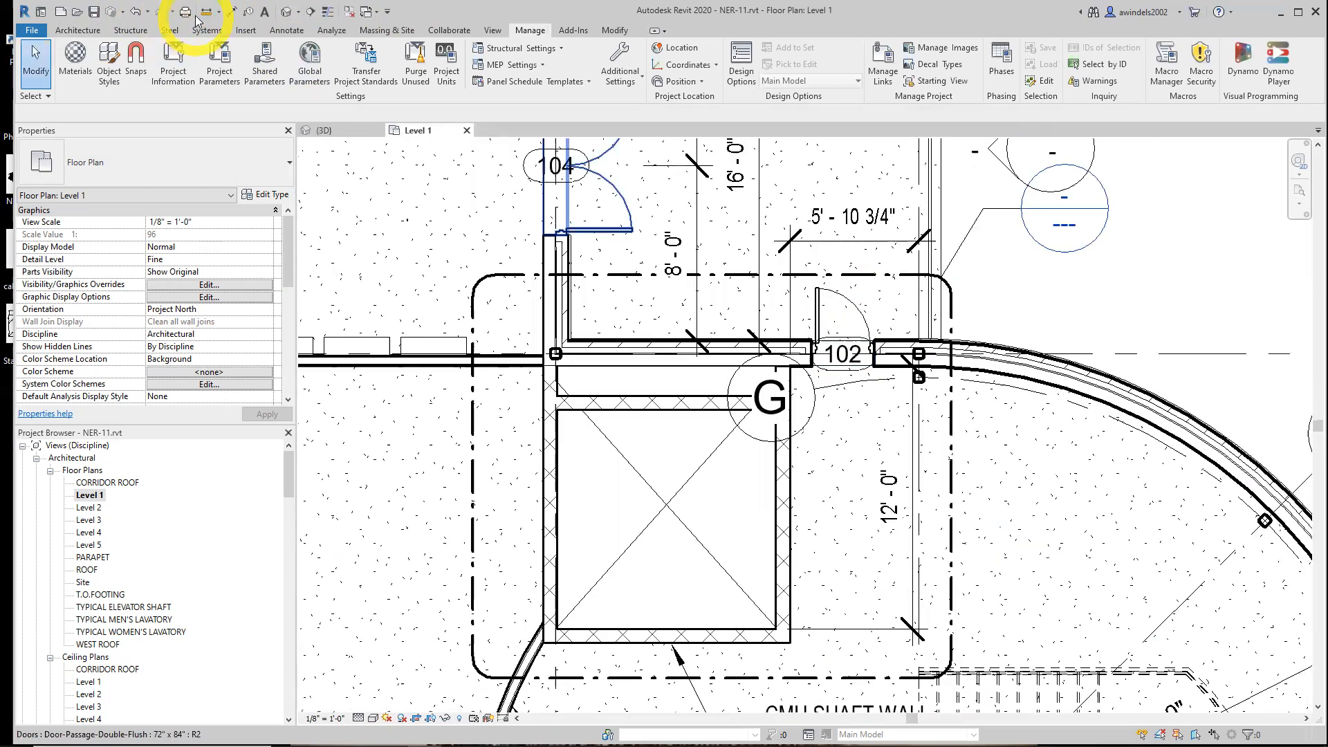
click(137, 12)
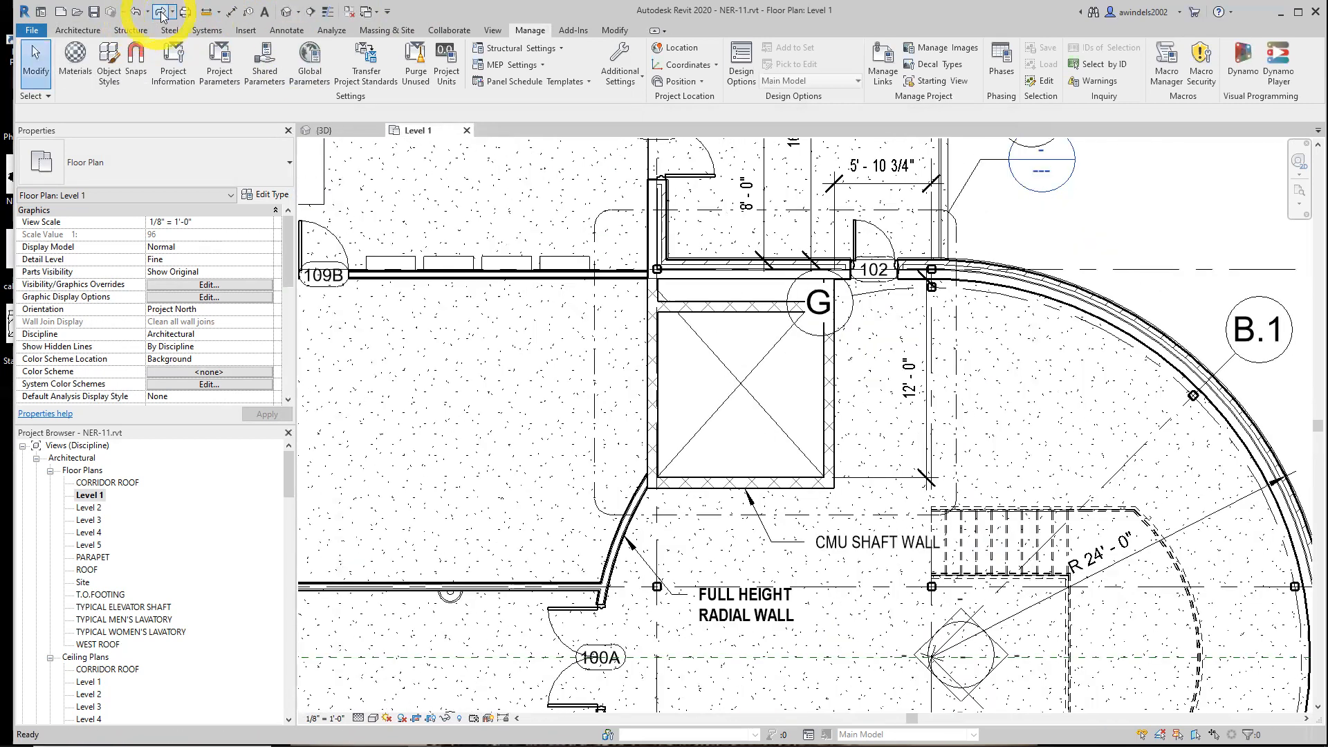
click(161, 13)
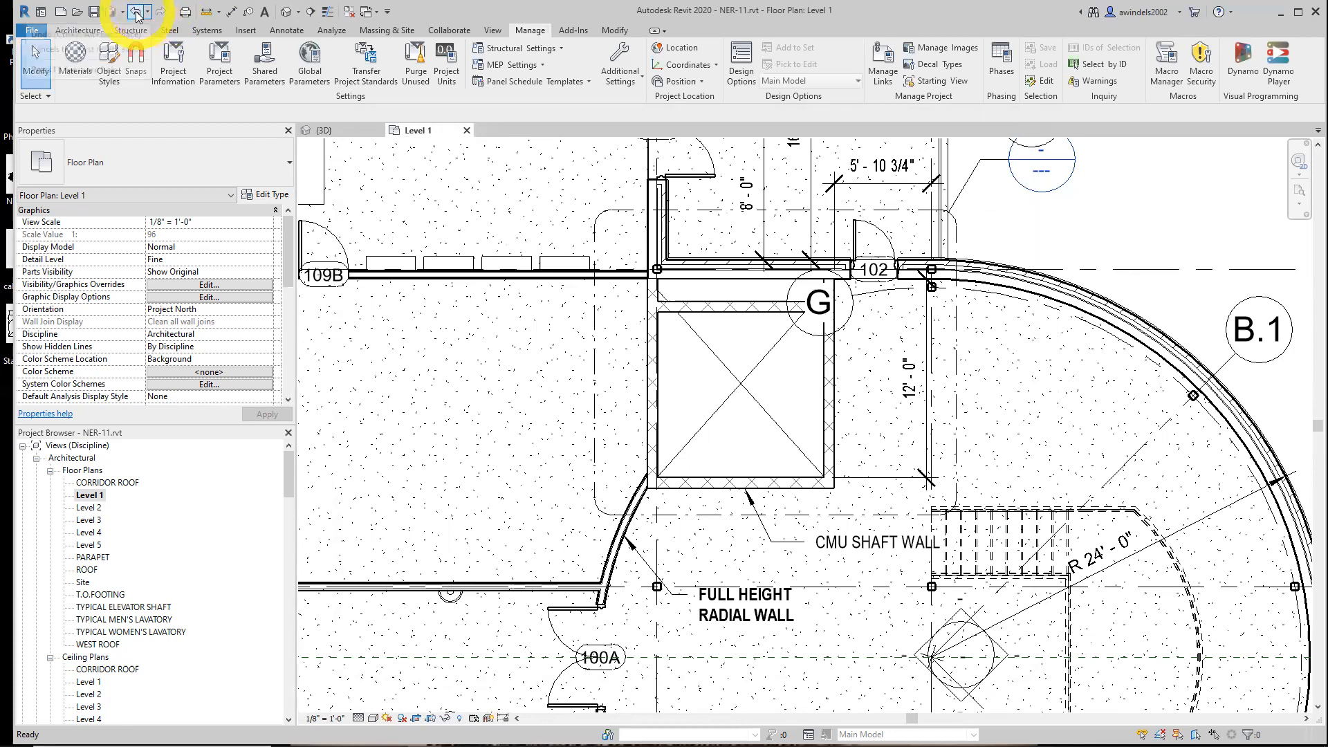
- Review the Callout Boundary and Callout Leader Line weights in the annotation object styles and close the dialog
click(109, 65)
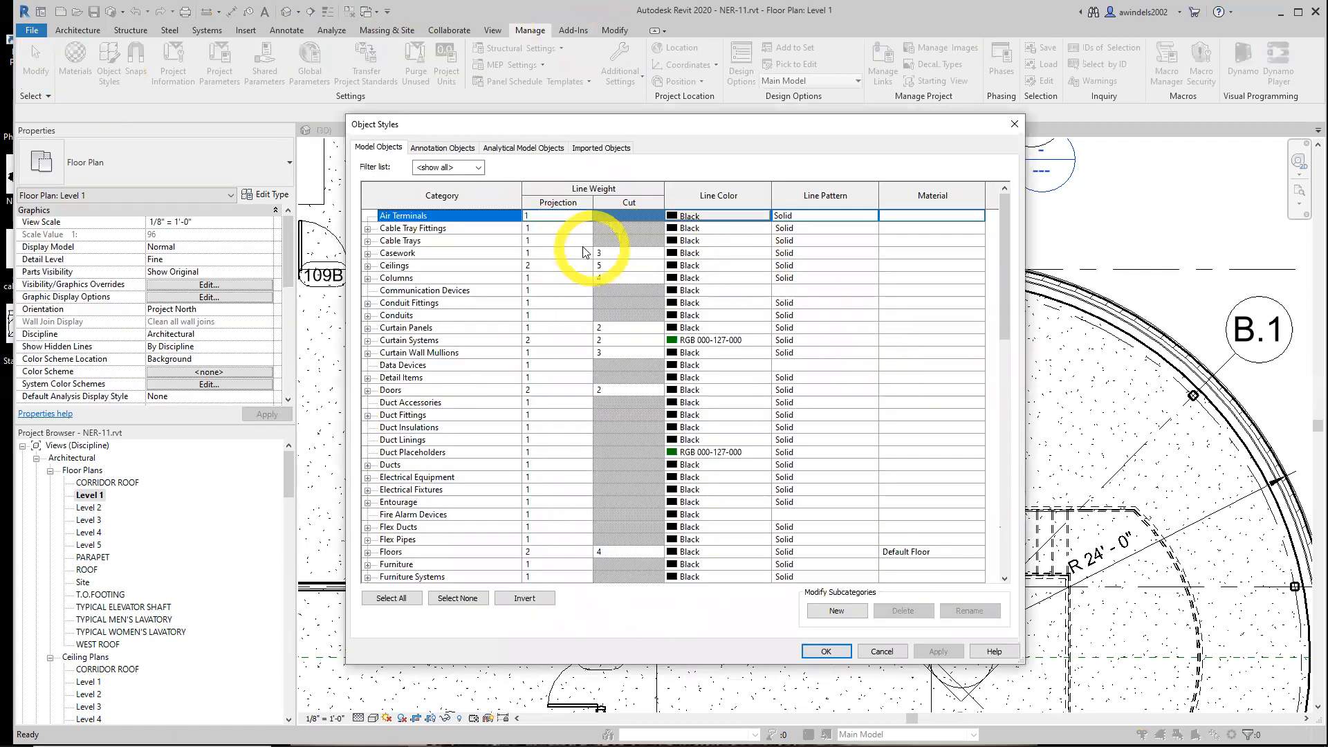
scroll(626, 253, down, 2)
click(449, 148)
scroll(484, 276, down, 2)
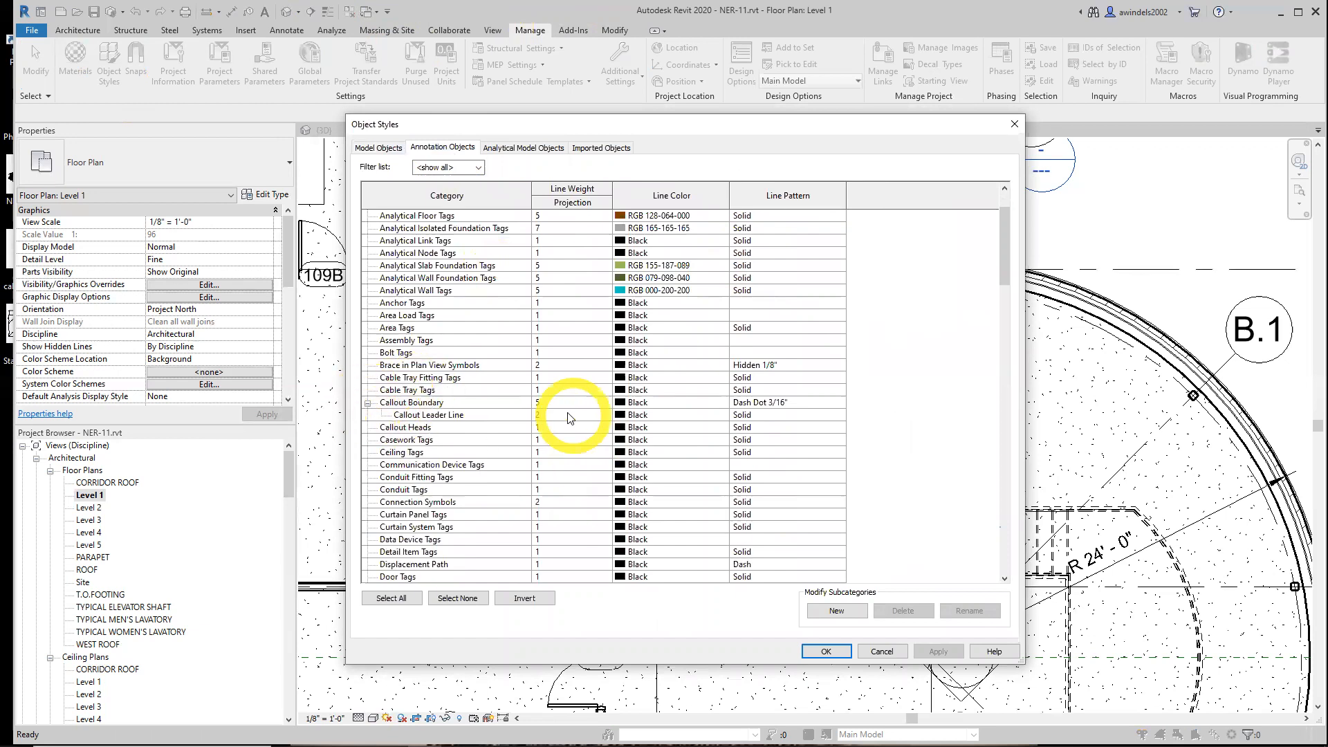
click(838, 654)
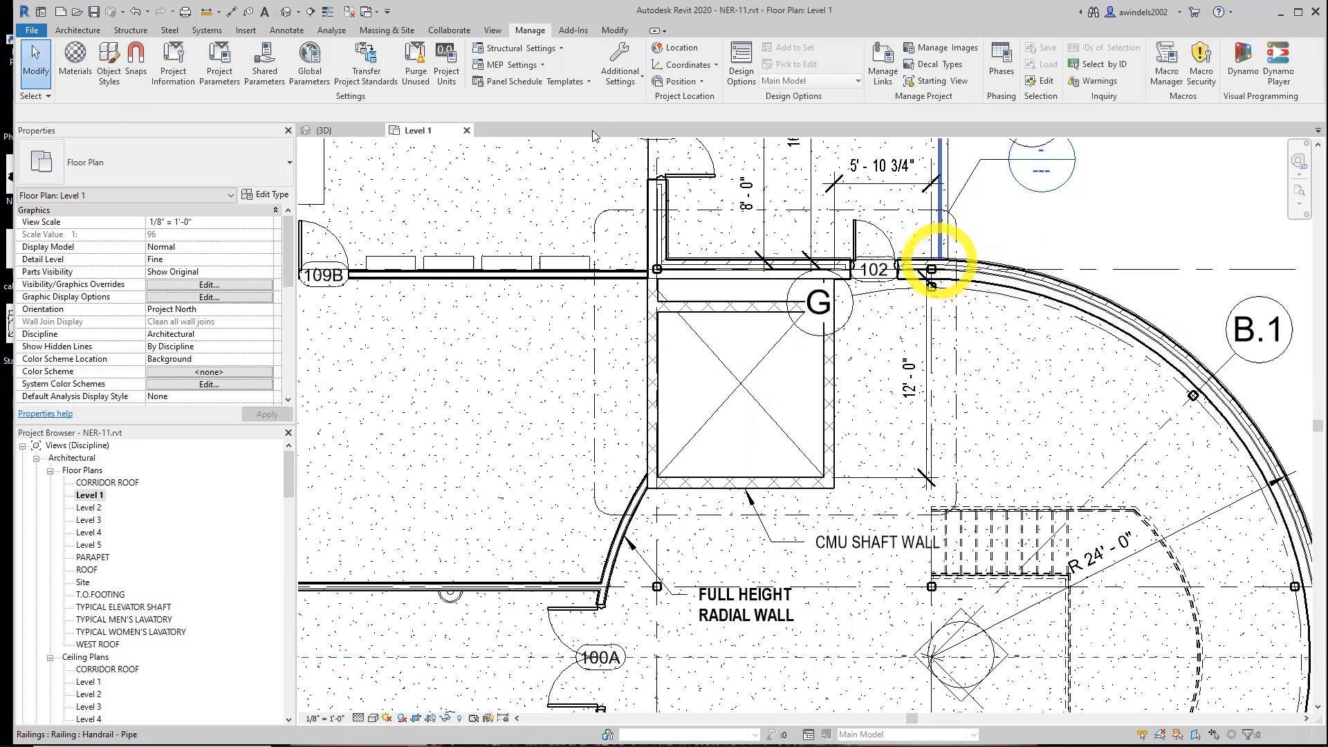
- Undo and redo the object style changes again, examining the wall and callout lines near grid bubble G up close
click(136, 12)
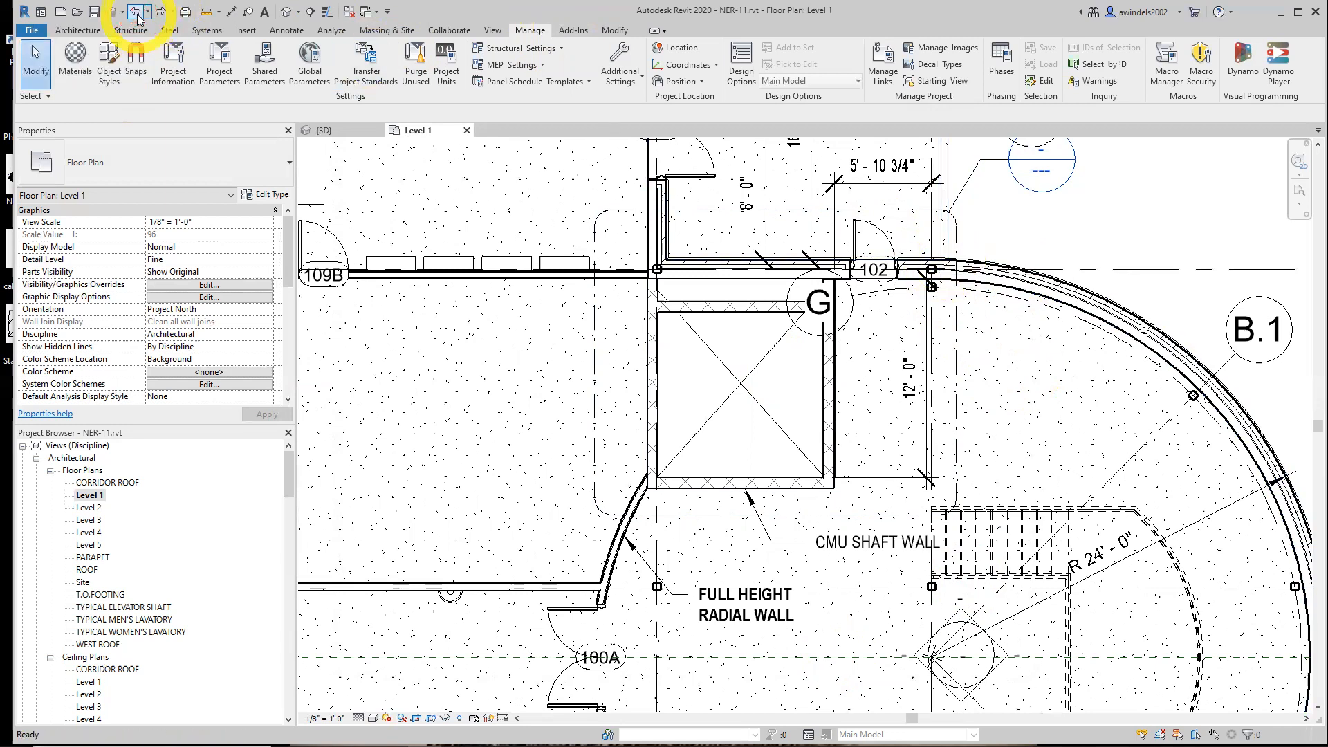
click(162, 13)
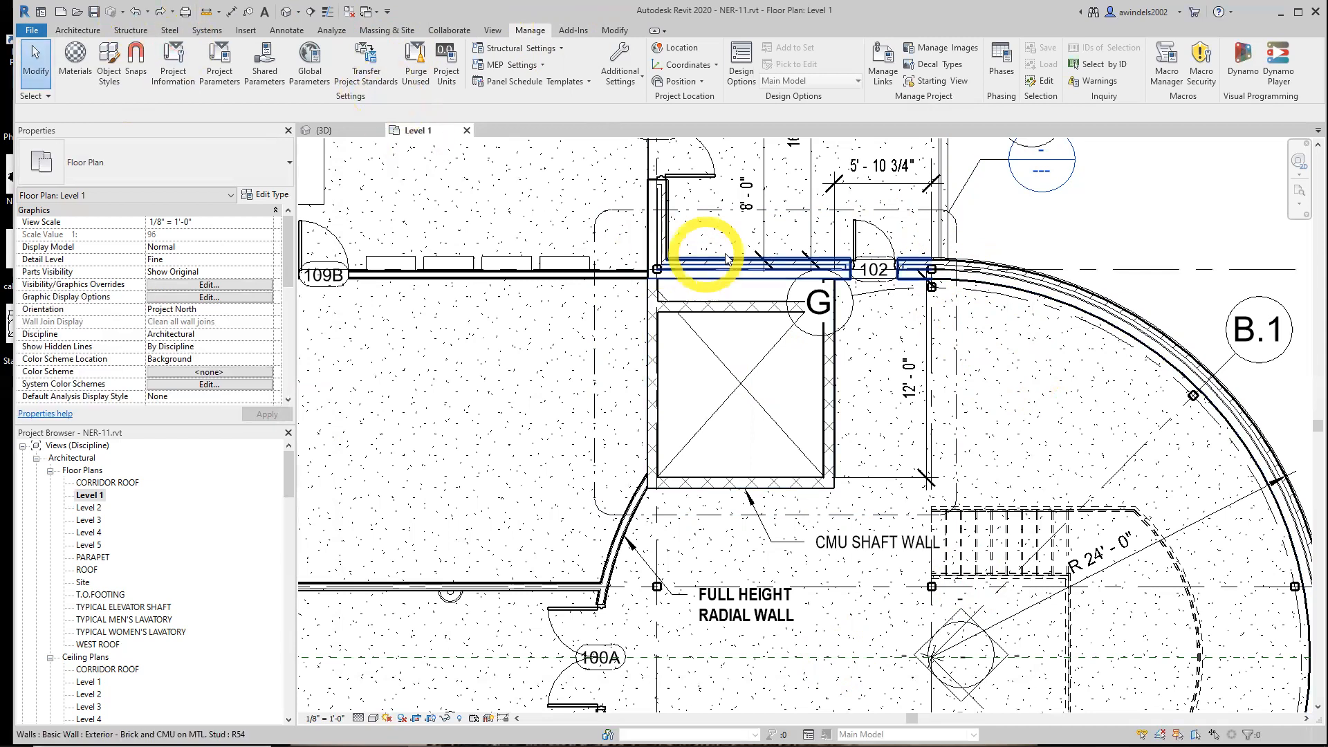
scroll(708, 252, up, 4)
click(137, 13)
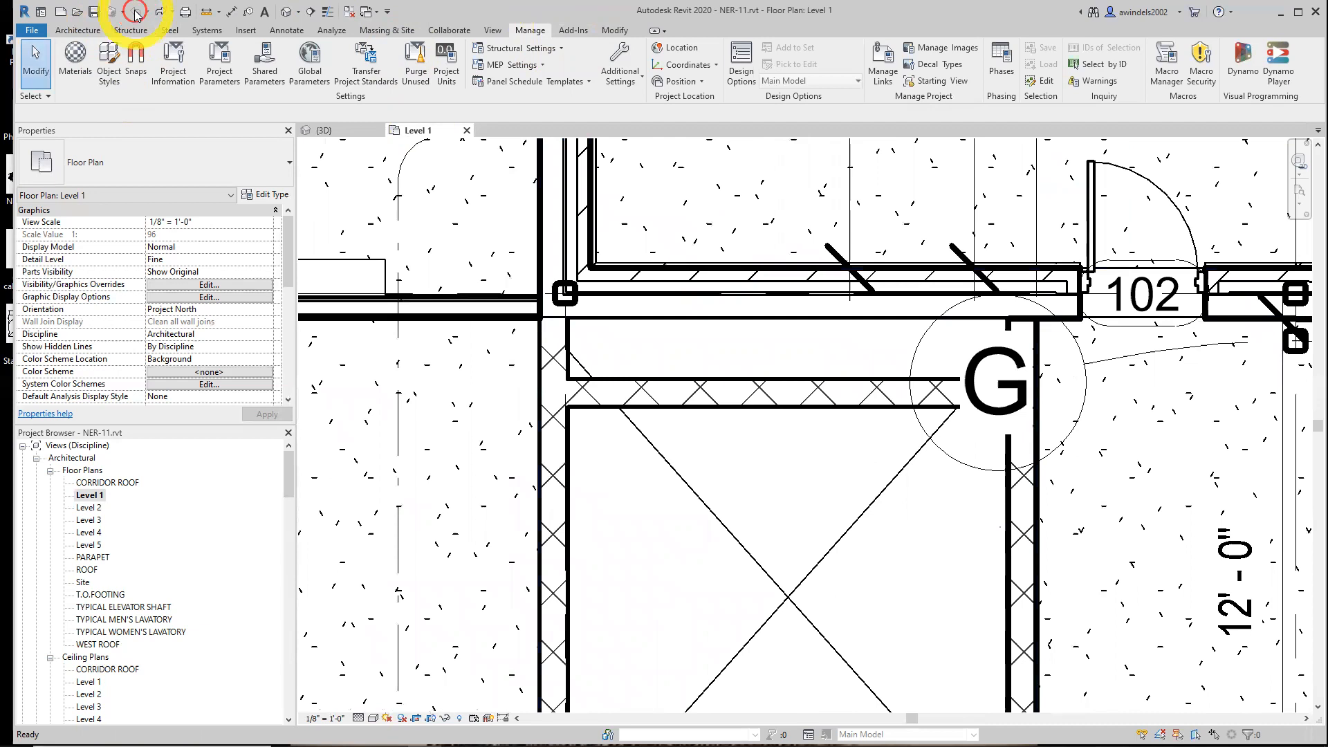
click(160, 13)
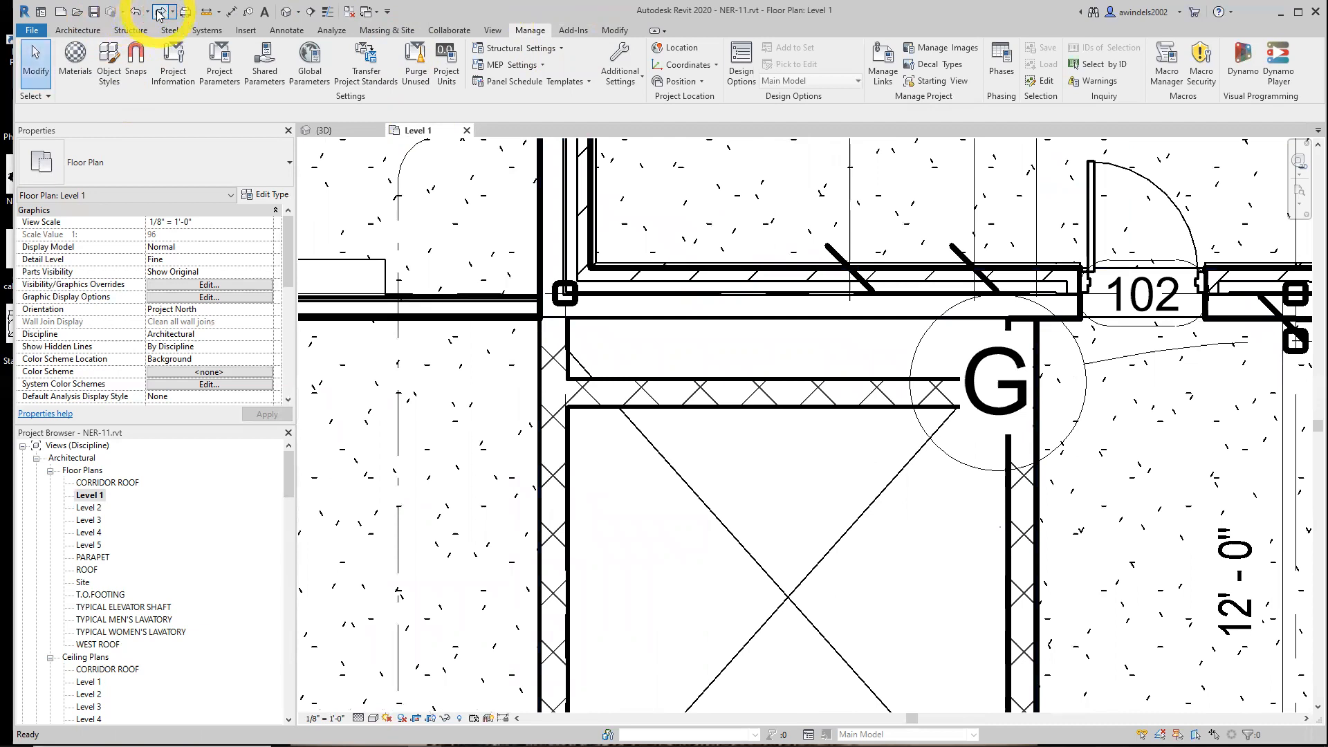
click(161, 13)
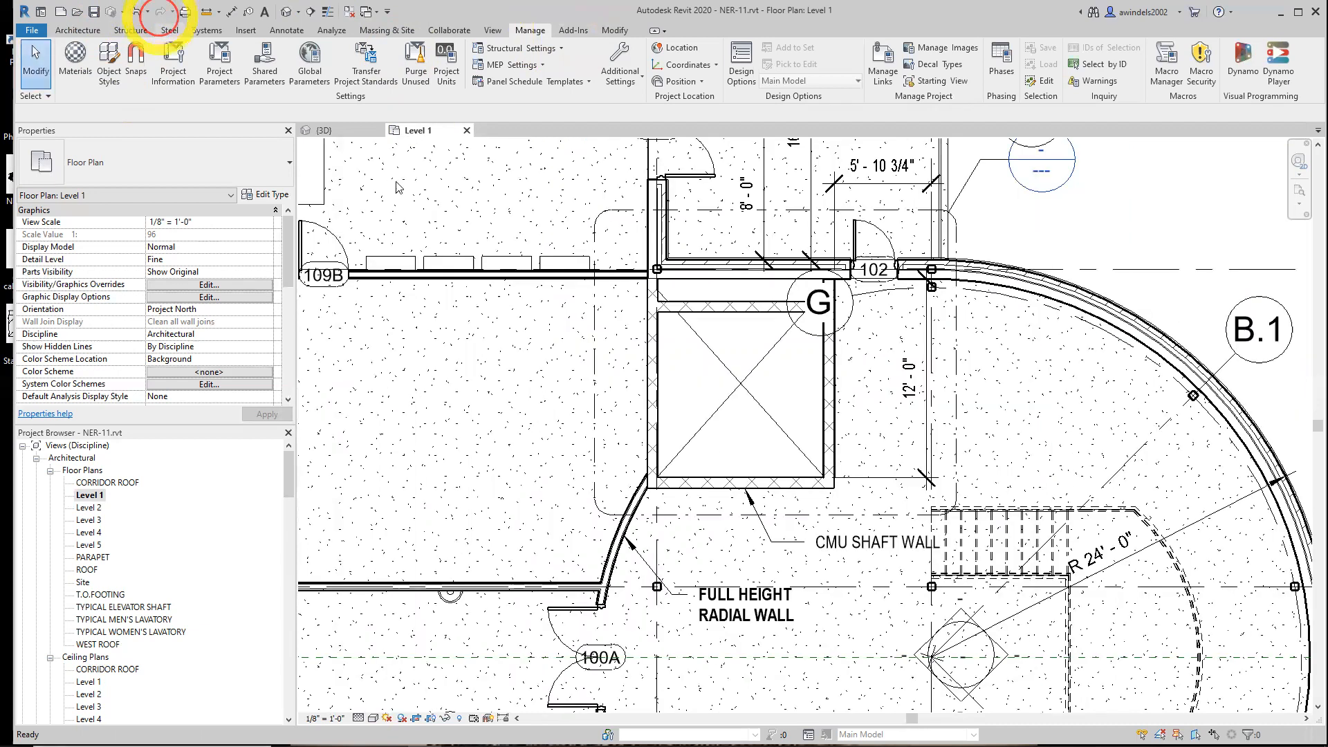
- Locate the Section 1 view among the architectural building sections of the project
scroll(711, 370, down, 6)
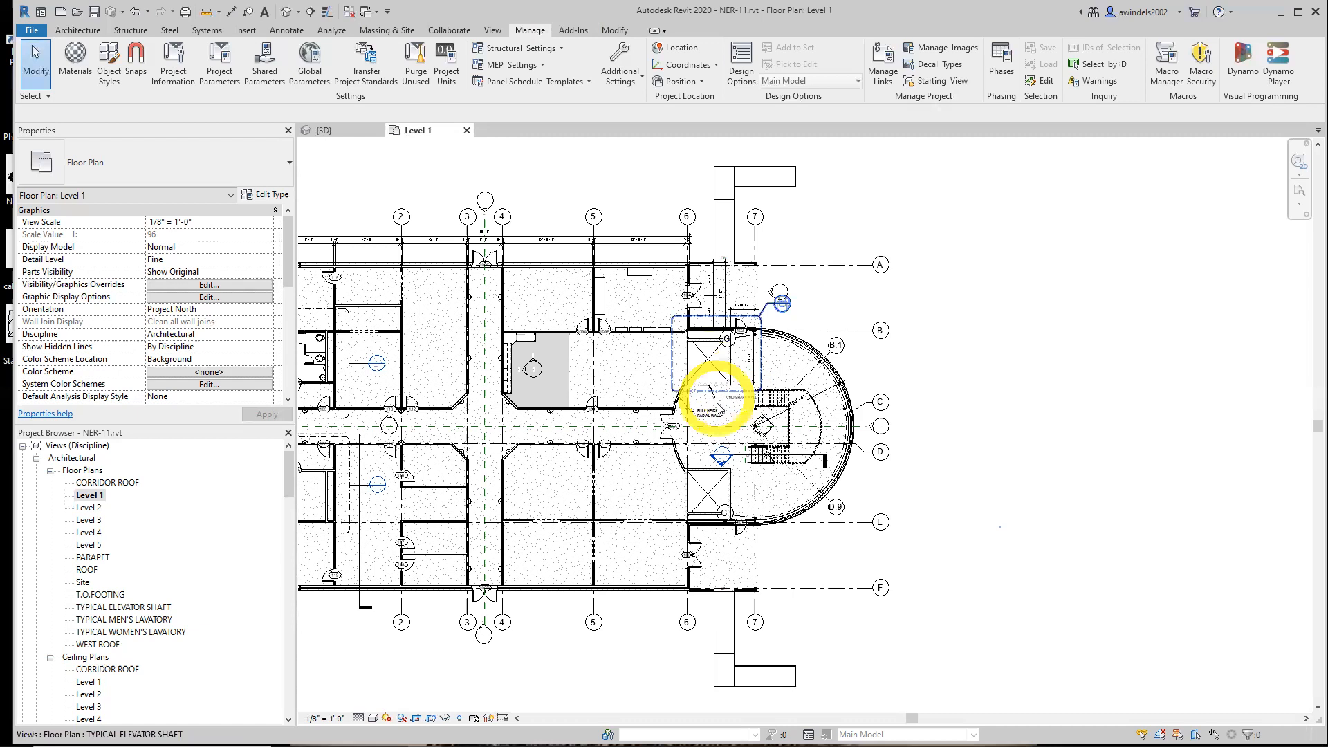
scroll(192, 508, down, 2)
scroll(192, 508, down, 5)
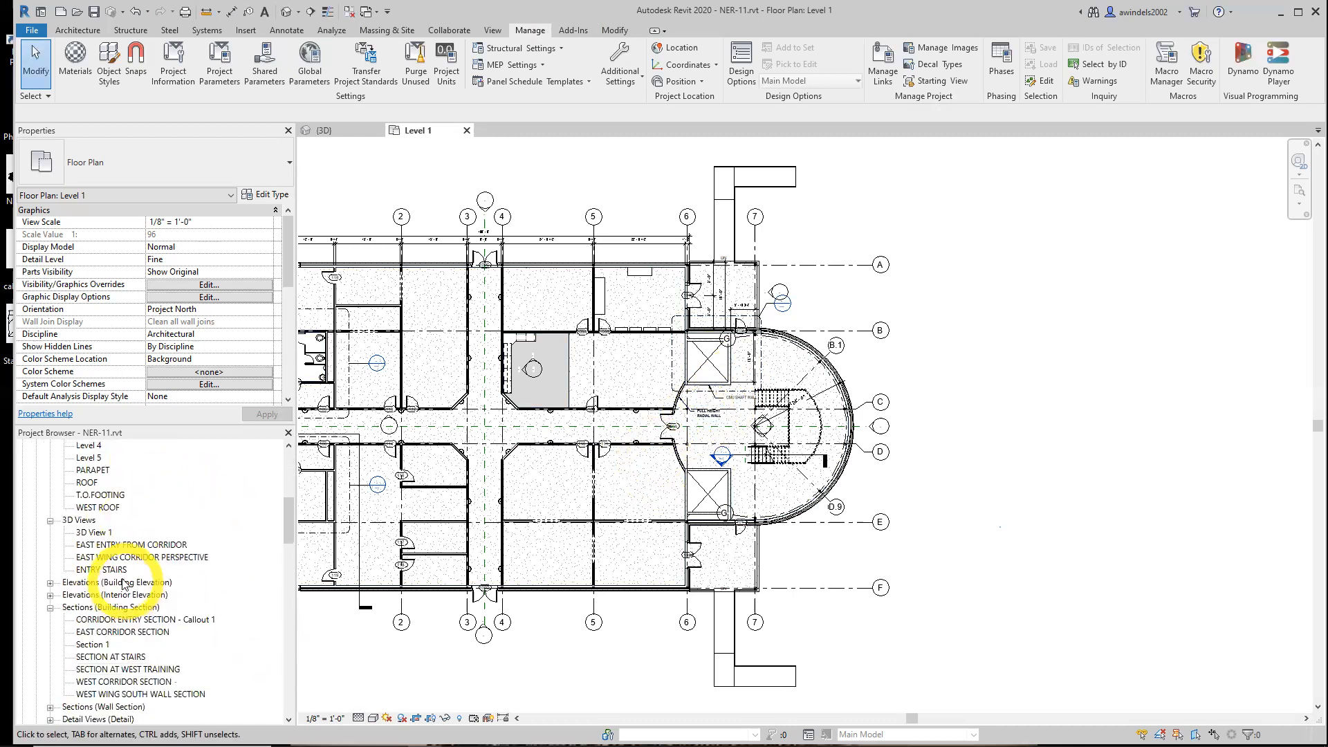
scroll(118, 599, down, 1)
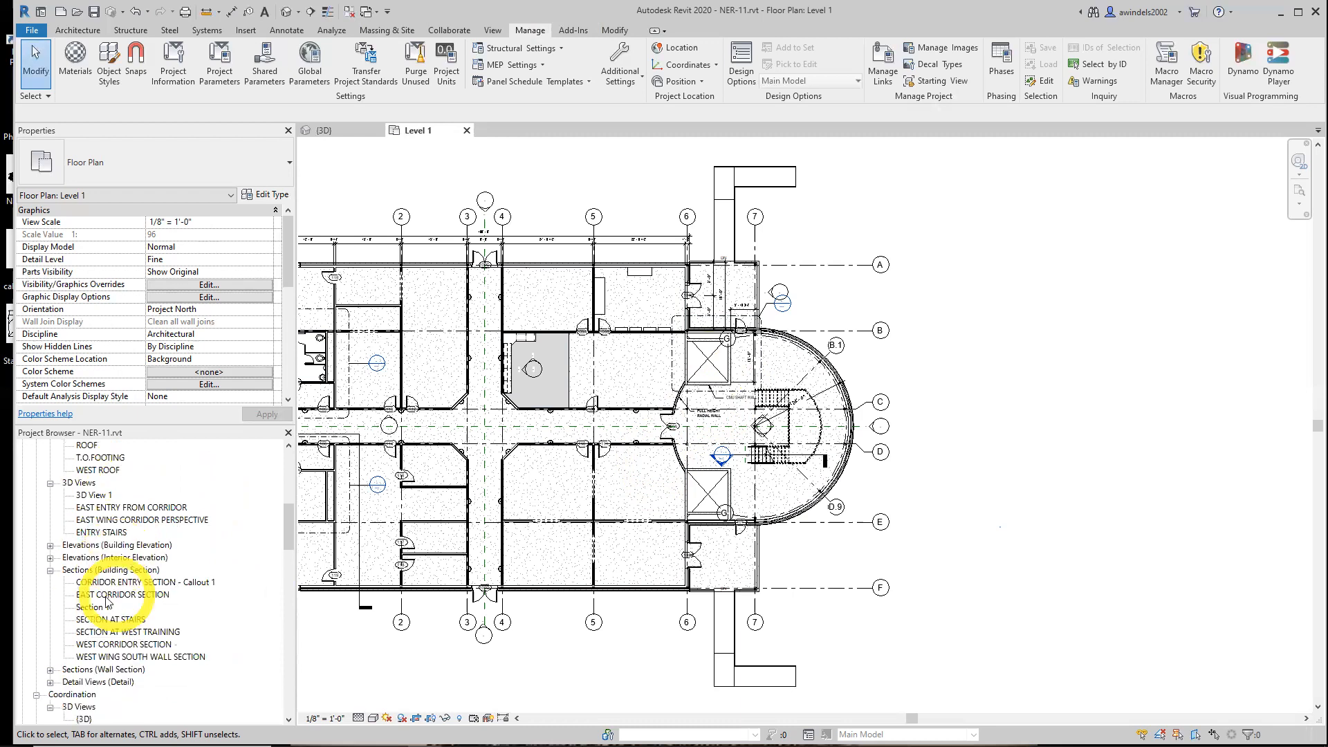
click(104, 607)
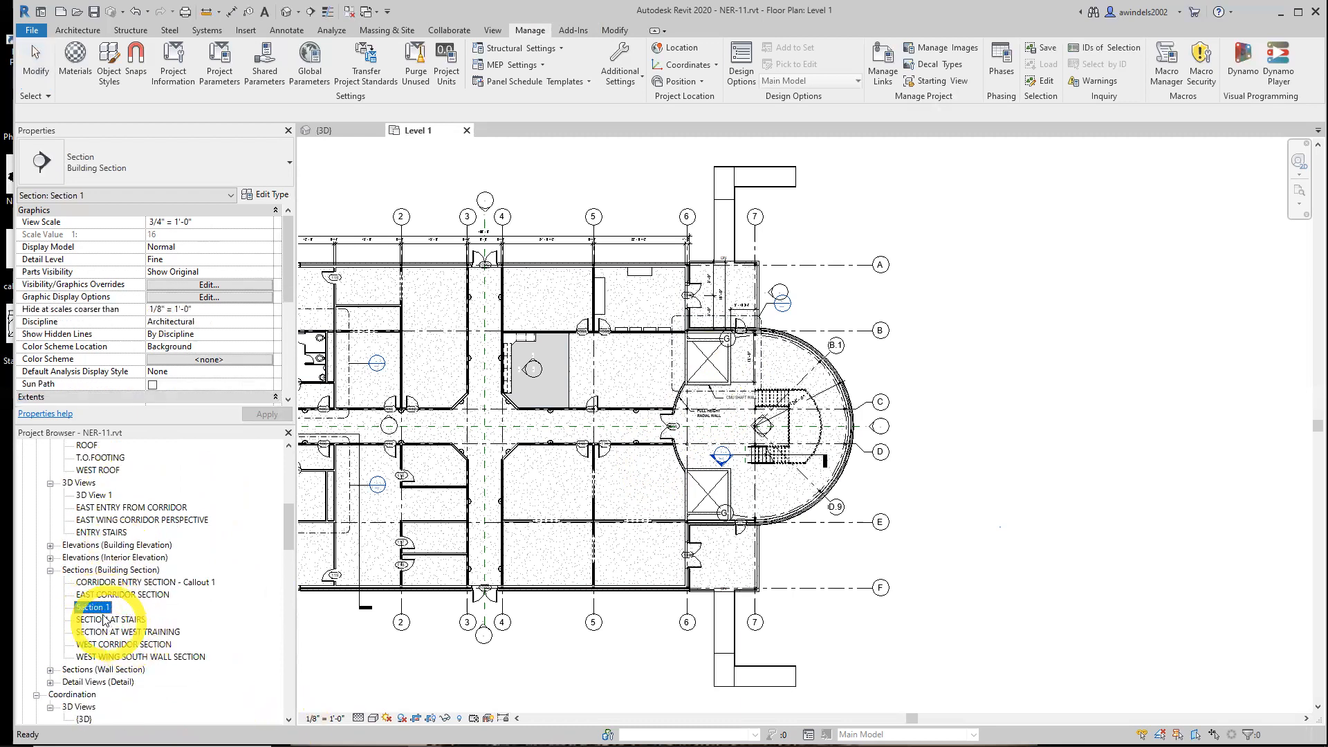
click(103, 608)
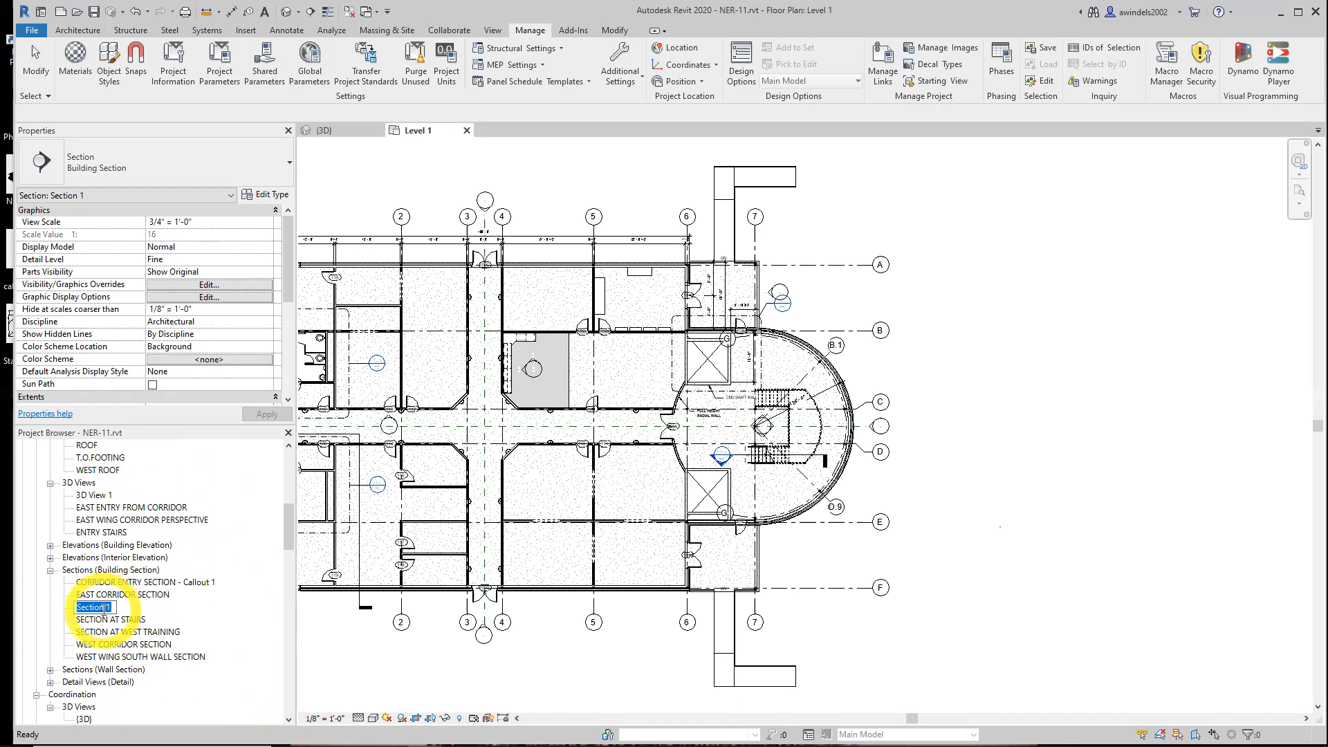
text(ROOF TAPER SECTION)
key(Escape)
click(103, 609)
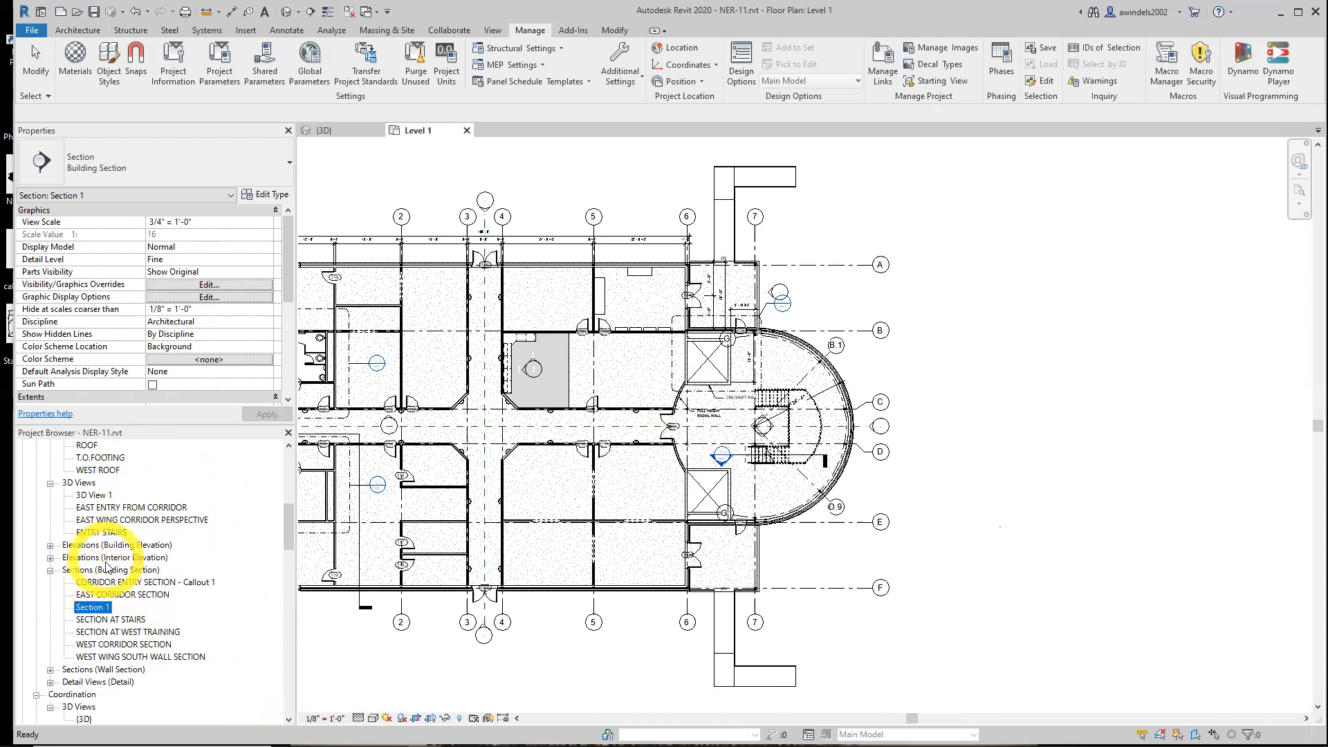
click(94, 571)
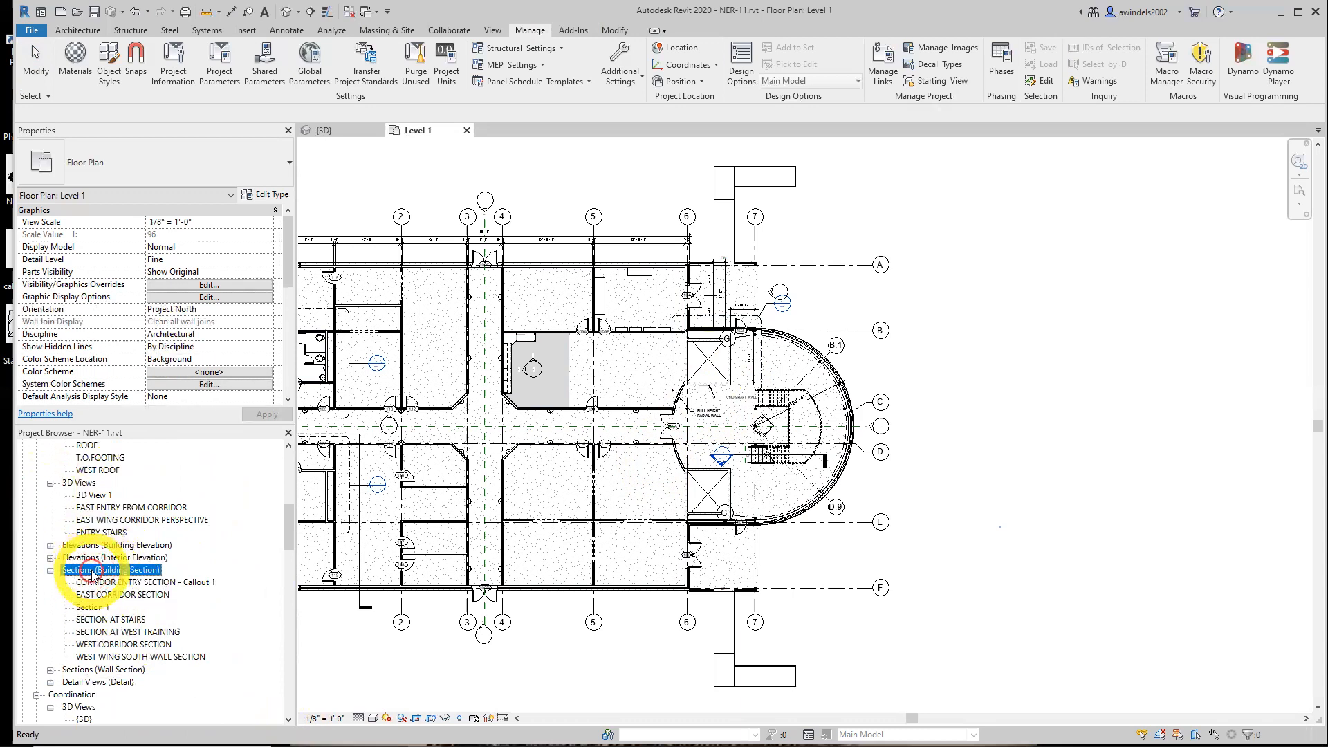
- Rename the building section Section 1 as ROOF TAPER SECTION and open that view
click(100, 608)
click(101, 608)
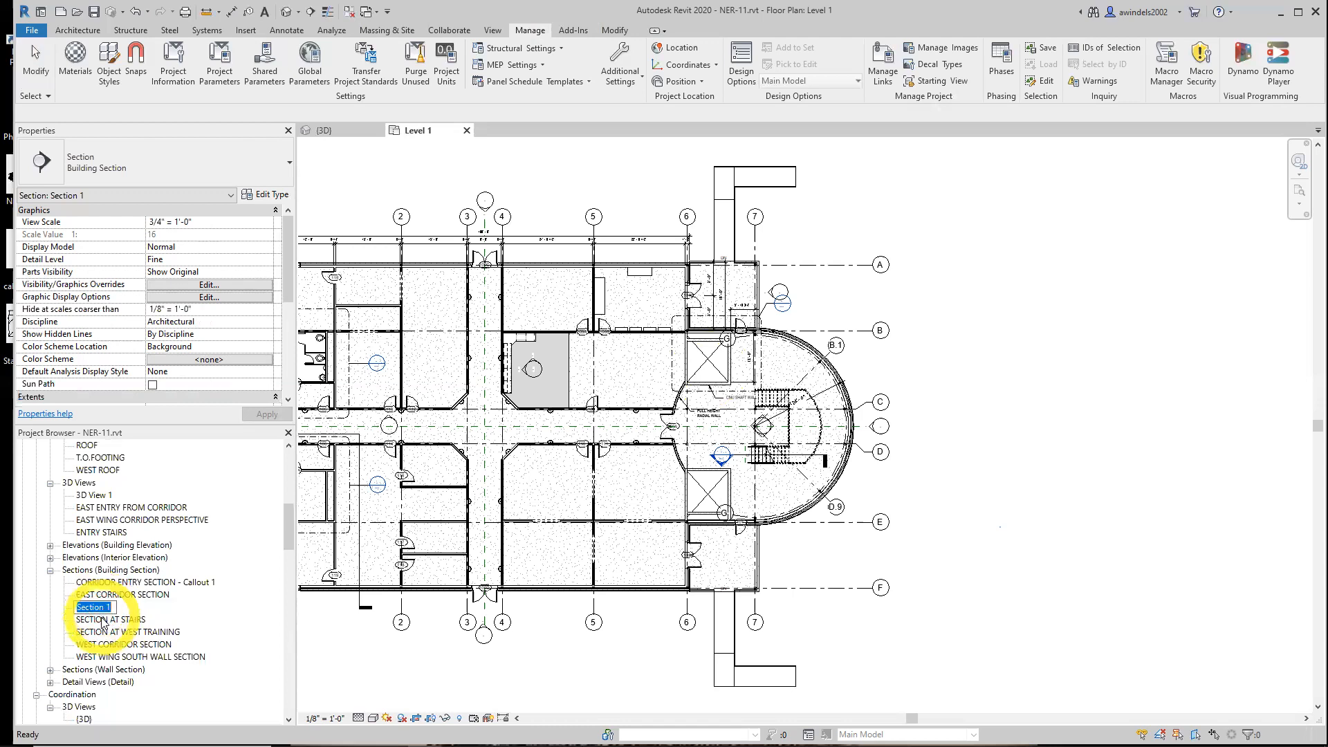
text(ROOF TAPER SECTION)
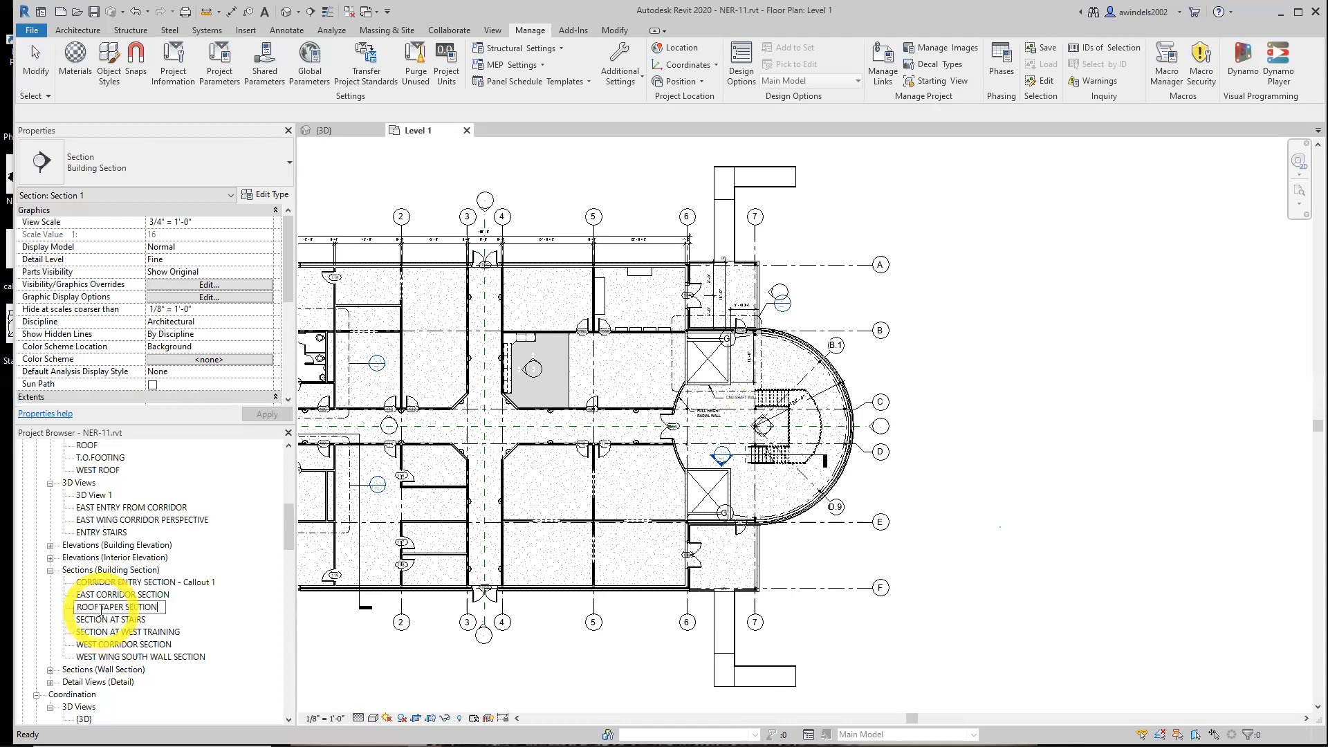
key(Return)
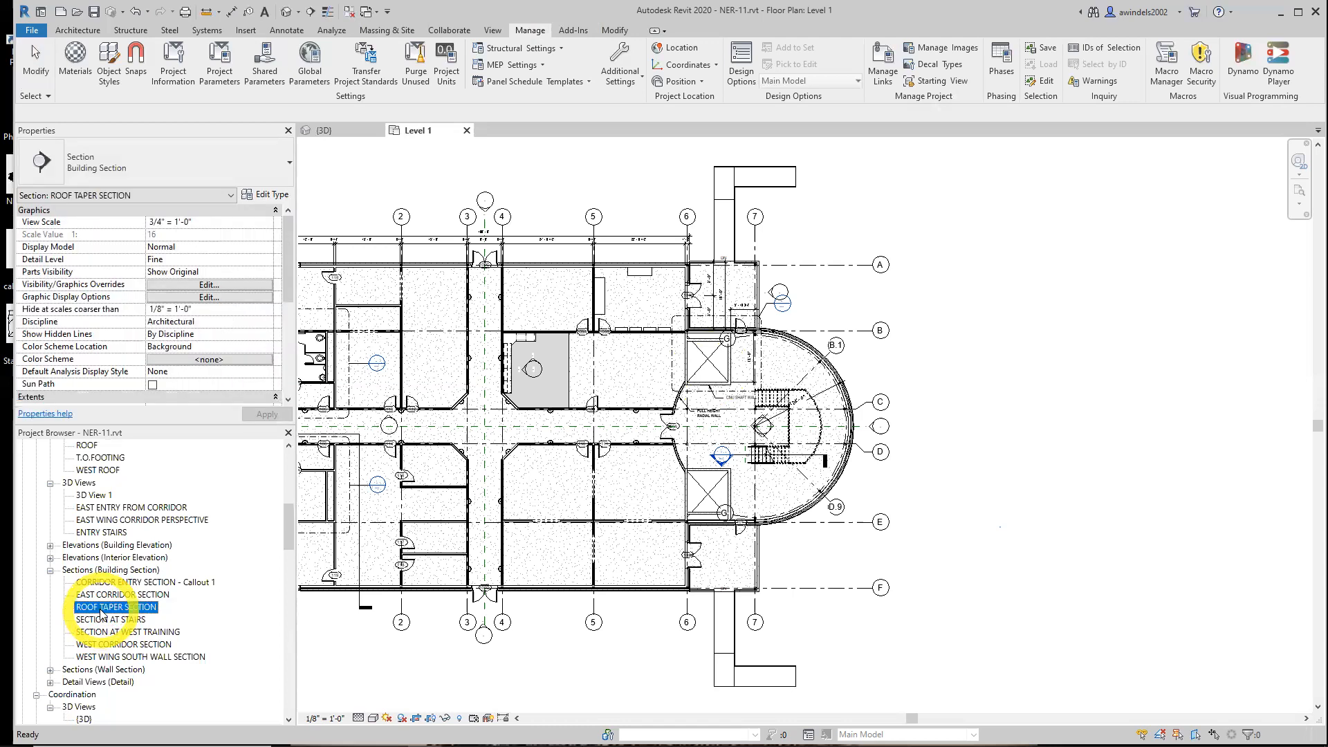
double_click(101, 609)
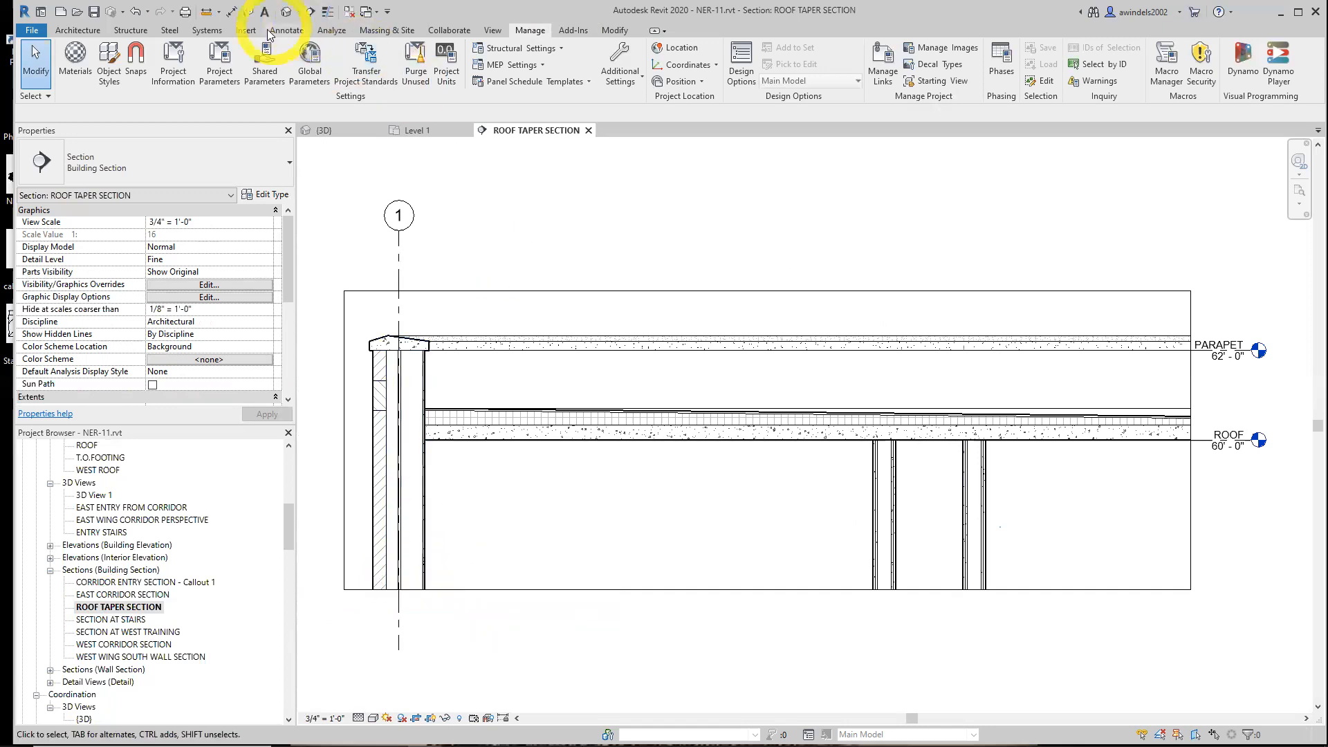
- Start a detail component and load the Break Line.rfa family from the US Imperial library's Detail Items, Div 01-General folder
click(285, 30)
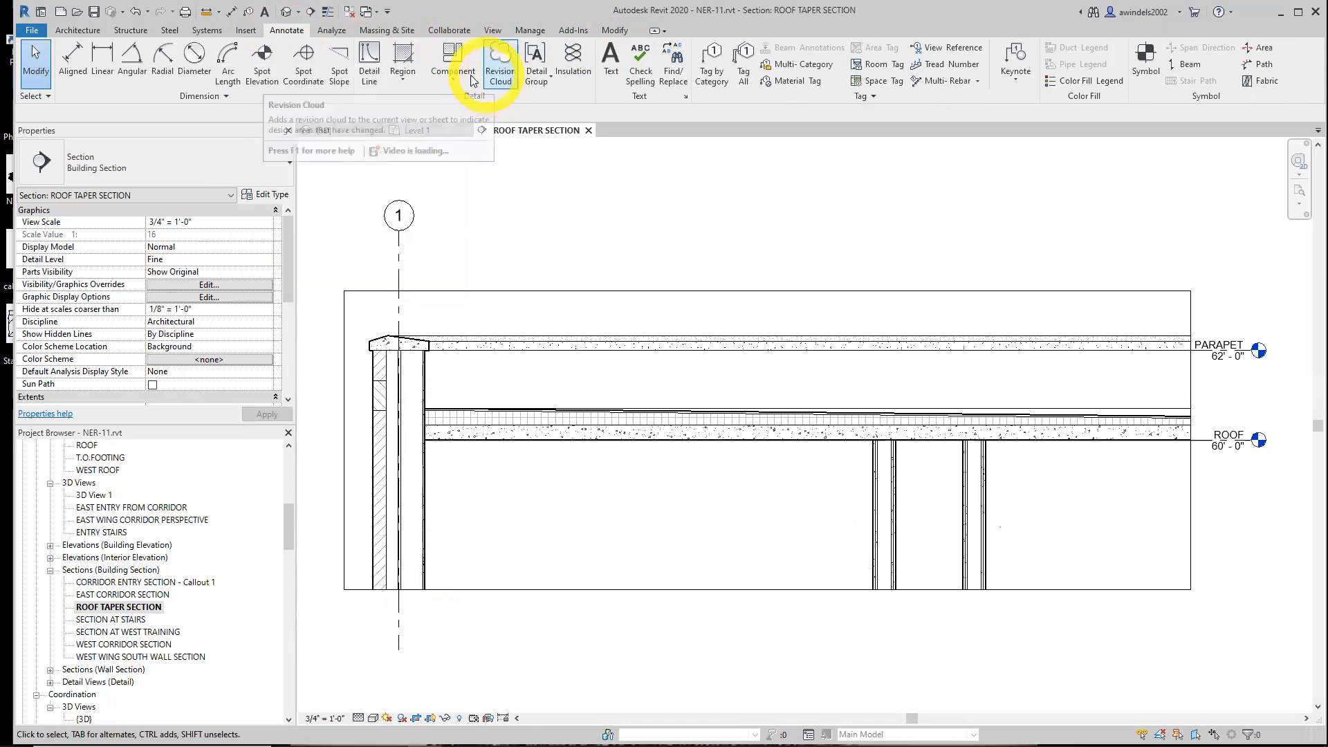
click(472, 78)
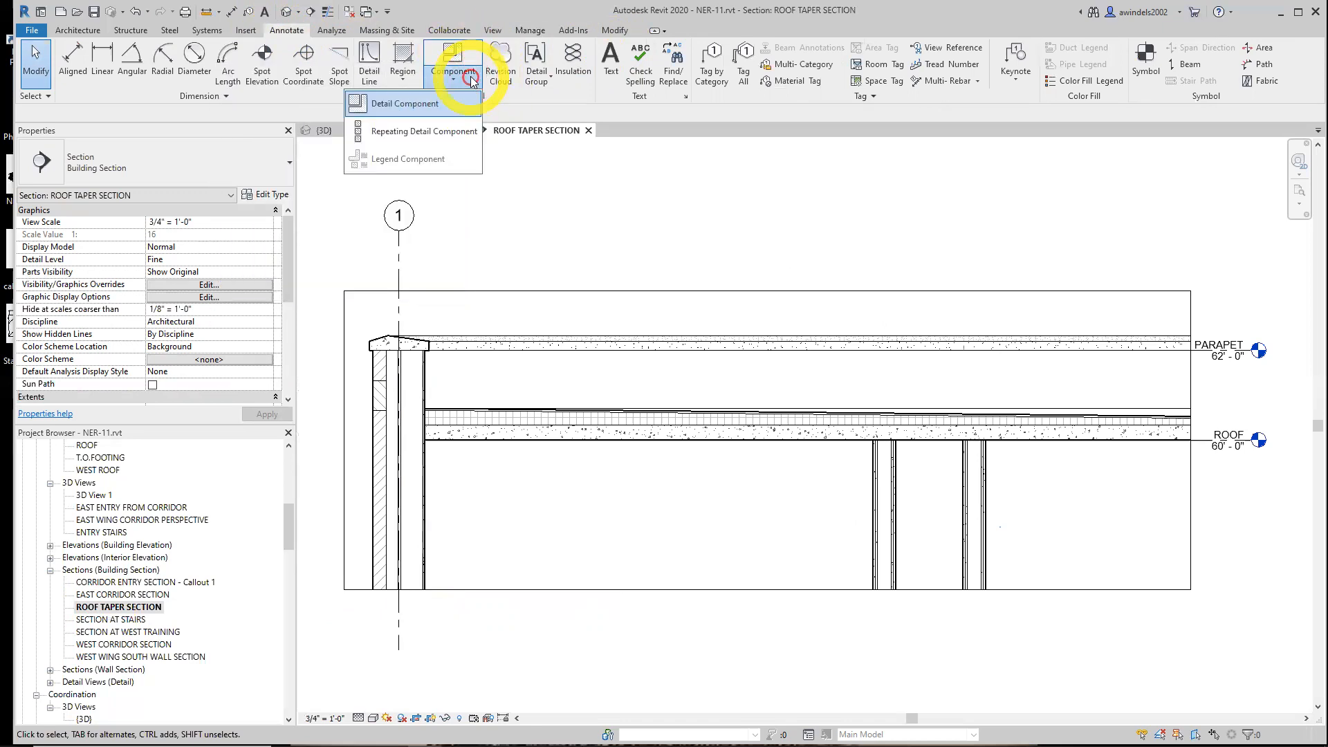
click(432, 102)
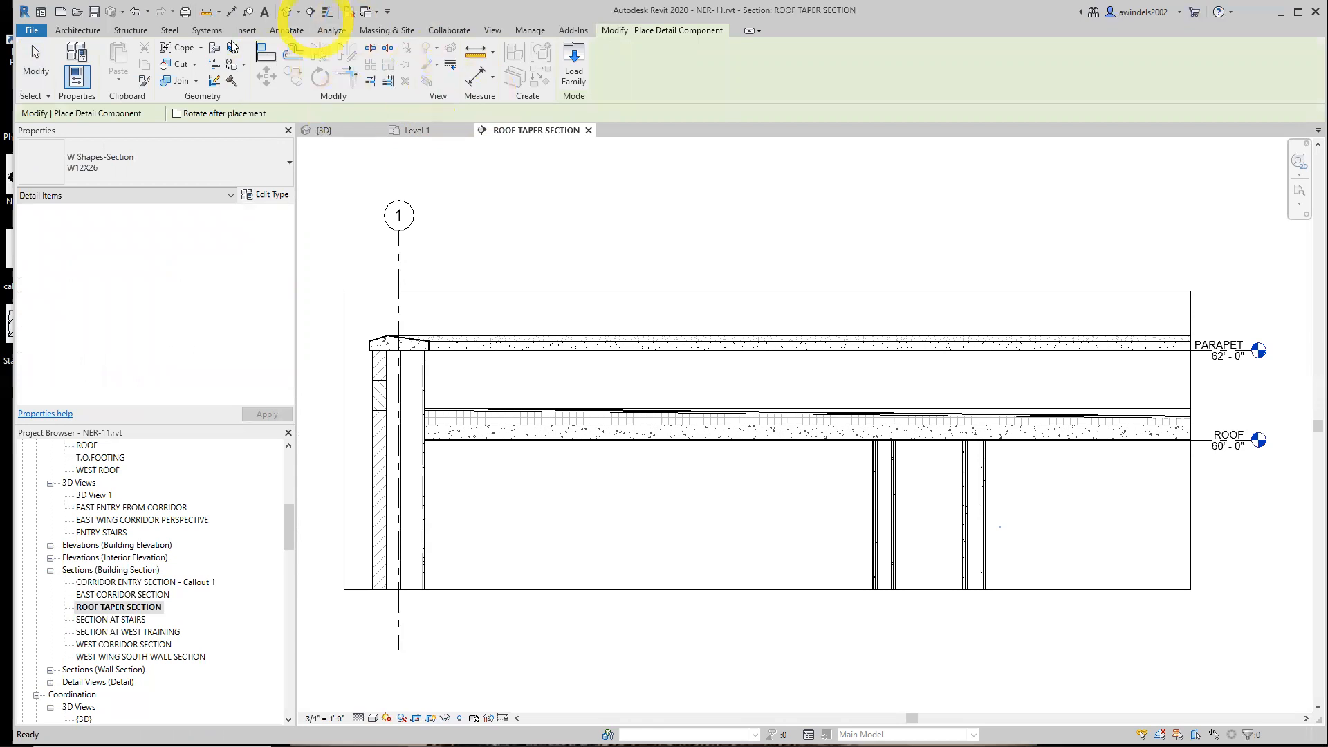
click(576, 69)
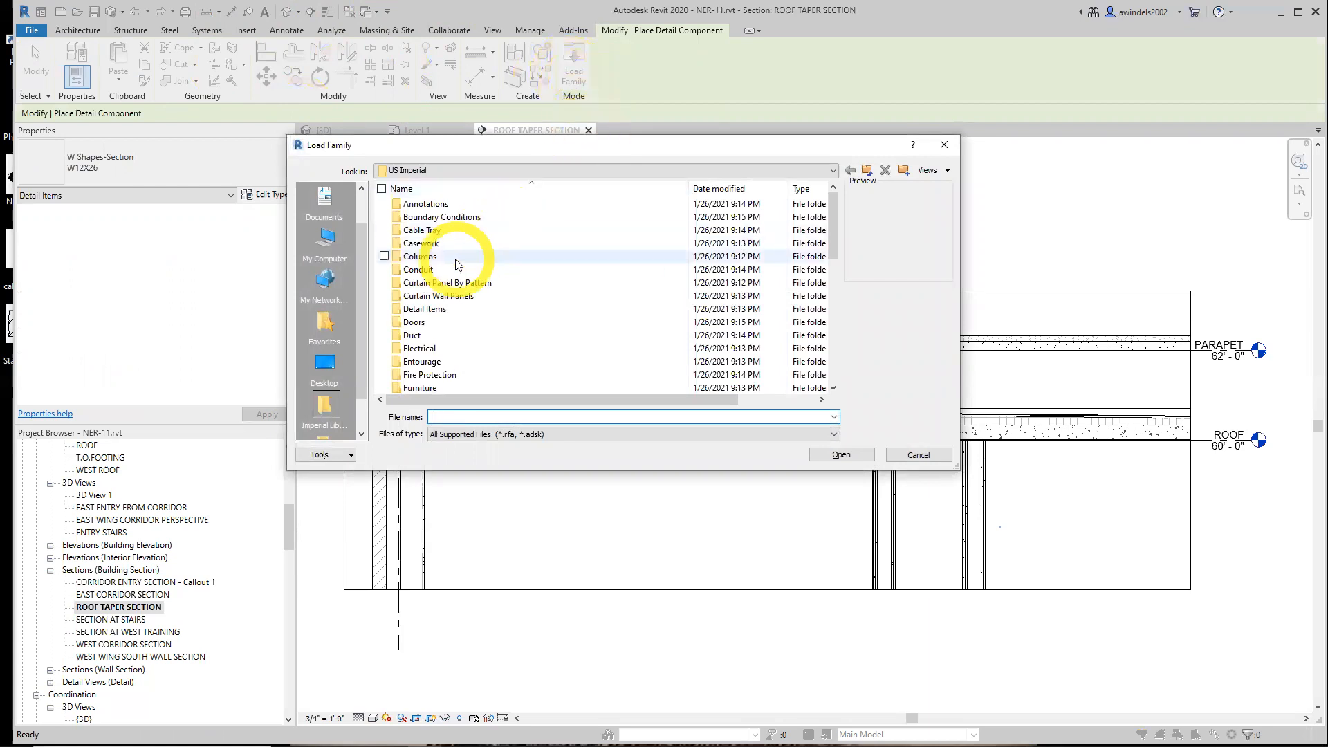
click(446, 309)
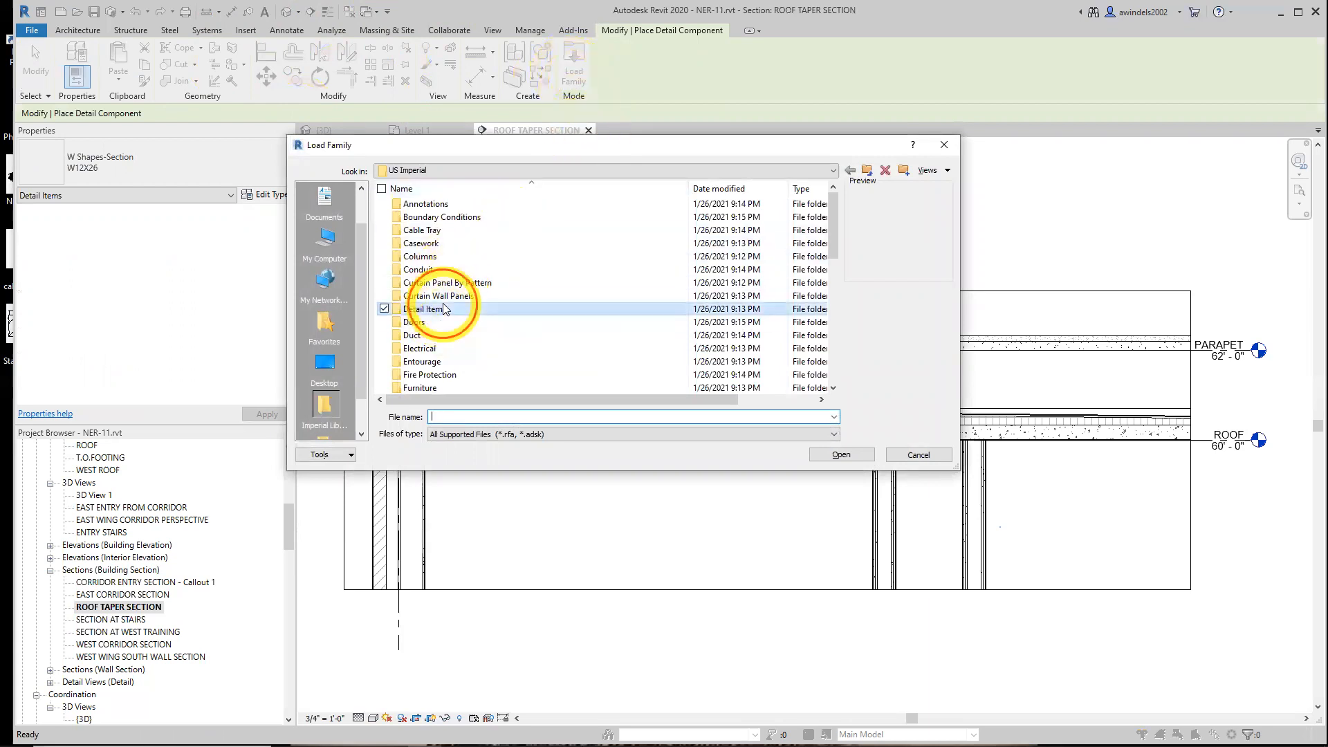
click(503, 170)
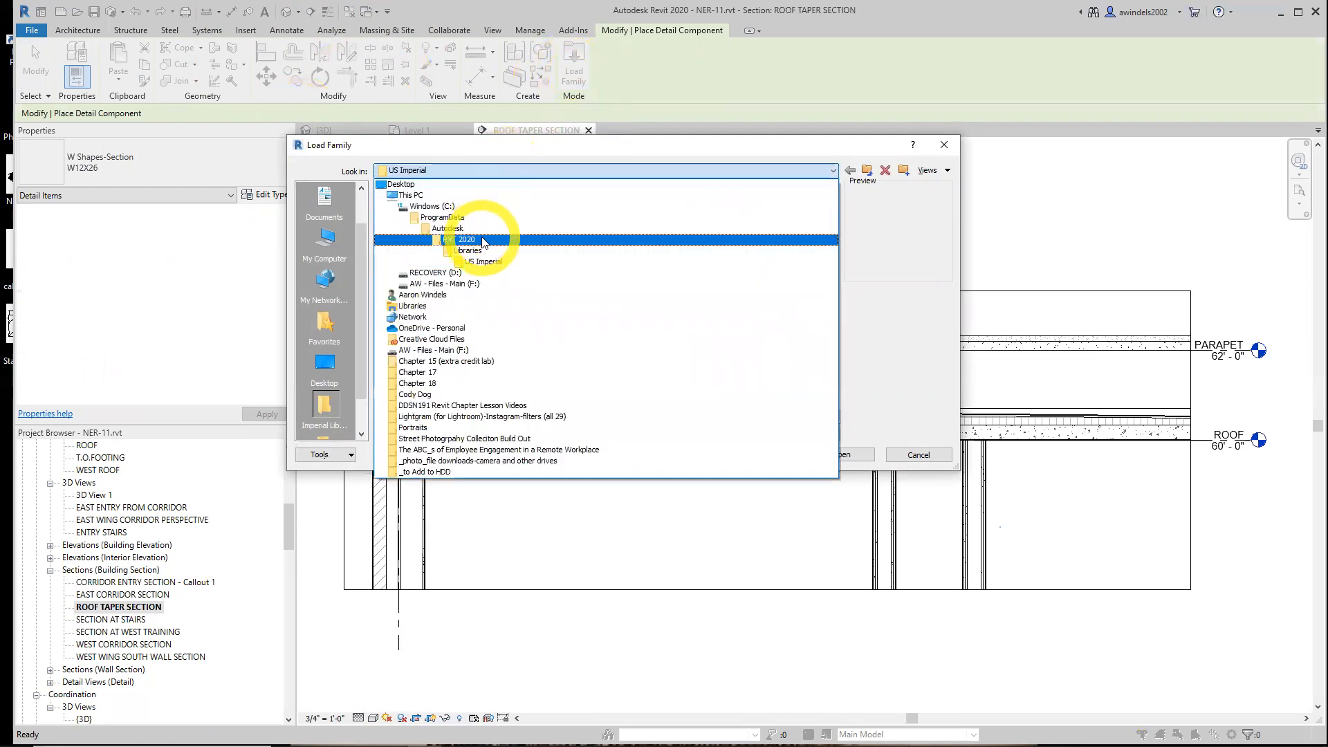
click(521, 265)
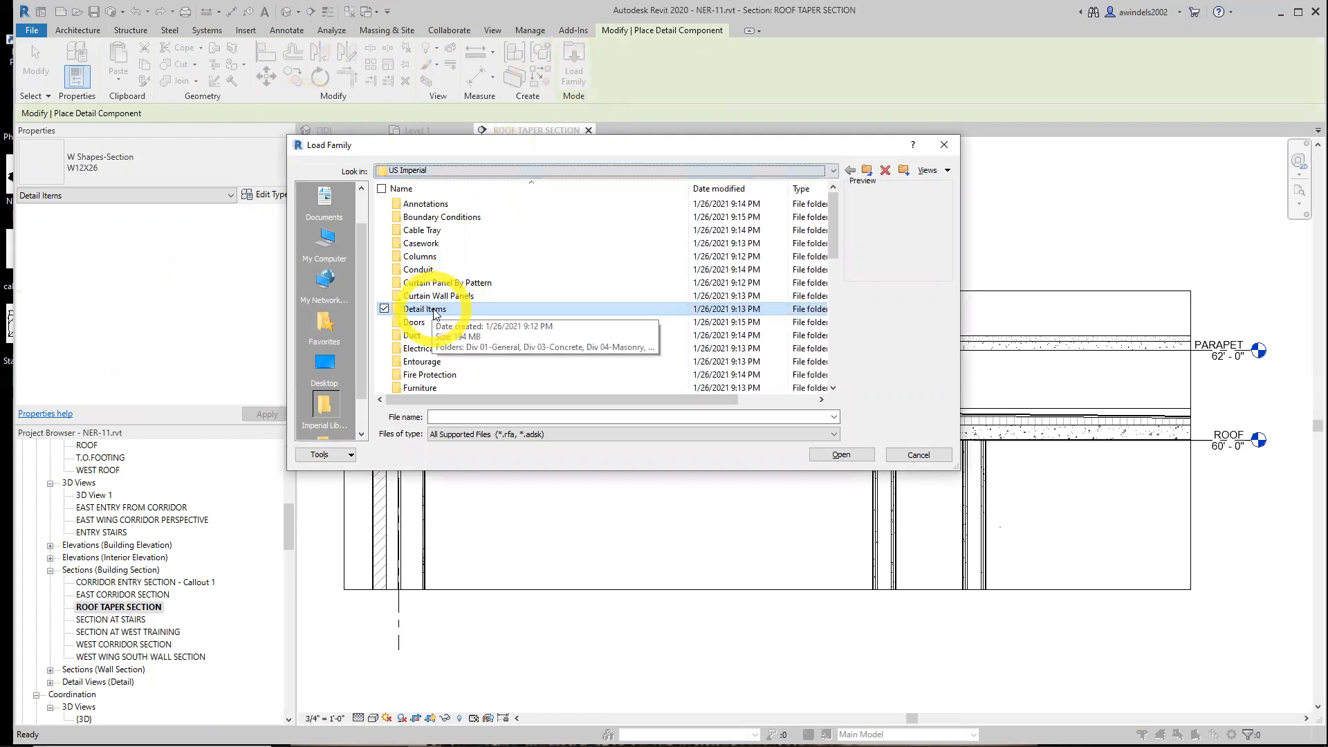
double_click(436, 312)
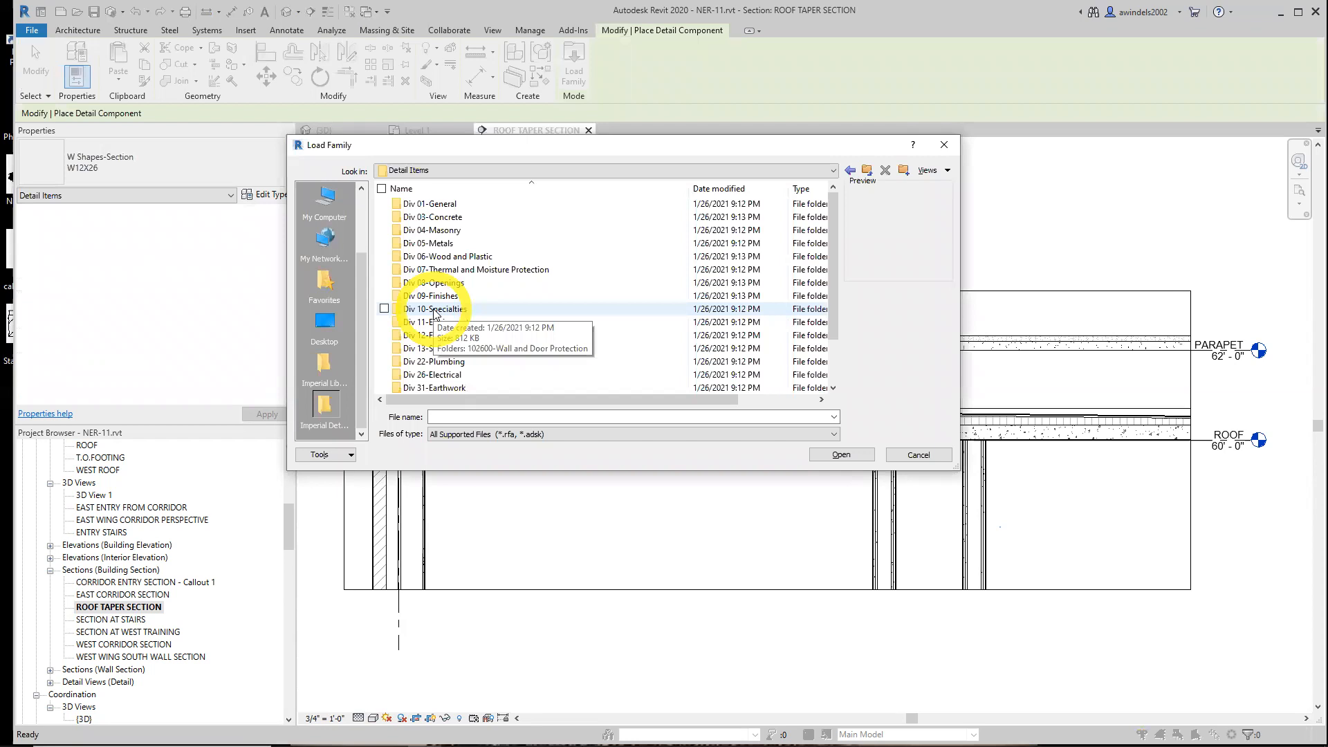
click(447, 202)
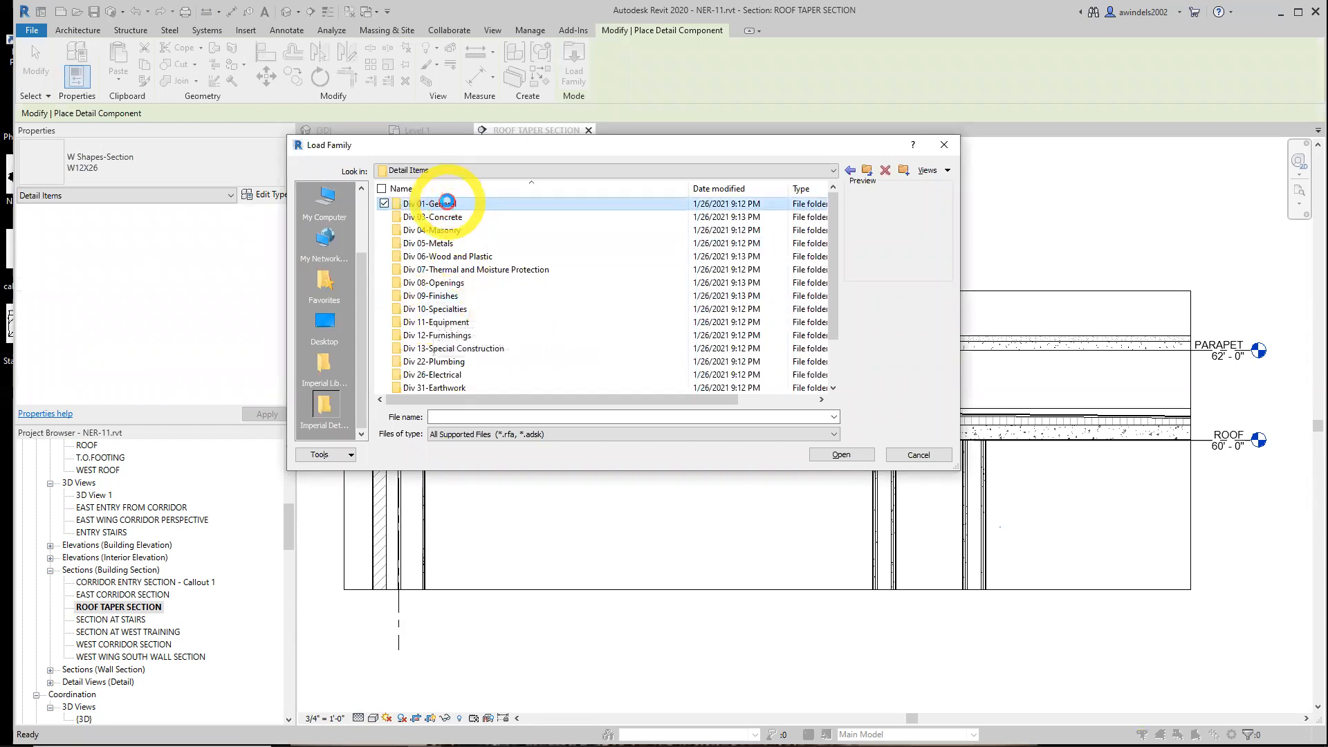
double_click(447, 202)
click(448, 204)
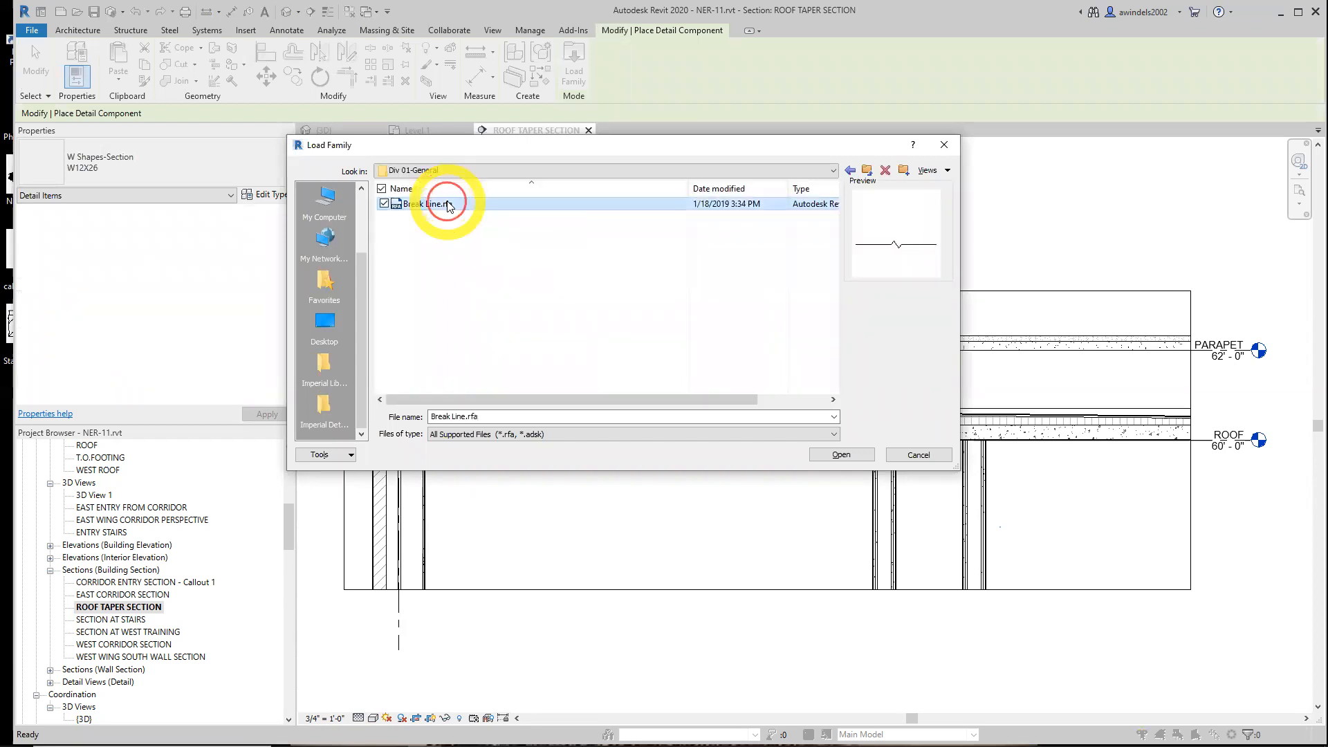
click(841, 455)
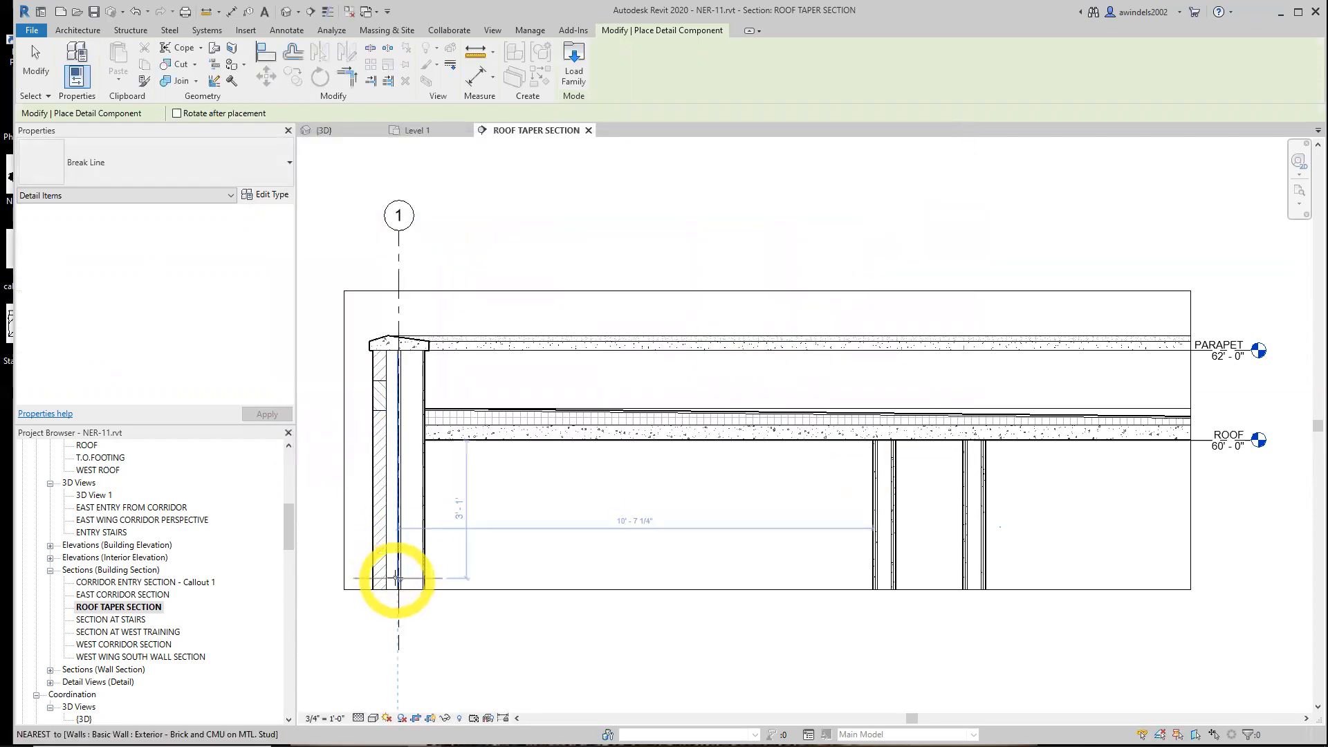
- Place a horizontal break line across the exterior wall at grid 1, about 3'-1" below the underside of the roof
scroll(394, 577, up, 2)
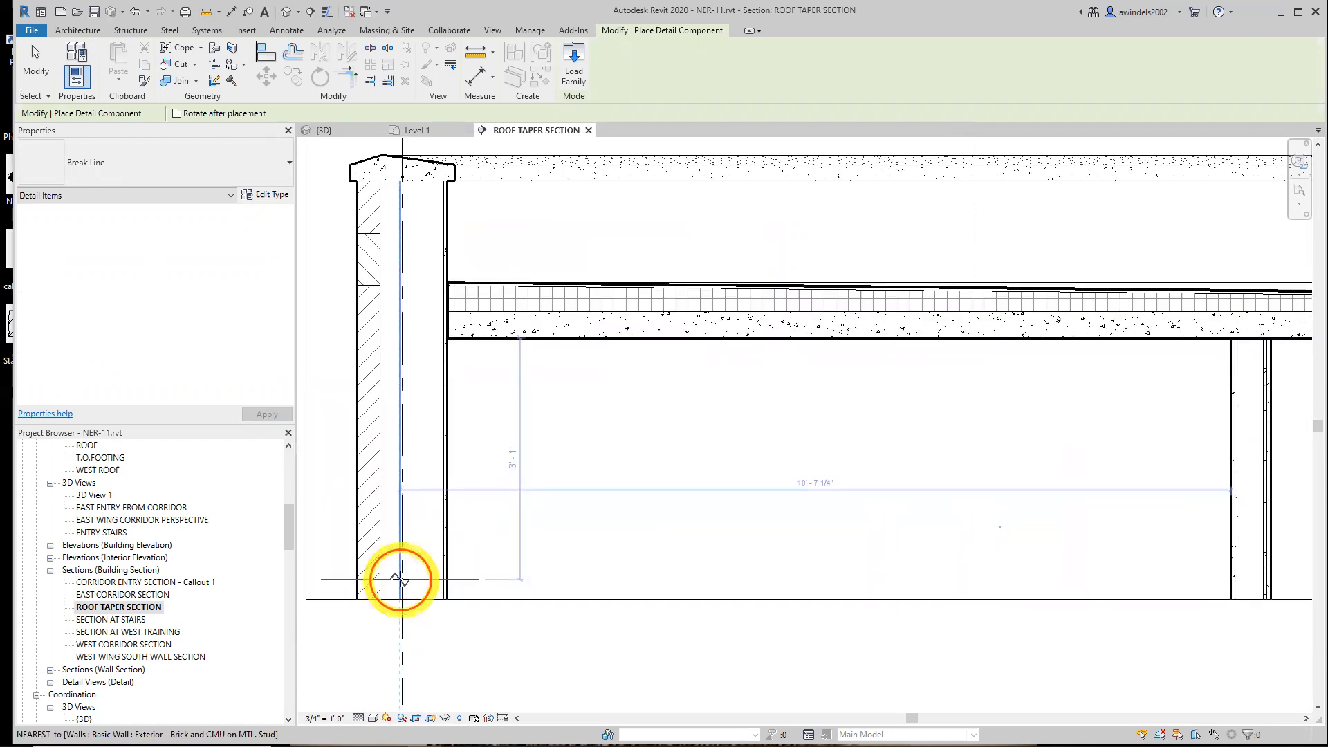
click(401, 579)
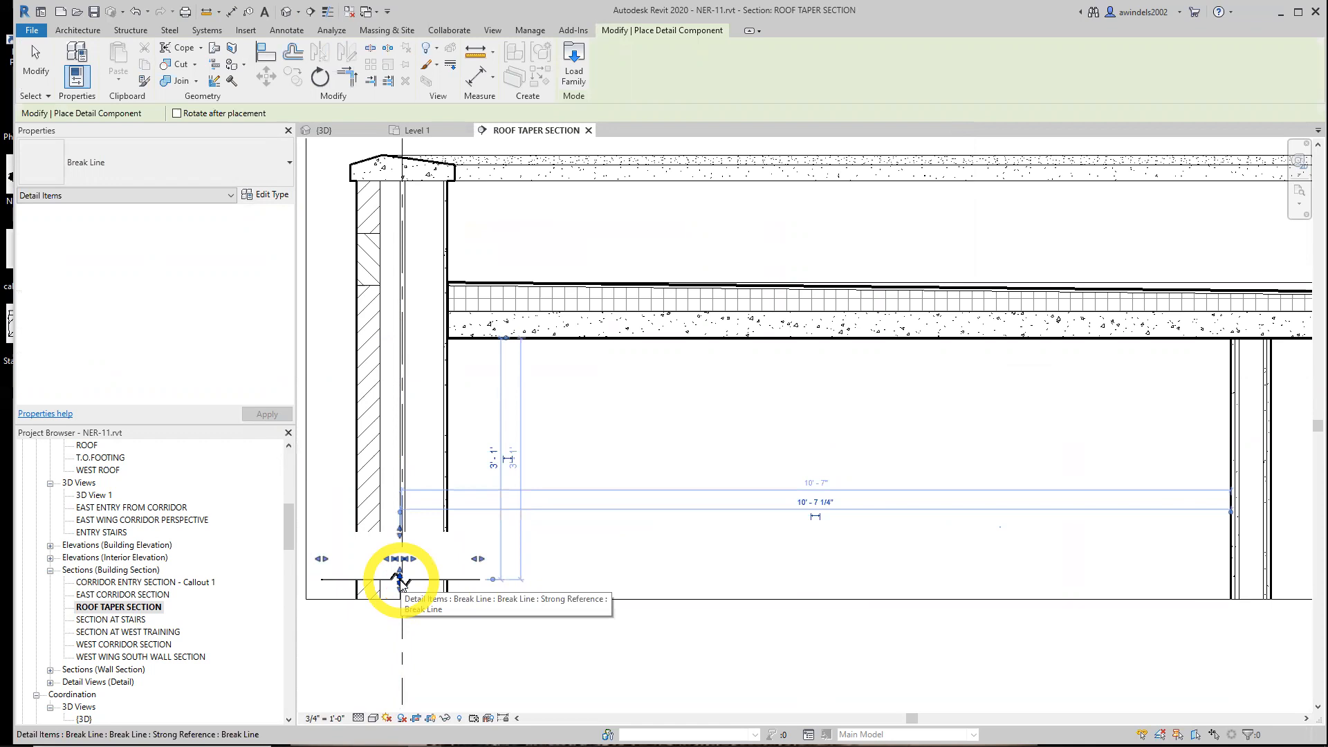
- Finish the break line placement at grid 1 and select the break line to examine its masking region over the wall
click(402, 581)
key(Escape)
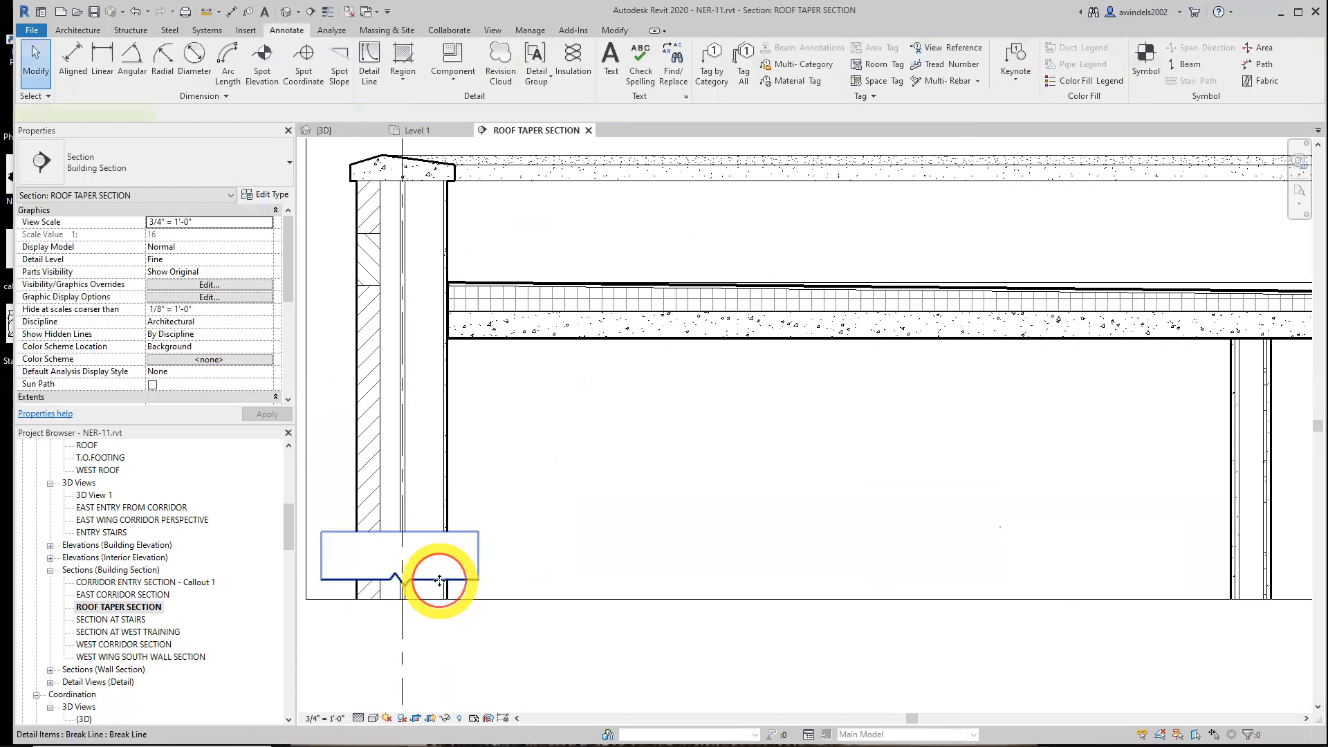
click(440, 581)
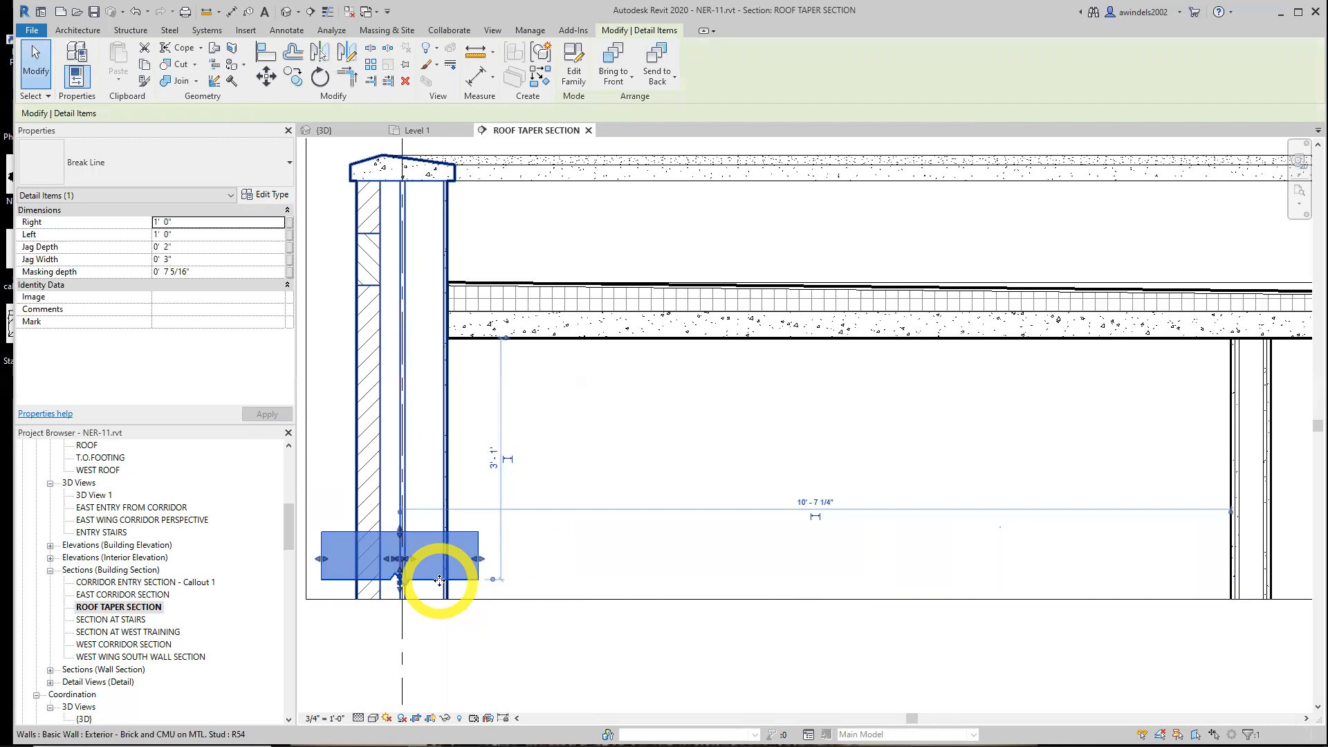
key(Escape)
click(432, 581)
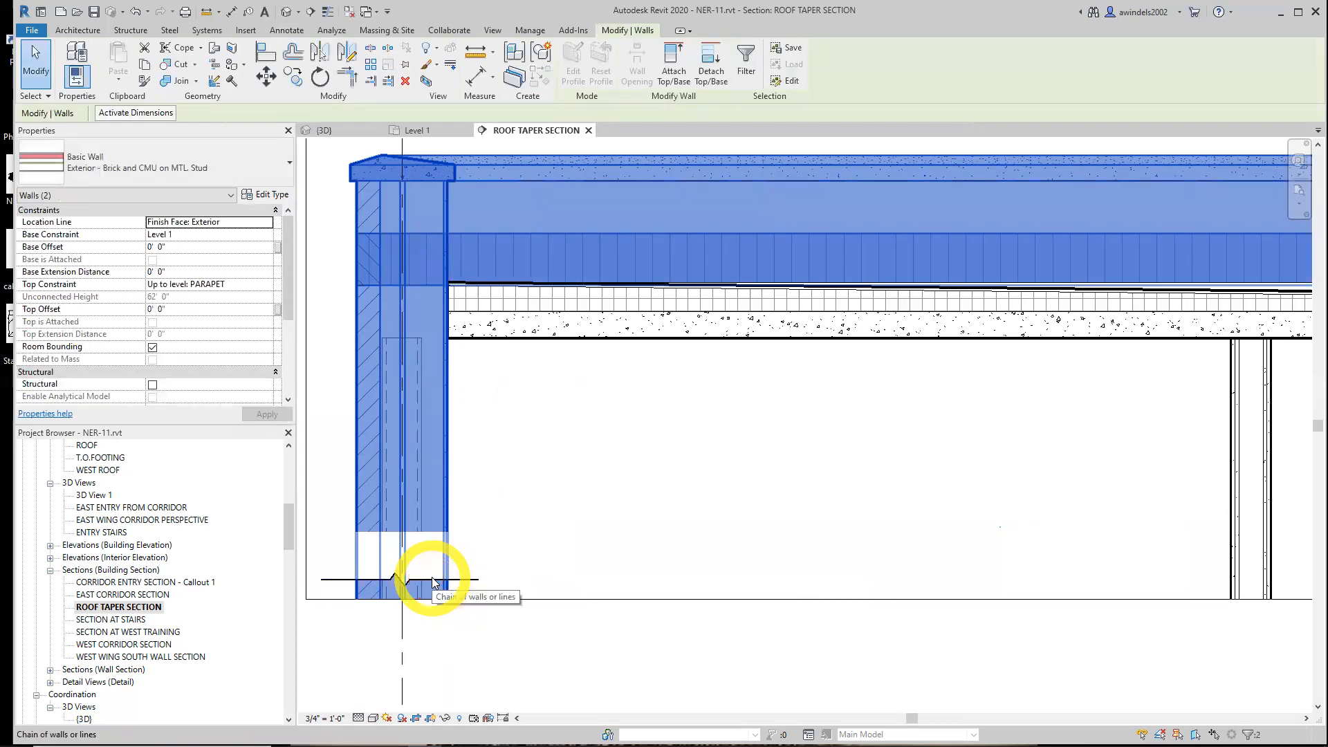
key(Escape)
click(454, 580)
key(Escape)
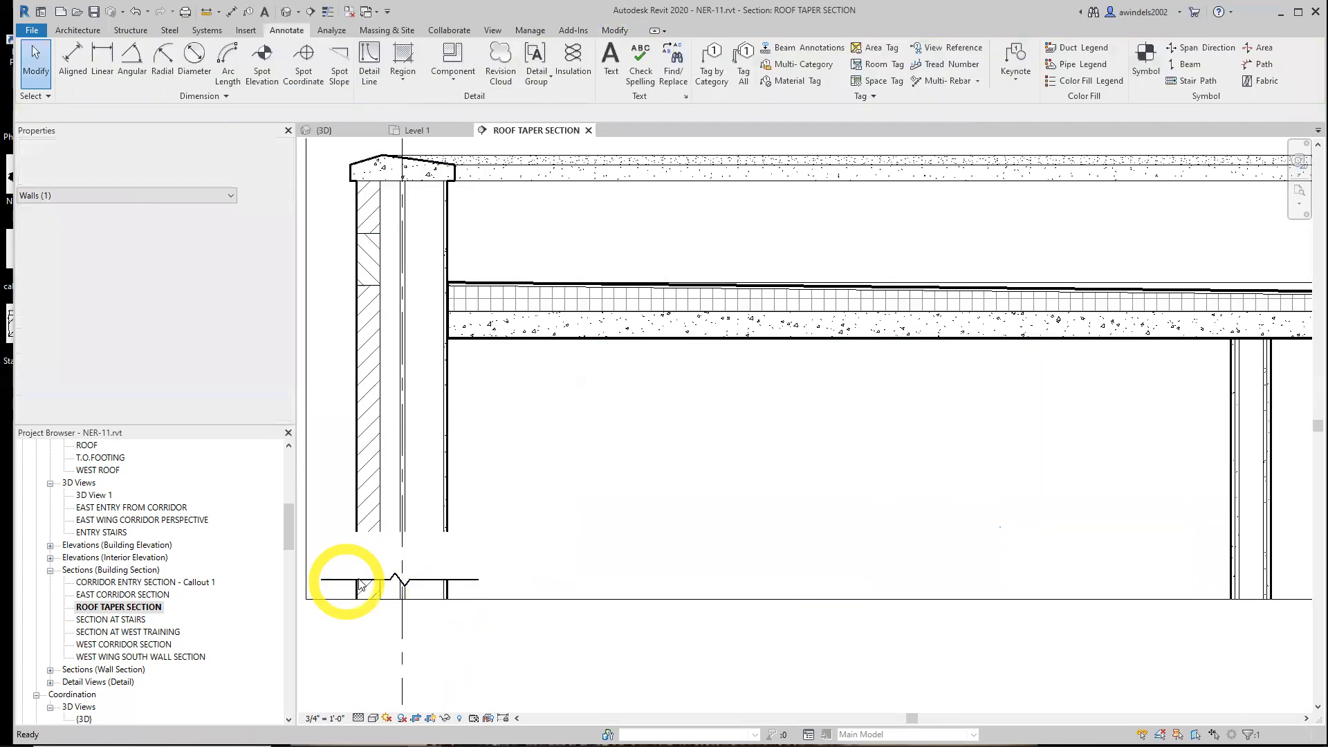
scroll(399, 578, up, 2)
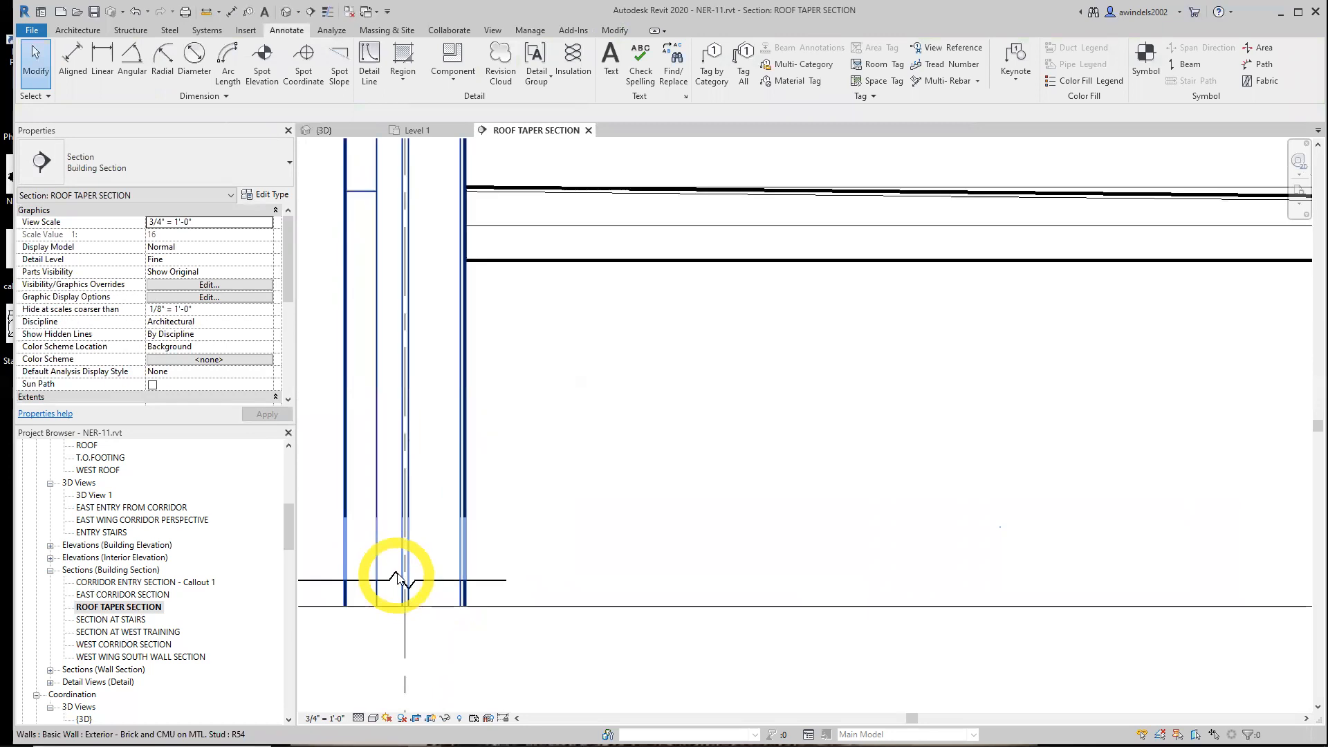
click(327, 582)
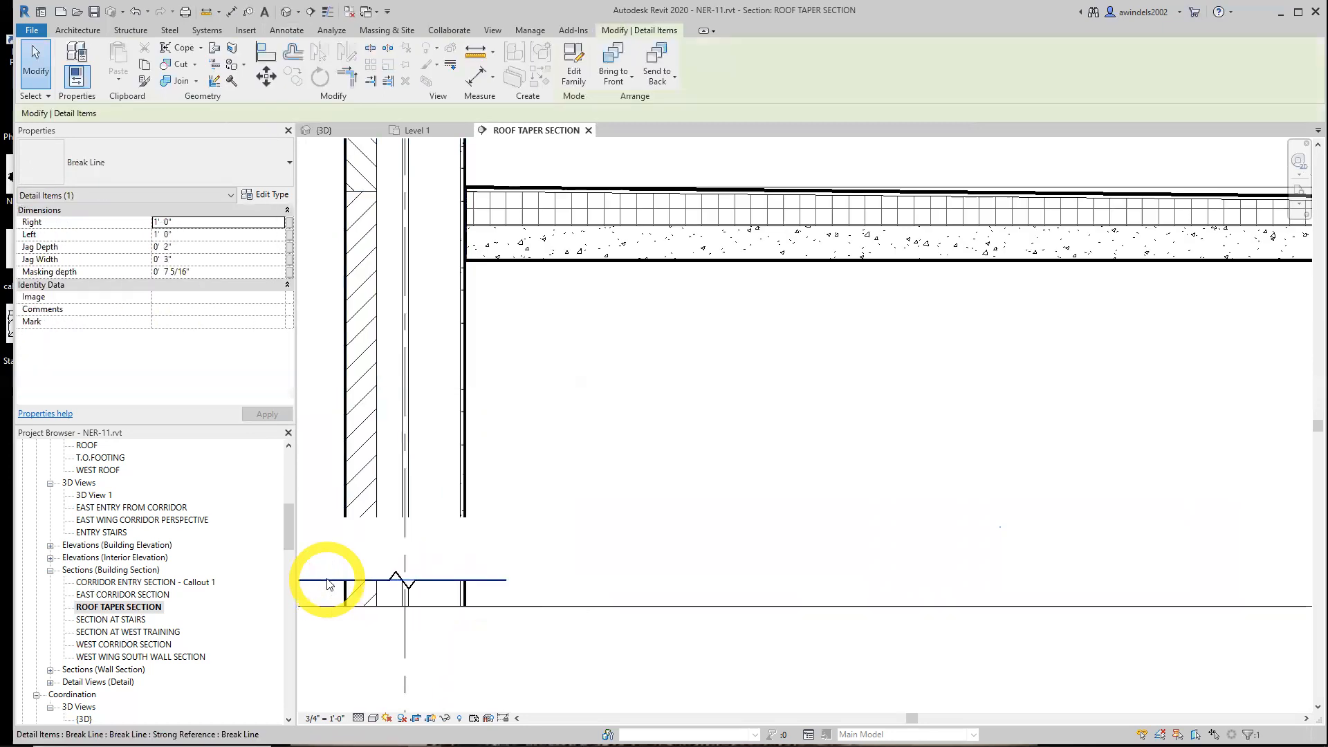
click(328, 579)
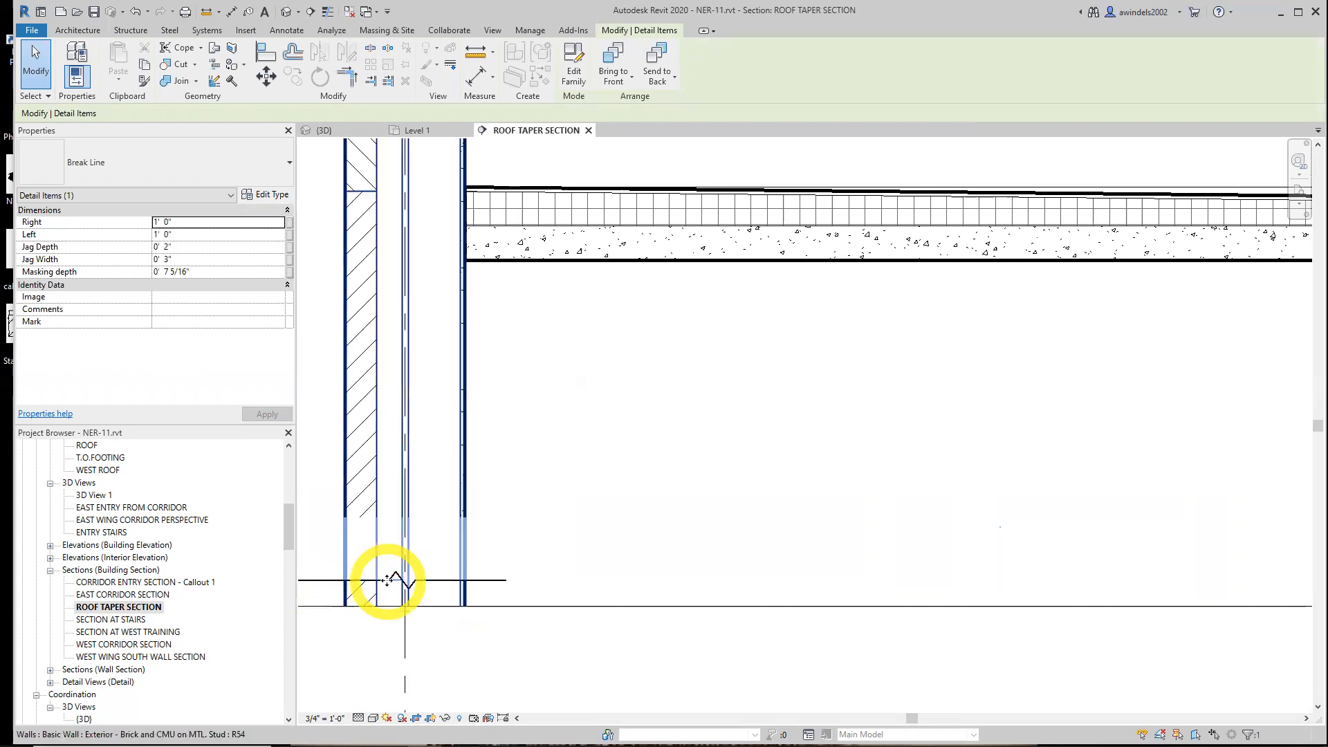
key(Escape)
middle_drag(362, 584, 469, 574)
scroll(469, 575, down, 1)
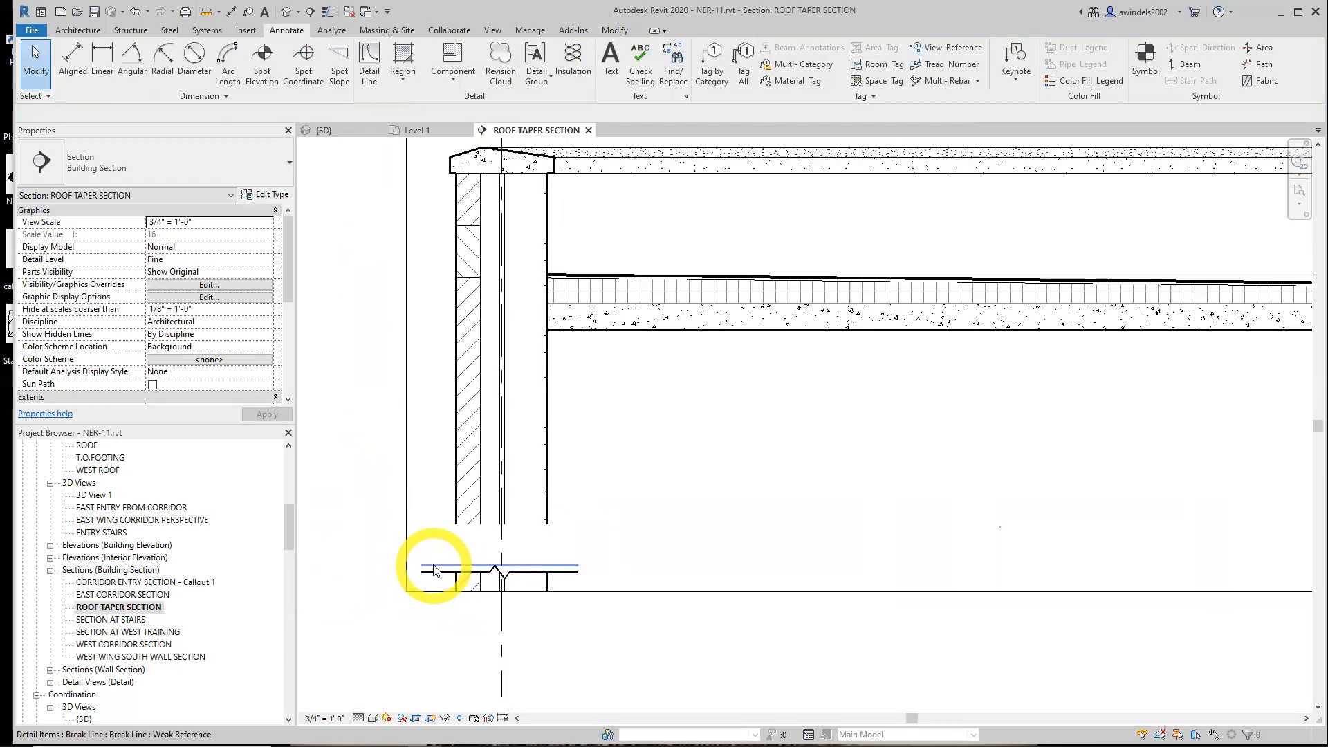
- Stretch the break line at grid 1 to a masking depth of about 8 5/16" and a right length of about 1'-0 1/2"
click(434, 569)
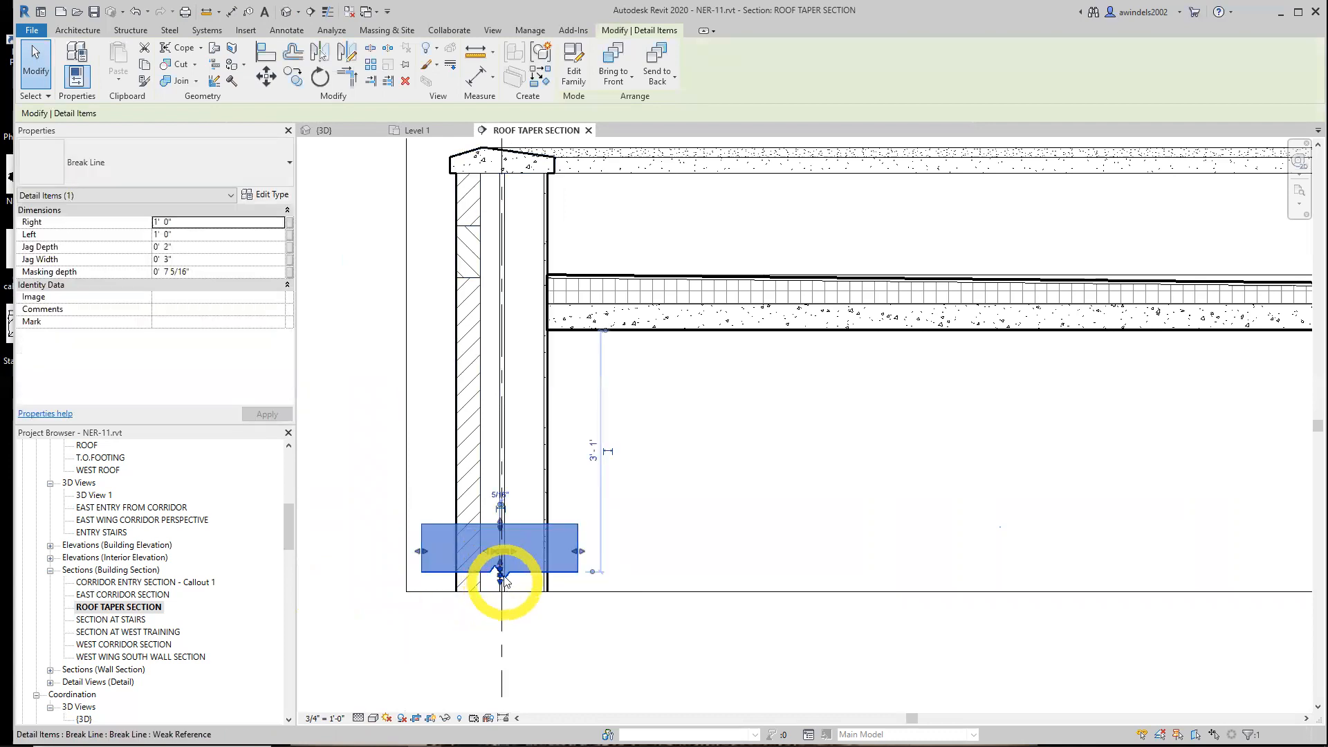
drag(509, 572, 500, 581)
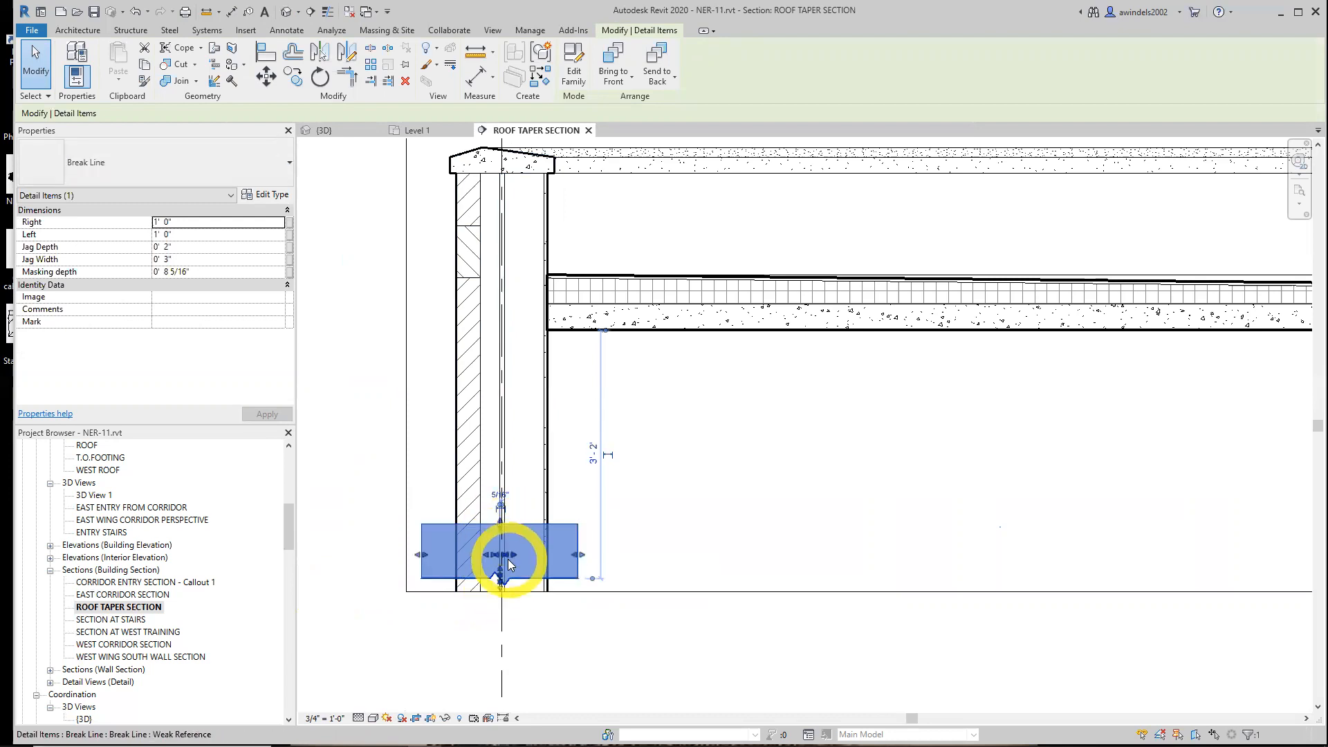
key(space)
key(space)
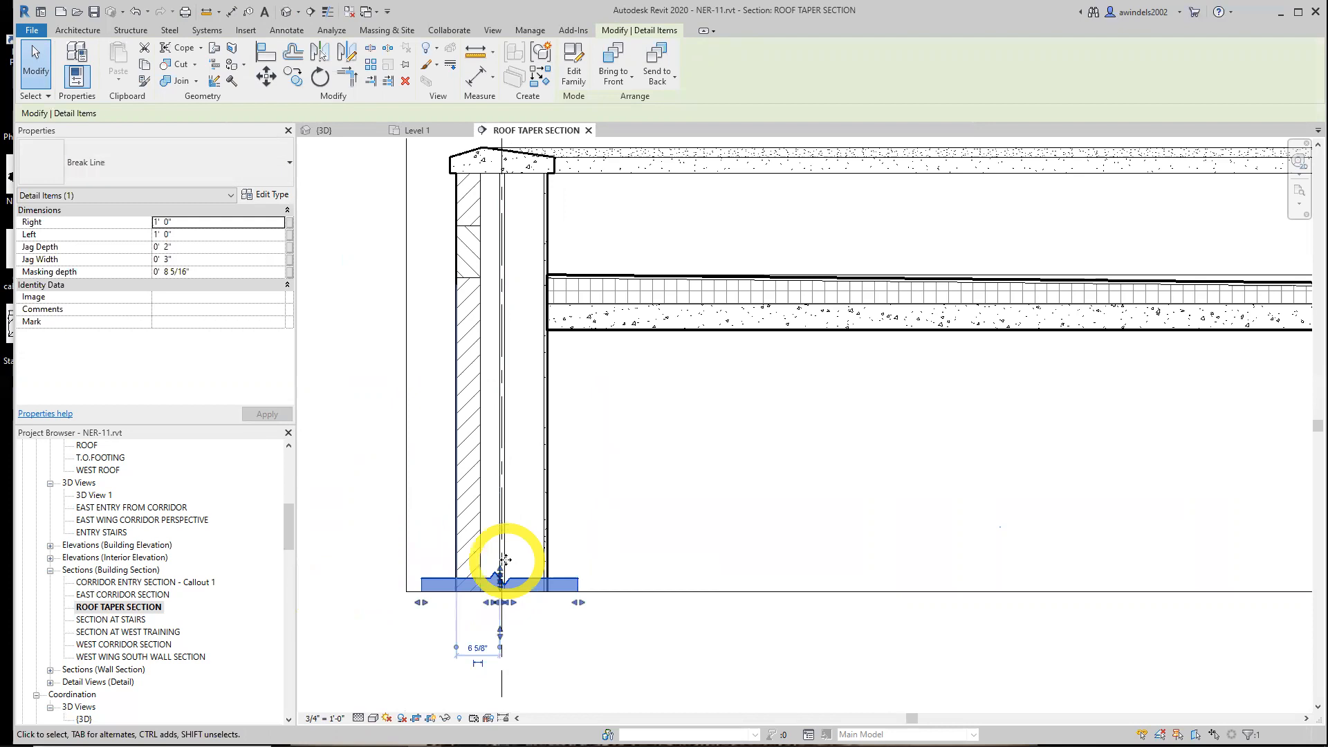
key(space)
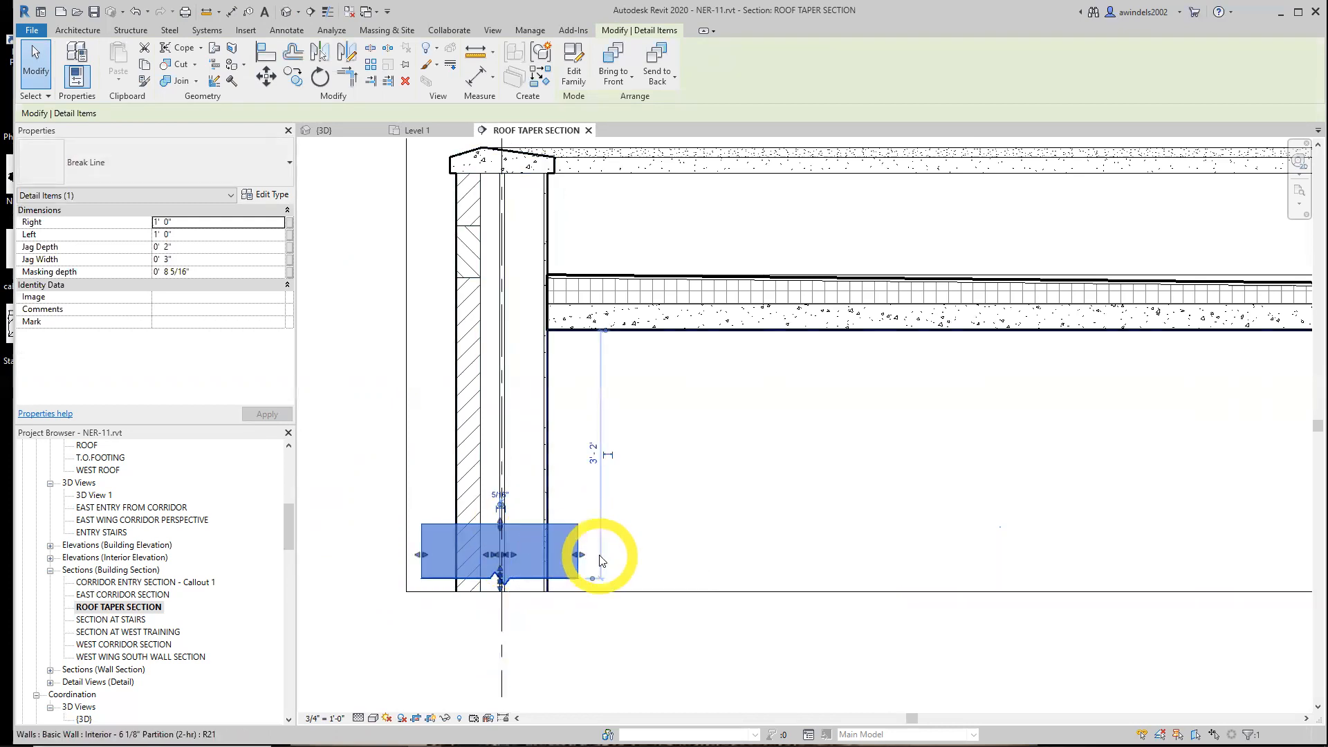
mouse_move(580, 556)
mouse_down()
mouse_move(521, 554)
mouse_move(559, 534)
mouse_move(584, 556)
mouse_up()
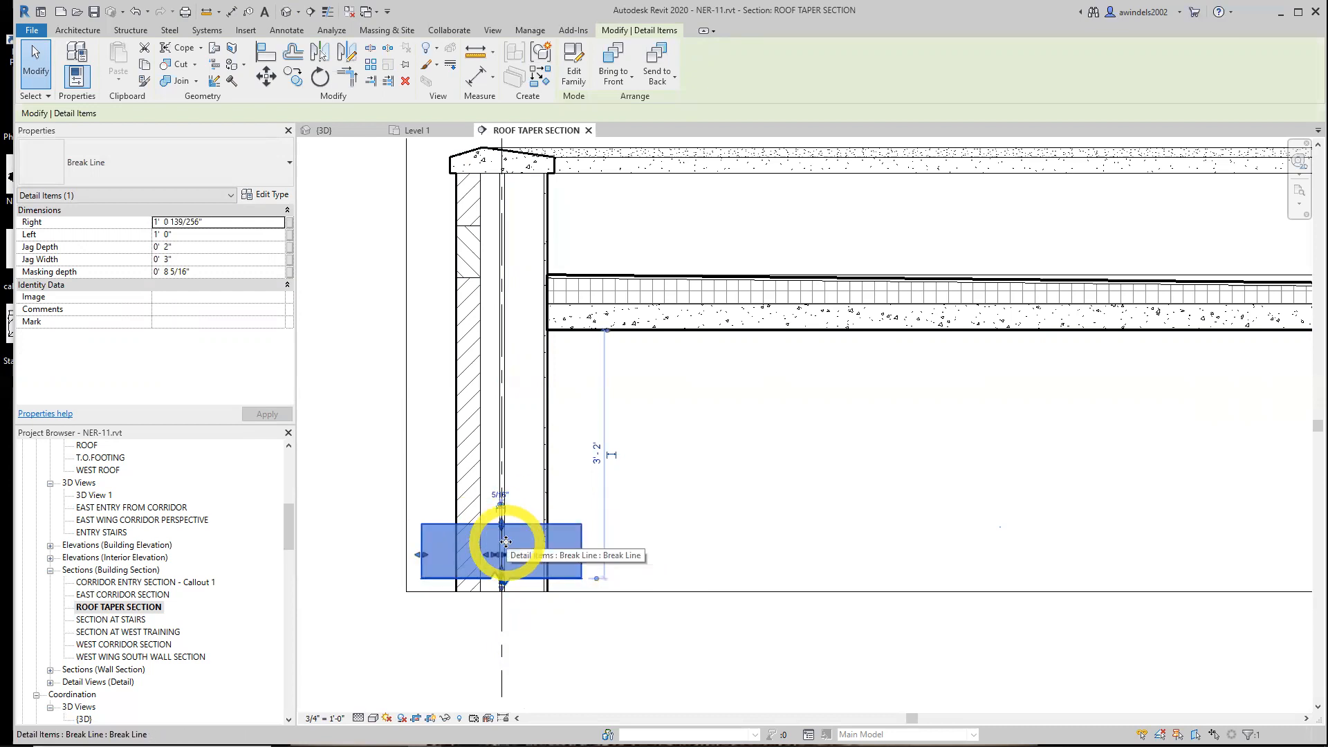
- Rotate the break line 180° so it masks the wall below it, and move it slightly up the wall
key(space)
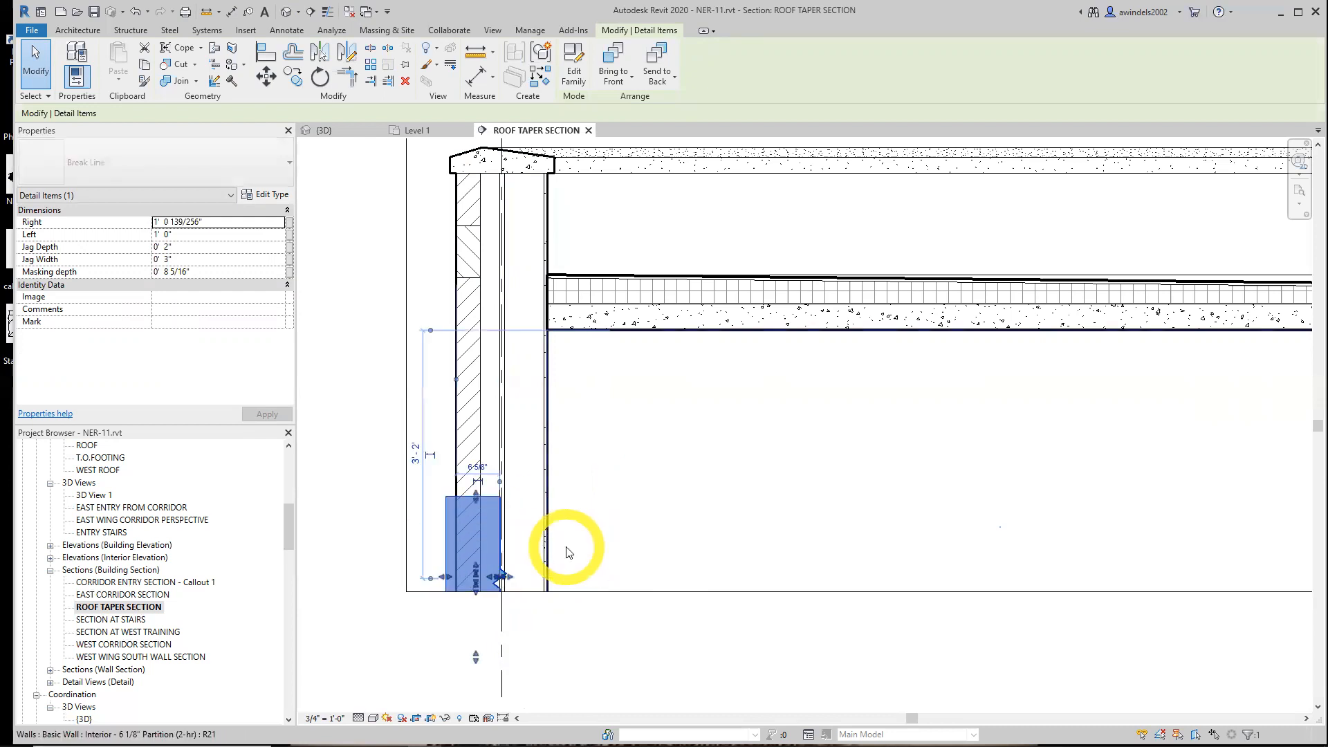
key(space)
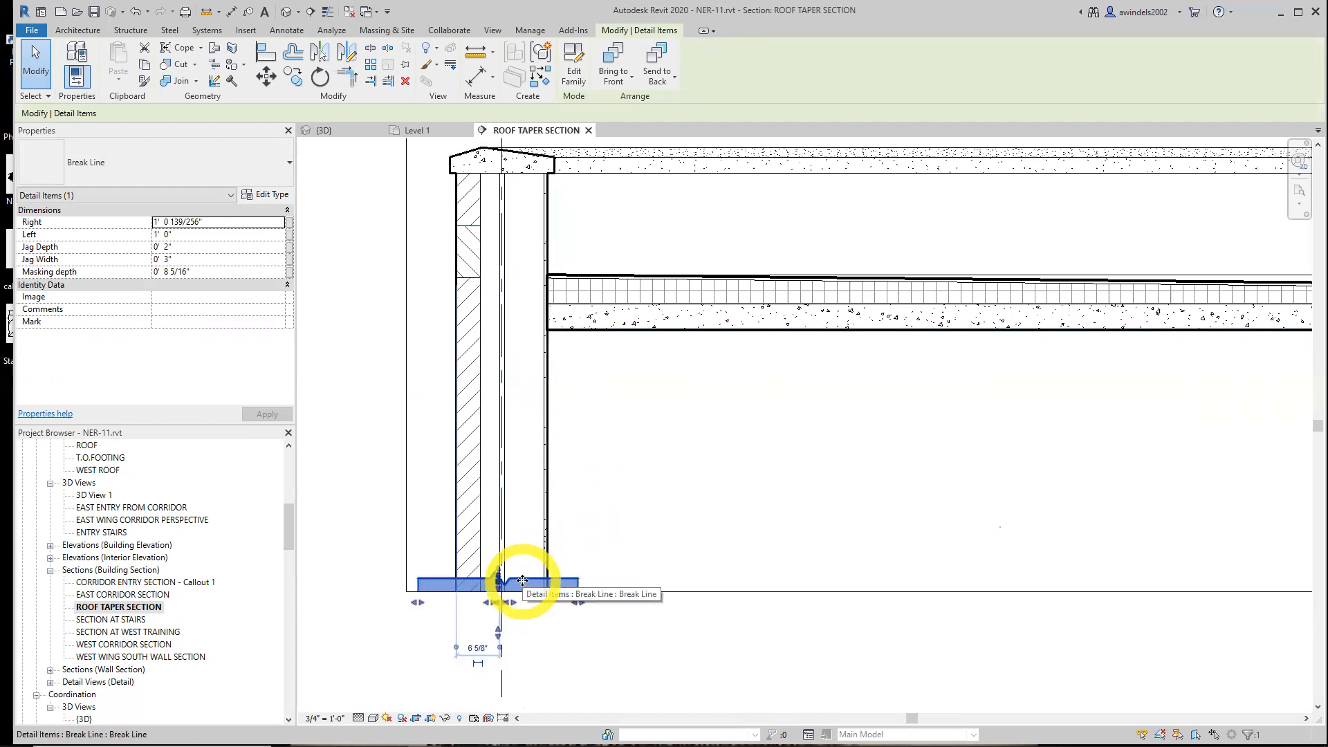
drag(523, 581, 524, 556)
key(Escape)
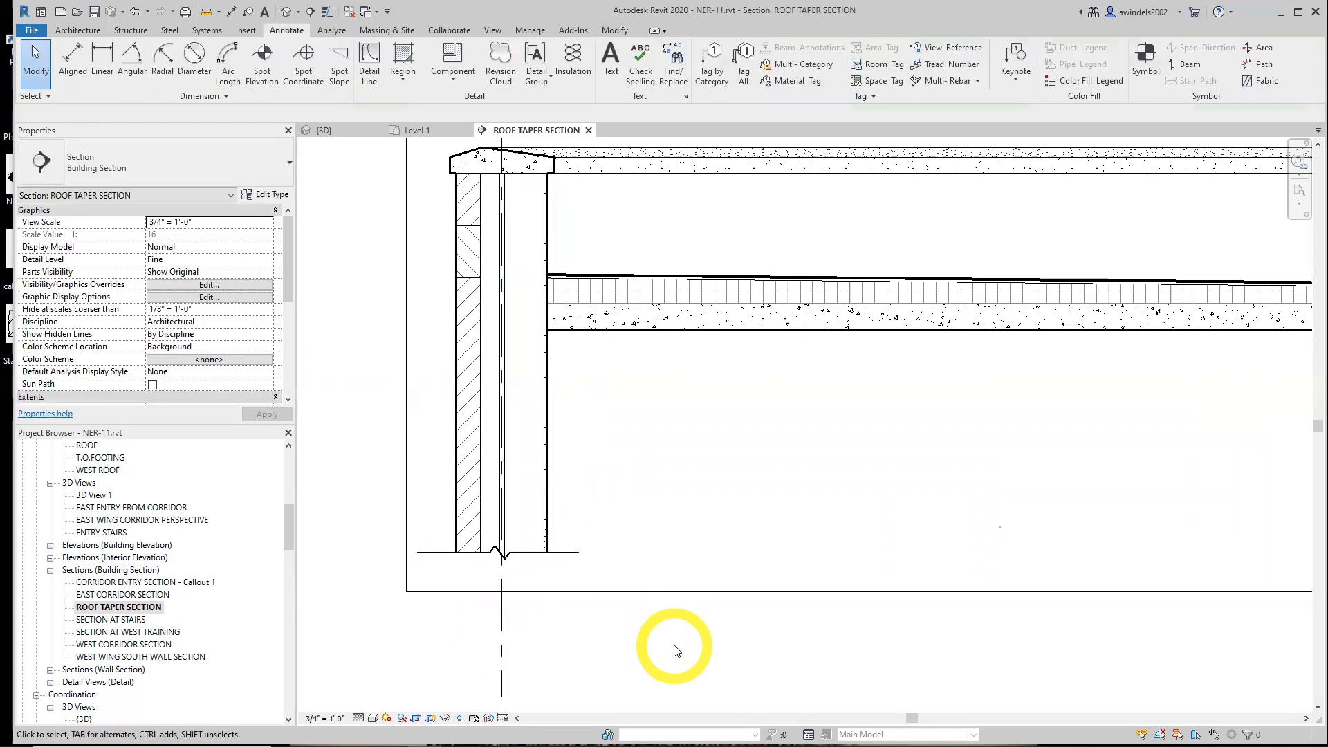
- Try the Send to Back draw order on the break line, and bring it to the front of the other detail elements
click(514, 556)
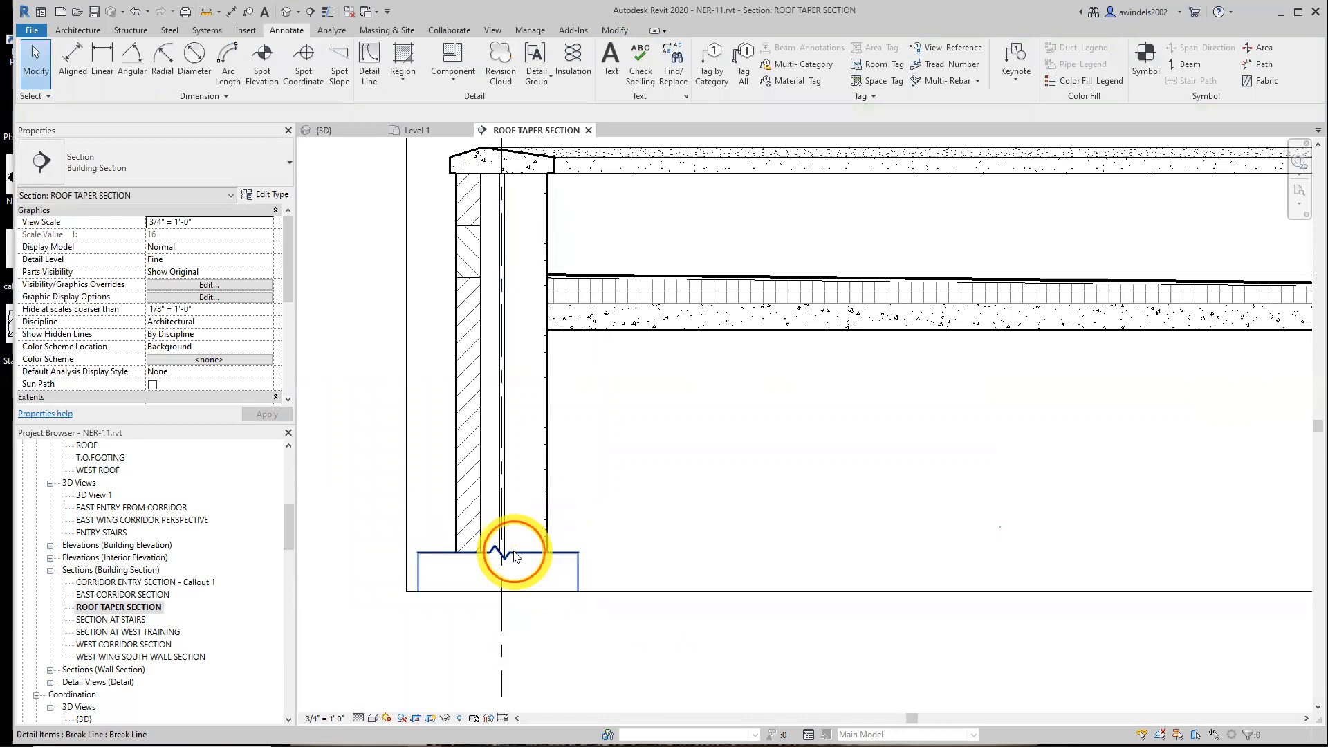
click(514, 556)
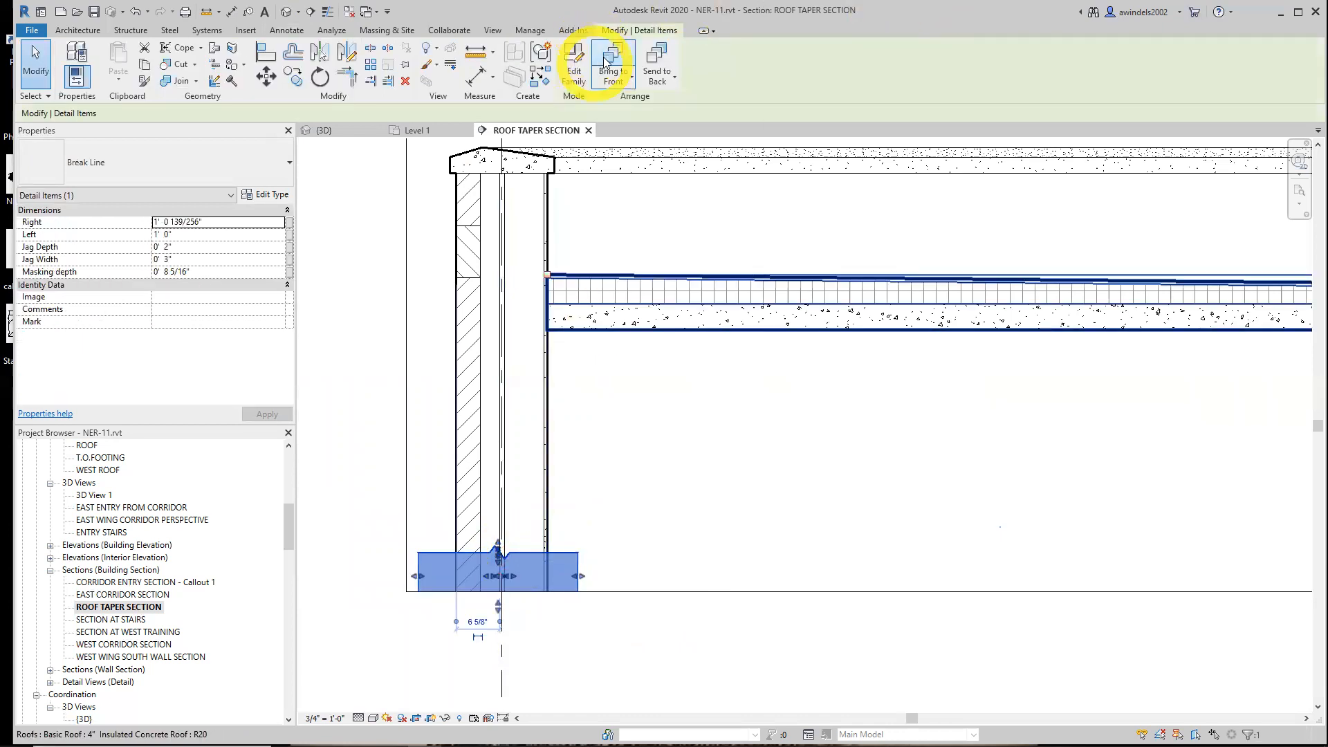
click(660, 62)
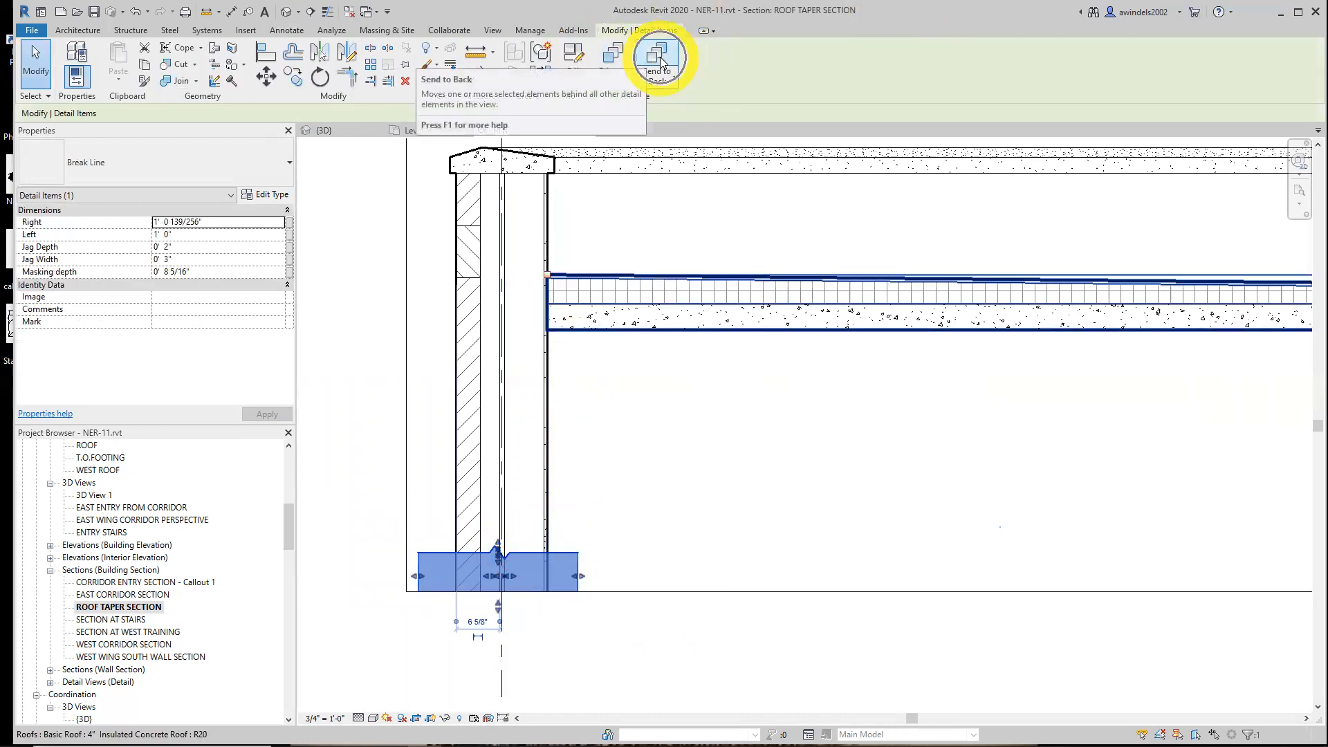
click(623, 54)
click(623, 608)
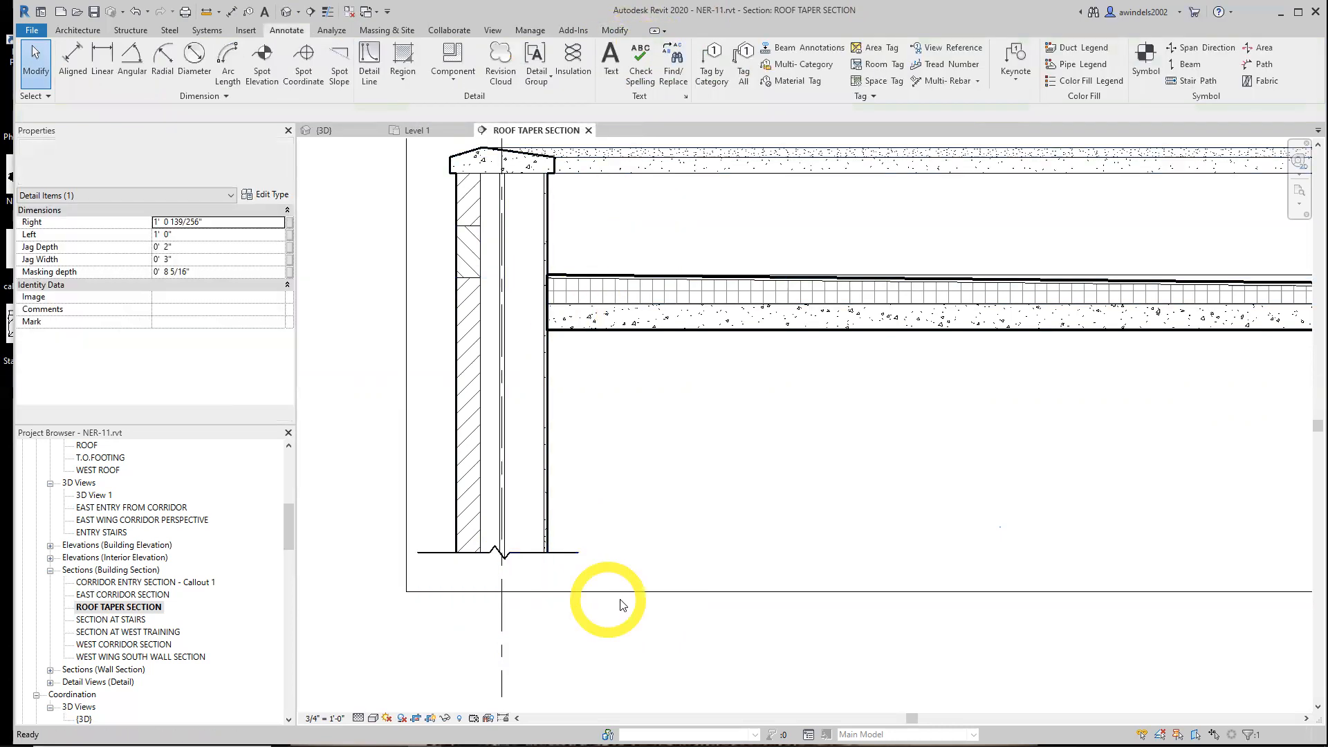
click(522, 553)
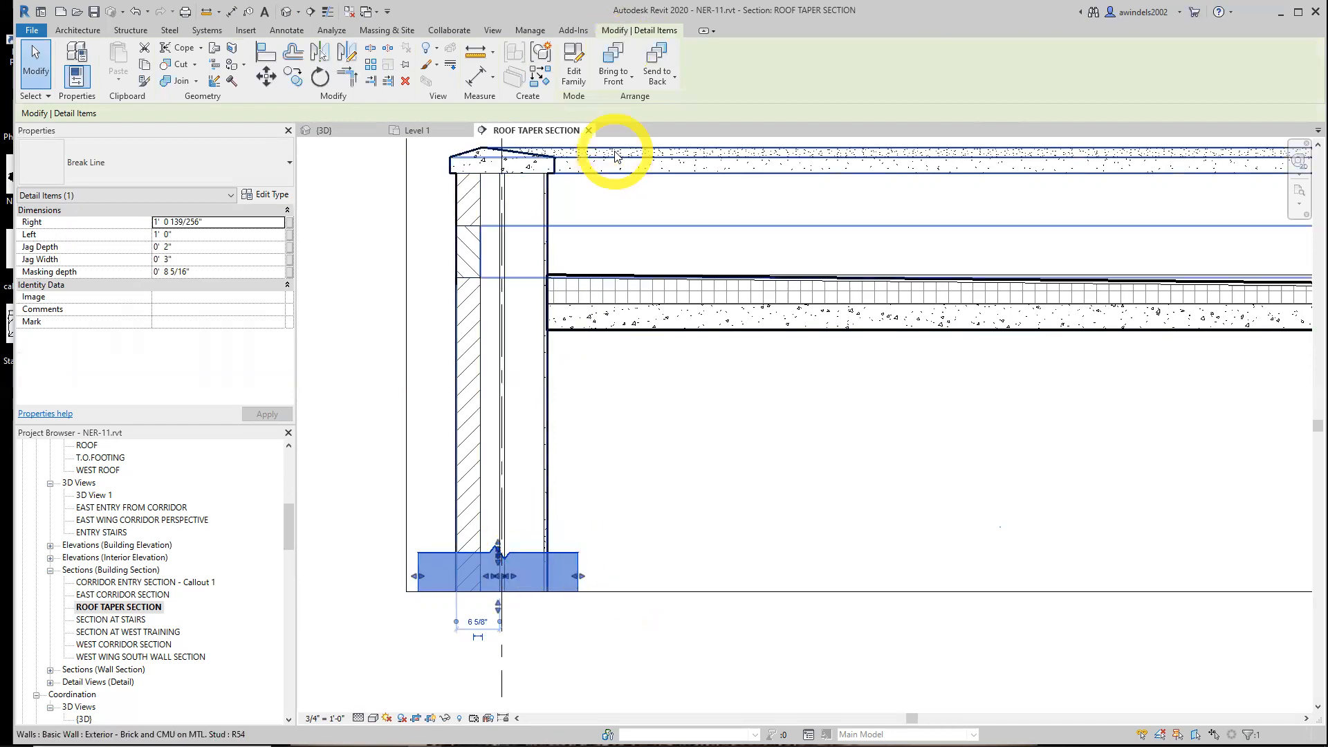
click(616, 59)
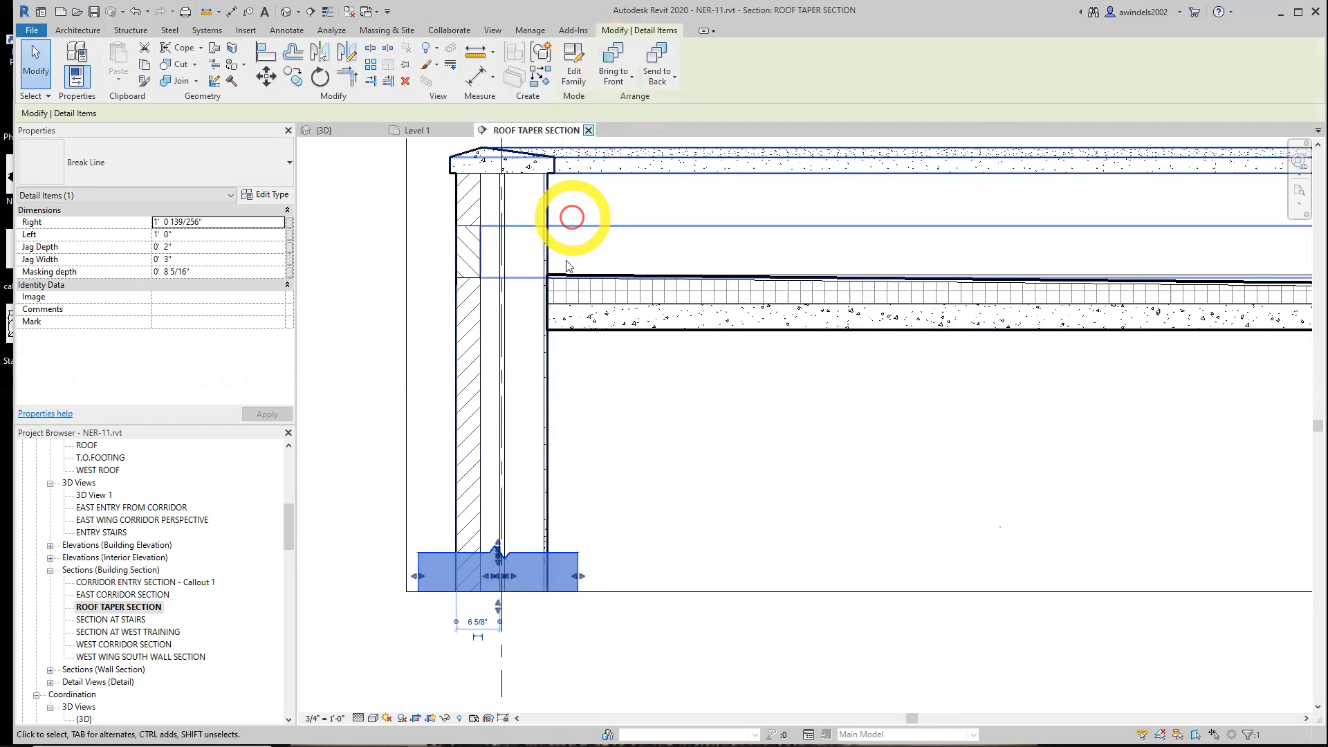
key(Escape)
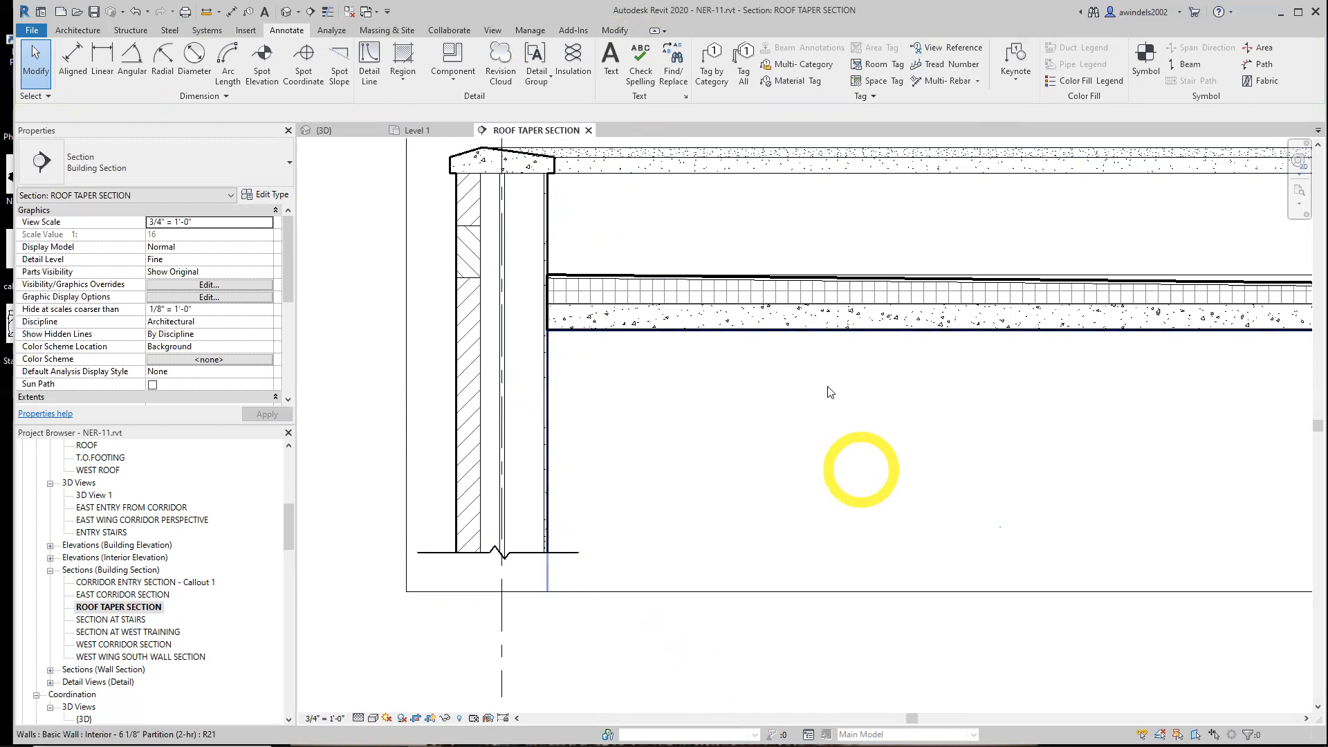
- Search the project materials for concrete, select Concrete, Precast, and review its surface and cut pattern settings
click(528, 30)
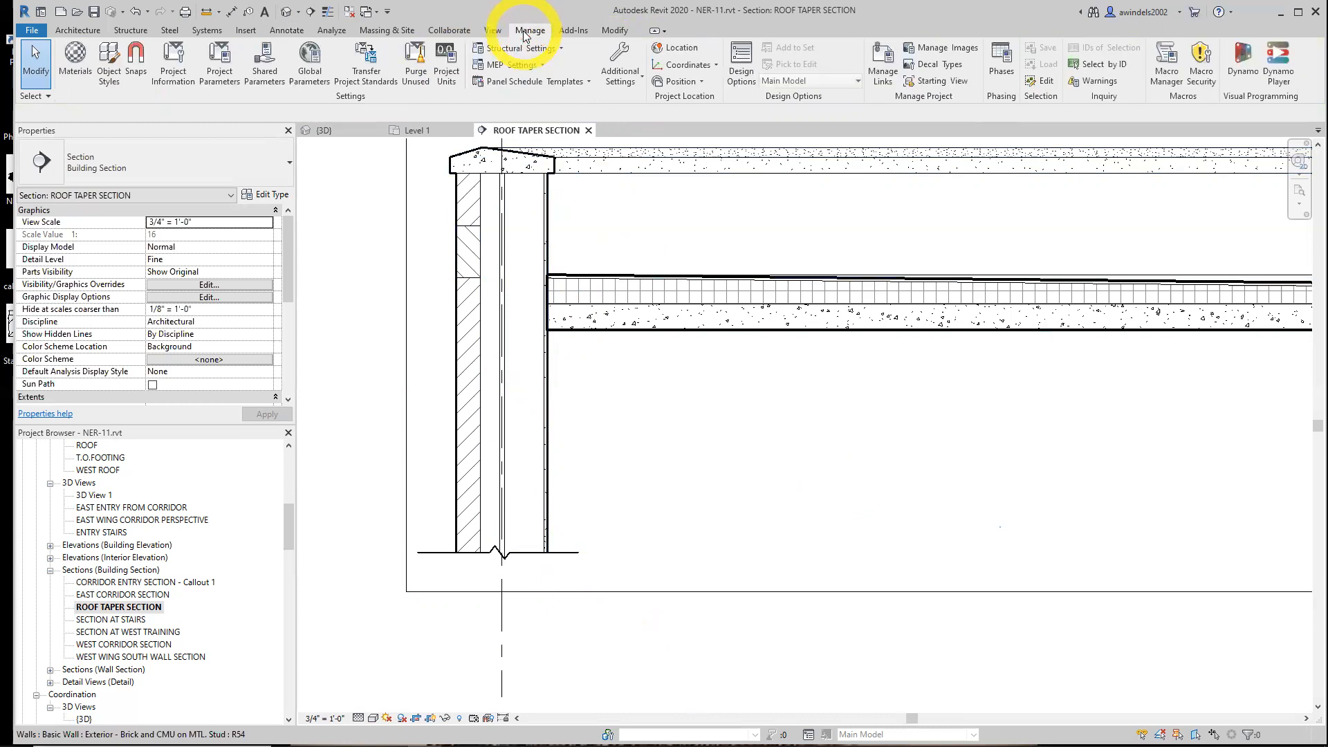
click(76, 72)
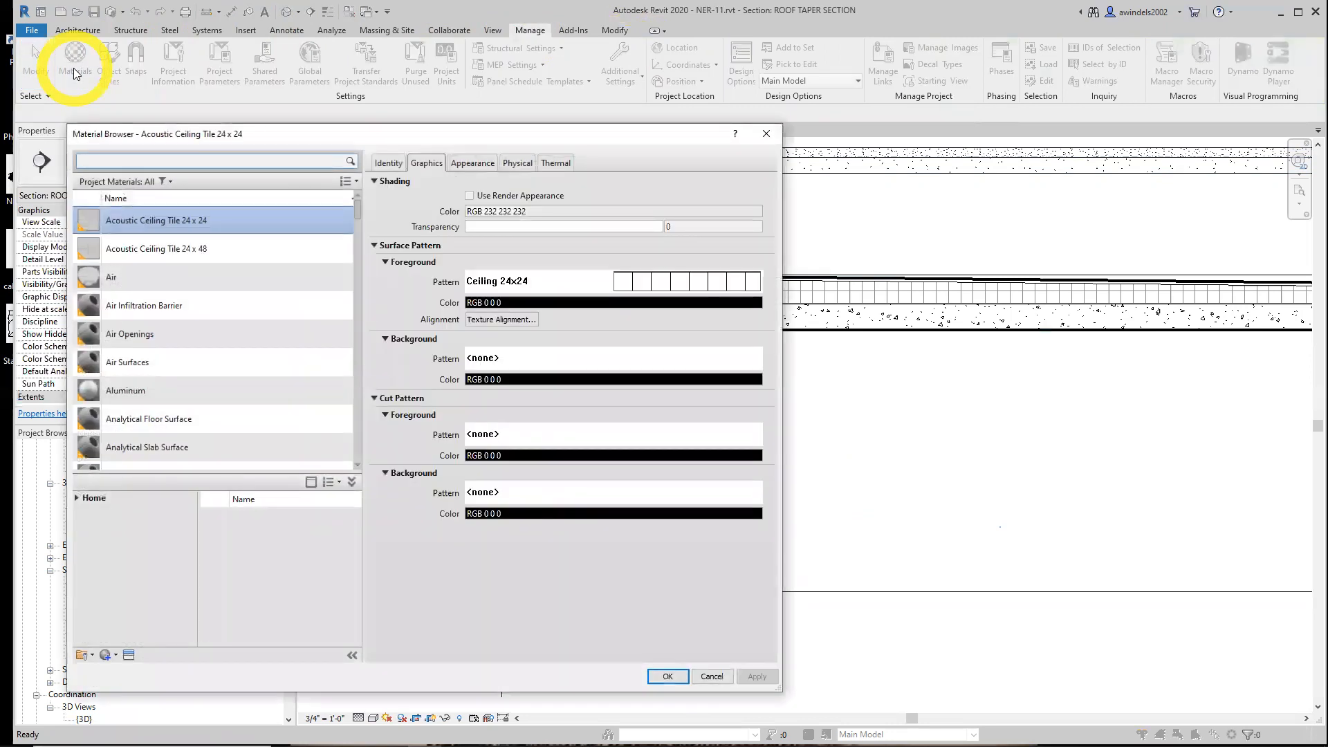
click(177, 163)
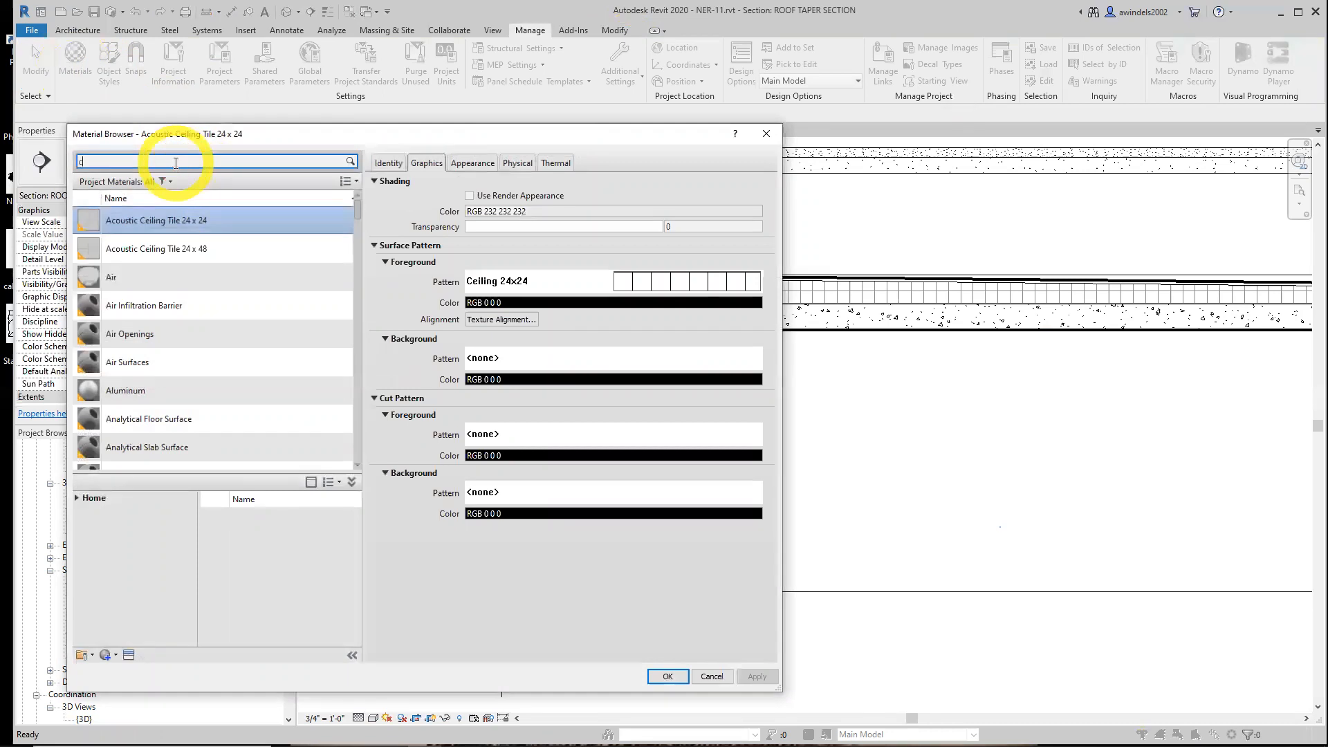
text(concrete)
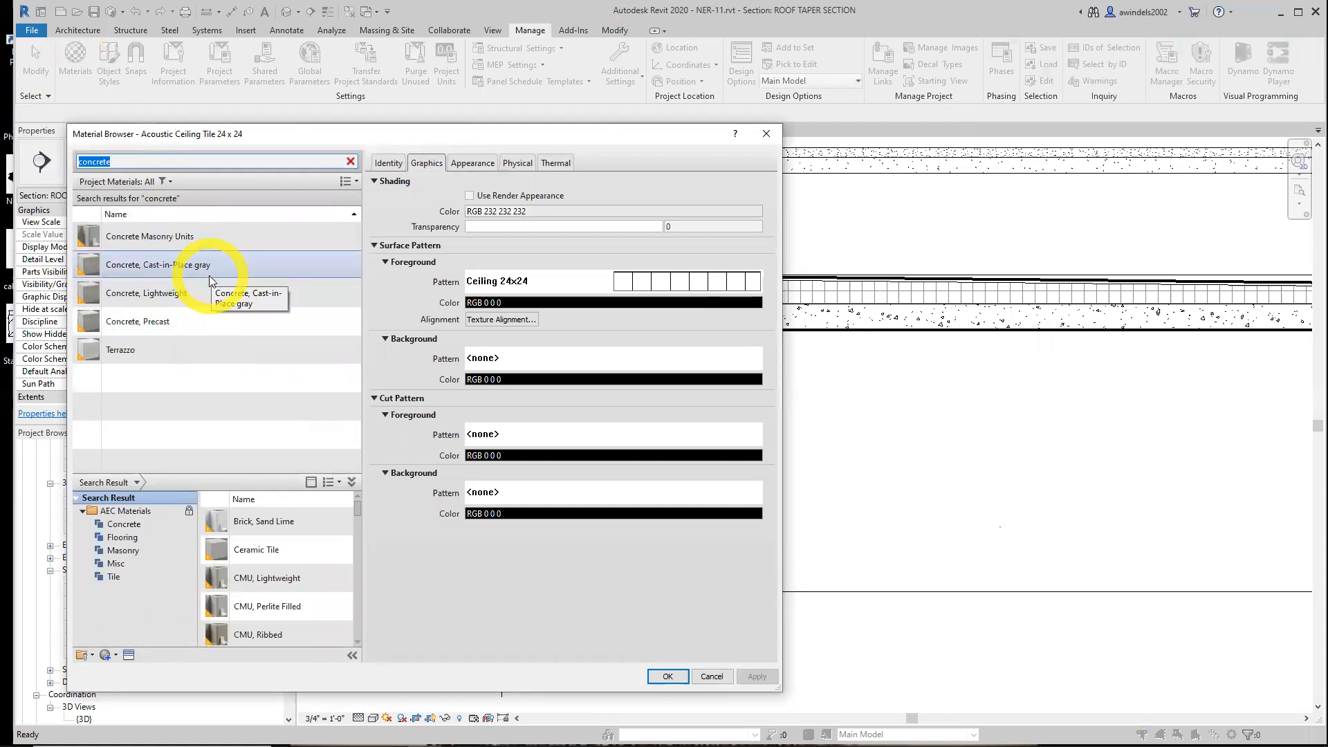
click(156, 322)
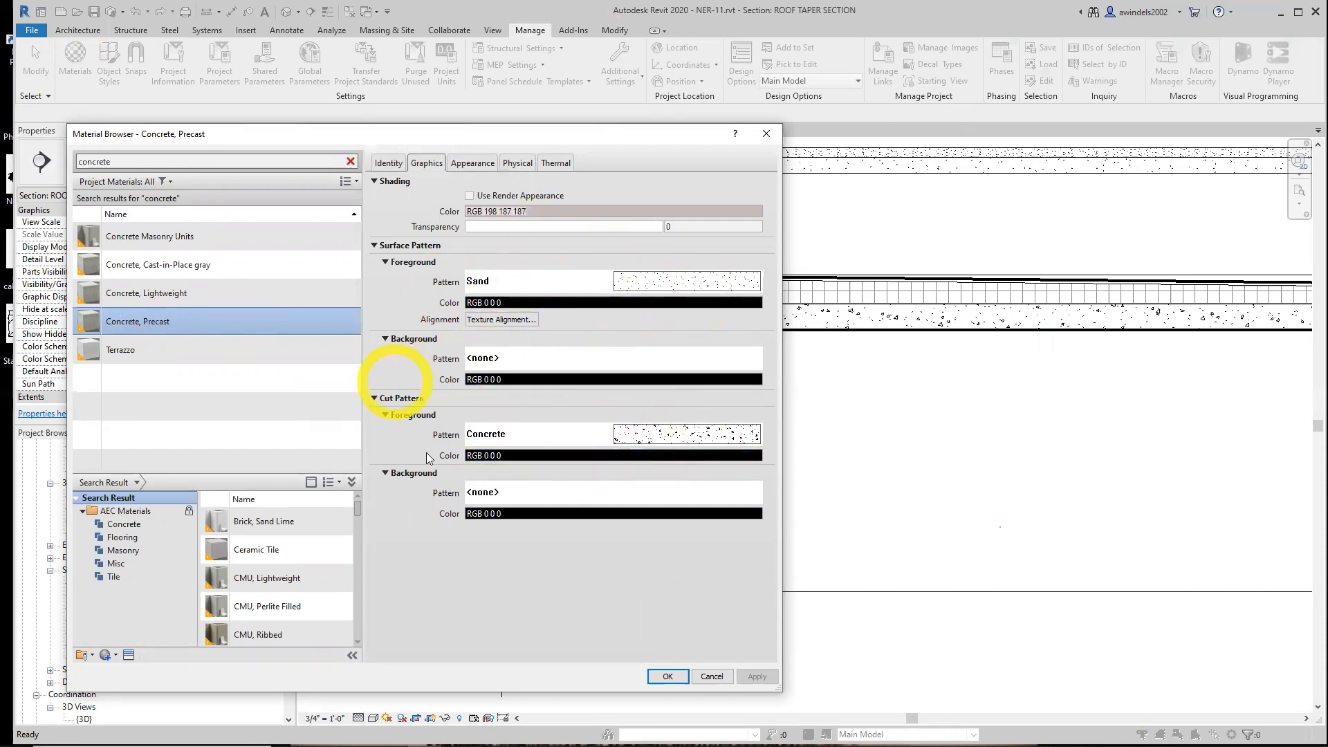
click(374, 246)
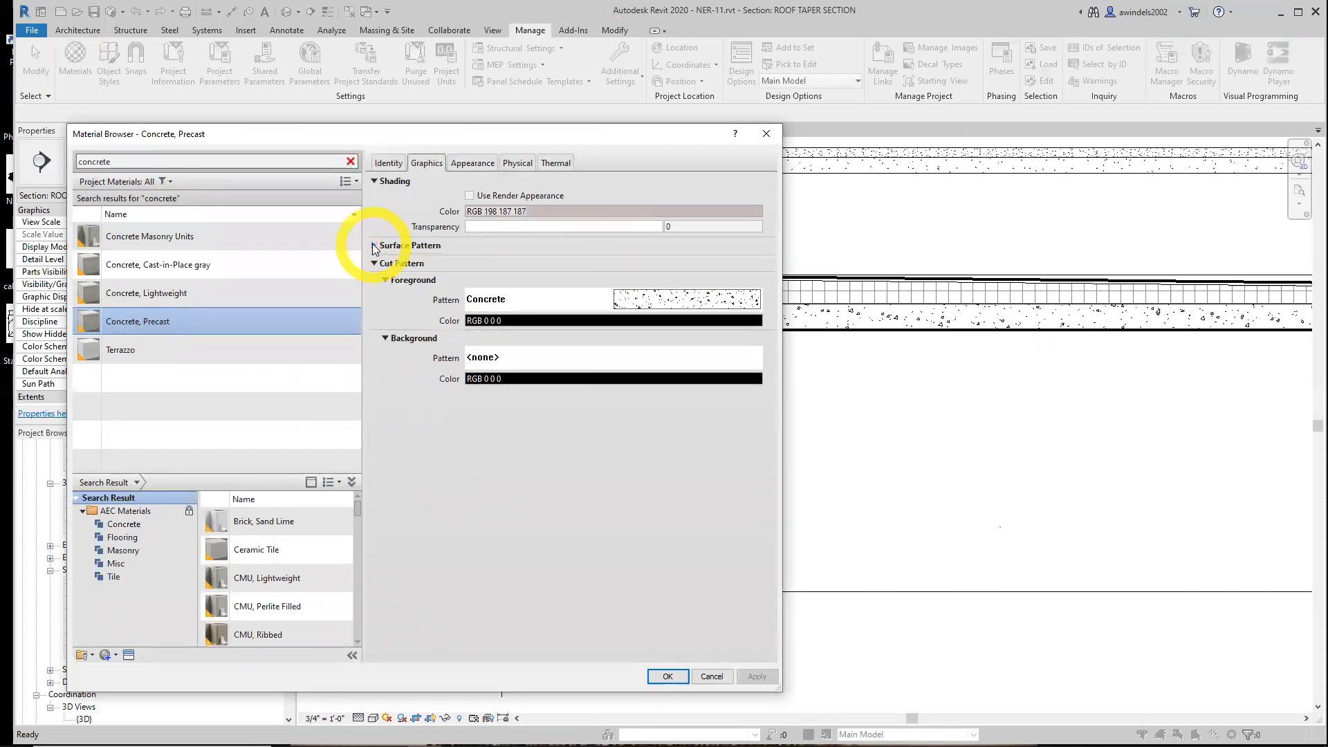
click(374, 264)
click(373, 264)
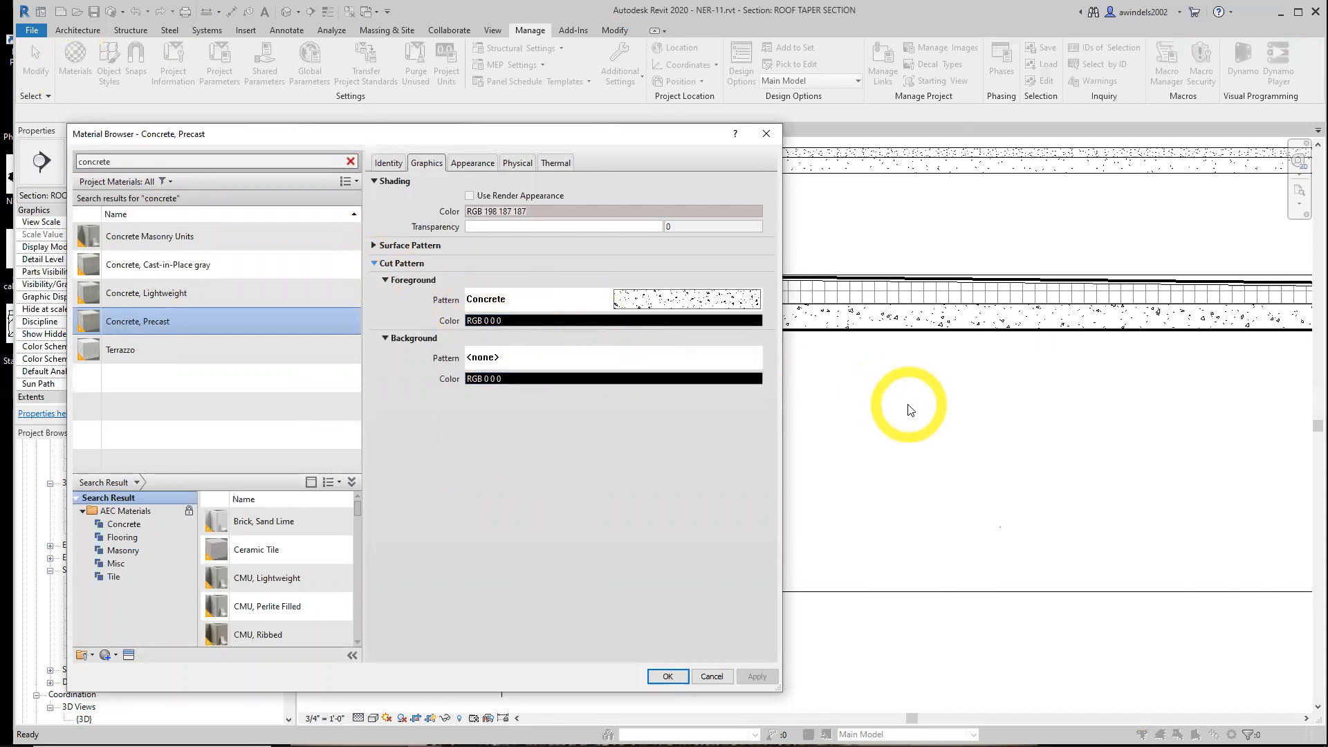
click(373, 245)
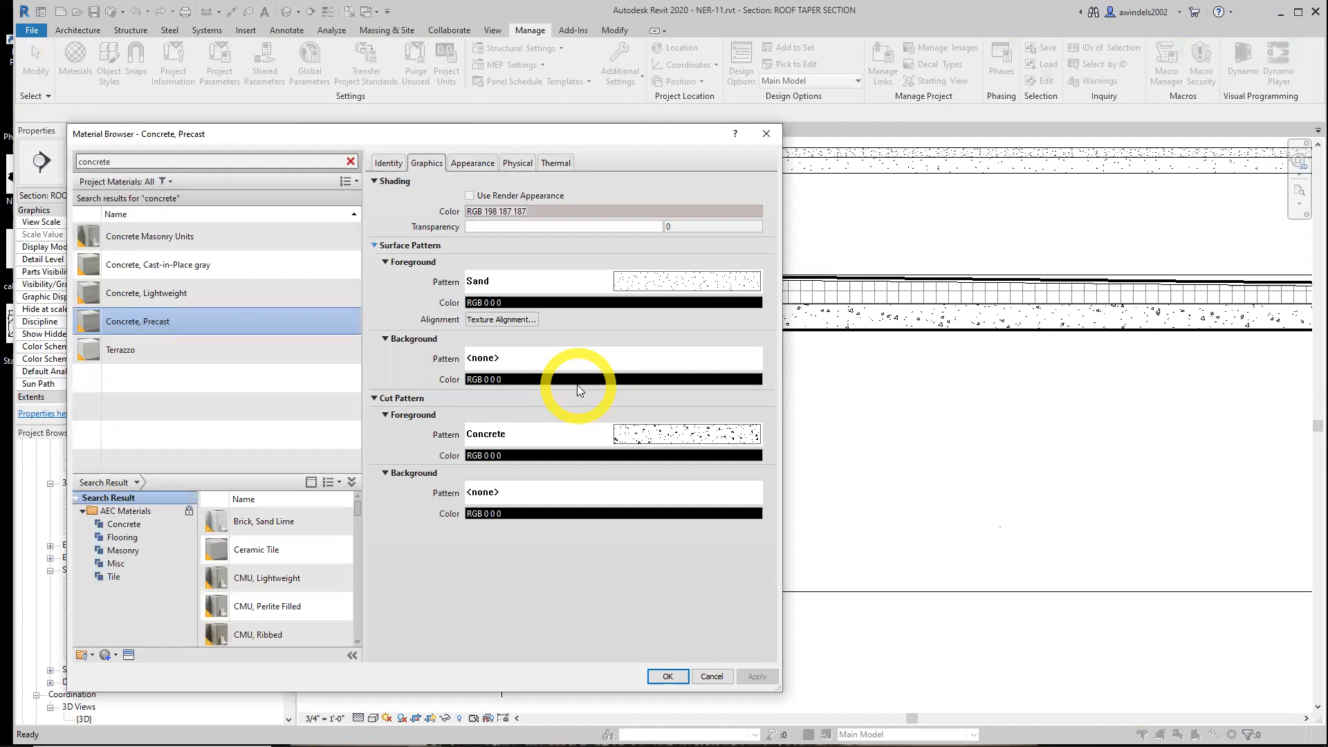
- Set the foreground cut pattern of the Concrete, Precast material to <No pattern>
click(645, 437)
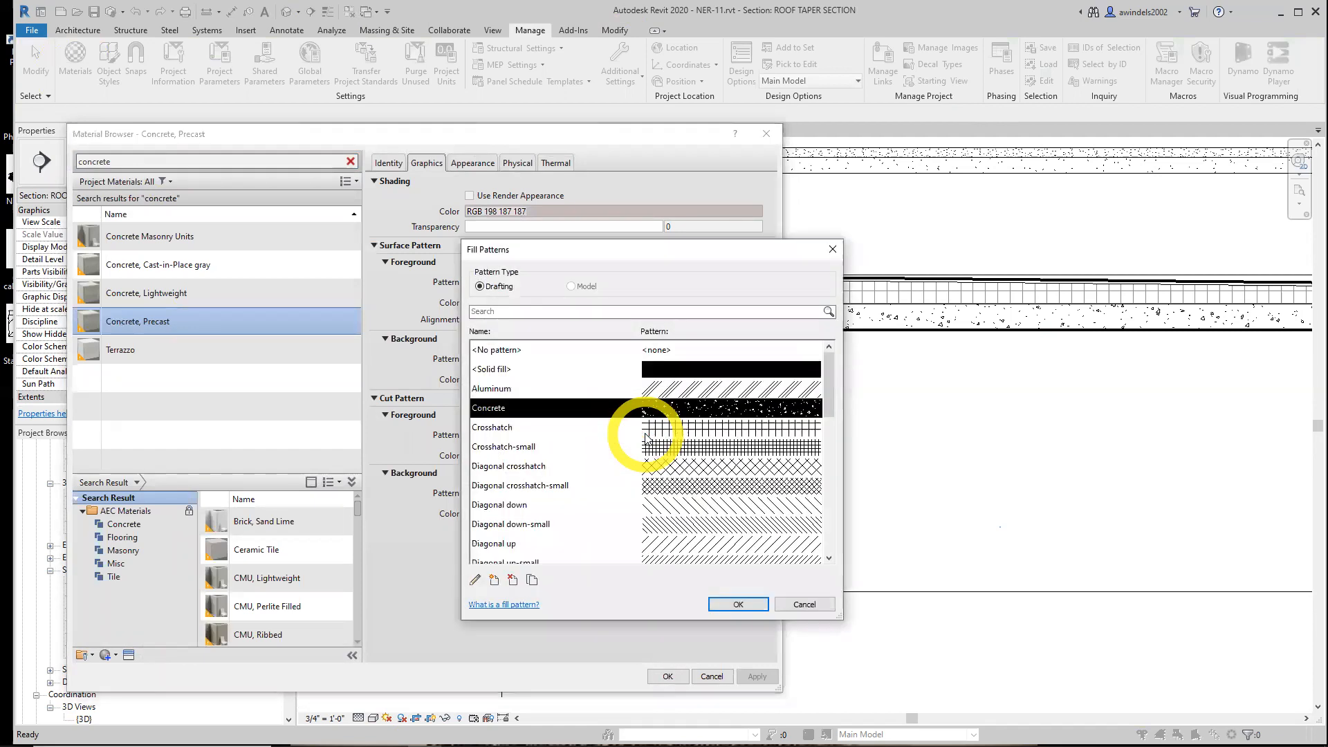
click(675, 351)
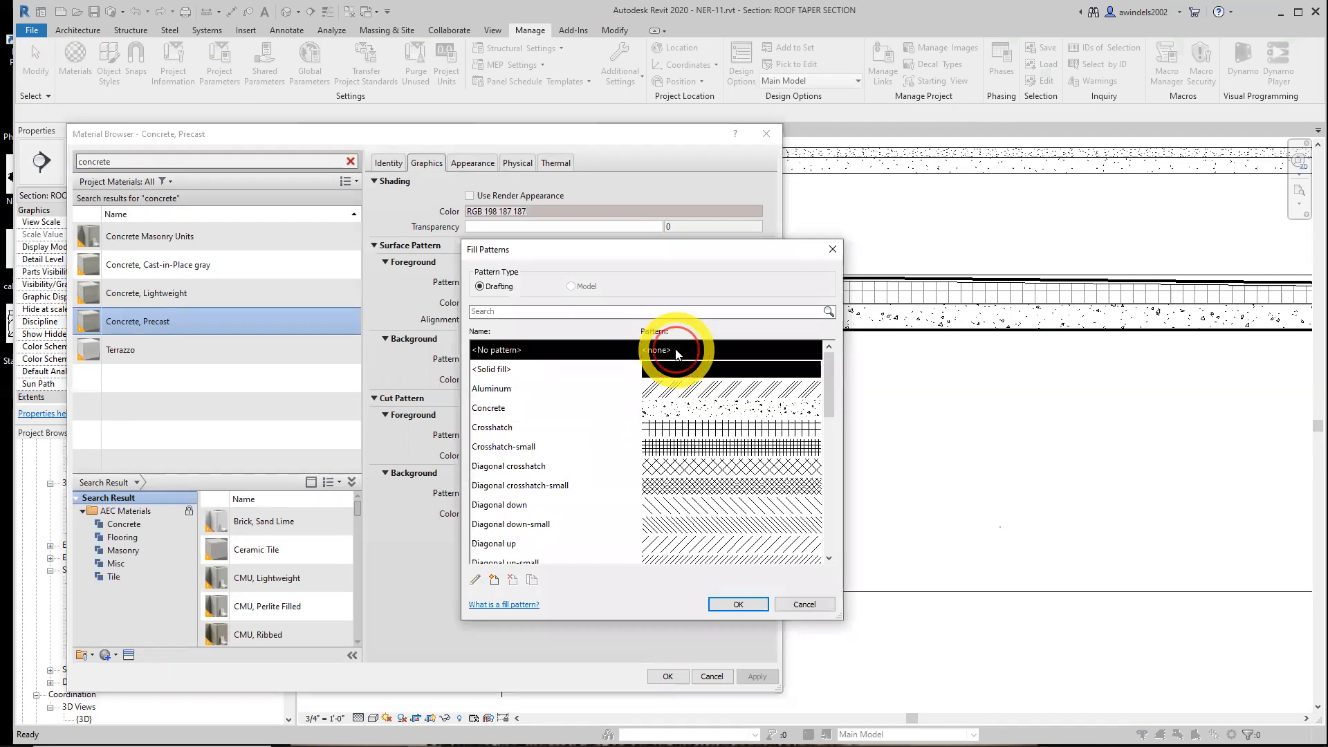
click(738, 604)
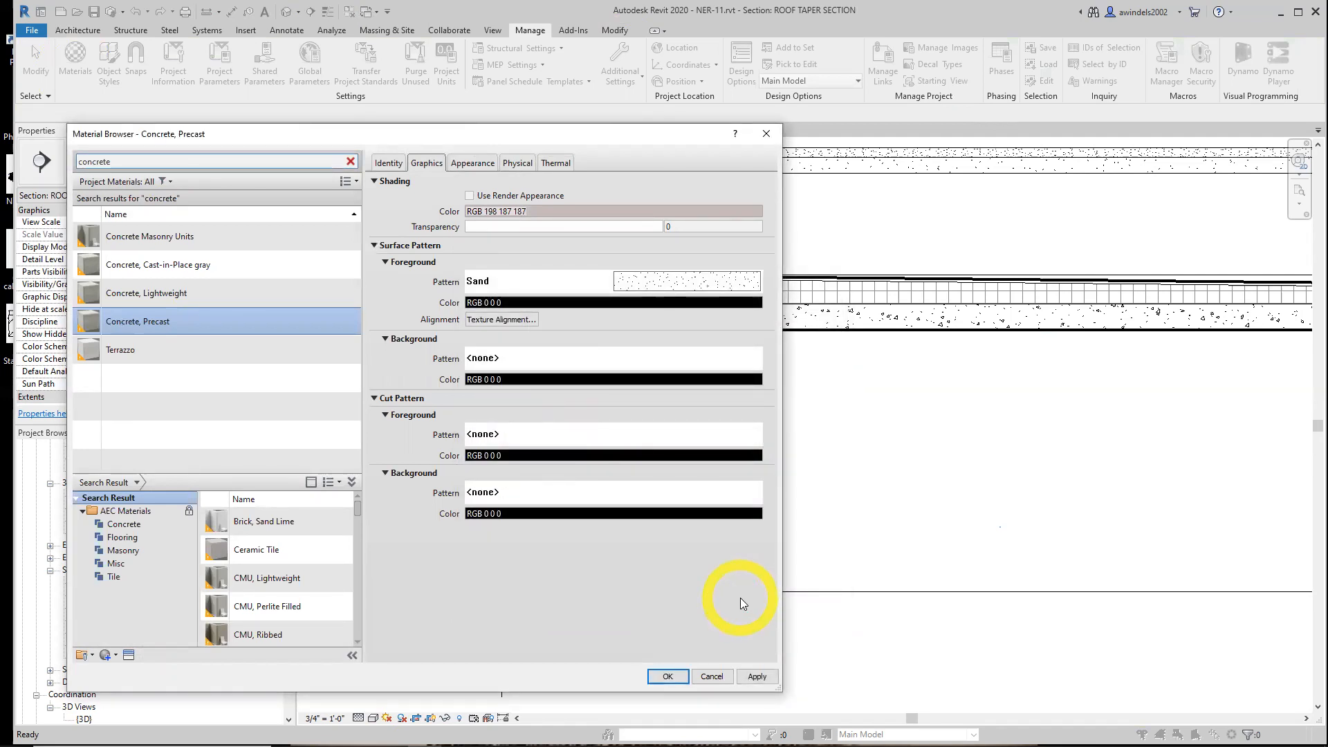
- Examine the drafting fill patterns available for the background cut pattern of Concrete, Precast, from masonry and insulation to steel and wood
click(613, 492)
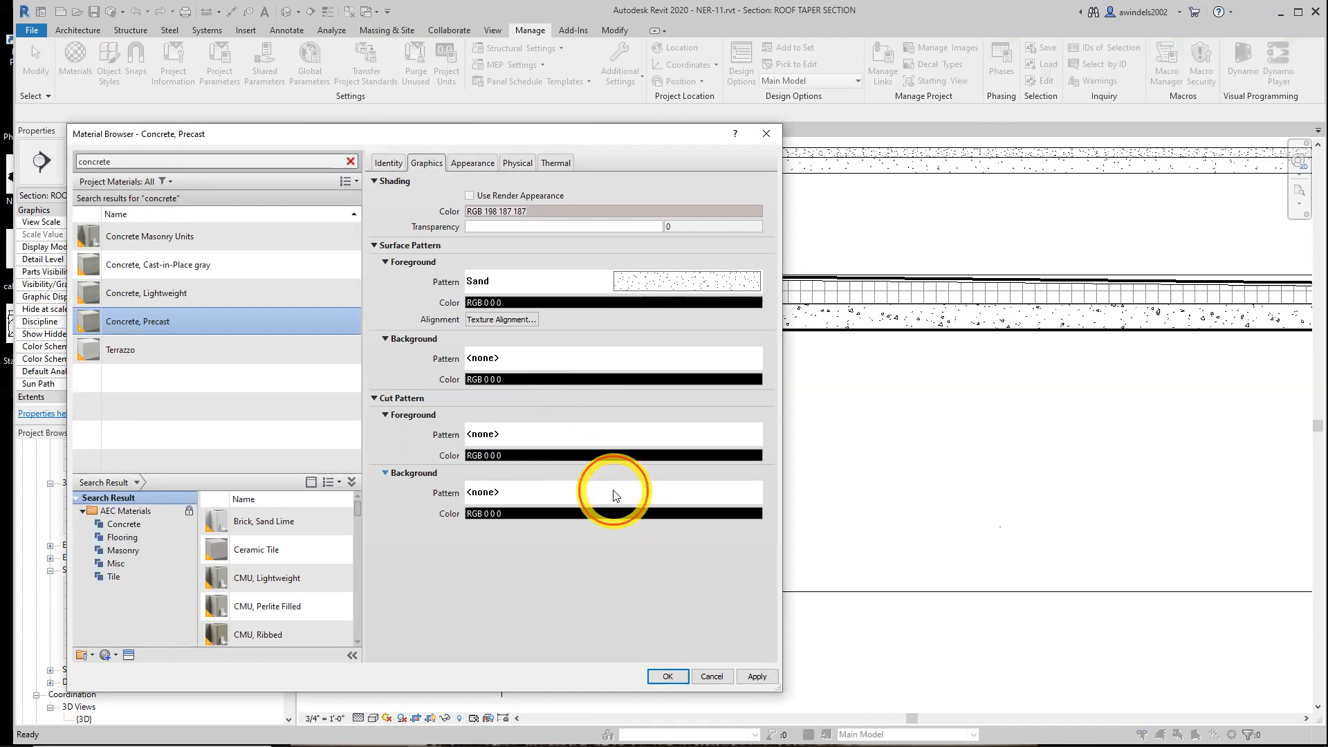
click(765, 408)
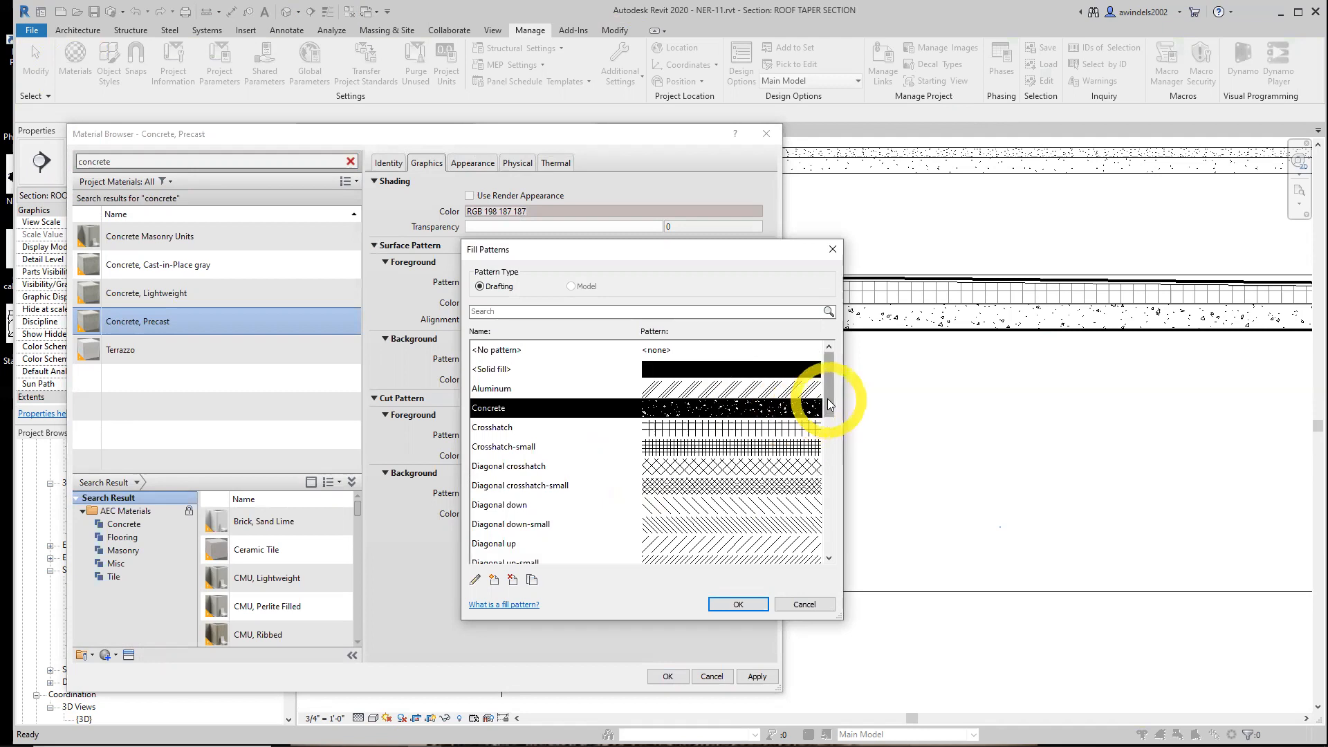
drag(830, 380, 830, 395)
click(716, 429)
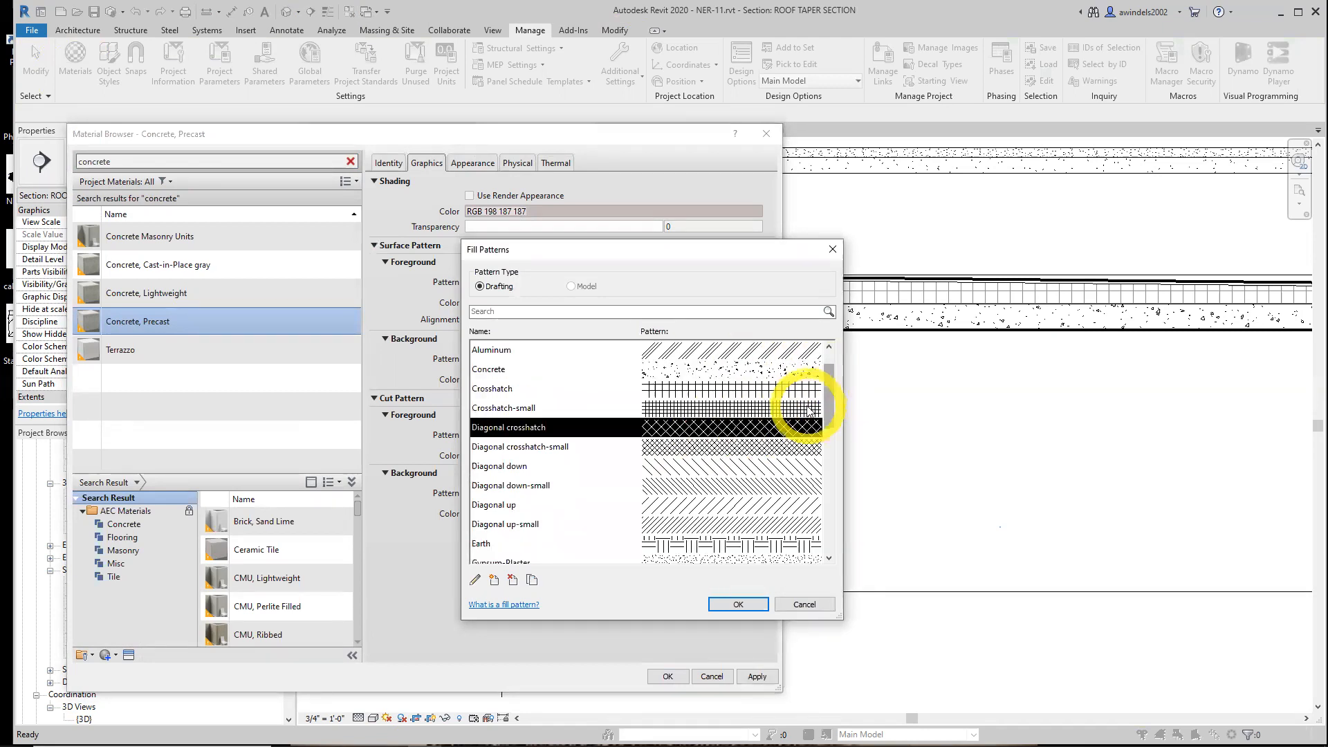
click(803, 390)
drag(830, 398, 830, 413)
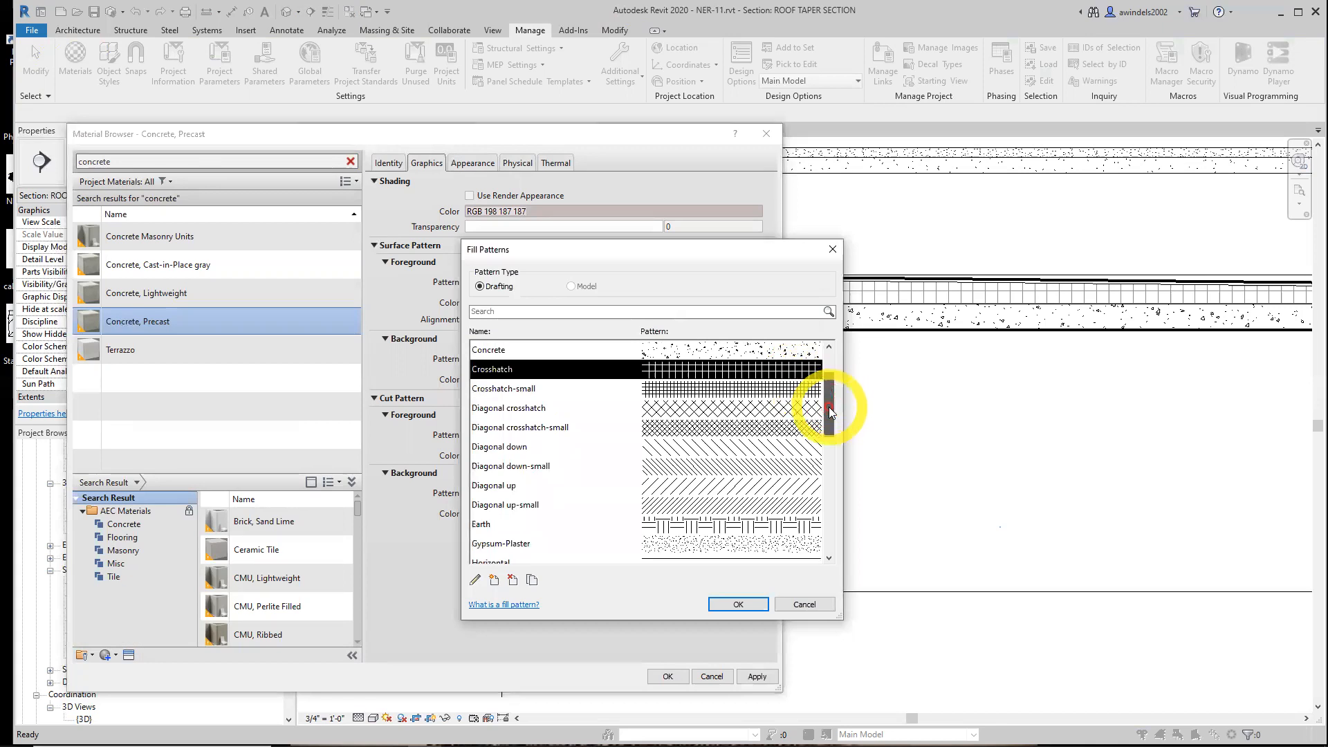
click(736, 504)
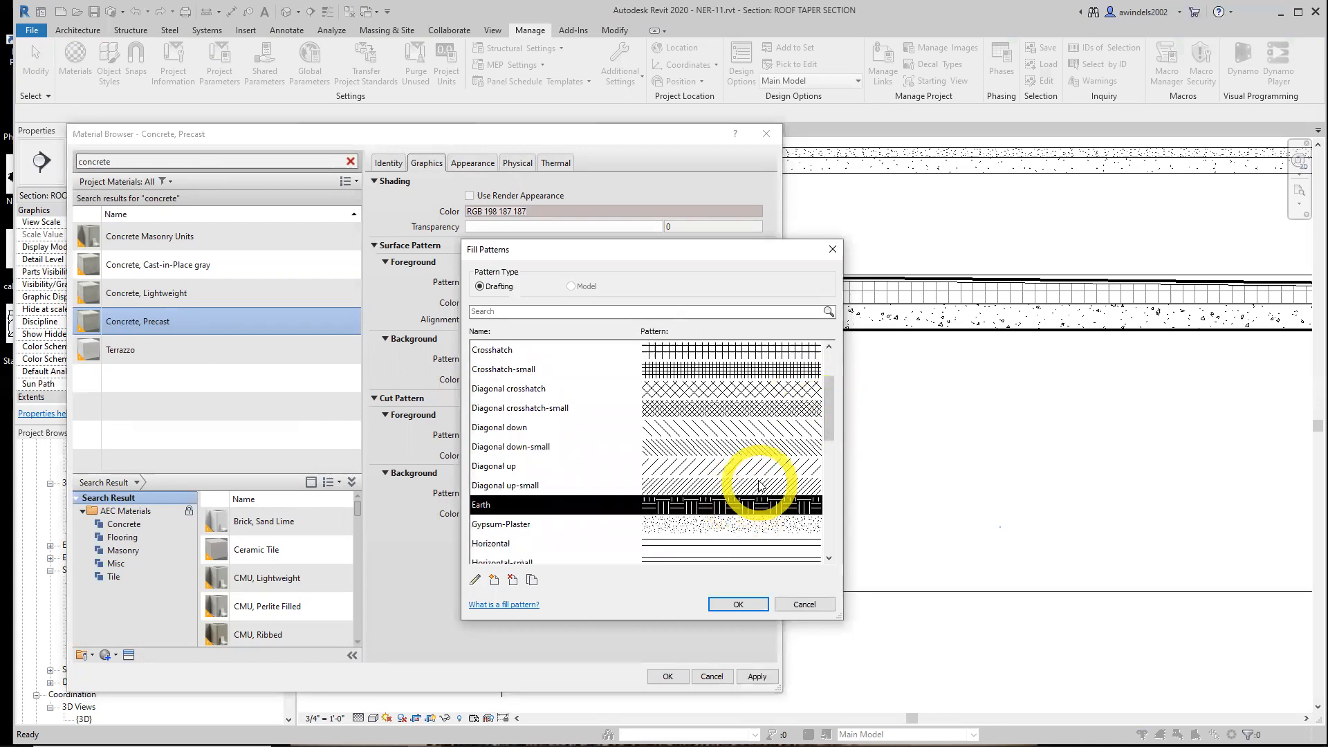
click(739, 527)
scroll(746, 524, down, 5)
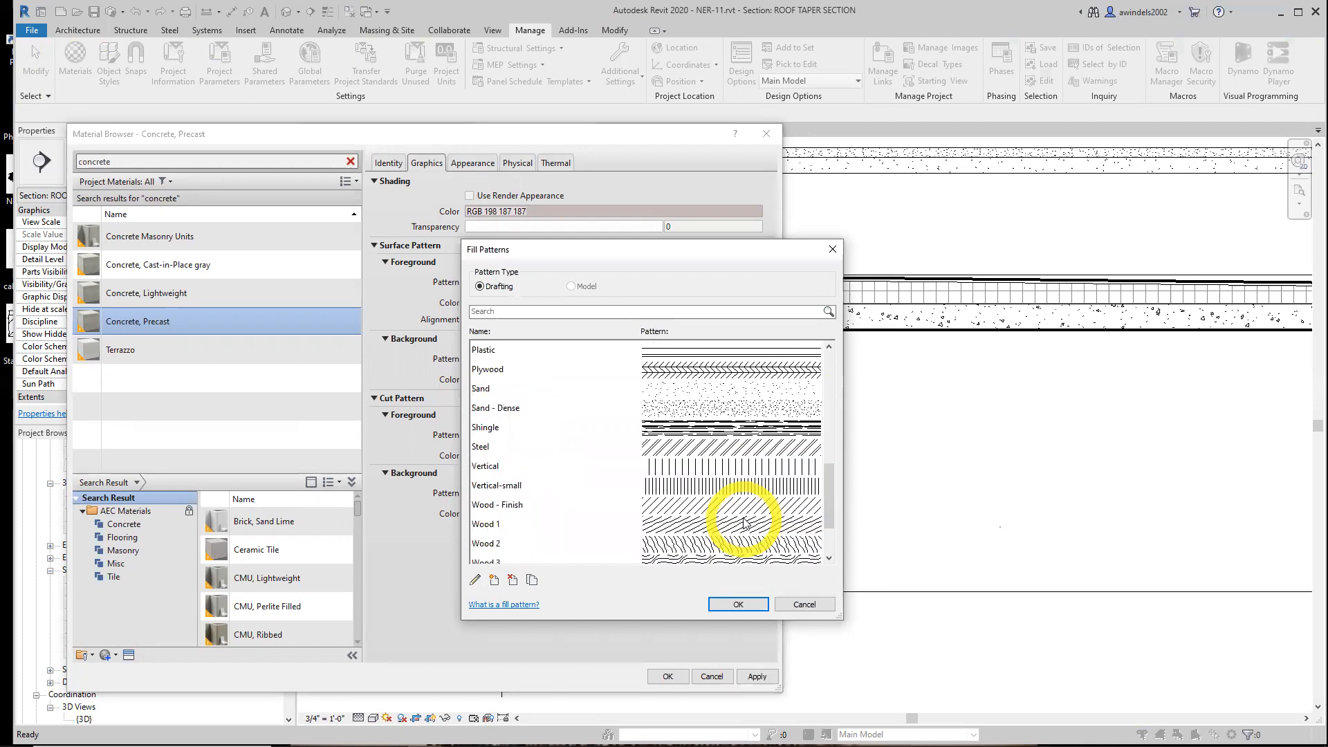
scroll(749, 520, up, 5)
drag(827, 421, 831, 453)
click(759, 486)
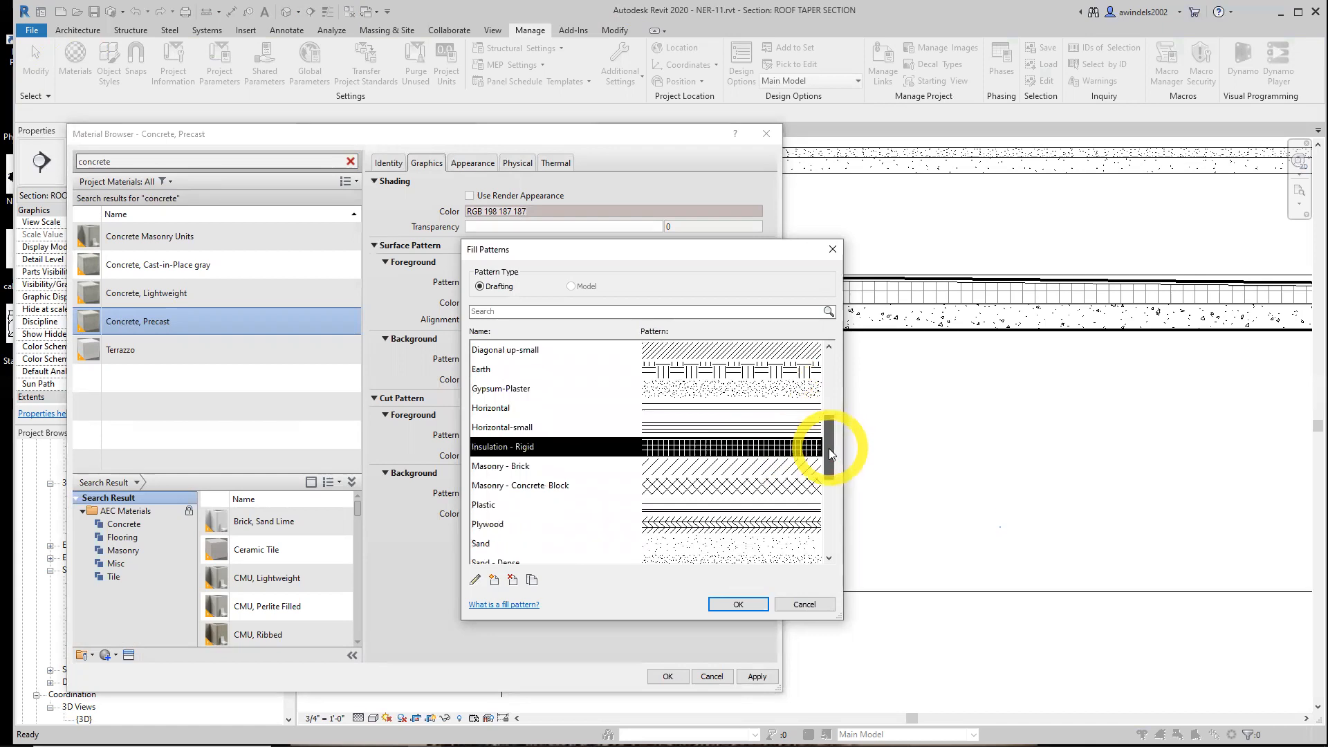
click(732, 527)
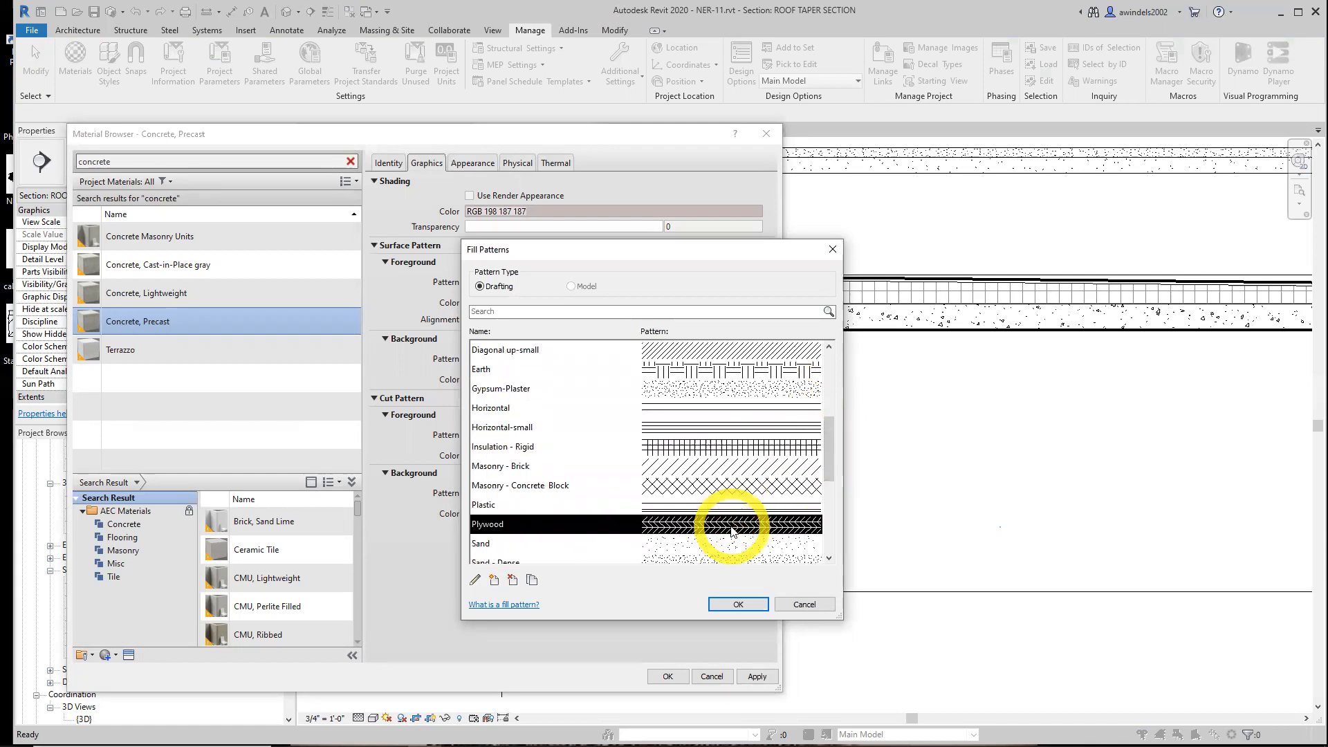
click(727, 467)
click(723, 484)
drag(832, 454, 838, 488)
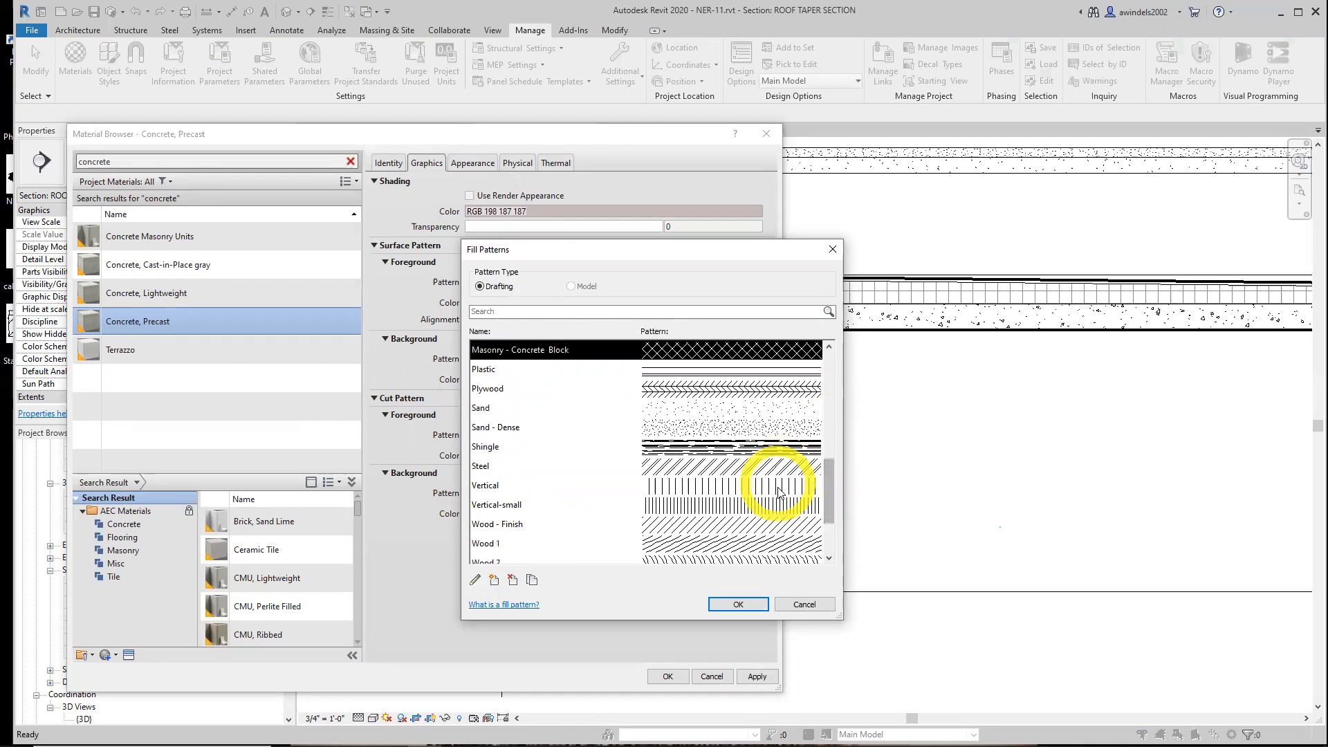
click(773, 467)
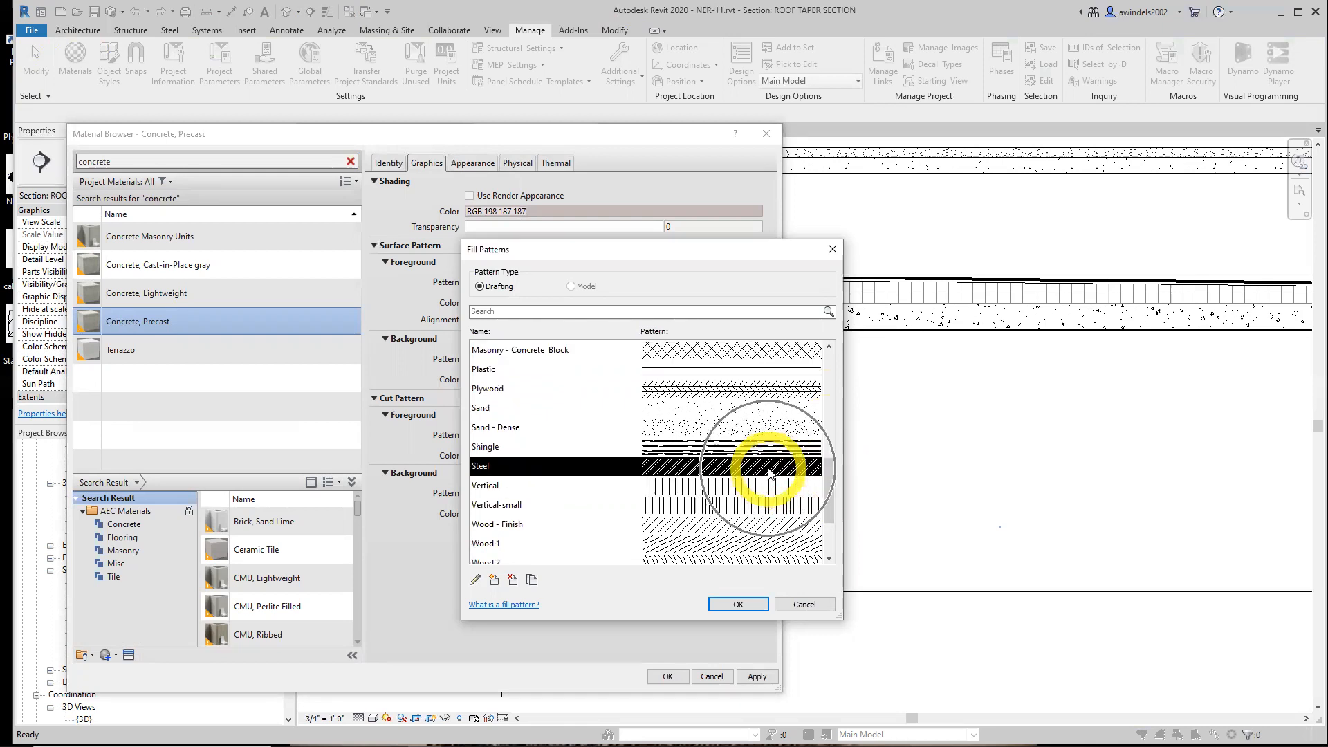
drag(833, 479, 830, 593)
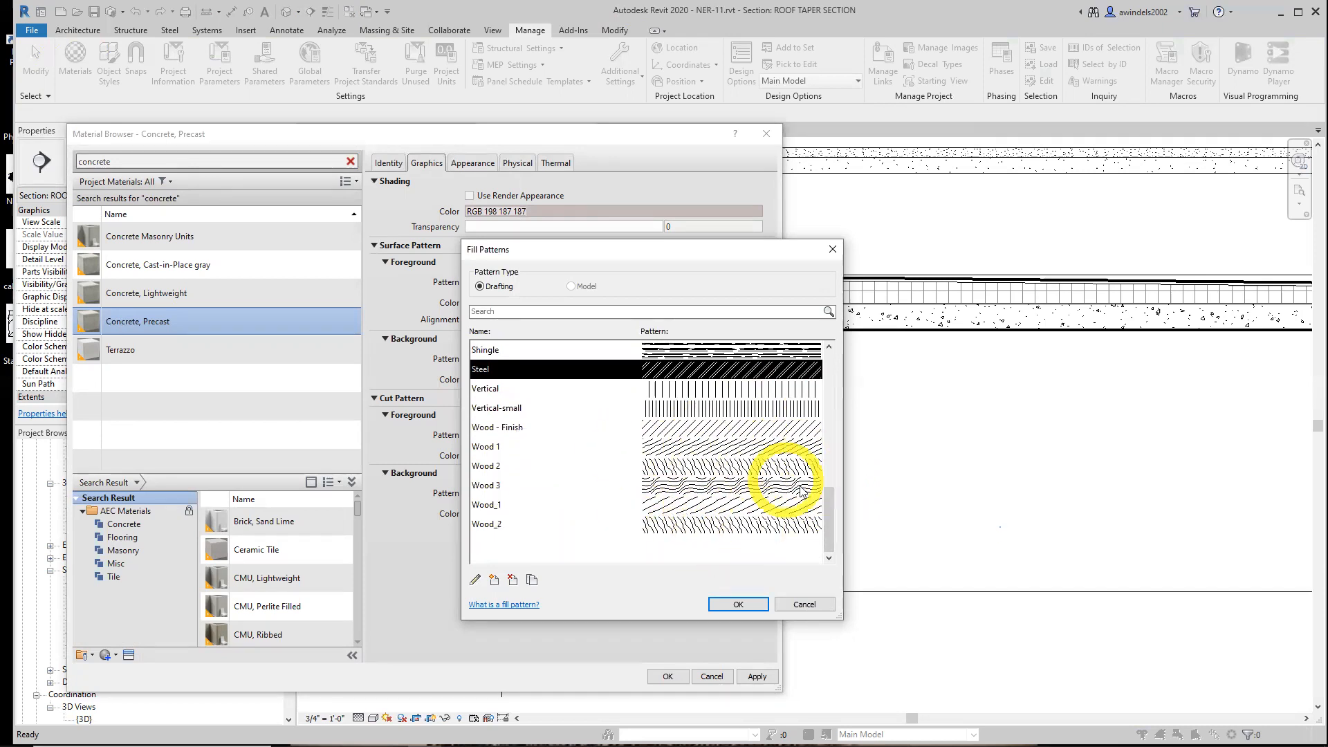
drag(830, 520, 829, 386)
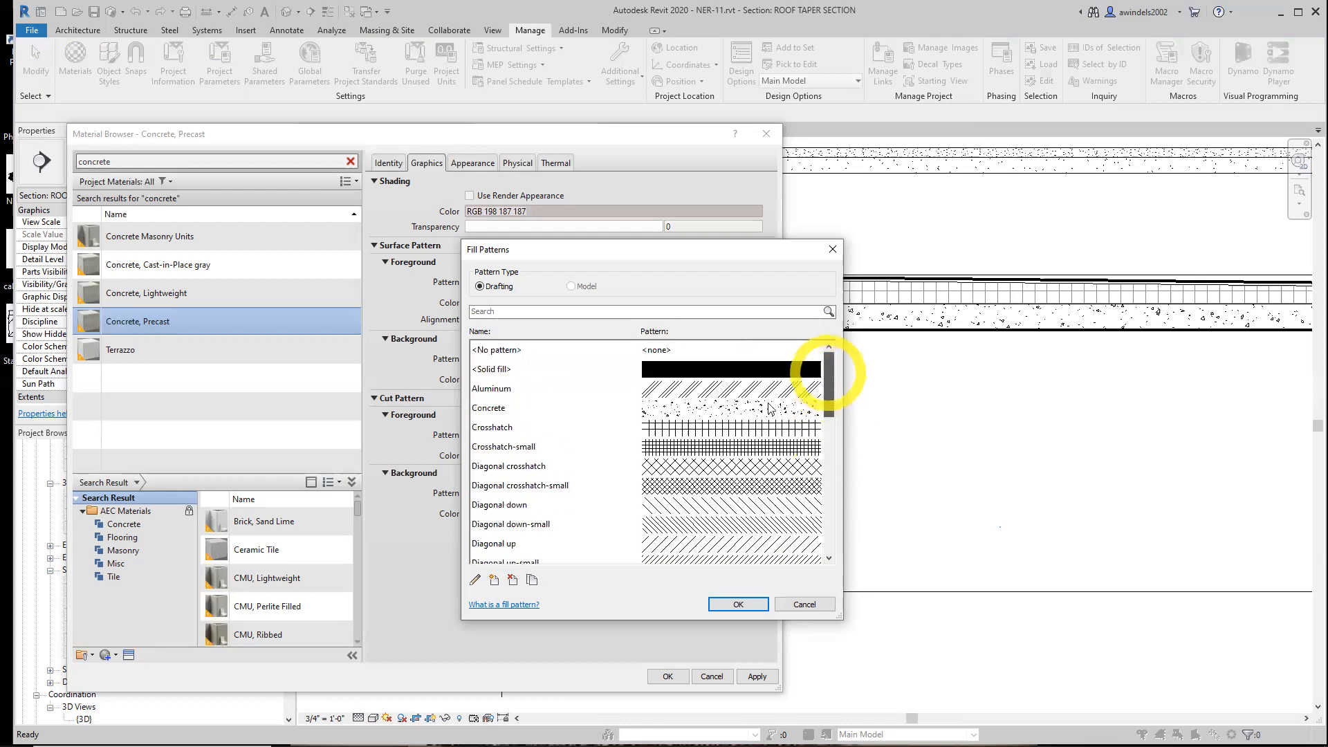
- Set the background cut pattern of Concrete, Precast to the Concrete drafting pattern, and save the material changes
click(743, 410)
double_click(744, 413)
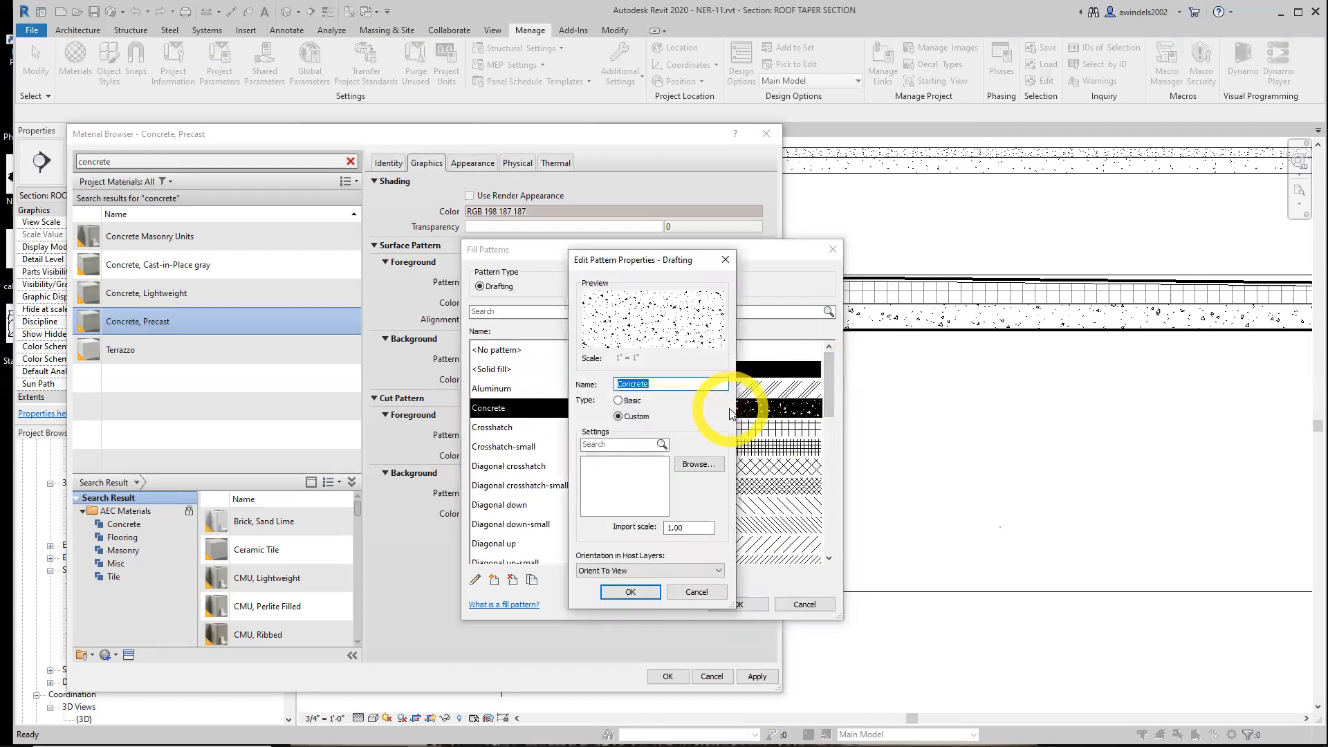
key(Escape)
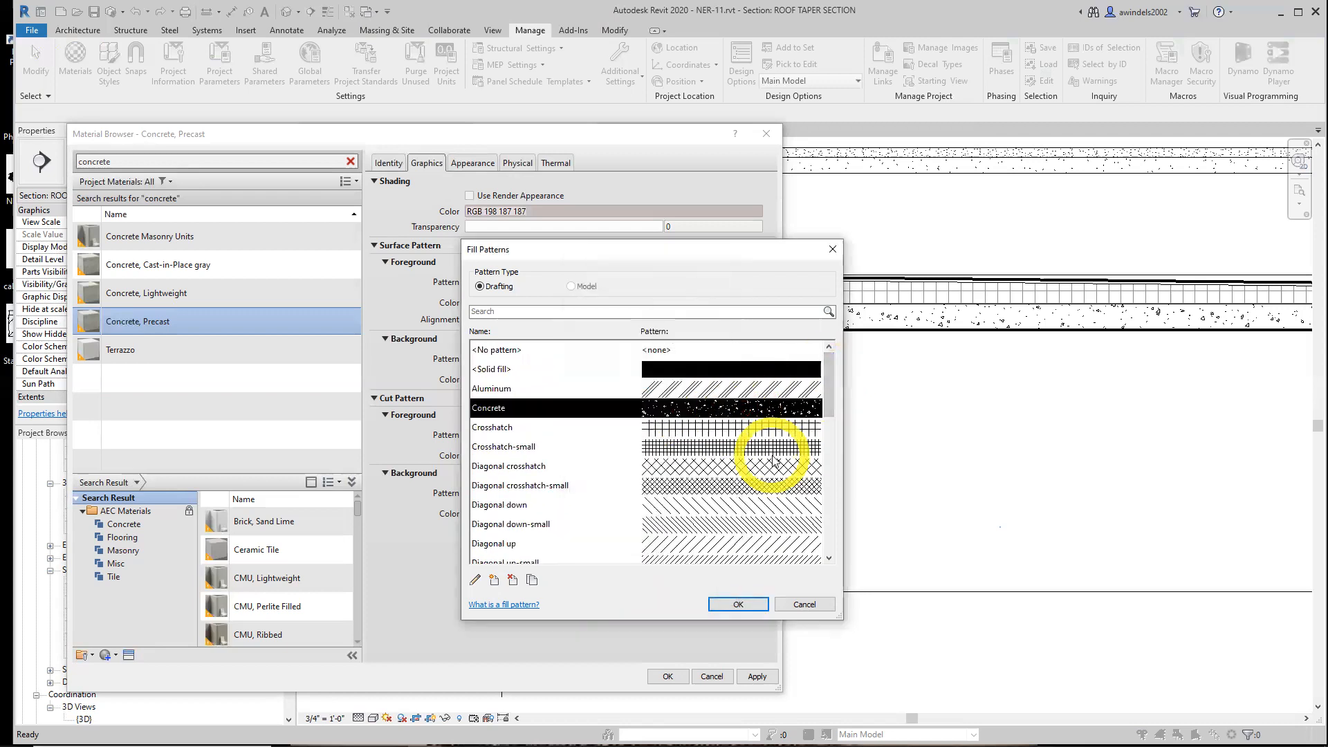
click(739, 605)
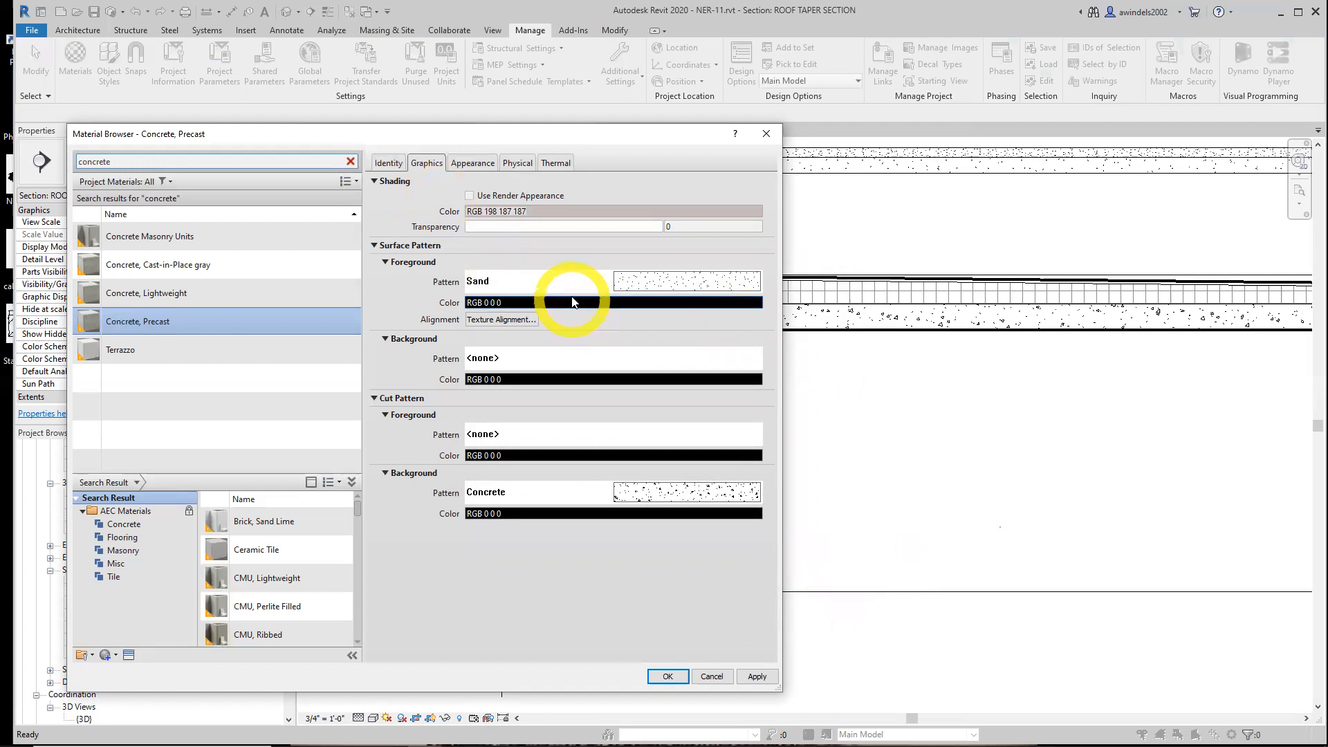
click(585, 283)
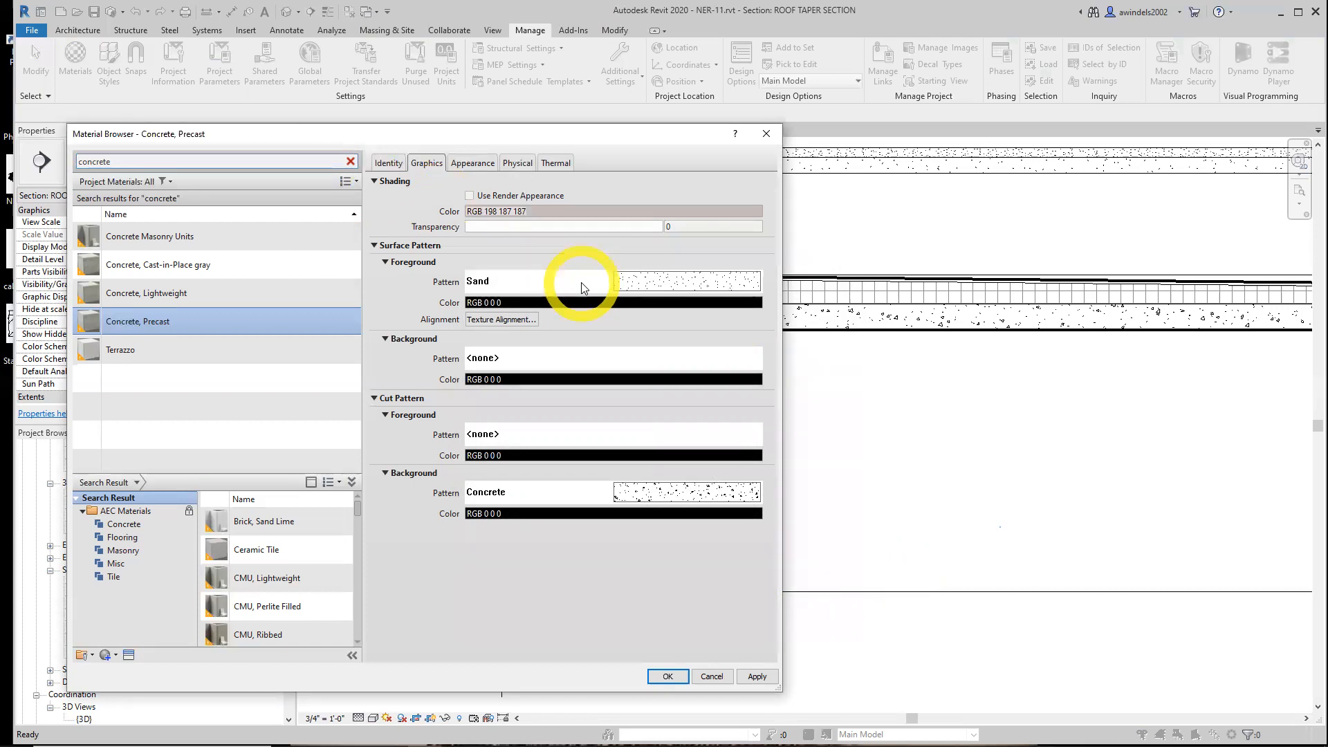
click(668, 676)
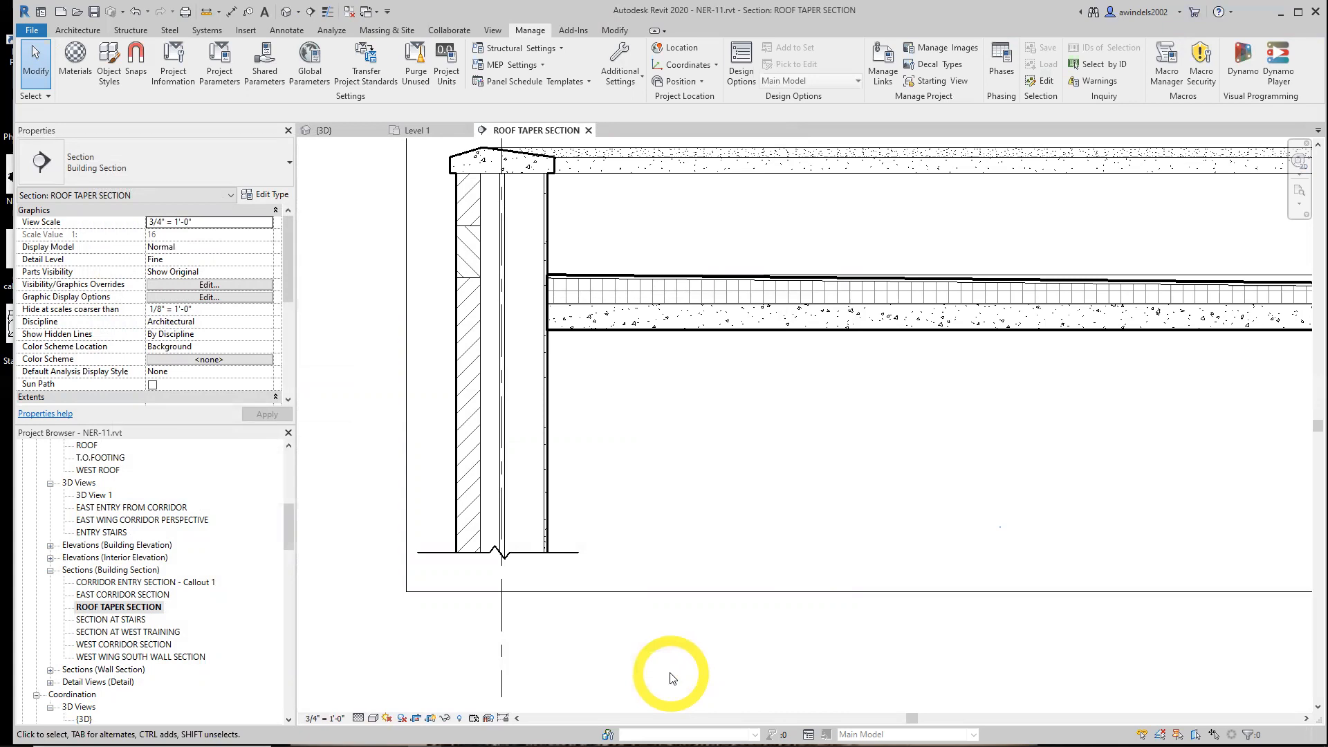
key(v)
key(v)
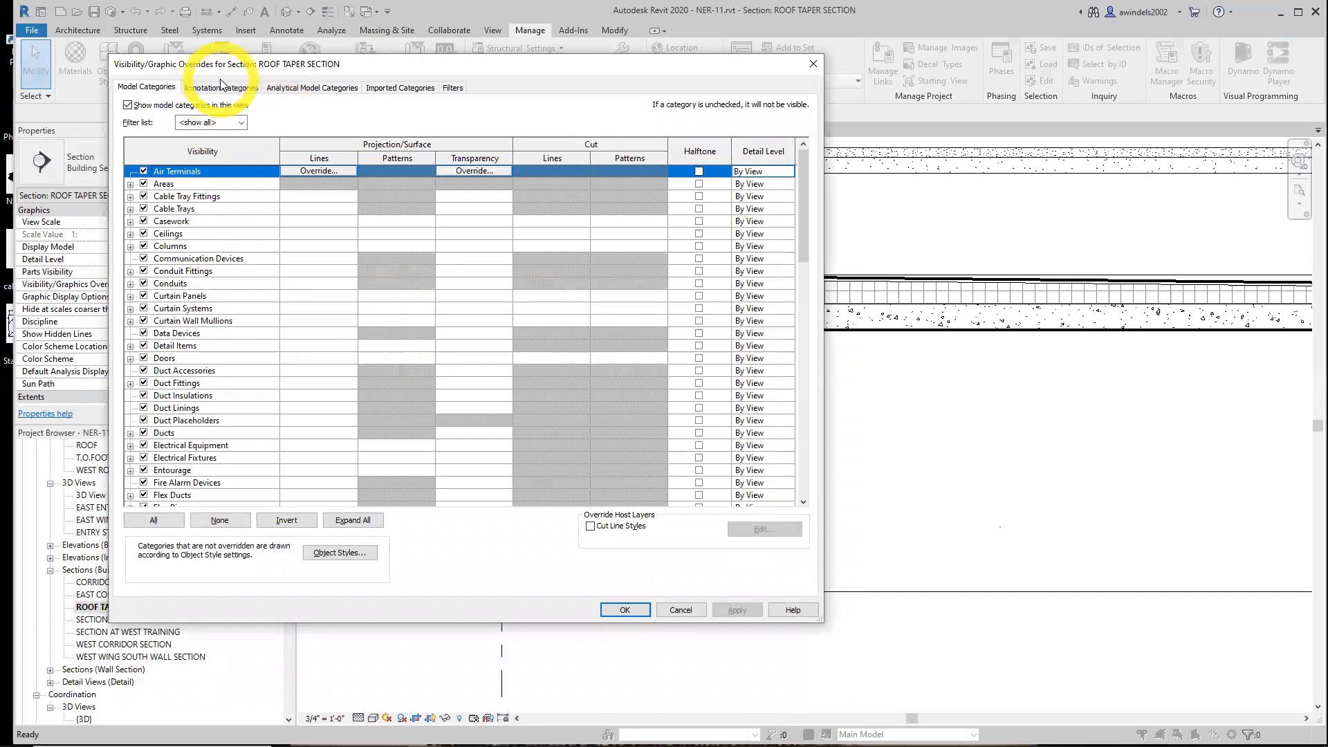
click(263, 68)
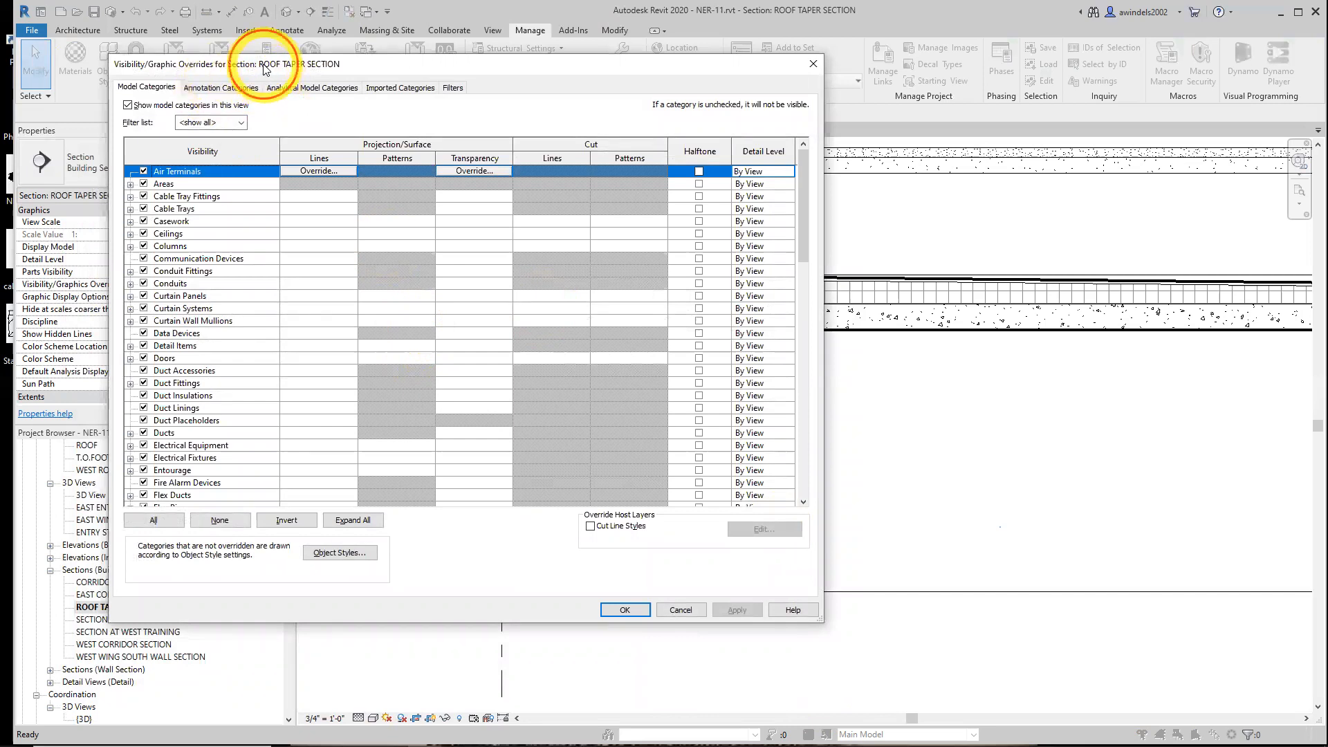
drag(263, 68, 431, 286)
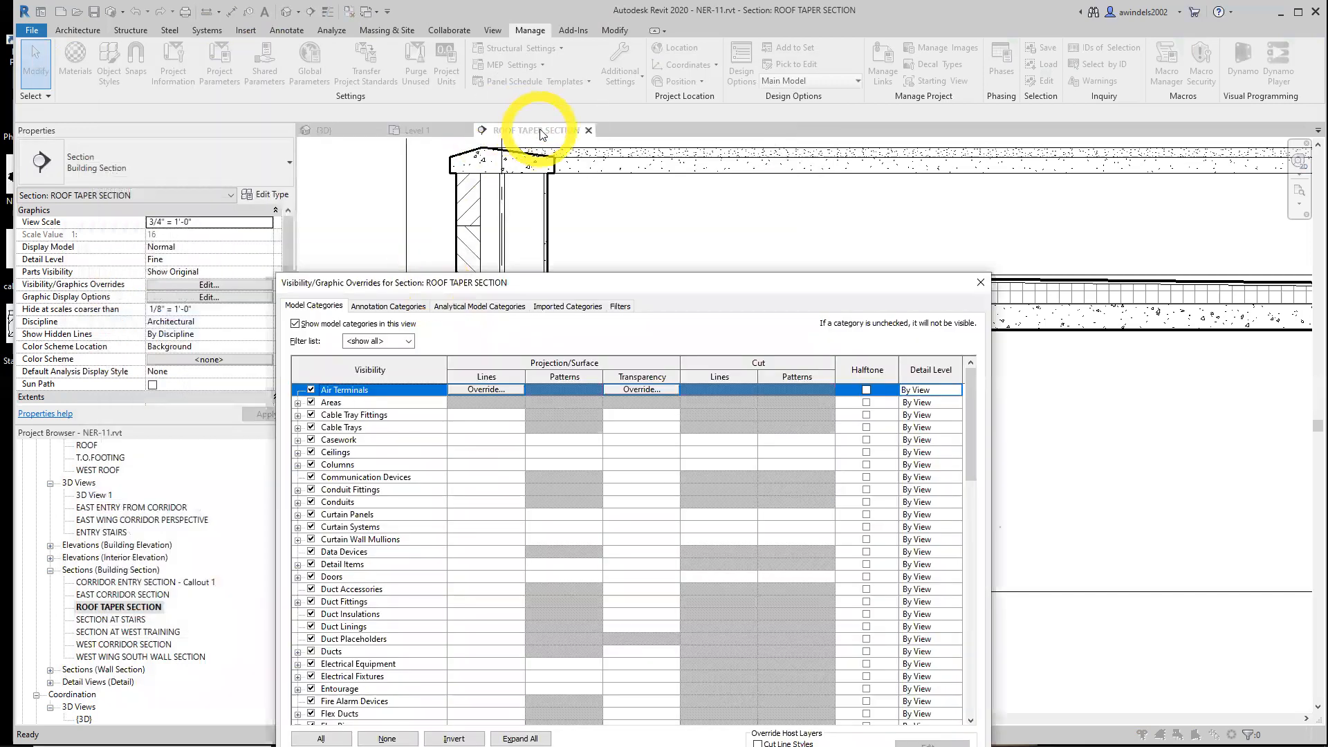
click(615, 282)
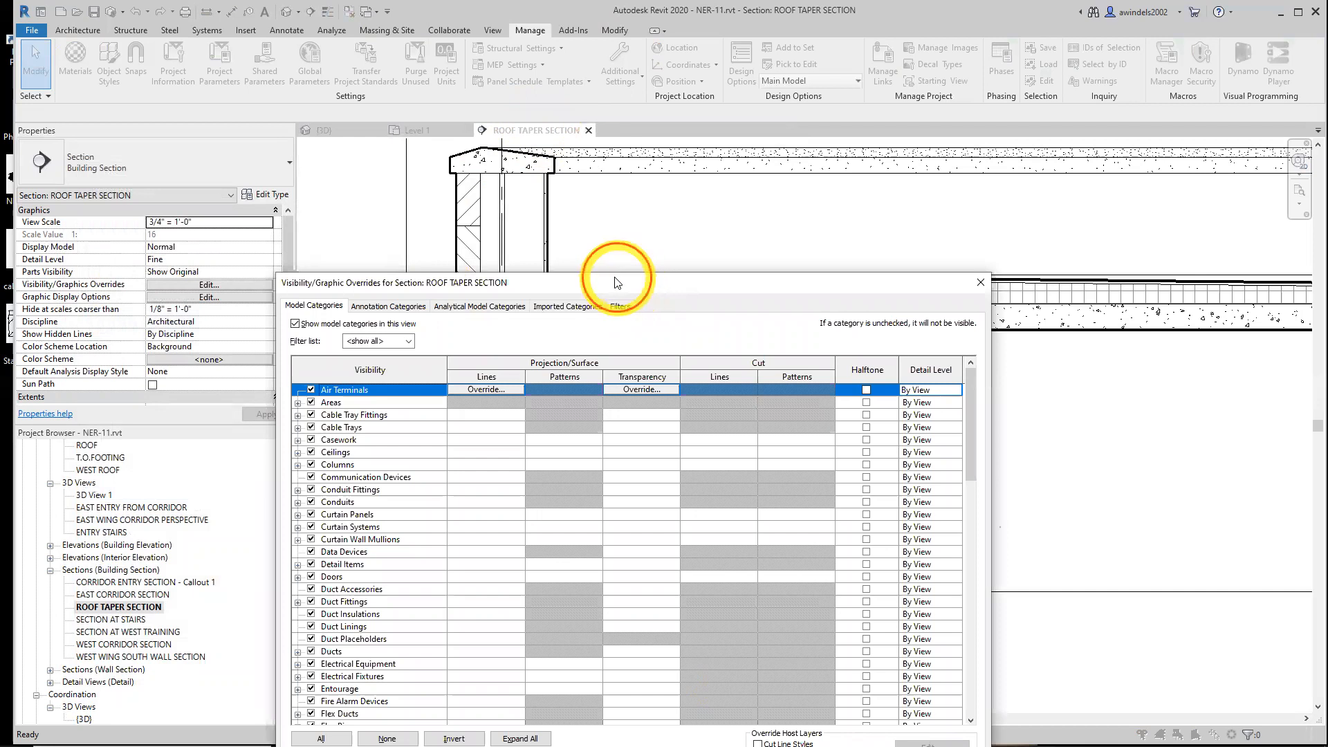
drag(615, 279, 426, 109)
click(786, 111)
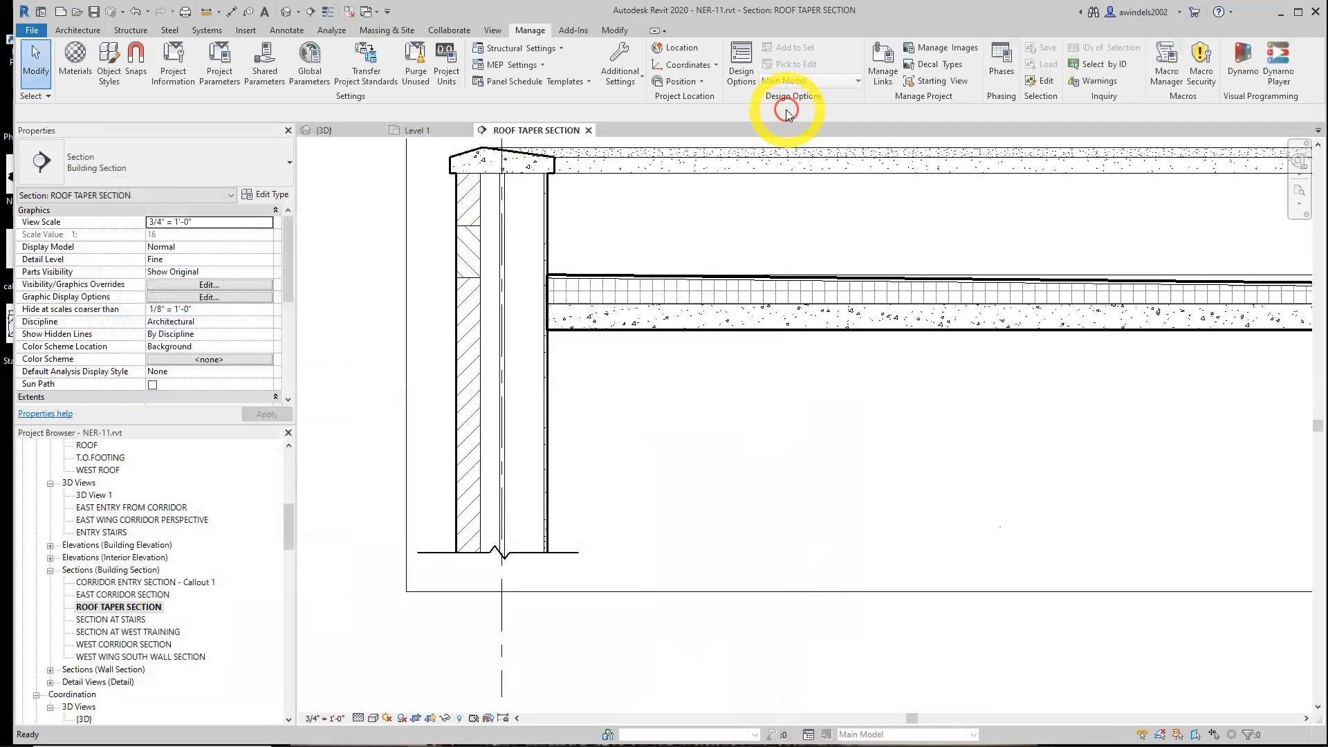
- In the visibility/graphic overrides of ROOF TAPER SECTION, turn off background visibility for the cut patterns of the Walls category
mouse_move(289, 269)
mouse_down()
mouse_move(285, 331)
mouse_move(295, 254)
mouse_up()
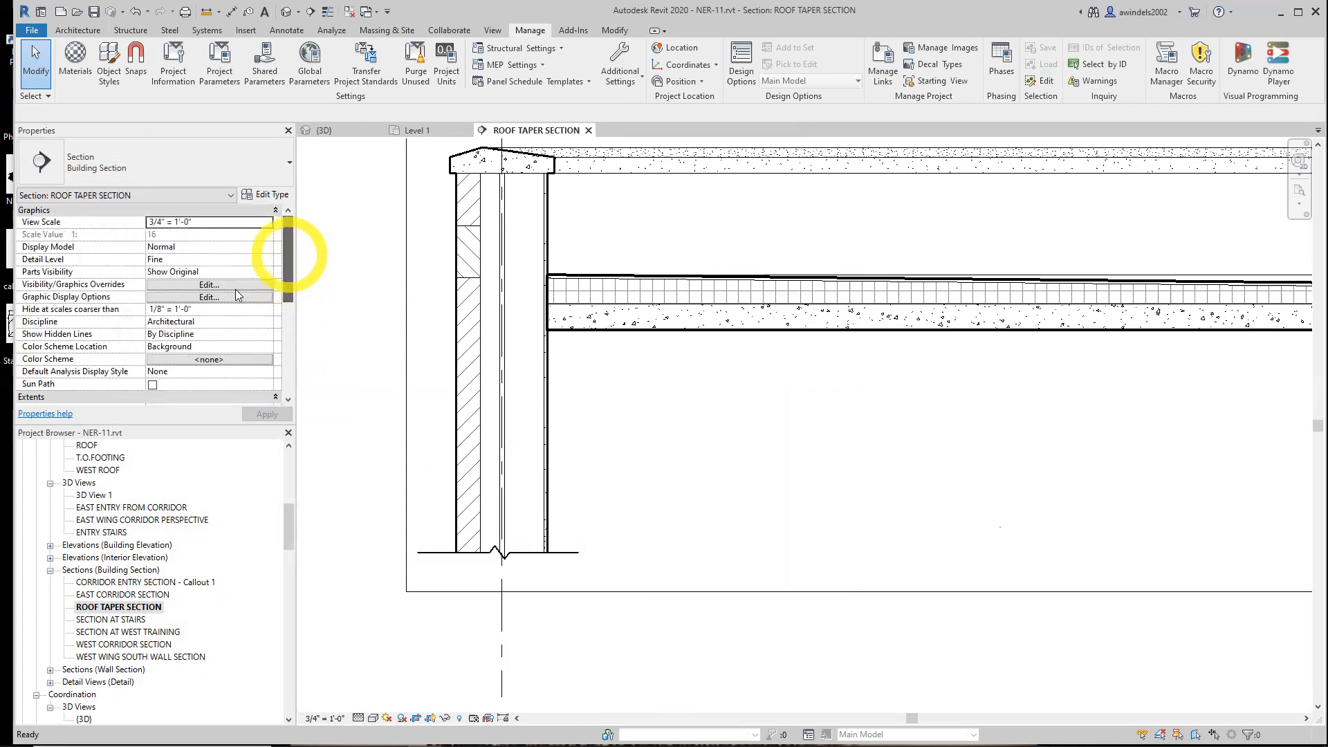
click(214, 288)
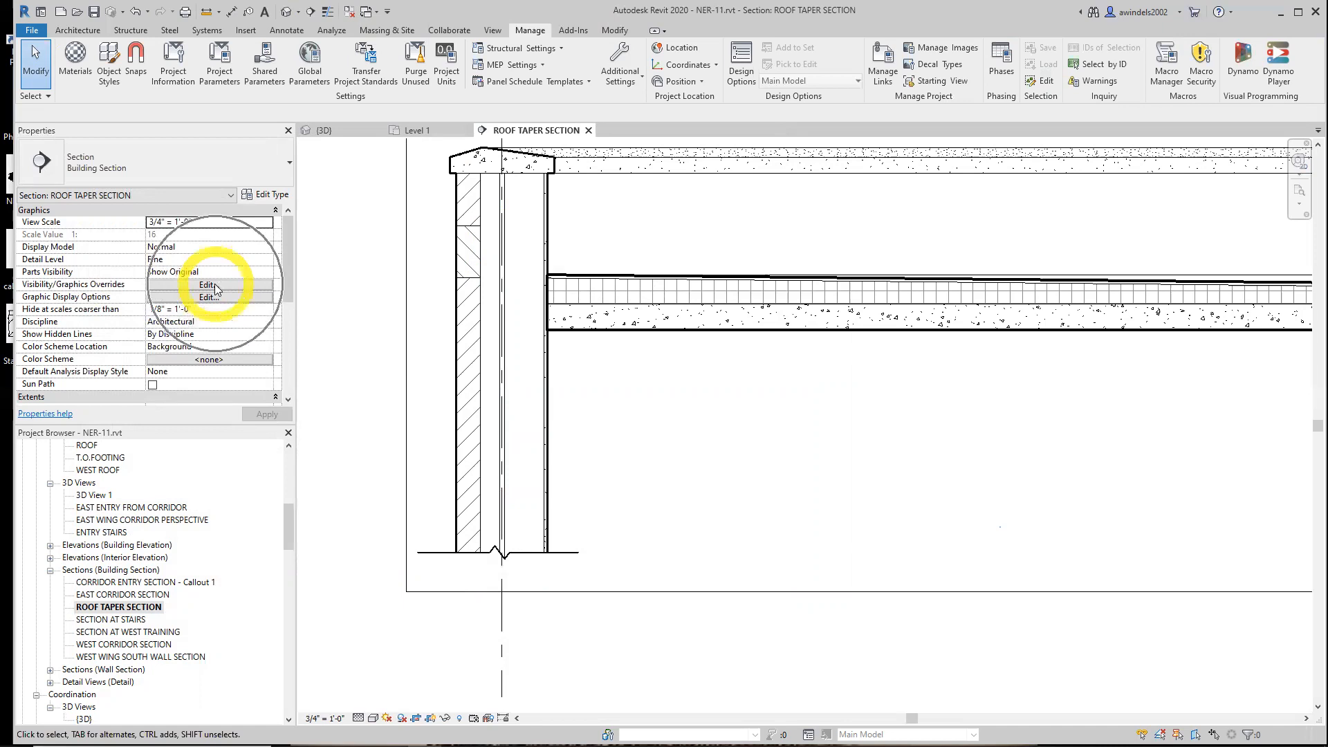
click(213, 289)
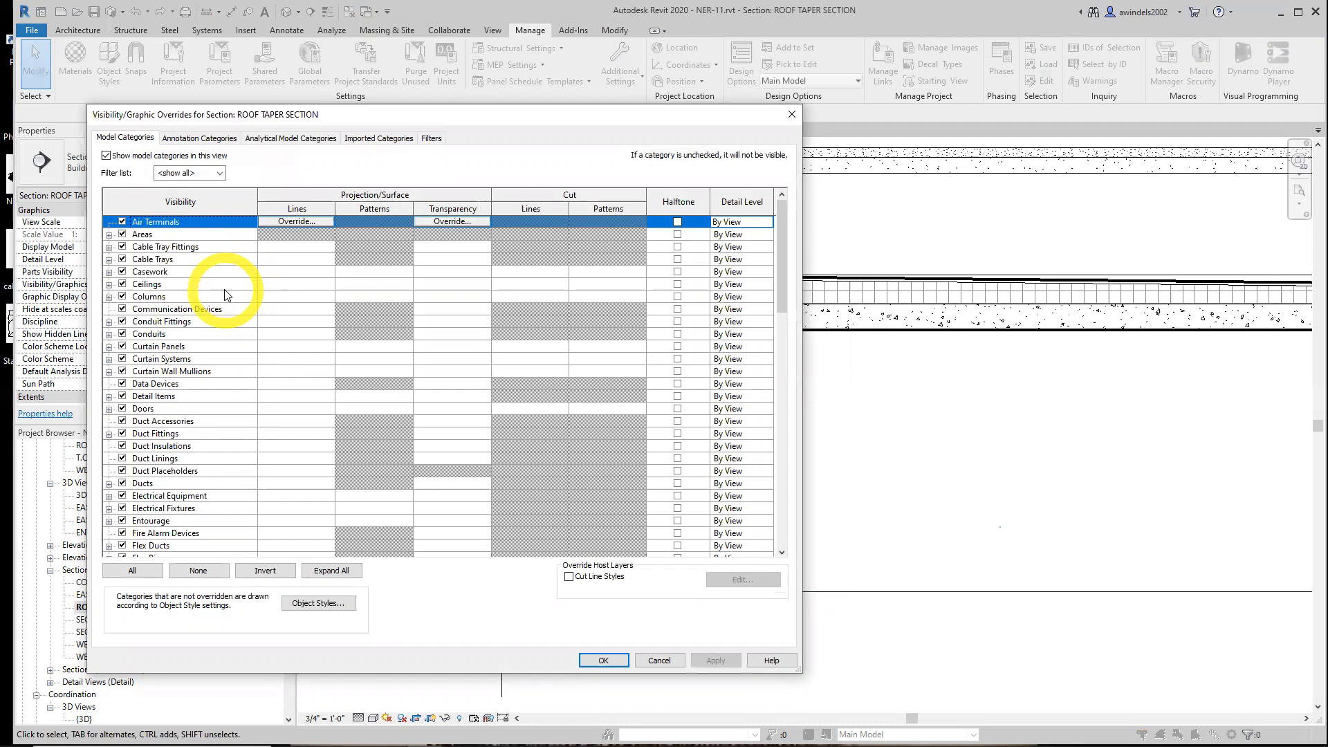
scroll(282, 305, down, 8)
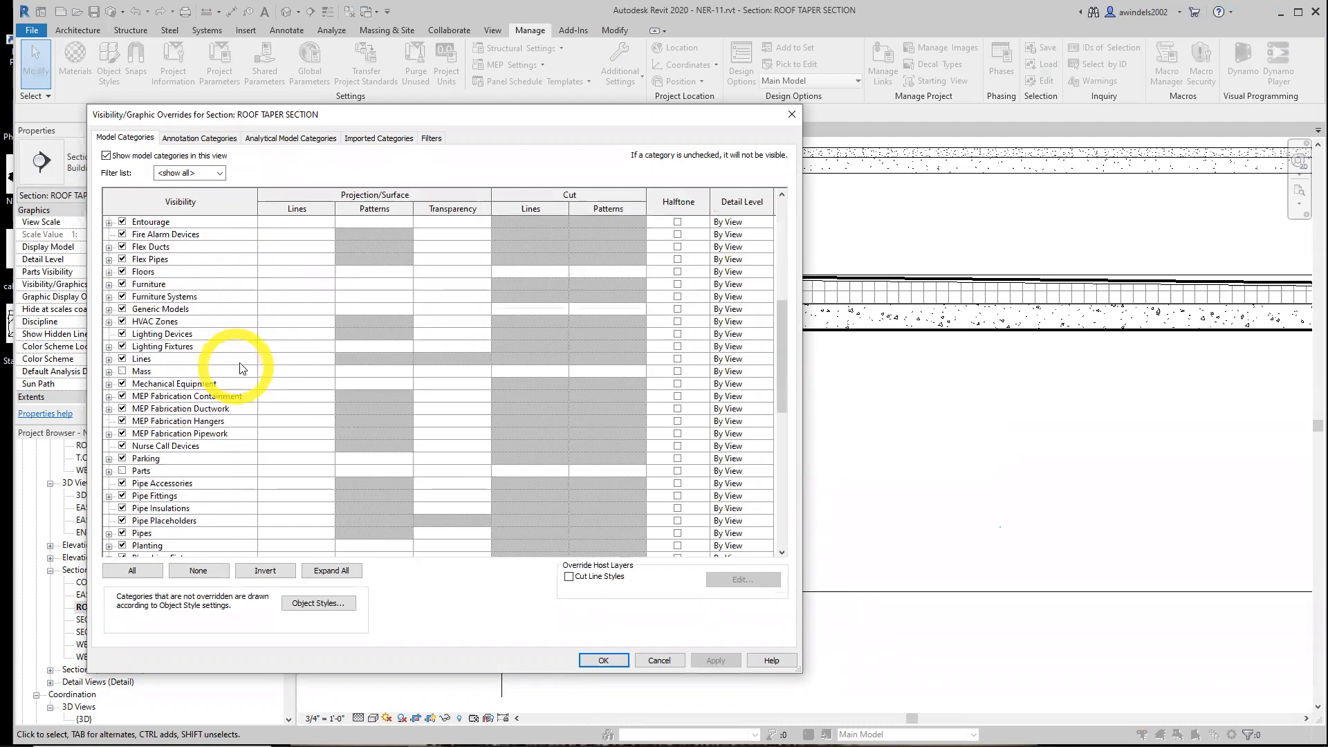
scroll(242, 369, down, 10)
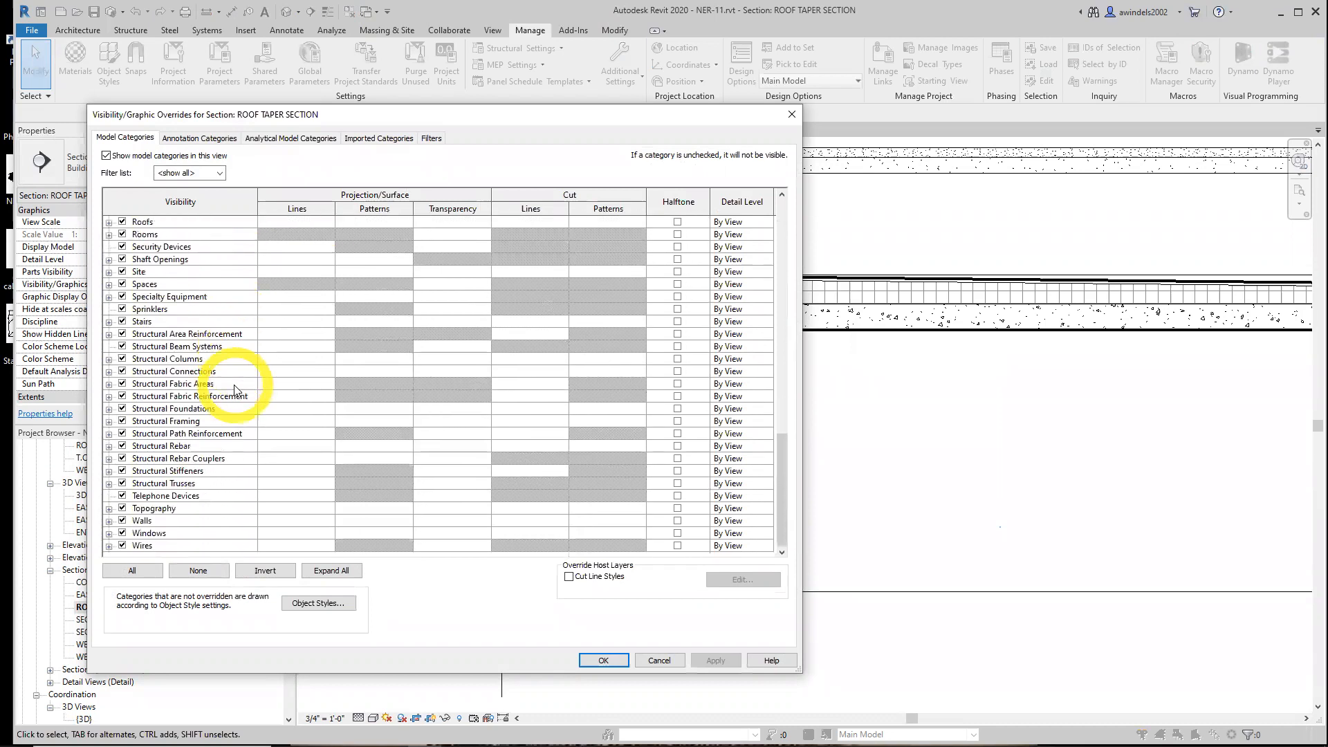
click(108, 521)
scroll(145, 505, down, 1)
click(149, 484)
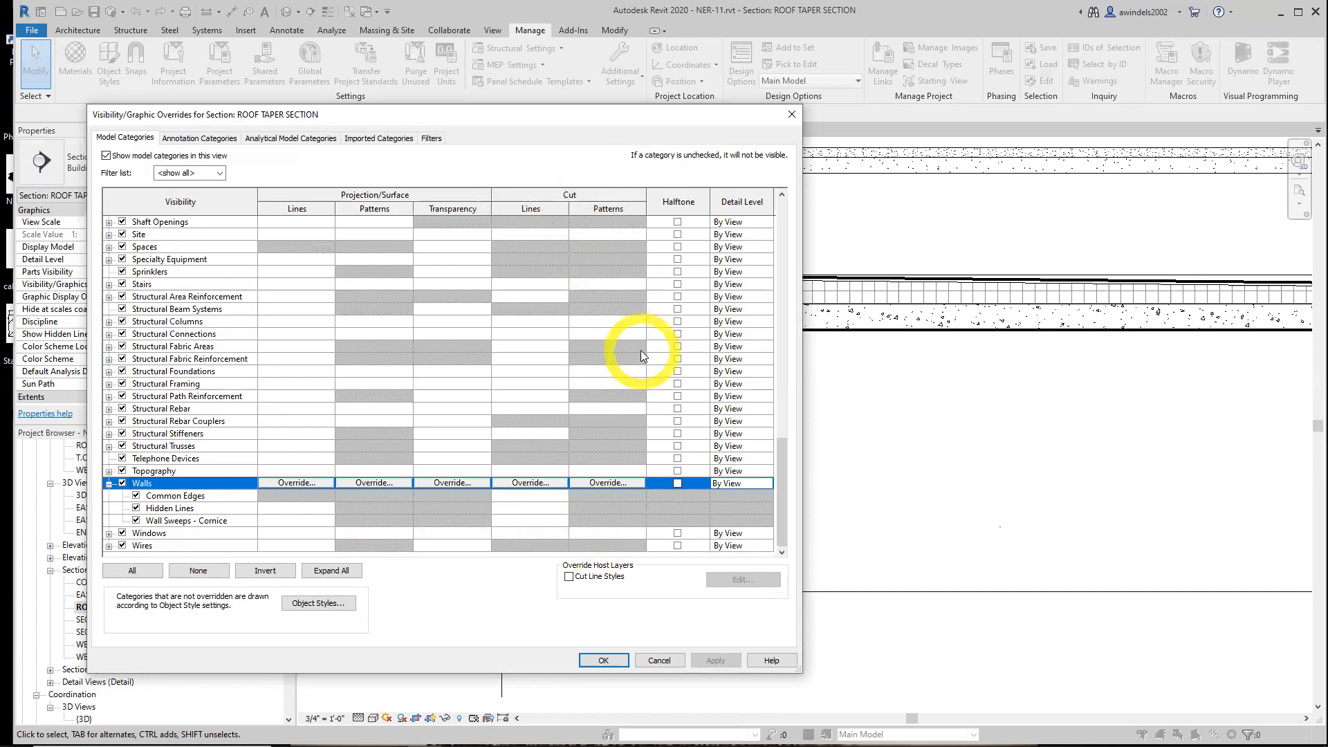
click(622, 483)
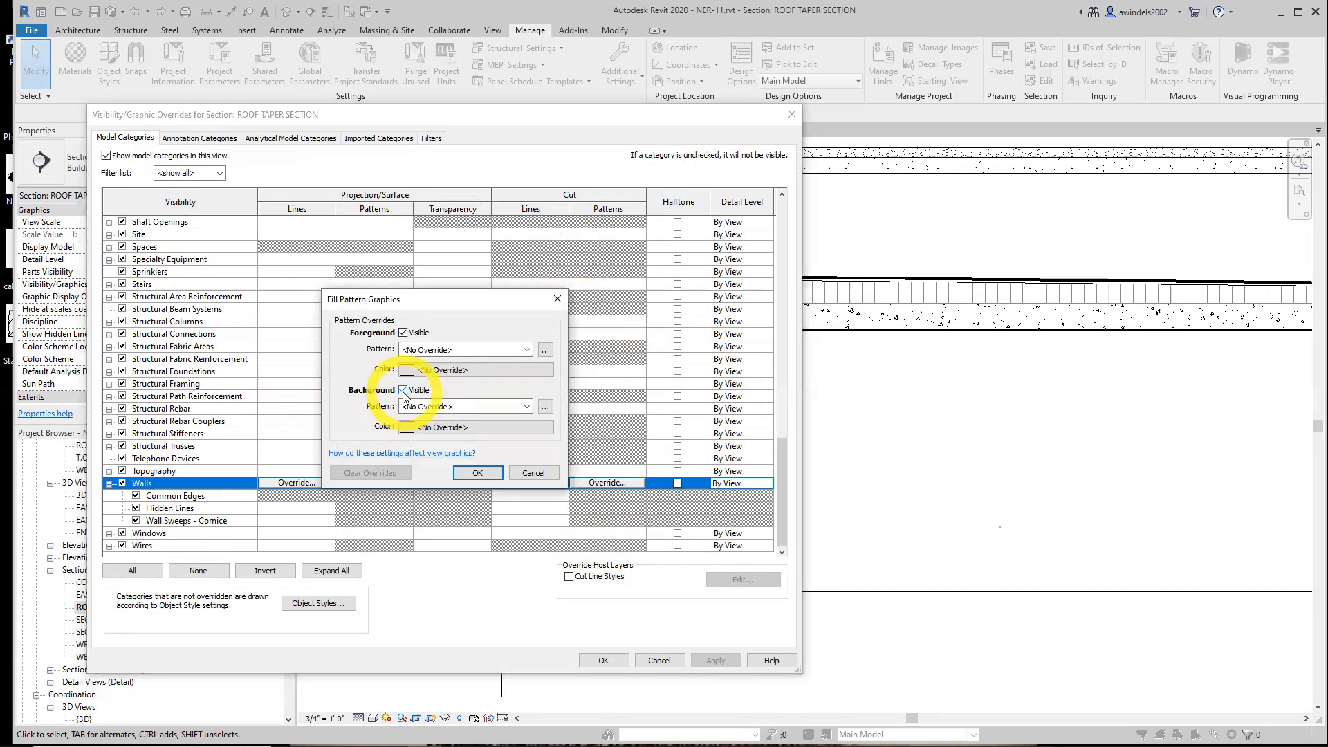
click(404, 392)
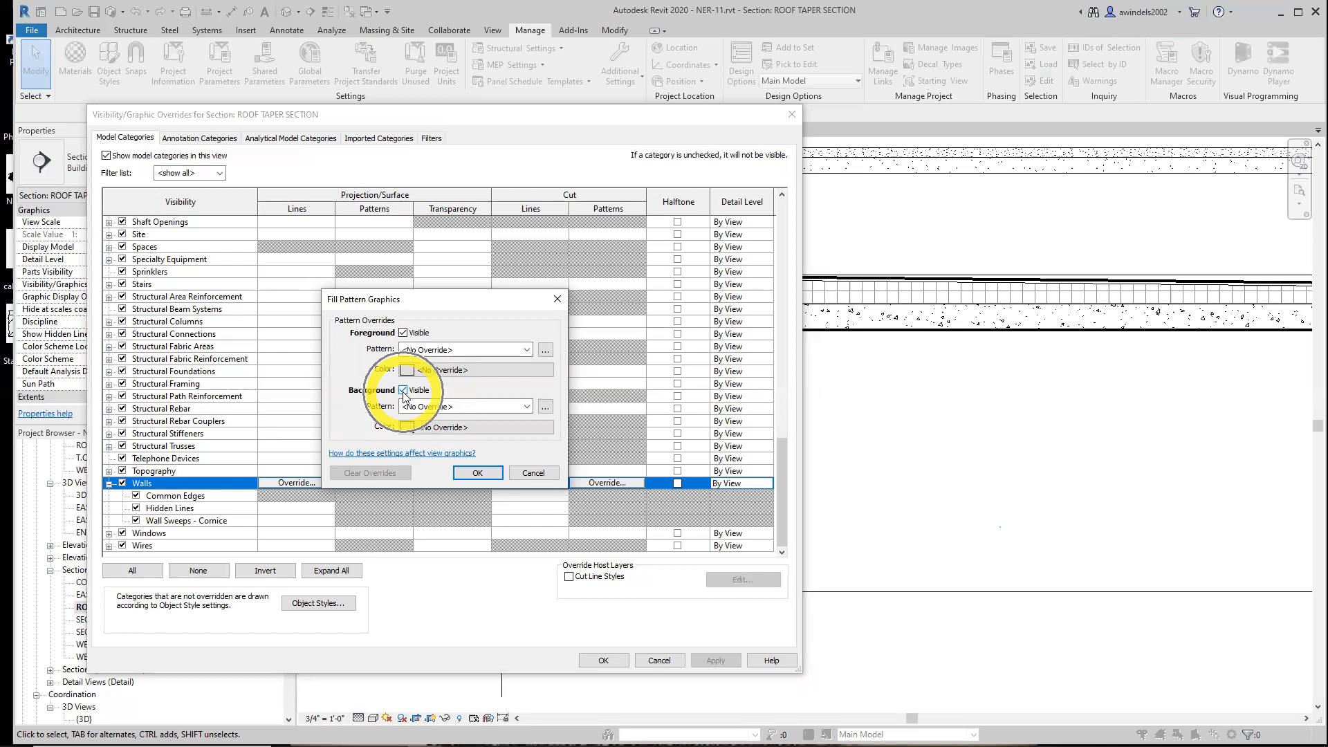
click(404, 391)
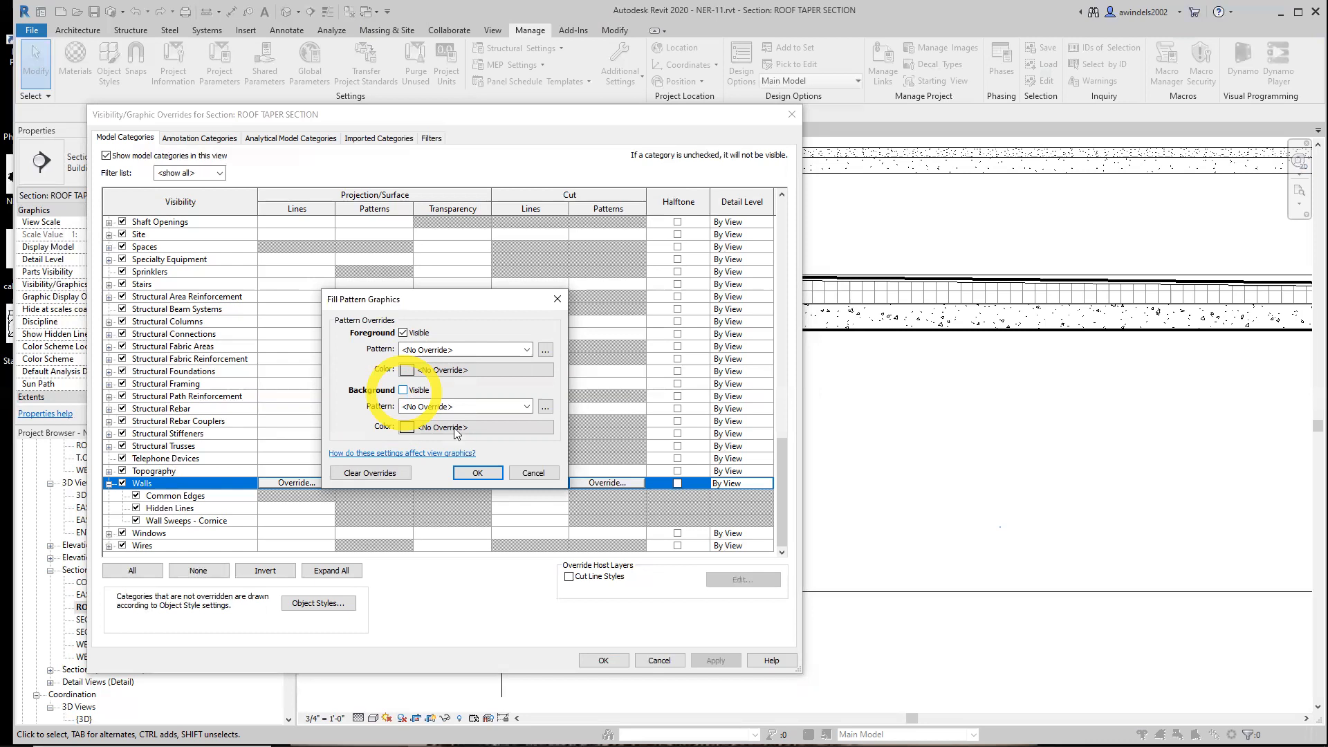
click(477, 473)
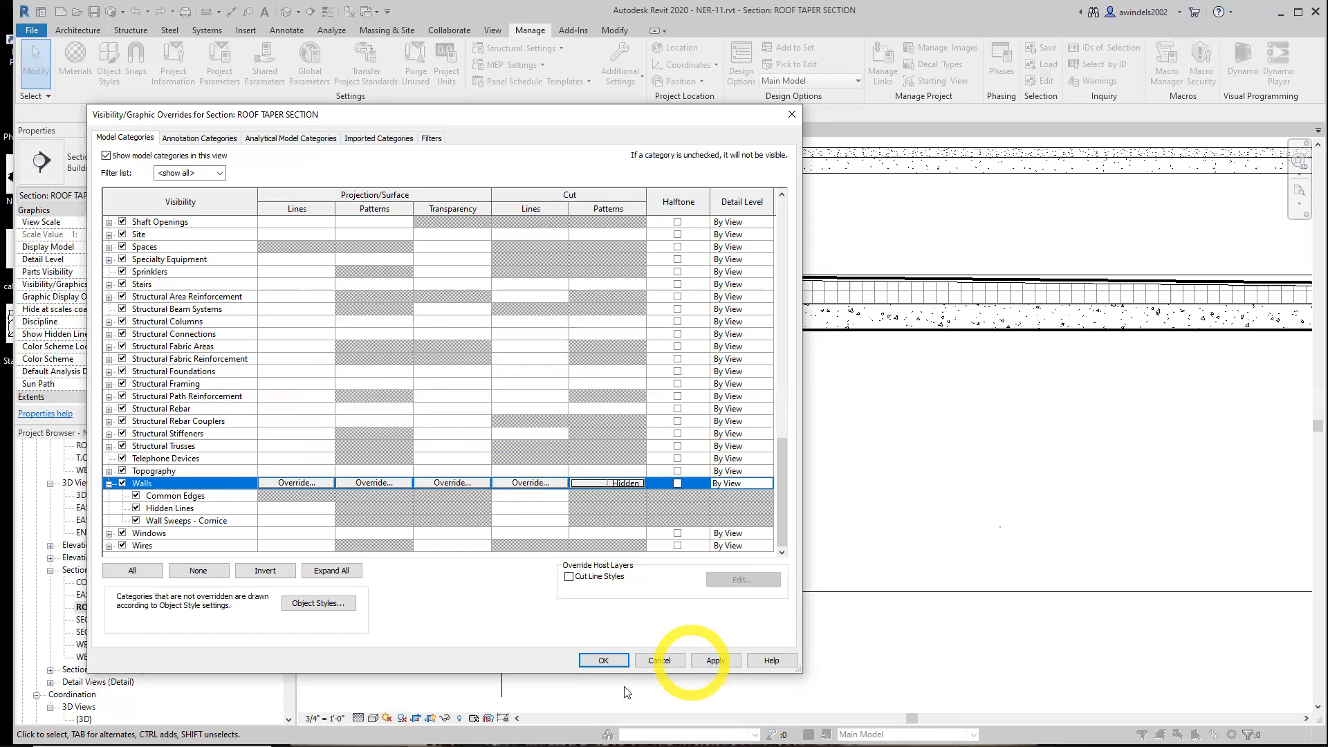
- Confirm the Walls visibility/graphic overrides for the ROOF TAPER SECTION view
click(614, 661)
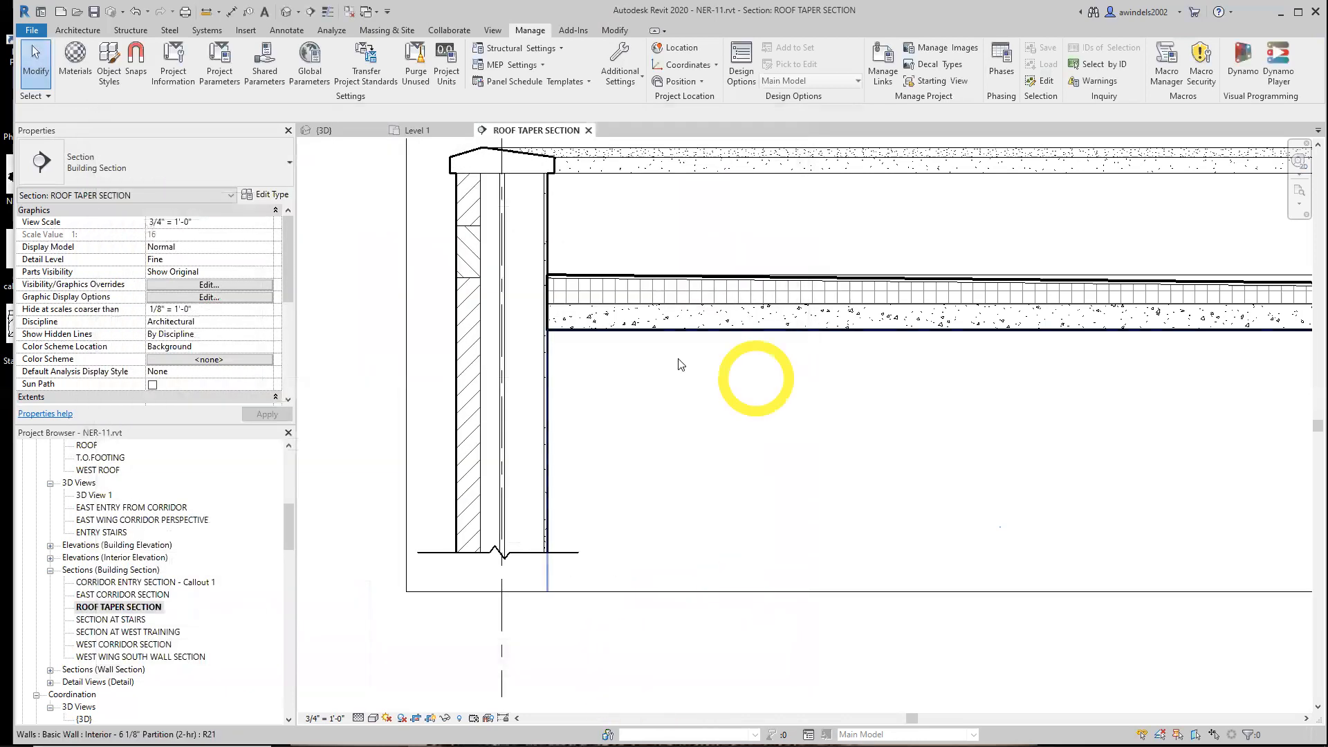
middle_drag(682, 466, 649, 543)
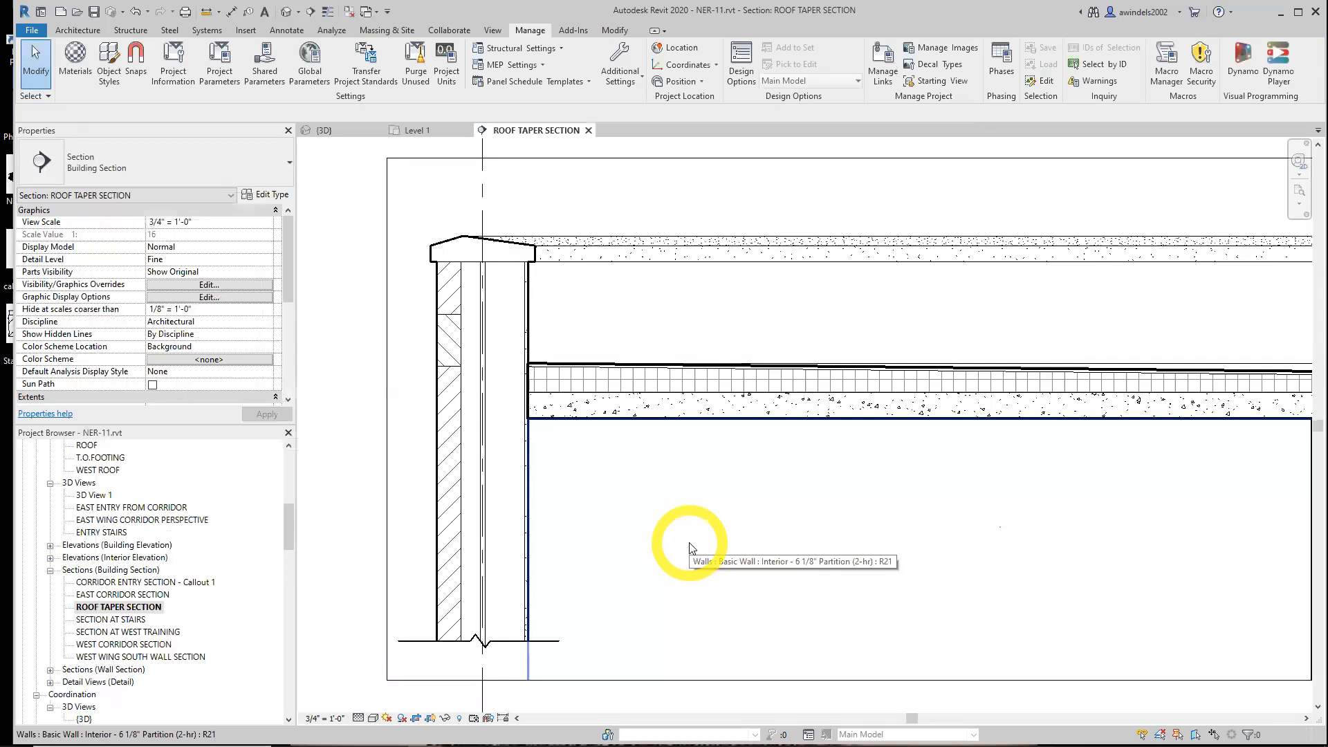
key(ctrl)
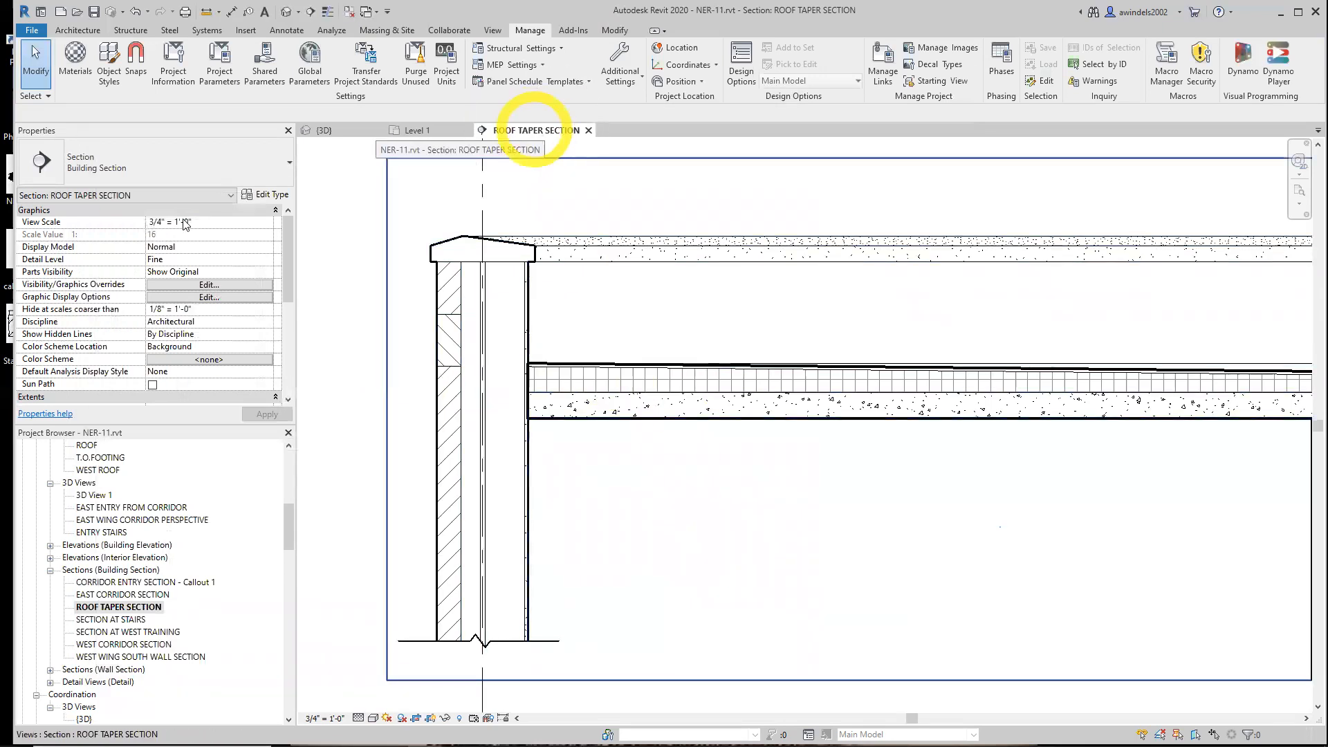
key(ctrl)
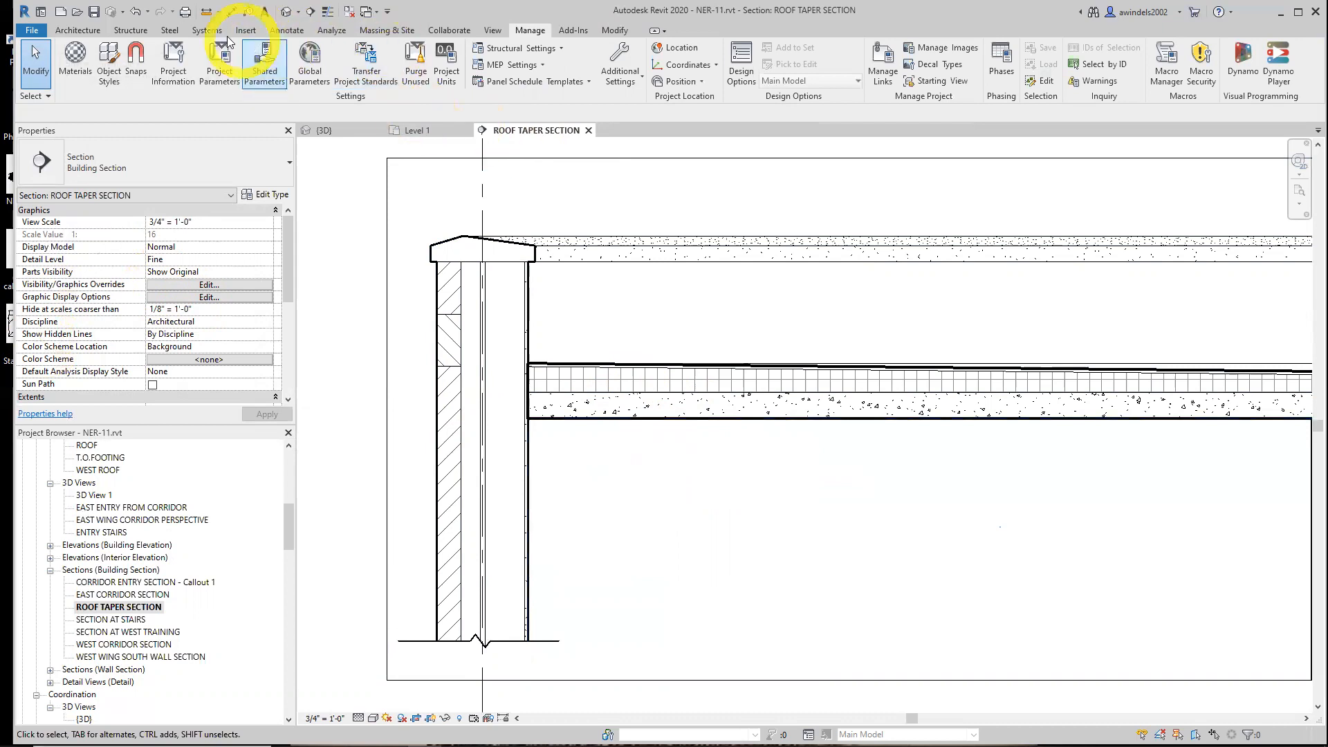
- Place a Brick repeating detail about 8" long down the inner face of the brick veneer, from the coping's underside to the soldier course
click(303, 31)
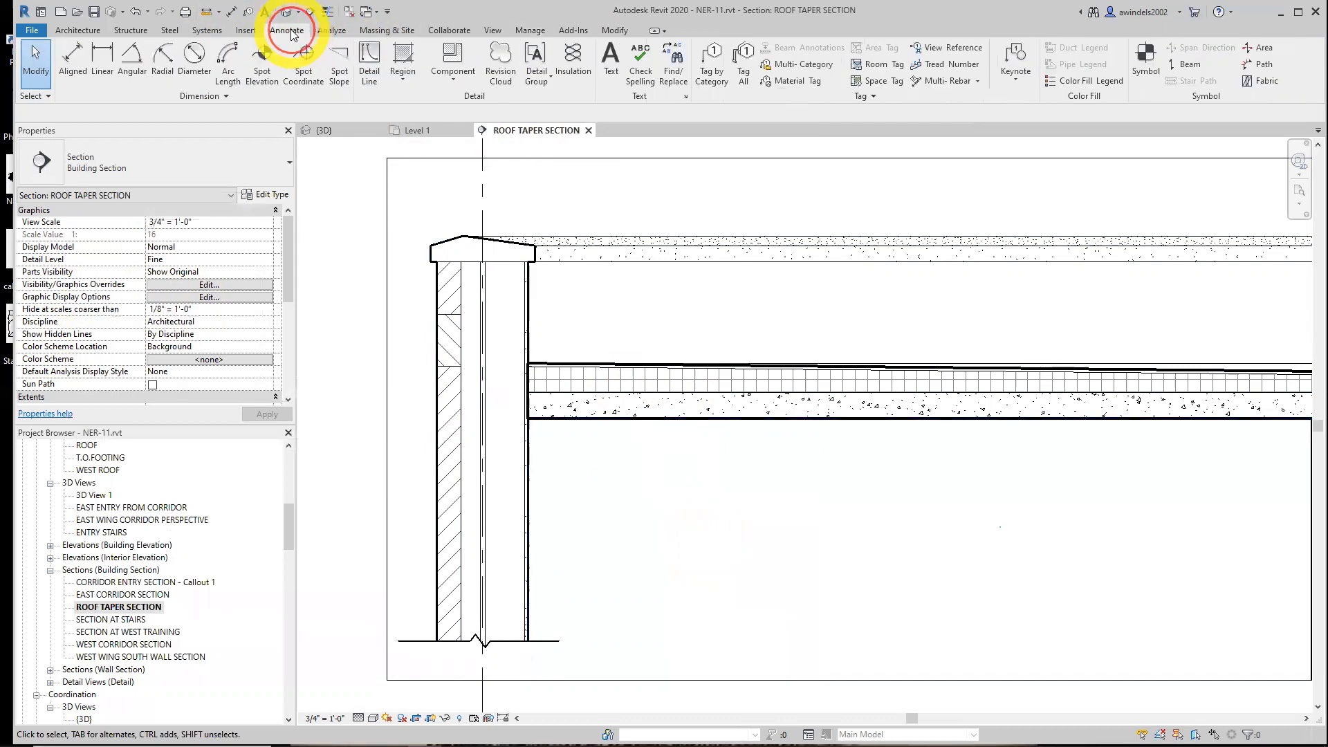
click(443, 80)
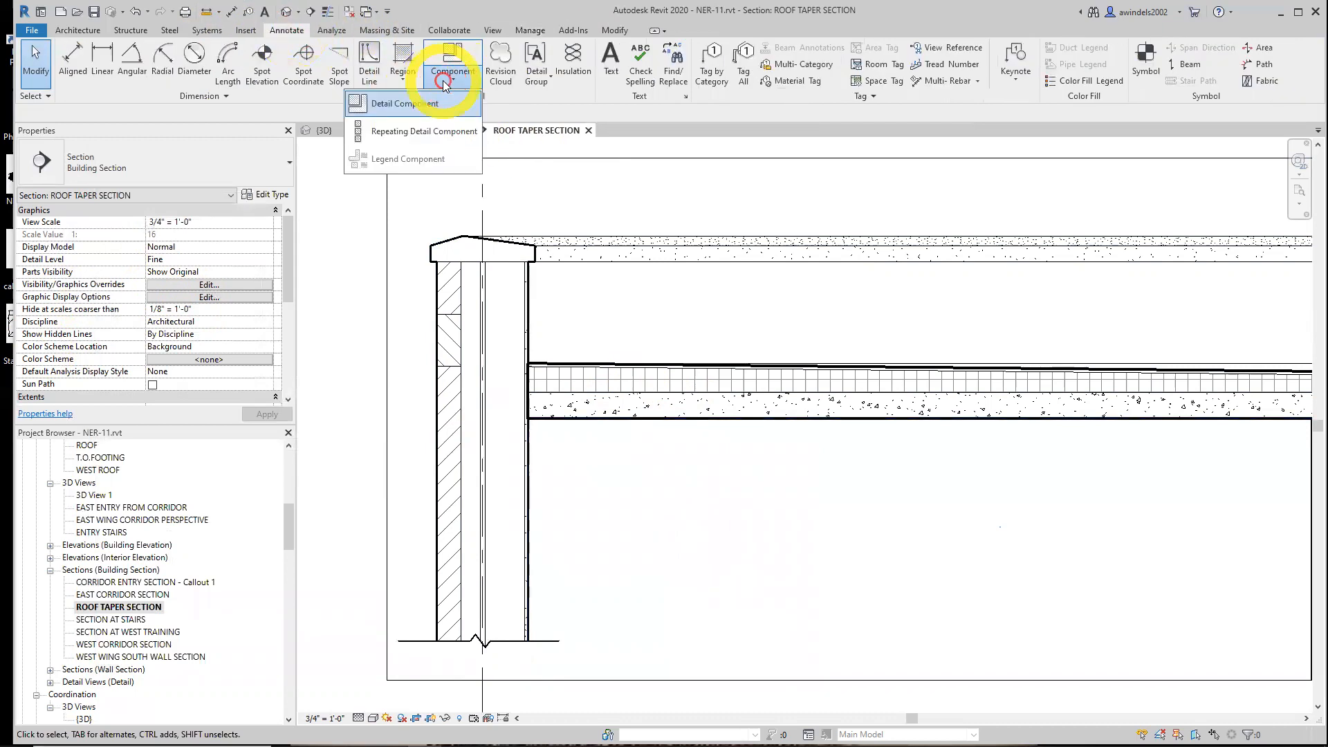
click(455, 130)
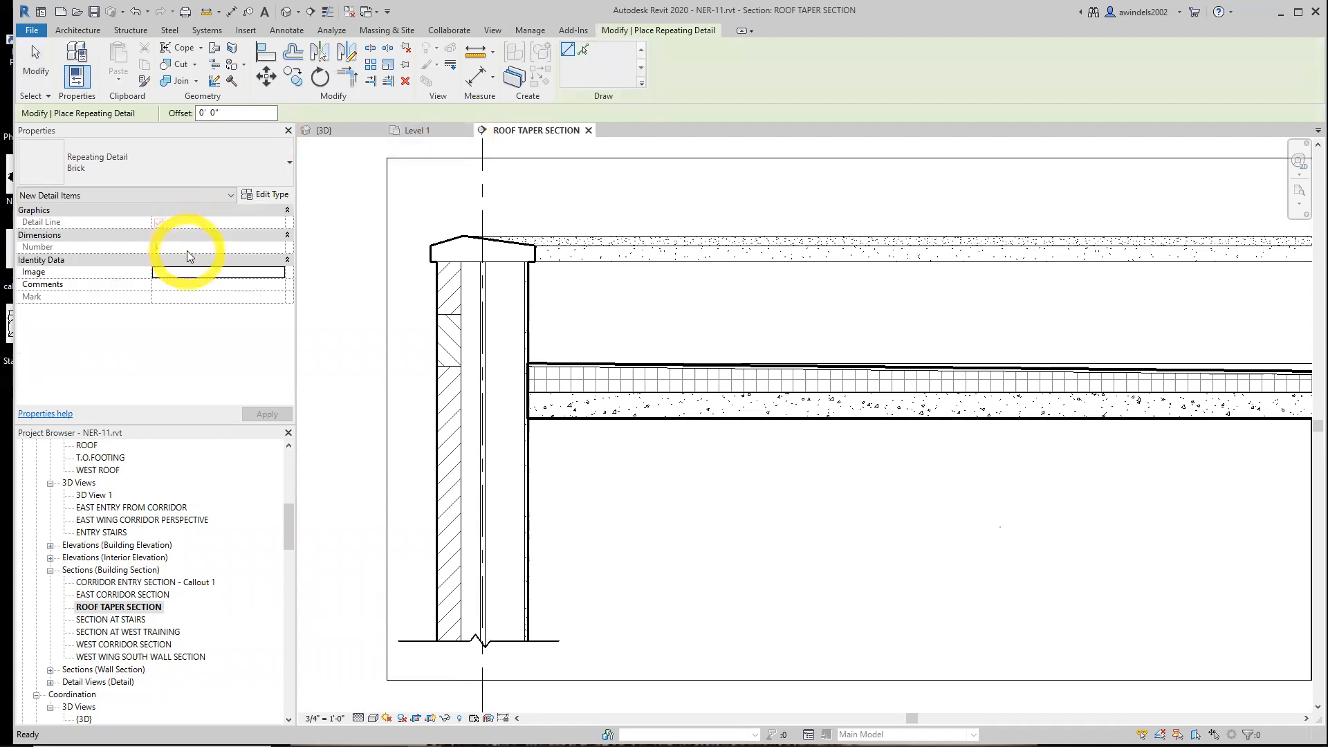
click(195, 178)
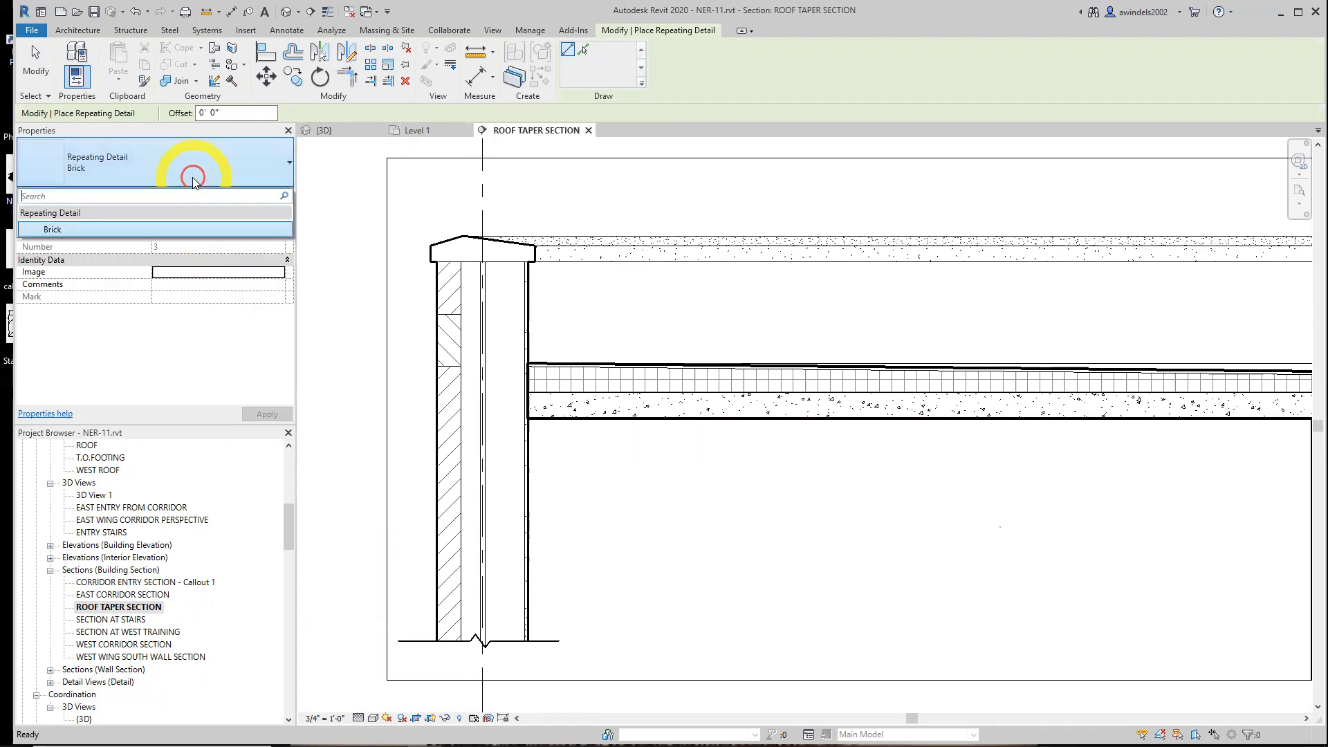
click(201, 233)
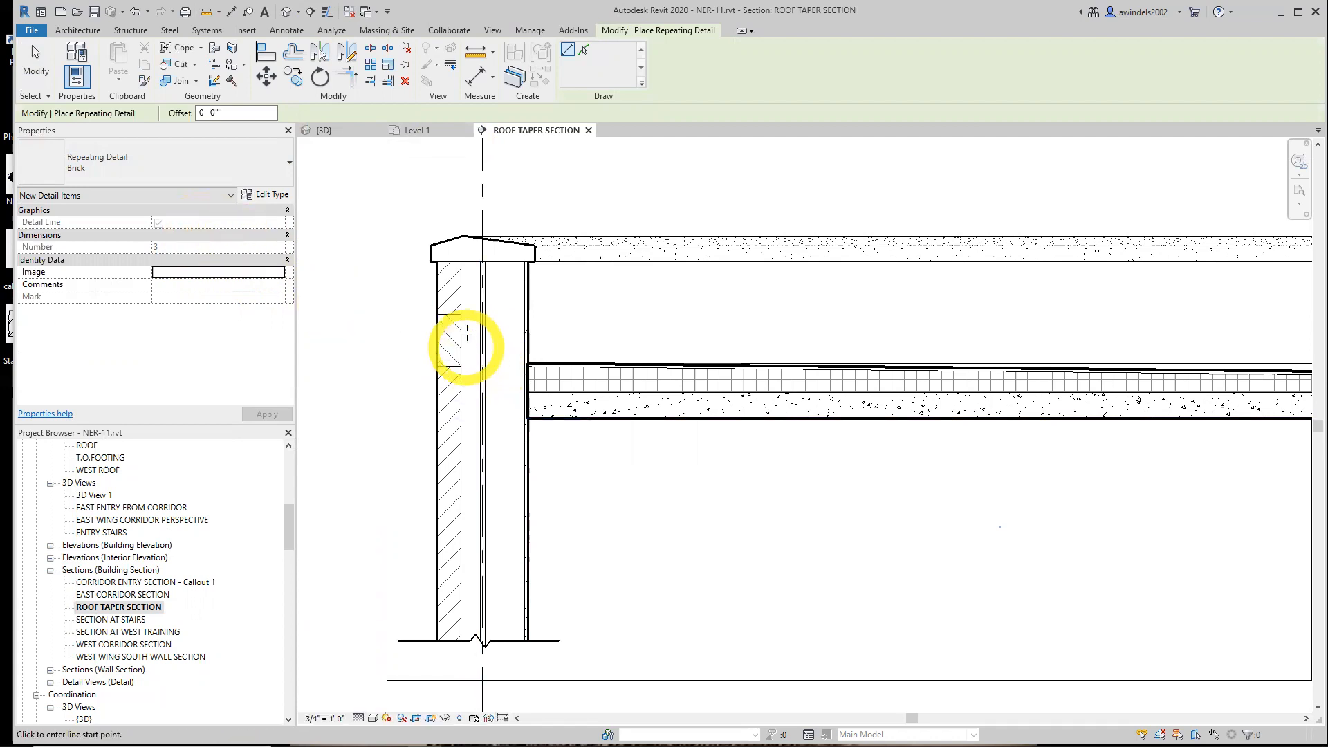
scroll(460, 256, up, 4)
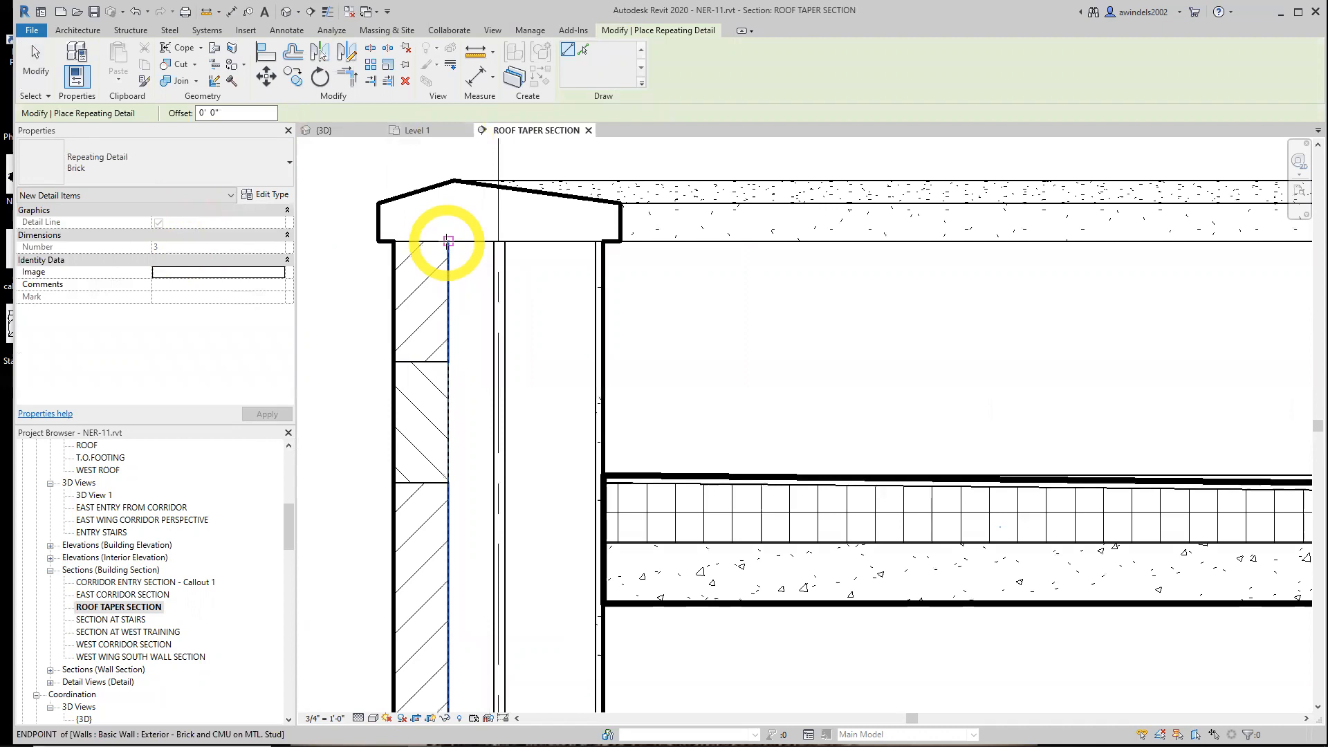
click(448, 241)
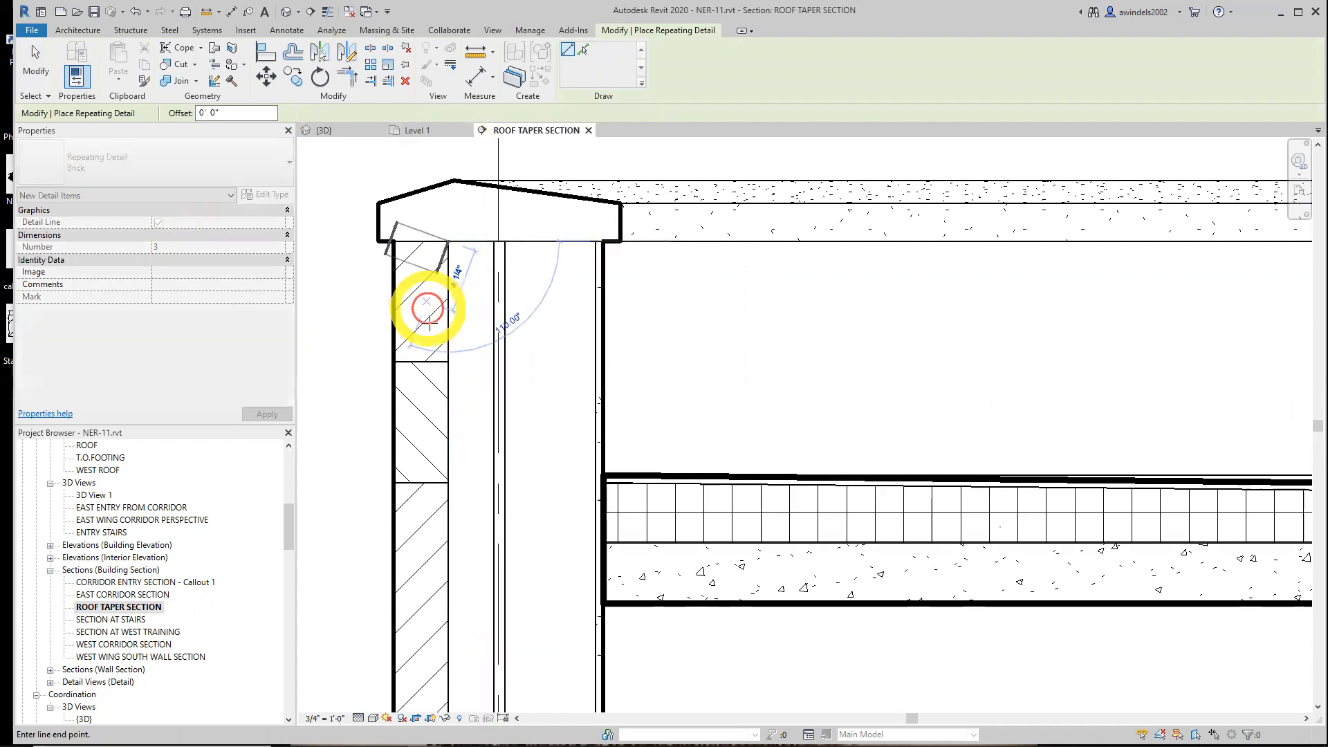
scroll(448, 361, up, 2)
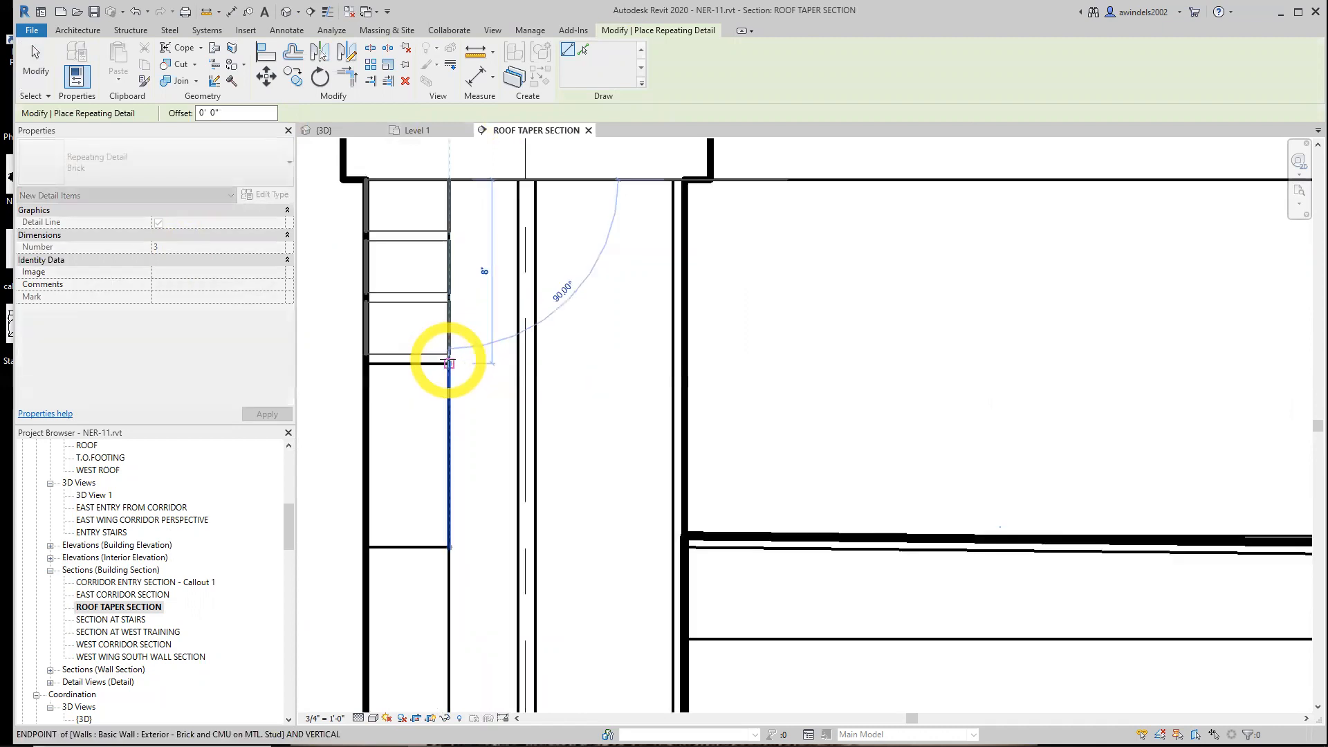
click(450, 364)
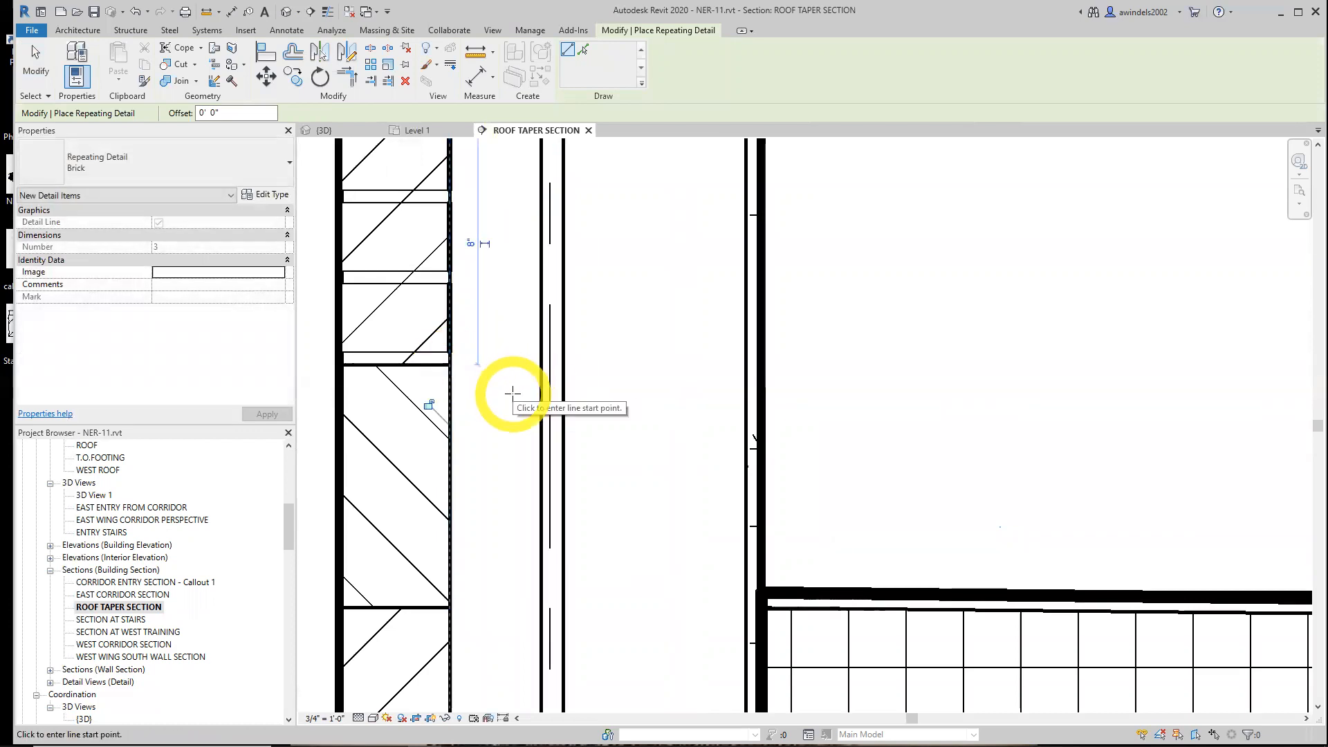
middle_drag(516, 395, 496, 423)
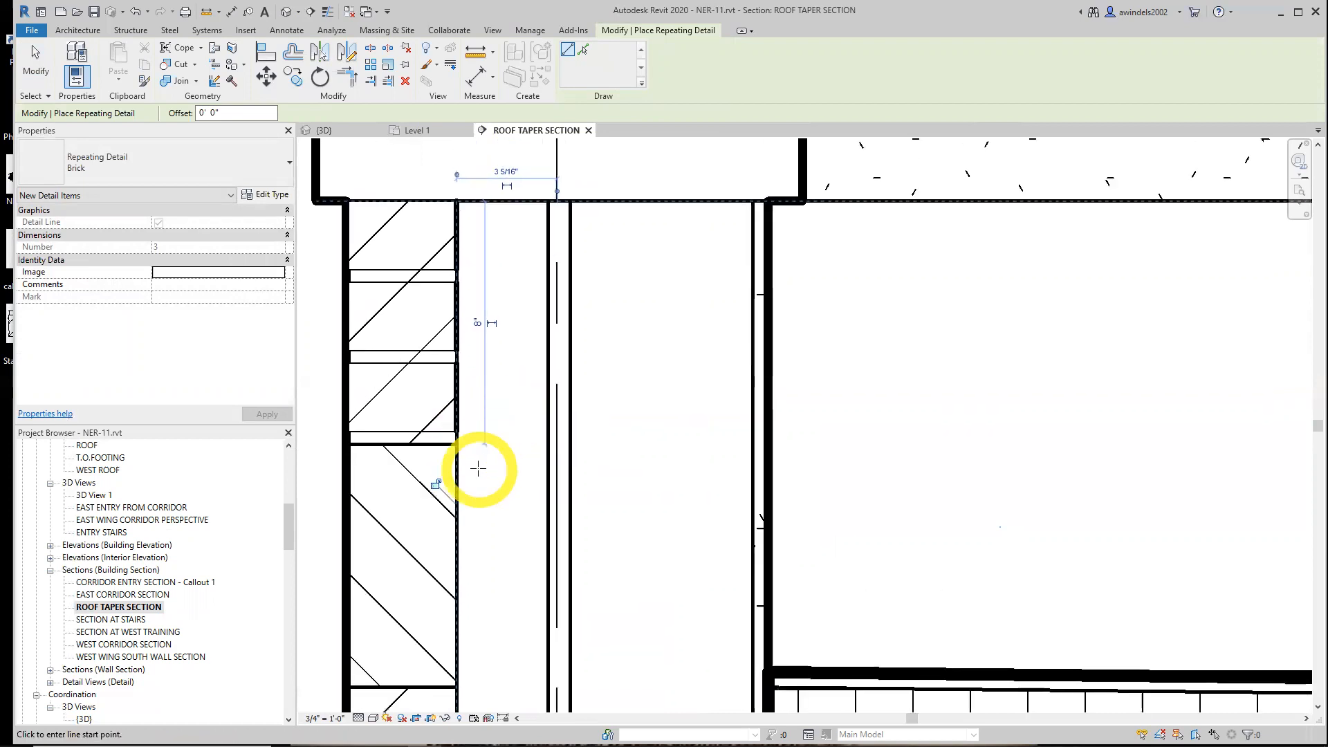
key(Escape)
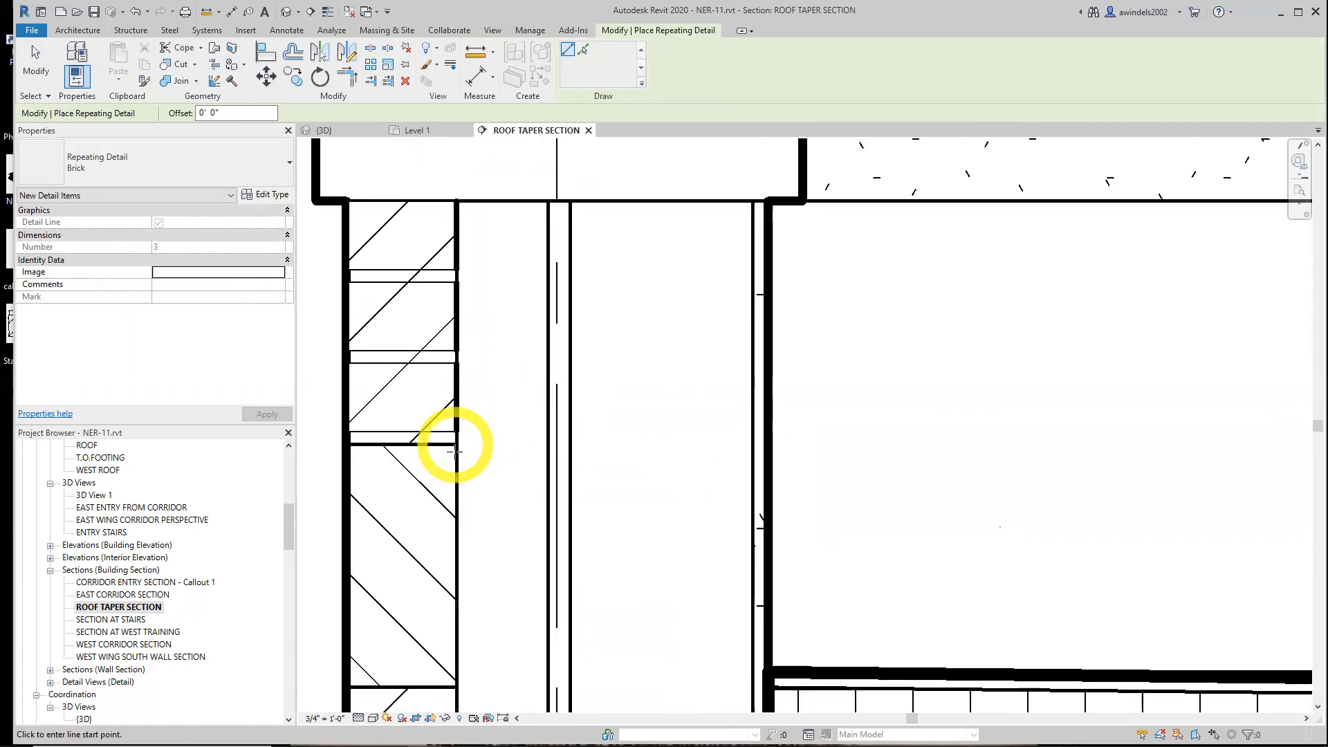
- Place a second Brick repeating detail about 3'-10" long, from the soldier course's lower edge down the veneer's inner face past the break line
scroll(445, 445, down, 2)
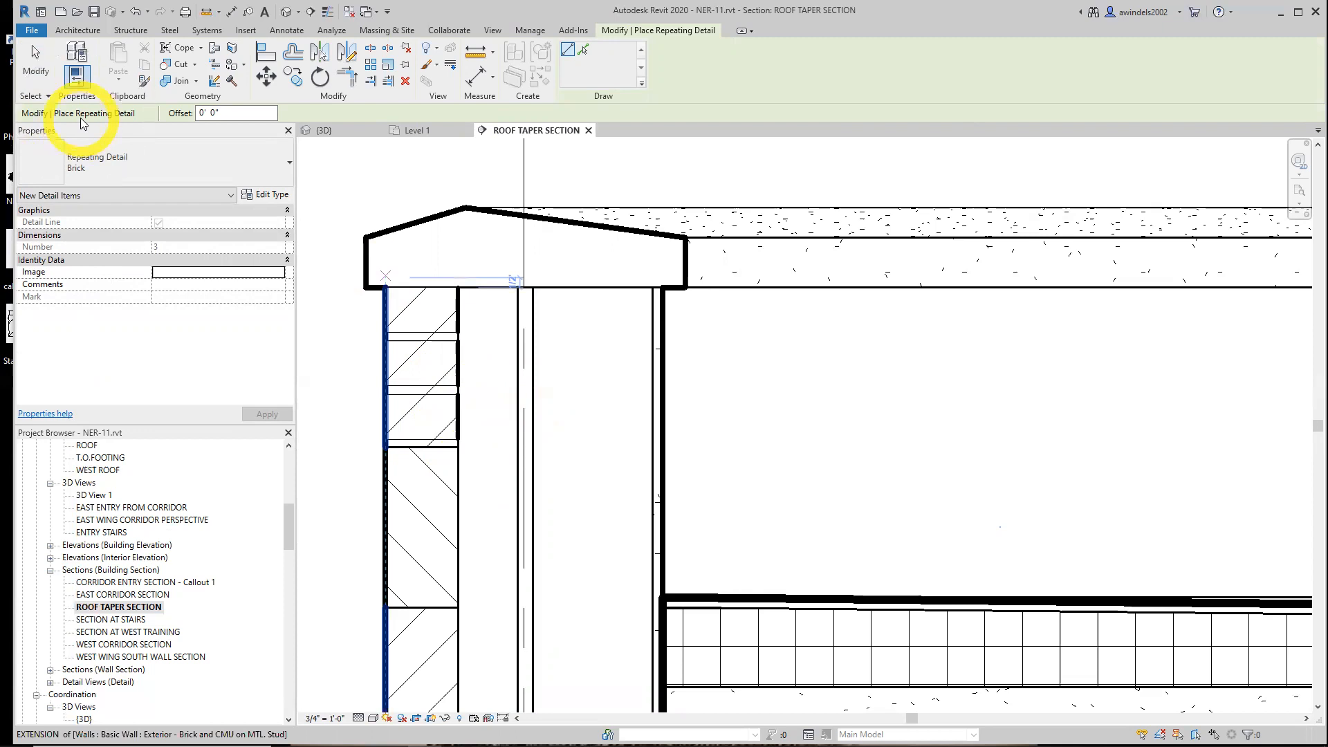
middle_drag(464, 606, 451, 423)
click(451, 423)
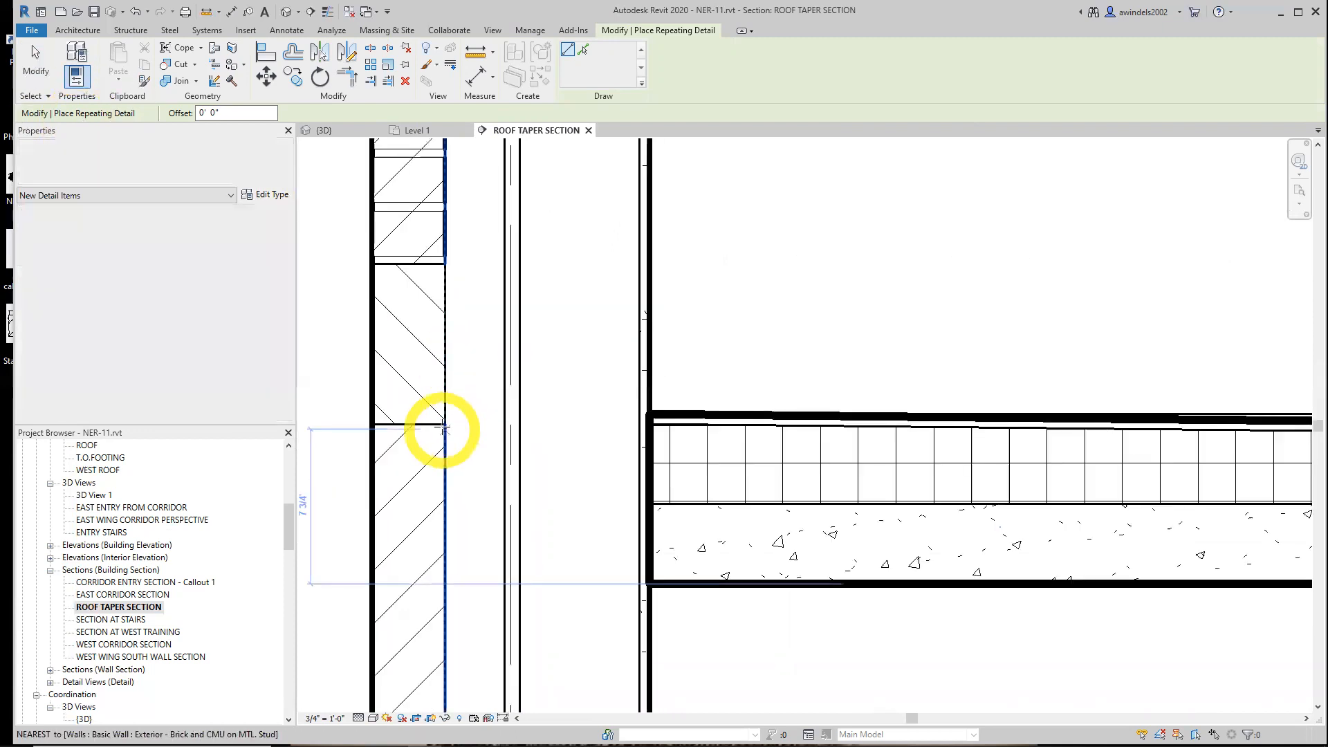
middle_drag(460, 621, 447, 494)
scroll(437, 490, down, 2)
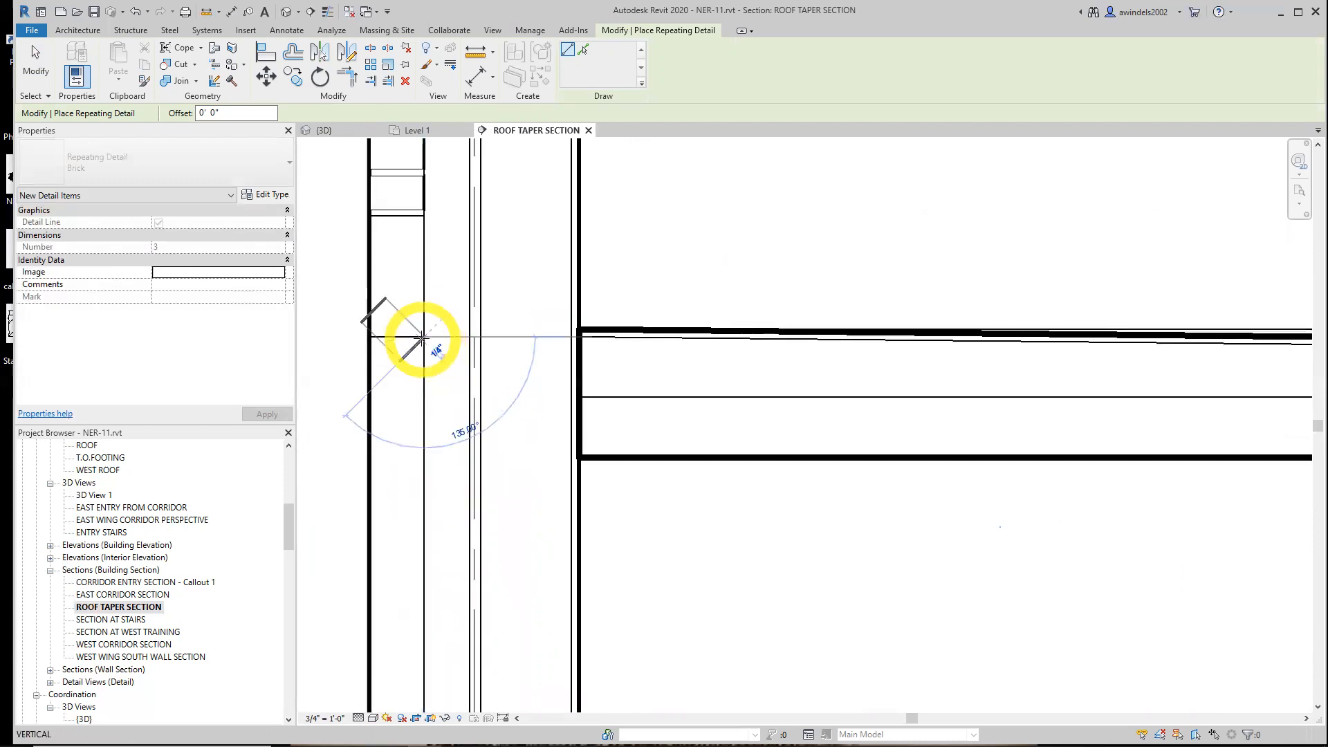
scroll(338, 477, down, 3)
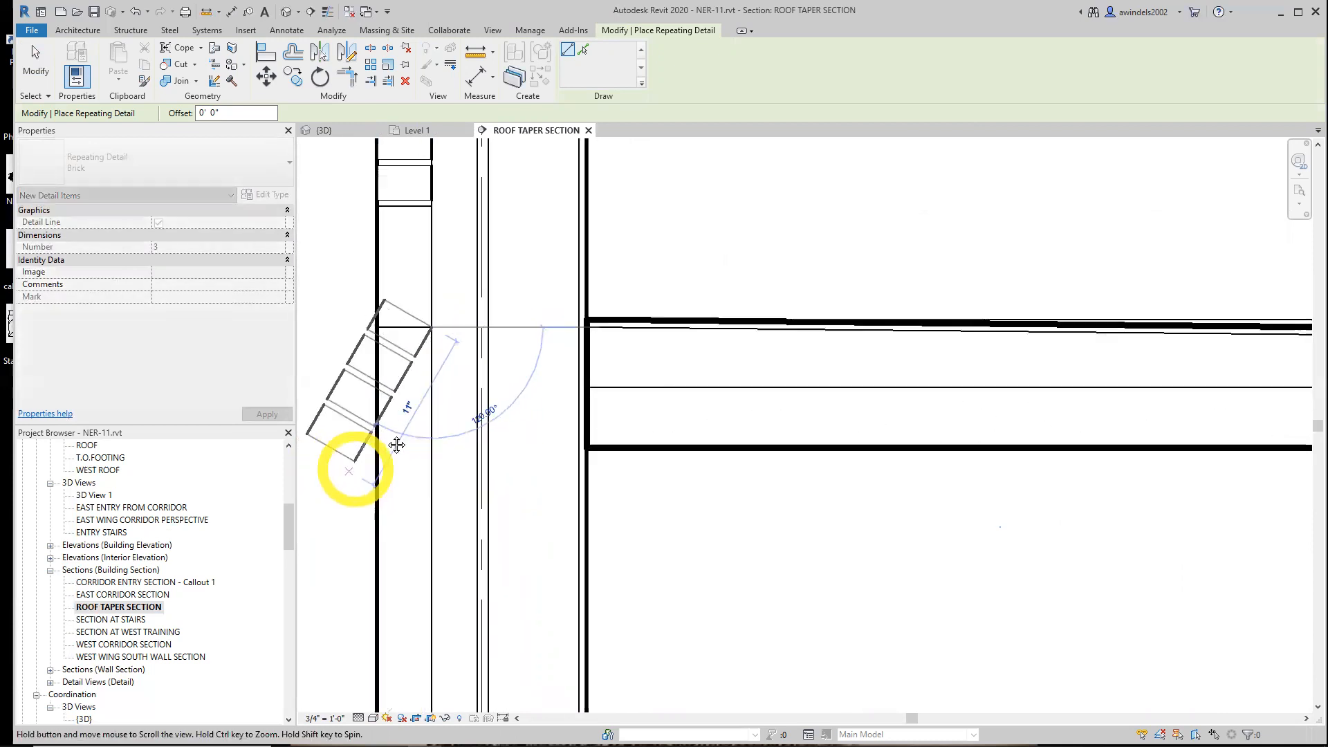
scroll(410, 450, down, 1)
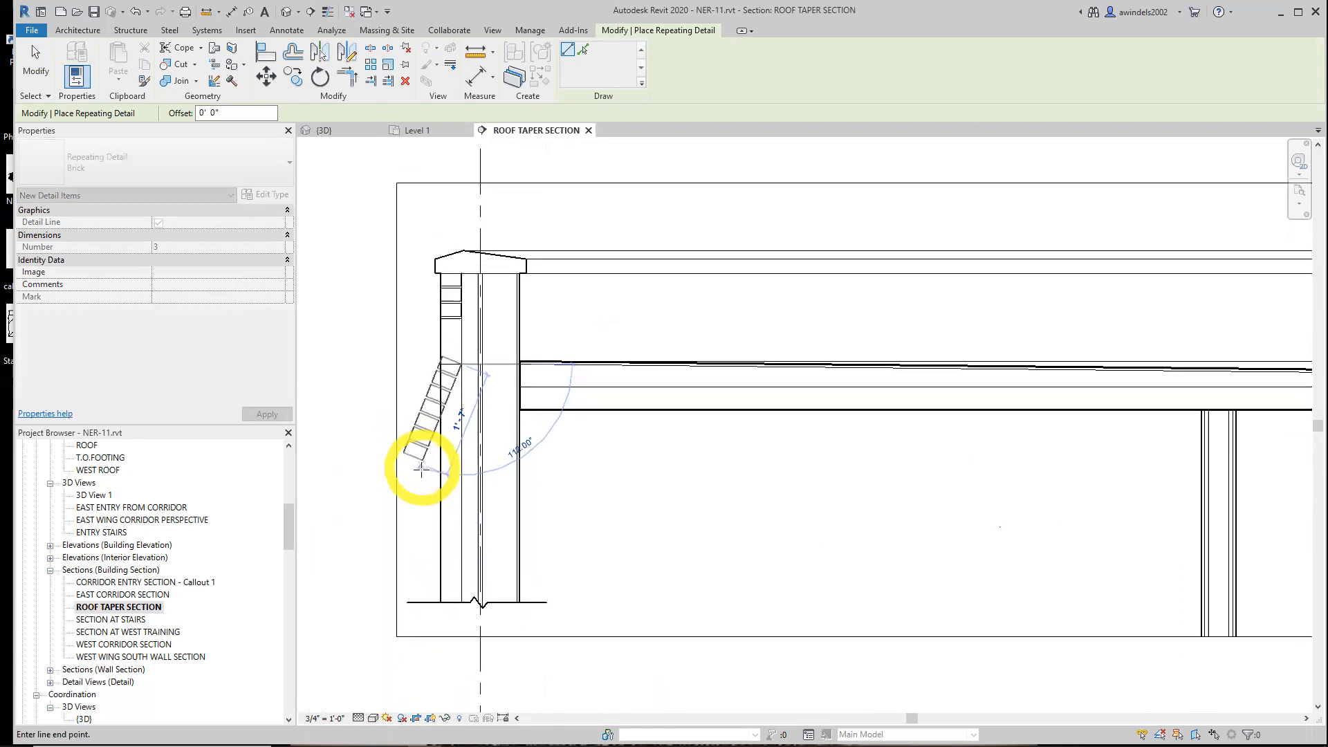
scroll(438, 602, up, 3)
scroll(460, 602, up, 2)
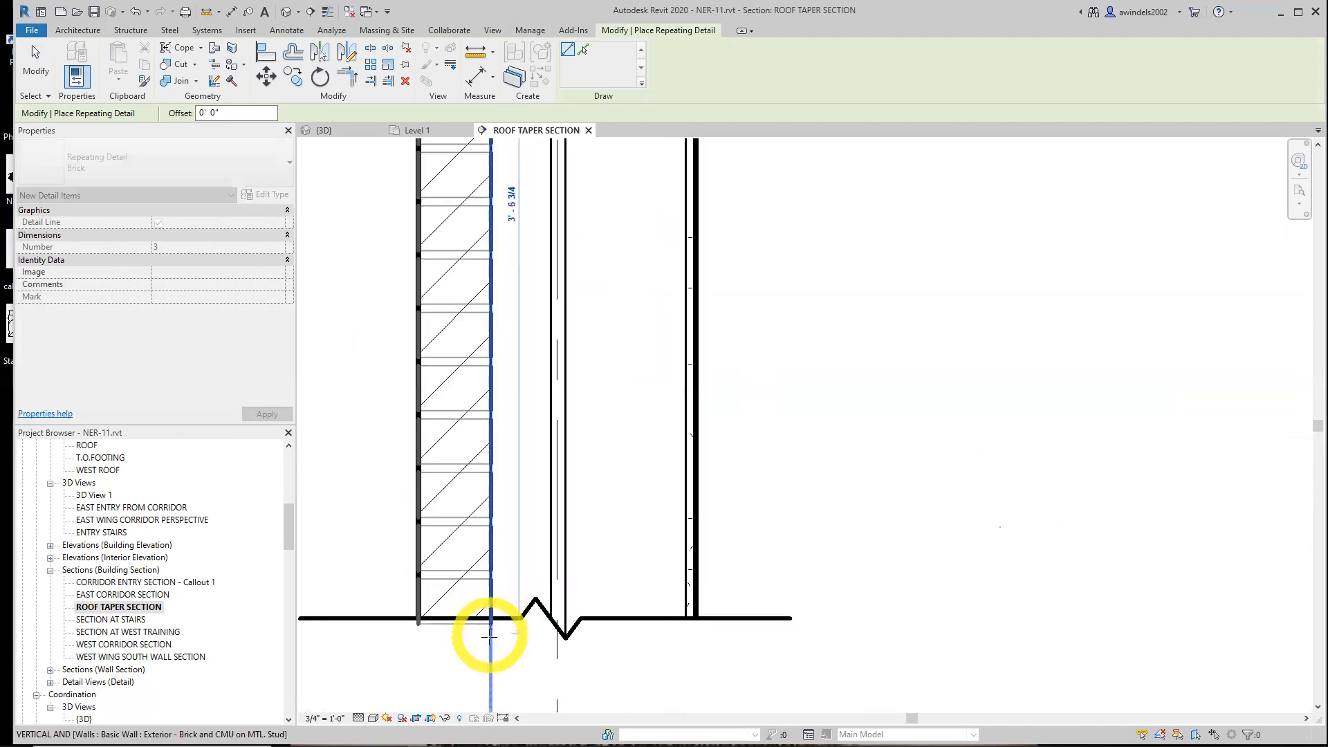
middle_drag(490, 671, 495, 586)
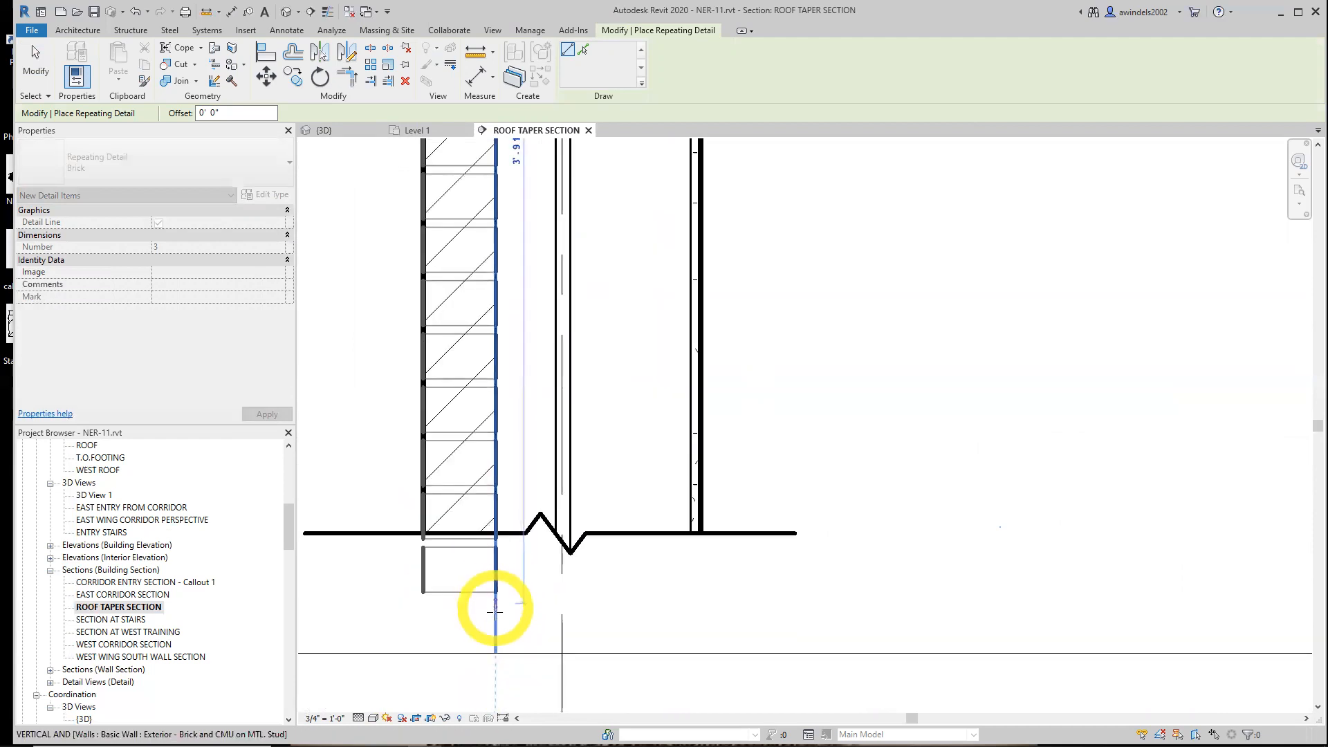
scroll(494, 616, down, 5)
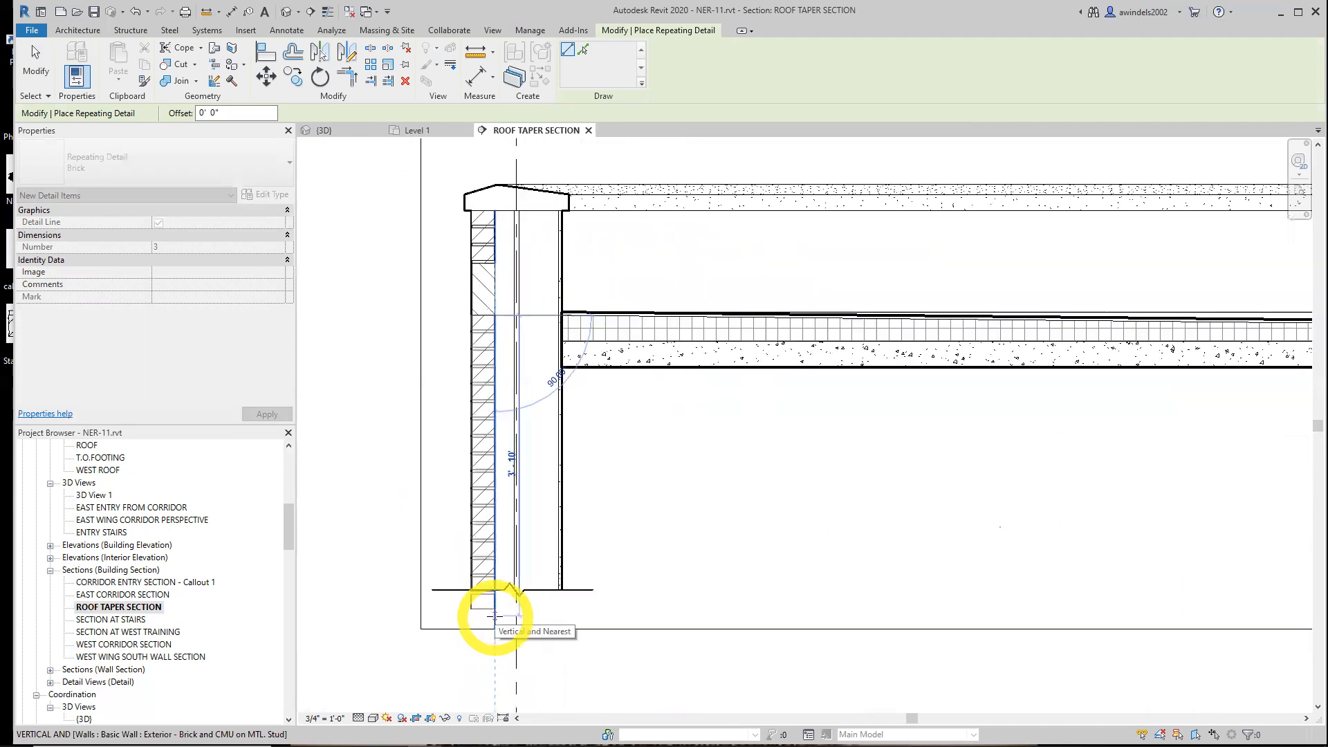
click(494, 615)
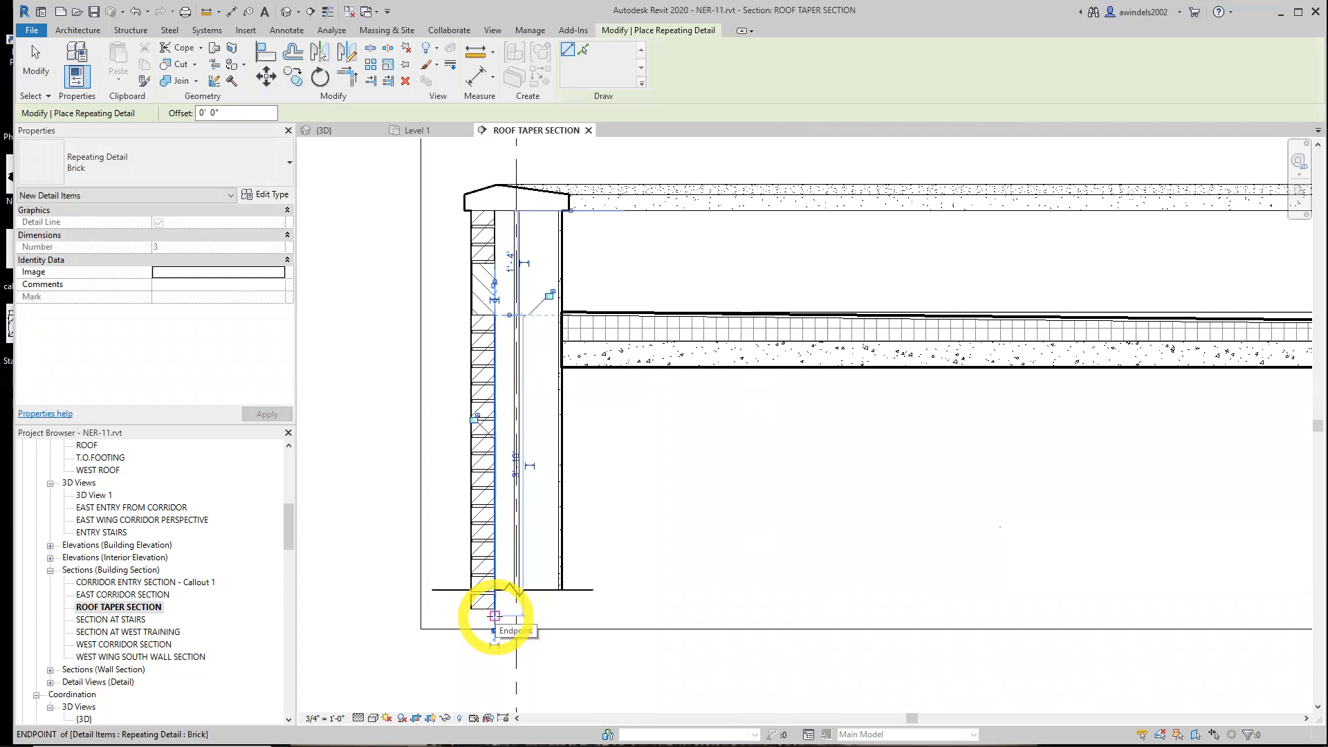
key(Escape)
key(Escape)
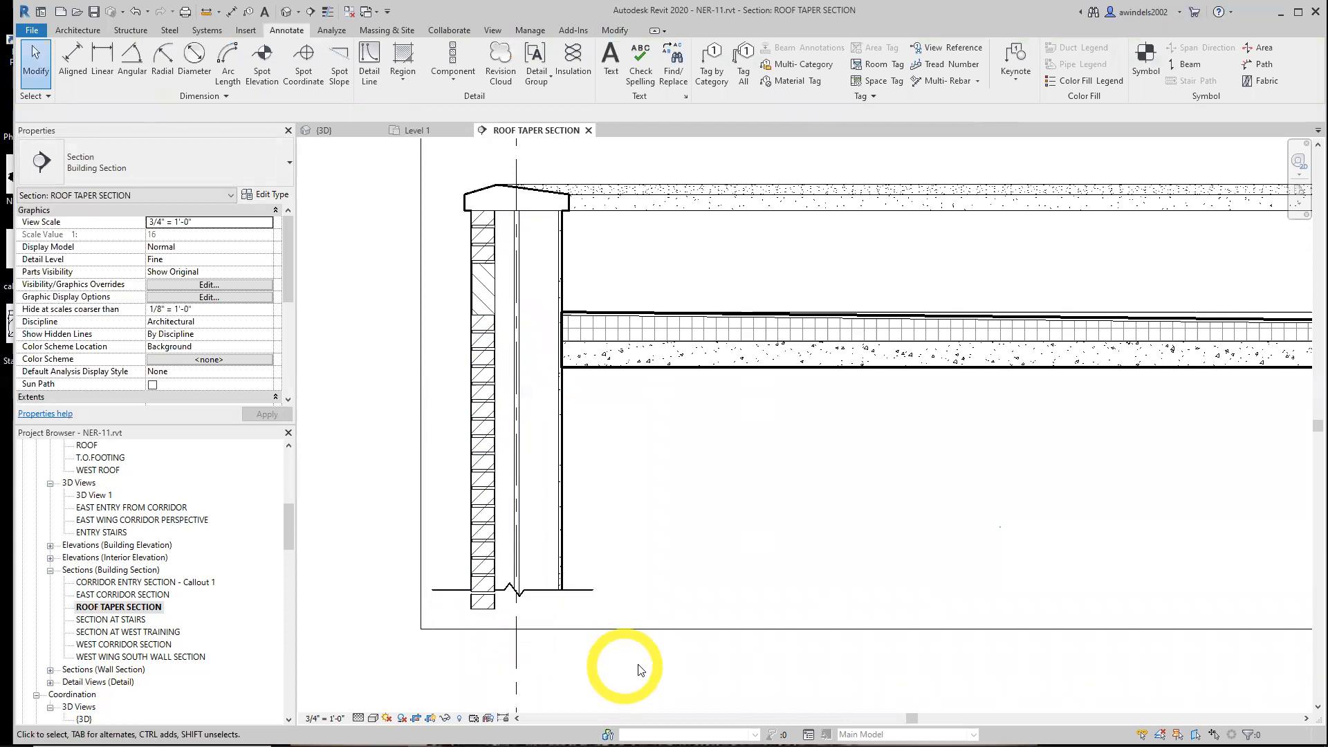
- Bring the break line at the wall's base to the front so it masks the end of the brick detail
click(492, 615)
key(Escape)
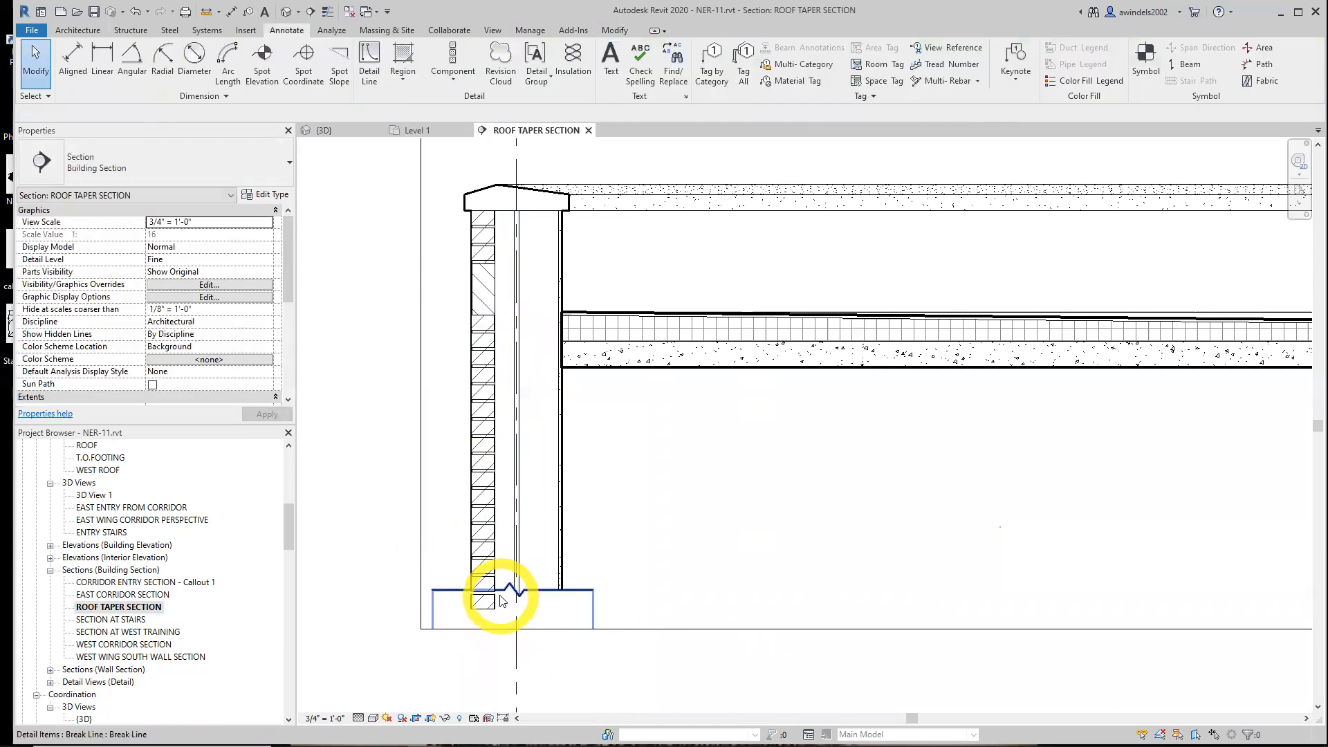
click(474, 601)
key(Escape)
click(510, 595)
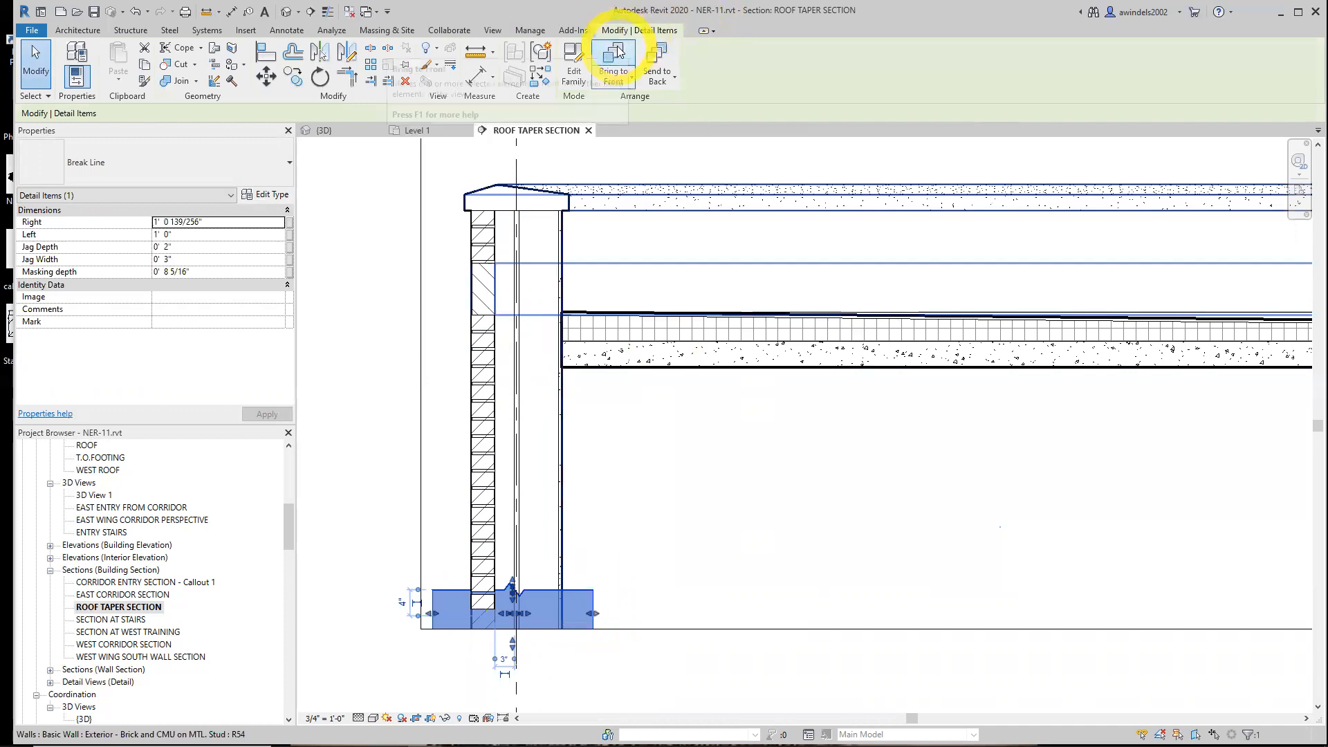
click(379, 685)
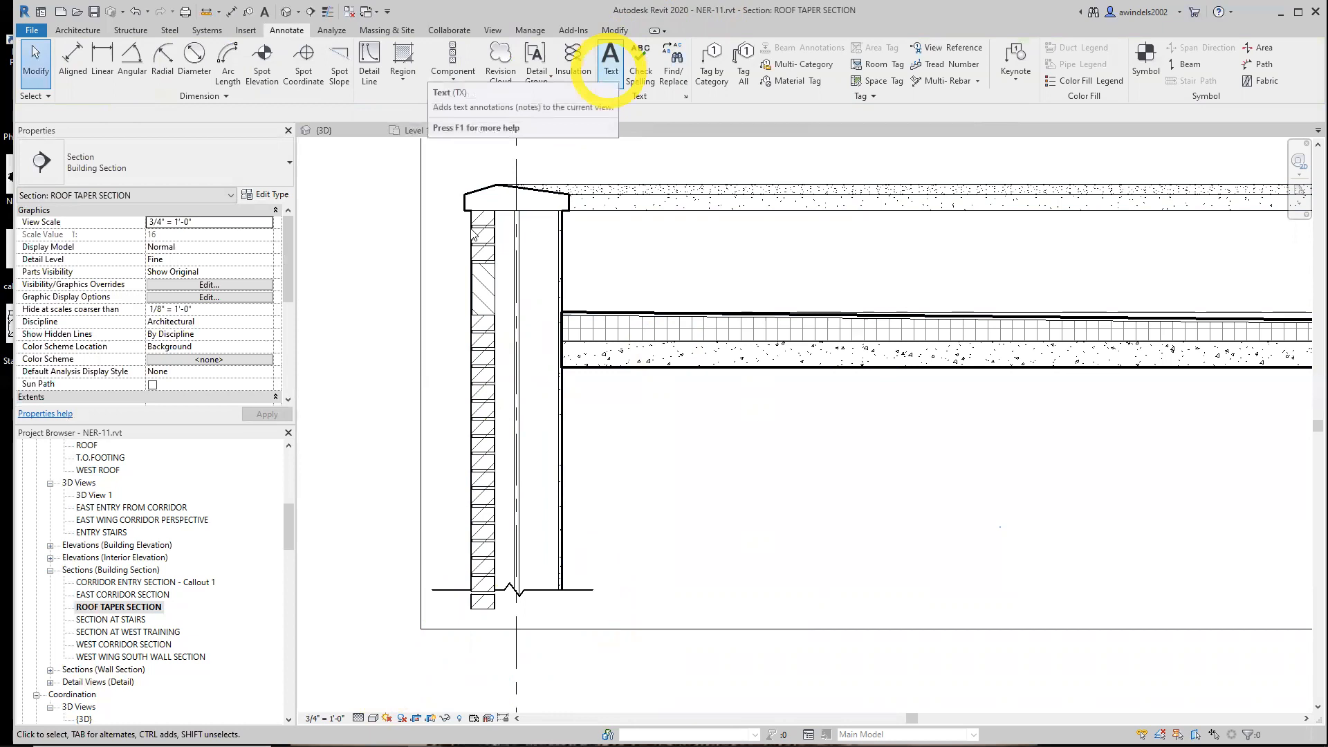
click(442, 593)
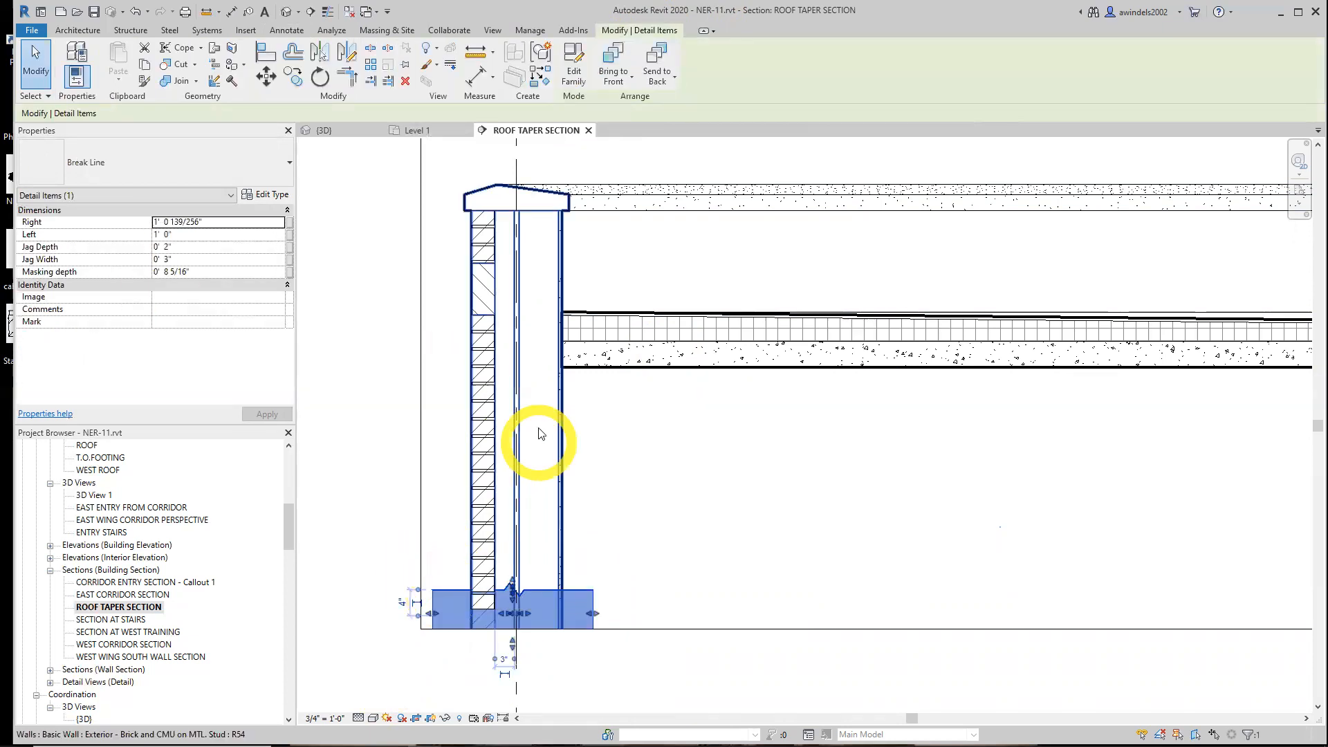
click(609, 61)
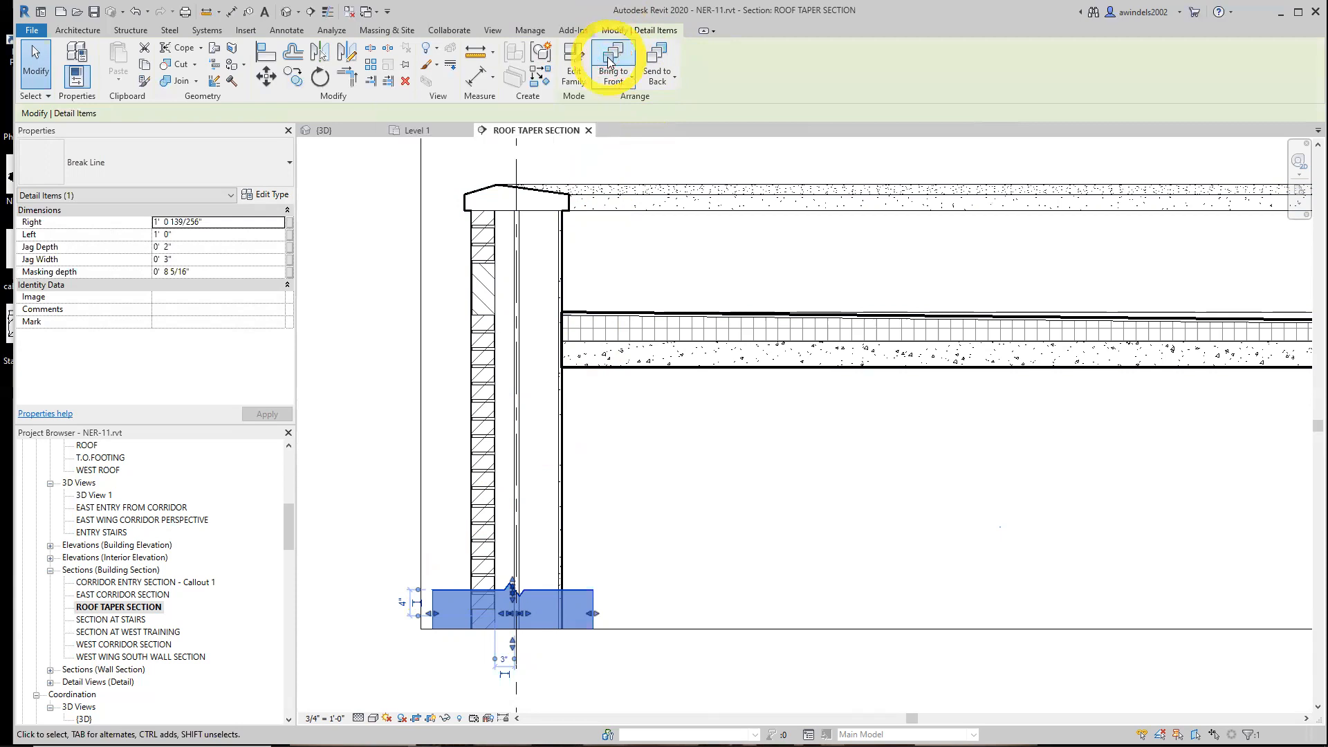
click(411, 425)
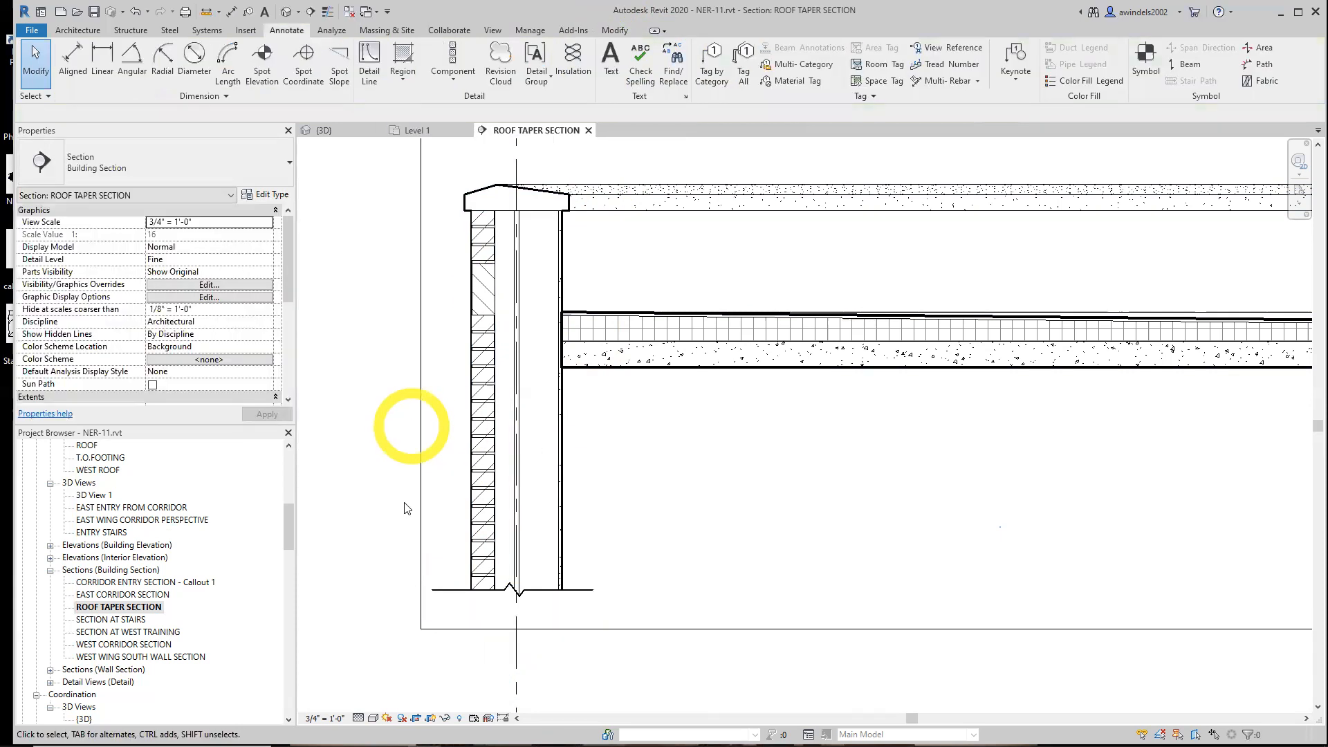
click(444, 587)
key(Escape)
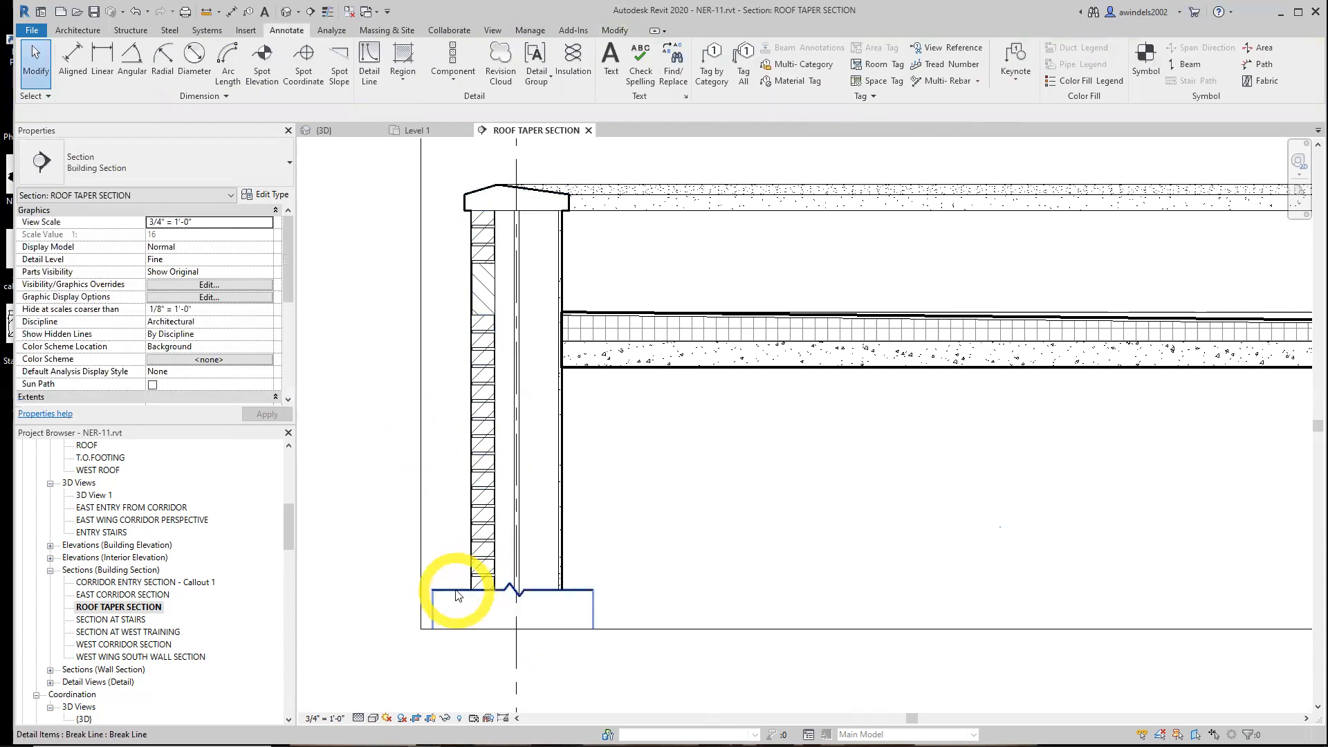
click(456, 596)
key(Escape)
click(476, 575)
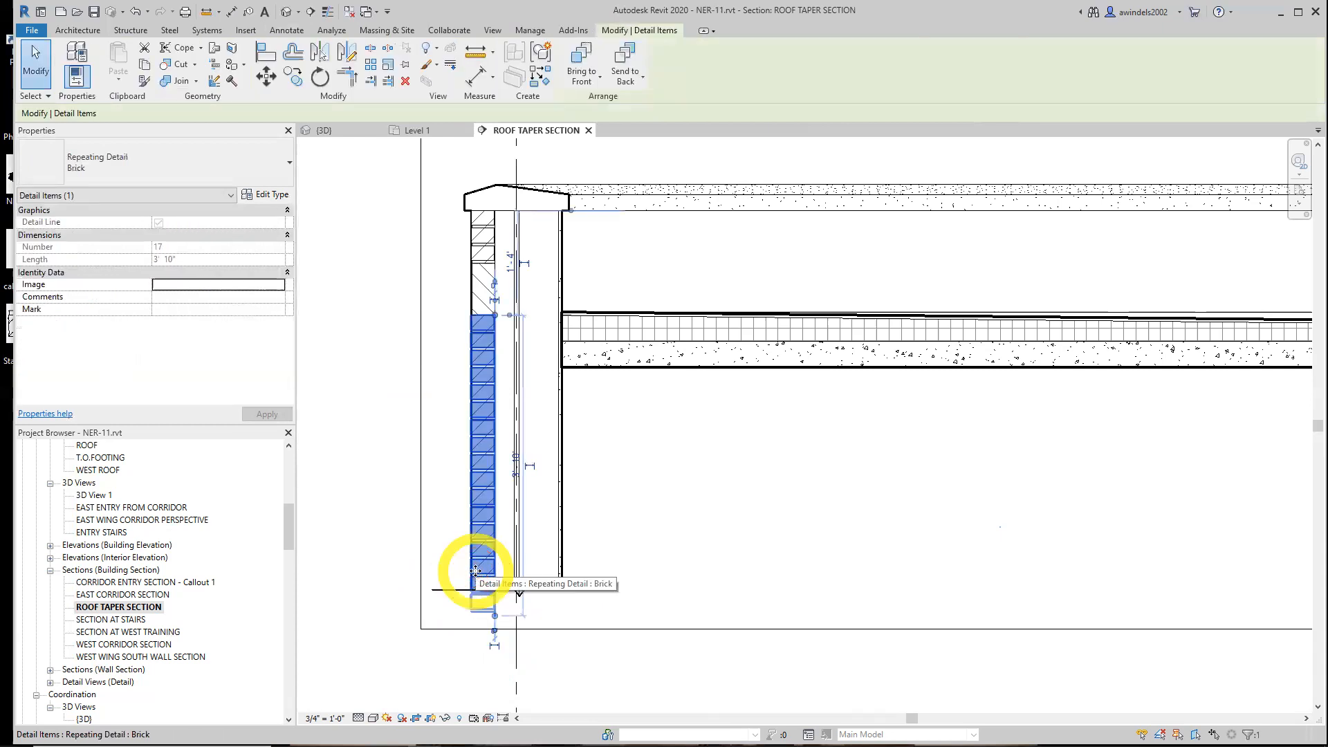
key(Escape)
click(458, 596)
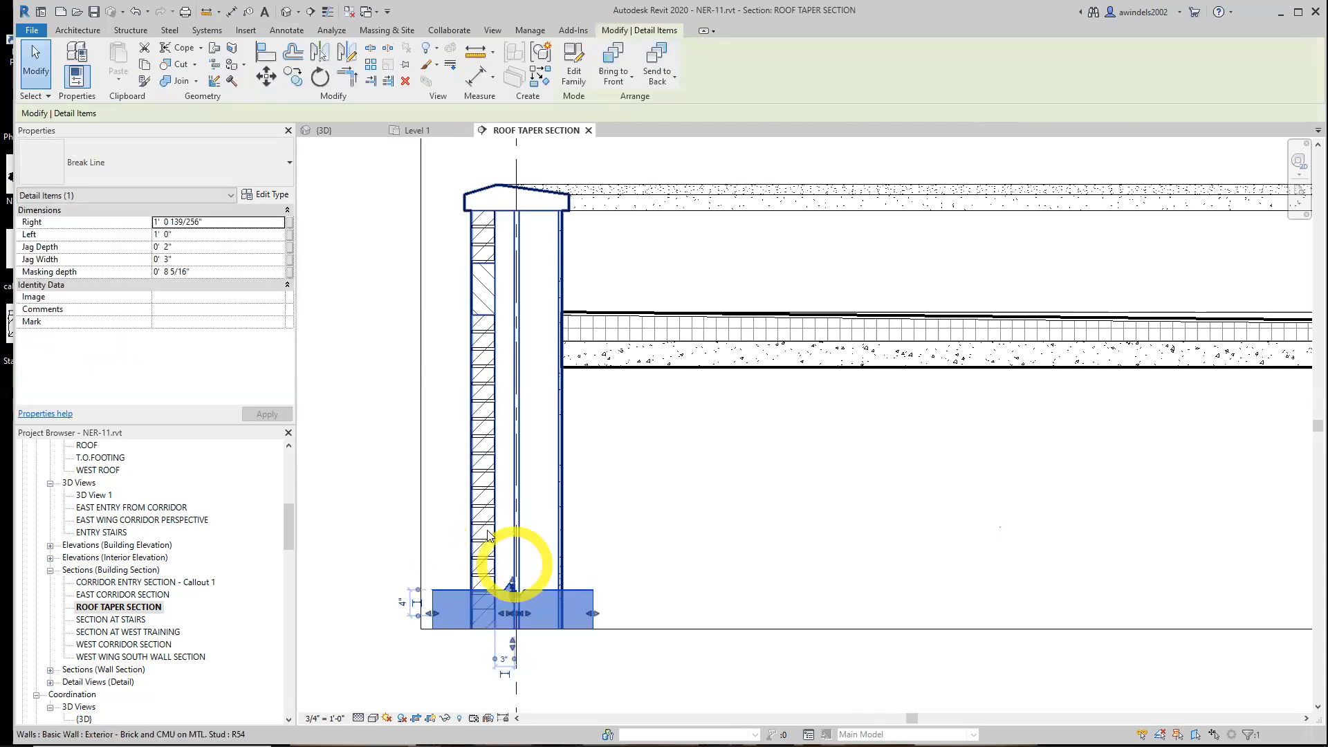
key(Escape)
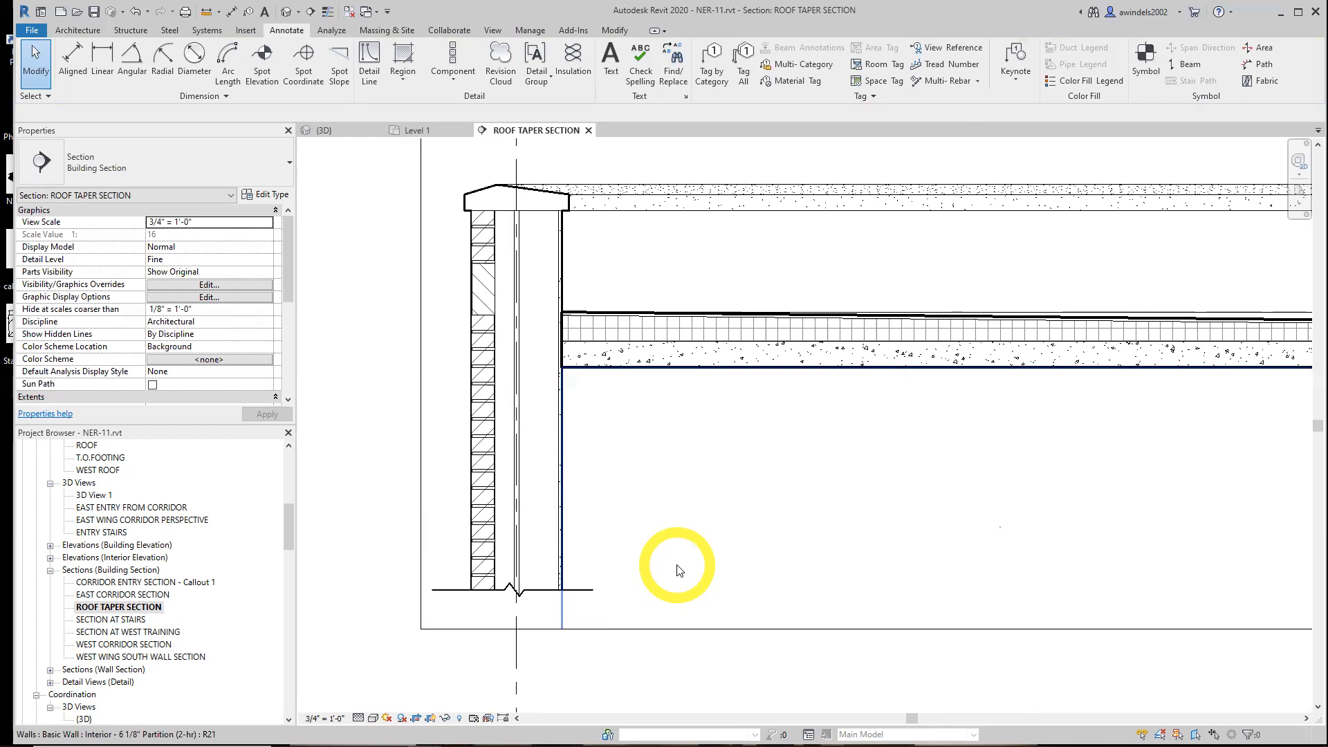
- Place a Brick Standard Soldier & Plan detail component in the soldier course opening, rotated to fit between the two brick repeating details
middle_drag(600, 302, 600, 404)
scroll(588, 381, up, 1)
mouse_move(357, 442)
middle_down()
mouse_move(403, 445)
mouse_move(393, 438)
middle_up()
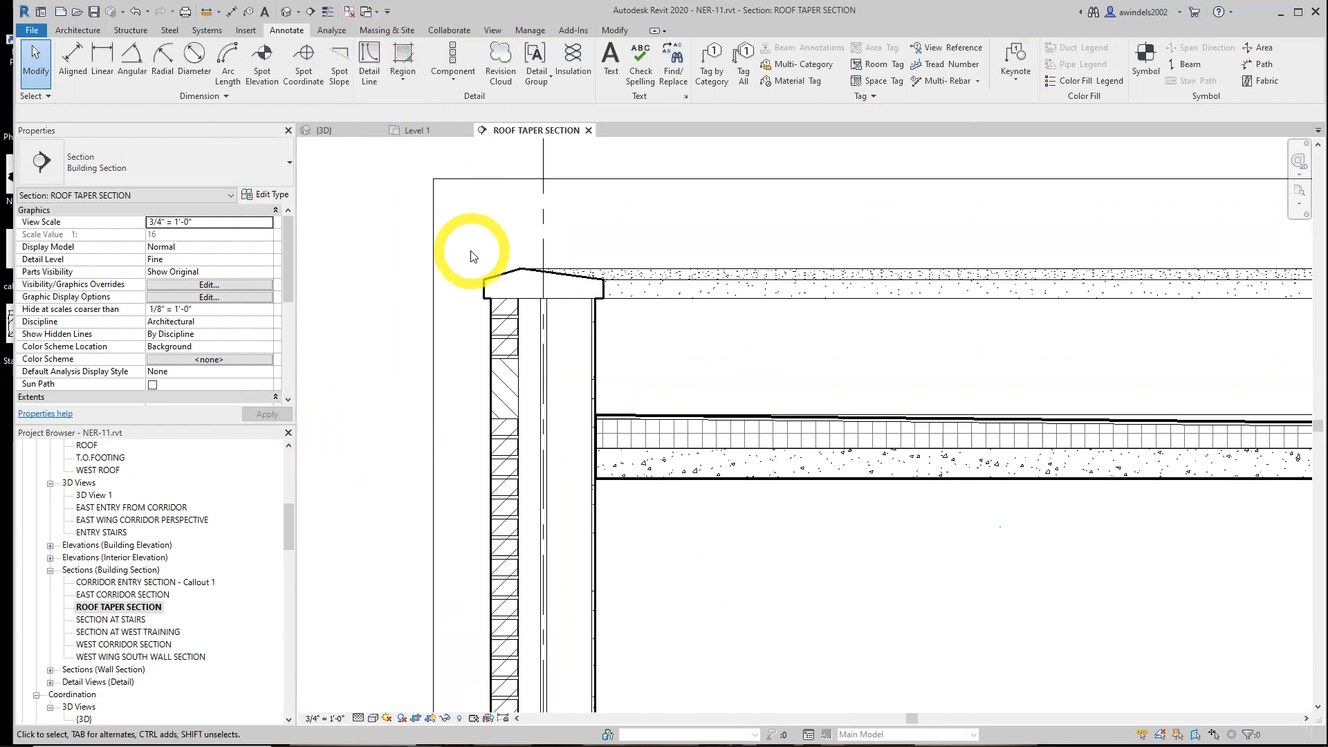
click(453, 80)
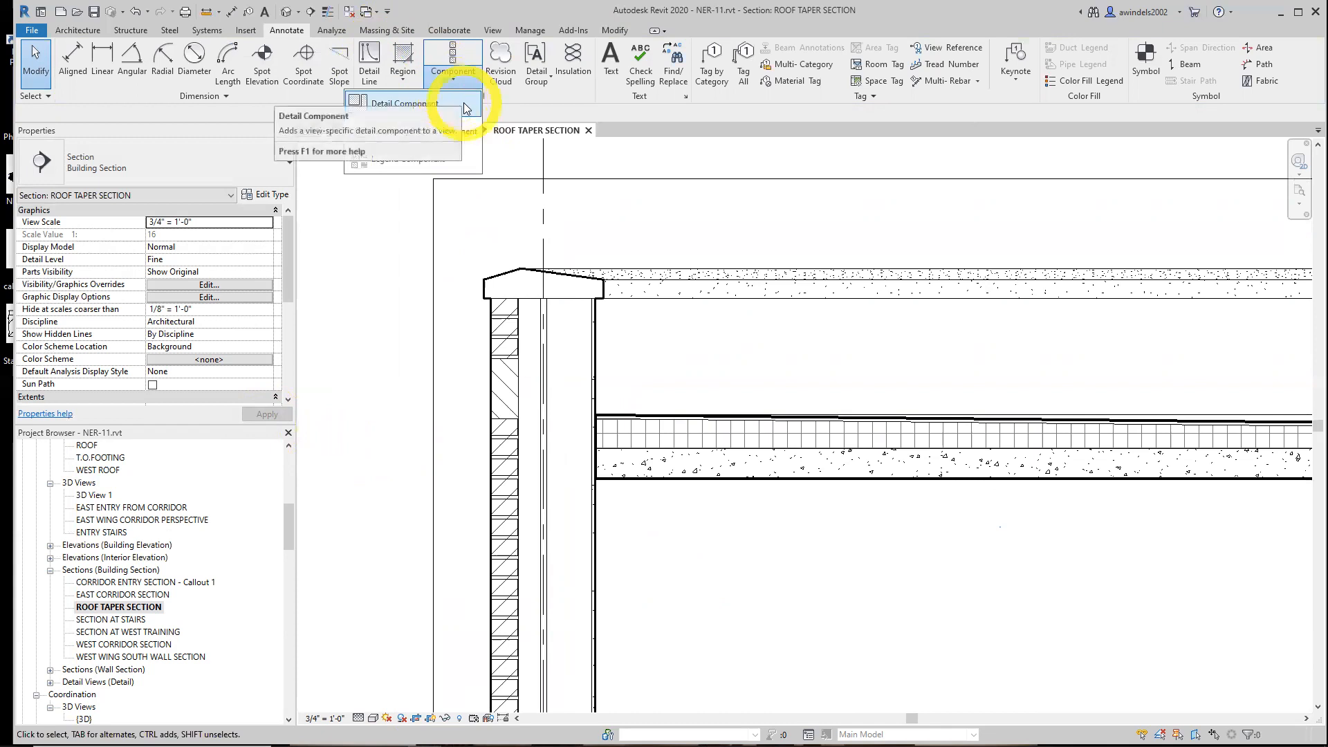
click(465, 105)
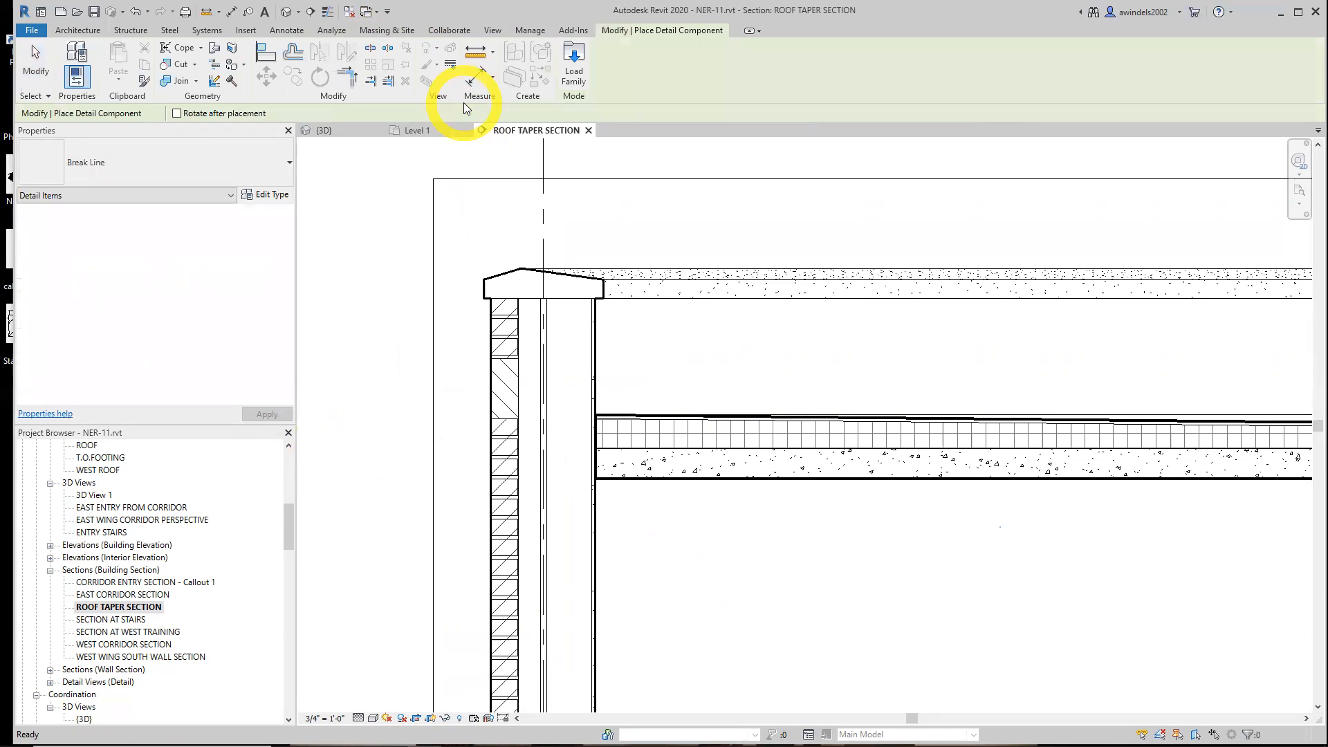
click(242, 157)
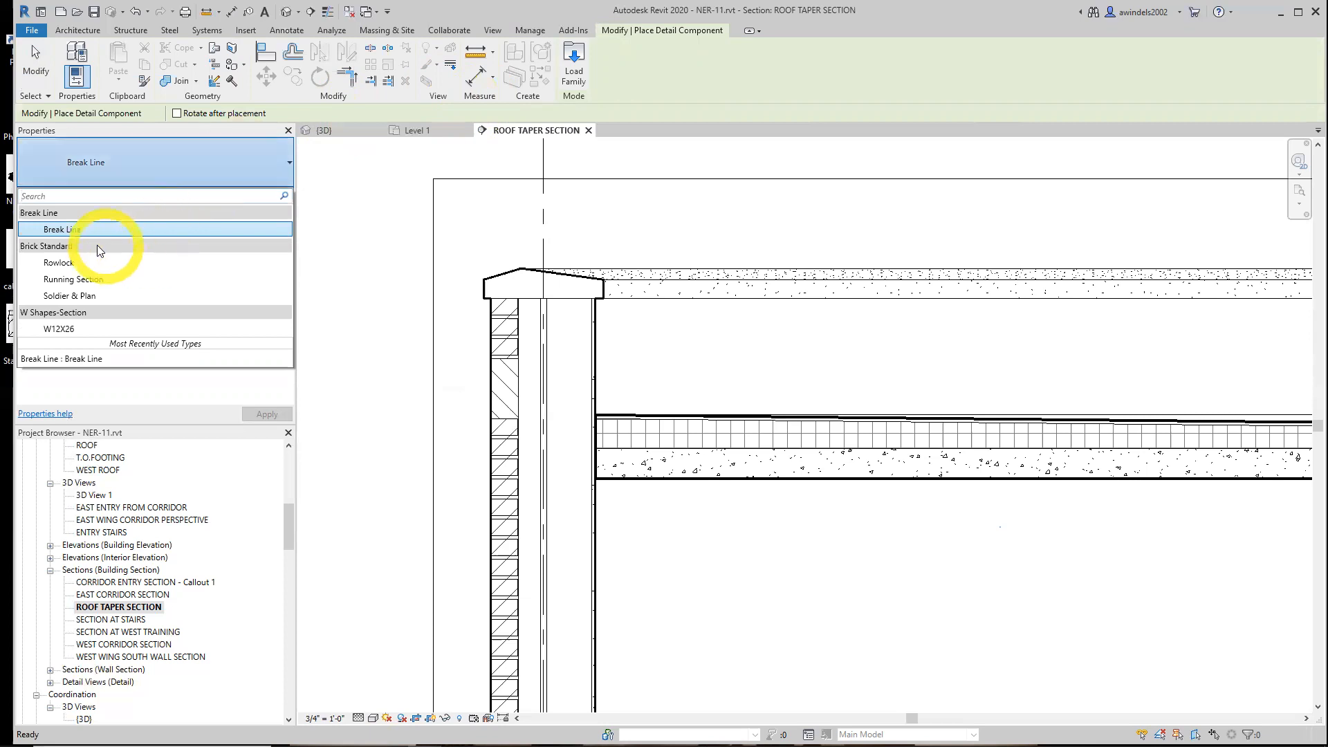
click(83, 296)
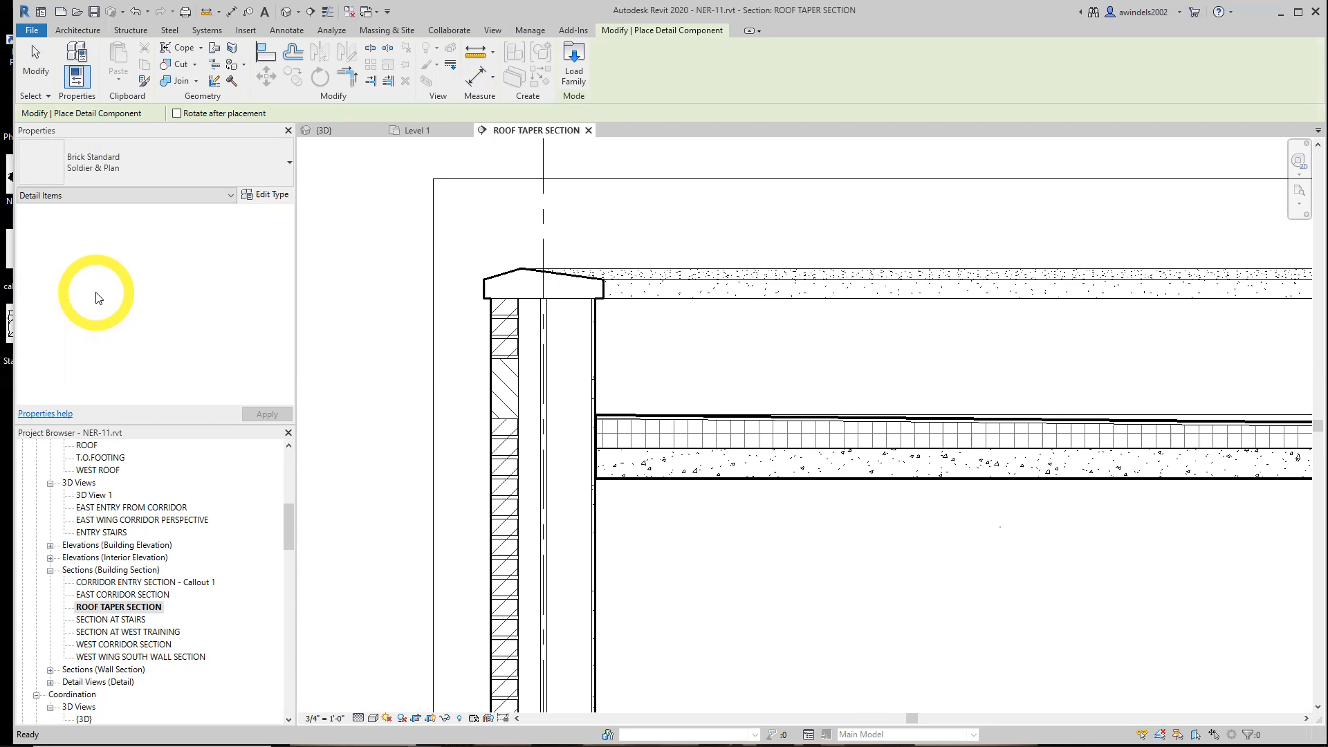
scroll(548, 371, up, 5)
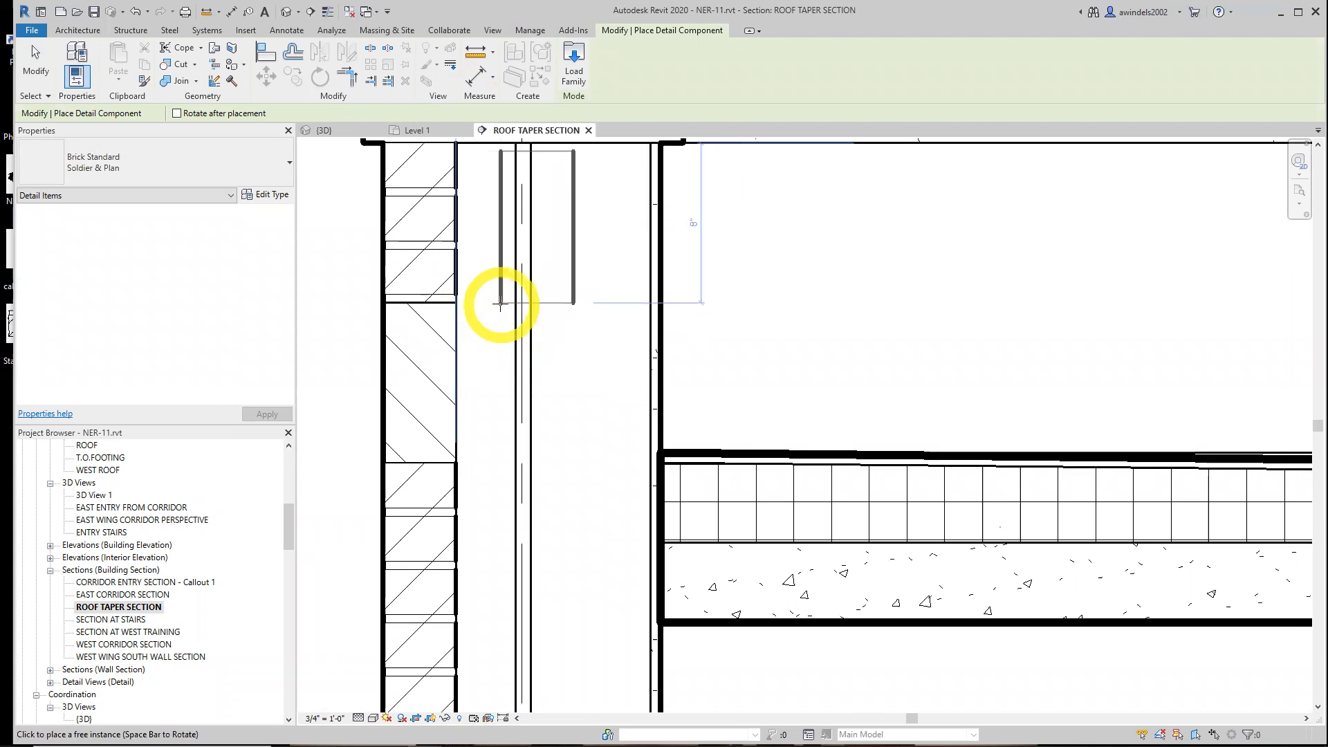
key(space)
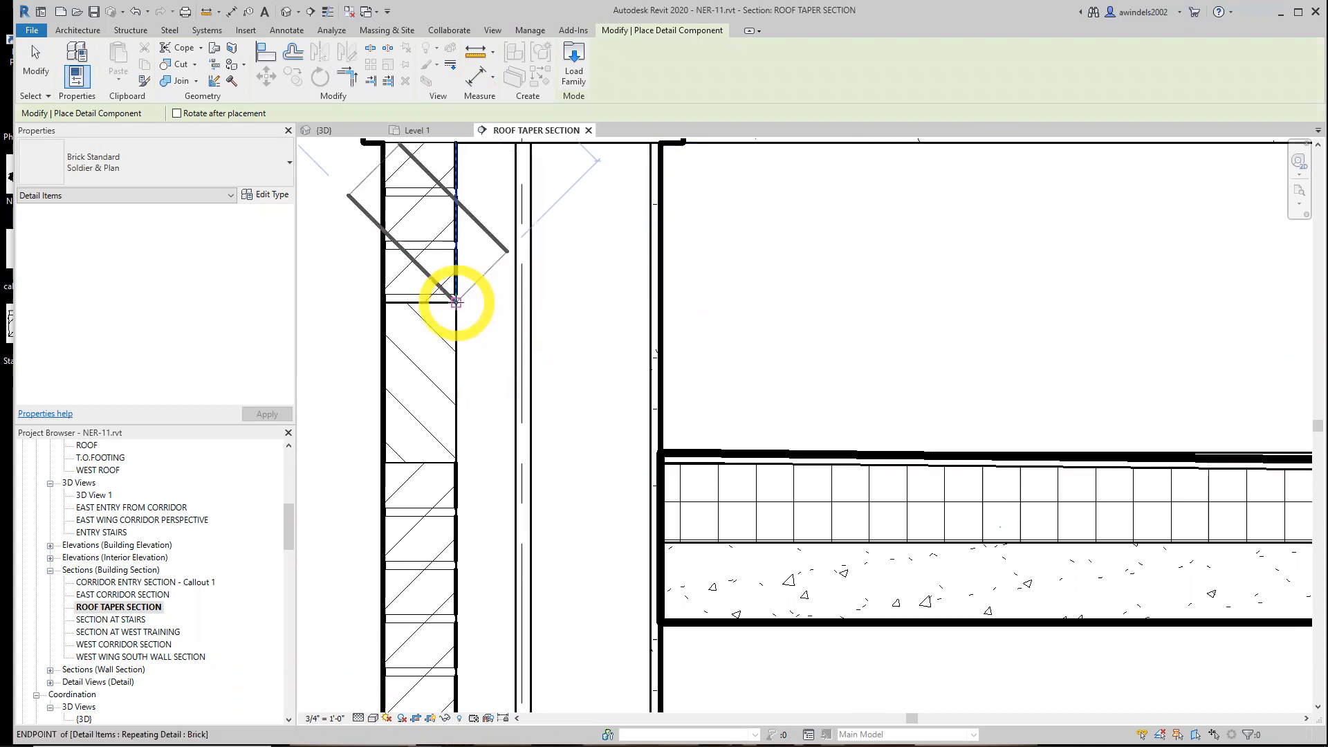
key(space)
key(space)
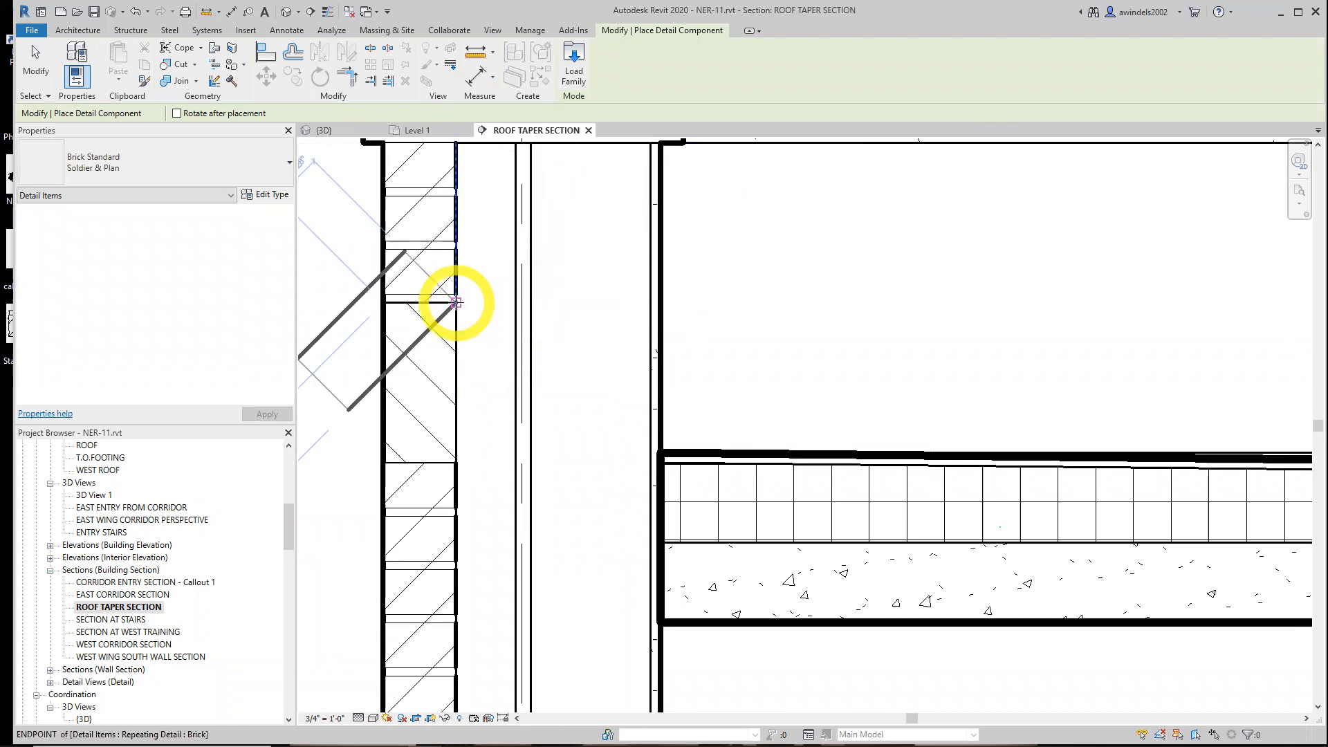
key(space)
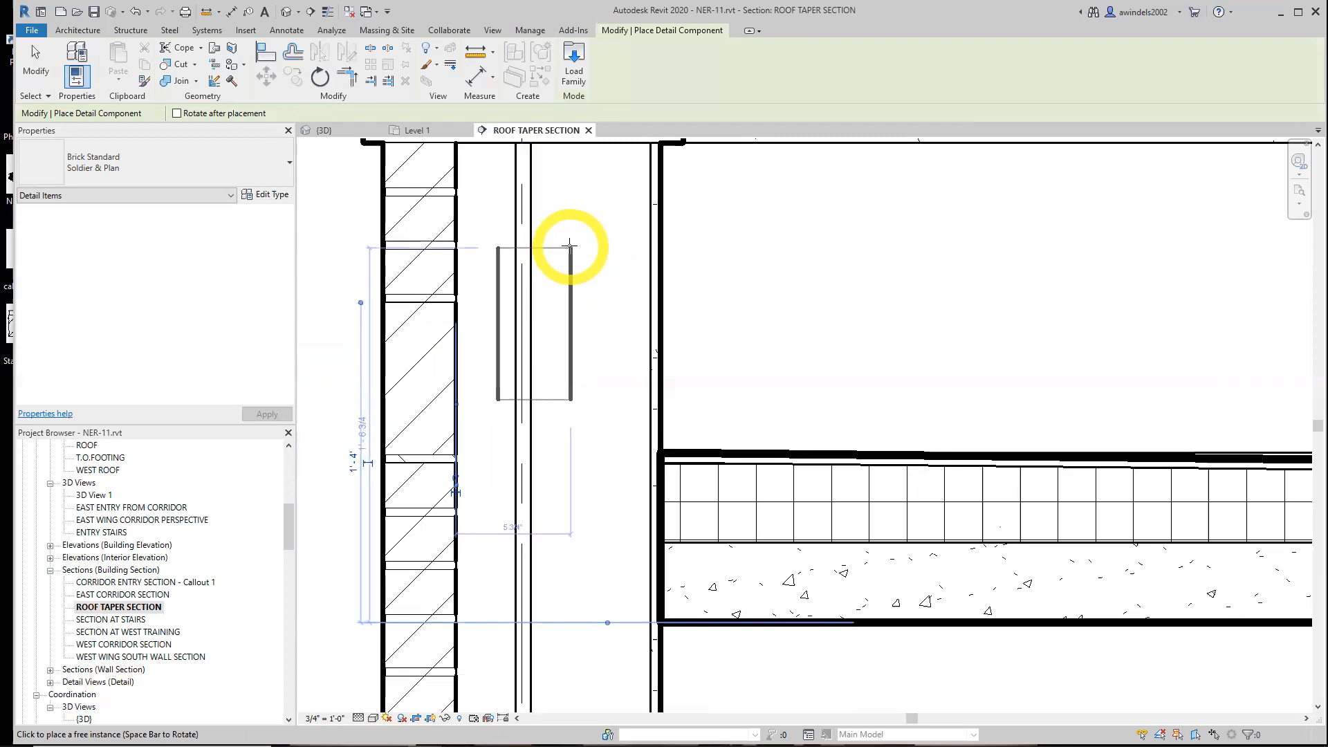
key(Escape)
key(Escape)
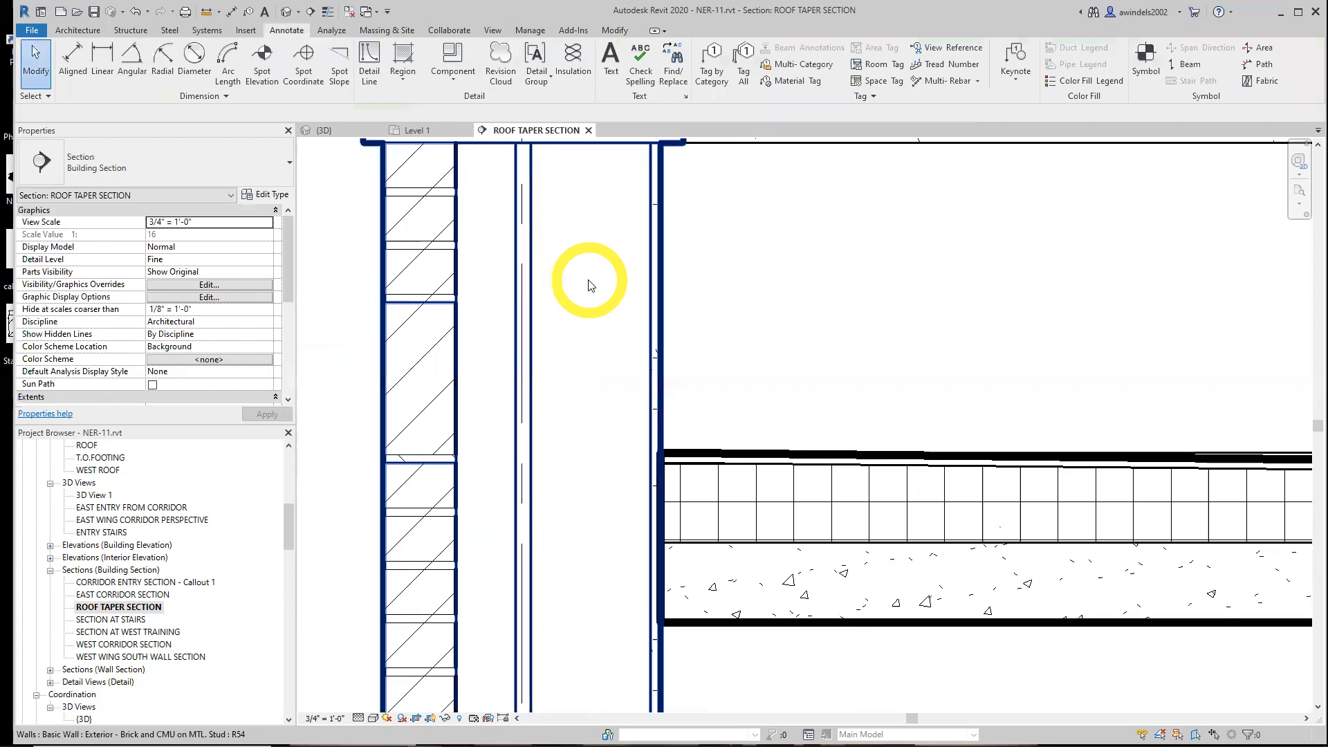
- Open the placed soldier brick's Brick Standard family for editing
click(402, 377)
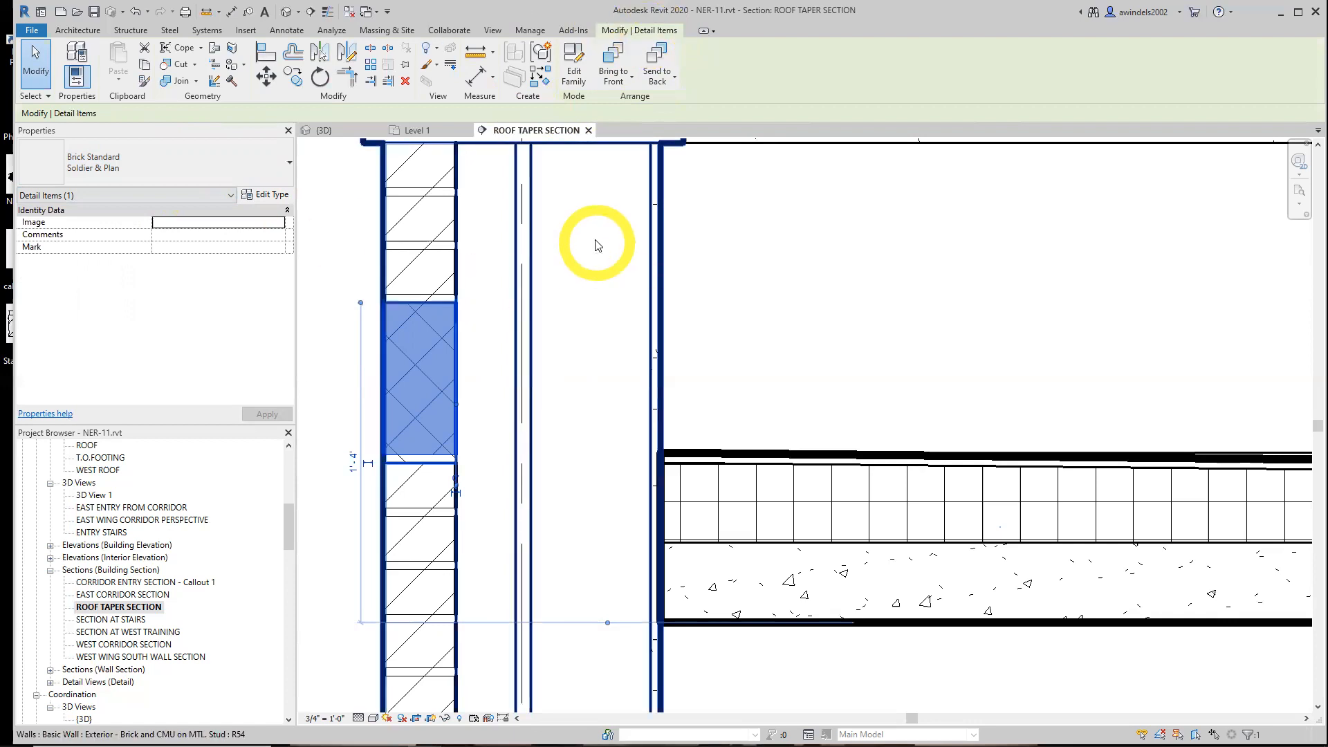
scroll(597, 245, down, 1)
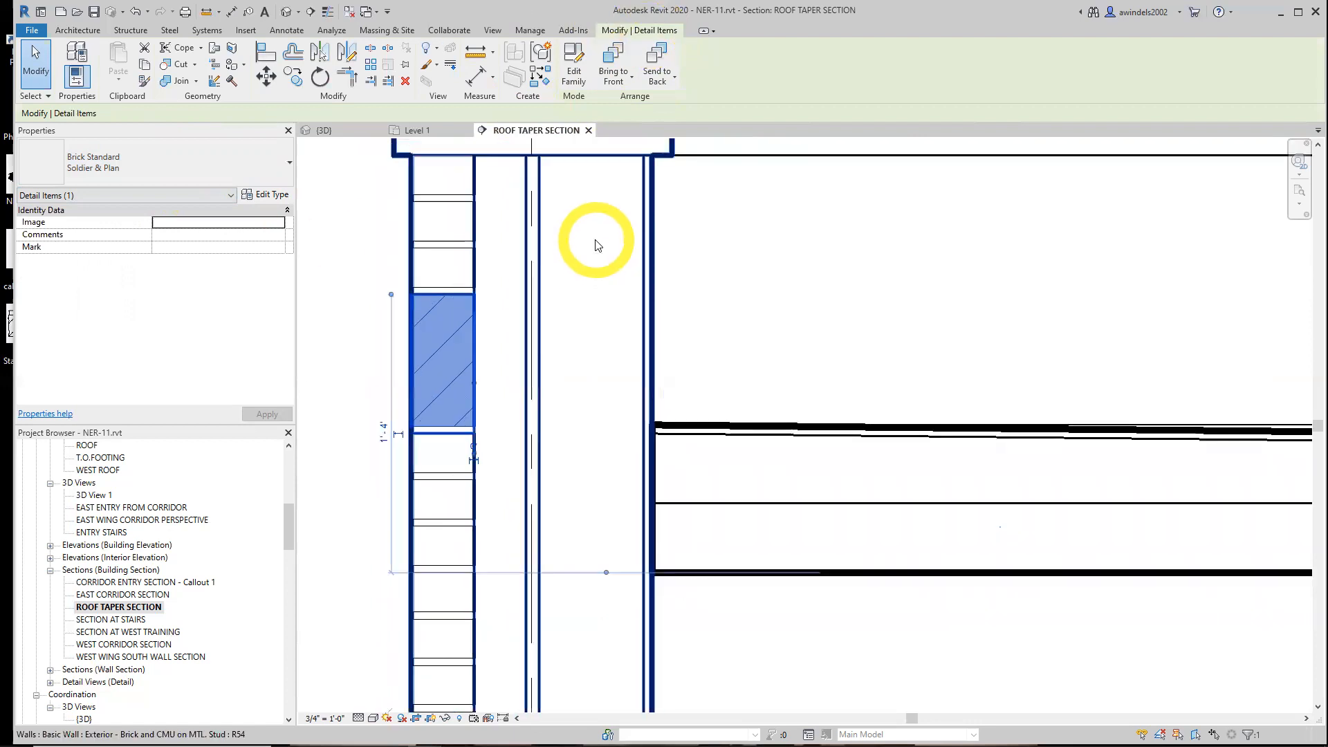
click(572, 68)
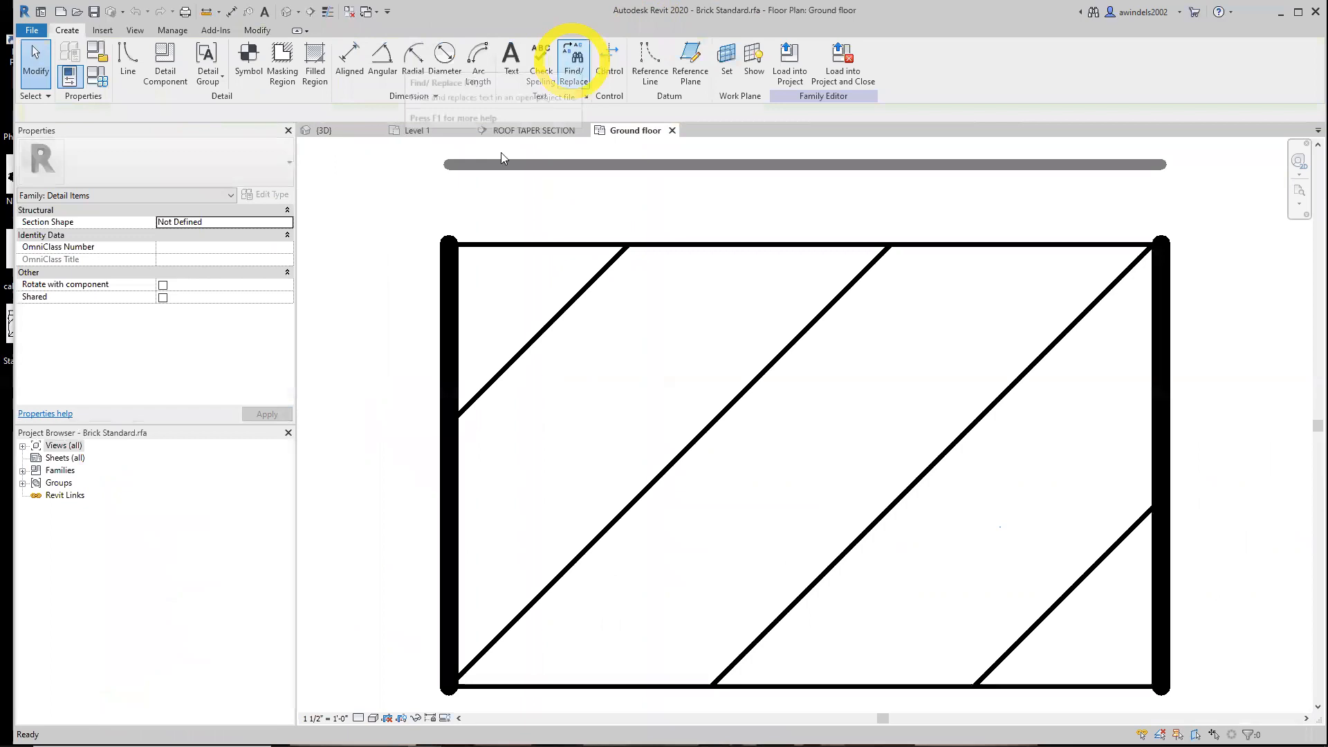
- Stretch the brick filled region downward until its lower edge is about 6" below the separate line above it
scroll(734, 436, down, 5)
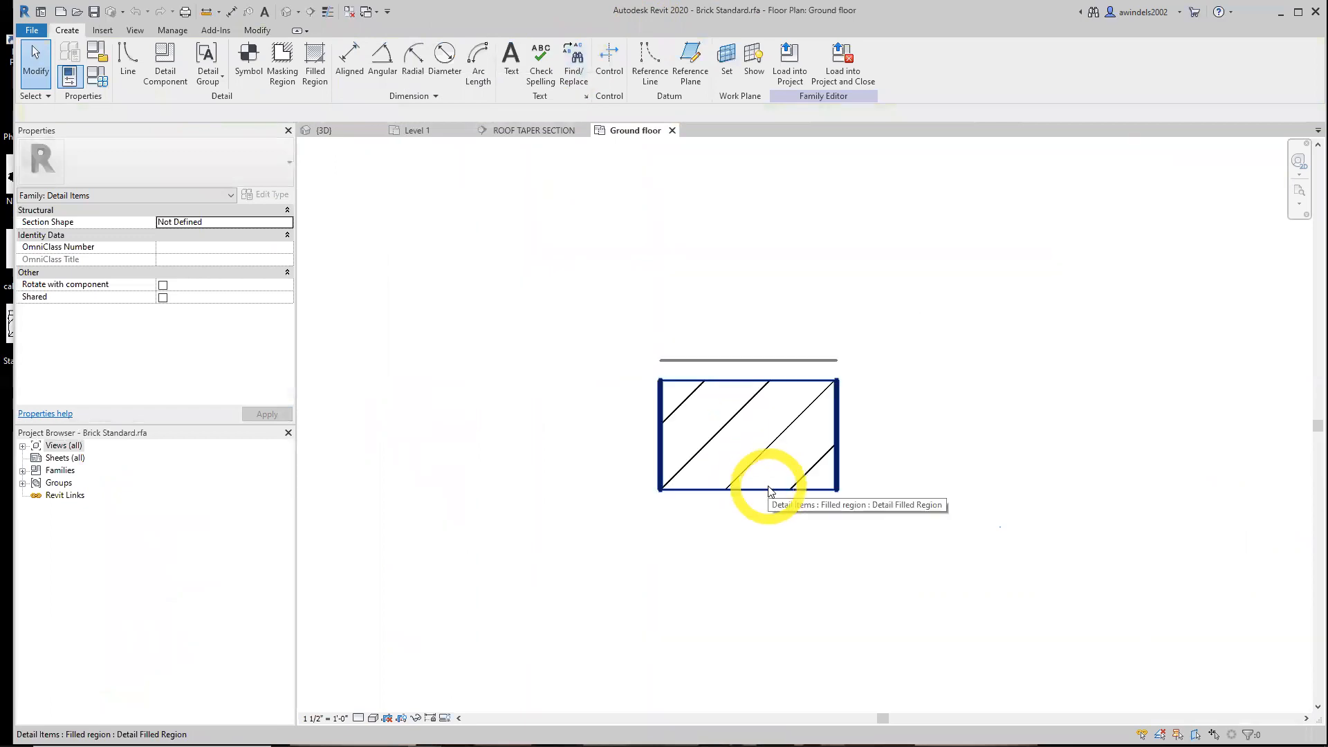
scroll(796, 415, up, 2)
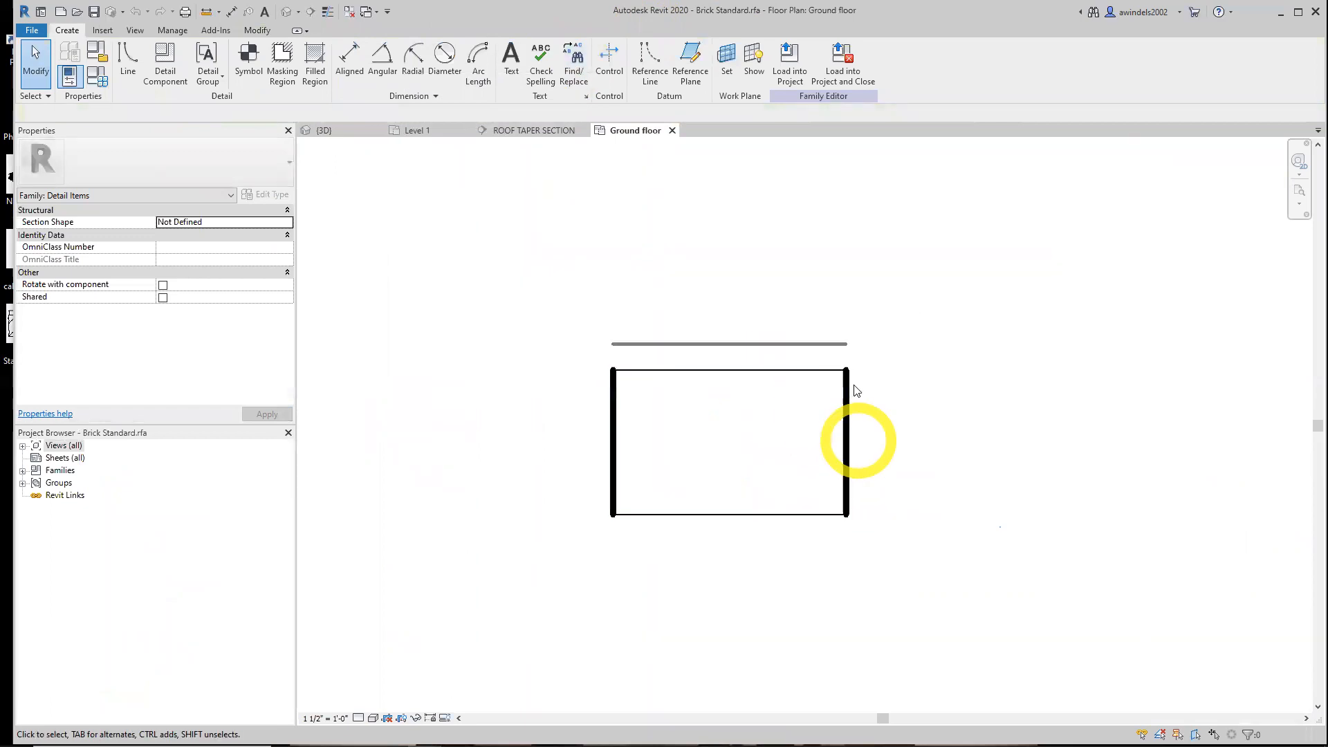
scroll(750, 522, down, 2)
middle_drag(750, 521, 714, 415)
drag(582, 269, 848, 465)
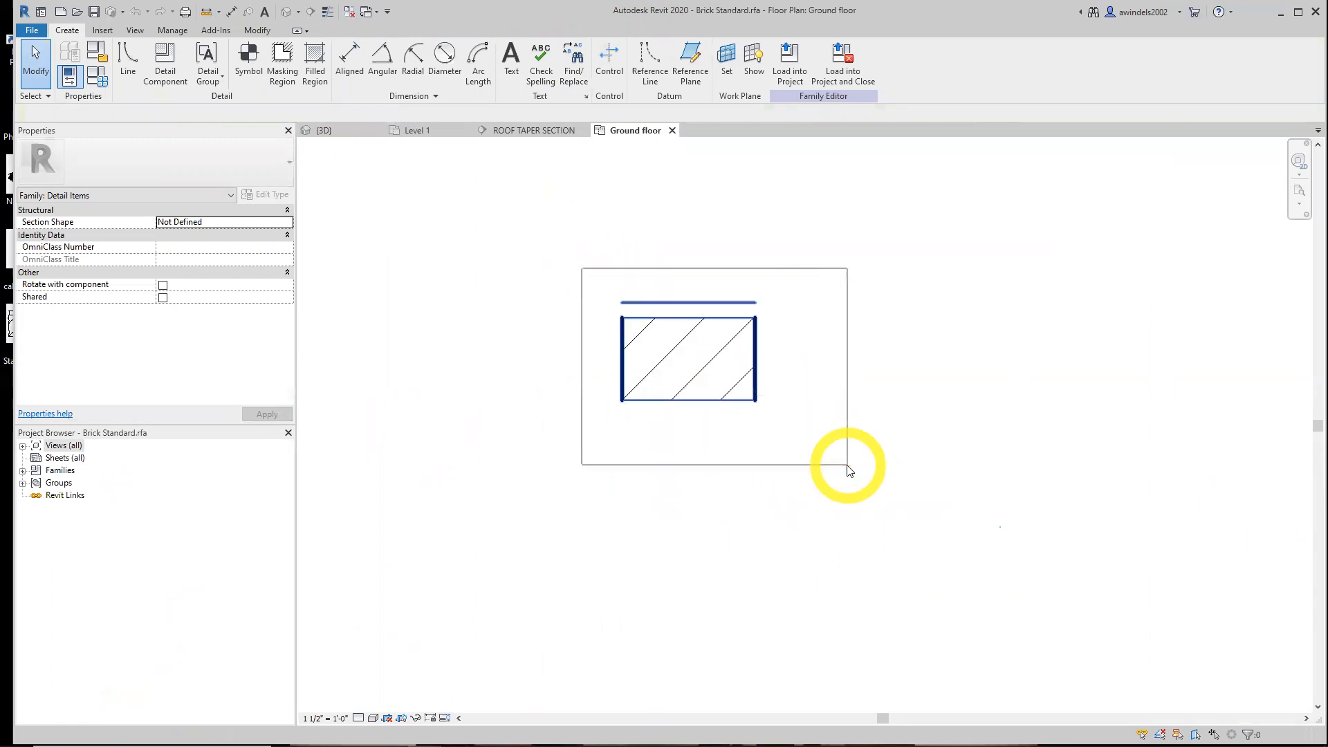
drag(847, 465, 820, 422)
drag(688, 400, 718, 531)
click(836, 572)
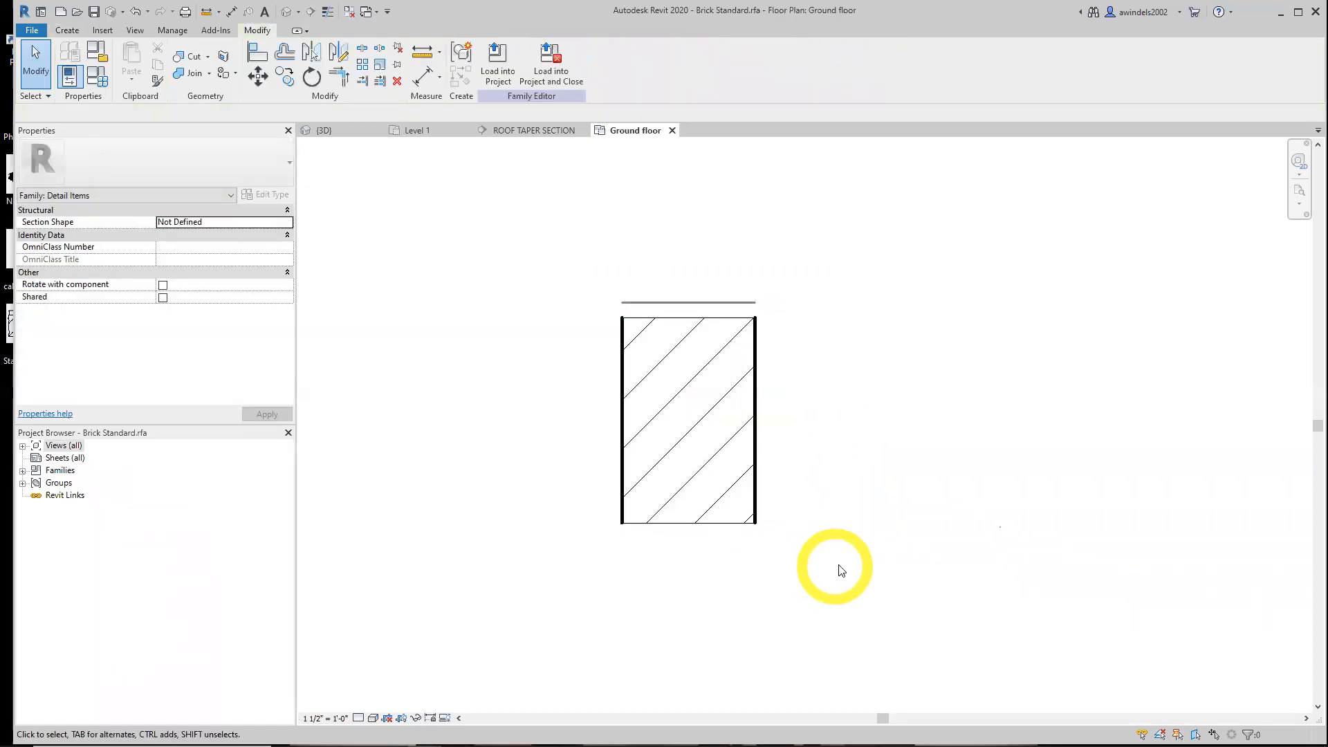
double_click(756, 473)
click(757, 478)
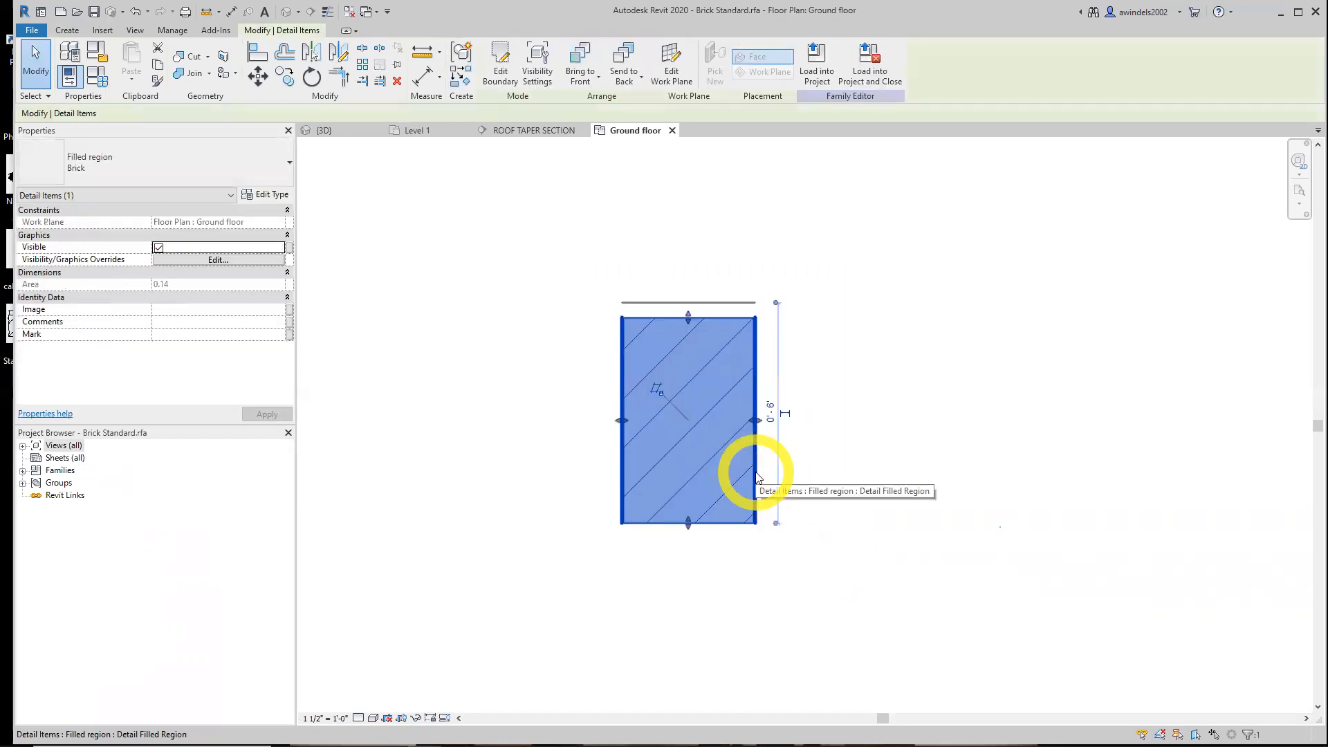
- In the ROOF TAPER SECTION view, measure the height of the soldier course with an aligned dimension, without placing it
click(523, 130)
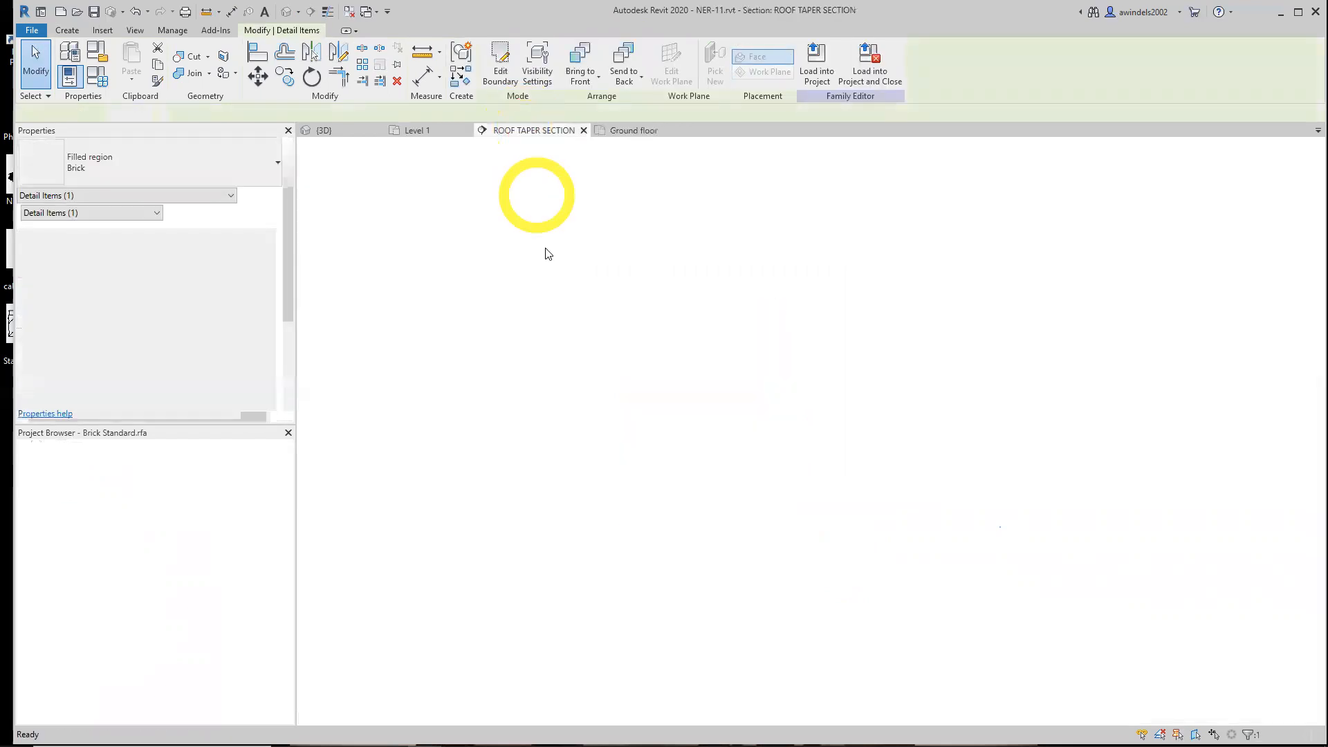
scroll(598, 354, down, 1)
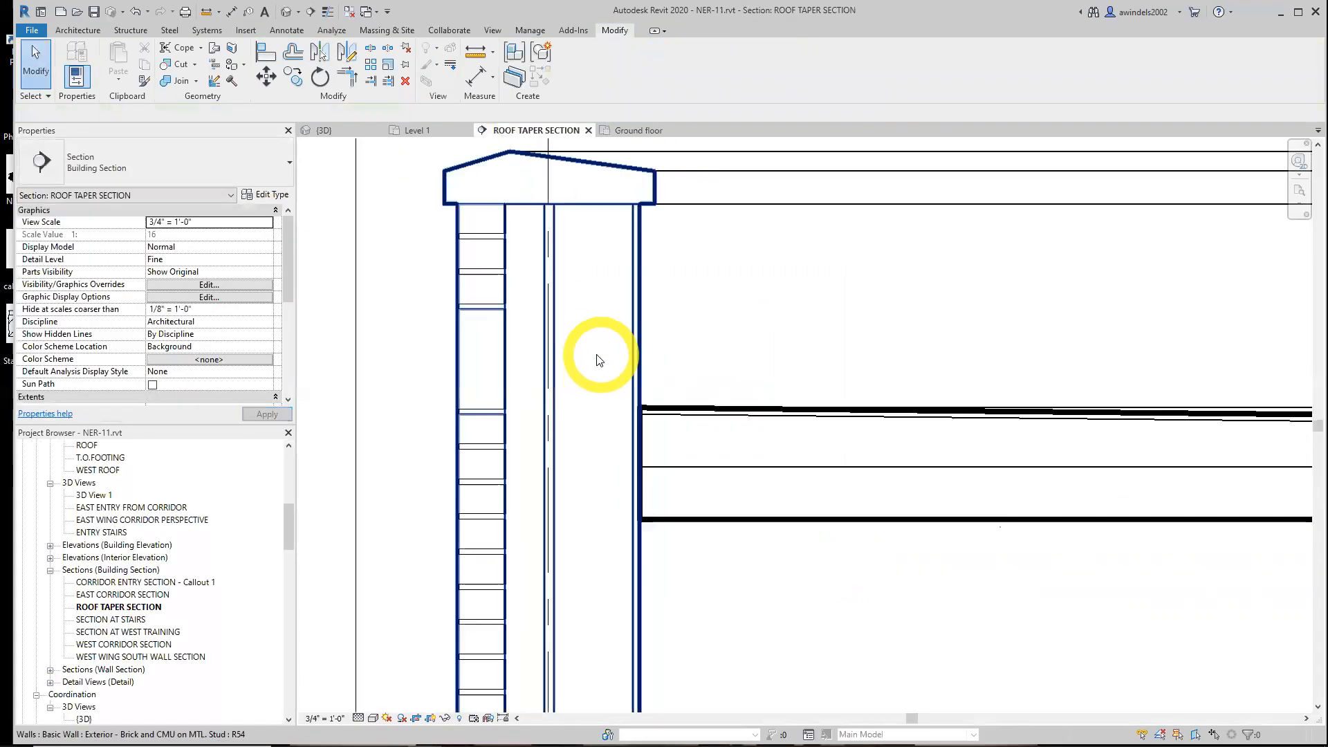
scroll(446, 327, up, 1)
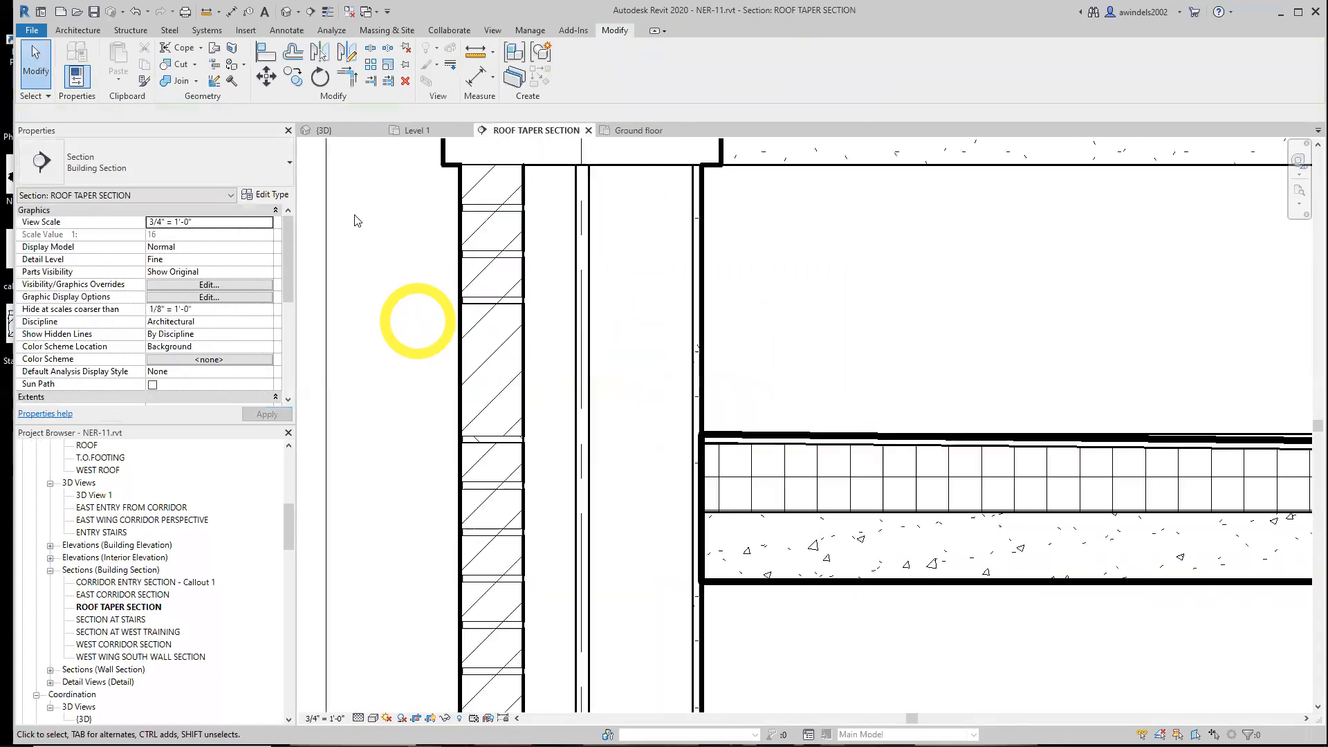
click(476, 75)
click(462, 304)
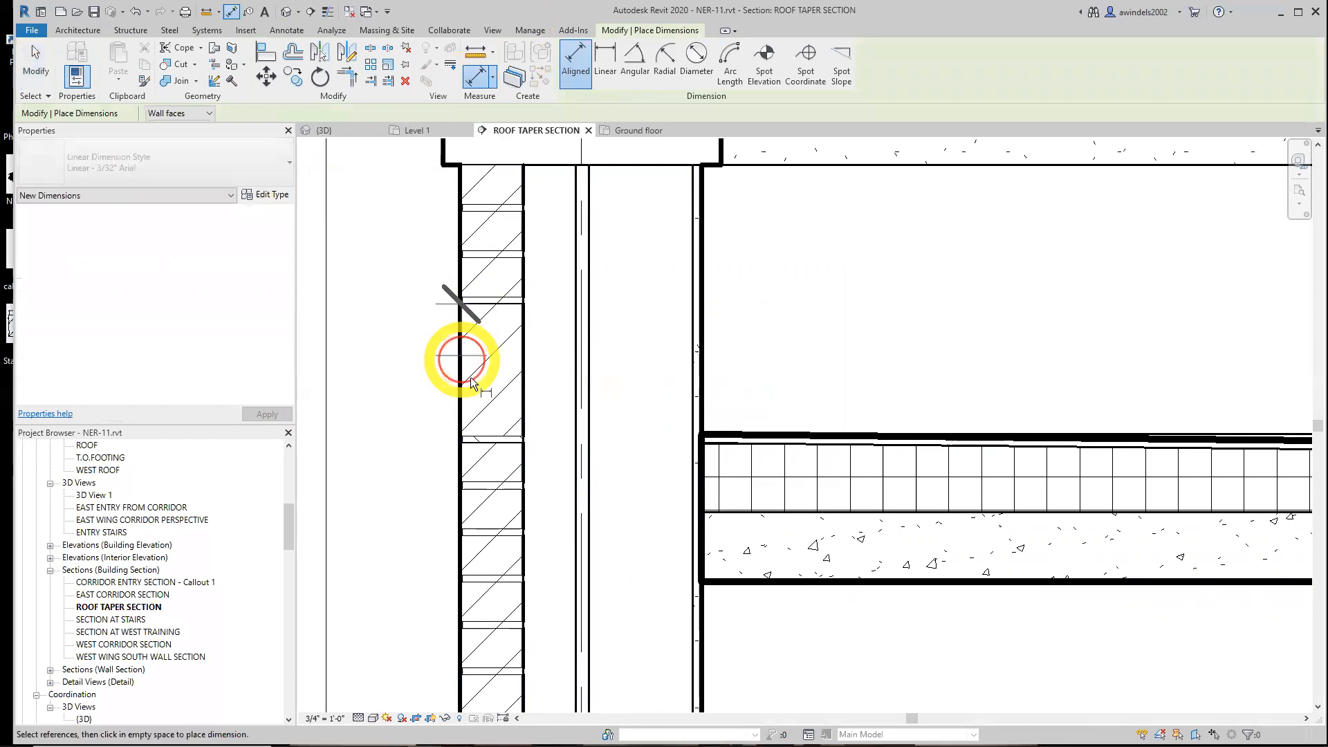
click(477, 438)
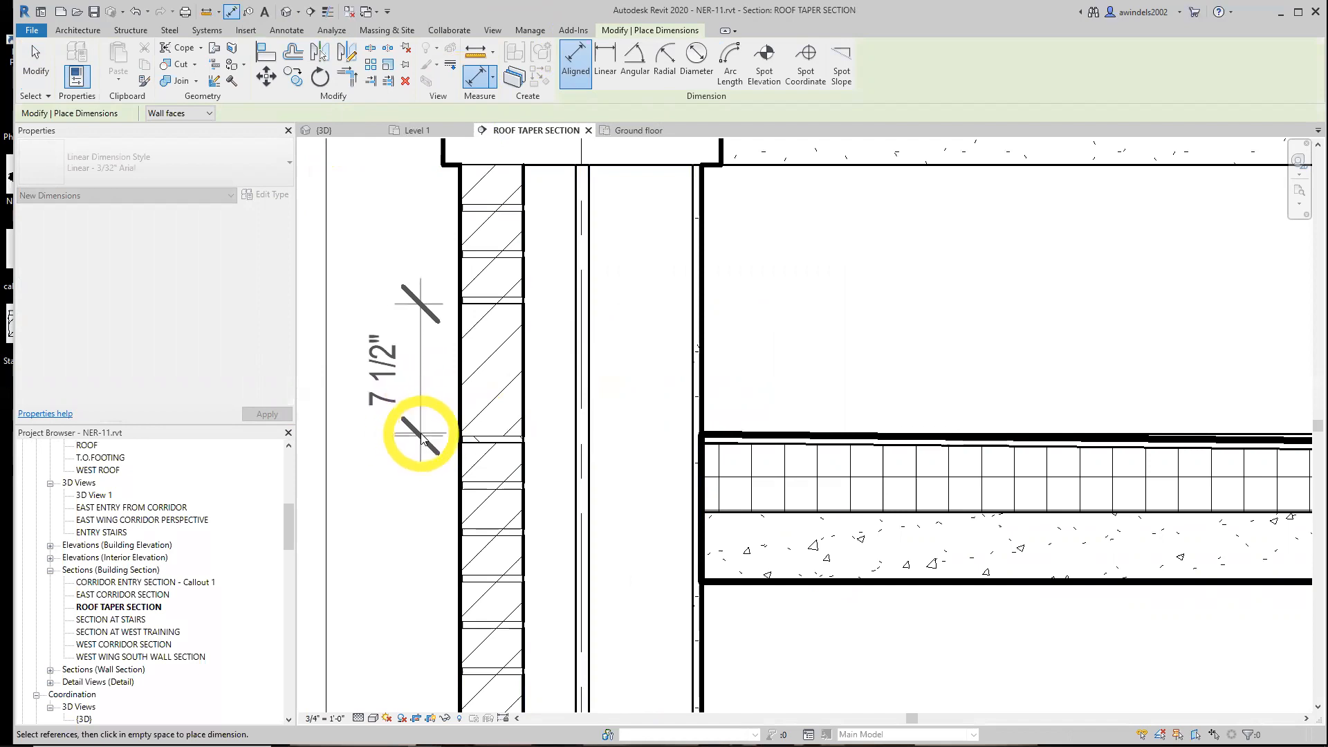
key(Escape)
key(Escape)
- Back in the brick family, stretch the filled region's lower edge to about 6 3/4" below the line above it
click(644, 130)
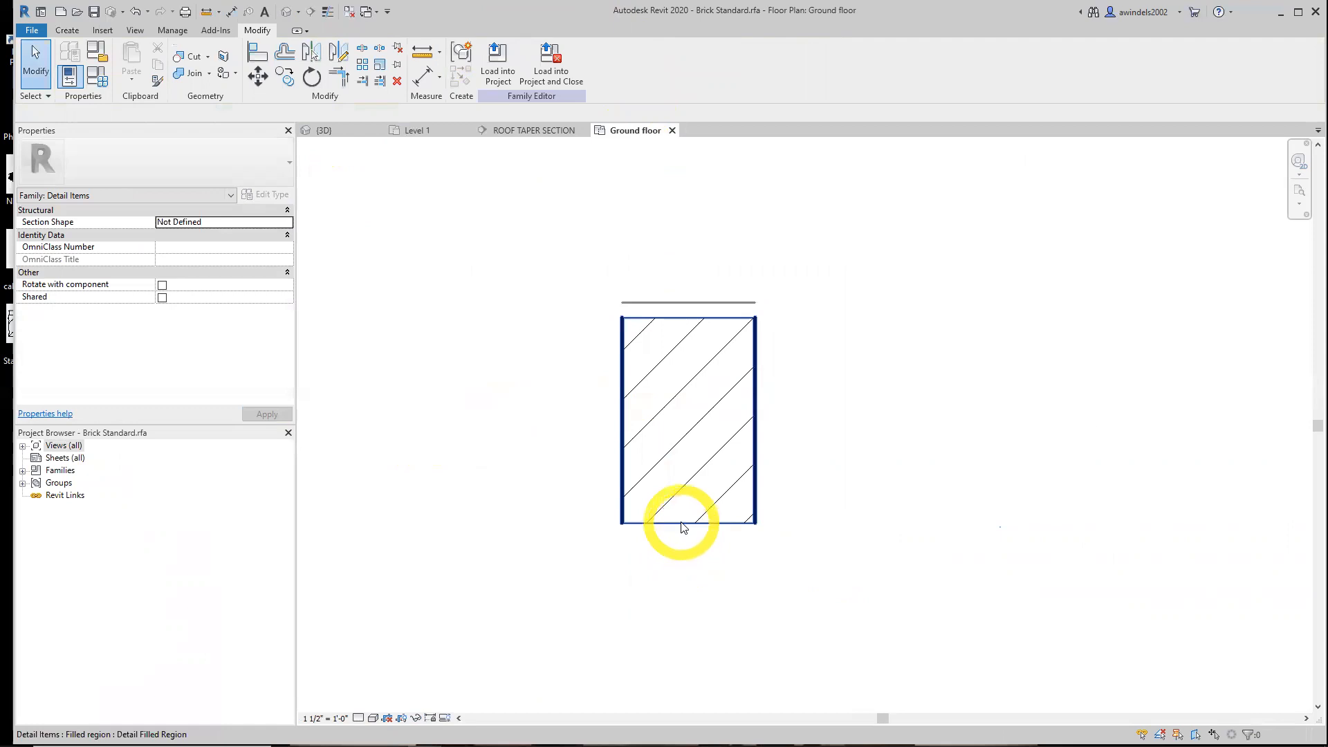
click(705, 522)
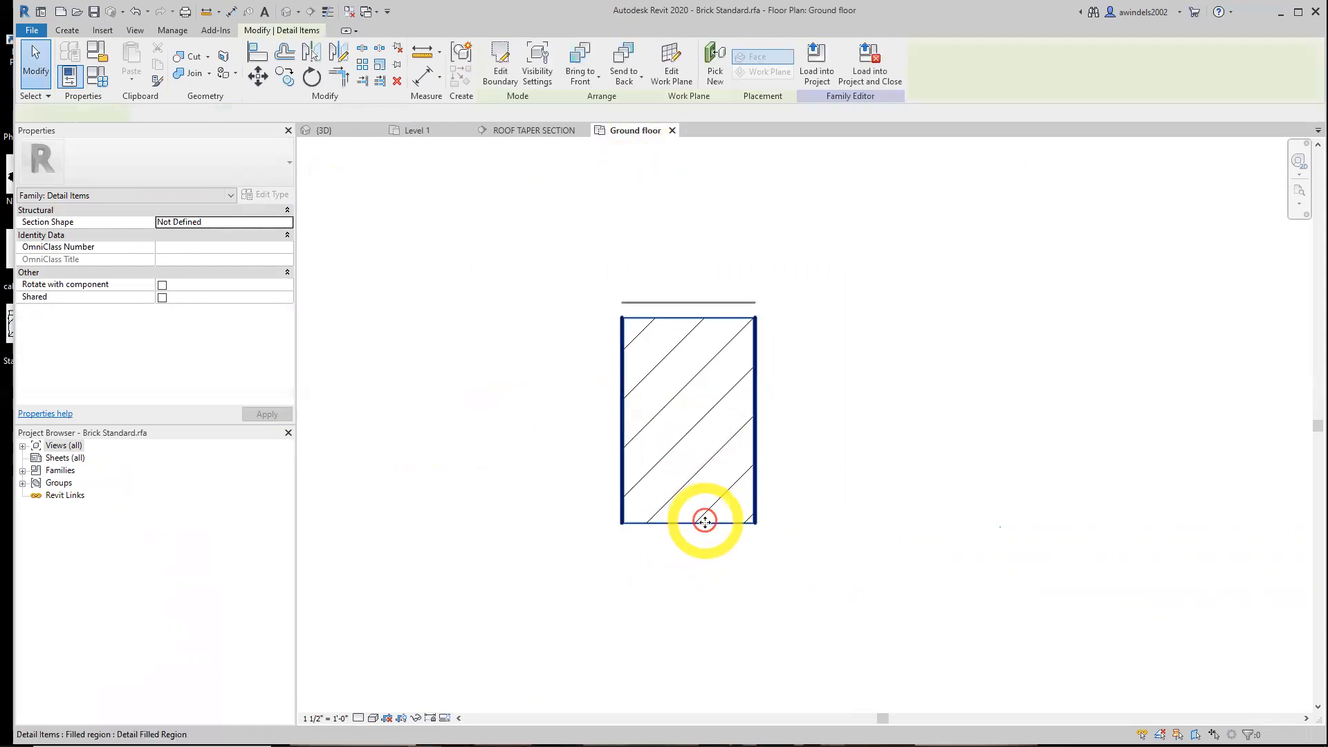
drag(688, 523, 689, 552)
click(712, 334)
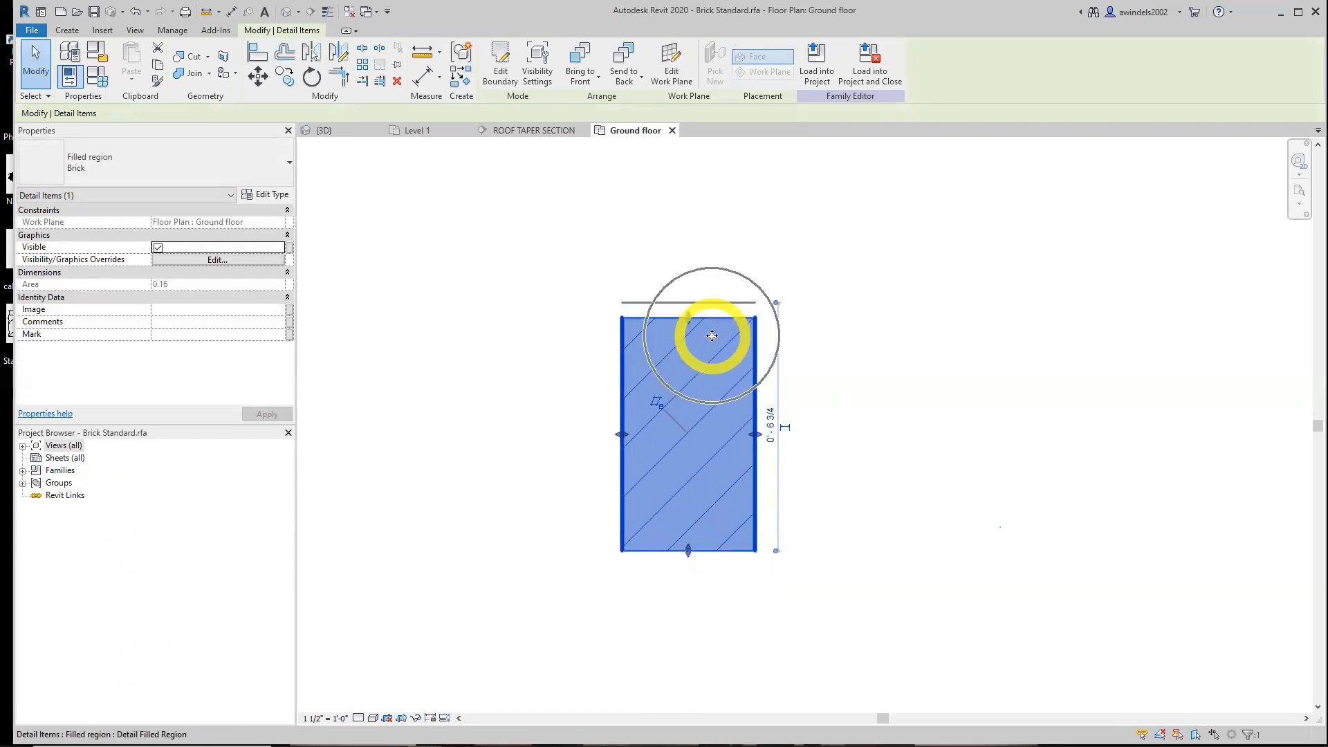
click(501, 65)
- Compare the family with the section's soldier course and stretch the filled region's lower edge to about 7 1/4" below the line above it
click(531, 132)
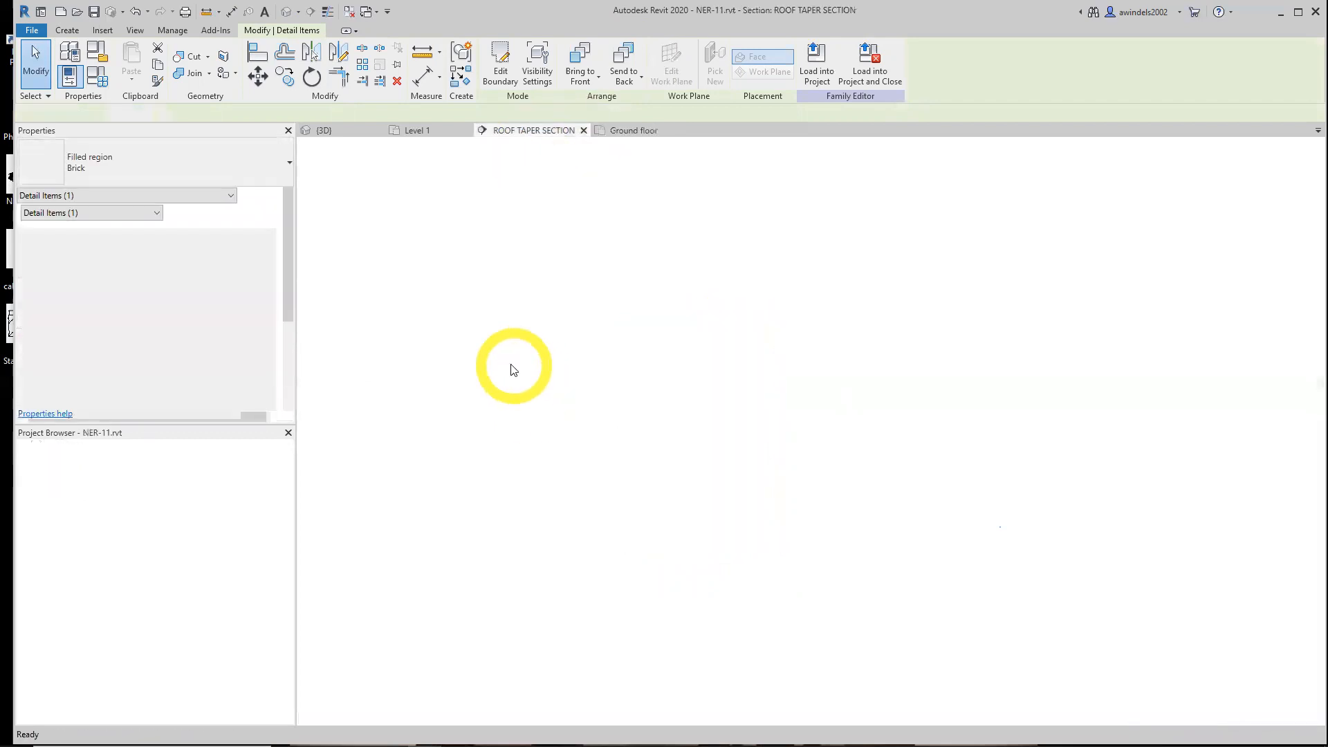
drag(411, 283, 564, 366)
drag(392, 289, 562, 472)
click(644, 129)
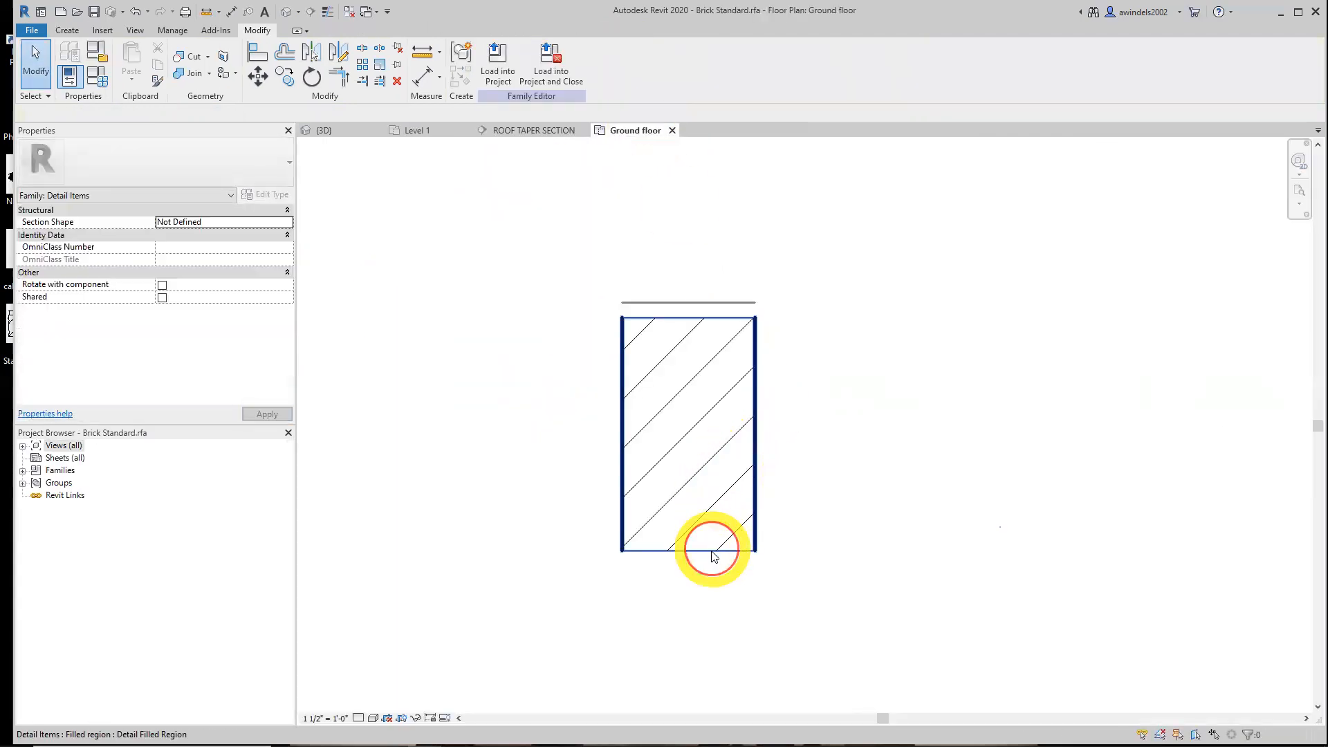
click(709, 550)
drag(689, 551, 688, 573)
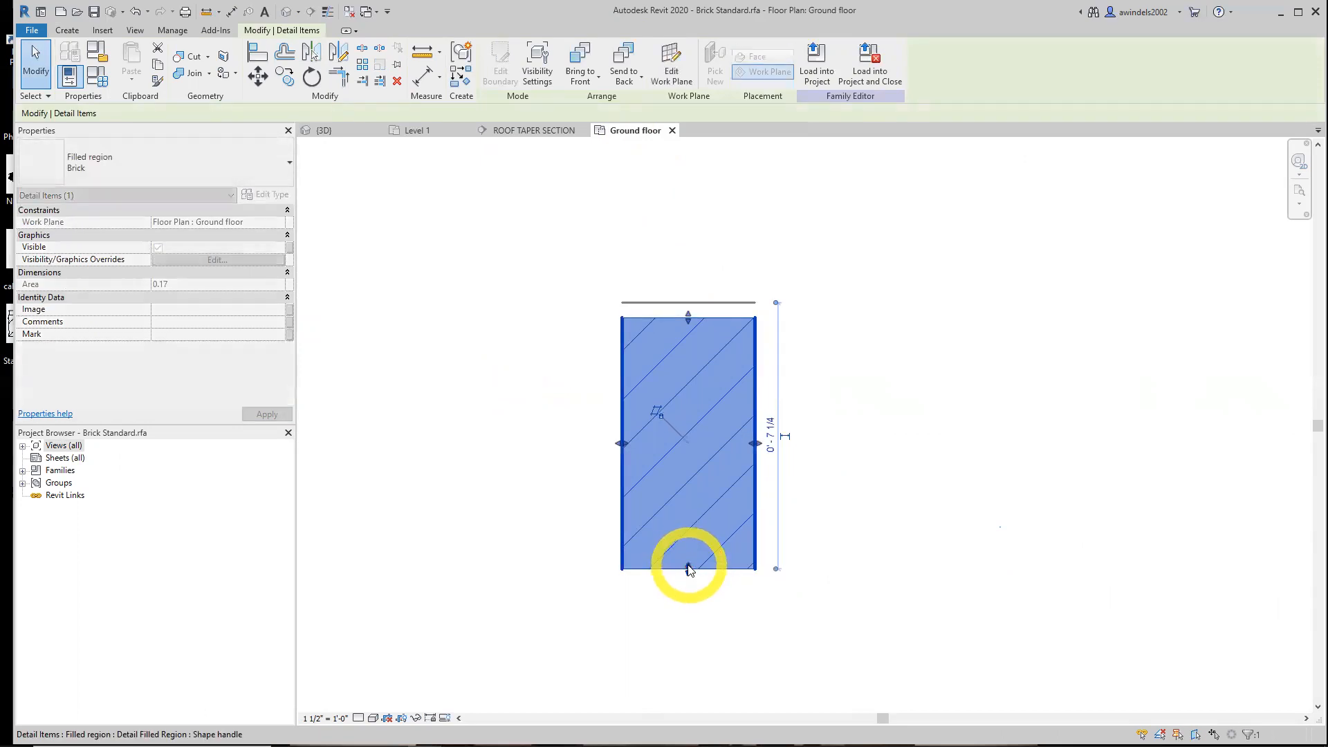
click(809, 595)
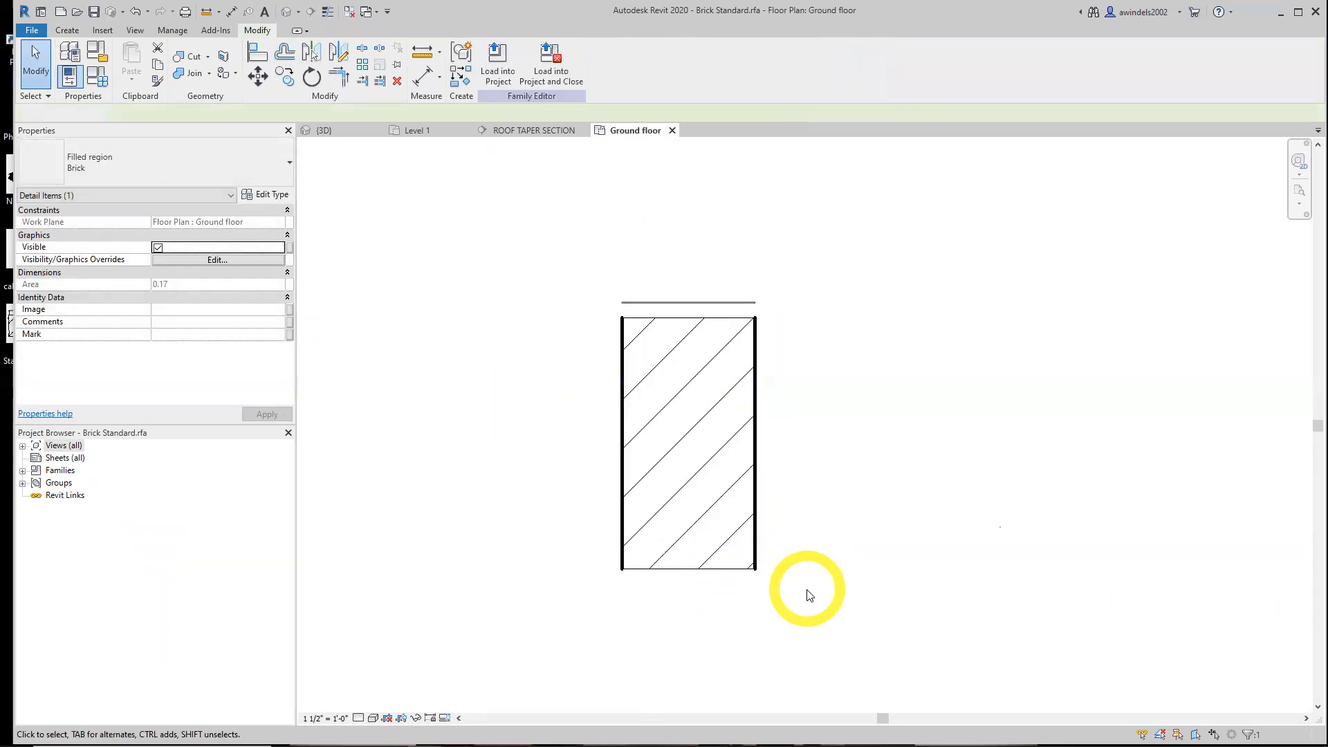
click(721, 567)
key(ctrl)
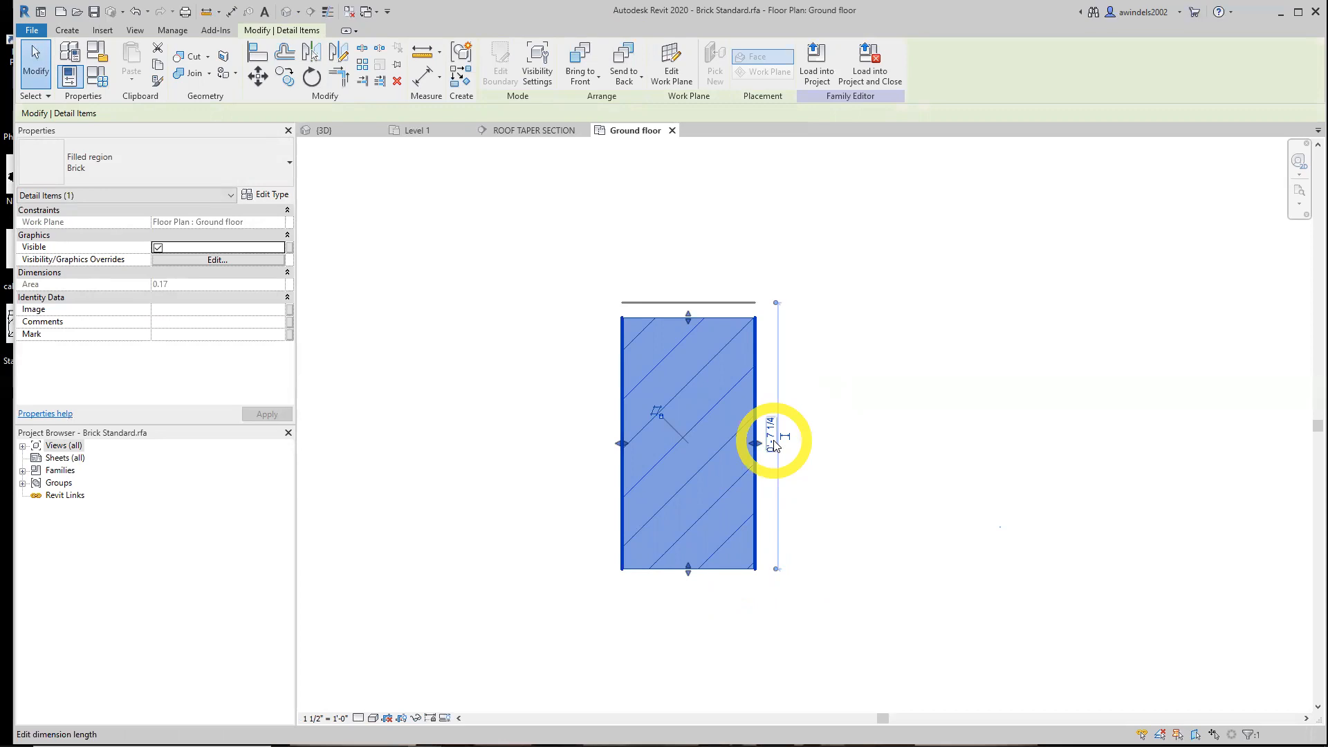
click(848, 488)
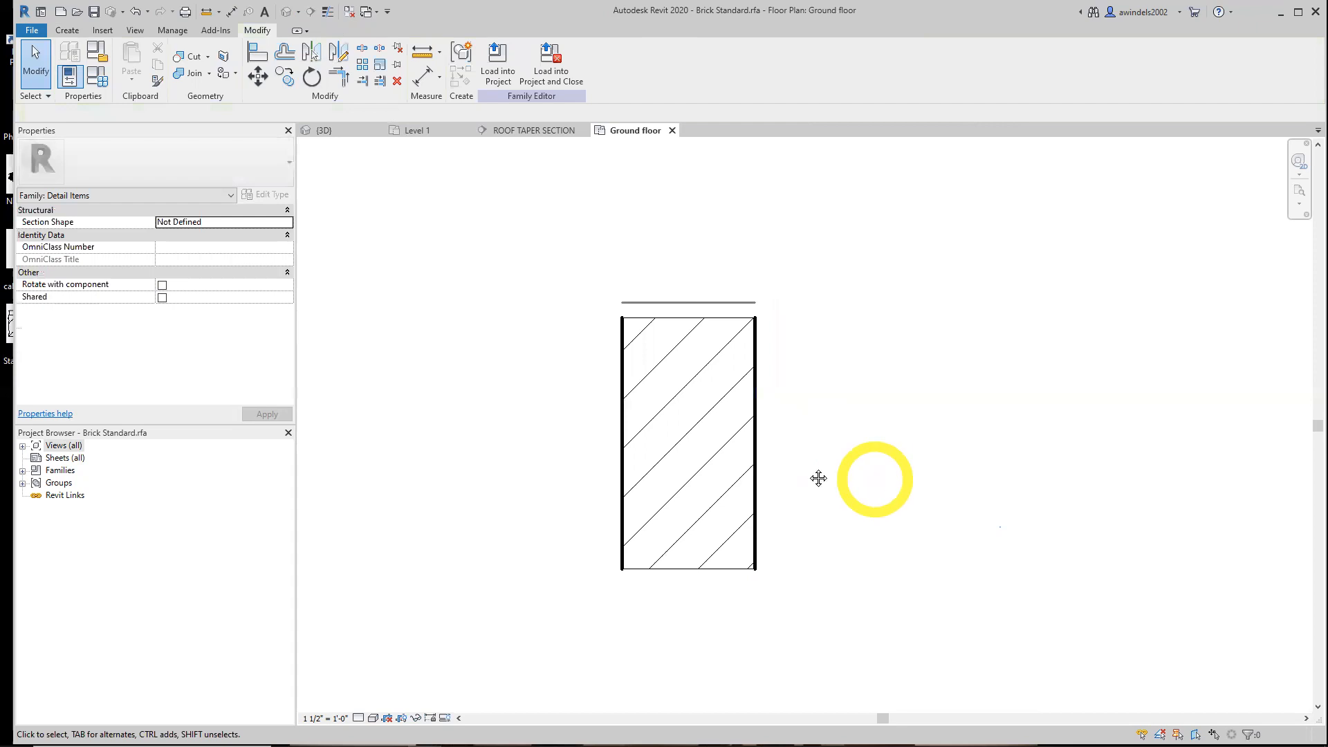
- Save the edited brick family on the Desktop as a new family file named Brick - Solider.rfa
middle_drag(873, 485, 761, 459)
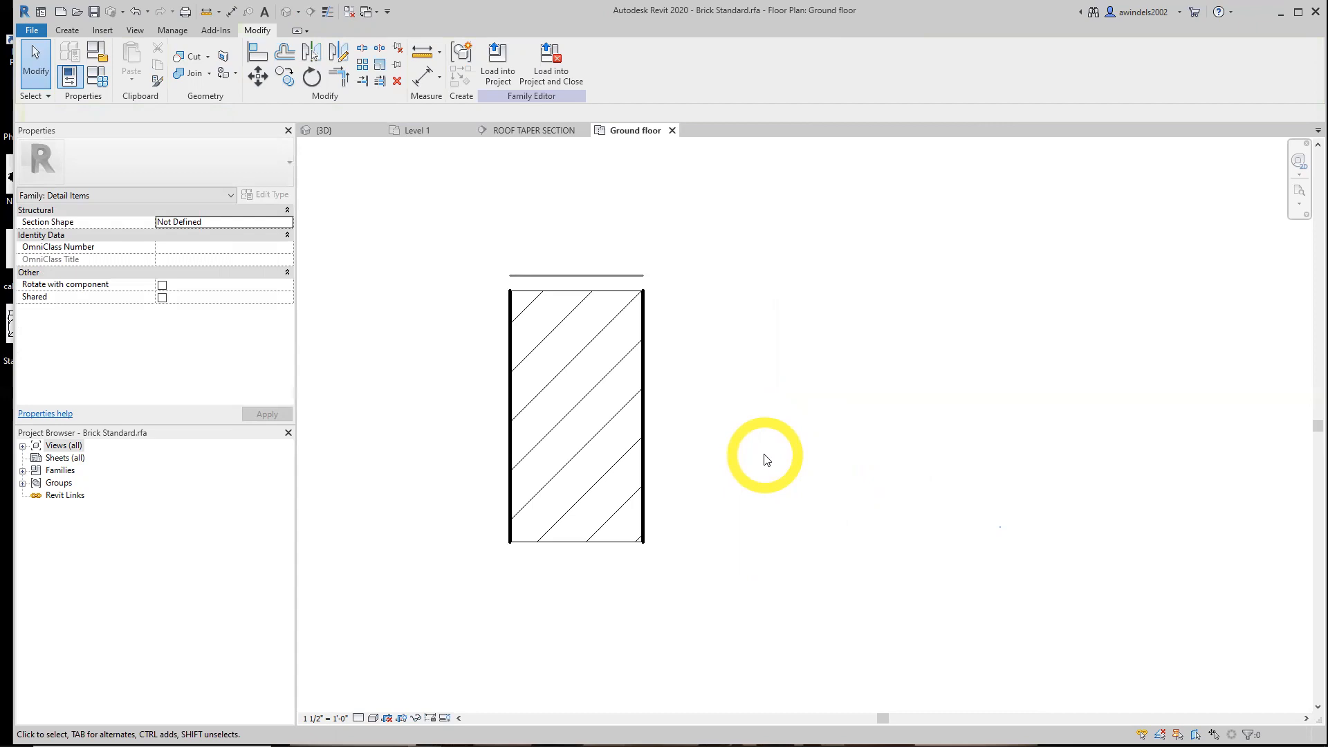
middle_drag(602, 427, 734, 417)
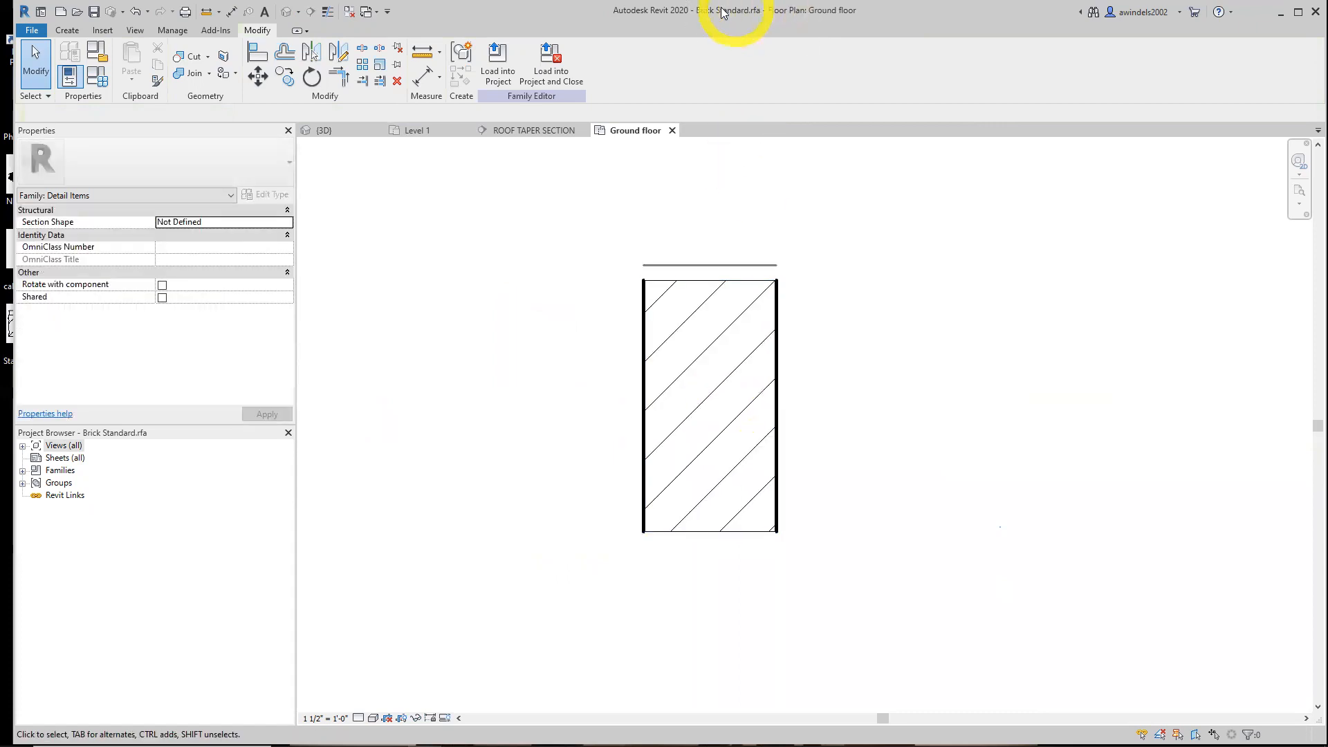
click(754, 20)
click(33, 35)
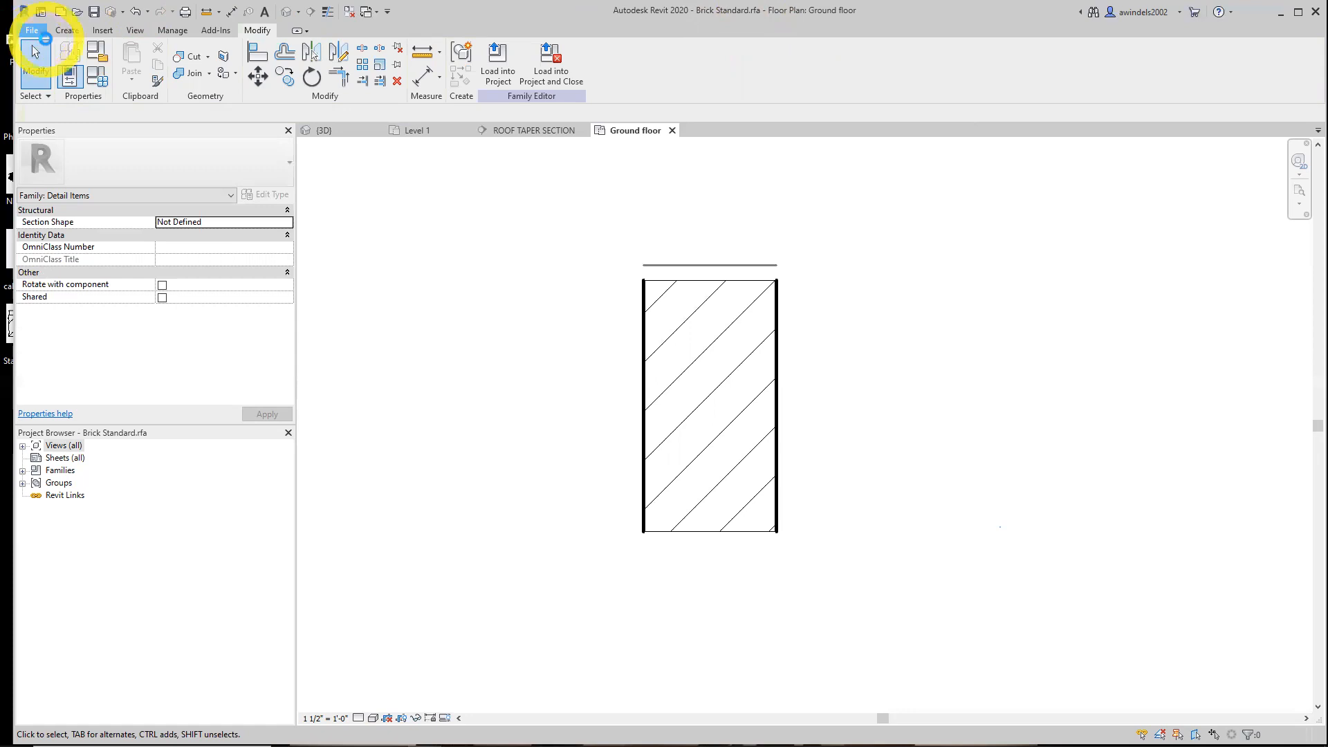
click(29, 31)
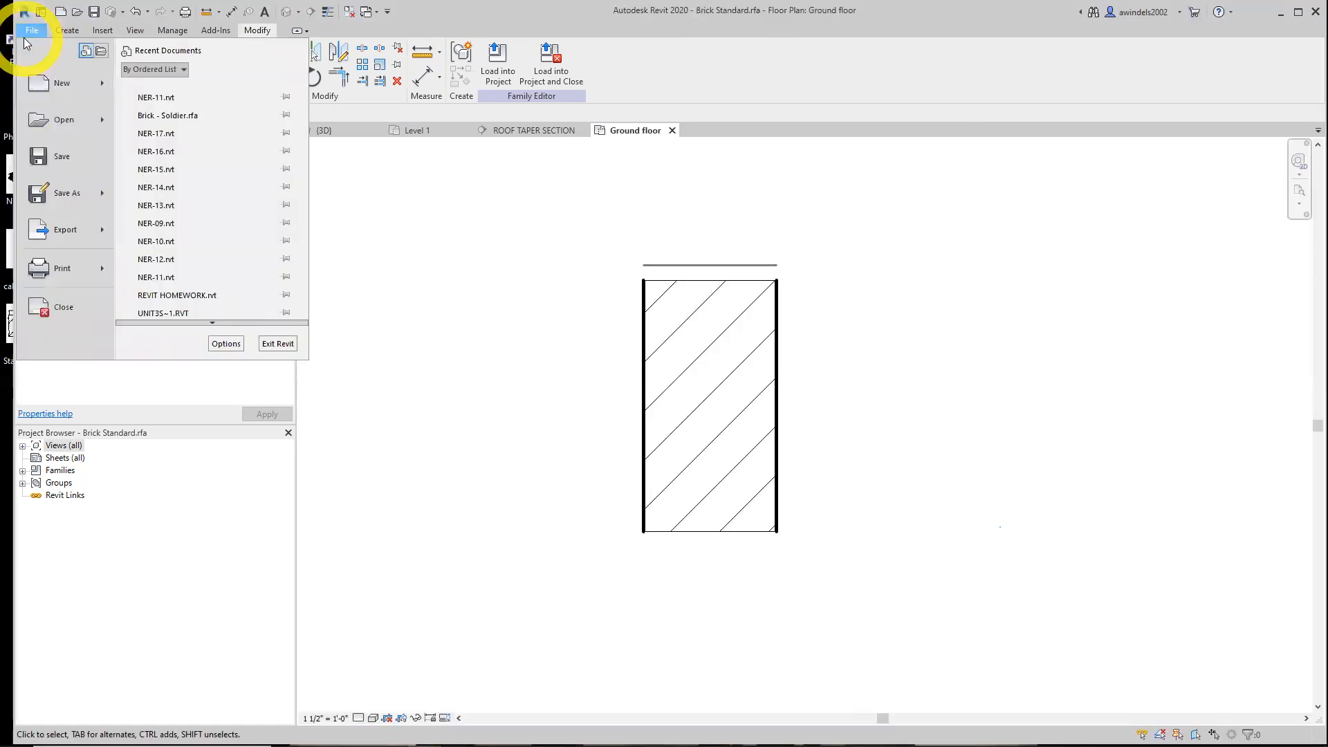
mouse_move(101, 197)
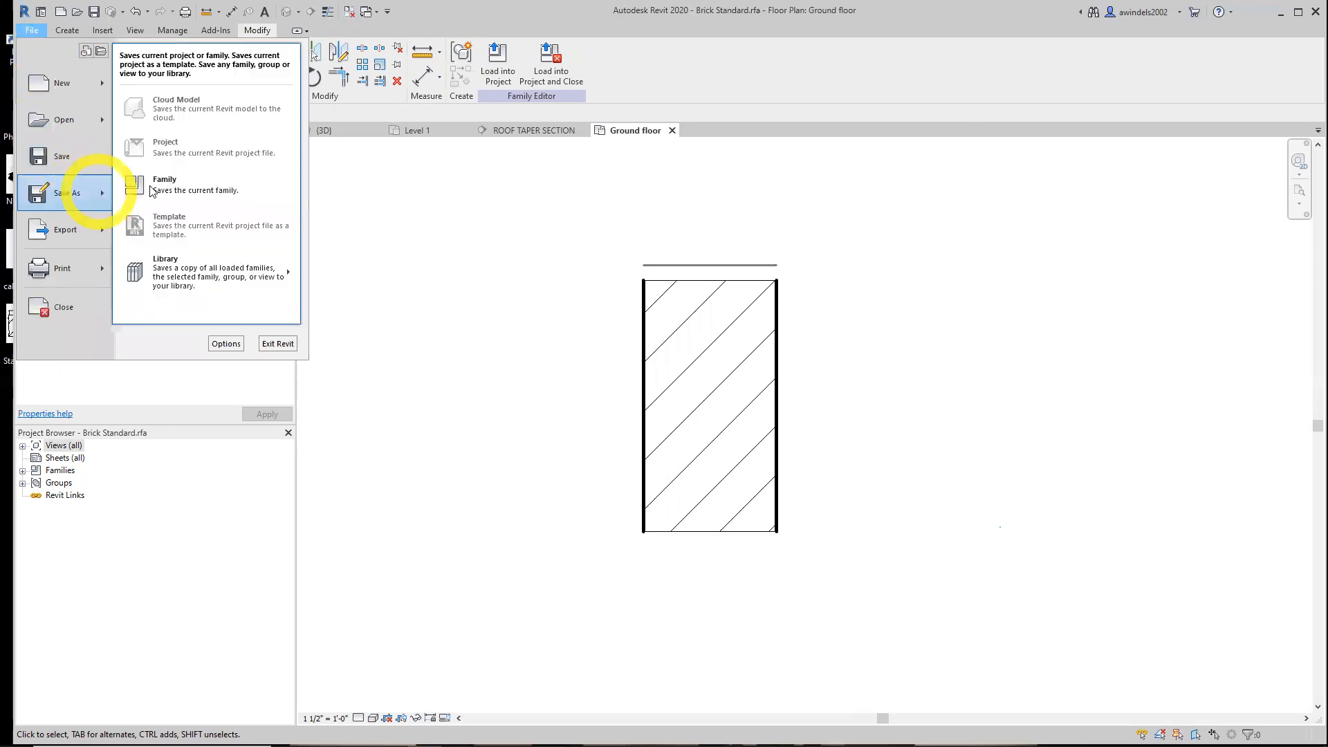
click(175, 192)
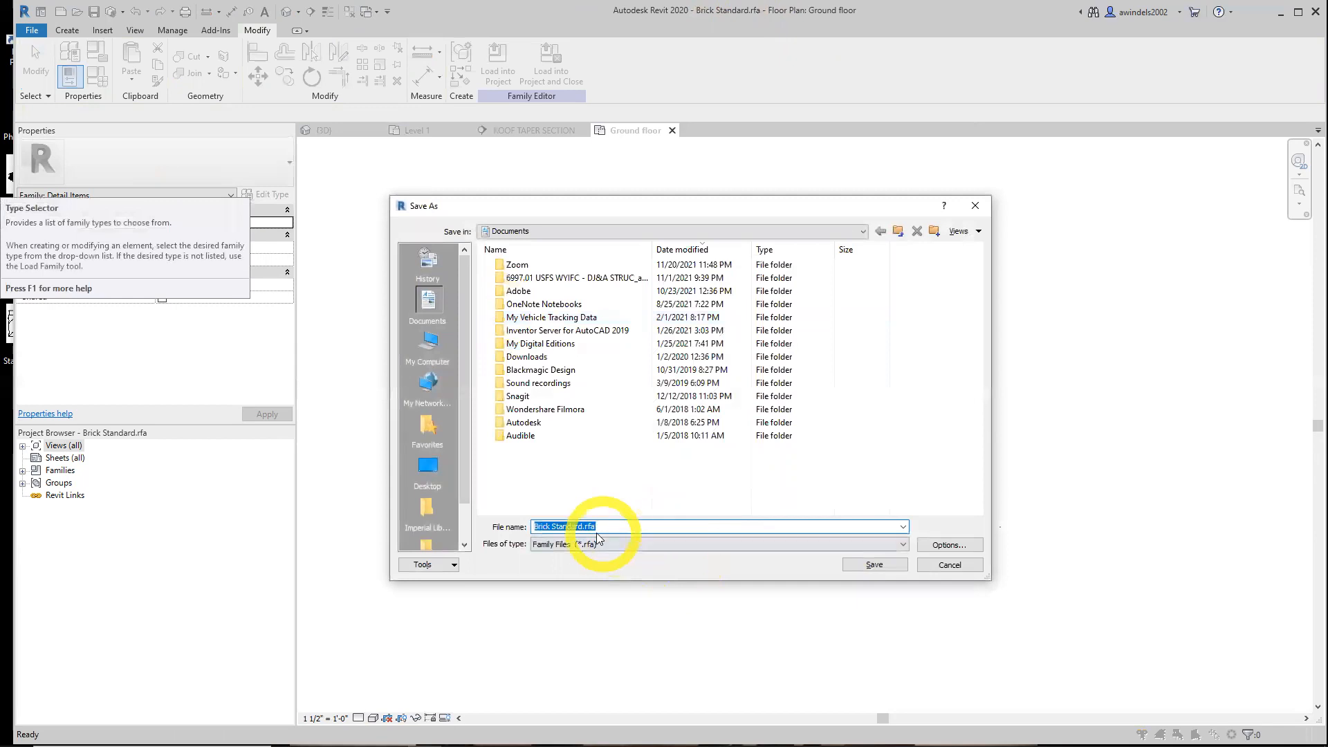
click(434, 463)
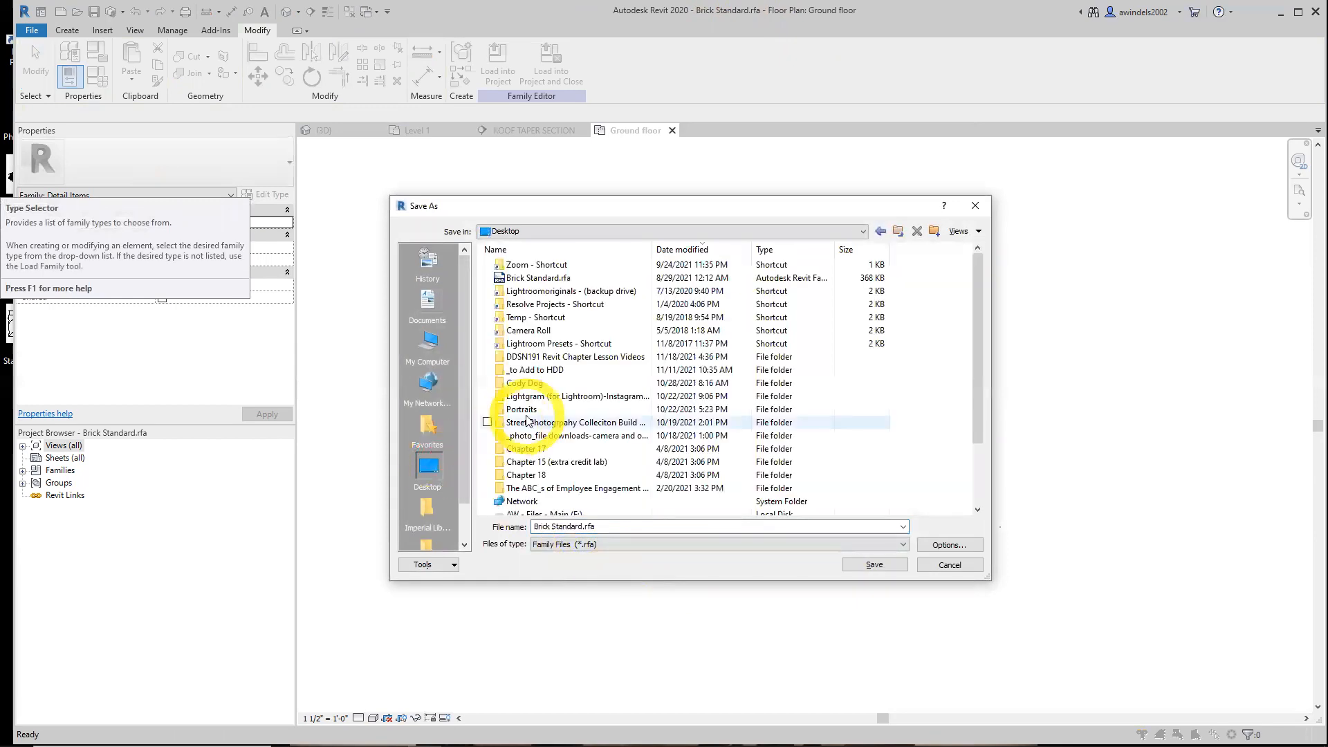
click(431, 469)
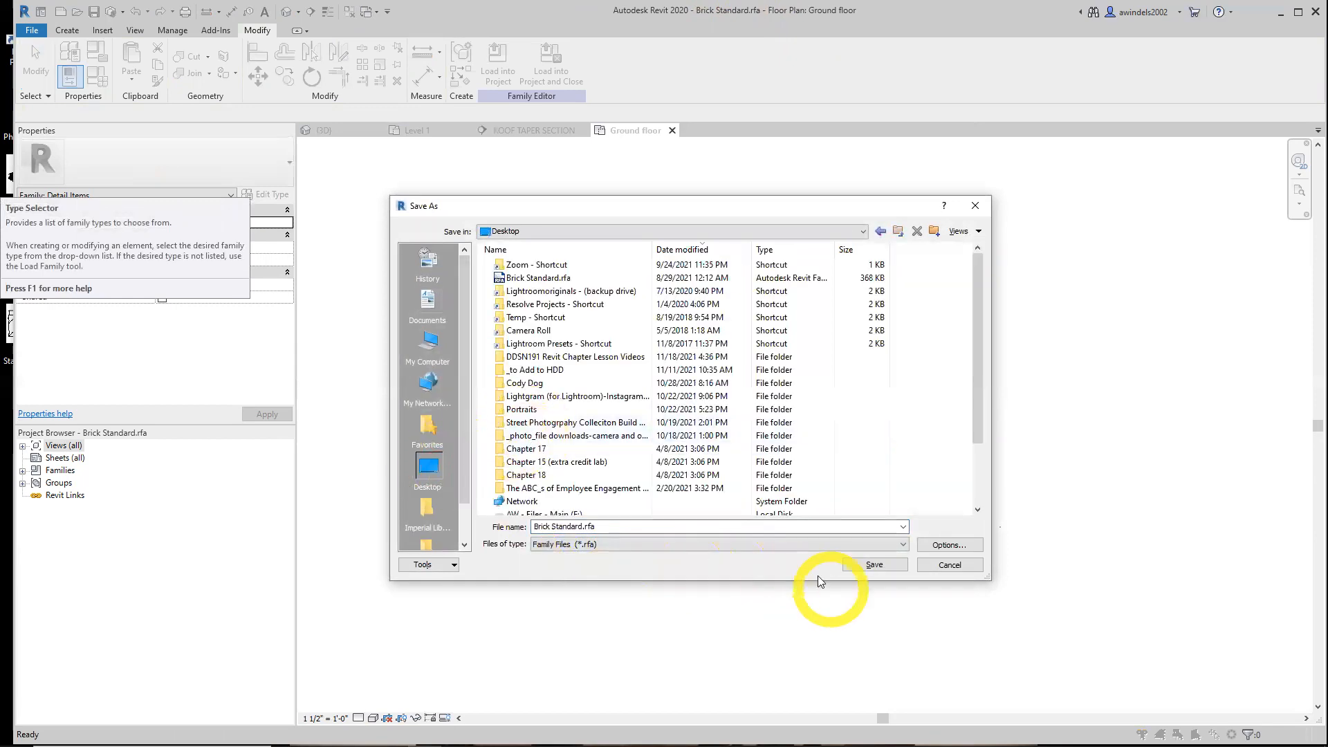
click(581, 526)
double_click(580, 527)
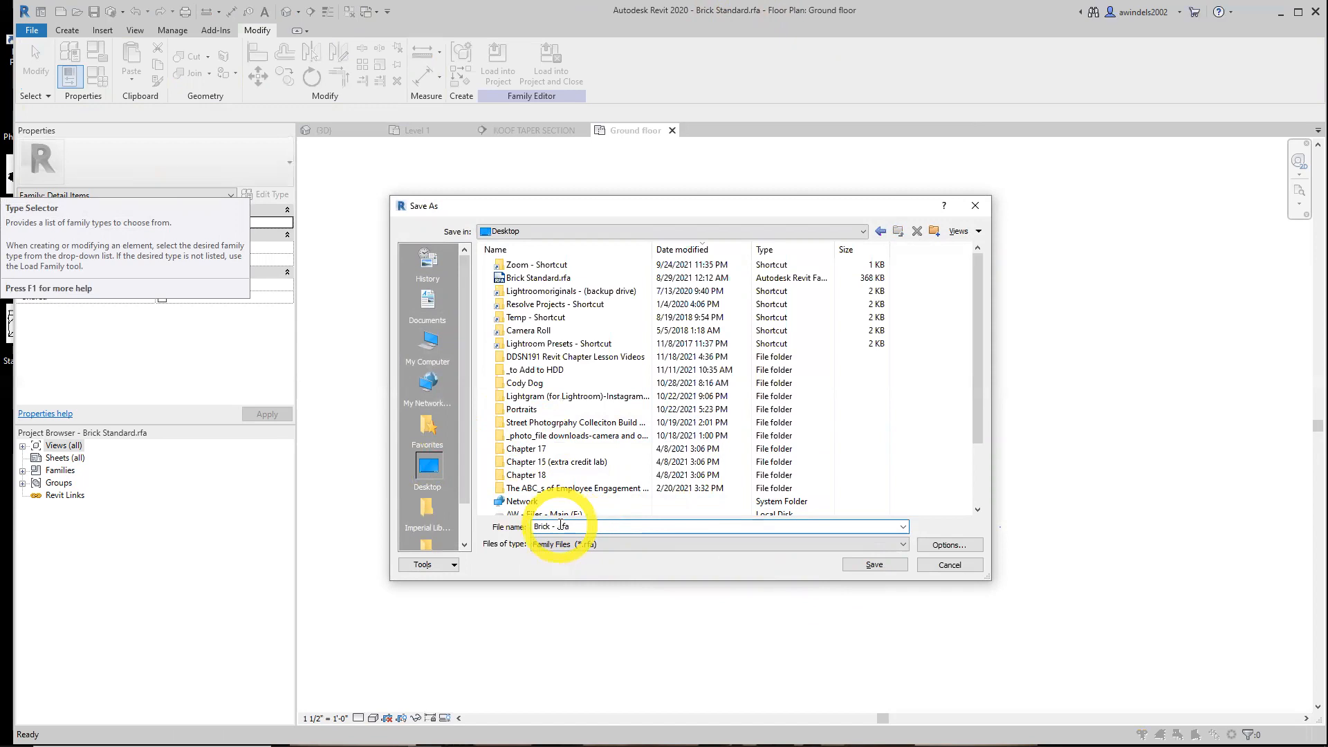
text(- Solider)
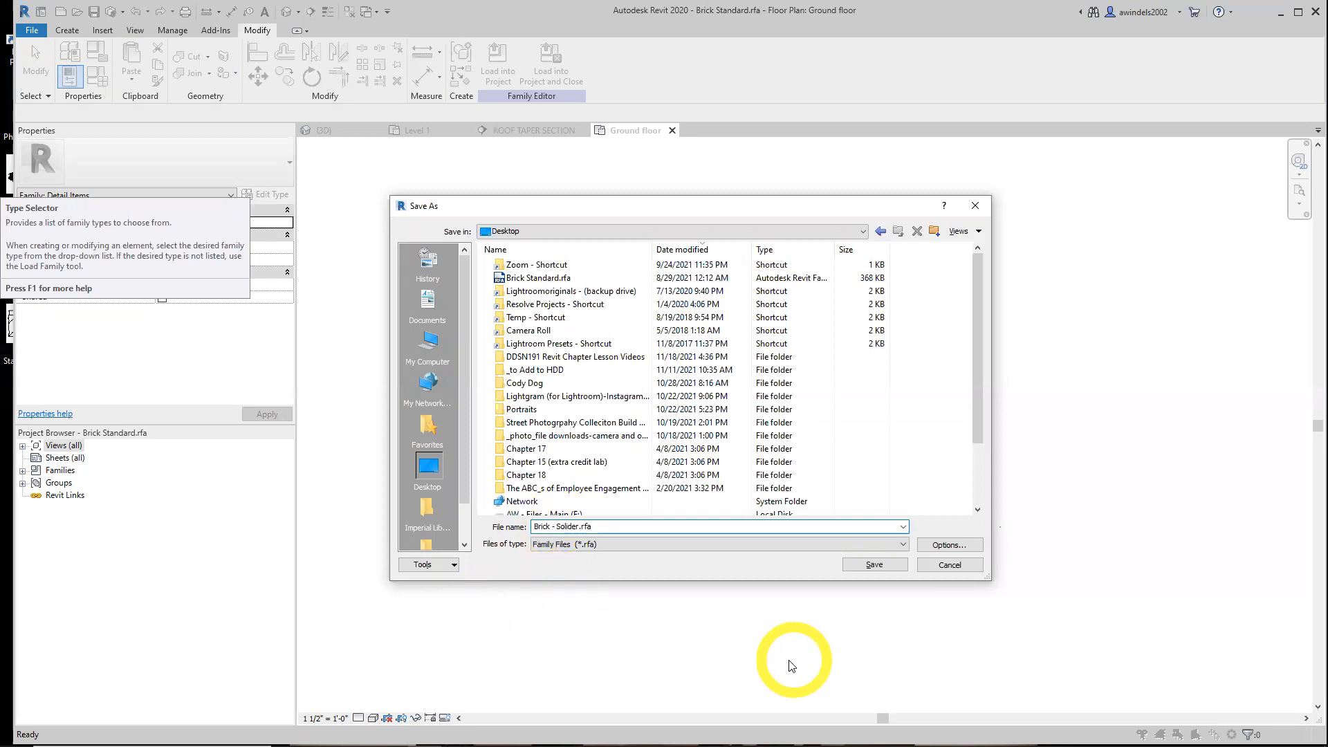
click(873, 566)
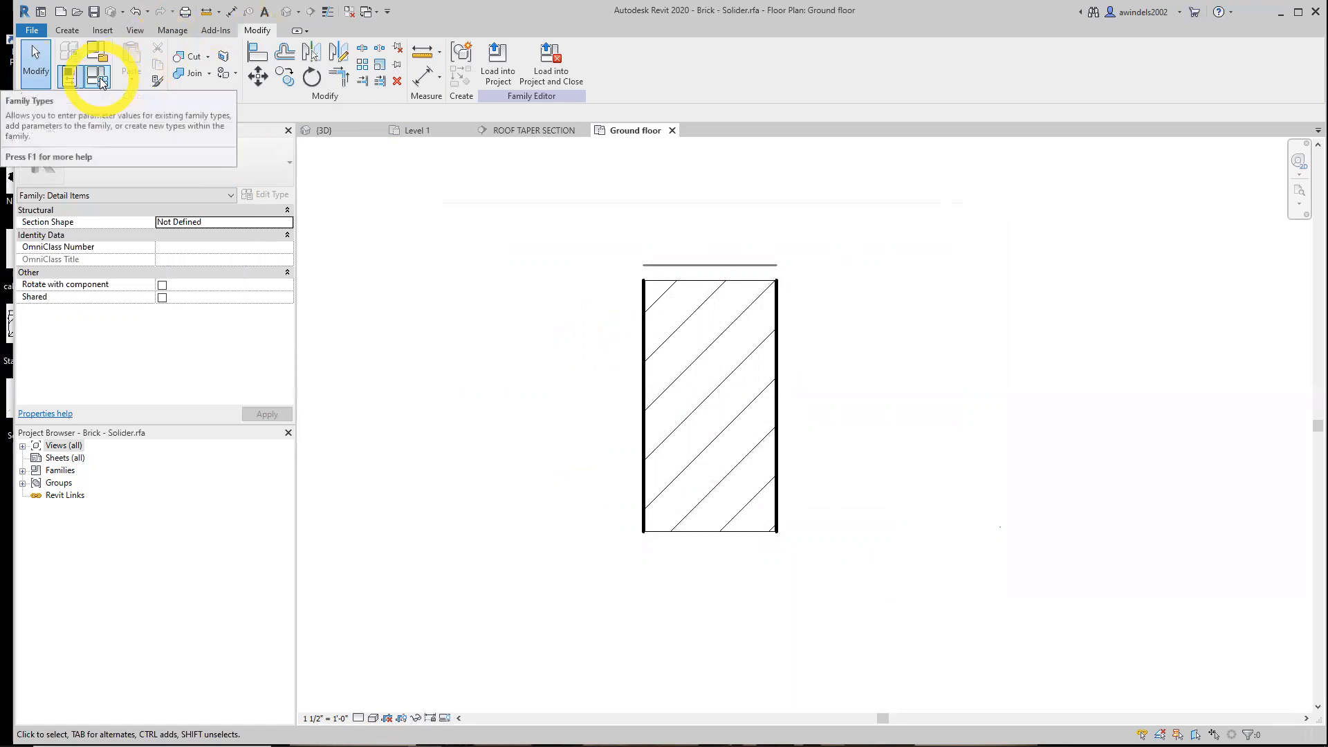
- Delete the Soldier & Plan type from the family types and accept with Rowlock as the current type
click(67, 30)
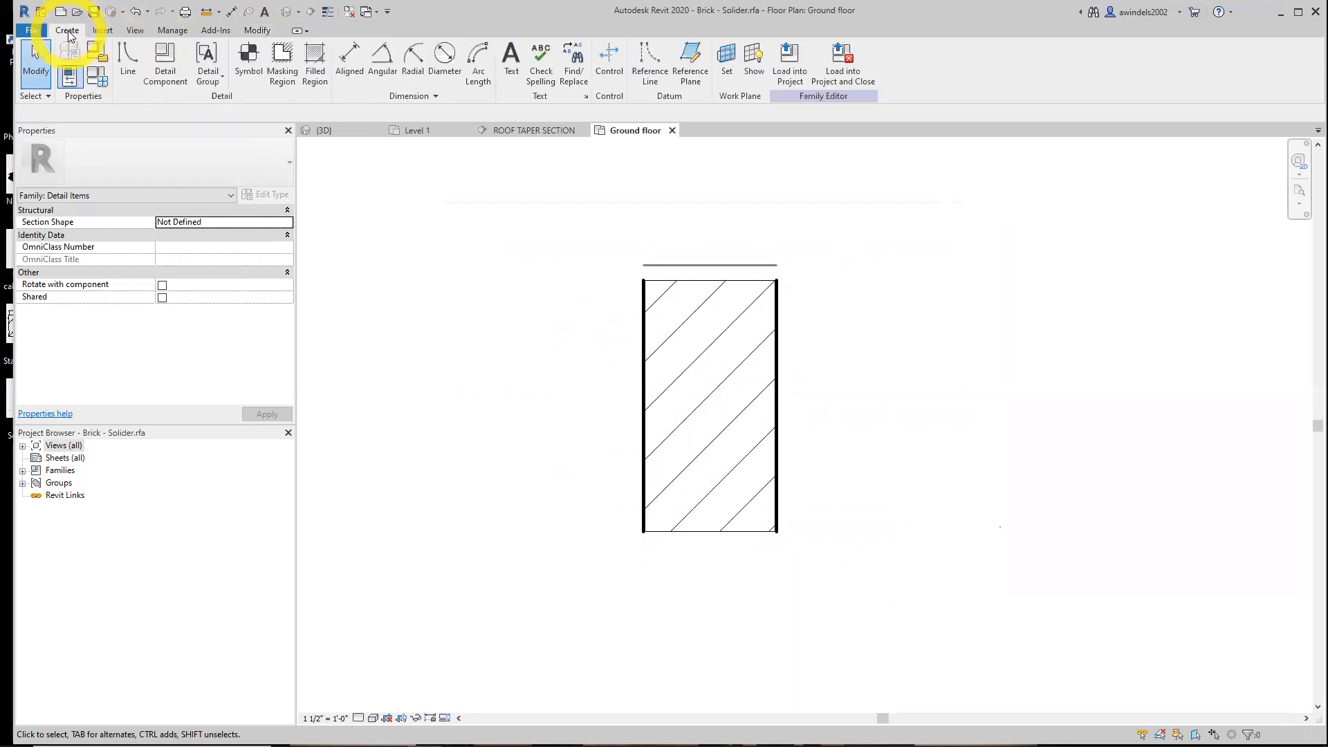
click(101, 30)
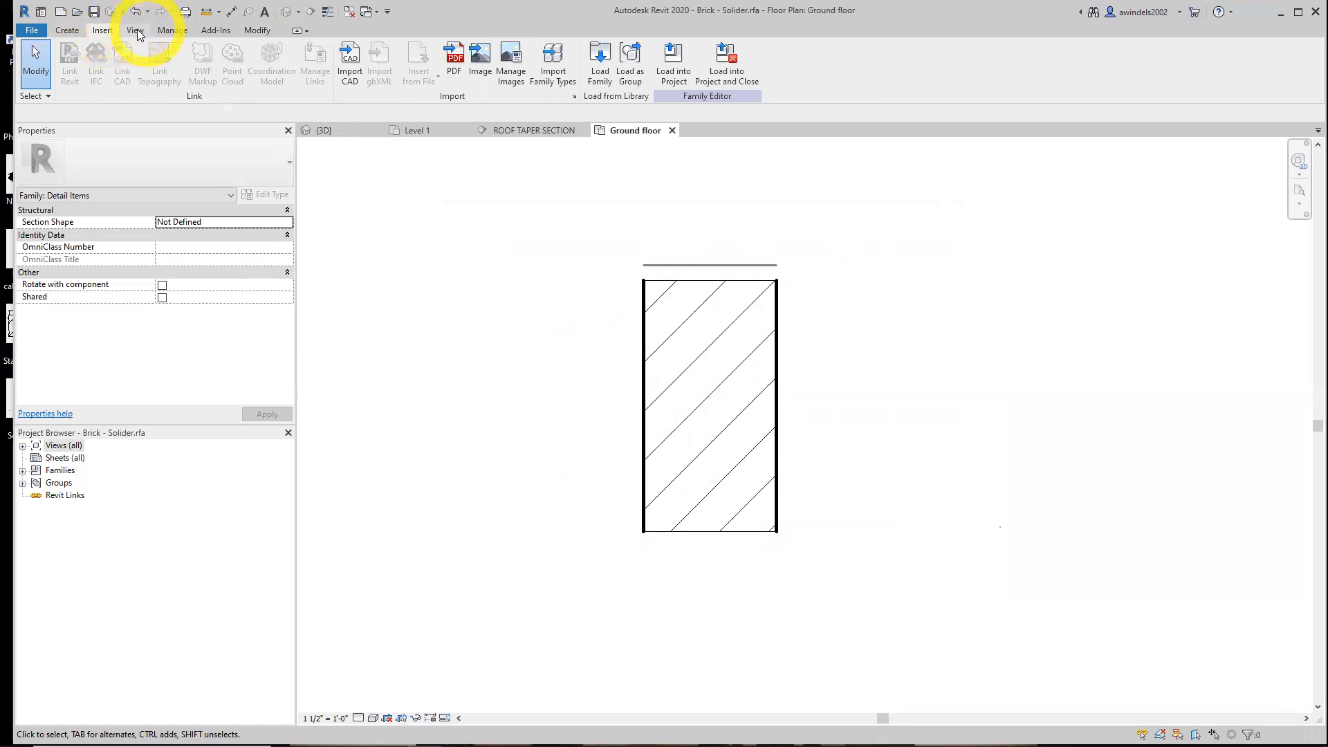
click(69, 31)
click(256, 31)
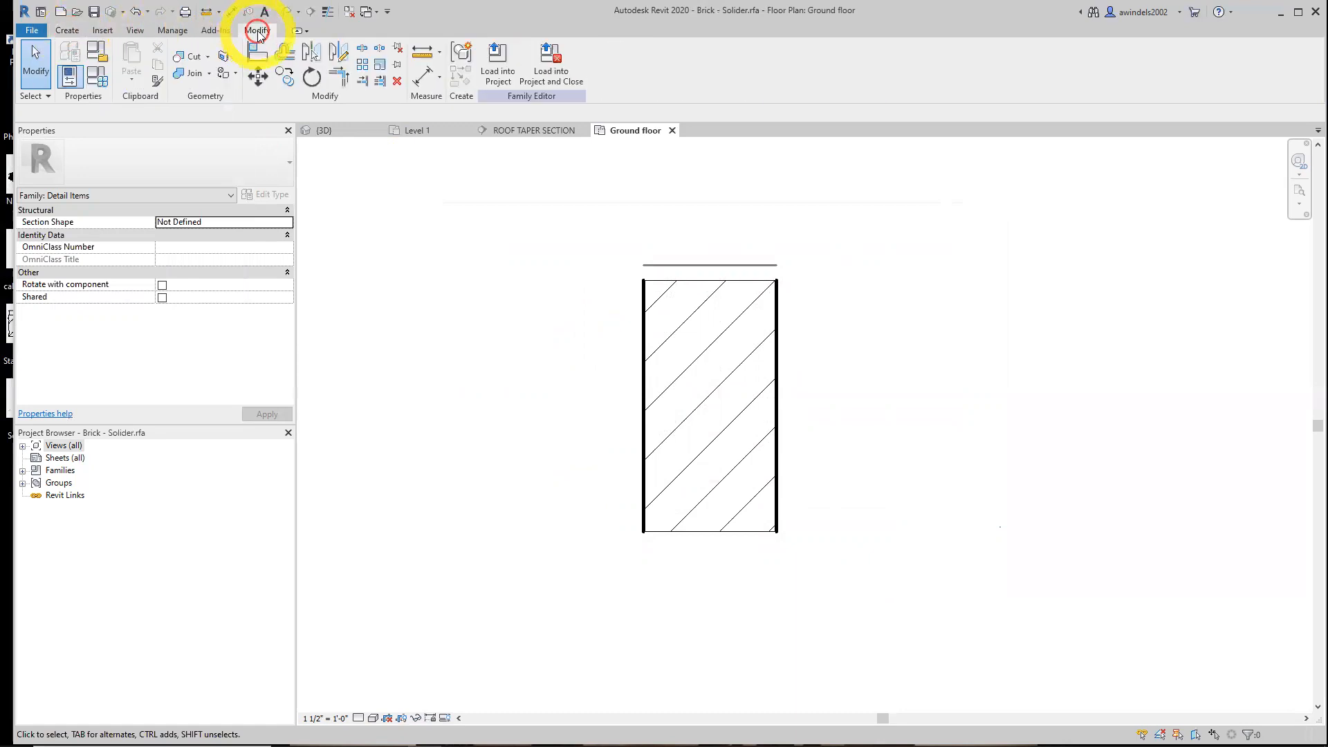
click(95, 81)
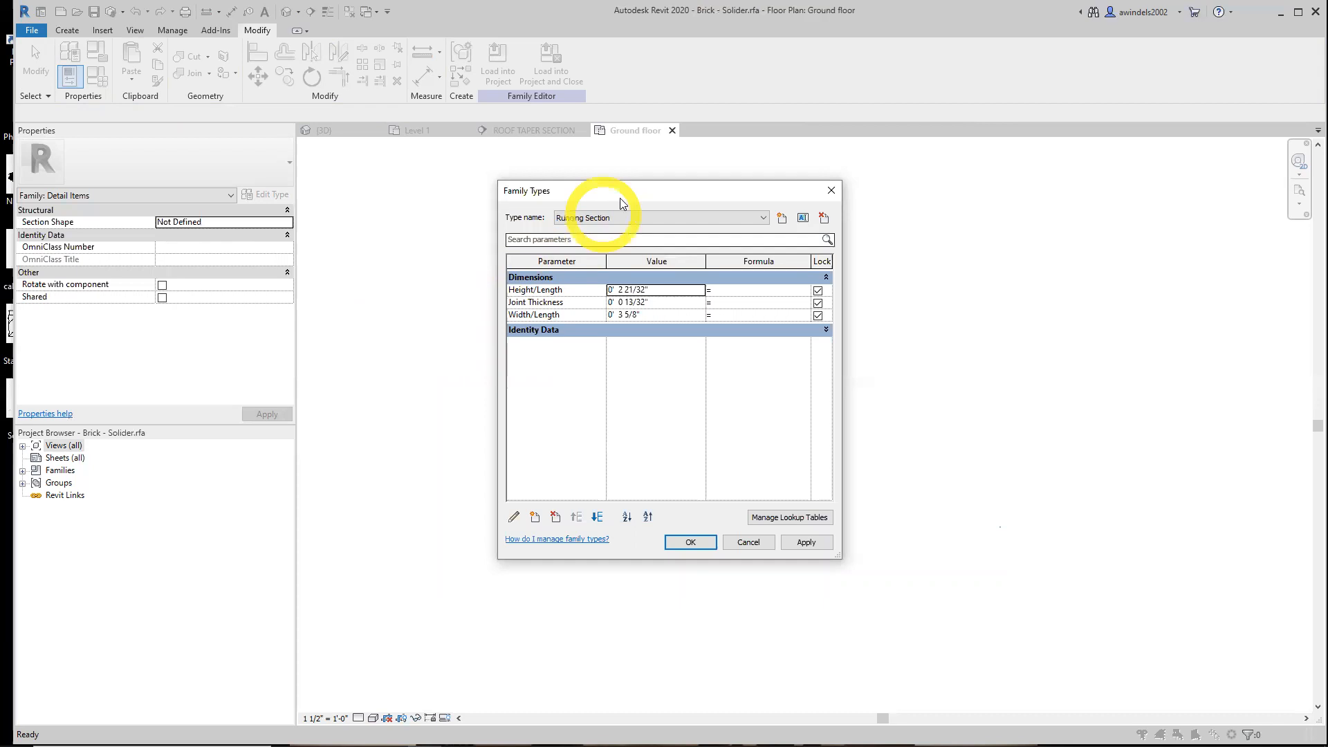
click(631, 218)
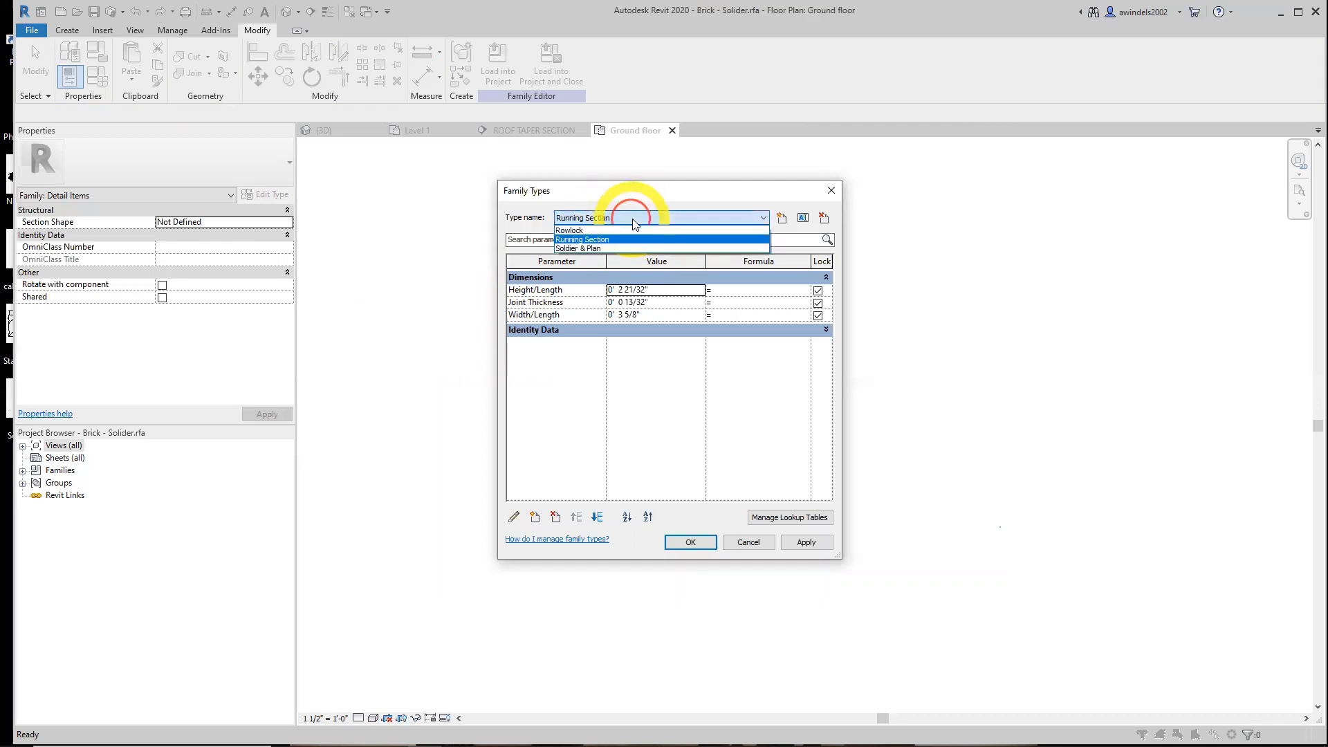
click(582, 248)
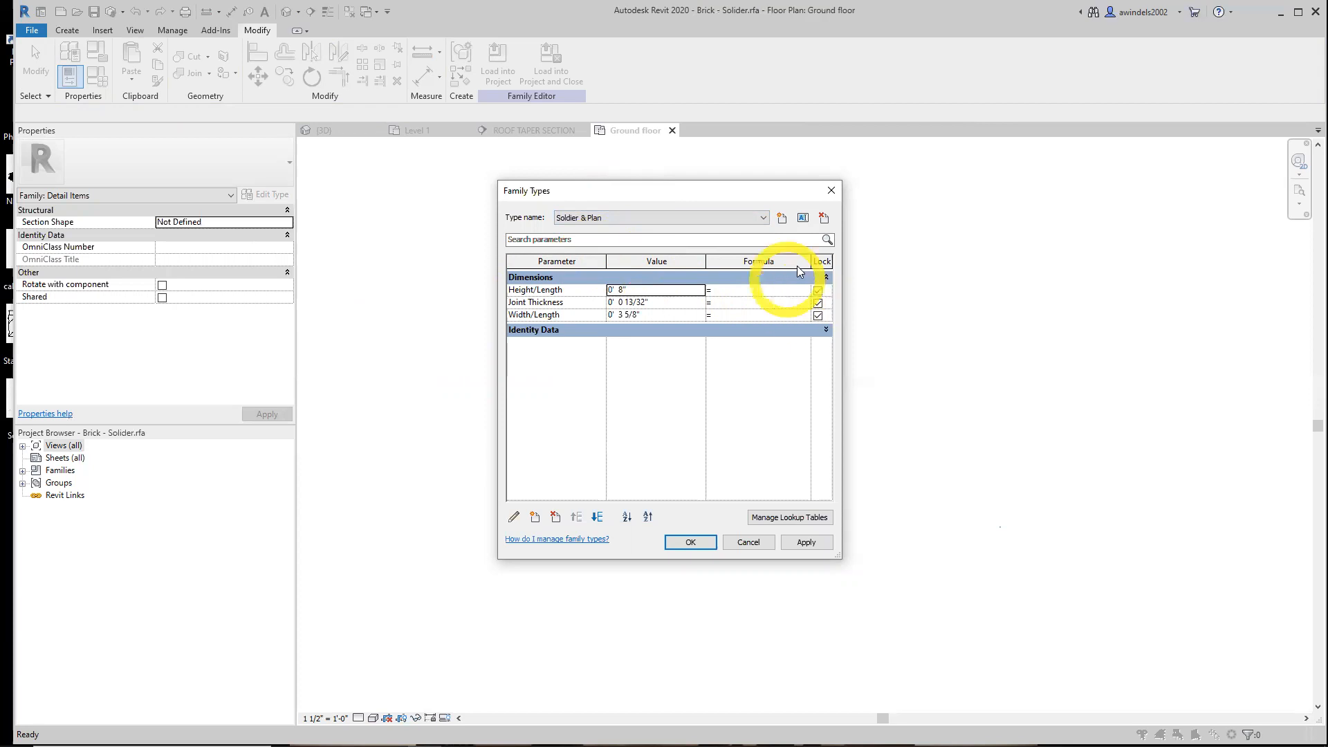
click(825, 220)
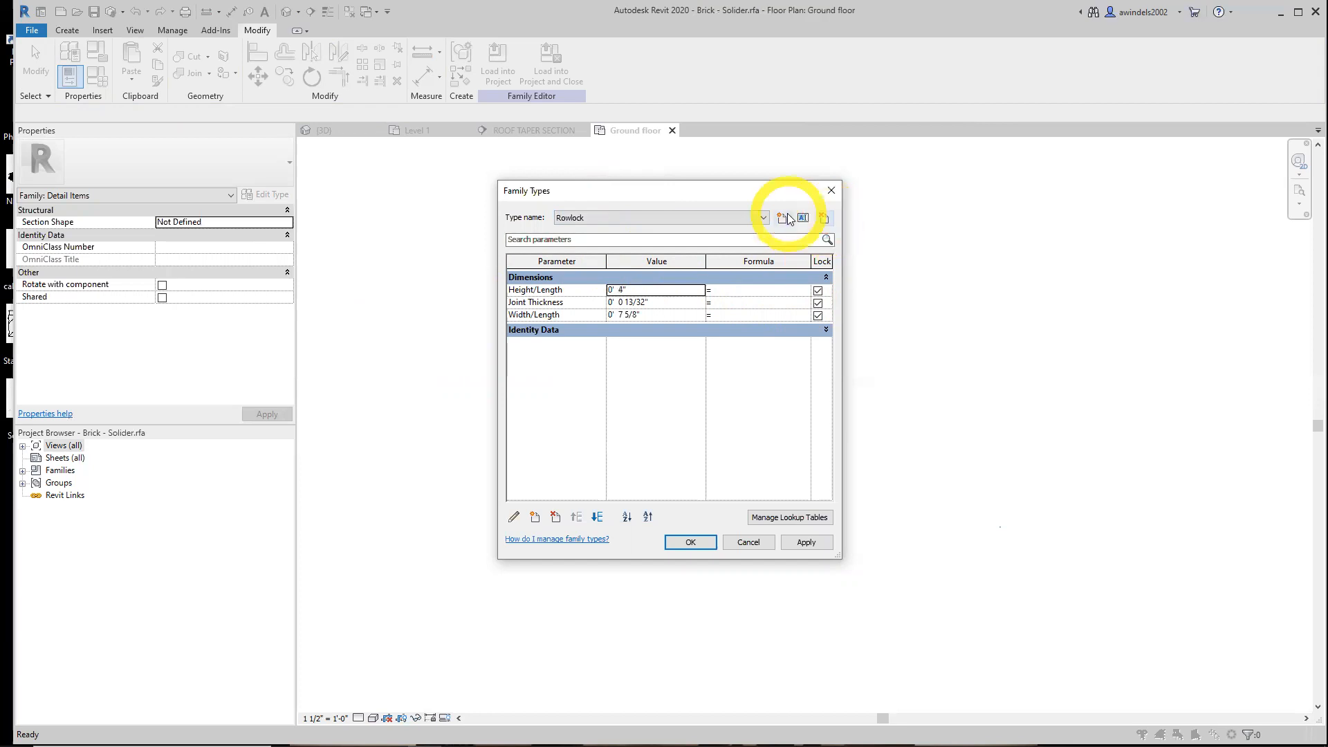
click(741, 218)
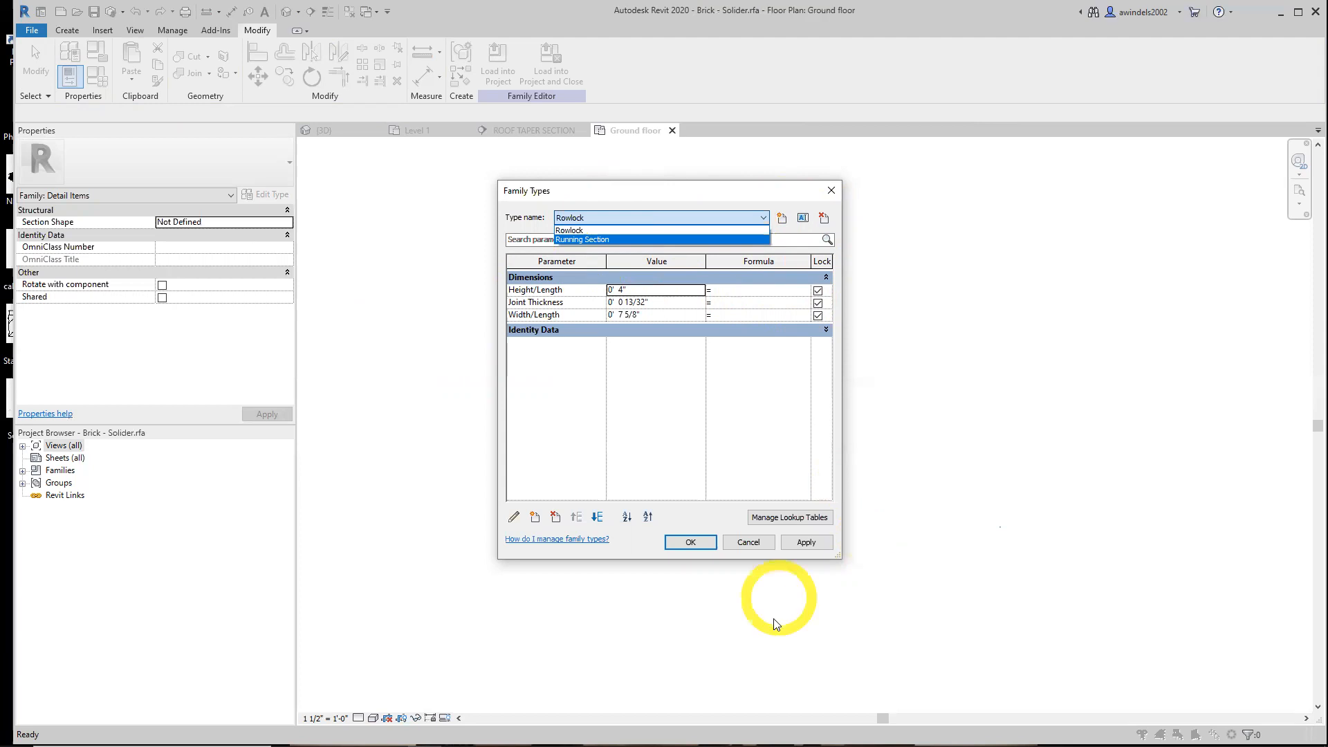
click(691, 542)
click(692, 543)
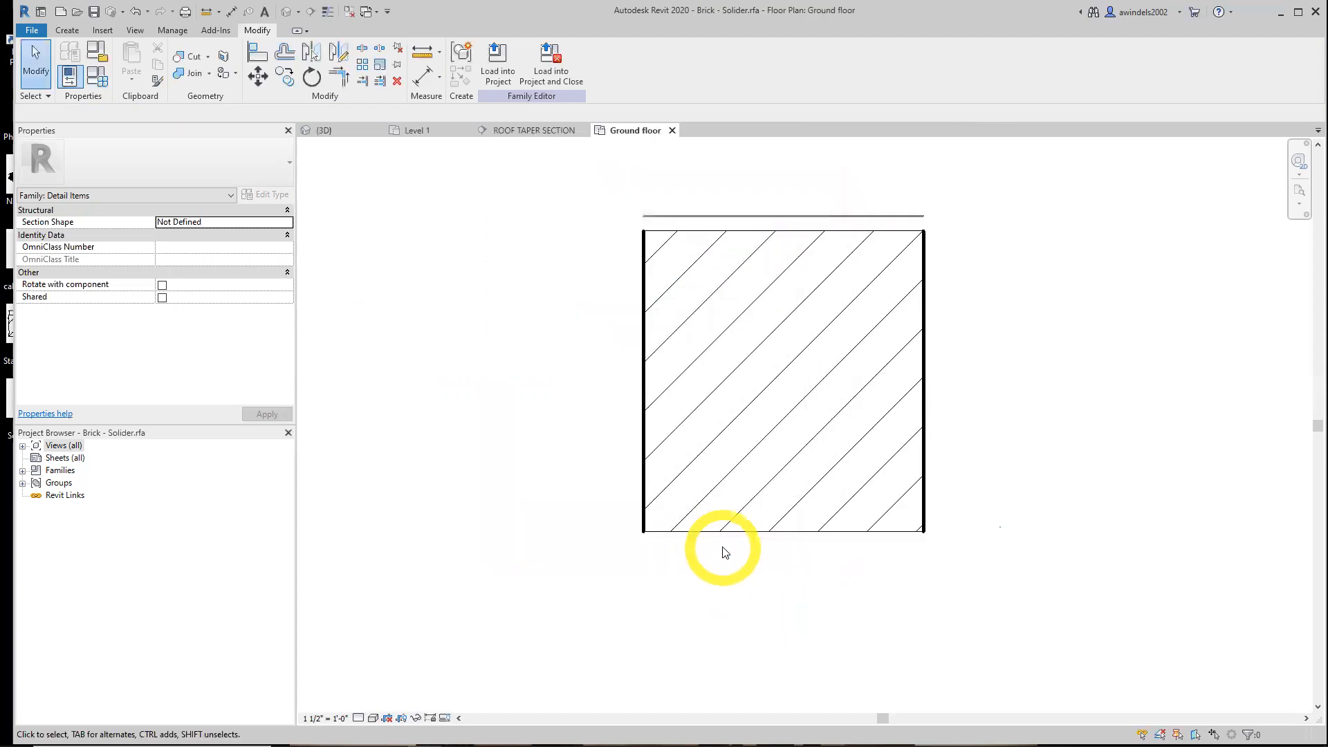
- Mirror a copy of the line above the brick to its underside, using a horizontal axis through the midpoints of the filled region's sides
middle_drag(801, 519, 718, 601)
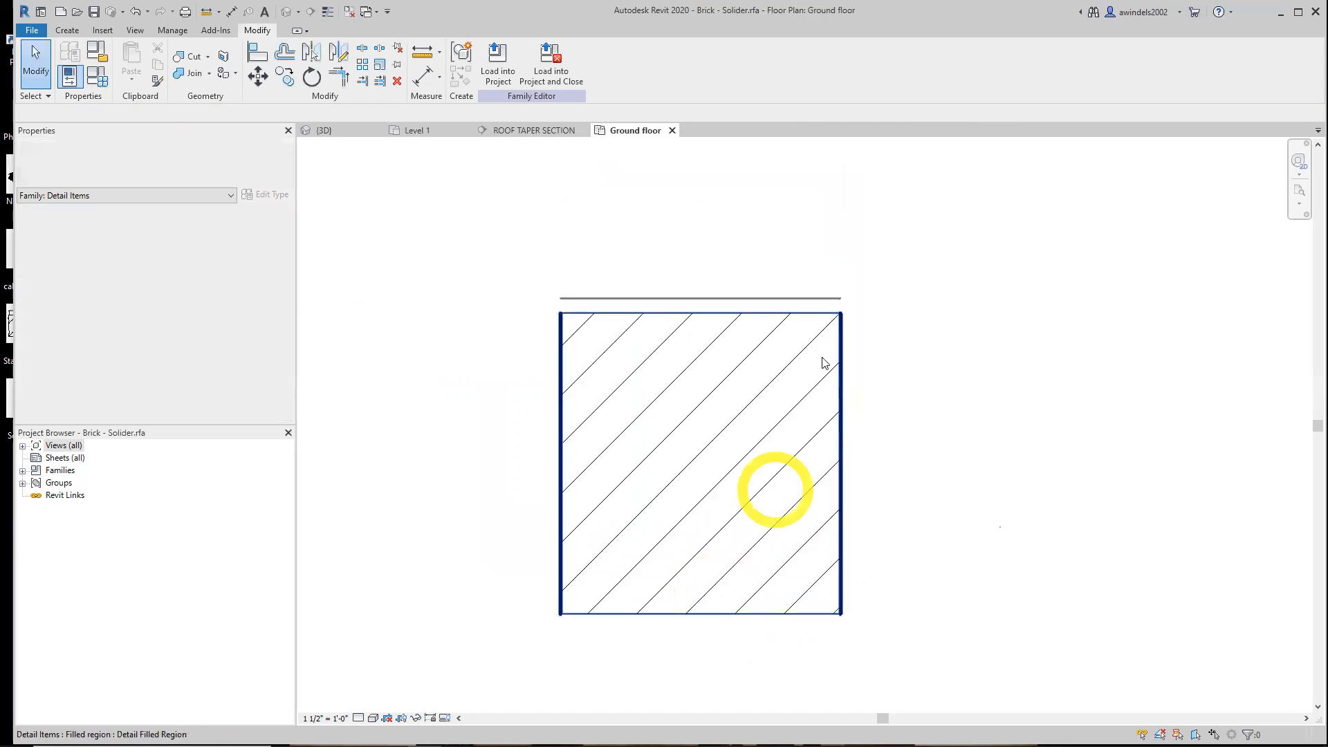
click(744, 297)
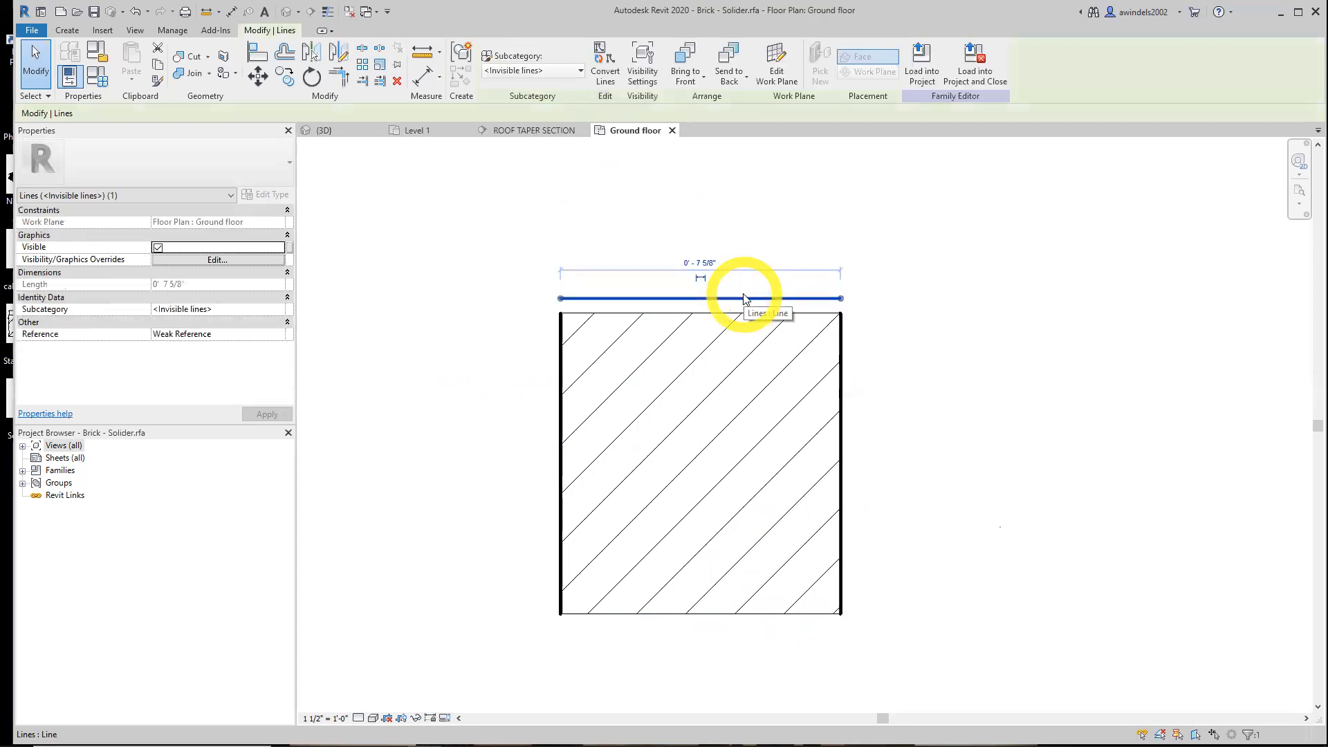
middle_drag(777, 494, 756, 439)
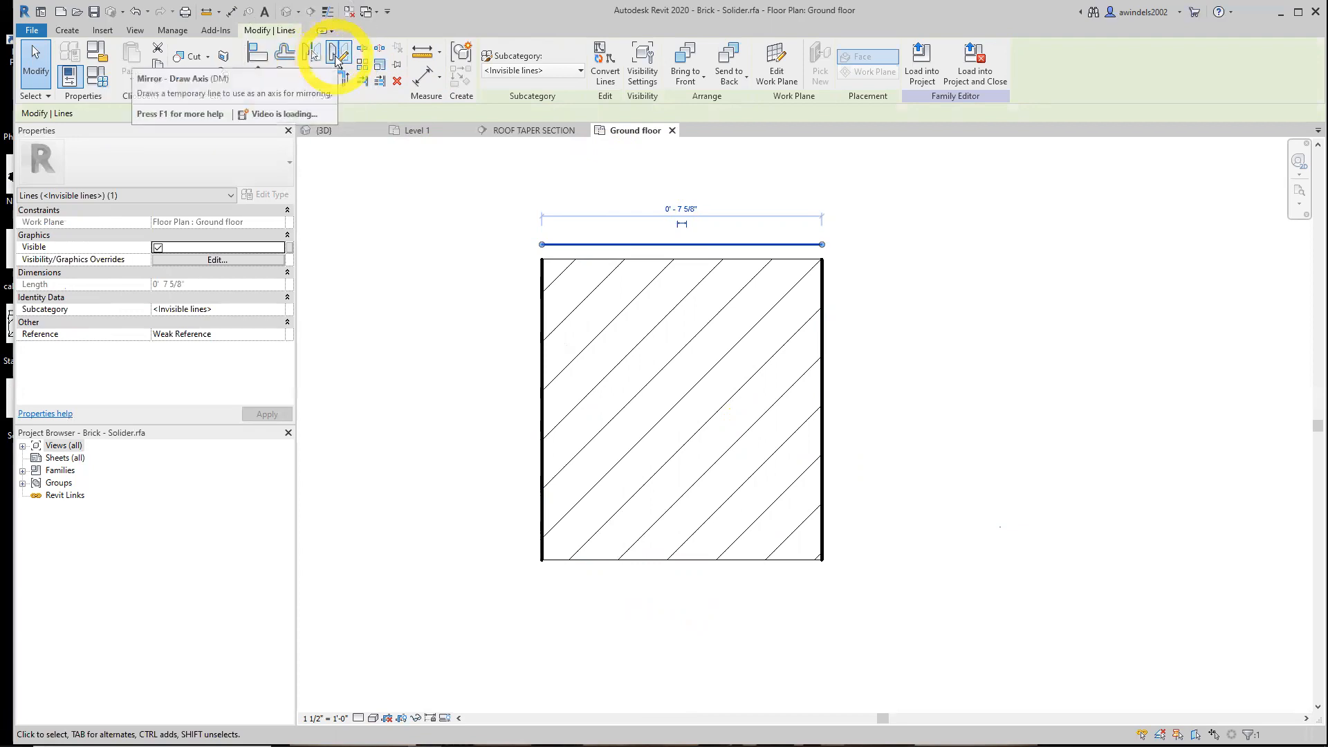
click(337, 55)
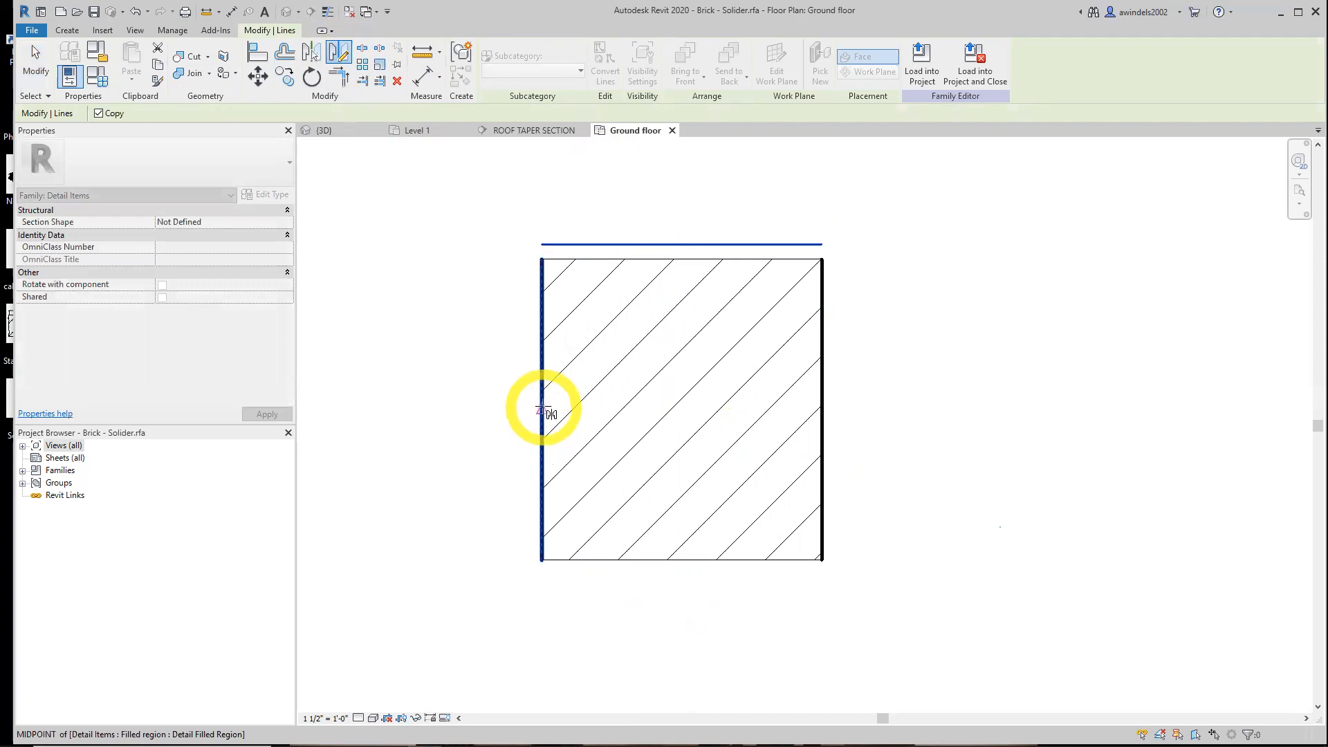
click(543, 410)
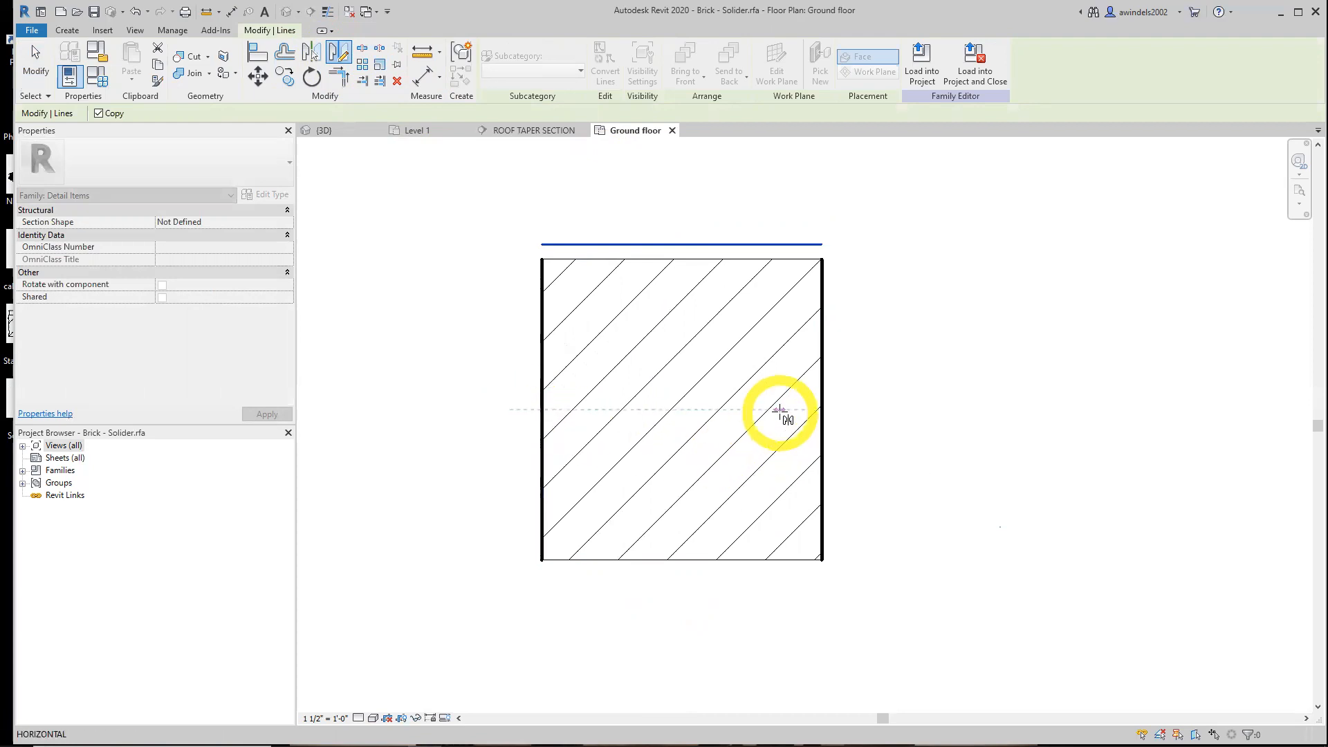
click(822, 409)
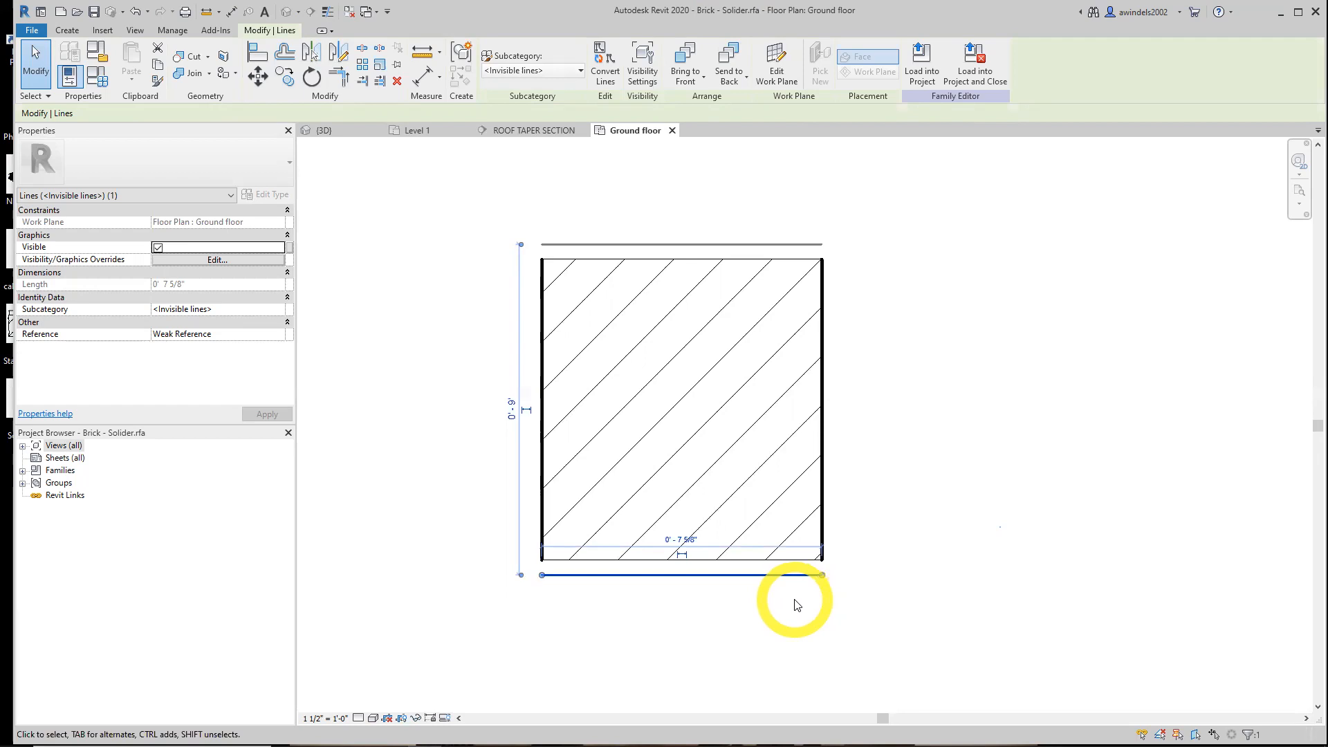
click(907, 588)
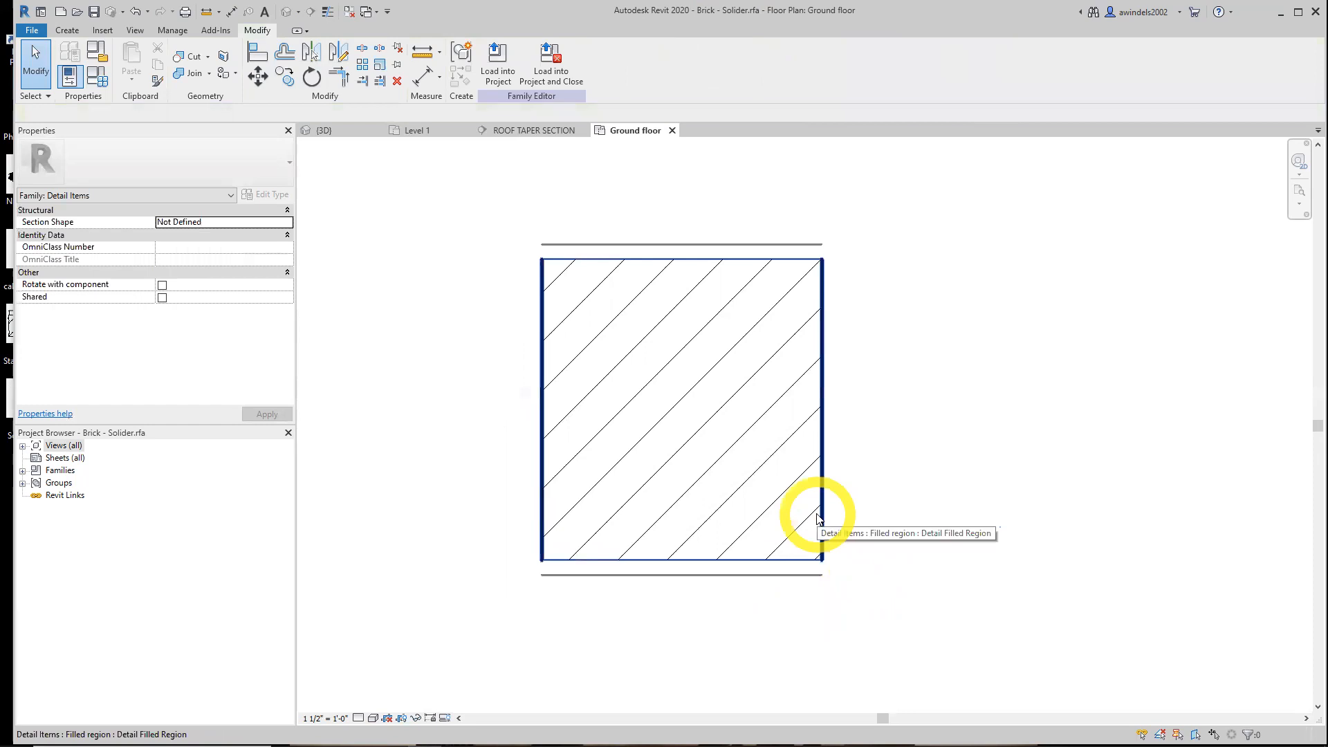
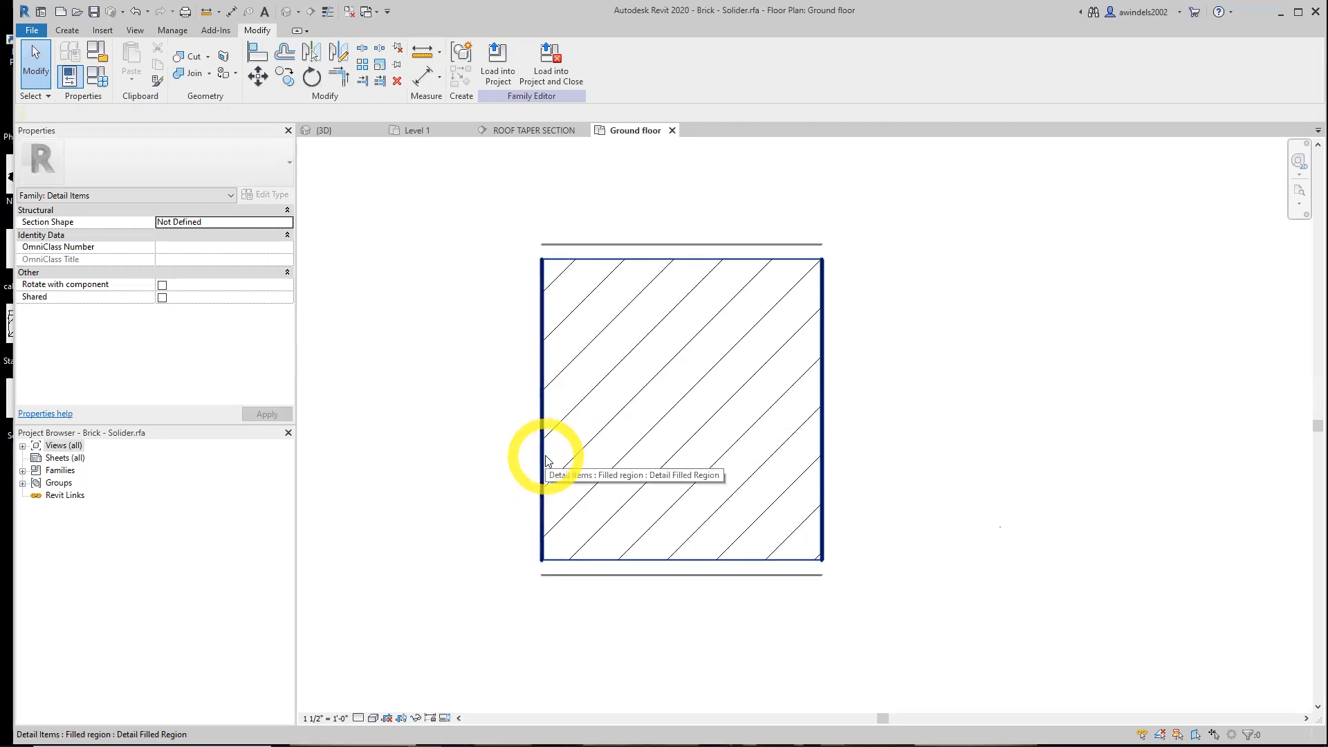
- Edit the filled region's boundary and delete its left and right vertical sketch lines
click(546, 460)
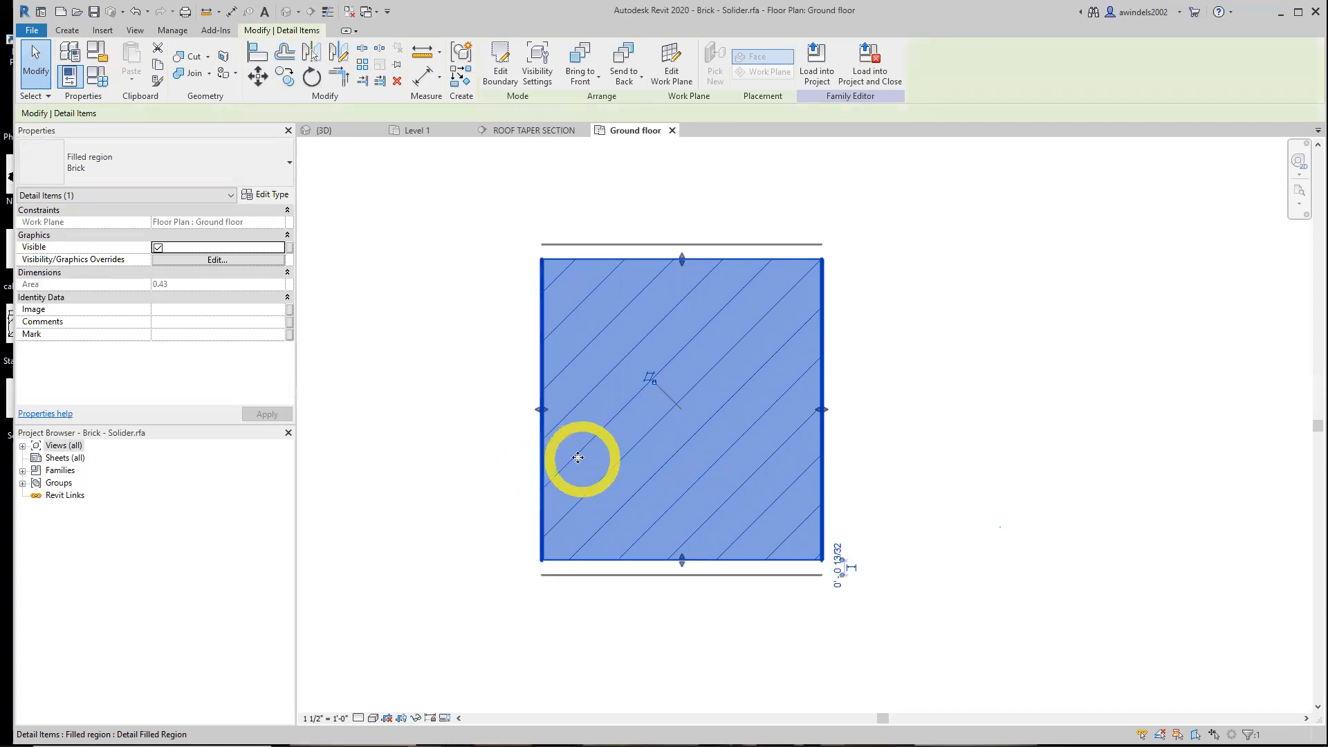
click(497, 82)
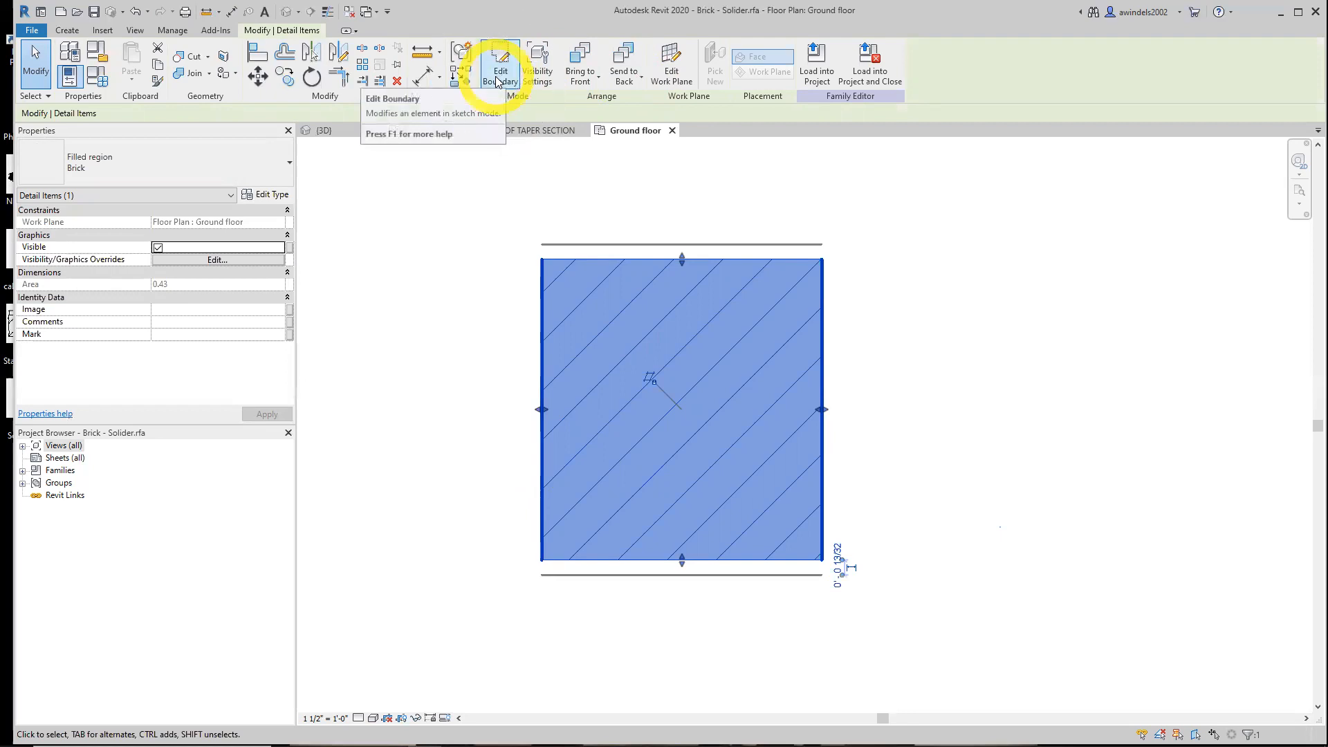
click(497, 82)
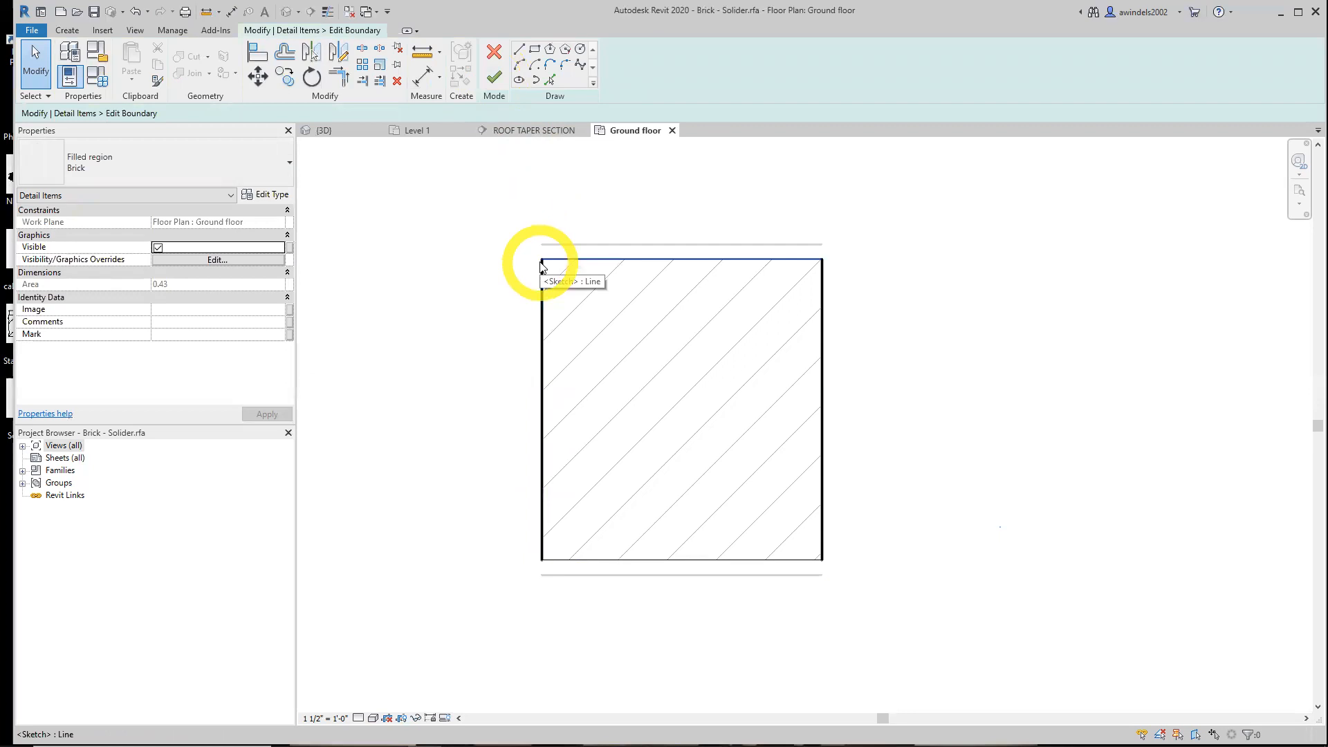
click(542, 357)
key(Delete)
click(823, 411)
key(Delete)
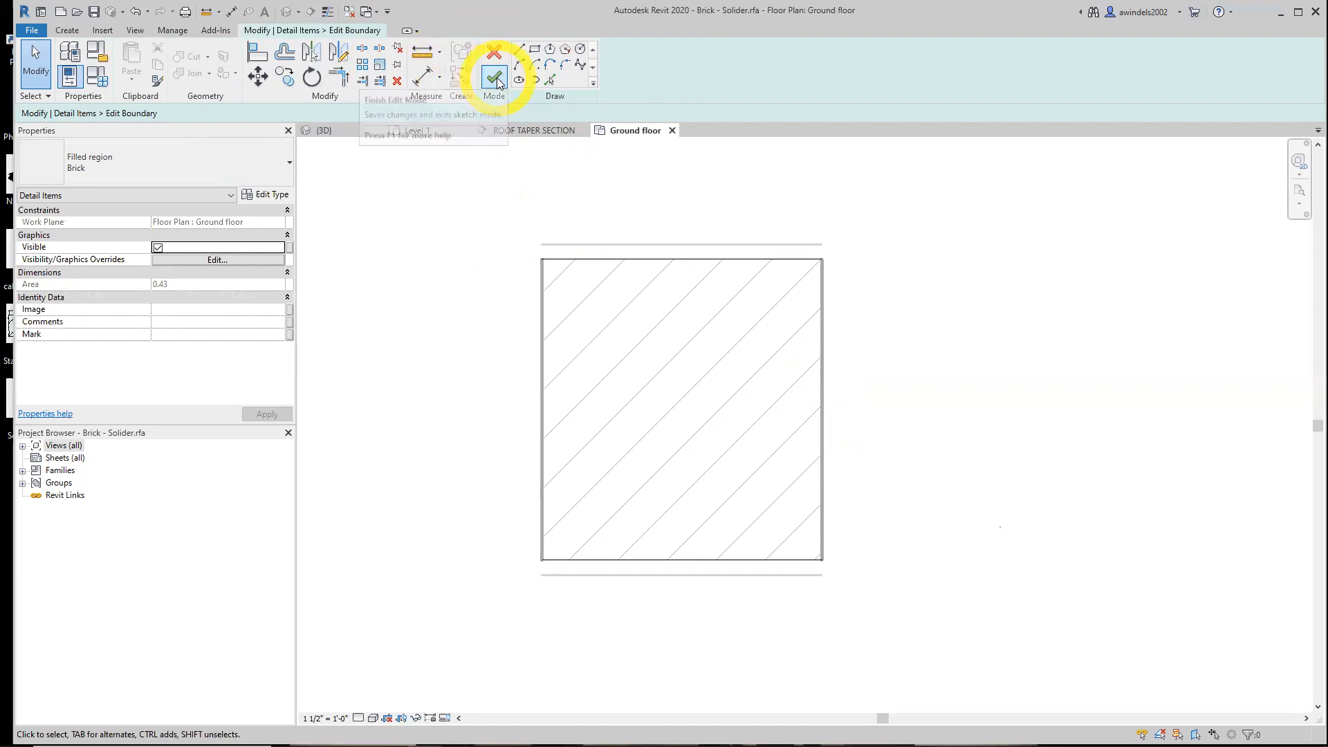
- Sketch the upper part of a jagged left boundary with chained lines, starting from the filled region's top-left corner
click(69, 32)
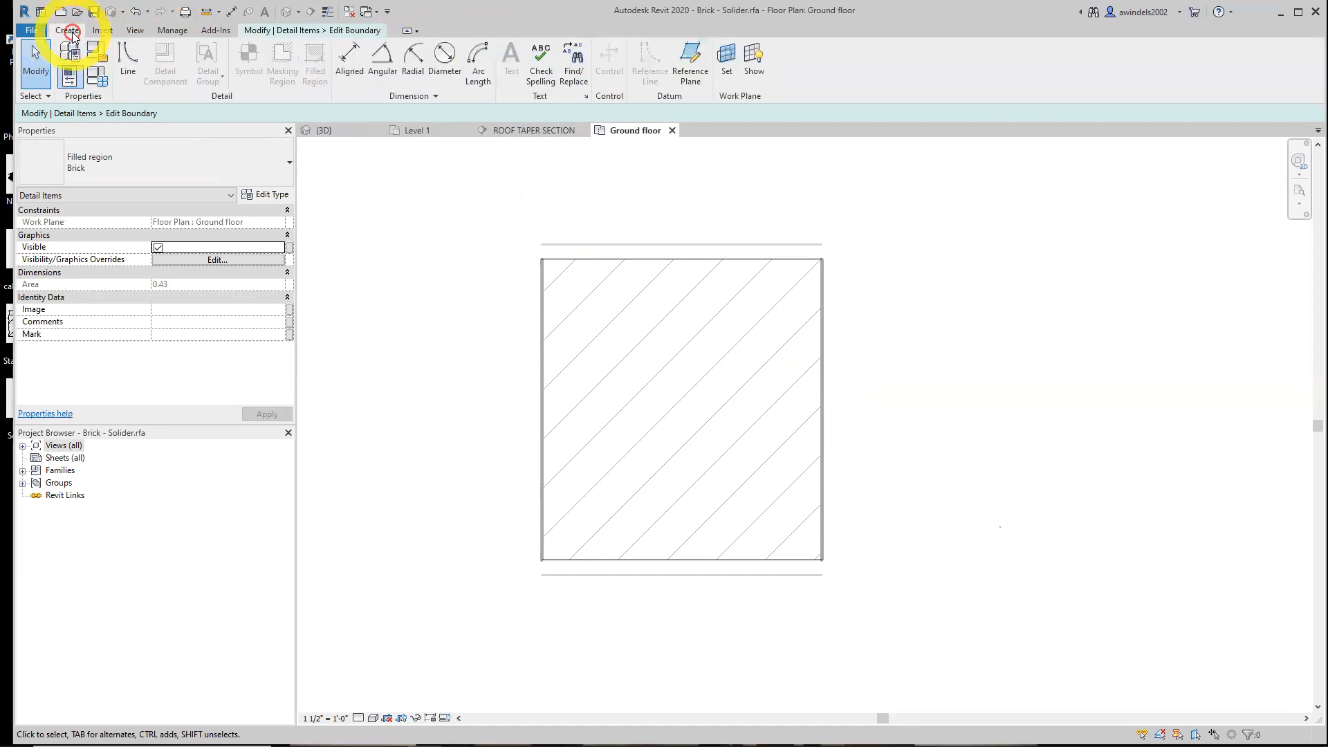
click(129, 61)
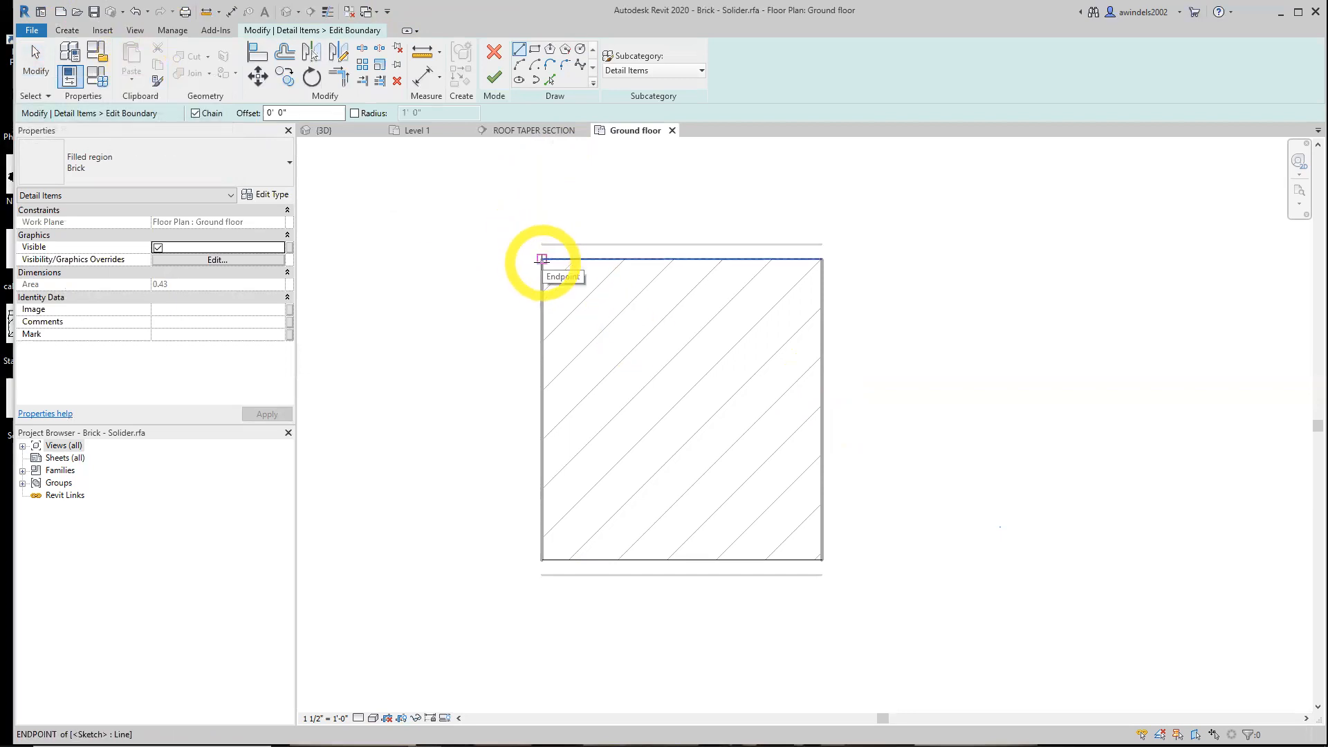
click(541, 259)
click(554, 303)
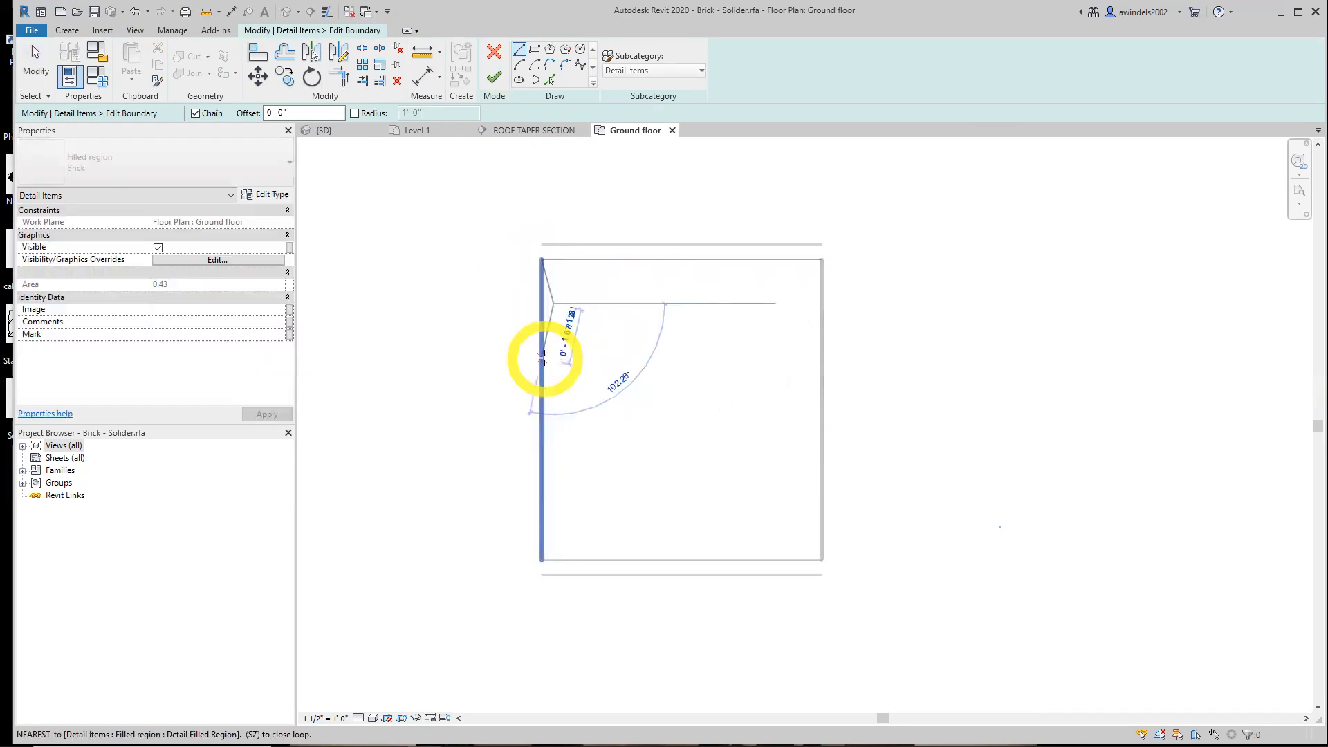
click(541, 358)
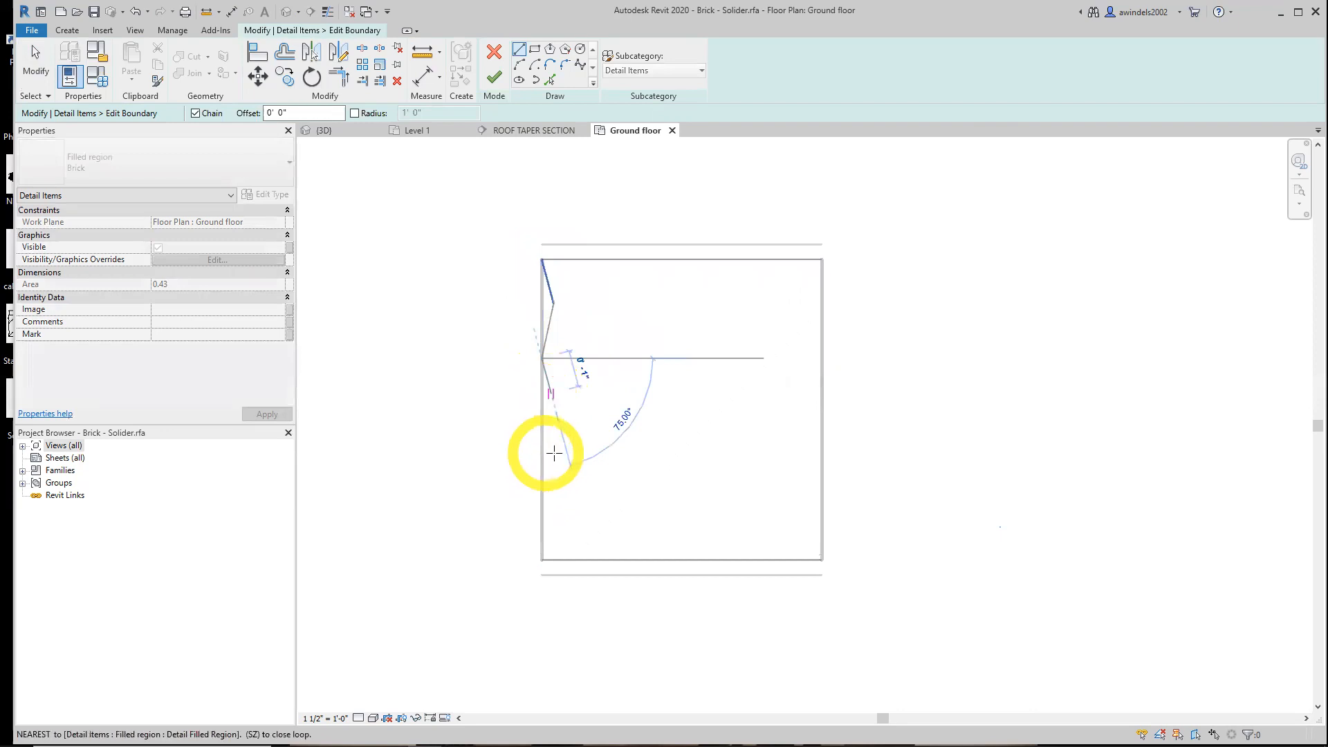
click(552, 393)
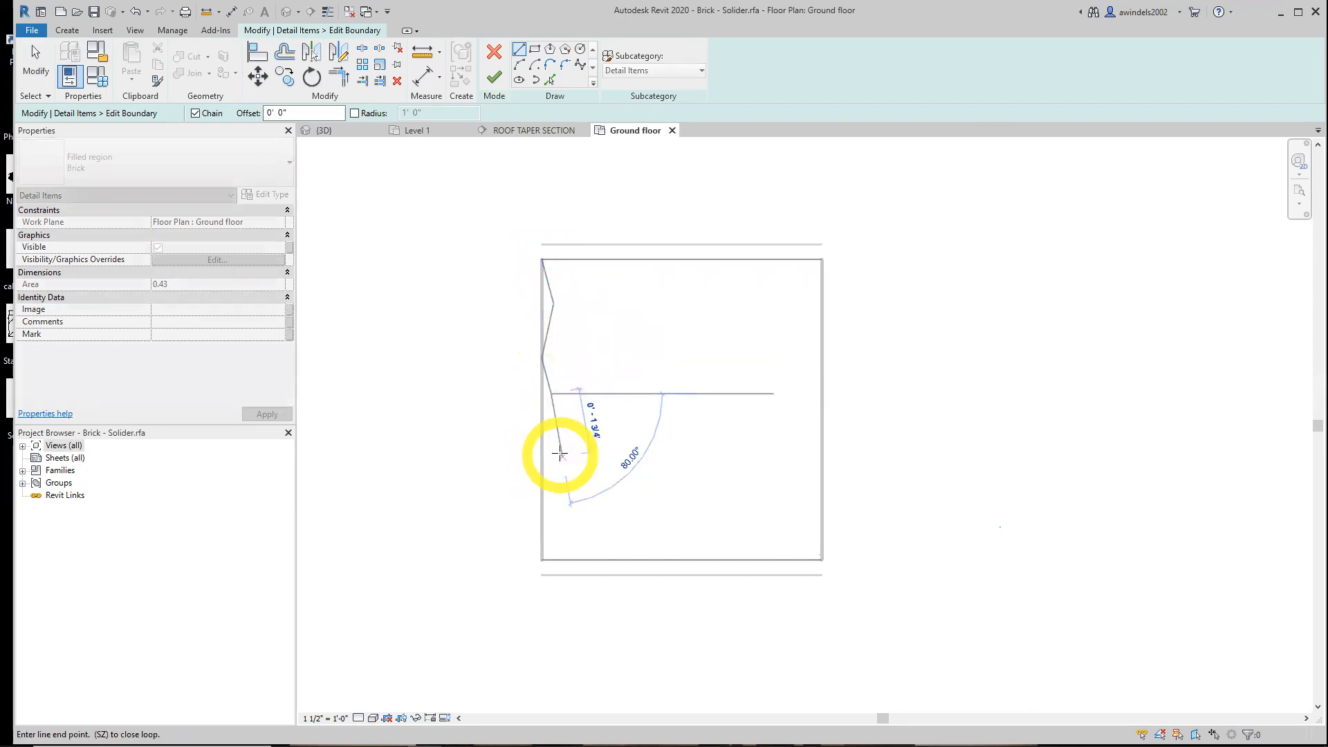
key(Escape)
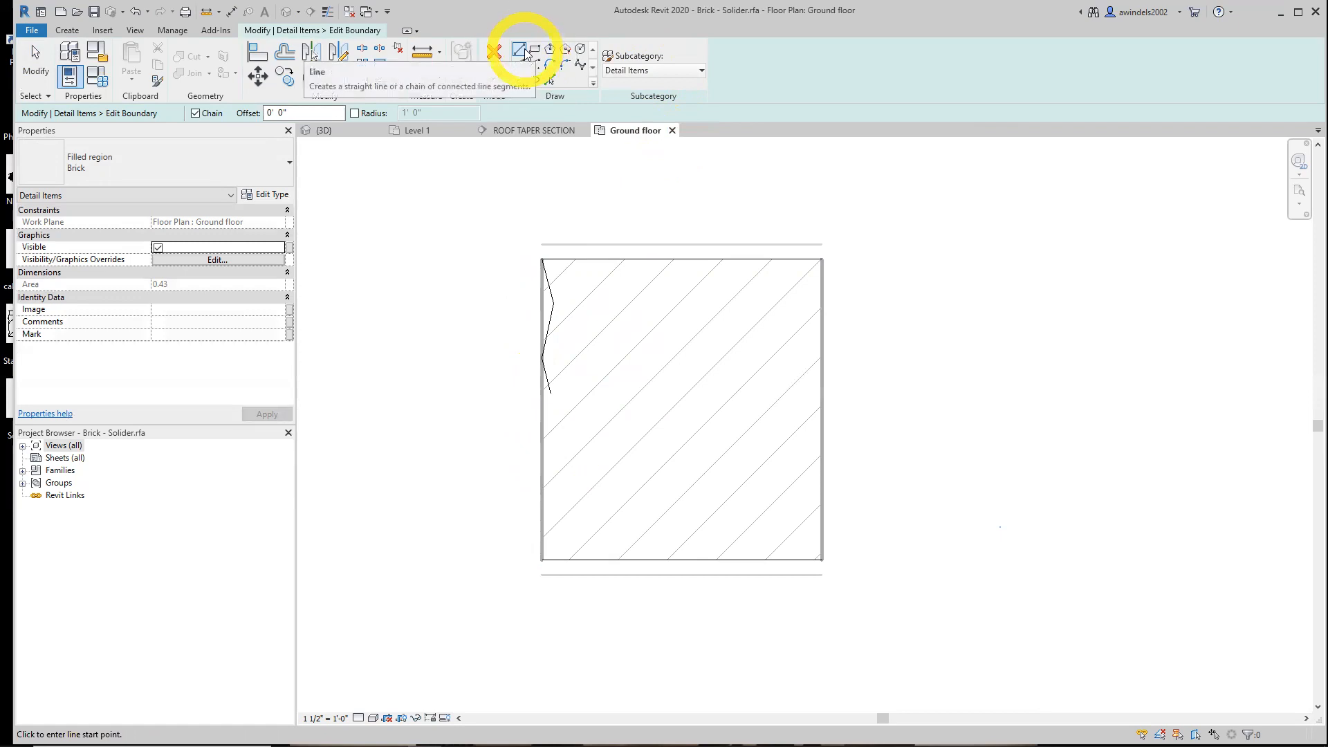
- Continue the jagged left boundary with Detail Items lines down to the filled region's bottom-left corner
click(682, 73)
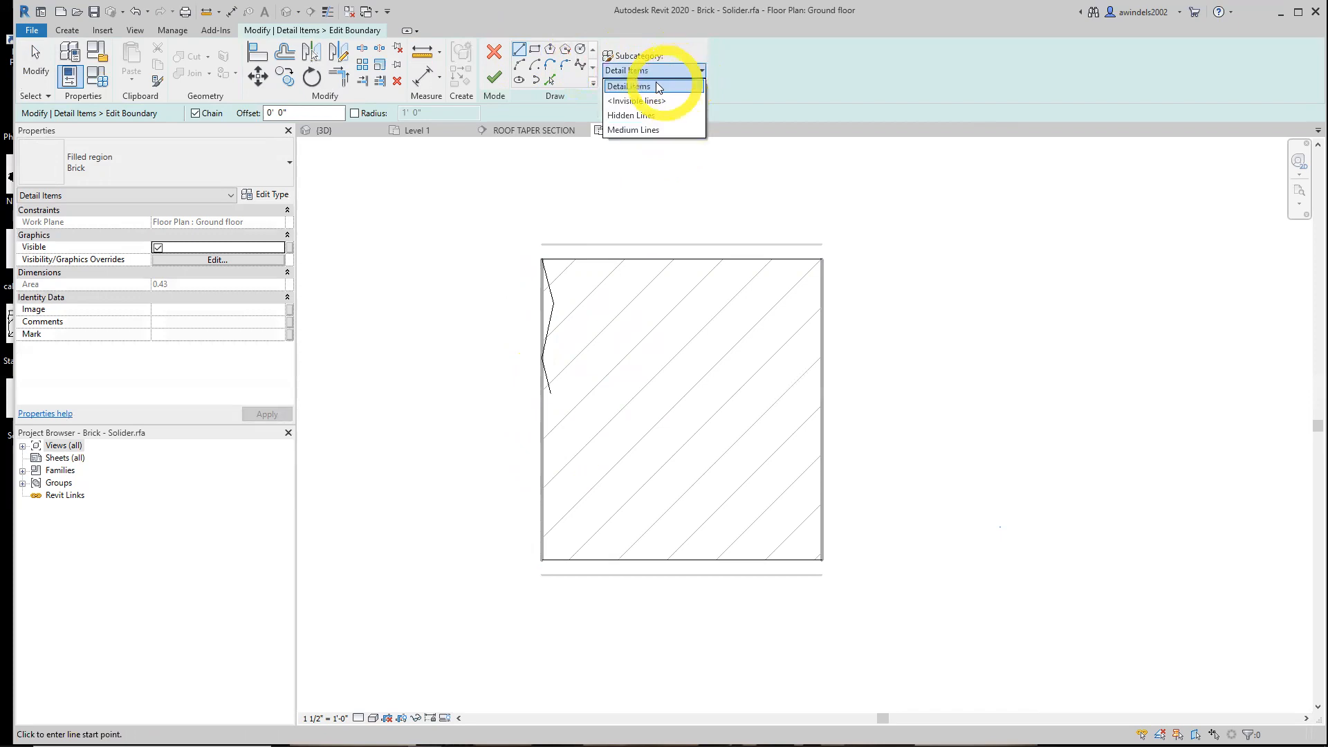
click(656, 85)
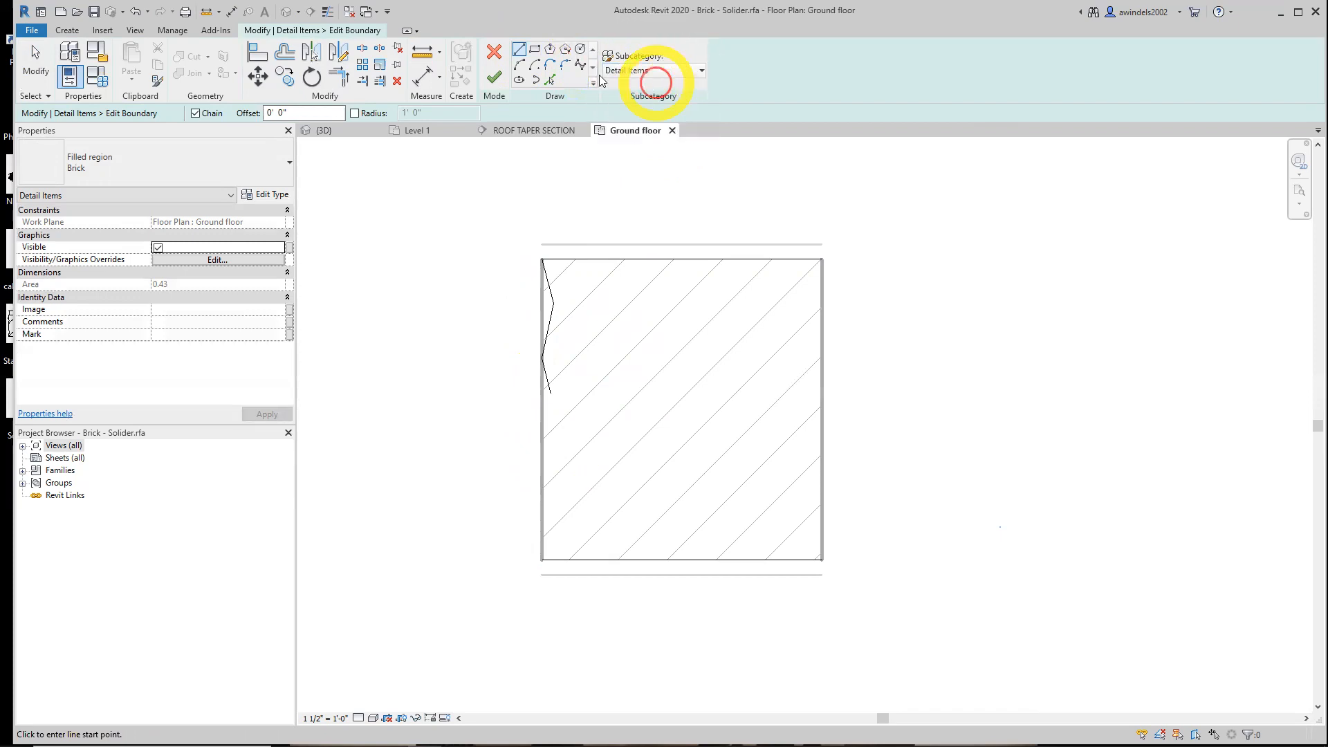
click(551, 390)
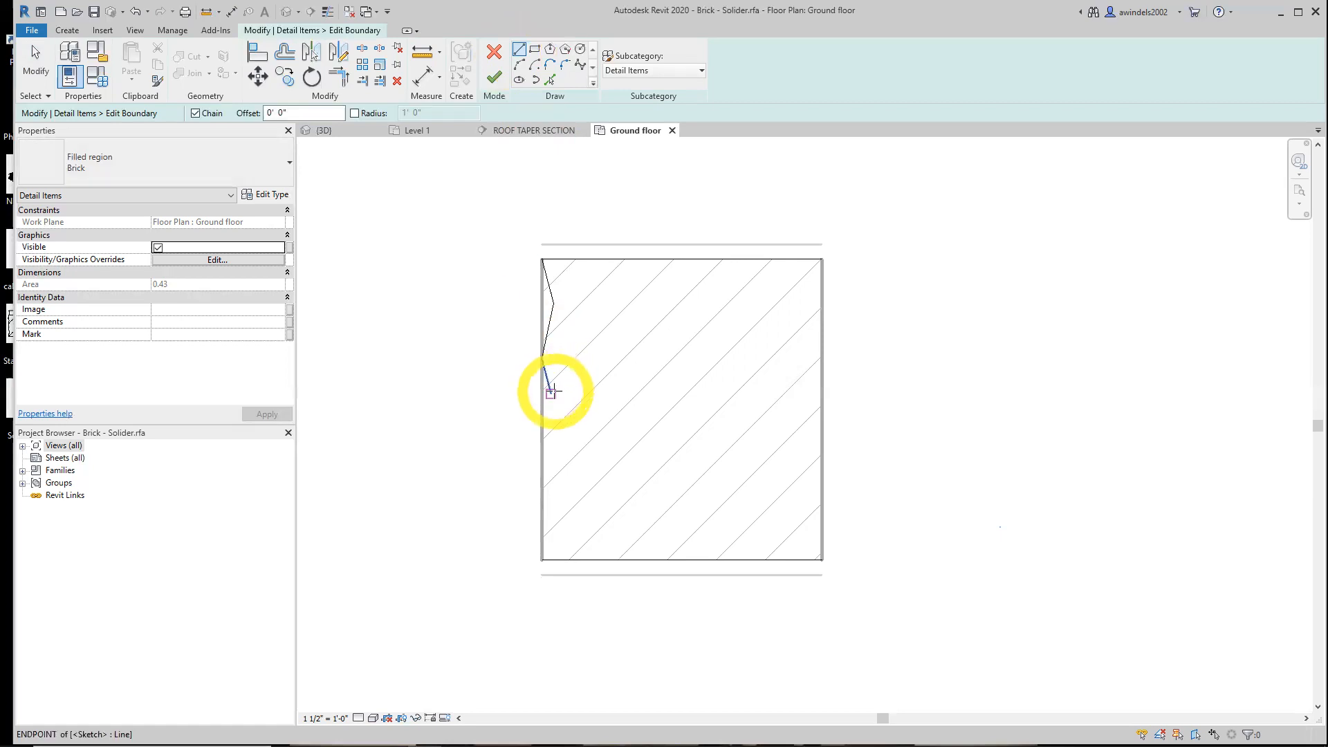
click(542, 458)
click(542, 503)
click(547, 522)
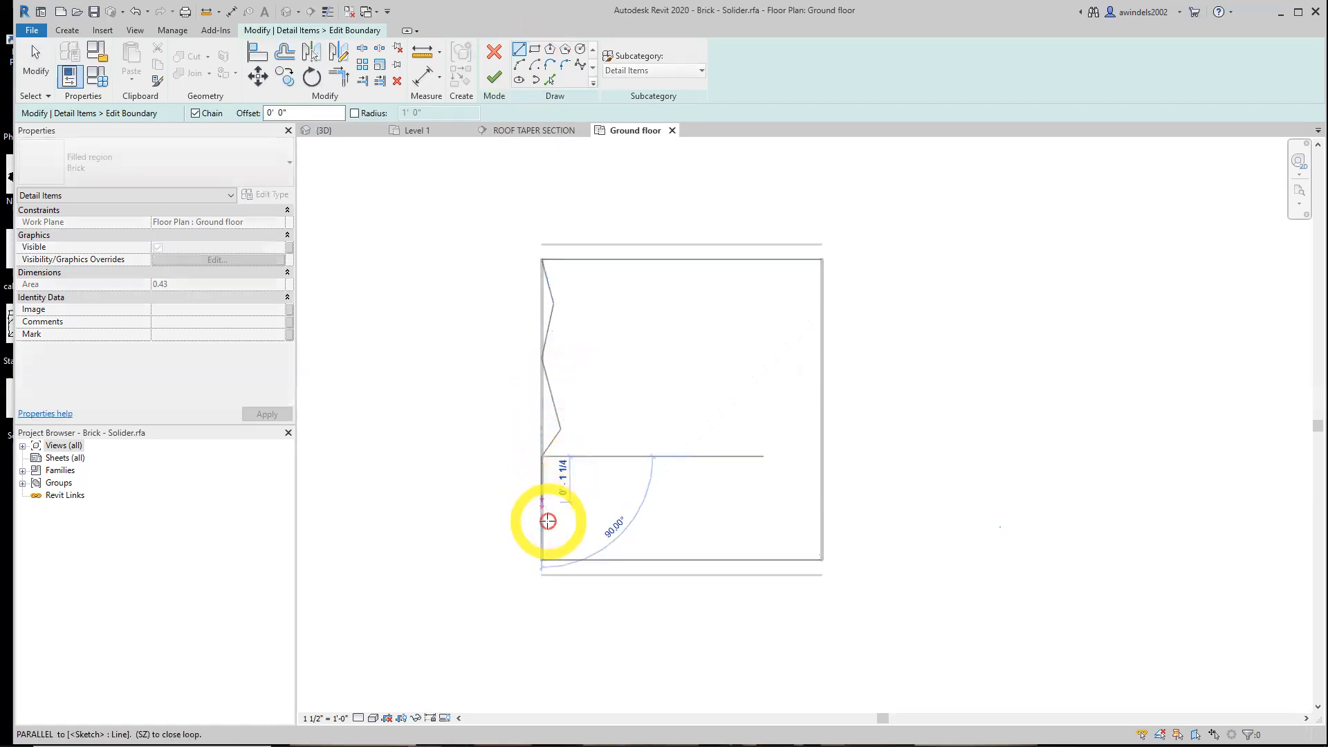
click(552, 547)
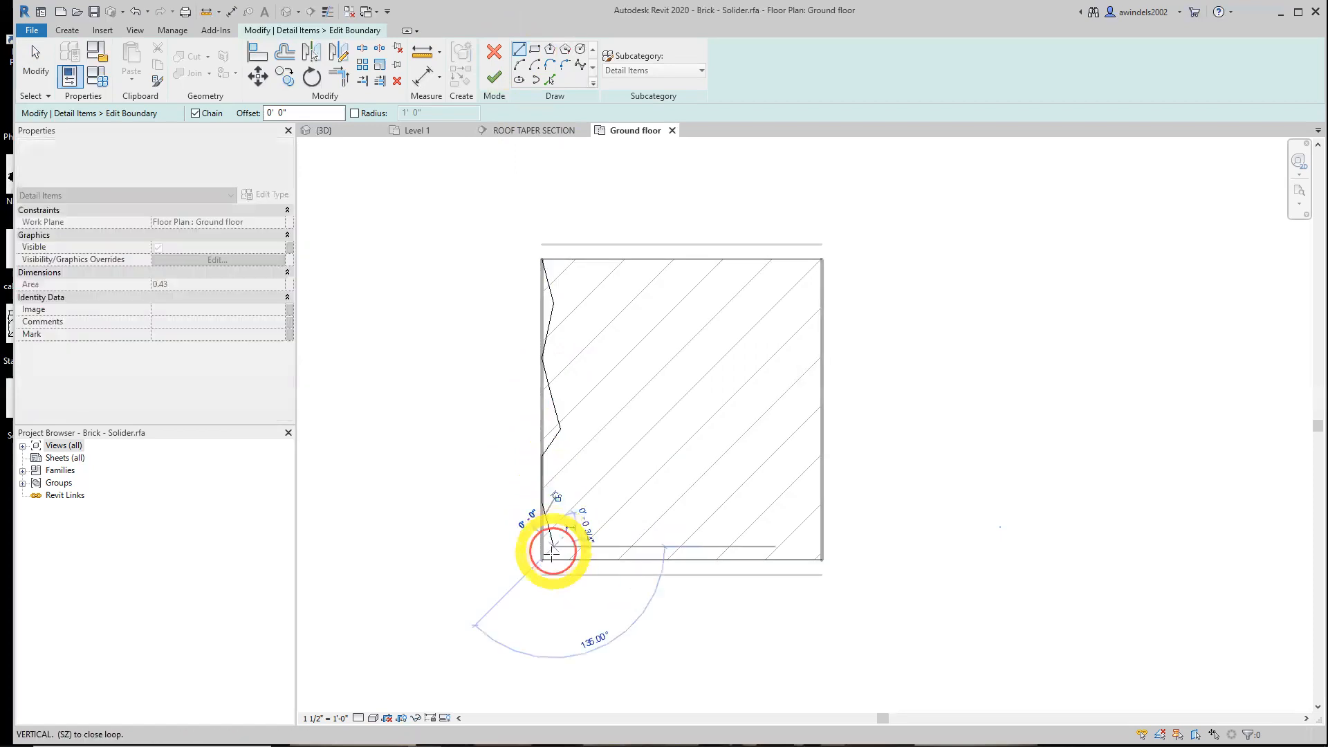
click(540, 560)
scroll(653, 594, up, 3)
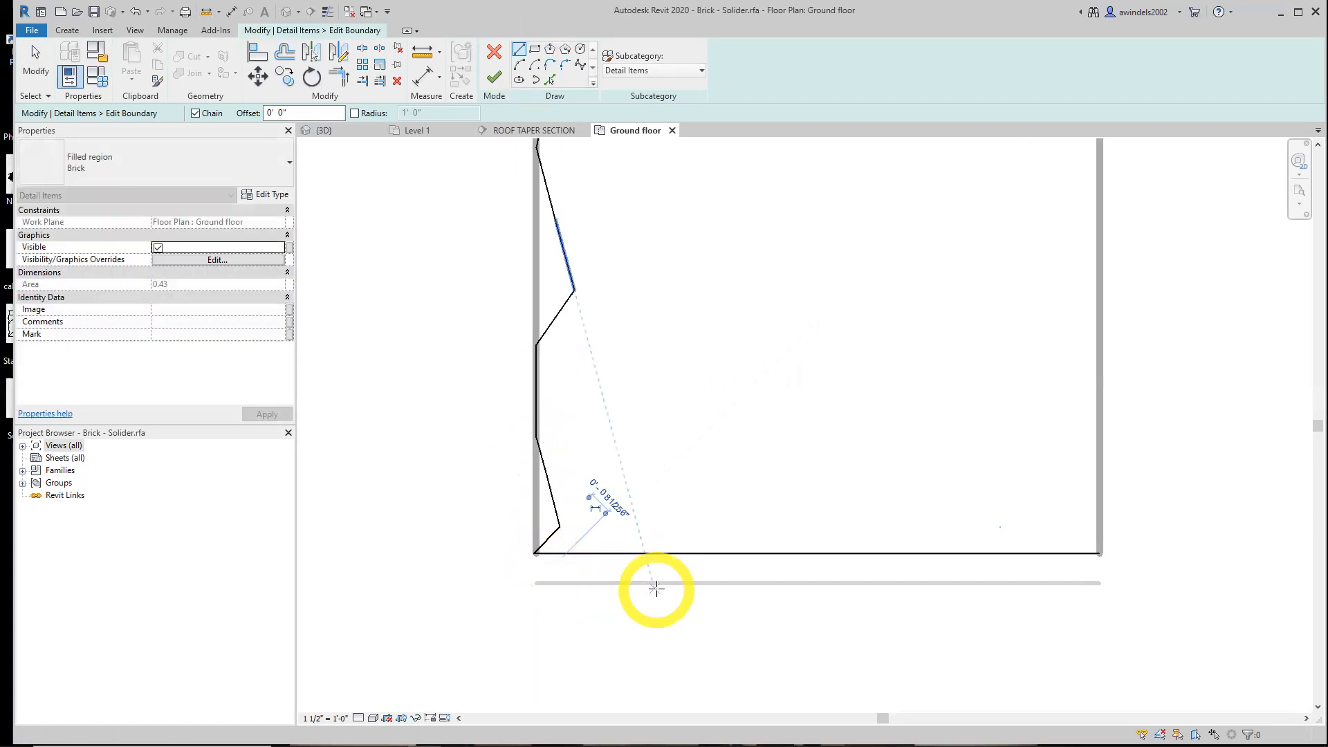
- Sketch the upper half of a jagged right boundary with chained lines from the filled region's top-right corner
scroll(654, 558, down, 3)
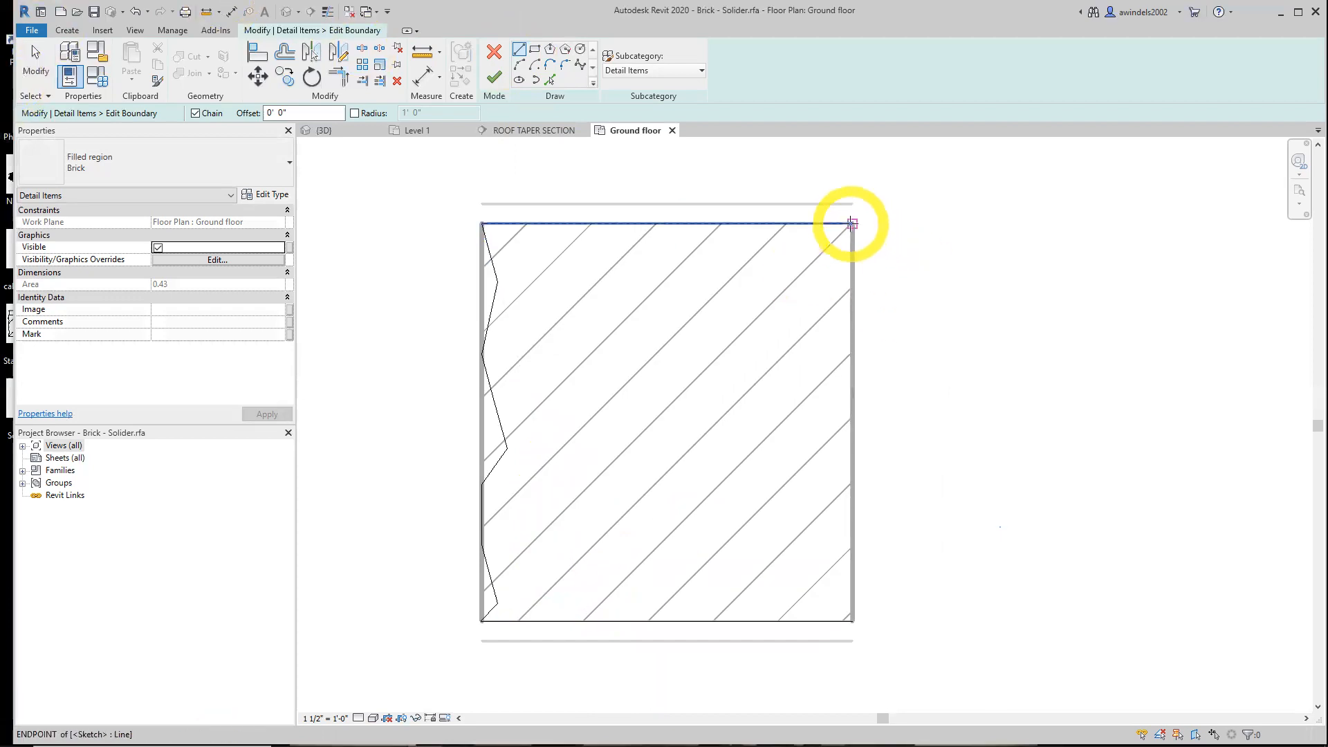
click(853, 224)
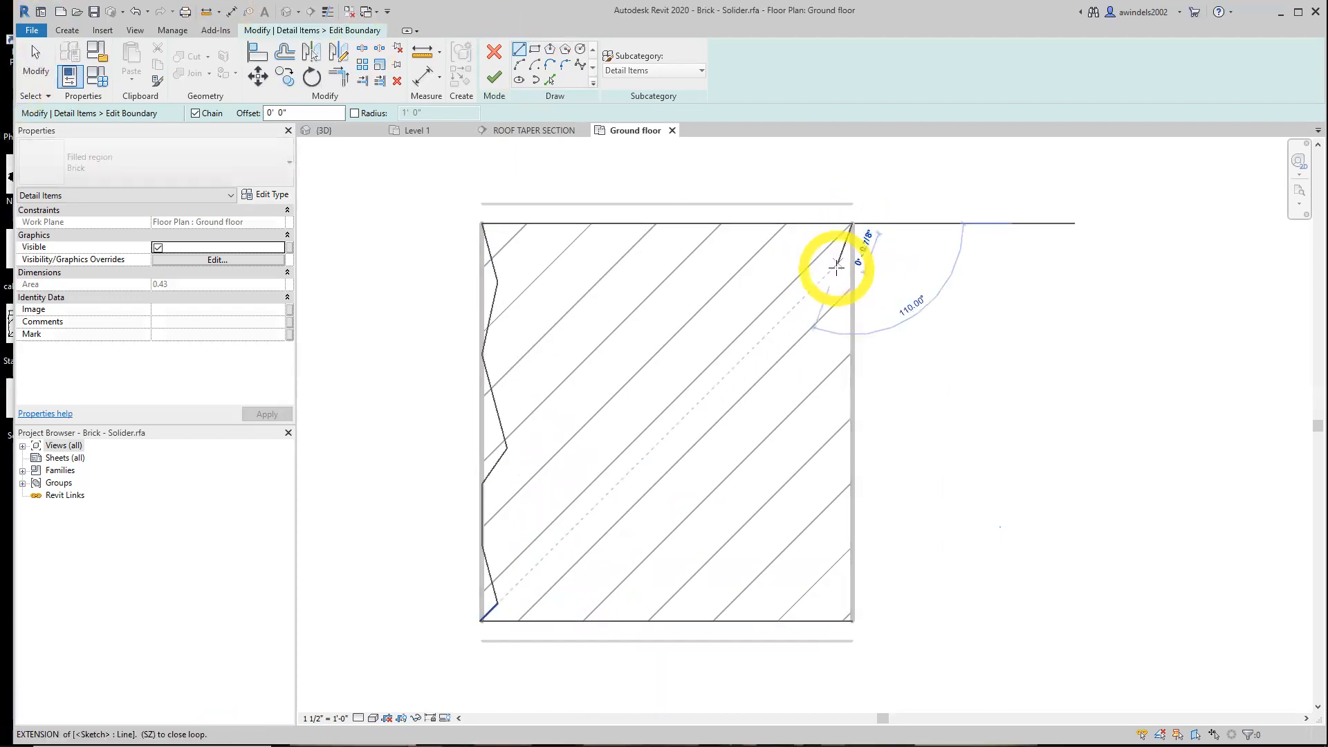
click(837, 264)
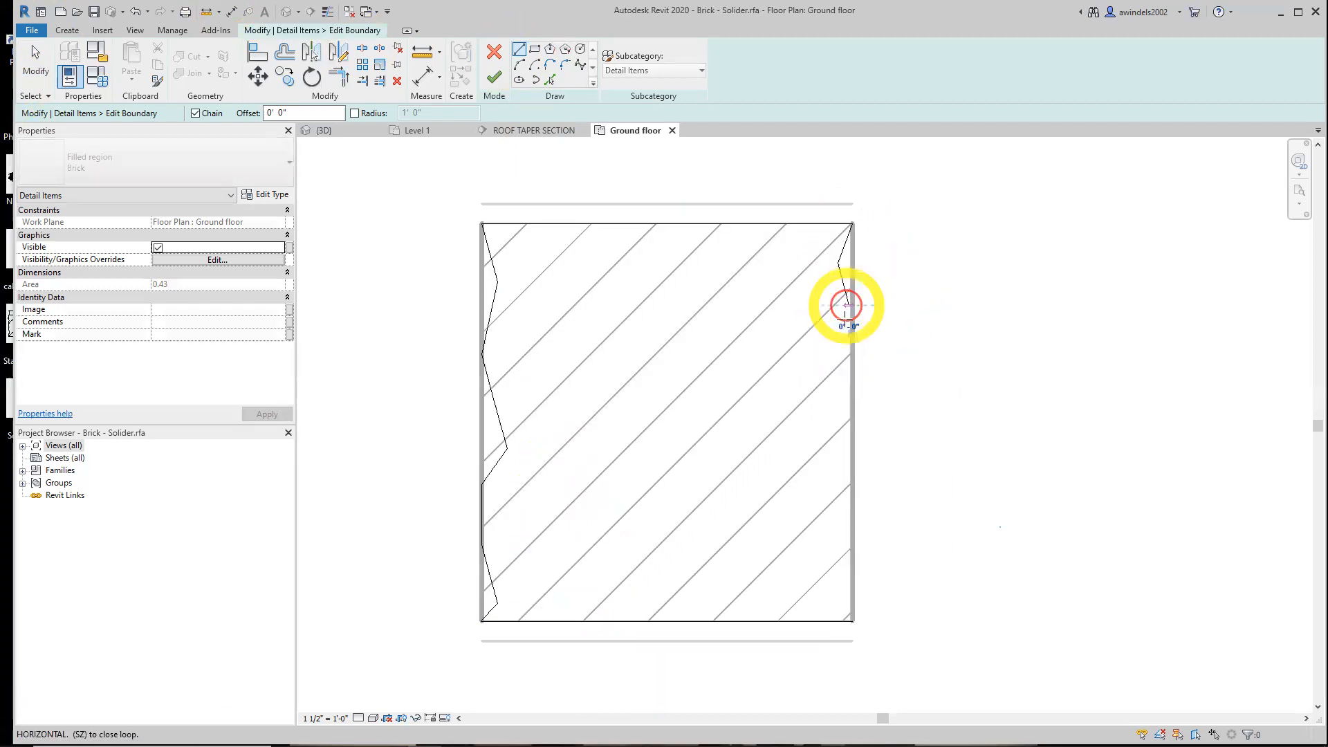
click(850, 304)
click(824, 359)
click(853, 401)
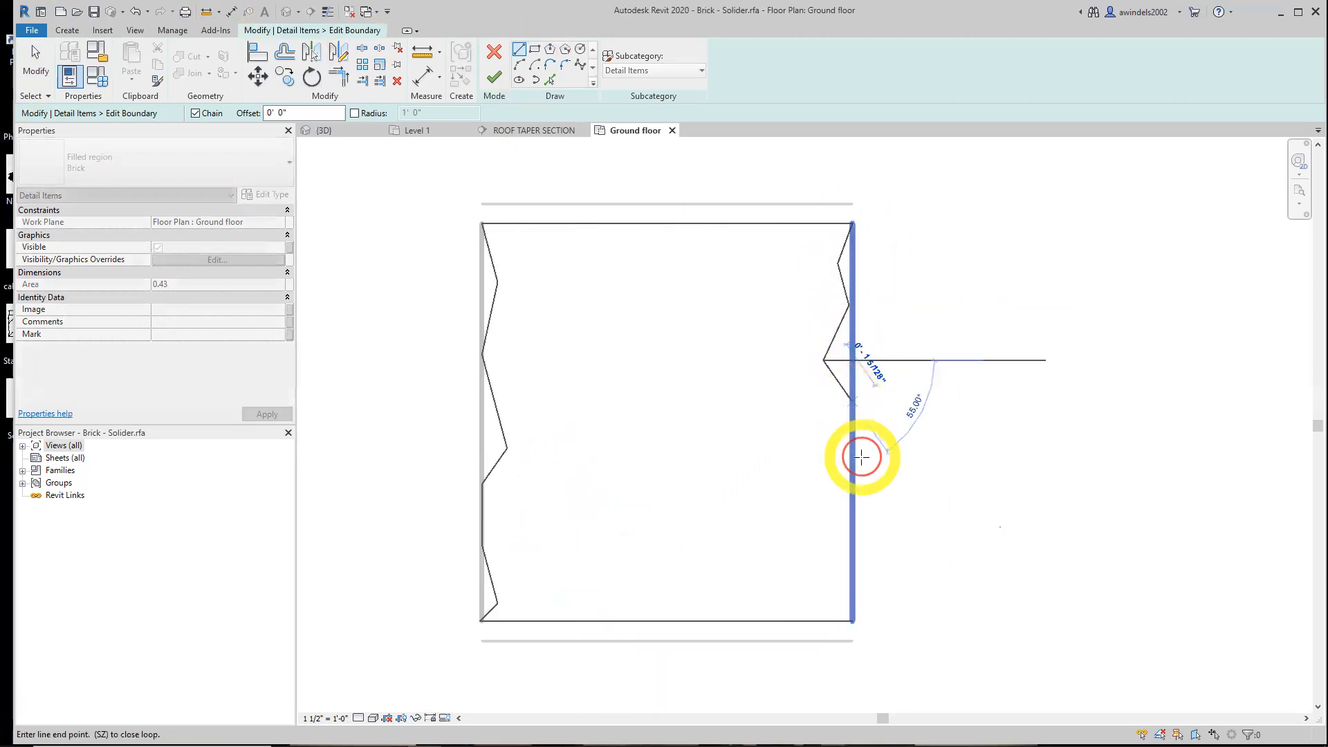
- Continue the jagged right boundary down to the filled region's bottom-right corner and end the line command
middle_drag(856, 446, 853, 410)
scroll(833, 406, up, 2)
click(837, 424)
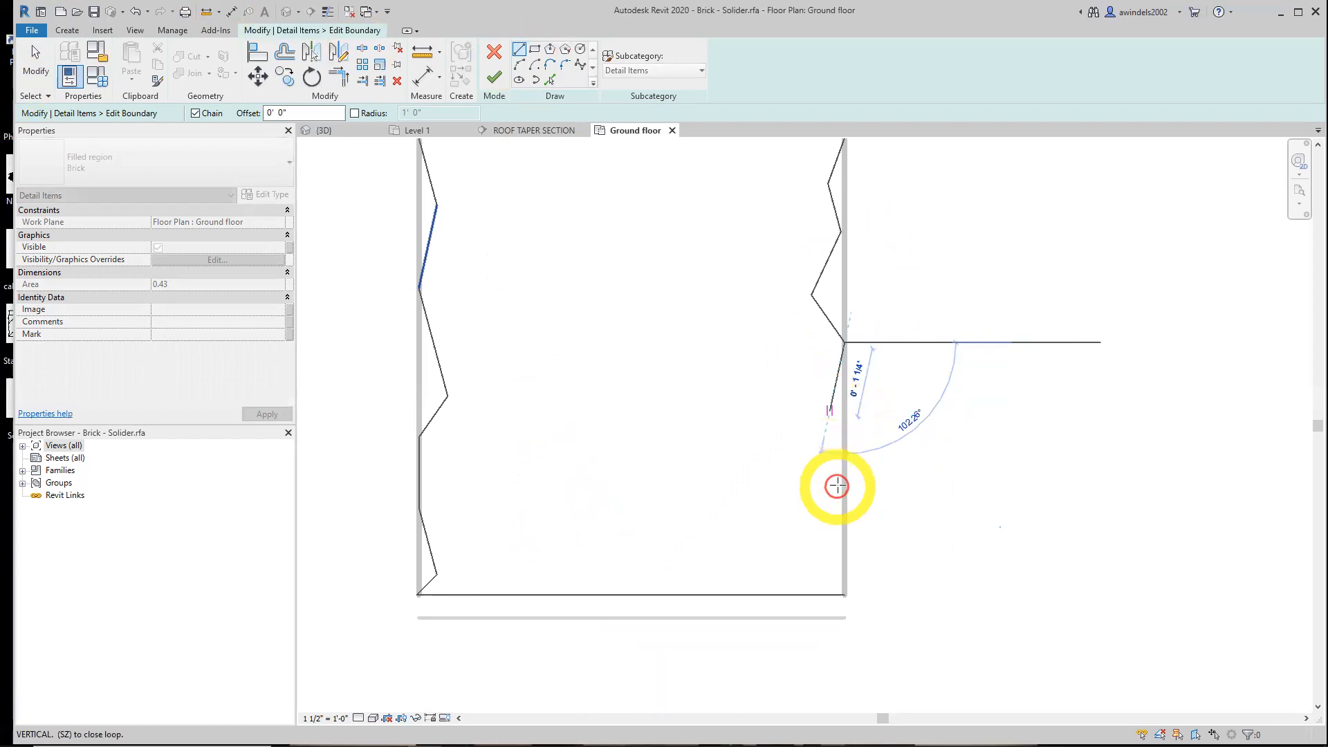
click(837, 484)
click(823, 525)
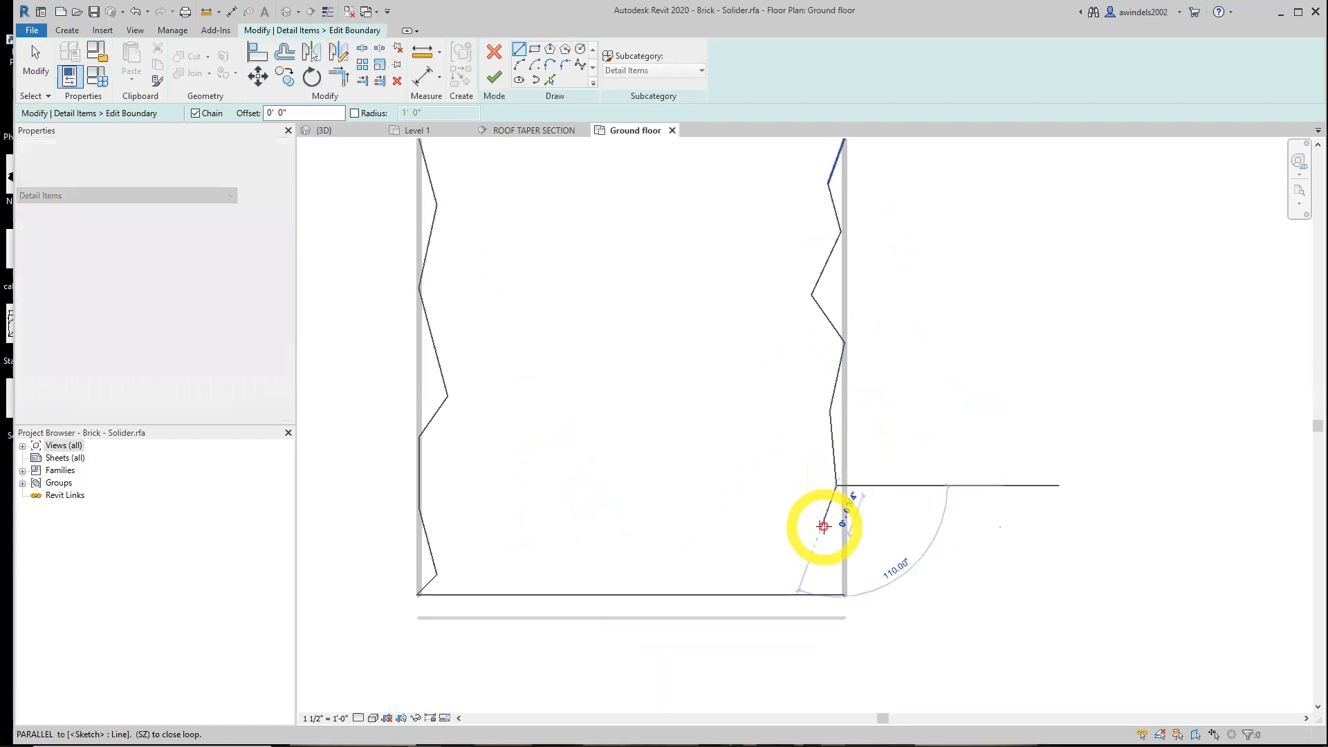
click(845, 583)
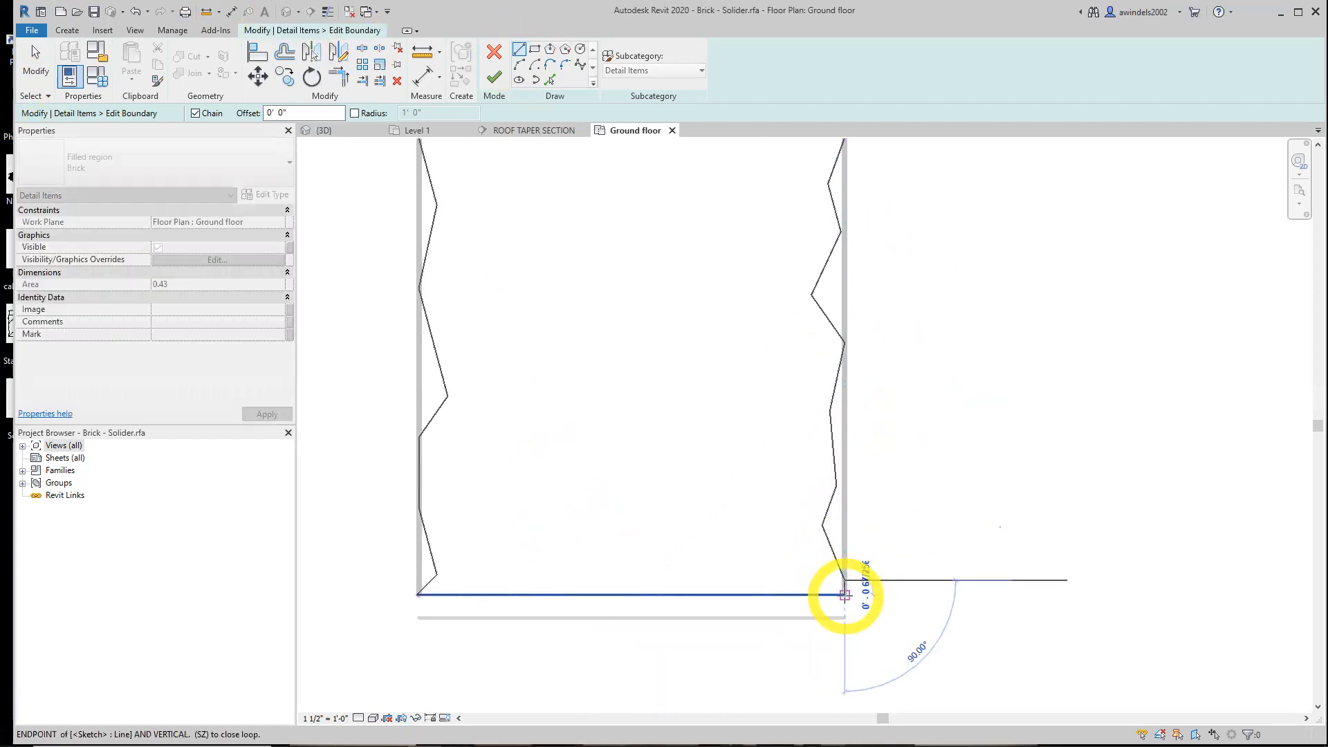
click(844, 595)
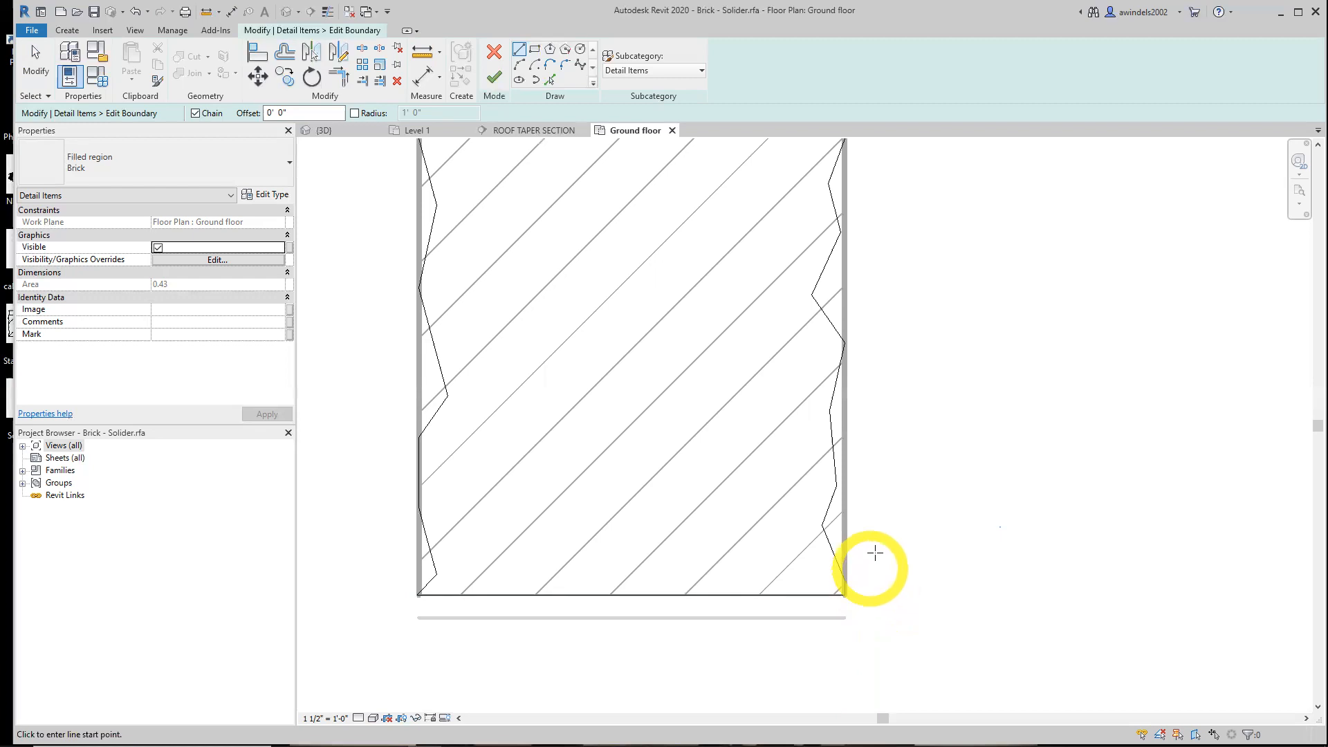
middle_drag(873, 553, 852, 608)
middle_drag(713, 457, 889, 553)
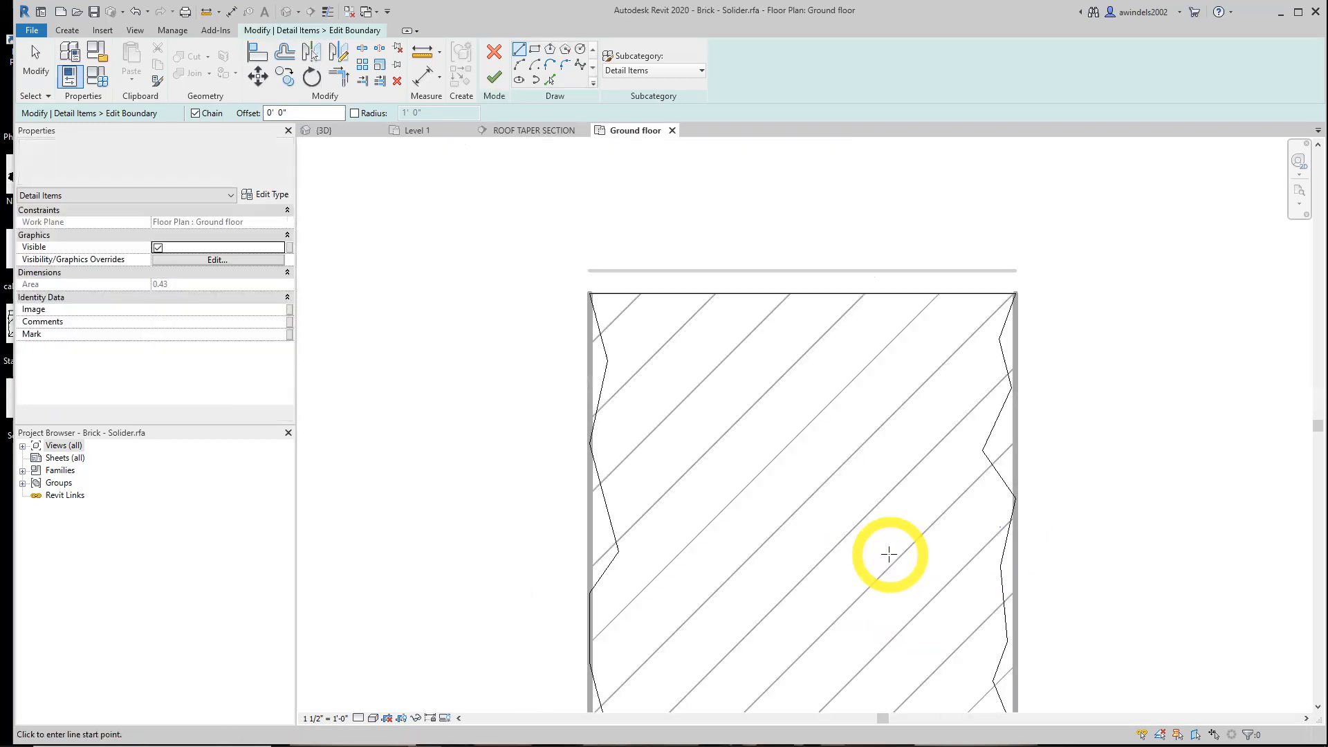
scroll(809, 484, down, 1)
key(Escape)
middle_drag(809, 484, 741, 385)
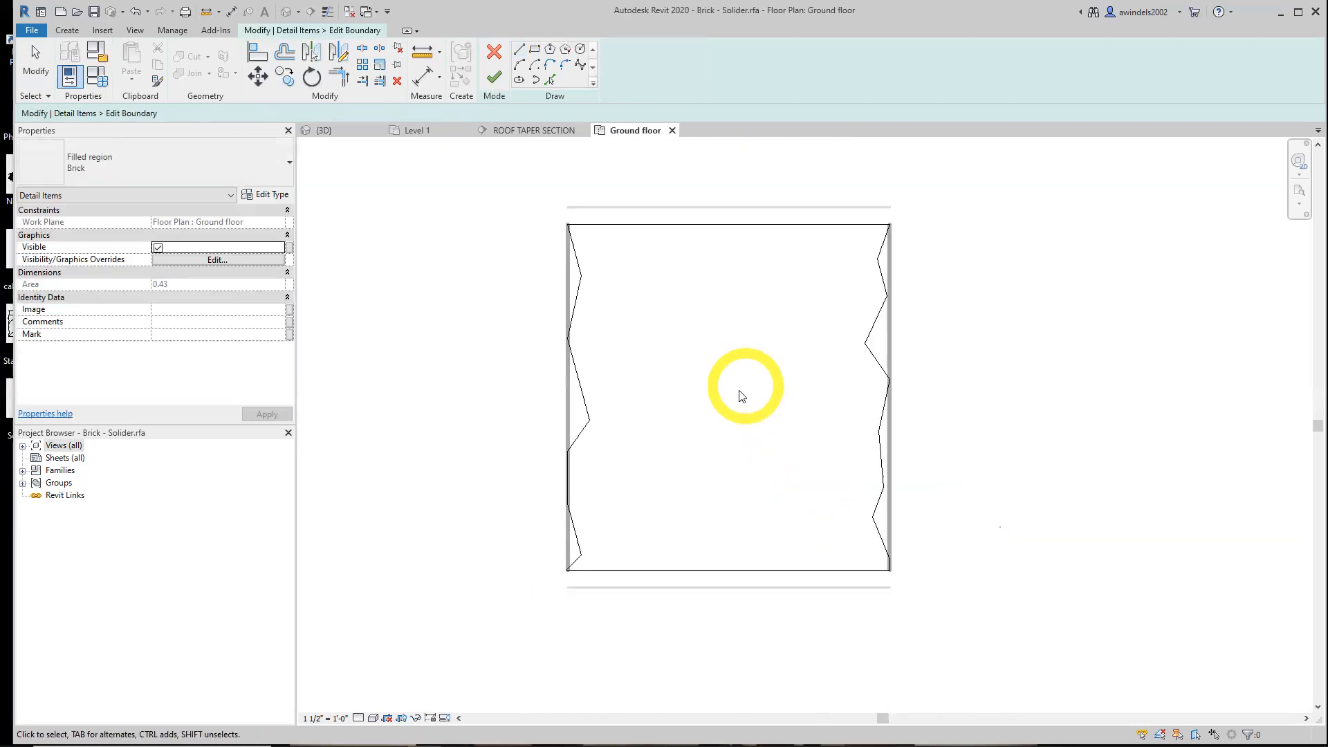
- Set the background fill pattern of the Brick filled region type to Solid fill
click(254, 195)
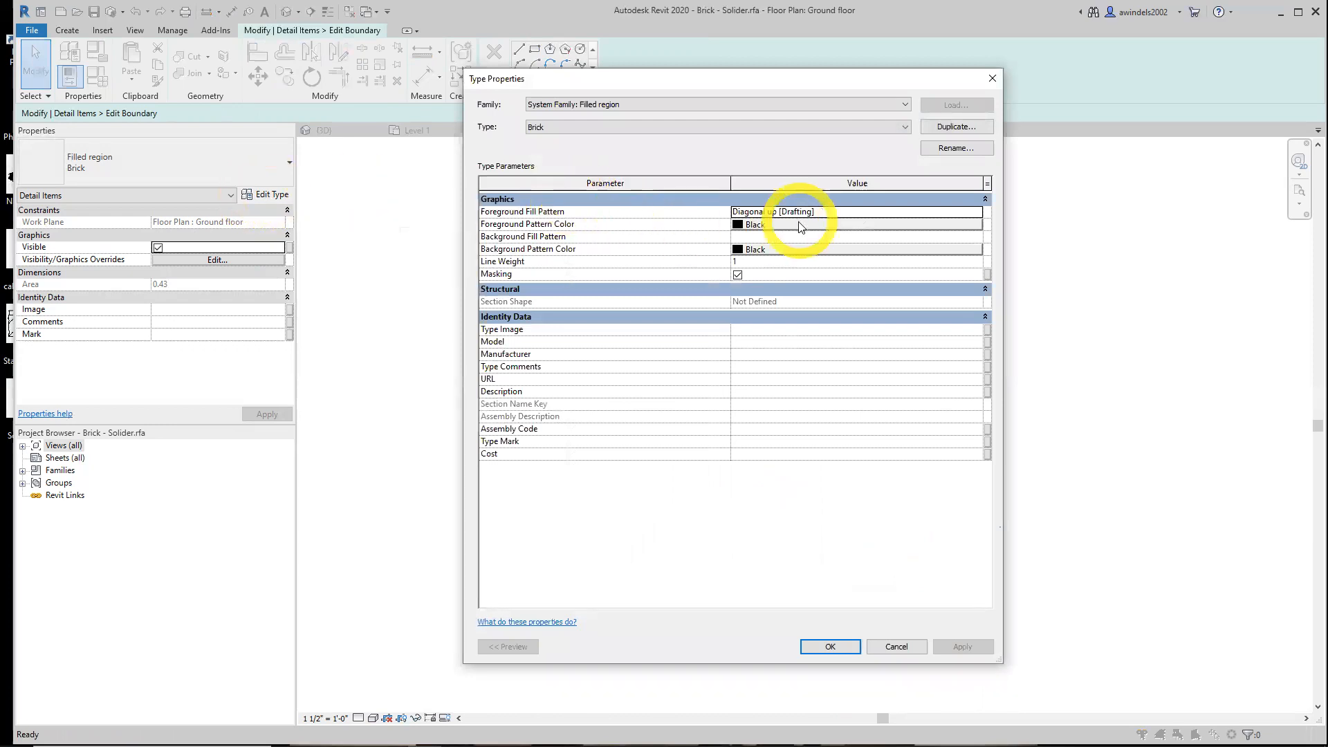
click(747, 208)
click(750, 238)
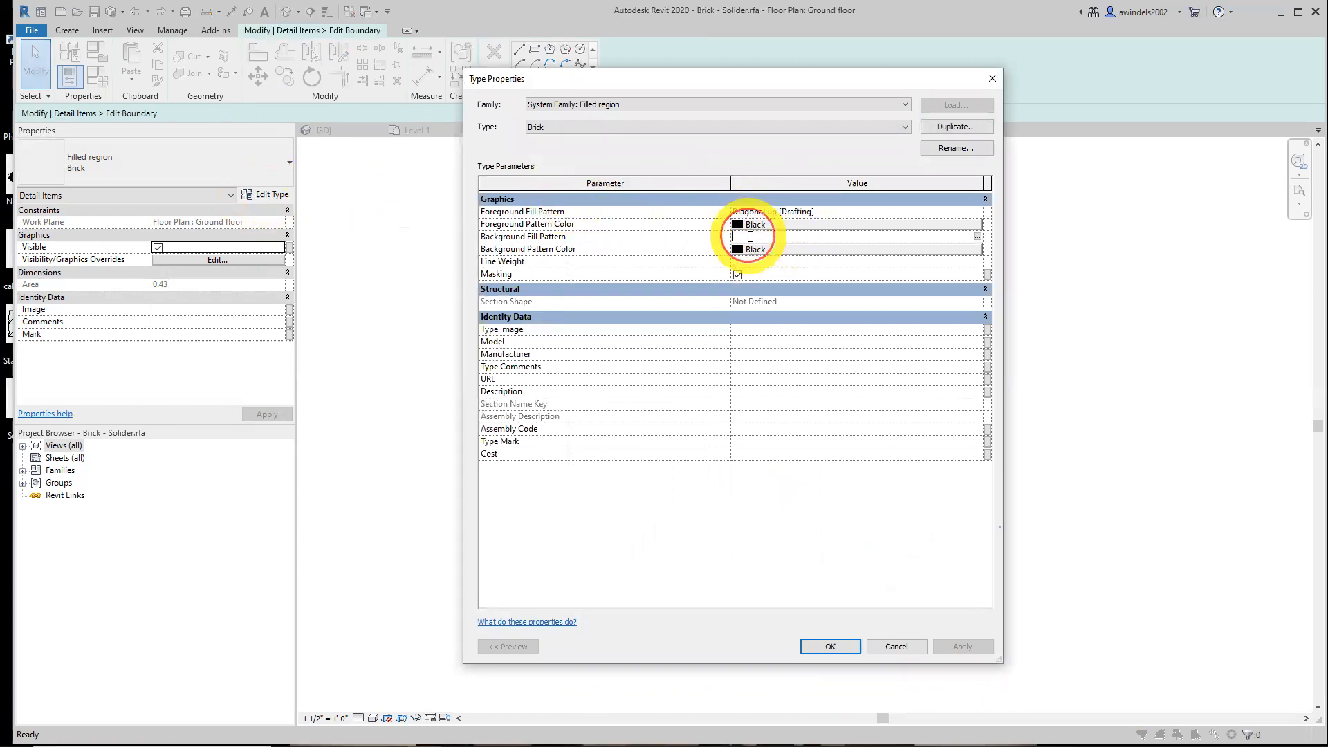
click(977, 236)
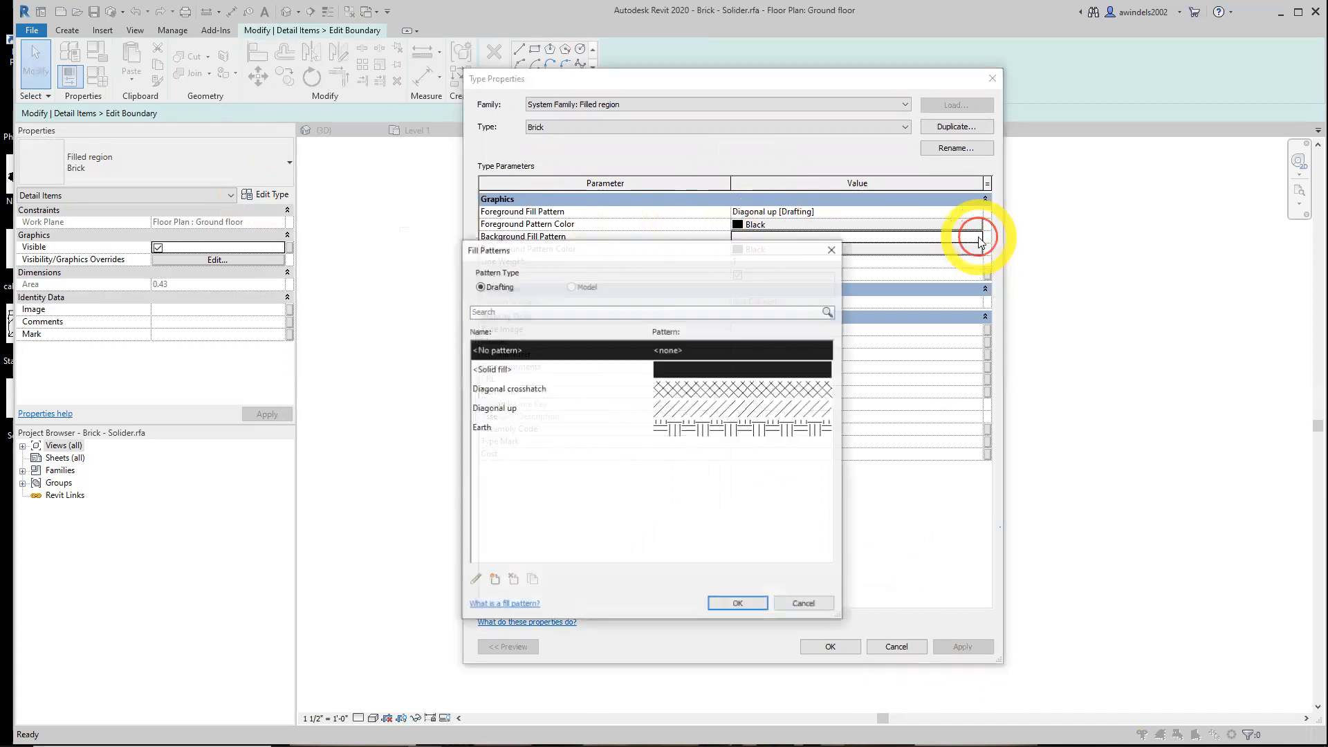
click(723, 368)
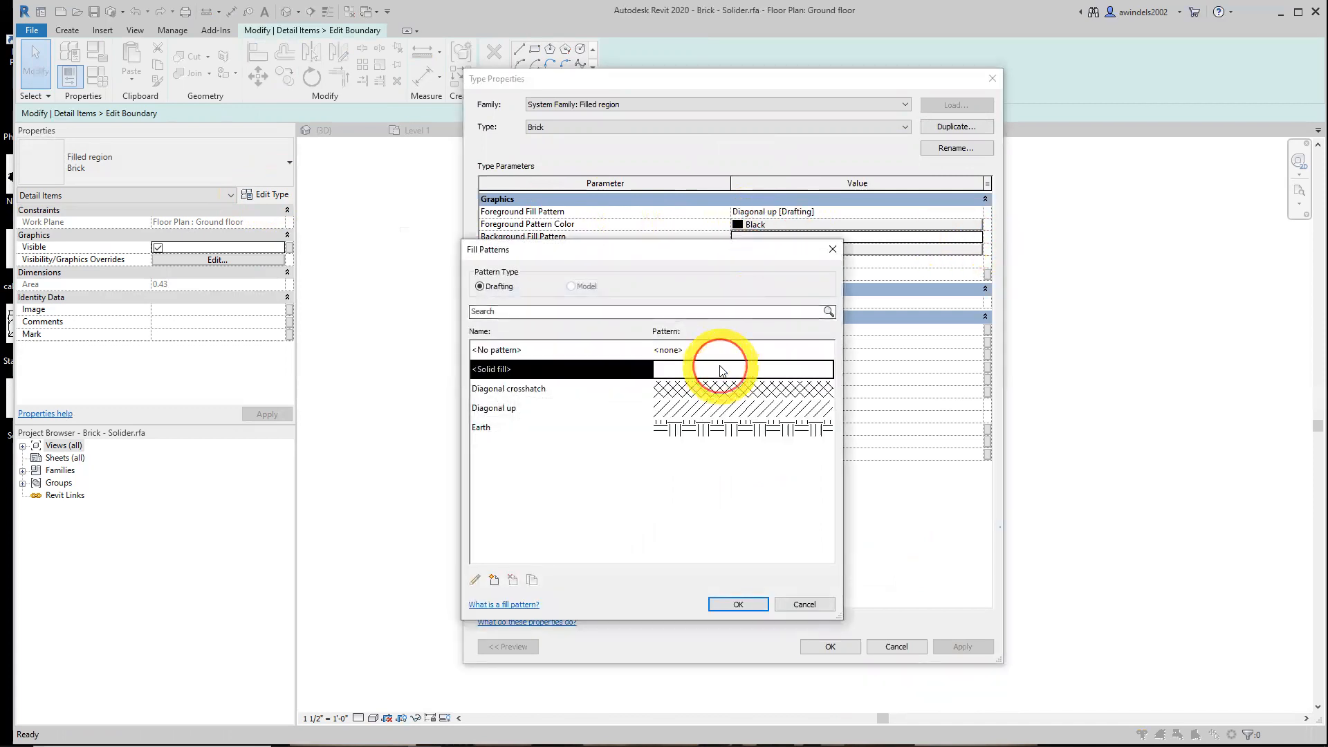
click(739, 603)
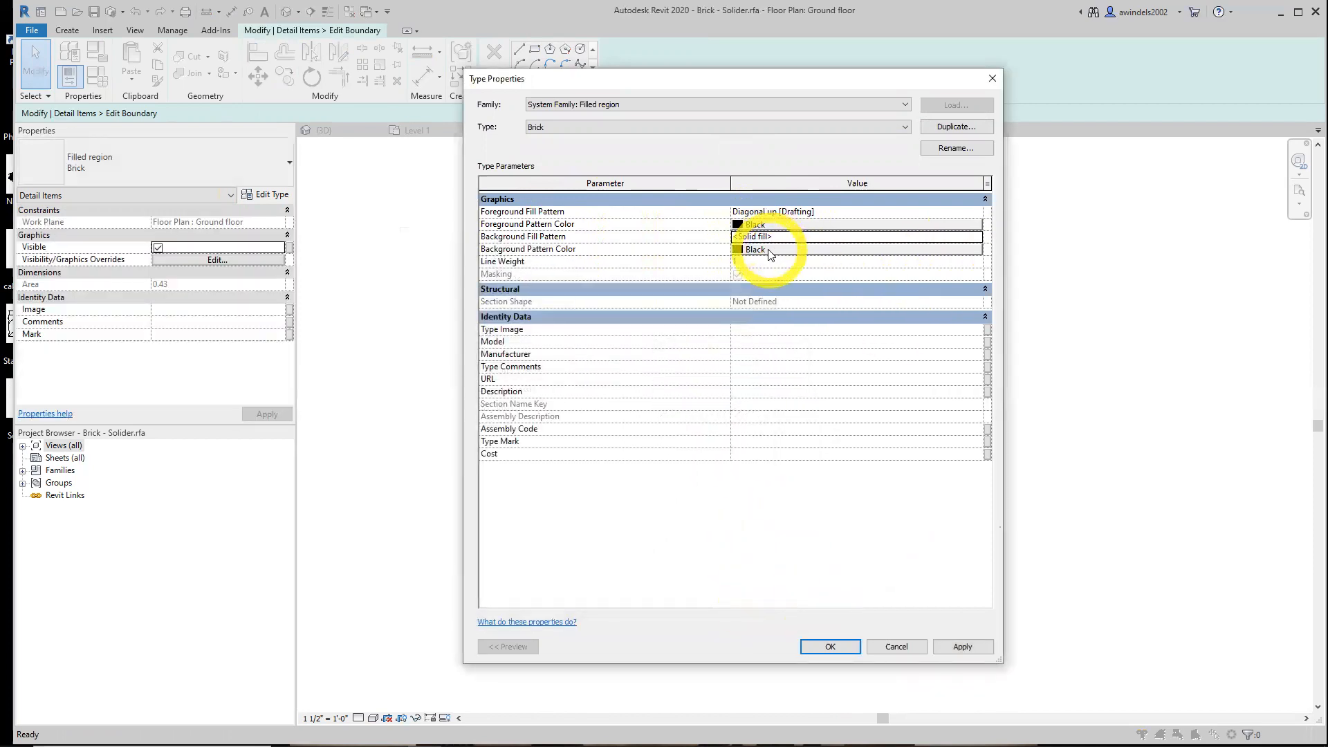
- Set the Brick type's background pattern color to RGB 223-223-223 and accept the type properties
click(770, 255)
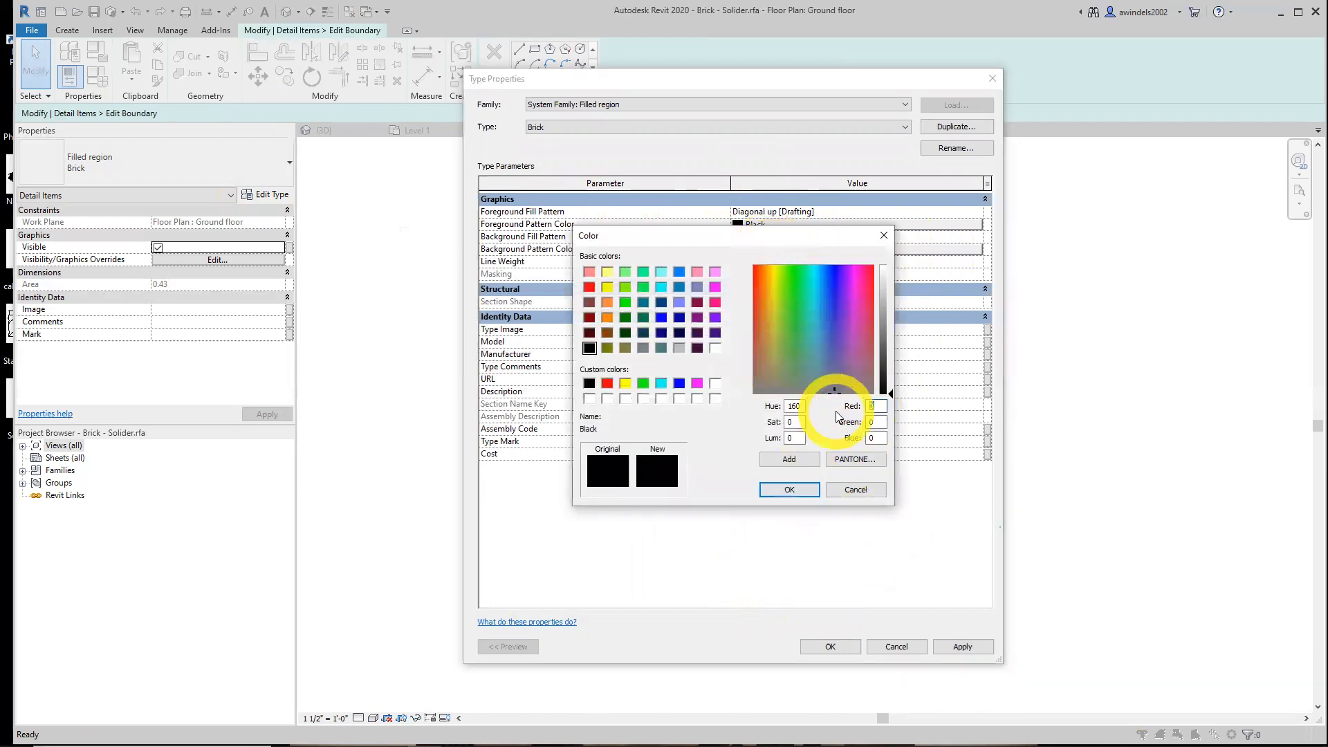
text(223)
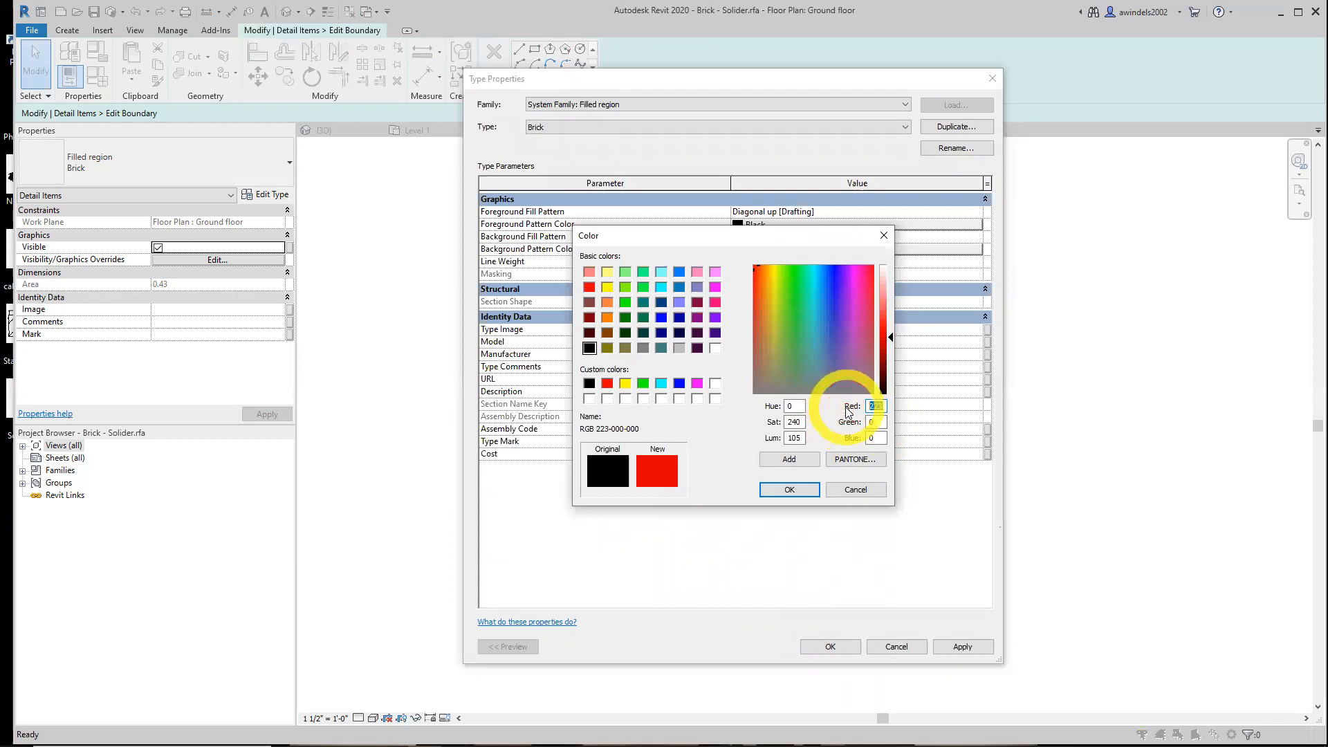
key(Tab)
text(223)
key(Tab)
text(223)
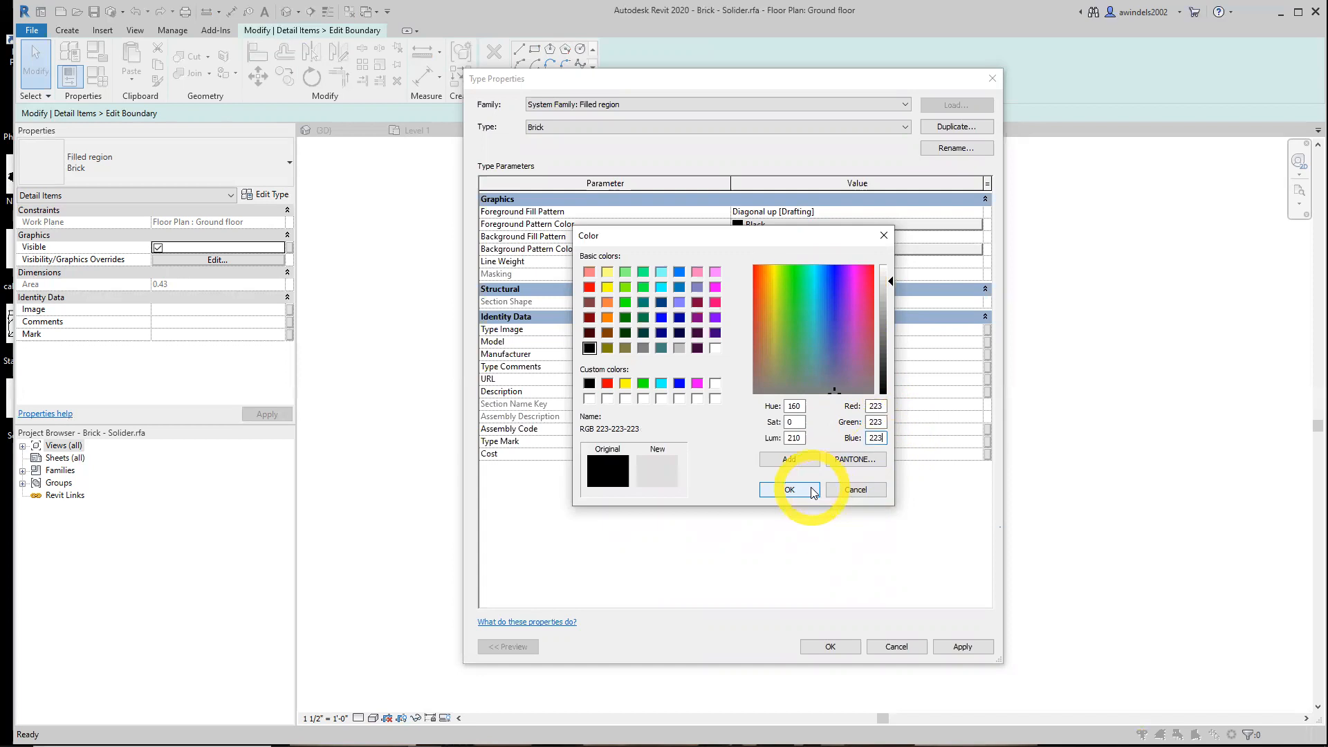
click(812, 491)
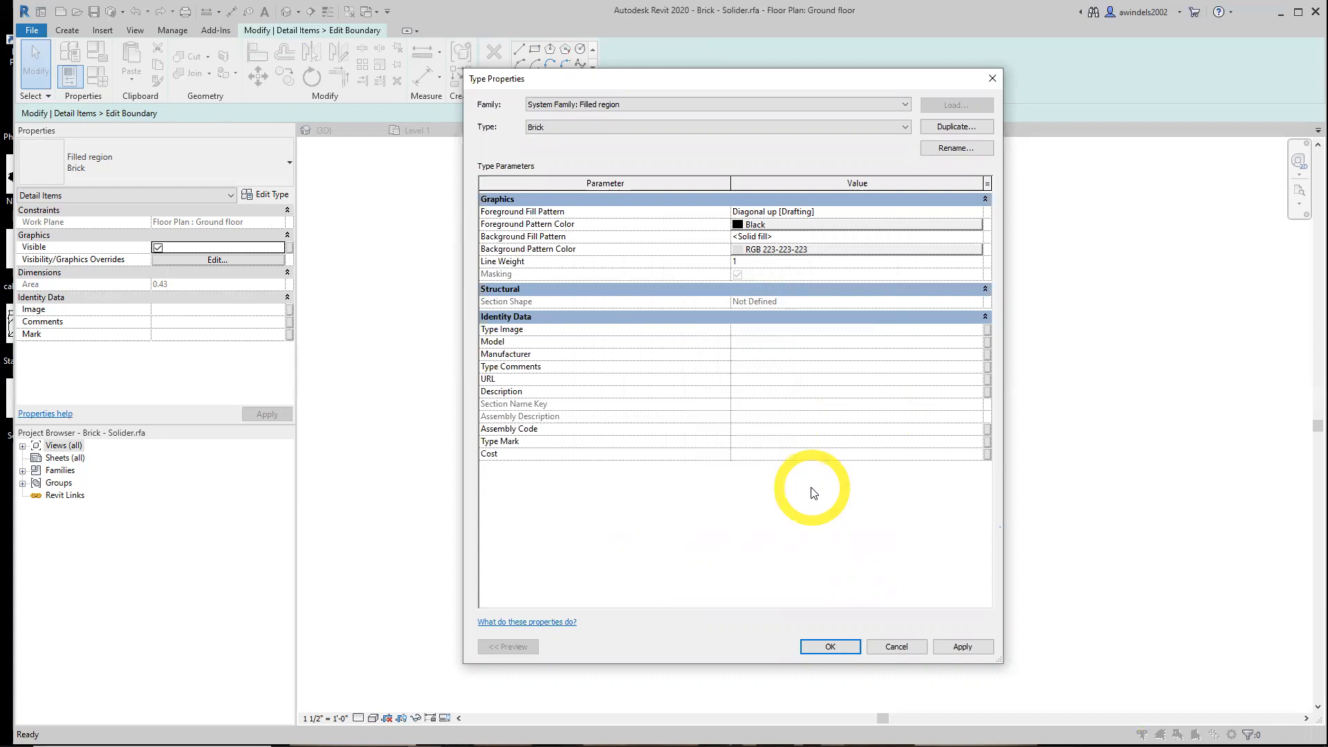
click(842, 648)
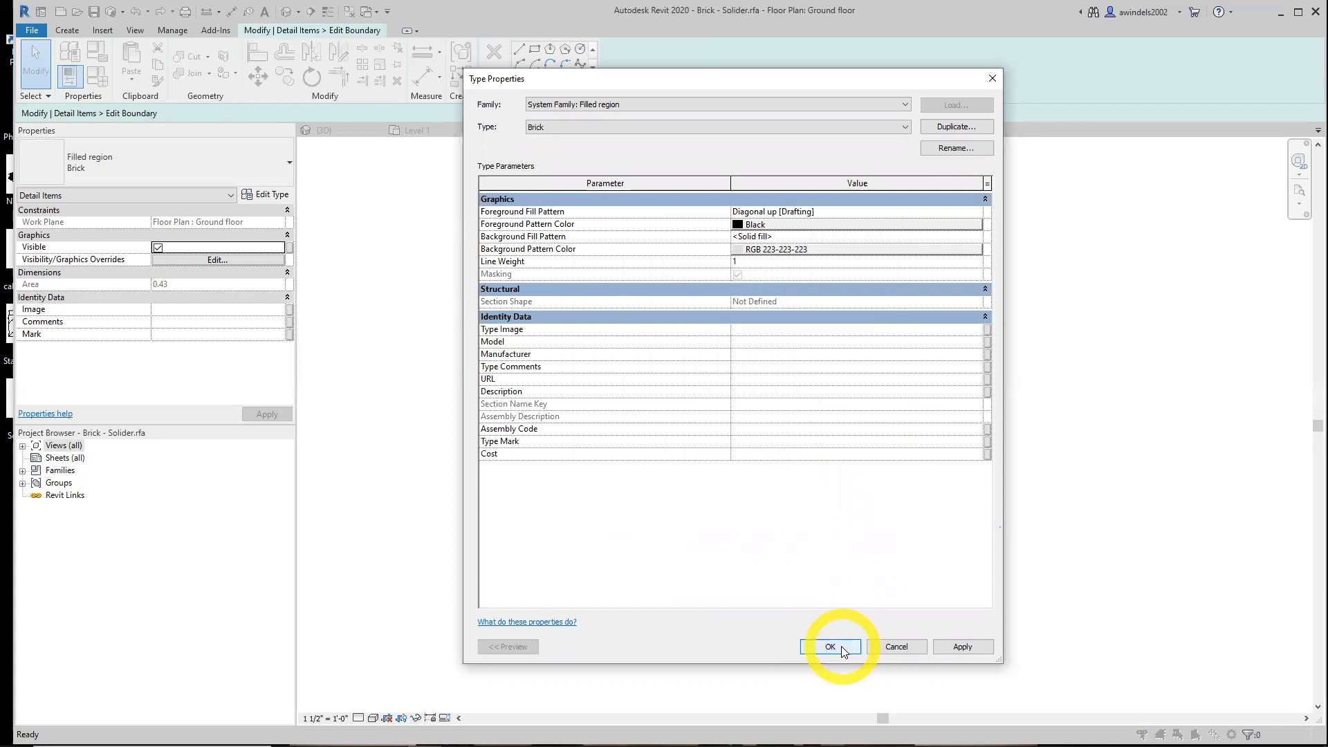
click(841, 646)
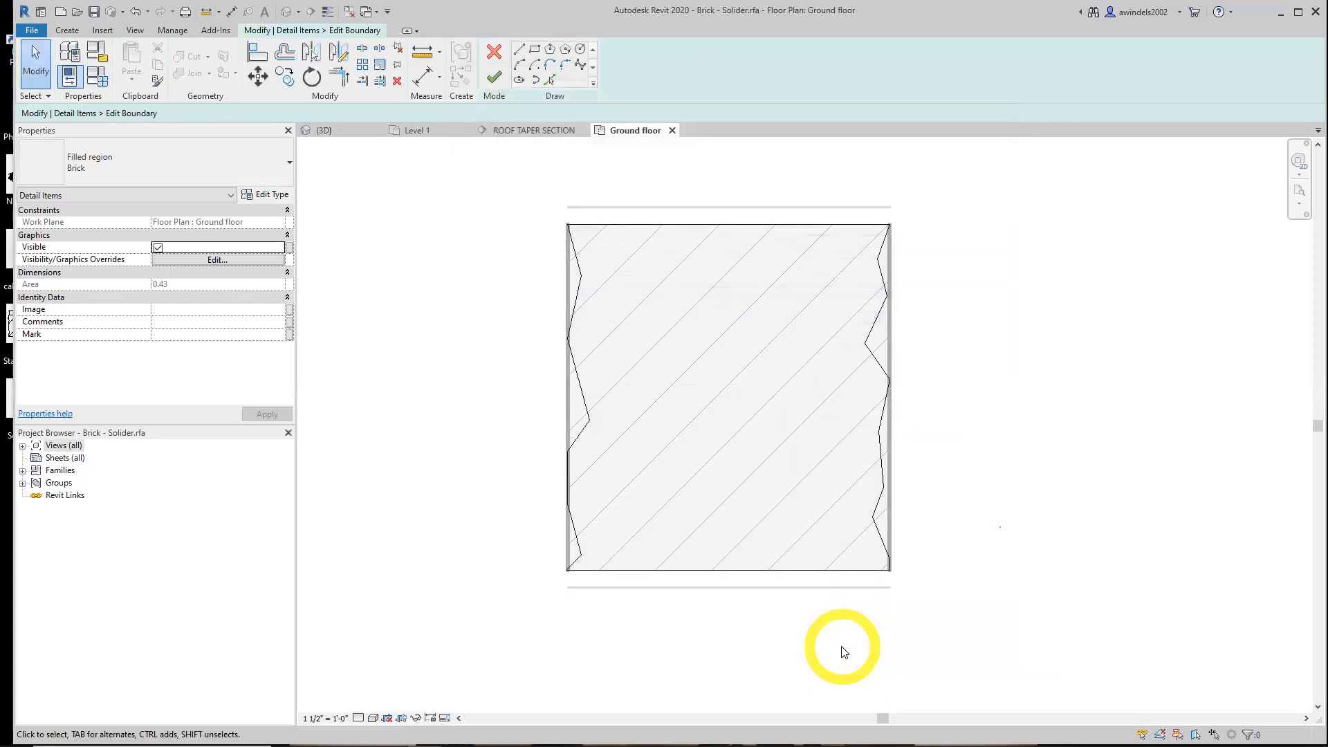
click(67, 30)
click(102, 31)
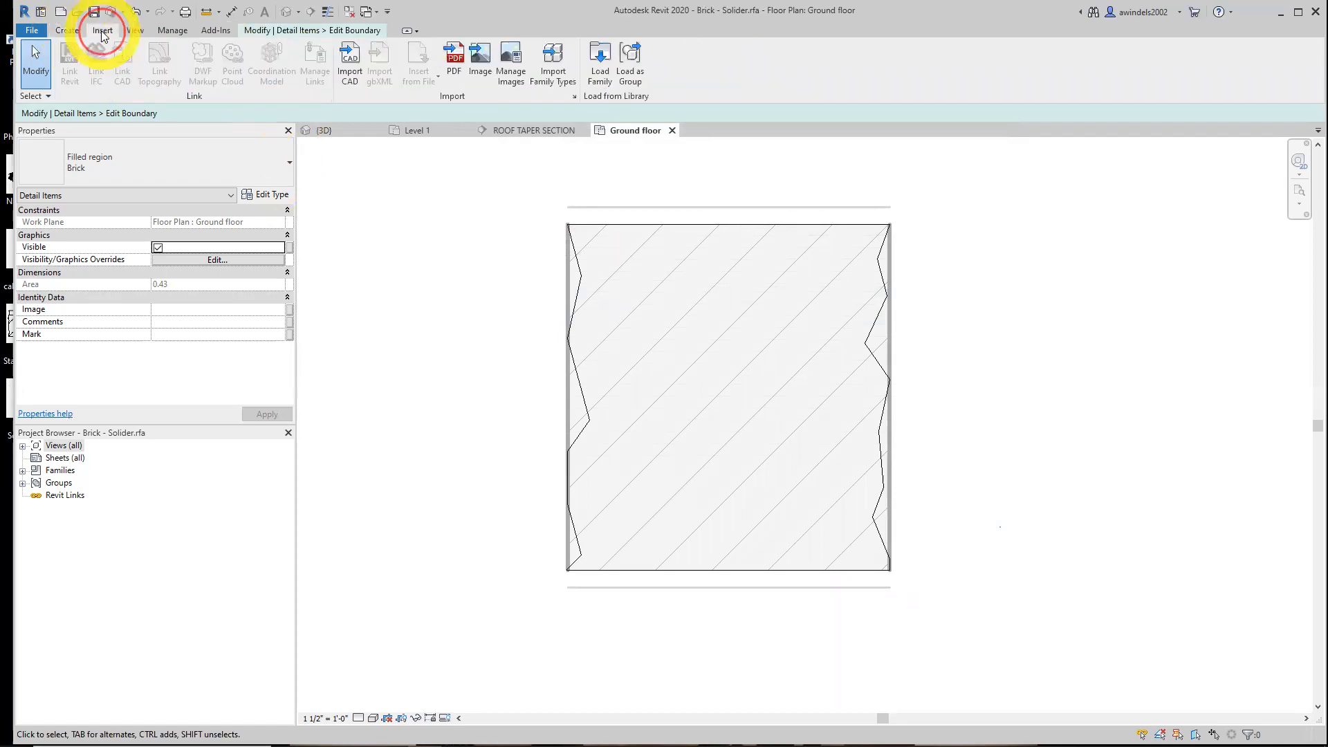
click(67, 31)
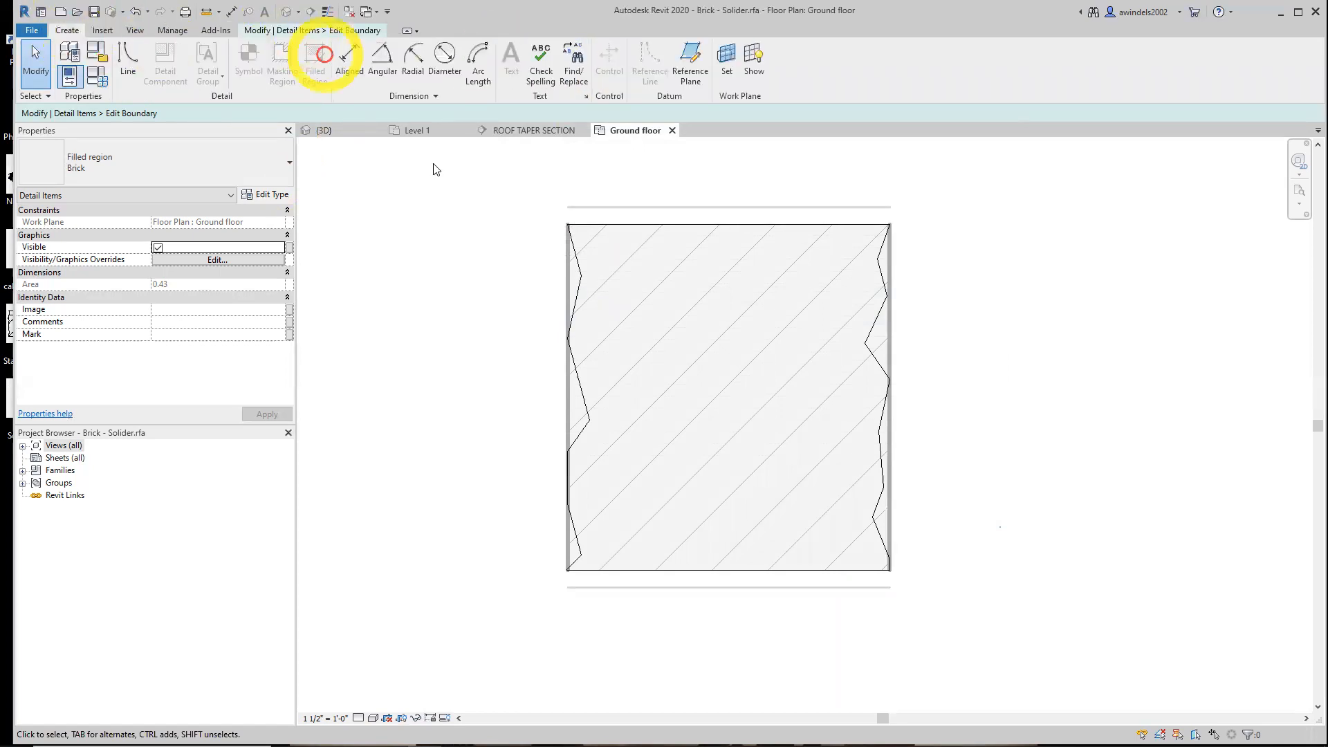
- Finish the filled region's boundary edit with the jagged sides and deselect the region
click(332, 33)
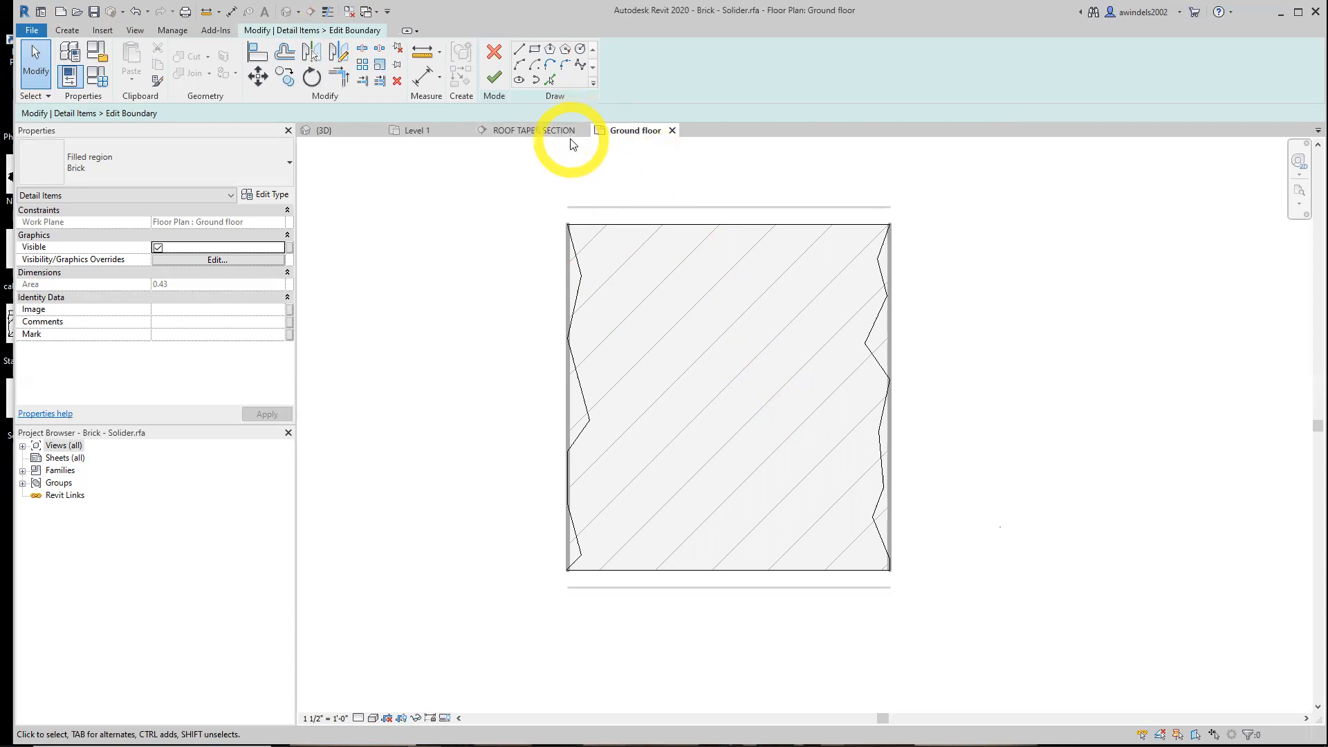
click(494, 78)
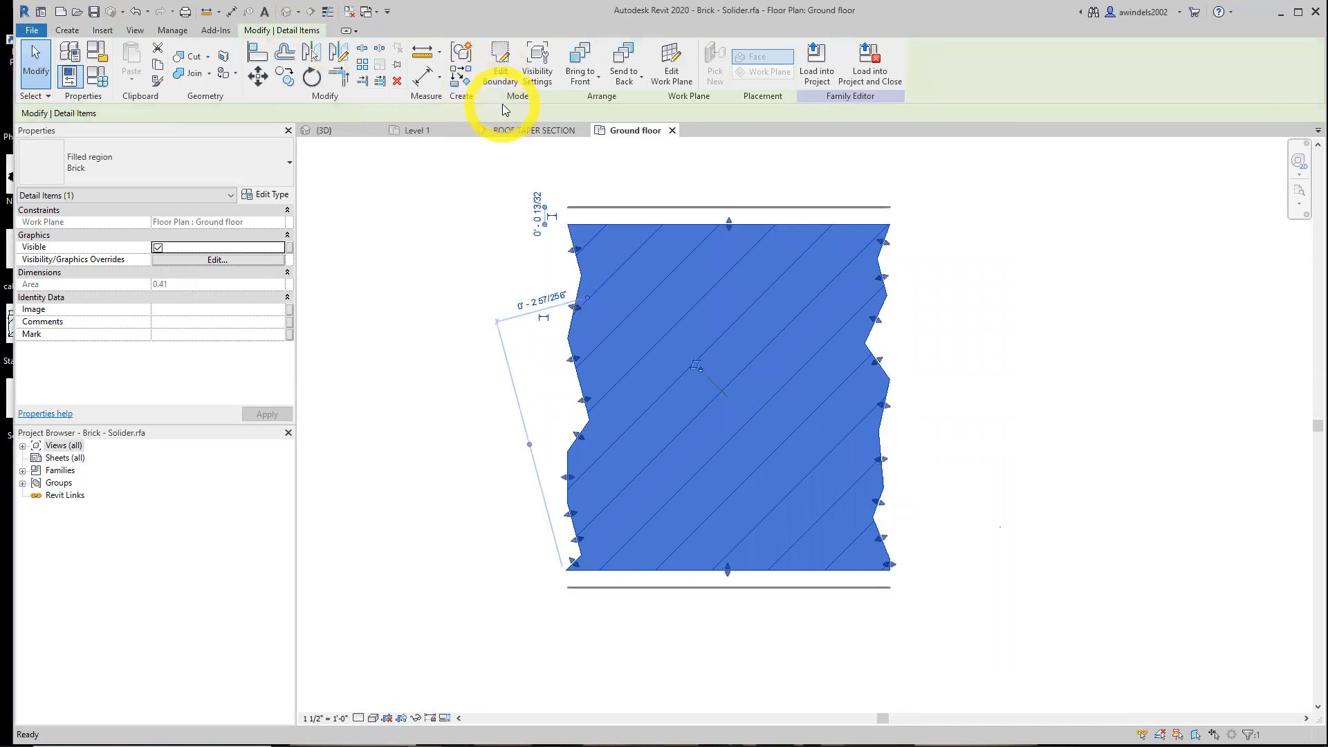
middle_drag(406, 368, 384, 428)
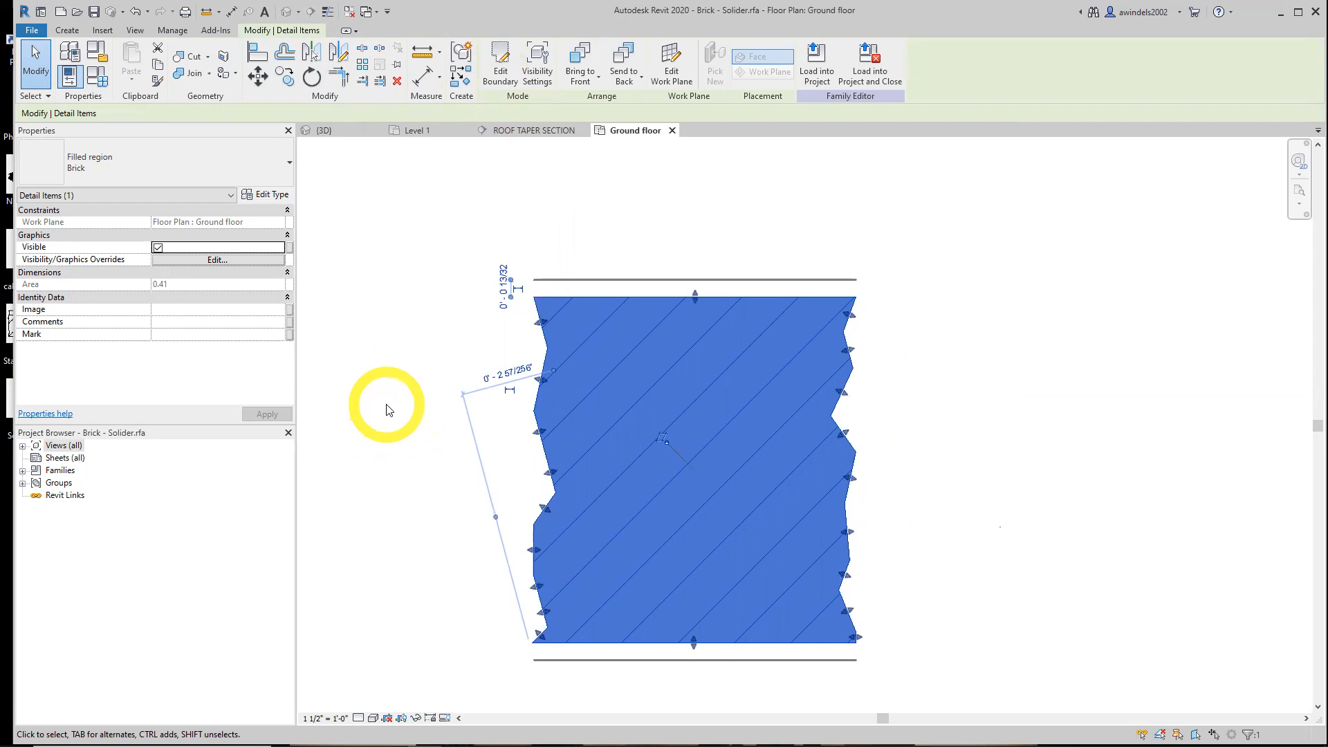
click(387, 410)
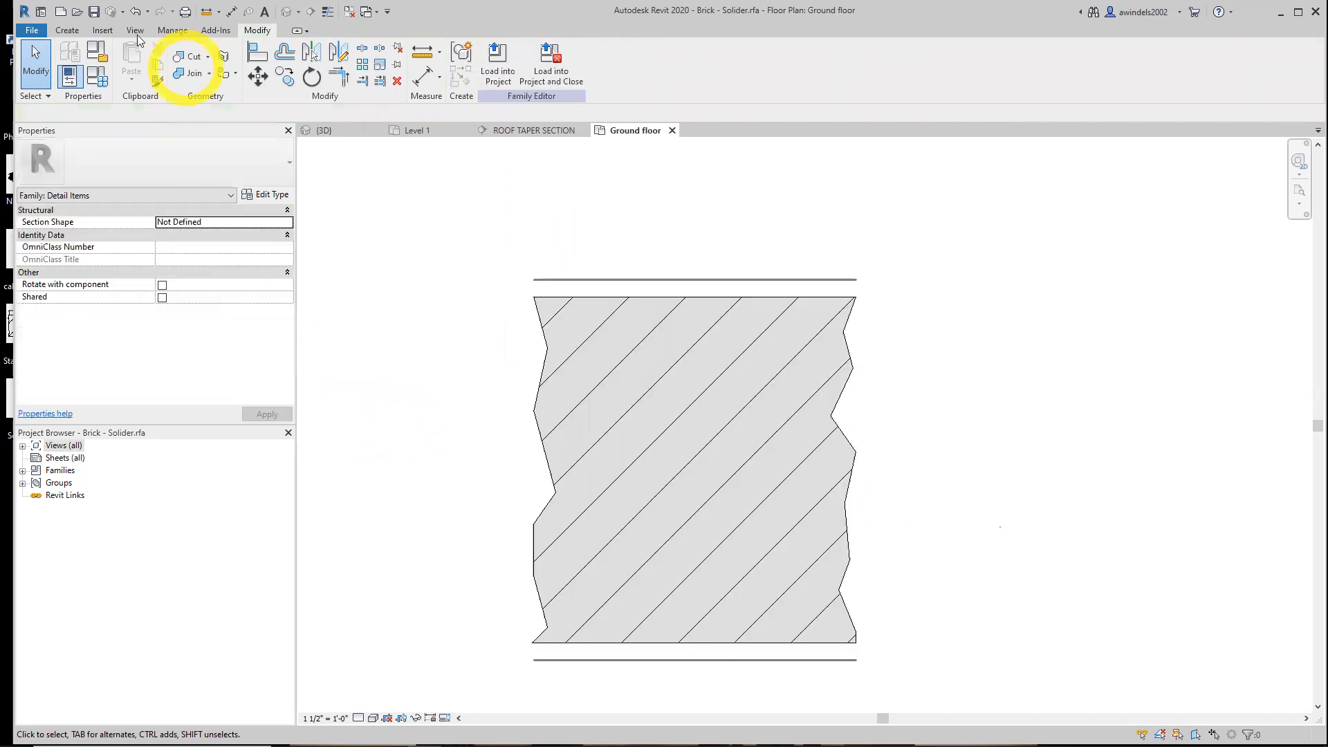
- Draw a start-end-radius arc from the upper joint line's left end to the brick's top-left corner
click(67, 30)
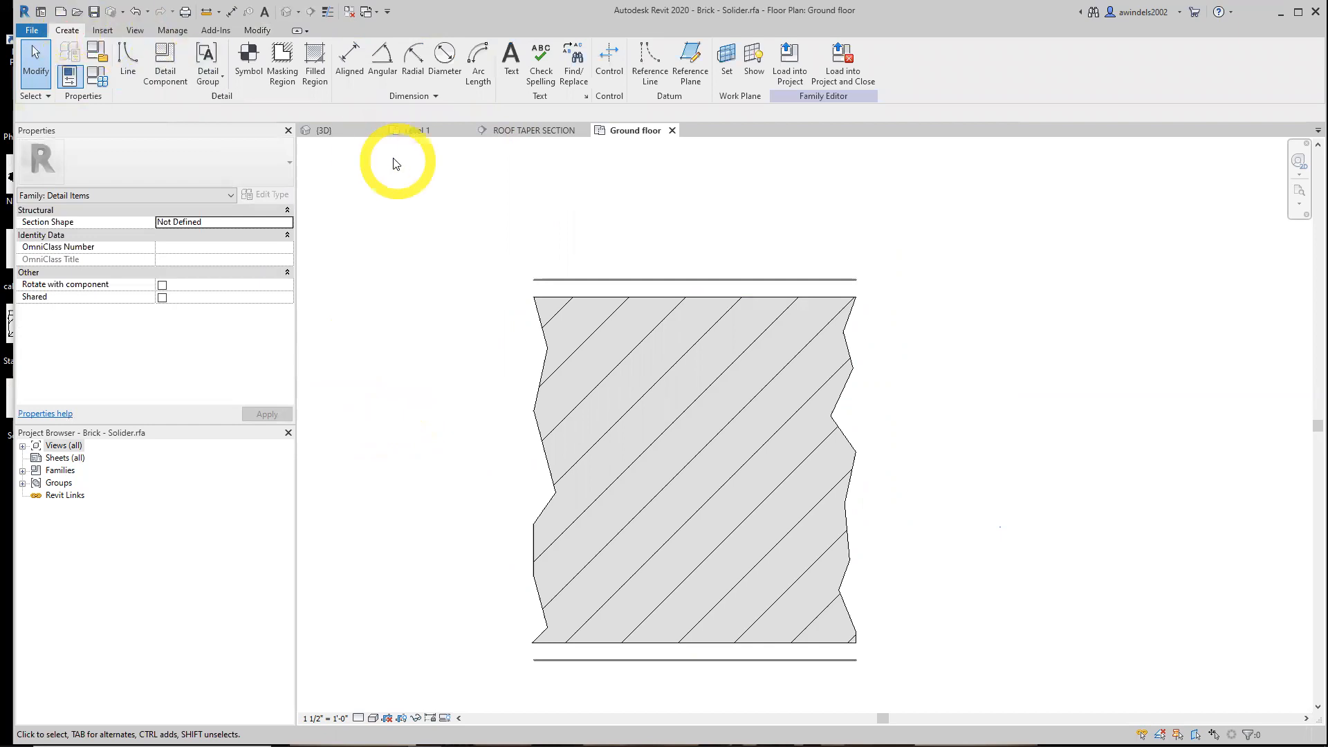
click(124, 58)
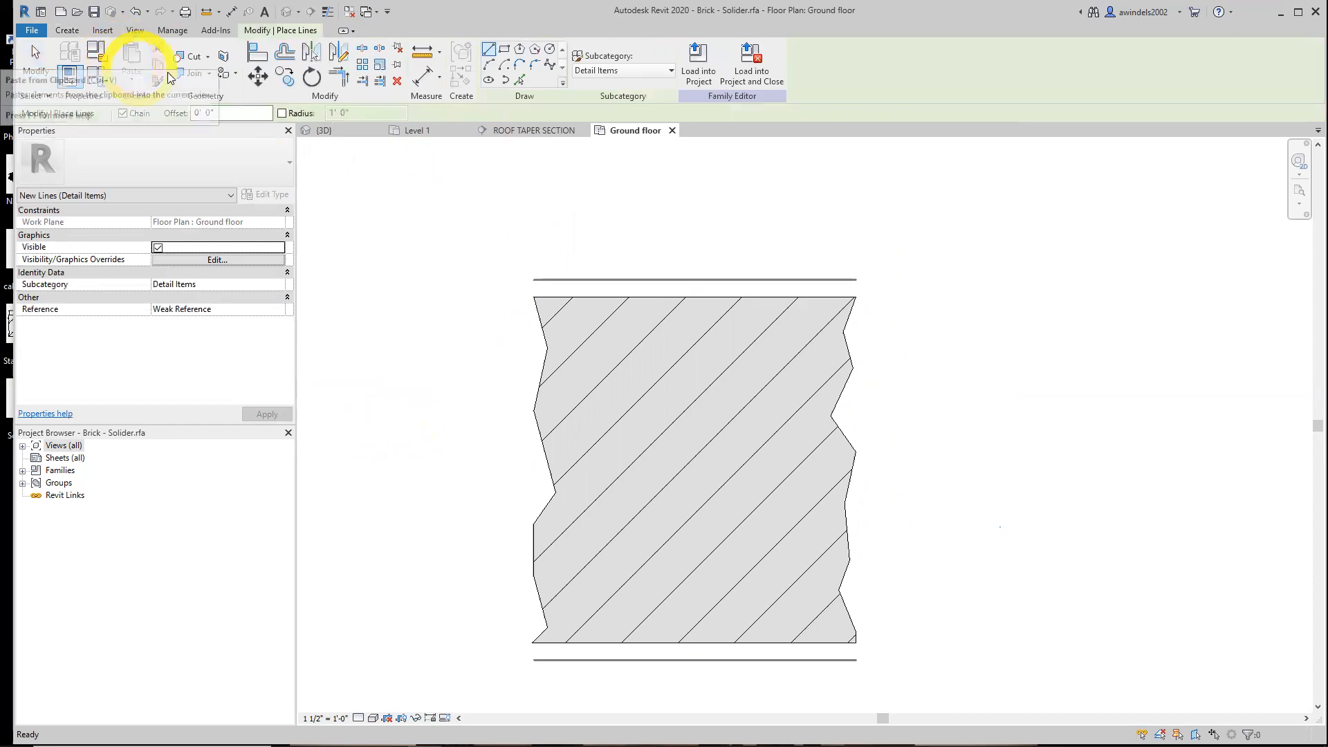
click(612, 73)
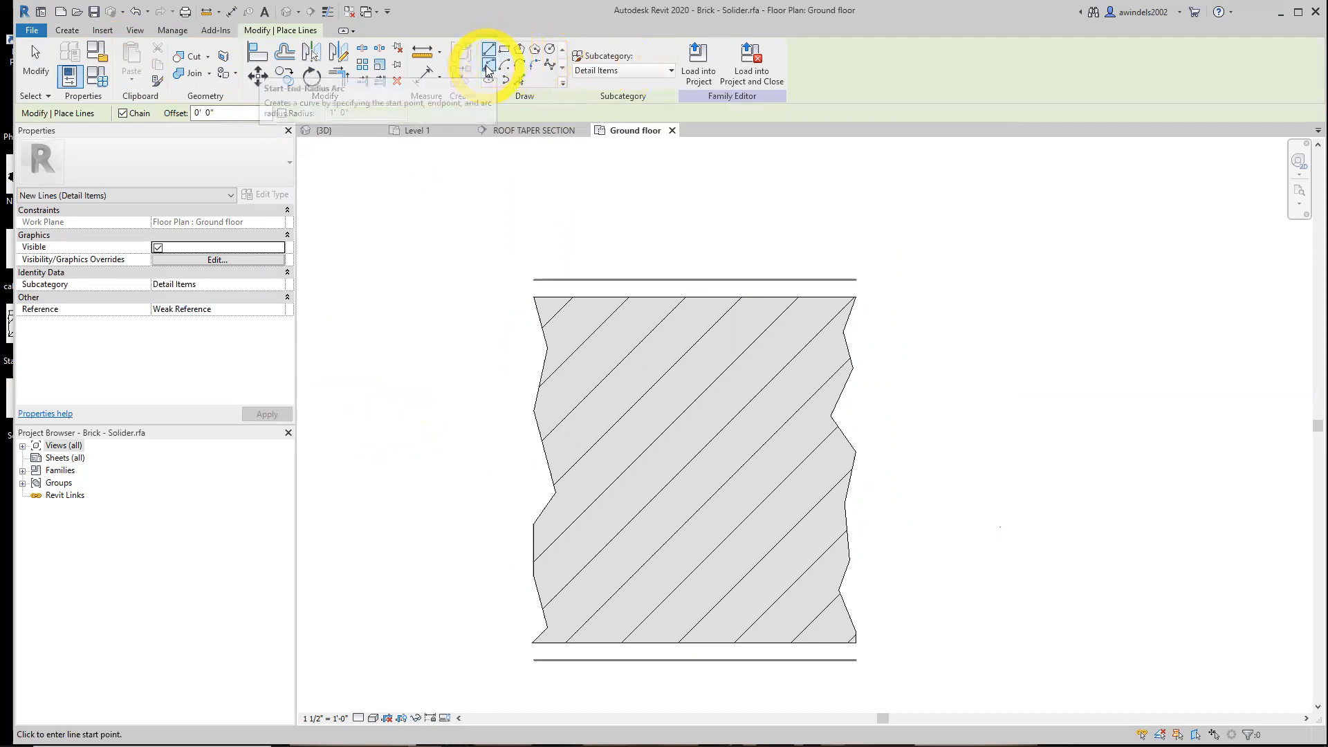
click(488, 67)
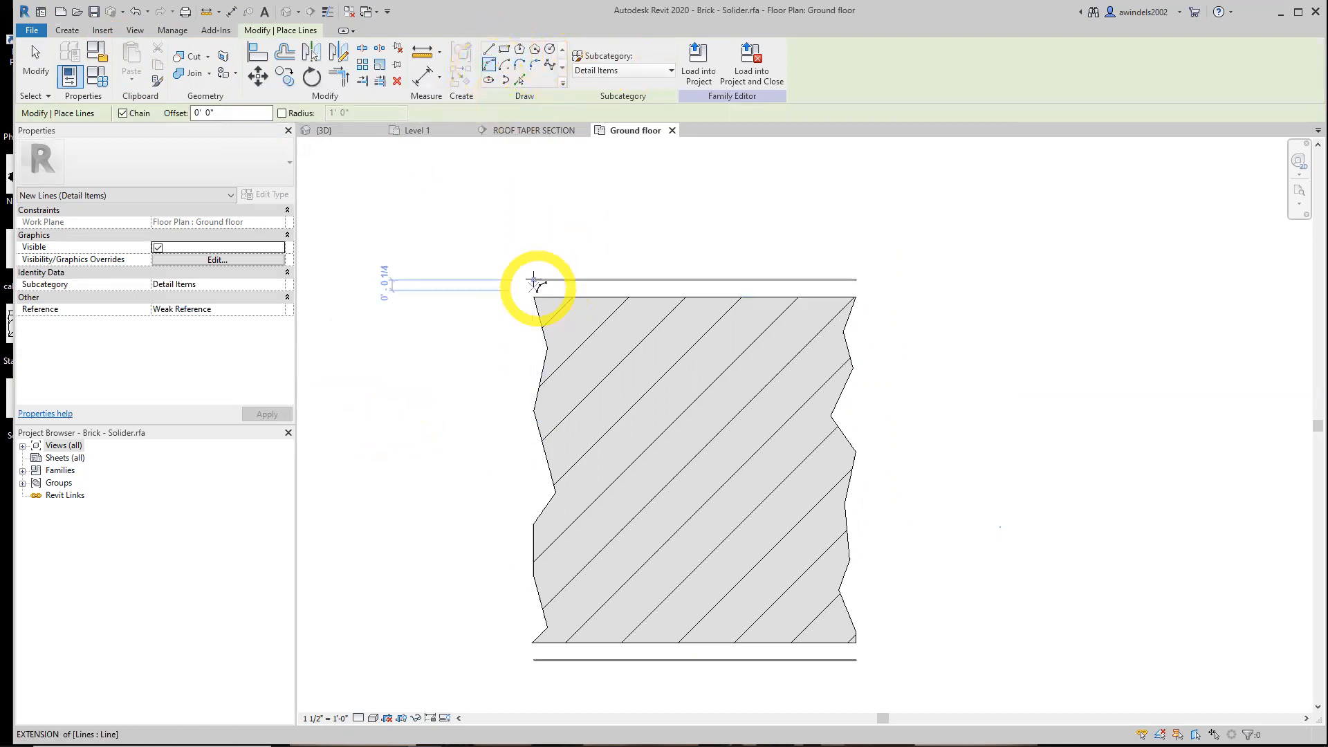
click(534, 280)
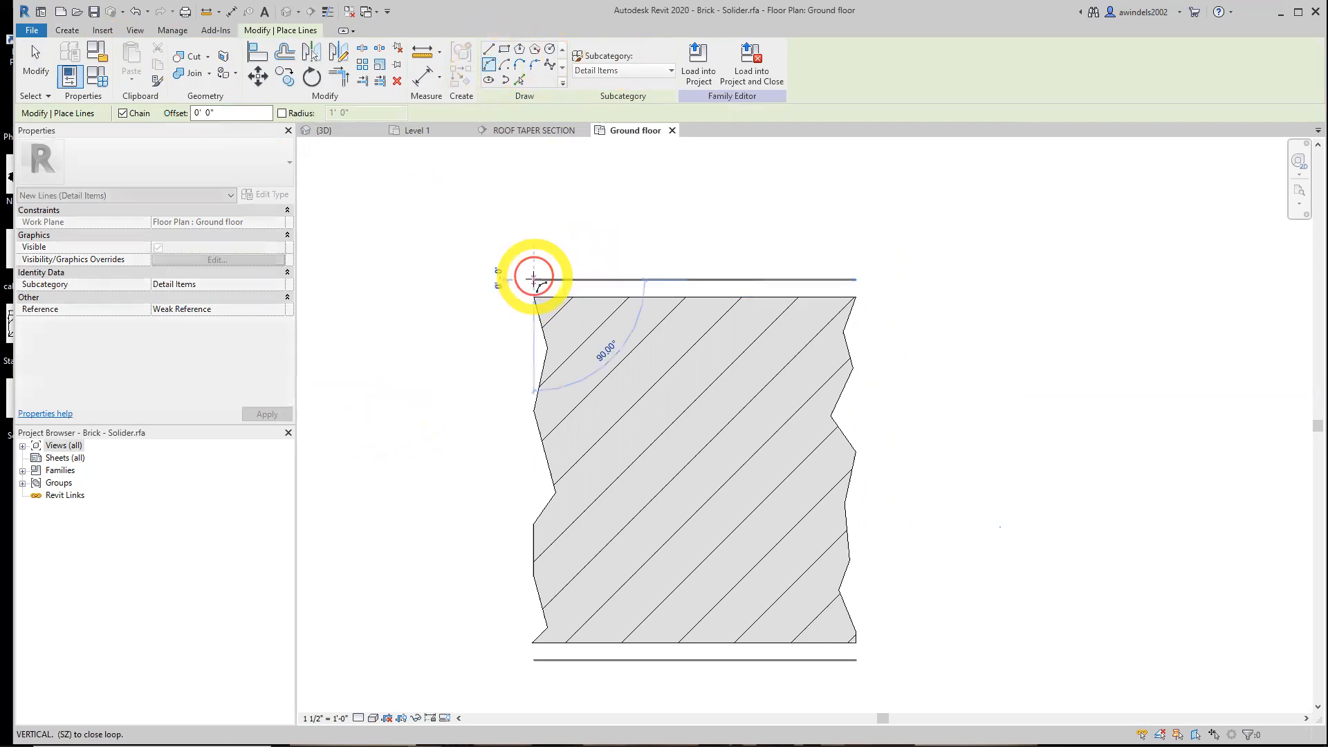
scroll(534, 298, up, 5)
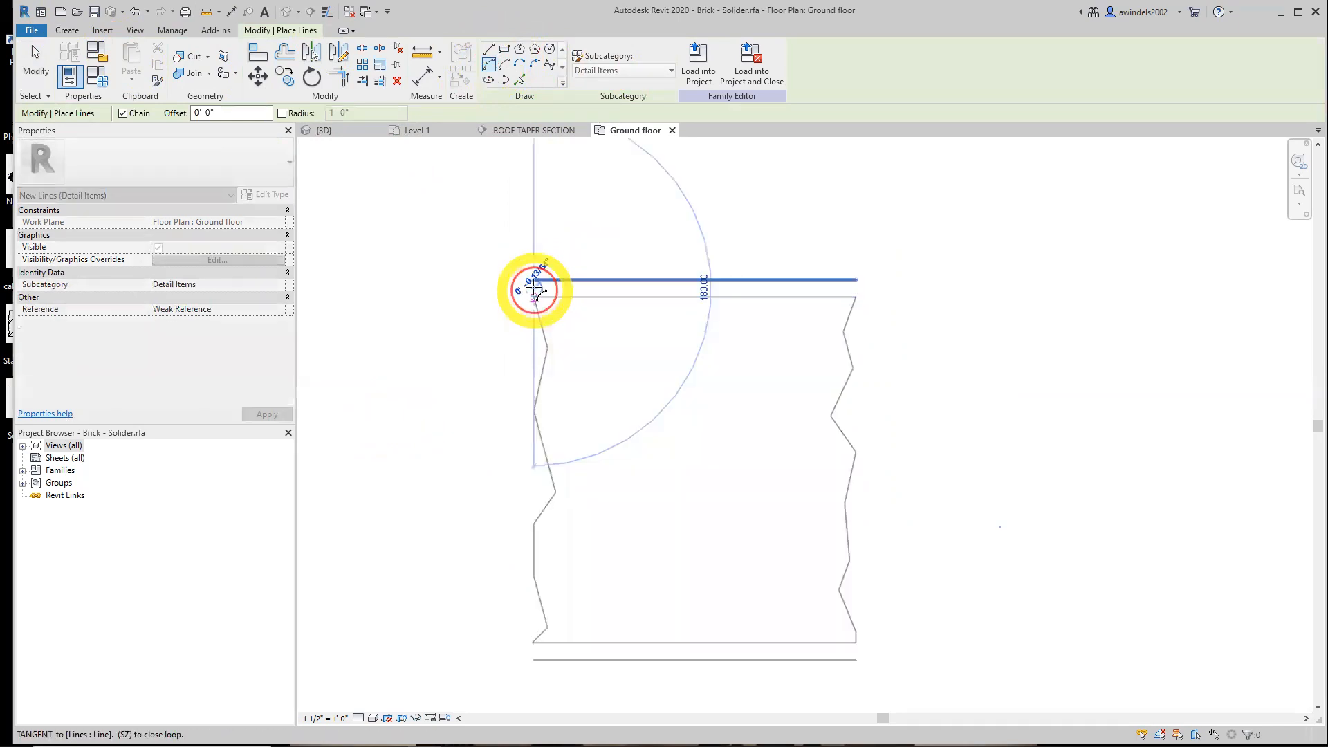
scroll(529, 296, up, 3)
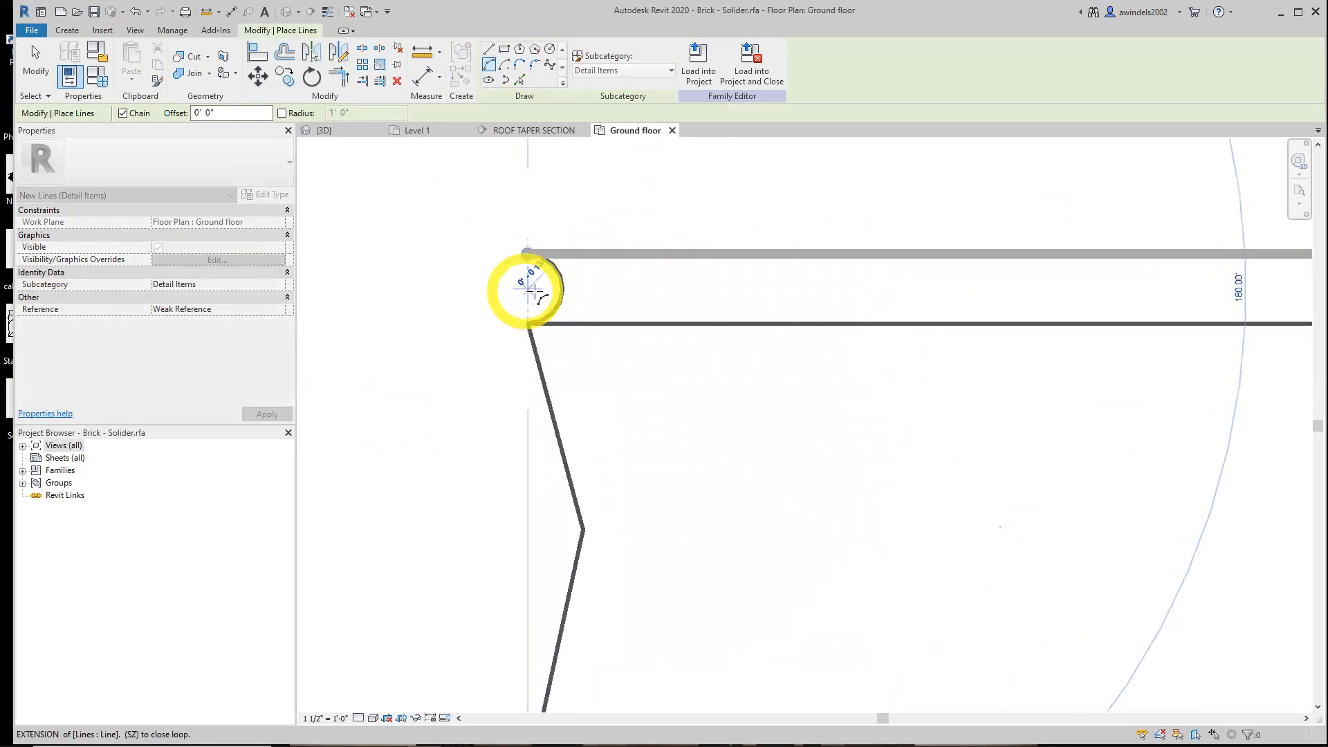
- Draw a concave arc with a radius of about 7/16" closing the left end of the upper mortar joint
click(526, 283)
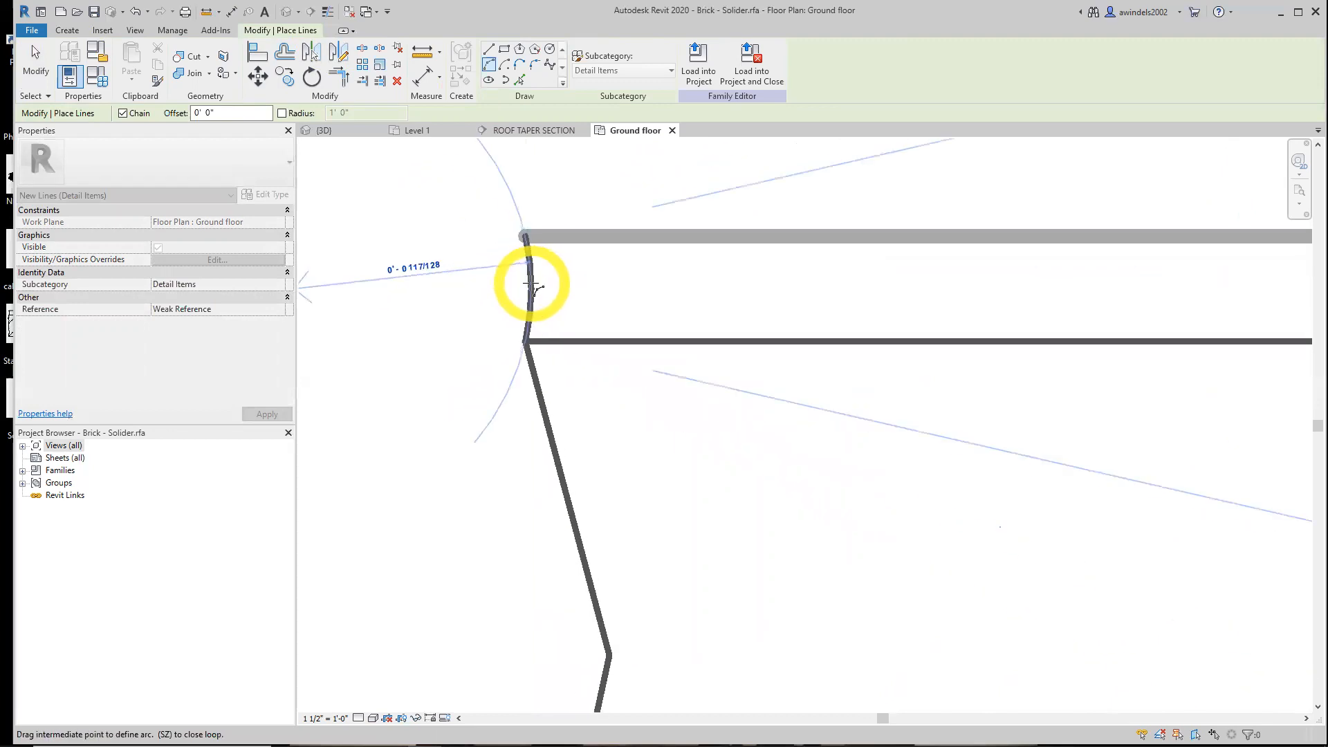
click(539, 285)
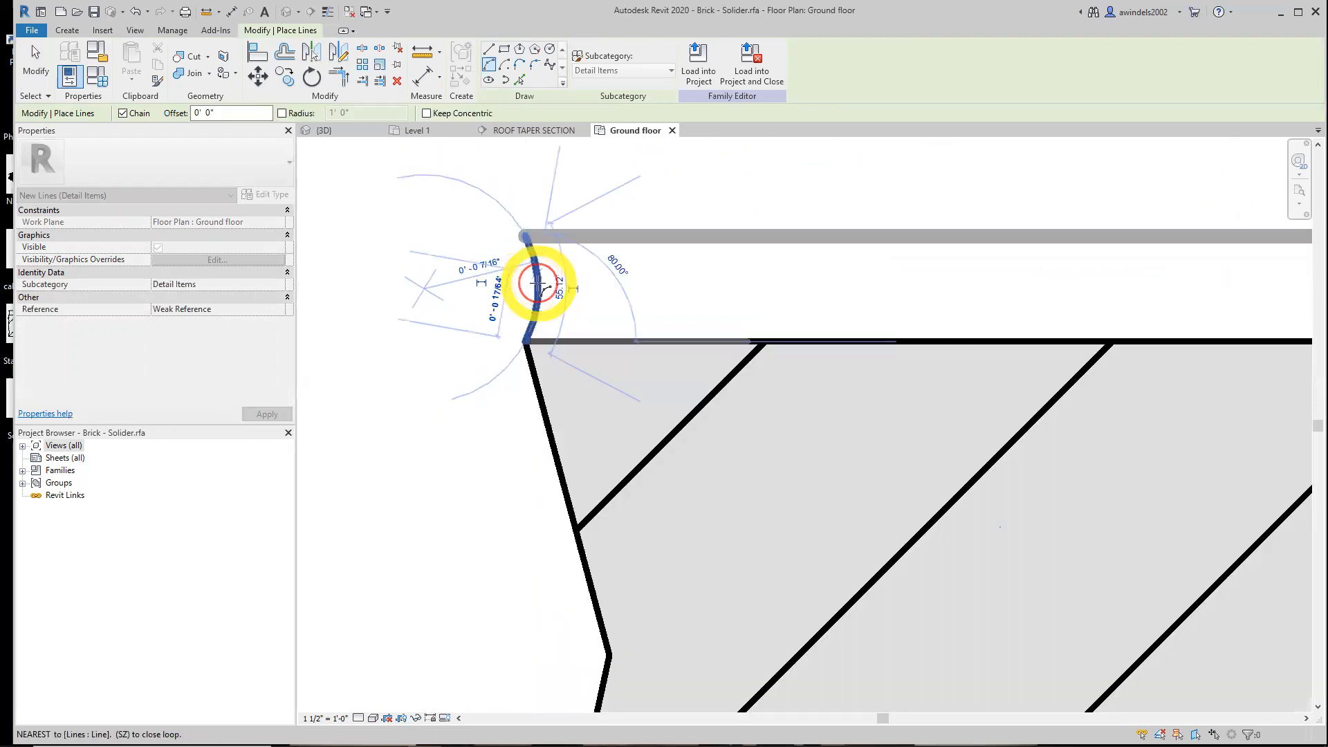
key(Escape)
key(Escape)
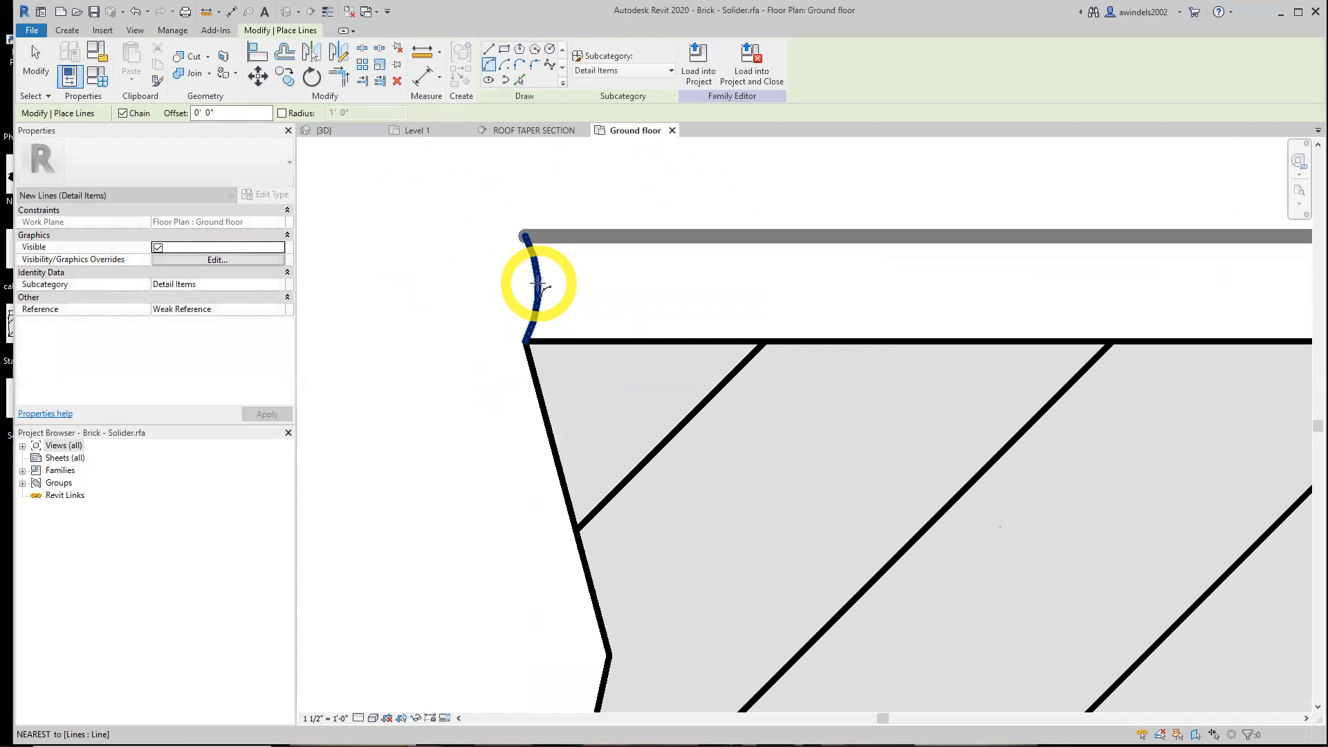
- Mirror a copy of the joint arc to the right end of the upper joint about a vertical axis through the brick's midpoint
click(539, 285)
scroll(536, 277, down, 5)
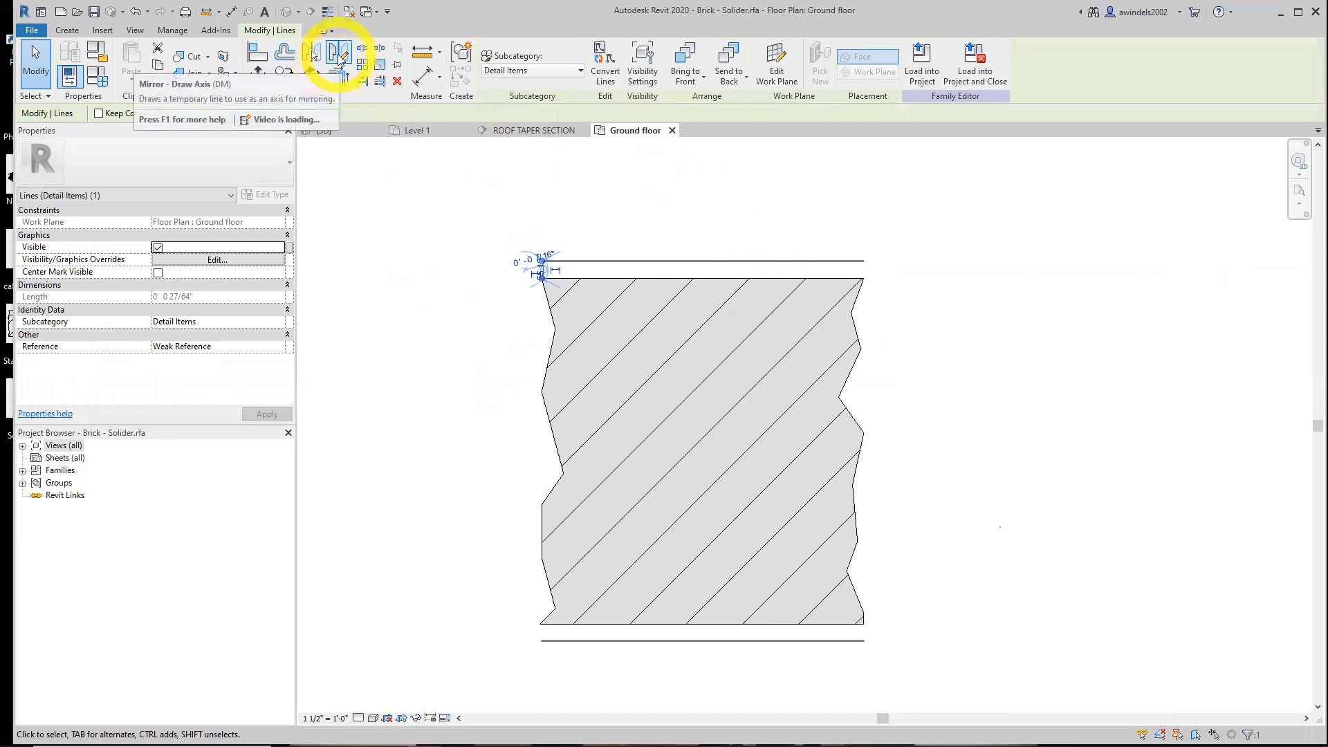
click(335, 61)
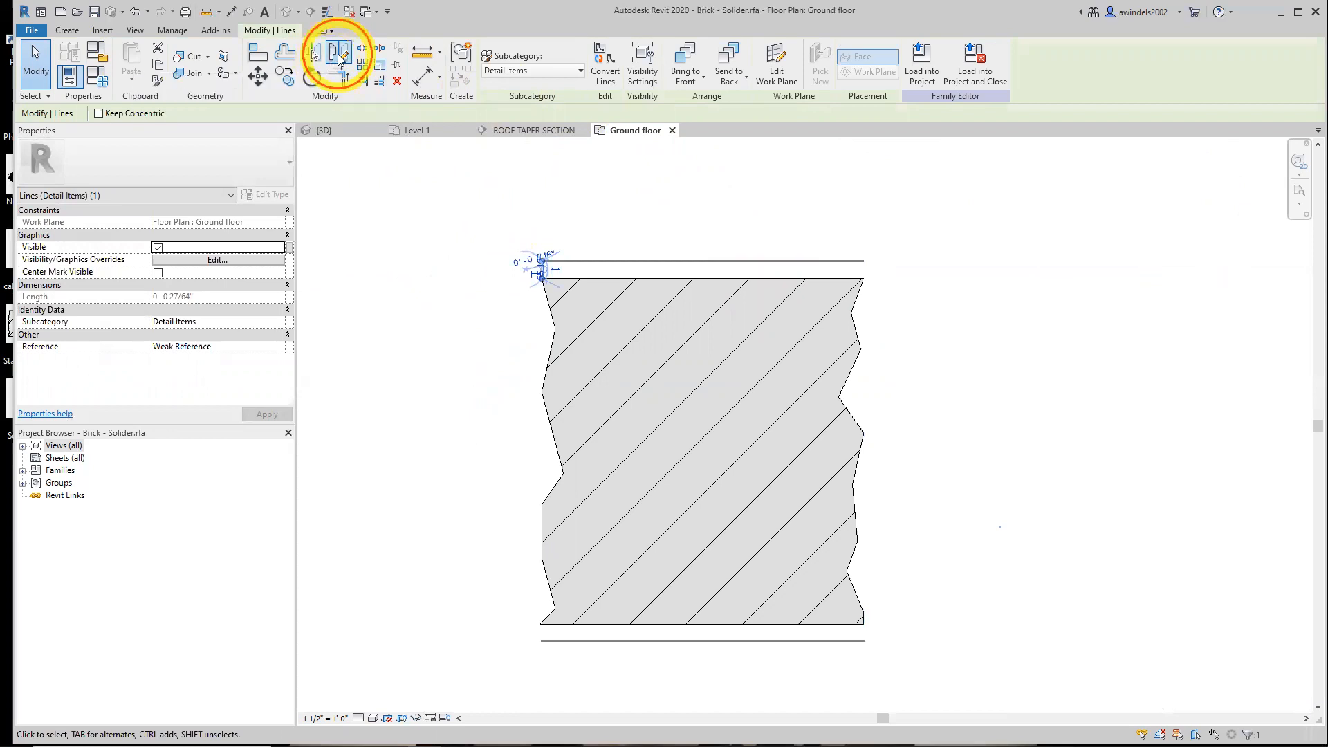
click(708, 261)
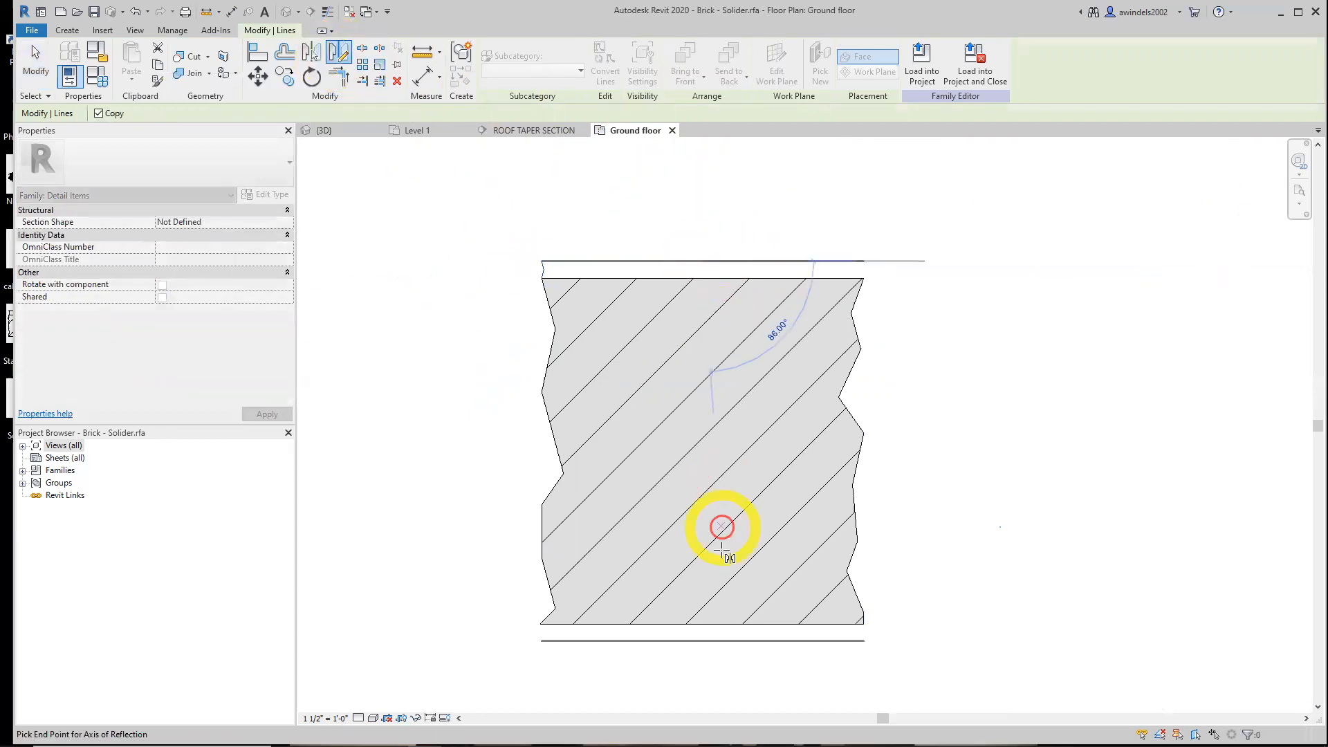
click(703, 640)
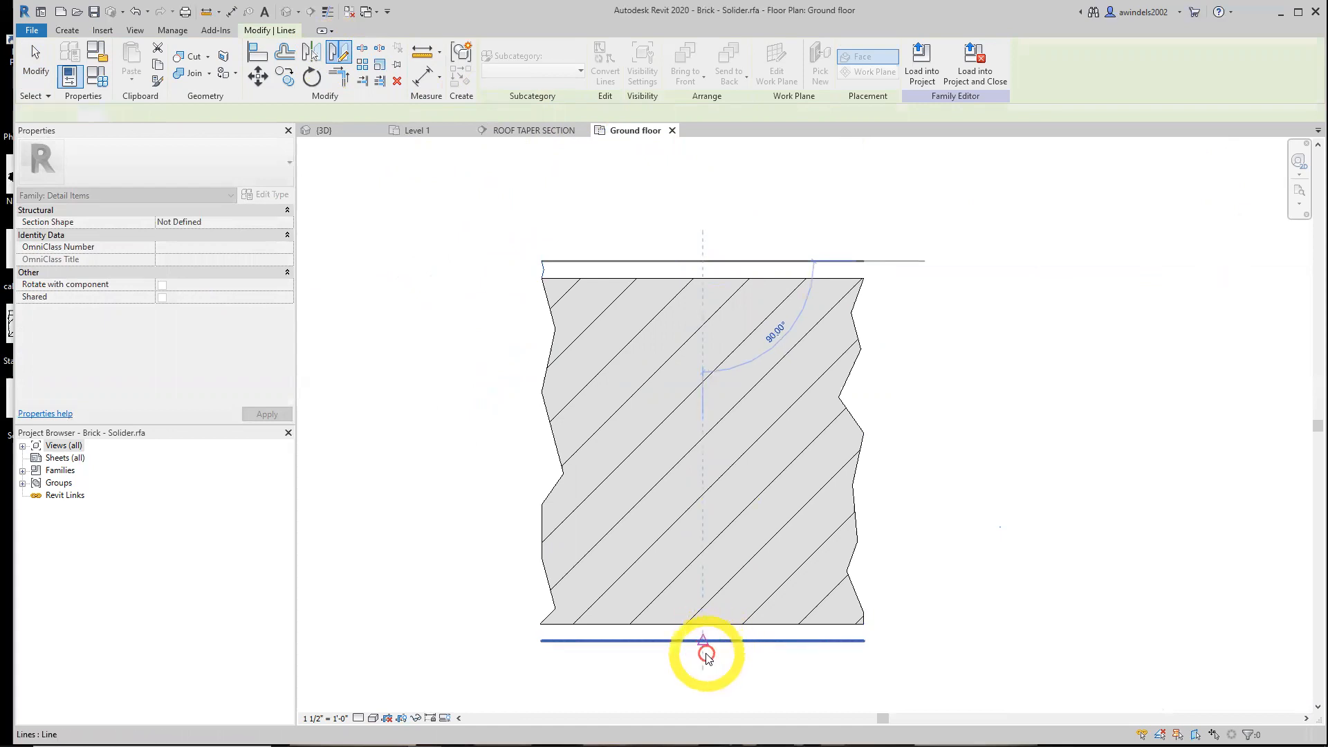
click(1000, 458)
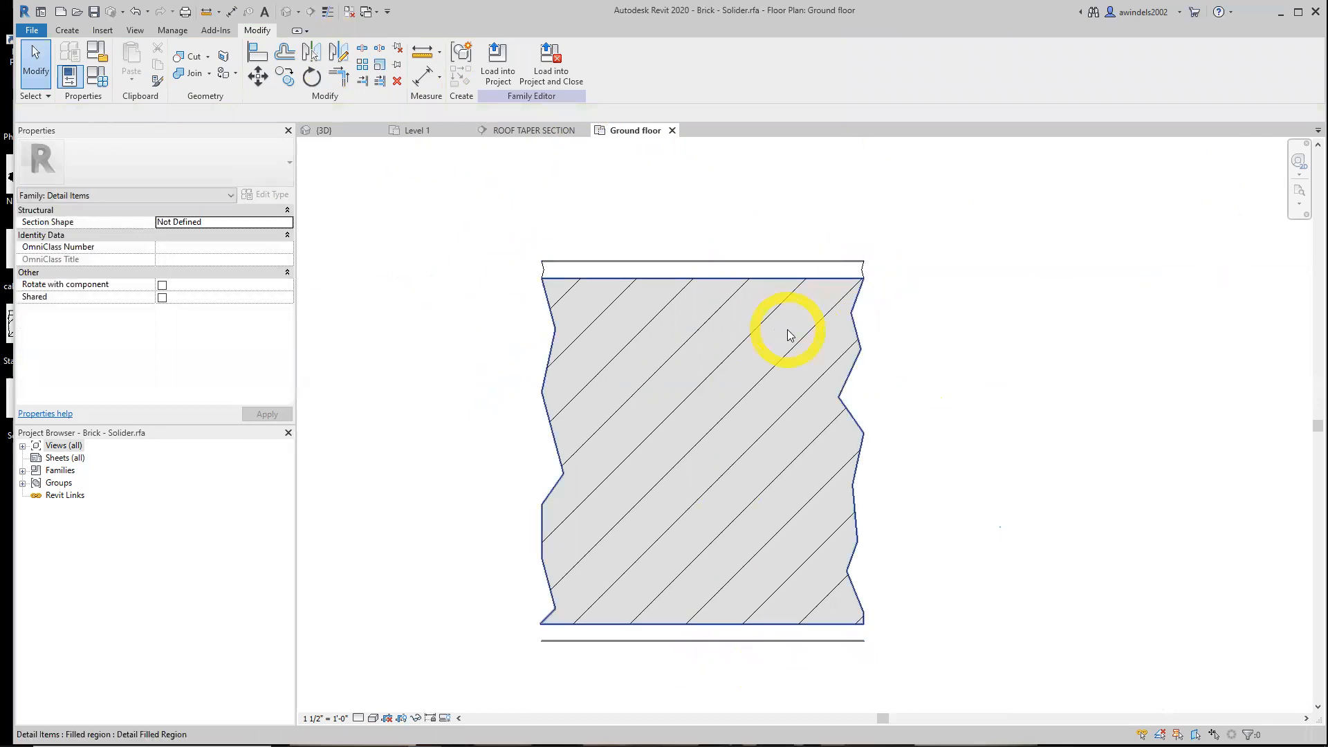
middle_drag(985, 390, 948, 386)
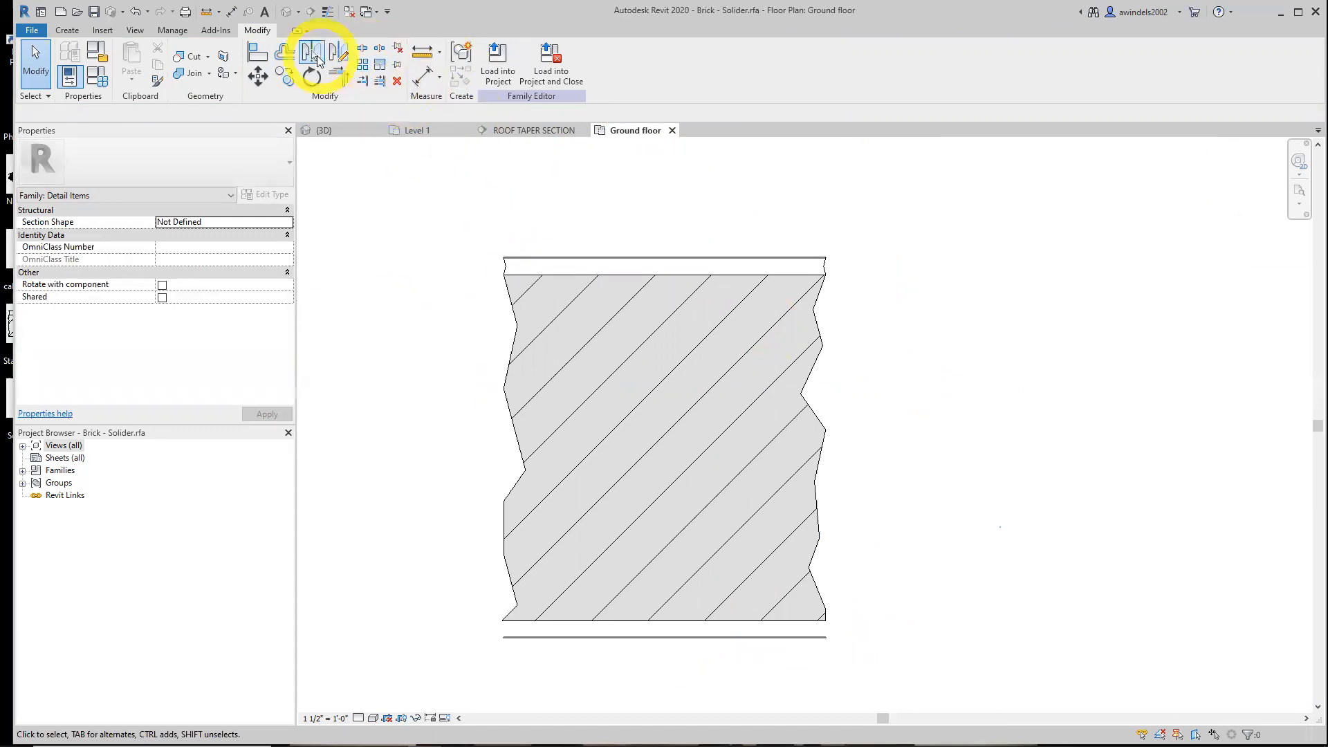
- Draw a concave arc with a radius of about 73/256" closing the left end of the lower mortar joint
click(67, 31)
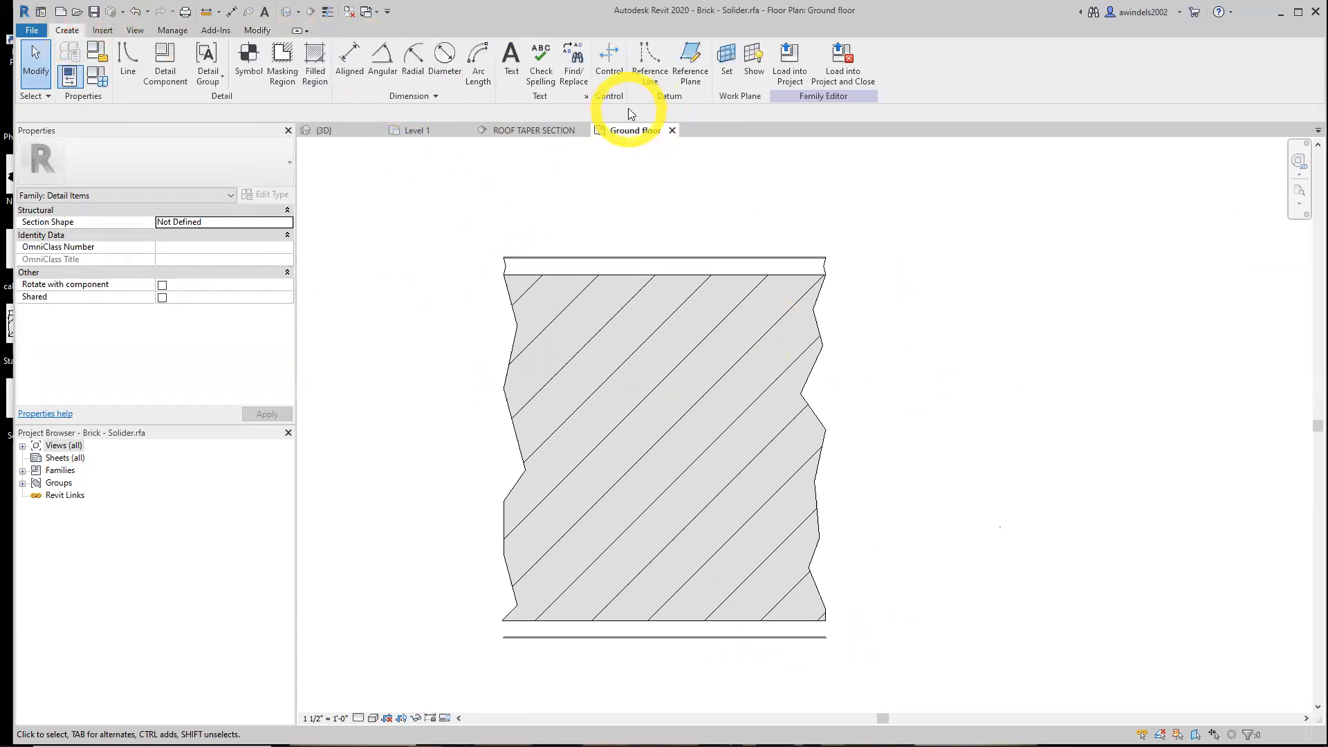
click(130, 69)
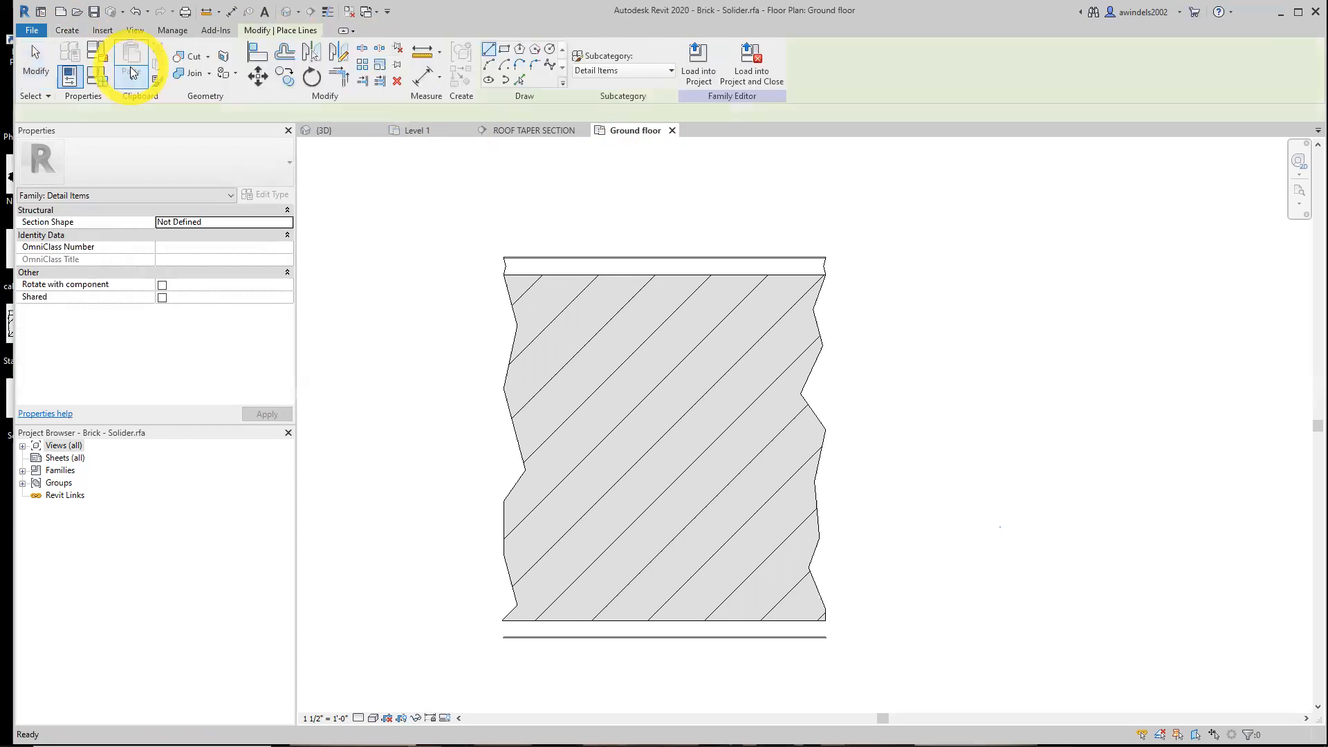
click(488, 66)
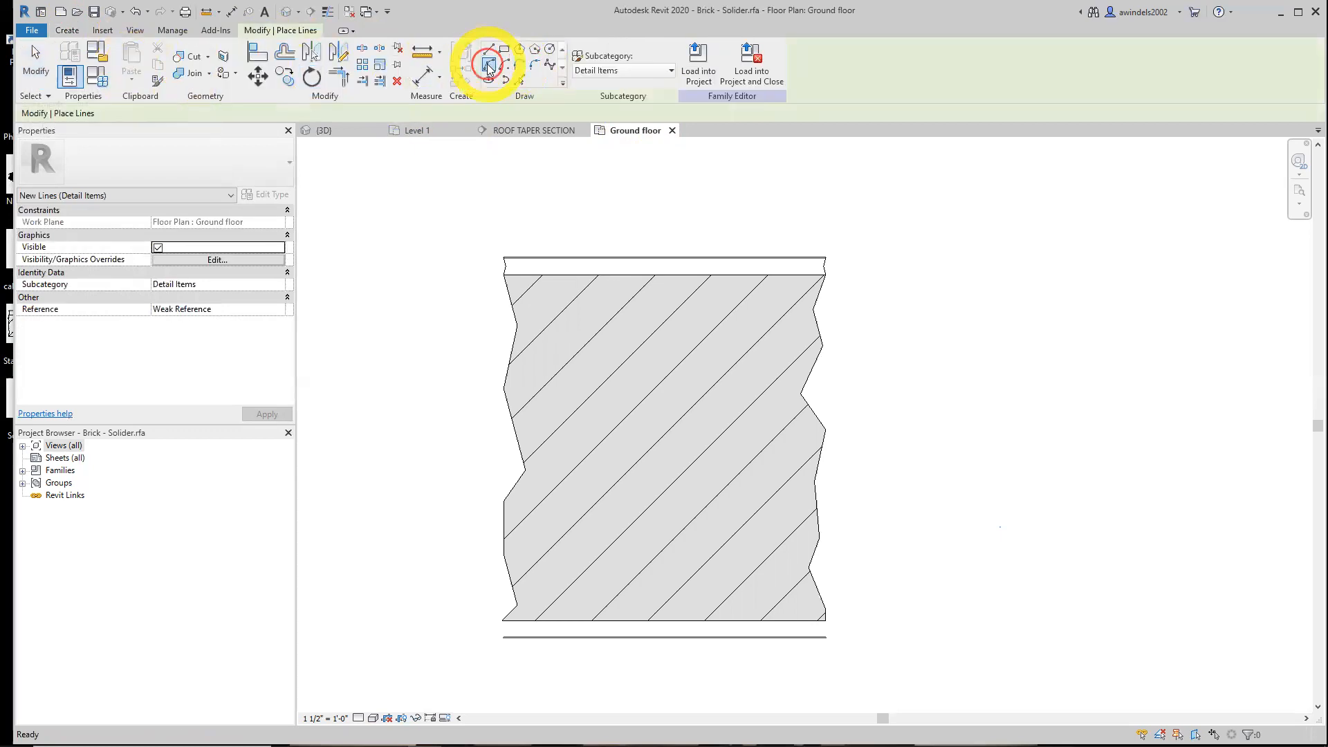
scroll(526, 471, up, 2)
scroll(525, 460, up, 1)
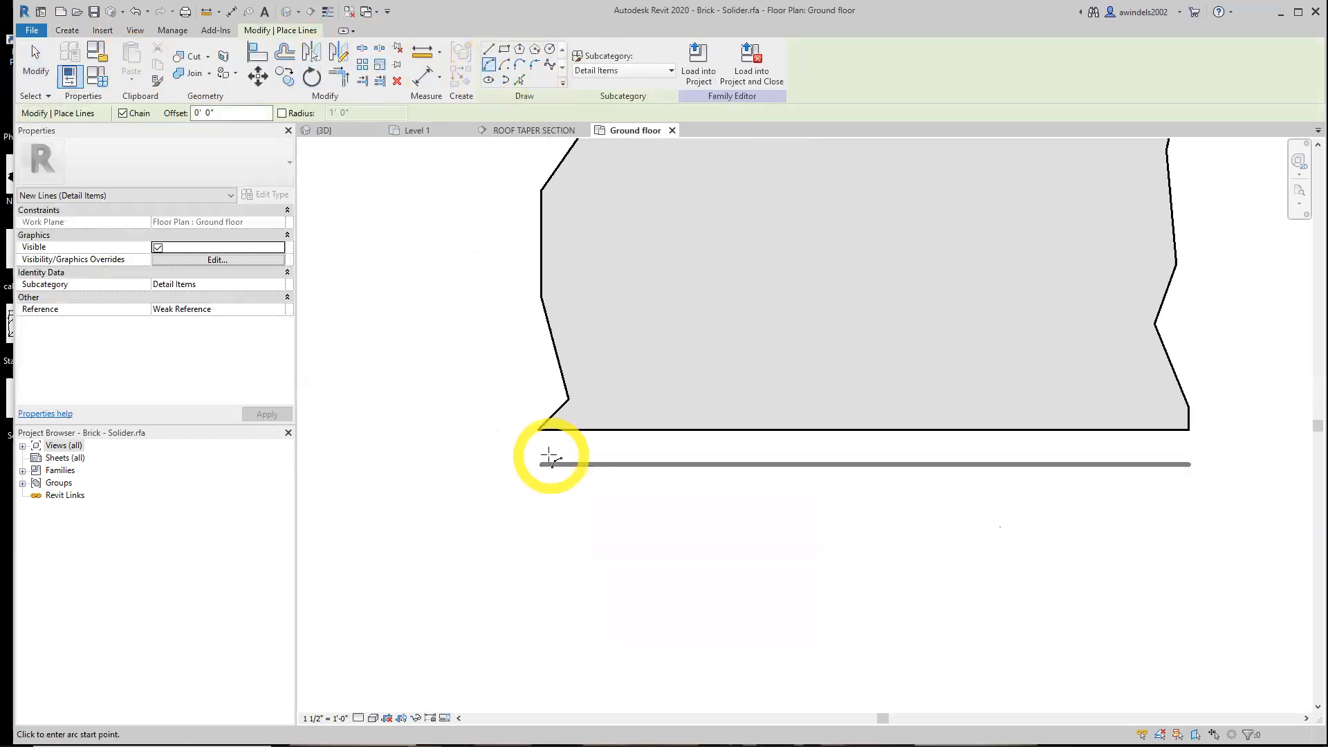
click(541, 463)
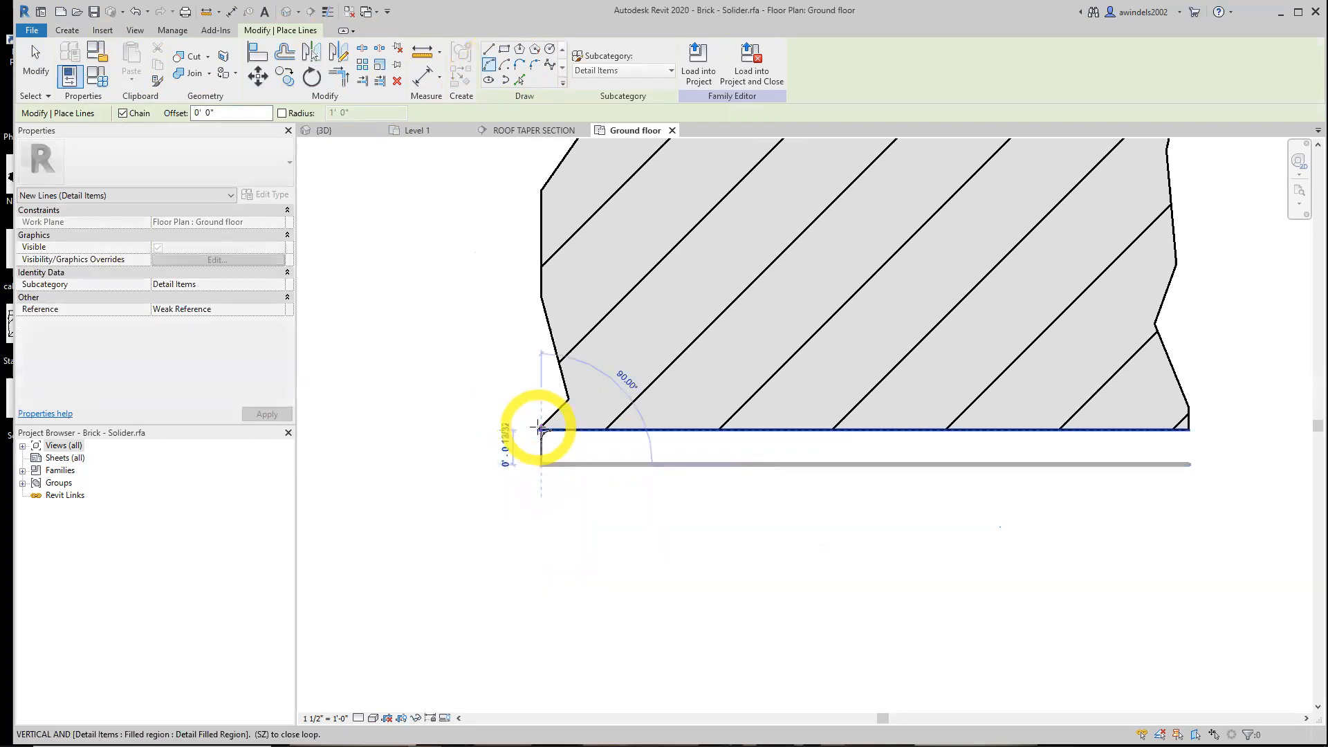
scroll(529, 436, up, 2)
scroll(532, 438, up, 2)
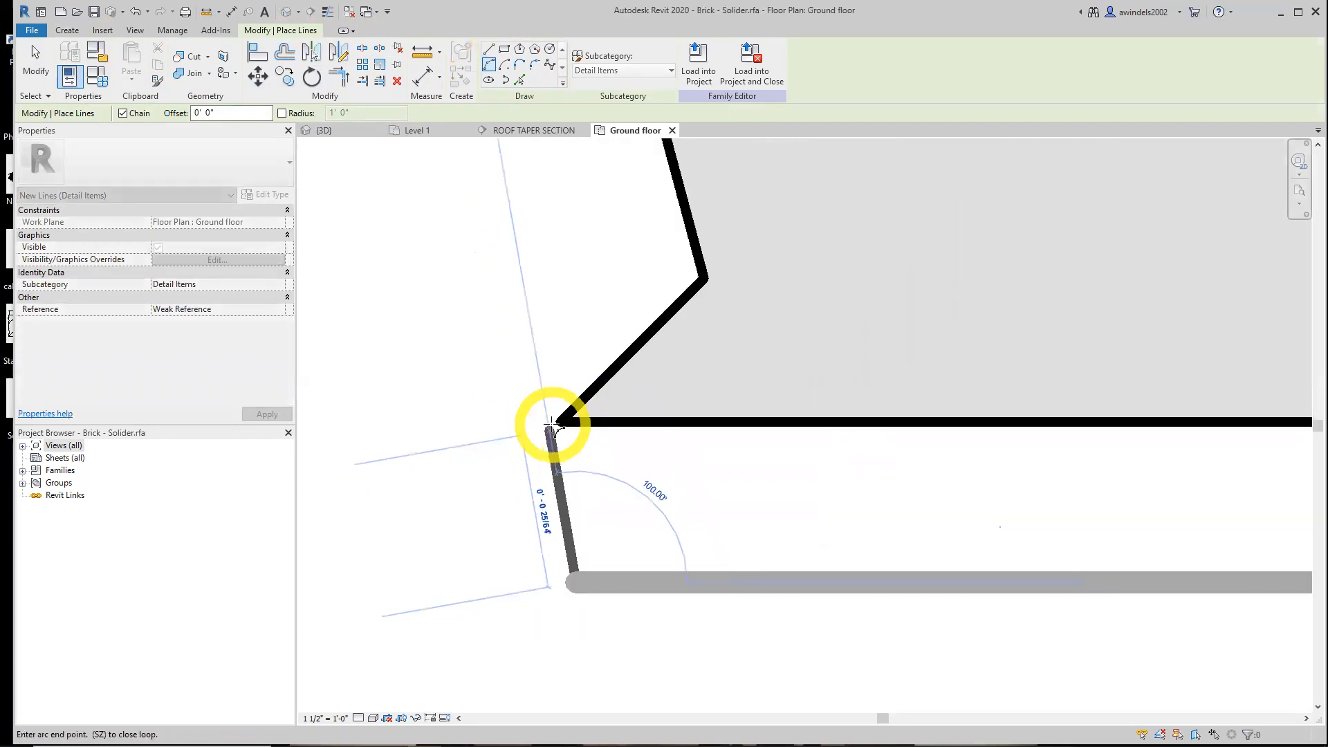
click(561, 423)
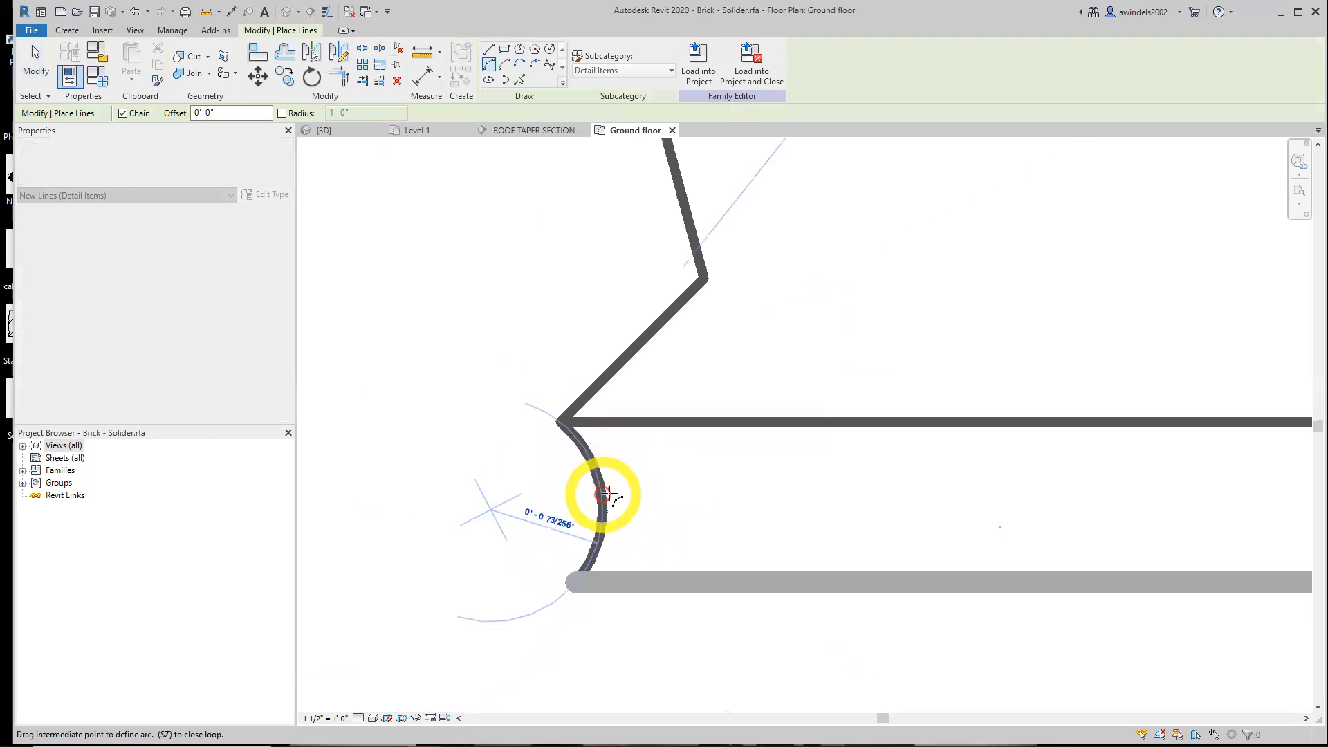
click(608, 490)
scroll(684, 521, down, 2)
middle_drag(777, 507, 577, 527)
scroll(576, 527, down, 2)
key(Escape)
- Draw a concave arc with a radius of about 29/128" closing the right end of the lower mortar joint
middle_drag(857, 528, 407, 528)
middle_drag(668, 546, 415, 564)
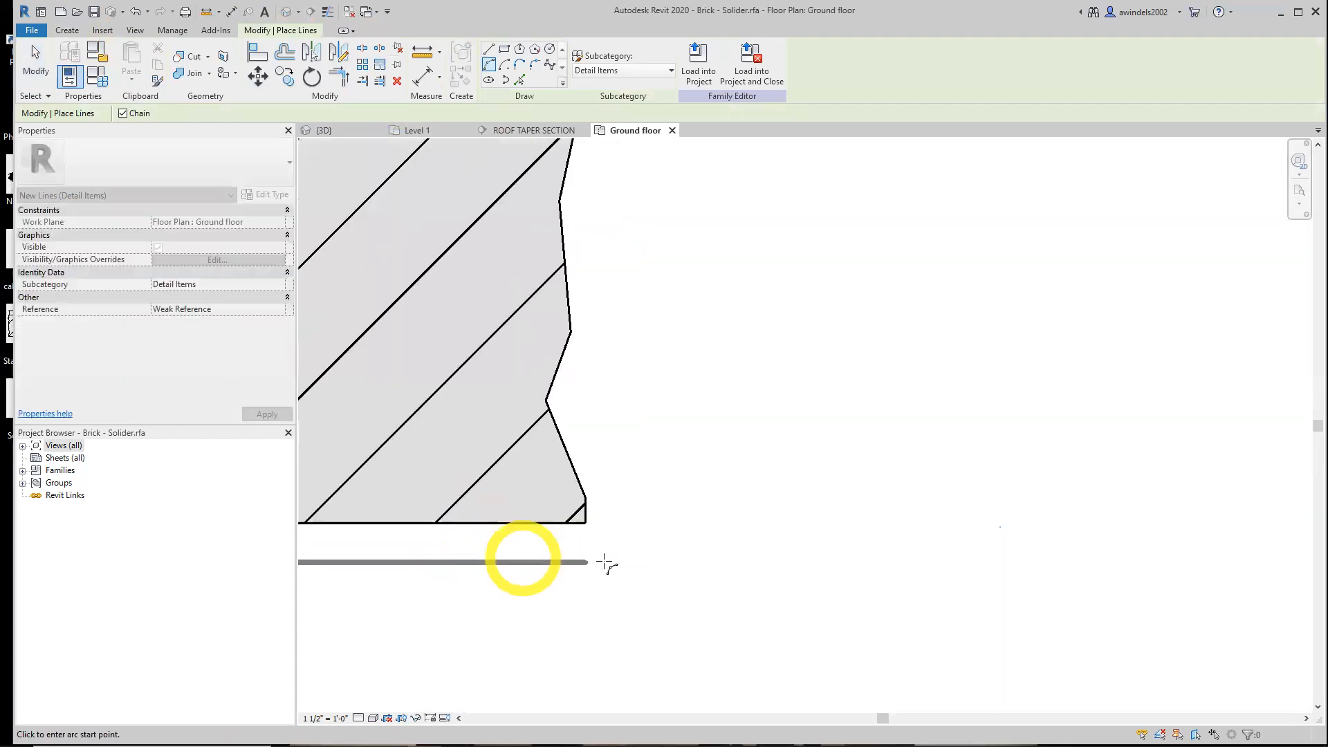
scroll(586, 561, up, 3)
click(582, 564)
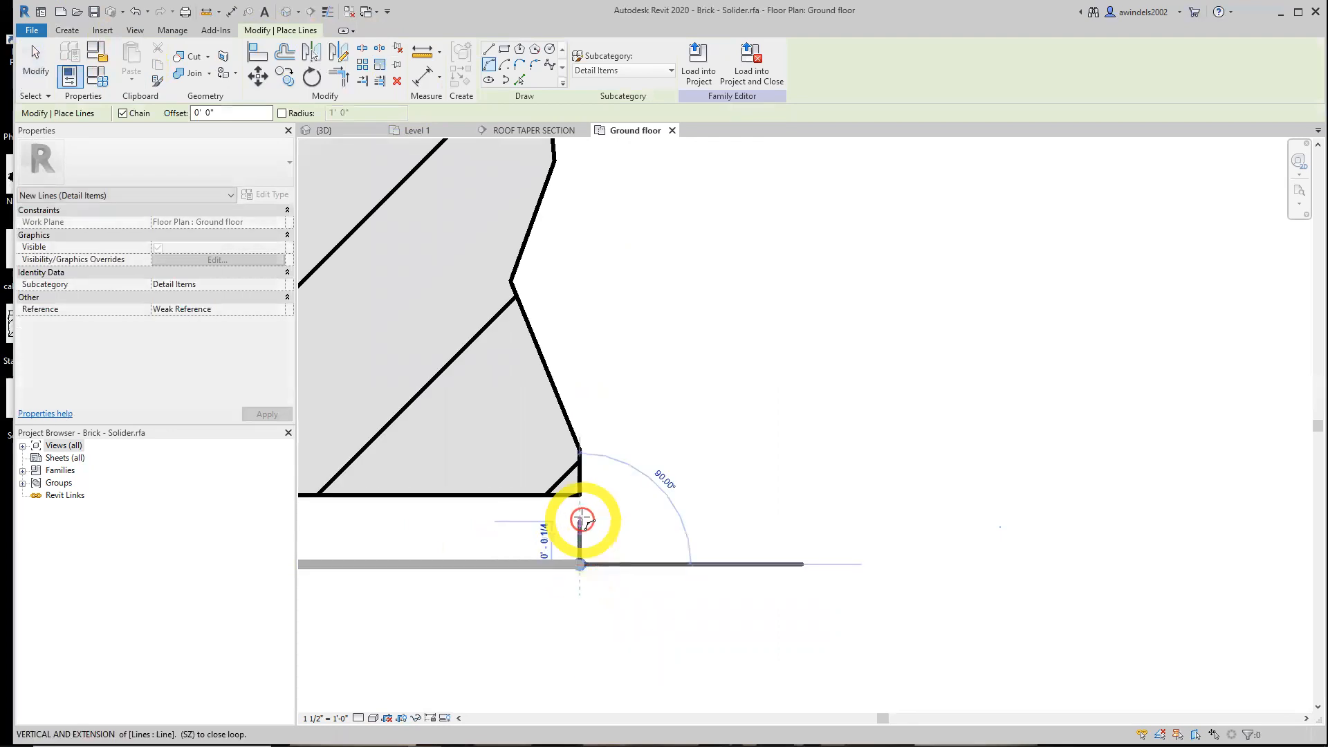
click(580, 495)
click(566, 533)
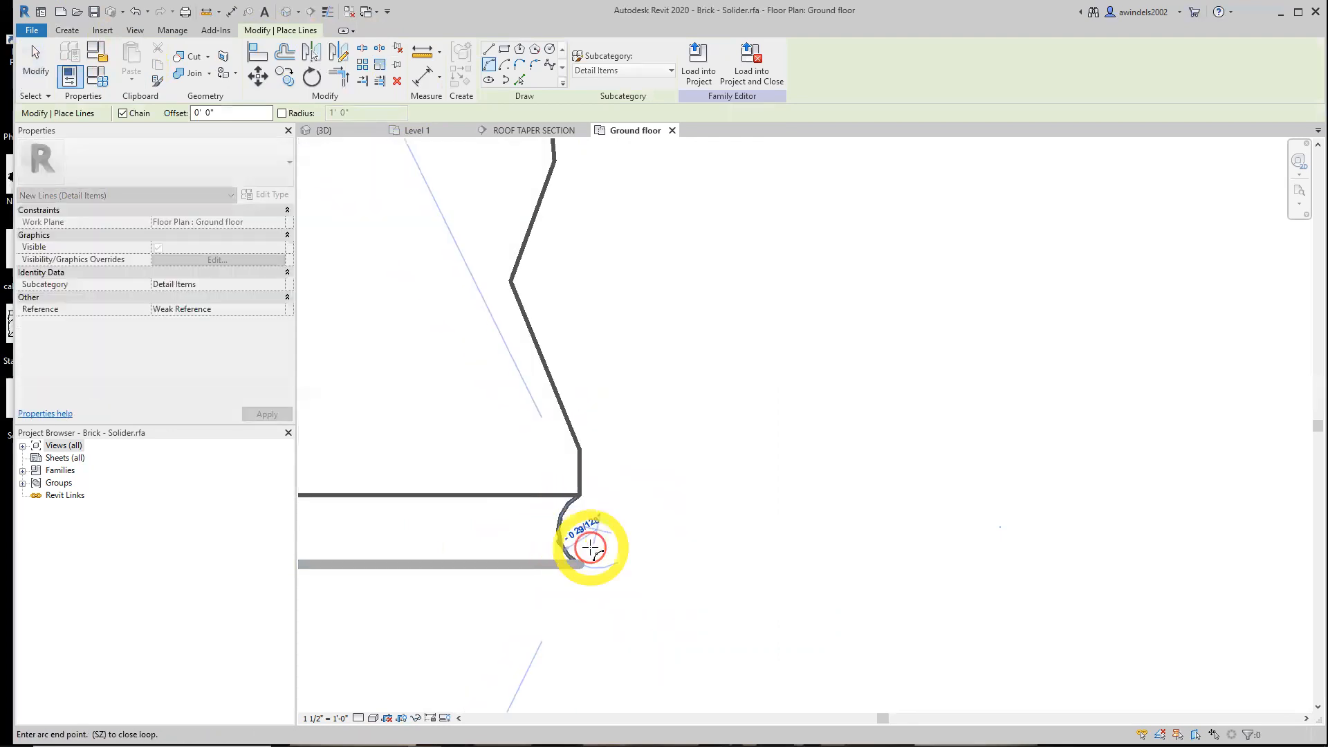
key(Escape)
key(Escape)
scroll(637, 540, down, 5)
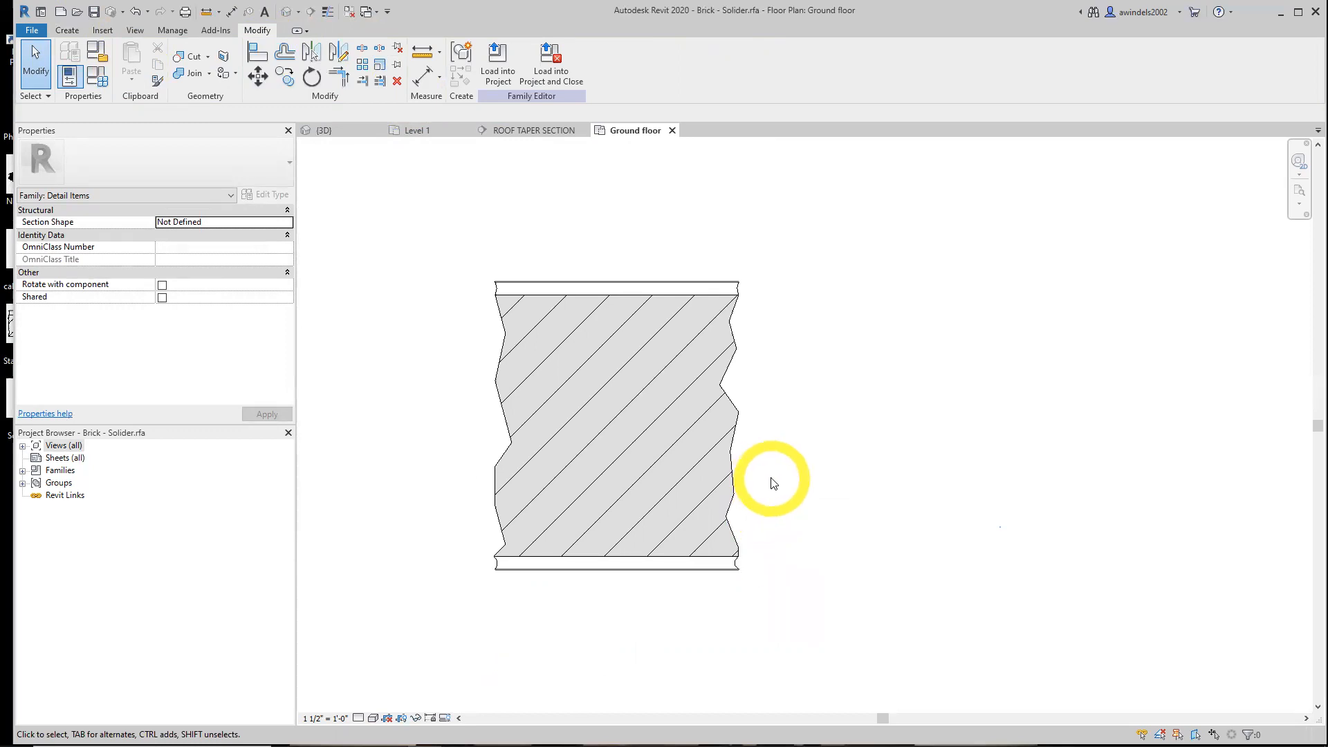
- Load the brick family into the project and close it with changes saved, and display the ROOF TAPER SECTION view
middle_drag(807, 441, 814, 483)
mouse_move(914, 518)
middle_down()
mouse_move(990, 513)
mouse_move(998, 469)
middle_up()
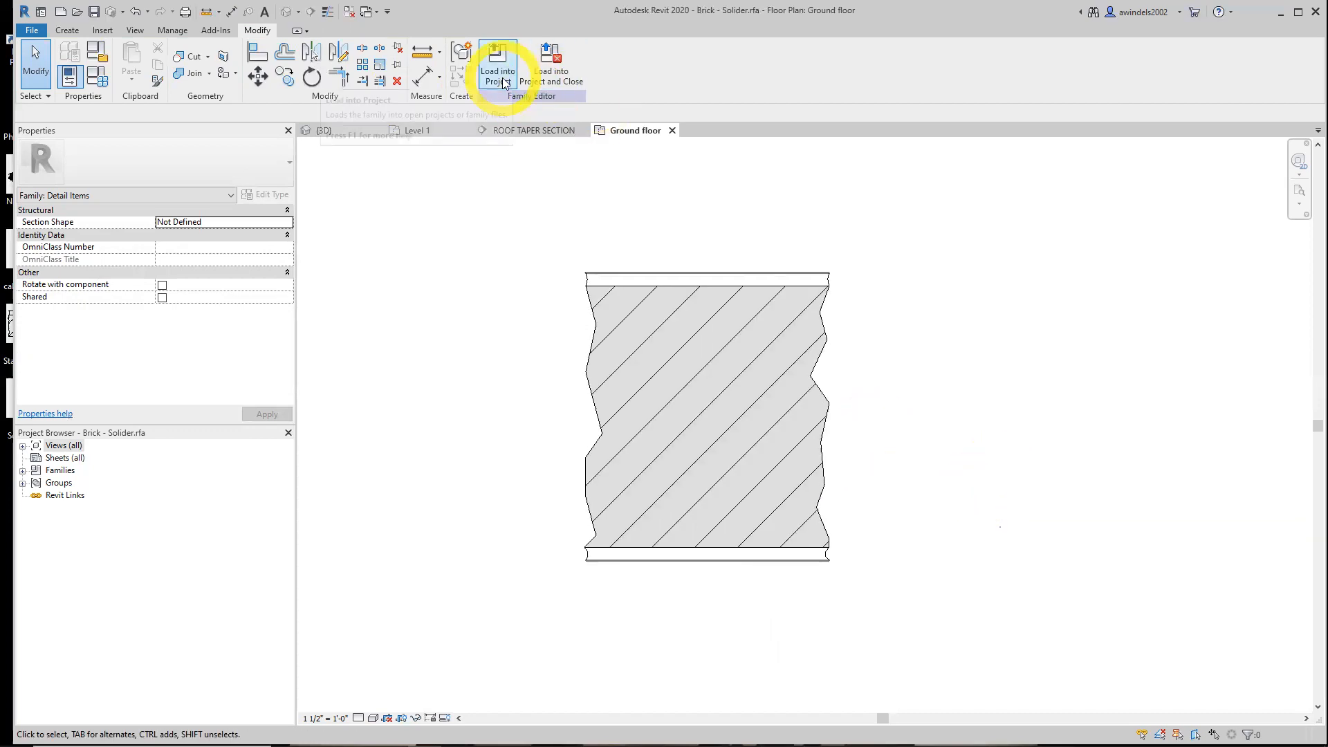
click(573, 82)
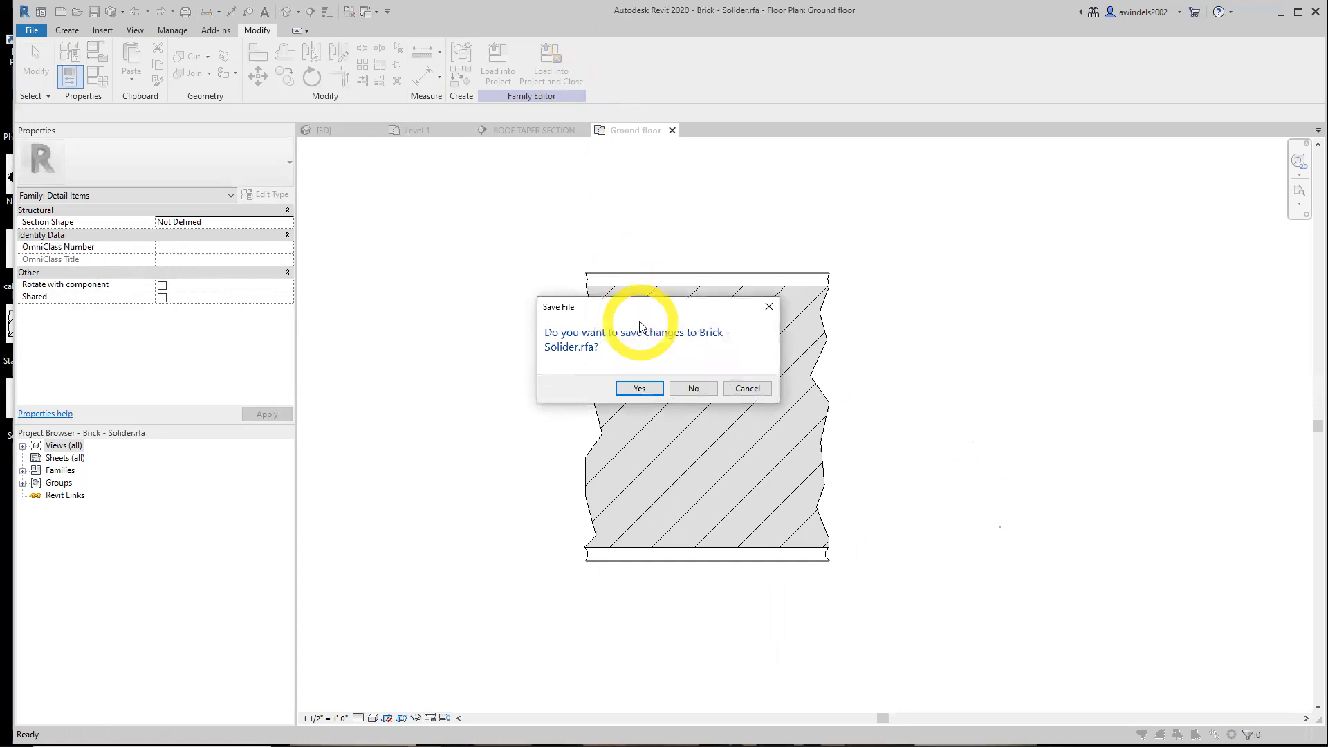
click(640, 389)
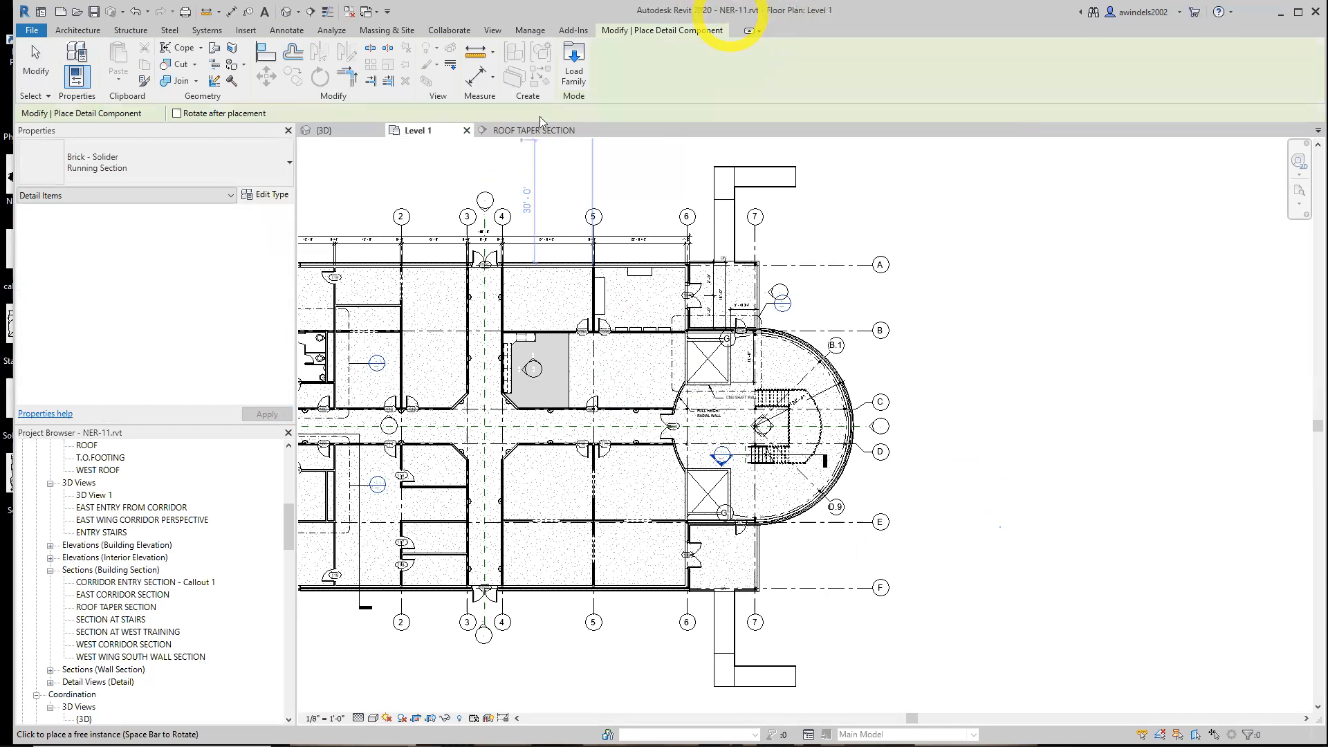
click(524, 131)
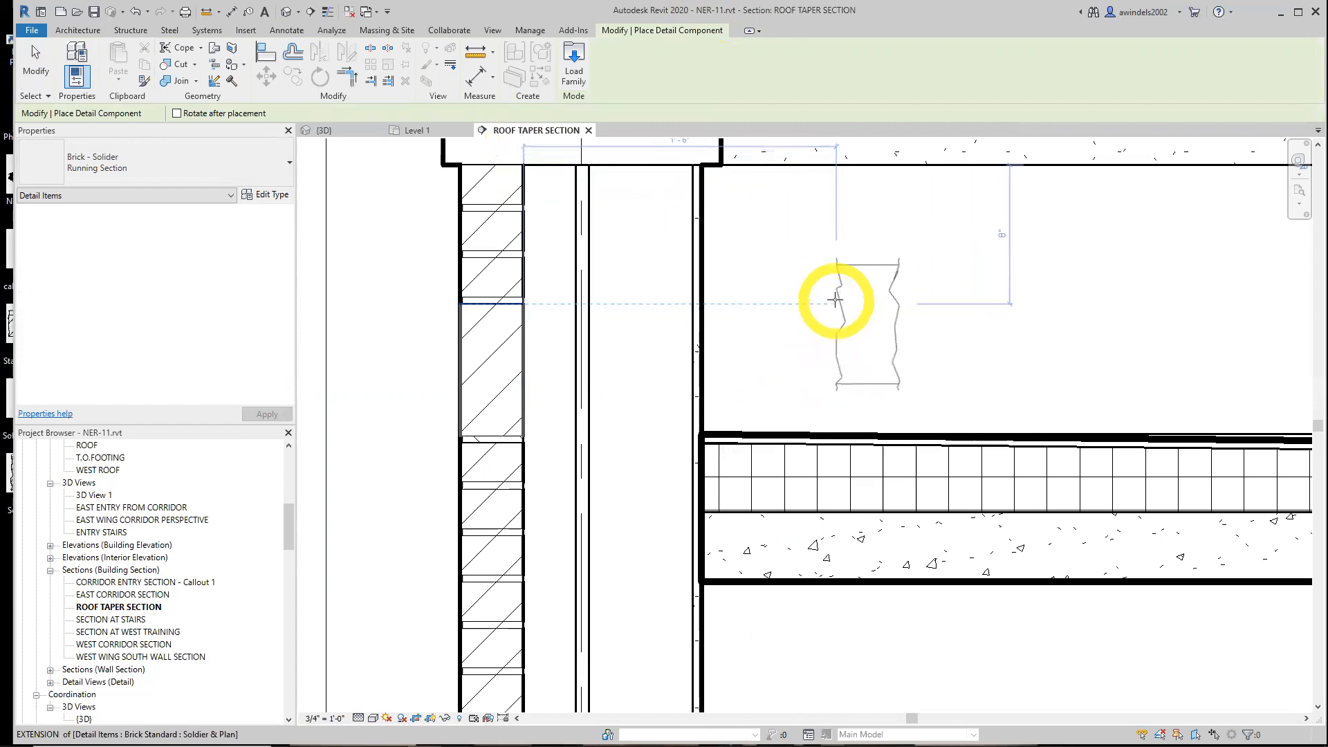
middle_drag(841, 319, 851, 349)
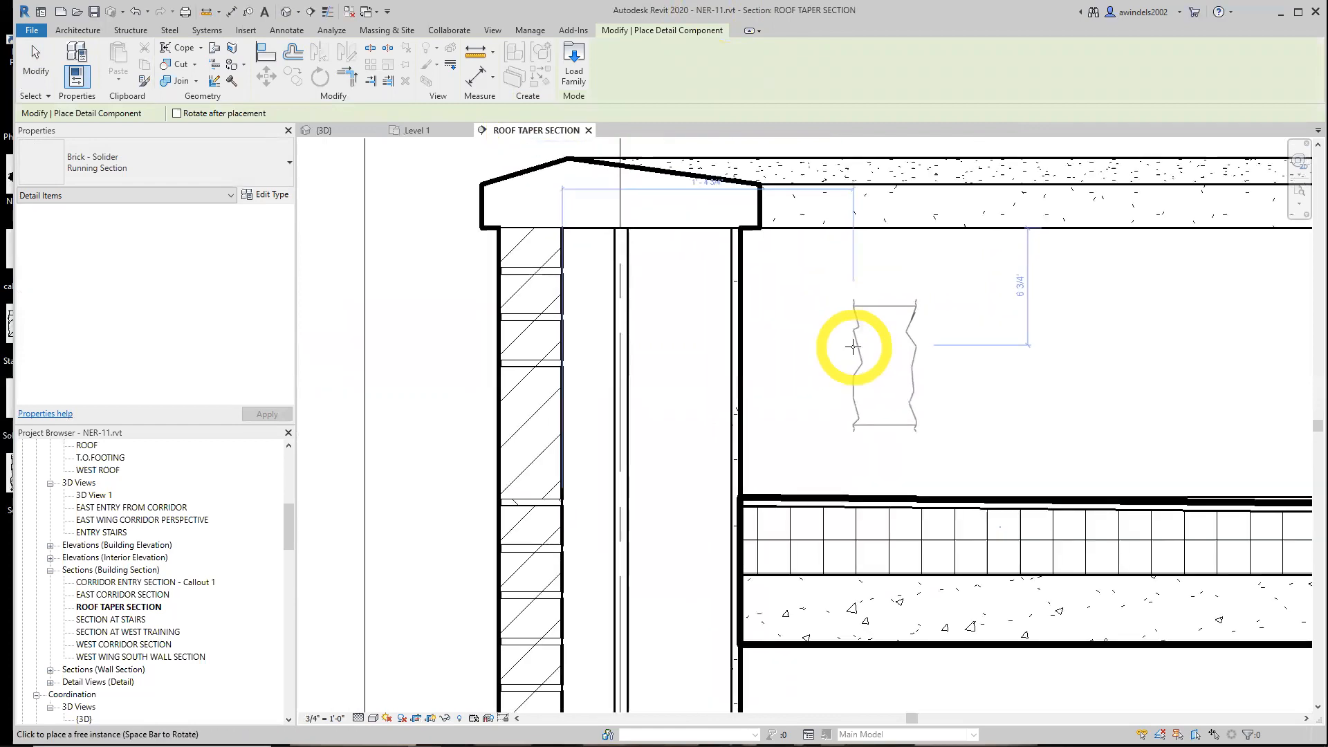
click(190, 166)
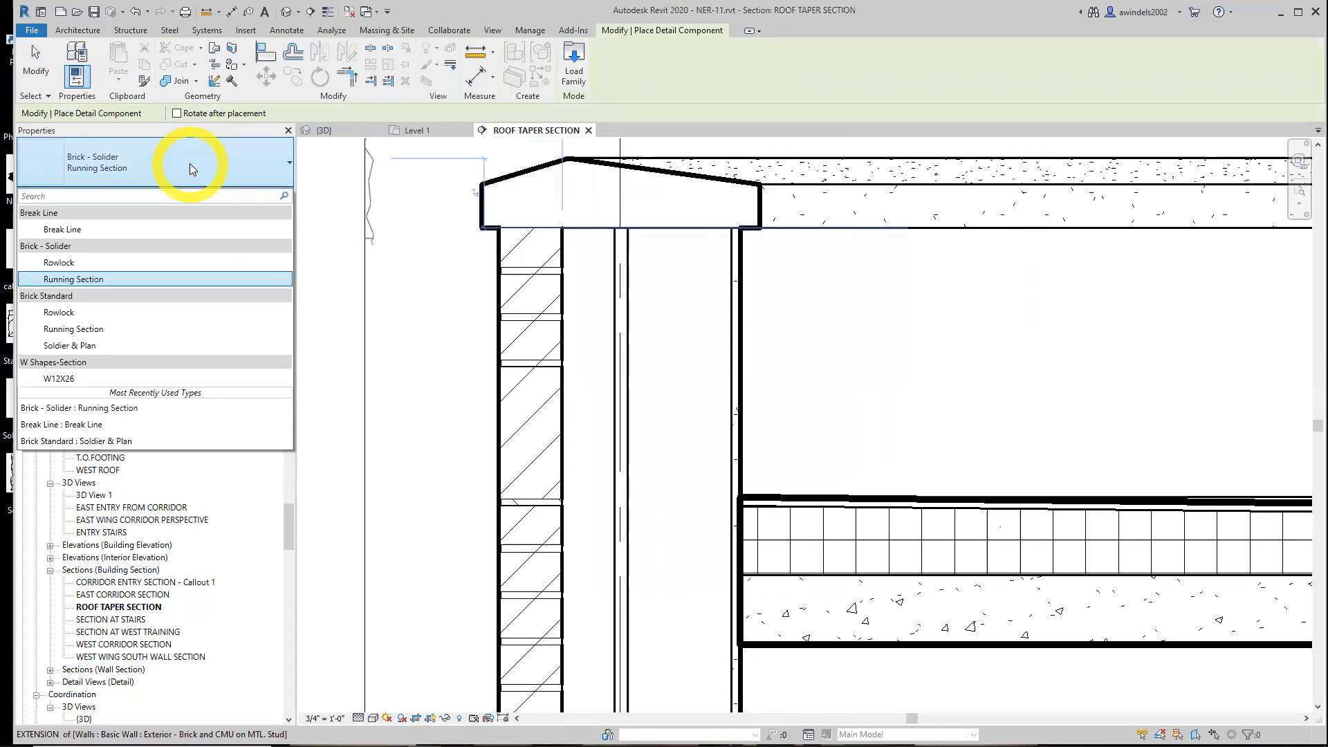
click(109, 345)
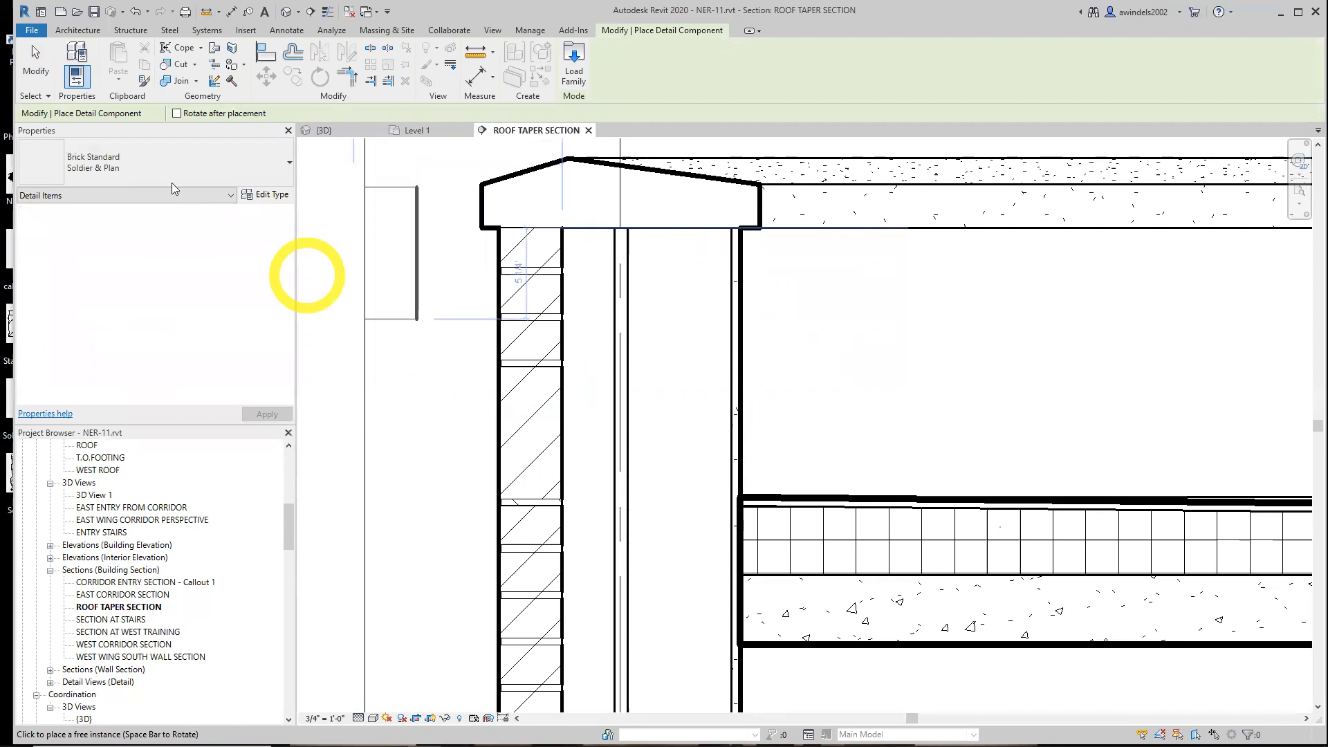
click(142, 166)
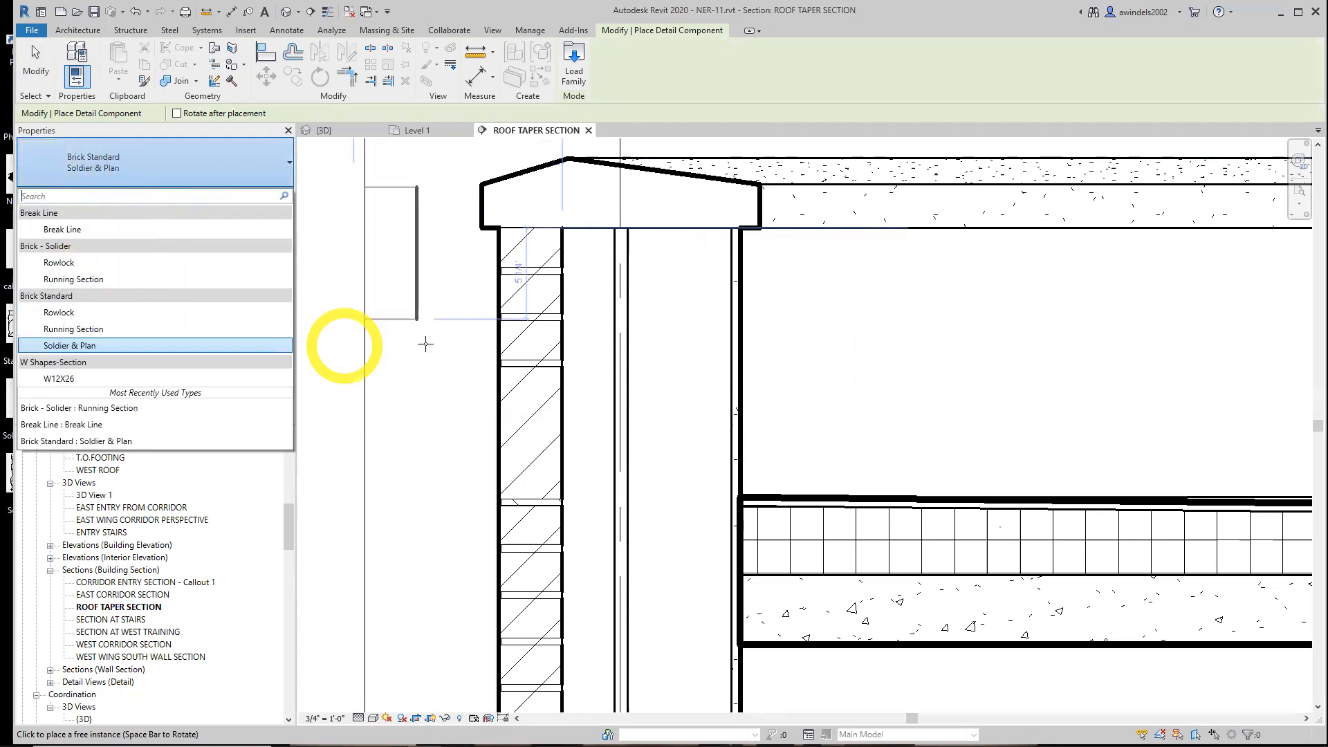
click(137, 278)
key(Escape)
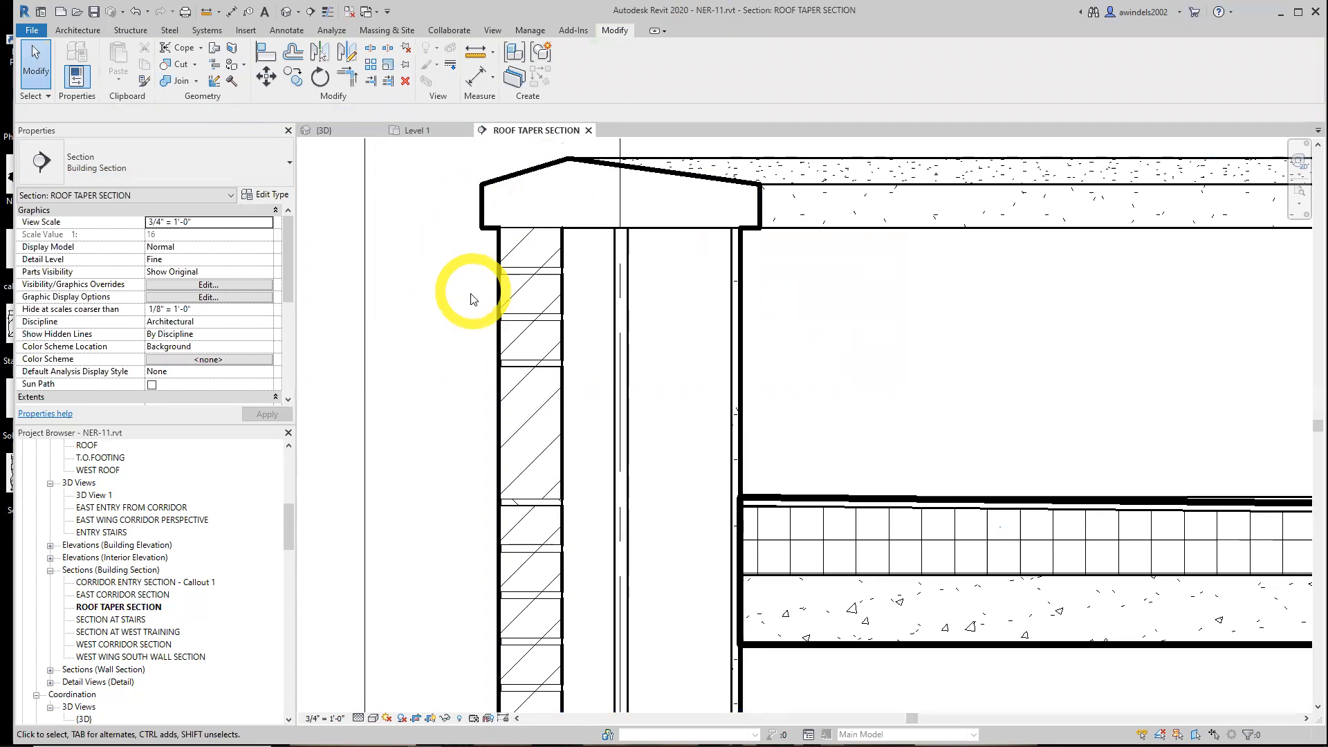
- Change the Soldier & Plan brick in the wall section below the coping to the Brick - Solider: Running Section type
middle_drag(386, 357, 347, 338)
click(460, 422)
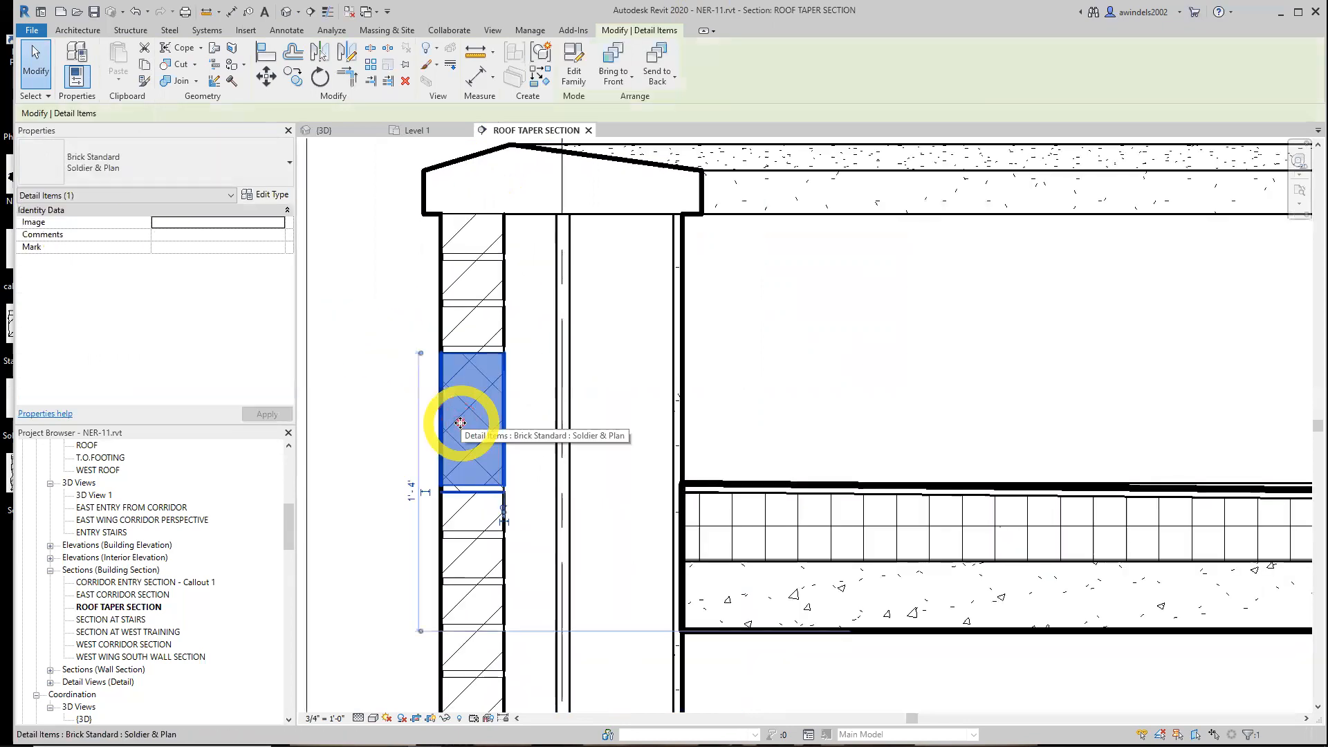
click(201, 160)
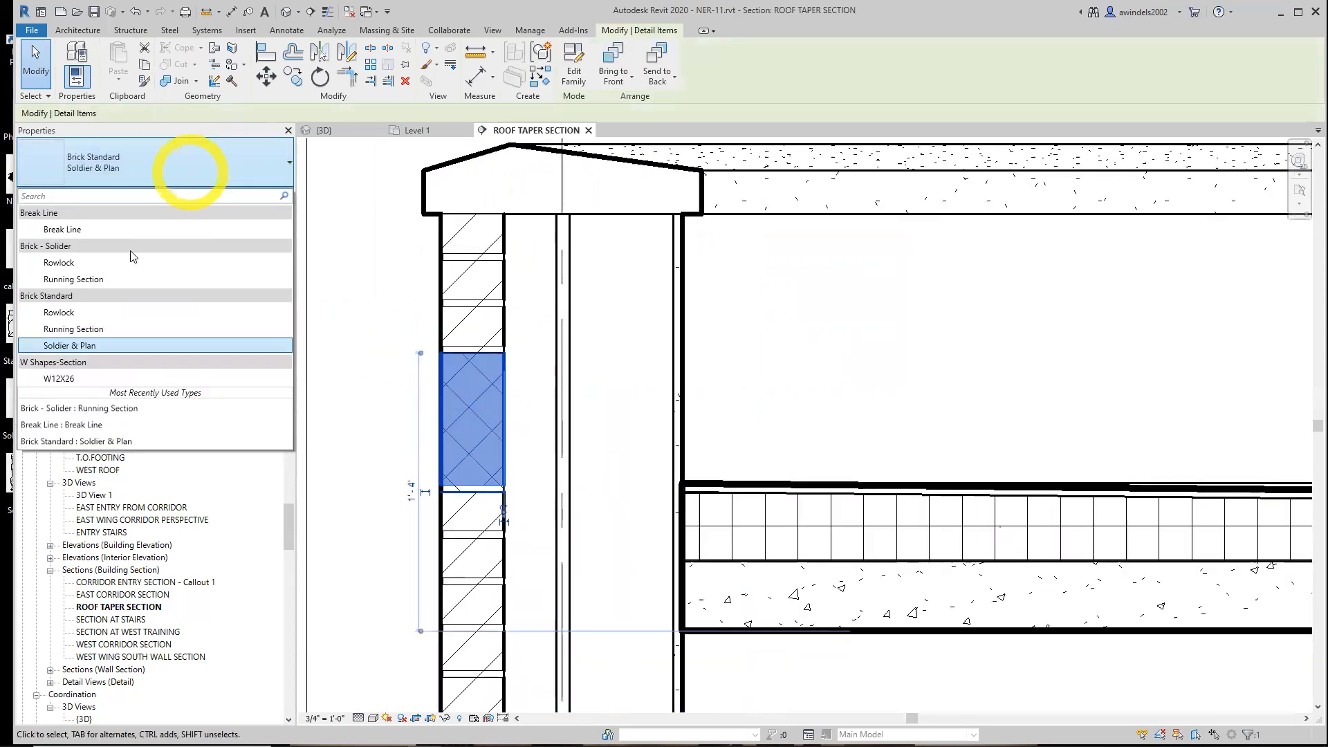
click(148, 342)
click(157, 171)
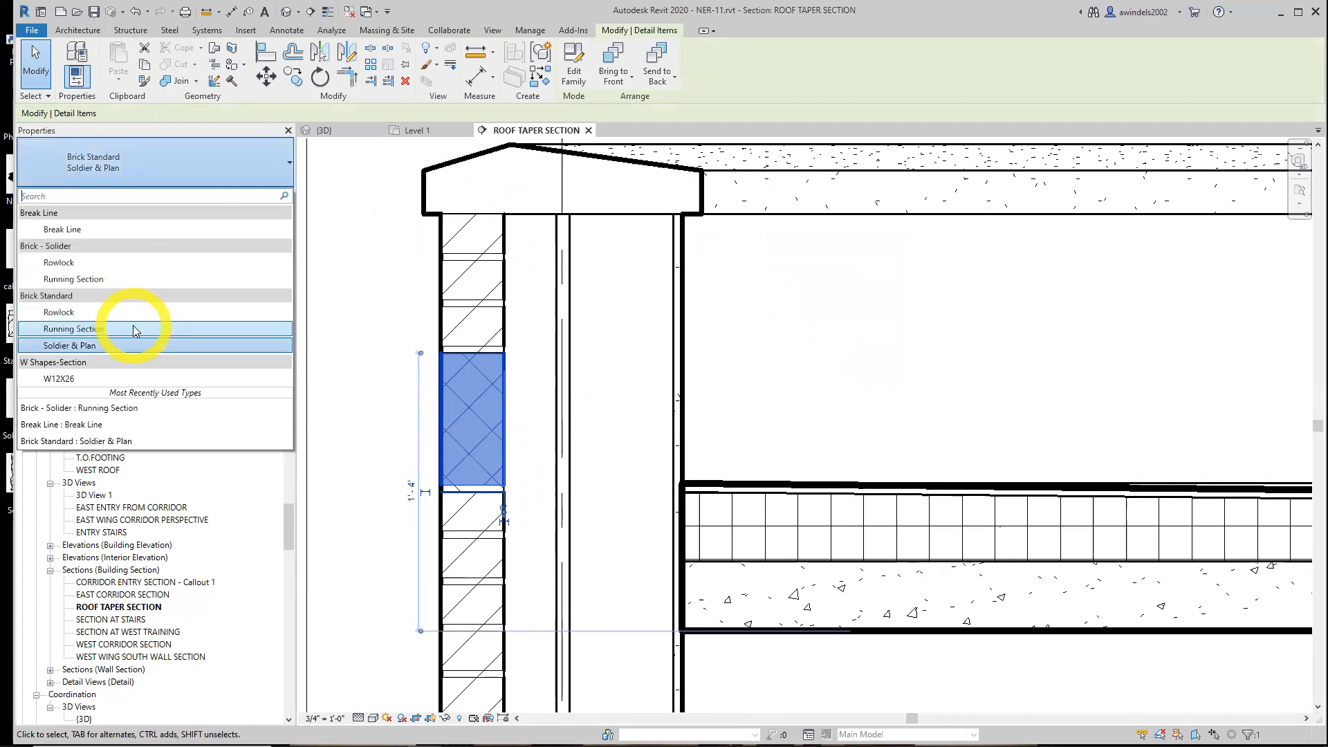
click(137, 328)
click(154, 168)
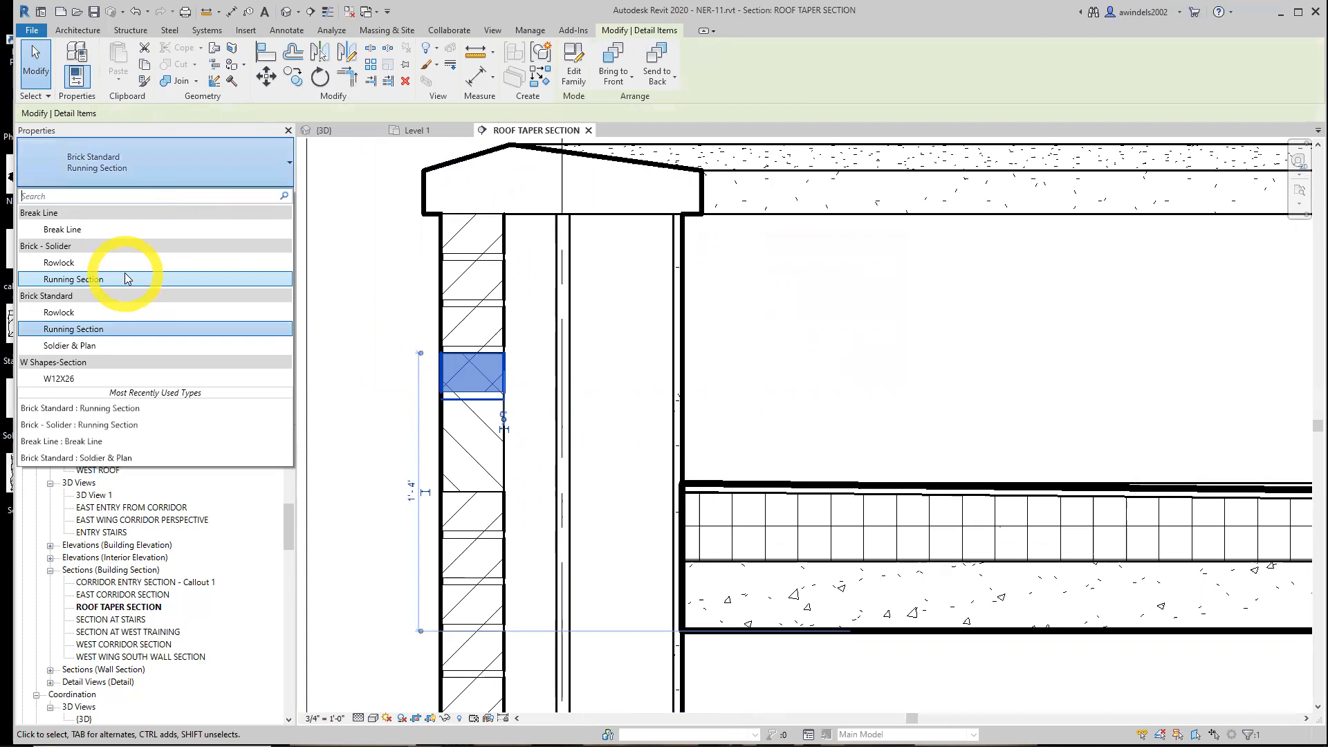
click(125, 278)
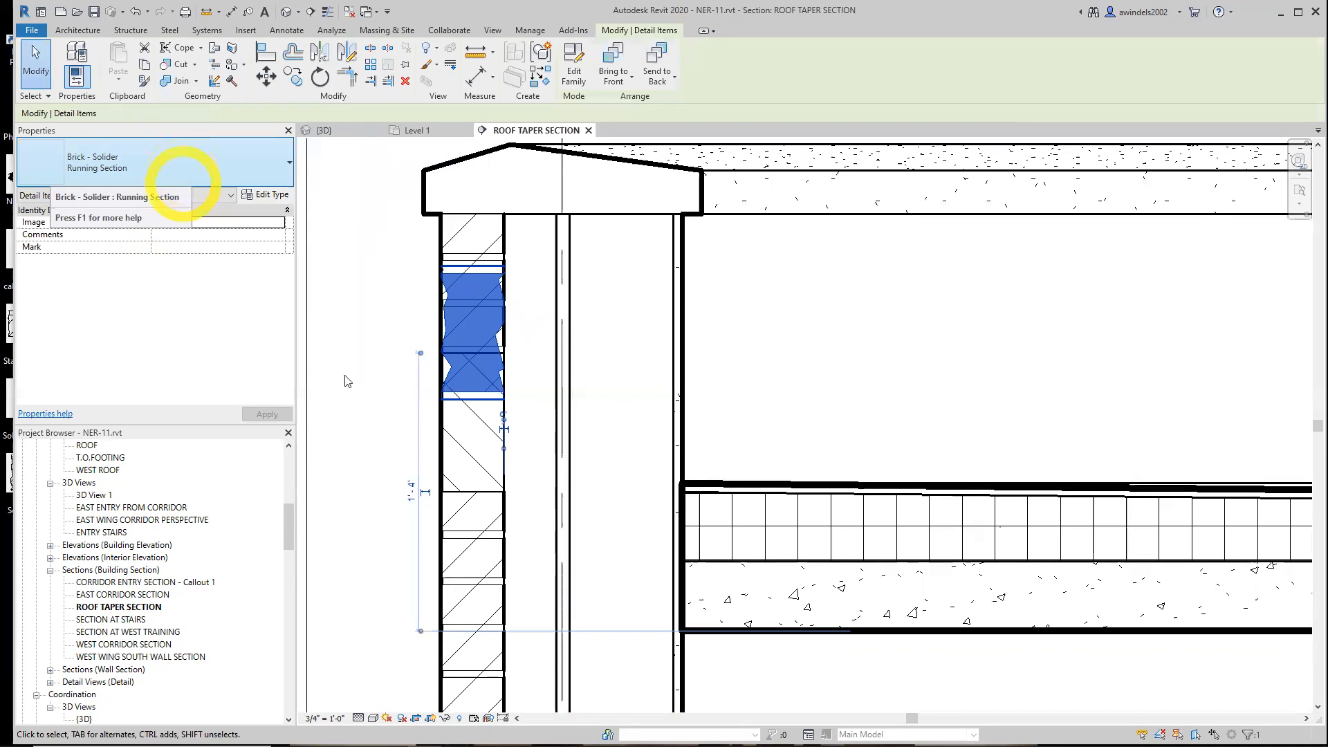
key(Escape)
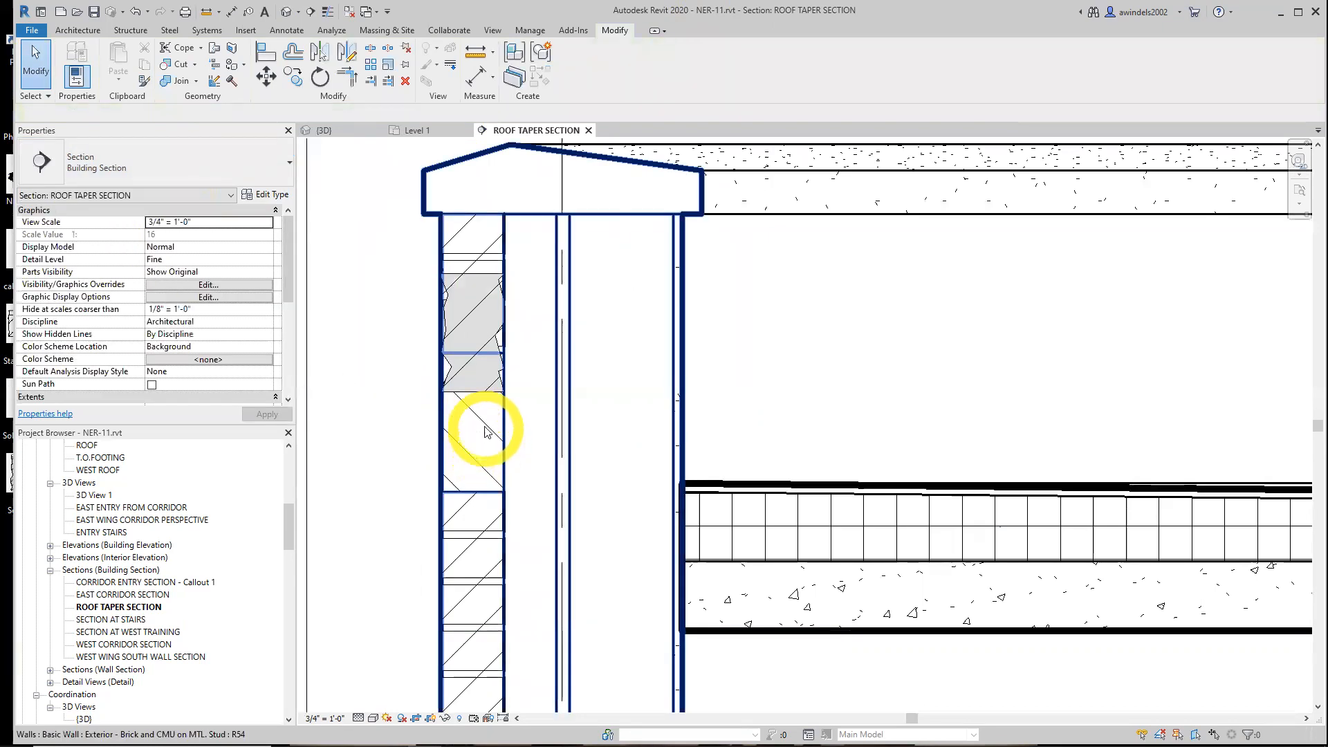
- Undo the recent type changes of the brick below the coping
click(483, 429)
drag(373, 307, 546, 527)
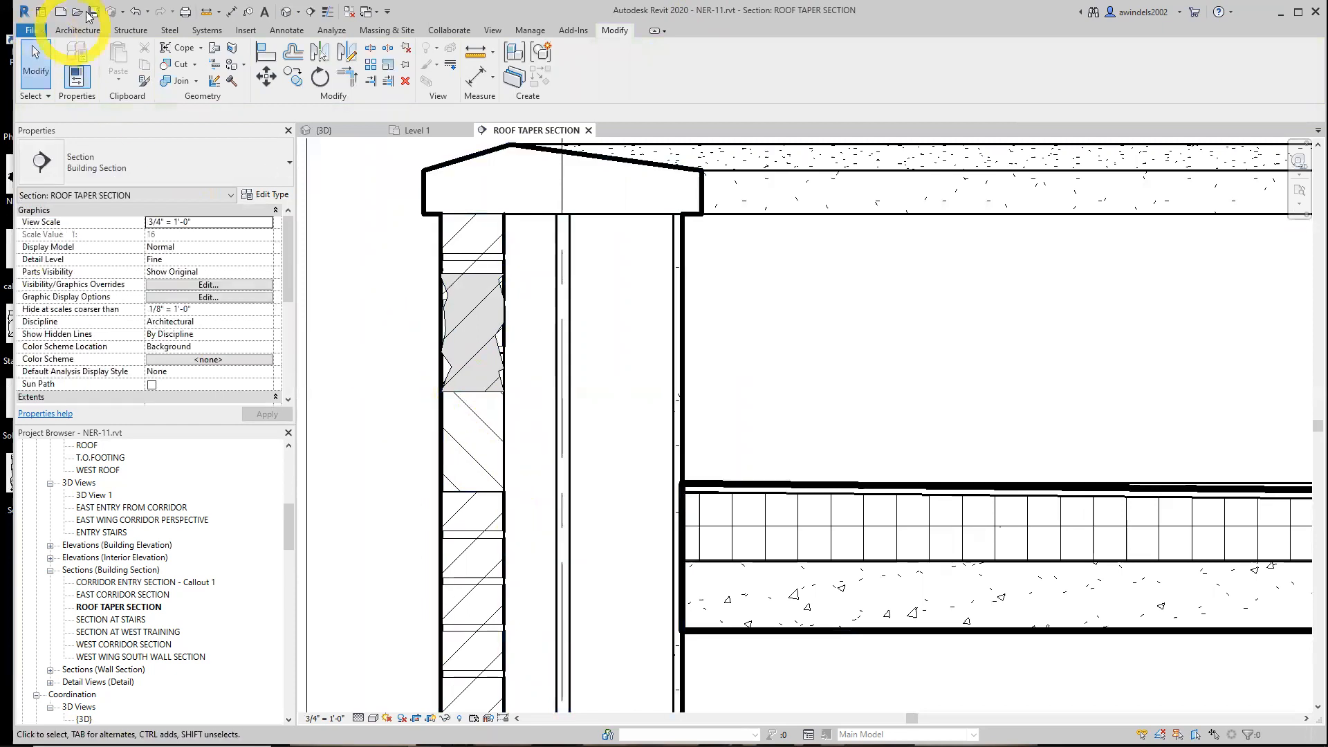
click(135, 12)
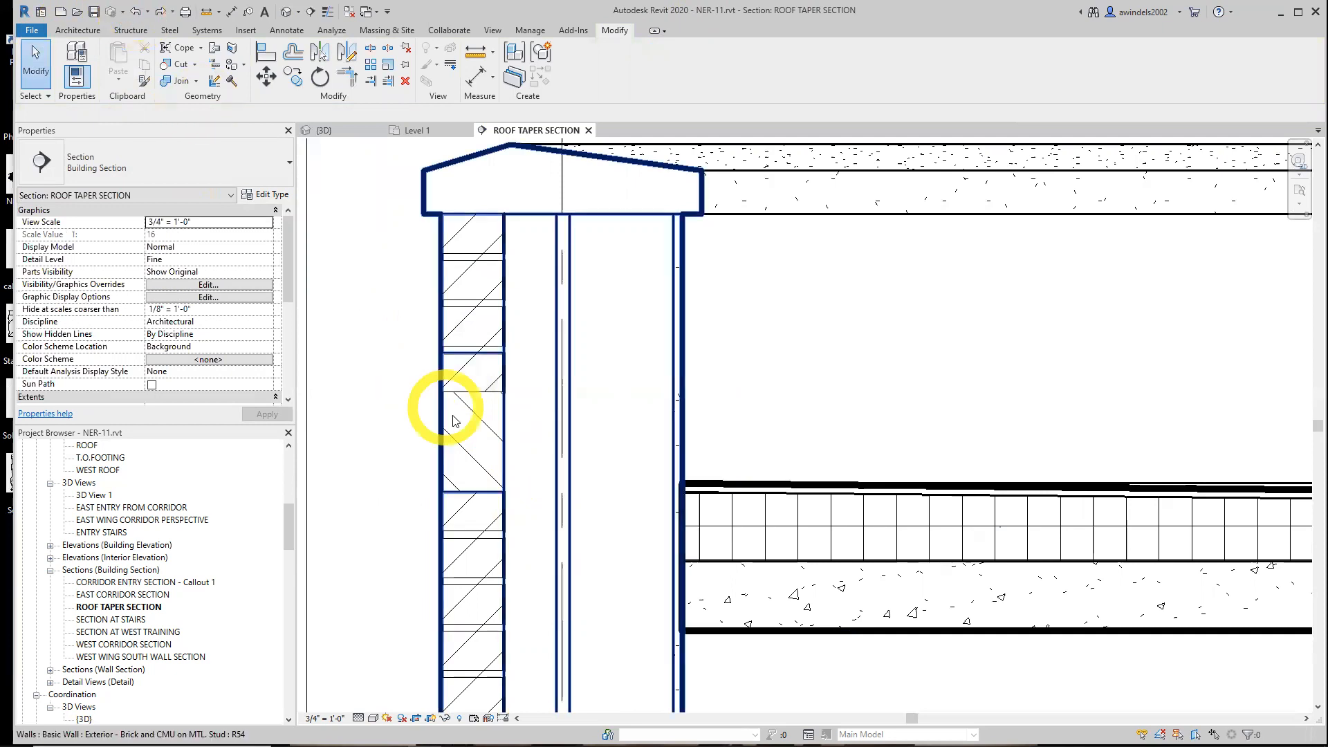
click(491, 445)
key(Escape)
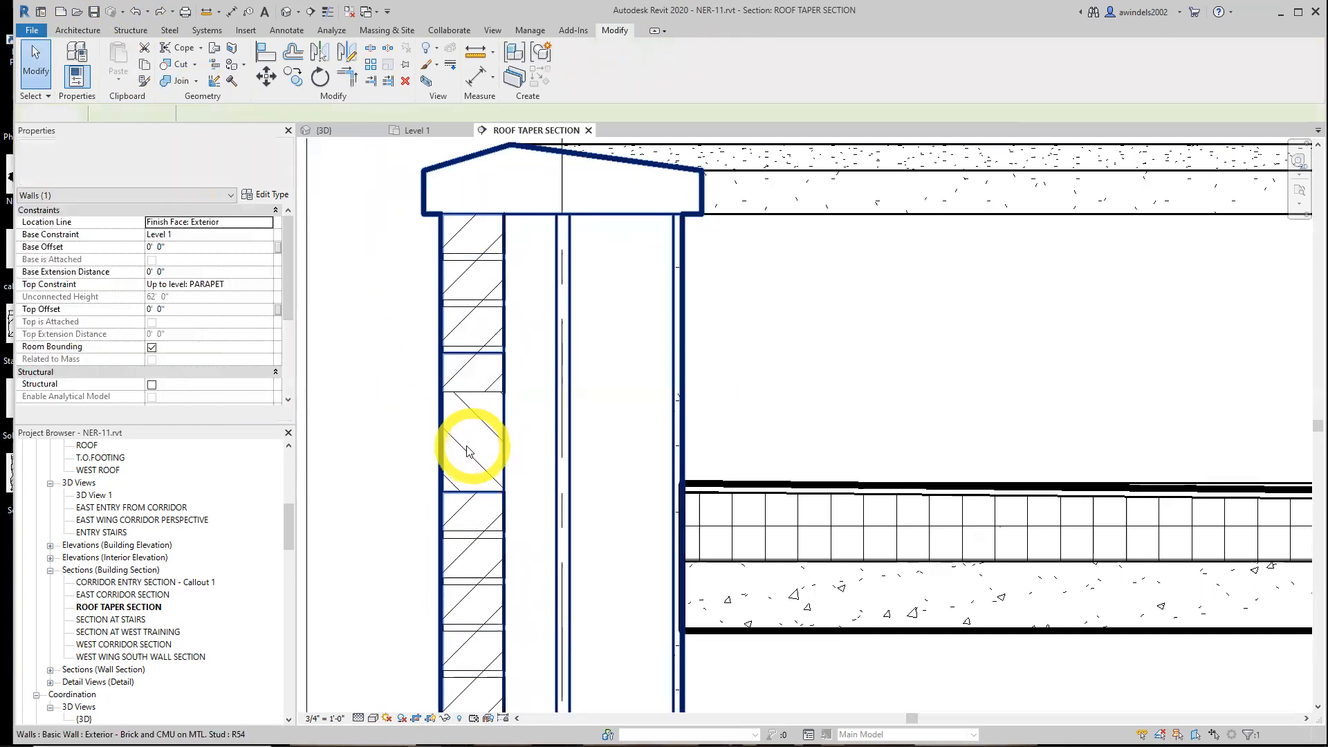
click(459, 445)
key(Escape)
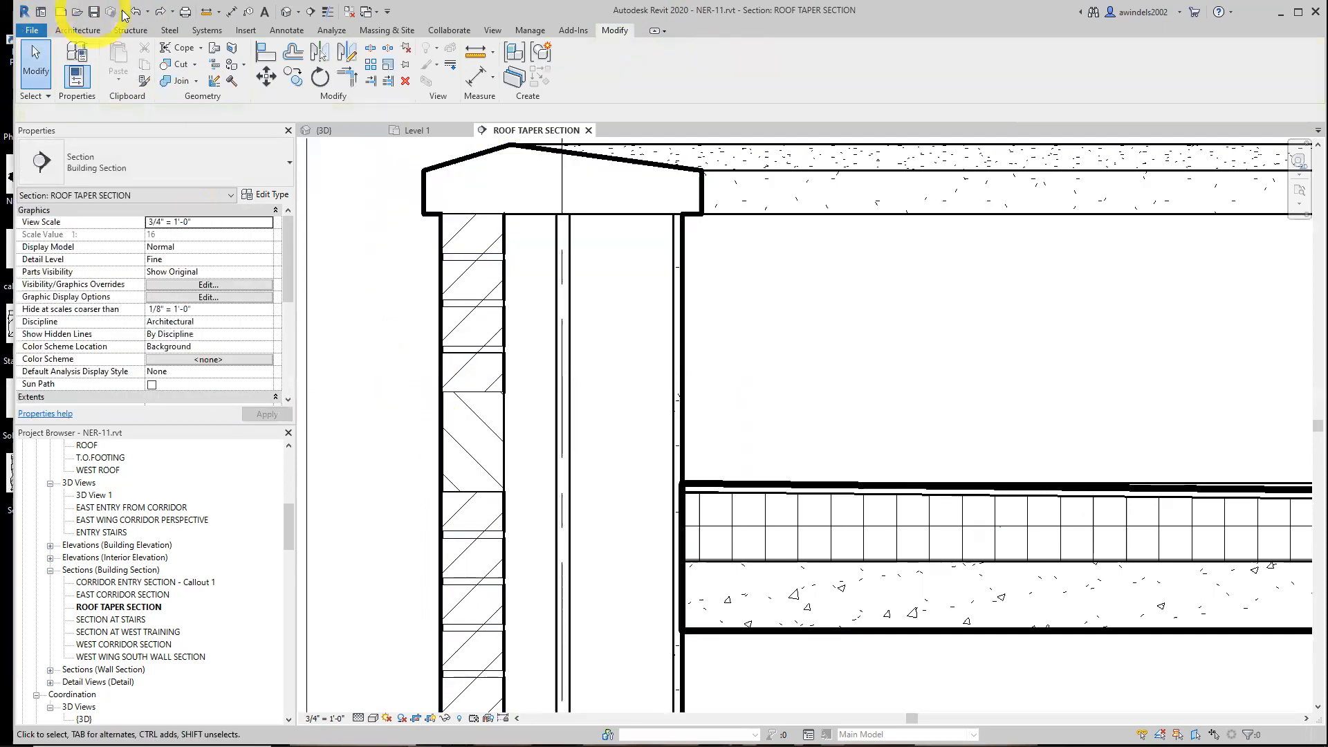
click(134, 11)
- Change the Soldier & Plan brick in the wall below the coping to the Brick - Solider: Running Section type
click(457, 427)
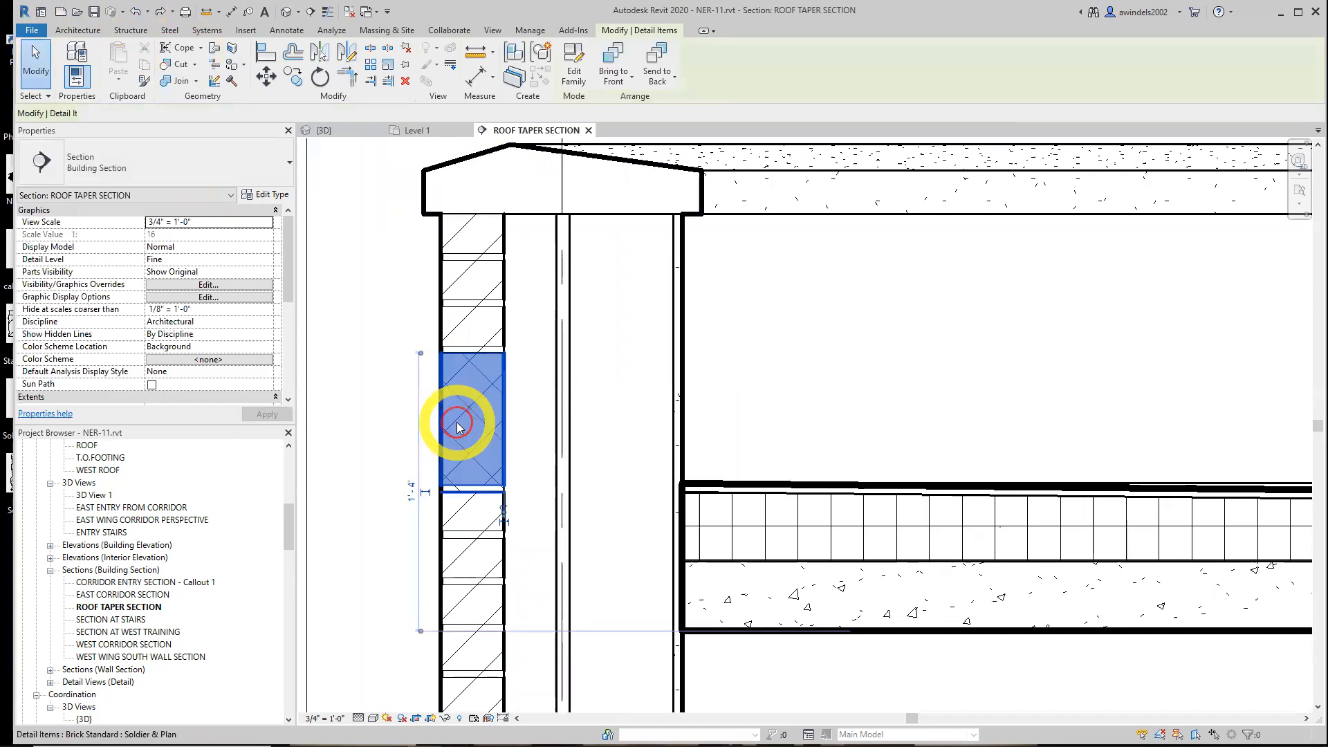
click(211, 153)
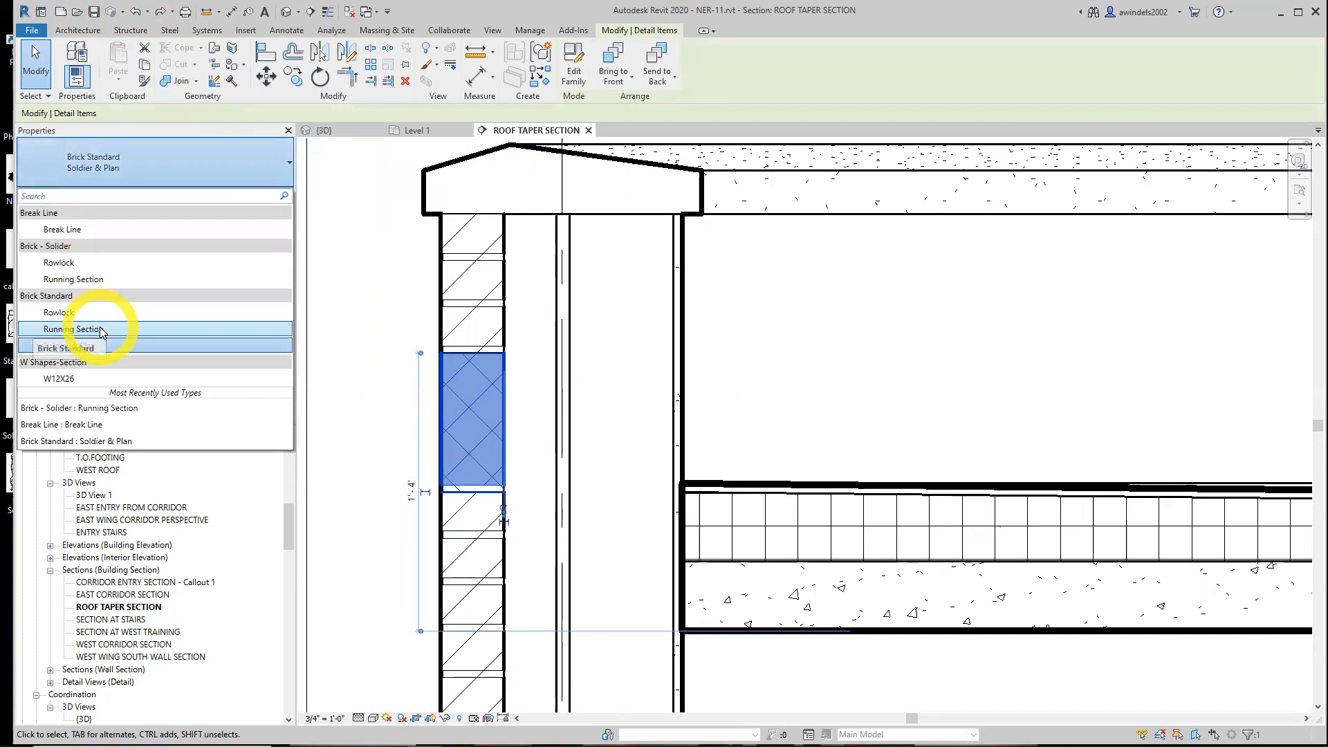
click(99, 330)
click(86, 170)
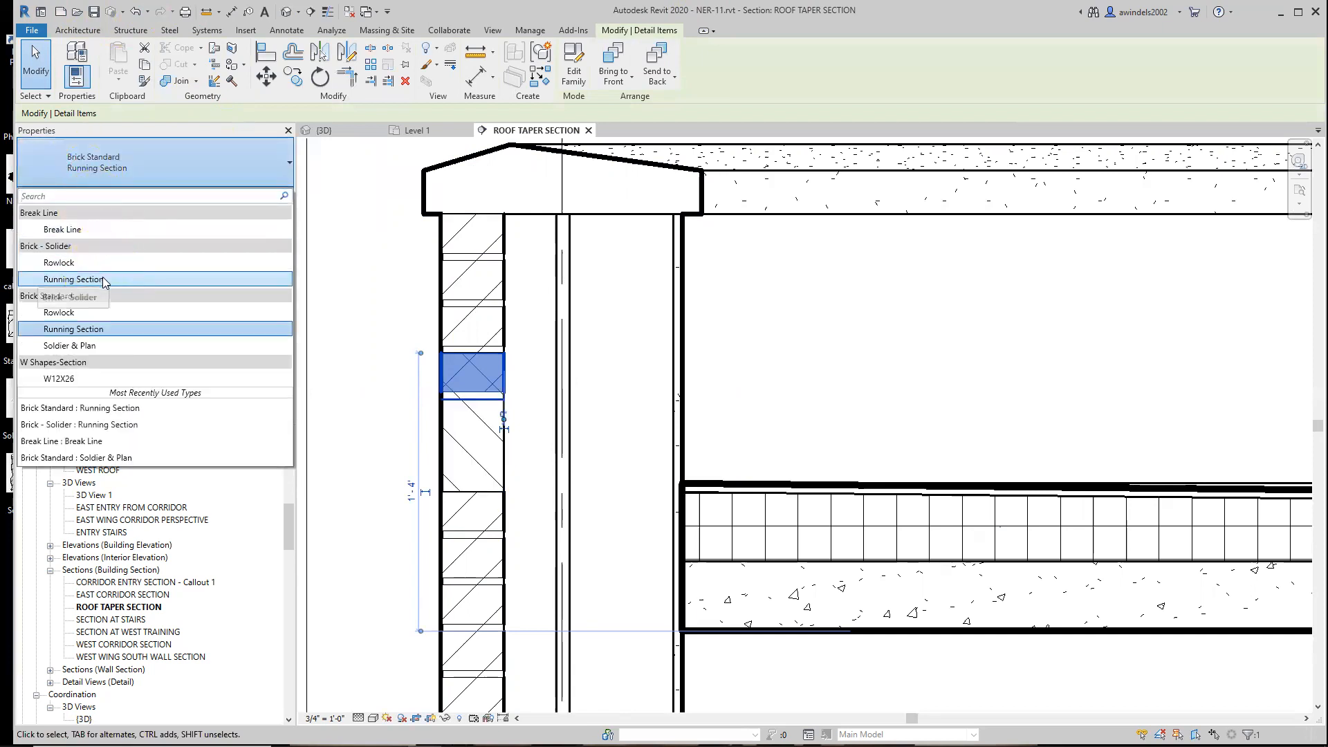
click(101, 280)
- Move the Brick - Solider brick down from its upper right endpoint so it sits just beneath the upper brick courses
key(Escape)
click(484, 392)
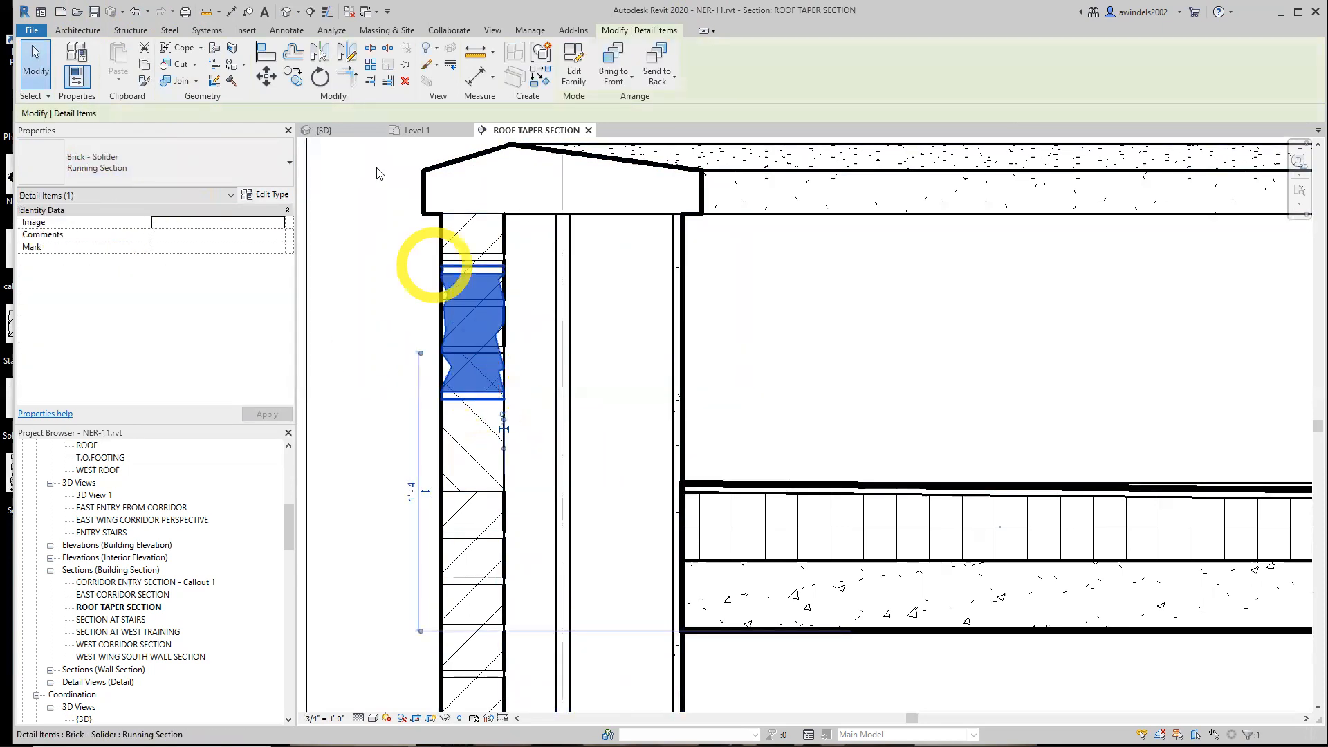
click(265, 75)
click(502, 272)
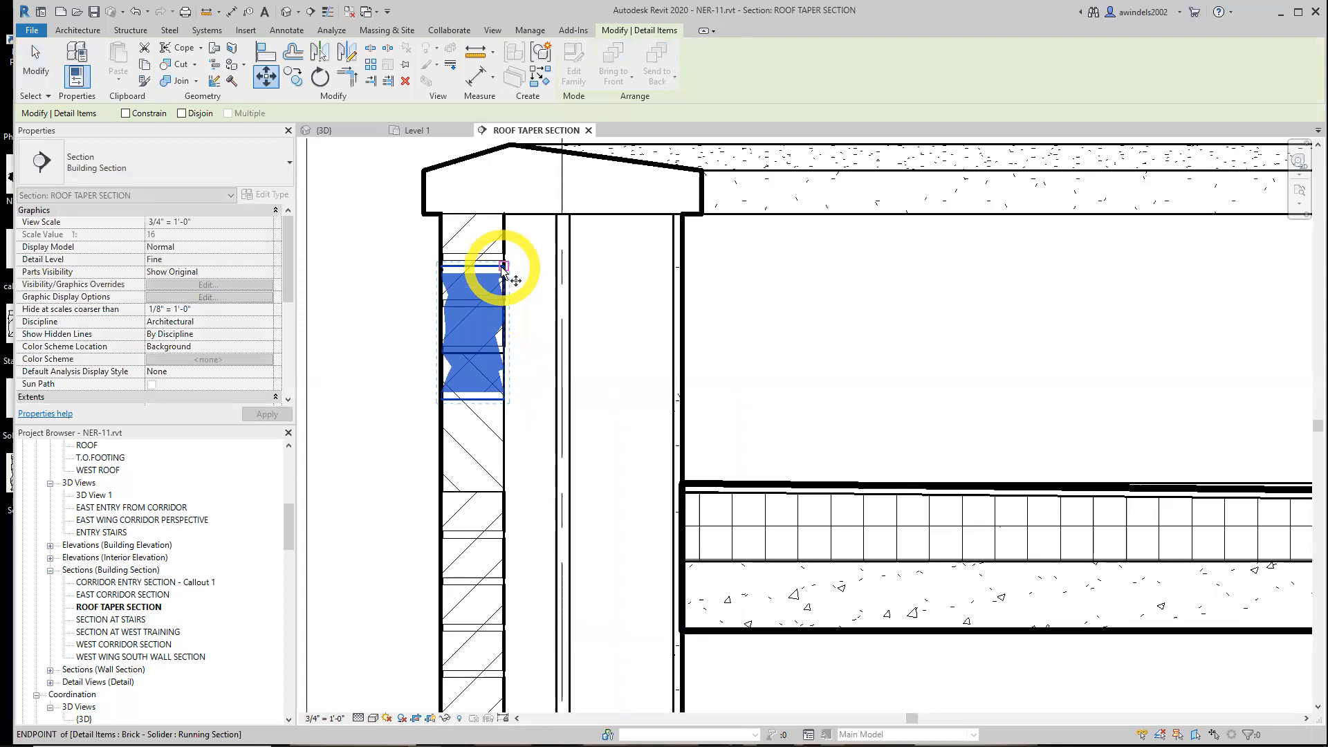
click(505, 358)
click(499, 475)
click(422, 438)
scroll(526, 371, up, 2)
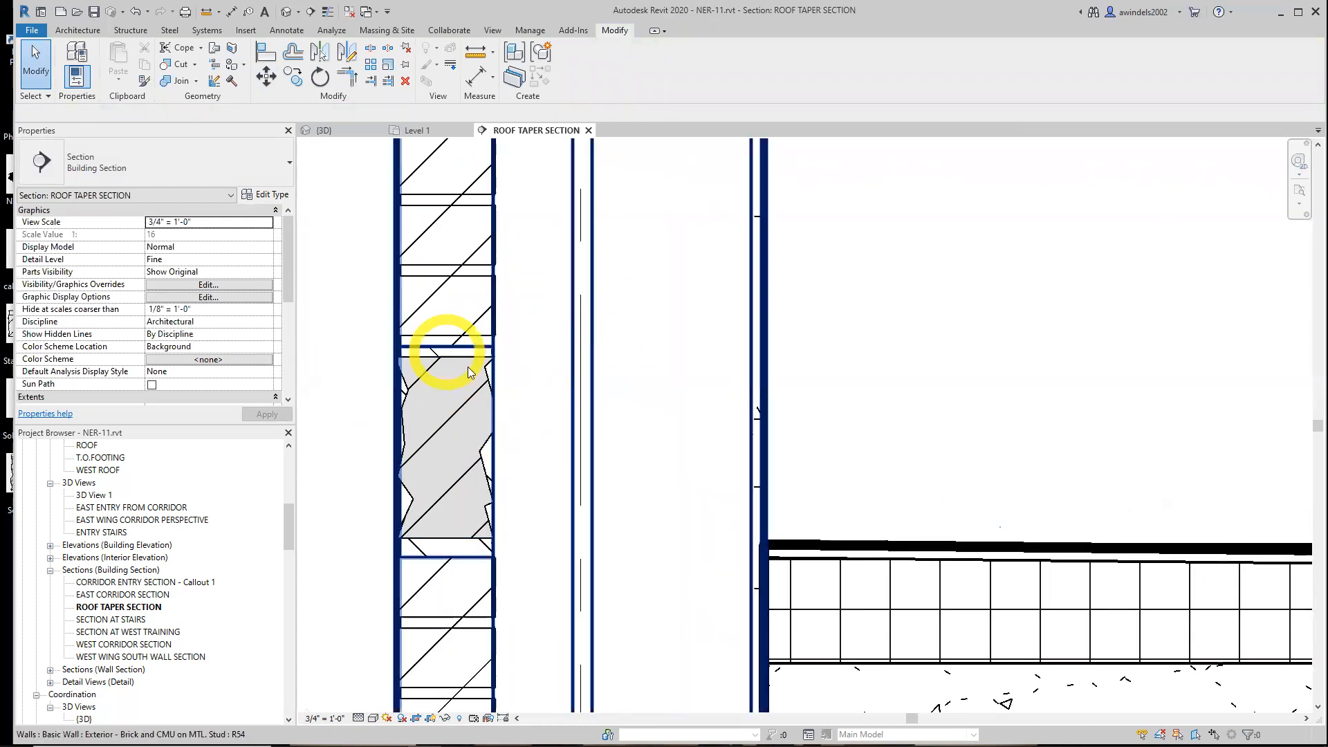
scroll(474, 353, down, 2)
- Set the spacing of the Brick repeating detail below the soldier brick to 1 1/2"
scroll(385, 406, down, 3)
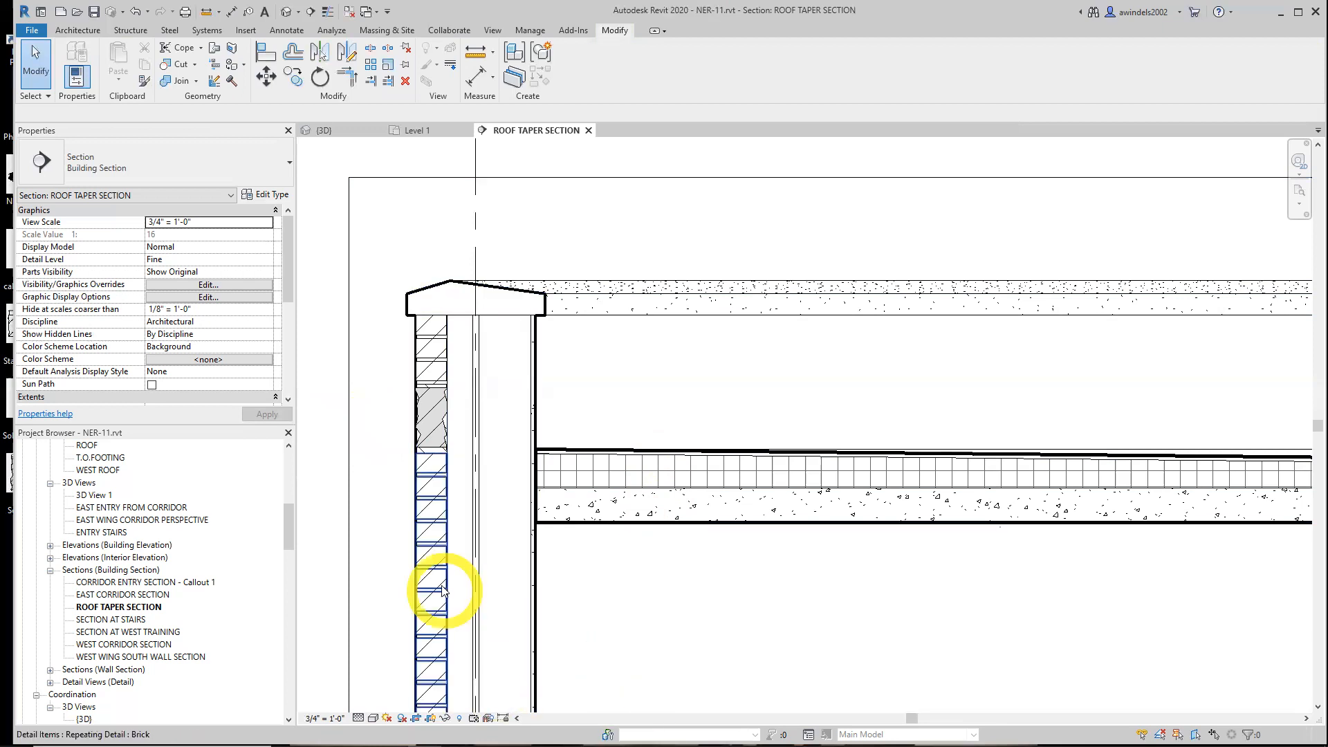
click(423, 551)
scroll(377, 526, down, 3)
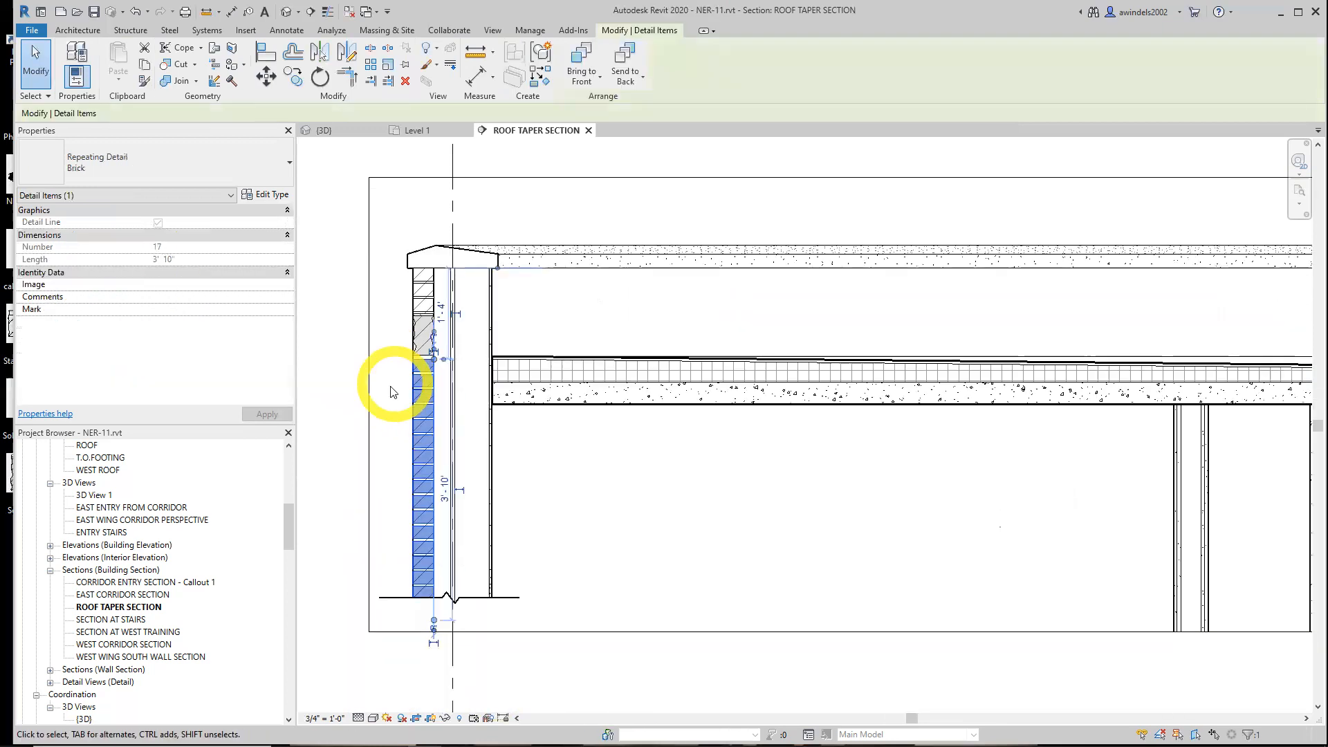
drag(378, 349, 460, 624)
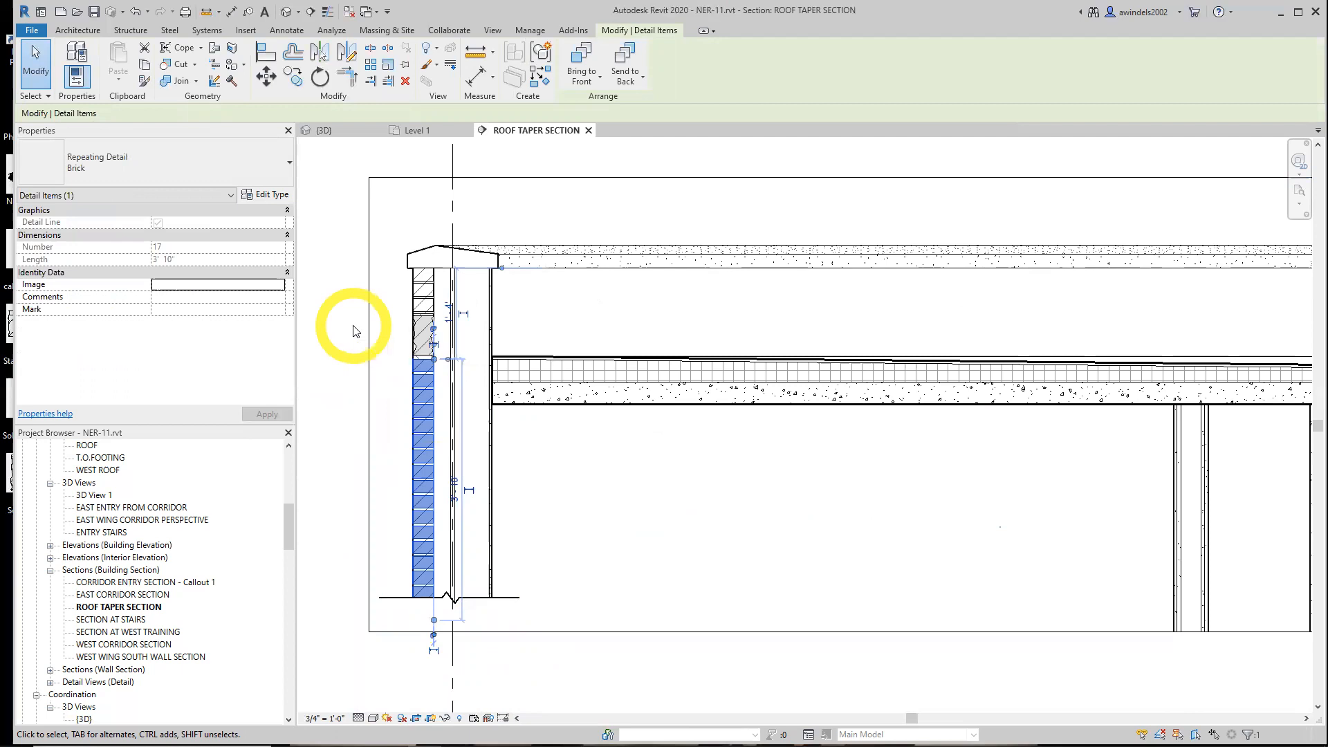
click(272, 196)
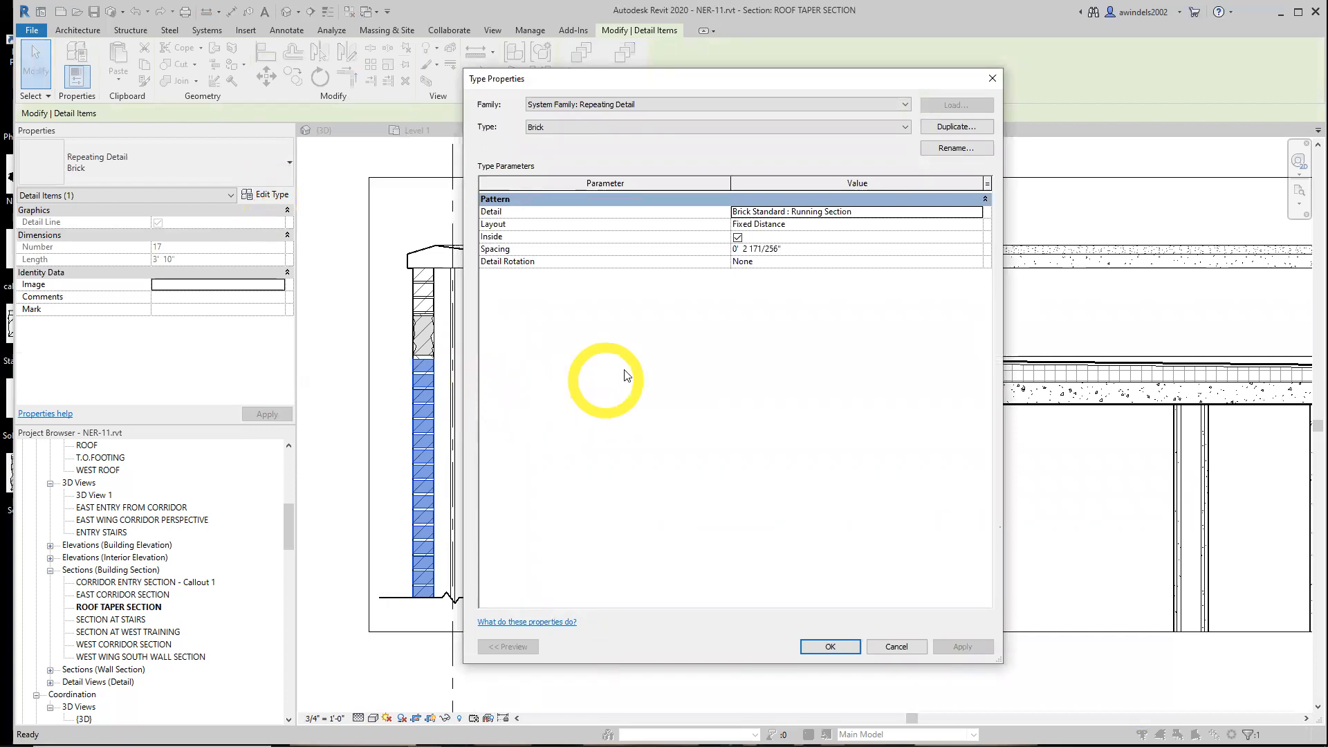
click(880, 211)
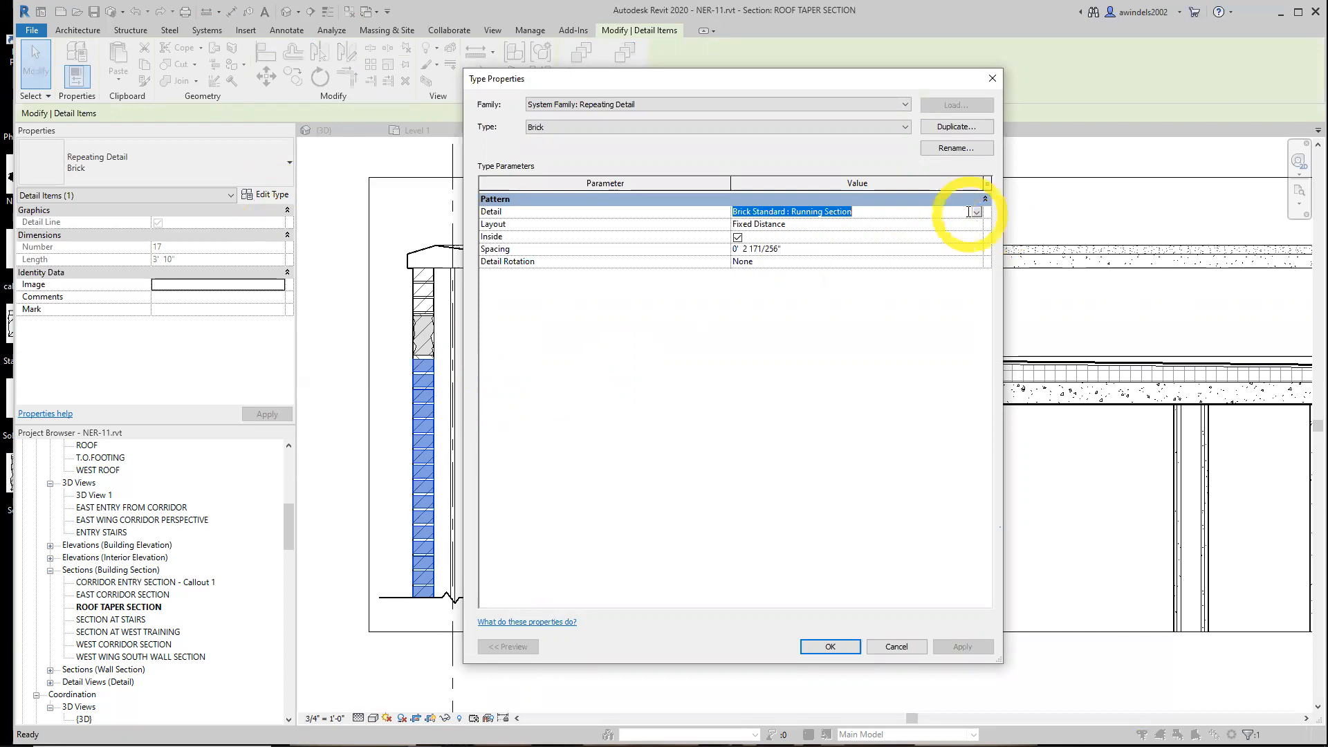
click(764, 248)
drag(796, 248, 750, 250)
click(778, 249)
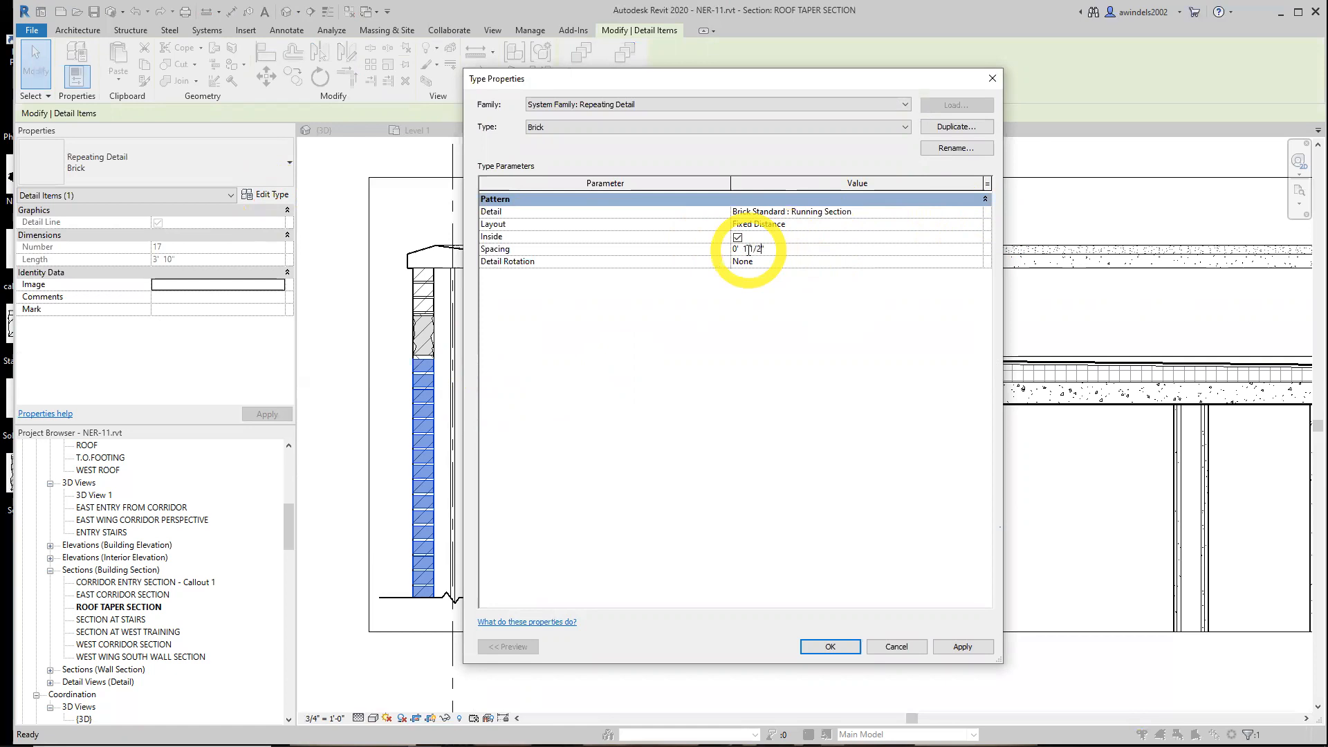
click(830, 647)
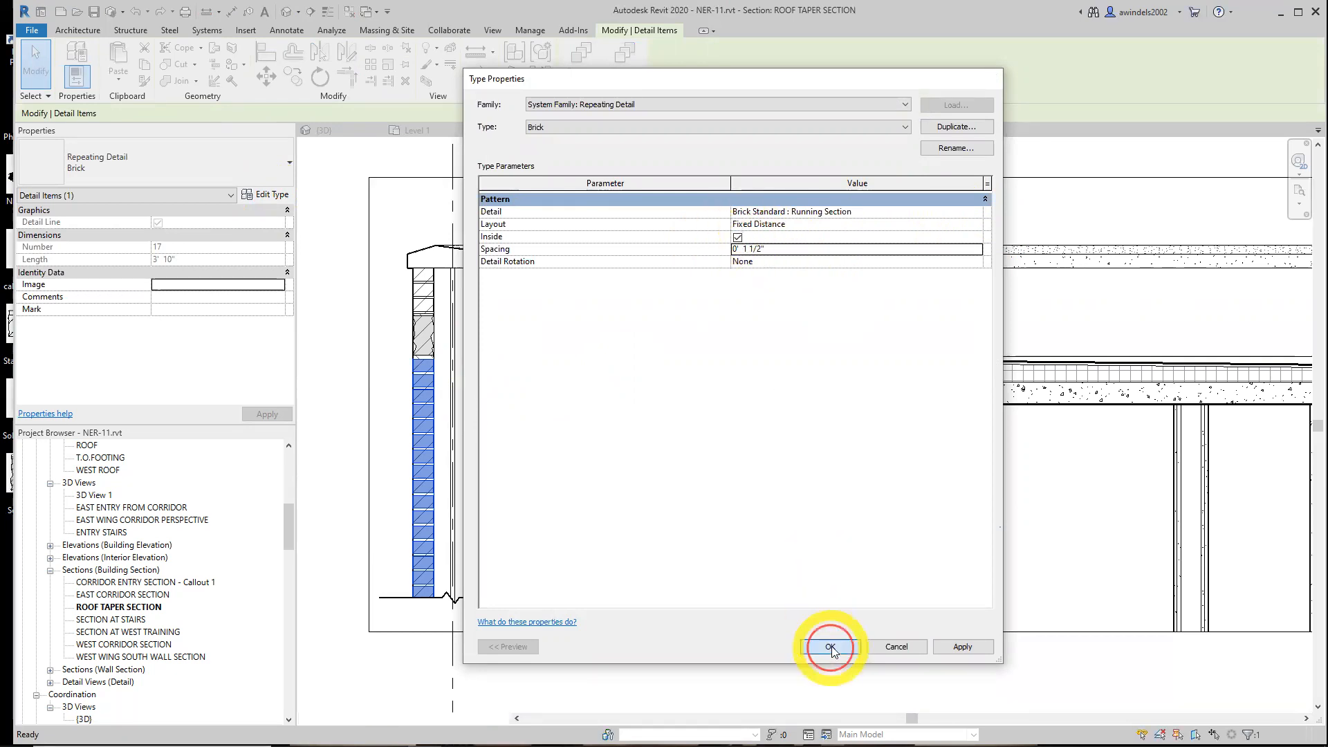
scroll(404, 449, up, 3)
click(402, 461)
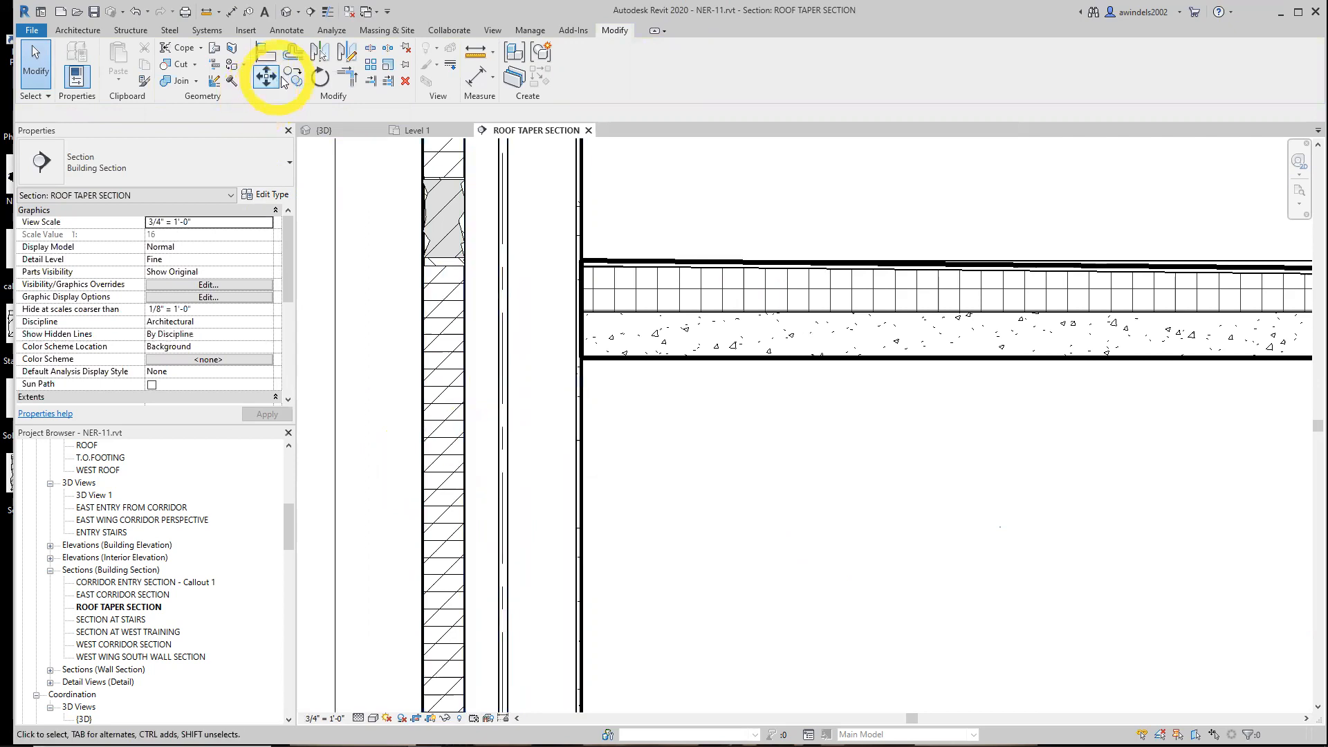
scroll(415, 305, down, 2)
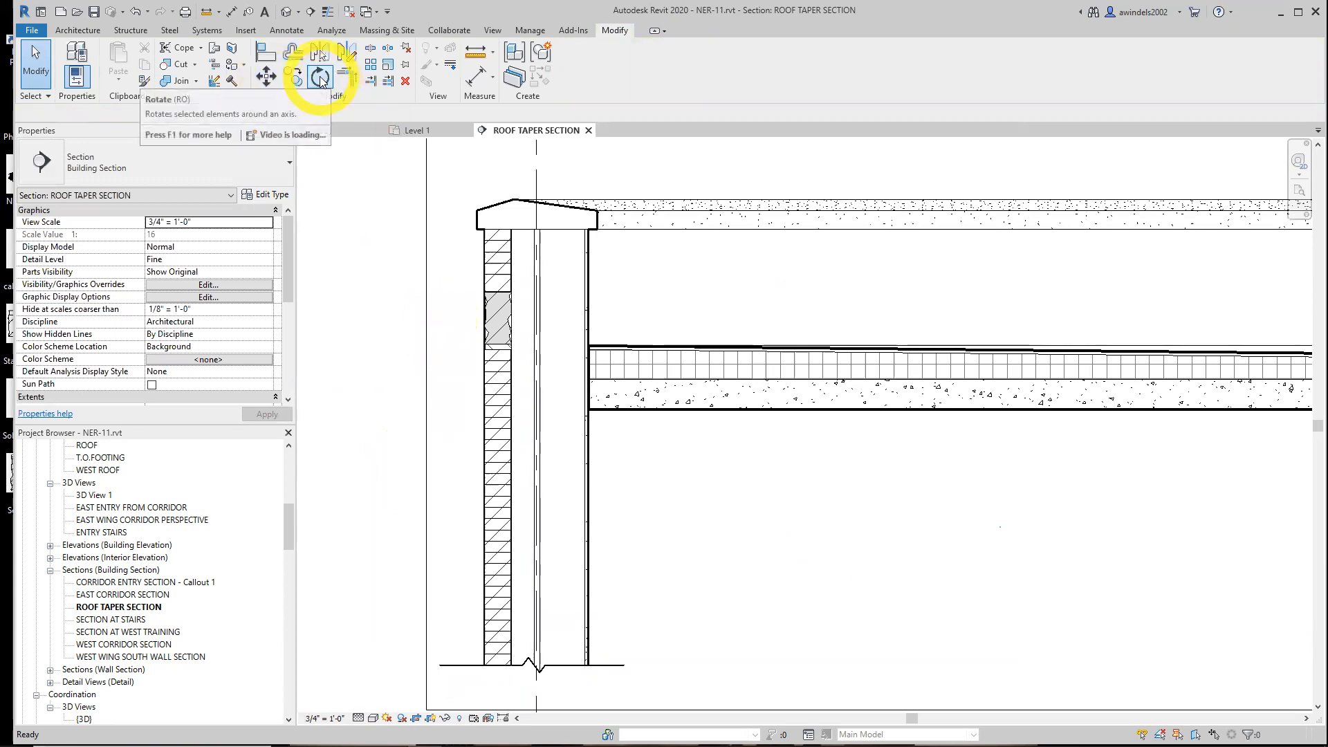
- Place one Brick Standard: Running Section detail component to the left of the wall, beside the lower brick courses
click(286, 29)
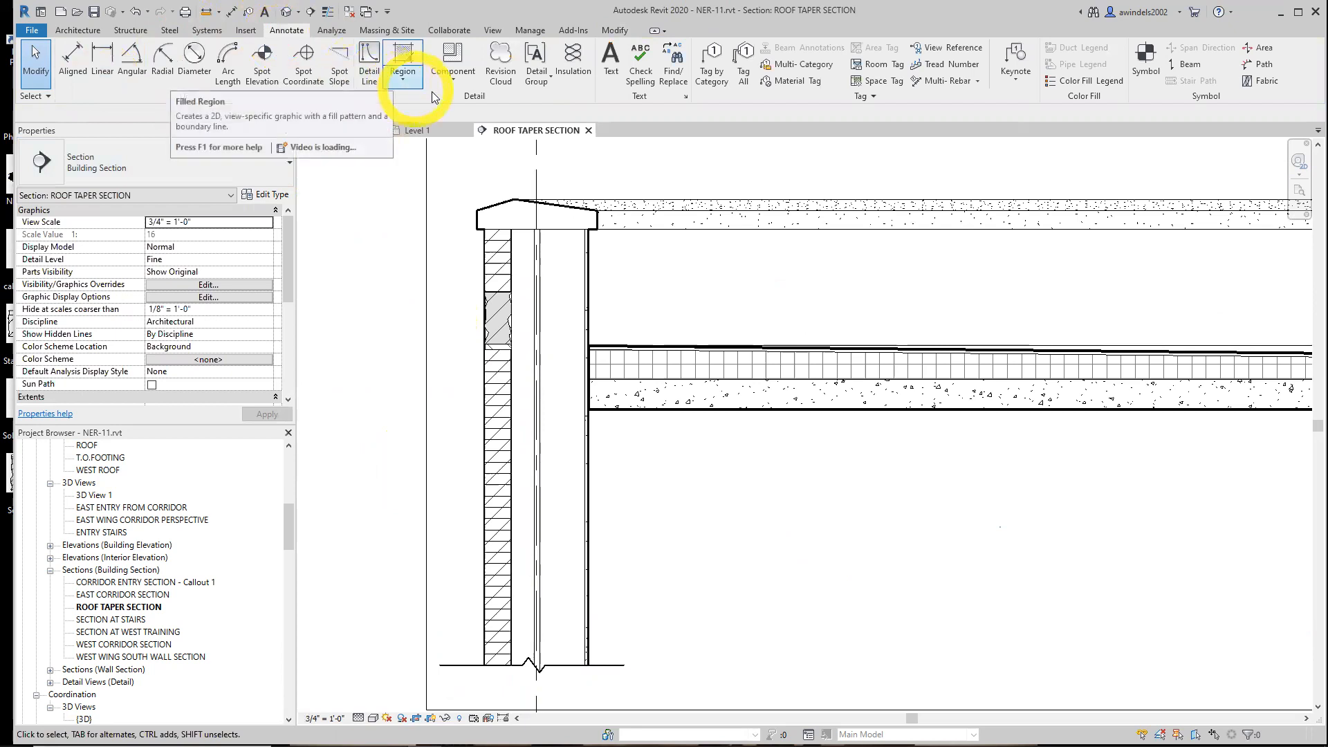
click(451, 74)
click(429, 102)
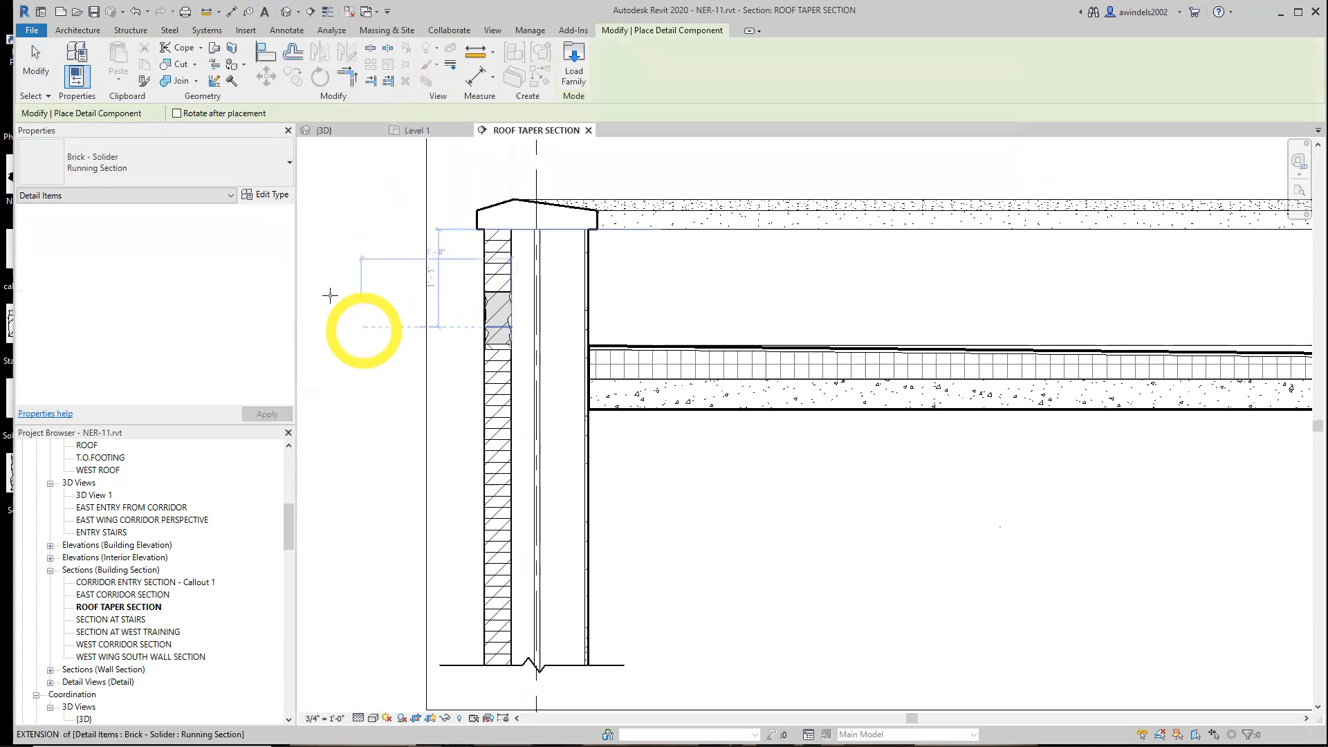
click(194, 164)
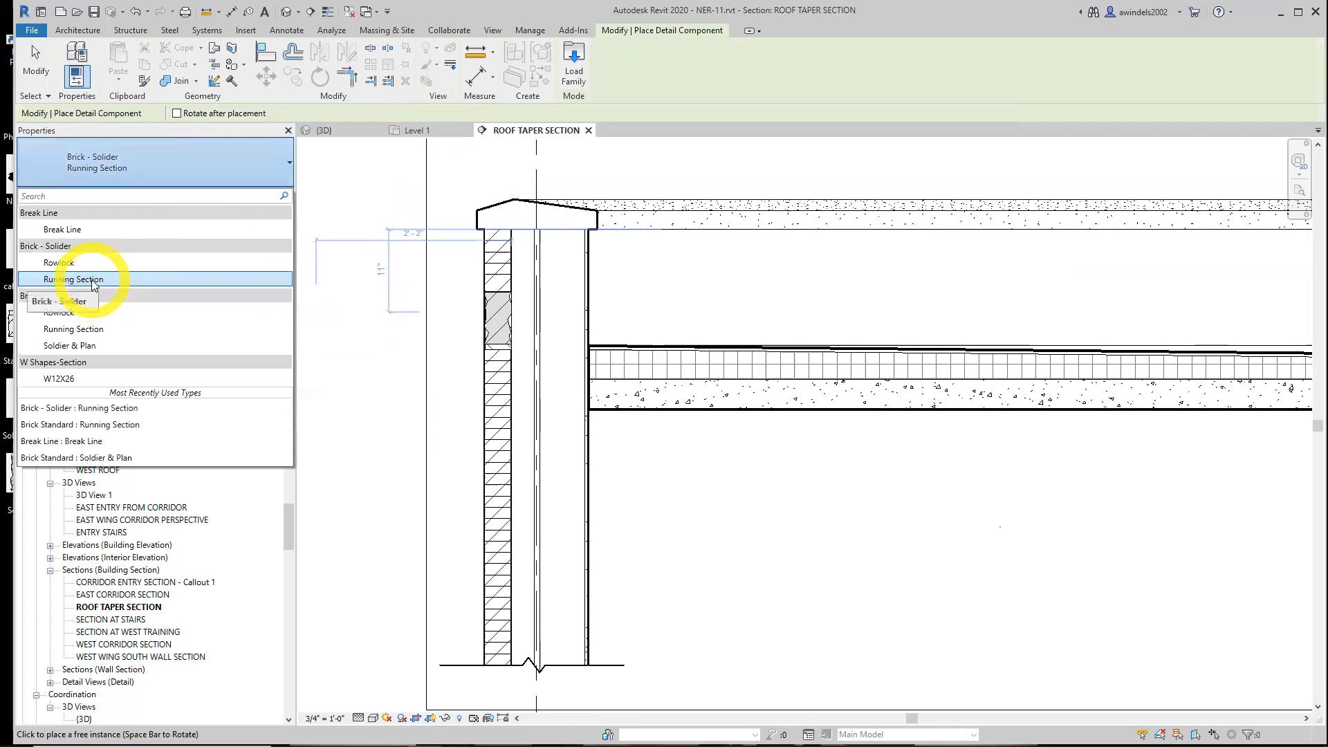
click(83, 329)
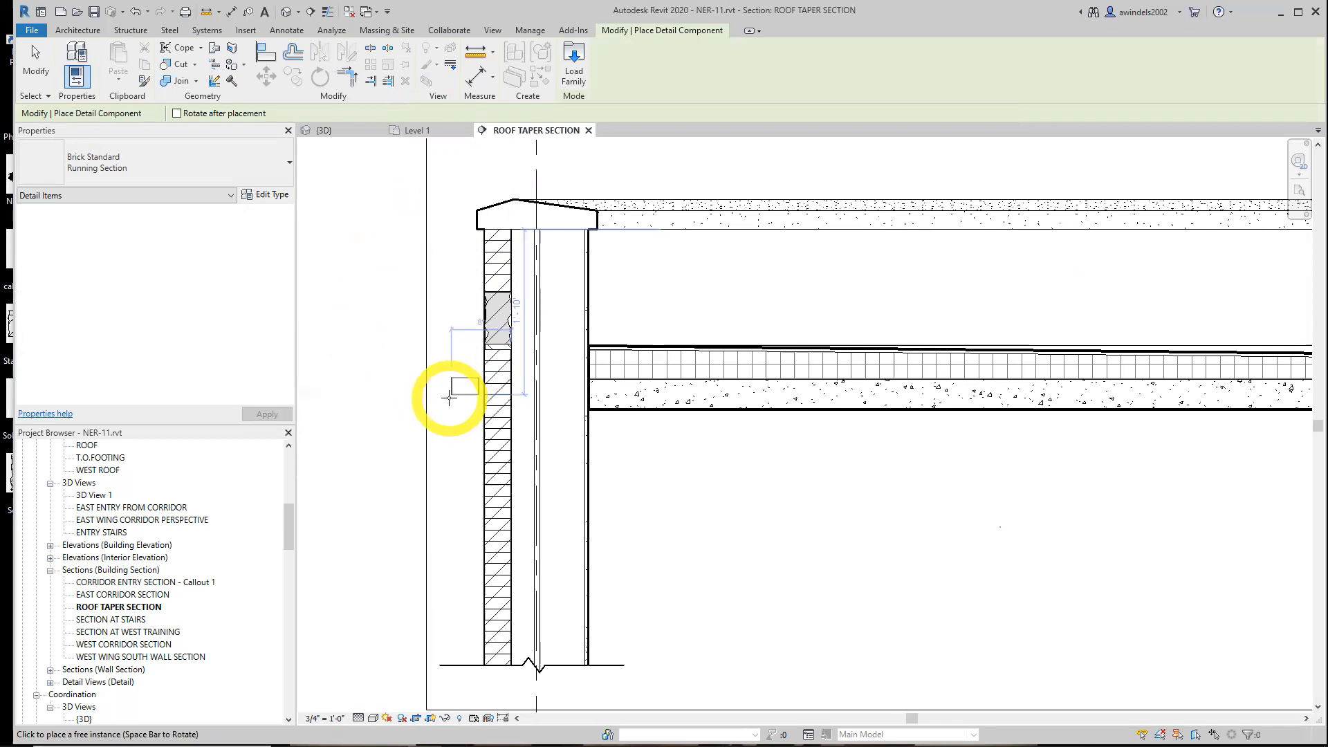
middle_drag(439, 394, 468, 318)
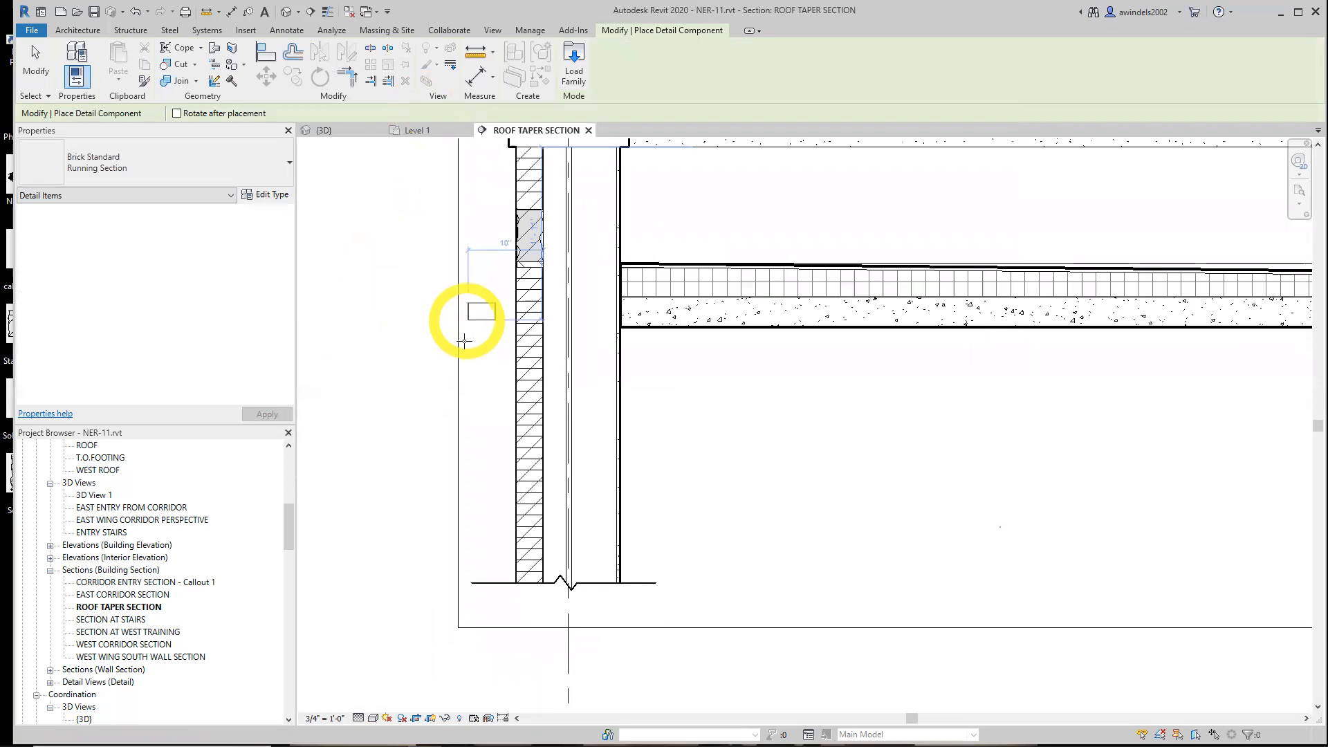
scroll(479, 391, up, 1)
click(478, 393)
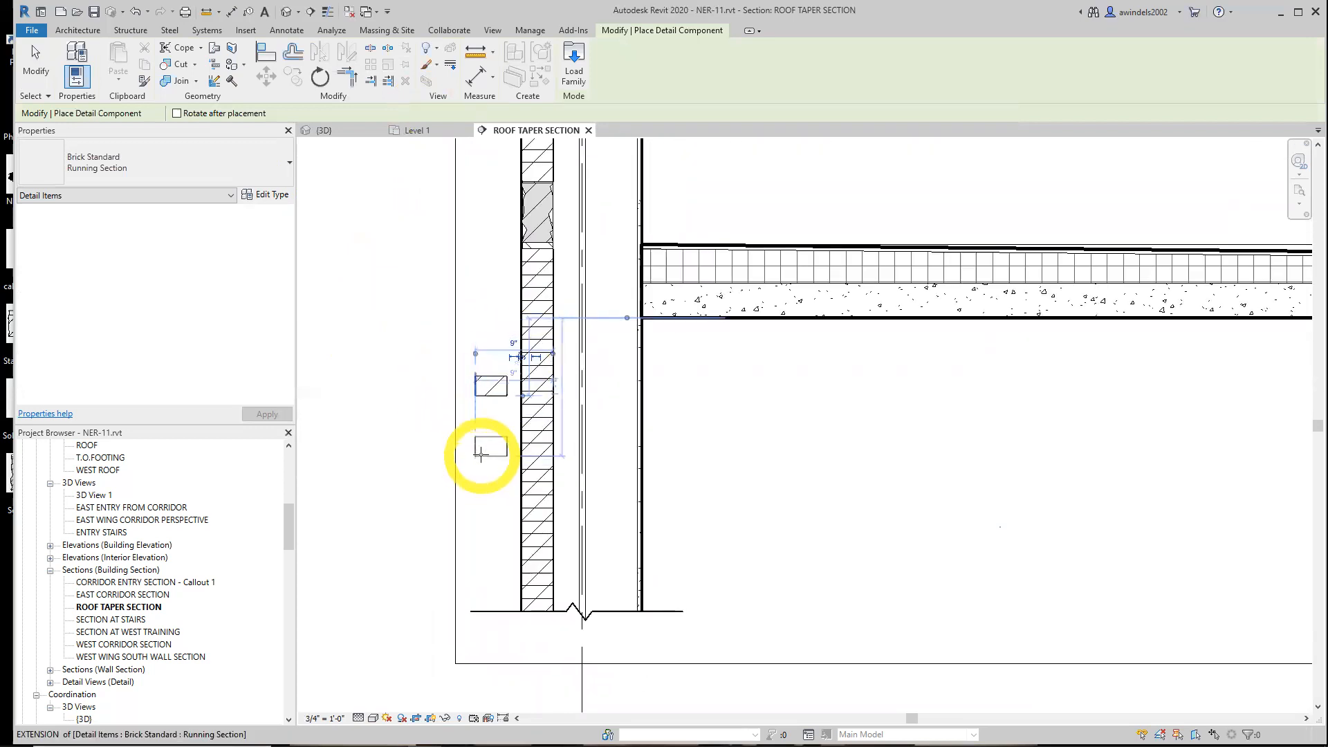
key(Escape)
key(Escape)
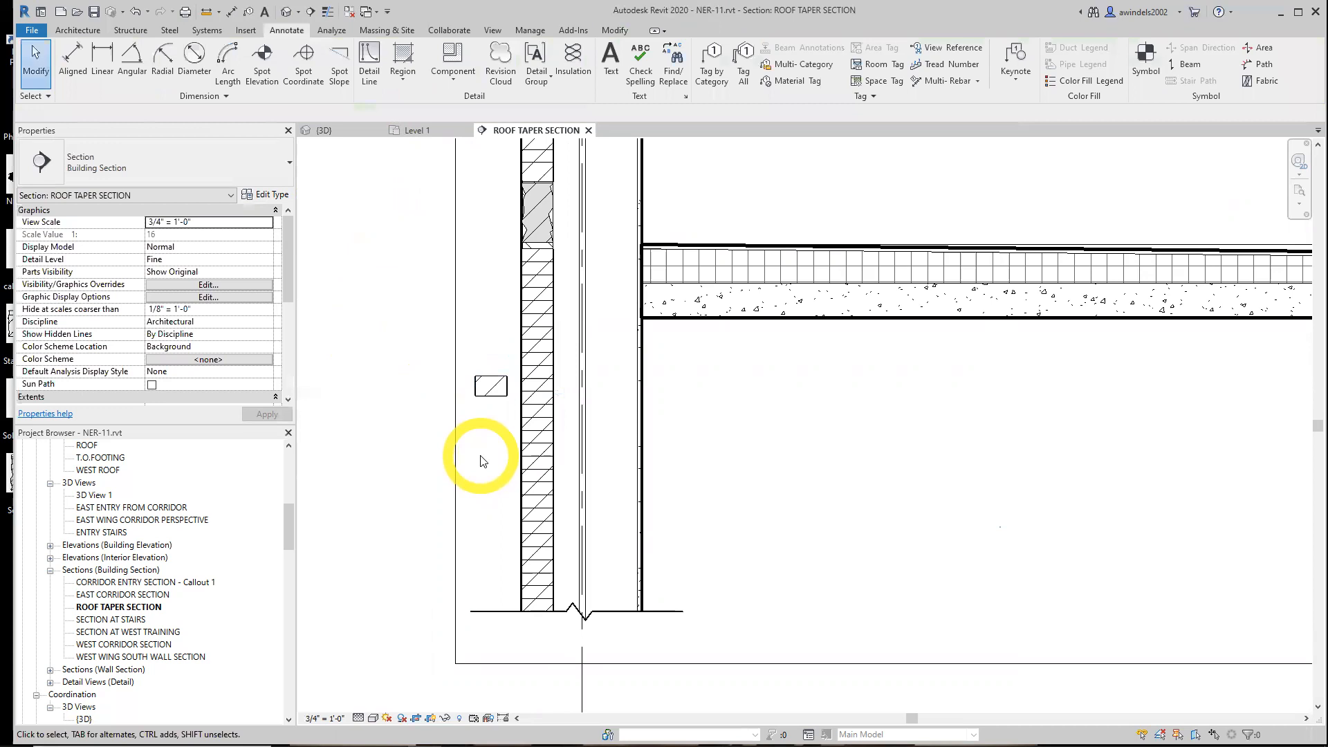
- Open the family of the newly placed Brick Standard detail component for editing
click(491, 392)
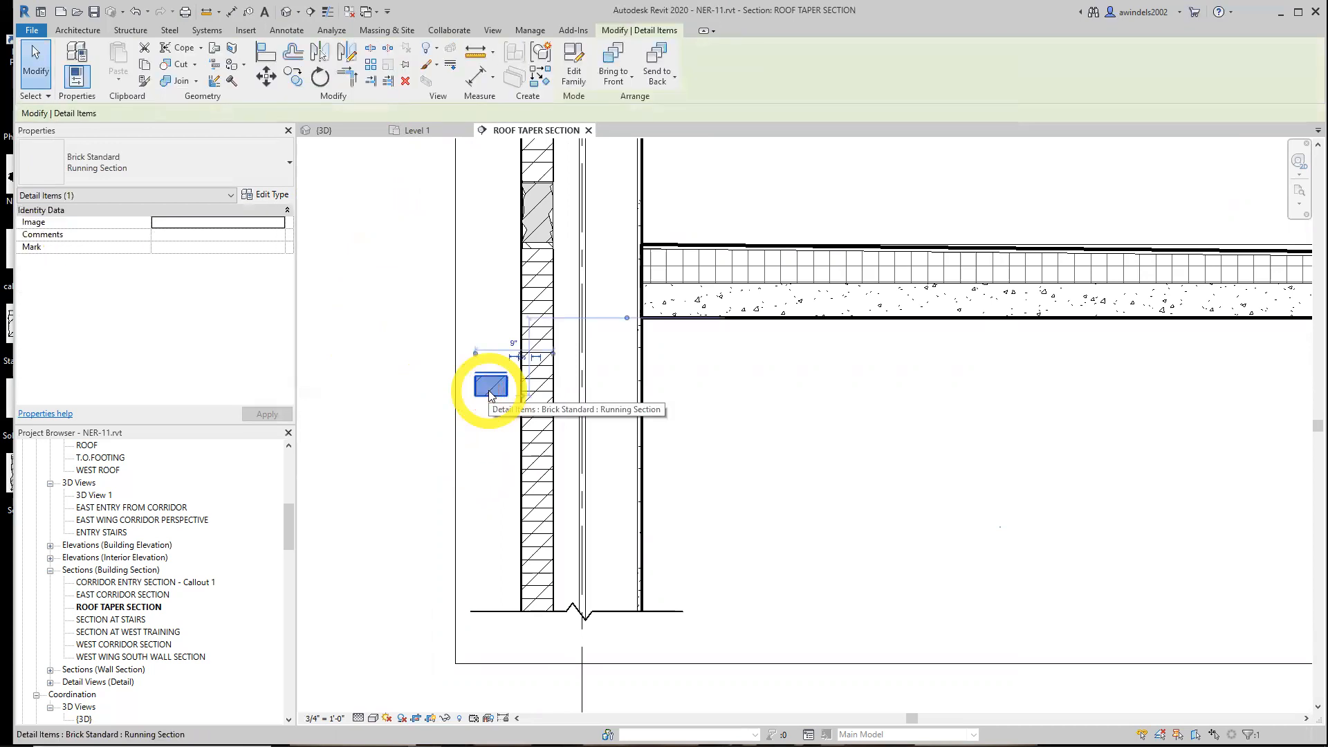
middle_drag(490, 393, 464, 490)
scroll(487, 484, up, 3)
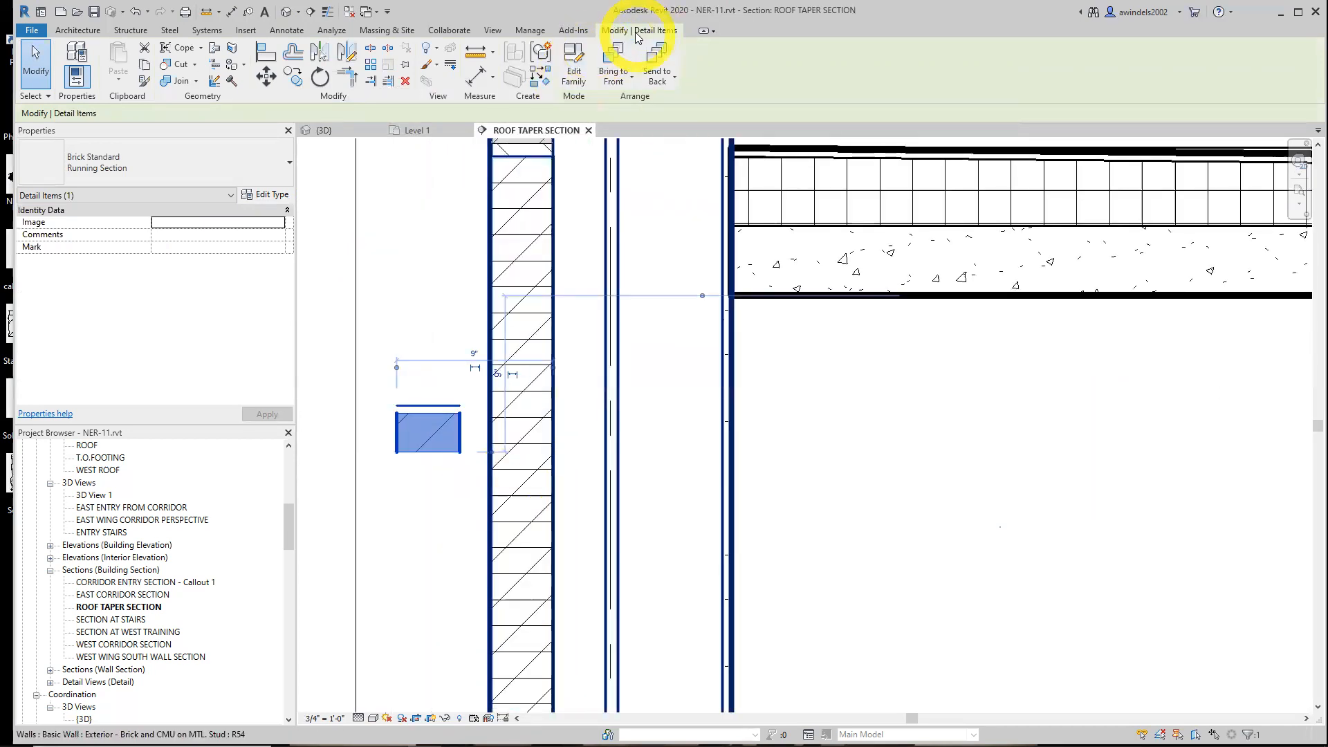
click(582, 78)
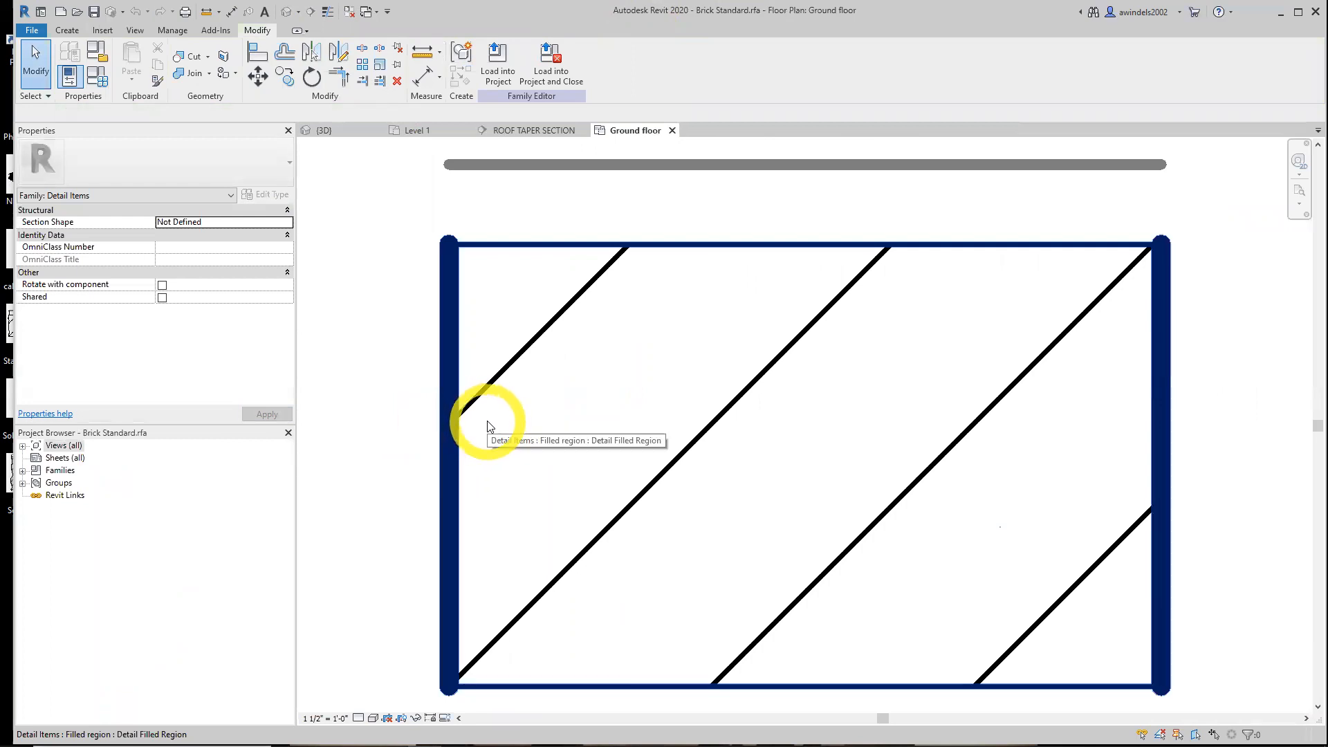
middle_drag(487, 425, 498, 365)
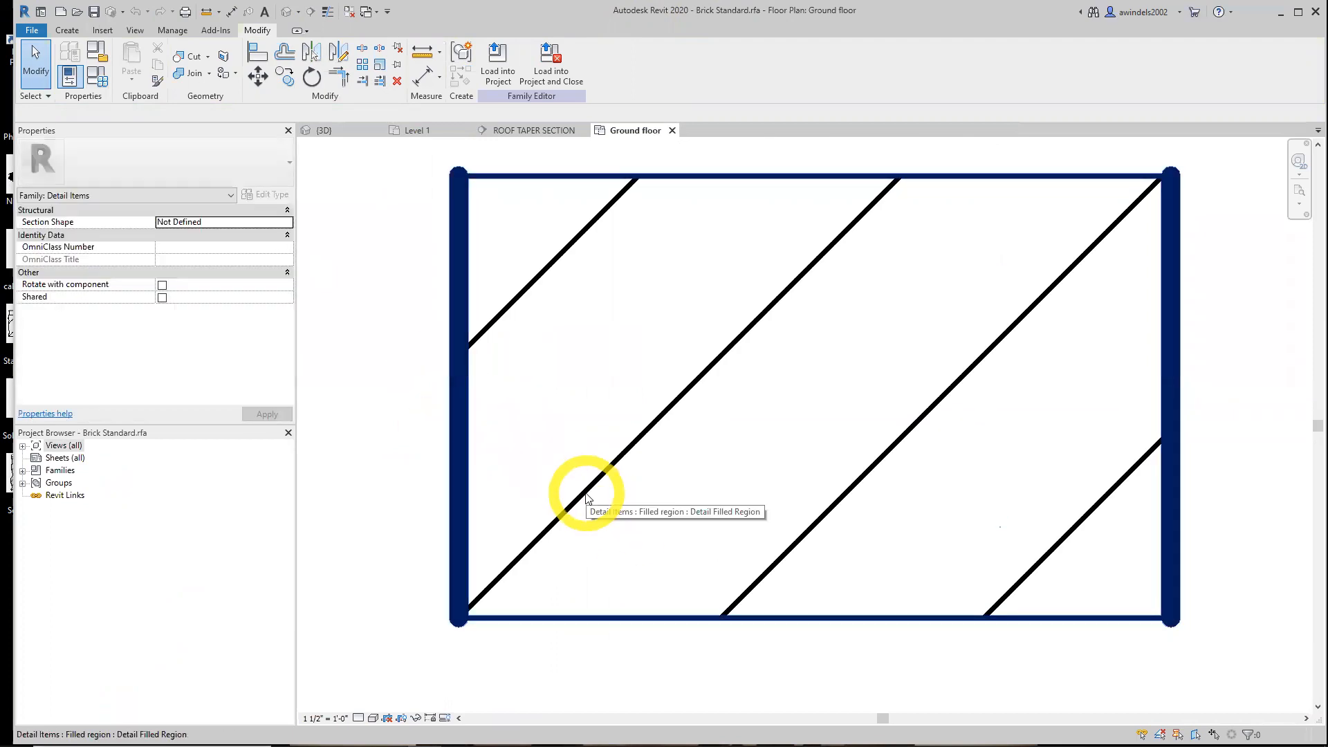
- Edit the boundary of the Brick filled region and delete its two thick vertical side lines
click(581, 494)
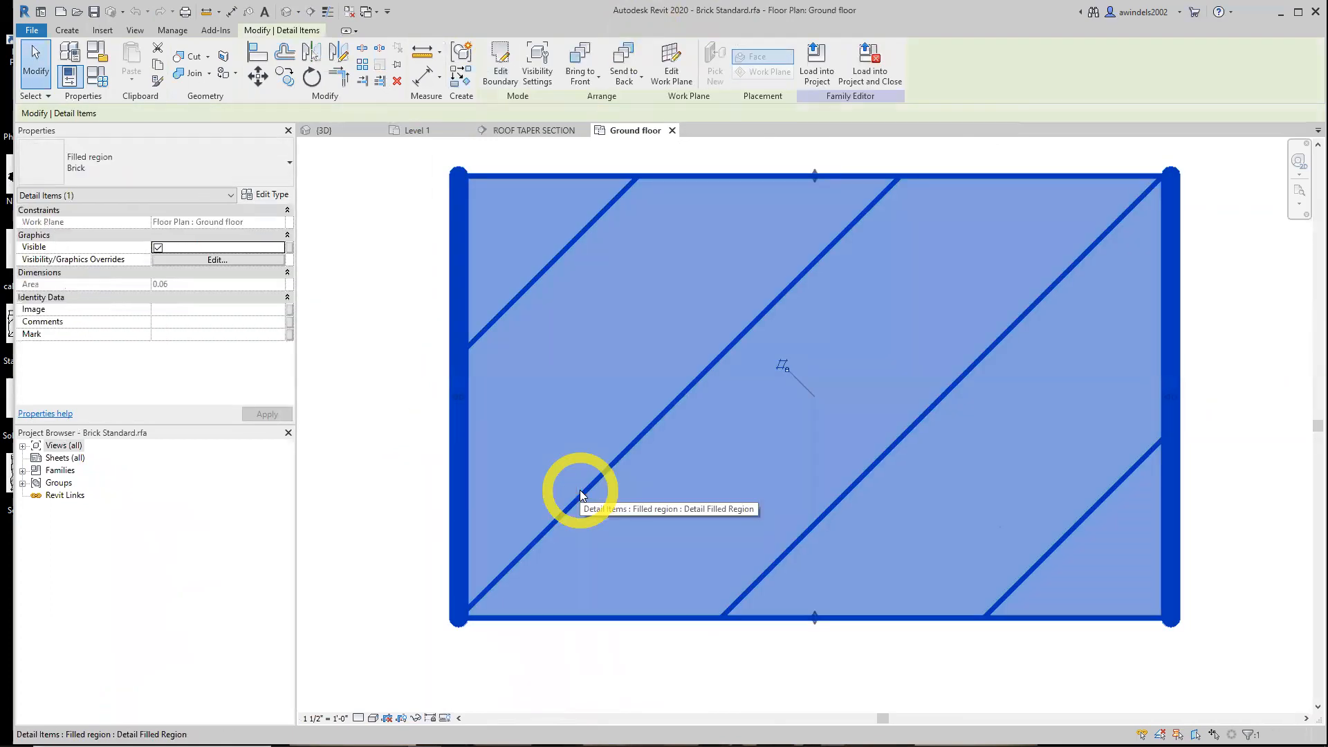
click(501, 66)
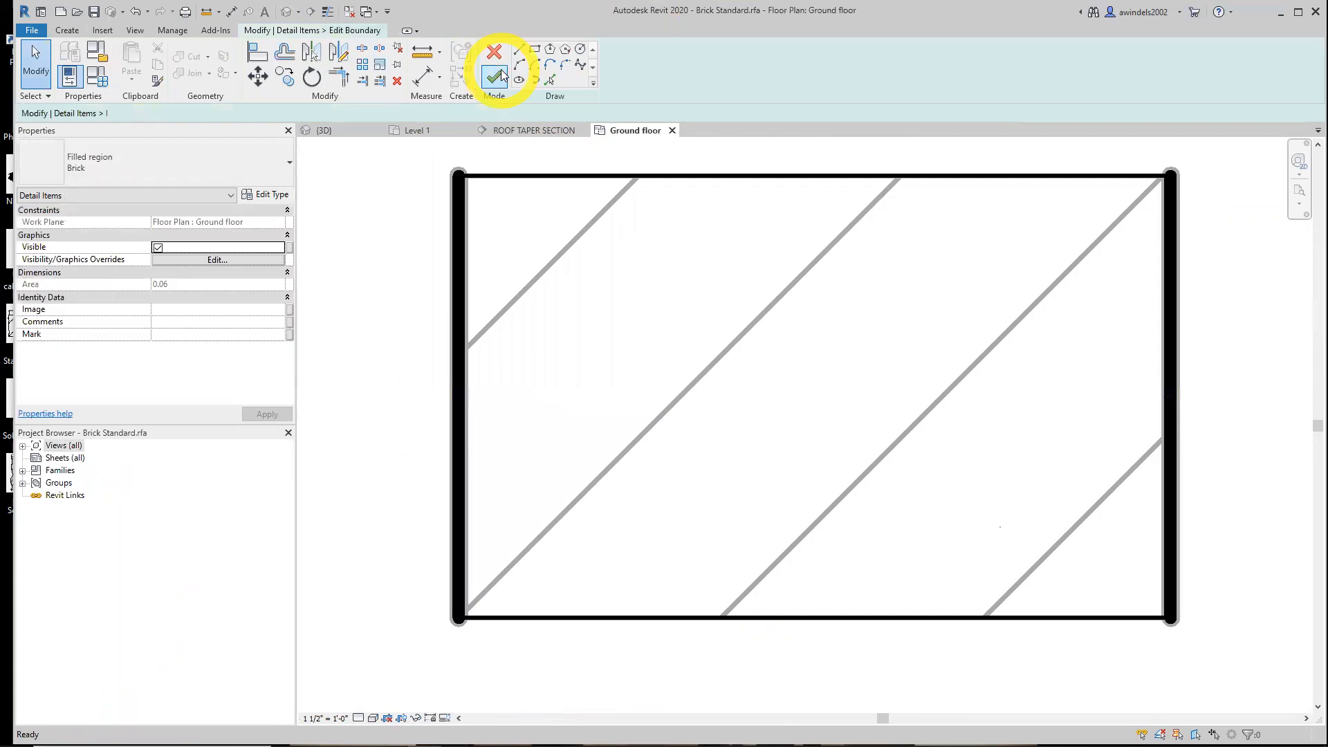
click(457, 353)
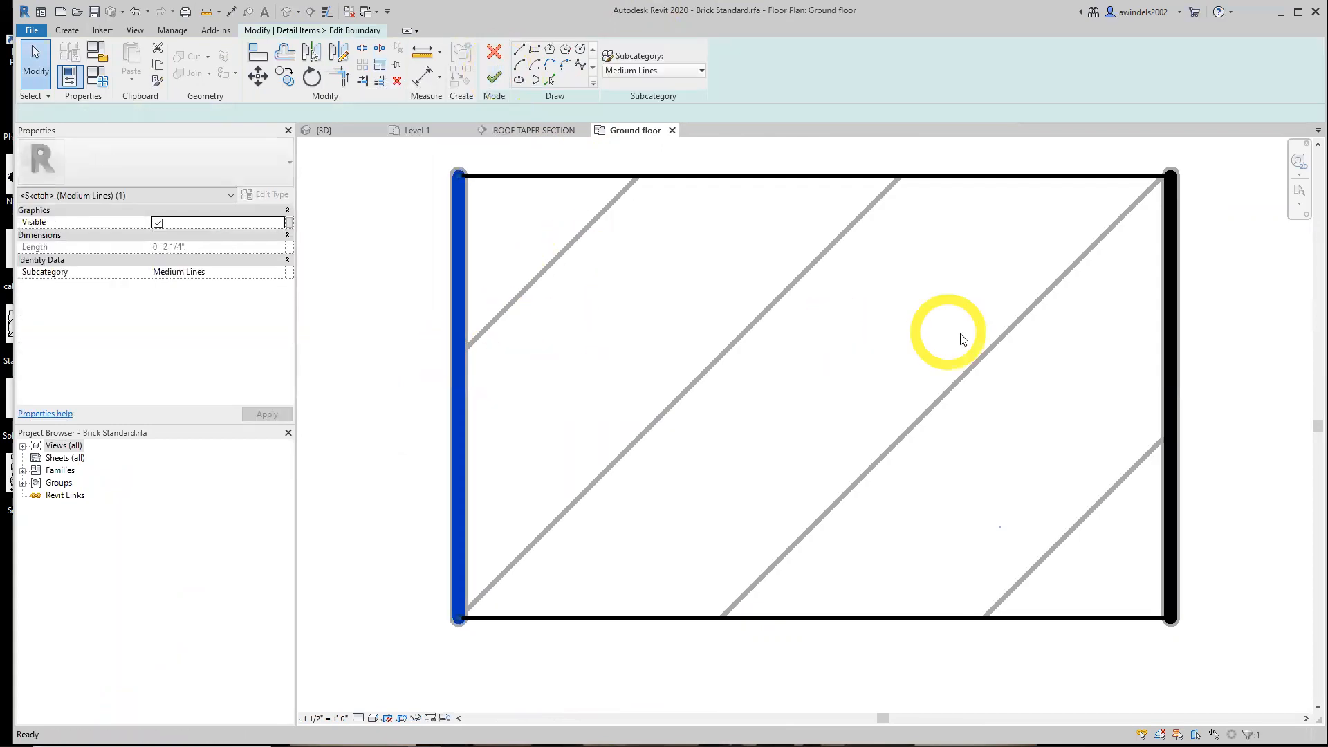
key(Delete)
click(1176, 335)
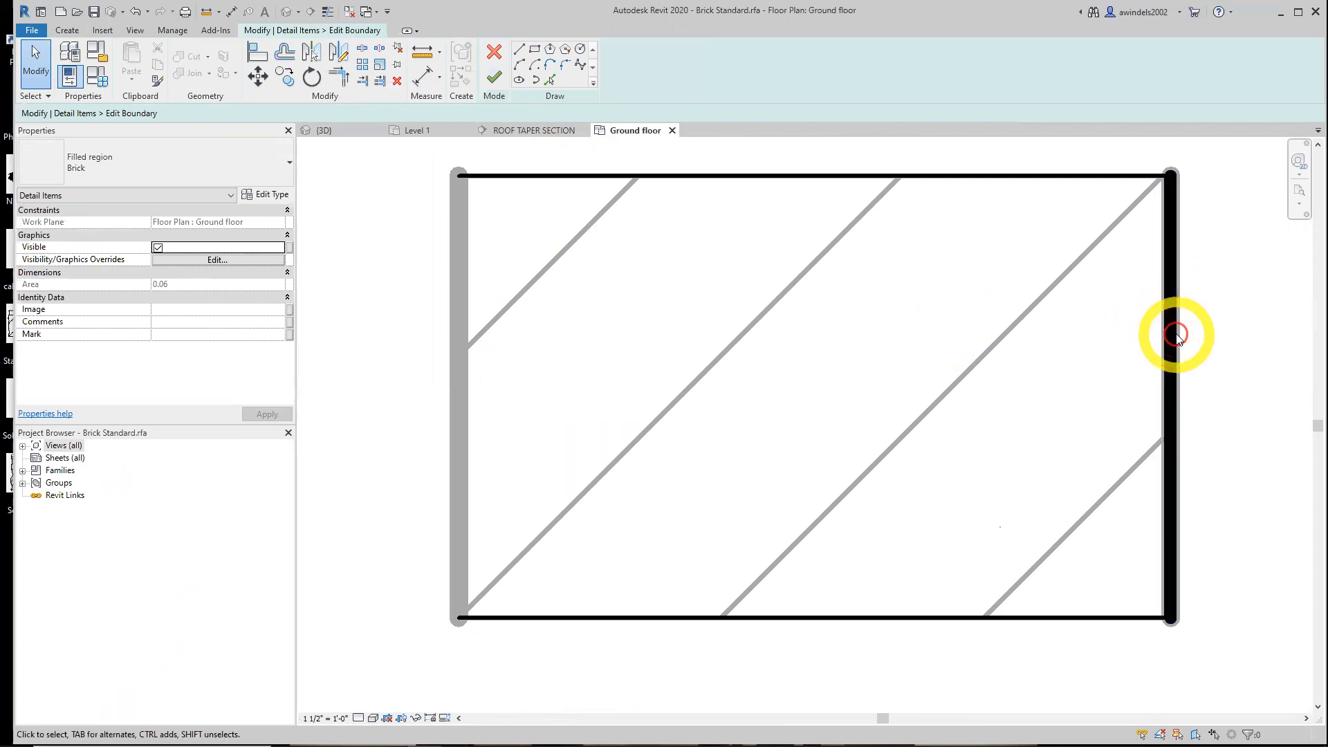
key(Delete)
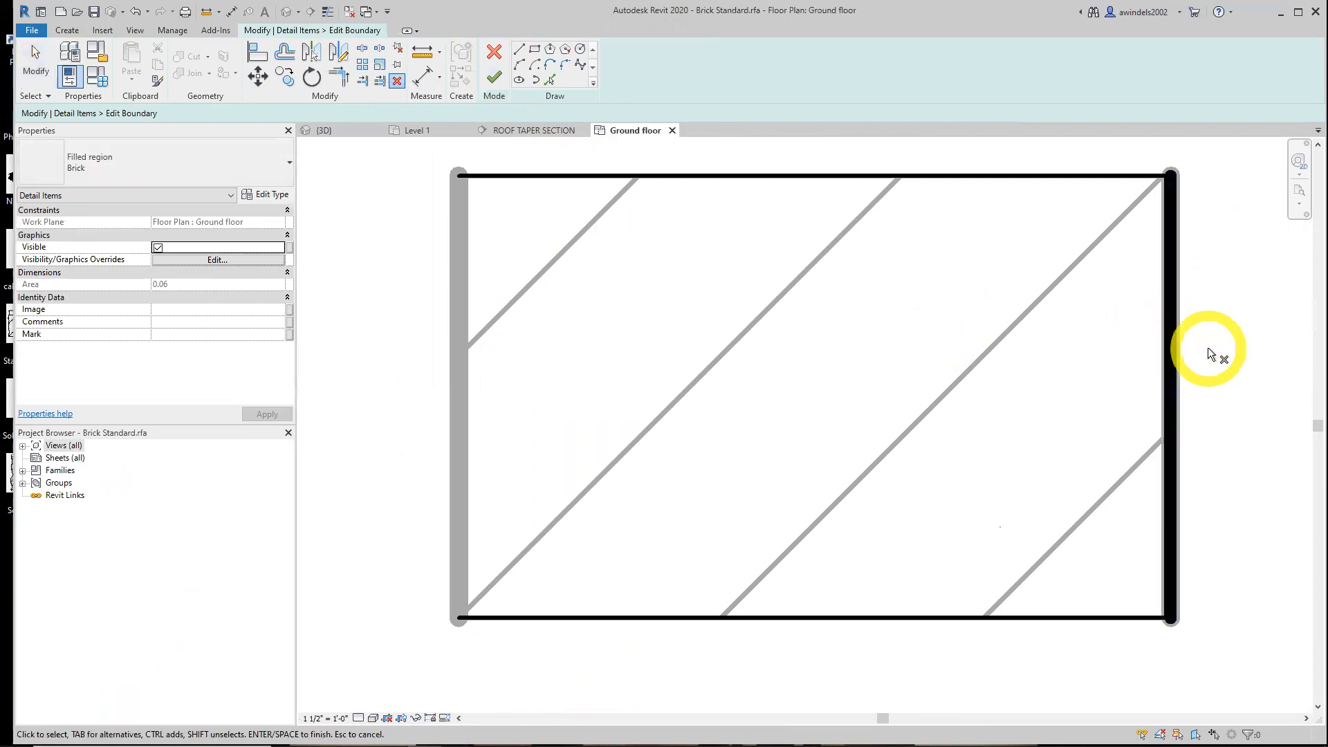
click(1174, 372)
key(Return)
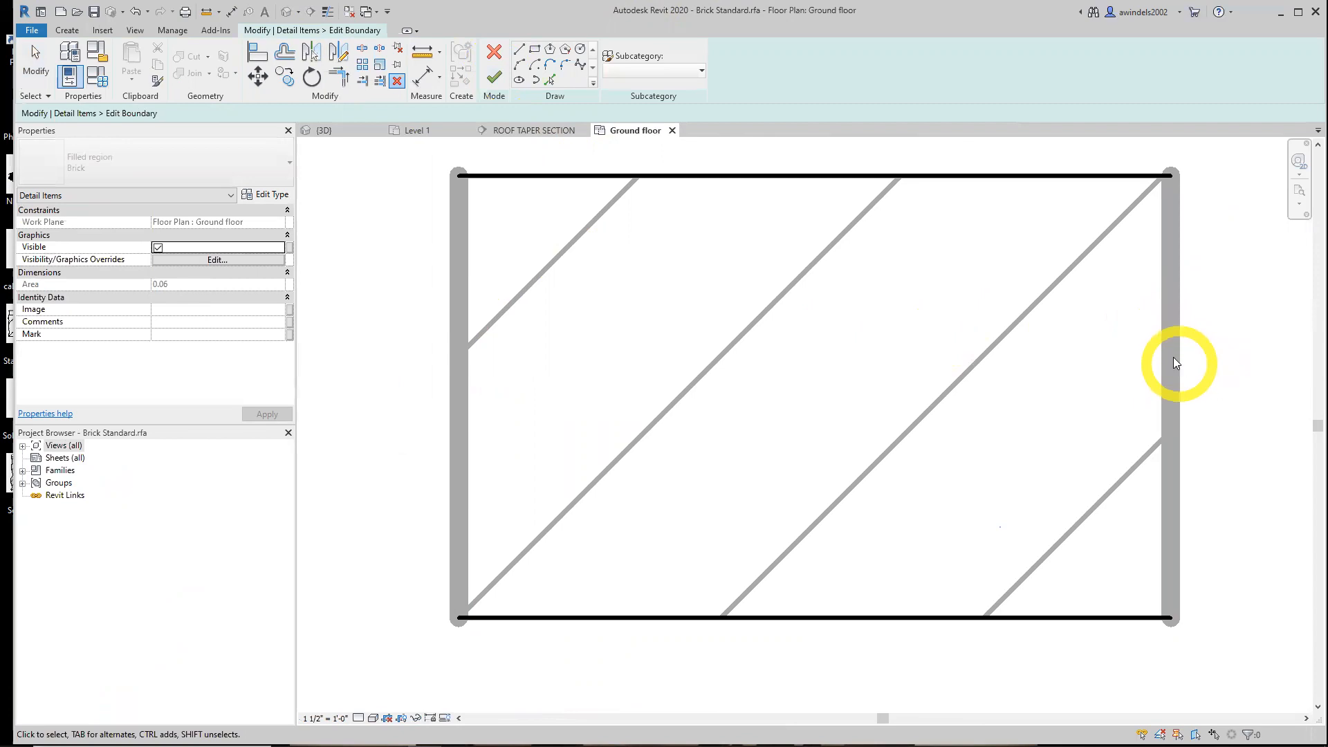
- Sketch a jagged zigzag boundary line down the brick's open left side, from the upper corner to the lower corner
scroll(846, 244, down, 2)
middle_drag(822, 268, 792, 403)
click(519, 49)
click(623, 297)
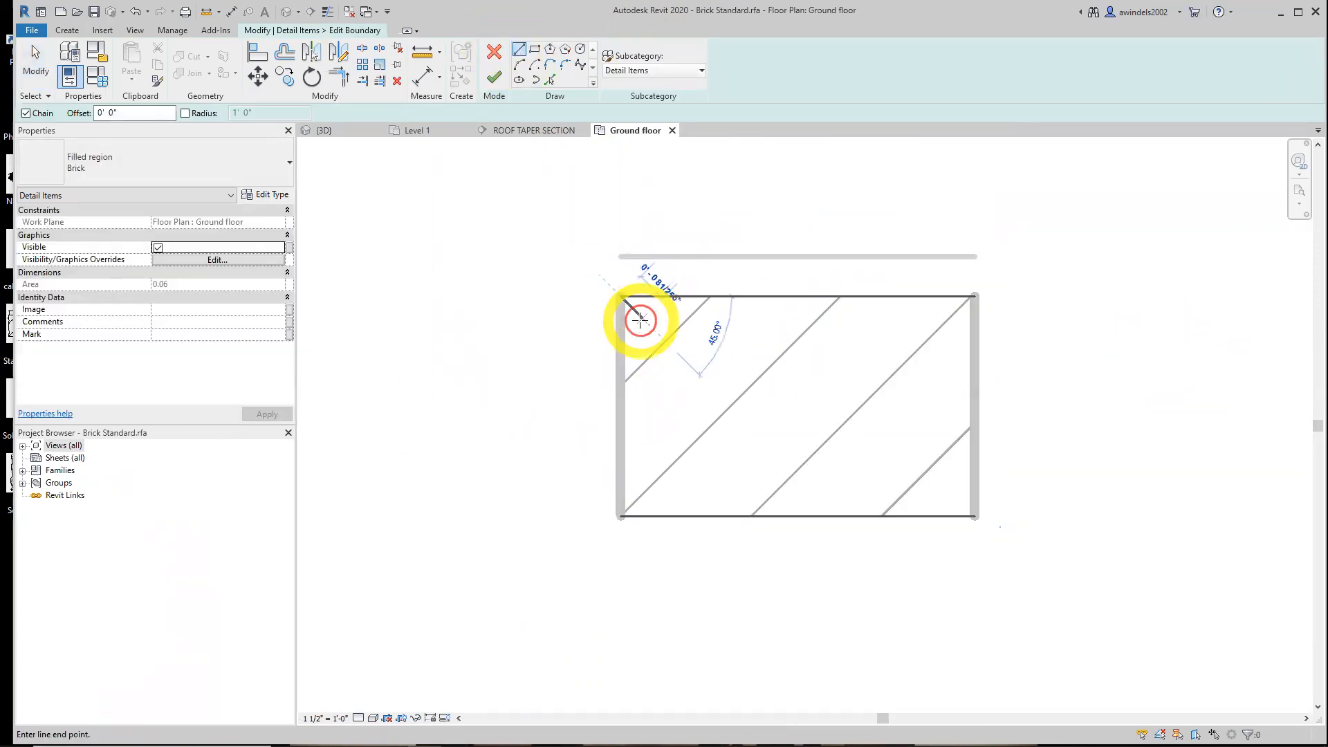
click(622, 374)
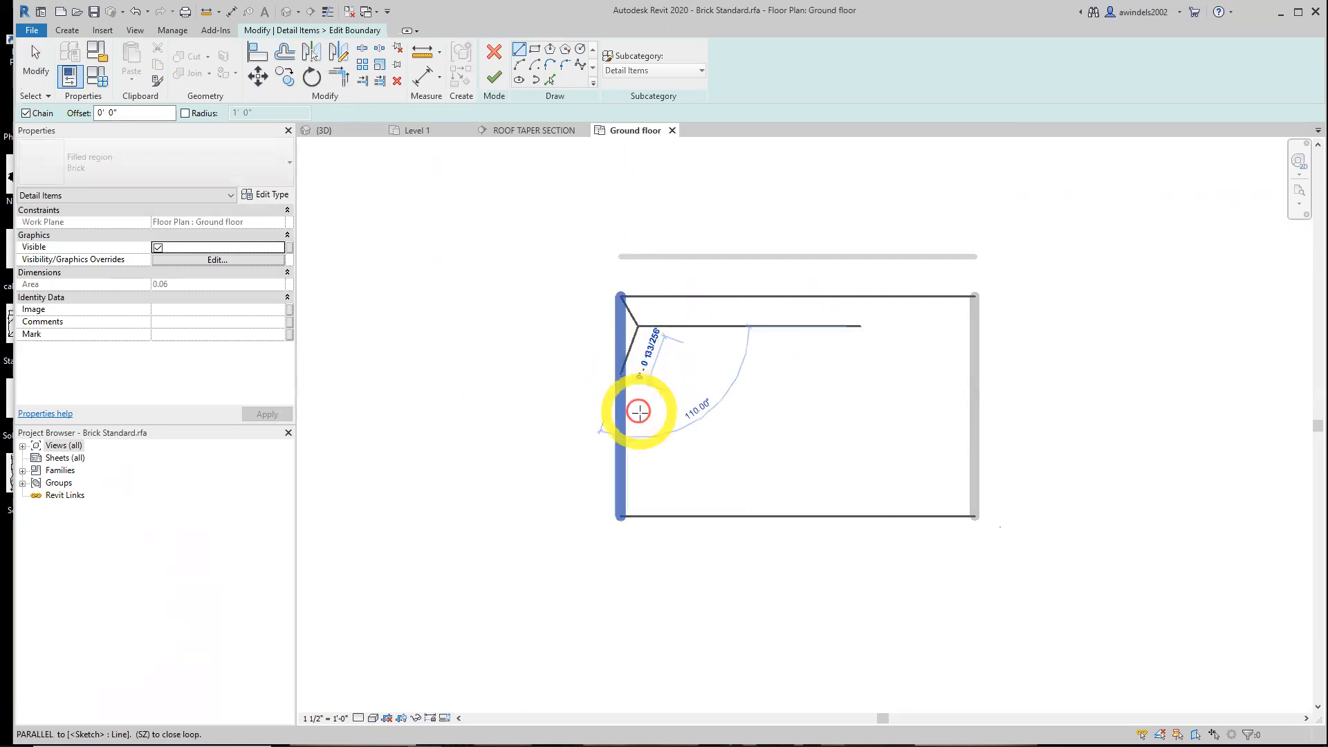
click(645, 417)
click(622, 471)
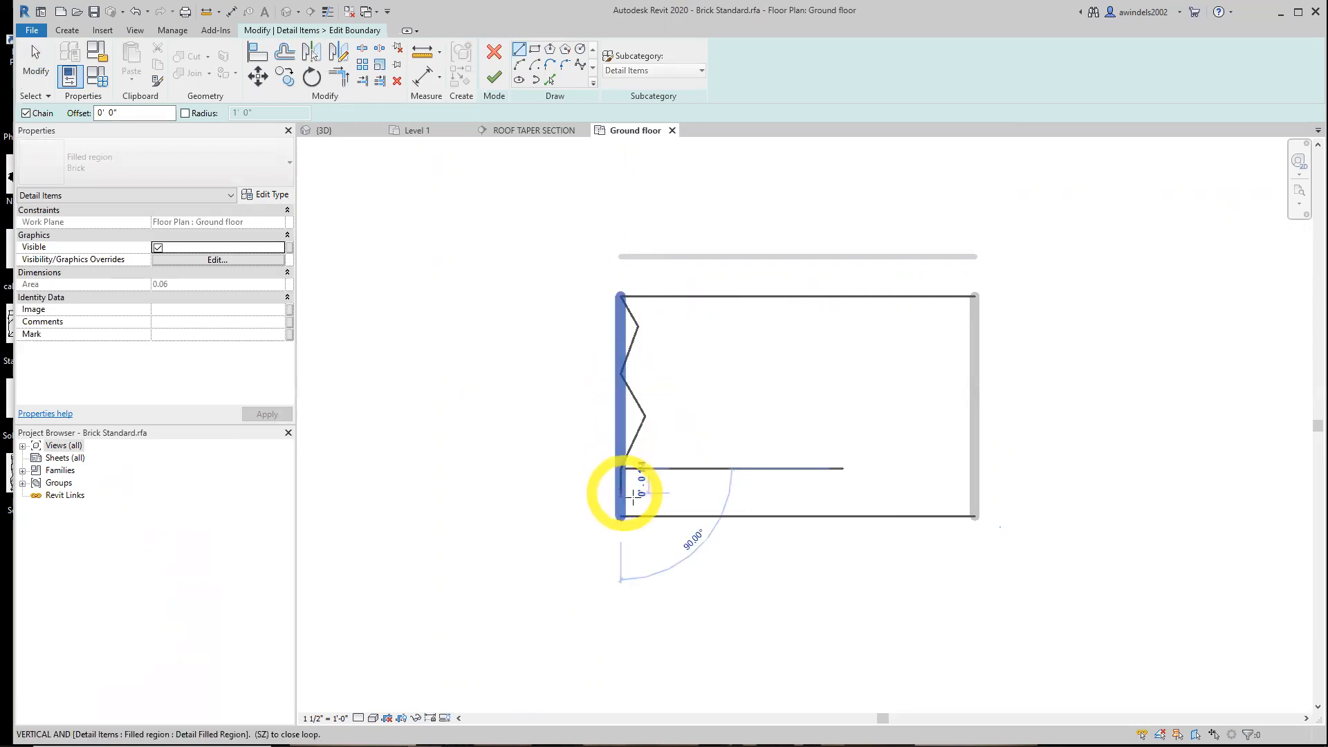
click(637, 496)
click(618, 515)
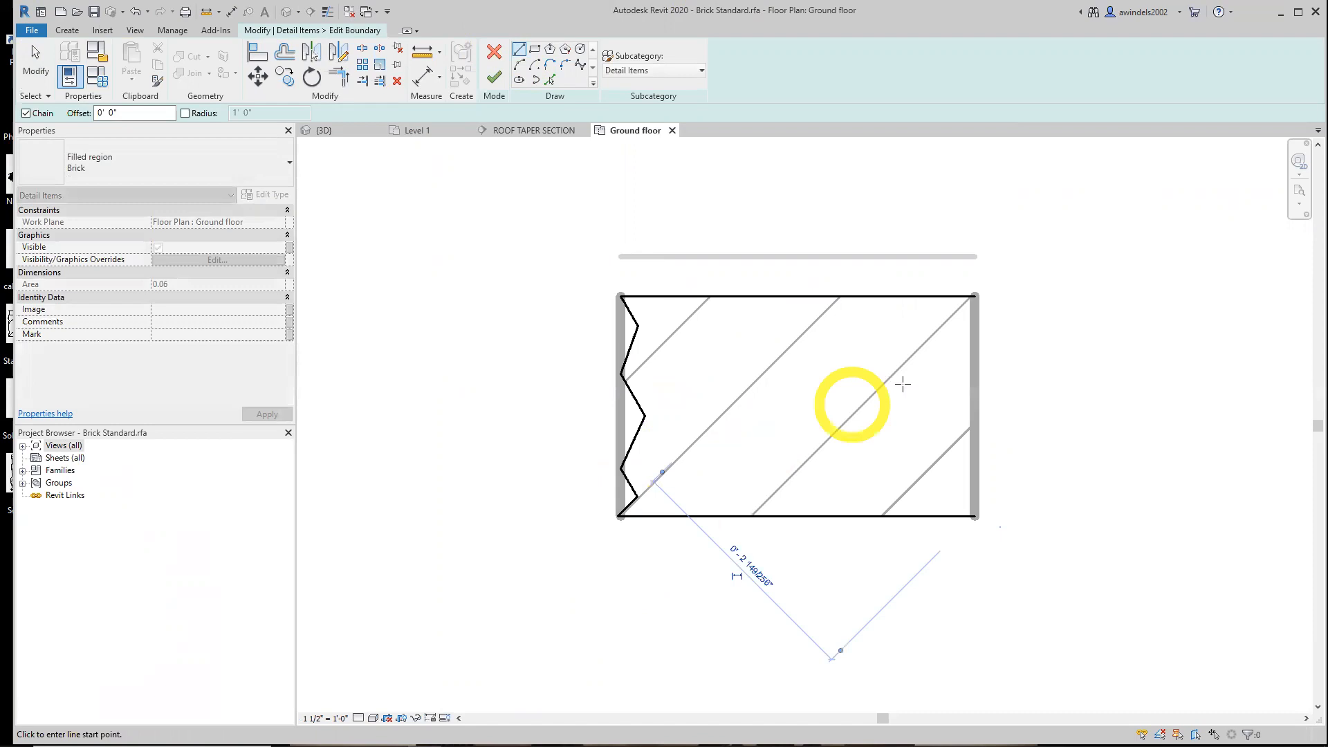
- Sketch a matching jagged boundary down the brick's right side between its corners and finish the filled region sketch
click(974, 298)
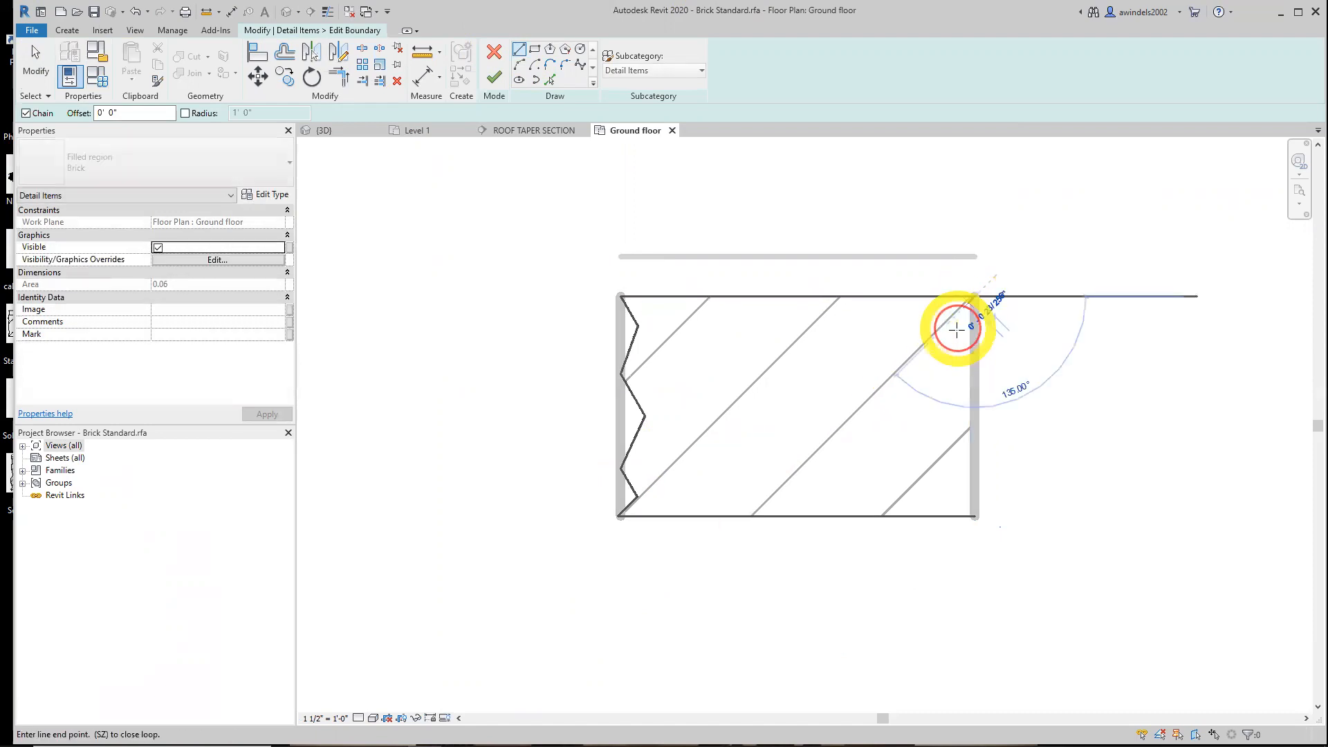
click(956, 336)
click(976, 377)
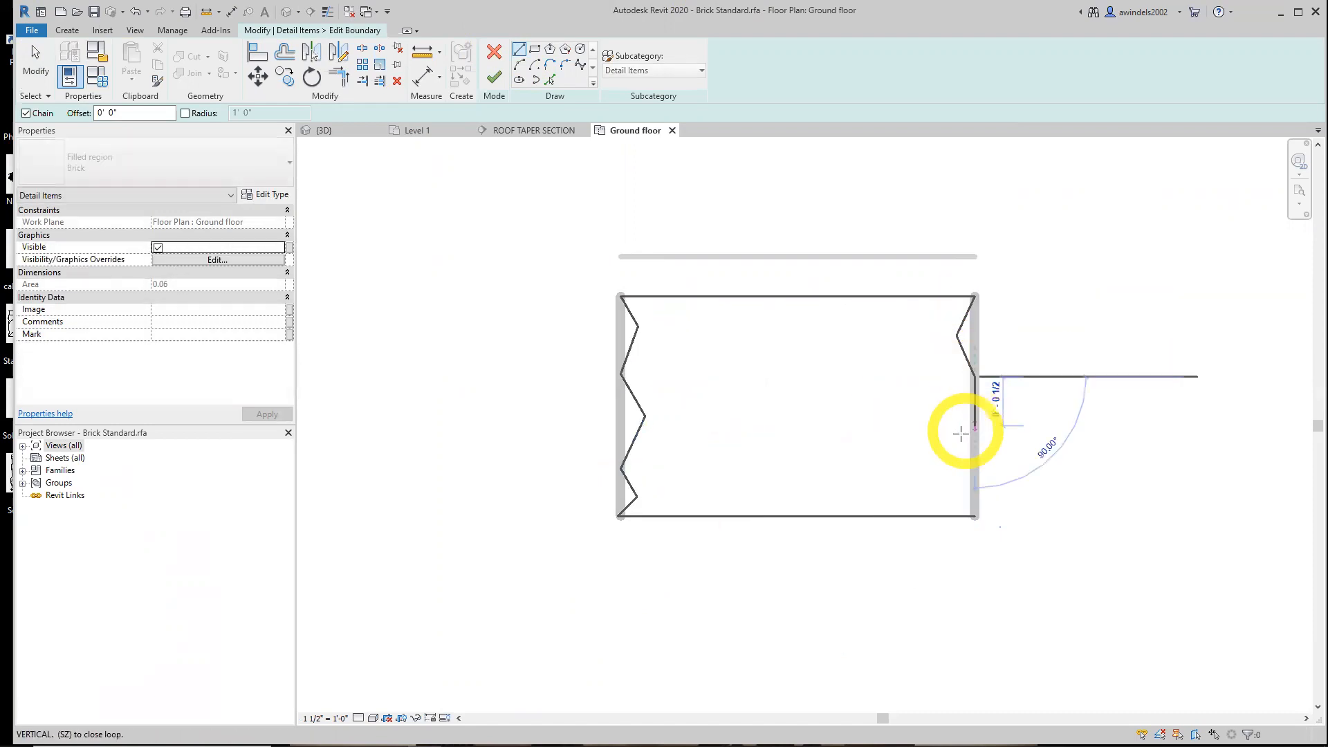
click(961, 436)
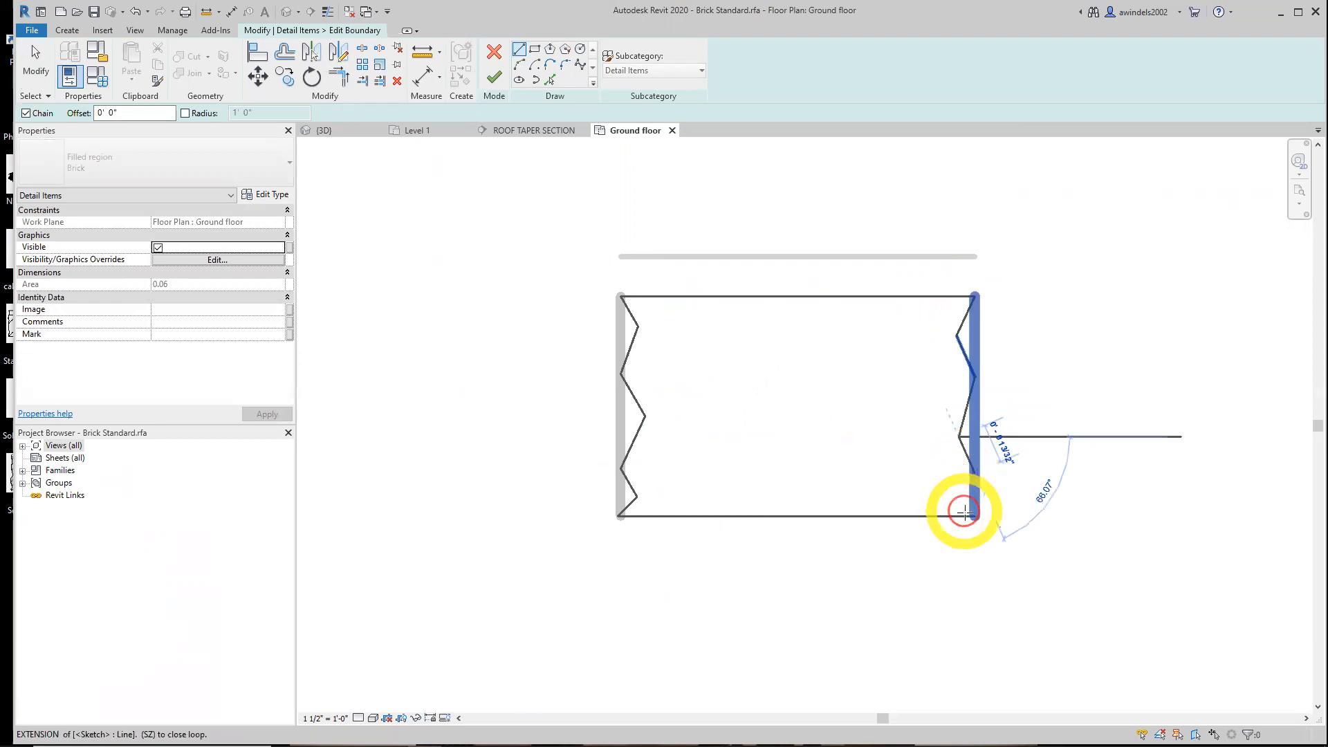
click(975, 474)
click(957, 495)
click(974, 516)
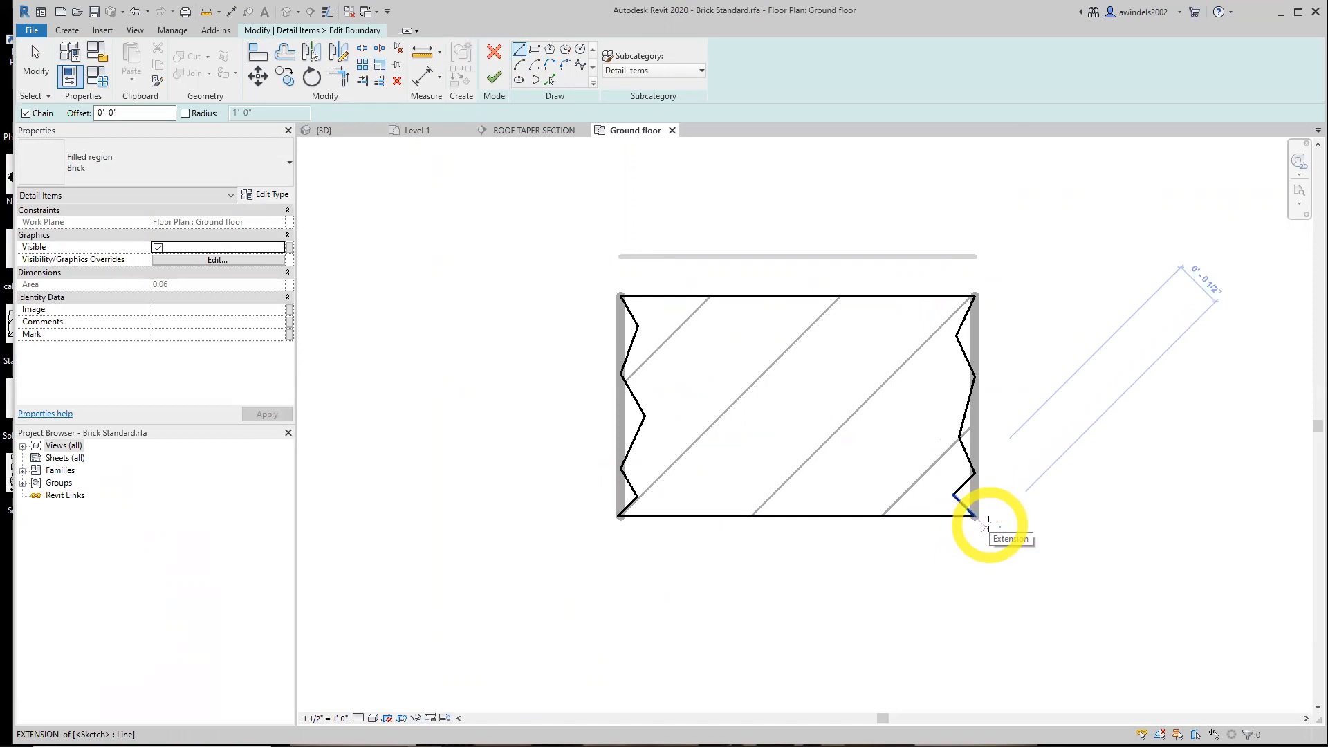
click(986, 525)
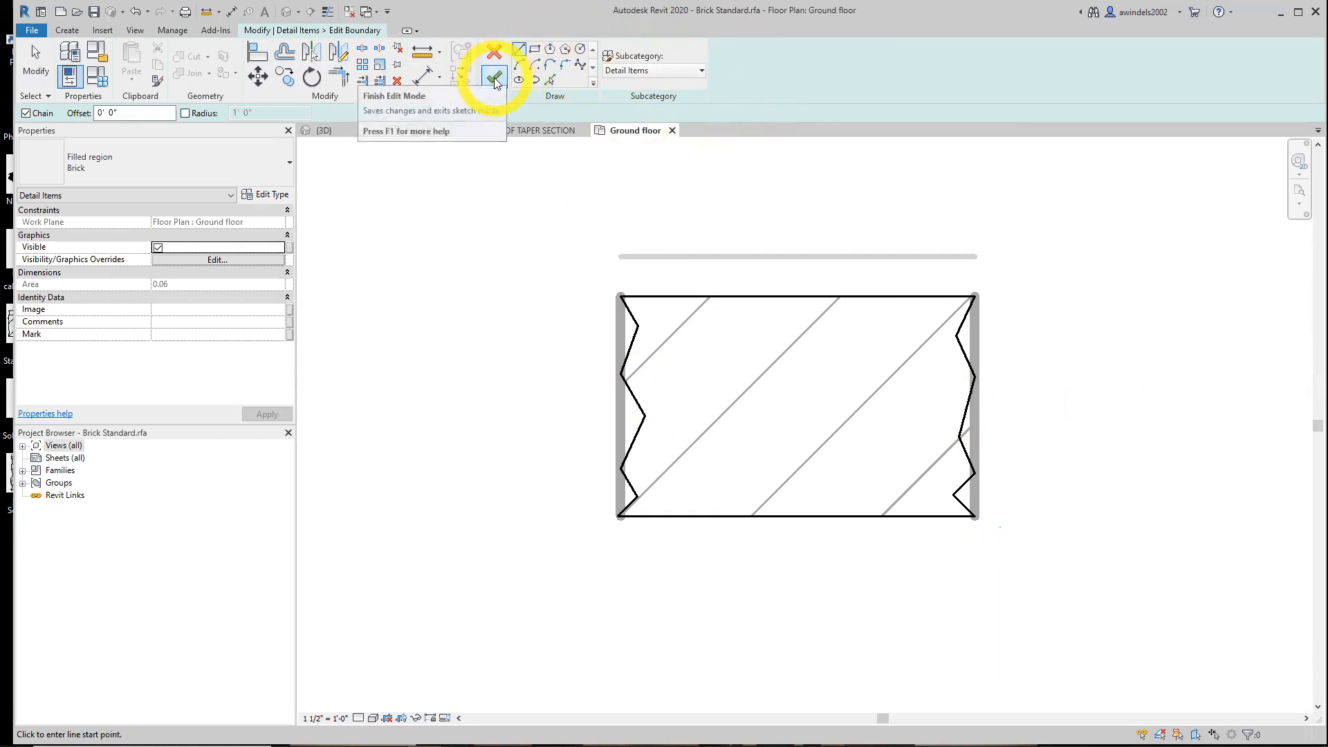
click(494, 76)
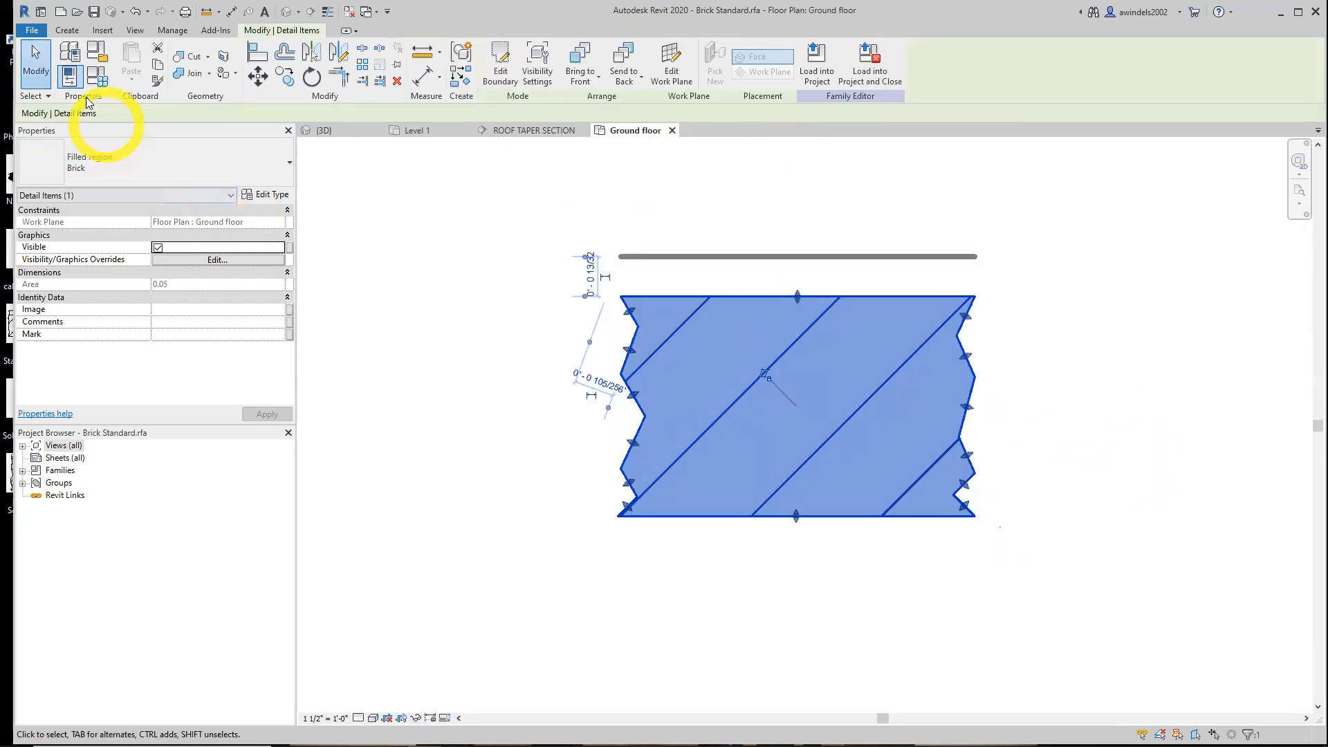
- Draw an inward-curving arc detail line closing the left end of the mortar joint above the brick
click(67, 32)
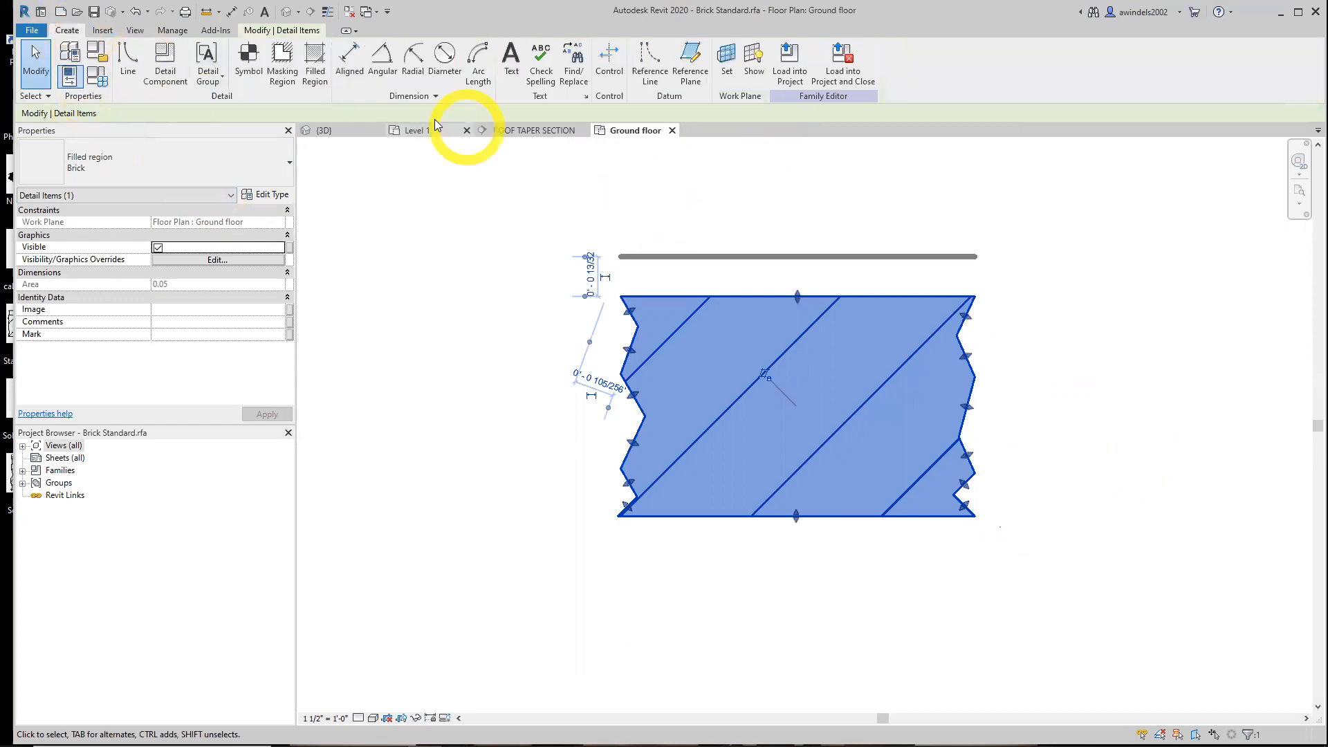
click(132, 66)
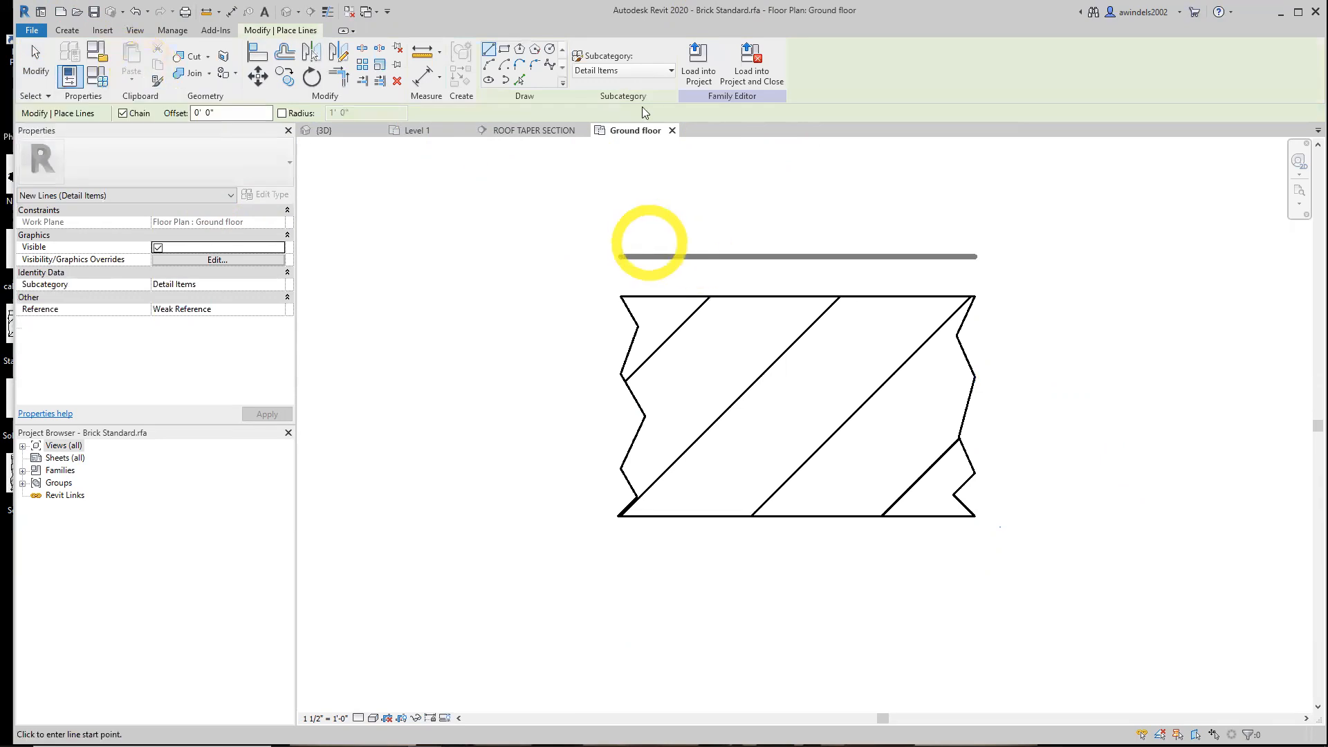
click(491, 66)
click(617, 296)
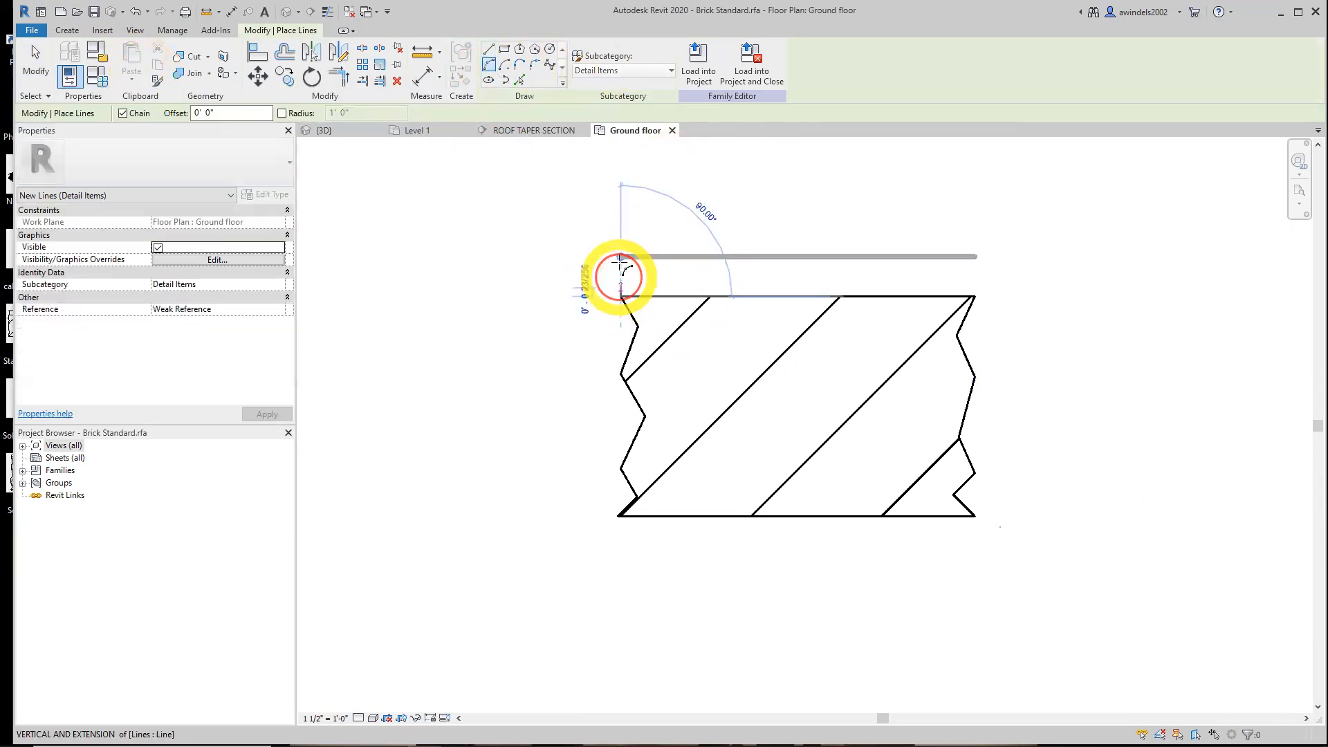
click(618, 258)
click(615, 277)
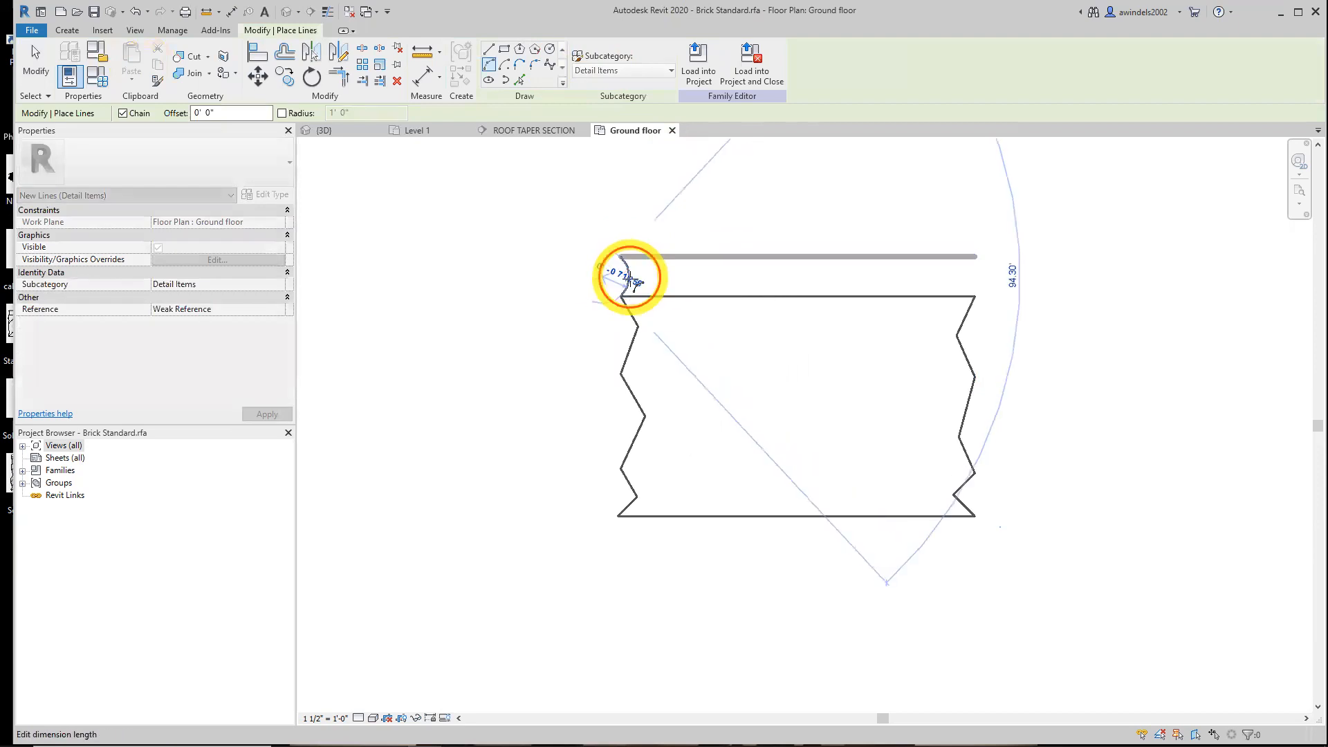
- Draw an inward-curving arc detail line closing the right end of the mortar joint, between the brick's corner and the joint line
middle_drag(701, 300, 536, 351)
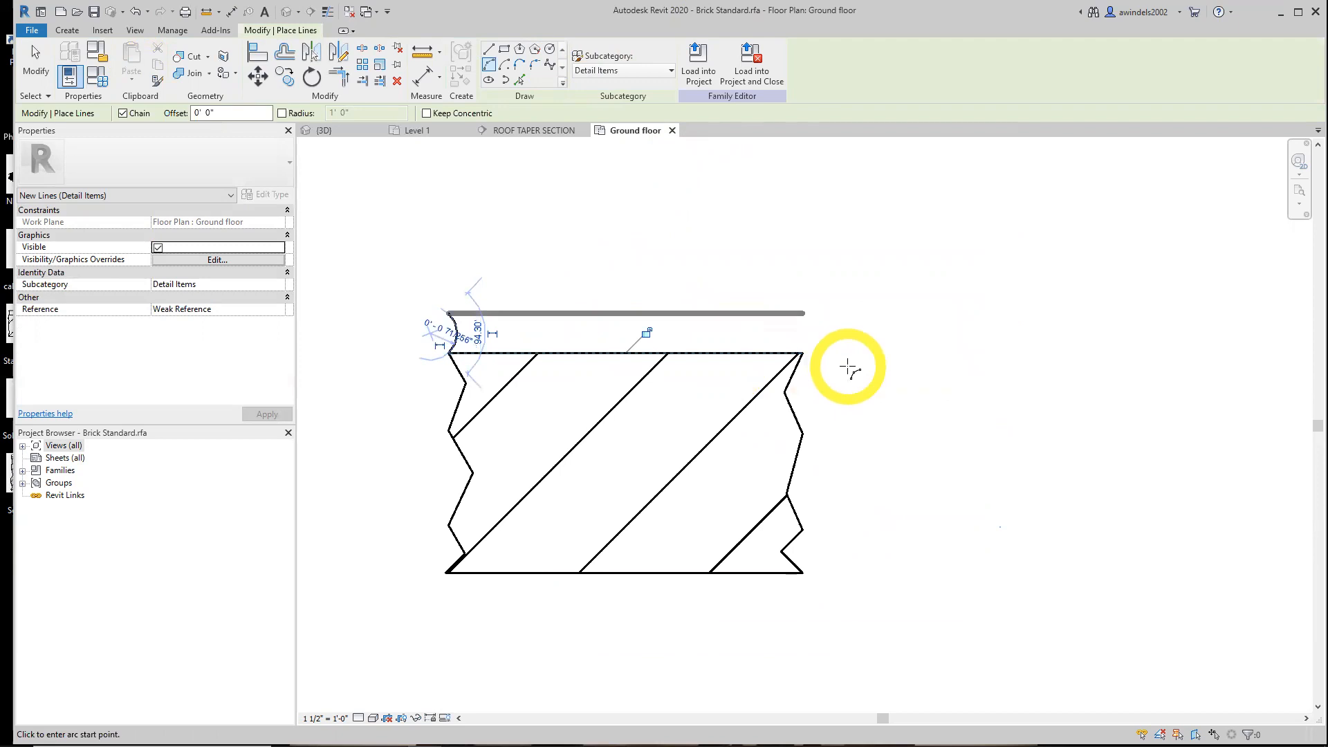
click(802, 354)
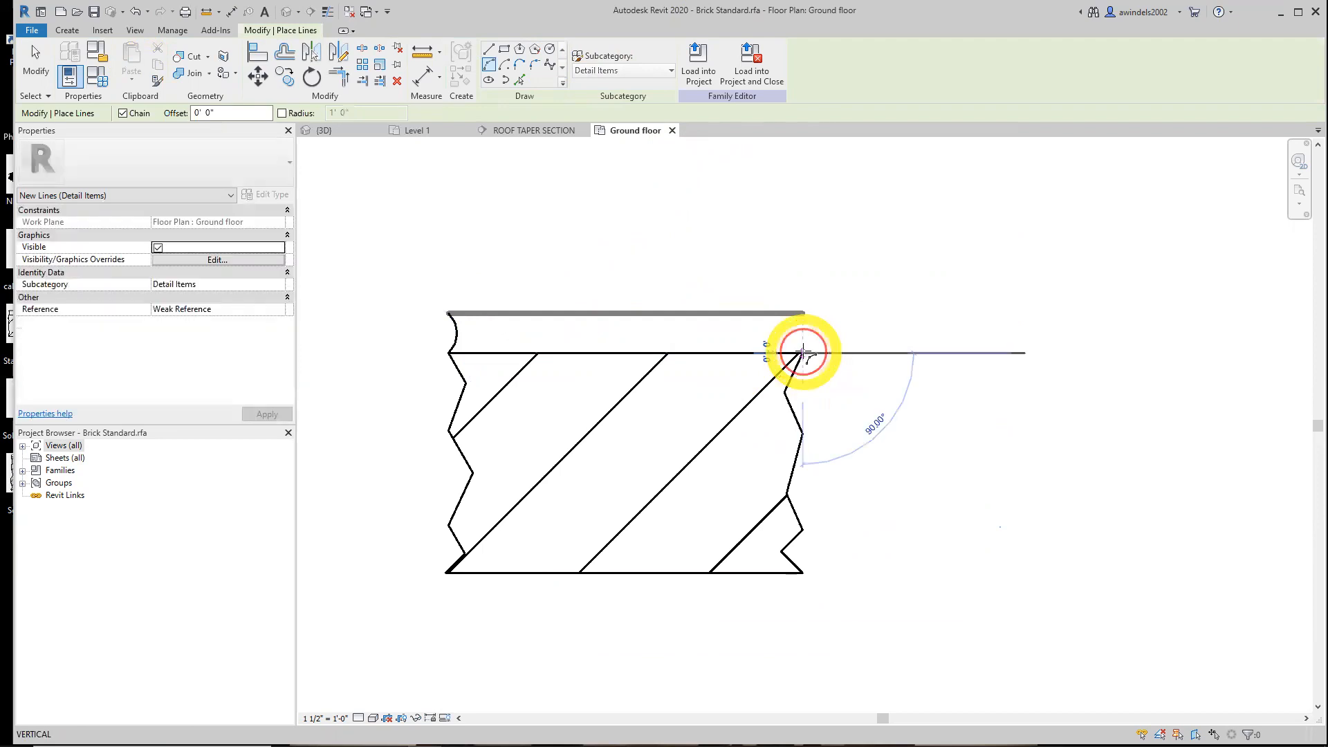
click(803, 313)
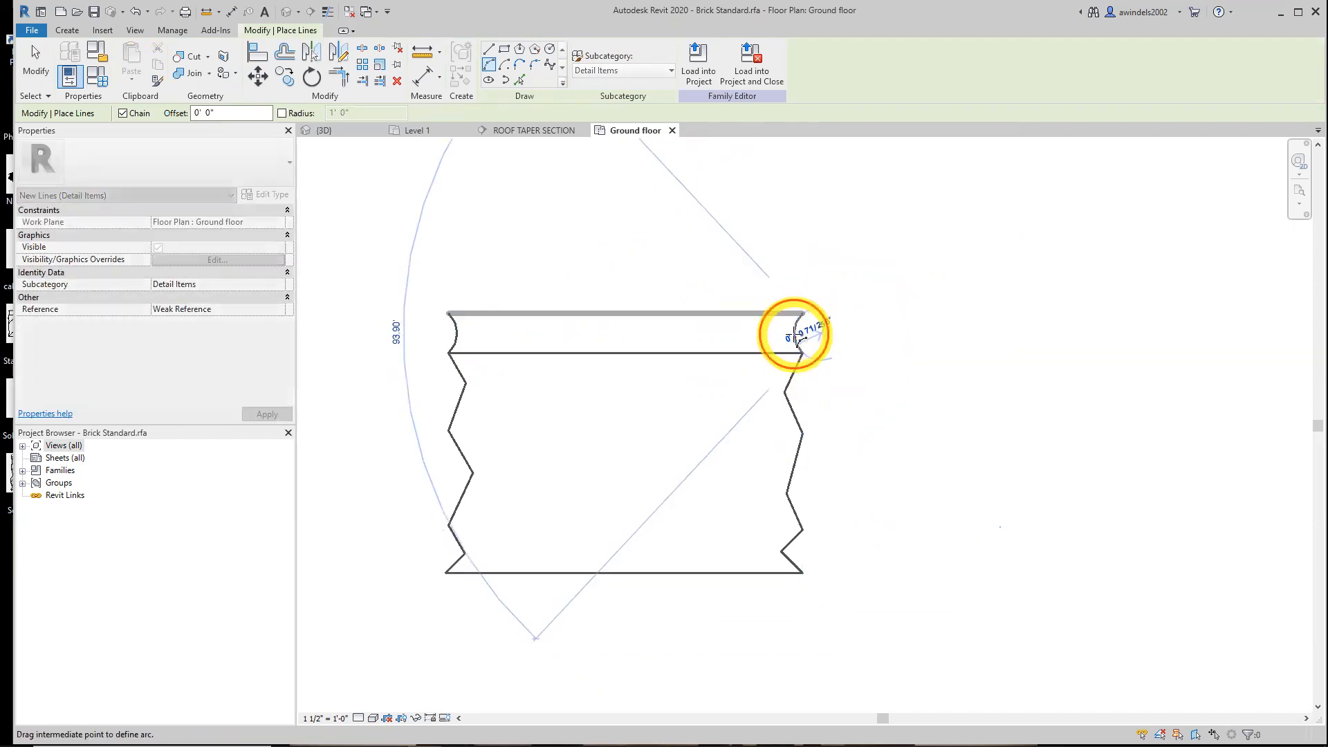
click(794, 334)
key(Escape)
key(Escape)
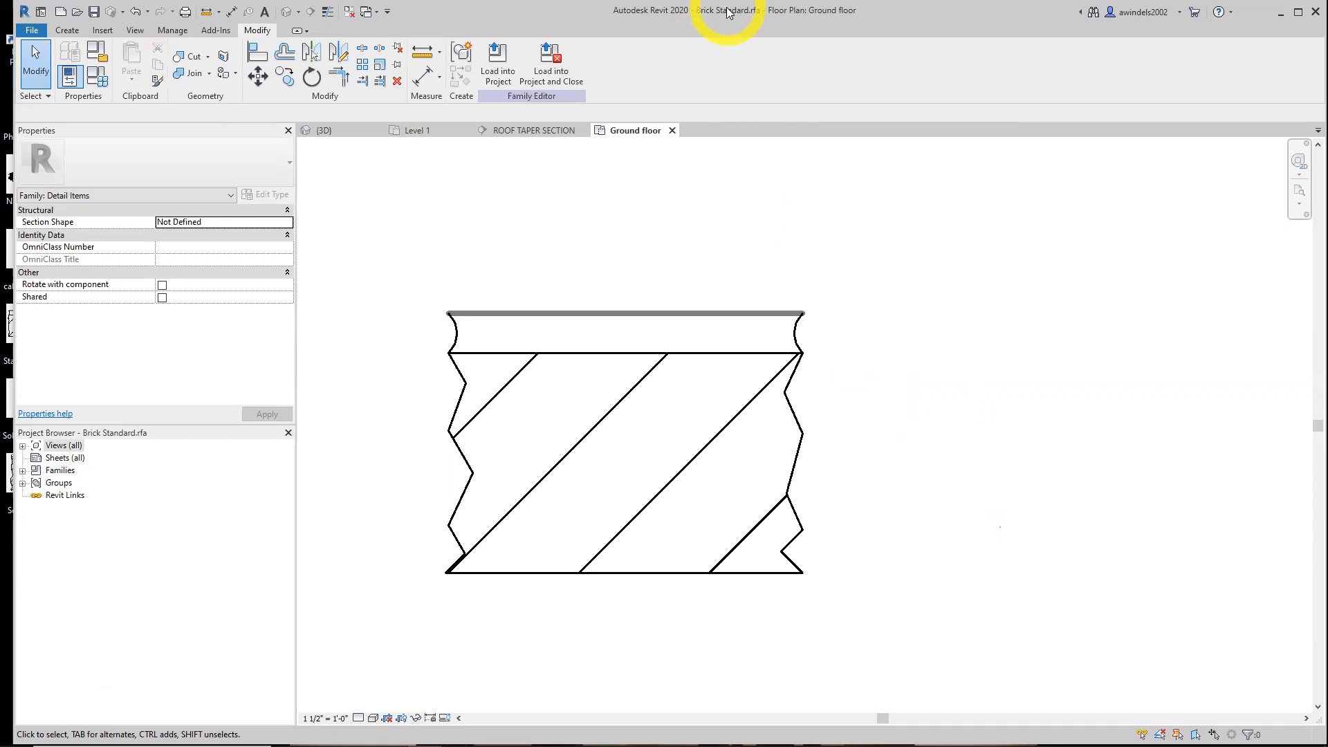
- Save the edited family, replacing the existing Brick Standard.rfa file
click(93, 11)
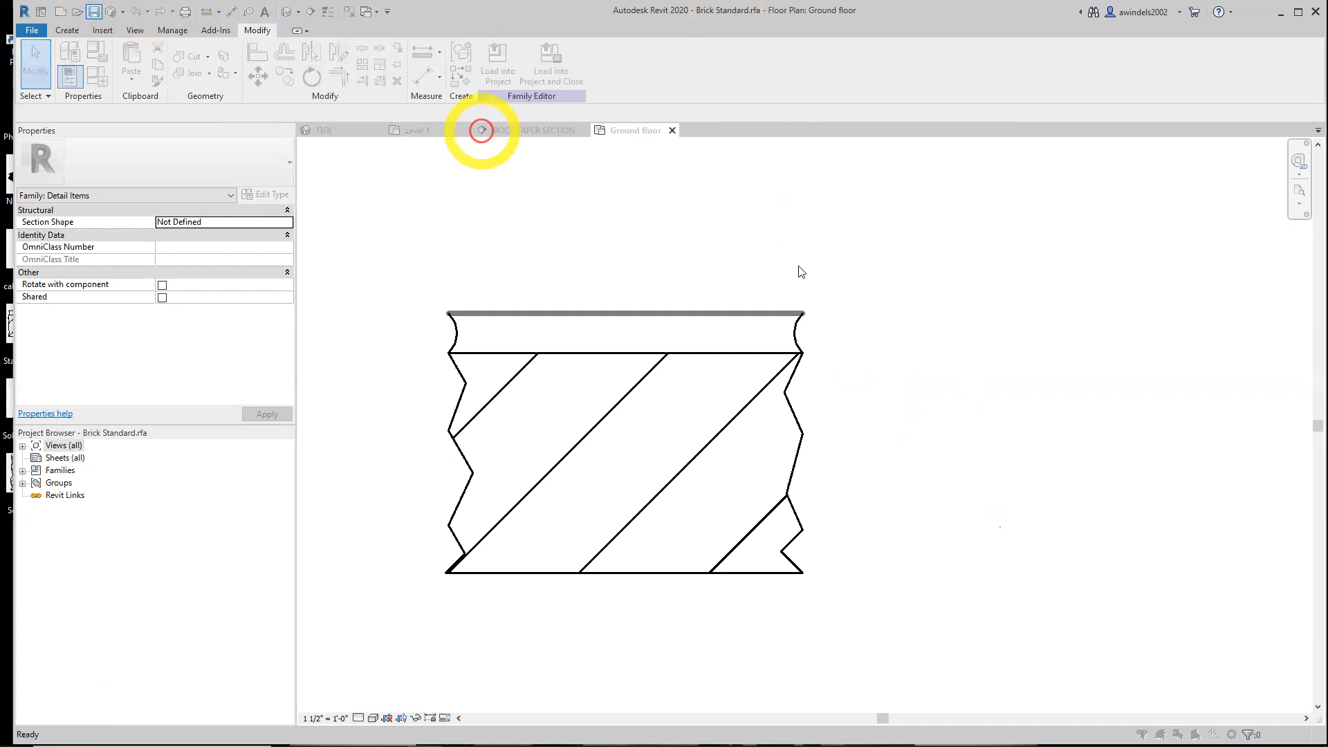
click(871, 565)
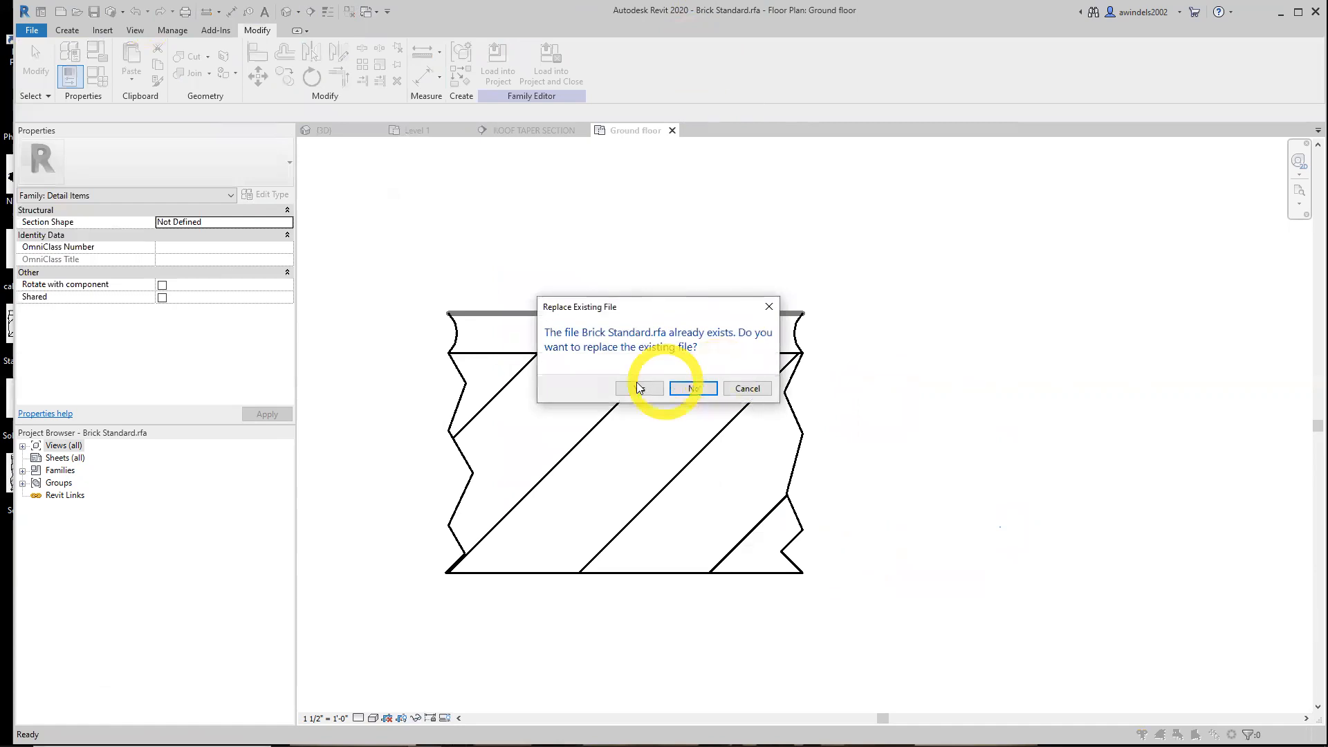
click(638, 389)
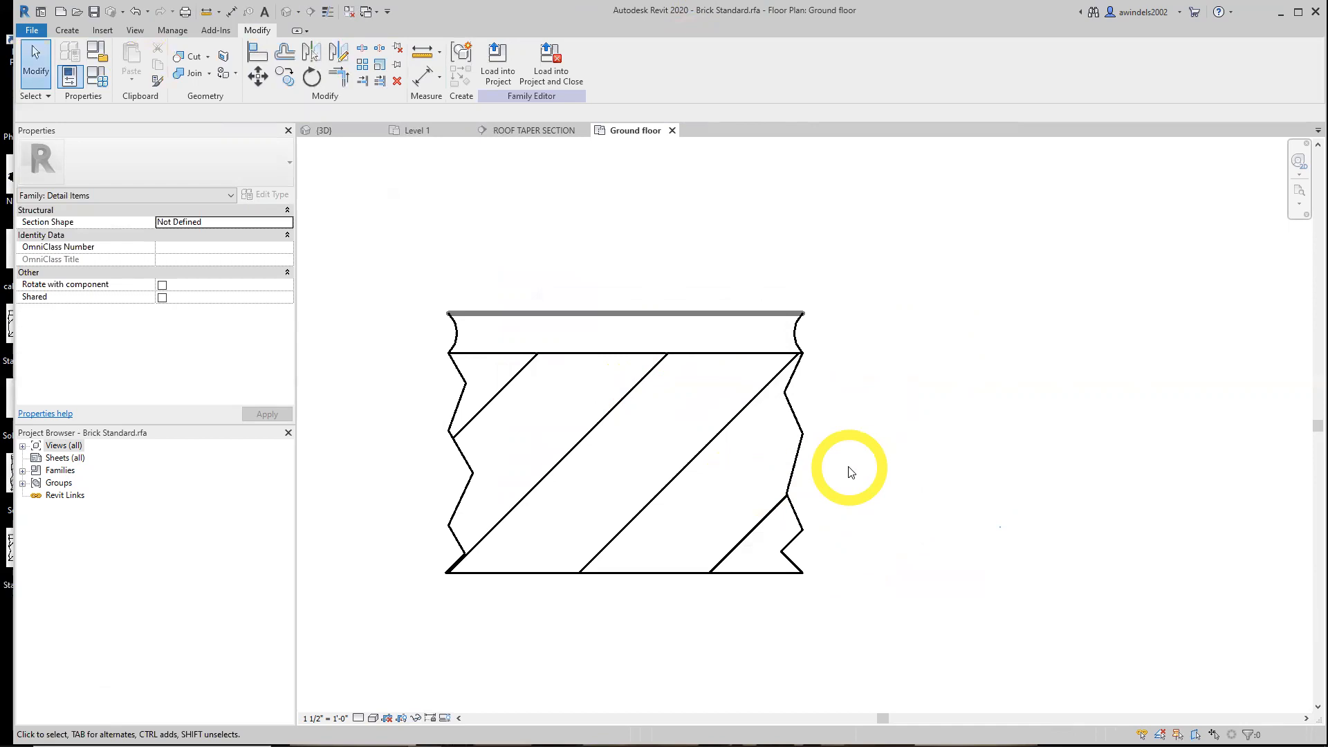
- Load the Brick Standard family into the project, close the family, and overwrite the existing version
middle_drag(736, 474, 796, 482)
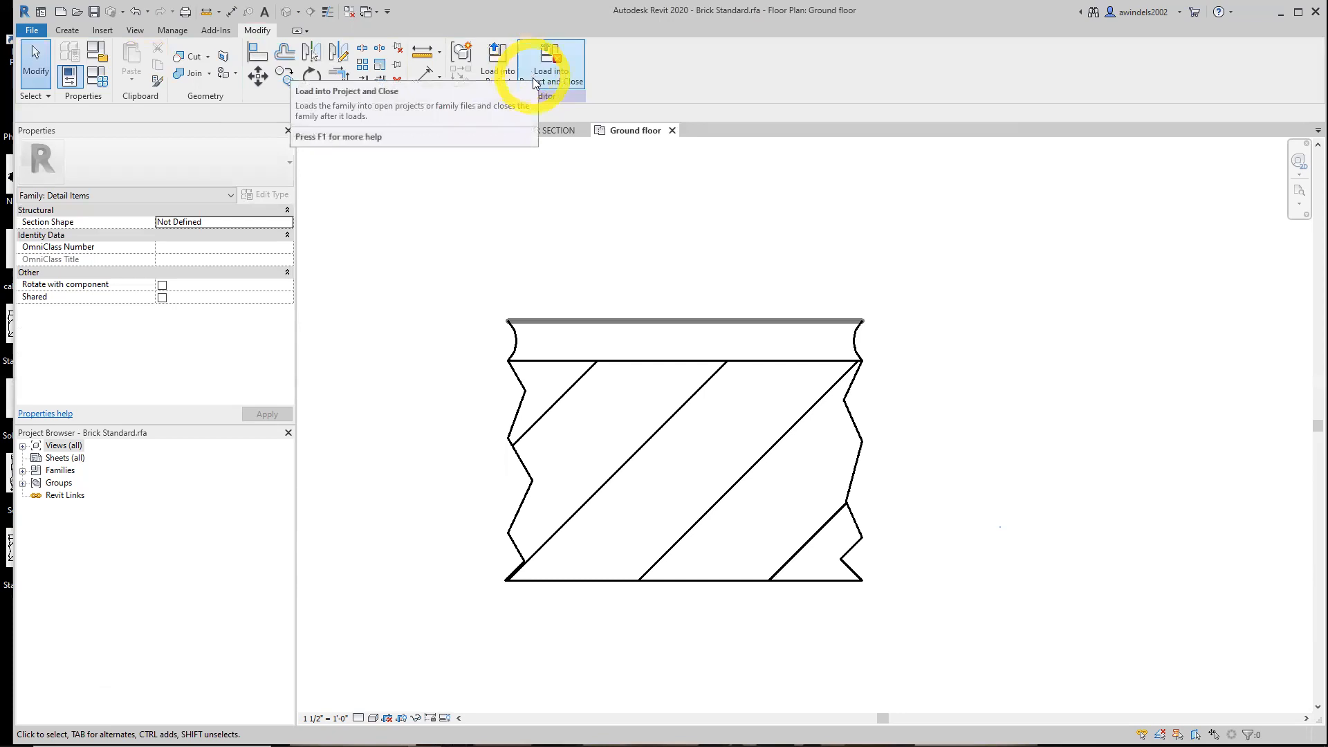
click(563, 83)
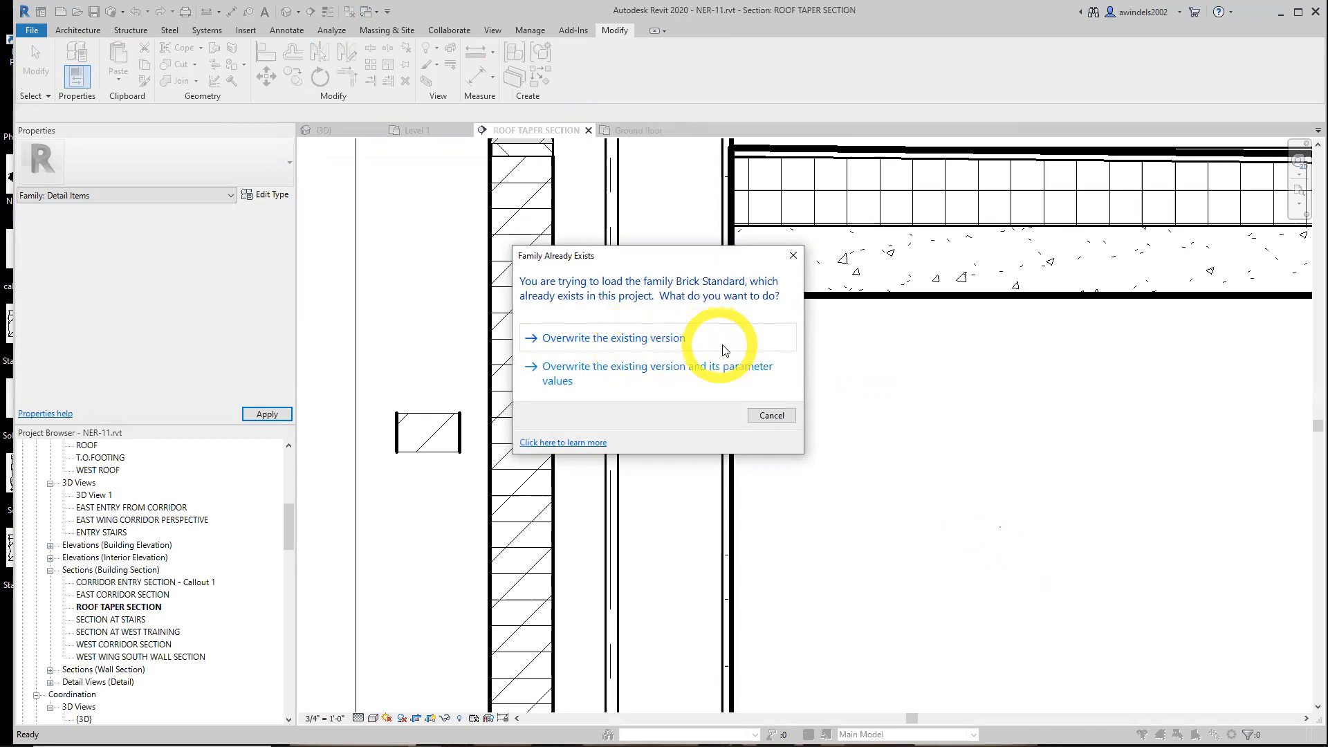
click(753, 345)
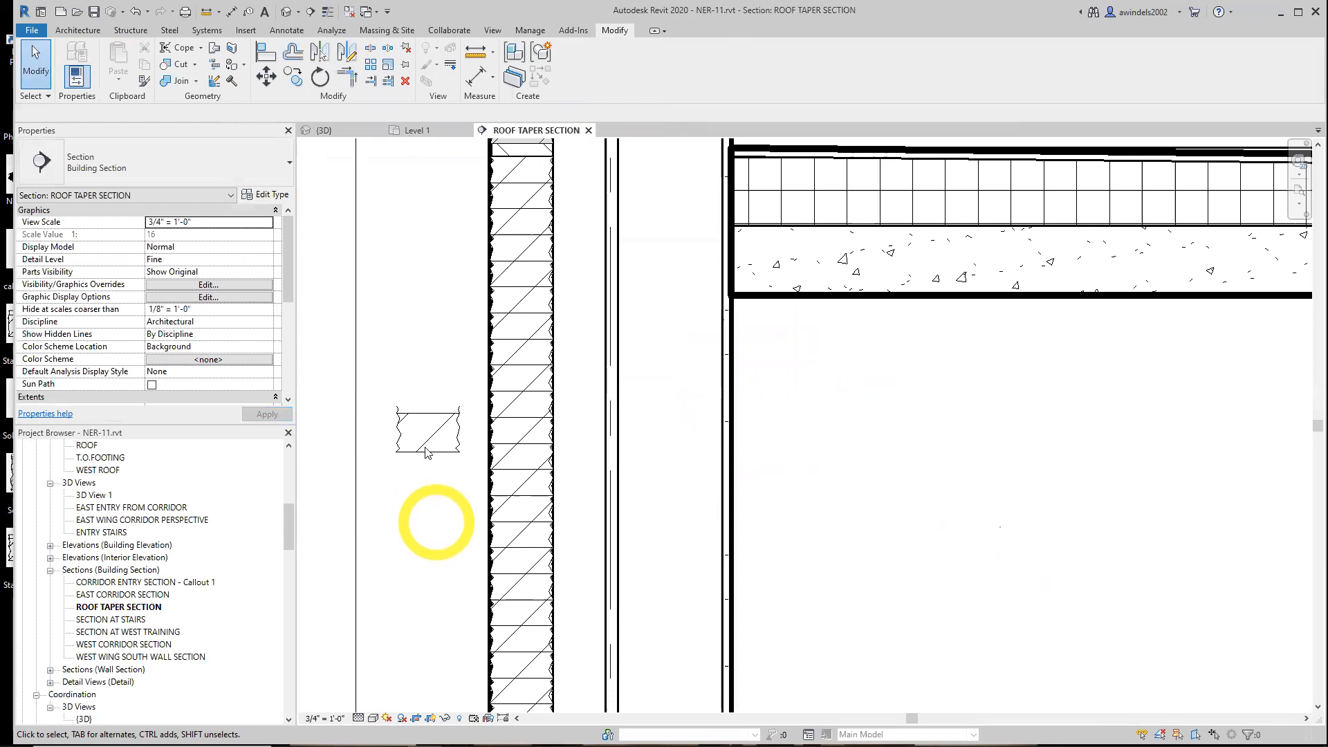
- Examine the reshaped brick courses along the wall, from the parapet cap down to the lower courses
scroll(504, 452, up, 1)
middle_drag(509, 455, 525, 601)
middle_drag(559, 285, 529, 494)
middle_drag(513, 388, 533, 504)
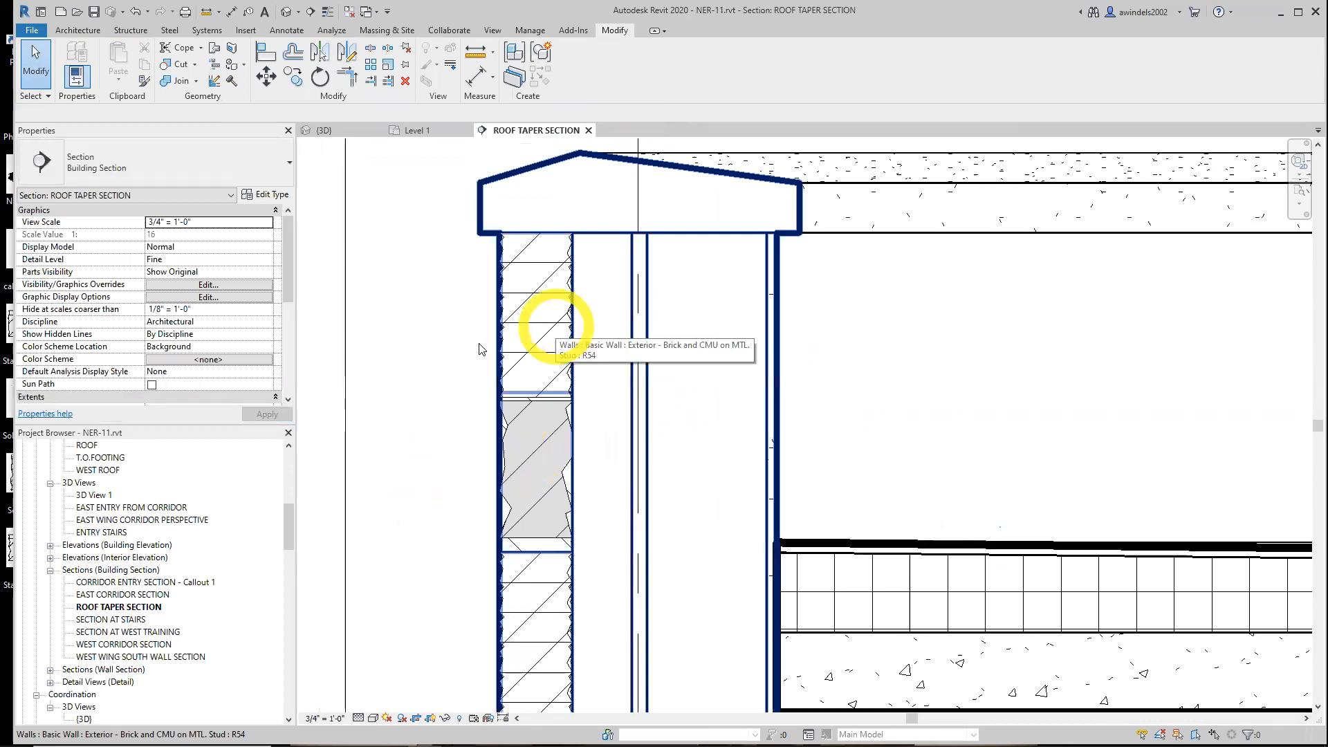
scroll(445, 400, down, 3)
middle_drag(493, 523, 490, 413)
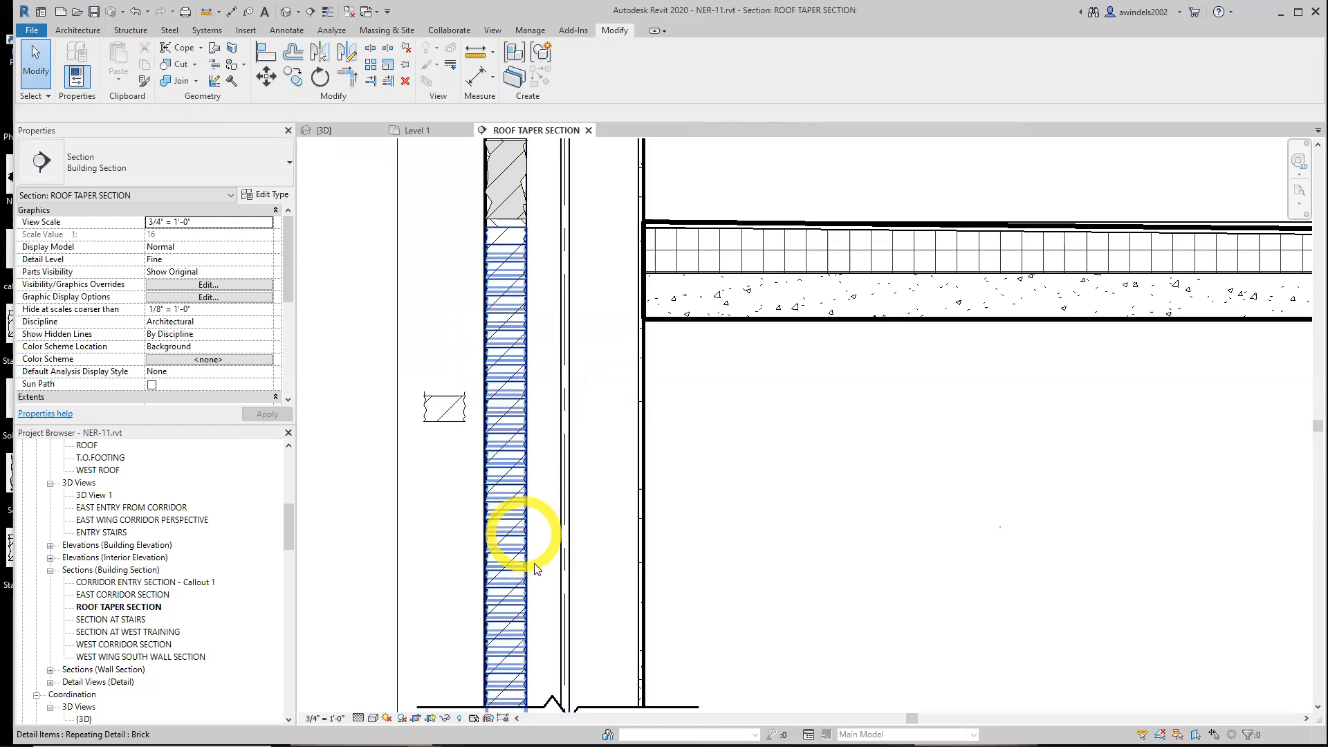
middle_drag(520, 553, 539, 494)
- Delete the loose Brick Standard: Running Section component standing to the left of the wall
click(467, 355)
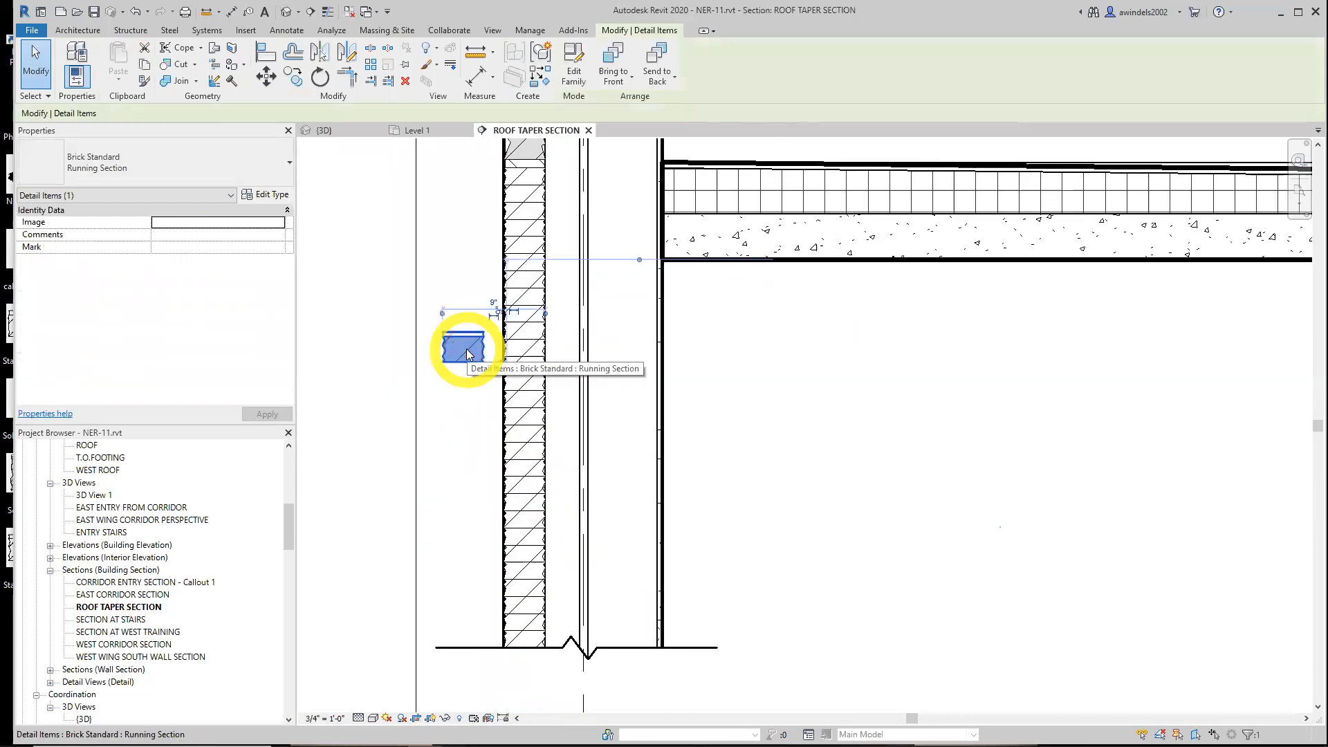
key(Delete)
click(524, 372)
key(Escape)
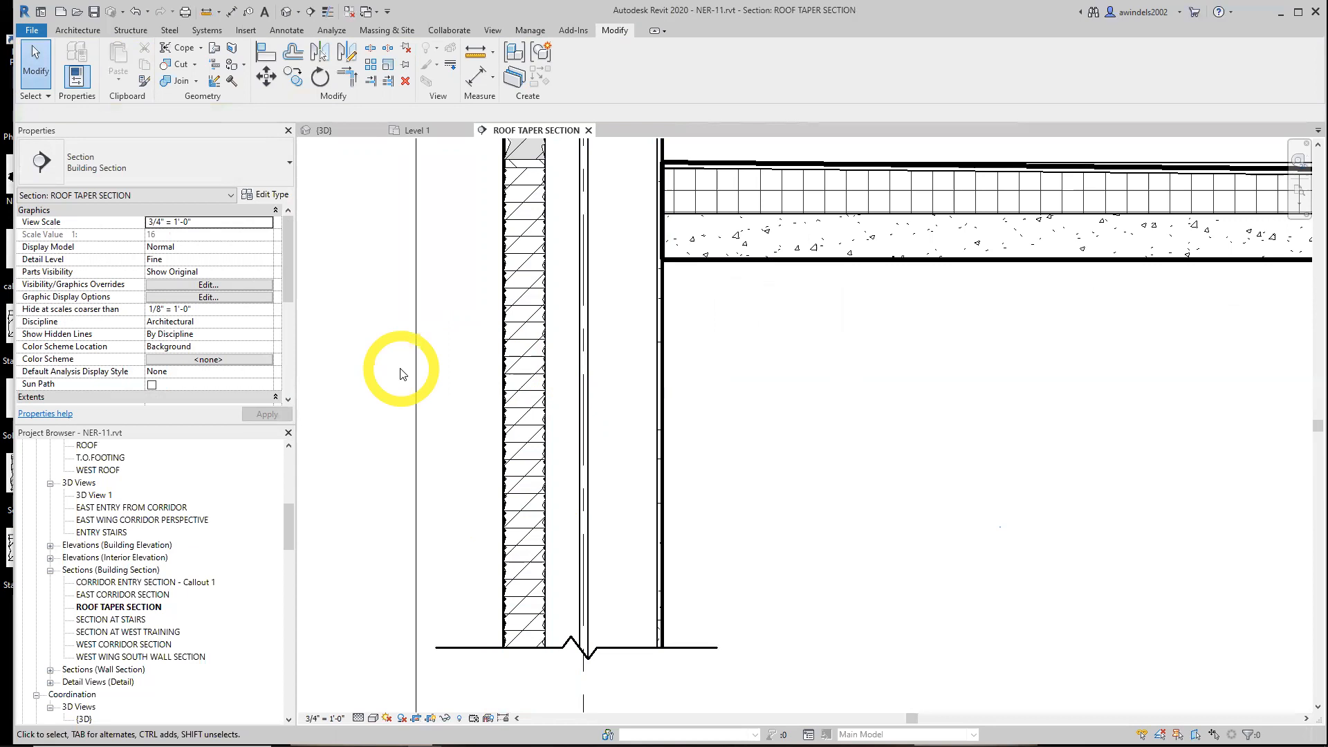
scroll(477, 385, up, 3)
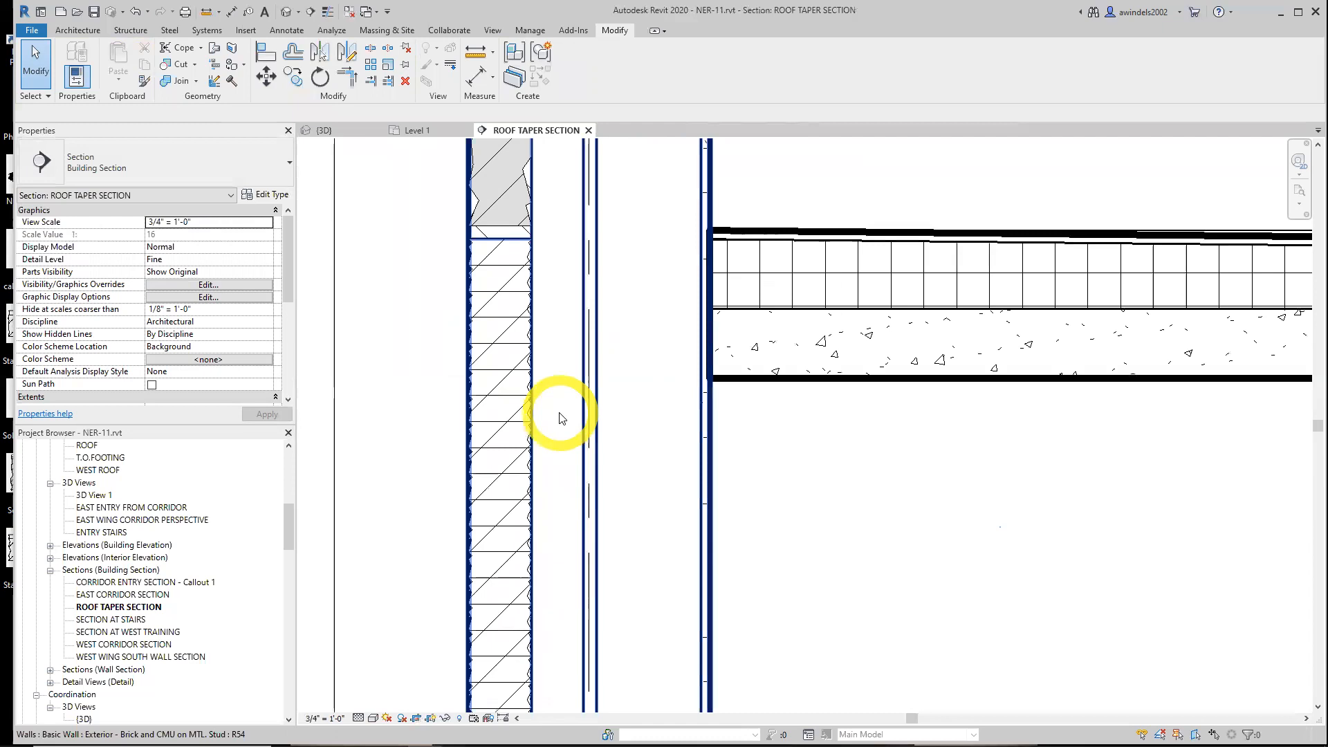
- Start Linework with the <Invisible lines> style and apply it to the cavity-side wall edge beside the upper brick courses
middle_drag(560, 418, 593, 549)
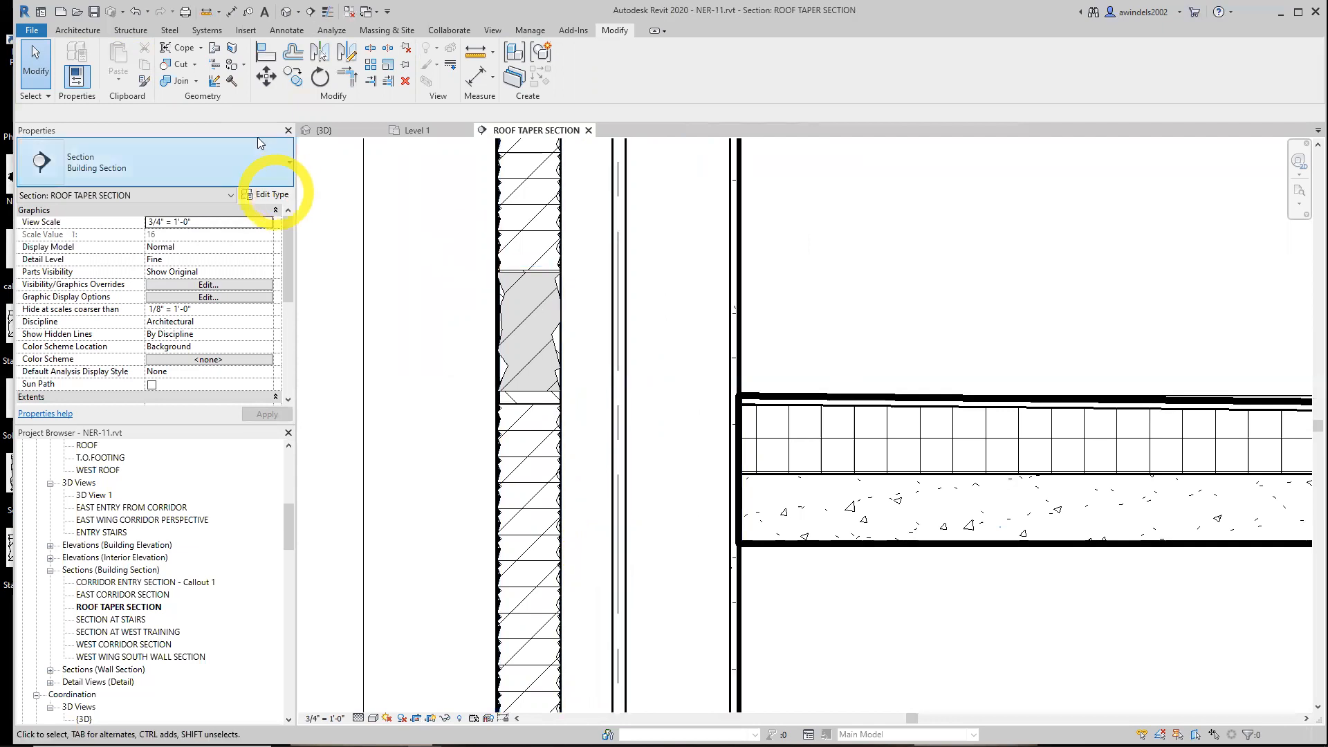
click(611, 39)
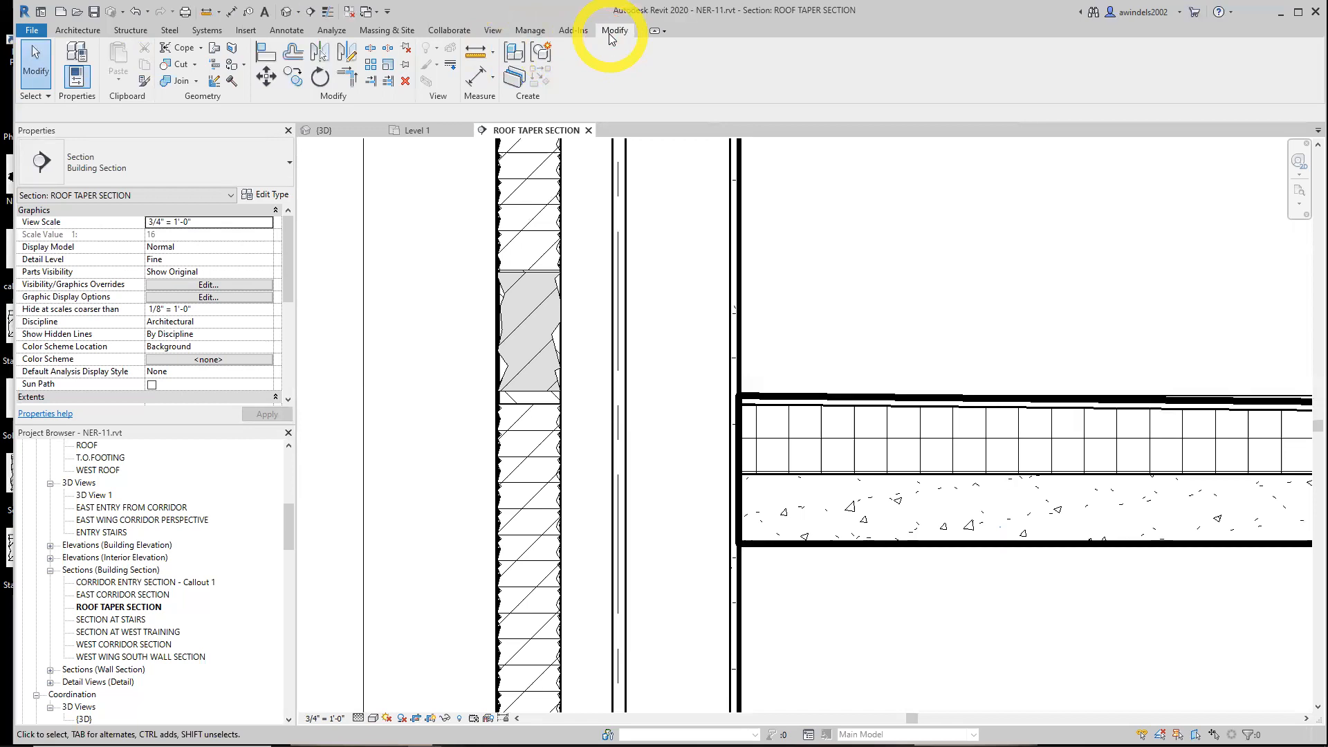
click(453, 69)
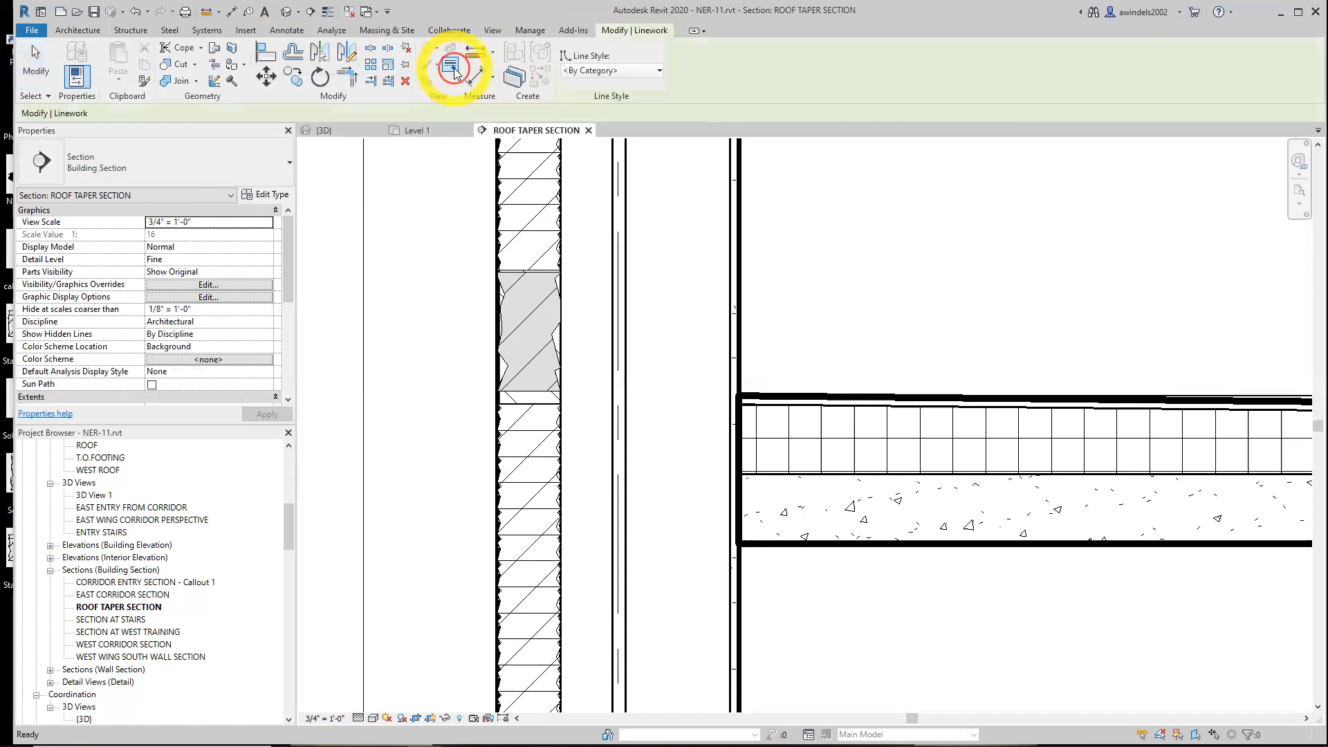
click(635, 72)
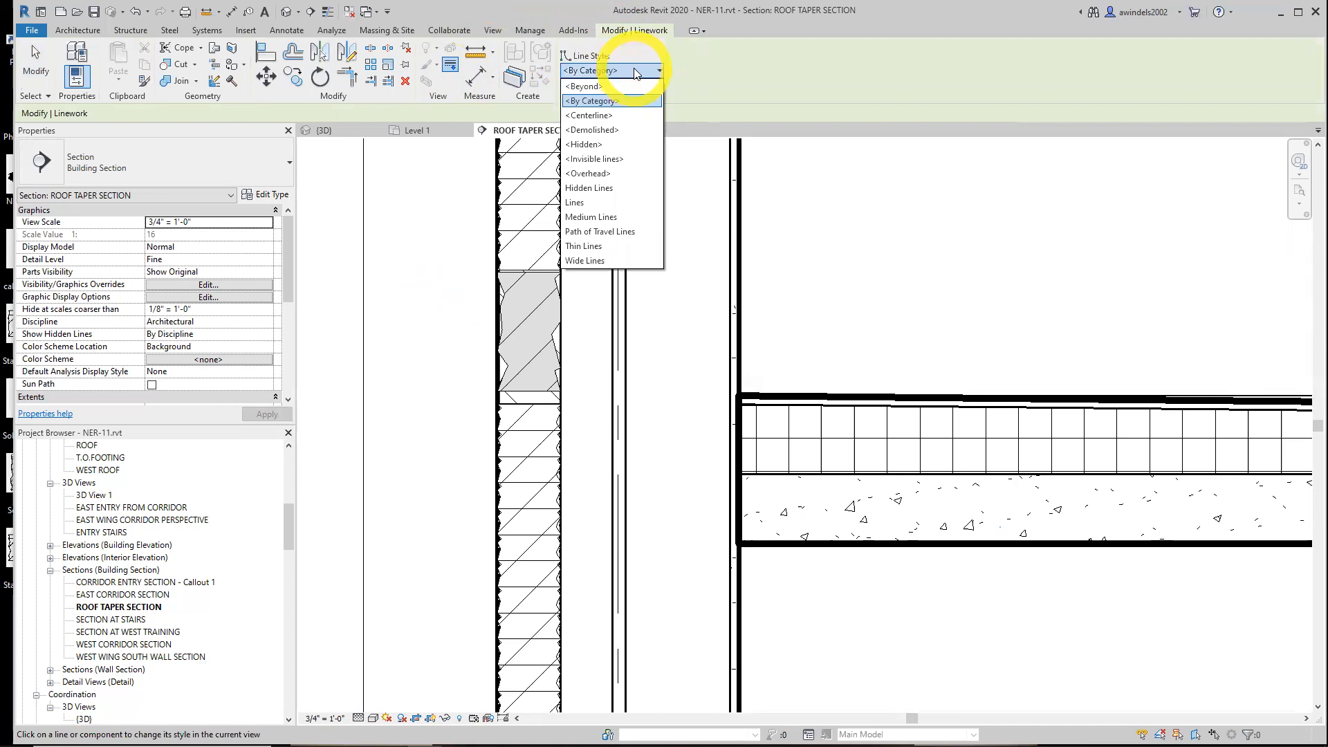
click(622, 160)
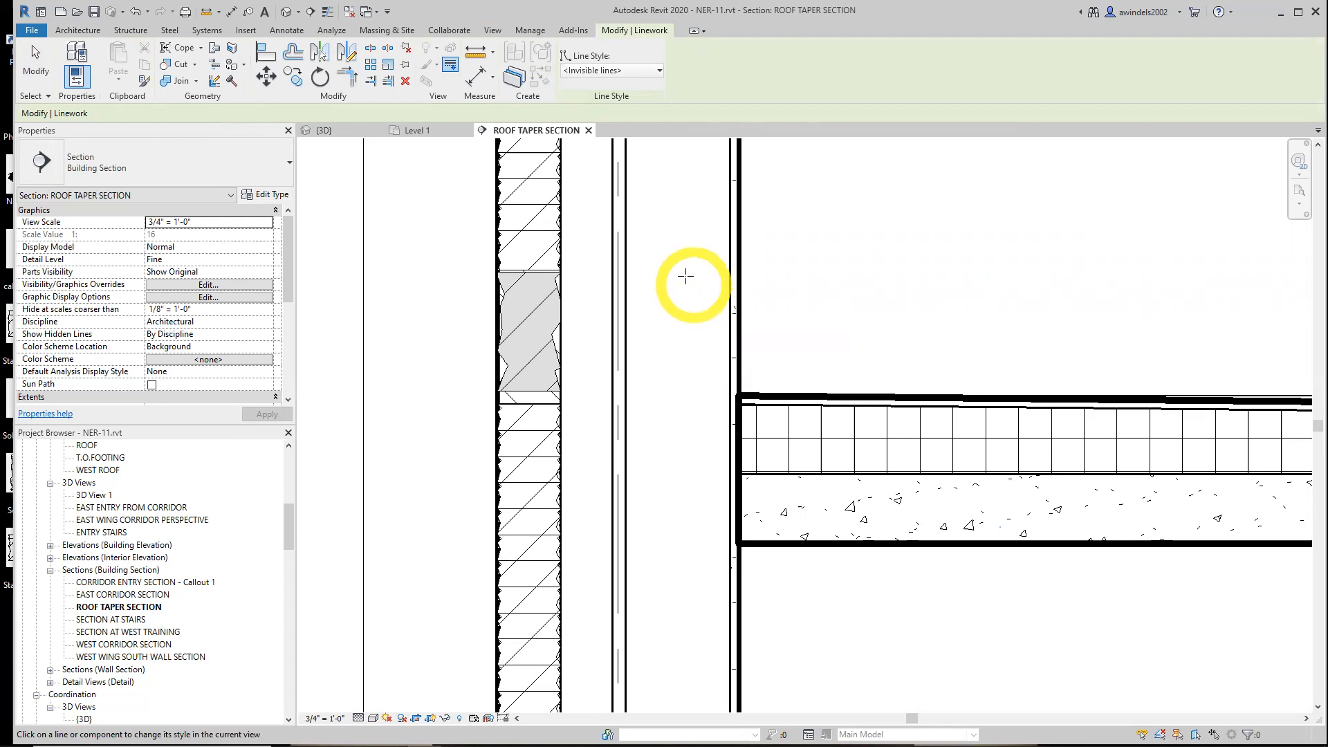
scroll(607, 346, up, 2)
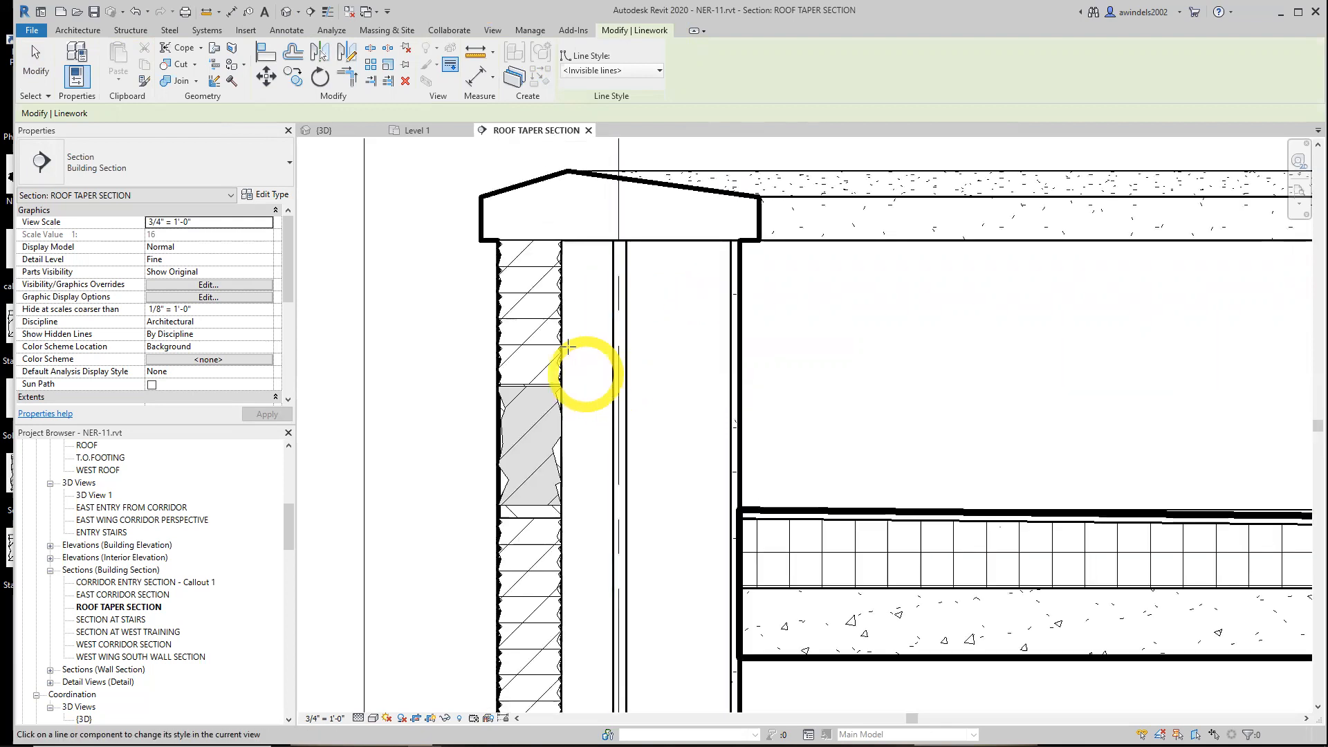
scroll(581, 370, up, 3)
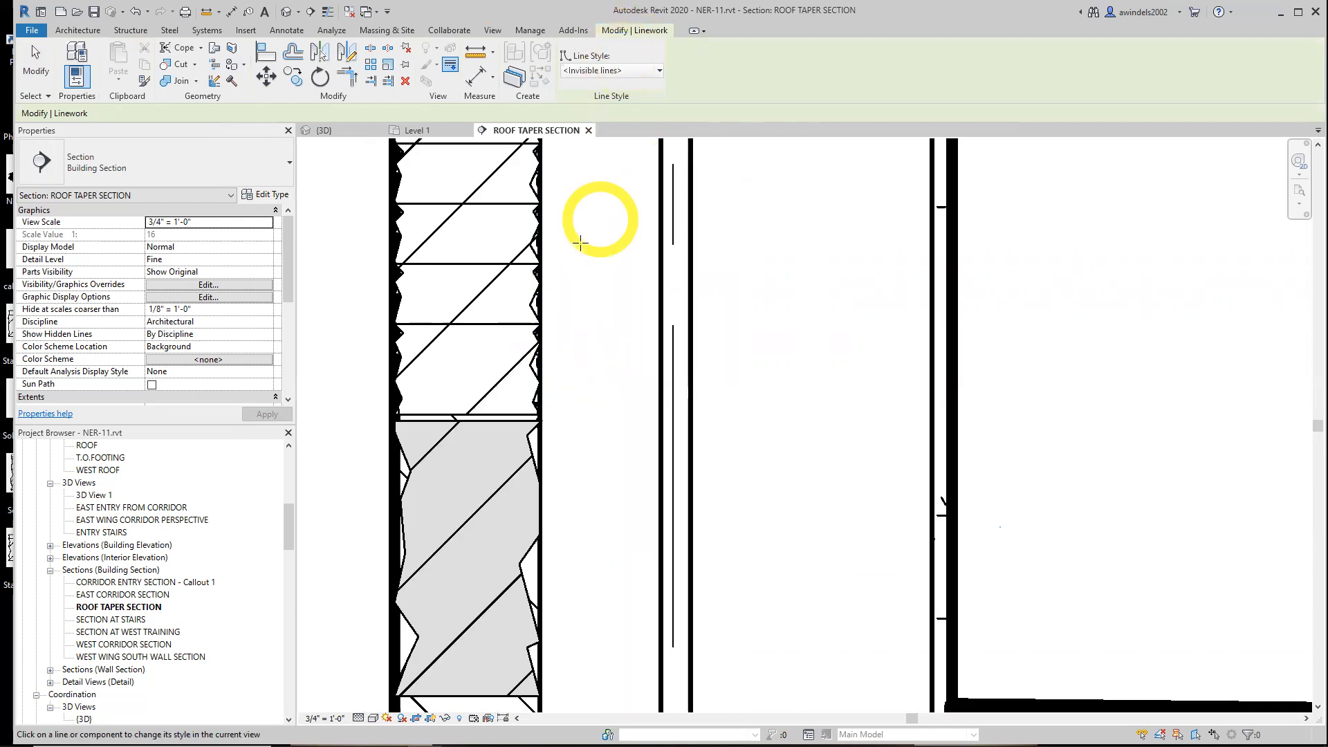
click(541, 303)
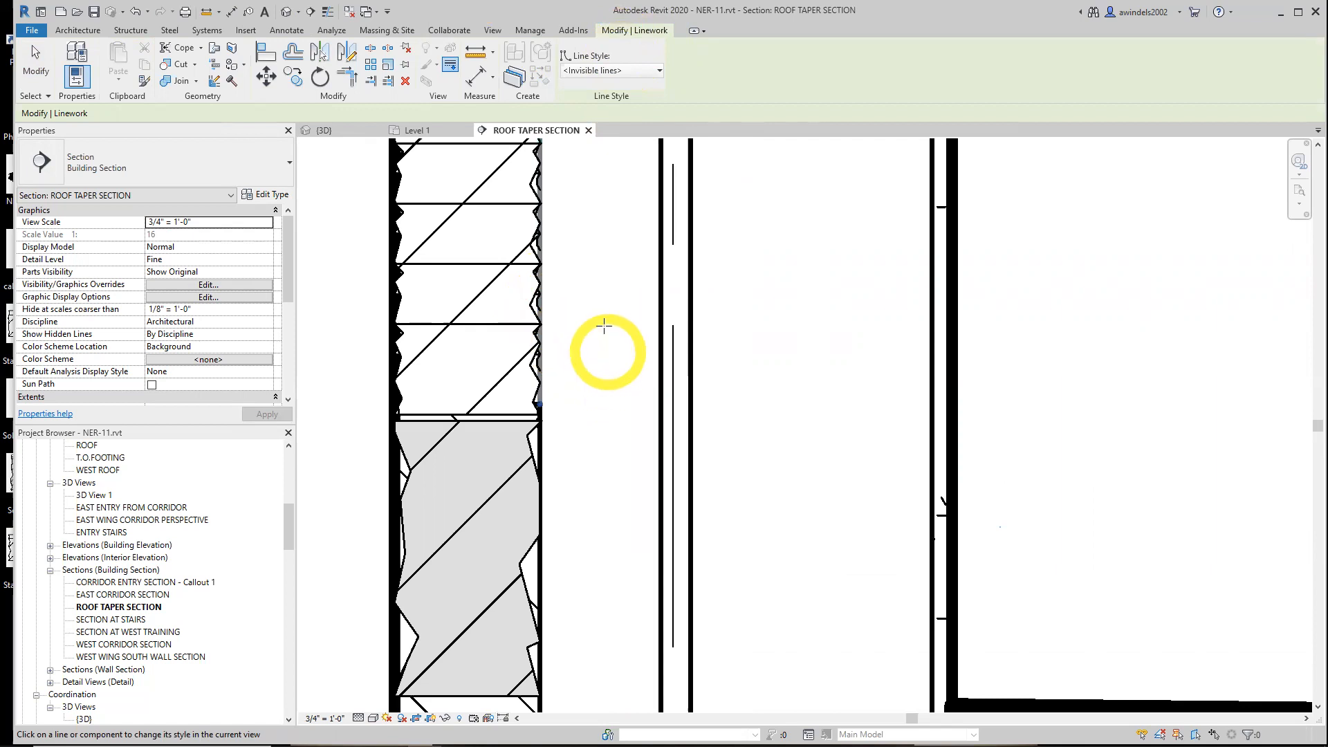
- Apply the <Invisible lines> style to the wall's exterior edge beside the upper brick courses
middle_drag(599, 303, 637, 385)
click(427, 207)
scroll(456, 311, up, 3)
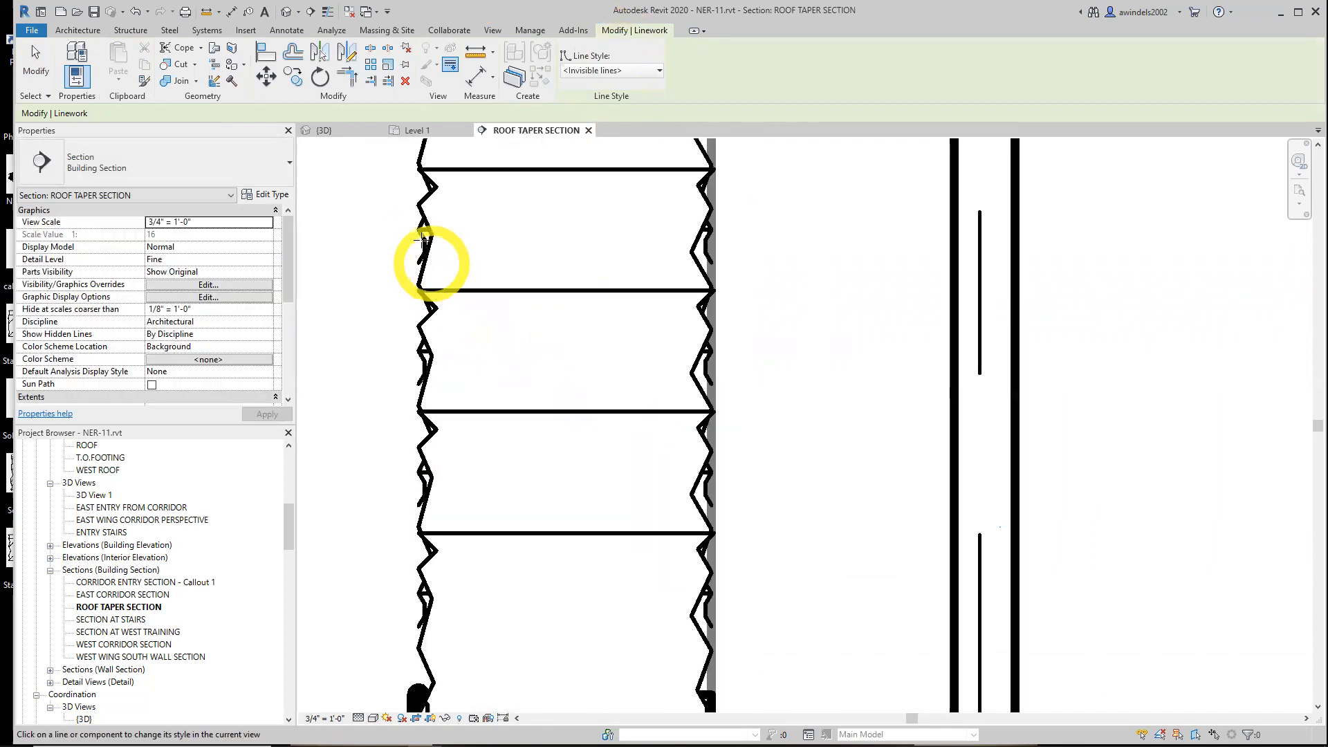
click(355, 385)
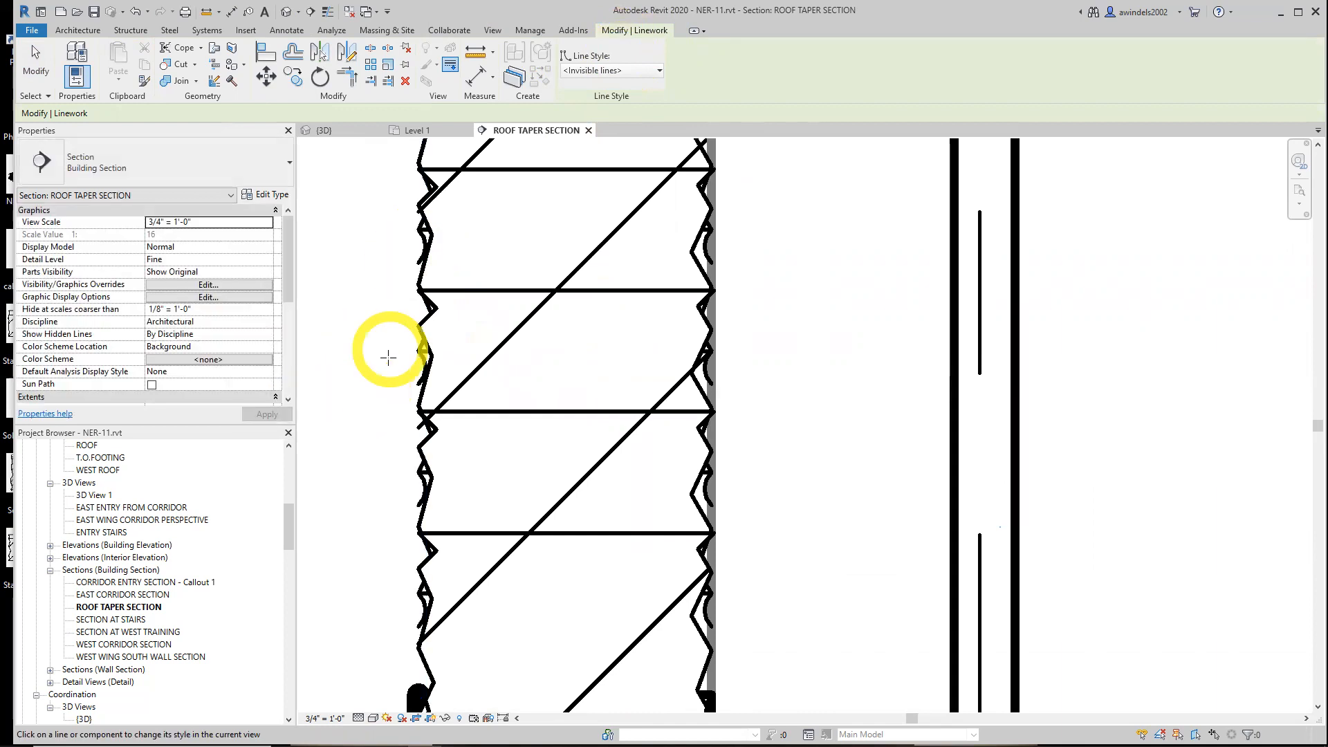
- Hide the wall's exterior and cavity-side edges beside the soldier brick with <Invisible lines> linework
scroll(385, 388, down, 4)
middle_drag(613, 371, 593, 297)
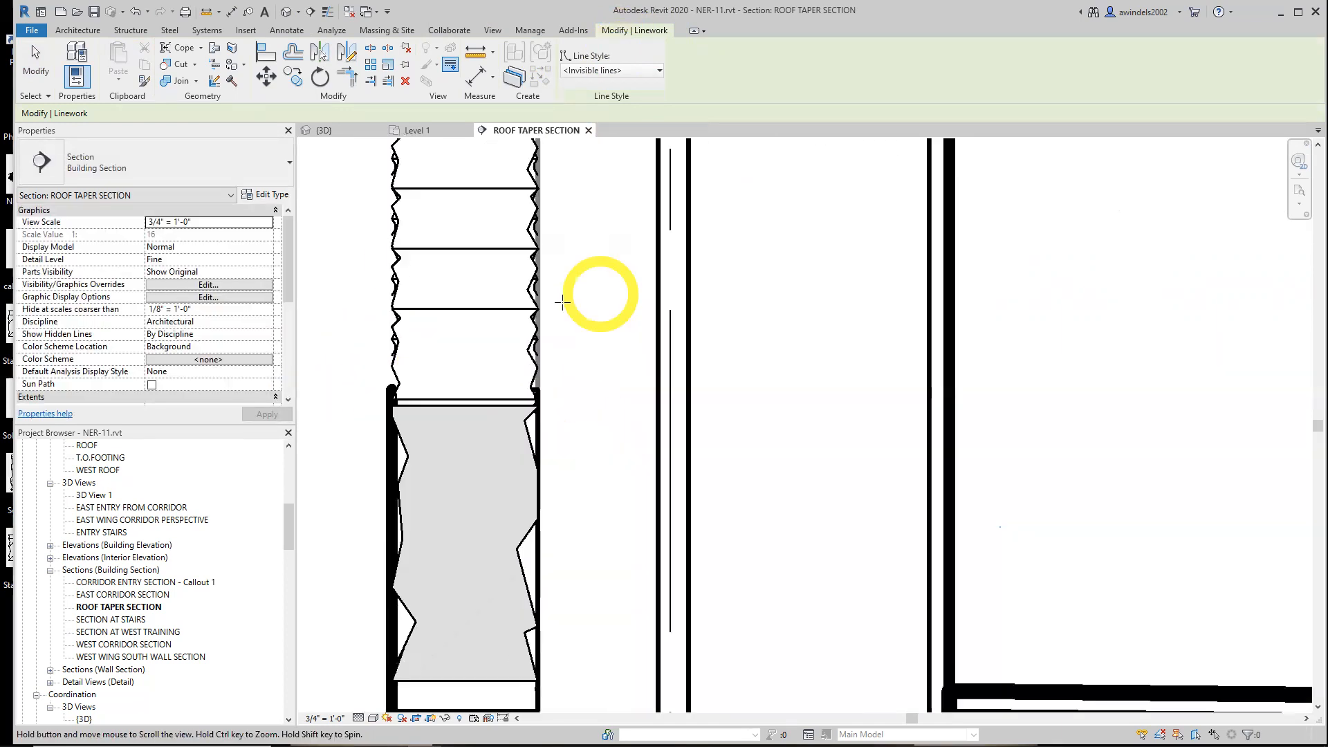
click(402, 440)
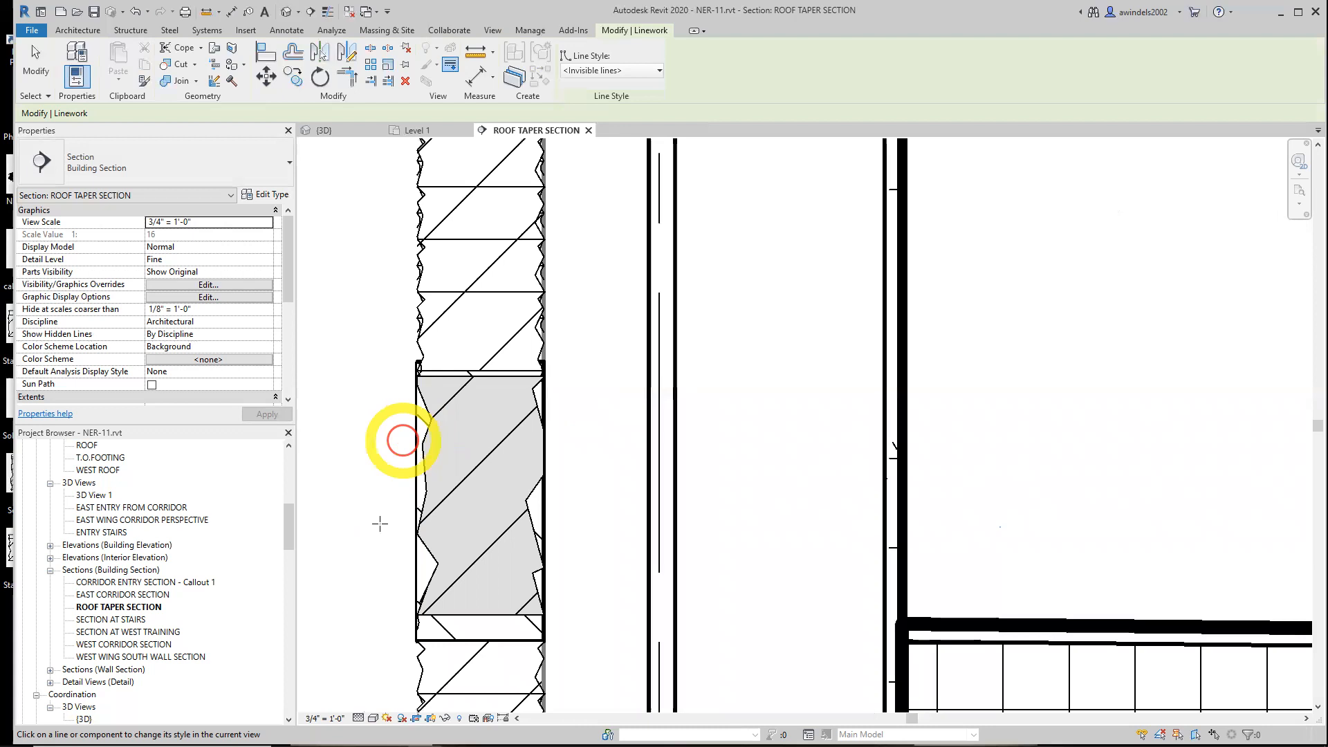
click(422, 422)
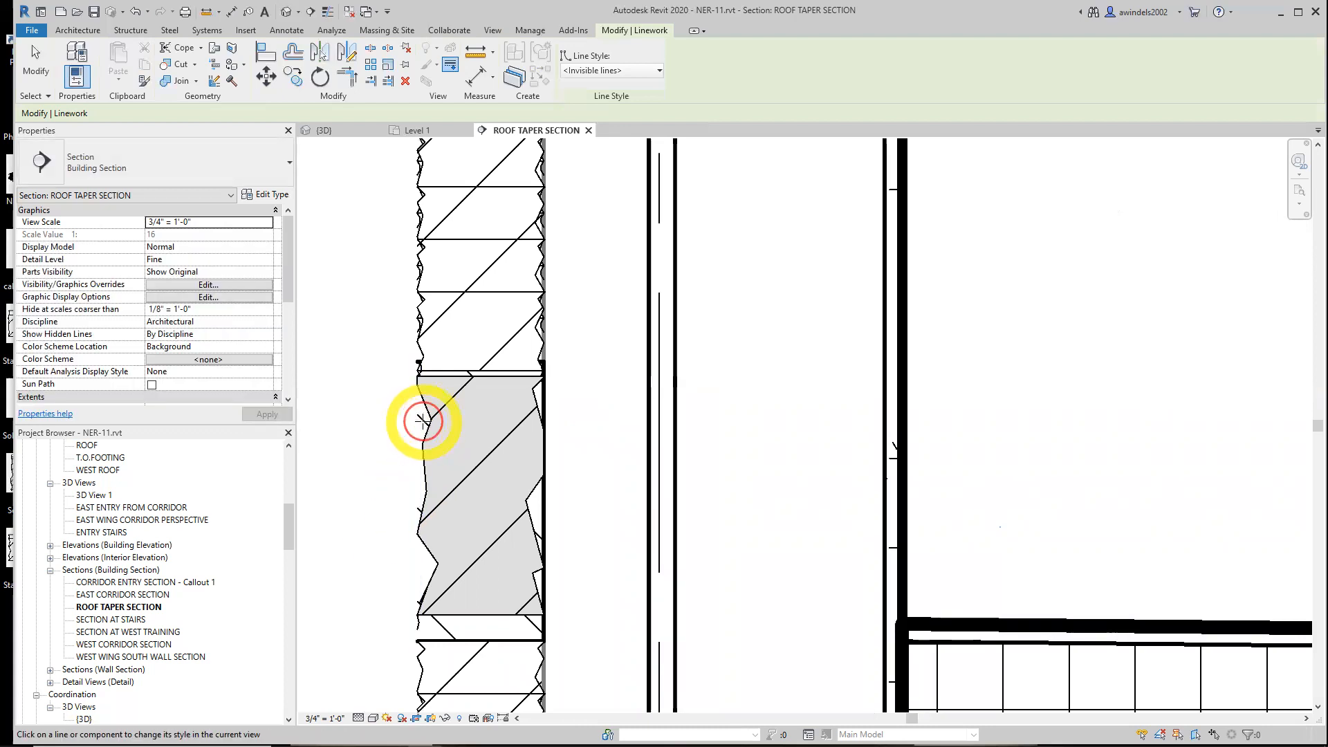
click(544, 516)
- Check the brick edges along the wall, reapply <Invisible lines> to the exterior edge beside the upper courses, and end Linework
middle_drag(609, 569, 587, 454)
middle_drag(475, 486, 492, 407)
scroll(493, 407, down, 2)
scroll(543, 555, down, 1)
middle_drag(549, 531, 564, 623)
scroll(531, 394, down, 4)
middle_drag(579, 371, 584, 496)
scroll(543, 361, up, 3)
scroll(546, 362, up, 2)
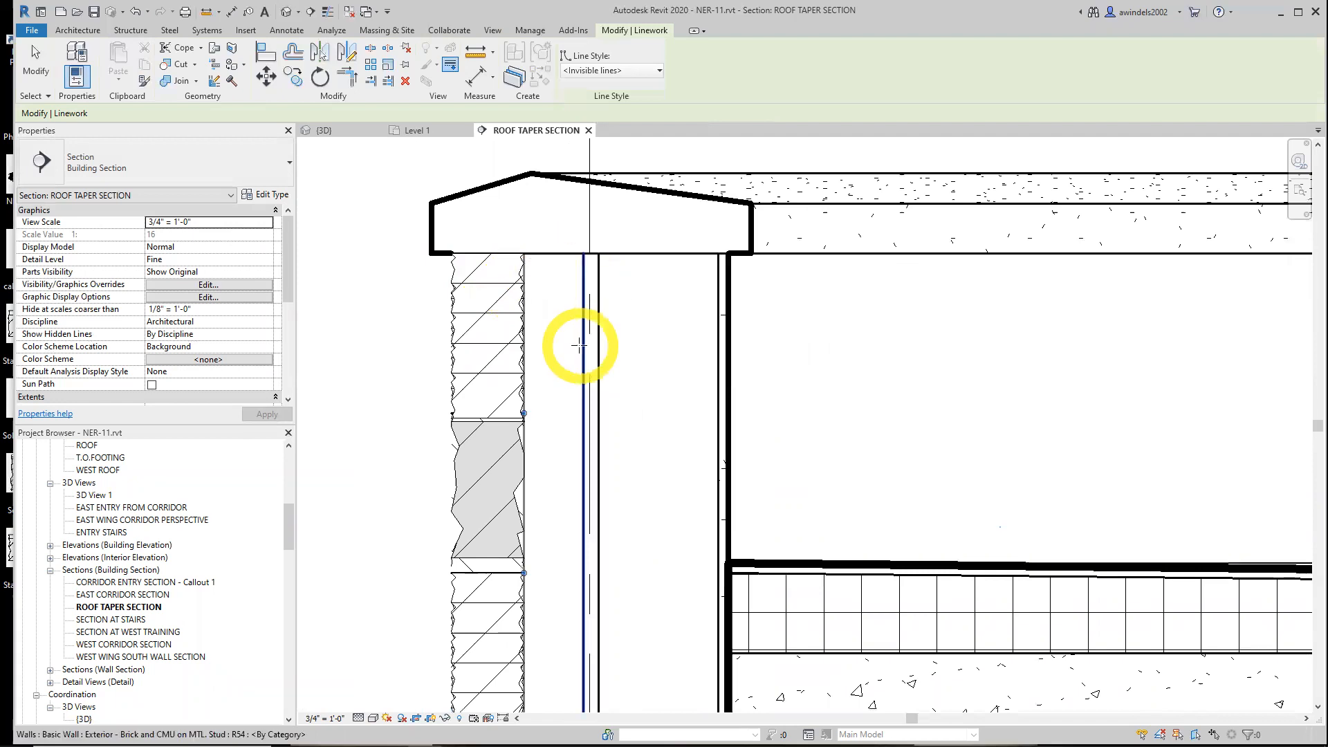
scroll(474, 362, up, 3)
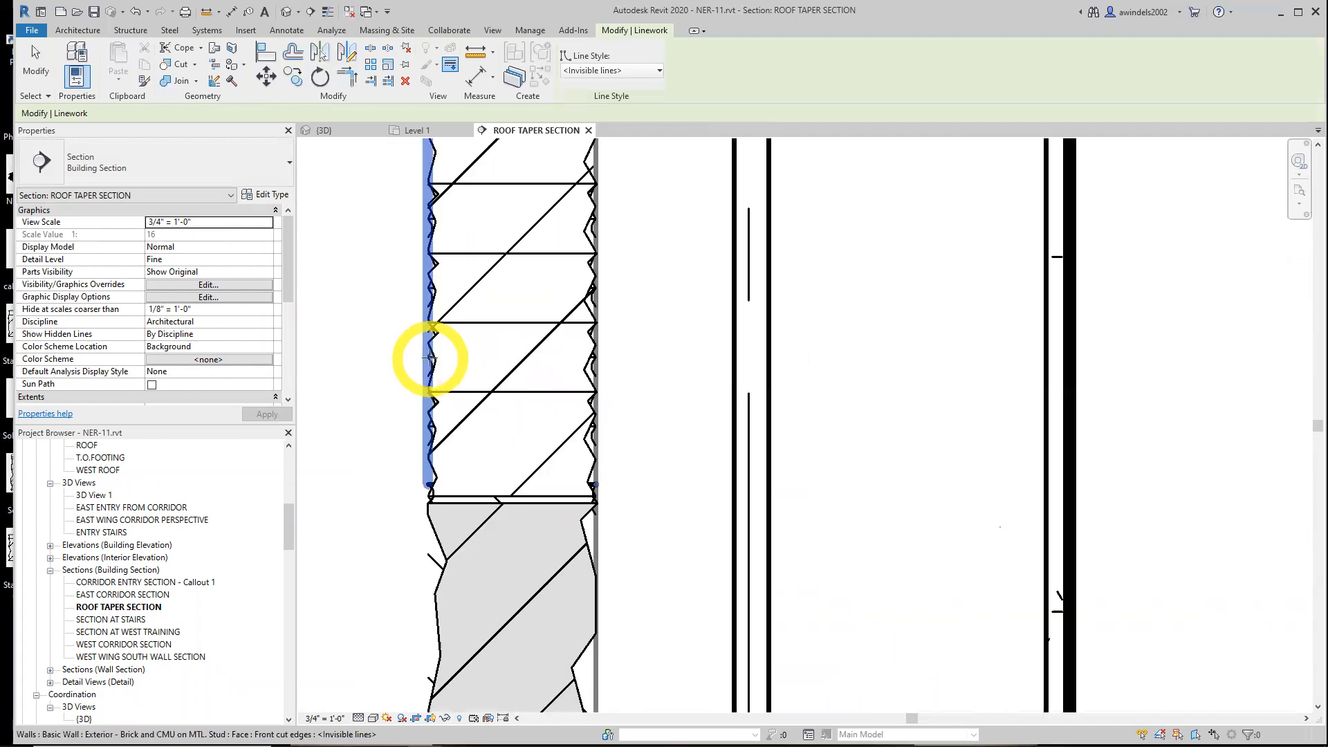
click(433, 361)
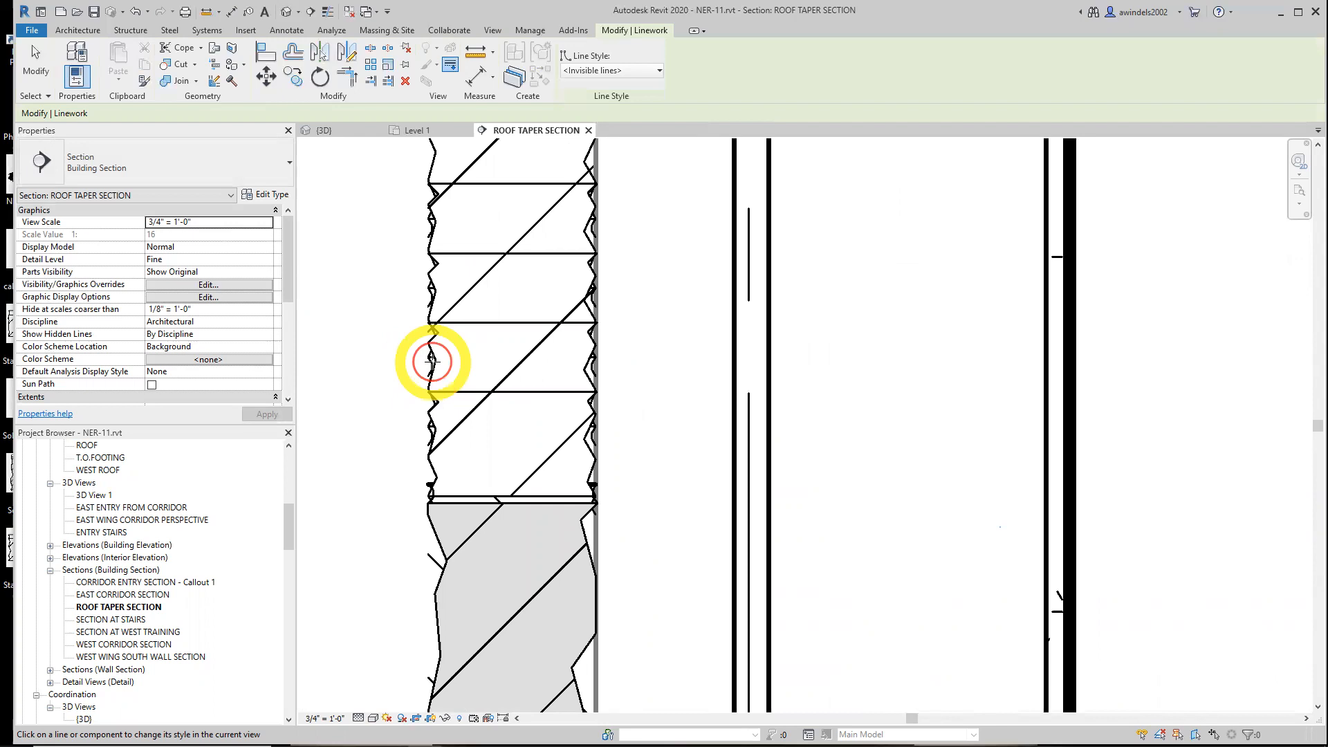
key(Escape)
scroll(626, 409, down, 3)
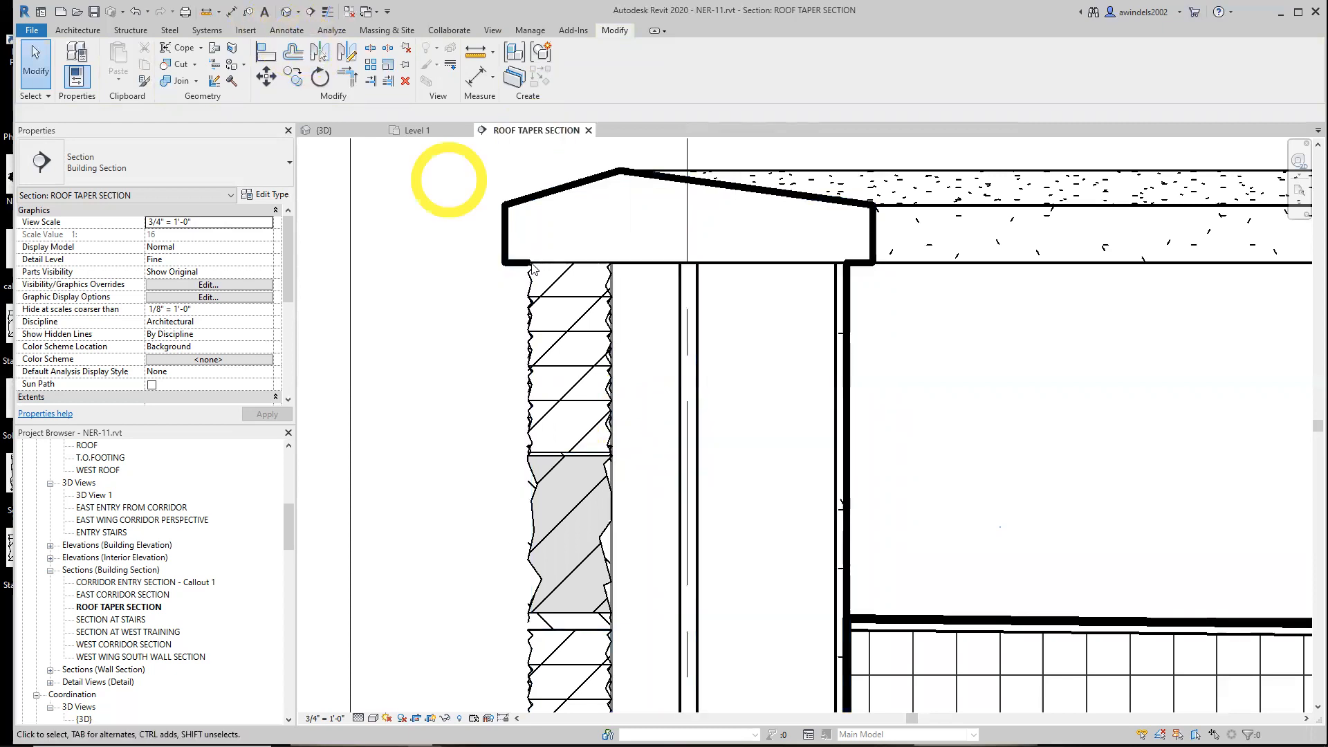
- Start a detail component and browse for a family to load in the US Imperial library's Detail Items folder
click(286, 32)
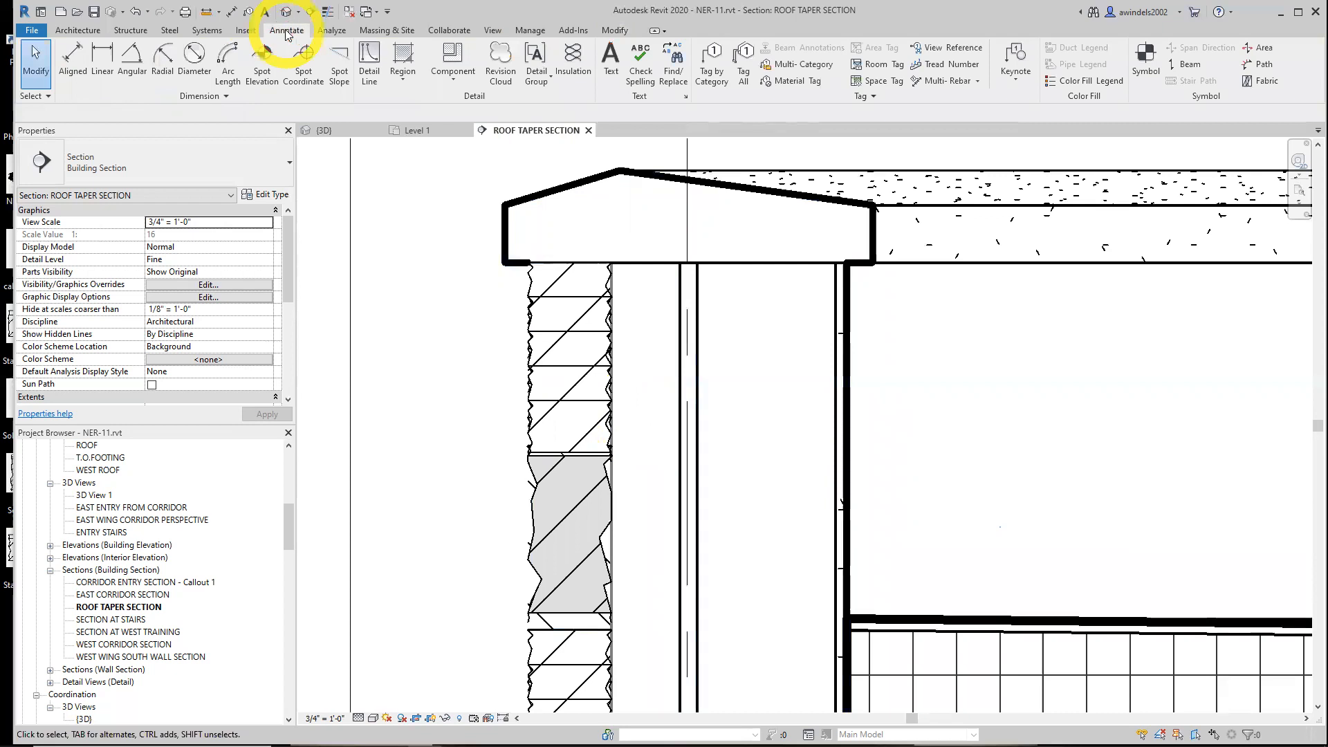
click(449, 80)
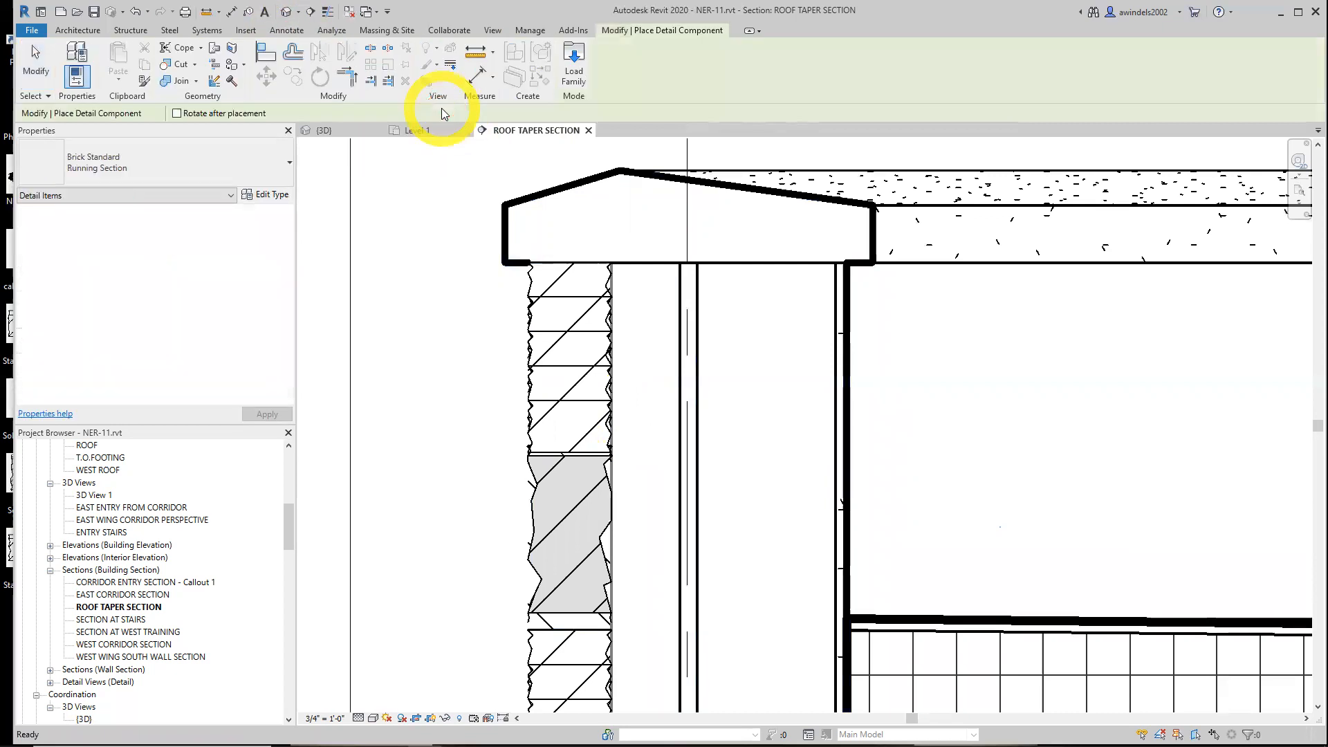
click(576, 74)
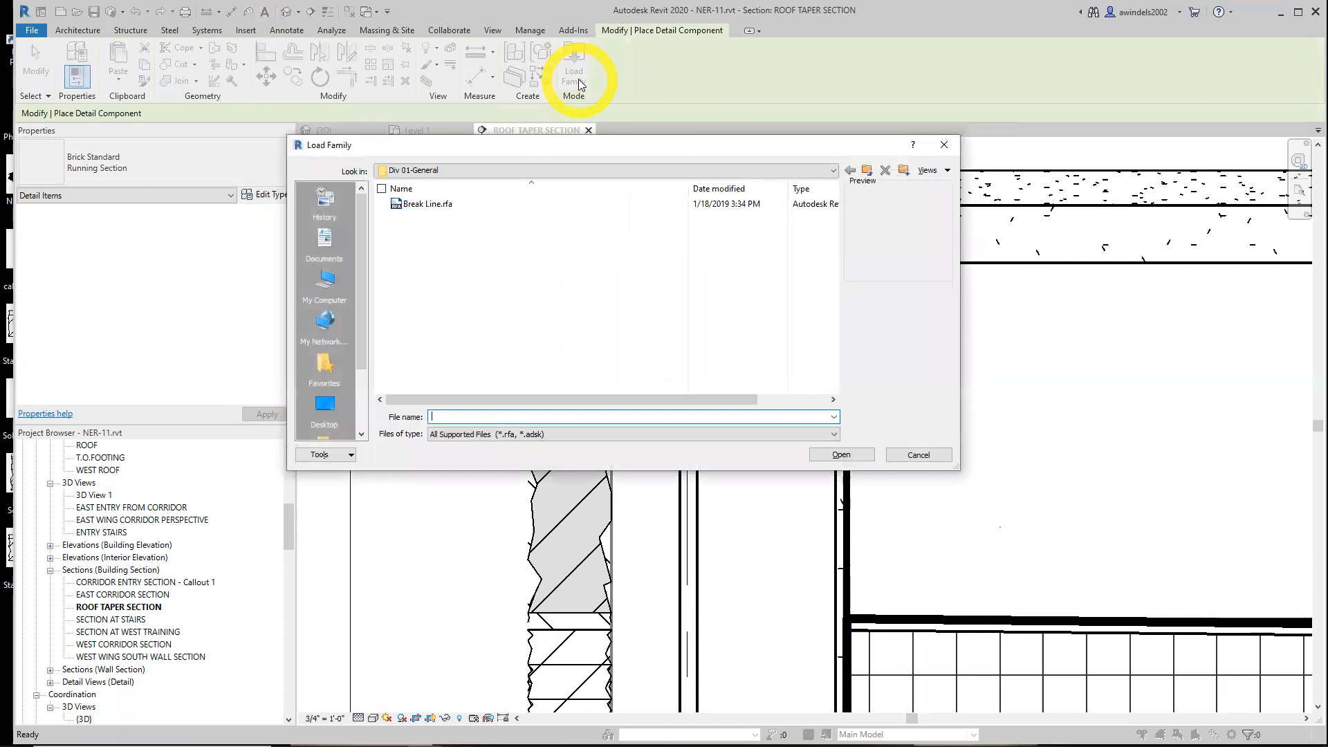
click(459, 204)
key(BackSpace)
click(483, 230)
key(BackSpace)
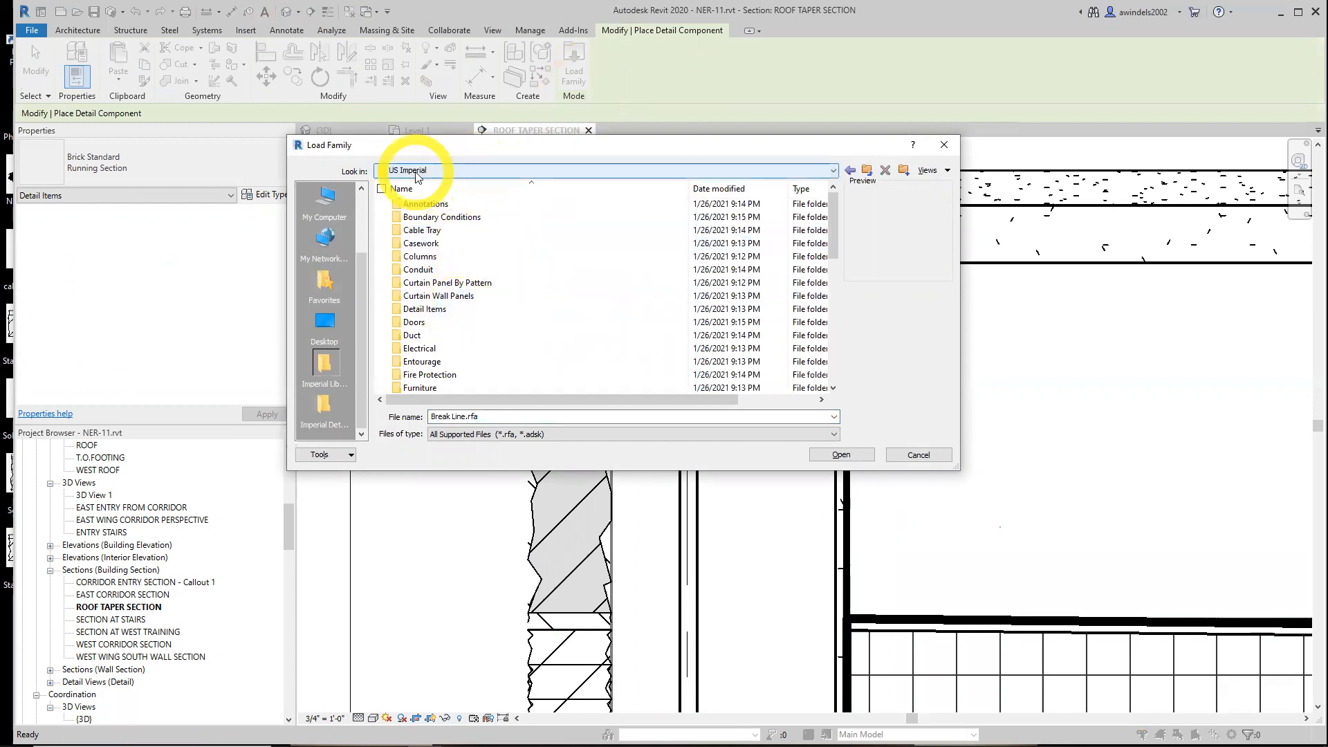
double_click(428, 308)
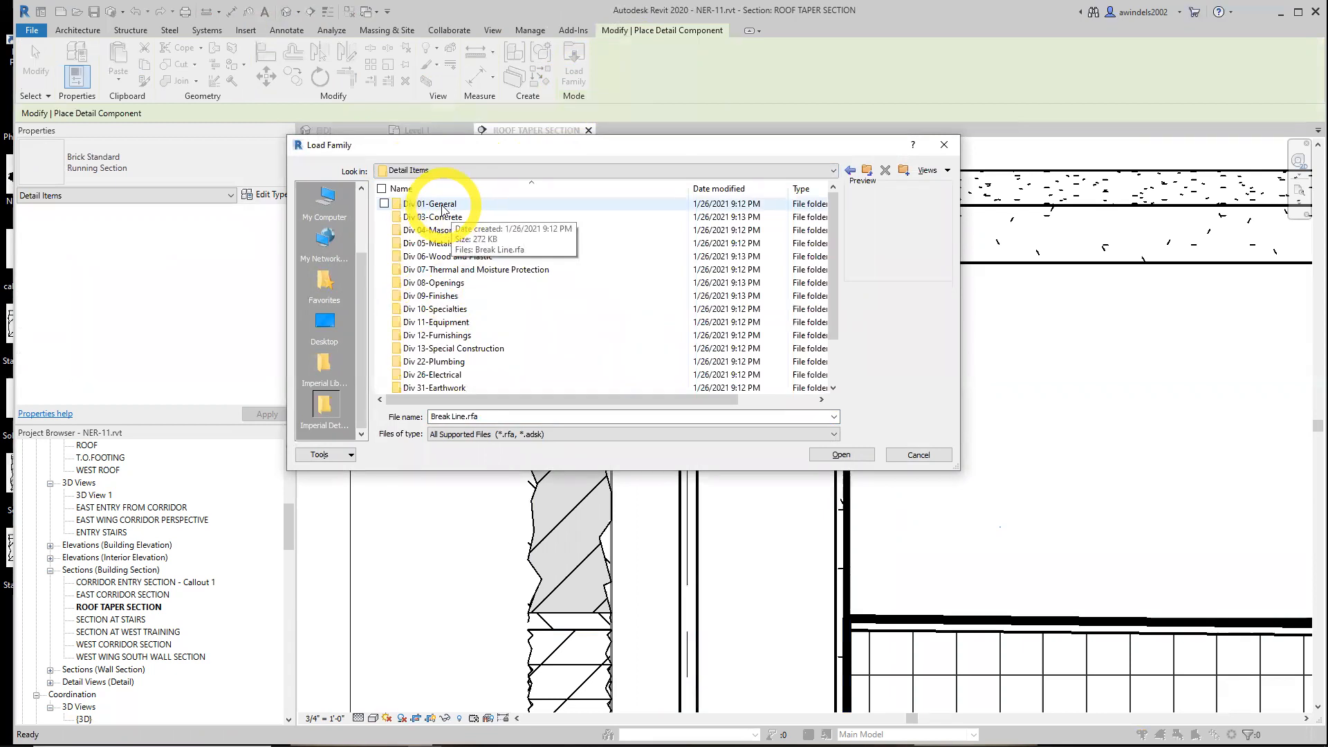
- Open the AISC Angle Shapes-Section.rfa family from Div 05-Metals, 051200-Structural Steel Framing
double_click(436, 244)
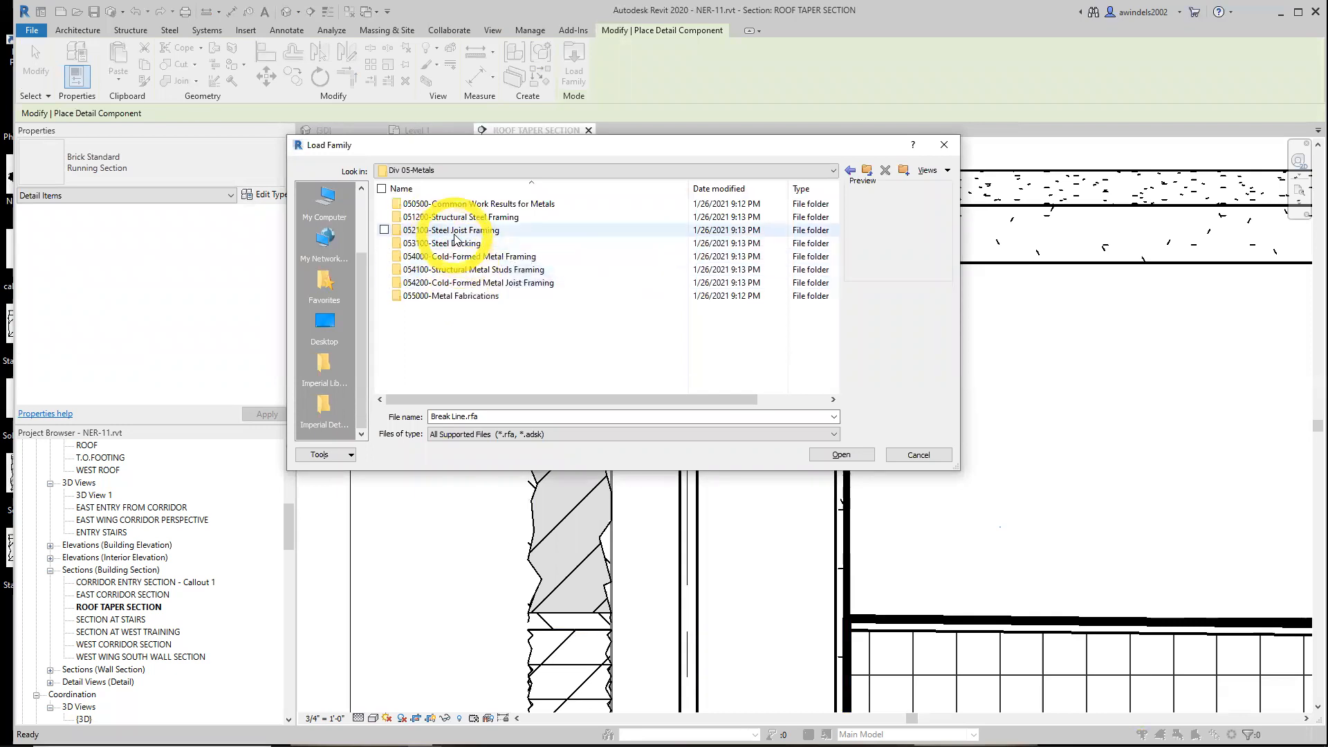
click(453, 220)
double_click(455, 225)
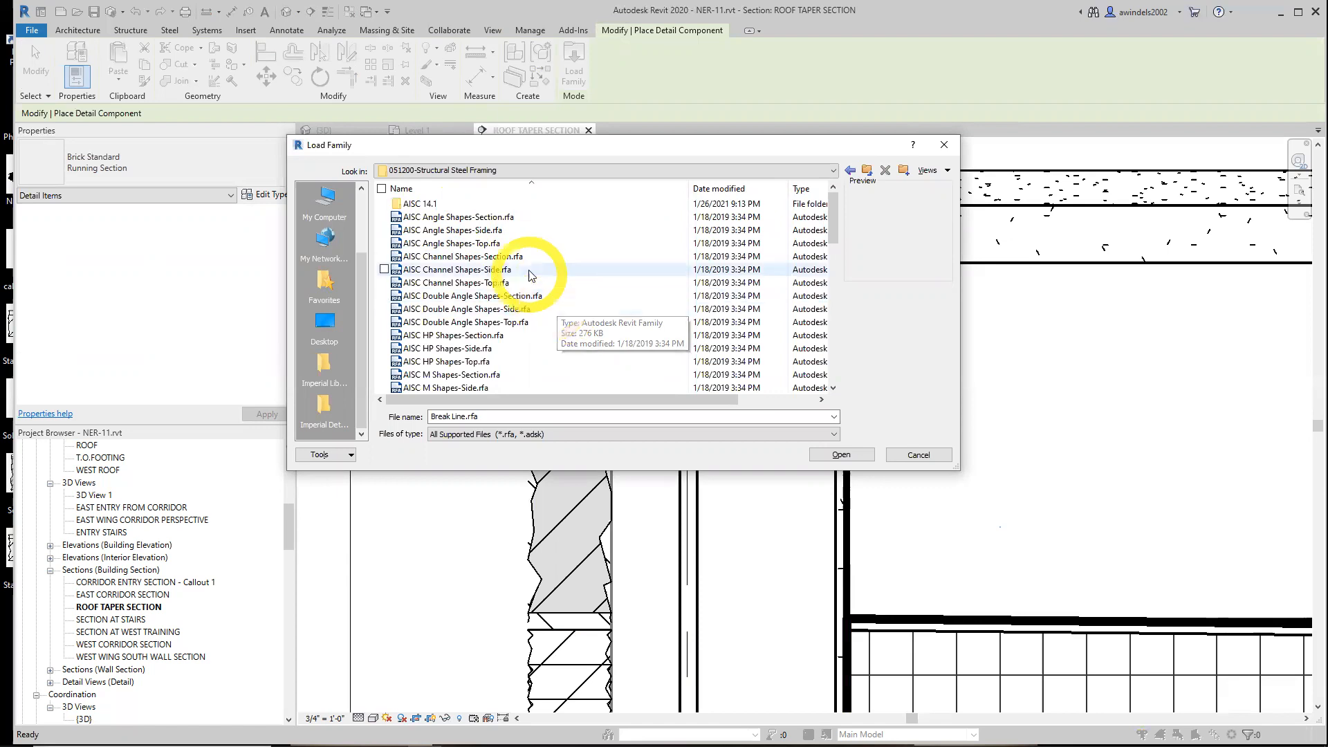
click(501, 220)
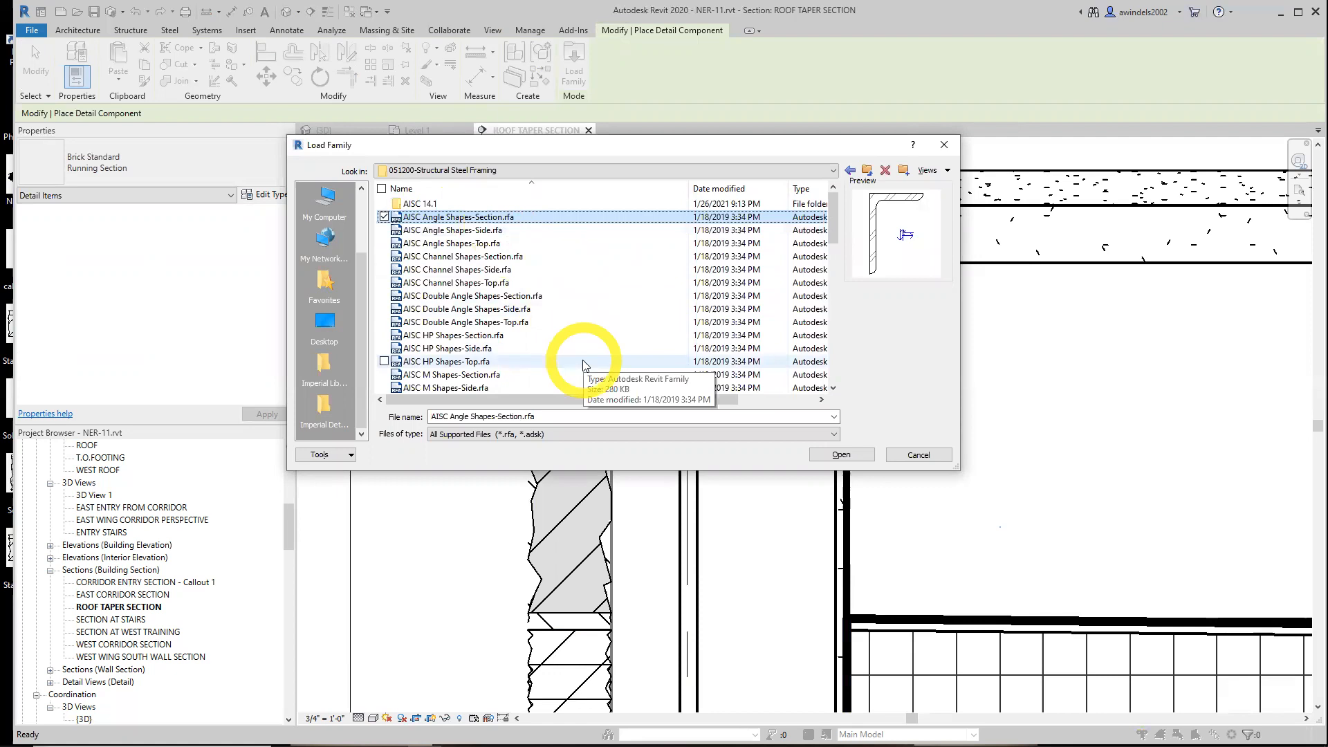
double_click(491, 216)
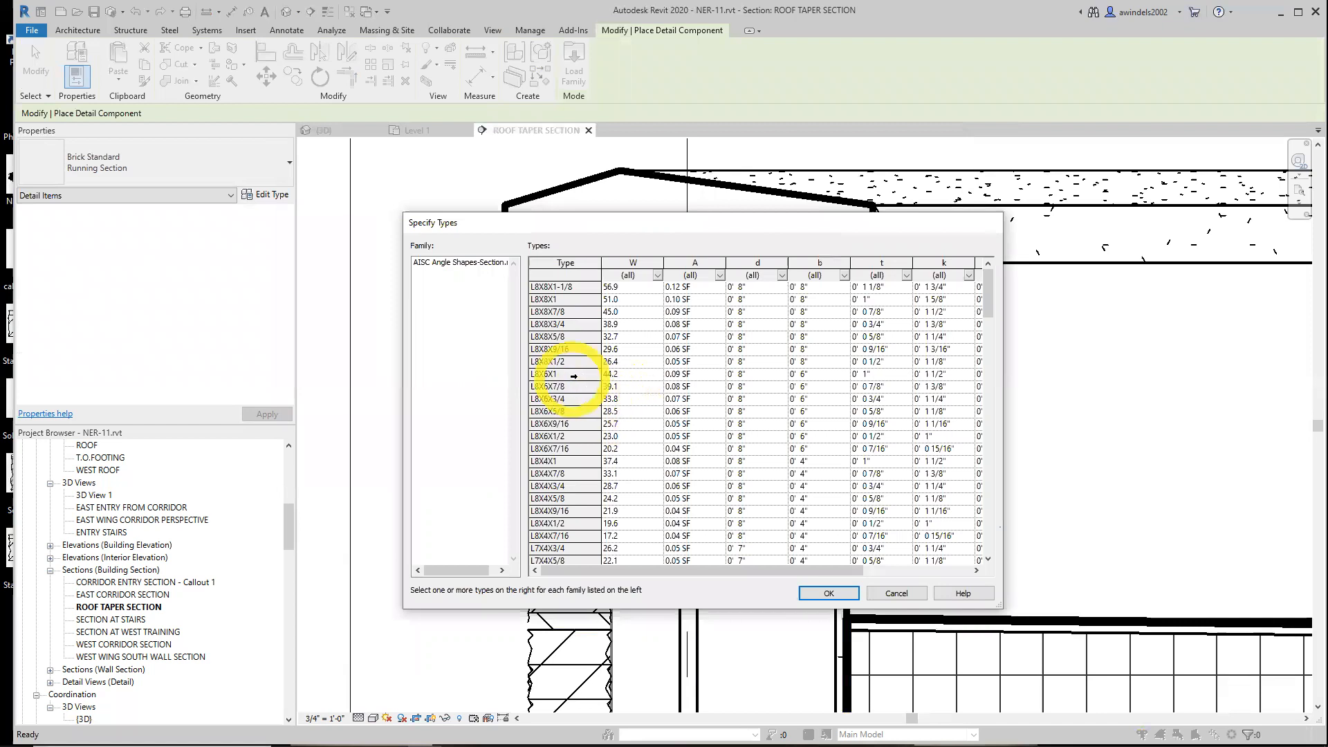
- Load the L6X4X5/16 type of the AISC angle section family
click(568, 375)
scroll(571, 443, down, 10)
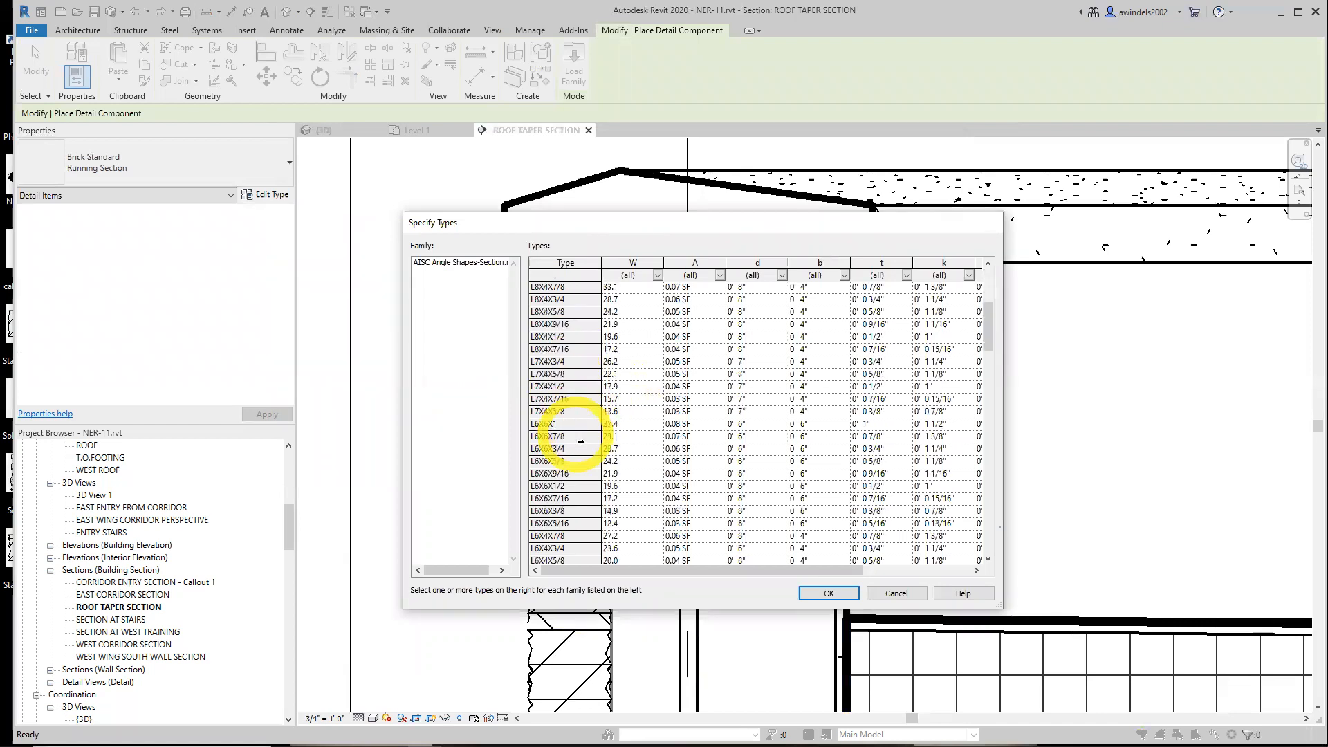
click(558, 436)
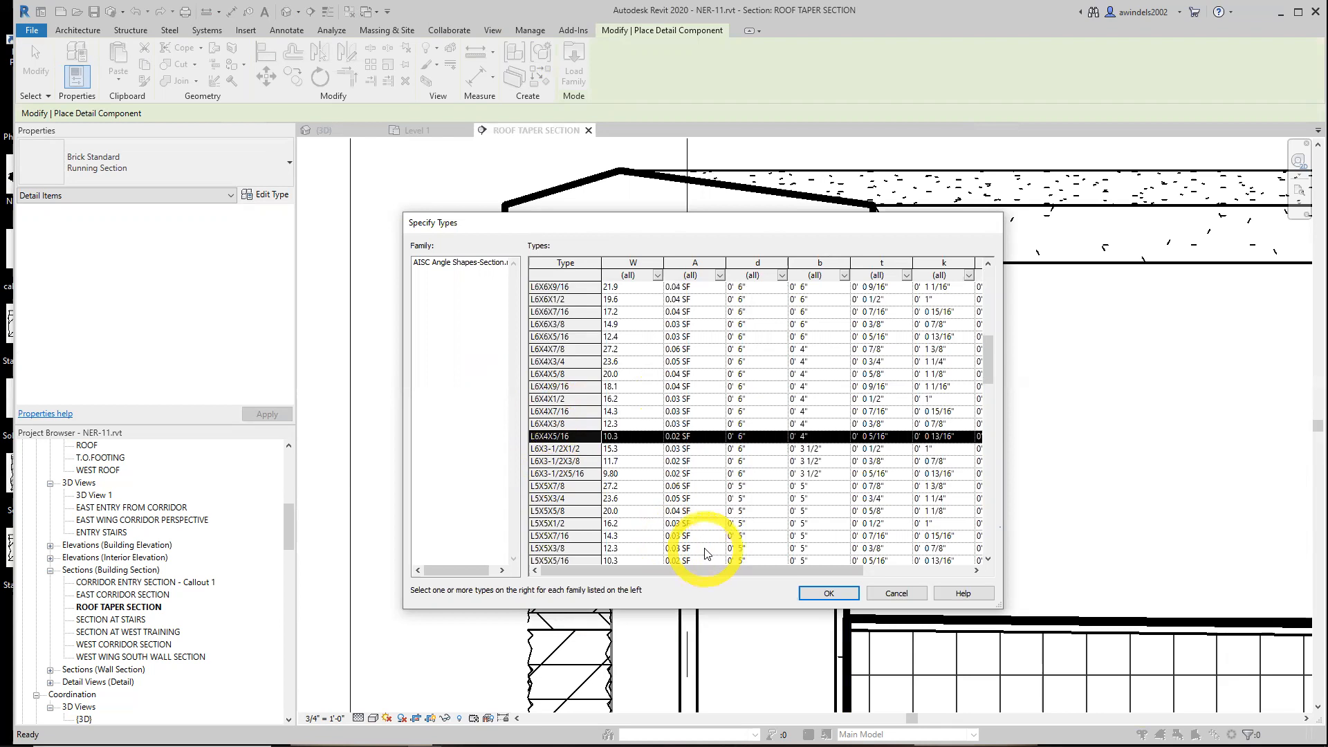
click(813, 594)
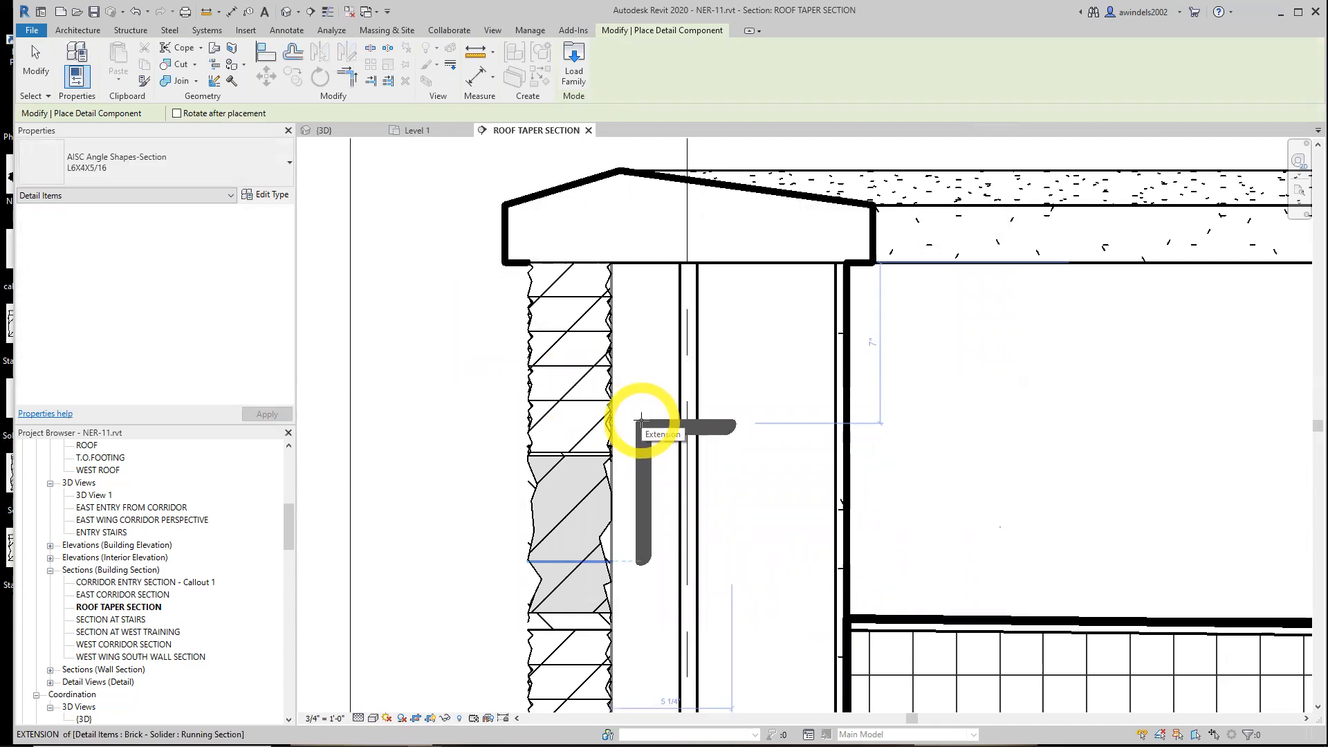
- Place the L6X4X5/16 angle at the top of the soldier brick, rotated with its long leg across the brick and its short leg down in the cavity
key(space)
key(space)
key(space)
key(space)
key(space)
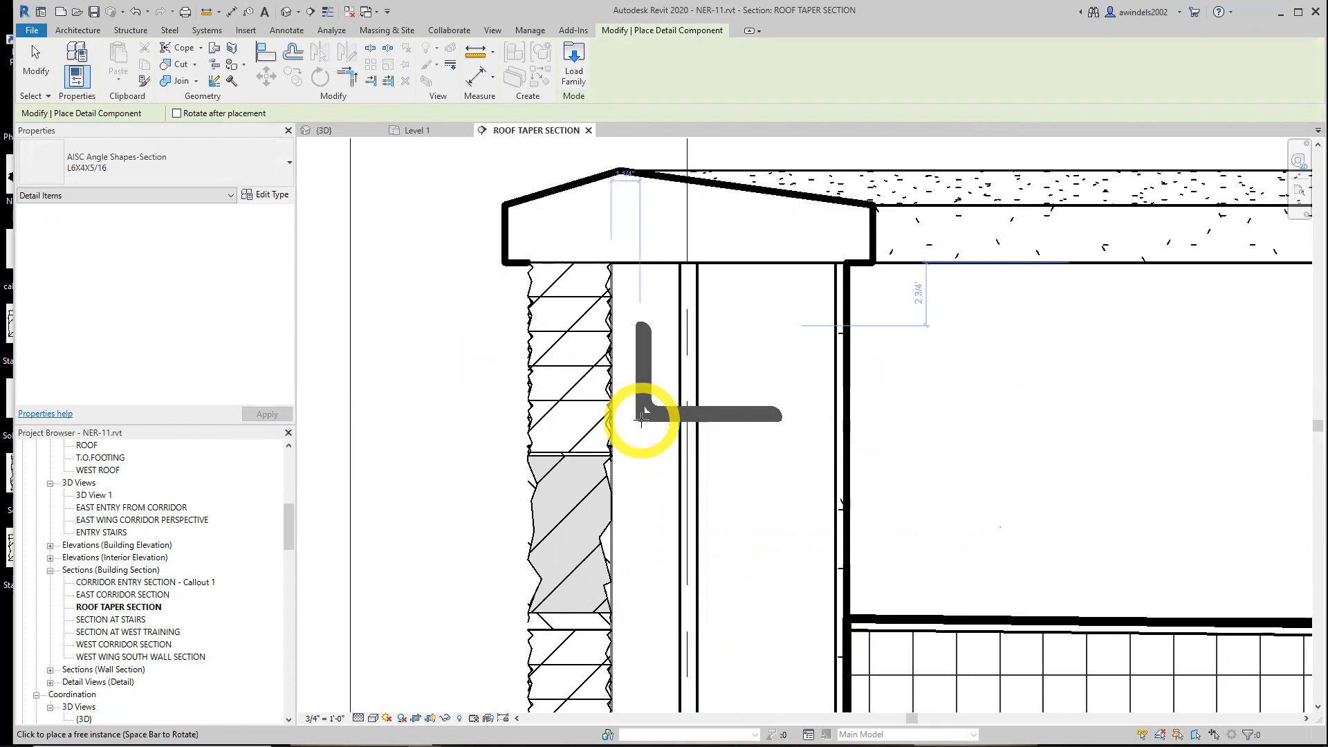
key(space)
key(space)
key(space)
key(space)
key(space)
key(space)
key(space)
key(space)
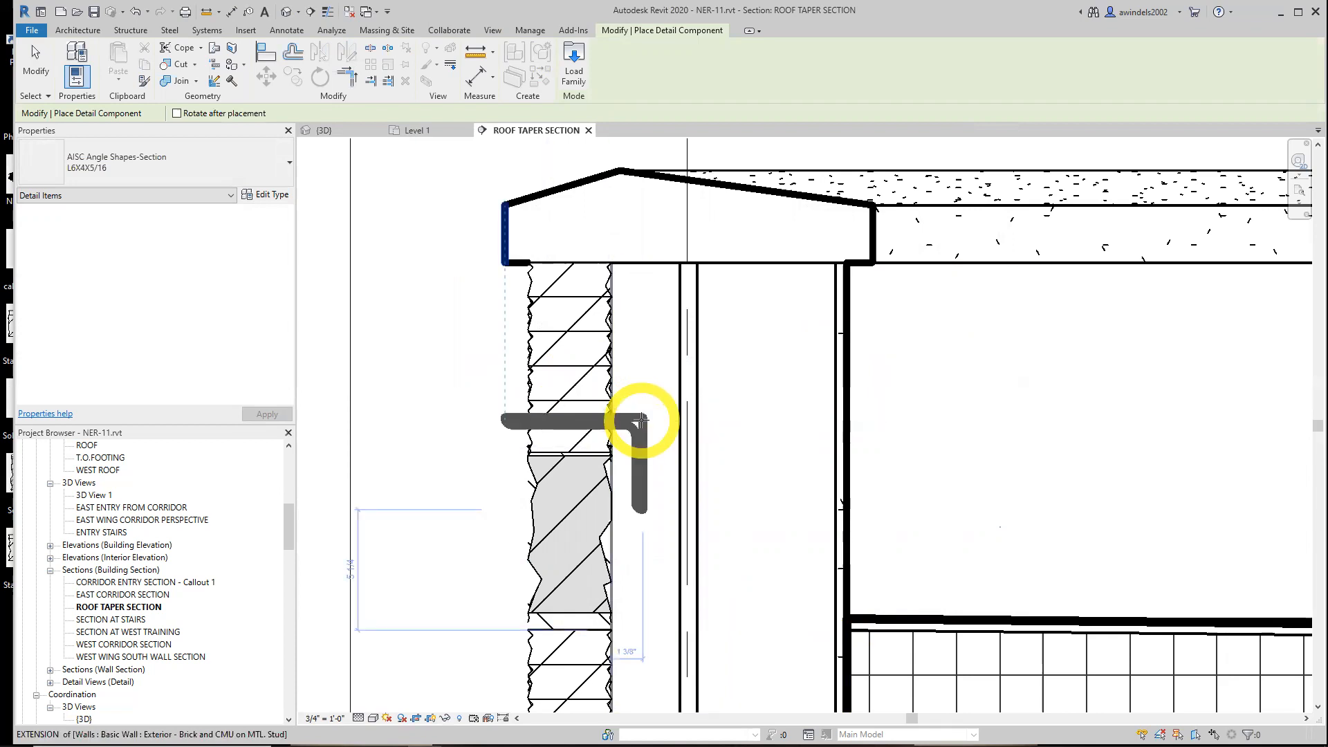
key(space)
key(space)
key(space)
key(space)
key(space)
key(space)
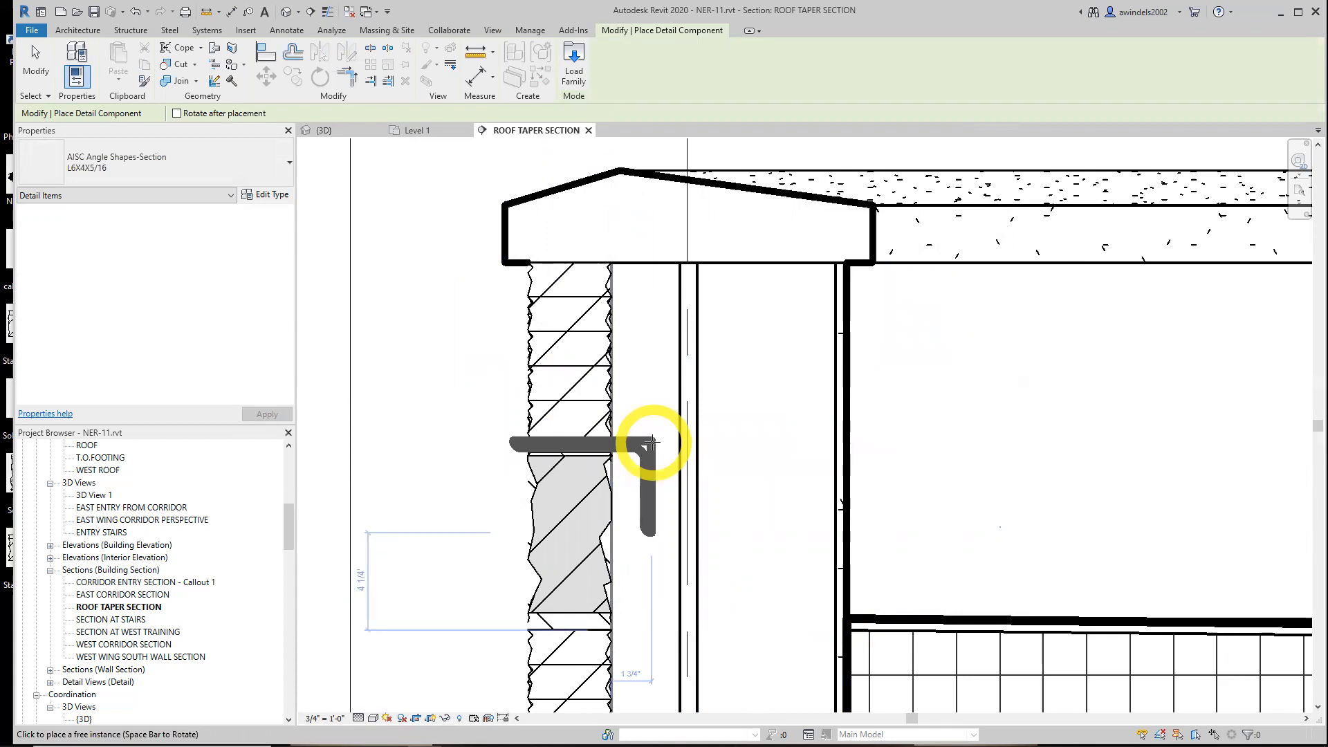
scroll(662, 443, up, 2)
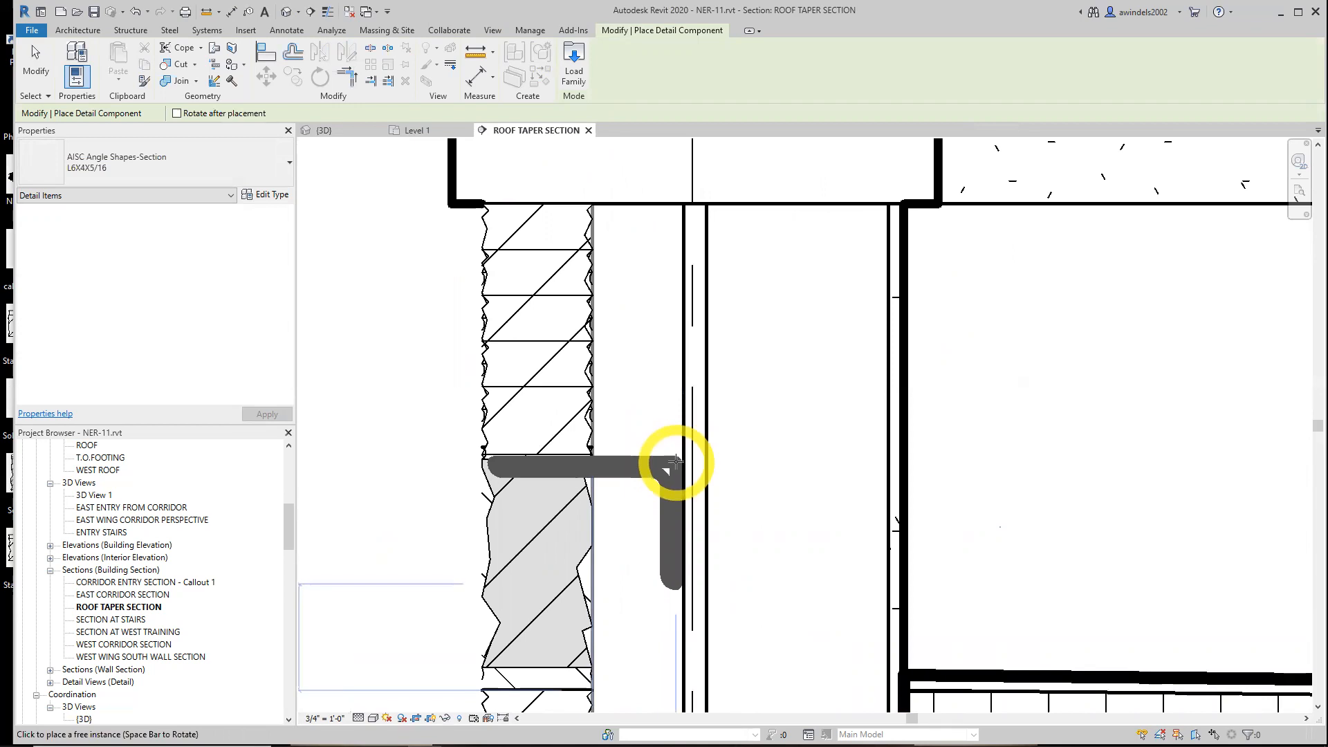
key(space)
key(space)
key(space)
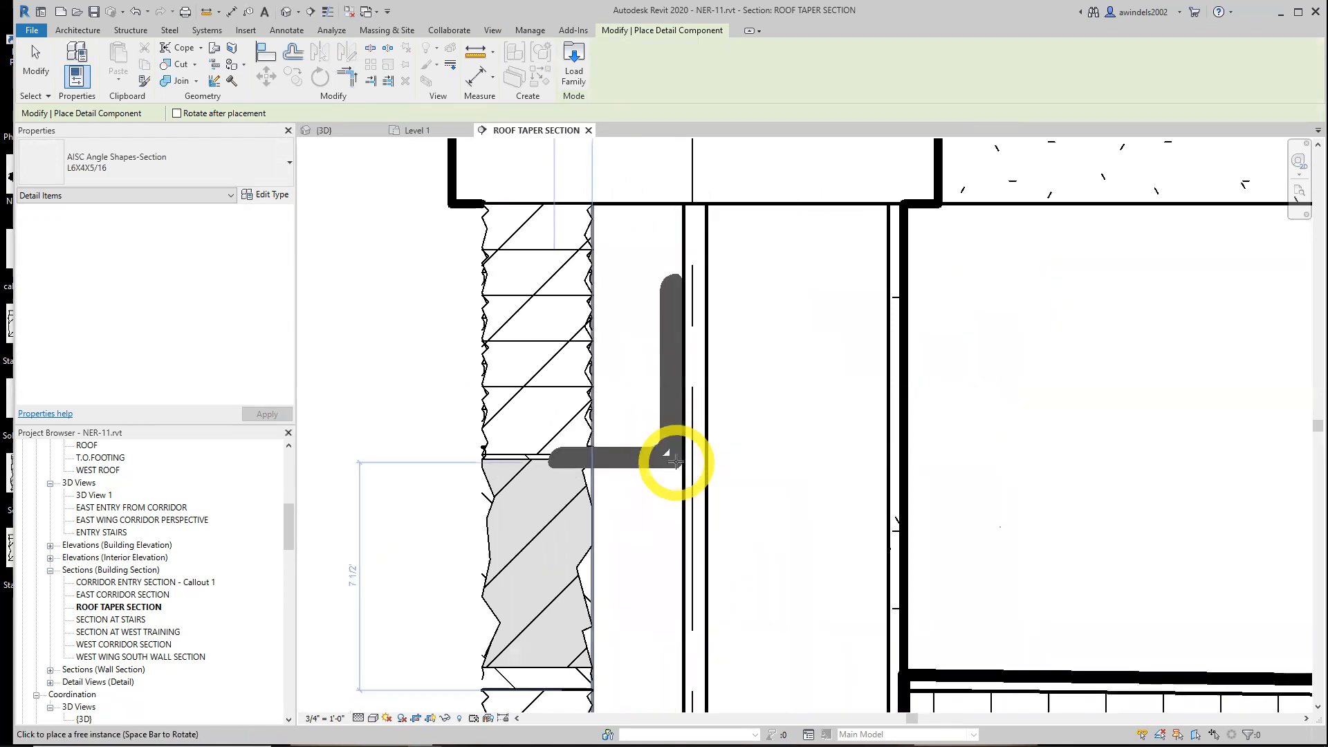
key(space)
click(676, 462)
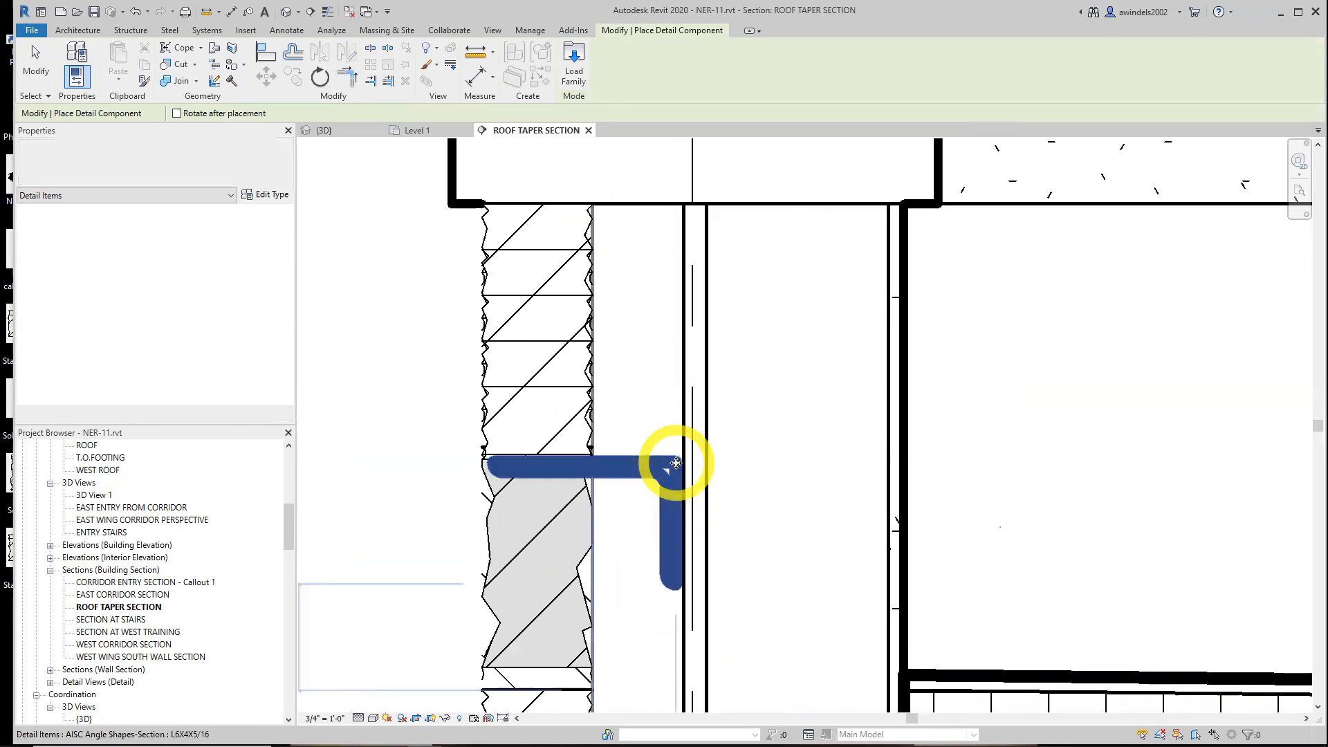
- Switch the view to thin lines and move the steel angle up so its top edge aligns with the soldier brick's top
key(Escape)
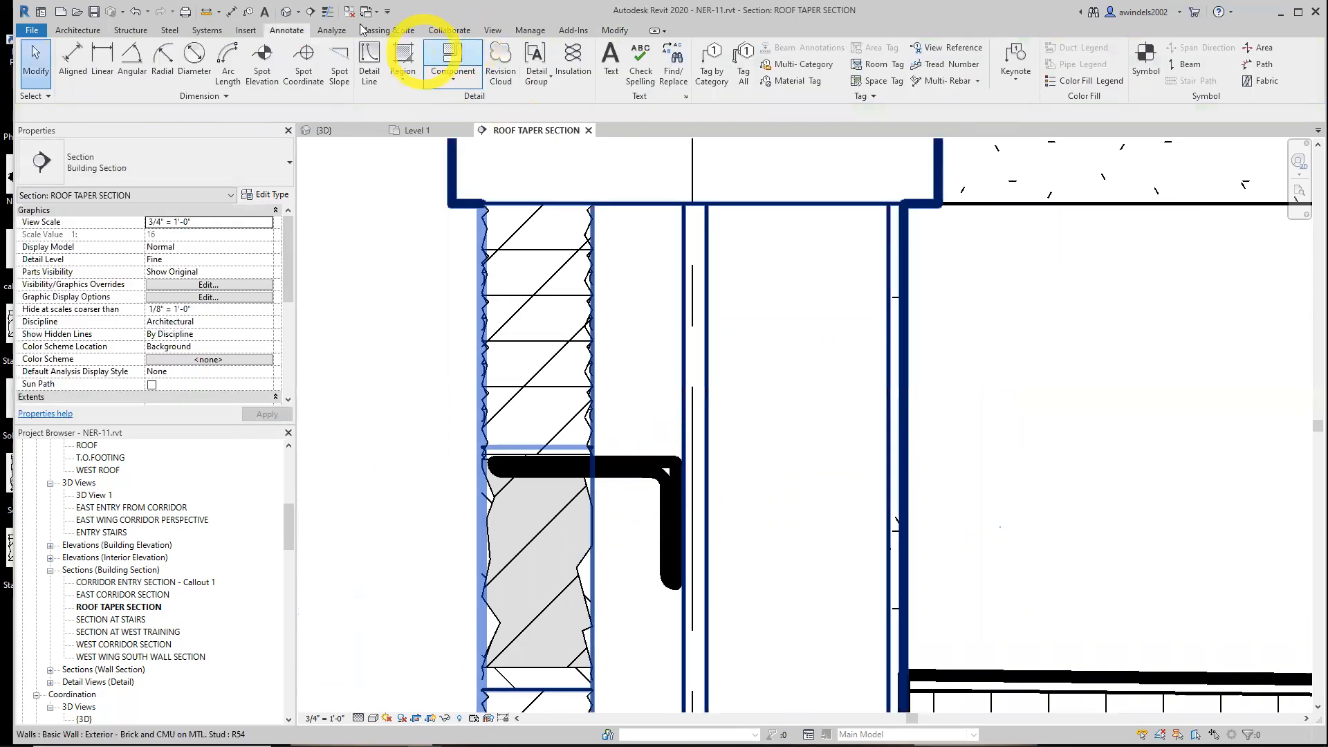
click(327, 15)
click(637, 466)
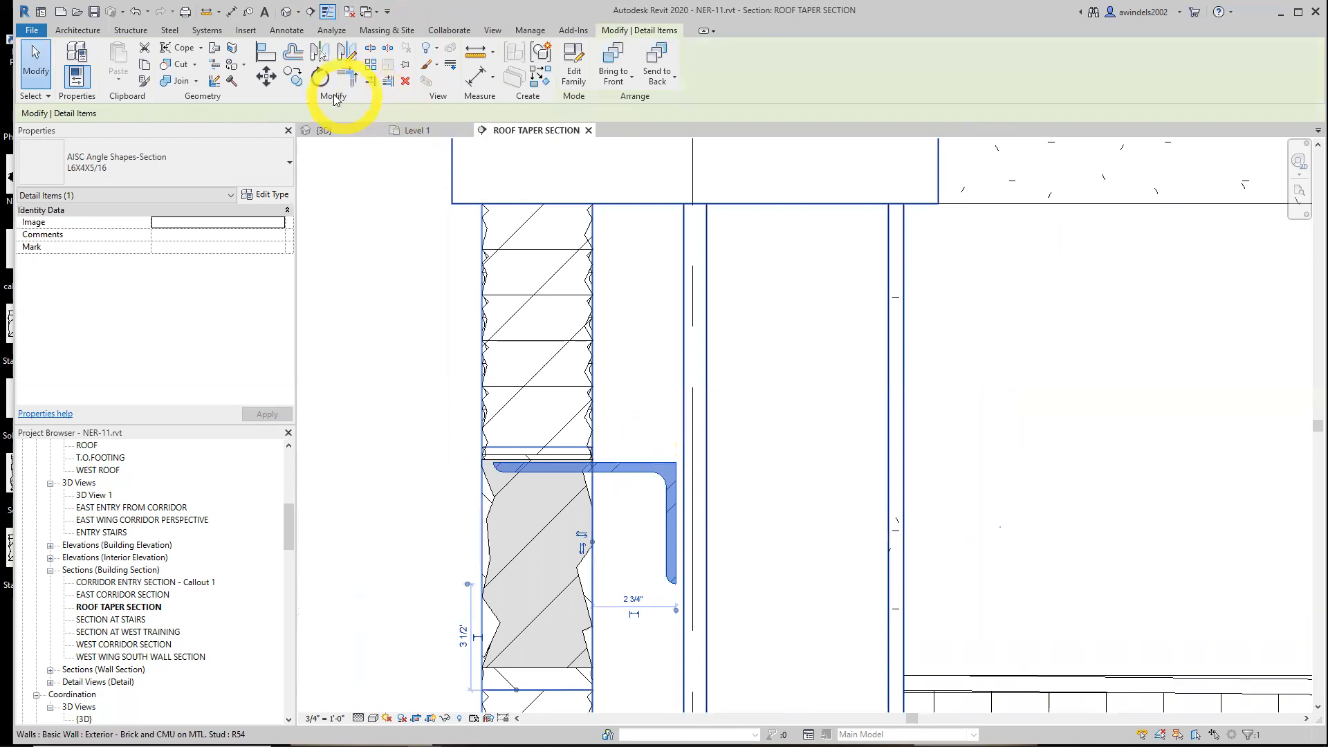
click(266, 76)
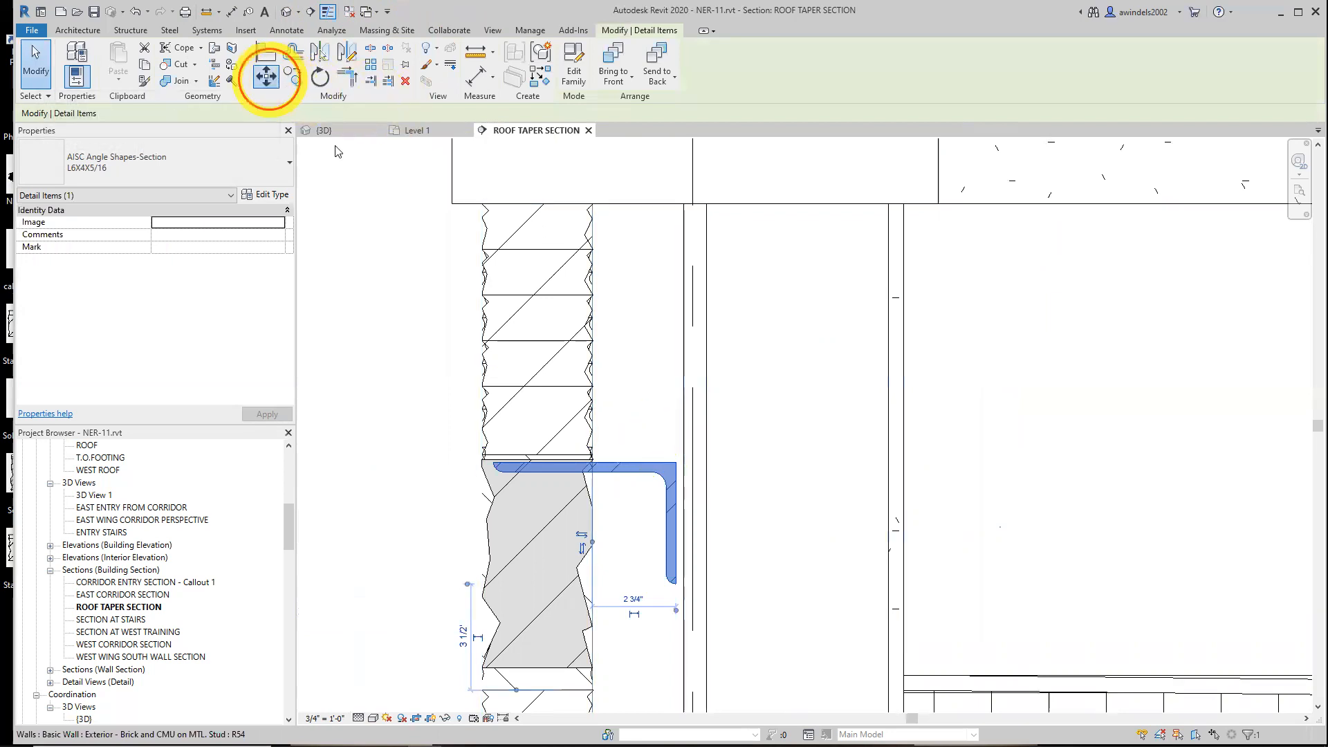
scroll(591, 465, up, 3)
click(594, 464)
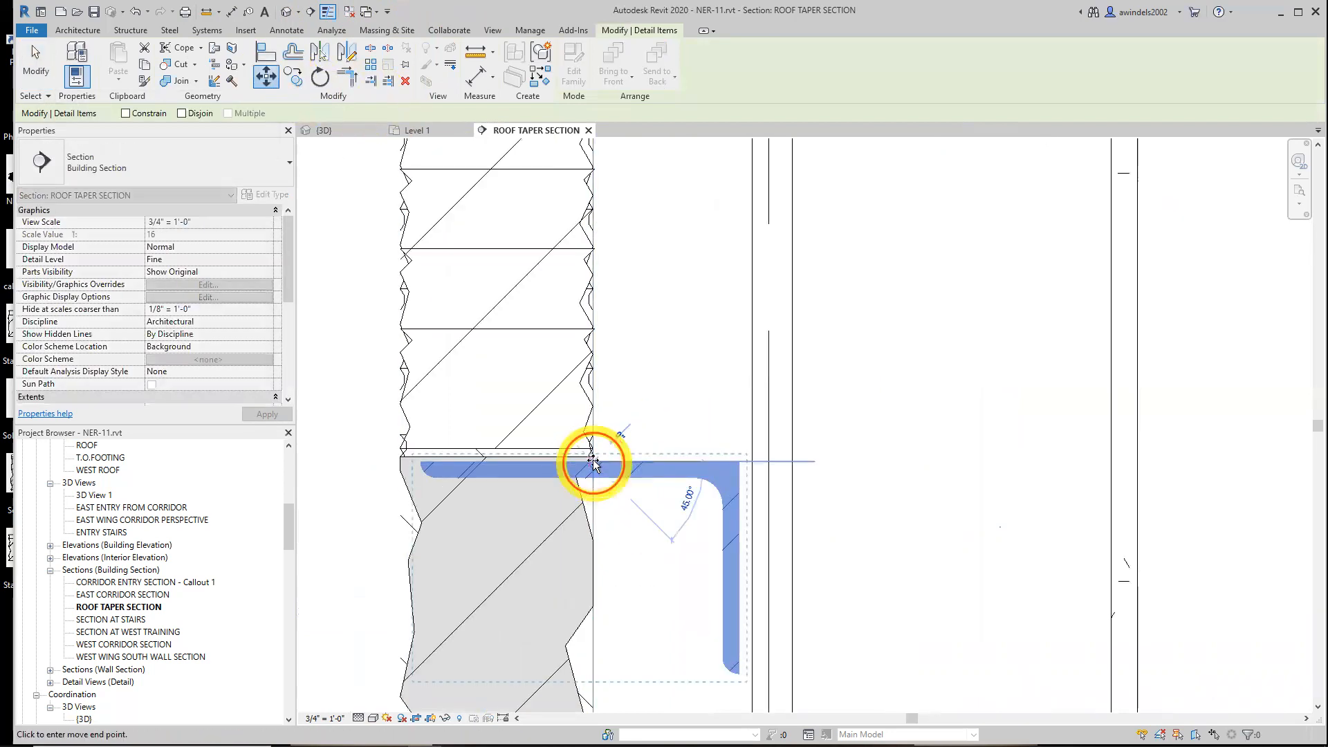
click(594, 462)
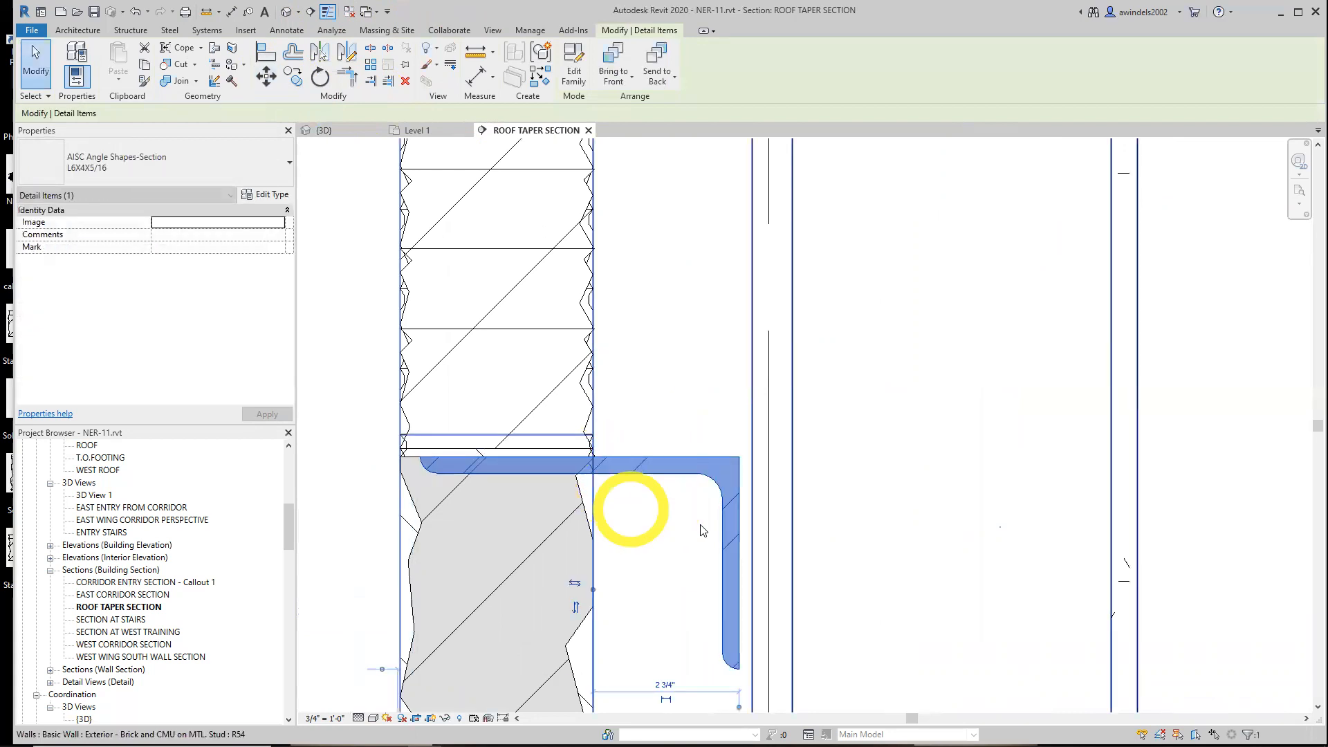
- Move the steel angle across the cavity until the back of its short leg sits against the stud wall's outer face
click(268, 78)
click(740, 456)
click(748, 503)
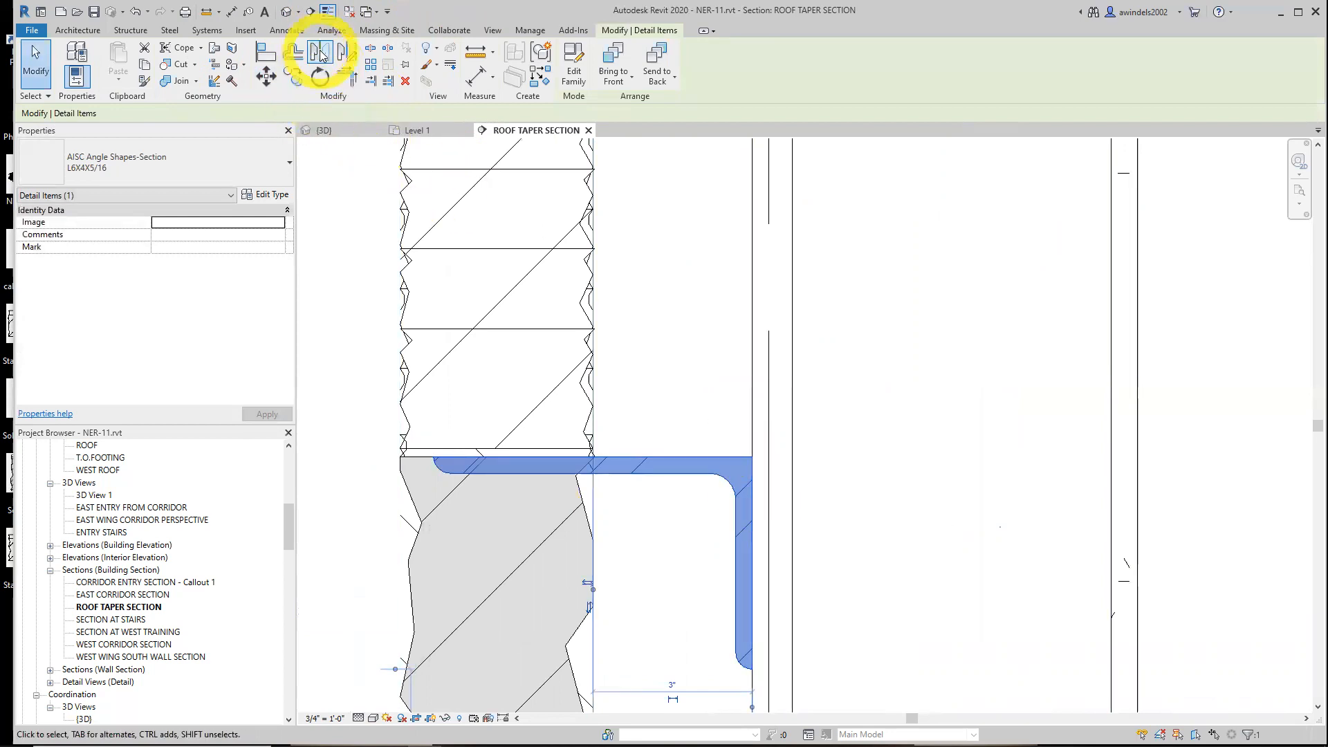
- Mirror the steel angle about its top edge so the short leg points up, and delete the original angle
click(320, 55)
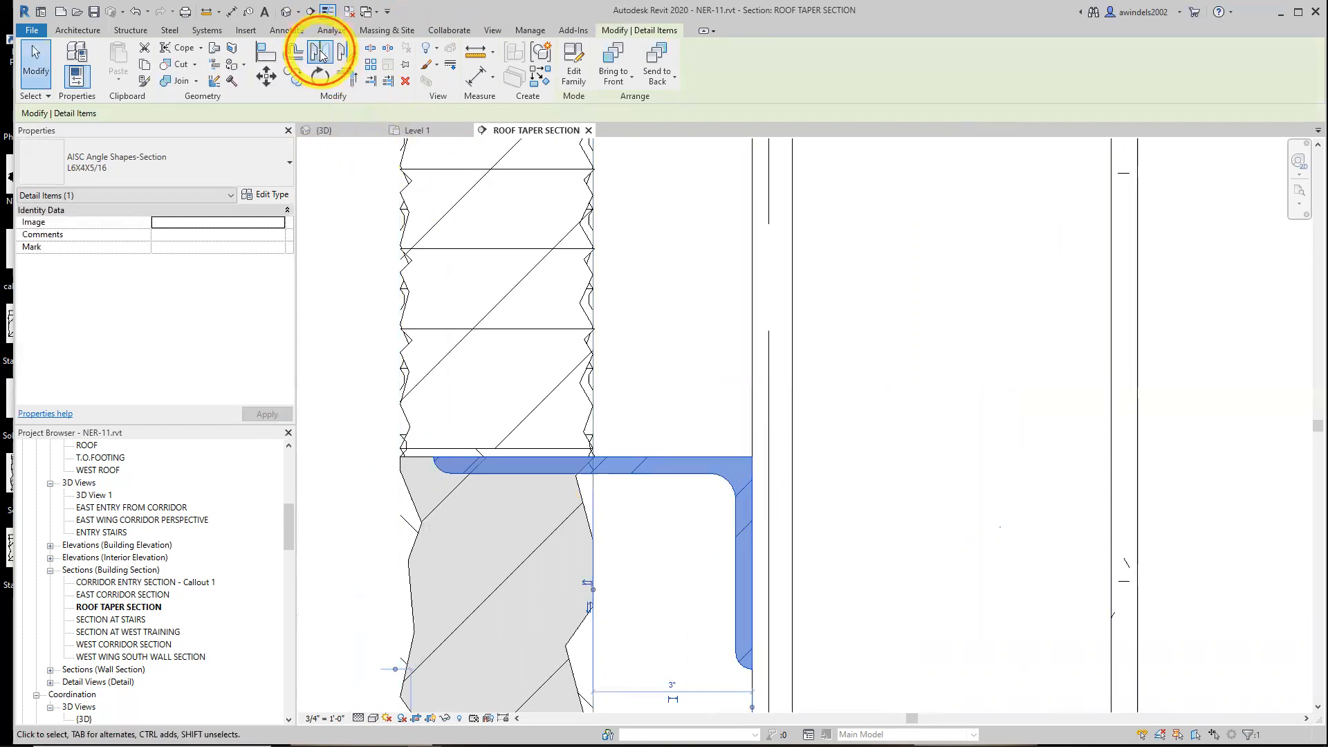
click(675, 454)
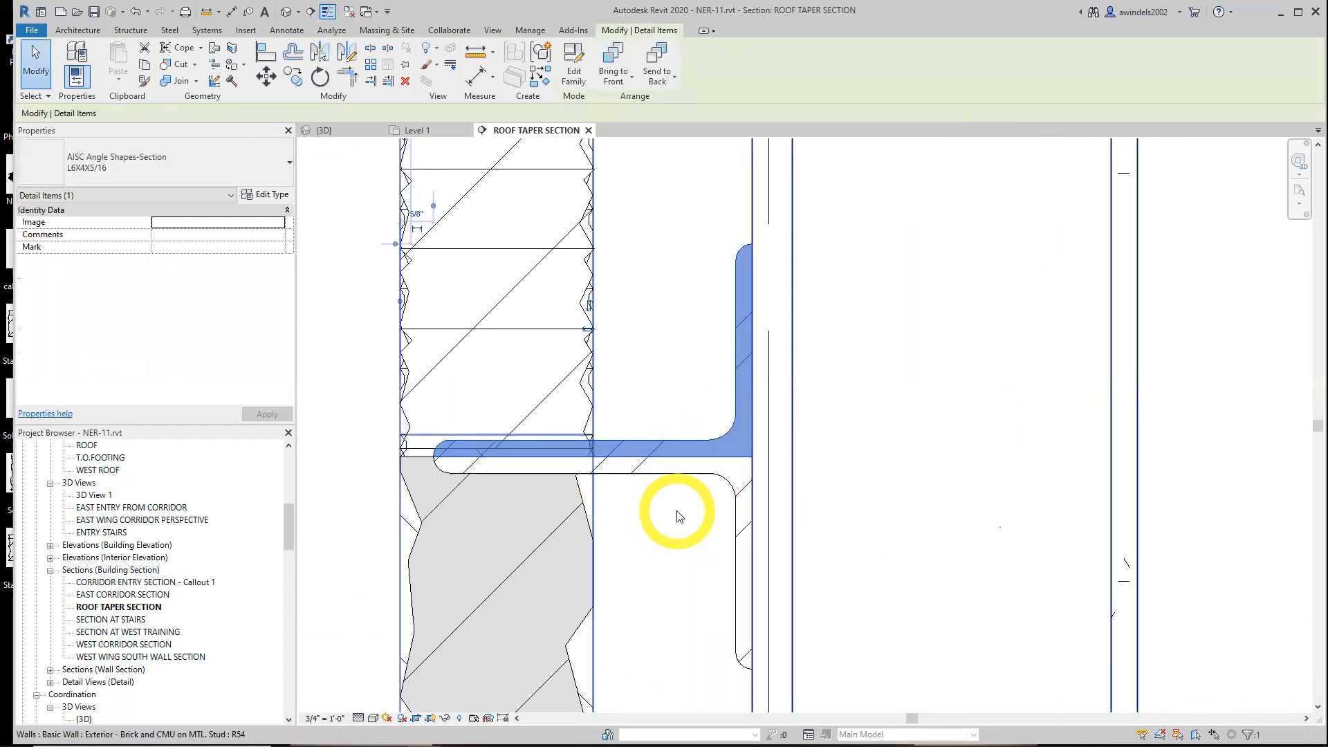
click(669, 489)
click(646, 466)
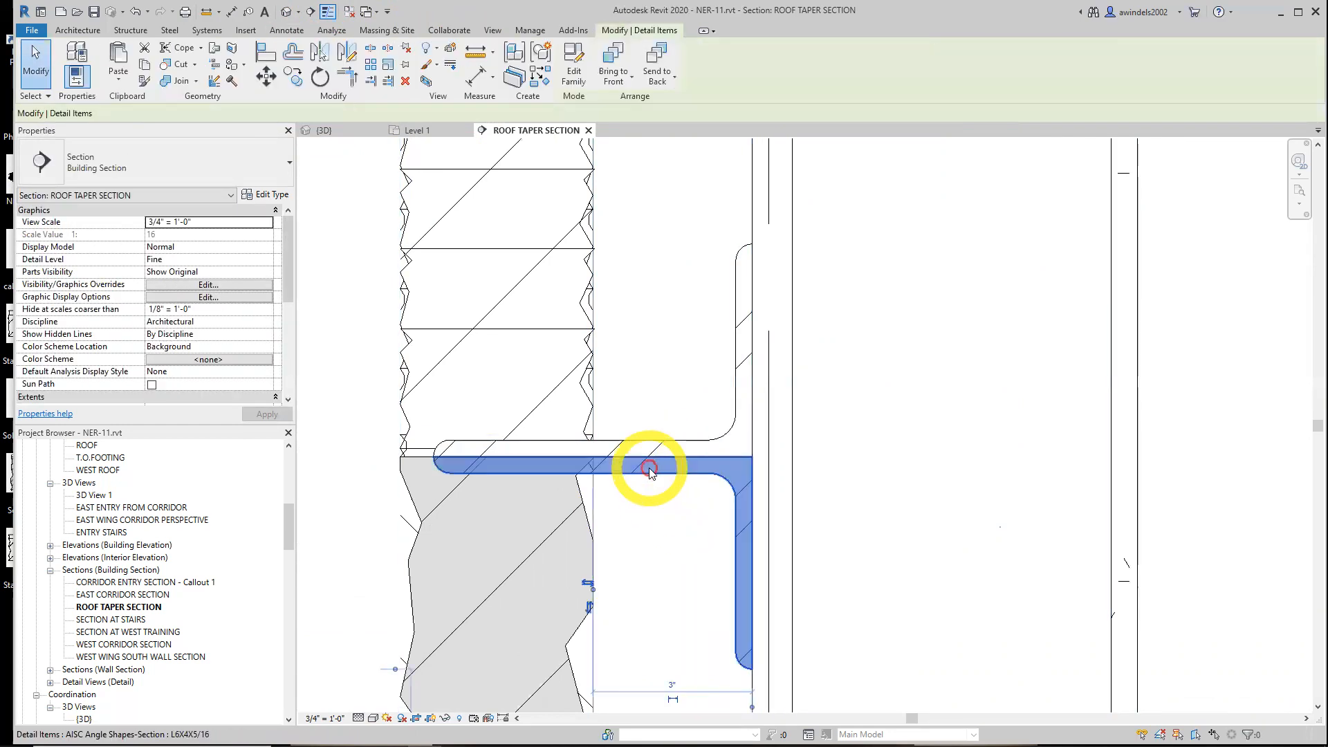
key(Delete)
scroll(687, 505, down, 2)
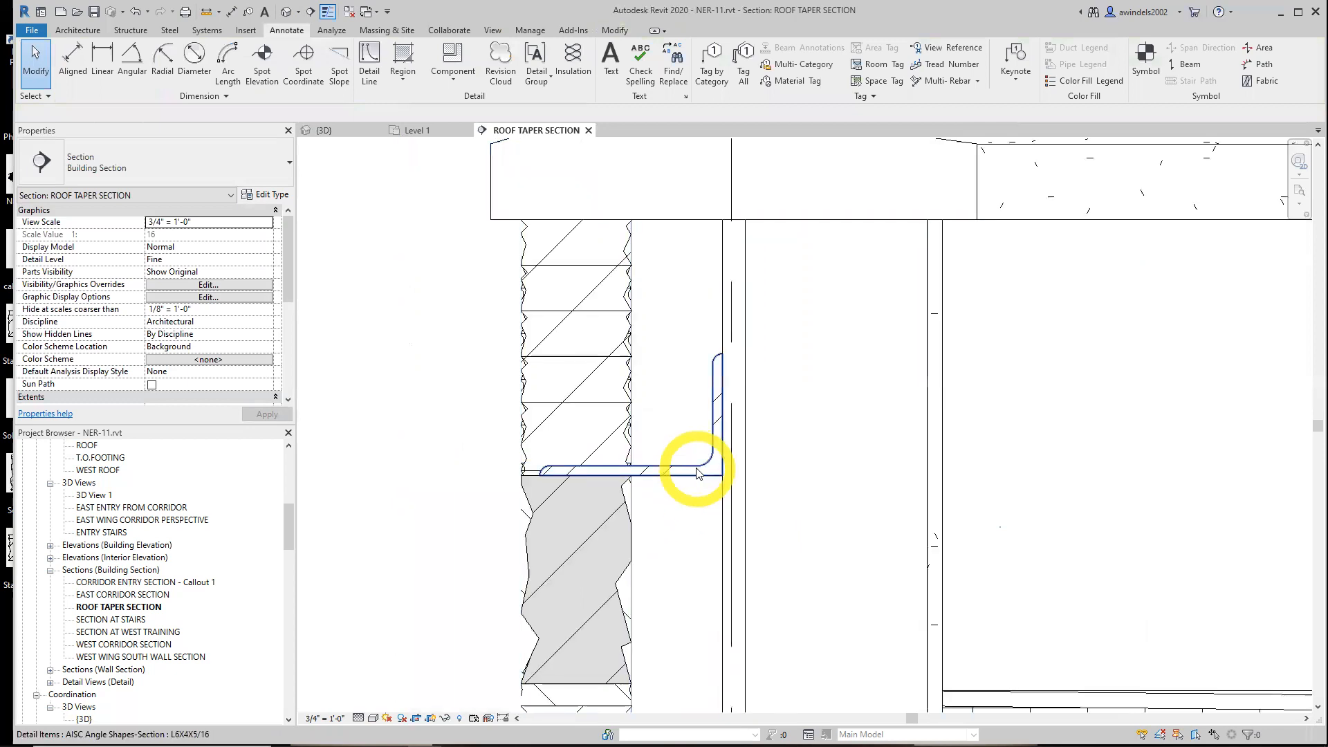
click(699, 473)
scroll(700, 473, down, 1)
scroll(701, 474, down, 1)
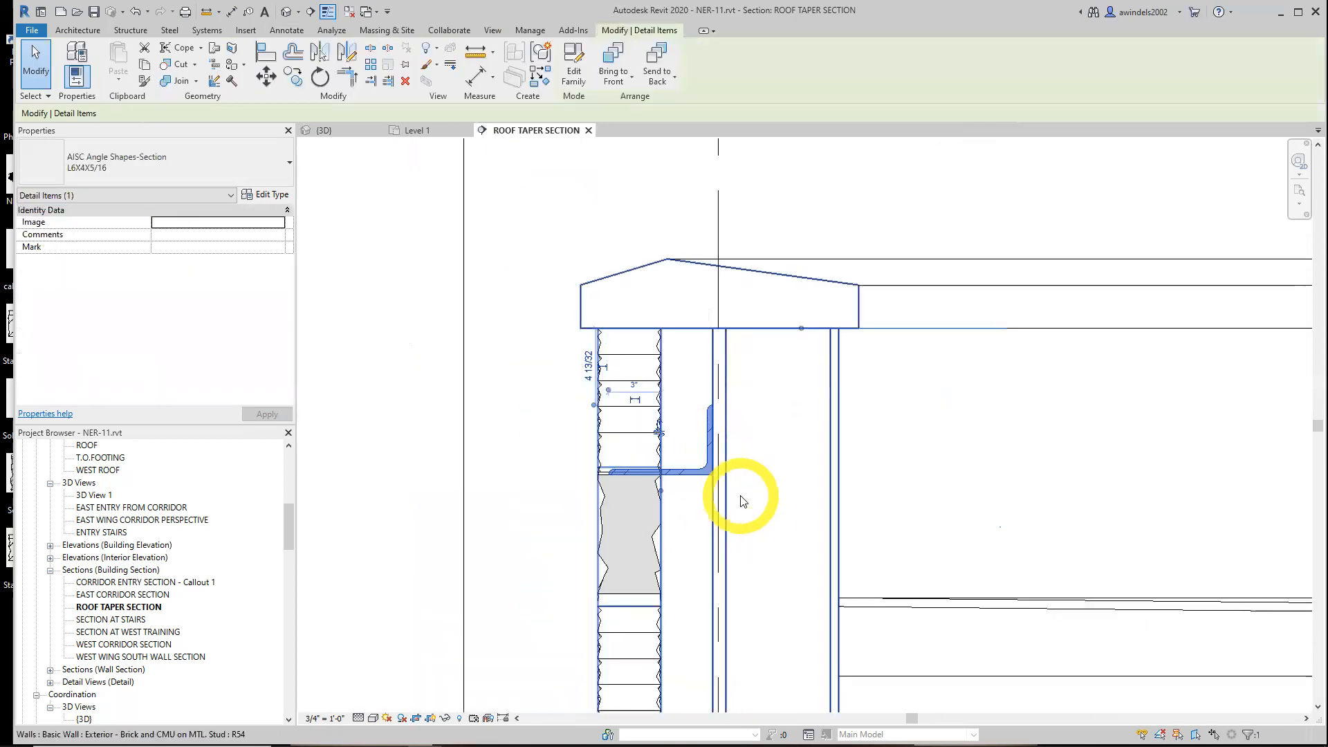
click(743, 499)
click(701, 472)
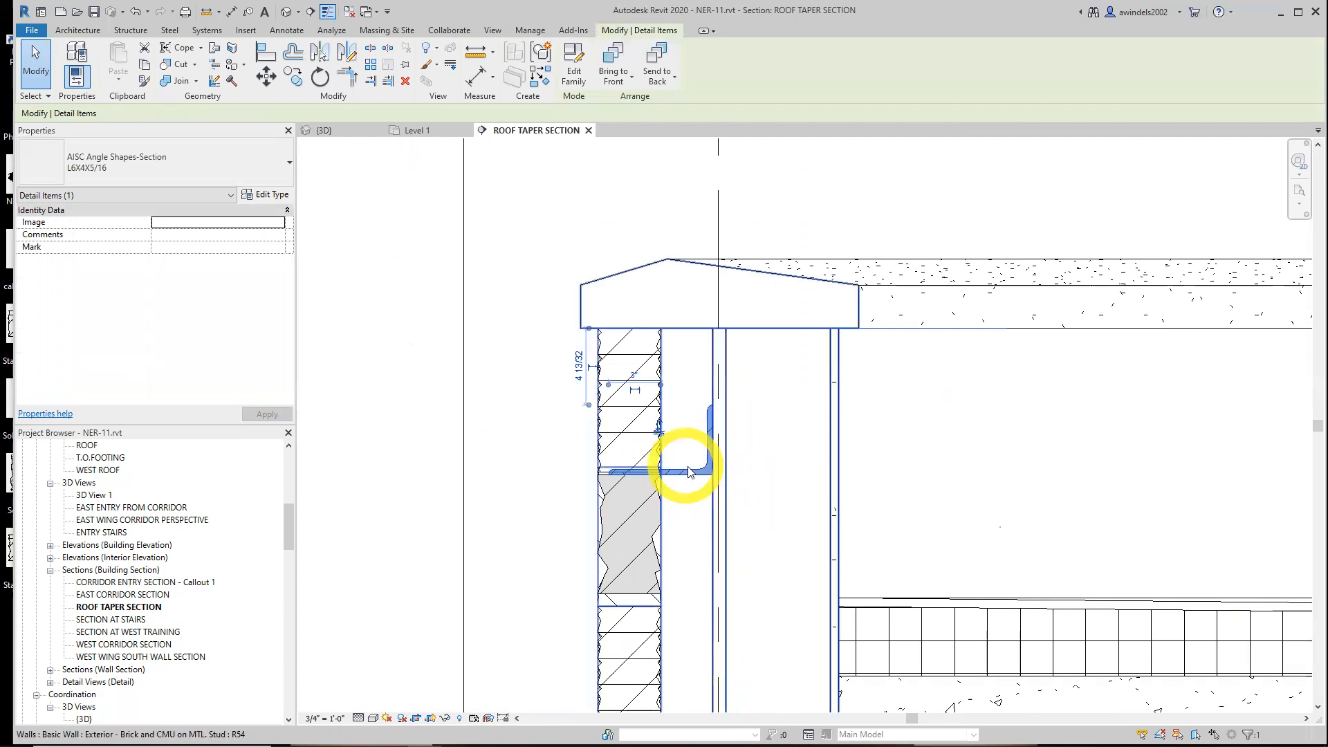
key(Escape)
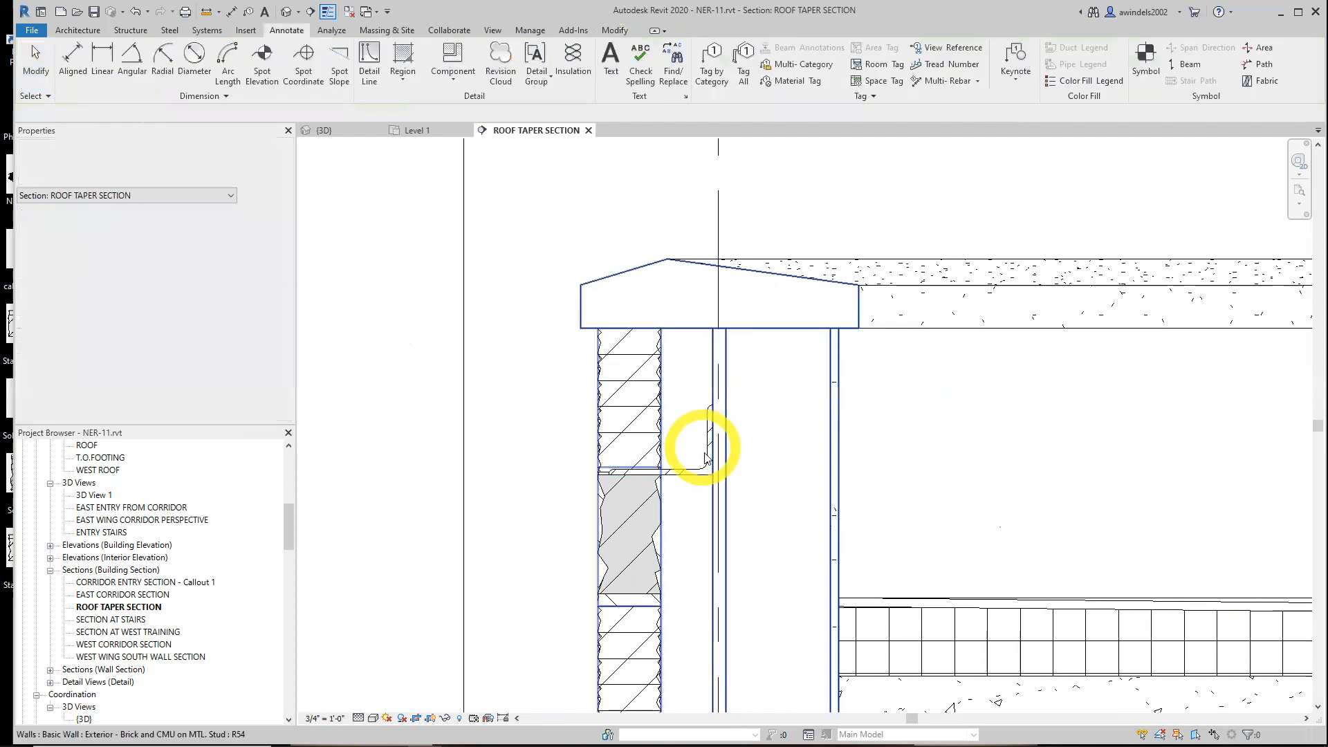
middle_drag(726, 468, 741, 457)
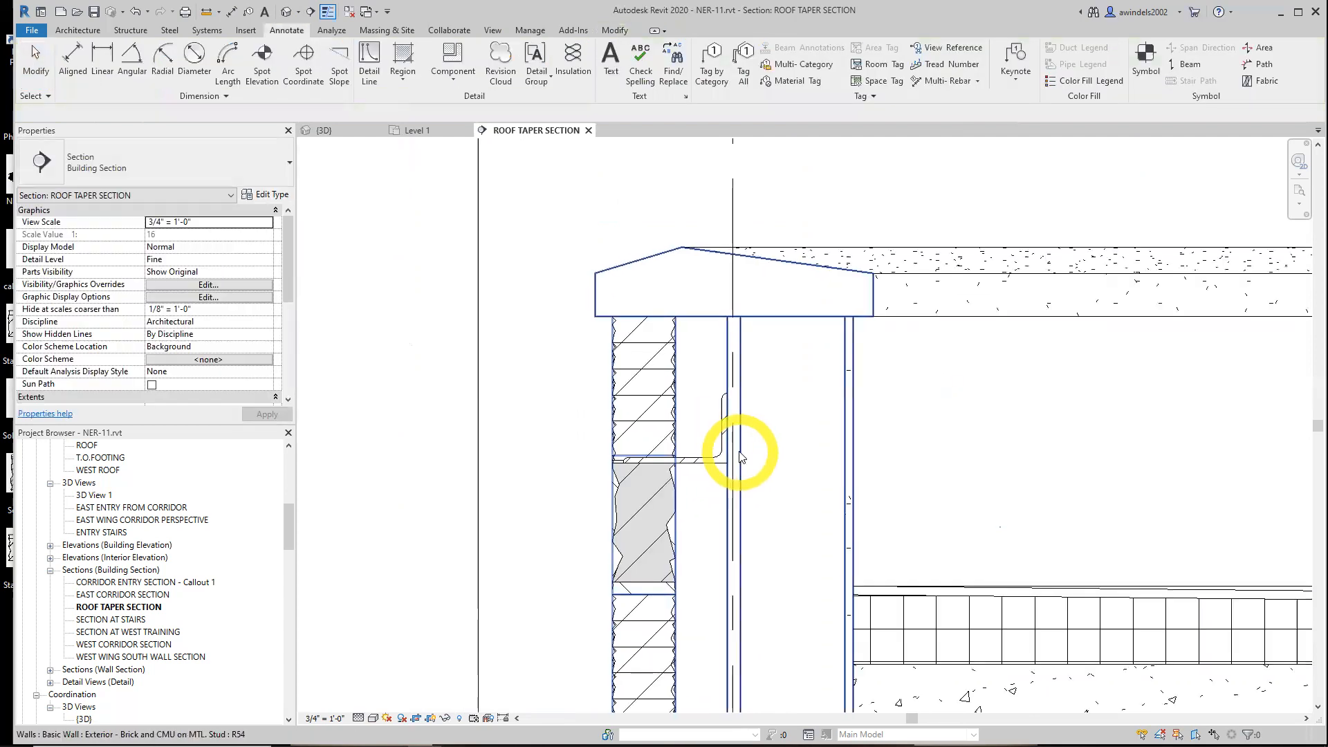
- Turn off thin lines and open the Detail Items subcategories in the project's Object Styles
click(329, 11)
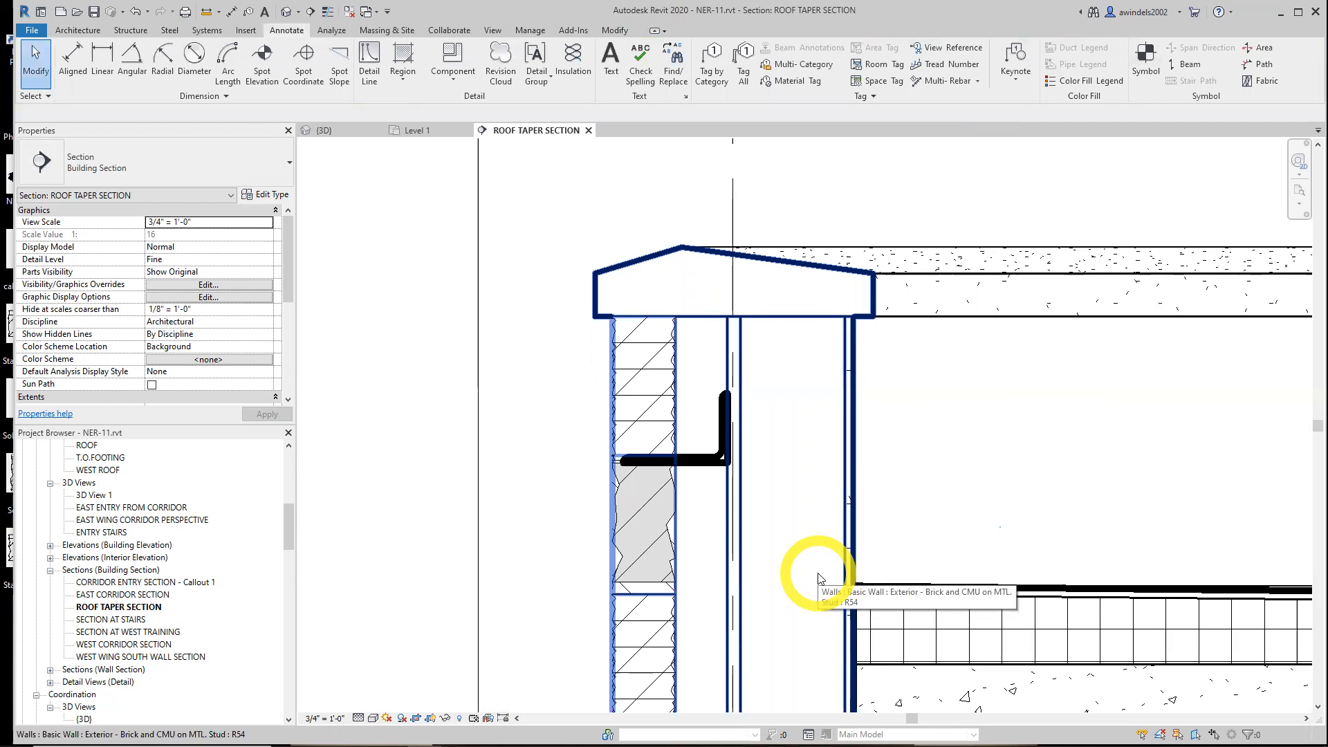
click(528, 32)
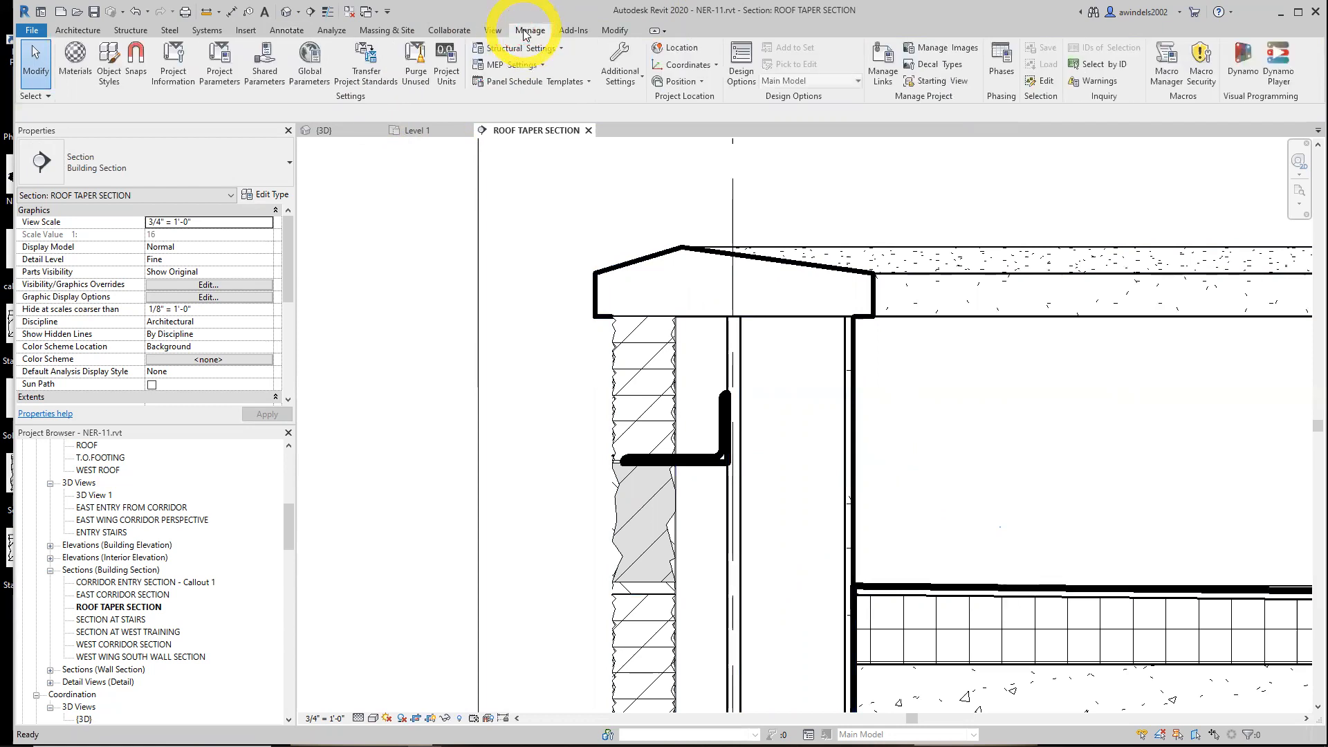
click(109, 61)
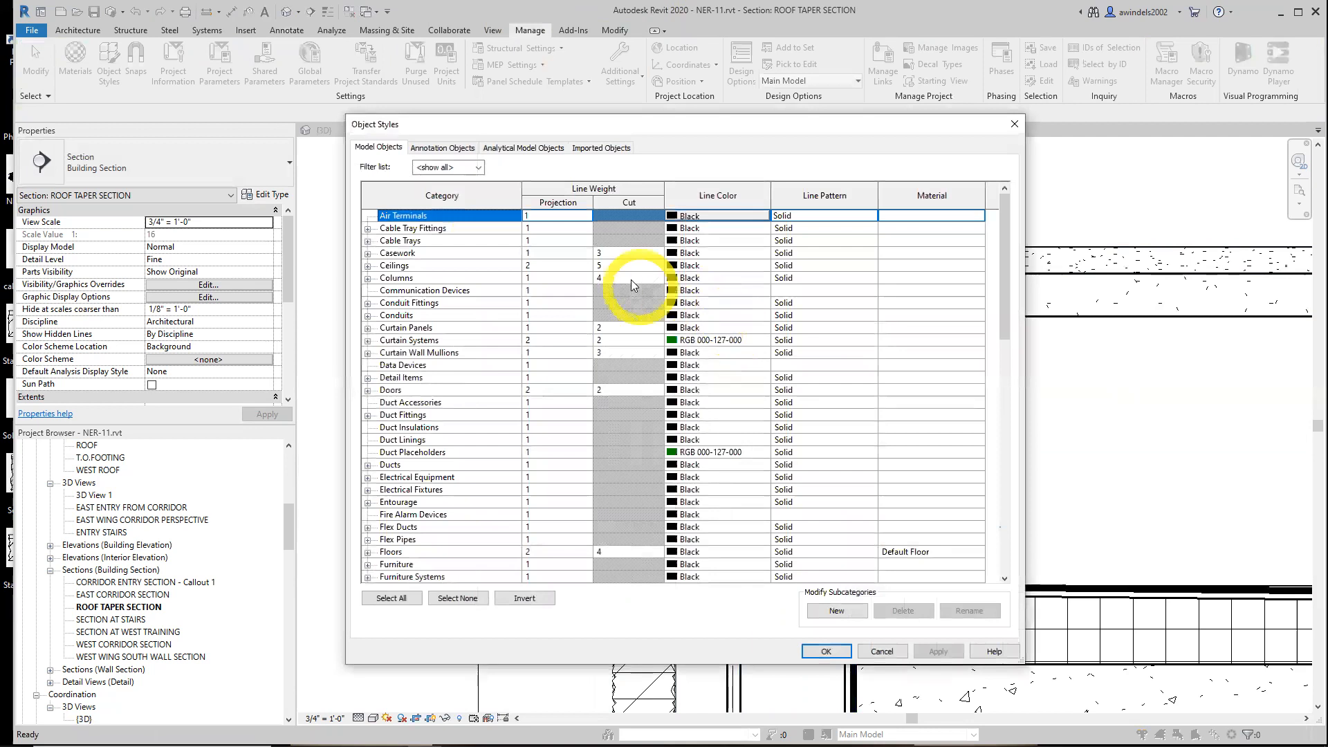
click(393, 253)
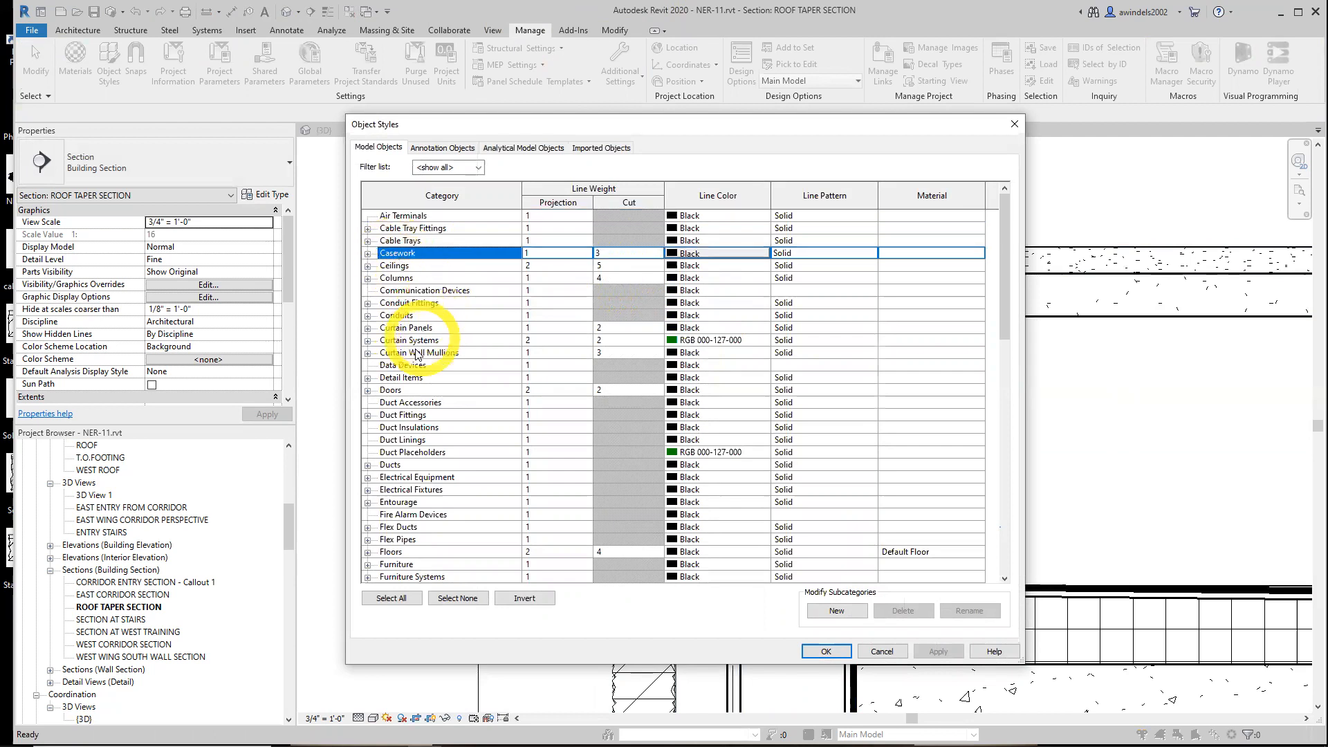
click(391, 378)
click(368, 378)
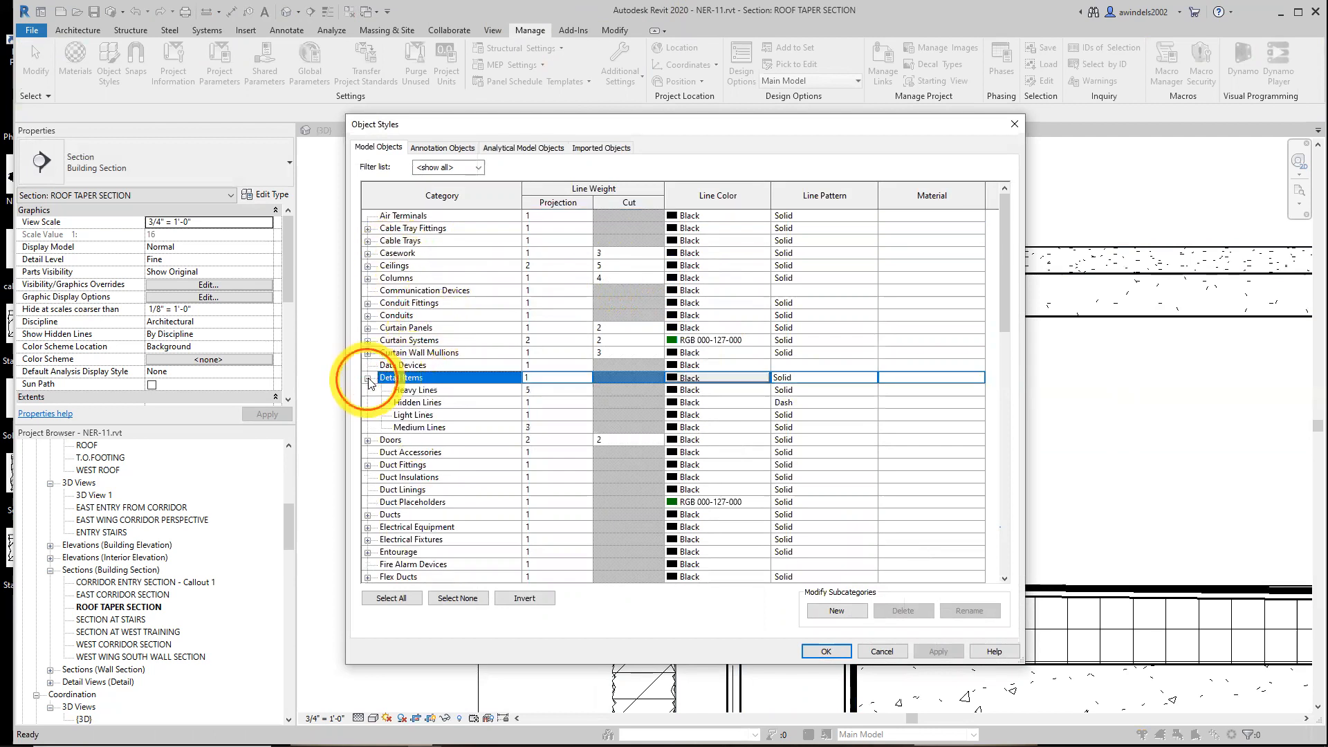
- Set the projection line weight of the Detail Items Heavy Lines subcategory to 3 and accept the object styles
click(540, 391)
click(535, 391)
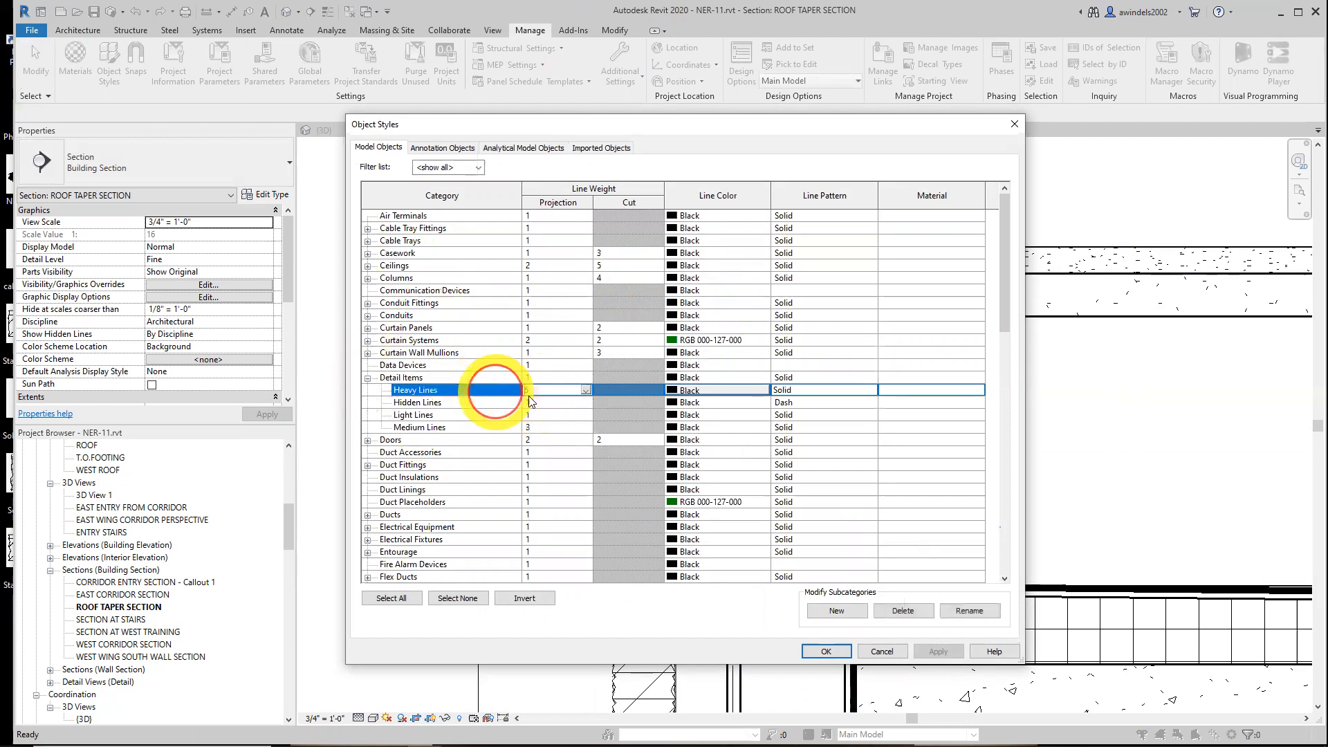
text(3)
click(543, 400)
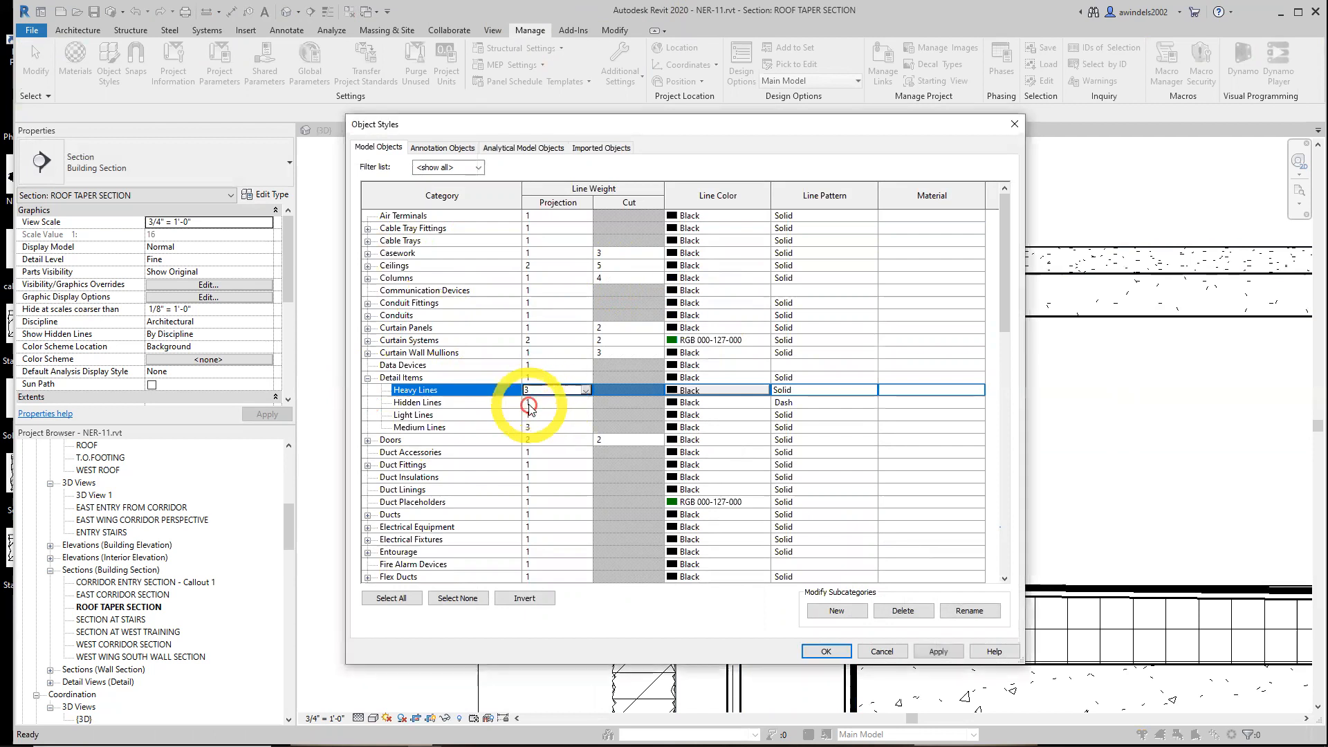
drag(668, 132, 275, 119)
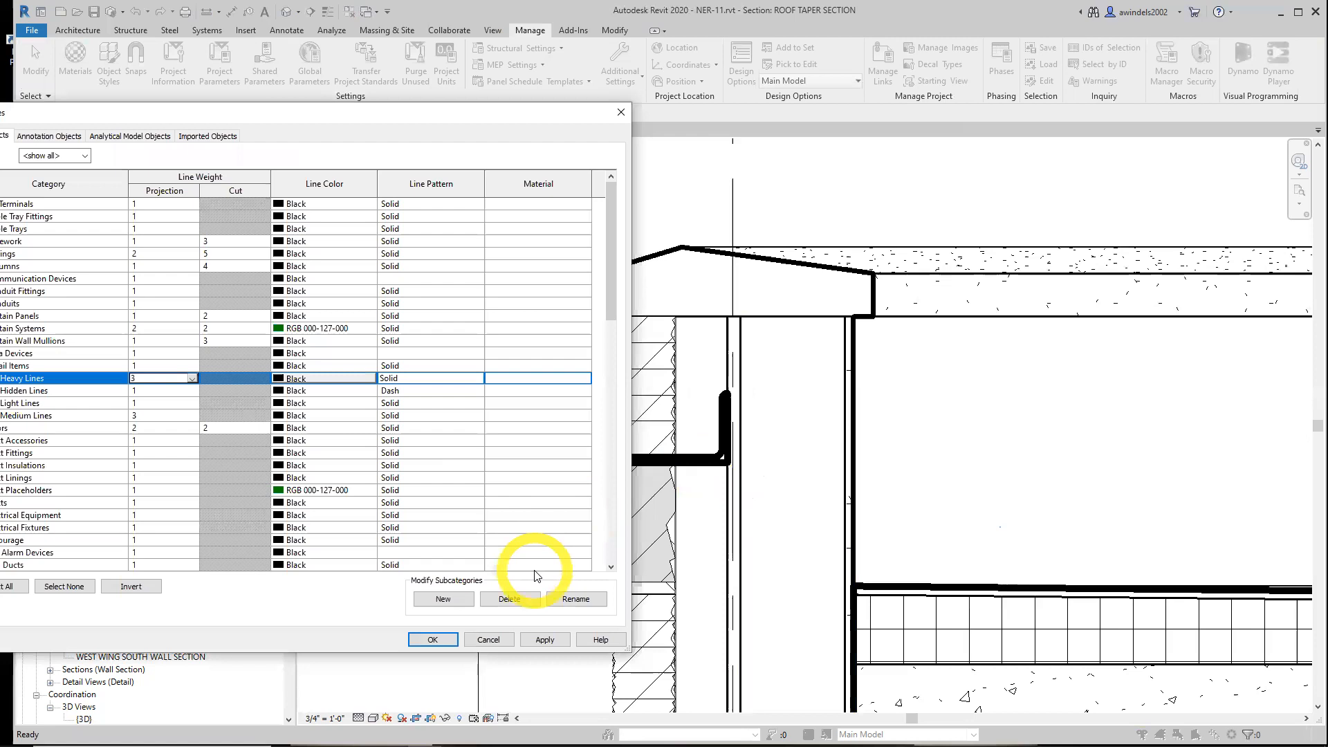
click(433, 639)
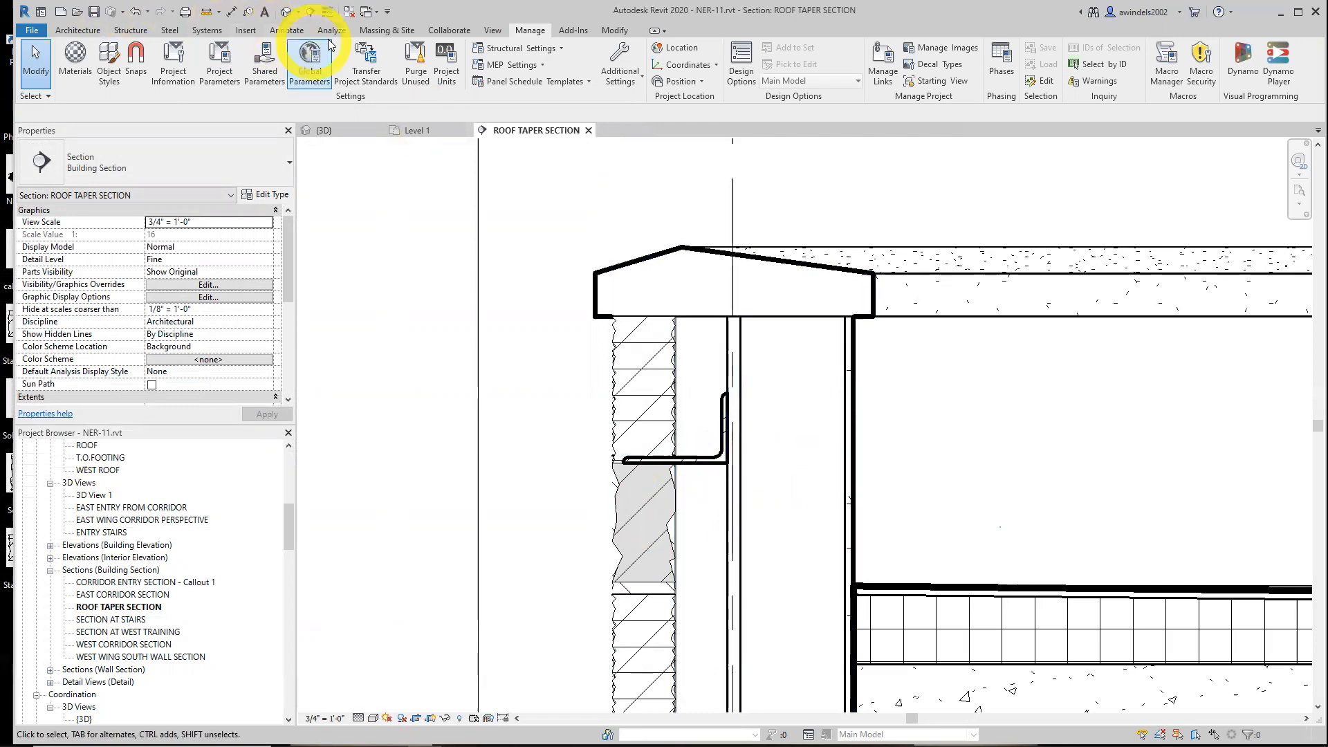
- Start a detail component and browse for another family to load, going back up to the Detail Items folder
click(280, 30)
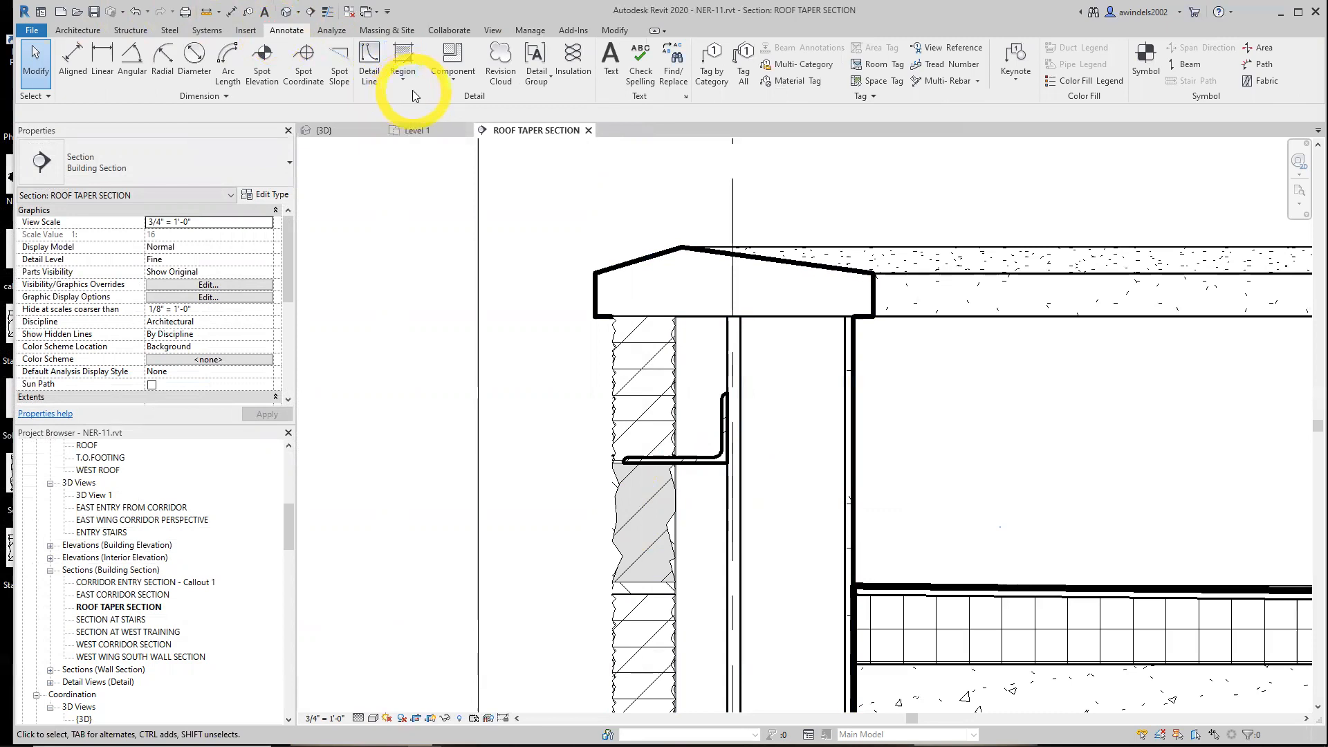
click(443, 54)
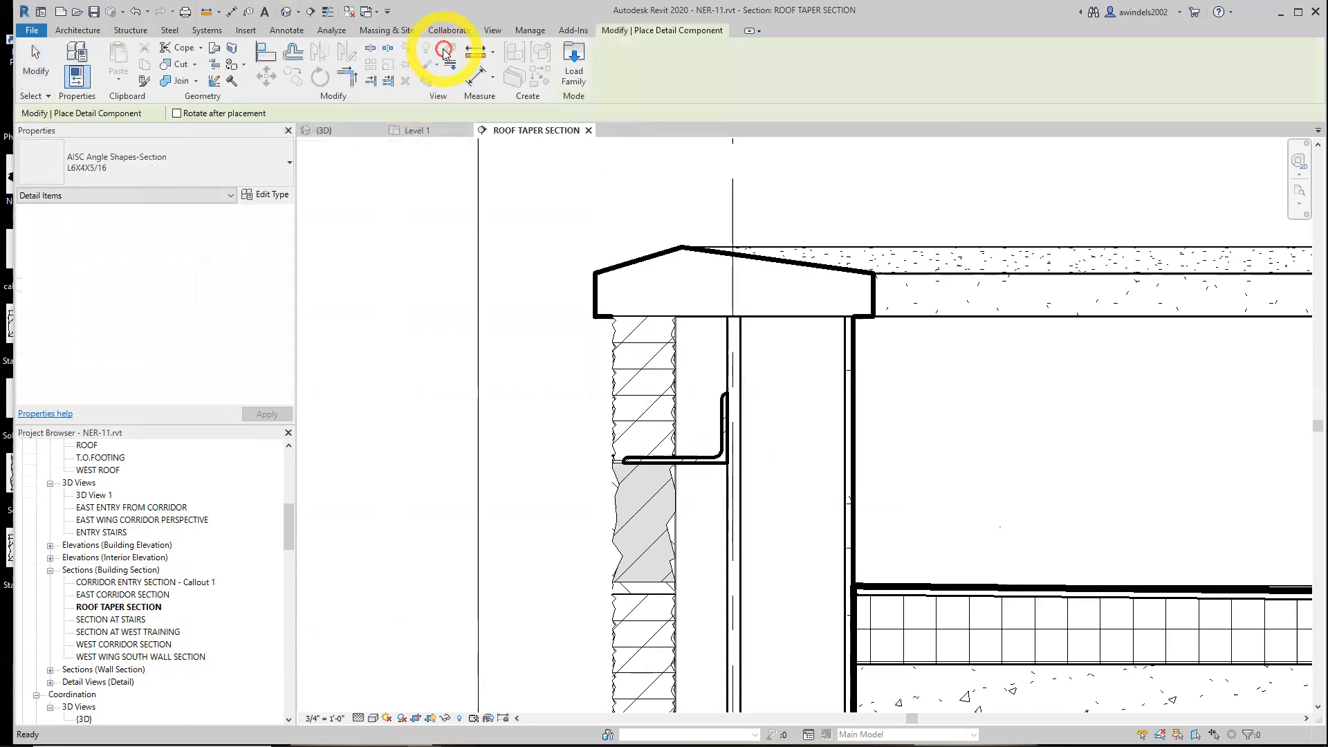
click(573, 70)
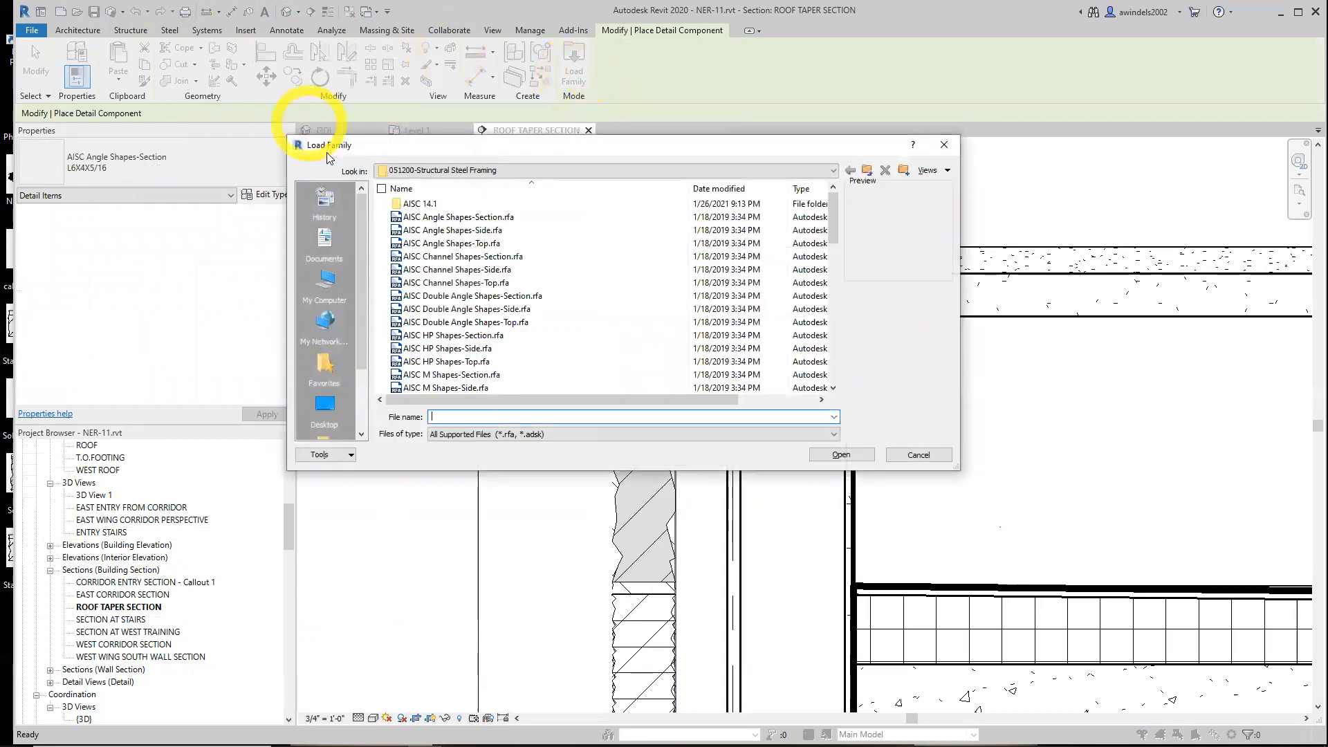
click(518, 282)
key(BackSpace)
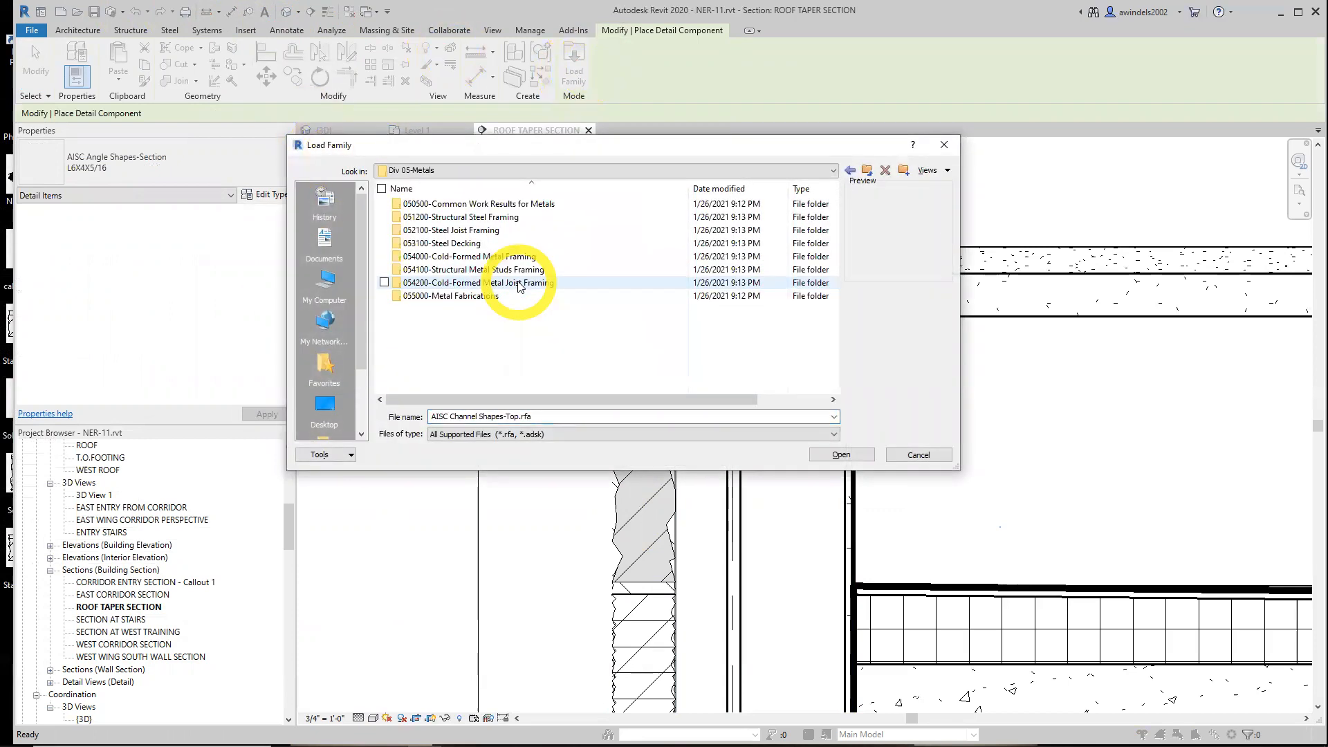
key(BackSpace)
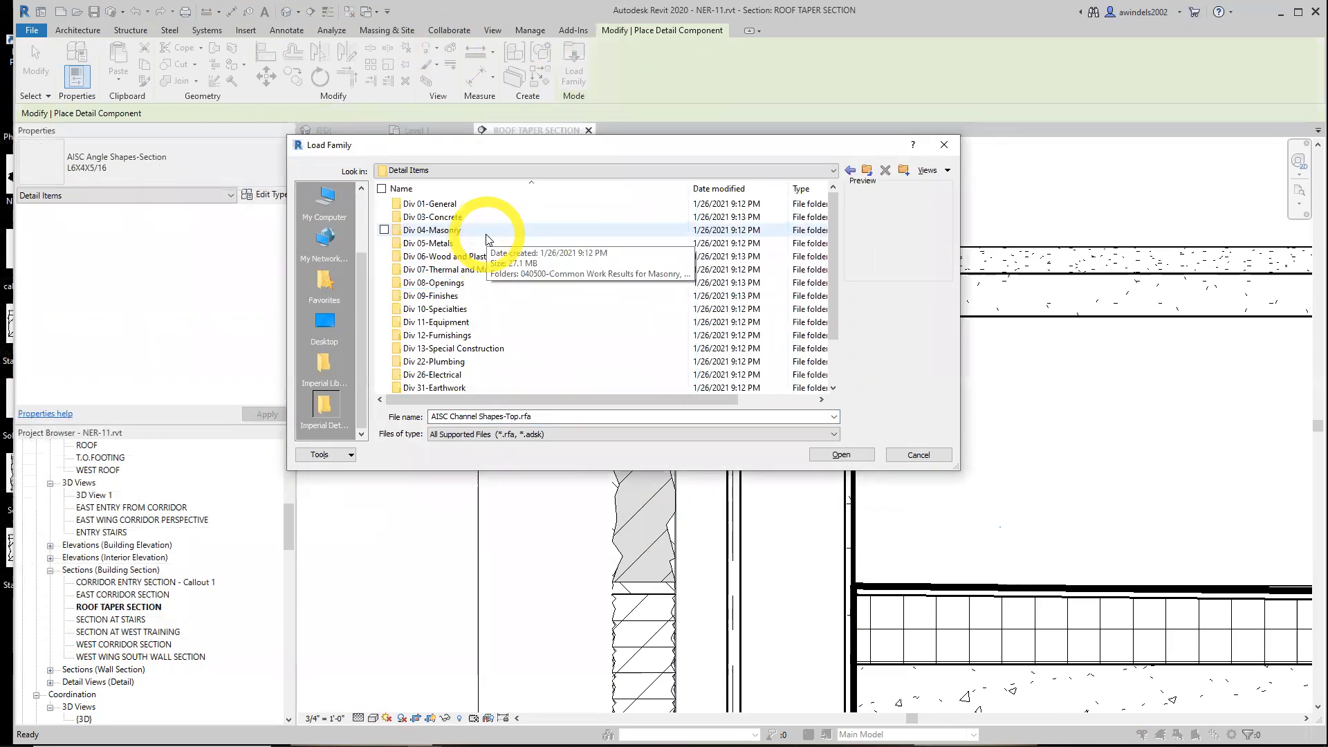
- Load the Lag Screws-Side.rfa family from Div 06-Wood and Plastic, 060500-Common Work Results for Wood Plastics and Composites, 060523-Fastenings
click(486, 235)
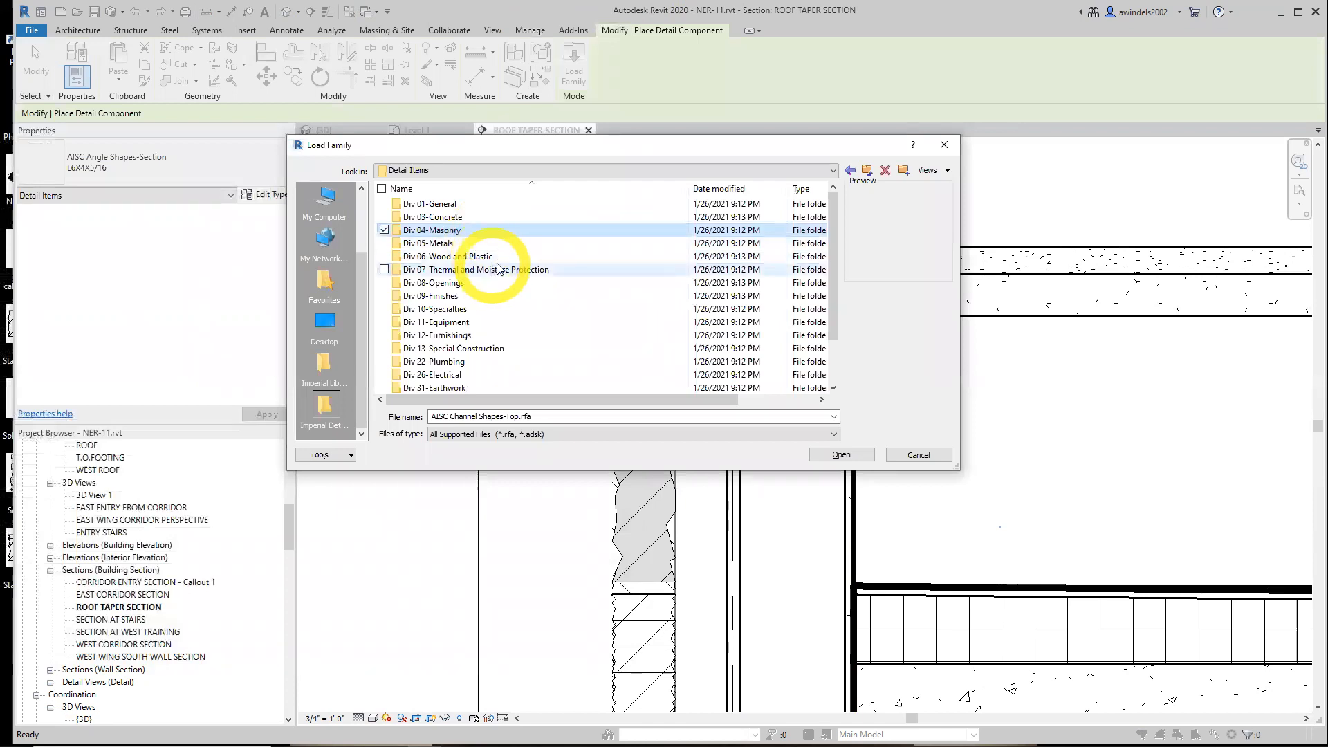
click(496, 260)
double_click(495, 259)
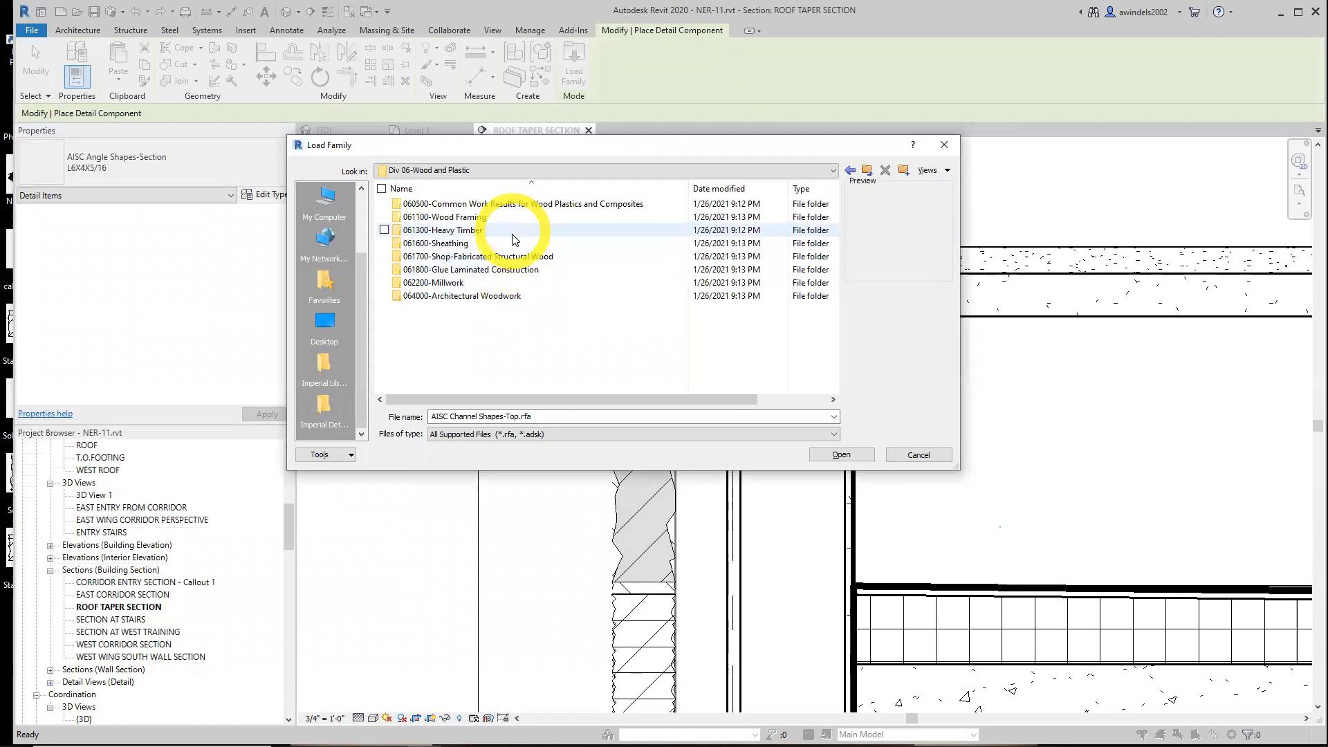
click(501, 205)
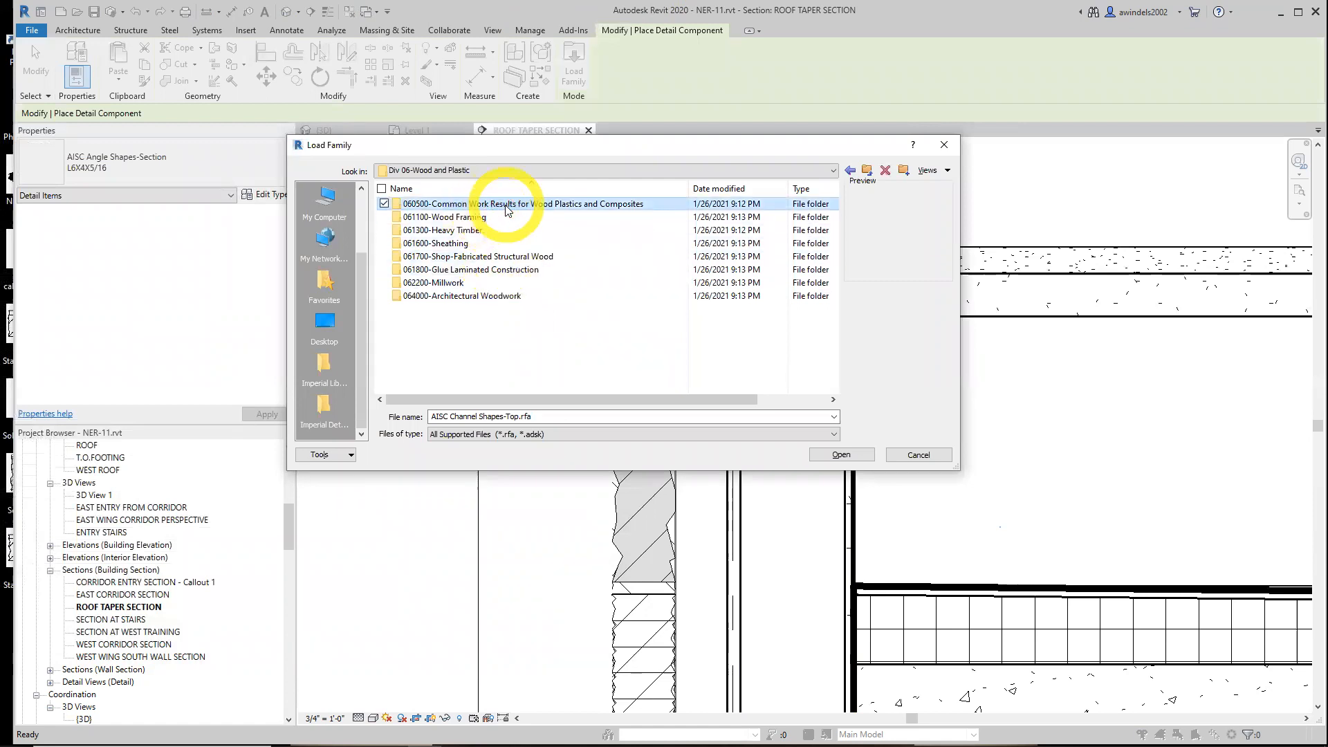
double_click(506, 206)
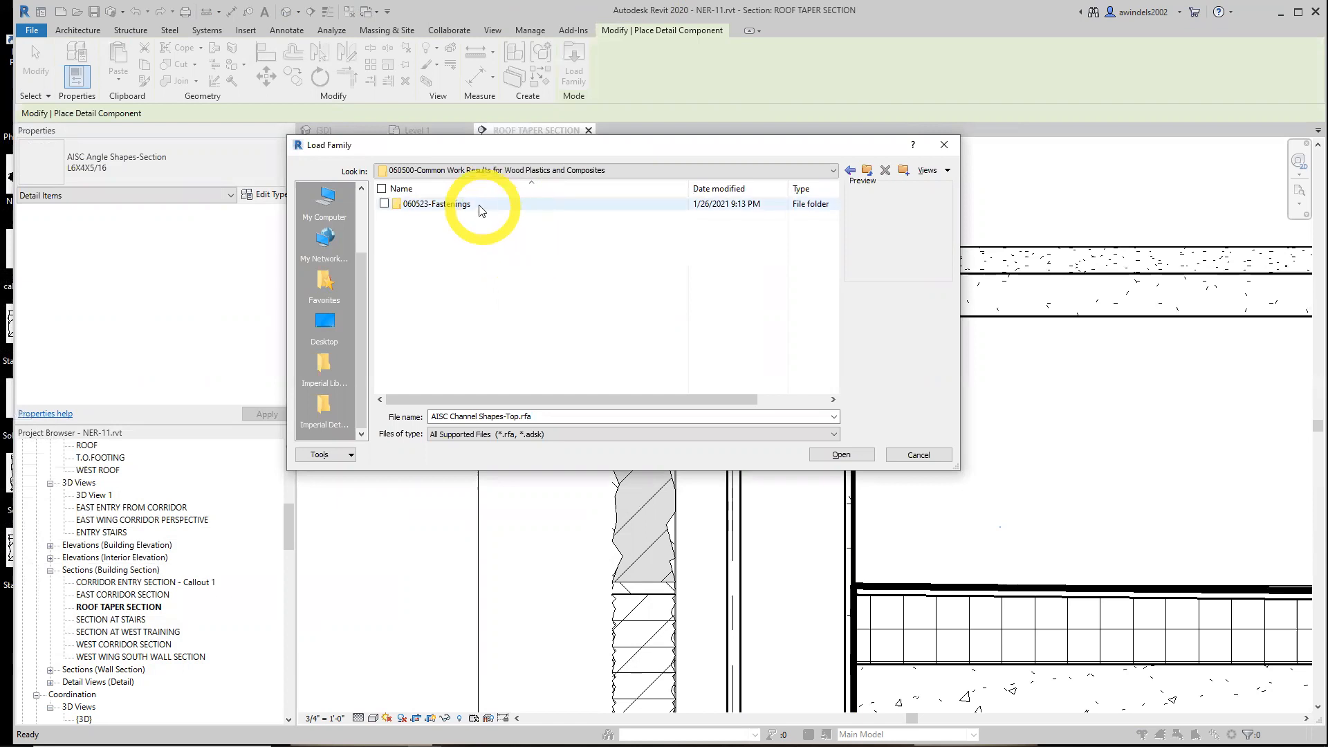
double_click(480, 206)
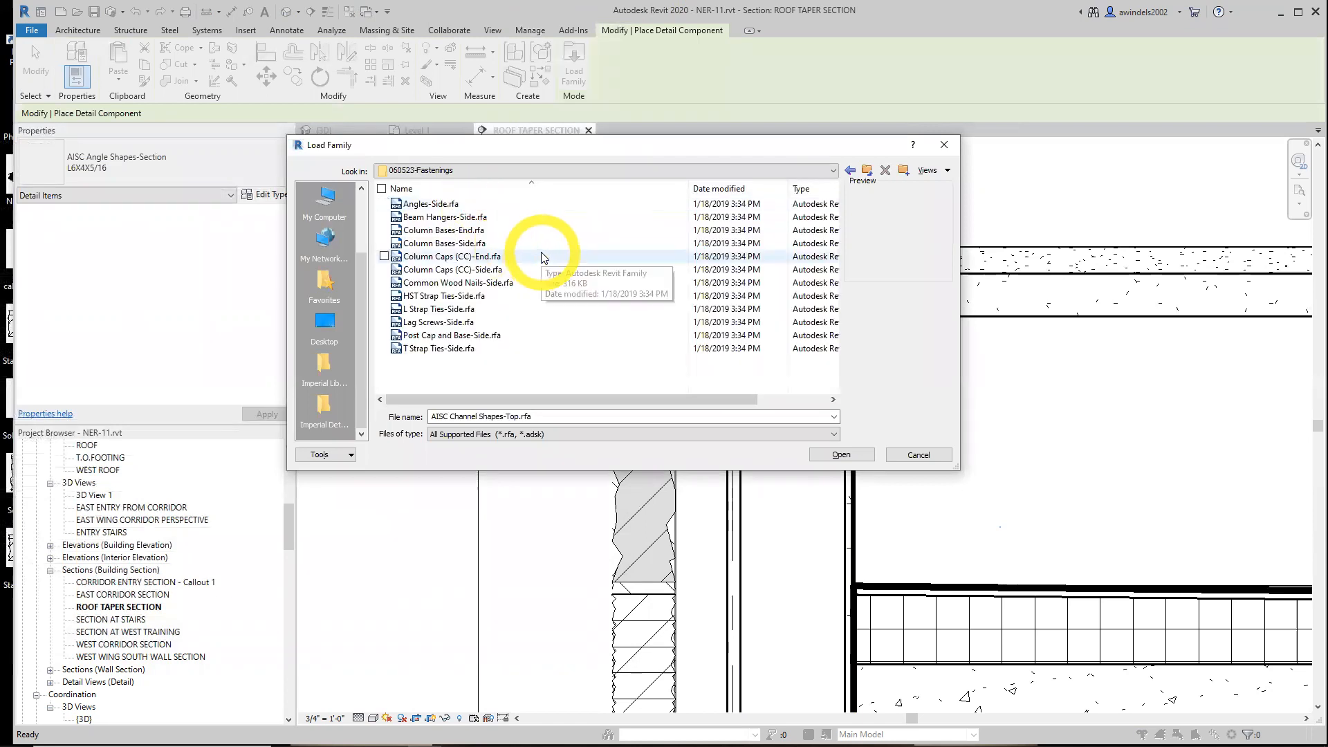
click(533, 324)
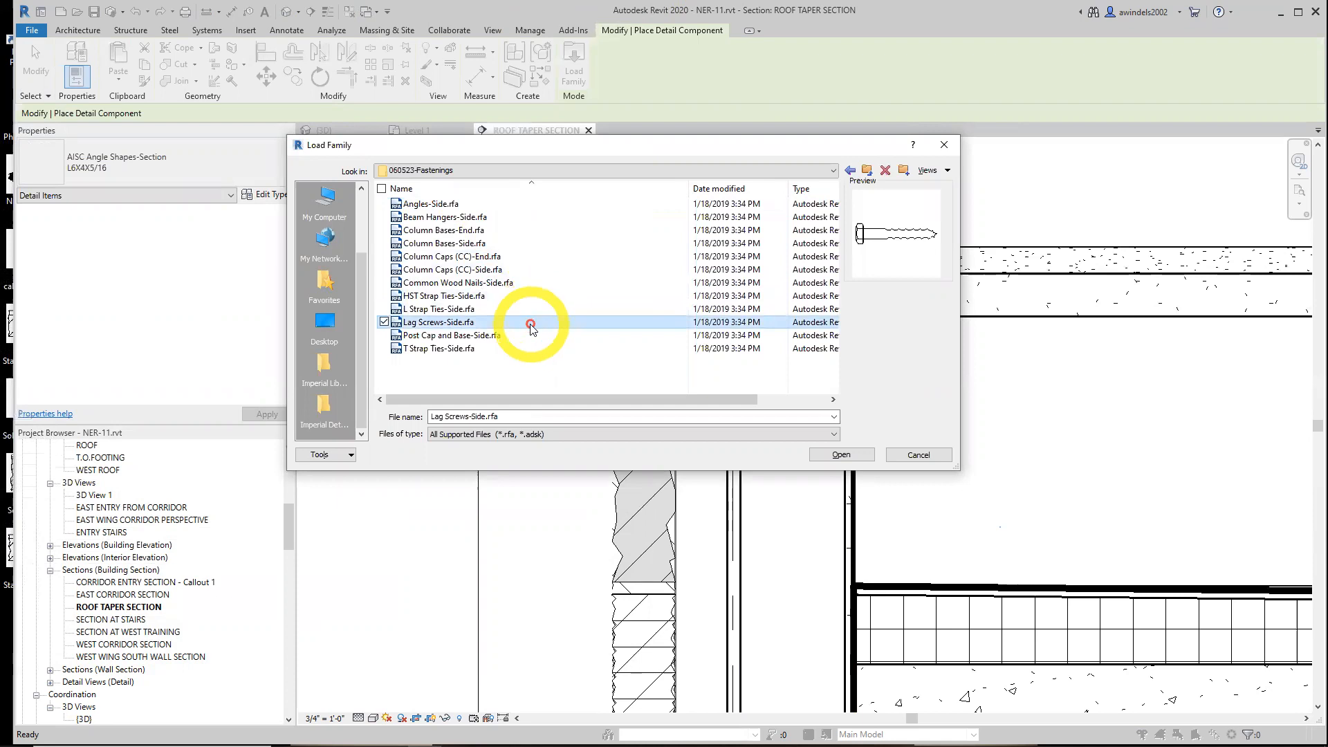
click(841, 456)
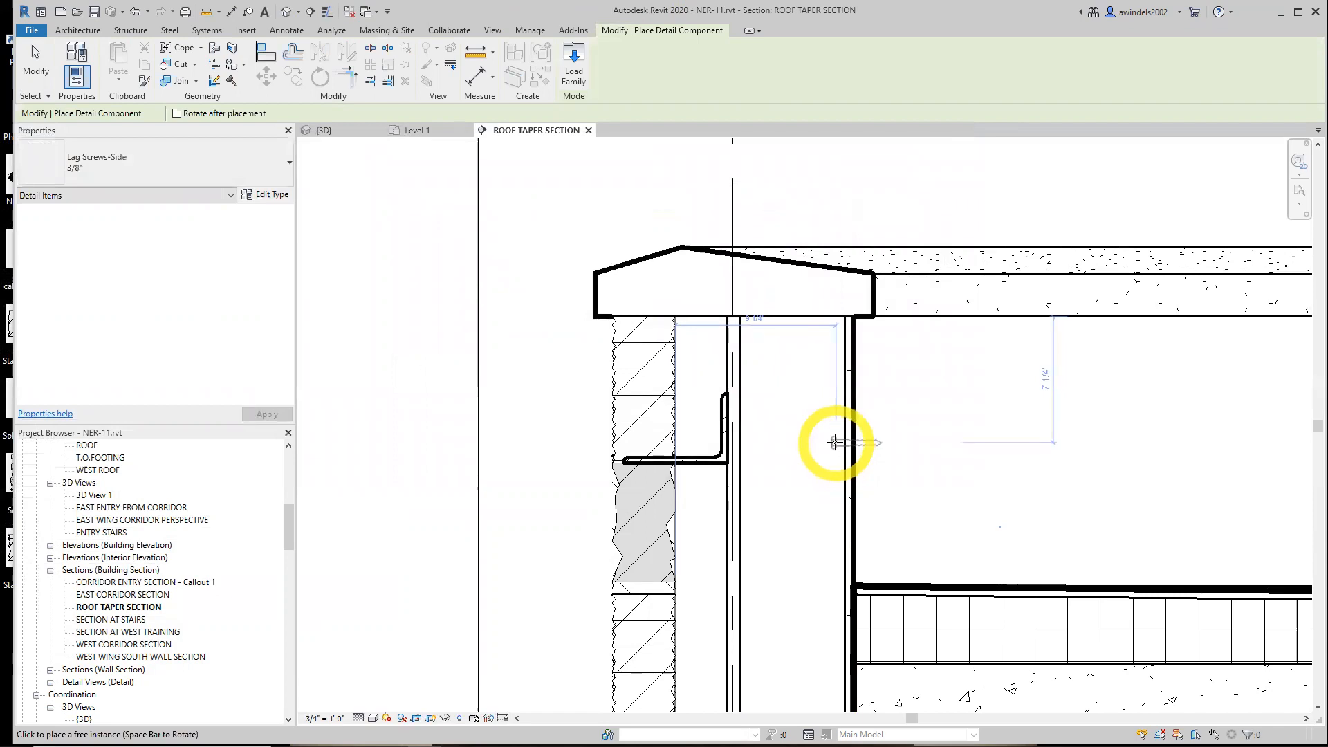
- Place two 3/8" lag screws, one above the other, through the steel angle's vertical leg, switching to thin lines for accuracy
scroll(720, 412, up, 4)
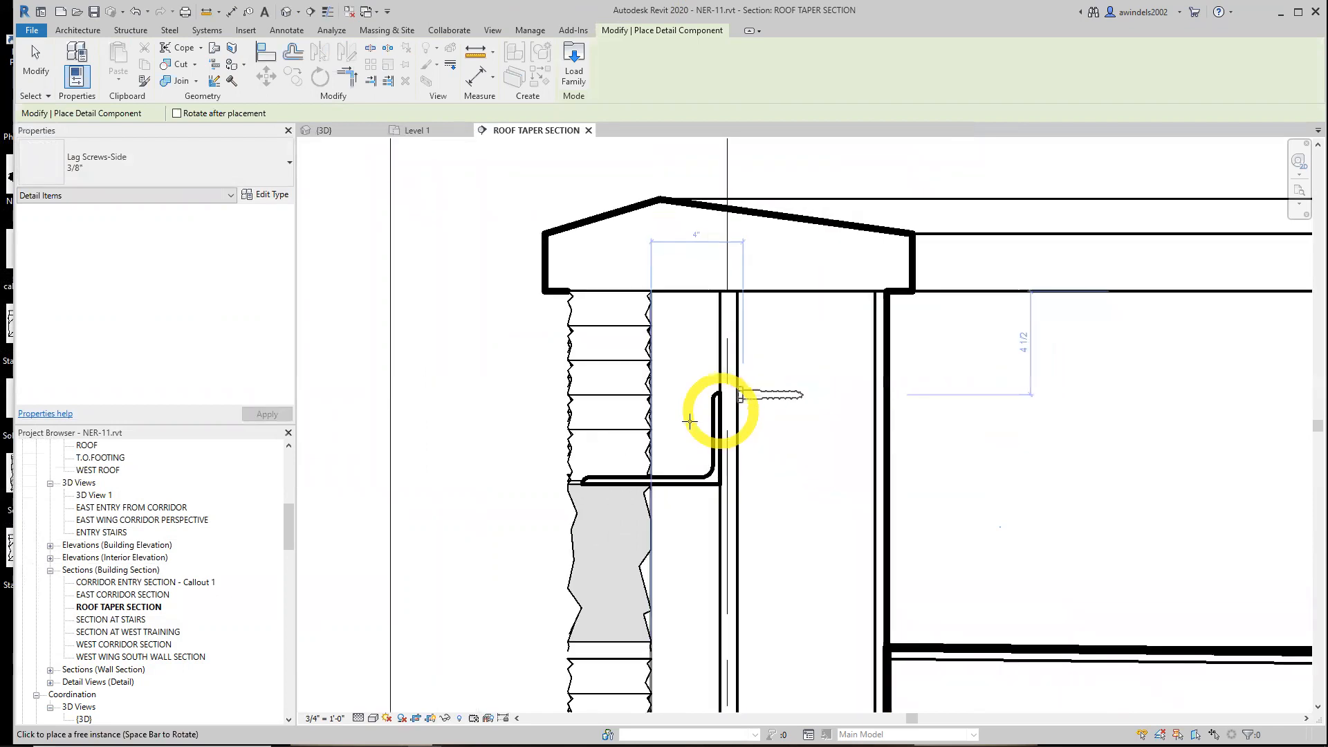
scroll(685, 422, up, 2)
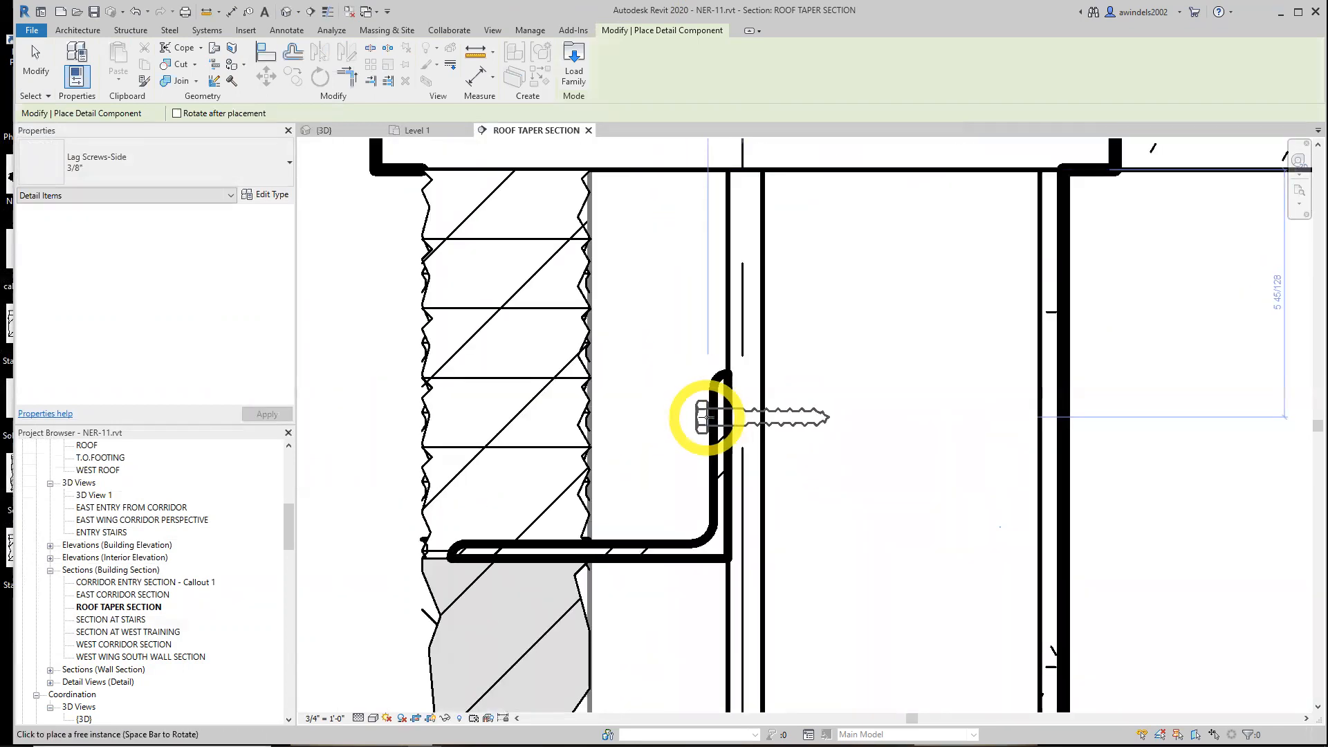
scroll(704, 417, up, 2)
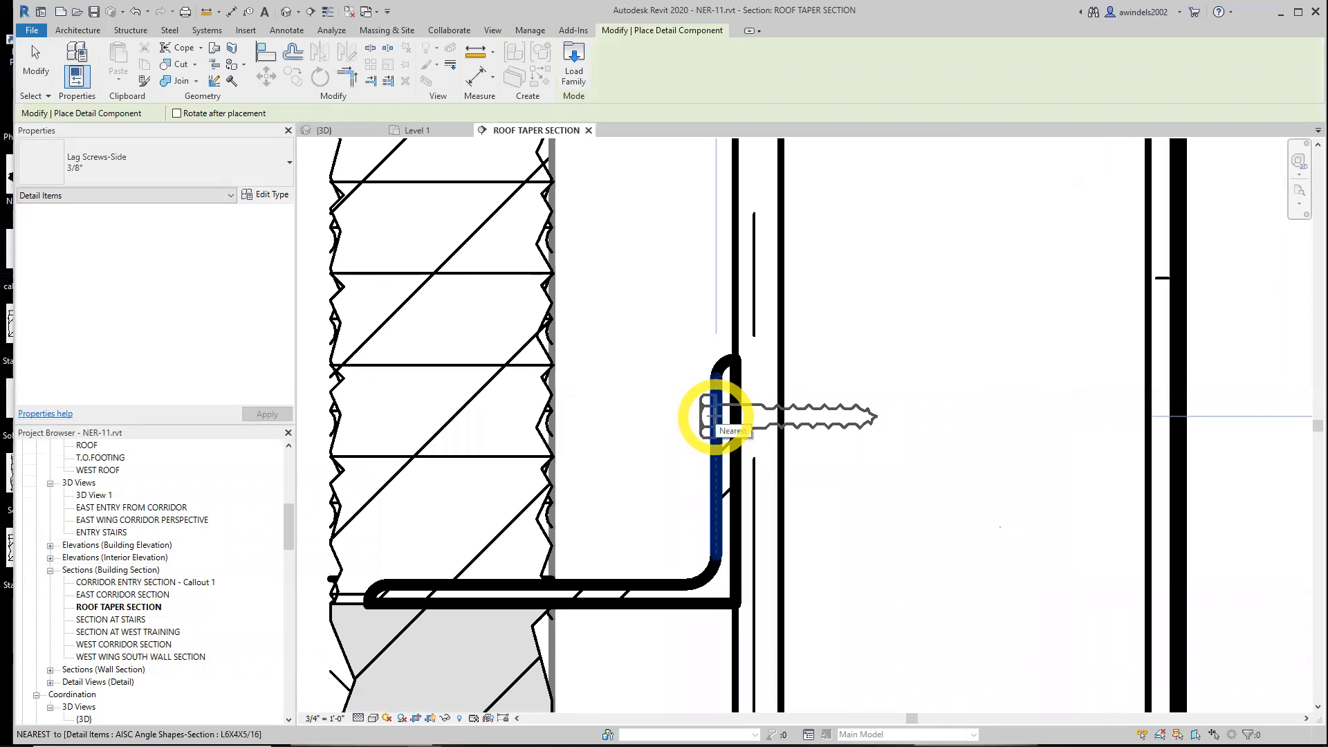
click(714, 415)
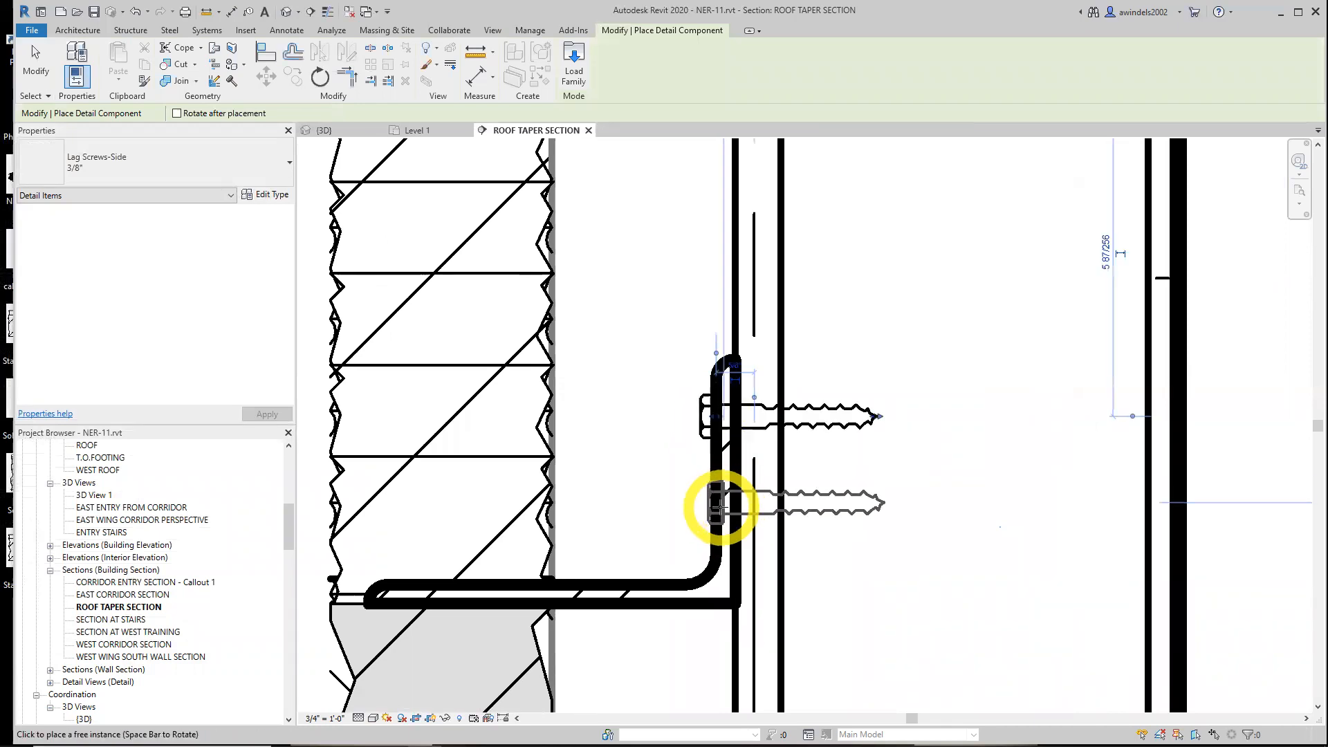
click(328, 11)
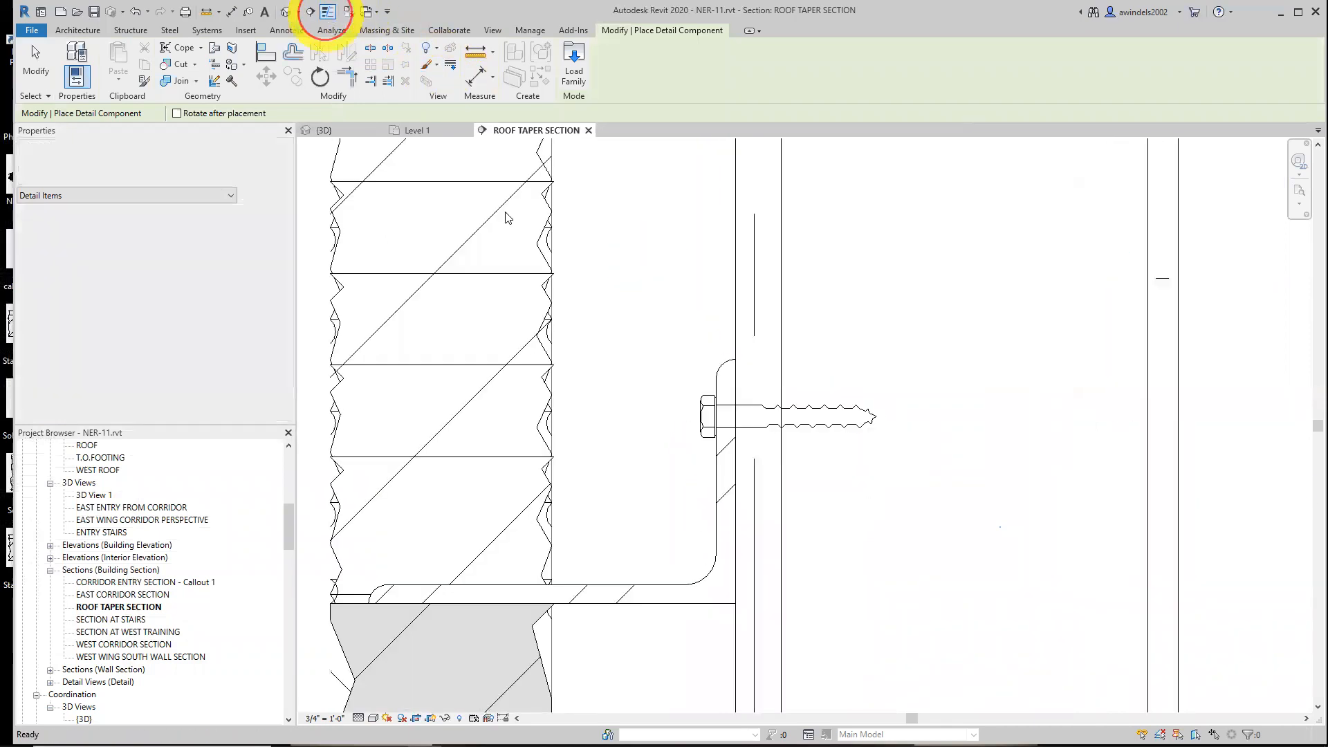
click(714, 524)
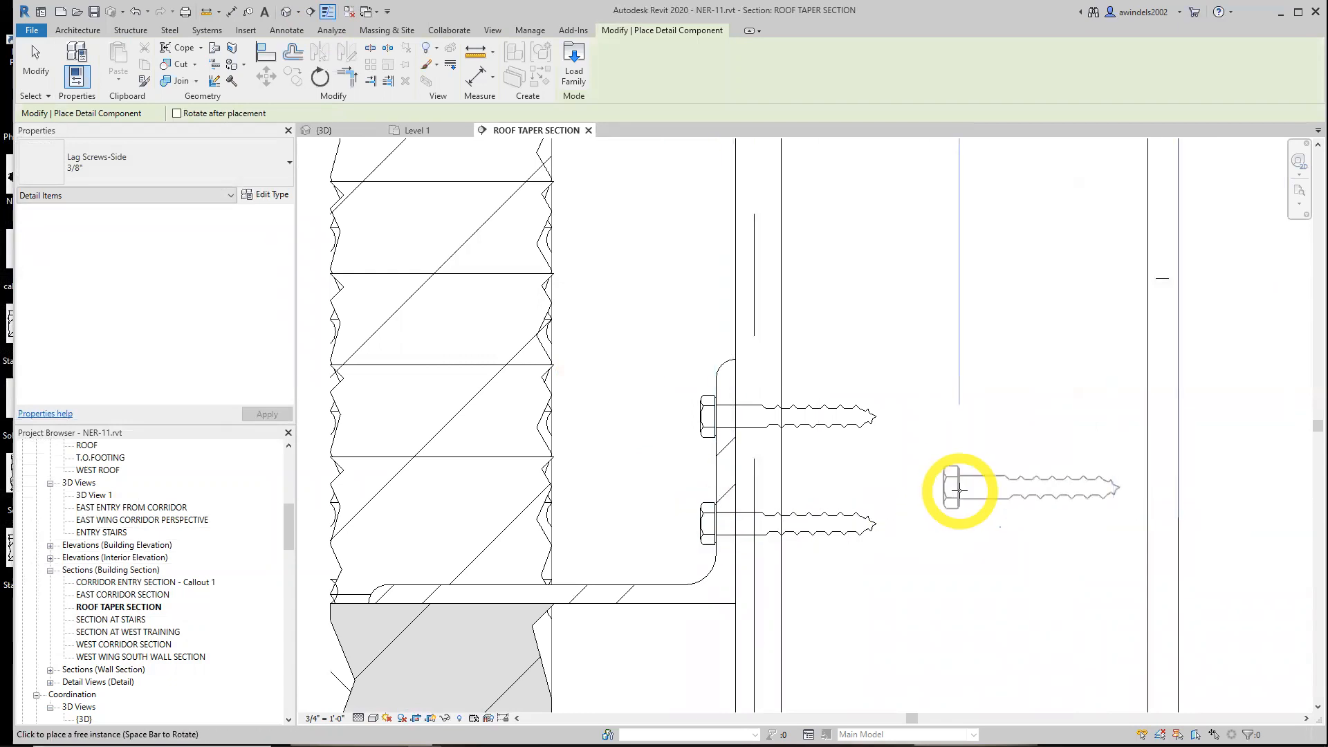
key(Escape)
key(Escape)
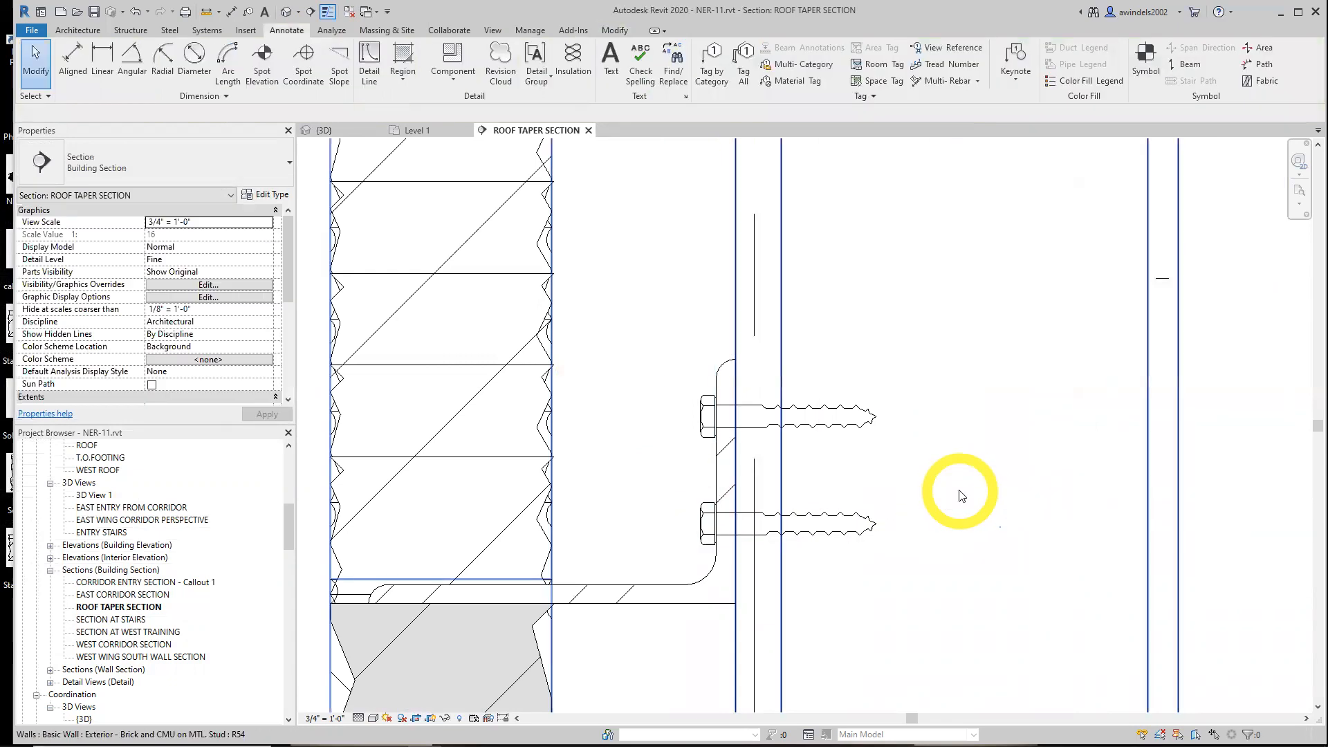
- Turn off thin lines to show the actual line weights around the angle and lag screws
click(327, 12)
scroll(860, 357, down, 1)
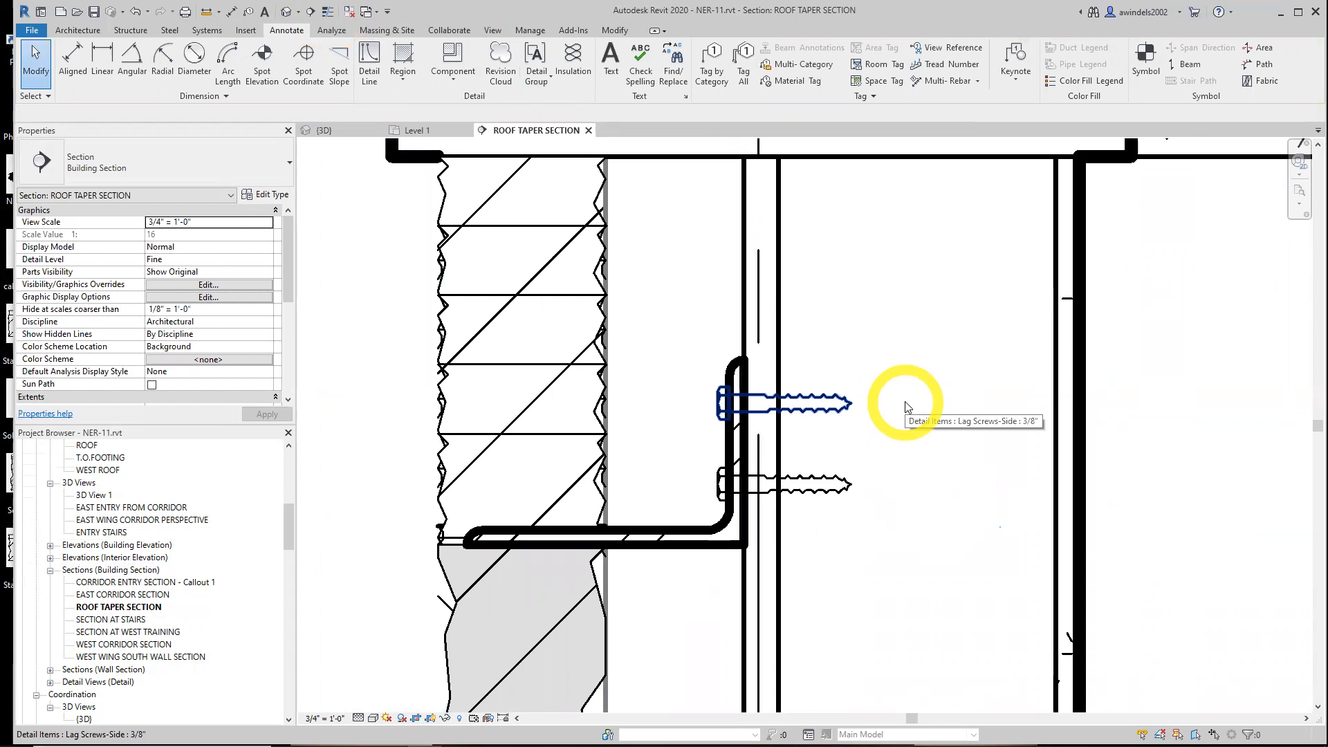
middle_drag(917, 404, 950, 407)
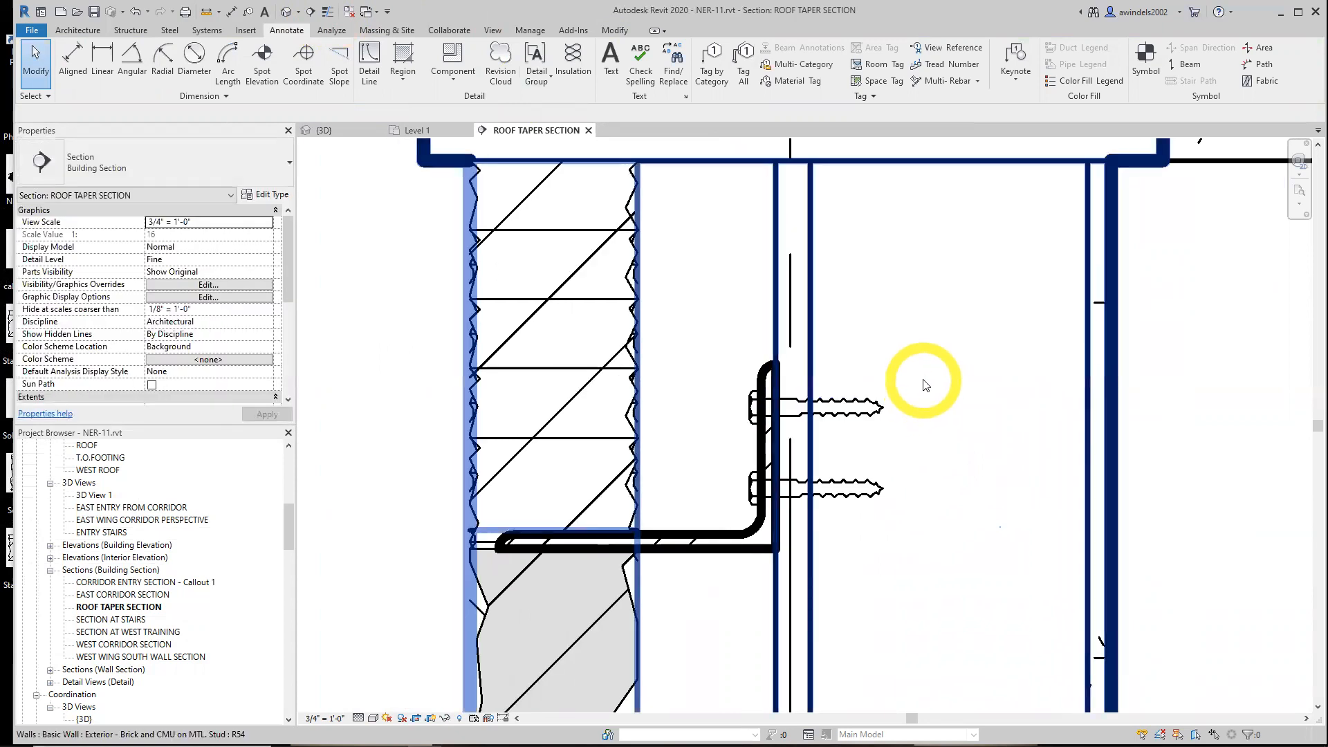
- Start loading another family and browse to the 061100-Wood Framing folder in Div 06-Wood and Plastic
click(247, 31)
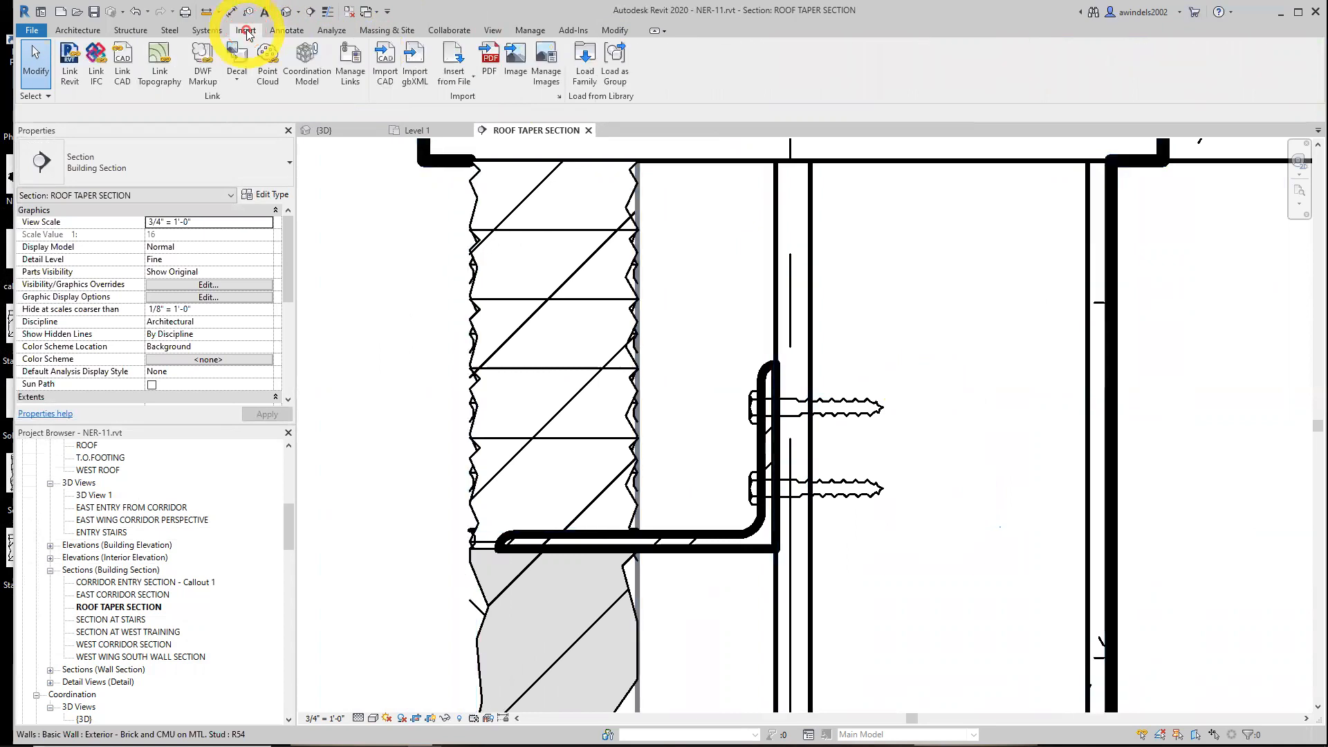
click(583, 64)
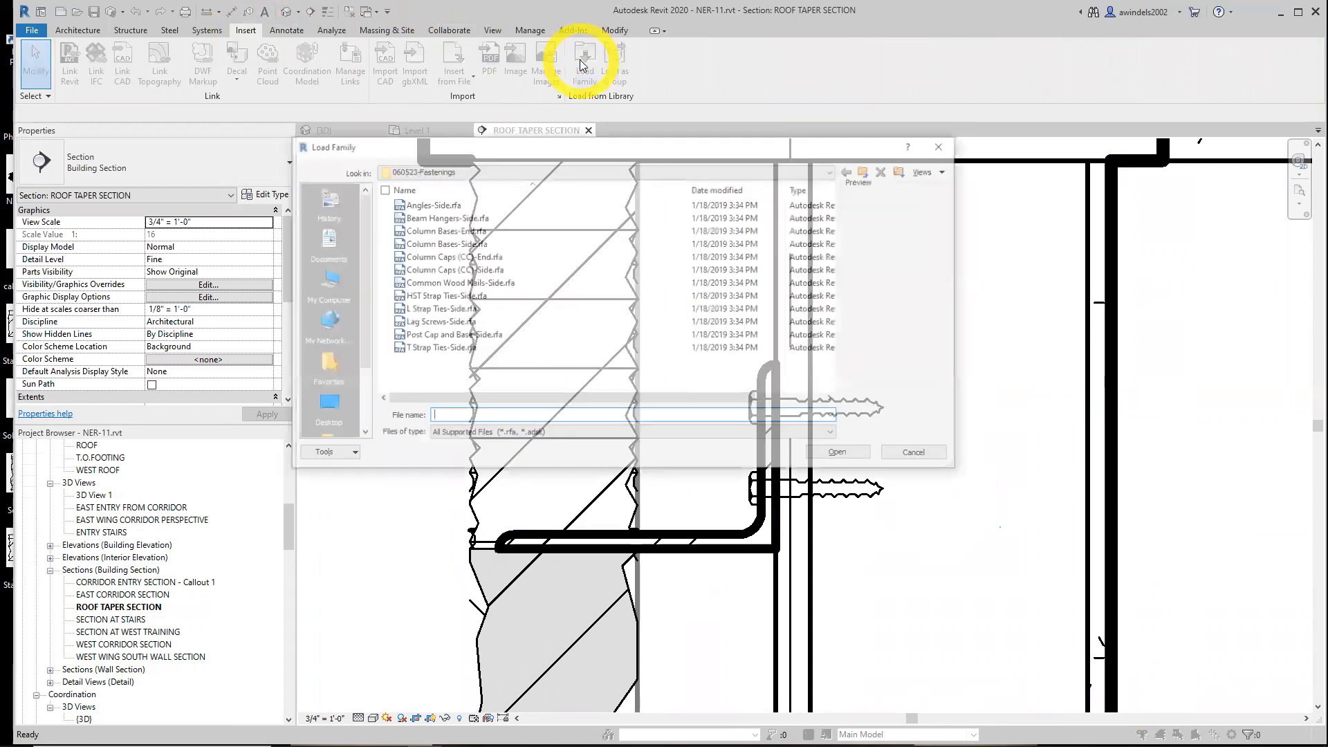
click(459, 229)
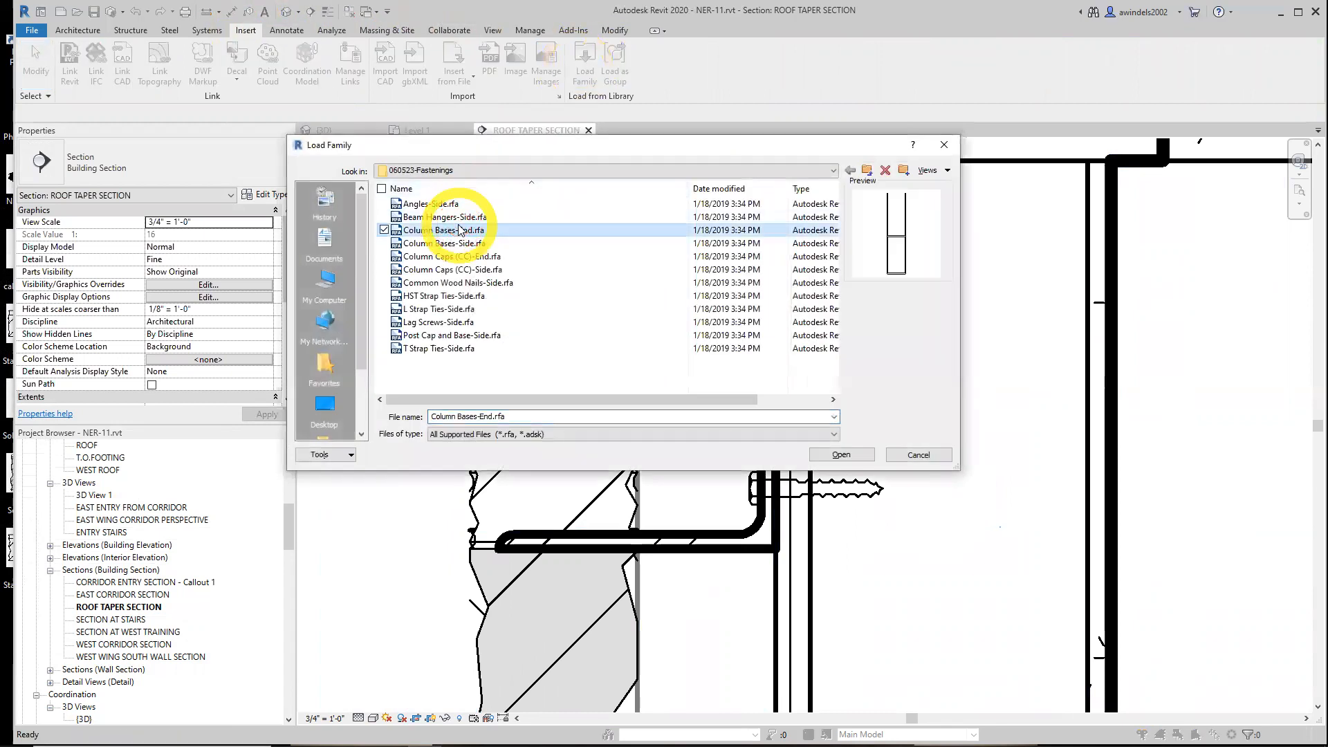
double_click(460, 229)
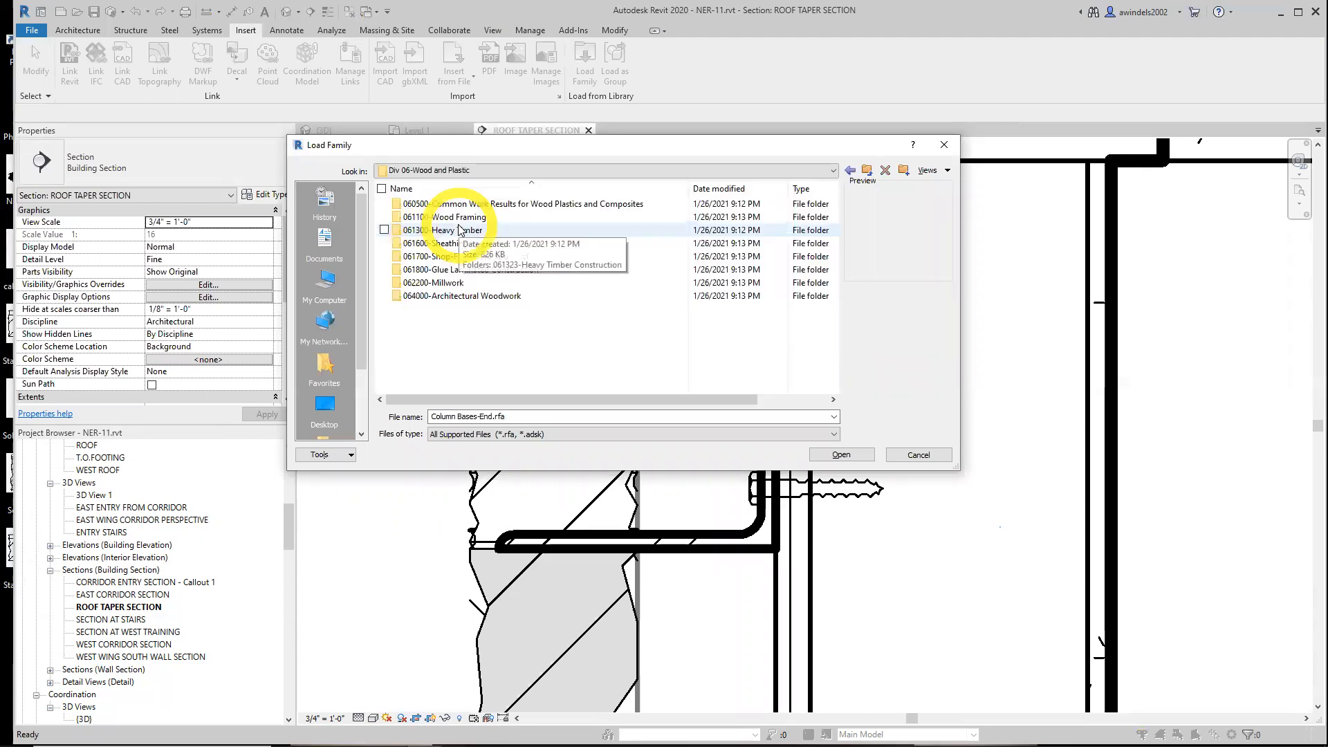
key(BackSpace)
double_click(459, 260)
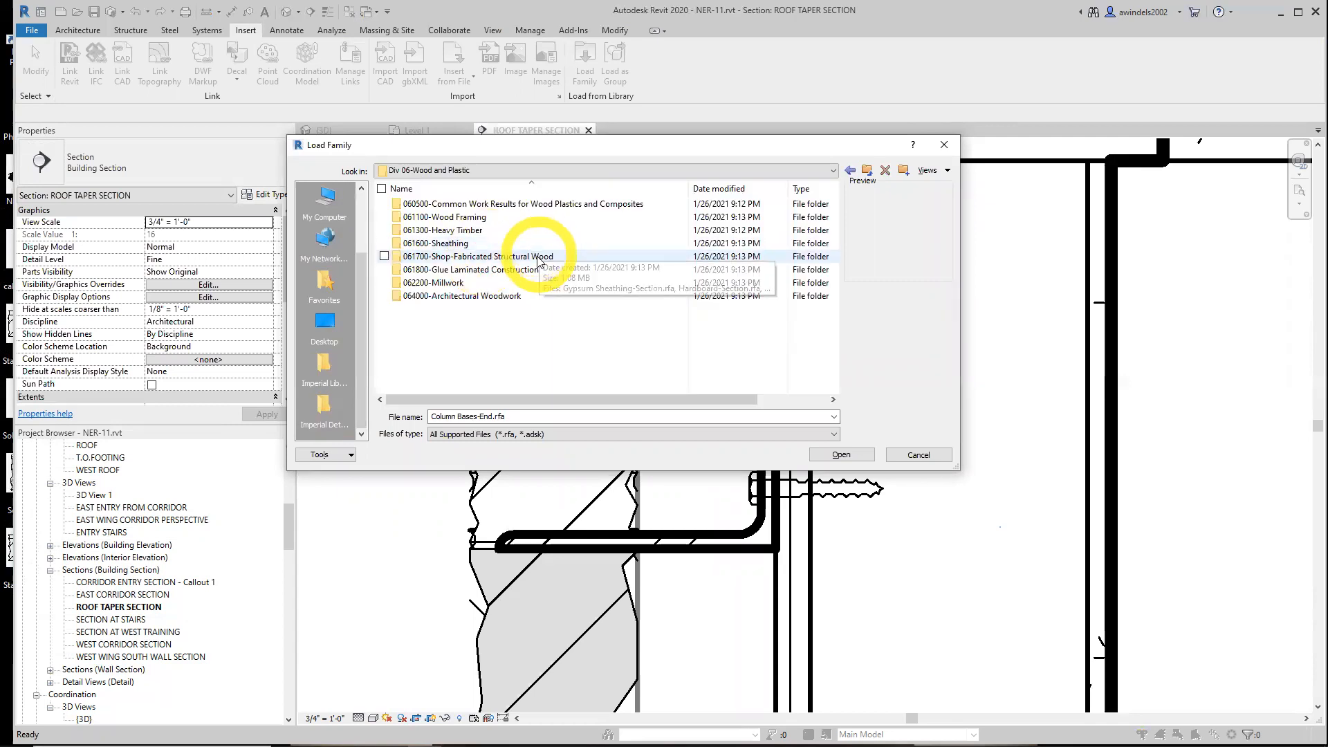
double_click(495, 217)
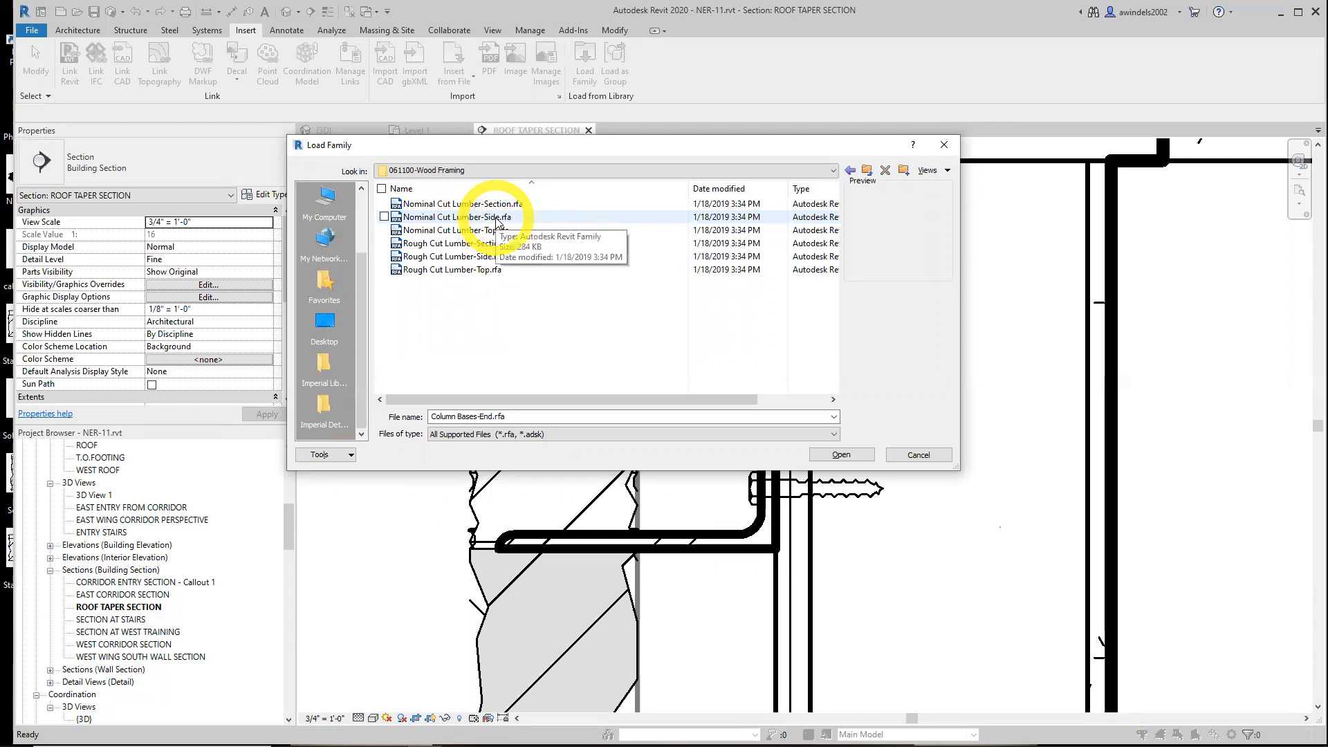
- Load the 2x6 type of the Nominal Cut Lumber-Section.rfa family
click(519, 203)
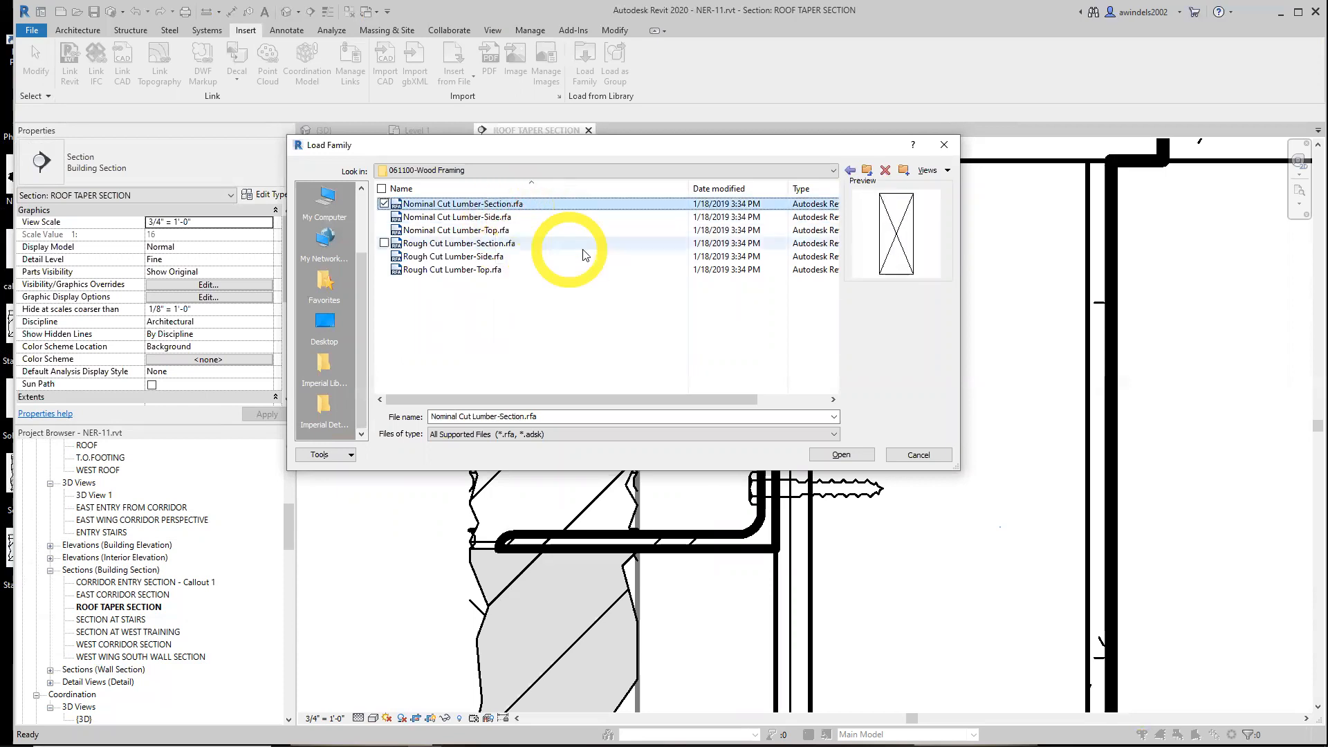
click(534, 219)
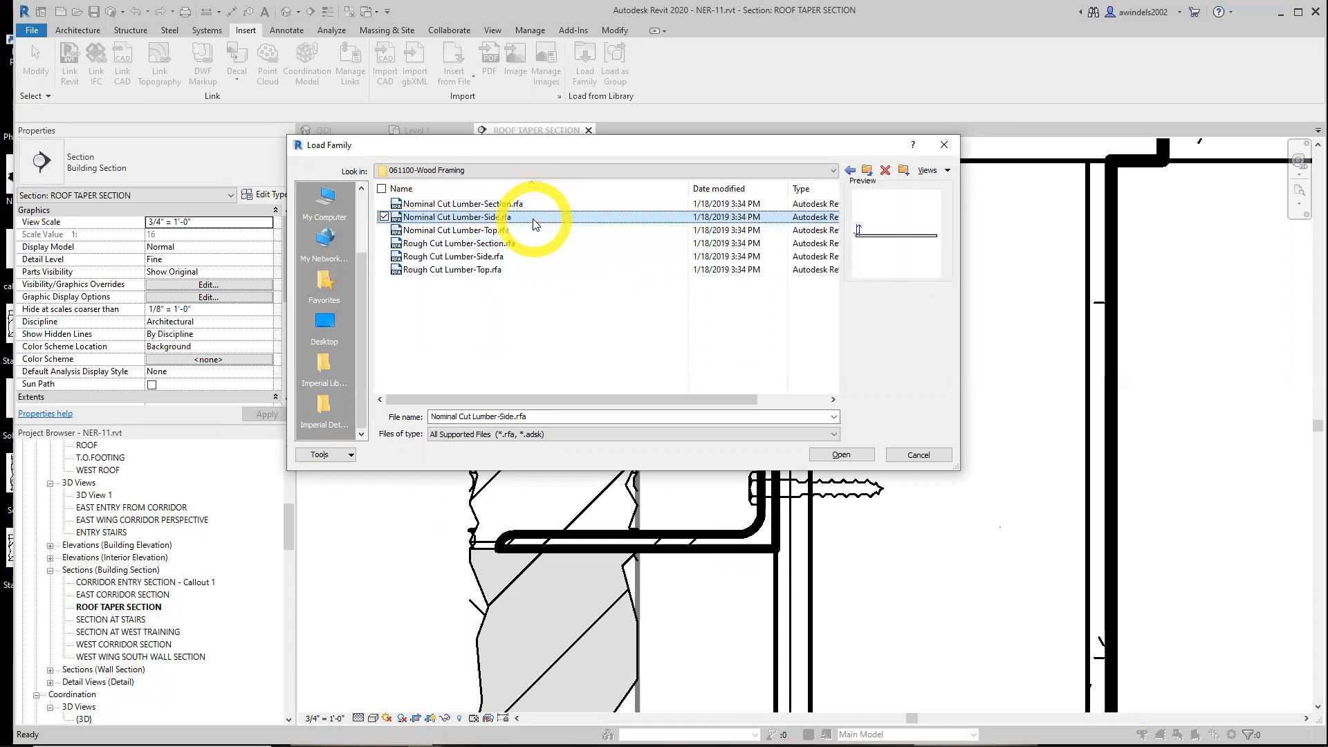
click(520, 203)
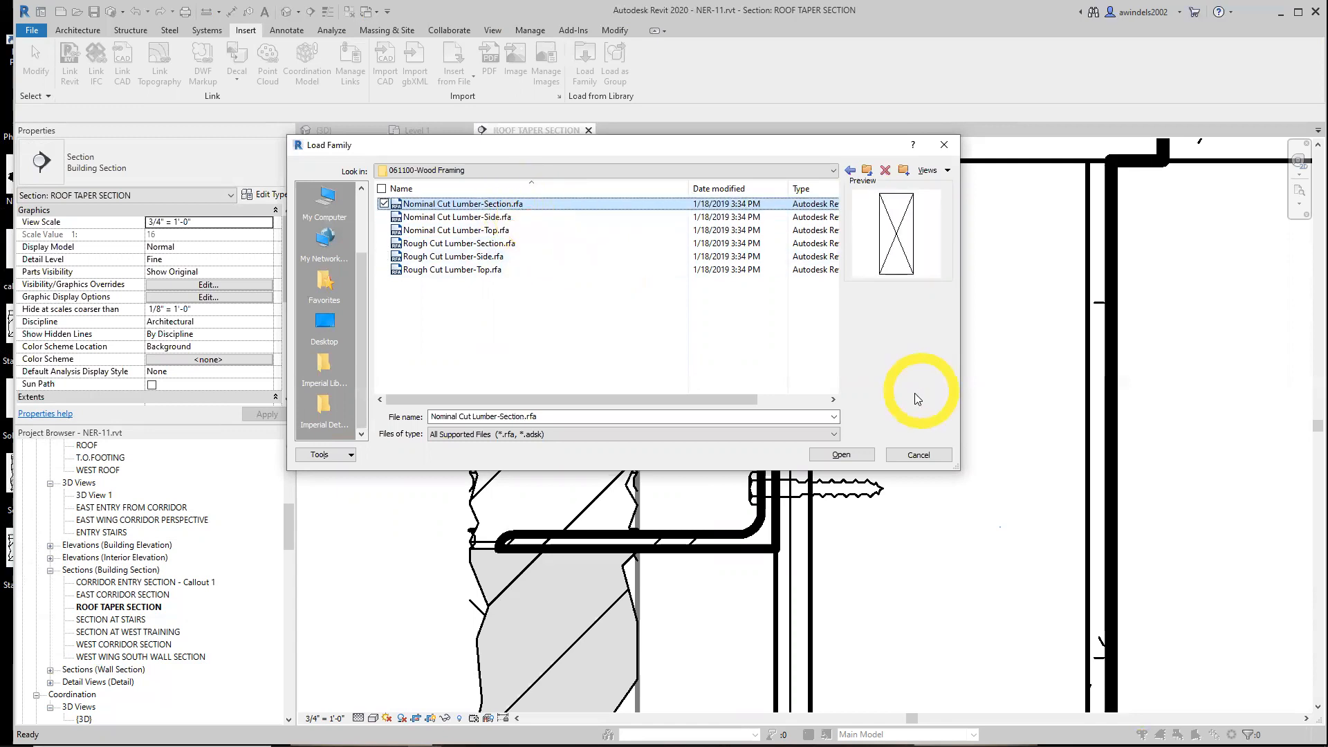
click(842, 455)
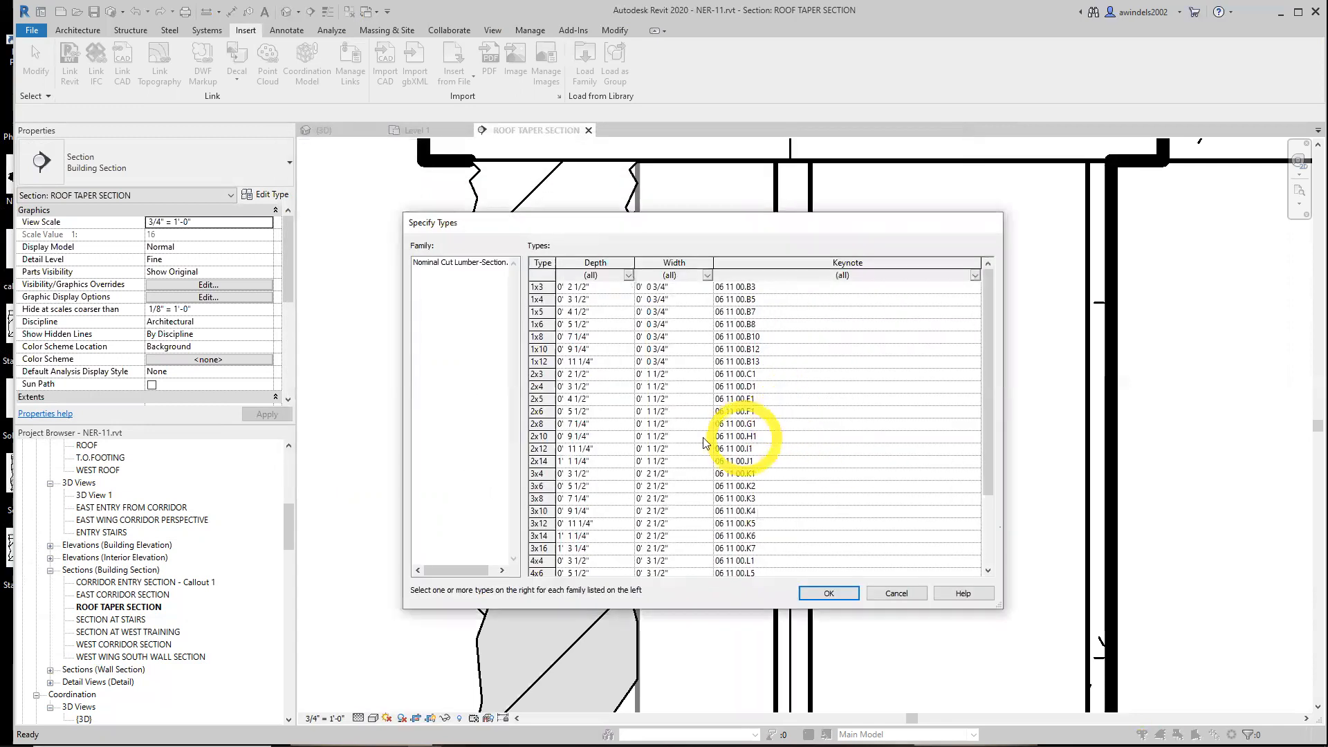
click(538, 412)
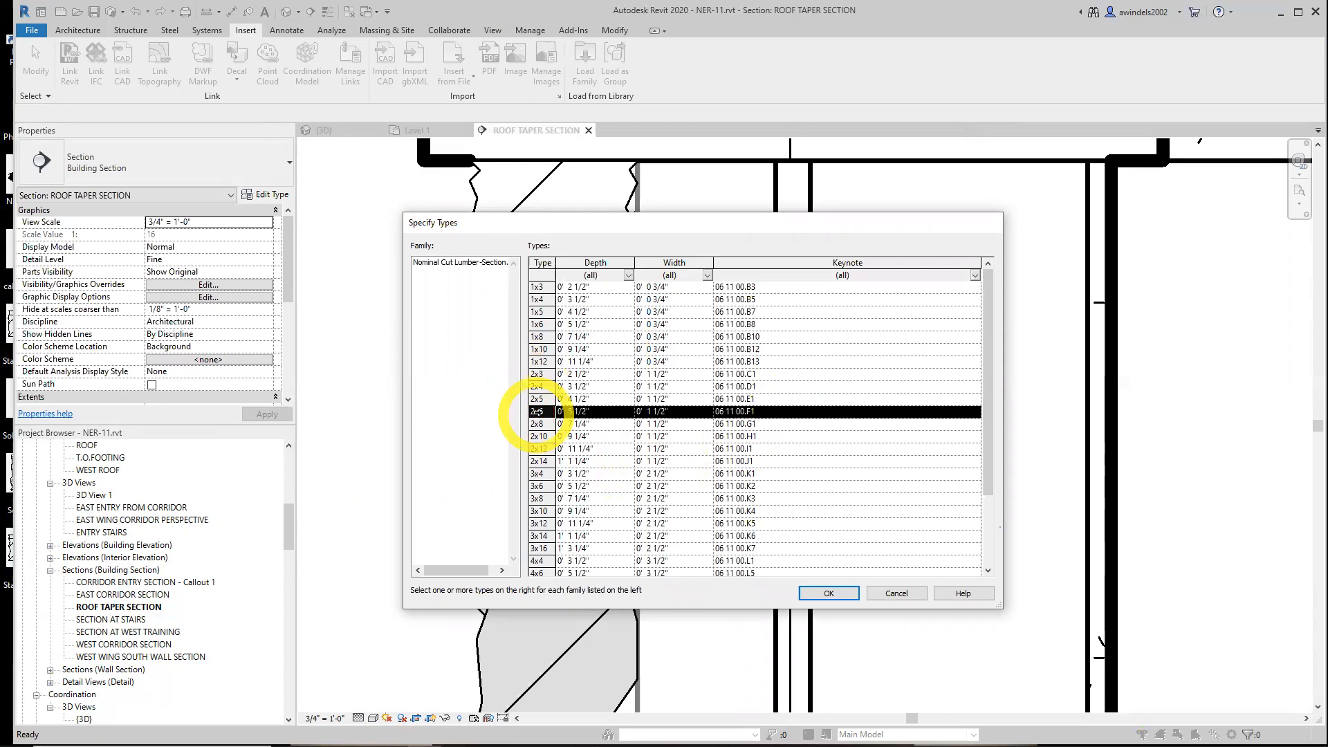
click(824, 593)
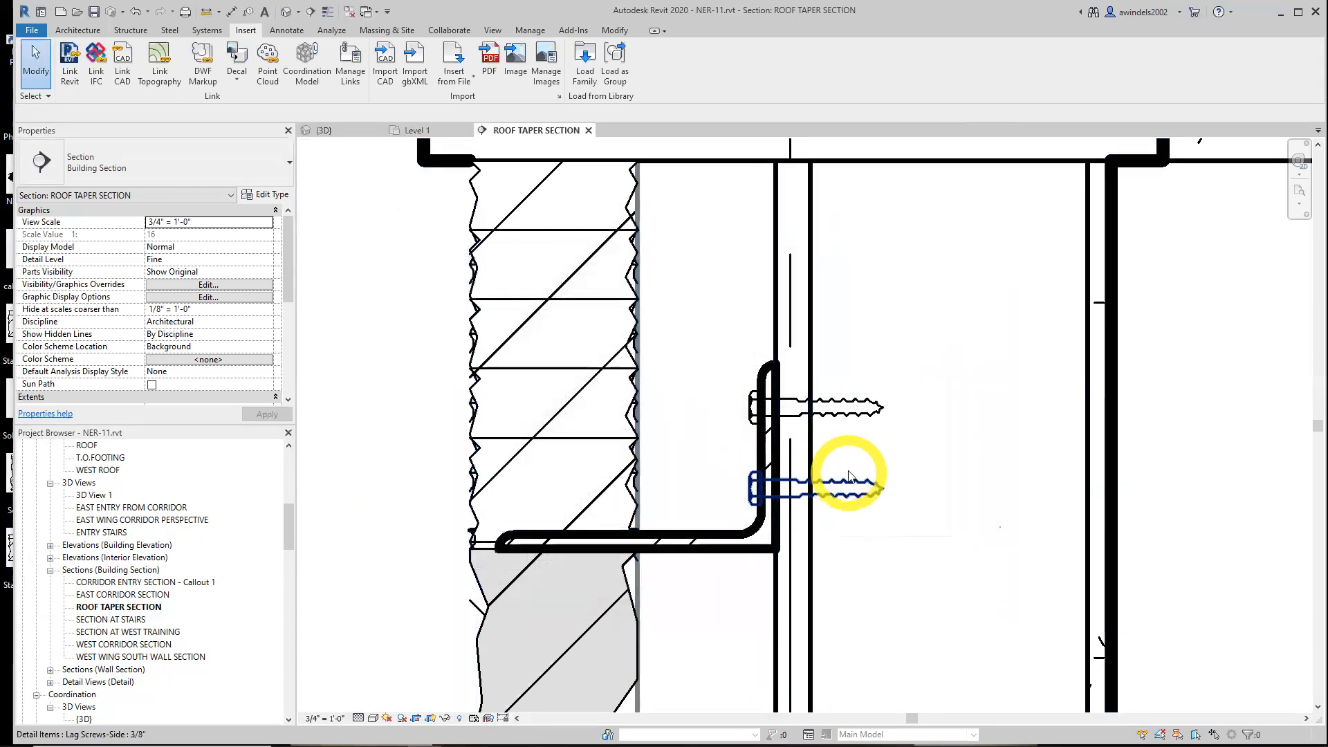
- Place a vertical 2x6 lumber section against the inner face of the wall sheathing, behind the steel angle and over the lag screw tips
mouse_move(844, 465)
middle_down()
mouse_move(831, 407)
mouse_move(819, 450)
mouse_move(780, 445)
middle_up()
scroll(831, 406, down, 2)
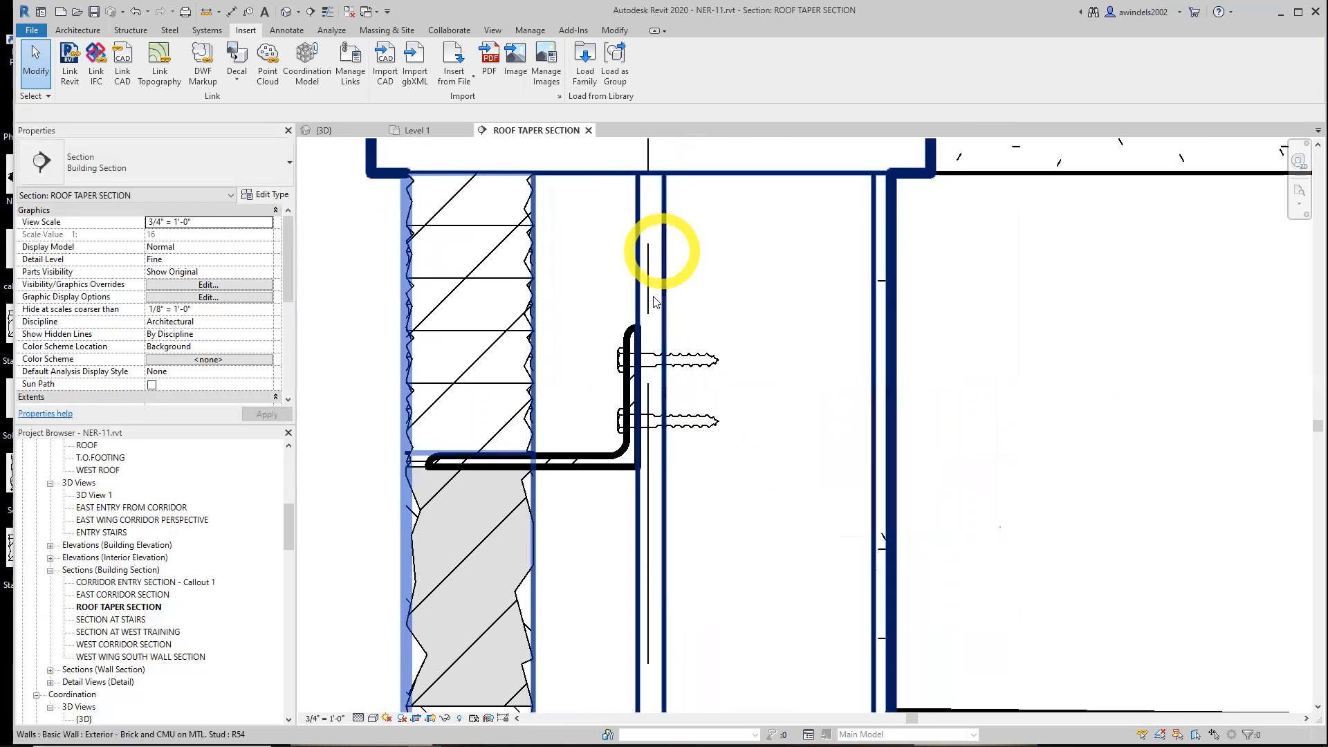
click(274, 33)
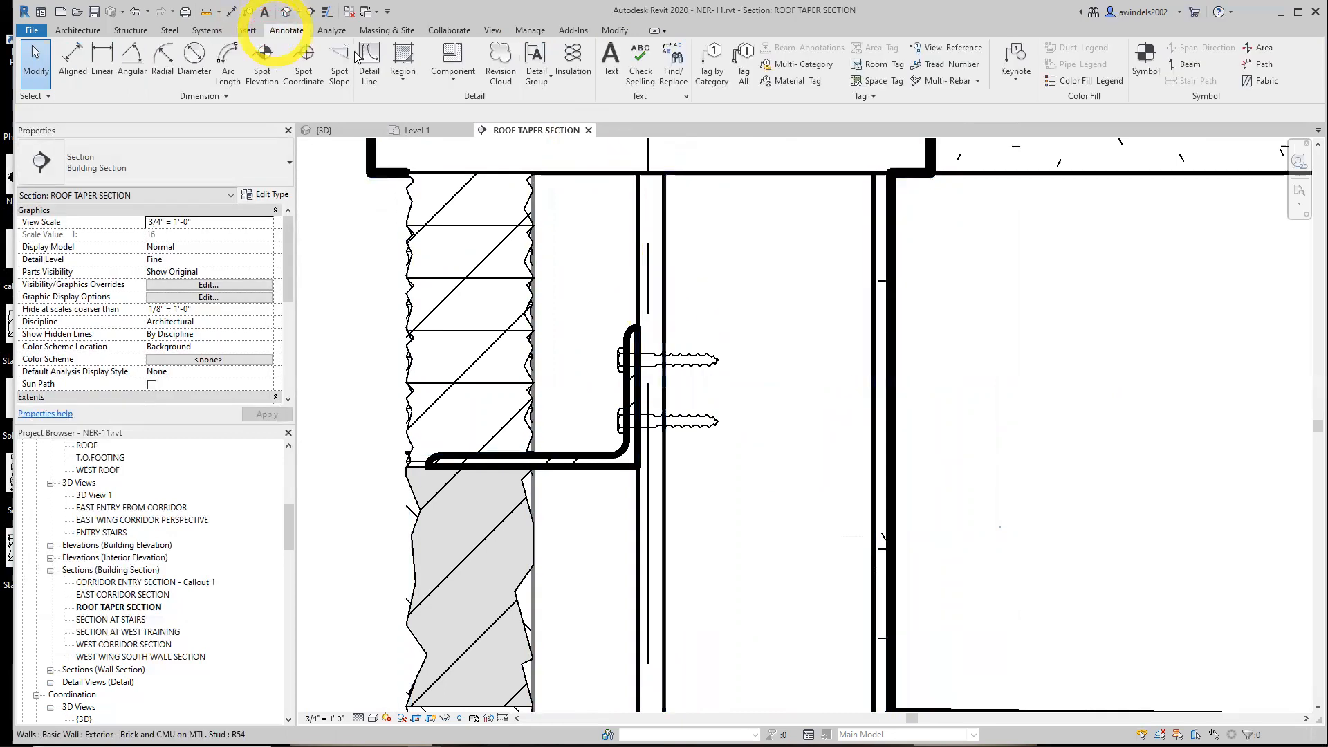
click(451, 75)
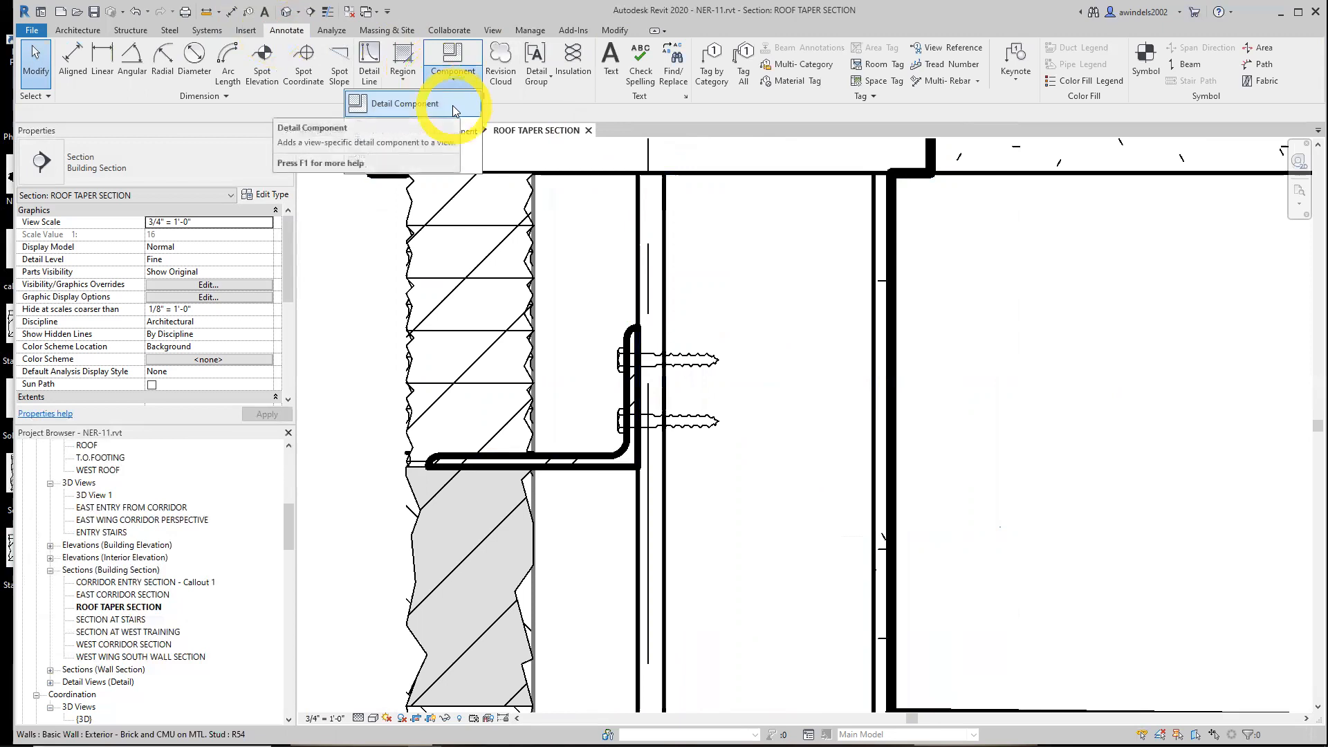
click(453, 107)
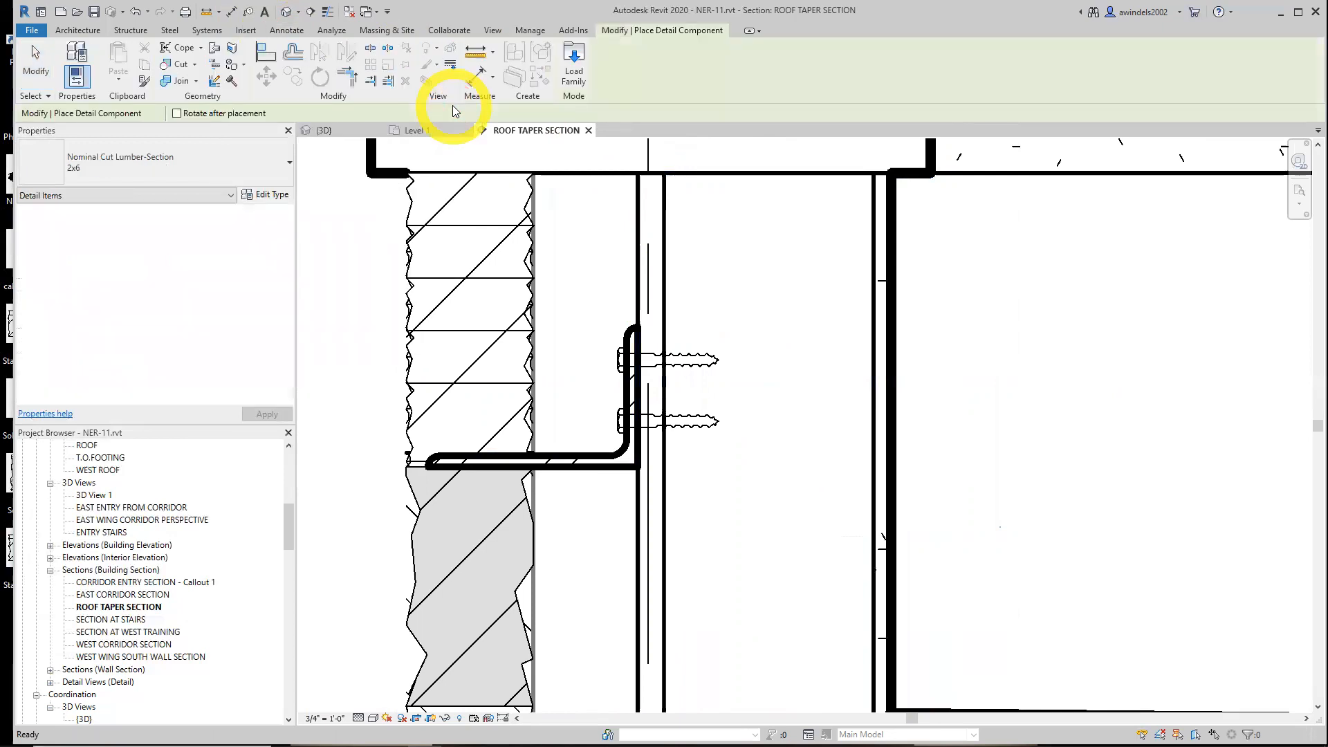
click(666, 497)
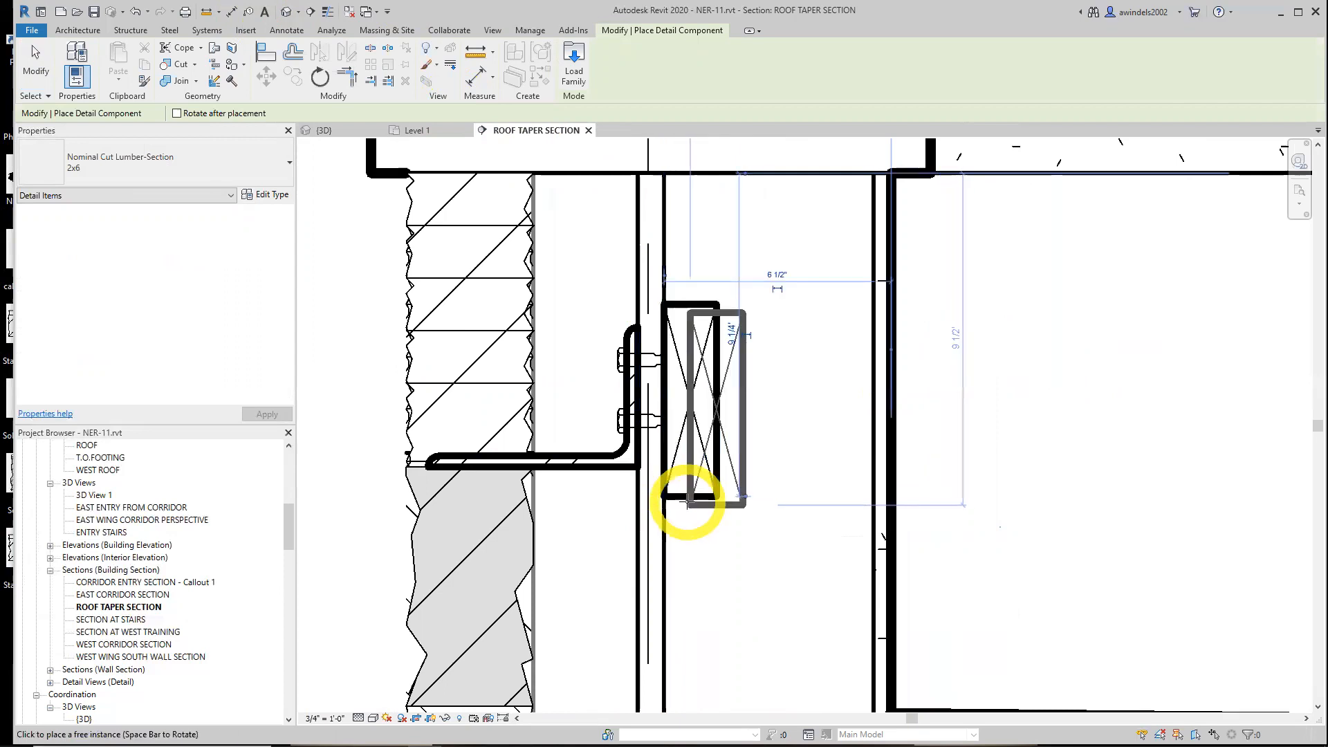
- Place a second 2x6 lumber section in the cavity between brick and sheathing below the angle, and end the placement
scroll(686, 503, down, 3)
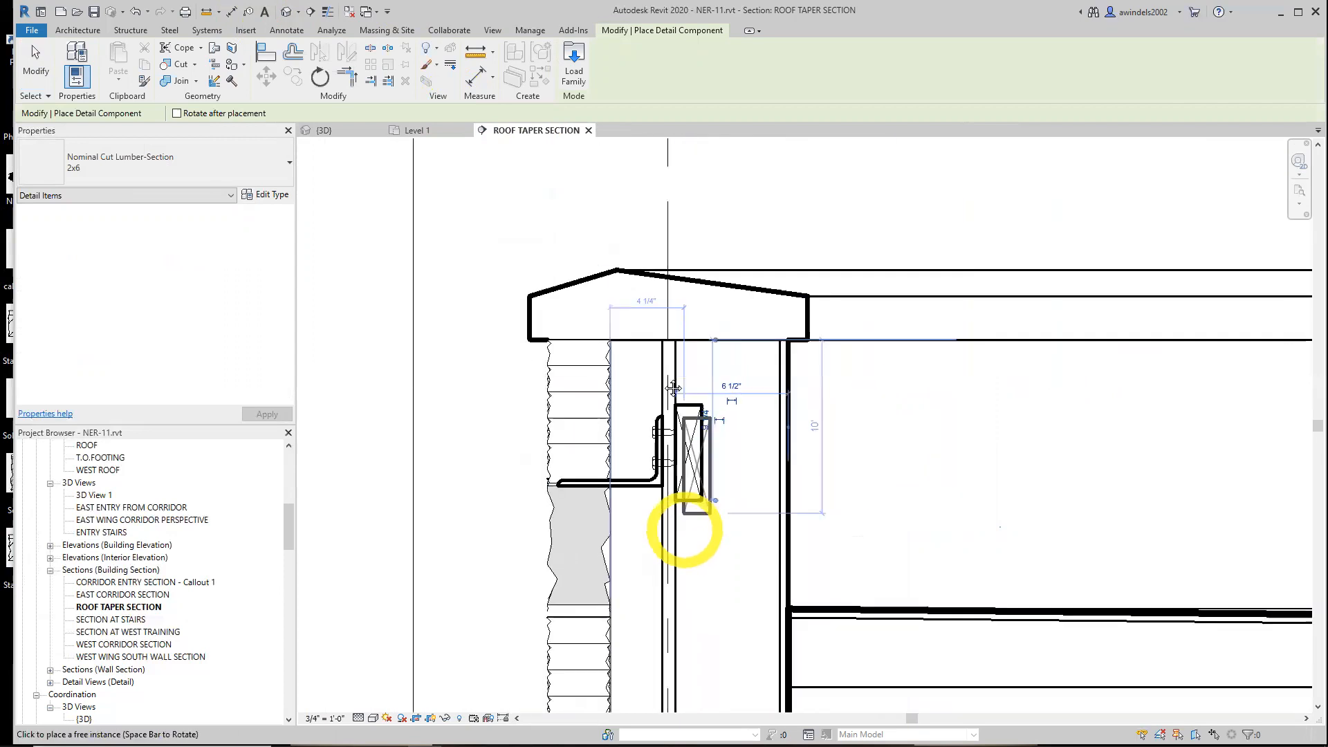
middle_drag(630, 511, 638, 451)
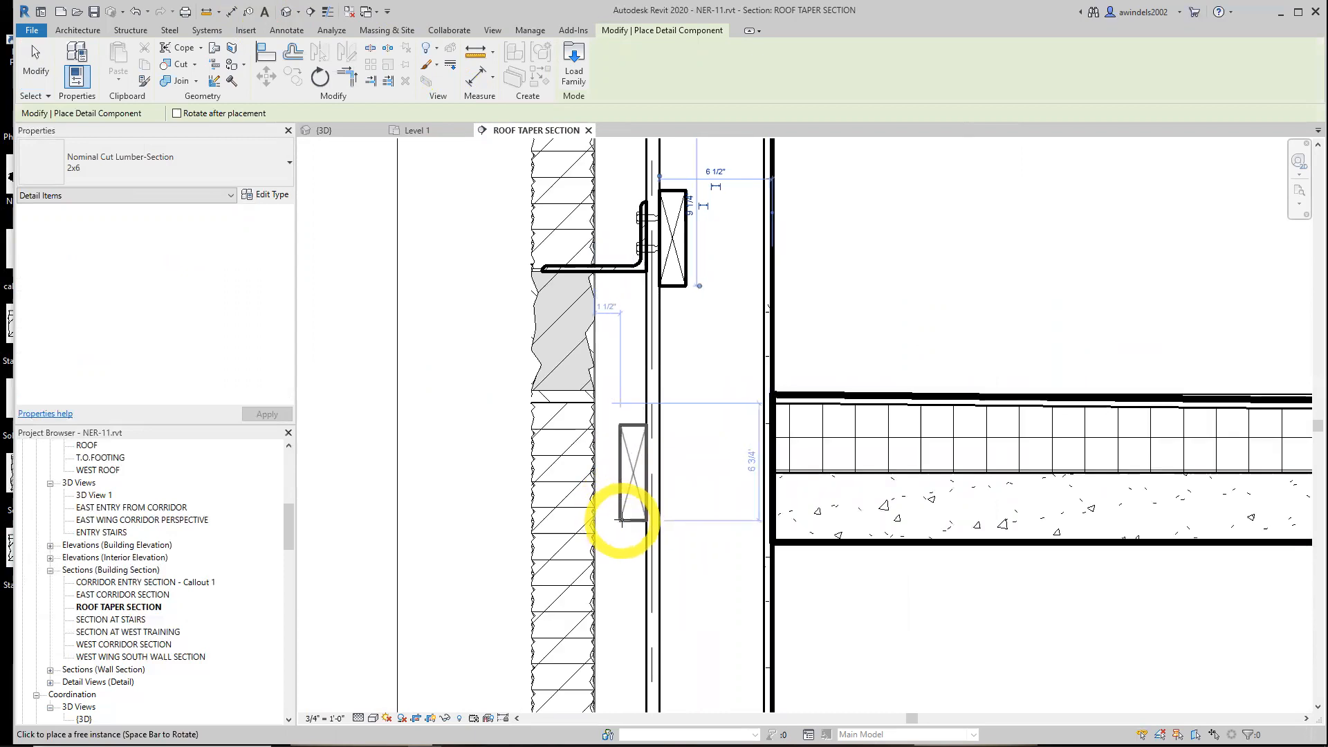
click(620, 520)
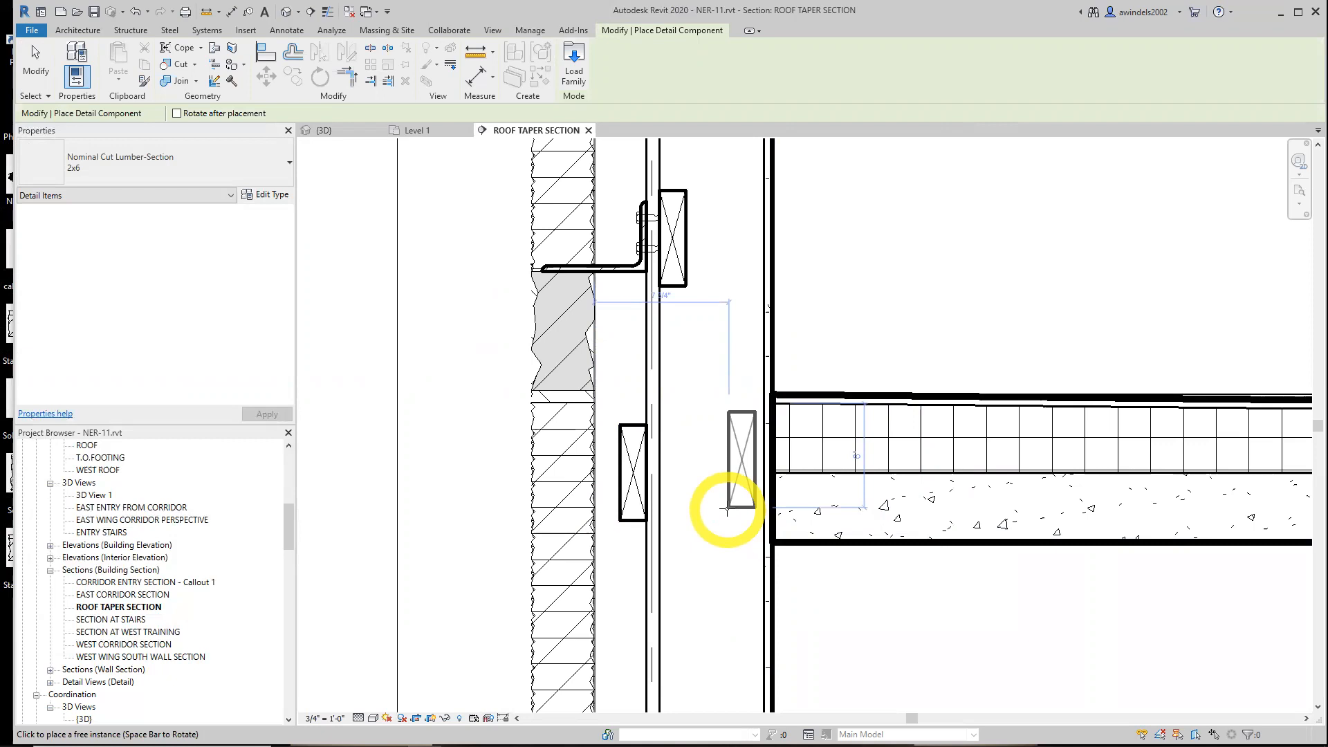
key(Escape)
key(Escape)
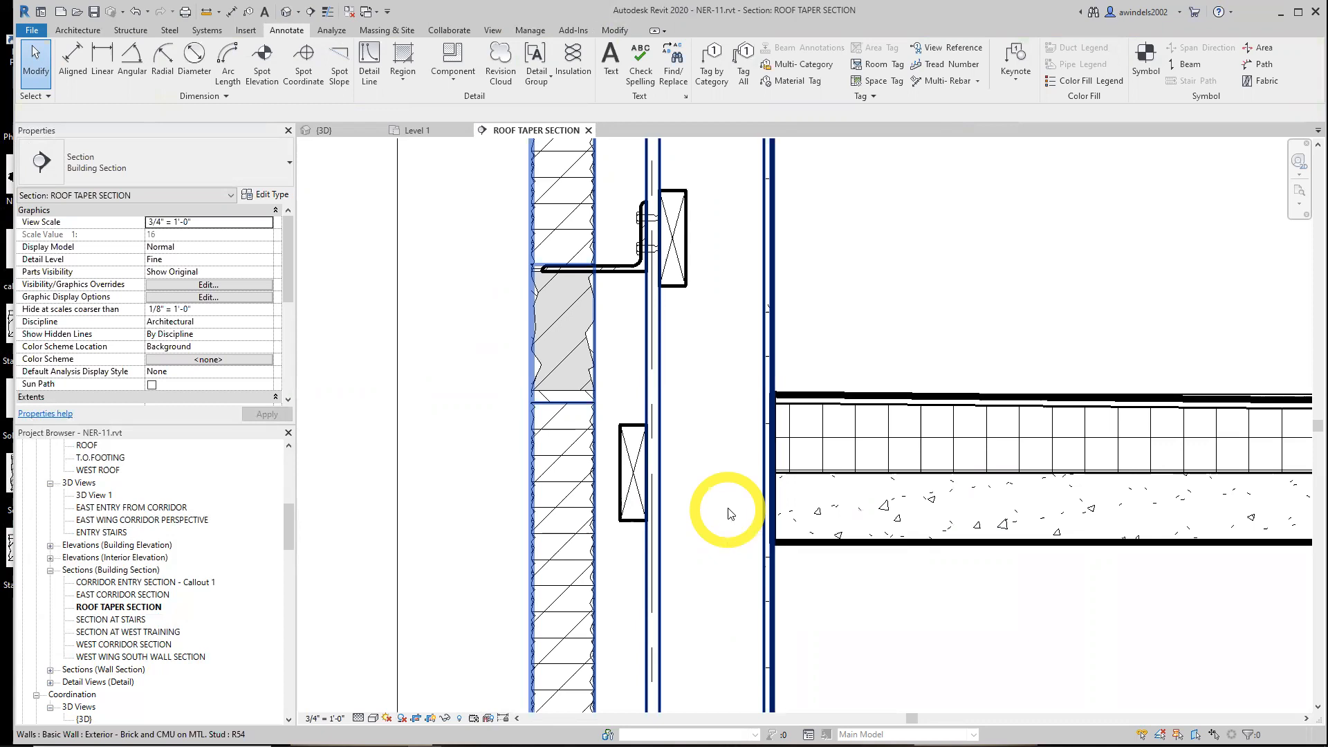
click(647, 242)
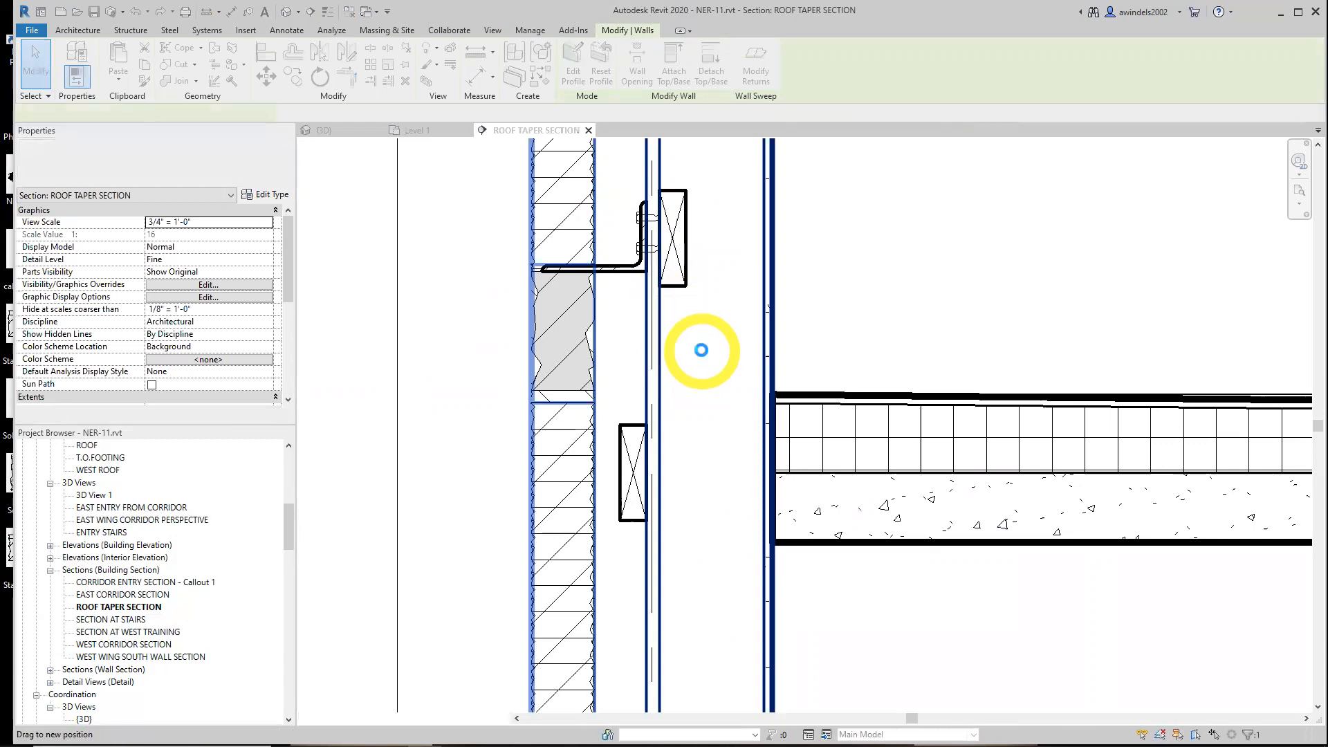
key(Escape)
key(ctrl+z)
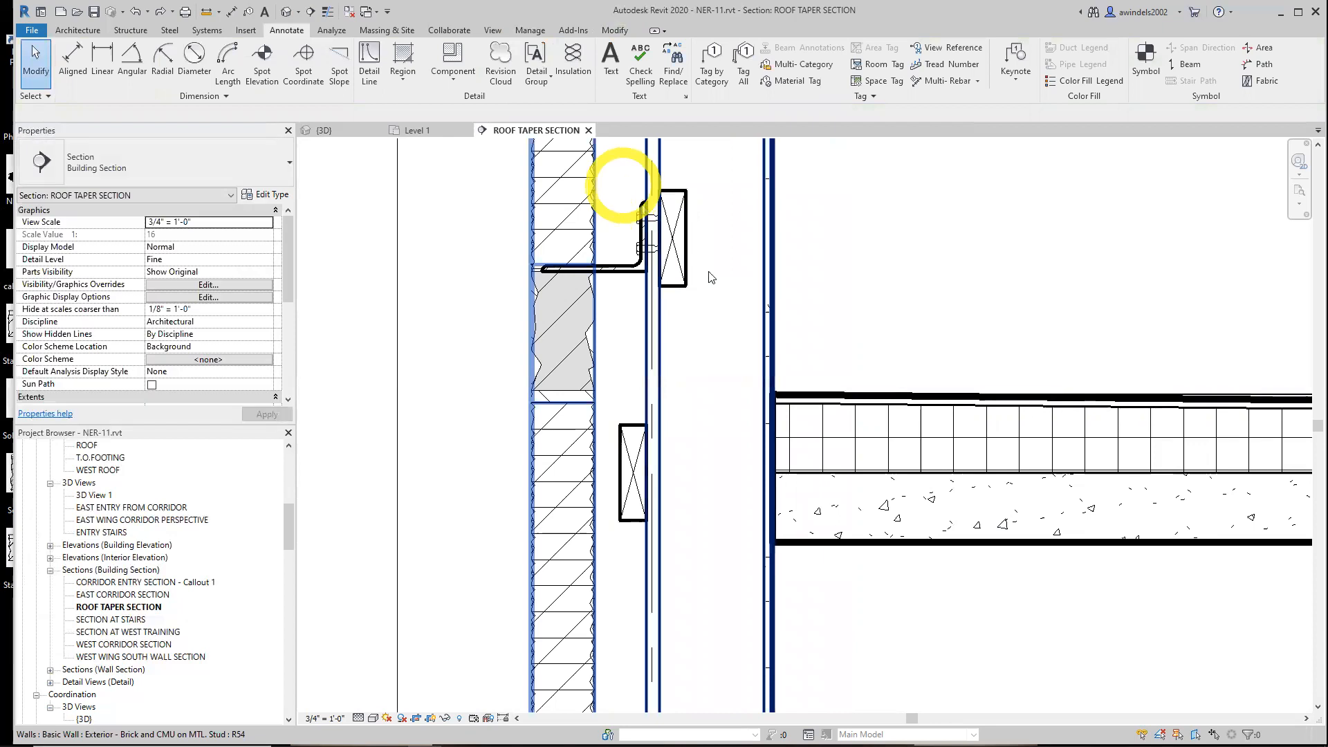
- Send the 2x6 behind the angle and the two lag screws together to the back of the draw order
click(675, 273)
scroll(676, 275, up, 4)
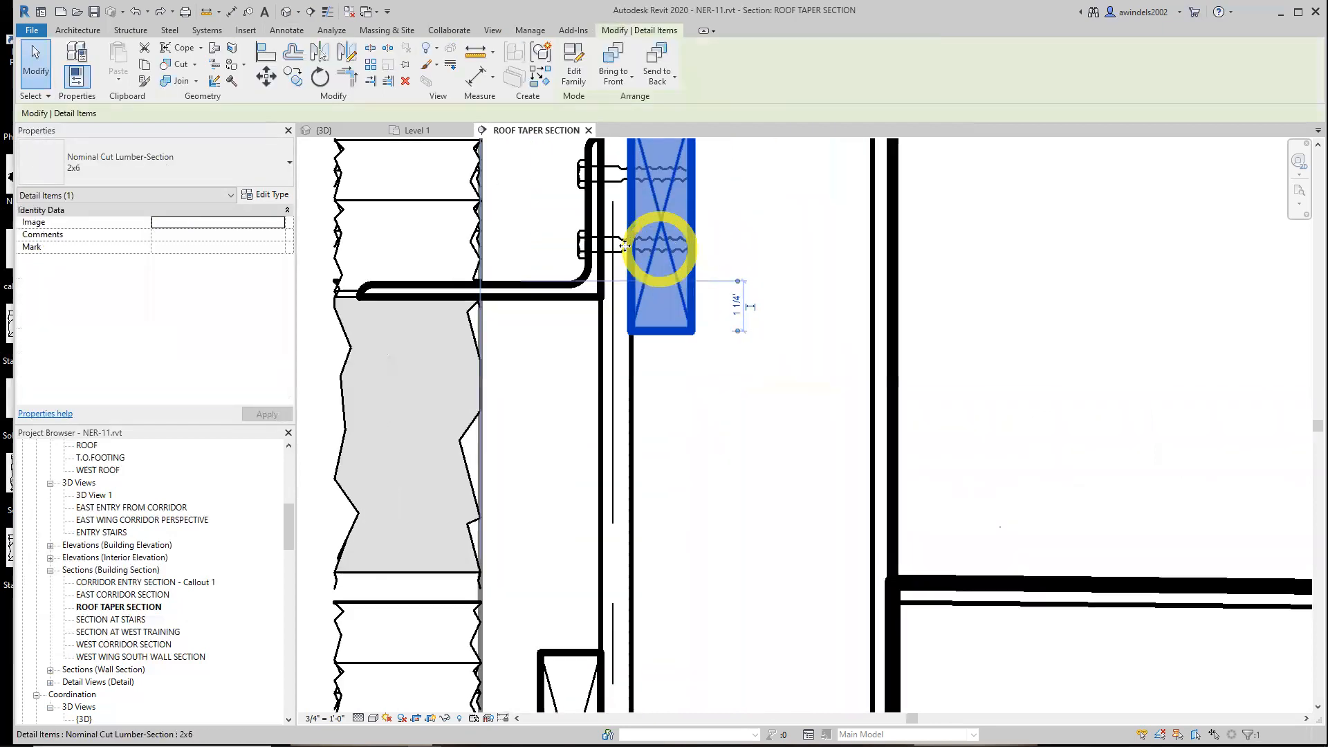
ctrl+click(582, 251)
ctrl+click(580, 187)
middle_drag(765, 280, 771, 425)
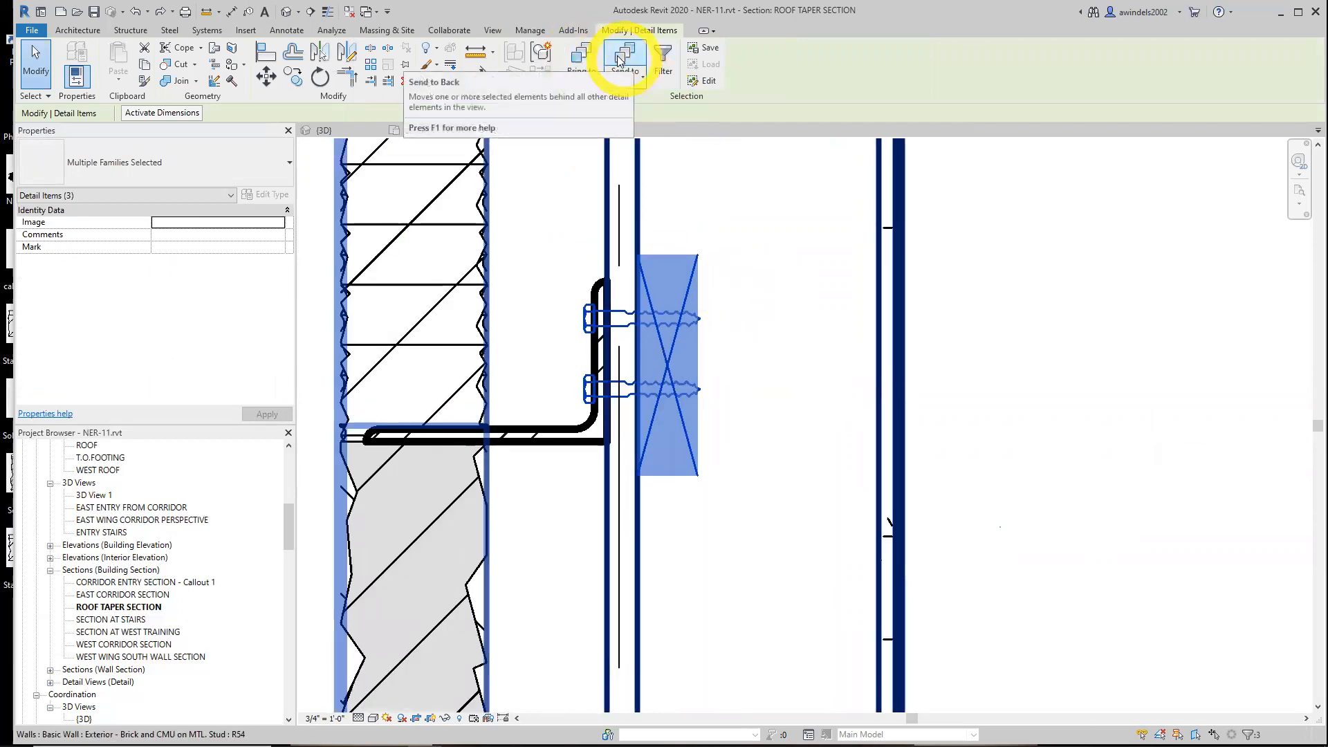
click(620, 61)
click(780, 370)
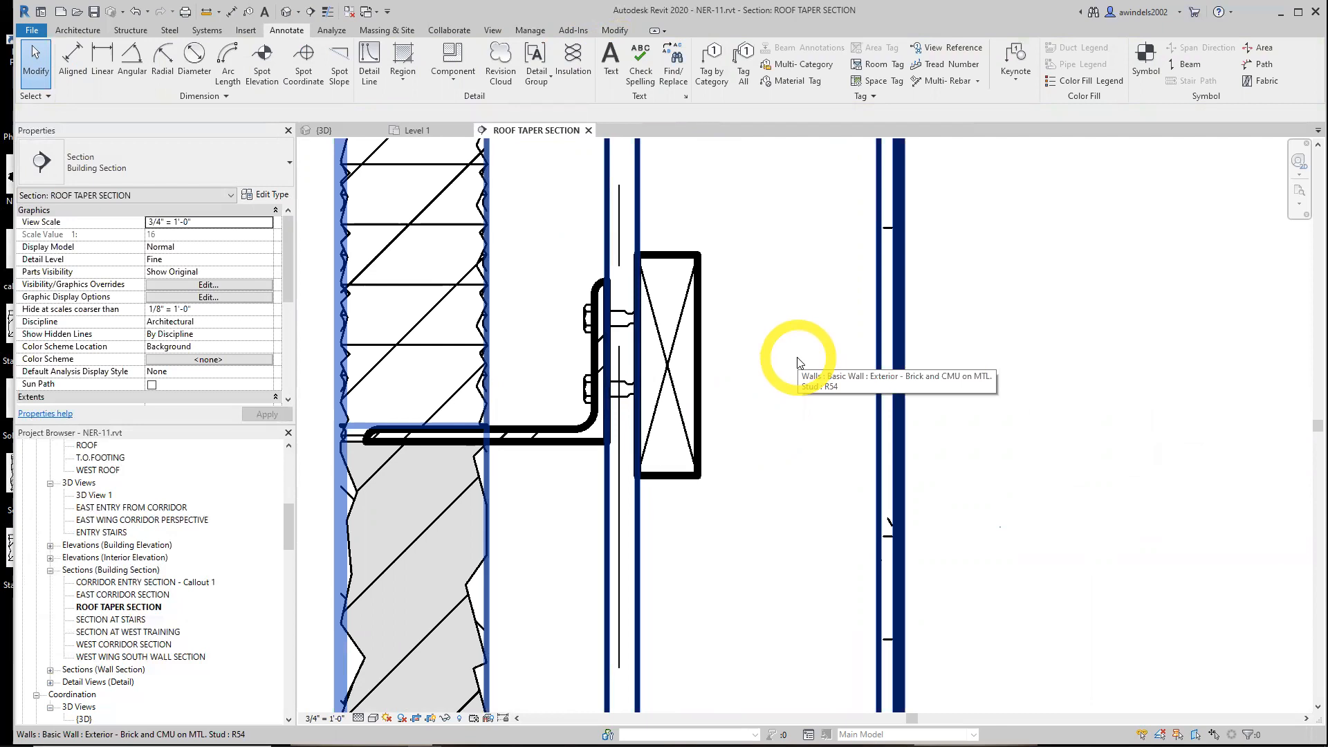
- Start loading a family and browse from Wood Framing to the Div 04-Masonry subfolder 040519-Masonry Anchorage and Reinforcing
scroll(803, 358, down, 3)
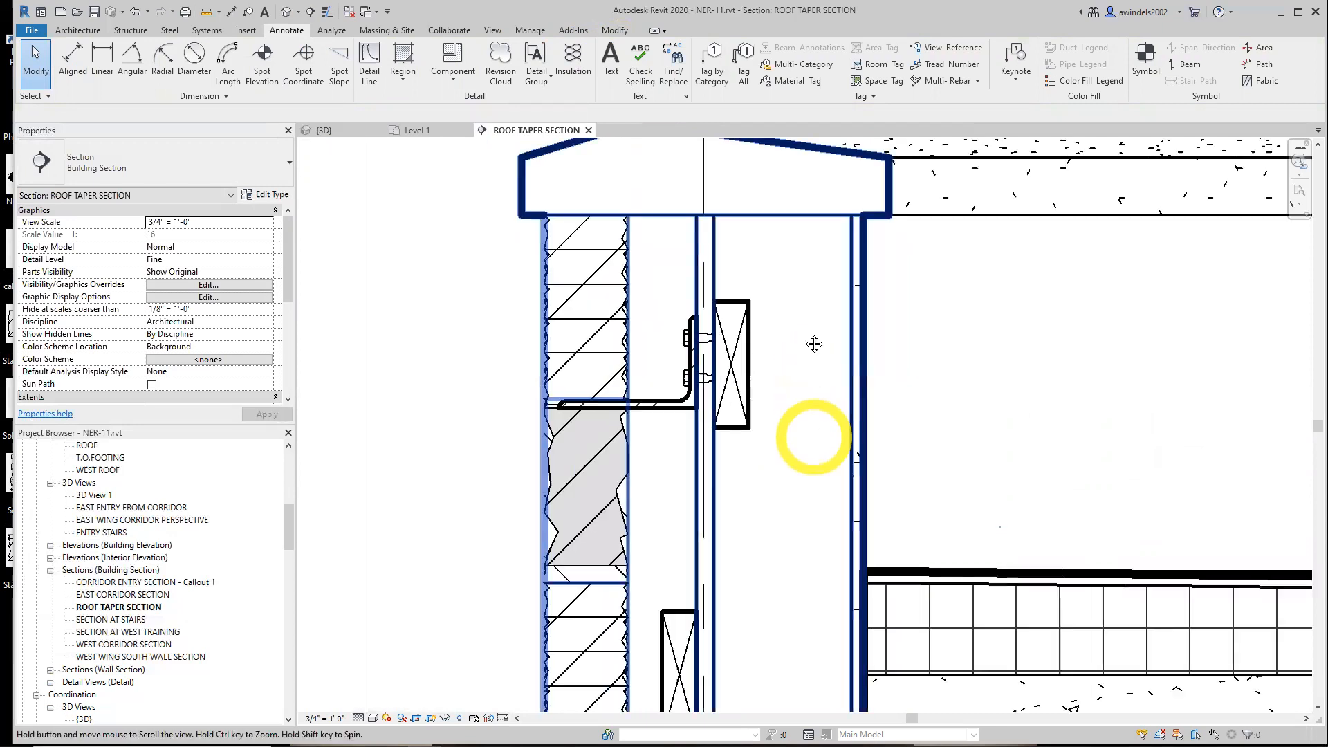
scroll(810, 456, up, 2)
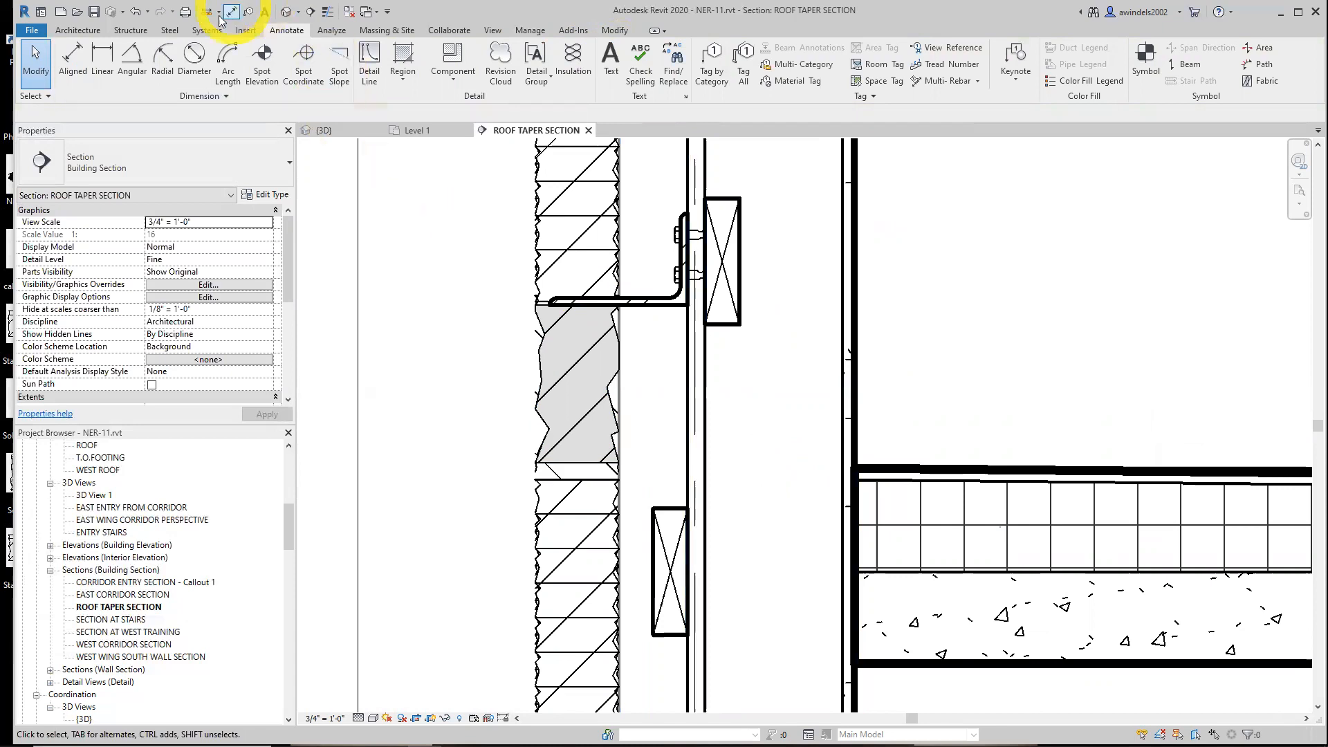
click(245, 29)
click(588, 73)
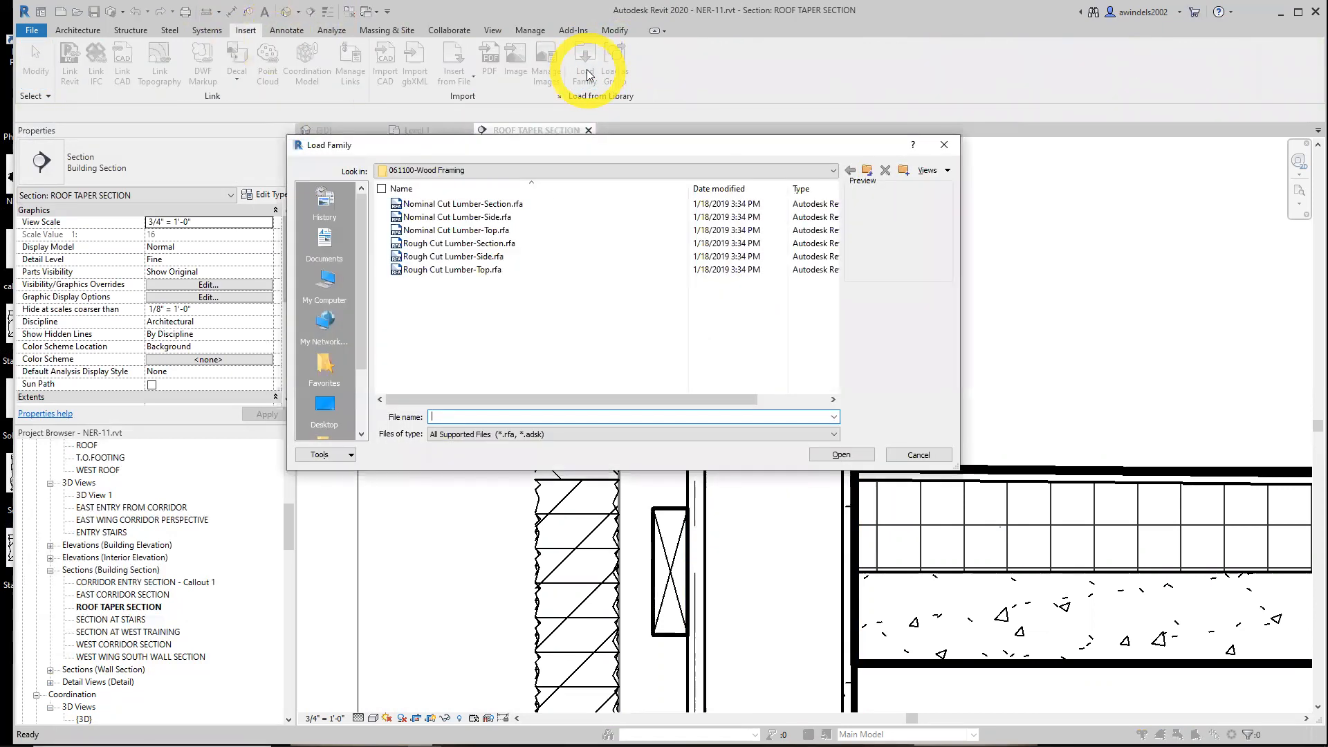
key(BackSpace)
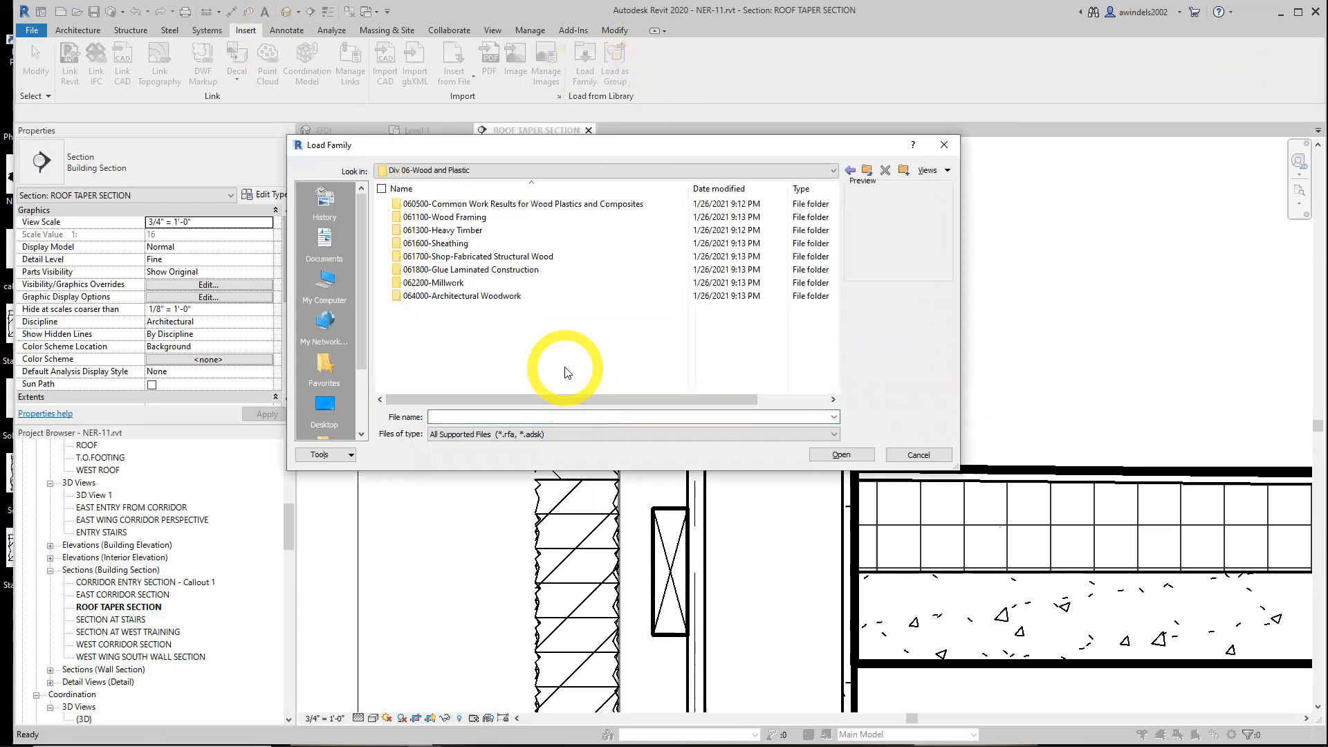
key(BackSpace)
key(BackSpace)
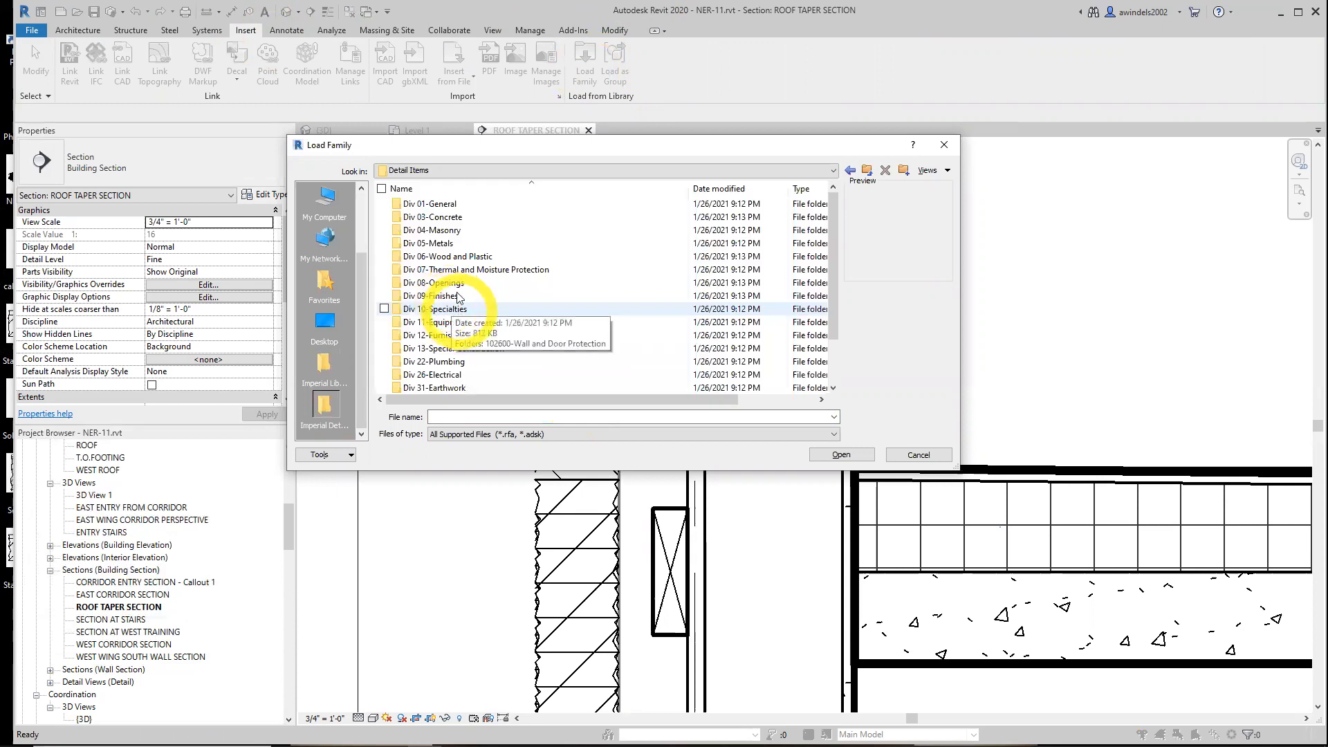
double_click(438, 230)
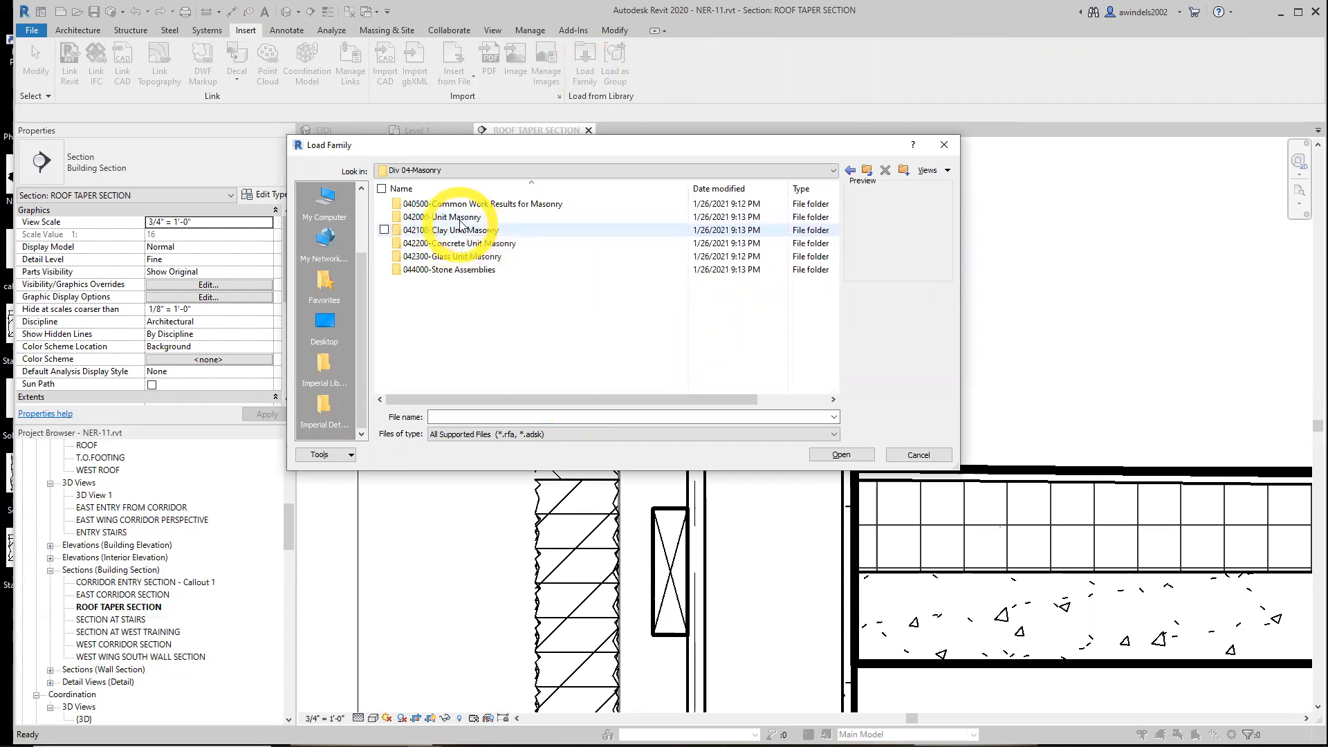
click(459, 207)
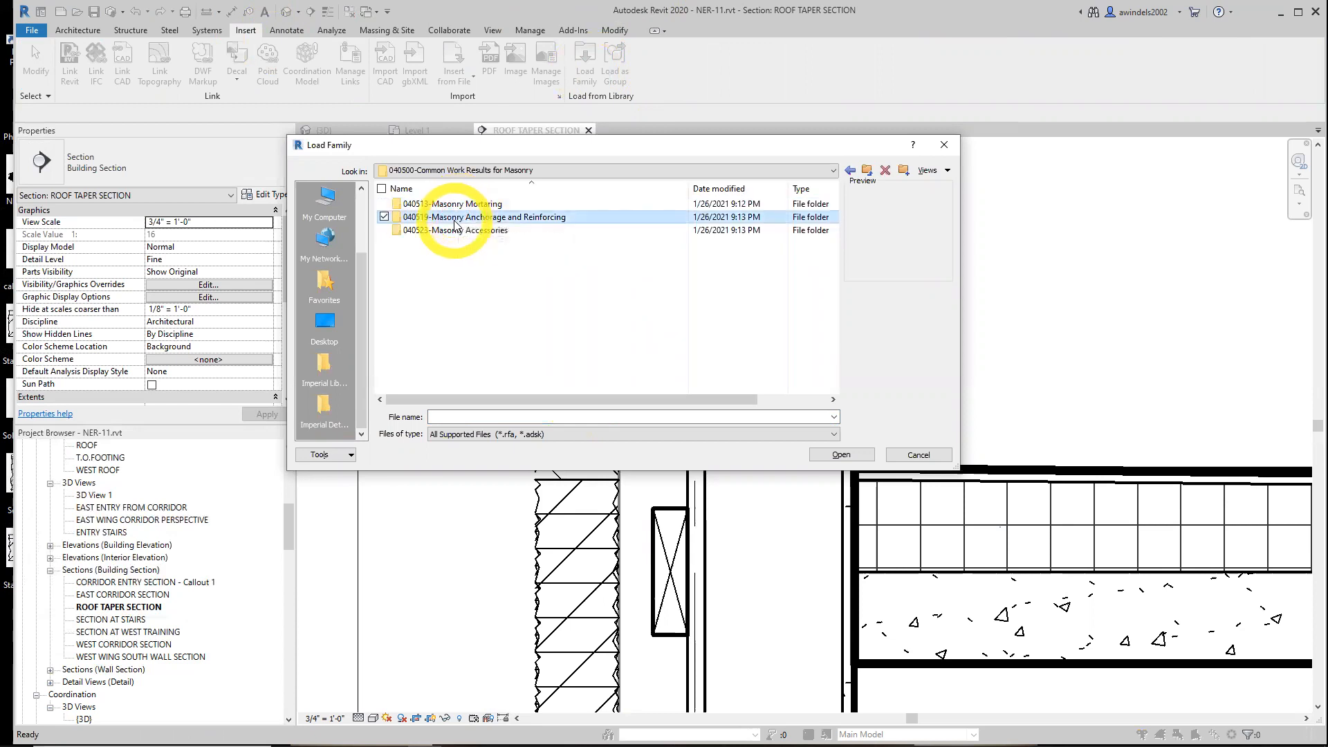
double_click(459, 217)
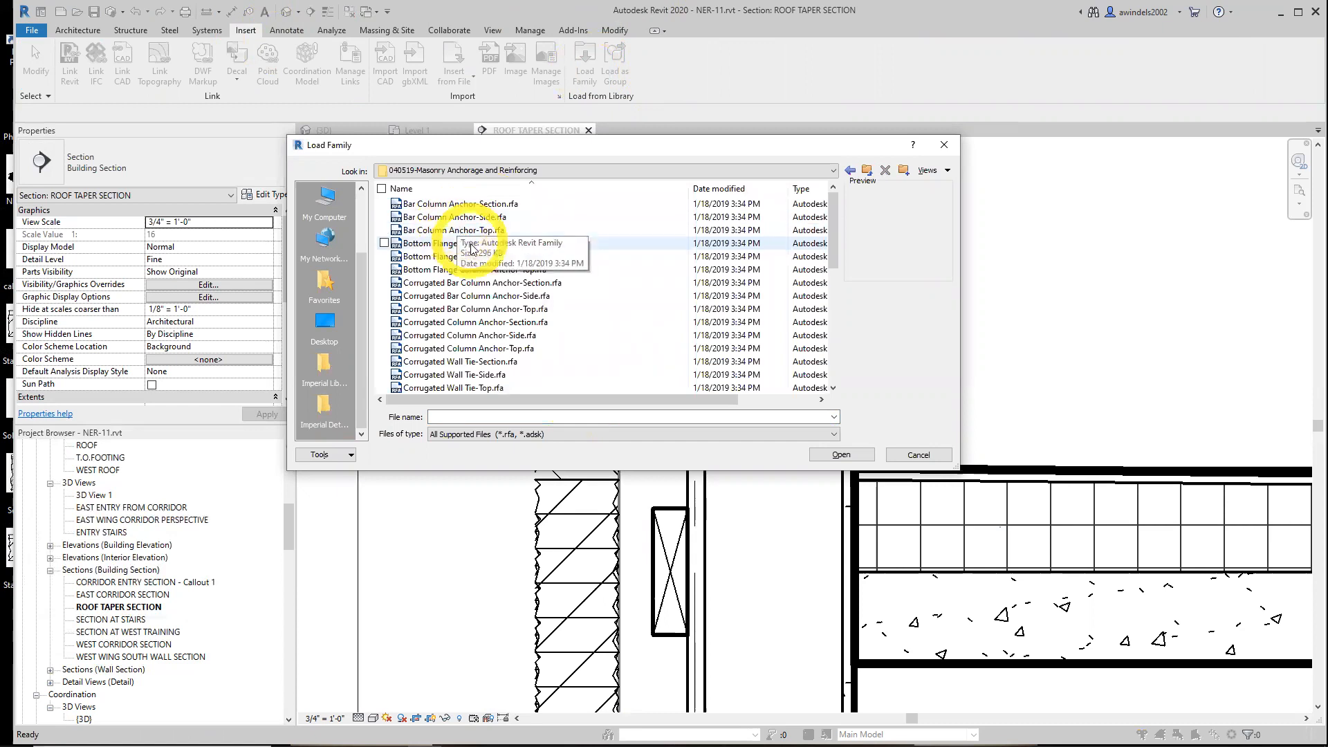
- Load the Corrugated Wall Tie-Section.rfa family into the project
click(476, 269)
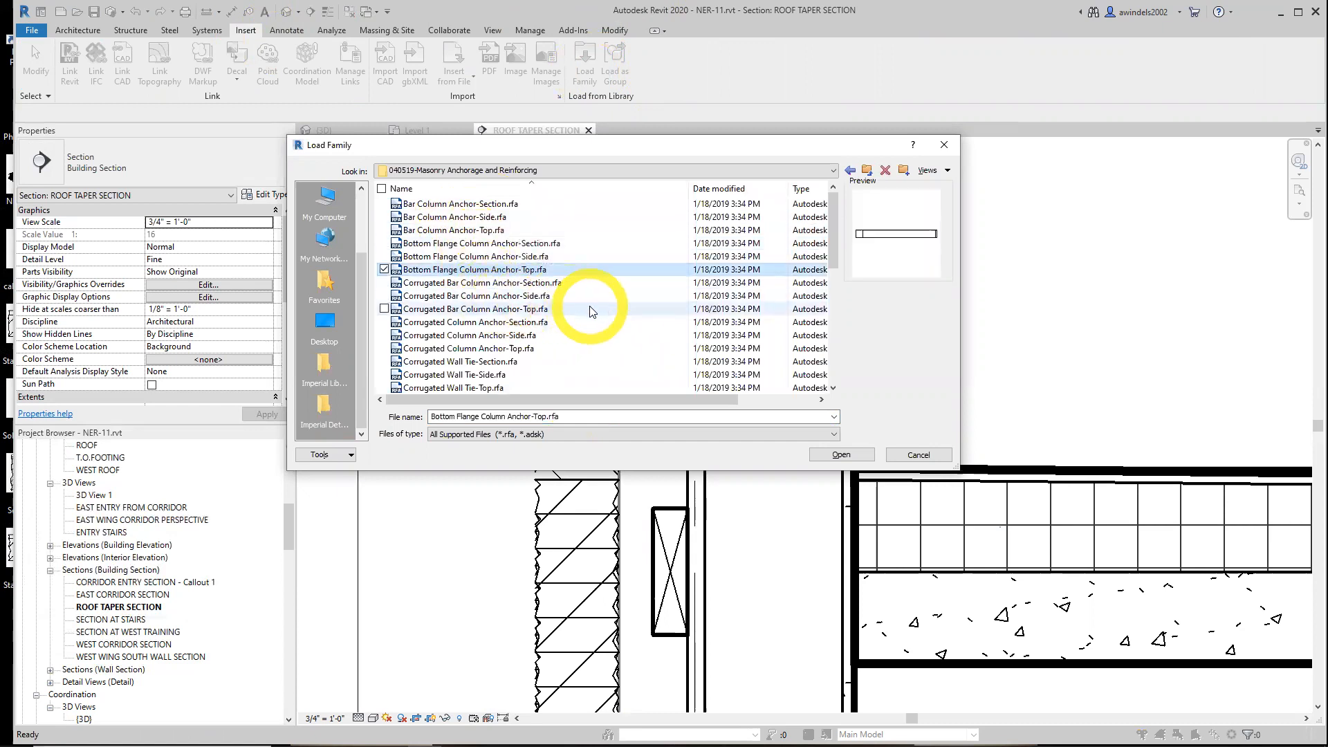
click(476, 361)
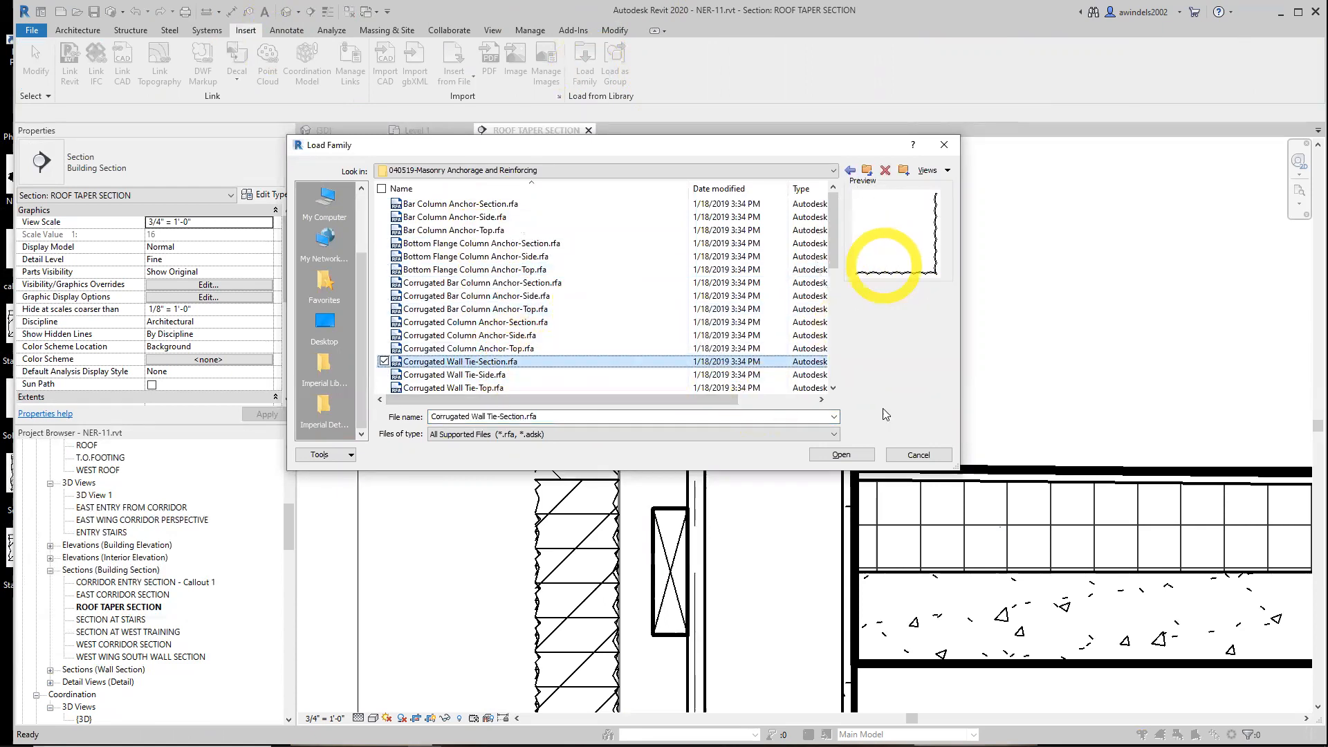
click(867, 454)
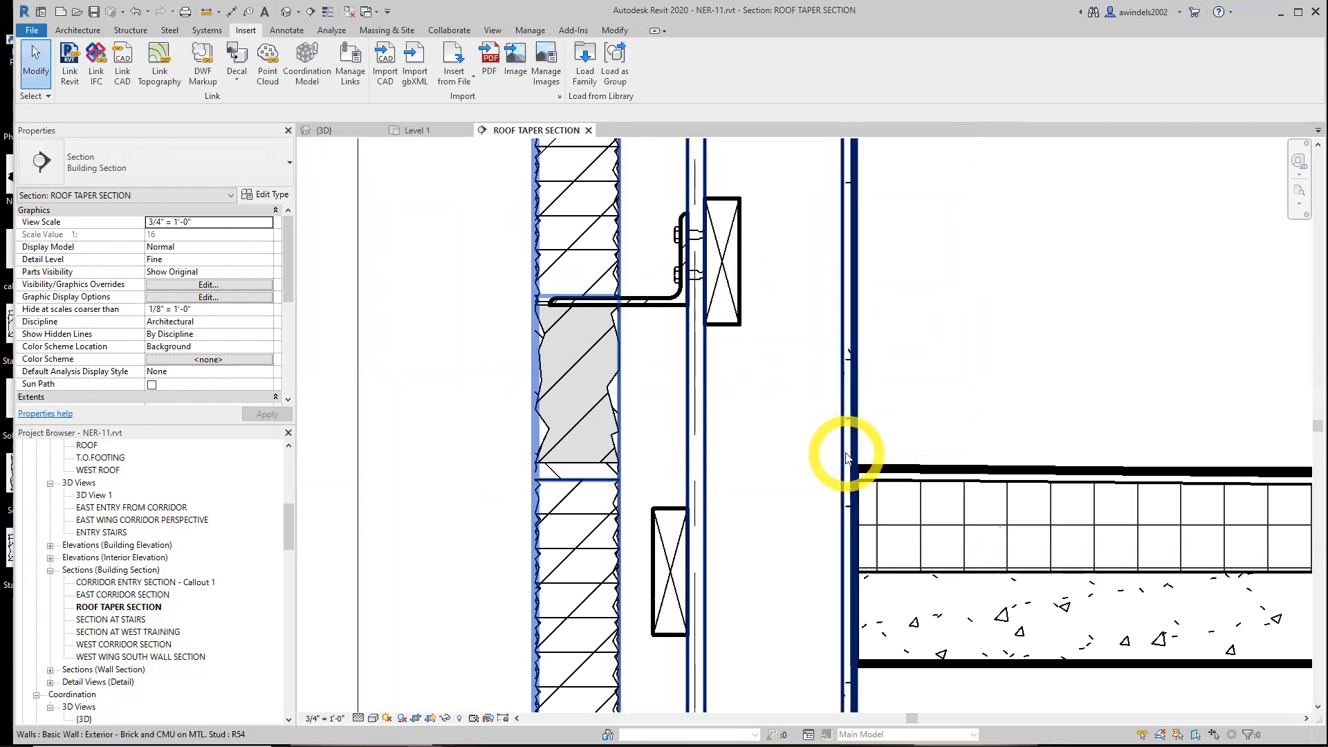
- Place a 20 ga. Corrugated Tie detail component beside the lower 2x6, near its bottom edge, with its horizontal leg extending into the brick
scroll(788, 513, up, 1)
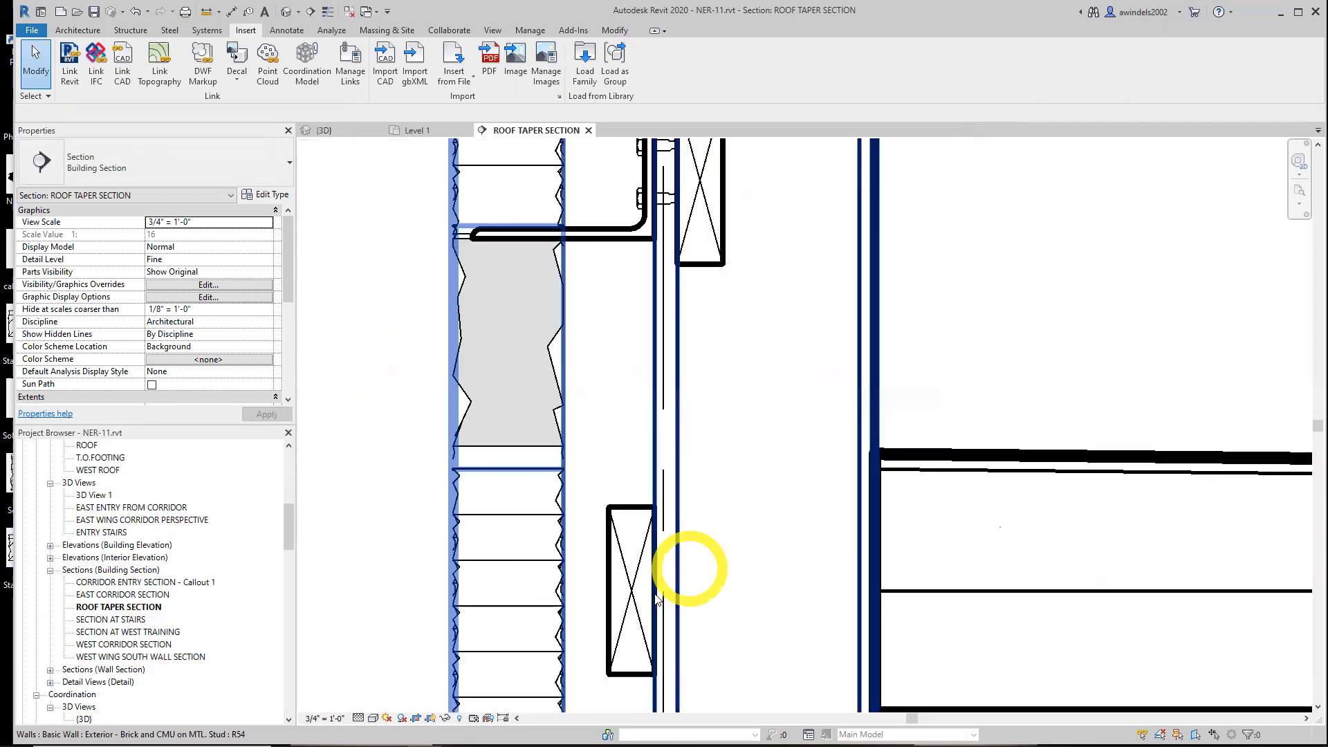
middle_drag(571, 609, 597, 507)
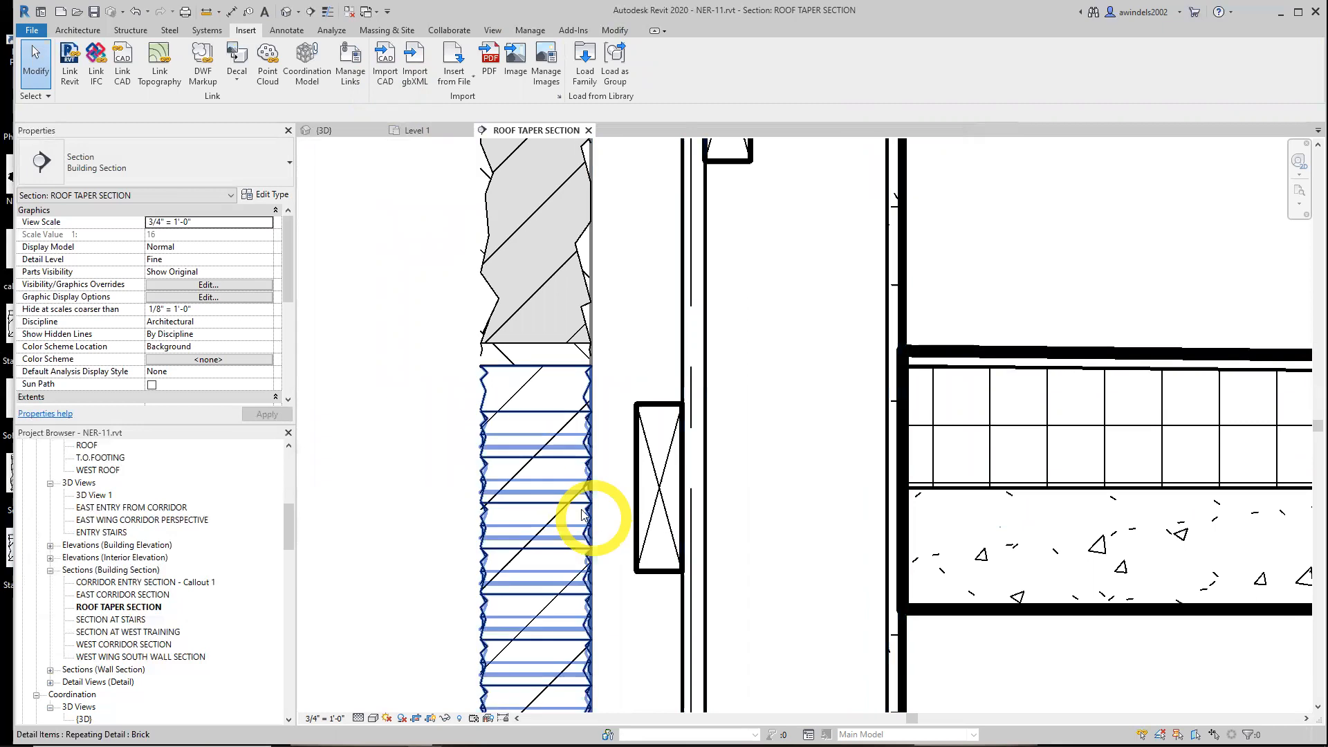
click(287, 29)
click(448, 66)
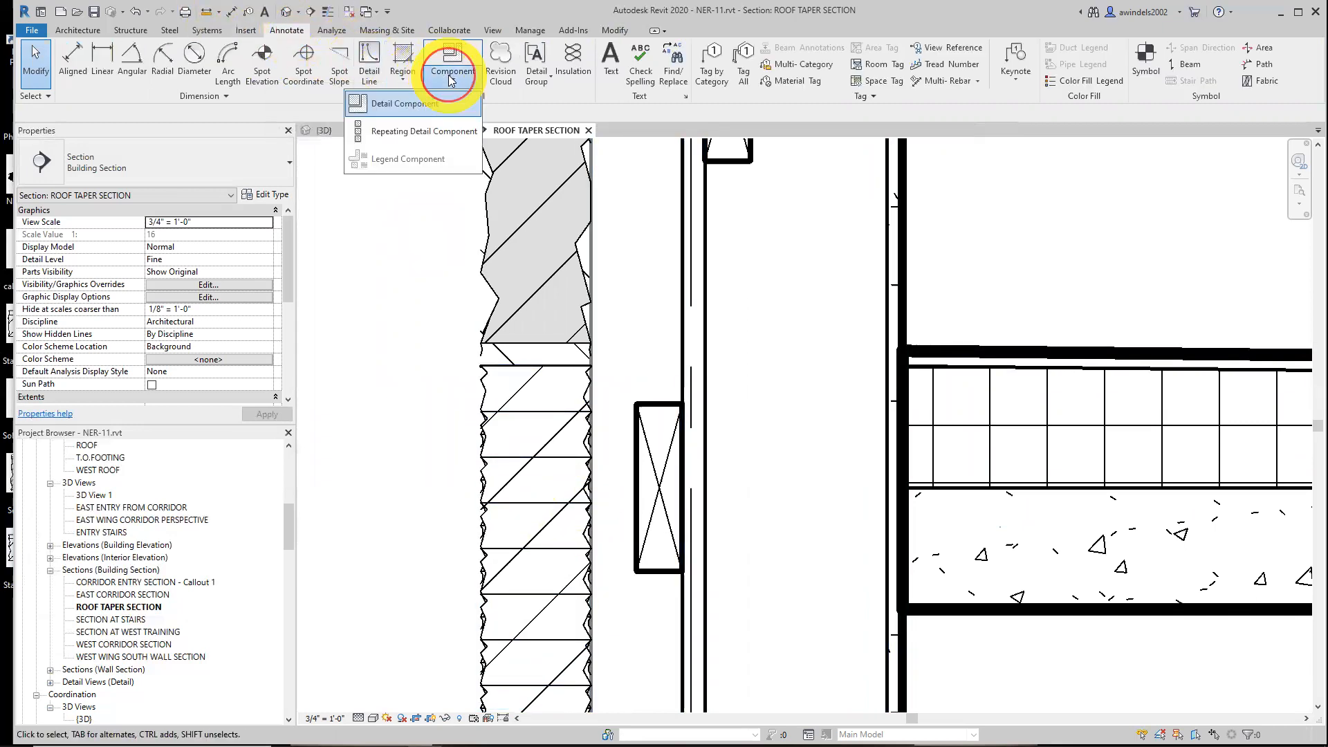
click(436, 110)
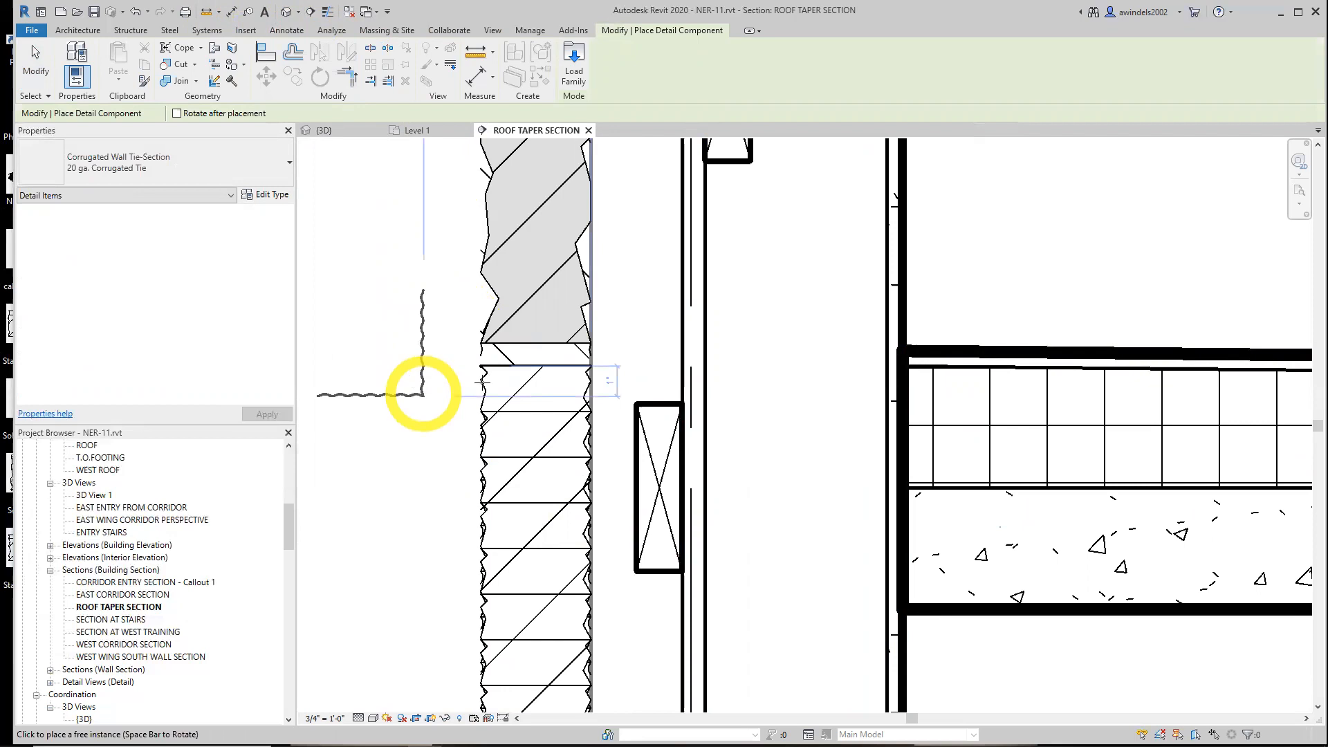
click(429, 374)
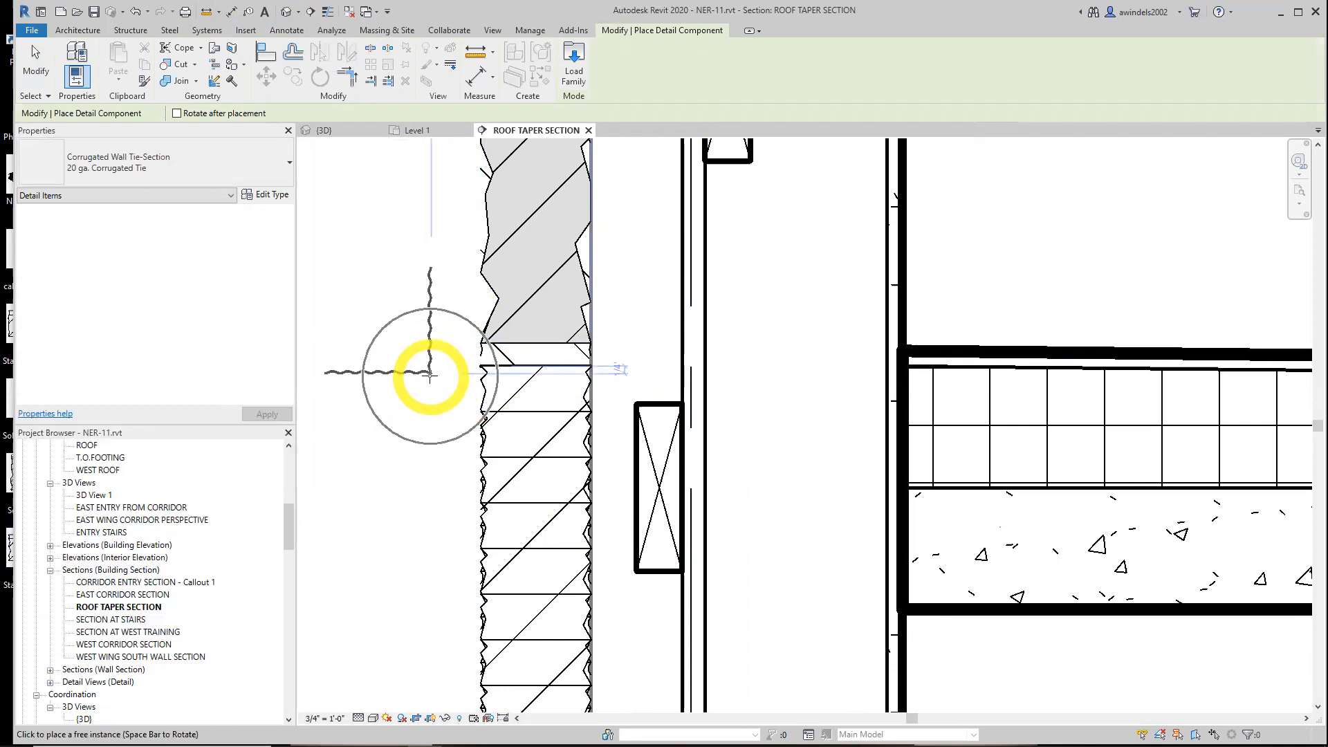
click(181, 162)
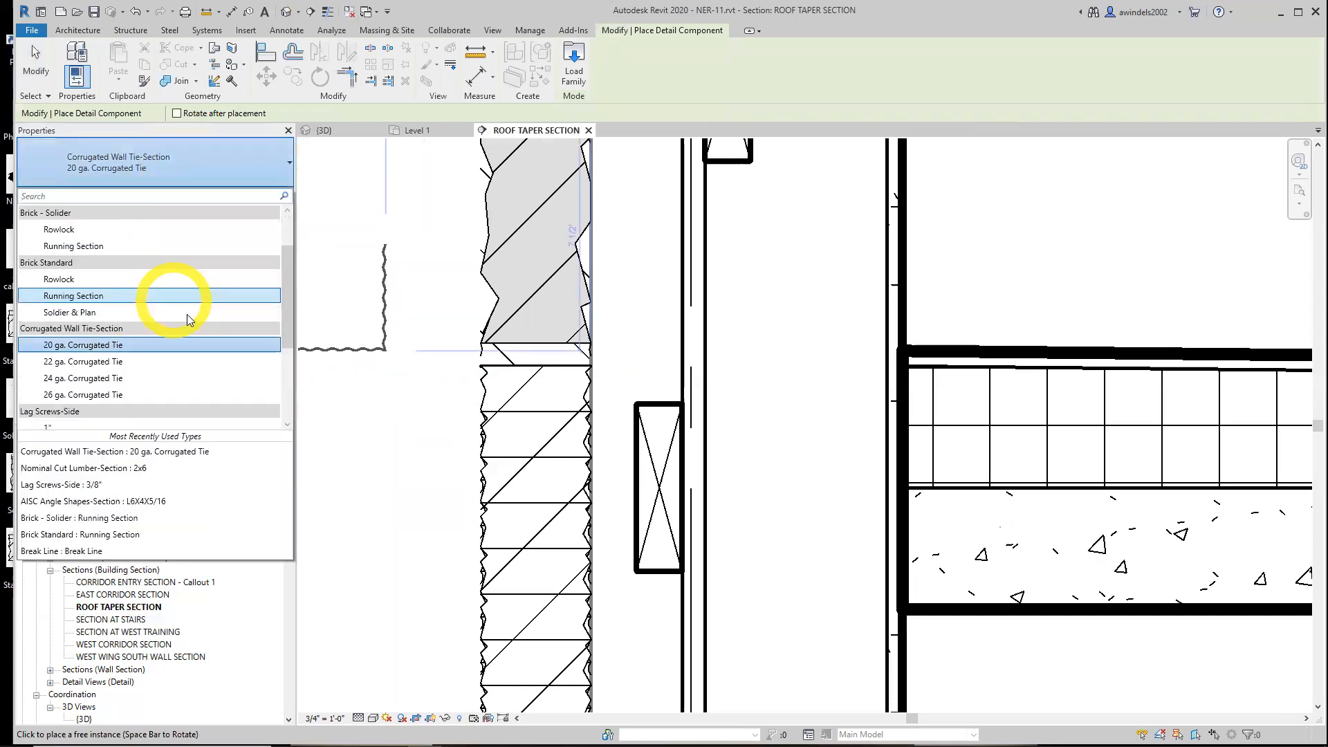
scroll(192, 305, down, 3)
scroll(200, 301, up, 5)
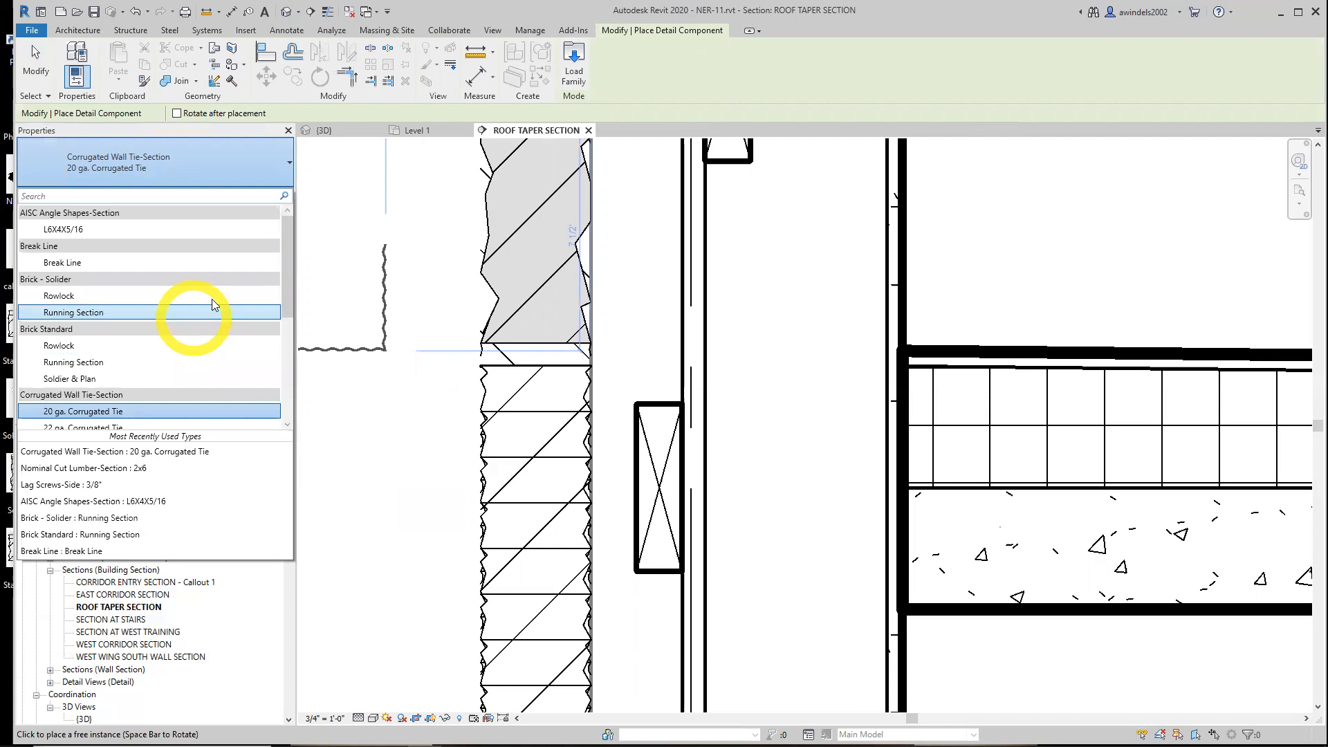
click(166, 277)
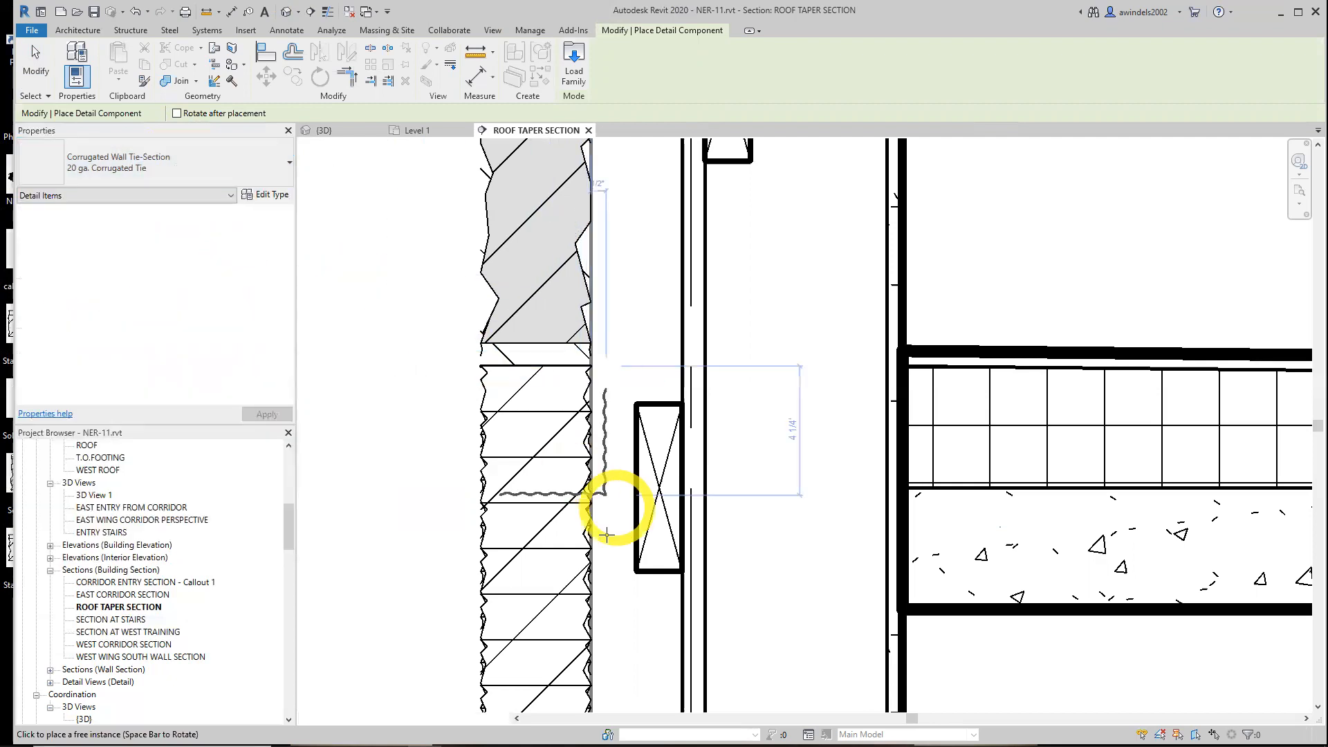
scroll(610, 566, up, 1)
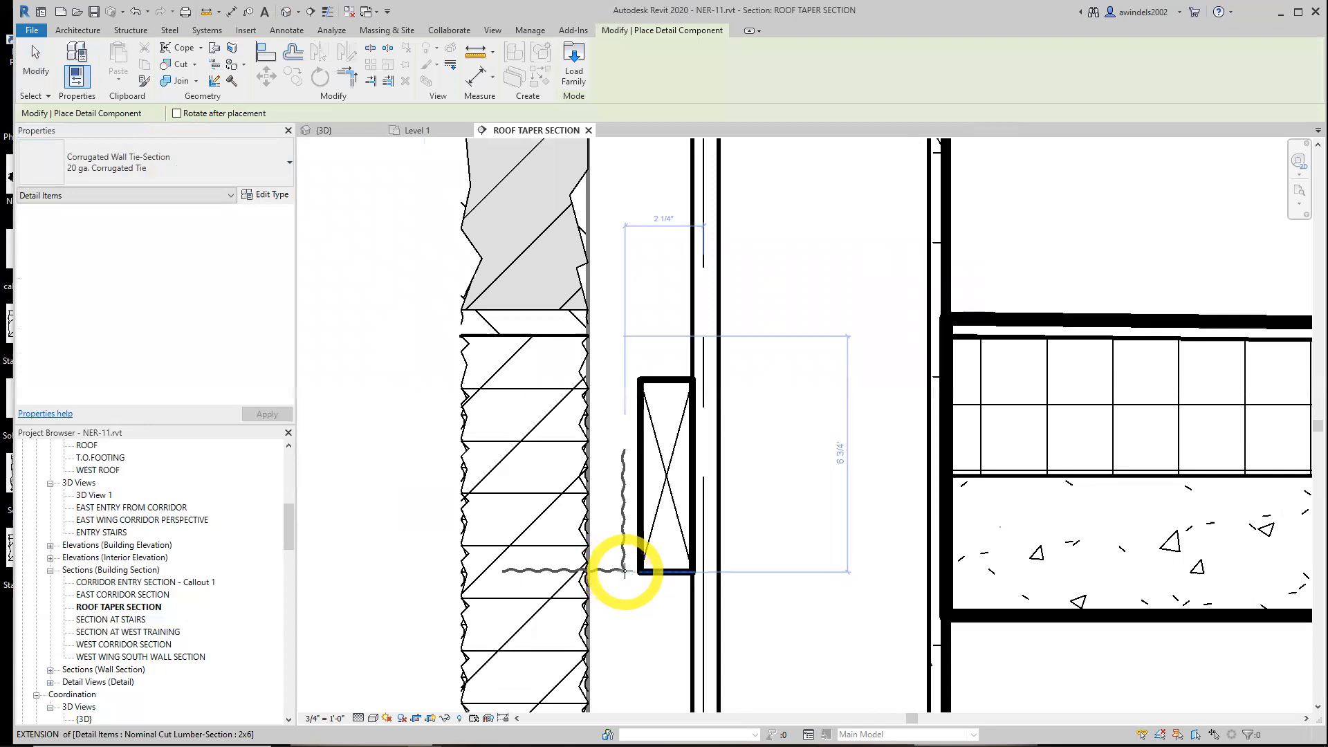
scroll(625, 571, up, 1)
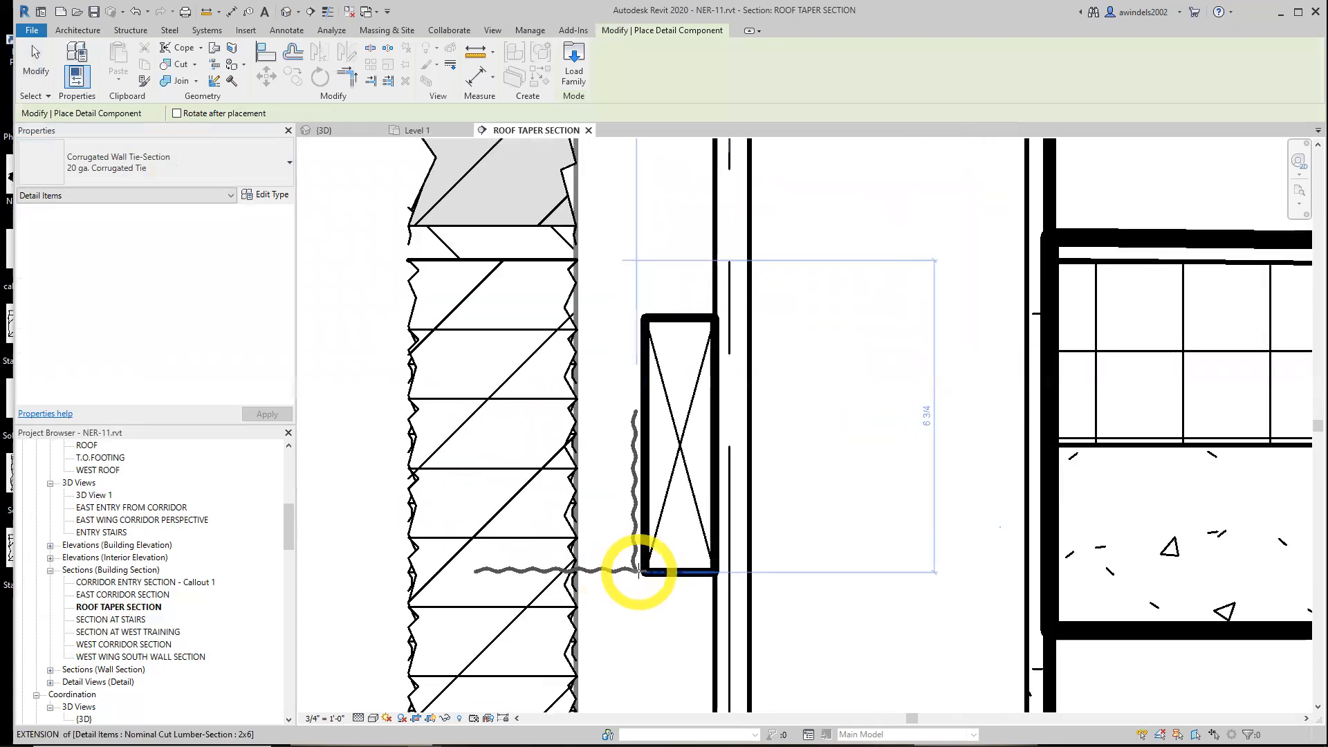
click(637, 559)
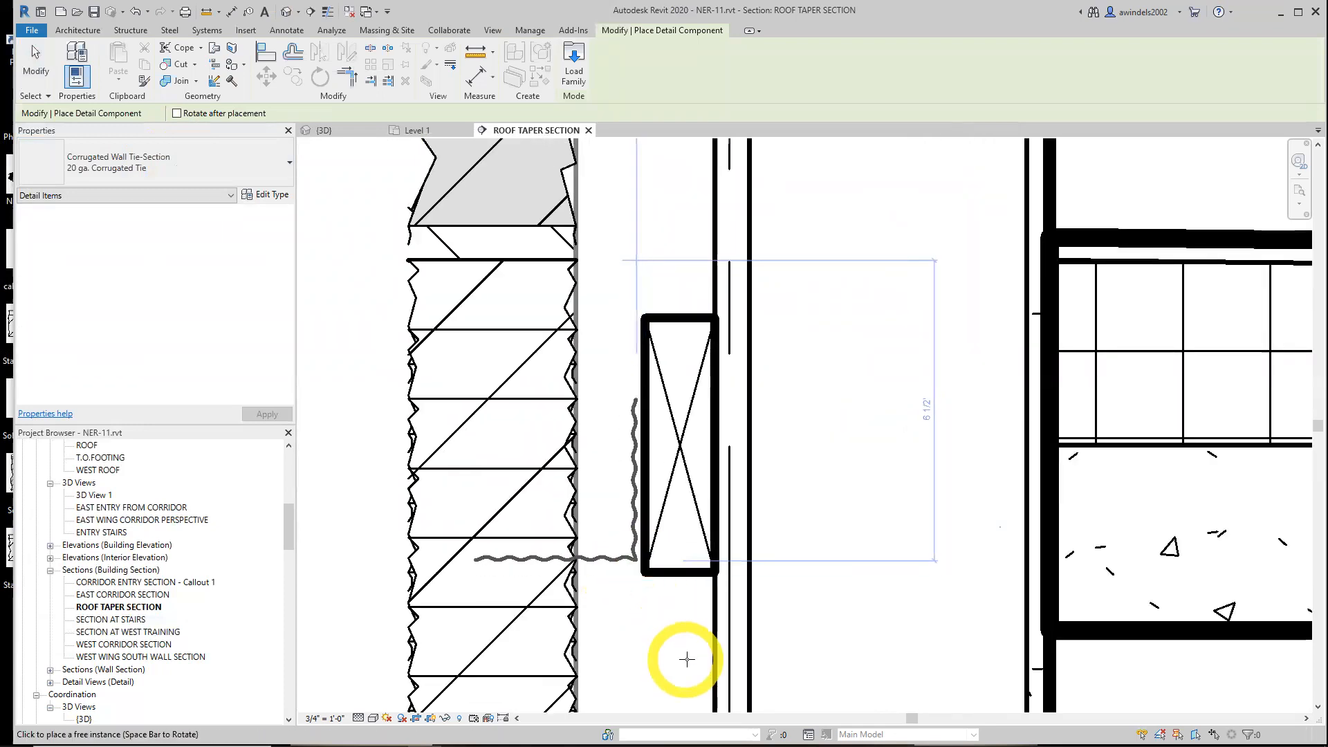
key(Escape)
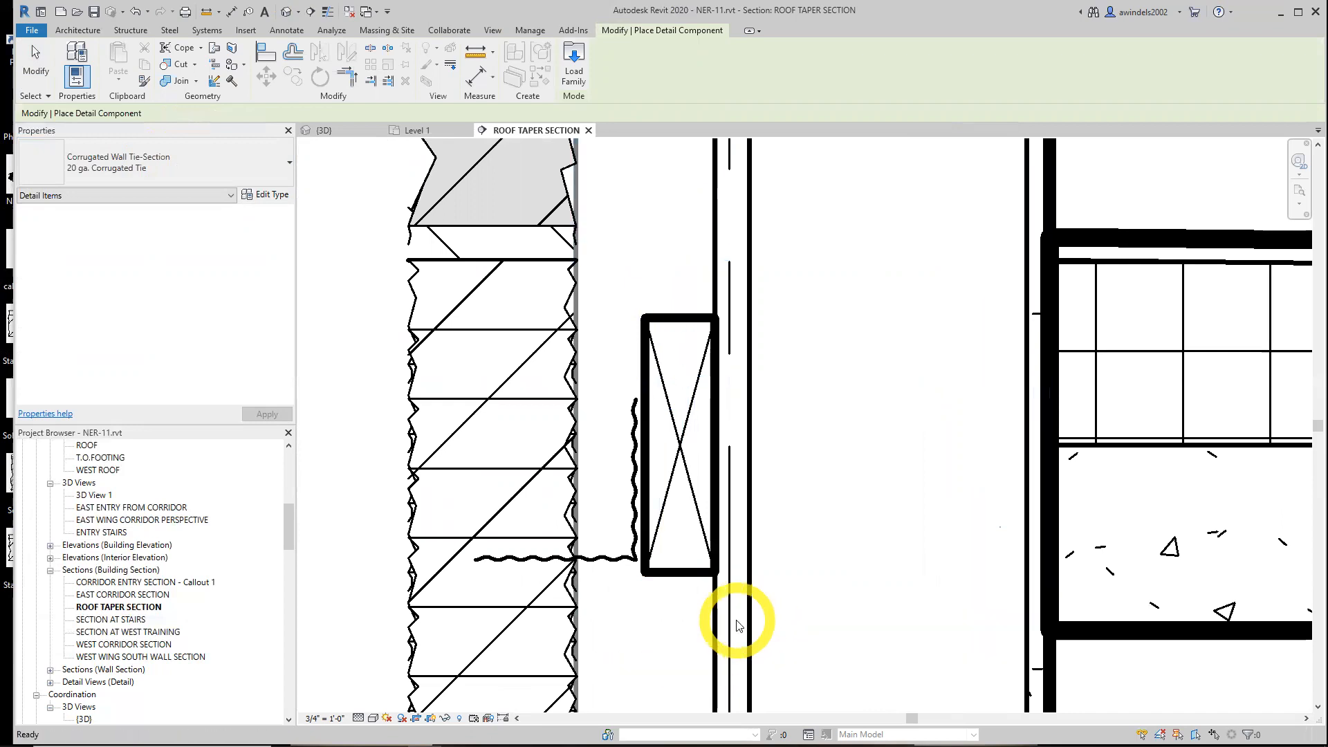
key(Escape)
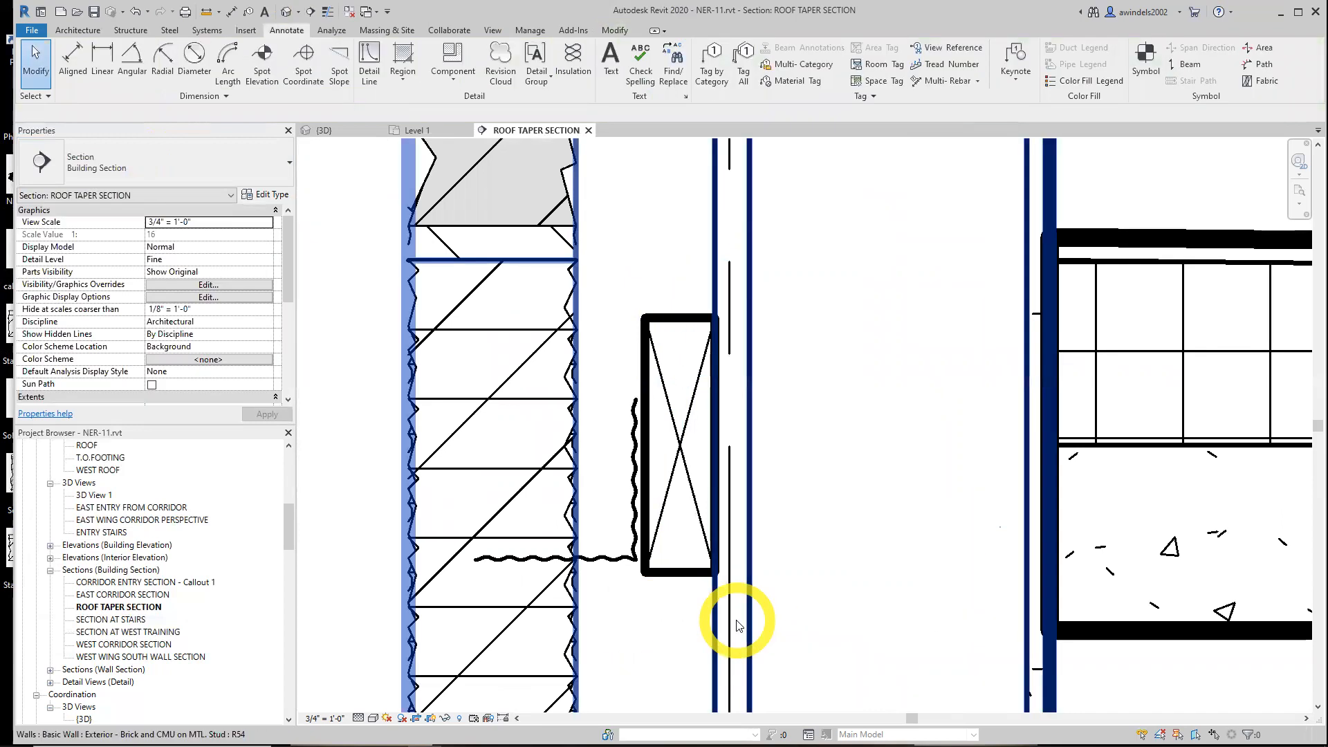
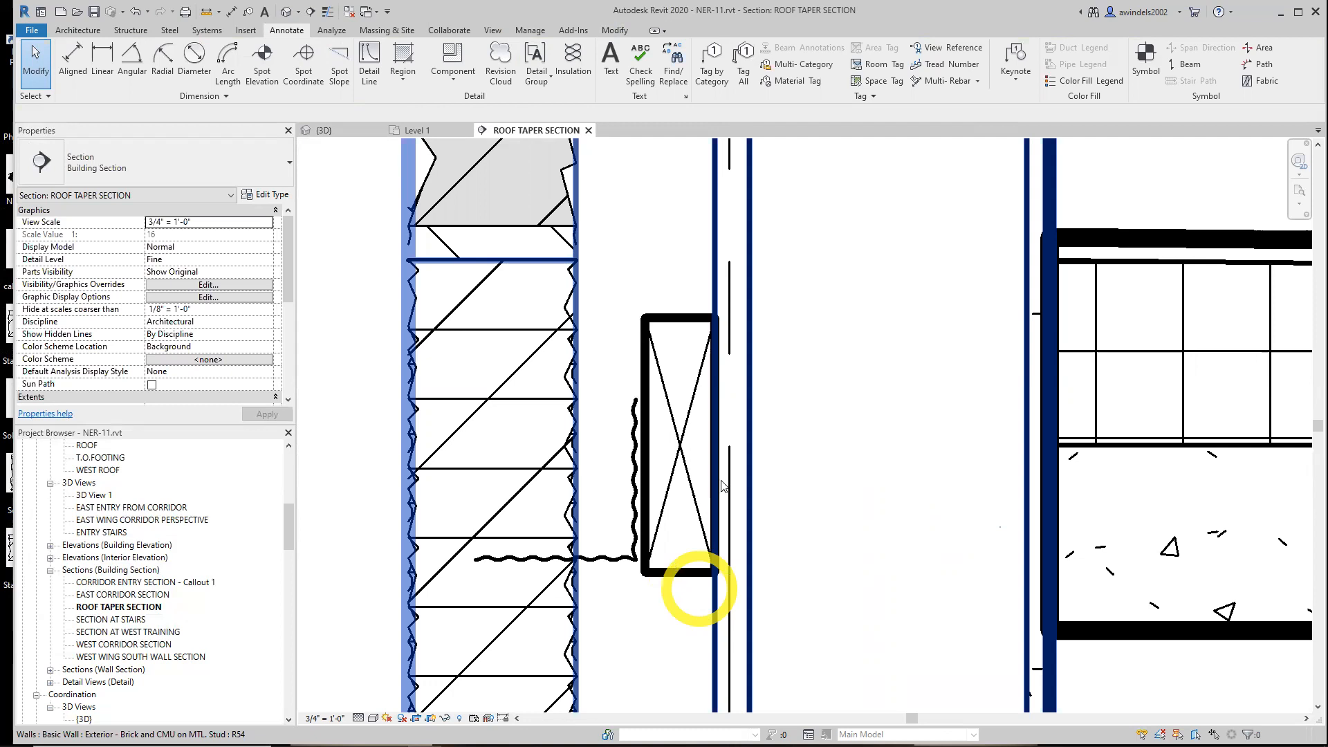
- Open the Plywood, Sheathing material of the substrate layer in the Exterior - Brick and CMU on MTL. Stud wall's type structure
scroll(761, 415, down, 4)
key(ctrl)
key(ctrl)
middle_drag(767, 362, 662, 463)
scroll(663, 472, down, 1)
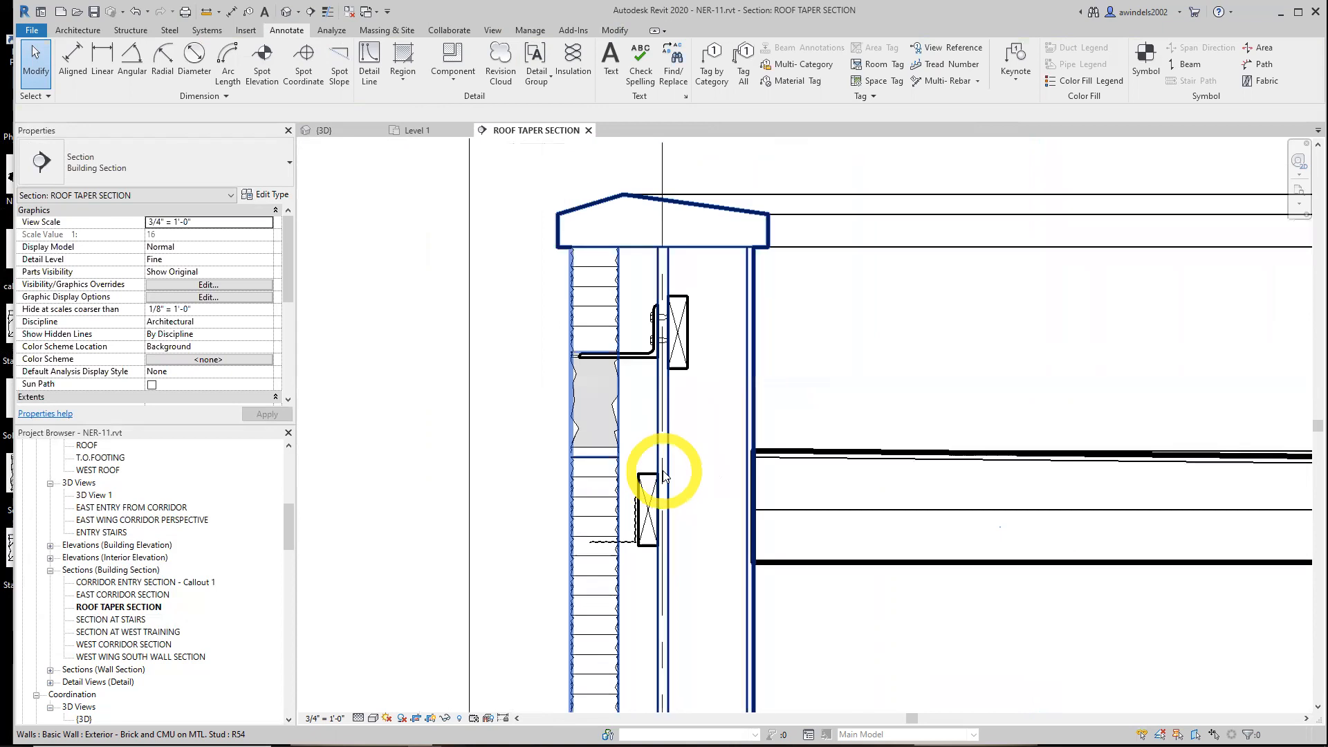
middle_drag(720, 503, 695, 434)
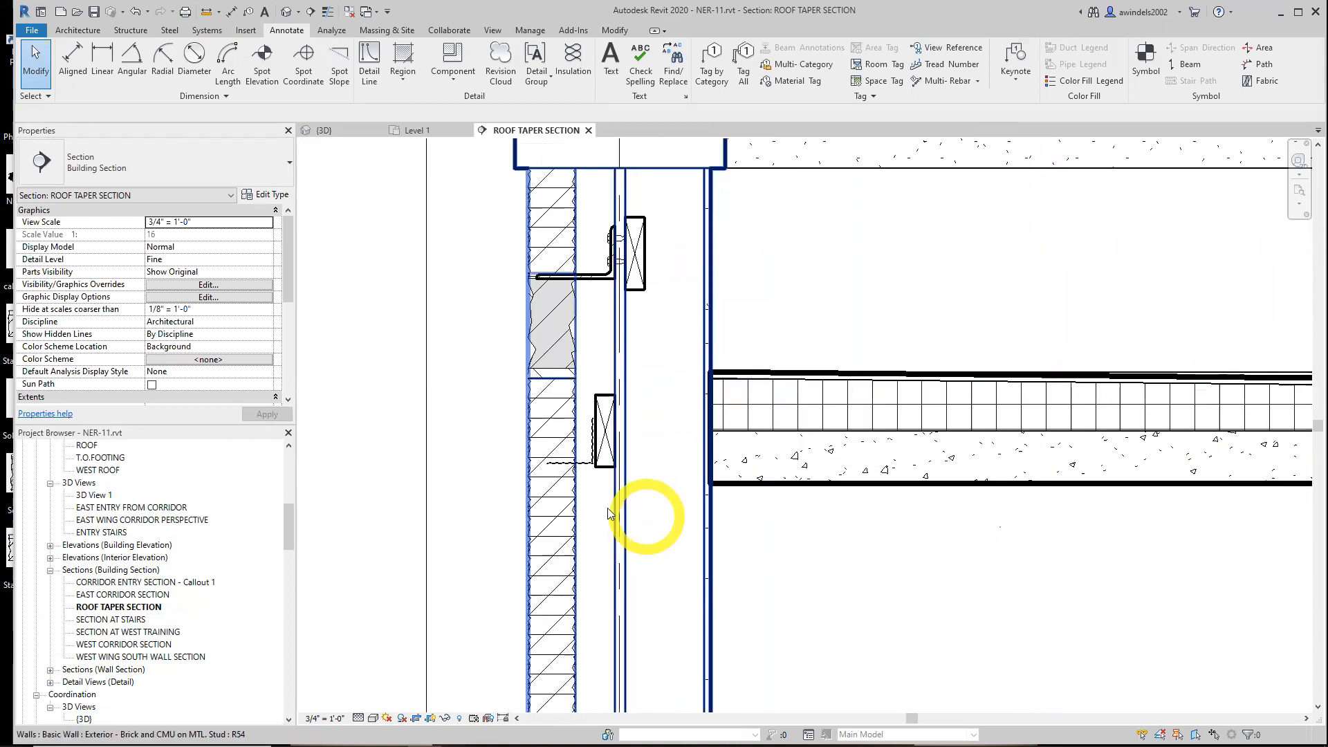
click(649, 497)
click(288, 197)
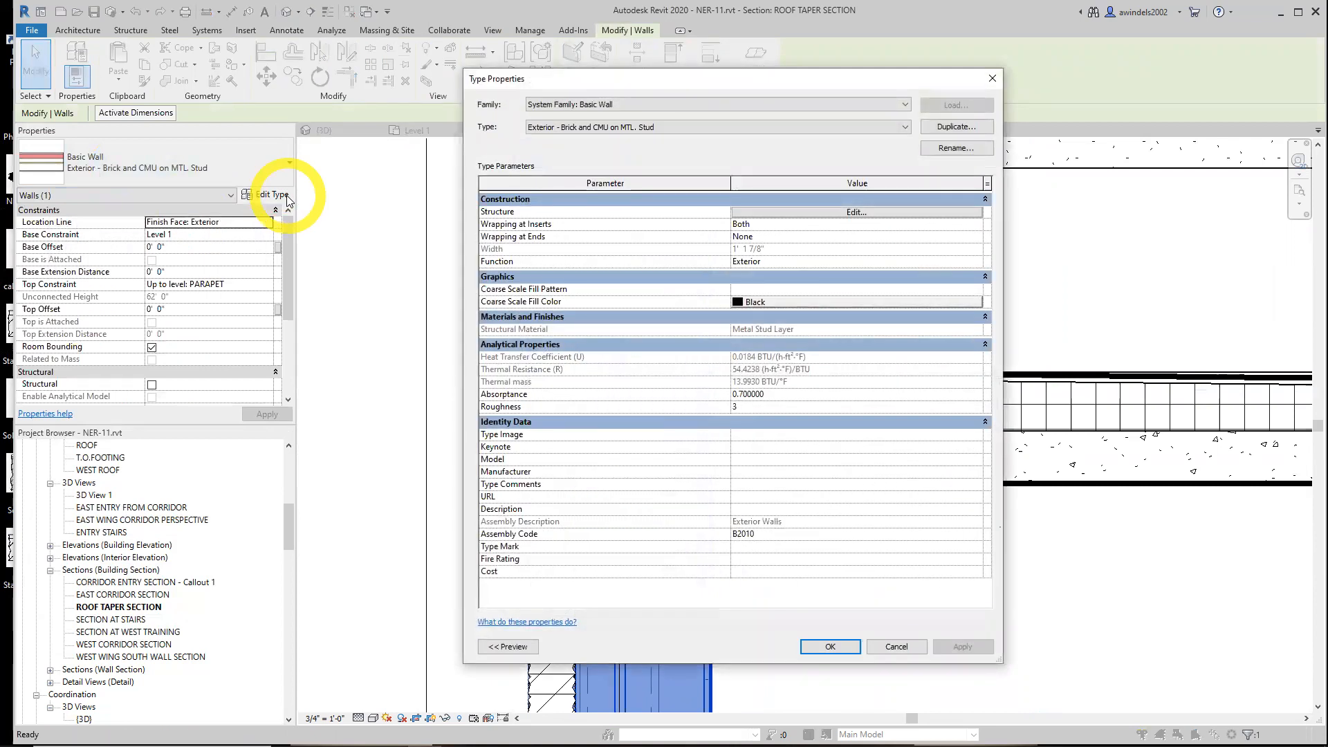
click(787, 214)
click(529, 247)
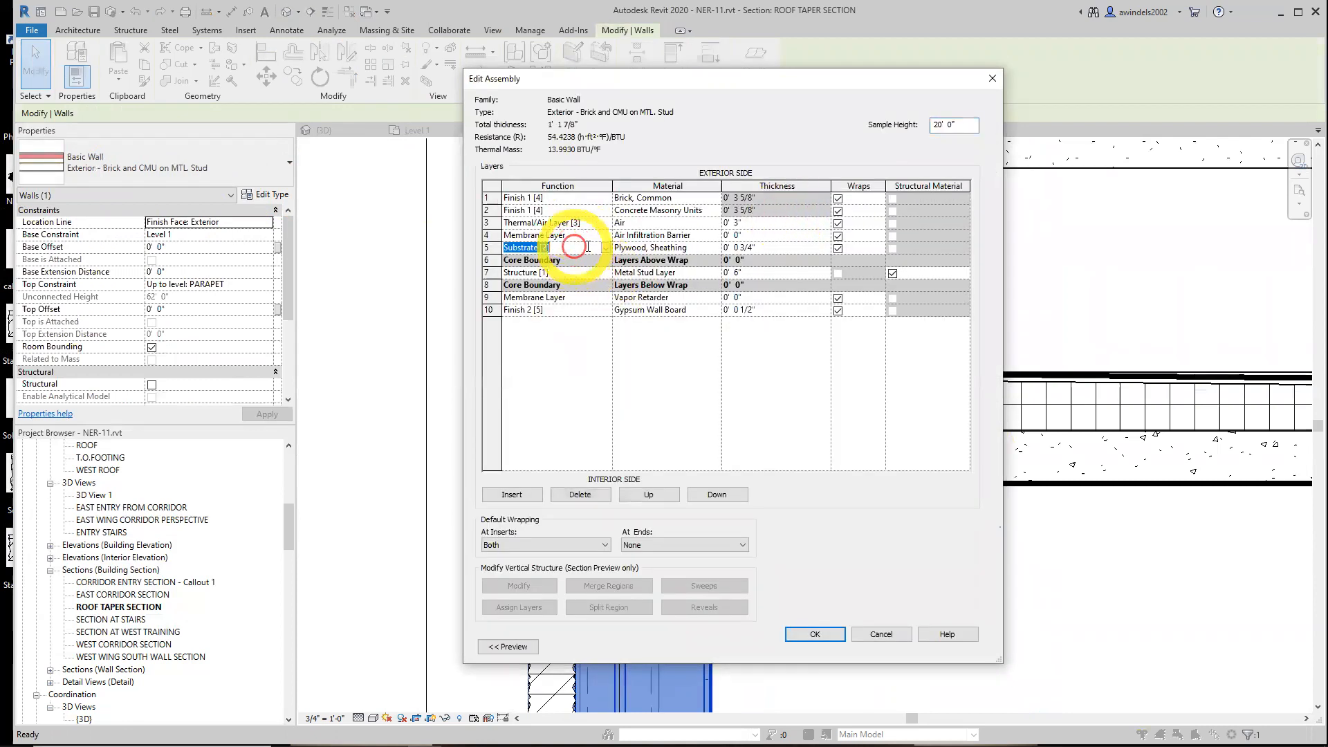
click(488, 247)
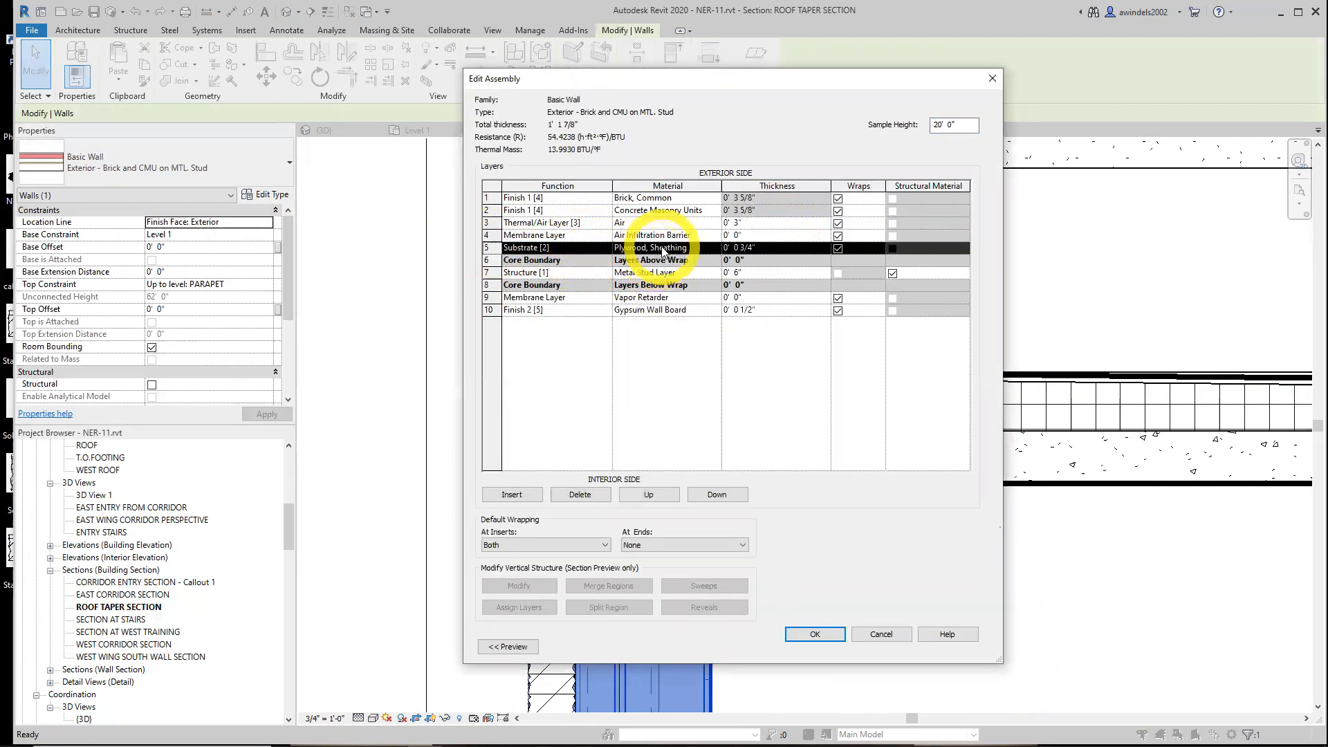
click(663, 247)
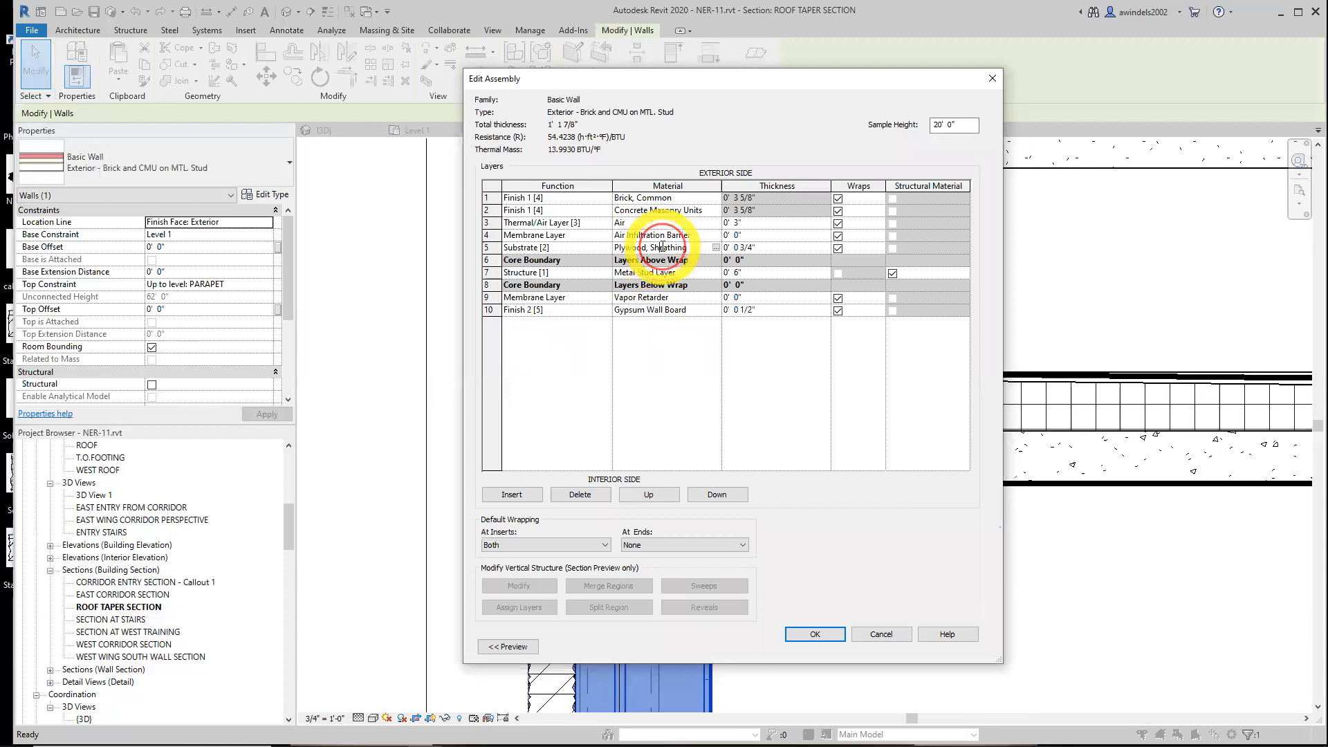
click(716, 248)
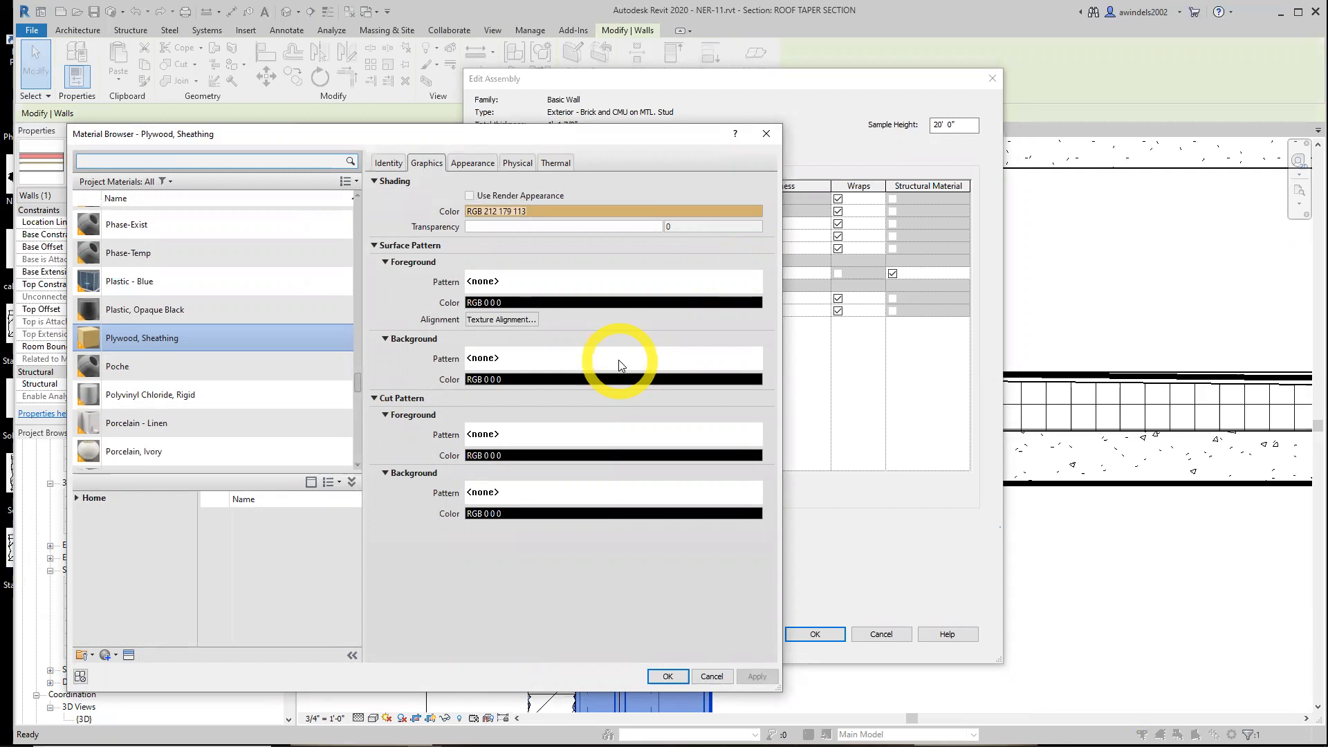
- Choose the Plywood drafting fill pattern for the cut pattern background of the Plywood, Sheathing material
click(546, 492)
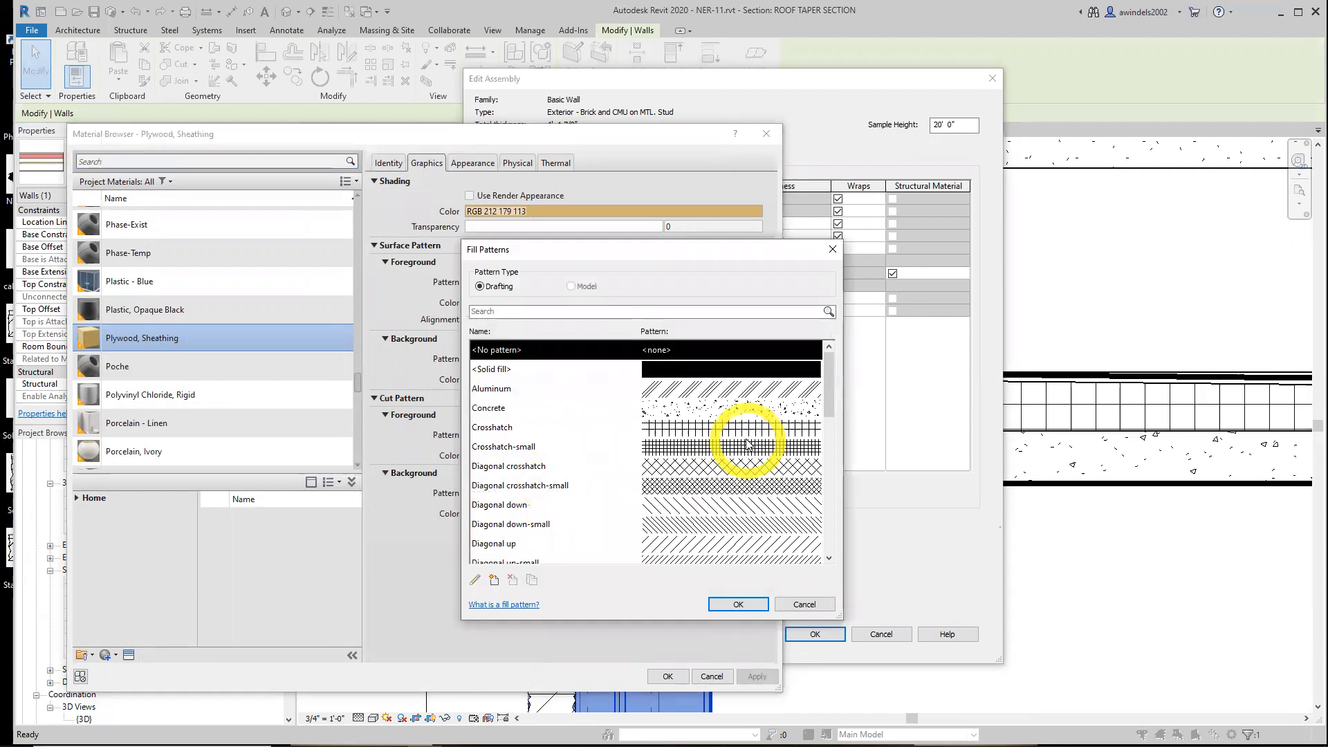
scroll(742, 441, down, 4)
scroll(742, 437, down, 2)
click(572, 407)
key(p)
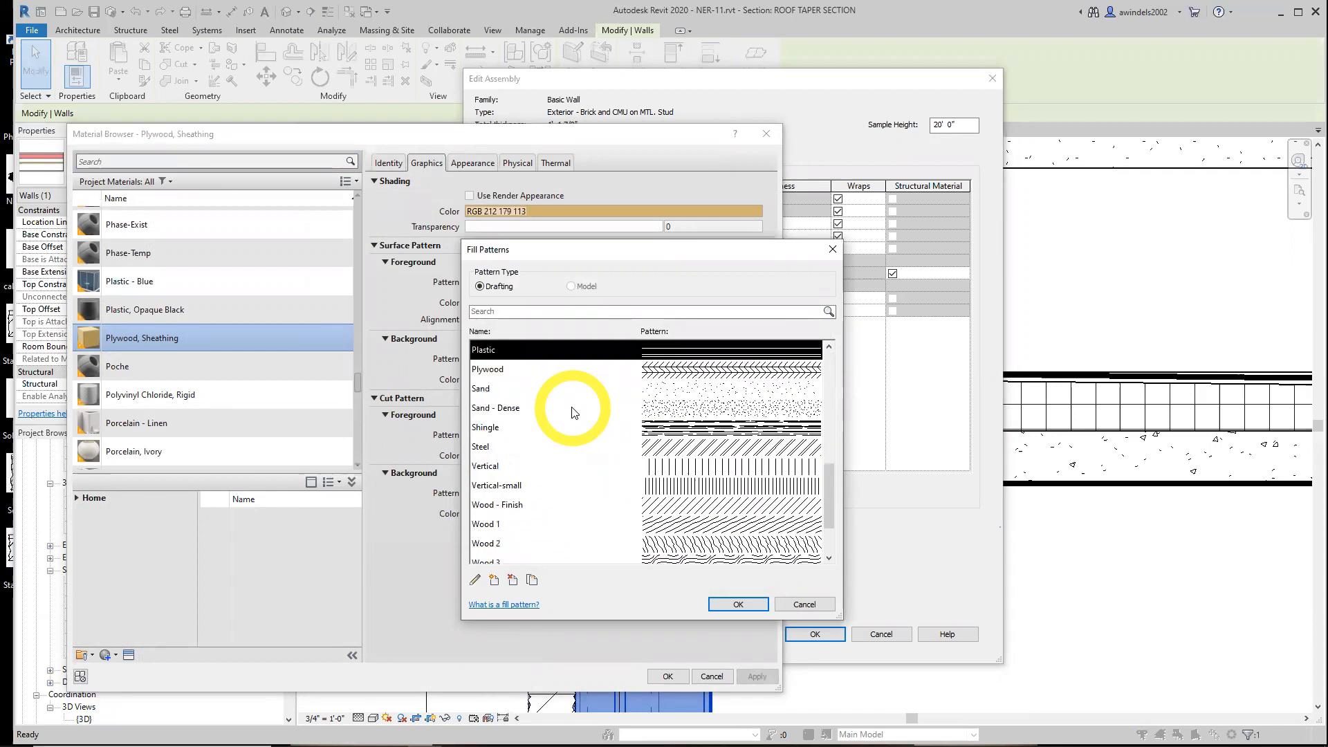
click(547, 372)
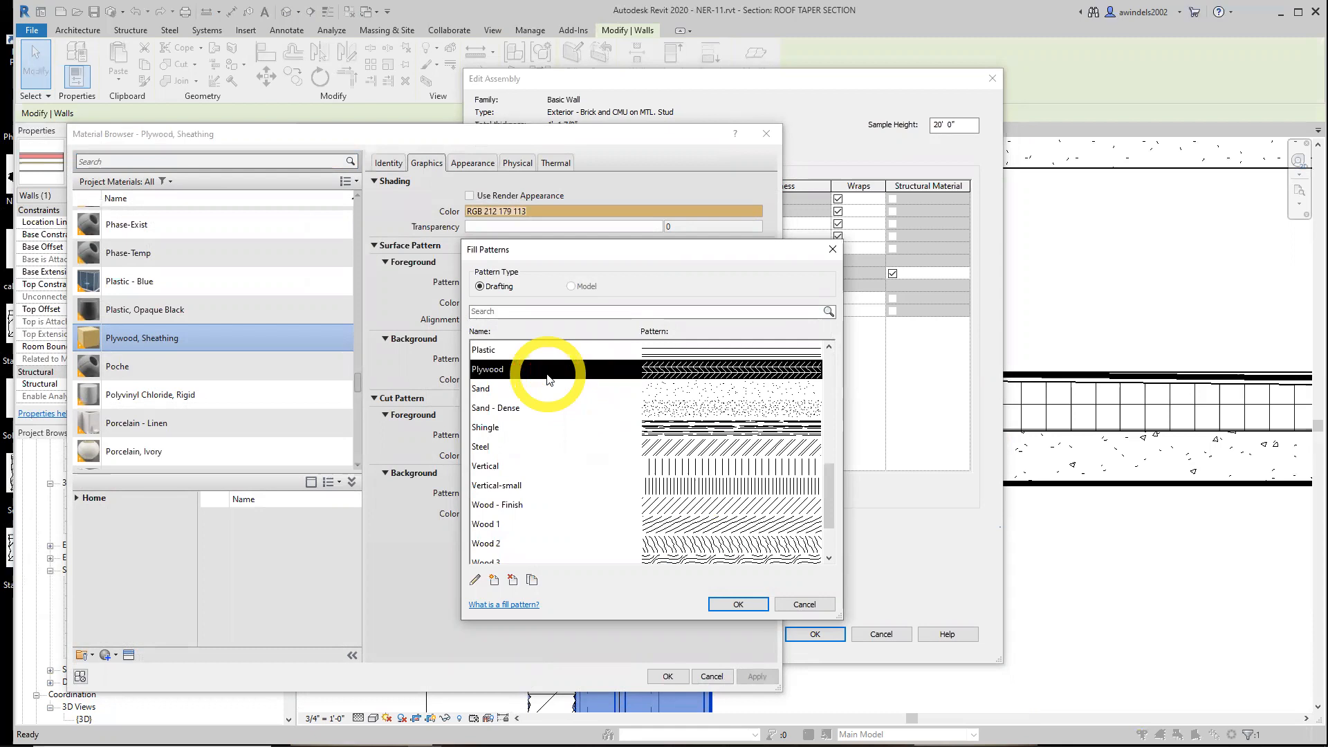
- Set the Plywood fill pattern's orientation in host layers to Align with element
double_click(547, 373)
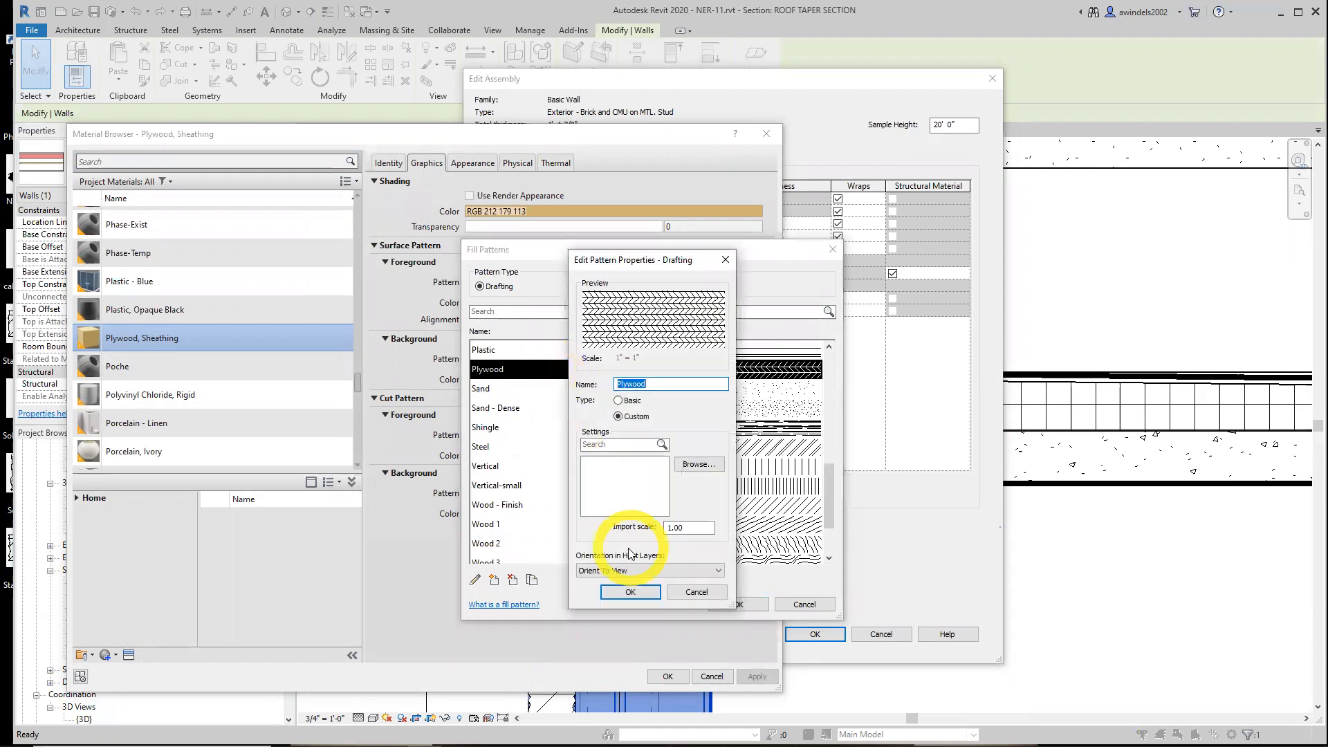
click(630, 592)
click(475, 580)
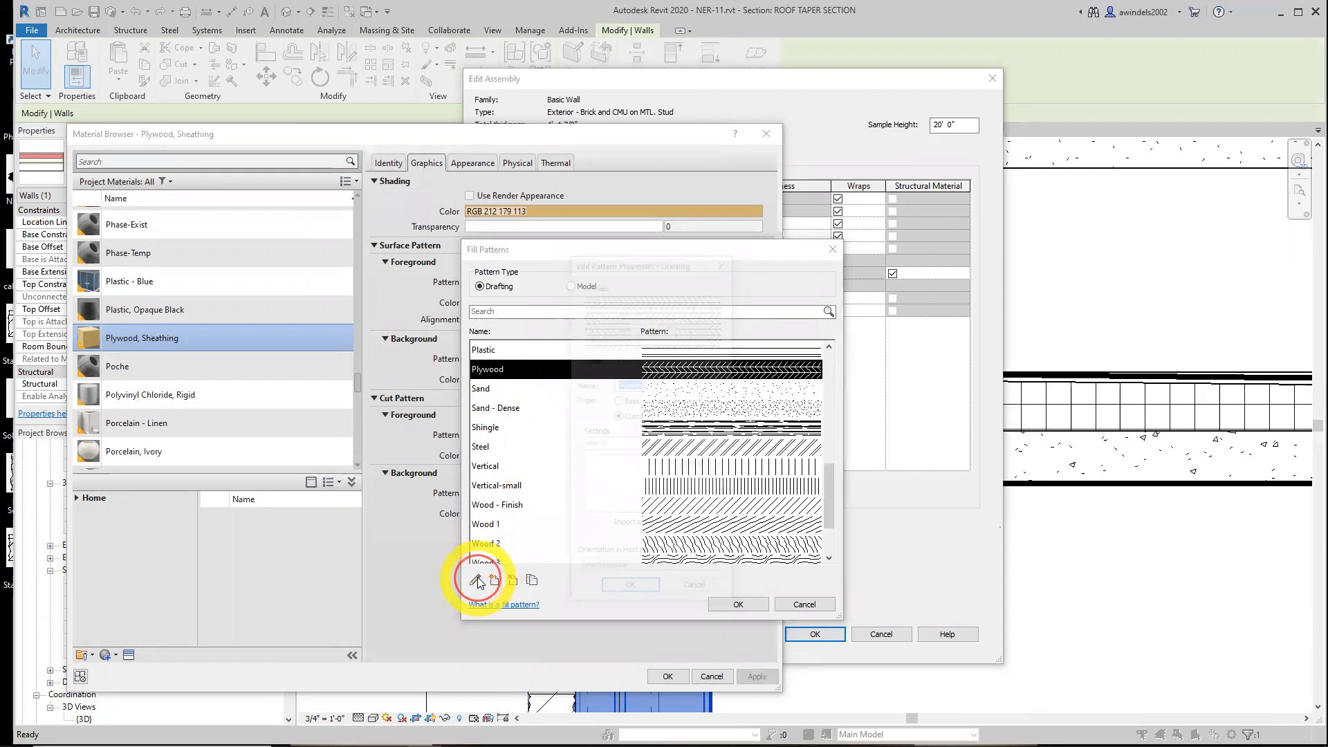
key(Escape)
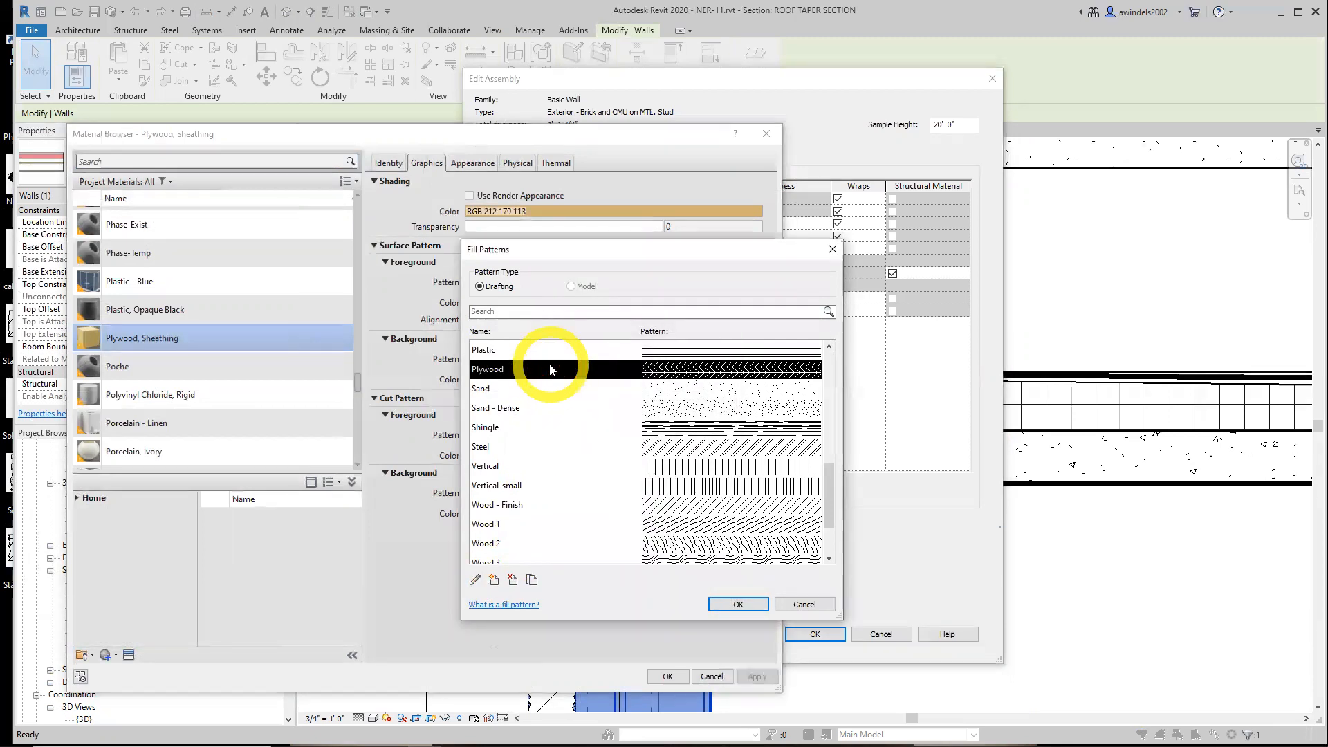
click(476, 579)
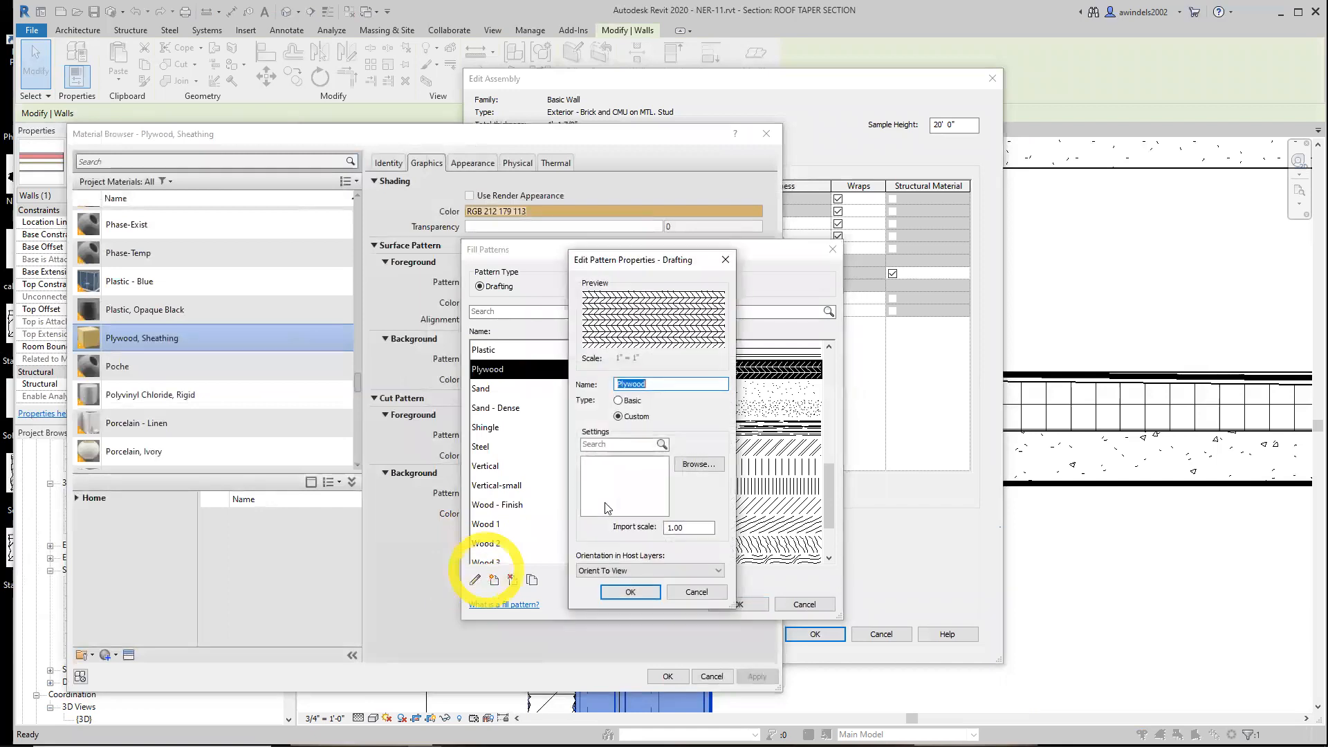
click(647, 570)
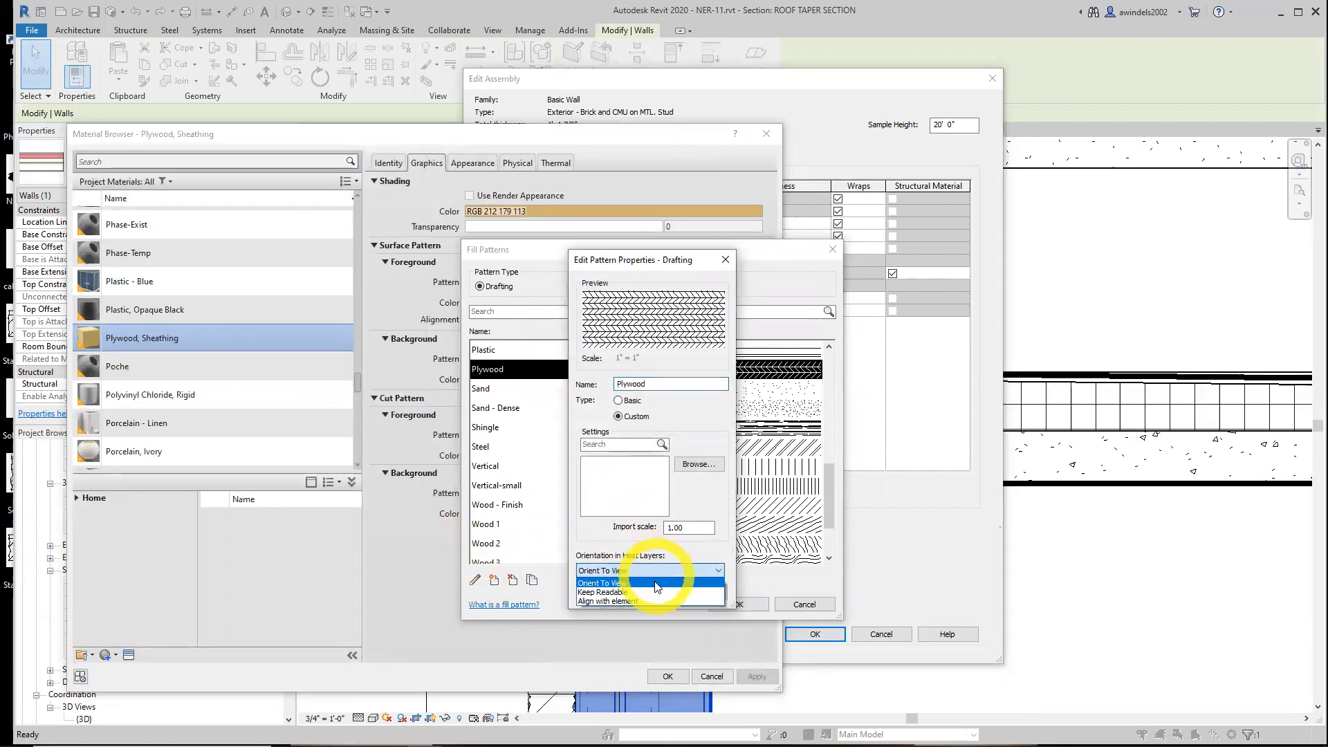
click(646, 600)
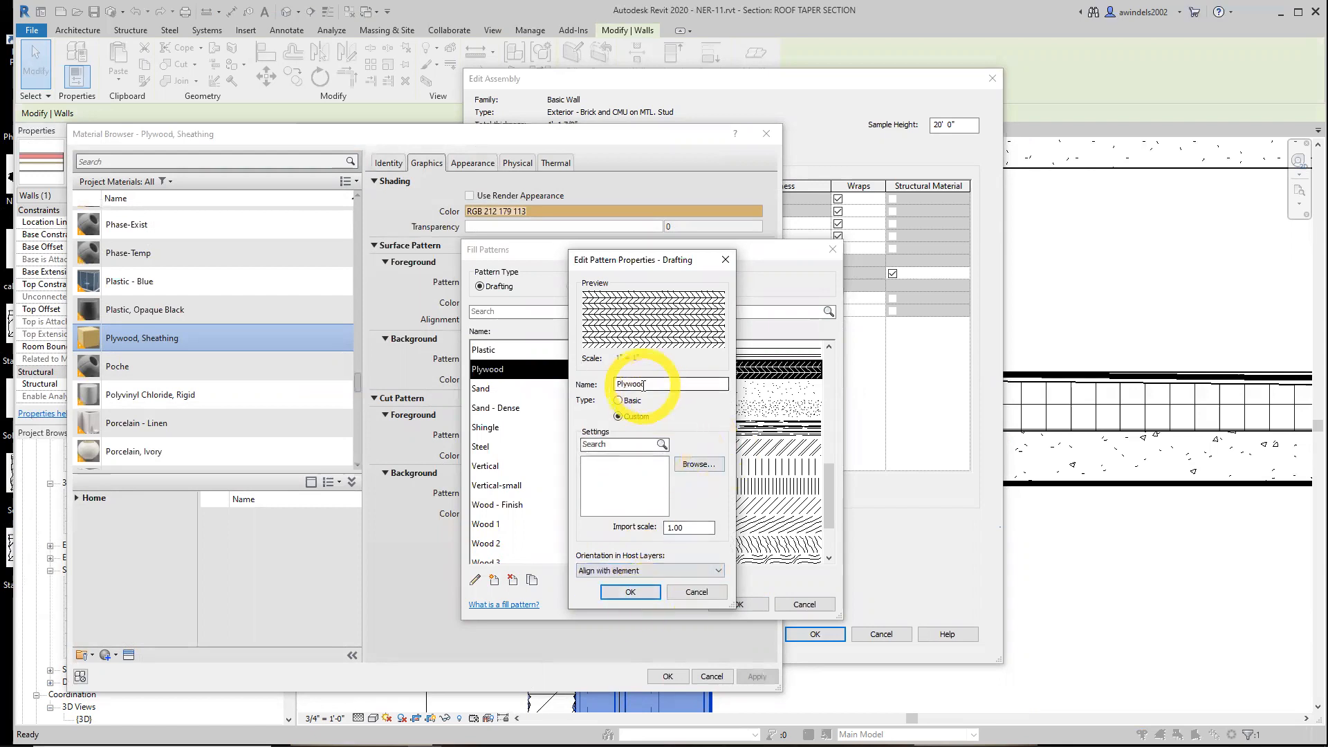
click(630, 592)
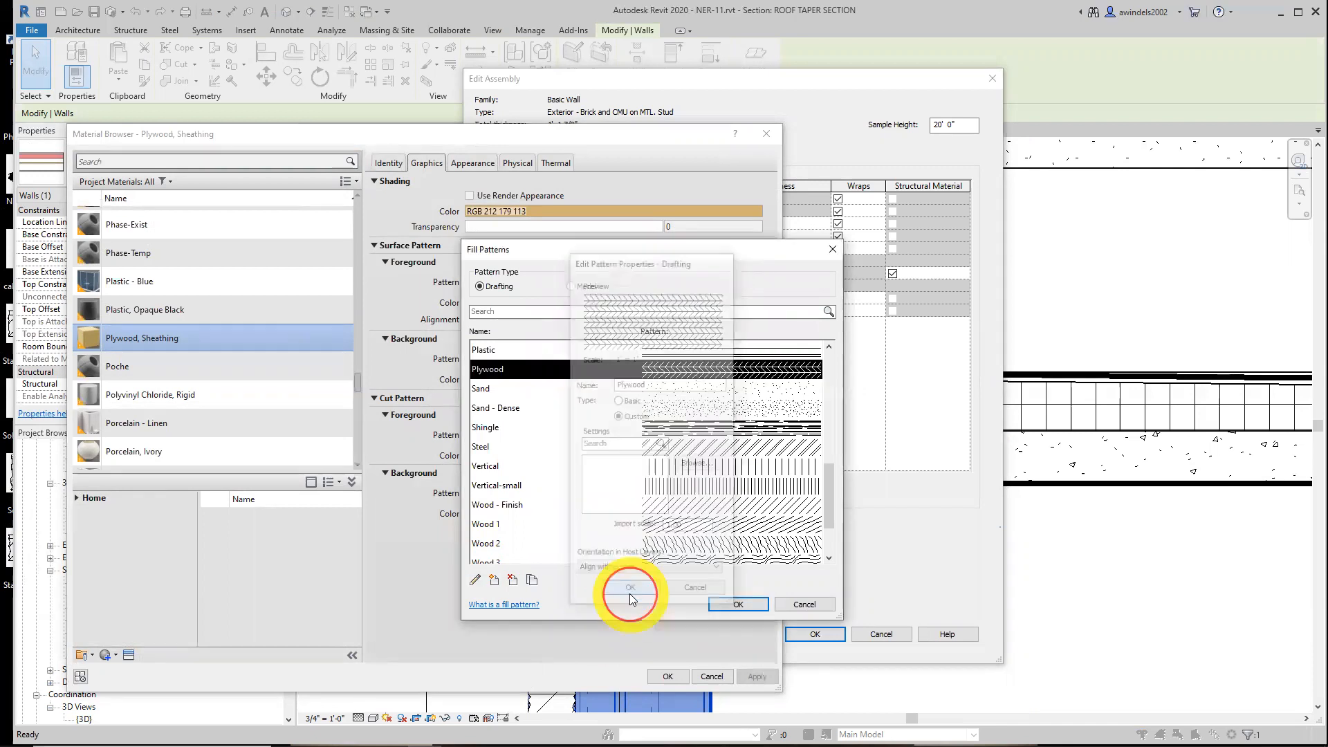
- Apply the Plywood cut background pattern to the sheathing material and accept the wall assembly and type properties
click(736, 605)
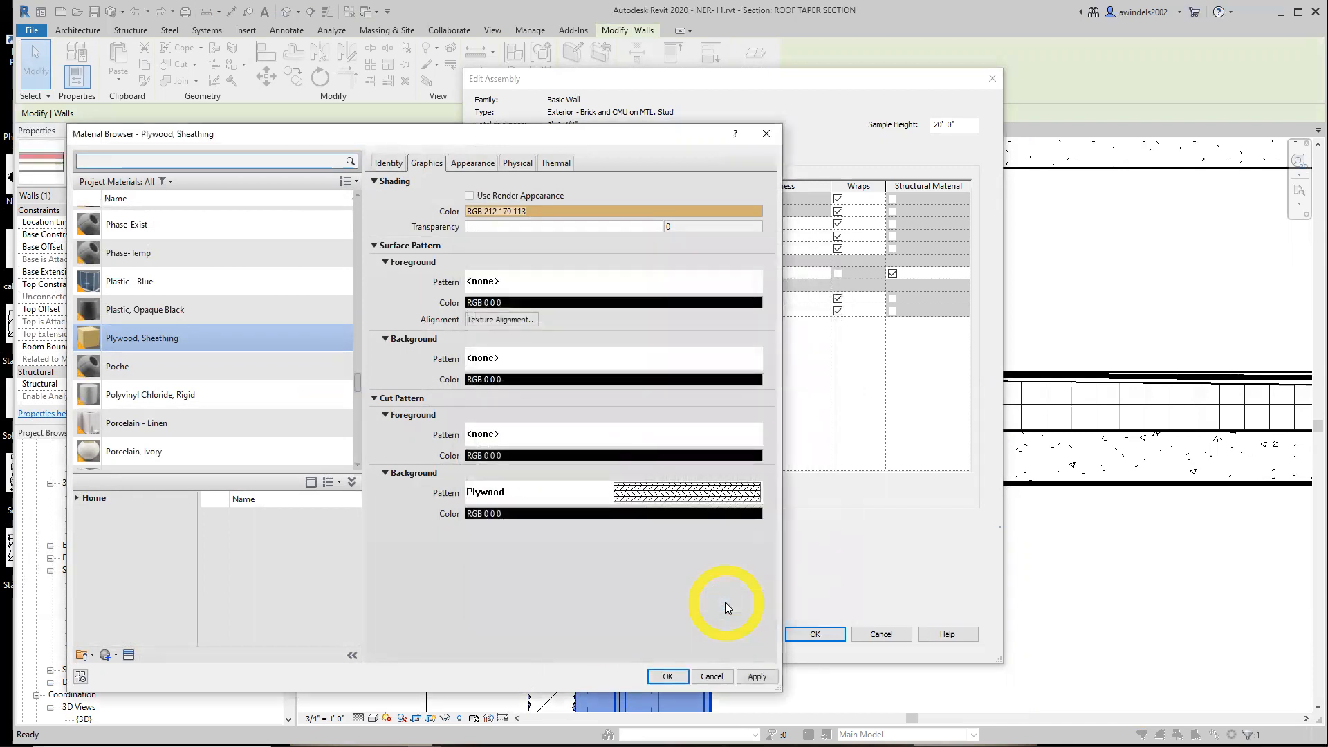
click(674, 676)
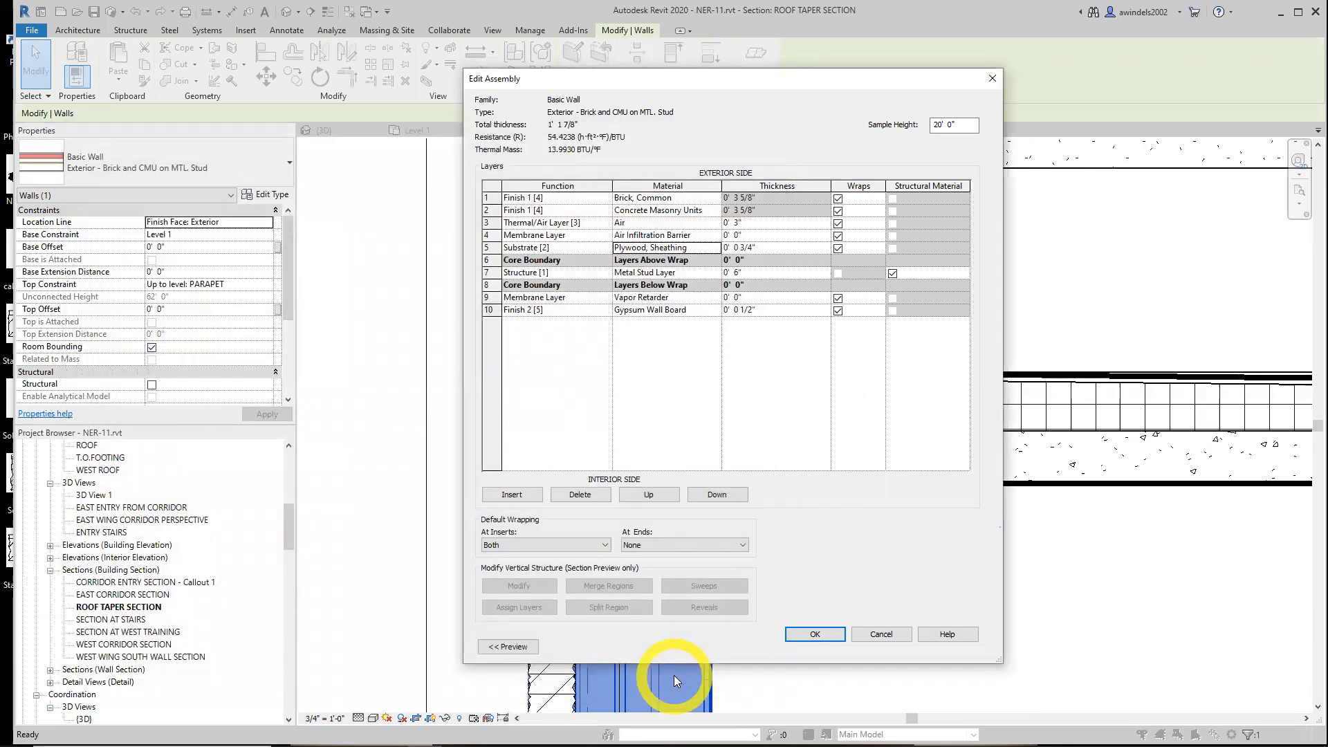
click(814, 633)
click(827, 645)
click(842, 654)
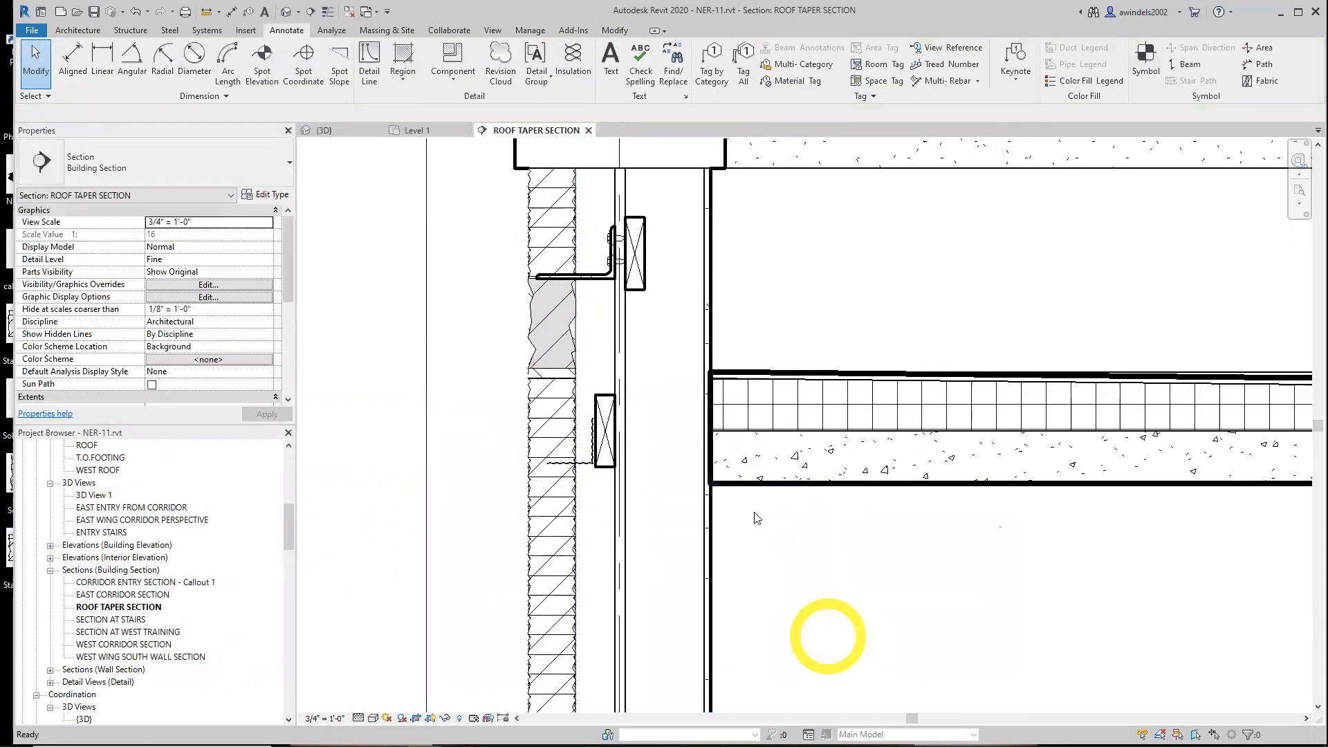
scroll(617, 353, down, 3)
middle_drag(617, 352, 747, 560)
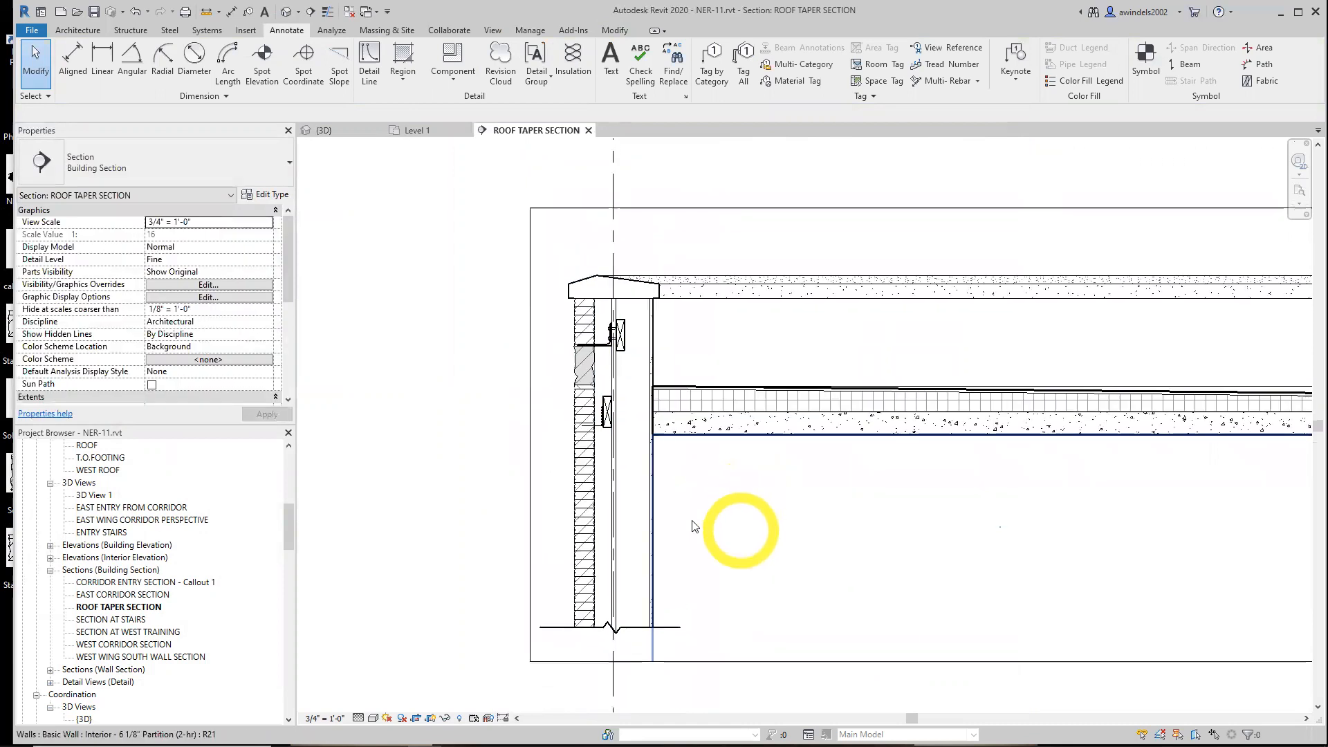
middle_drag(735, 511, 759, 553)
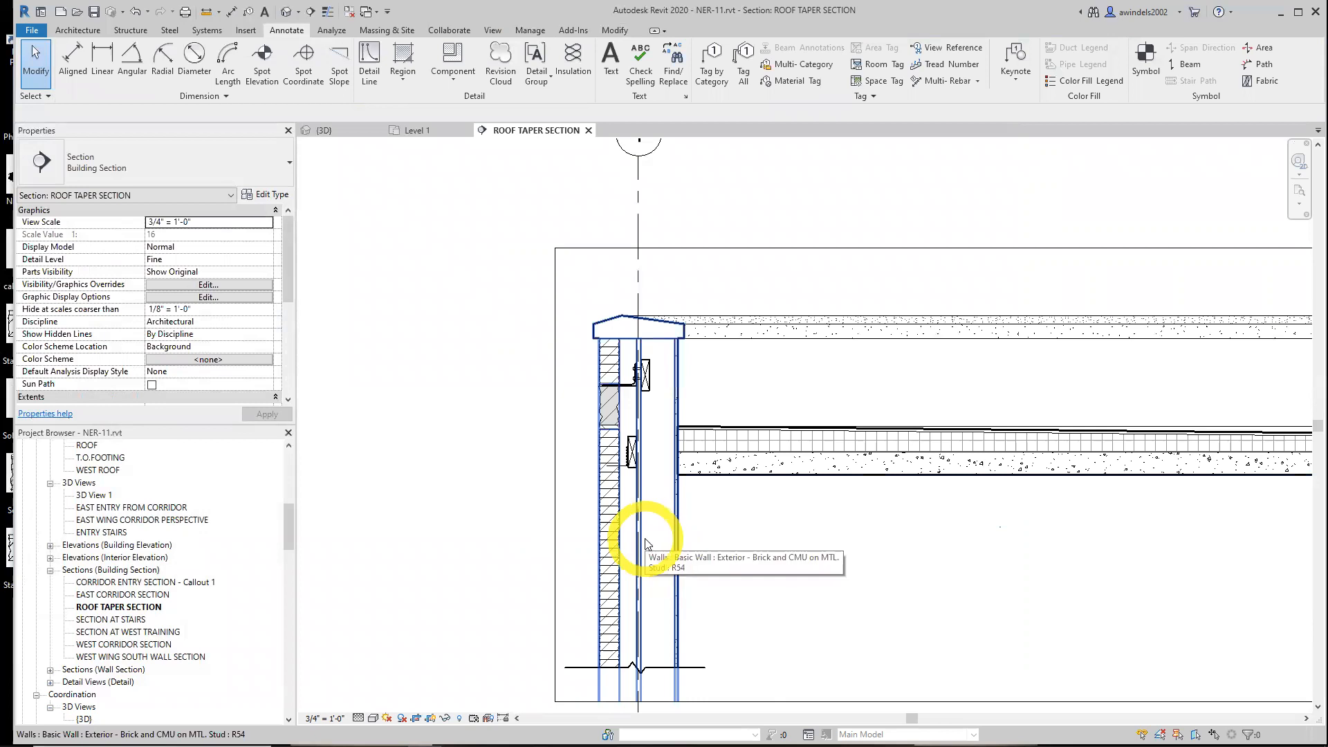
click(671, 525)
click(627, 408)
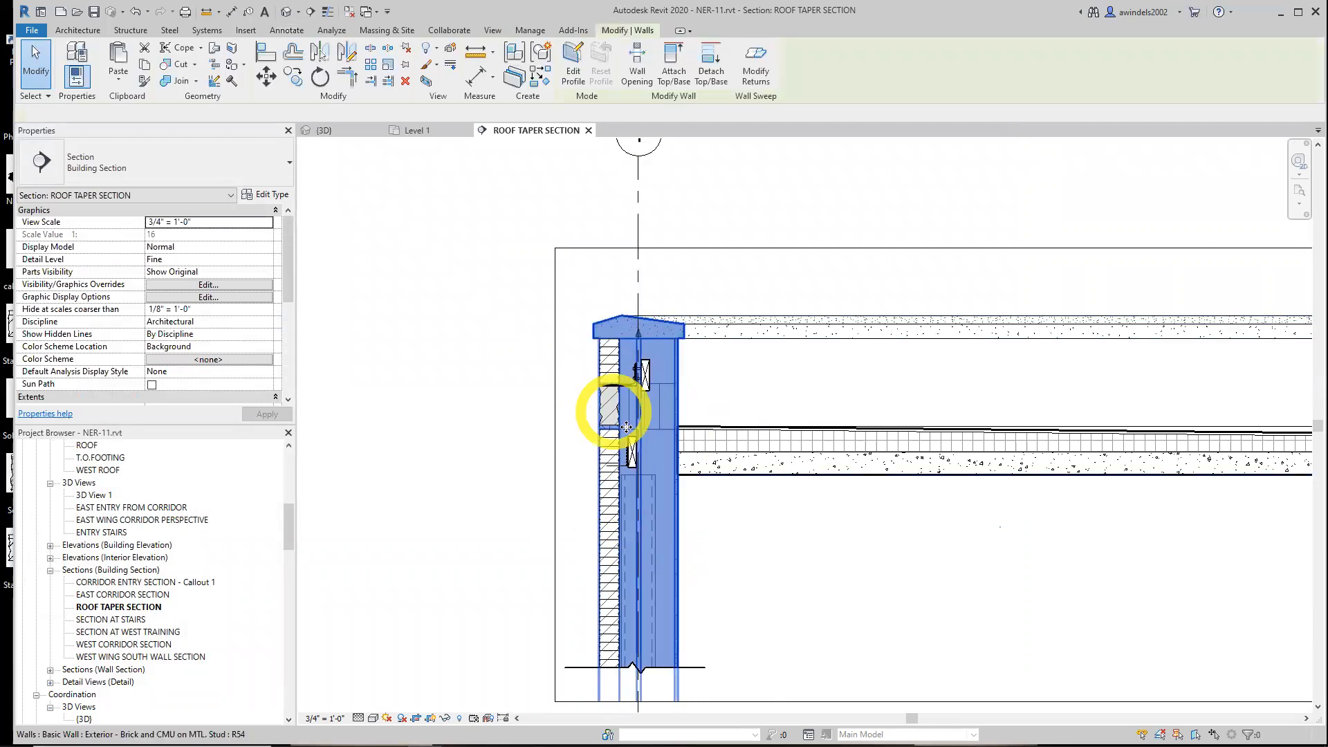
key(Escape)
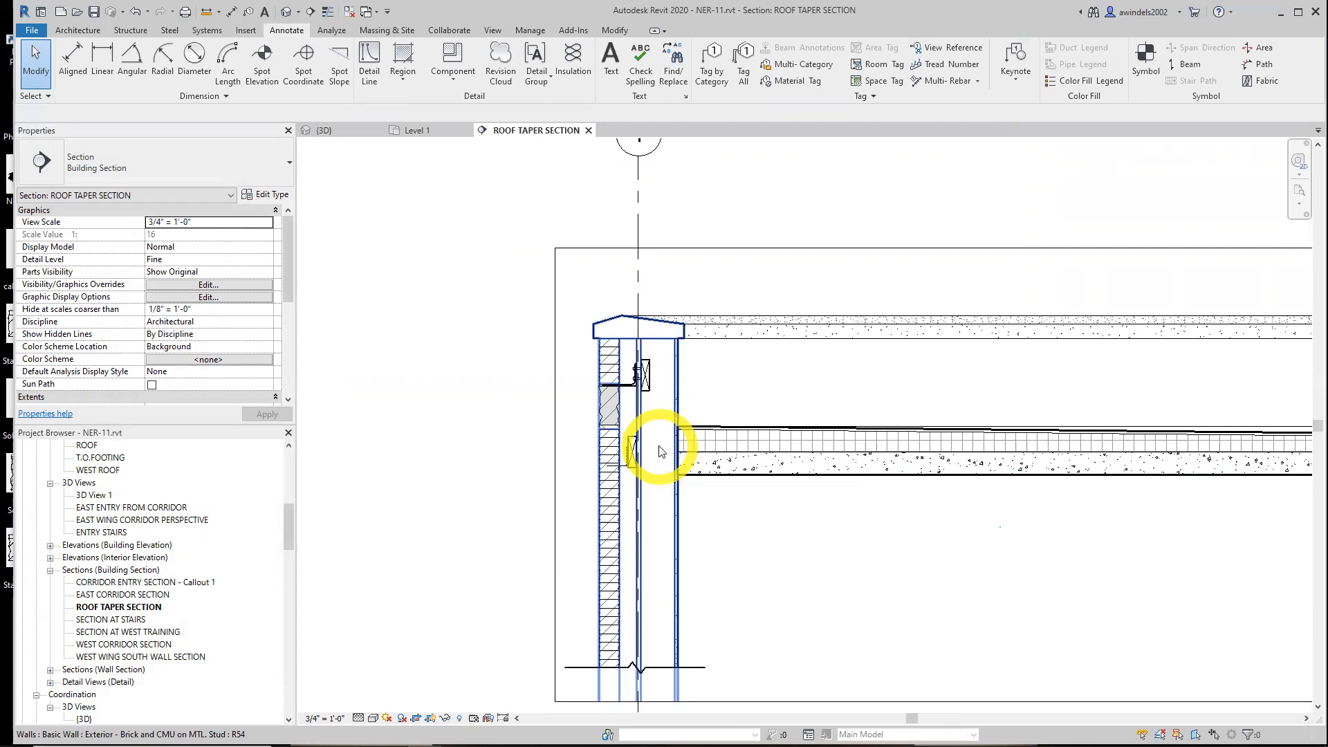
middle_drag(670, 445, 678, 481)
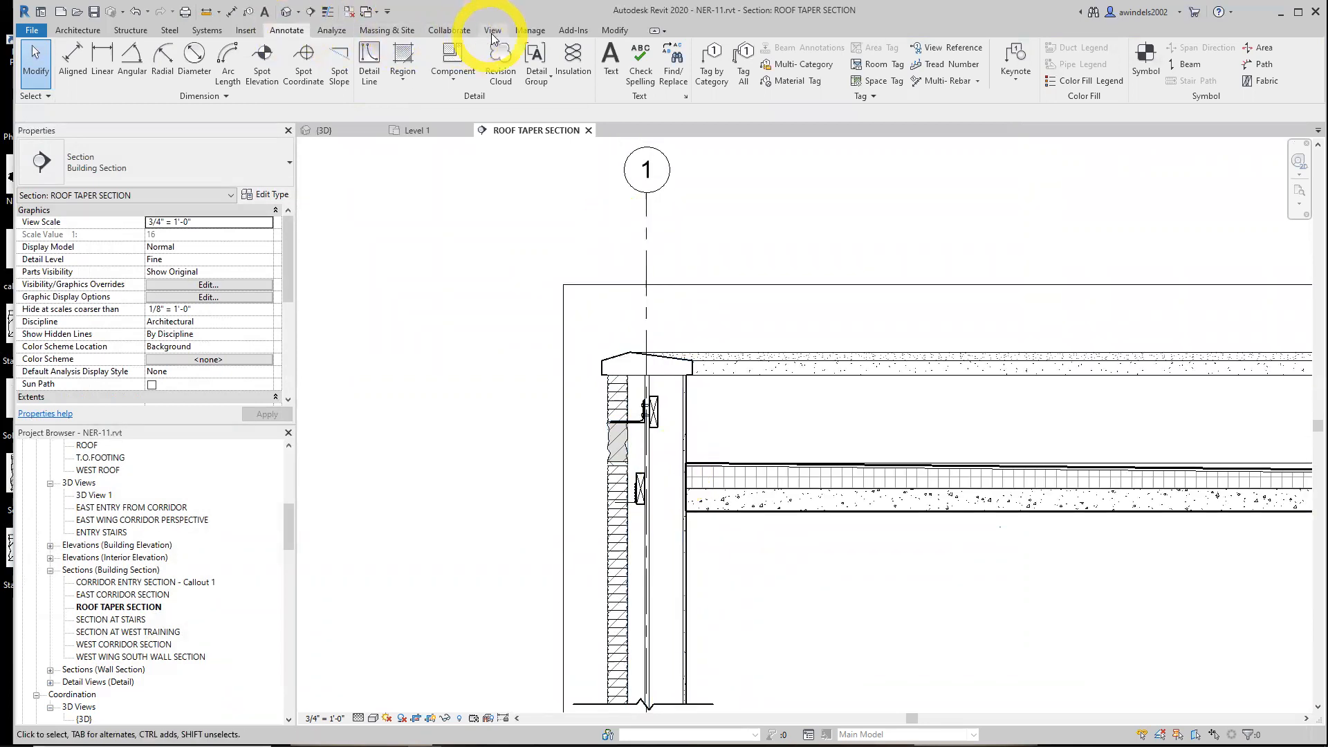
- Open the project's Line Styles settings, expand the Lines category and enlarge the dialog
click(512, 32)
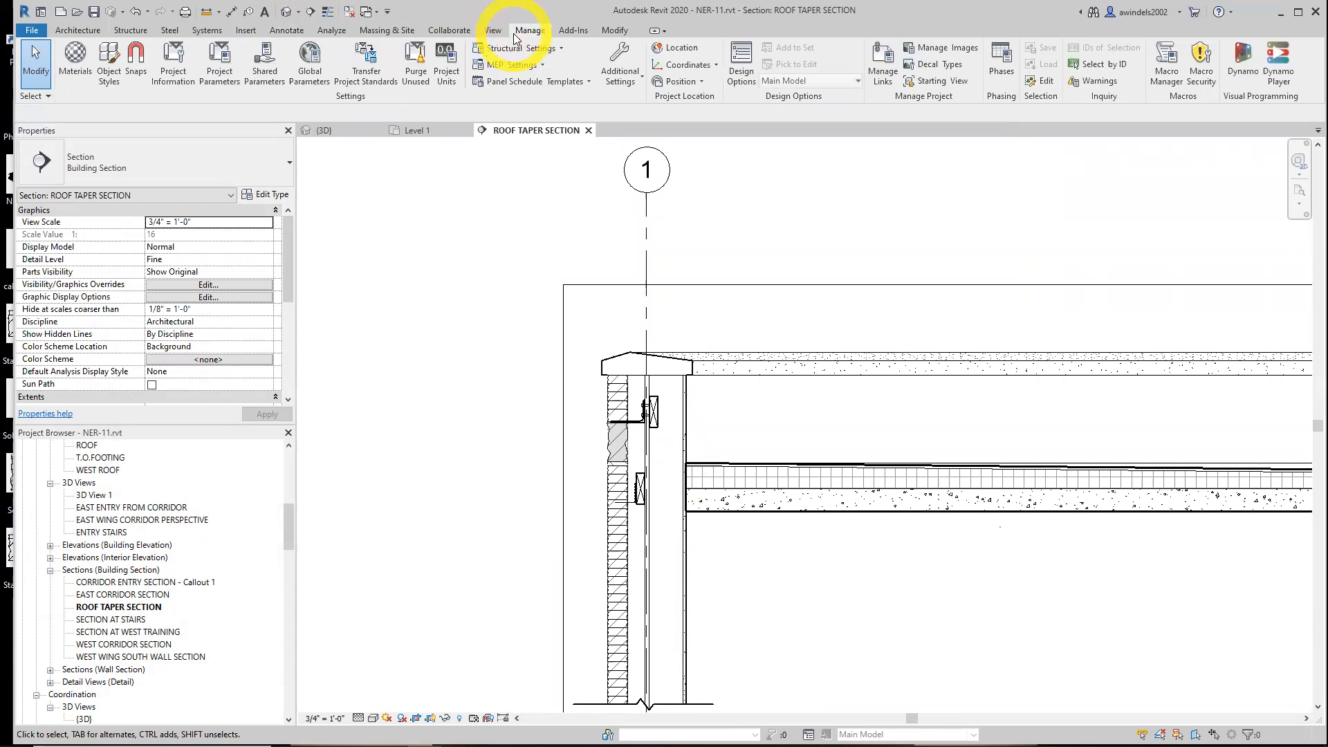
click(612, 66)
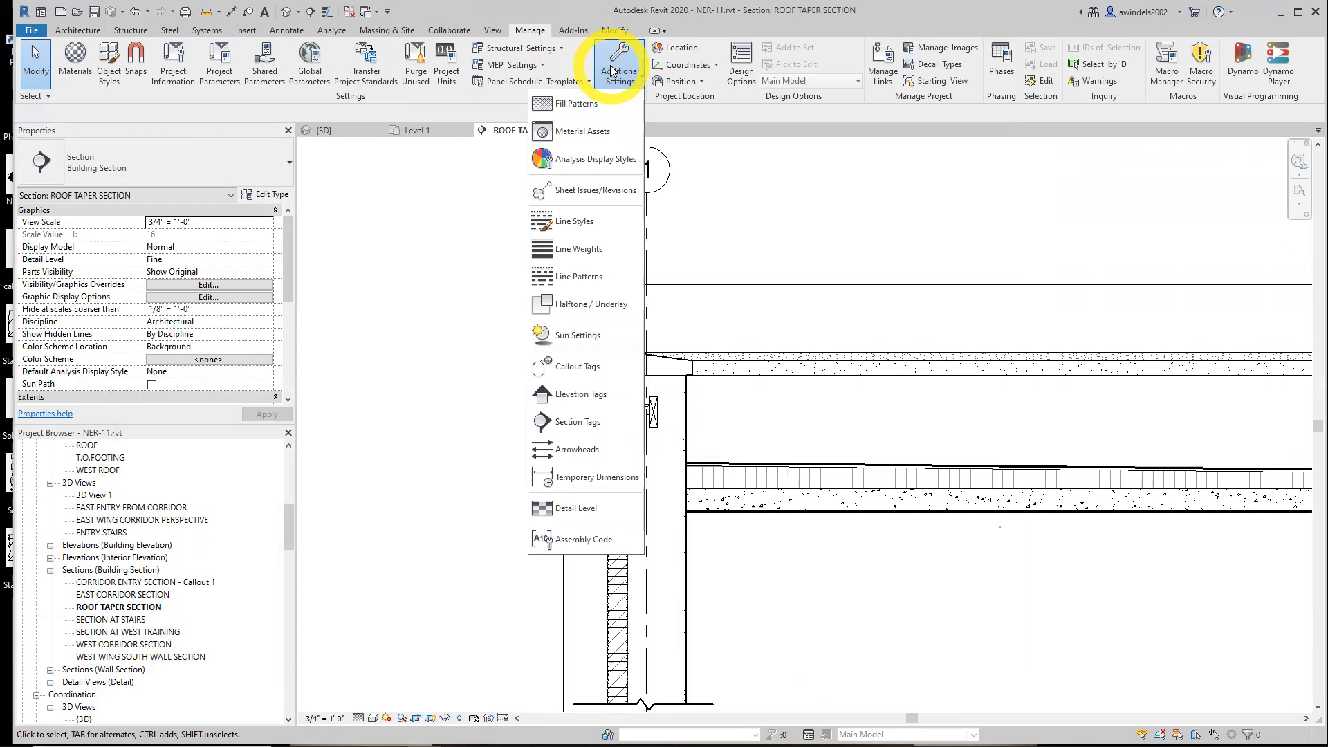
click(586, 232)
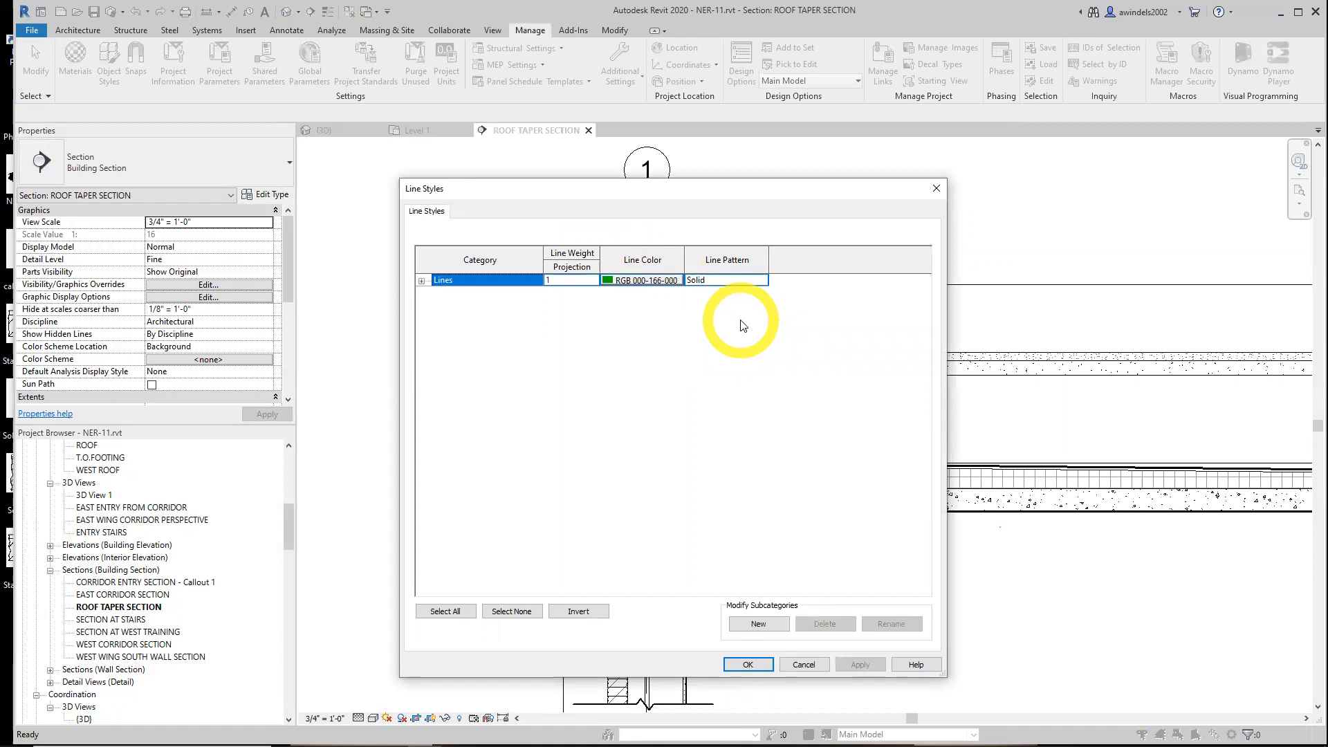
click(421, 281)
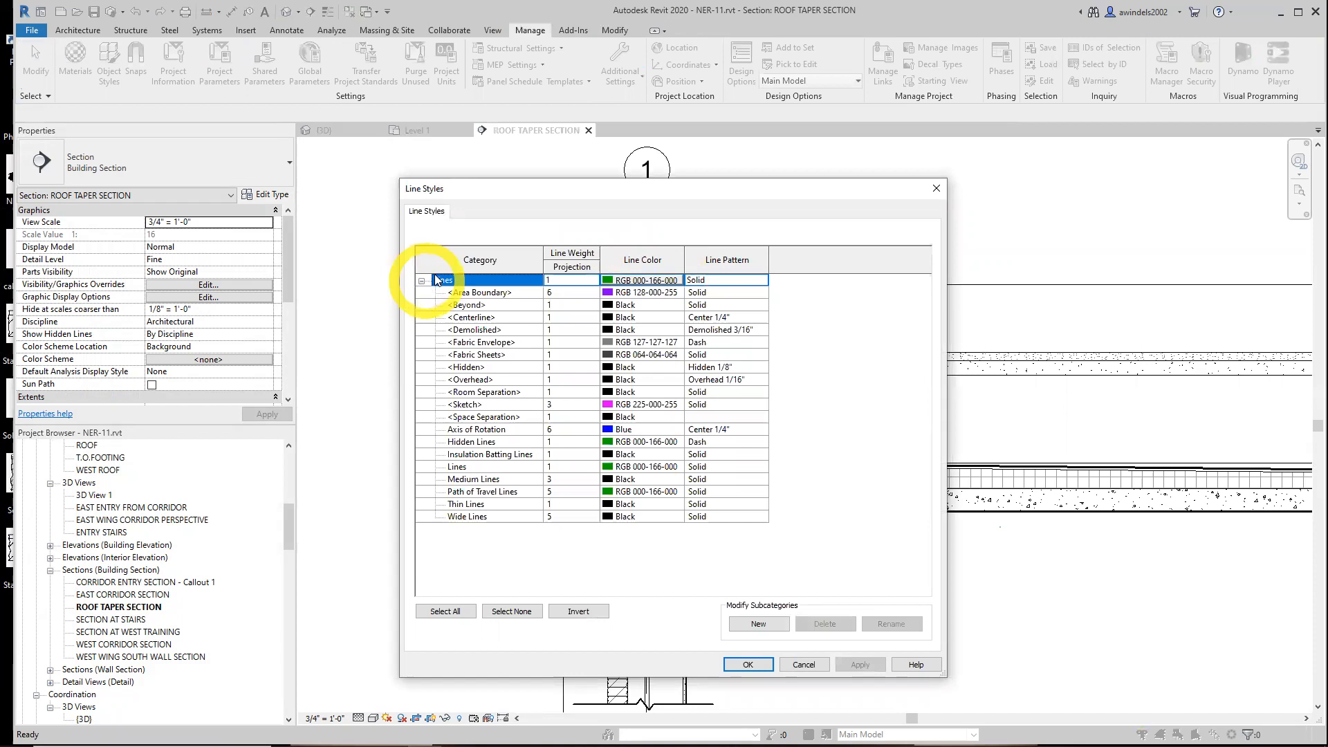
drag(532, 196, 495, 186)
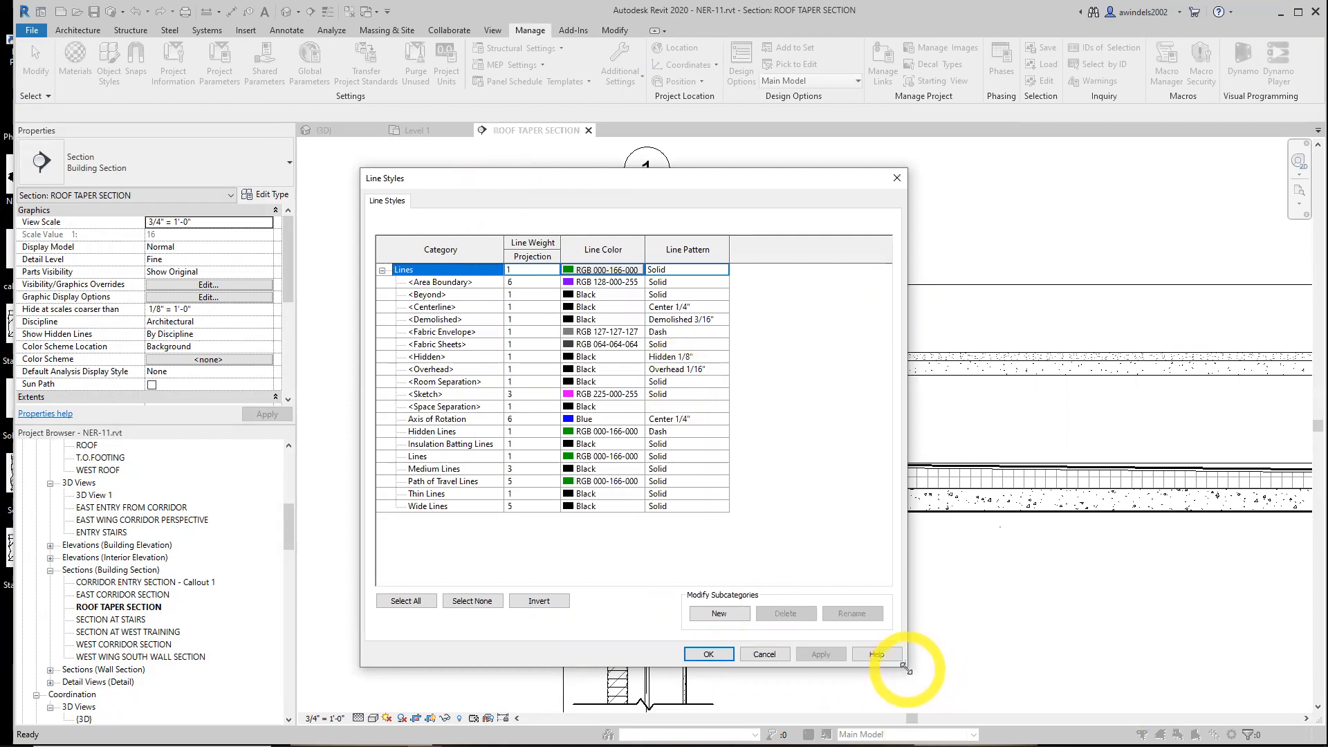
drag(905, 668, 942, 680)
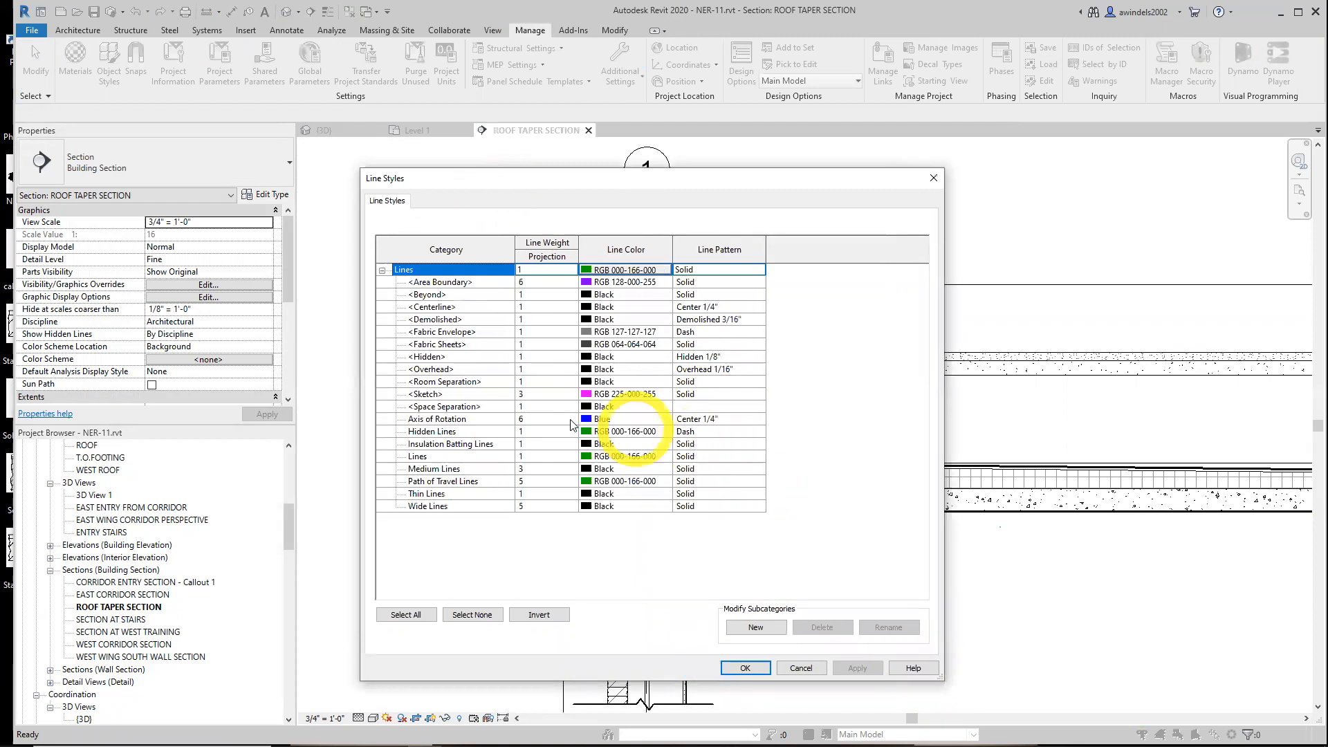
- Set the projection line weight of the Wide Lines style to 4 and accept the line styles
click(457, 505)
click(515, 505)
double_click(530, 507)
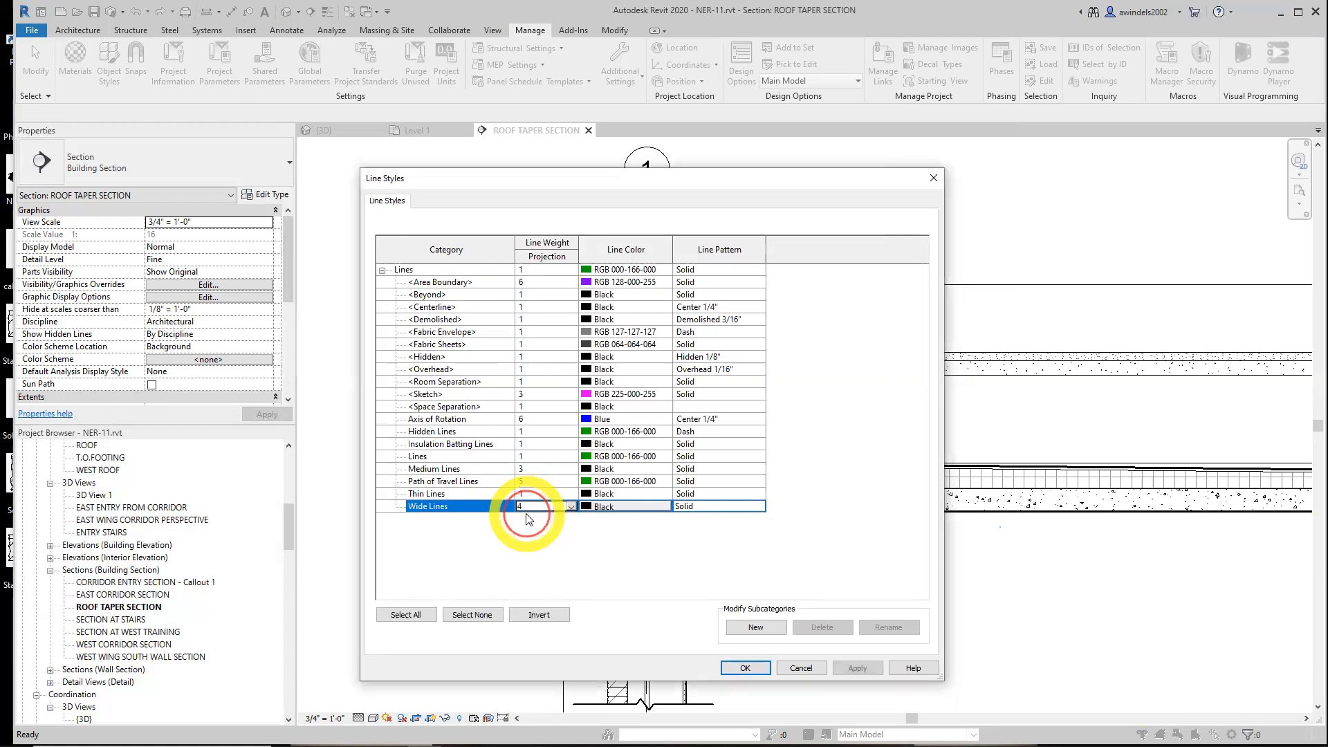
text(4)
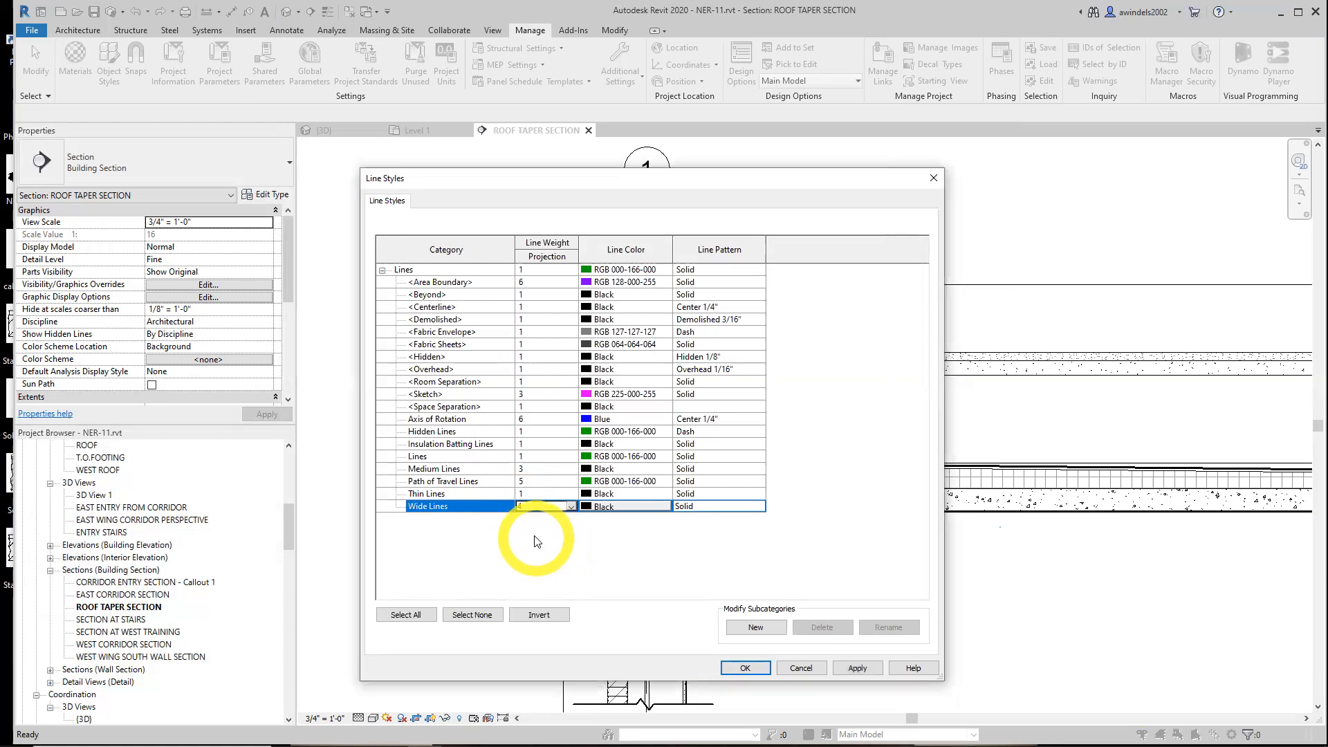
click(761, 668)
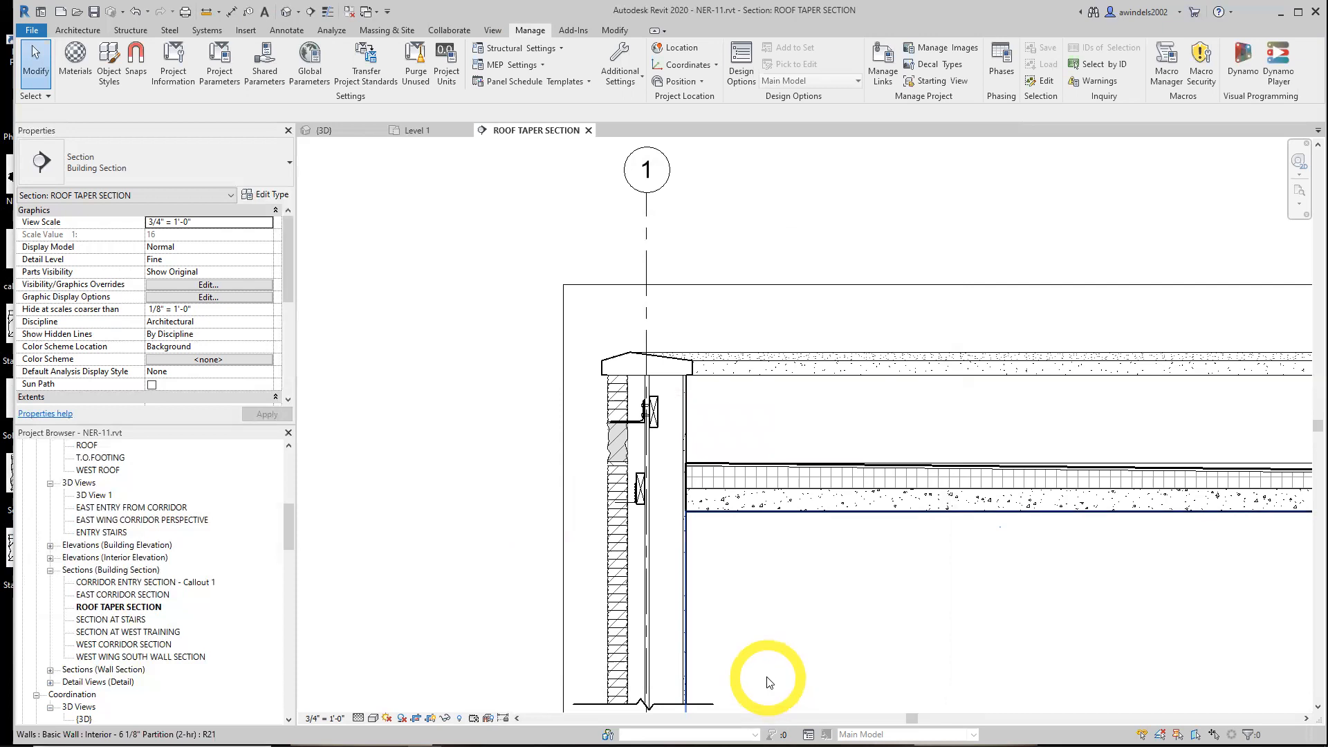
- Review the model line weights 1 to 16 across the view scales in the Line Weights settings, then close them without changes
click(630, 81)
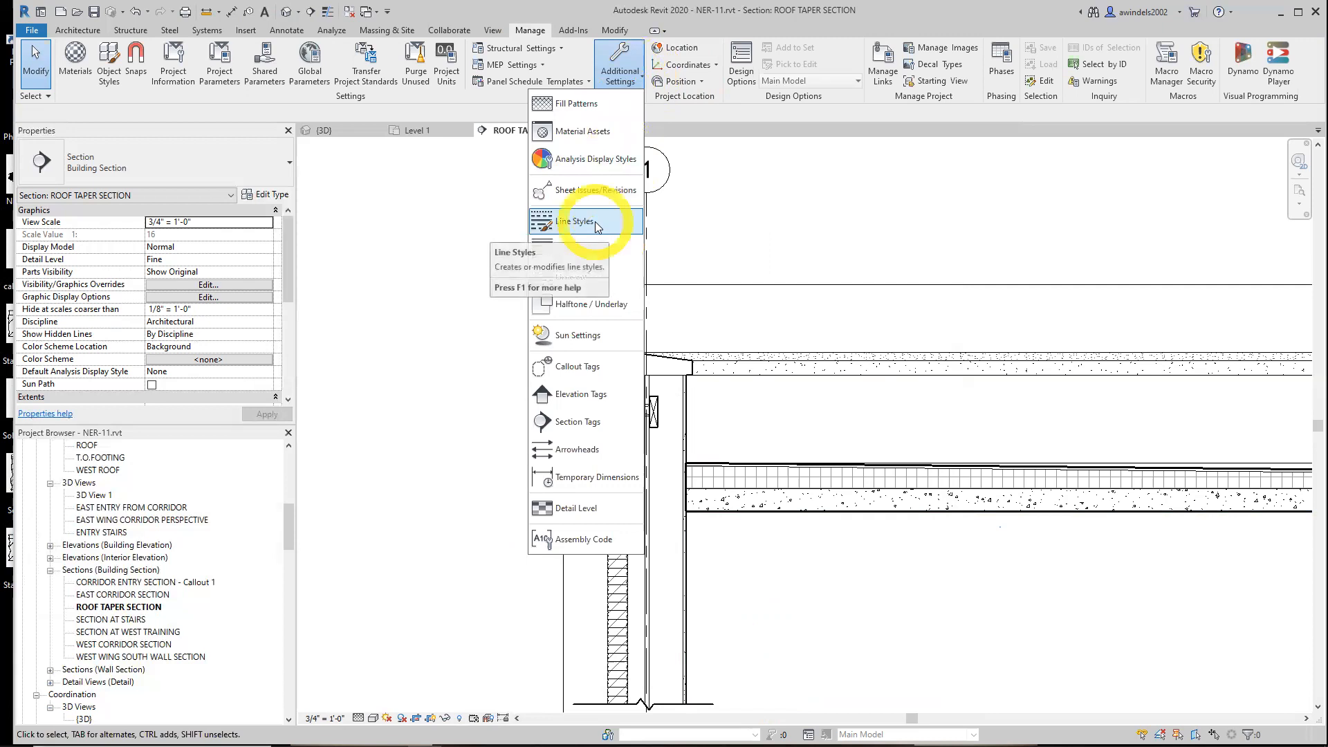
click(601, 256)
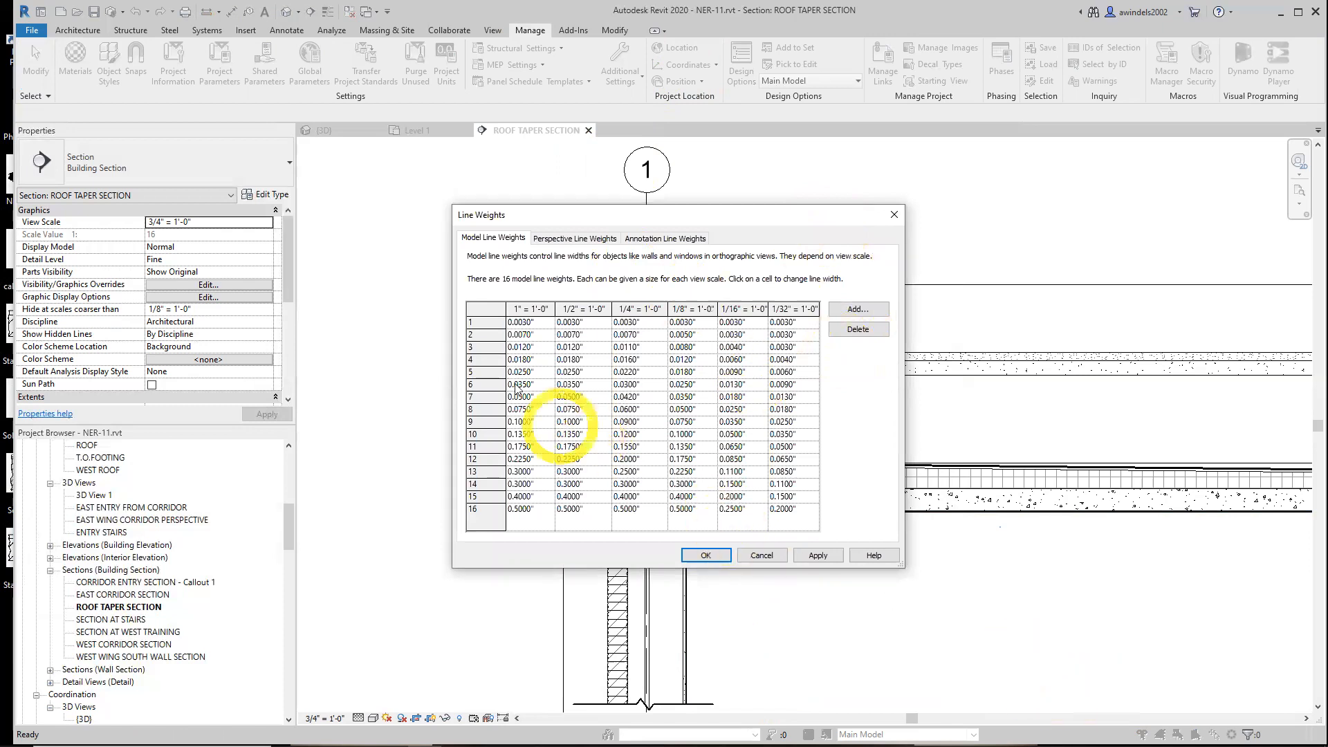
click(488, 514)
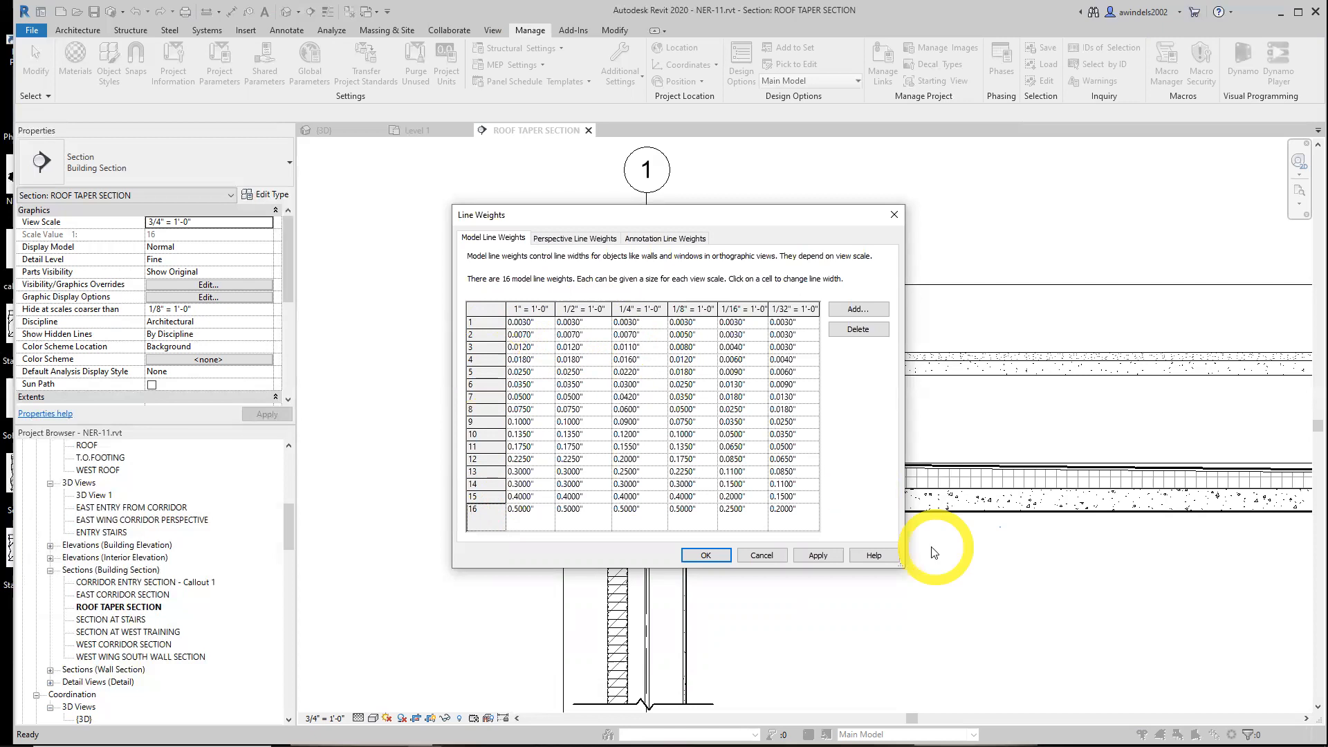
drag(899, 565, 988, 599)
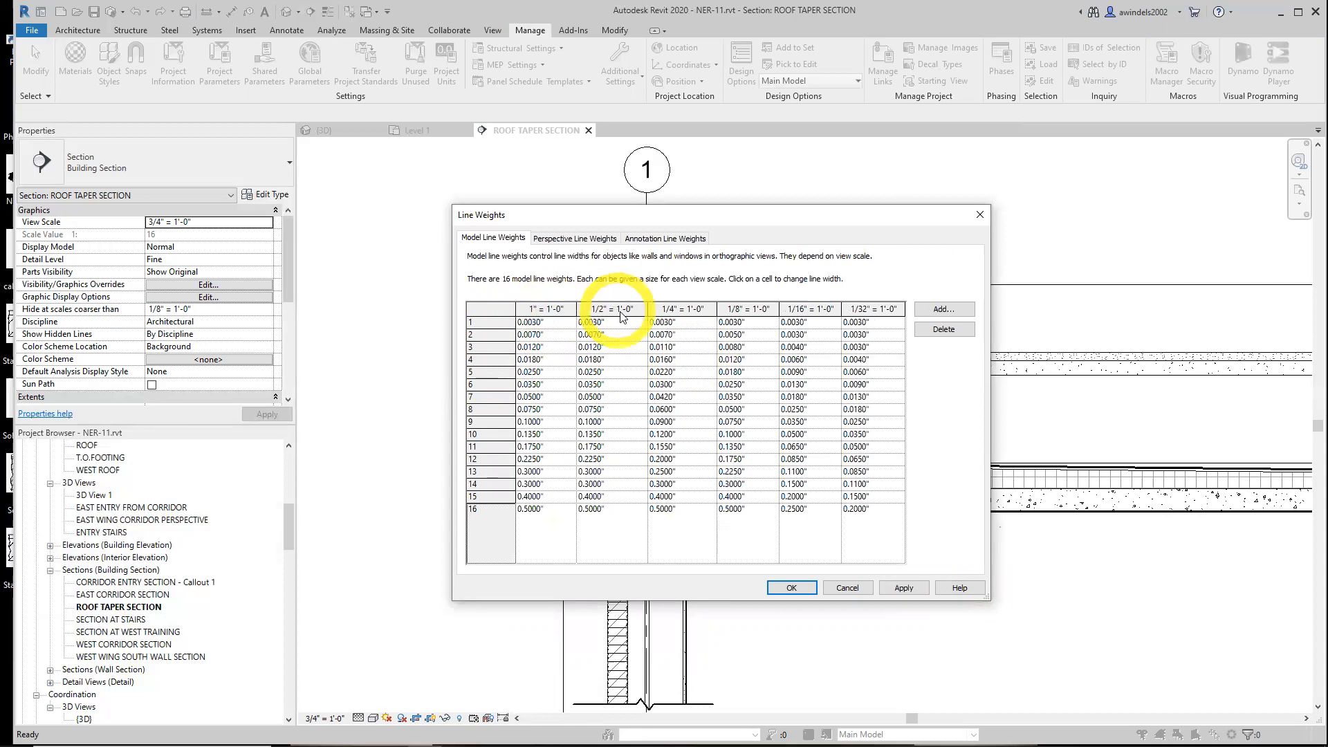
click(698, 309)
key(ctrl)
key(ctrl)
key(ctrl)
key(ctrl)
key(ctrl)
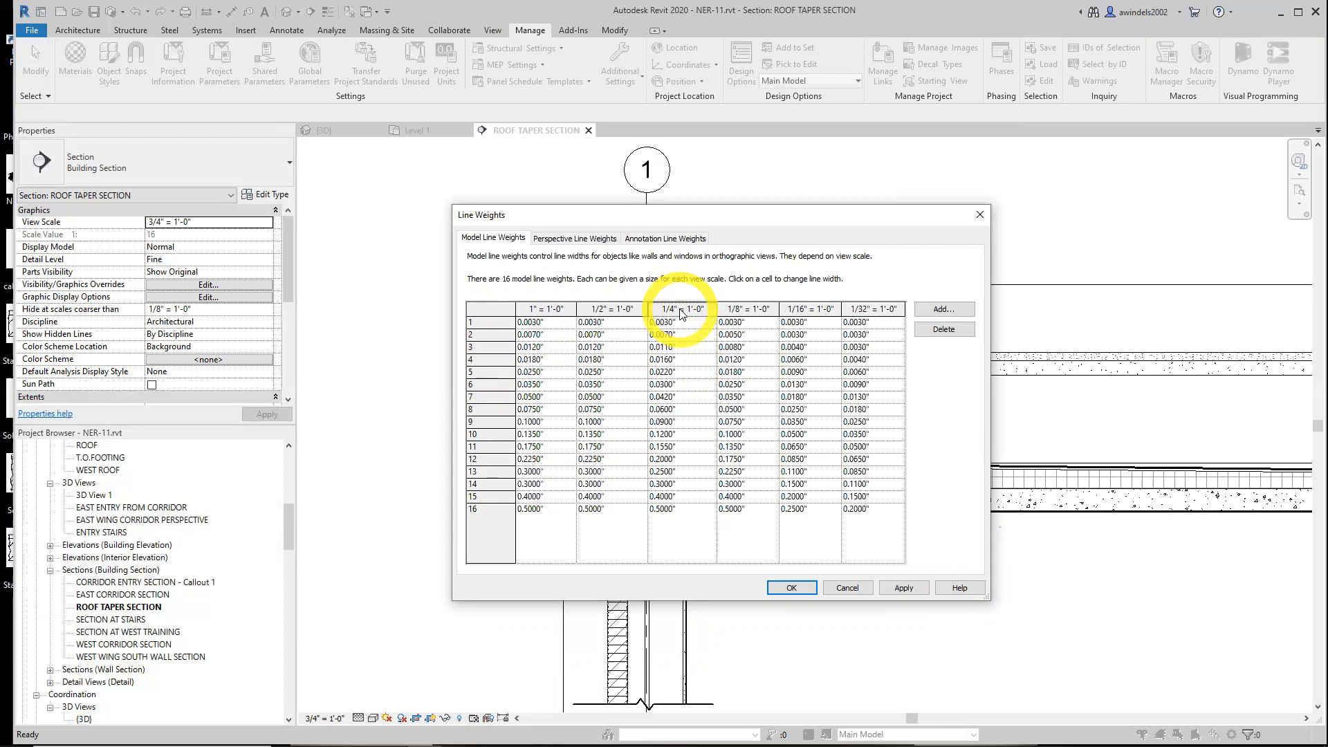
click(848, 588)
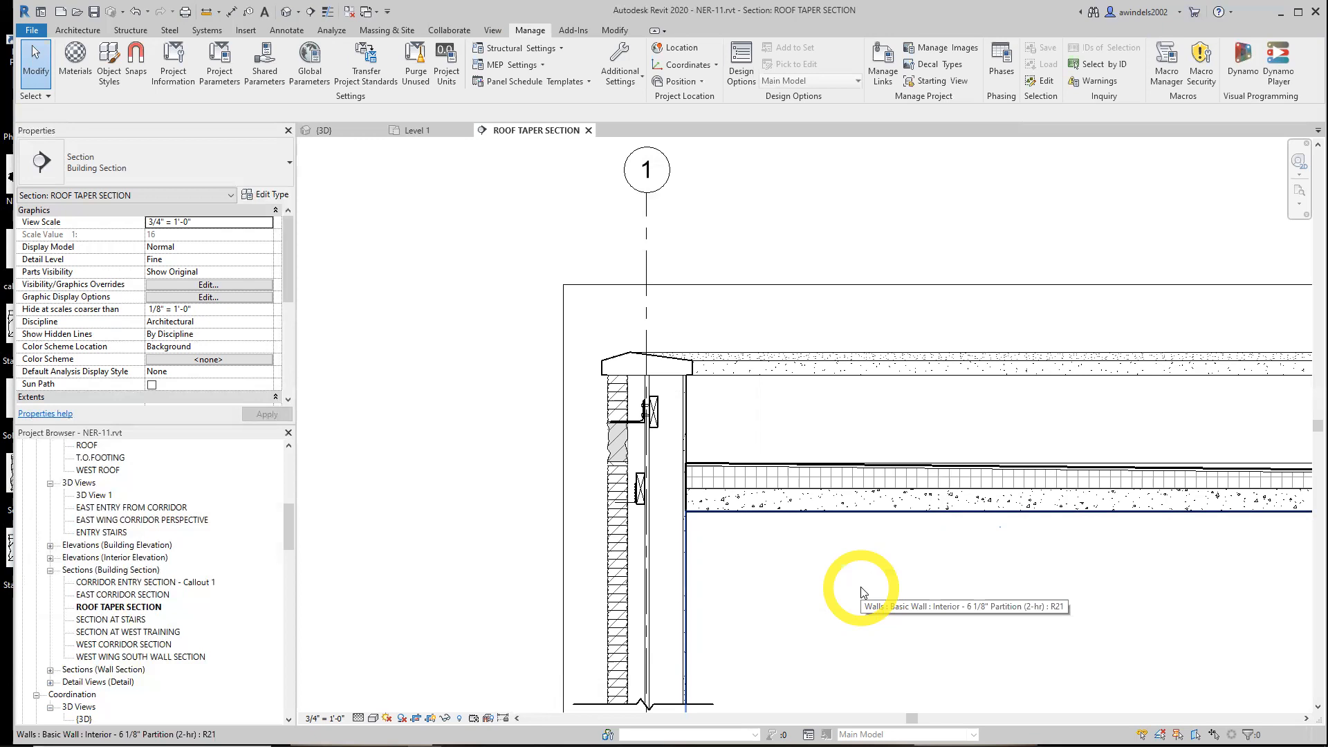
- Set up a new text note with a two-segment leader, middle vertical alignment and right horizontal alignment
mouse_move(874, 599)
middle_down()
mouse_move(911, 539)
mouse_move(925, 601)
middle_up()
scroll(887, 517, up, 1)
scroll(889, 526, up, 1)
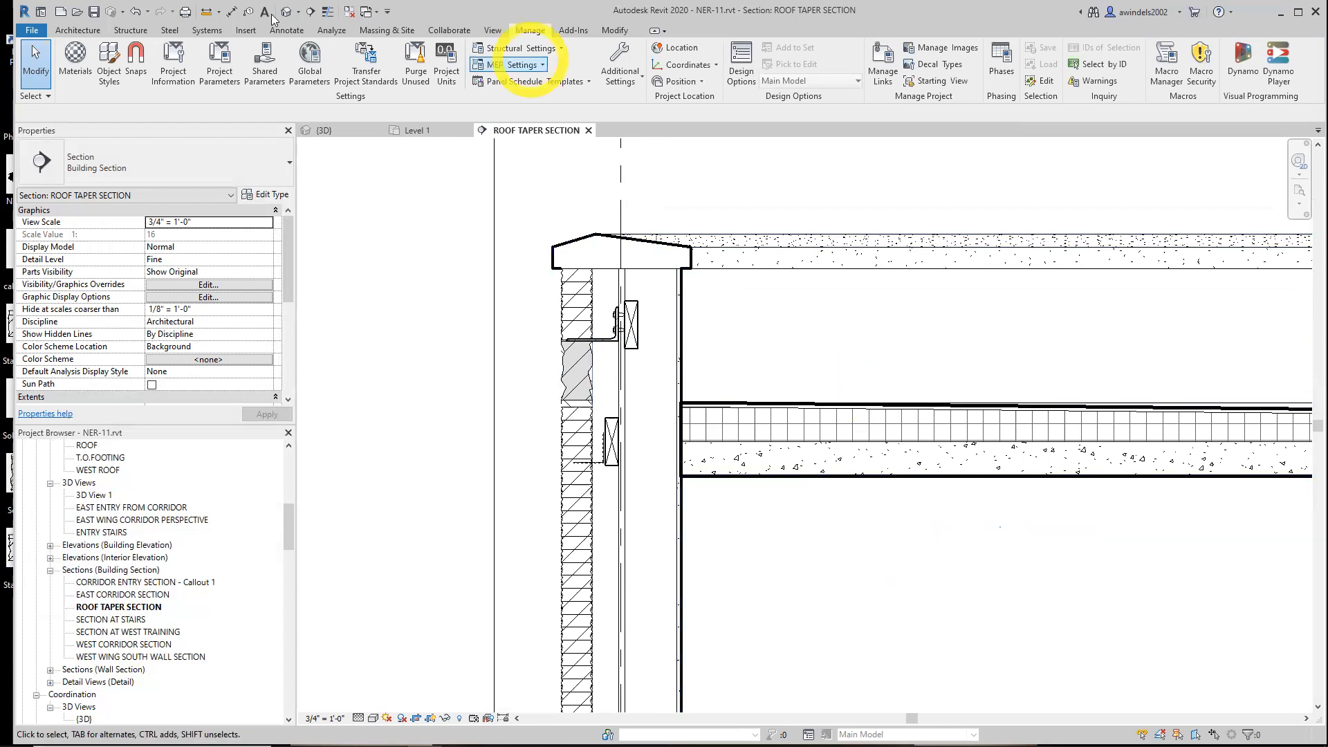
click(285, 32)
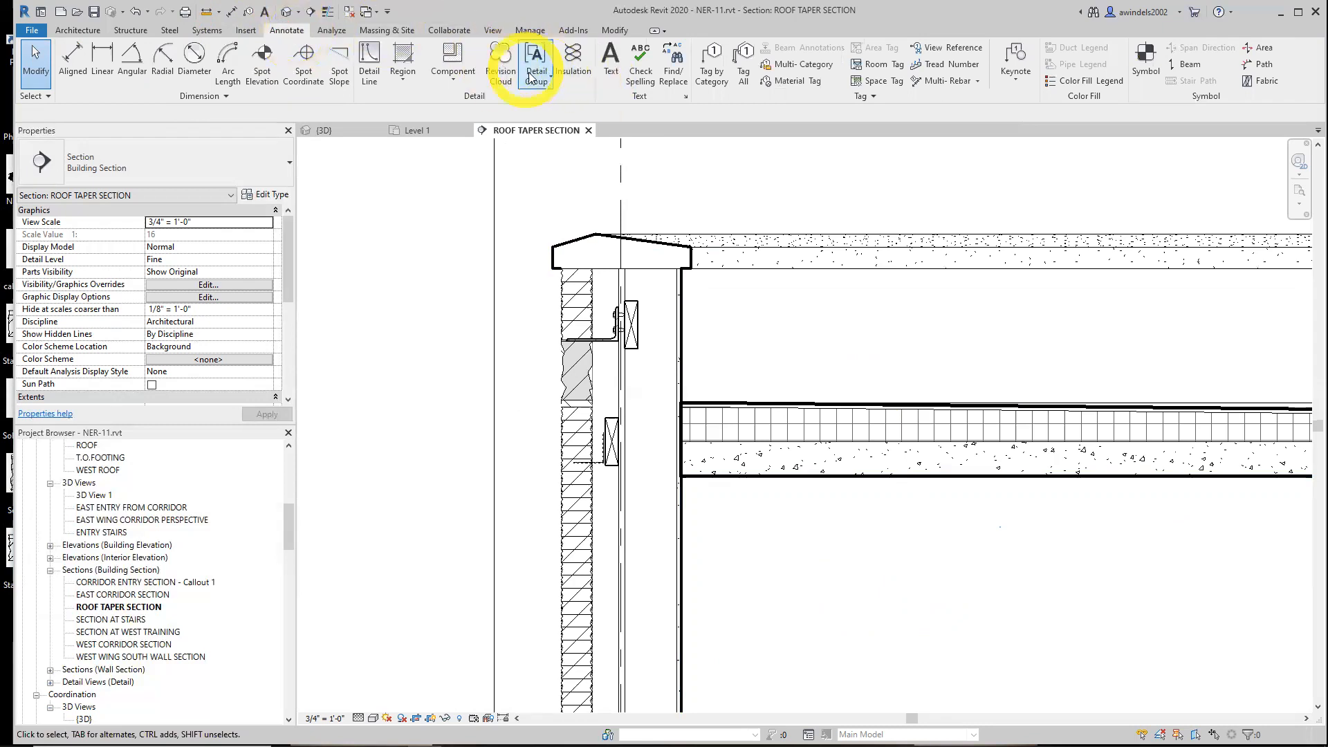
click(611, 69)
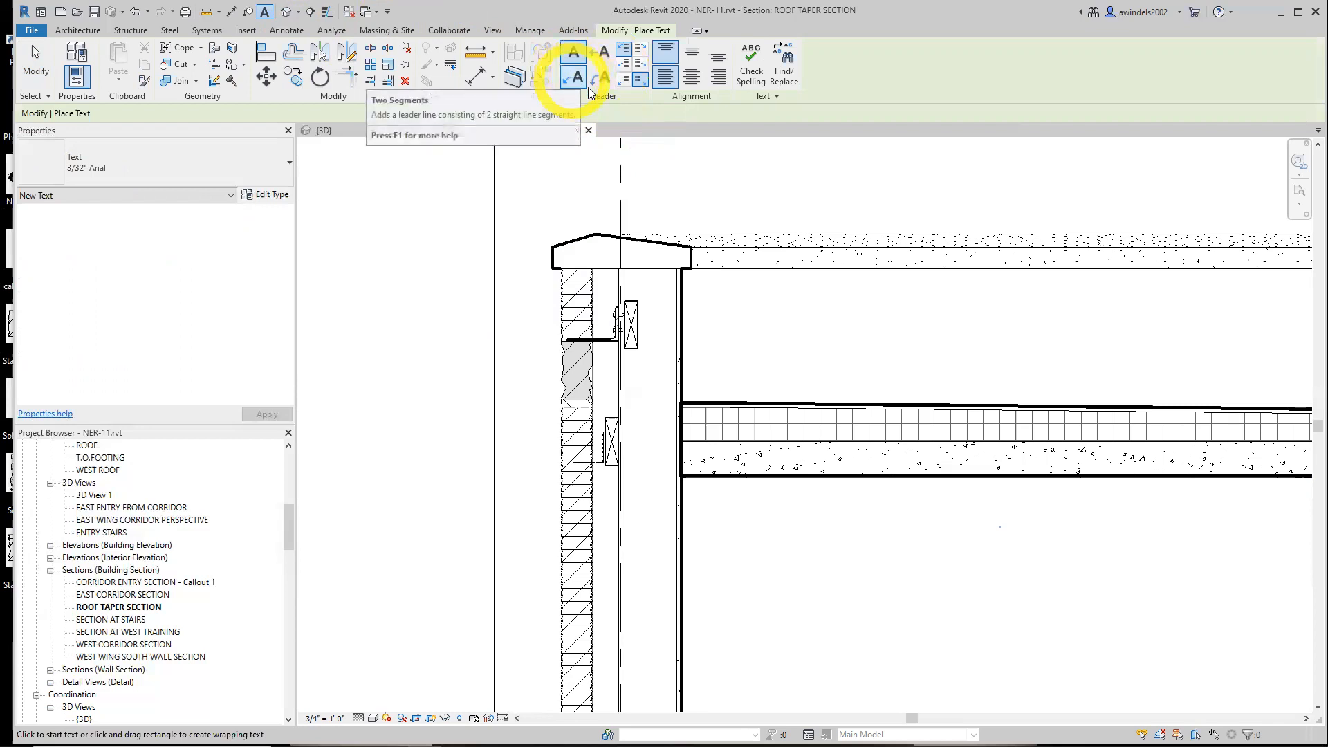
click(602, 54)
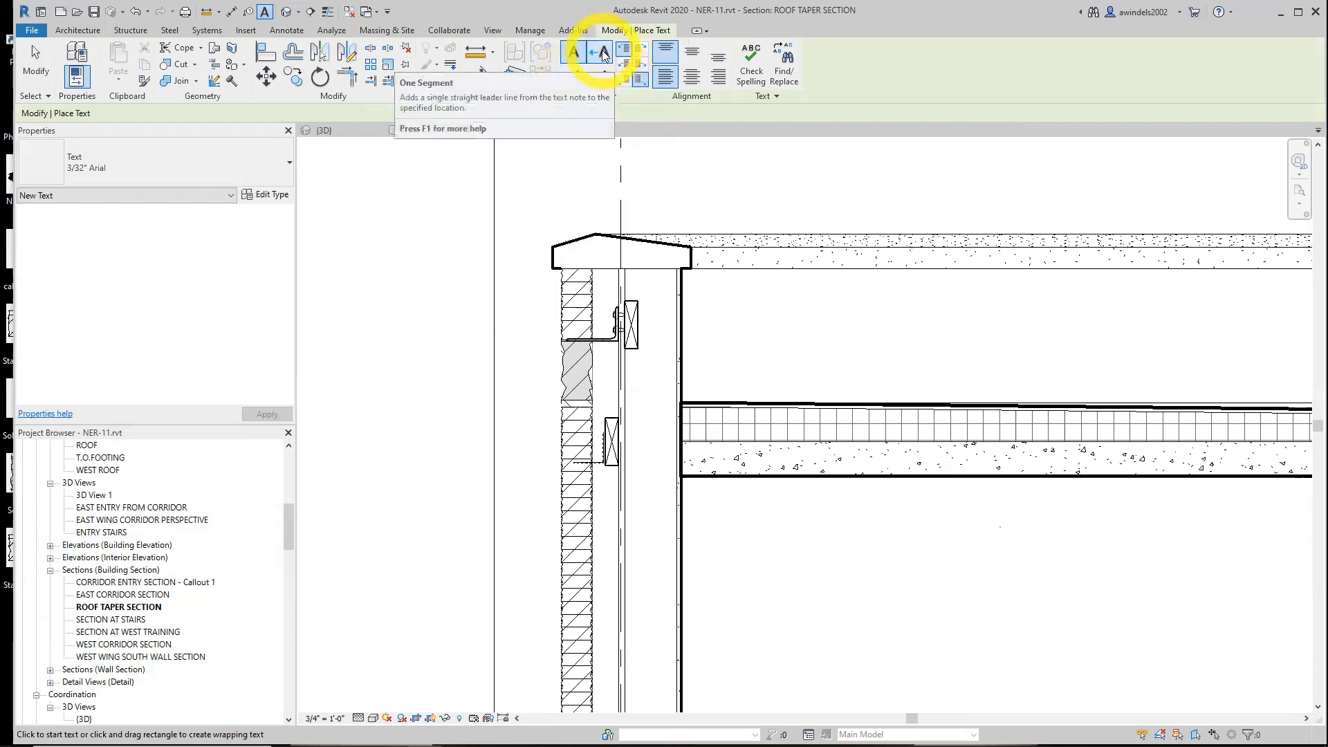
click(575, 79)
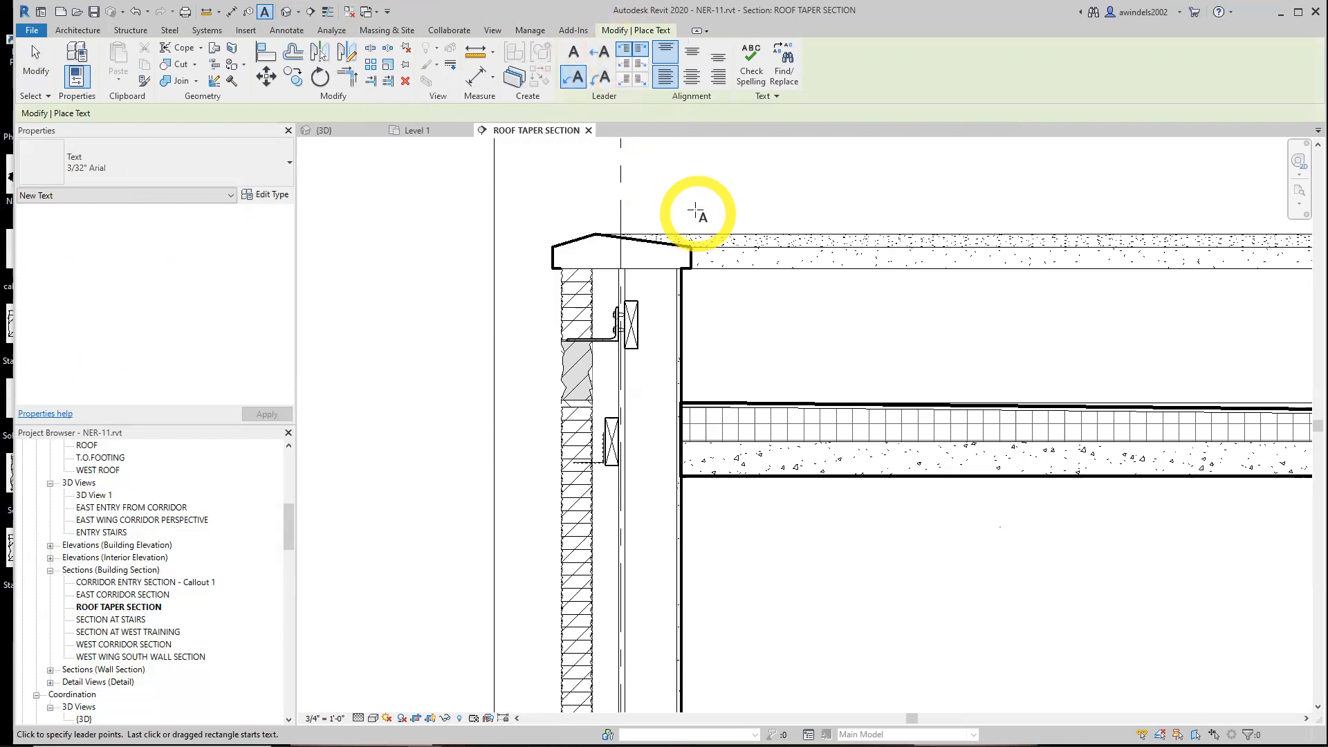
click(687, 55)
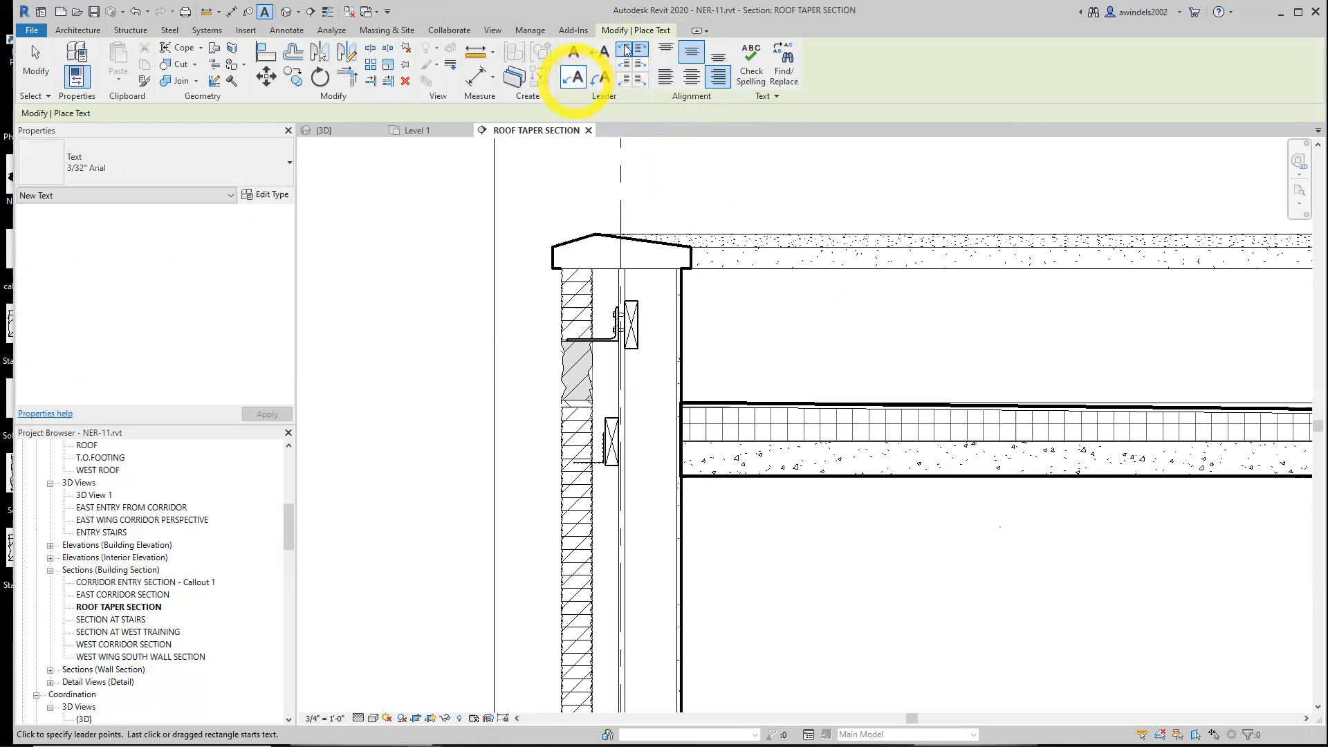
click(693, 55)
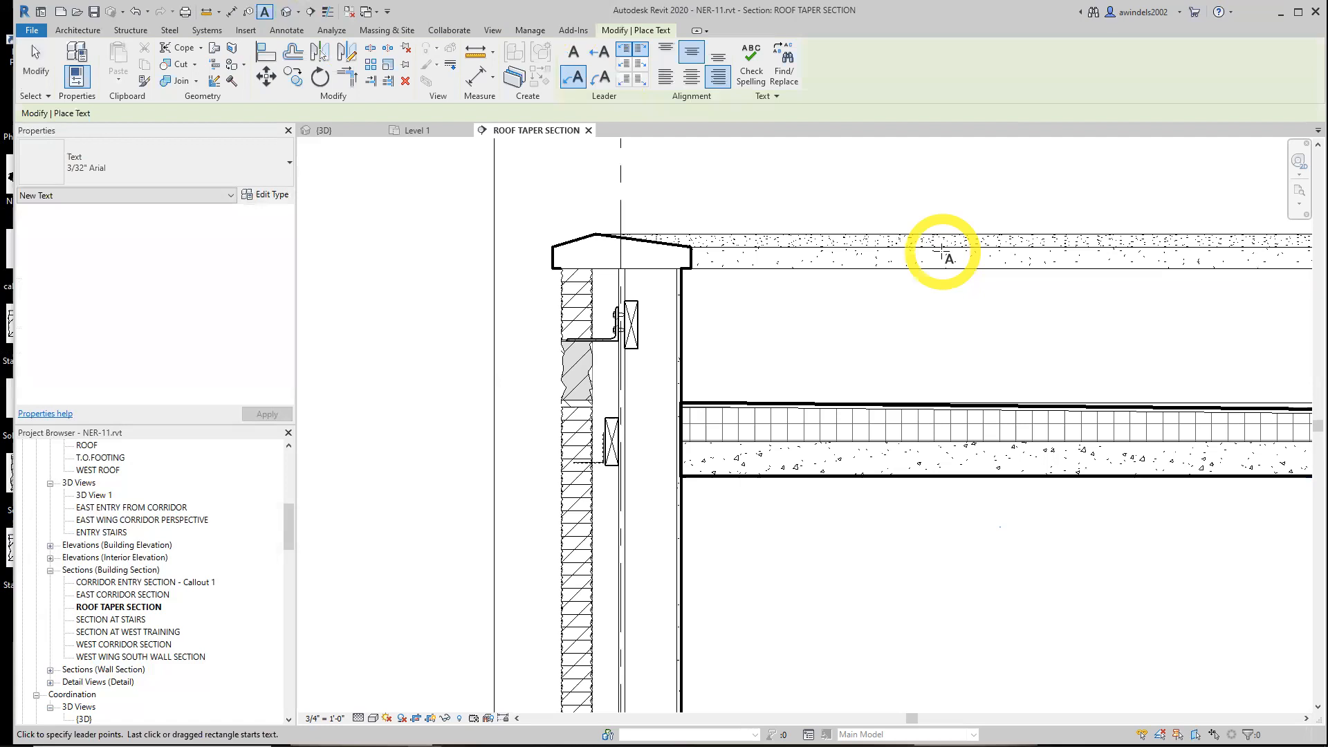
- Place a note outside the brick wall reading CORRUNGATED BRICK TIE ON 2X6 BLOCKING, with its leader pointing at the lower blocking
click(603, 416)
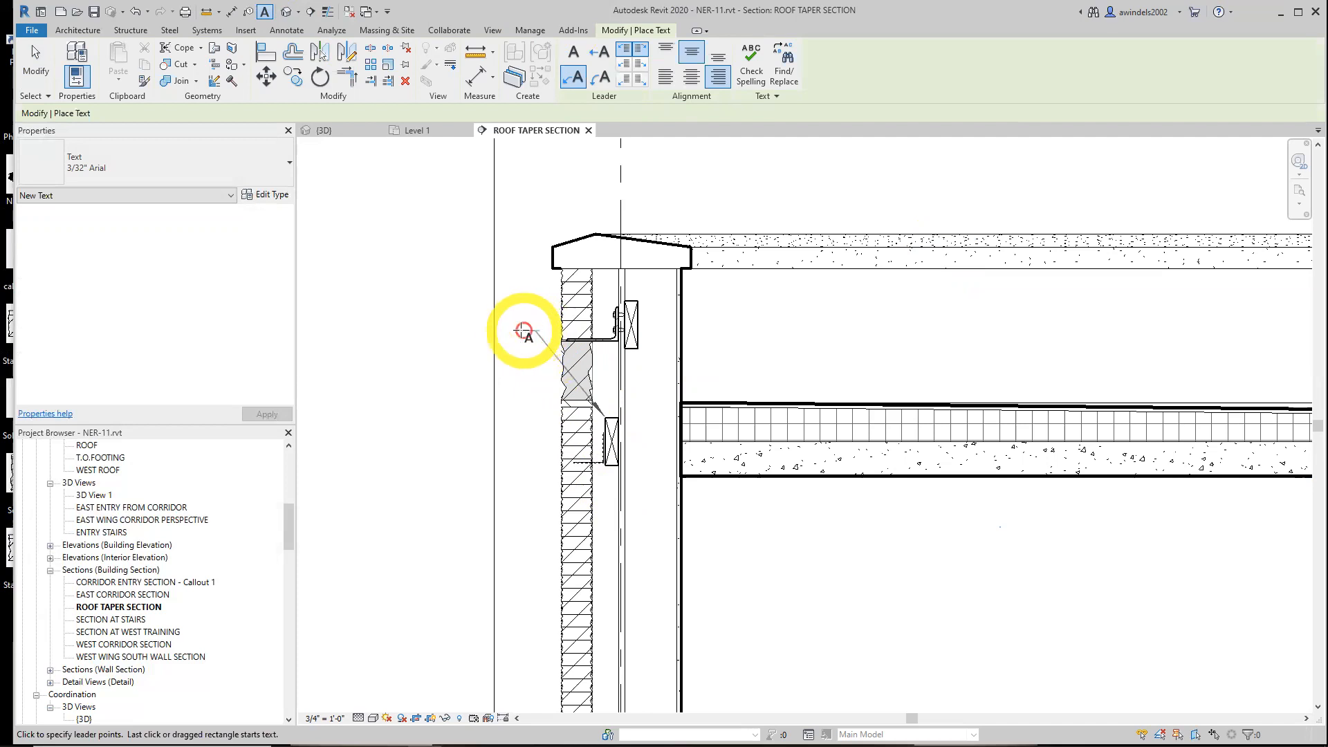
click(520, 332)
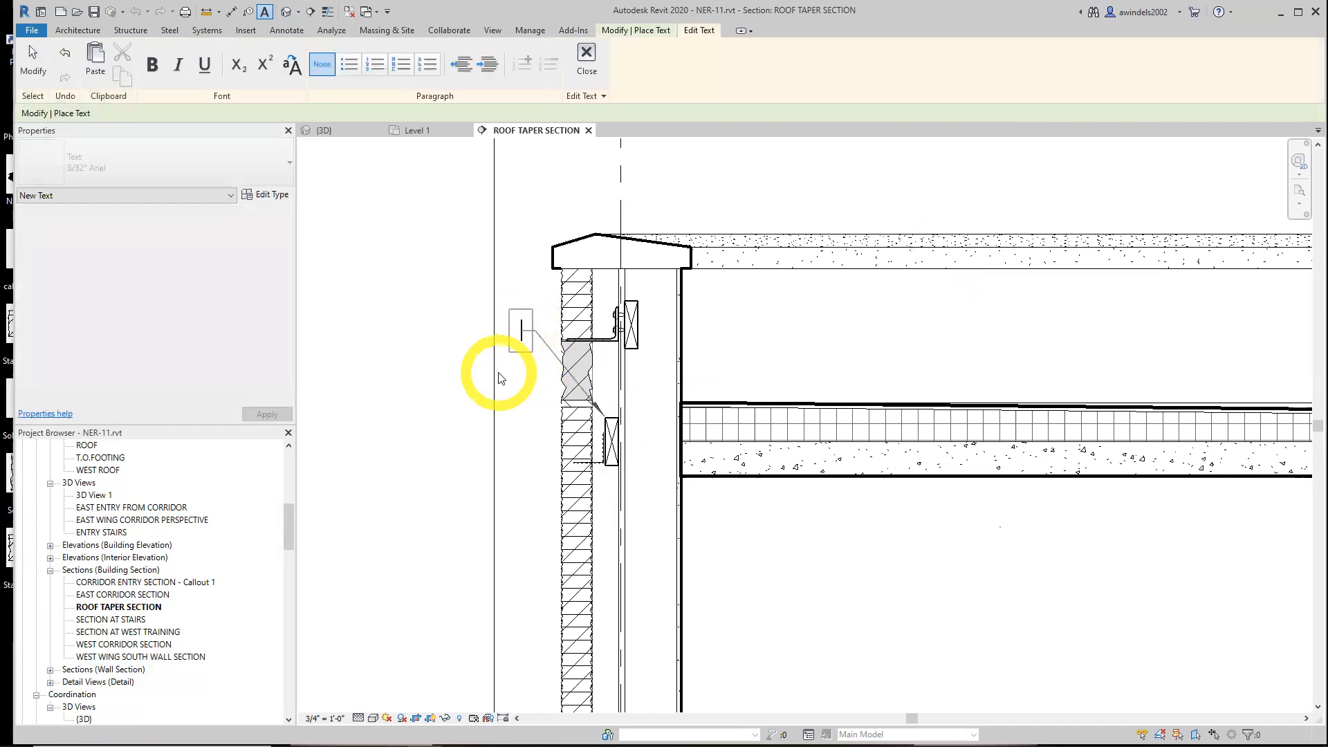
text(corrungat)
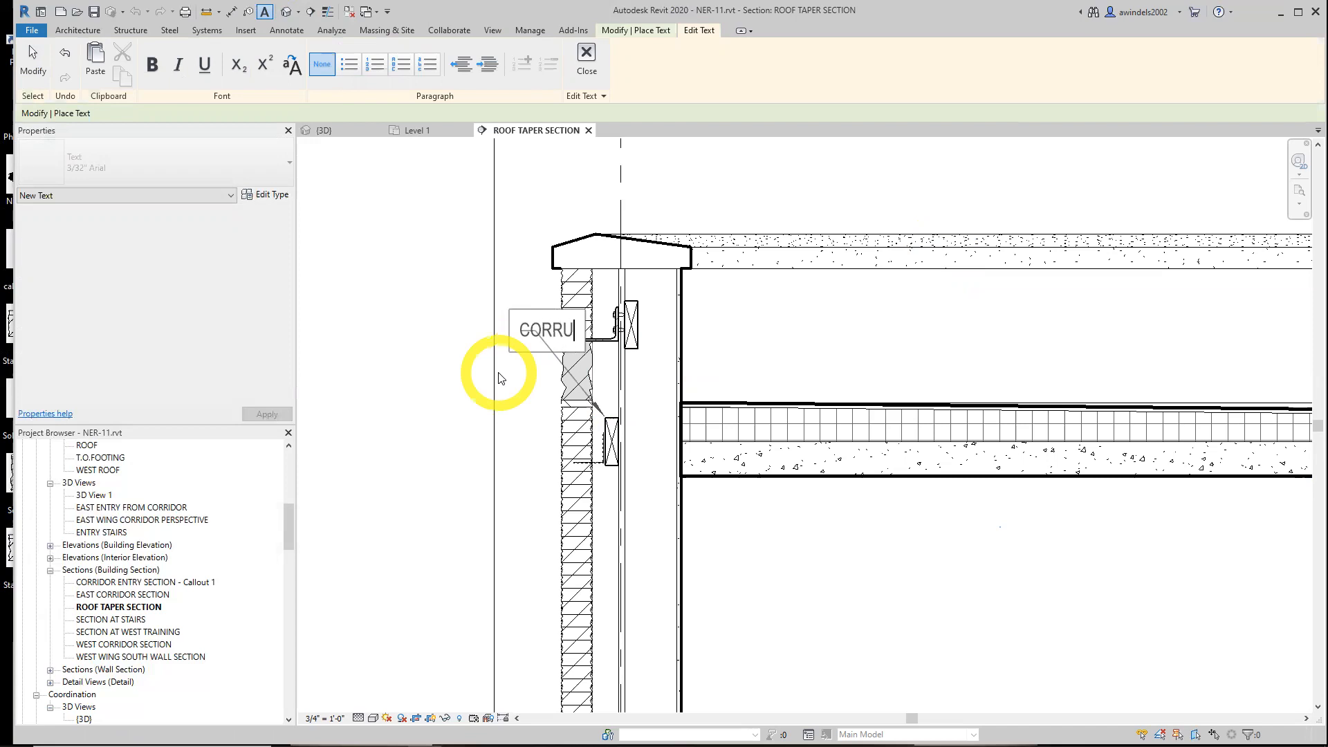
text(ed bri)
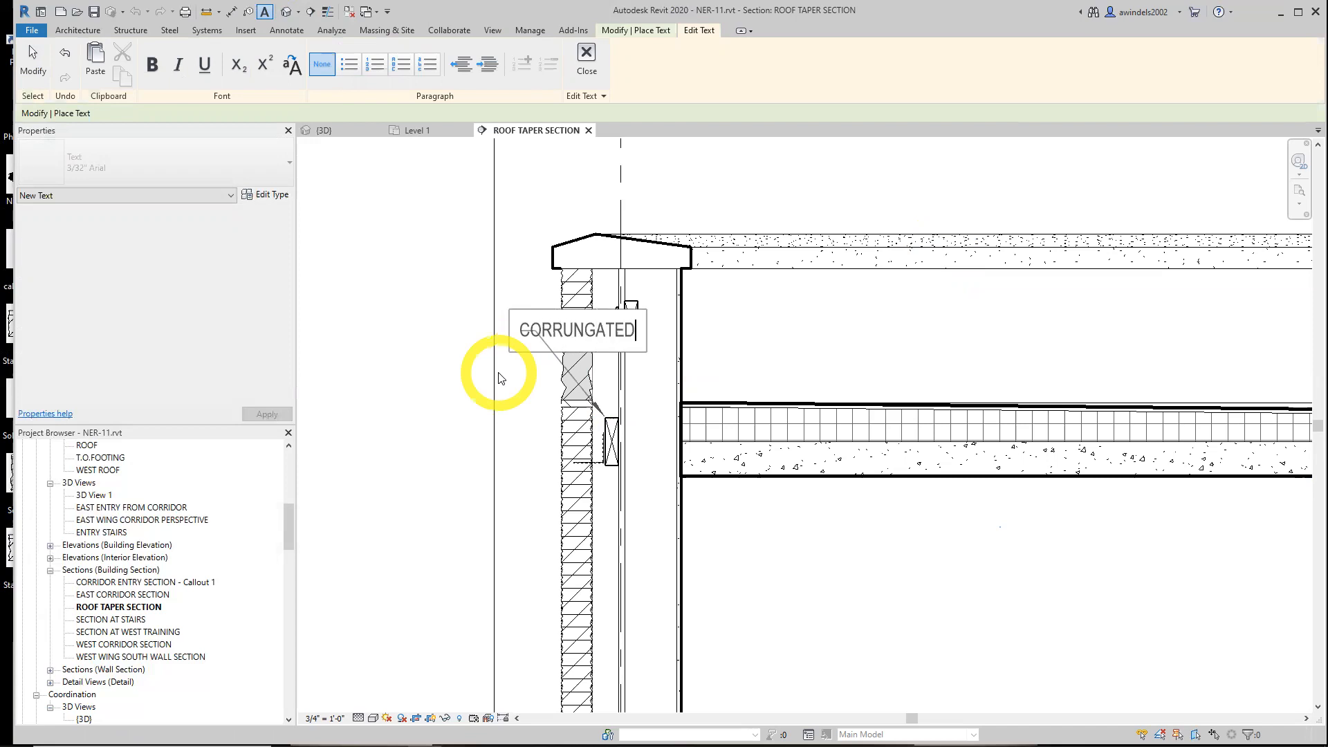
text(ck)
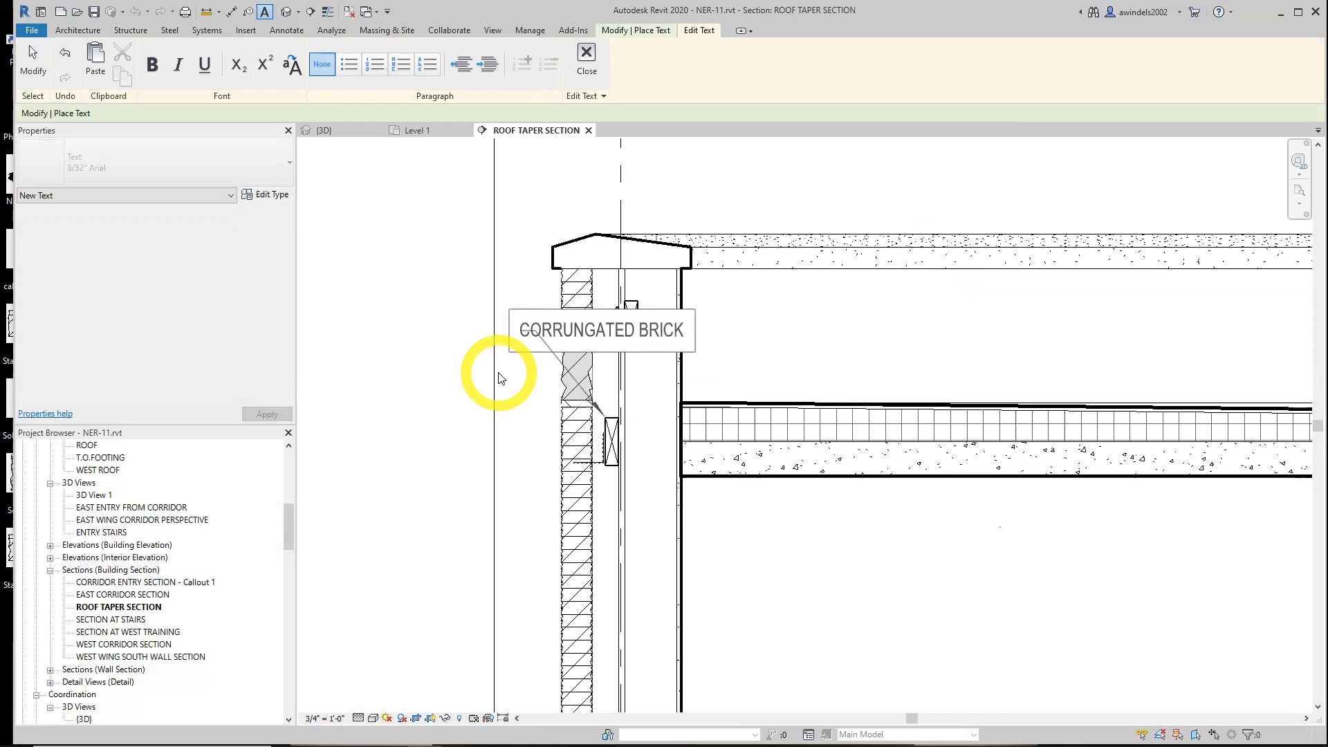
text( tie on)
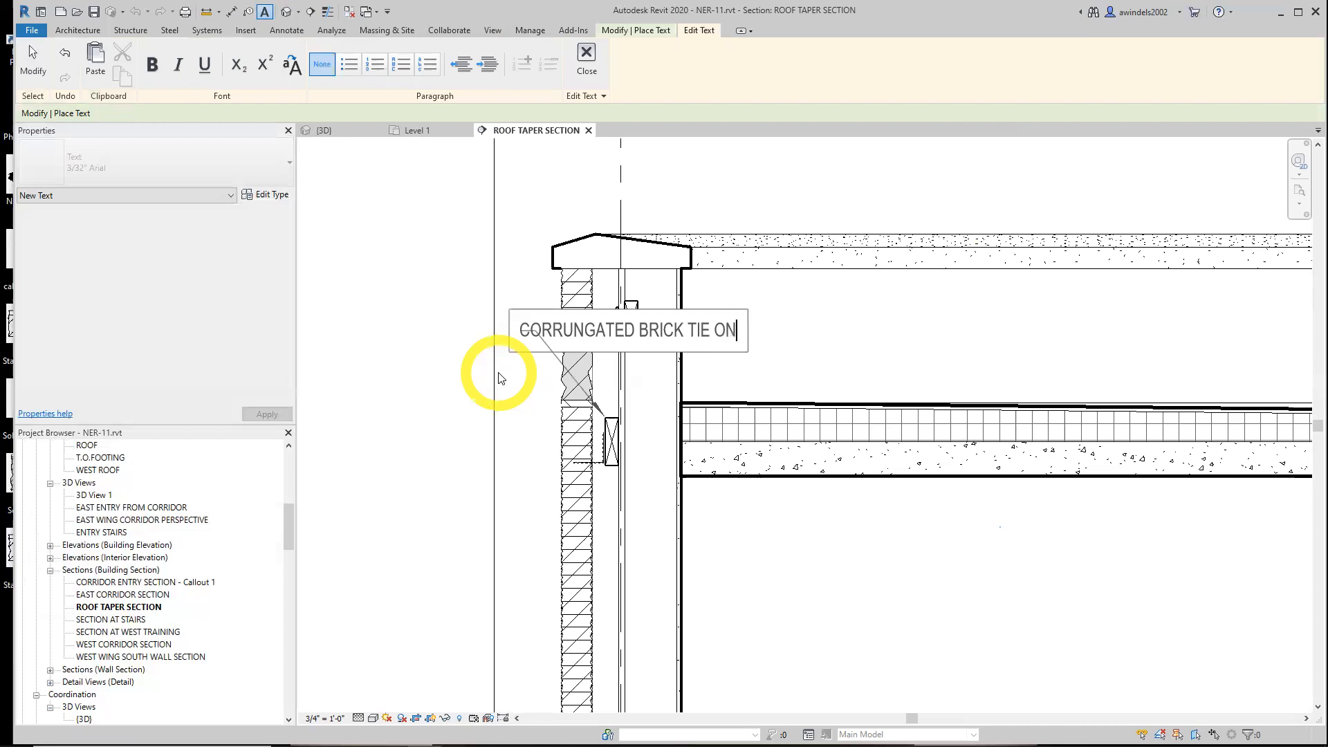
text( 2x6 blcoking)
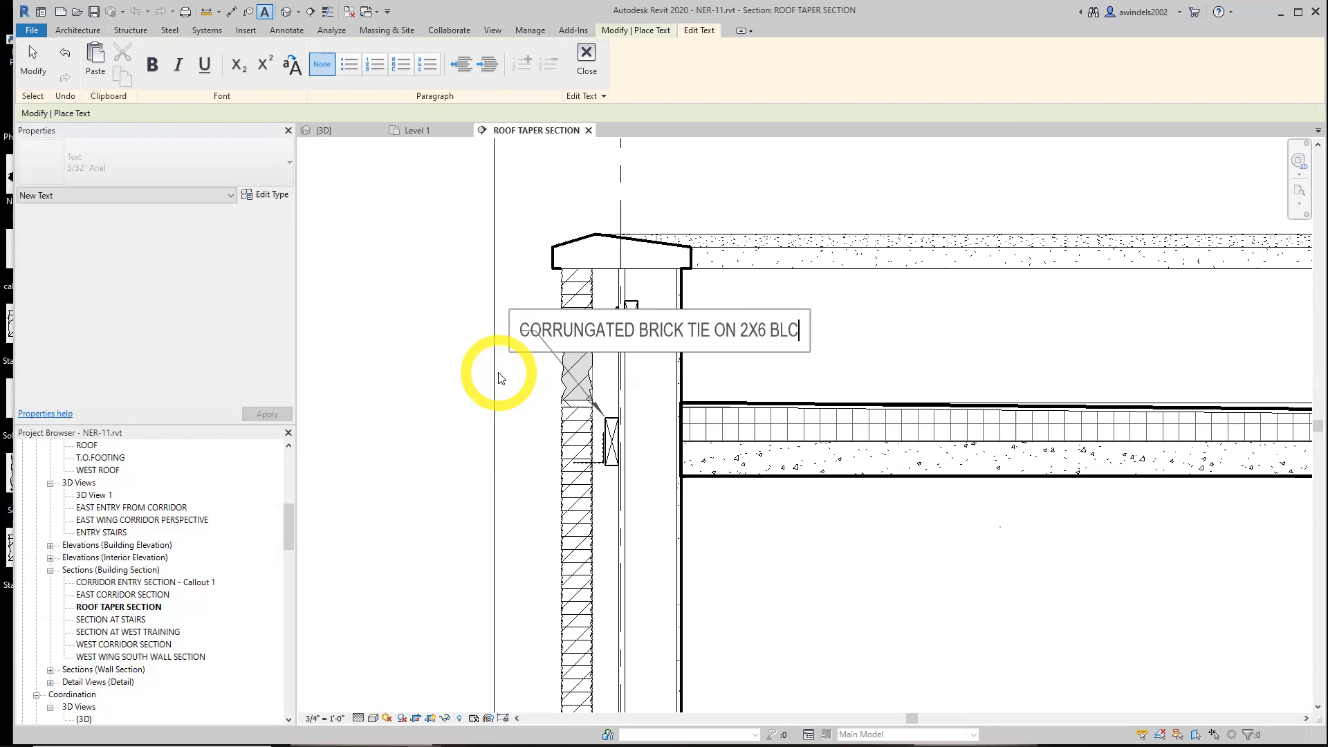
key(BackSpace)
key(BackSpace)
key(BackSpace)
key(BackSpace)
key(BackSpace)
key(BackSpace)
text(ocking)
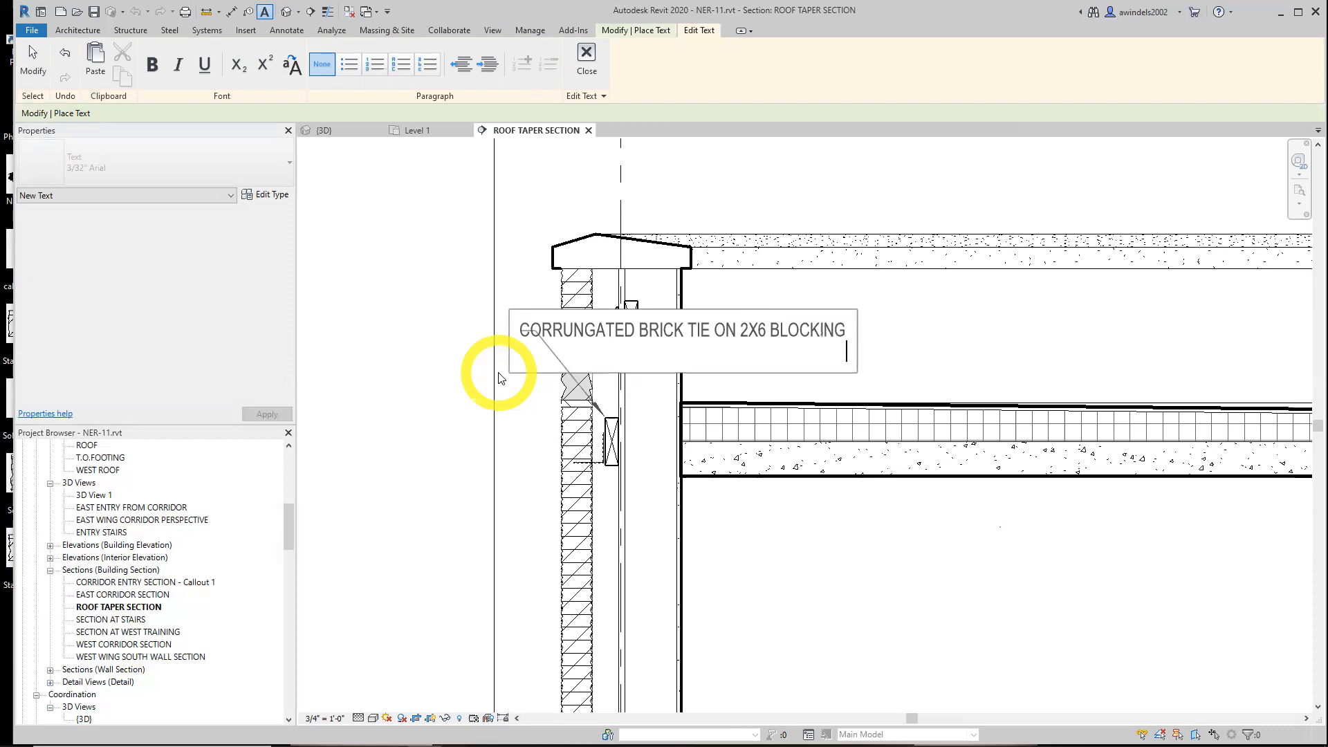
click(425, 441)
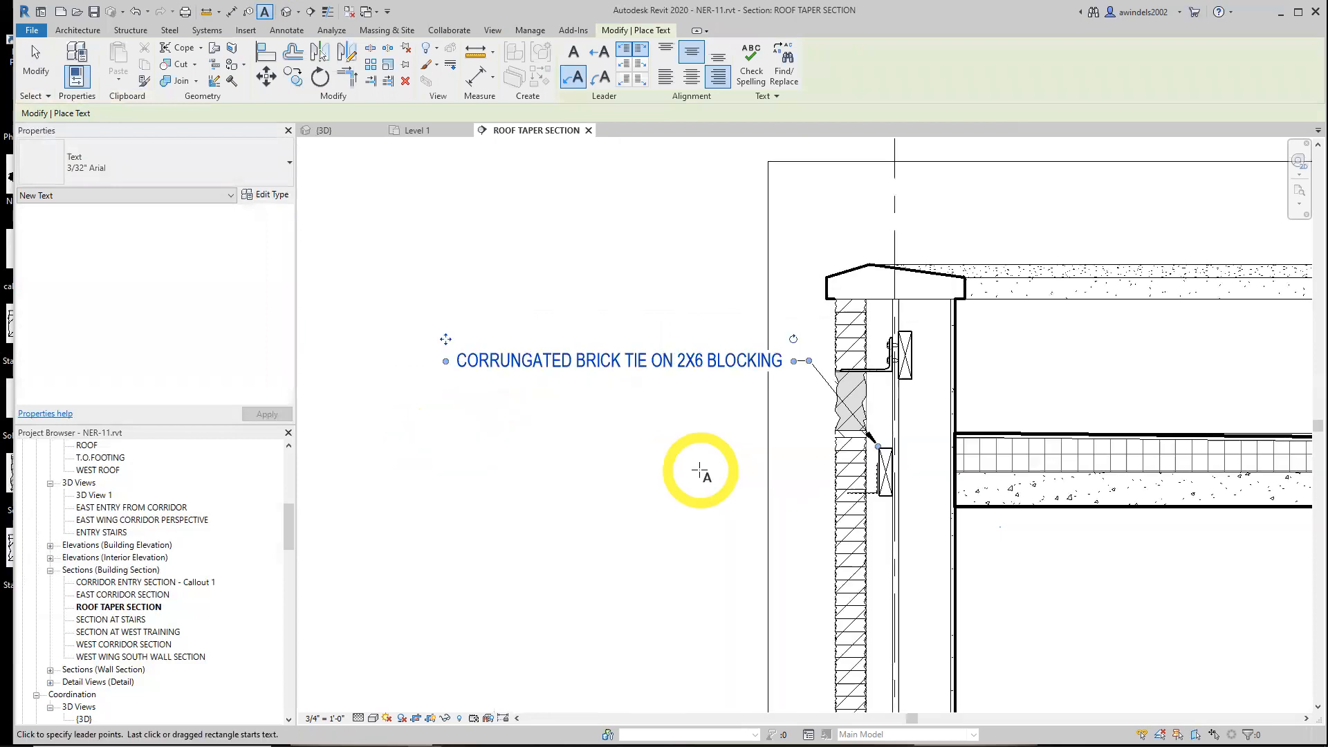
key(Escape)
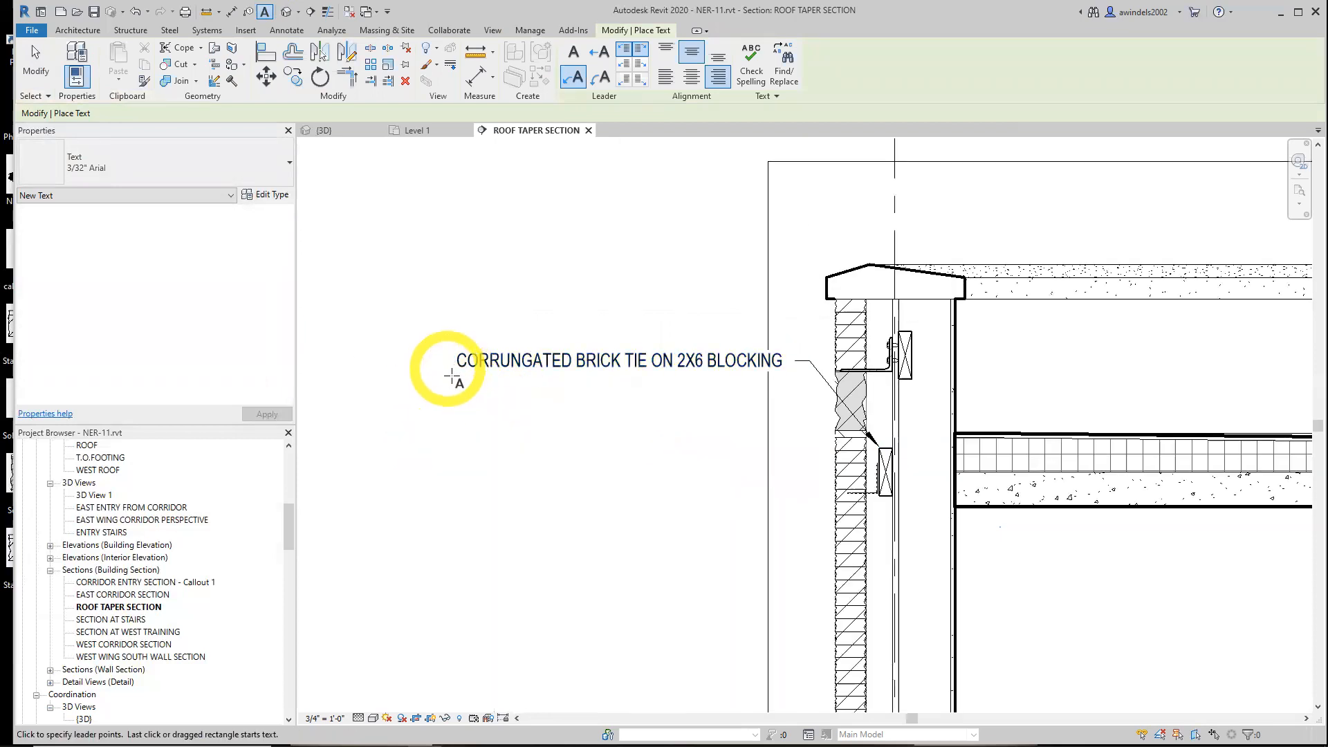
key(Escape)
- Narrow the brick tie note so its text wraps onto two lines and shift it farther from the wall
click(458, 367)
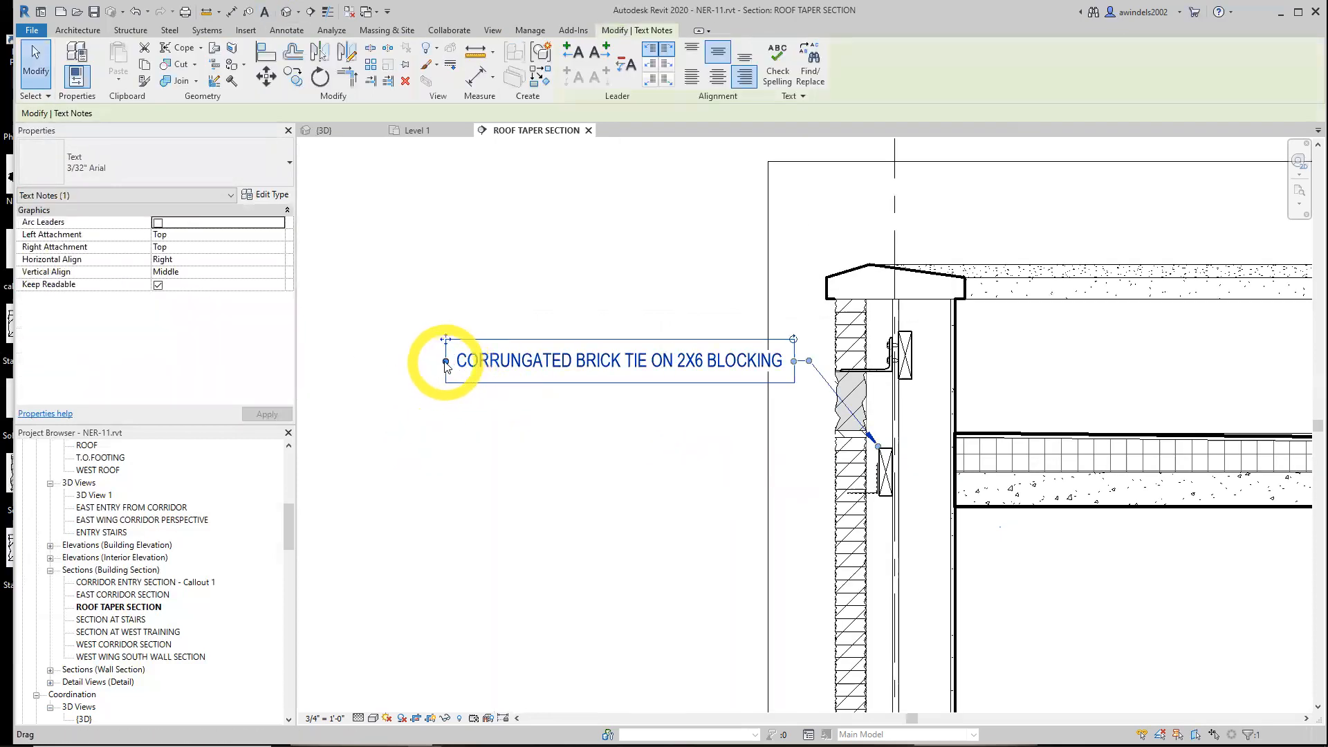
drag(443, 363, 561, 361)
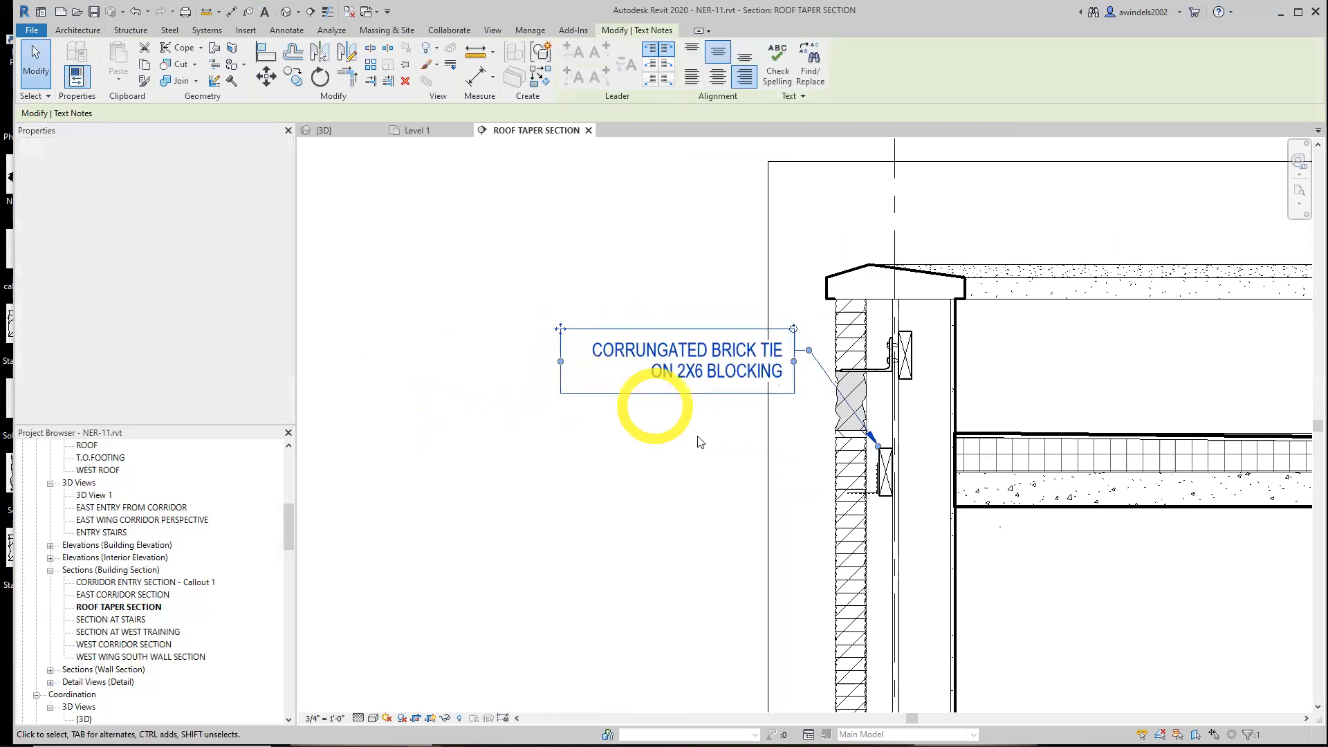
drag(532, 290, 506, 309)
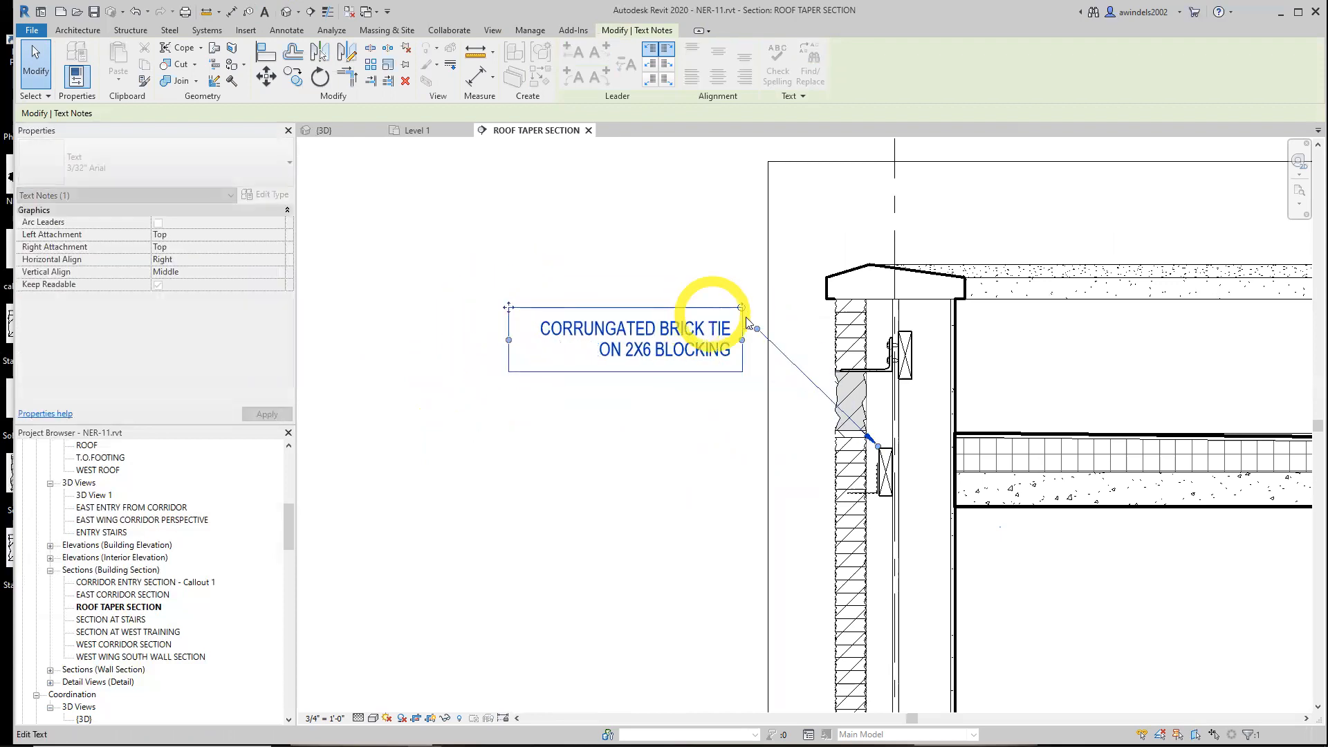
- Try rotating the brick tie note clockwise, and undo the rotation
drag(741, 307, 643, 533)
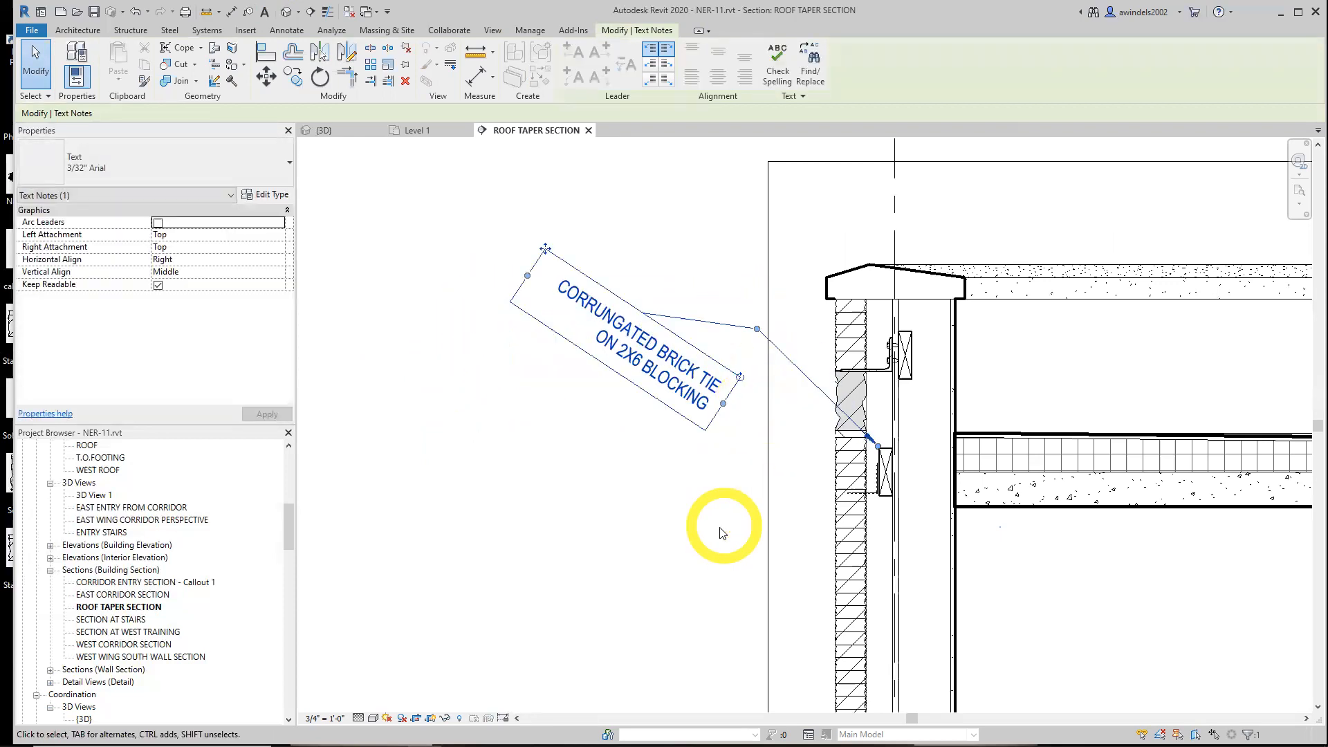
key(ctrl+z)
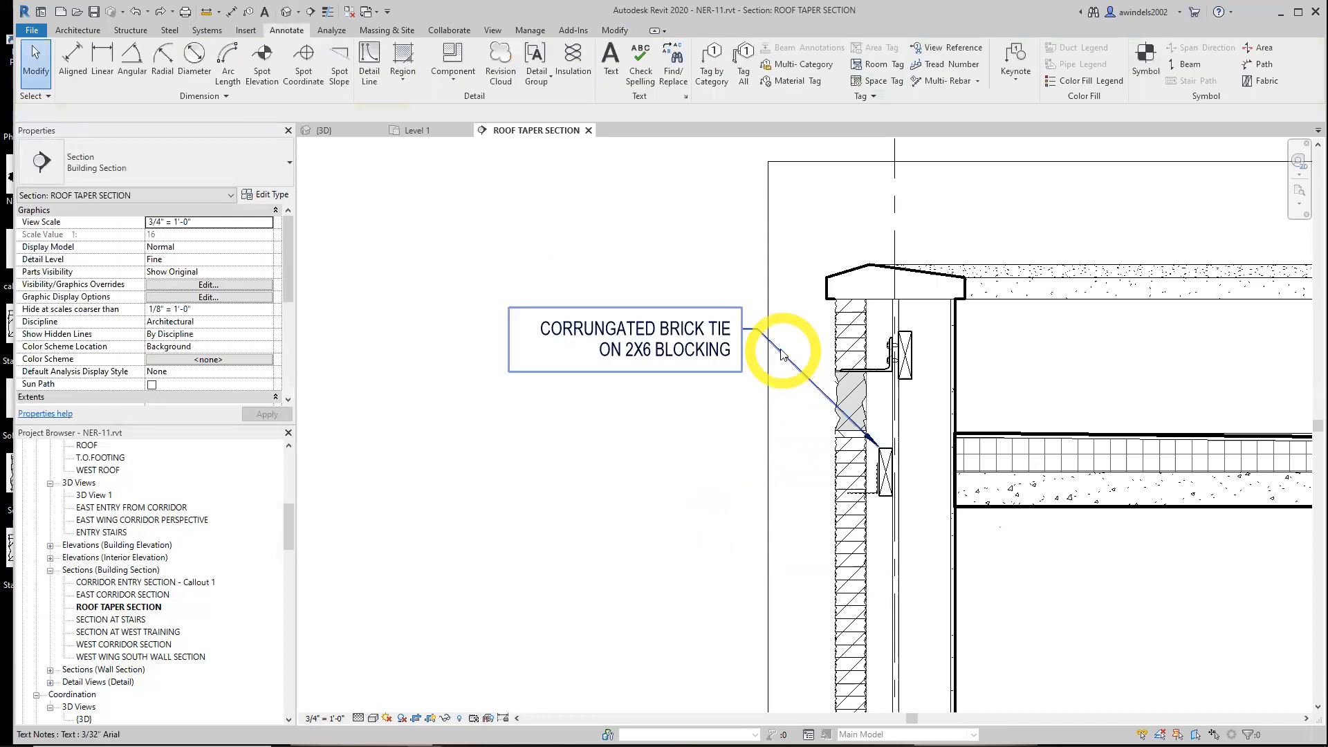
click(766, 323)
mouse_move(779, 334)
mouse_down()
mouse_move(824, 406)
mouse_move(782, 334)
mouse_up()
click(786, 348)
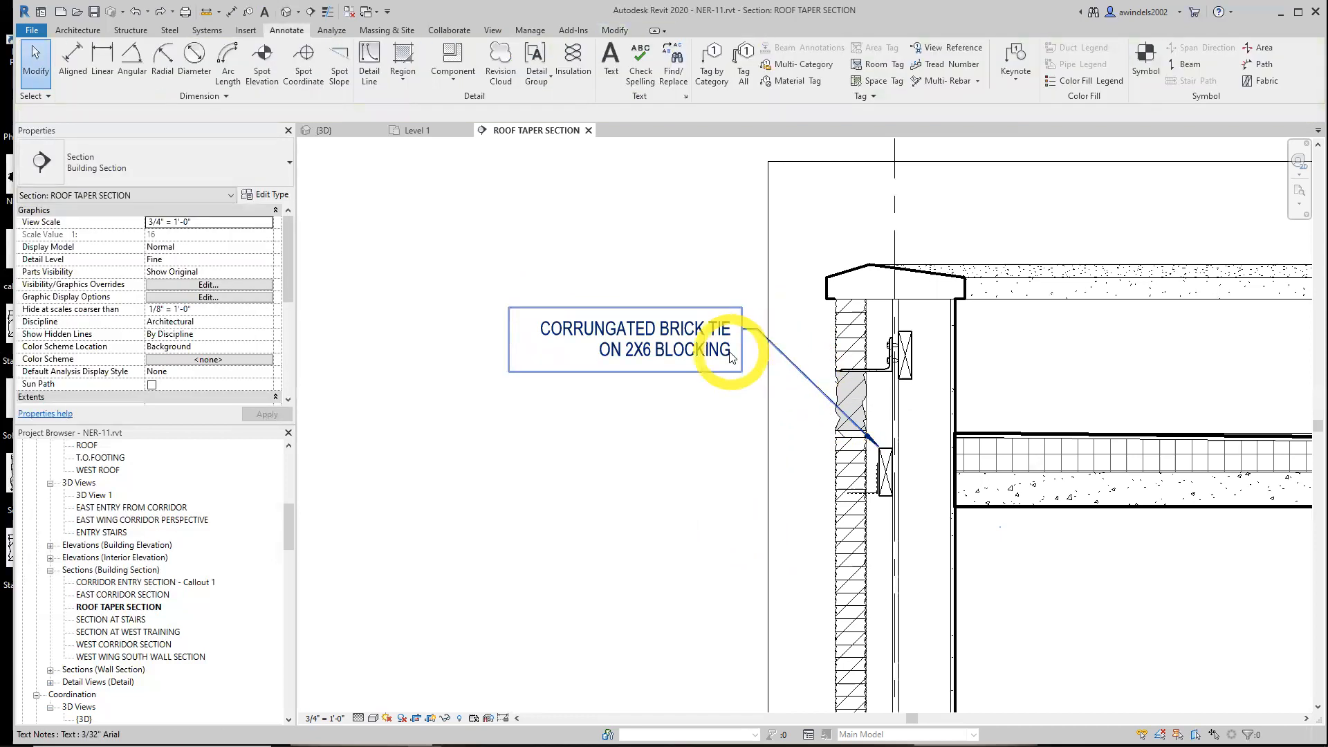
- Try the note's left and right text alignment and leader attachments, ending with right alignment, top vertical alignment and top right attachment
click(784, 349)
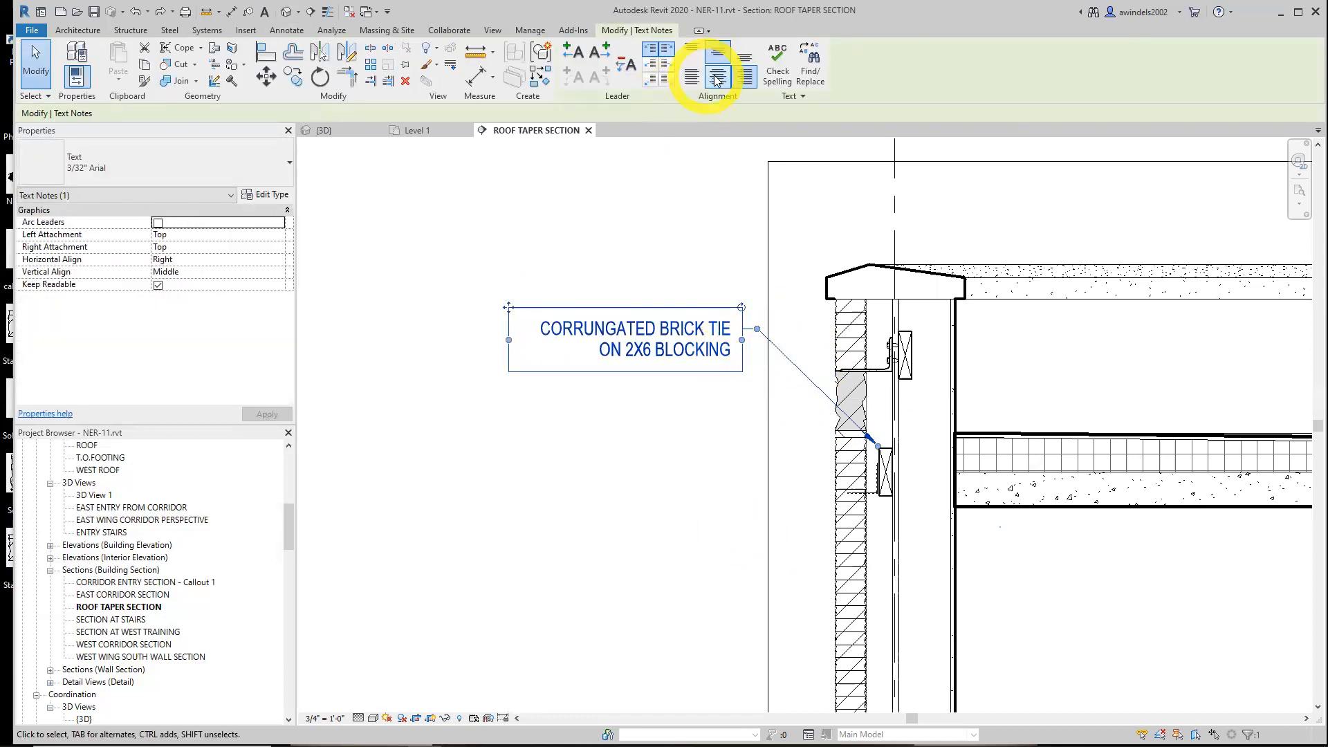
click(693, 77)
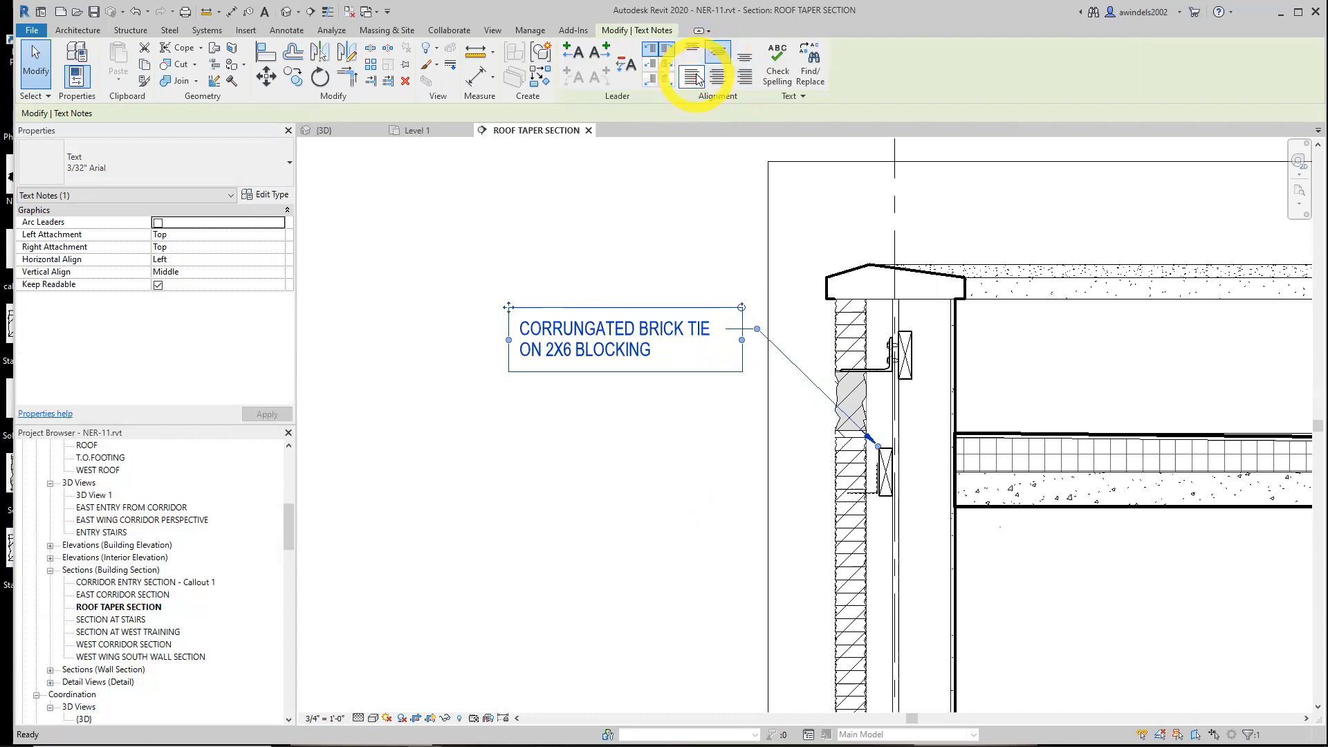
click(743, 76)
click(700, 79)
click(745, 79)
click(694, 59)
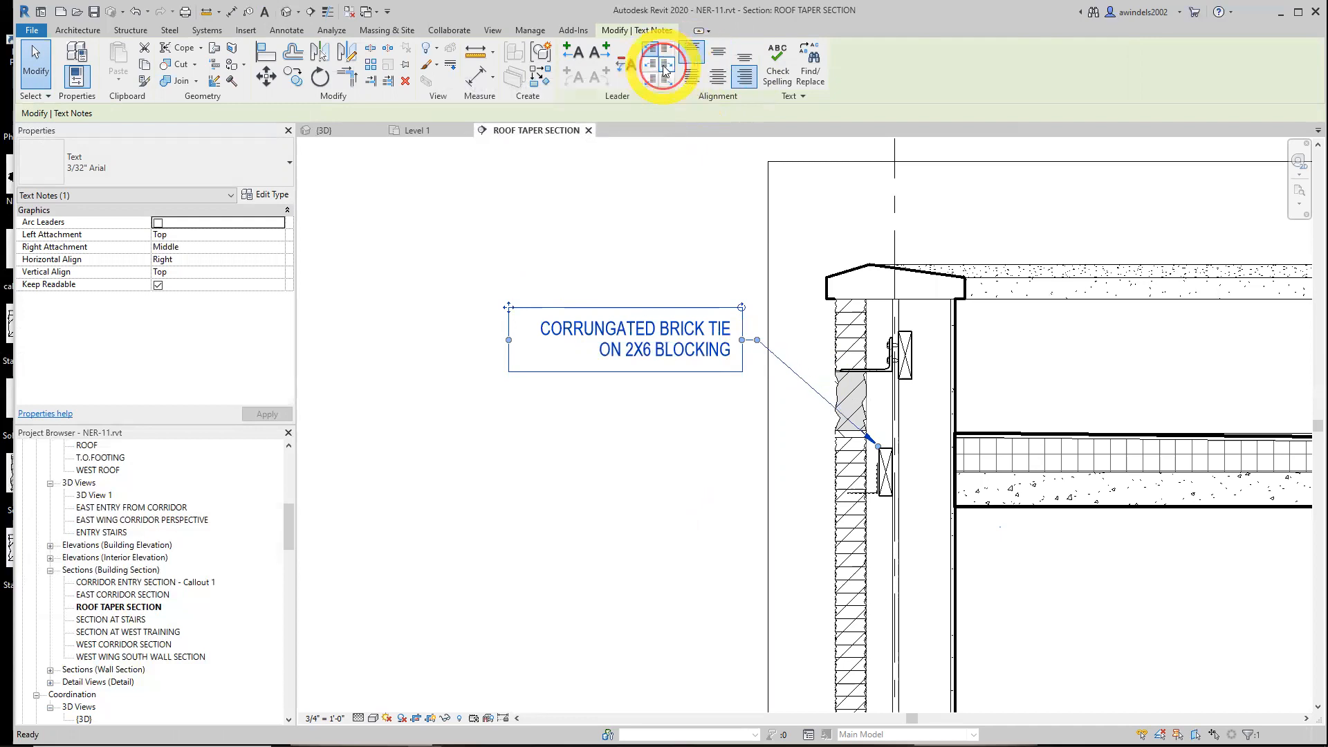
click(669, 82)
click(667, 48)
drag(706, 330, 745, 334)
key(Escape)
click(748, 381)
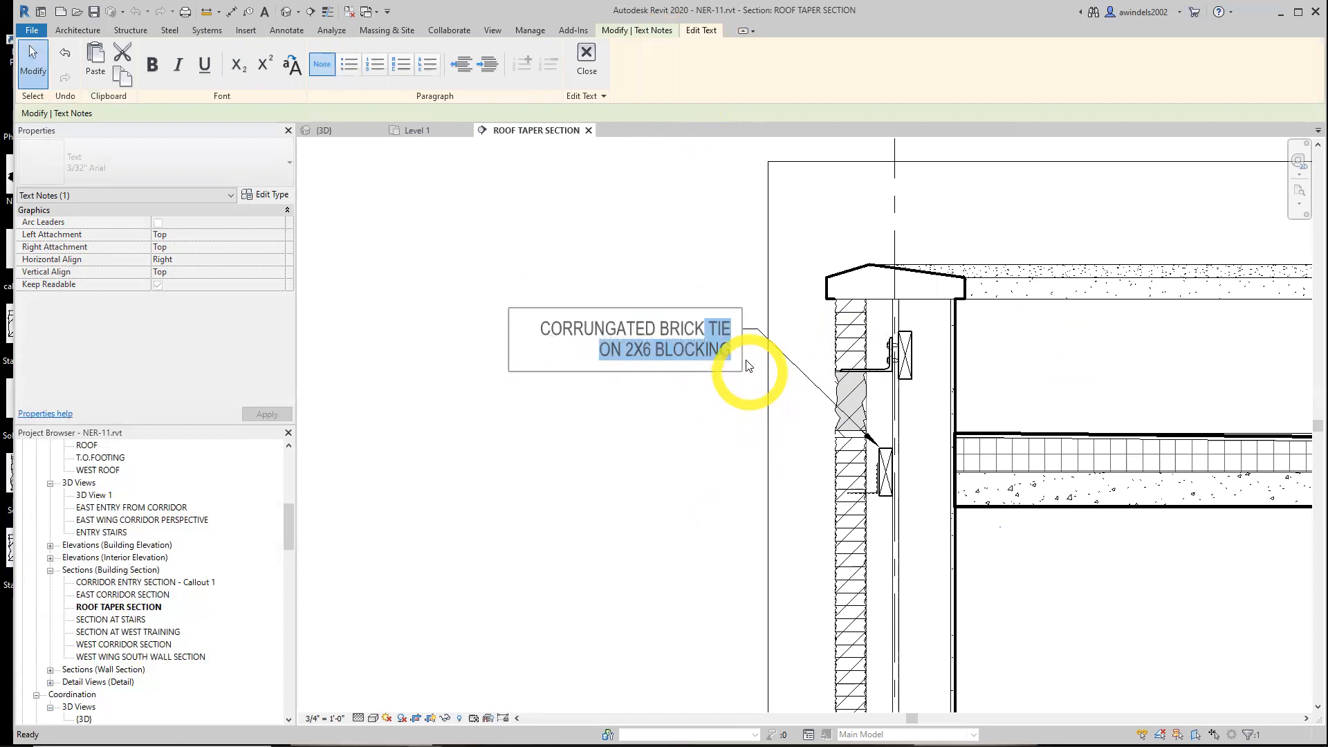
key(Escape)
click(747, 381)
key(Escape)
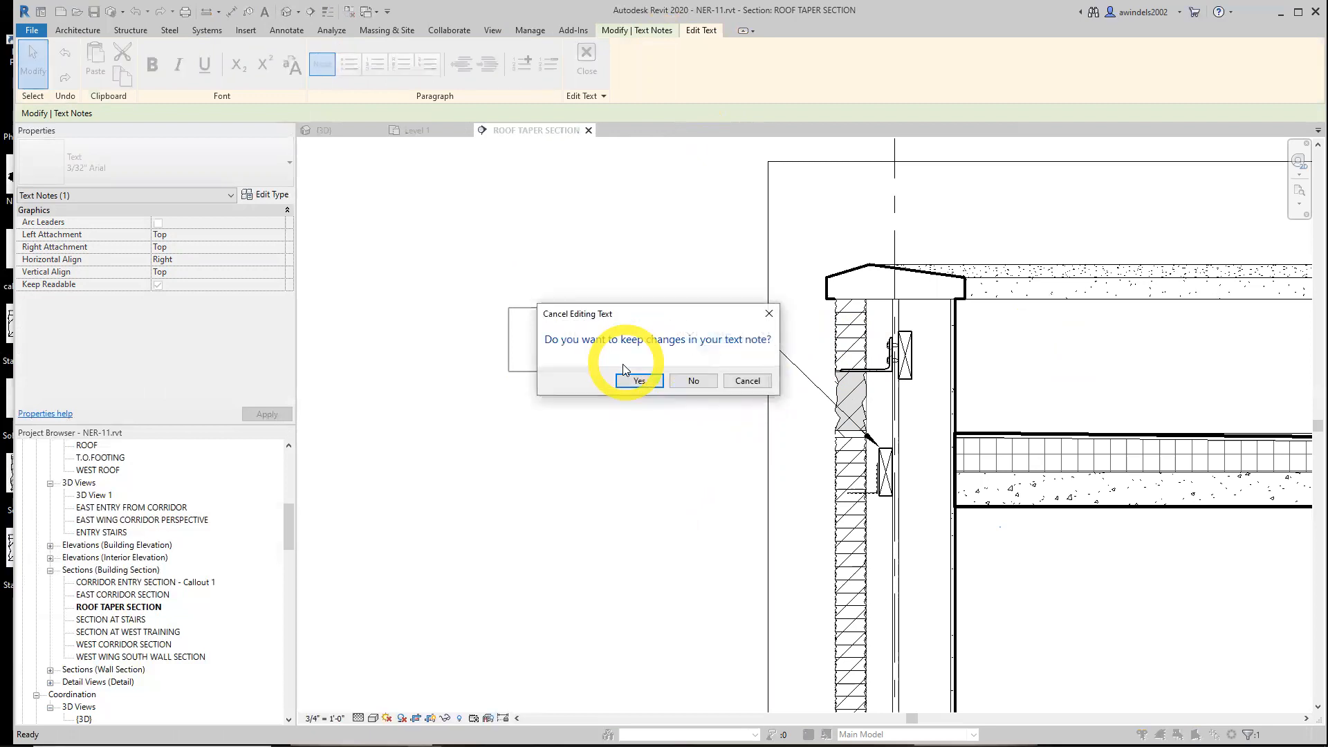
click(640, 381)
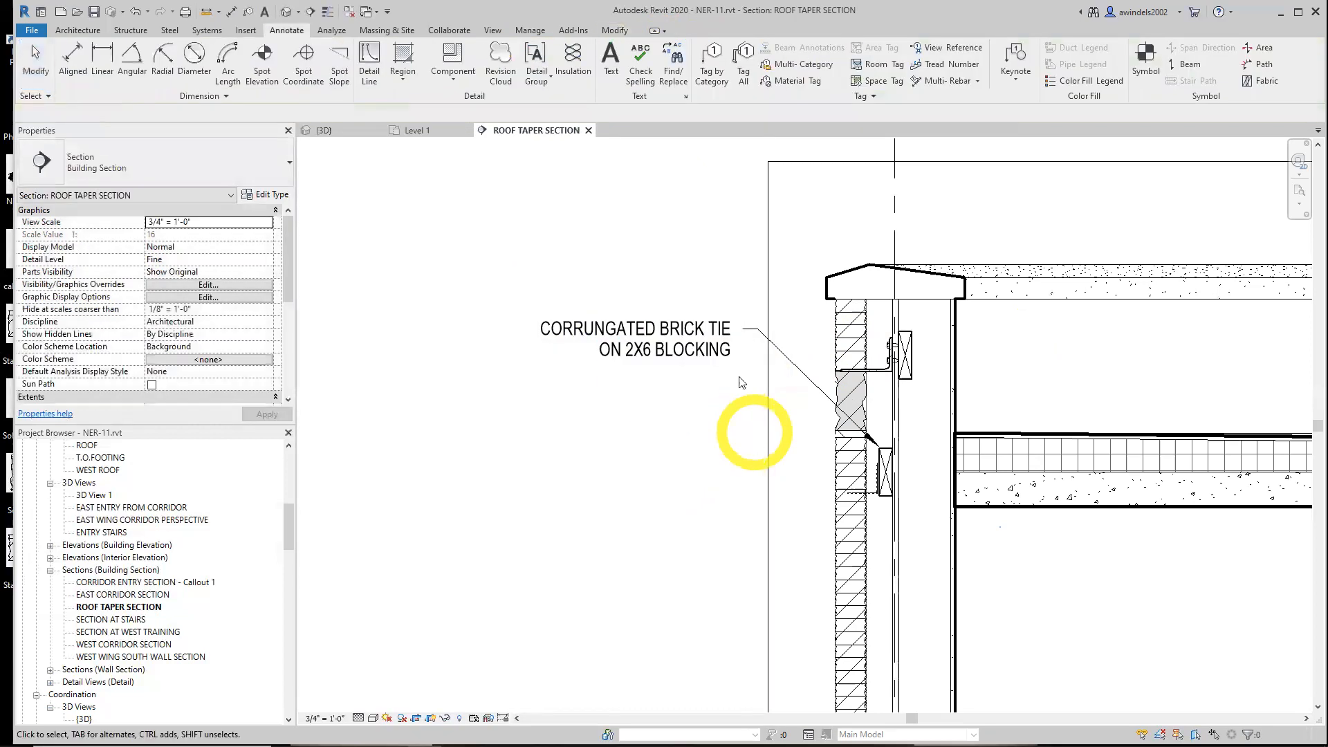
- Move the brick tie note to the interior side of the wall, between the parapet cap and the roof
click(728, 359)
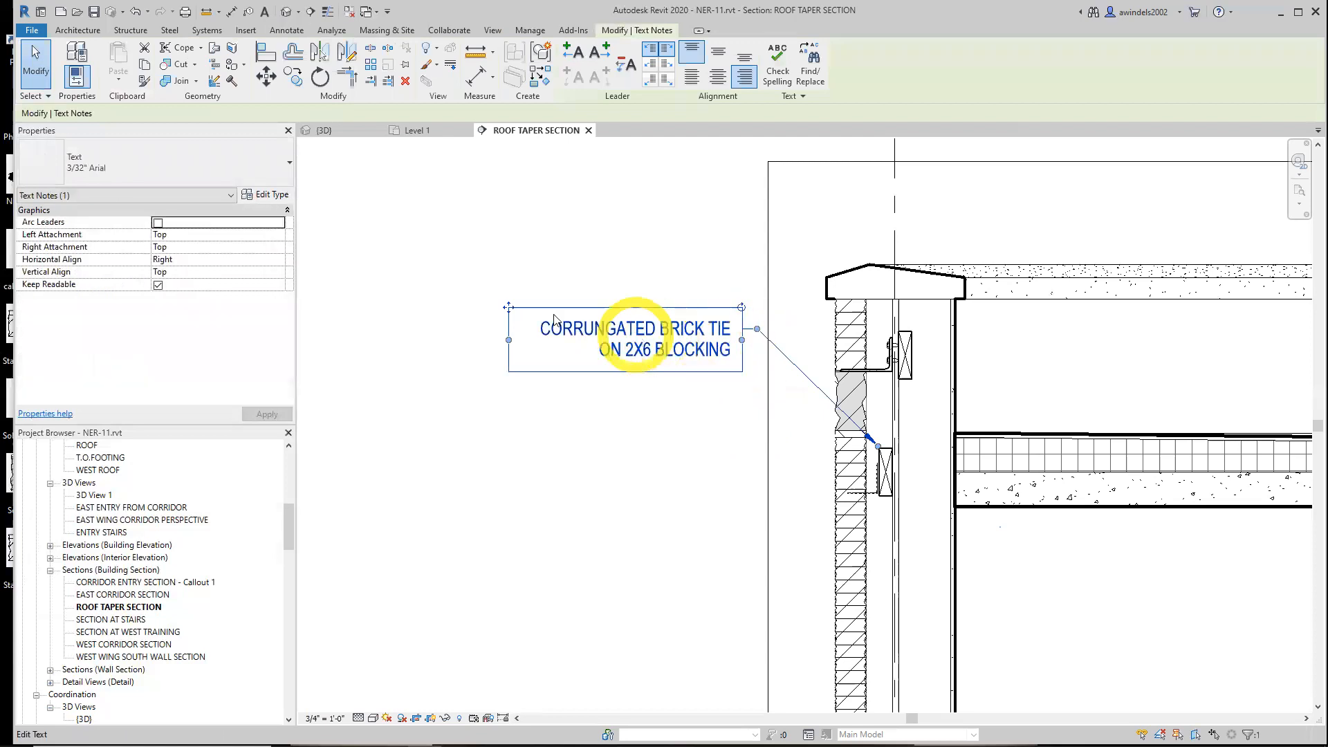
drag(507, 310, 997, 331)
middle_drag(1135, 403, 923, 444)
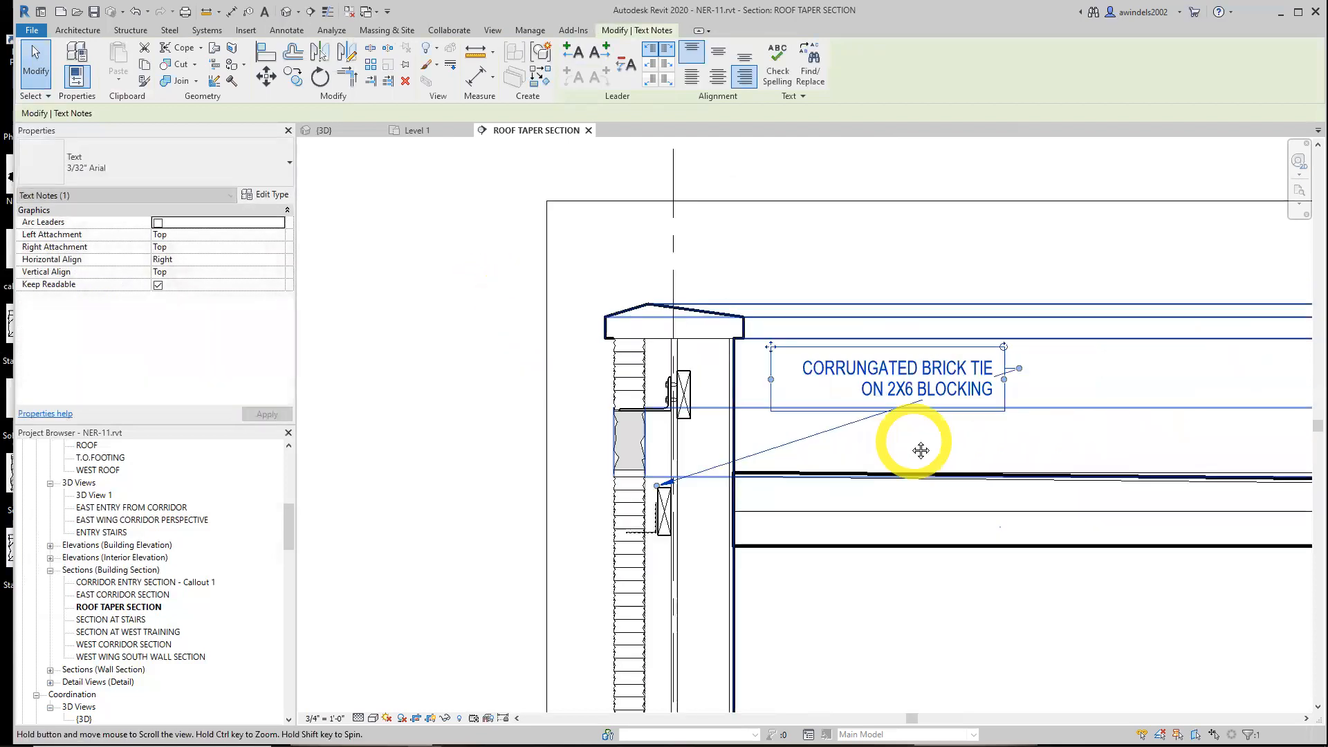
click(985, 350)
drag(752, 350, 805, 361)
- Set the note to left horizontal alignment and middle vertical alignment, with a top left and a middle right leader attachment
click(650, 66)
click(667, 64)
click(718, 55)
click(691, 76)
click(638, 78)
click(651, 48)
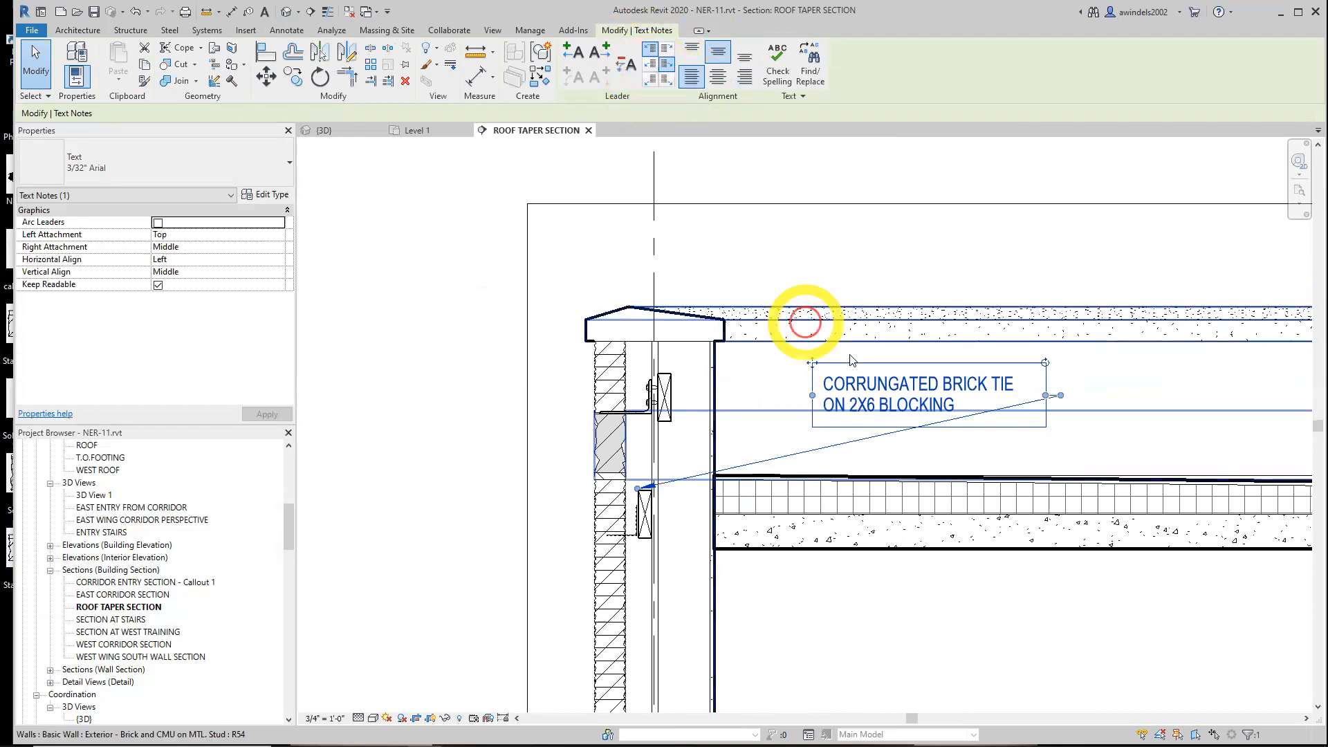
- Move the brick tie note back to the exterior side of the brick wall, beside the crop boundary
mouse_move(817, 364)
mouse_down()
mouse_move(626, 365)
mouse_move(349, 320)
mouse_move(324, 346)
mouse_move(357, 369)
mouse_up()
key(Escape)
middle_drag(489, 407, 618, 355)
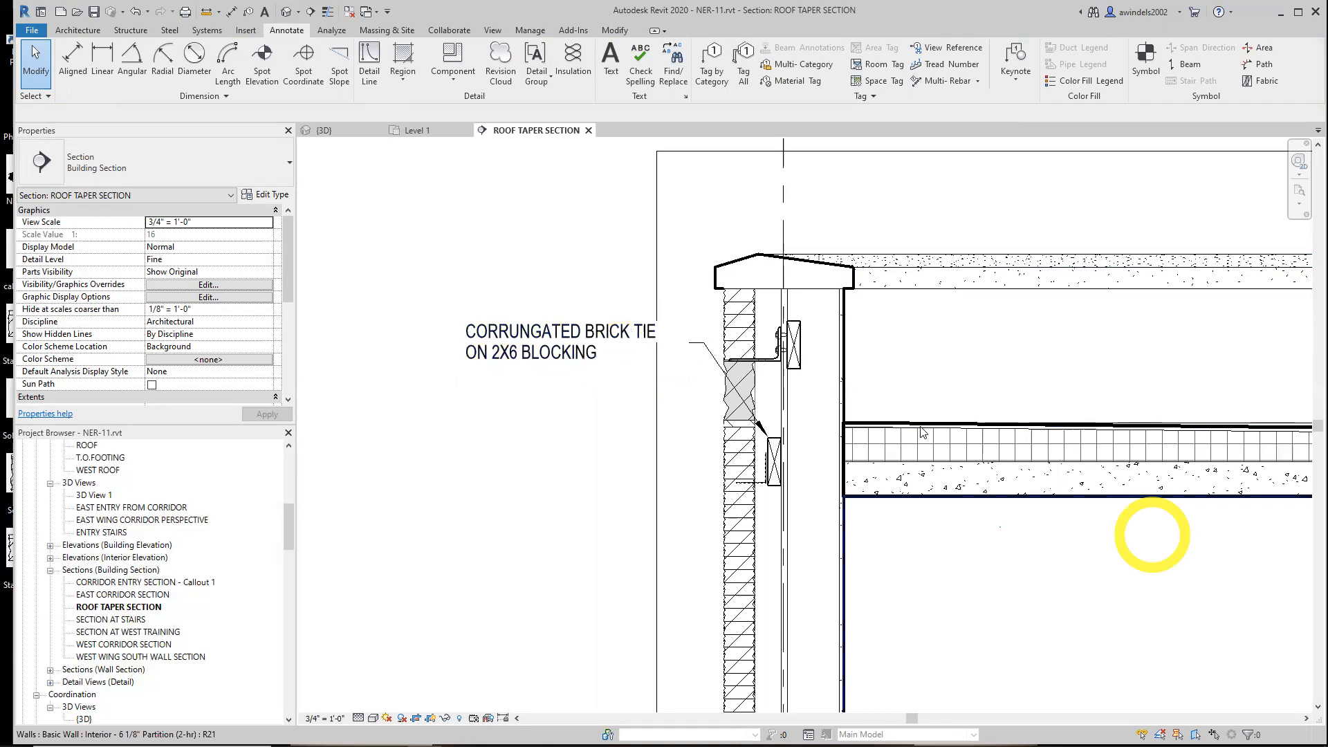
drag(388, 209, 957, 590)
key(Escape)
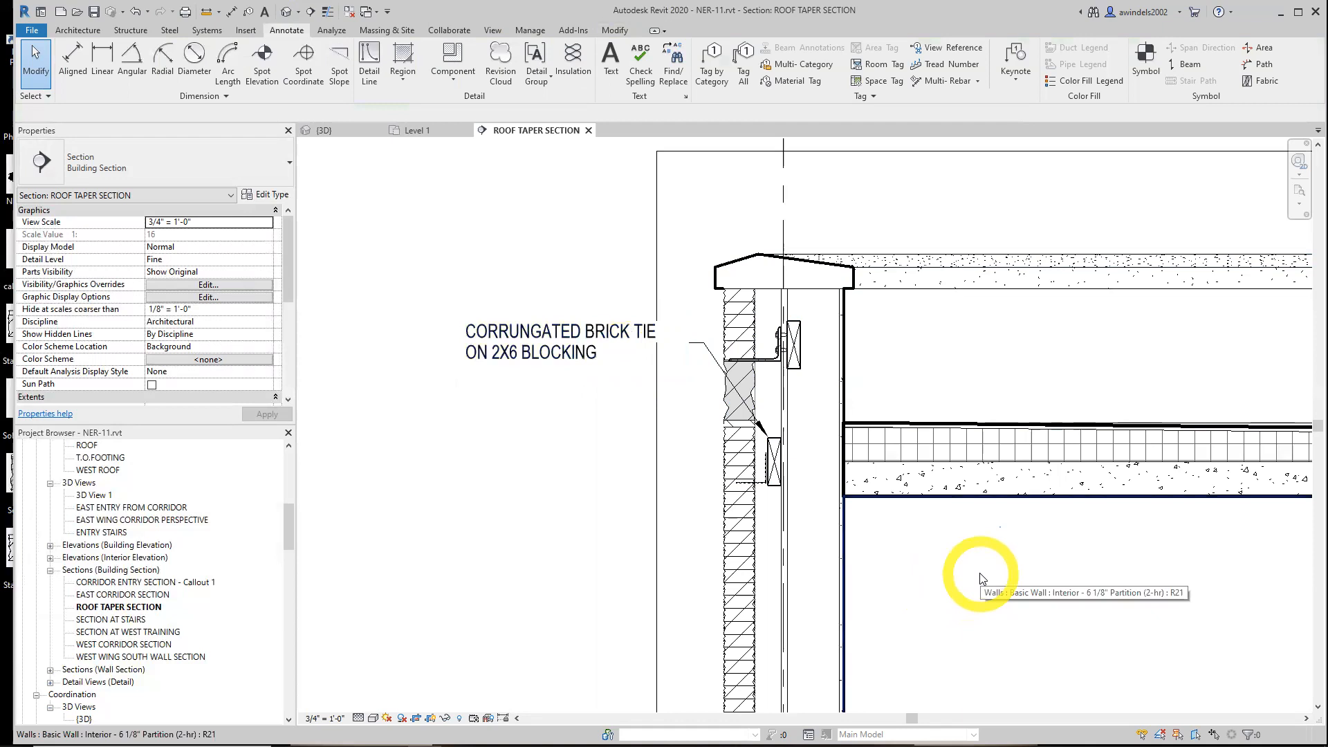
middle_drag(983, 579, 912, 586)
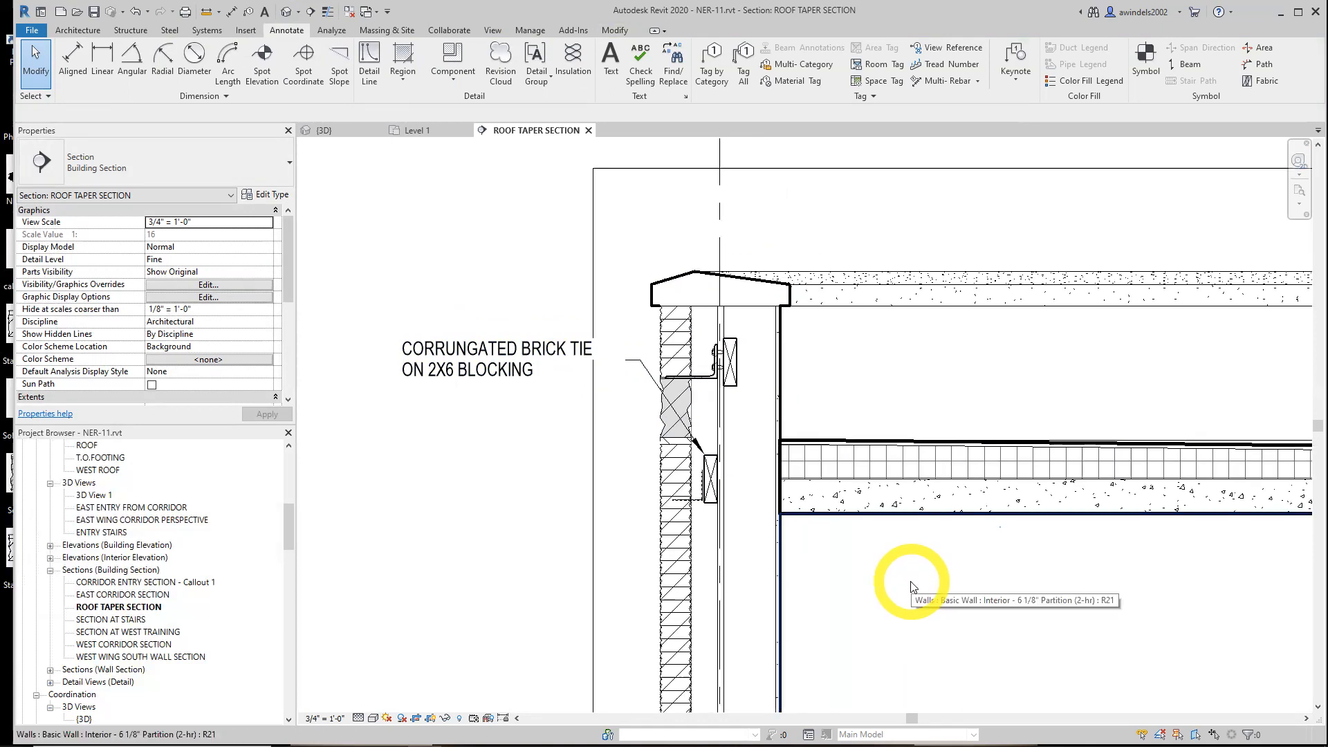
click(702, 505)
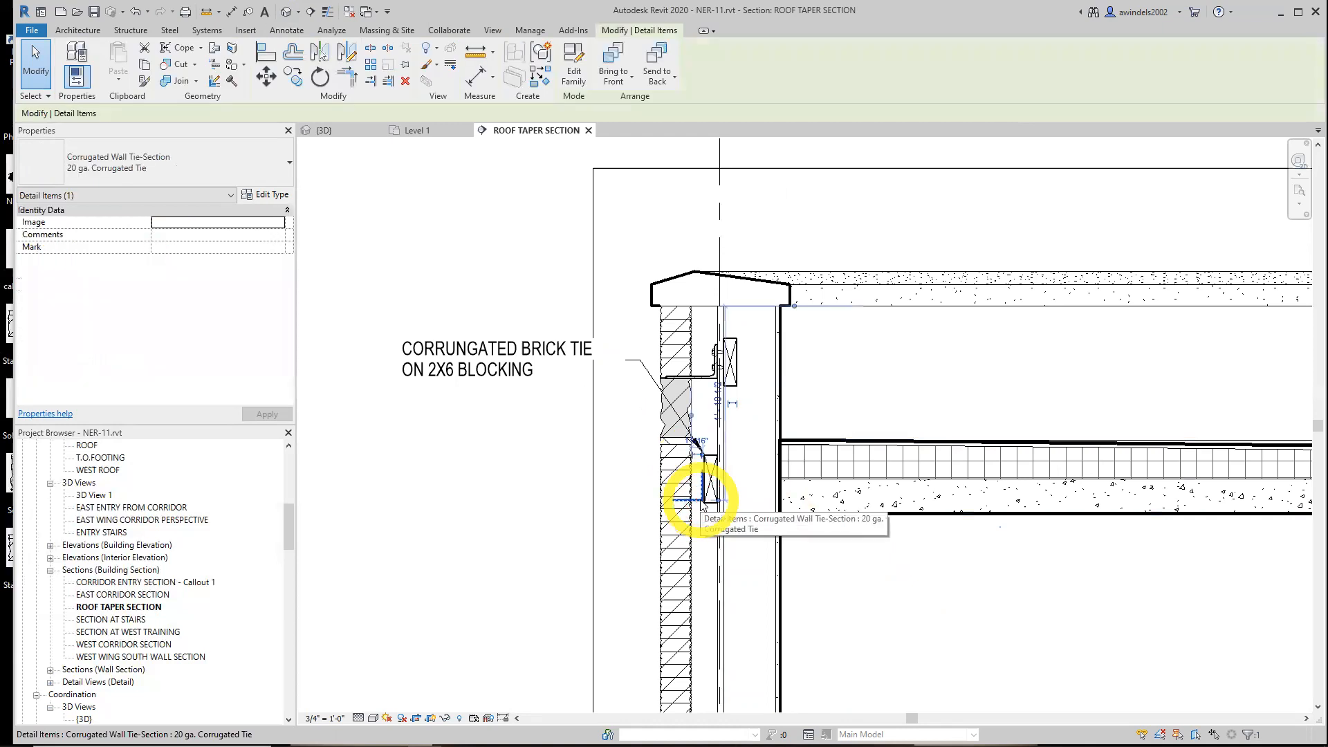
click(730, 367)
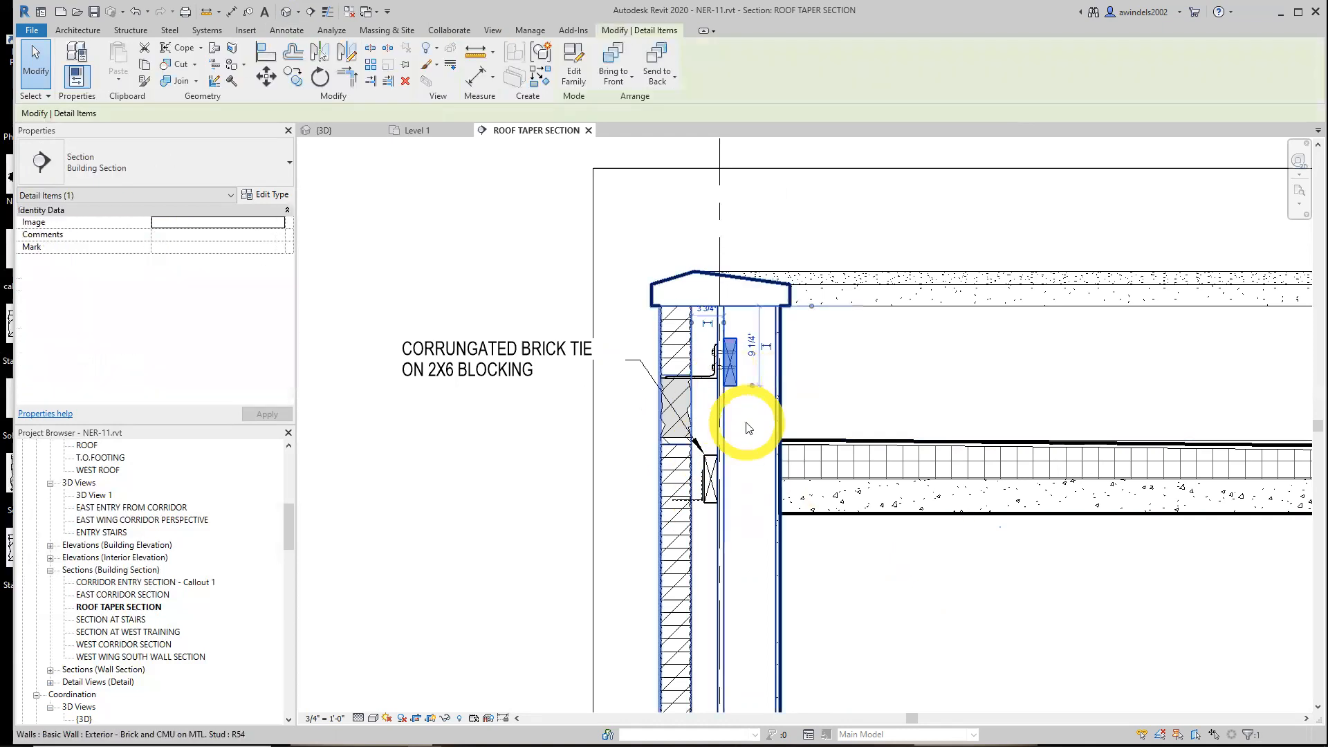
key(Escape)
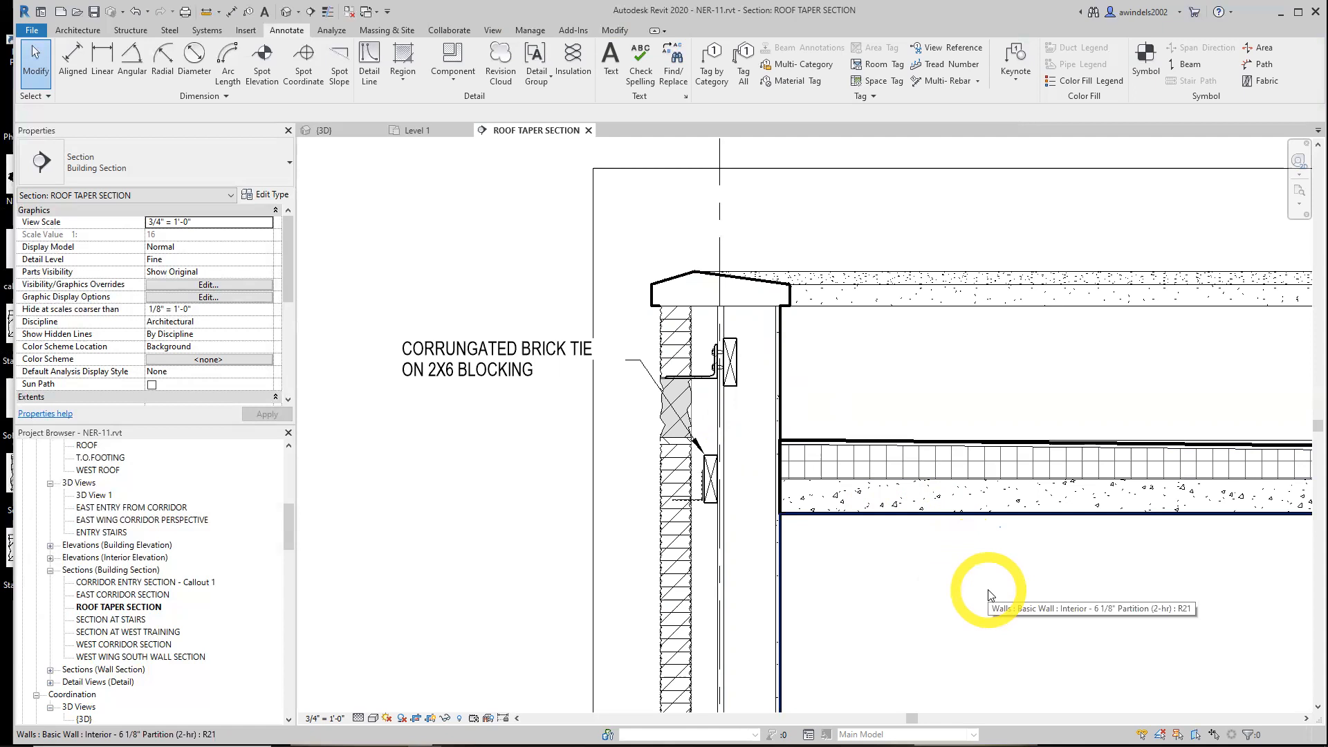
scroll(948, 574, down, 5)
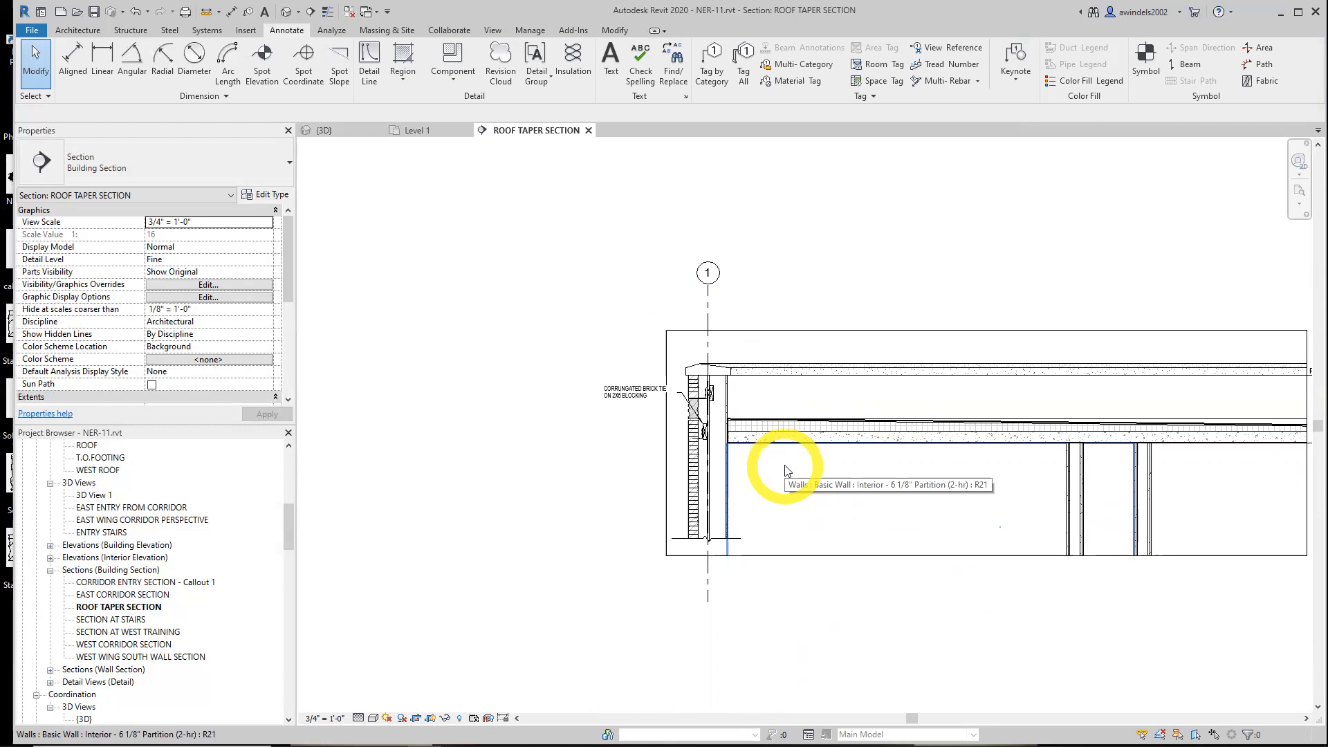
- Set the right leader attachment of the brick tie note beside the parapet wall to the top line of text
scroll(787, 471, up, 2)
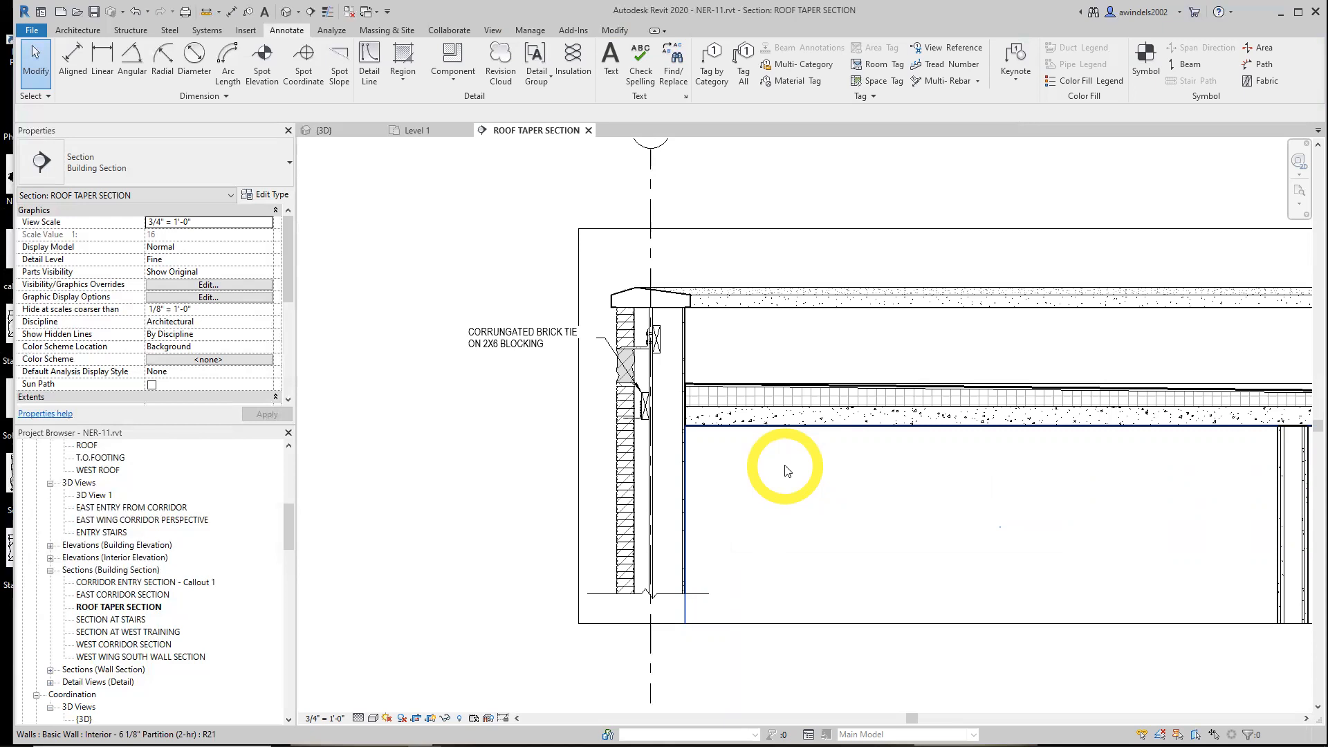
scroll(785, 467, up, 2)
middle_drag(660, 338, 874, 503)
click(550, 425)
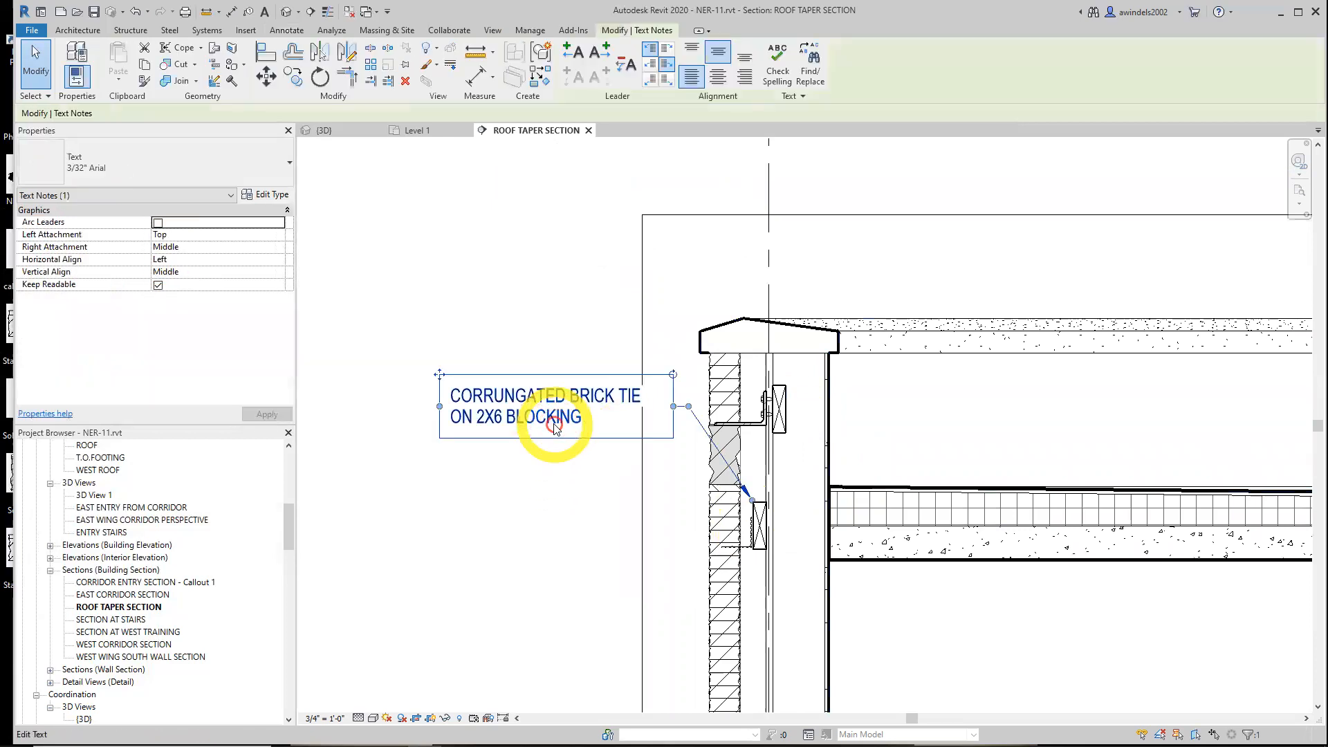
click(666, 49)
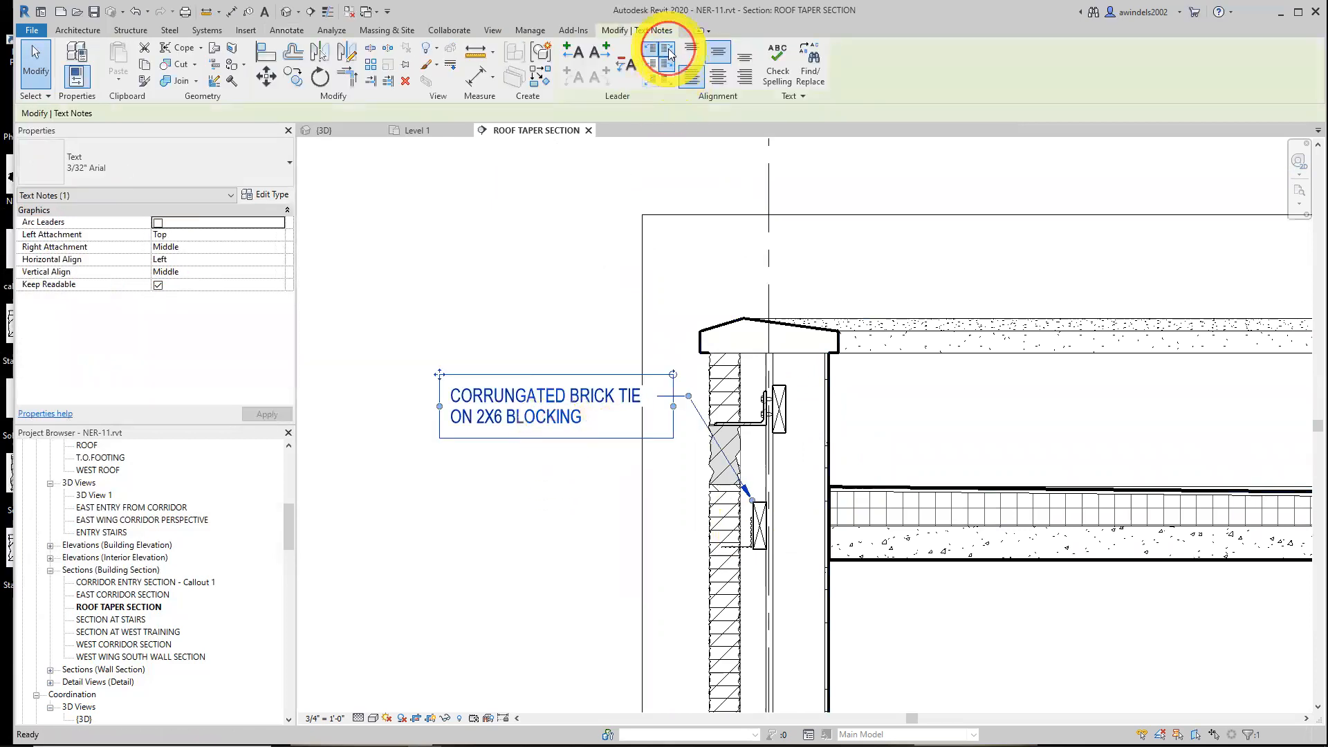
click(489, 521)
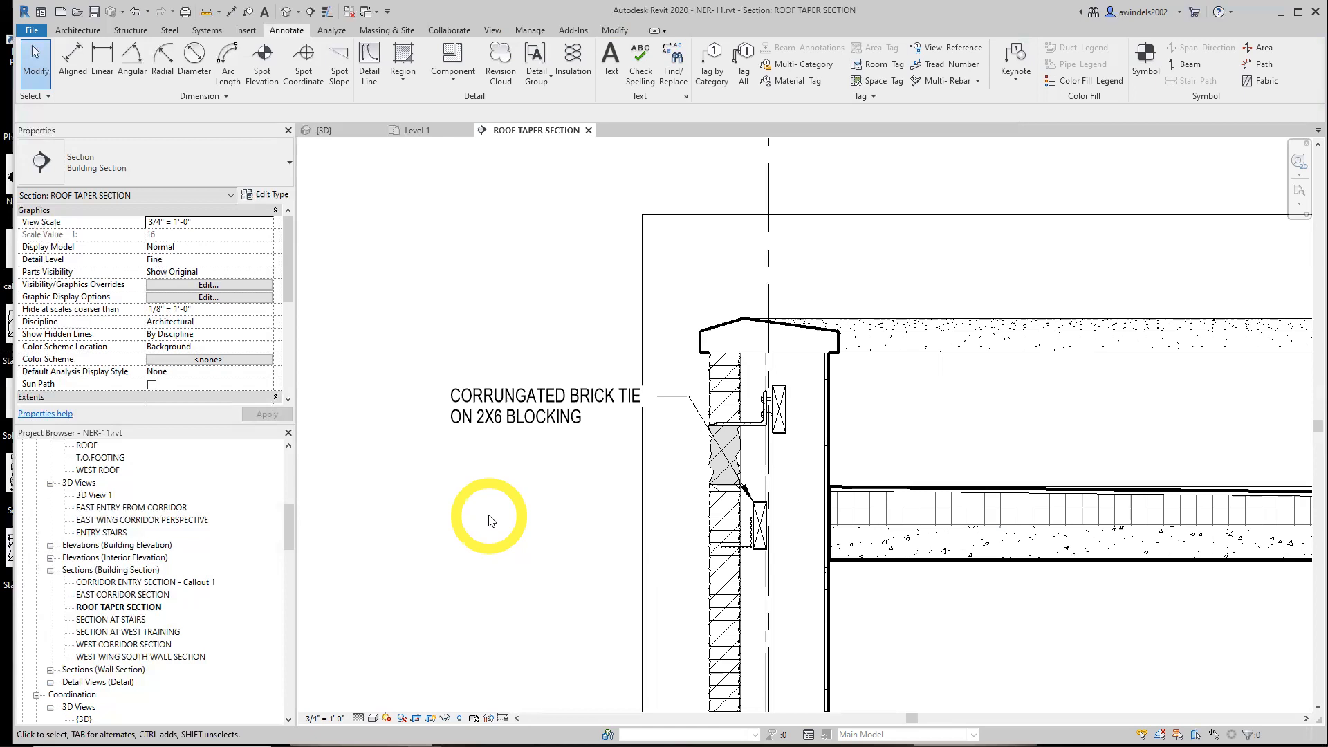
- Create a new drafting view named TYPICAL WALL TERMINATION at a scale of 3/4" = 1'-0"
click(494, 30)
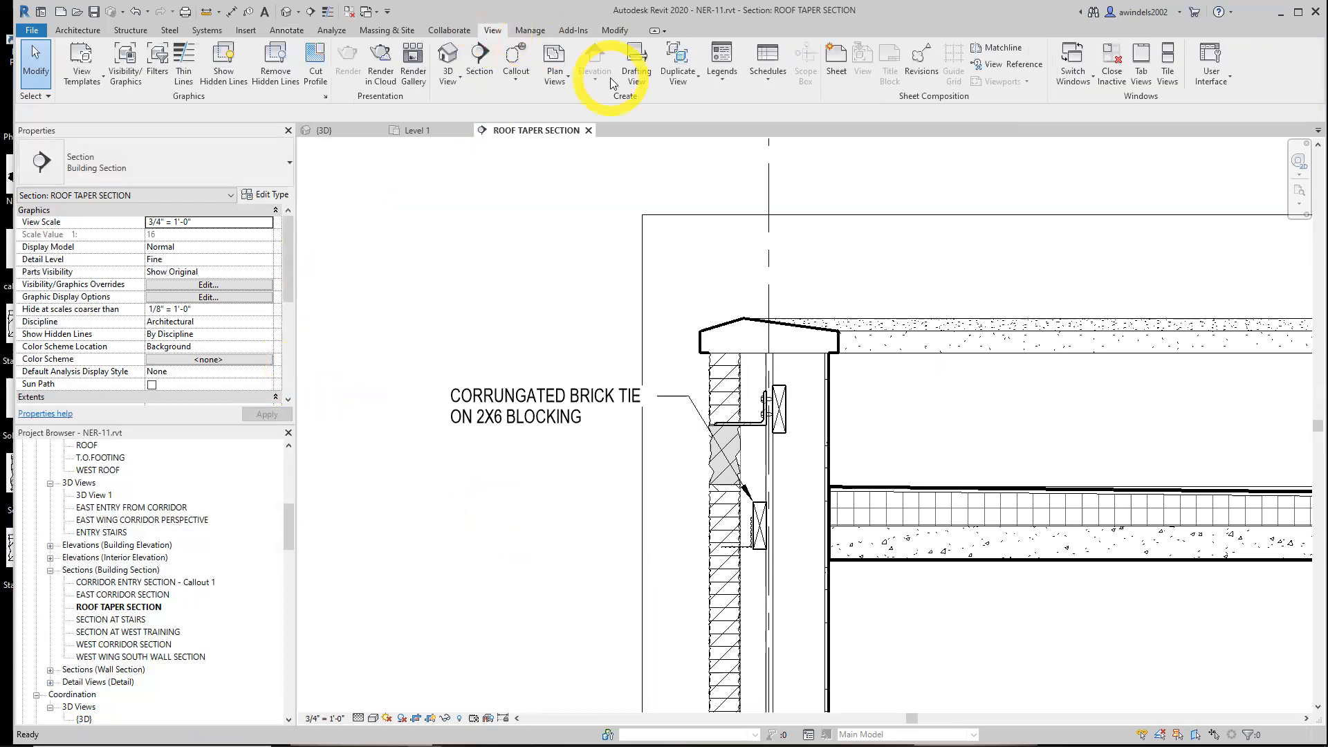
click(635, 72)
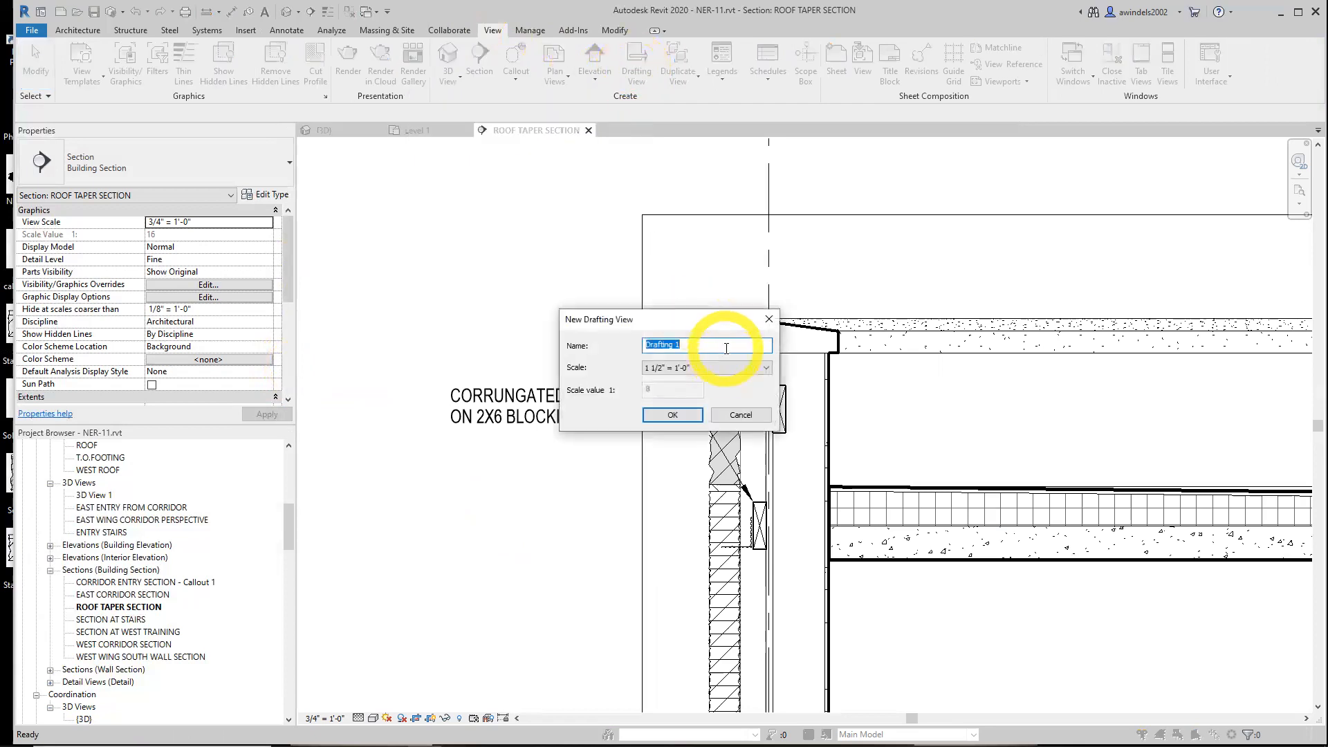
text(TYPICAL WALL TERMINATION)
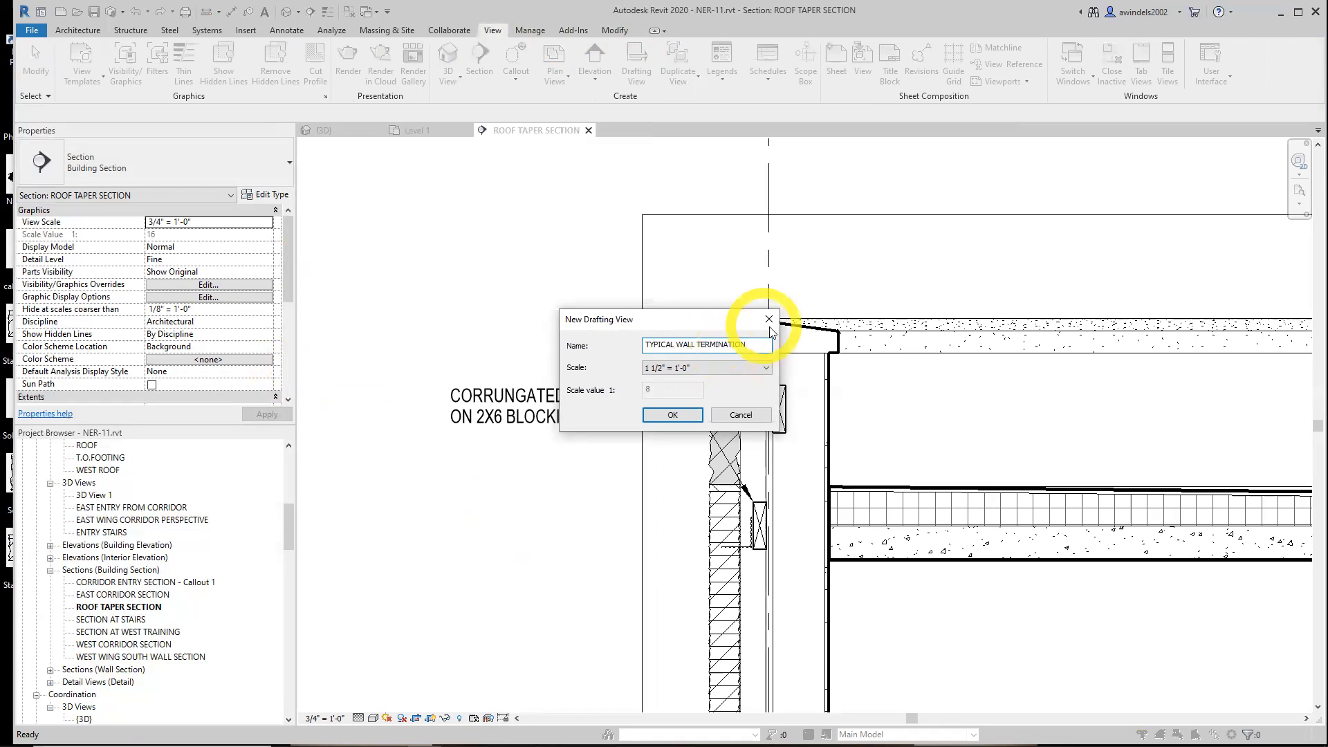
click(713, 371)
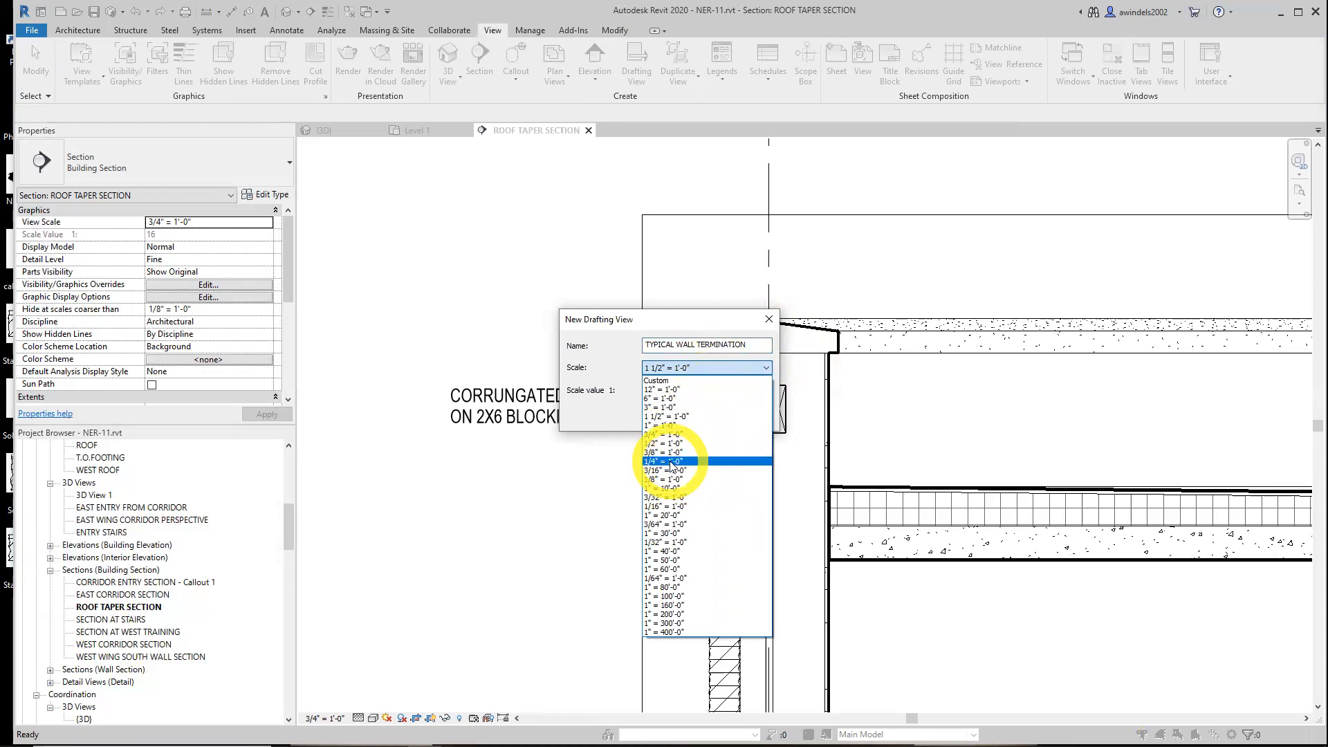
click(661, 435)
click(661, 414)
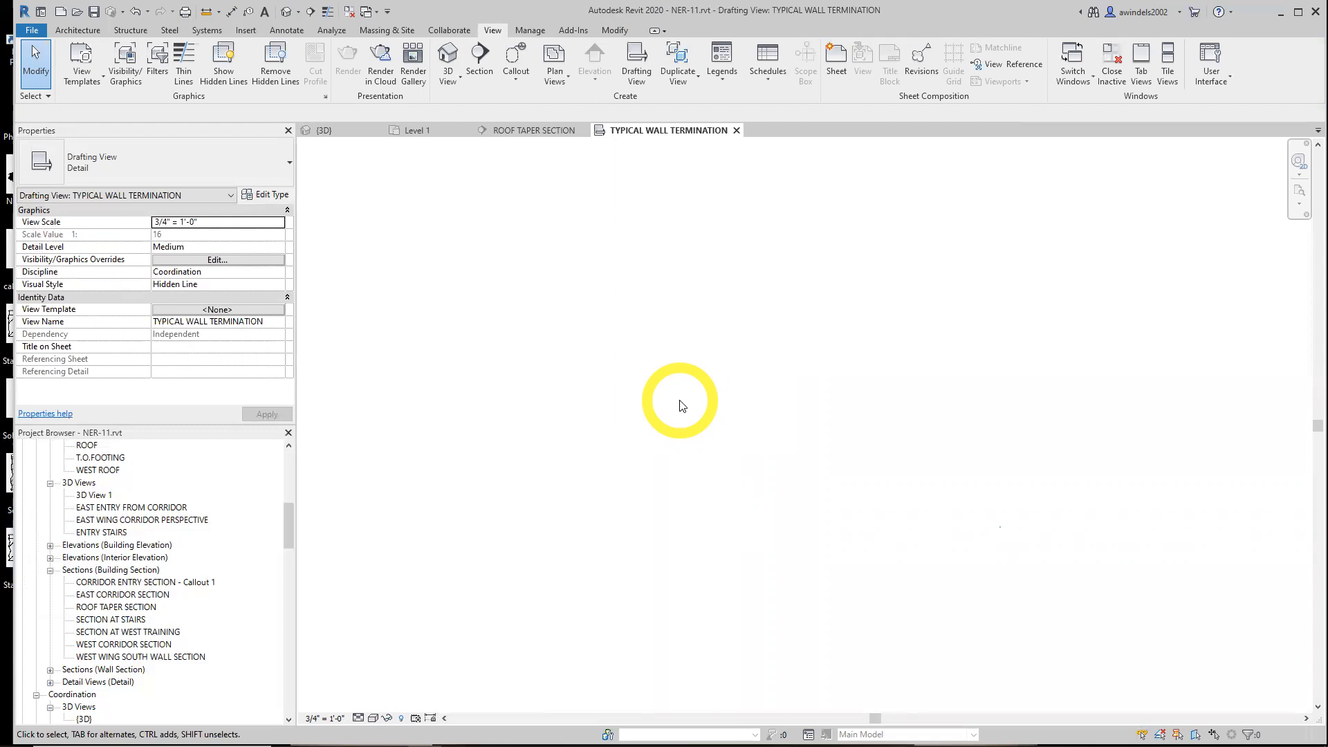
- Draw a horizontal detail line 4'-7" long in the Medium Lines style
click(287, 32)
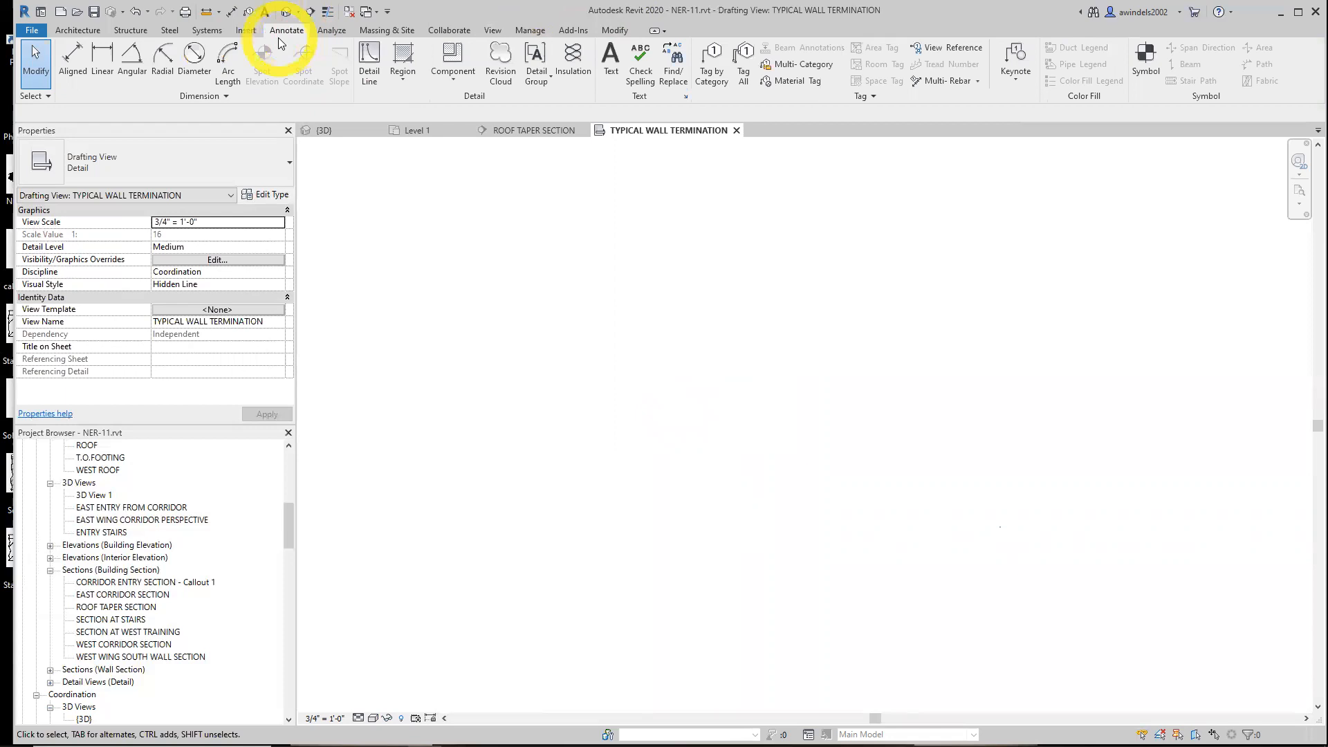
click(375, 69)
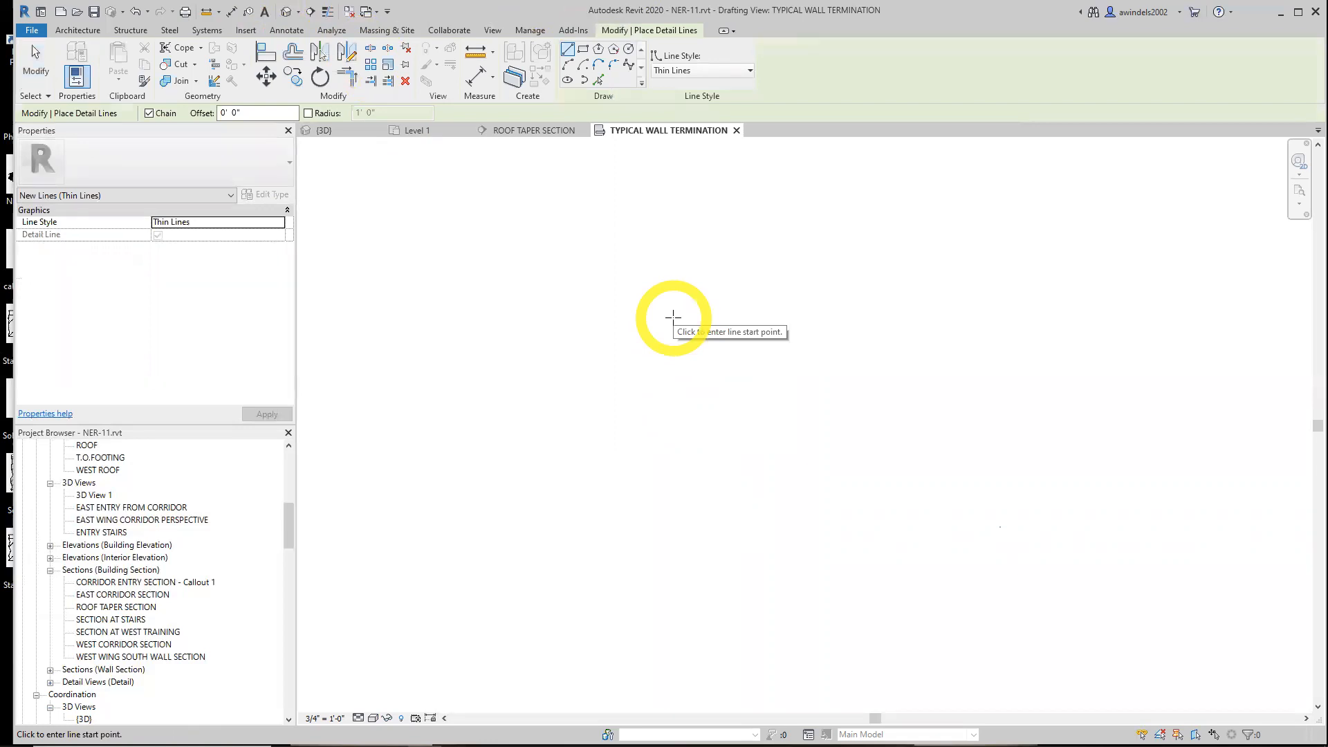
click(712, 70)
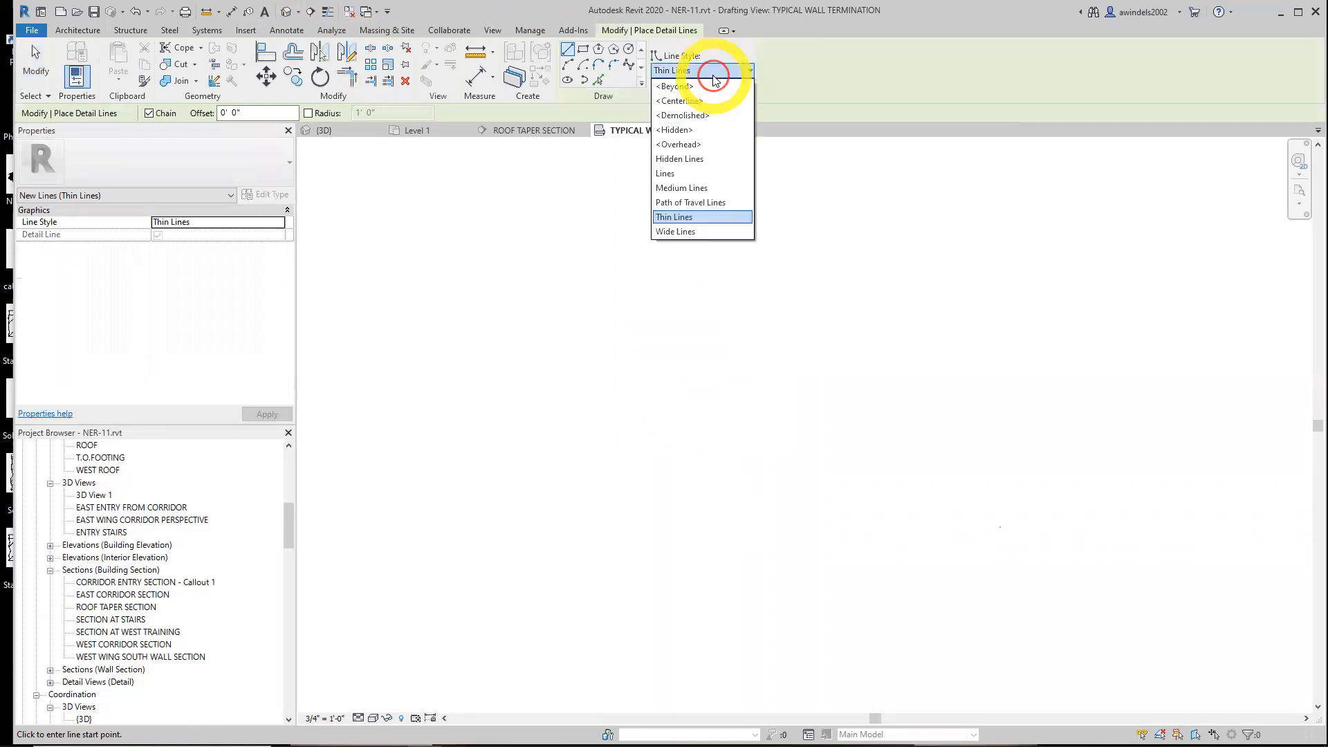
click(688, 191)
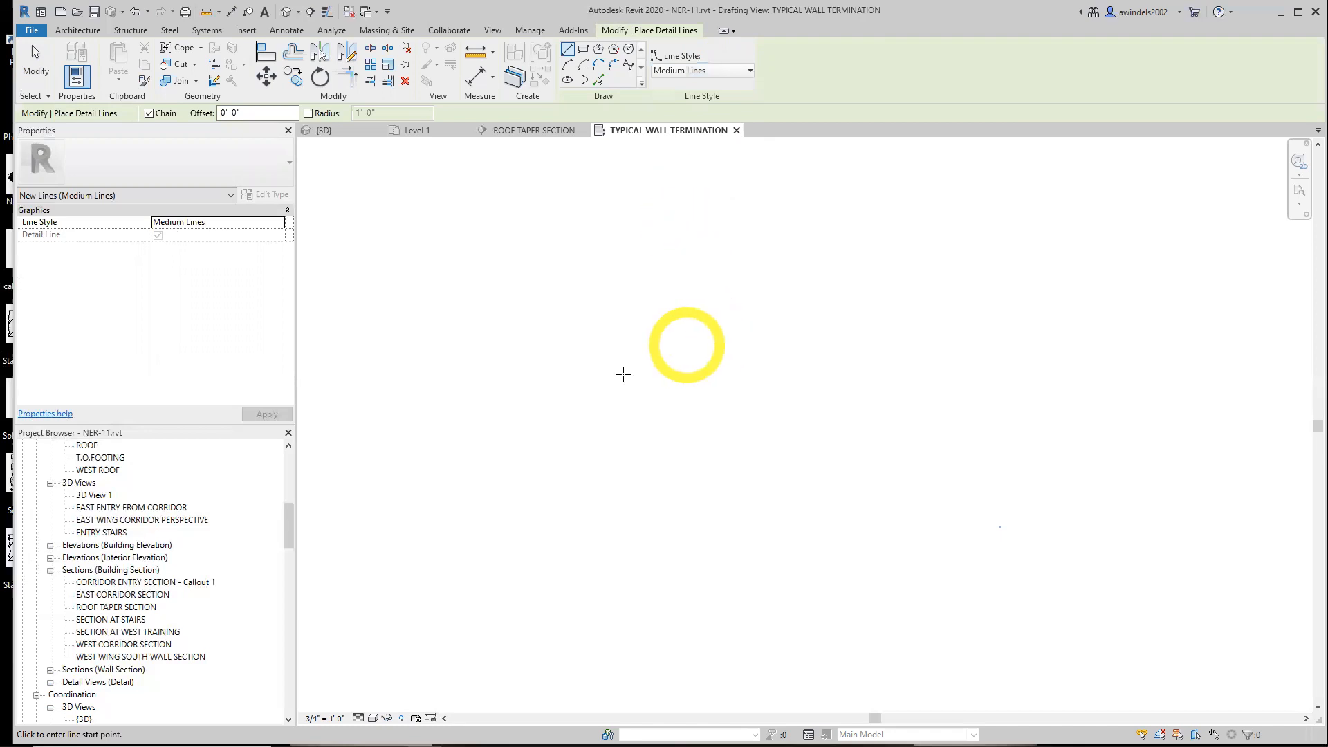
click(579, 341)
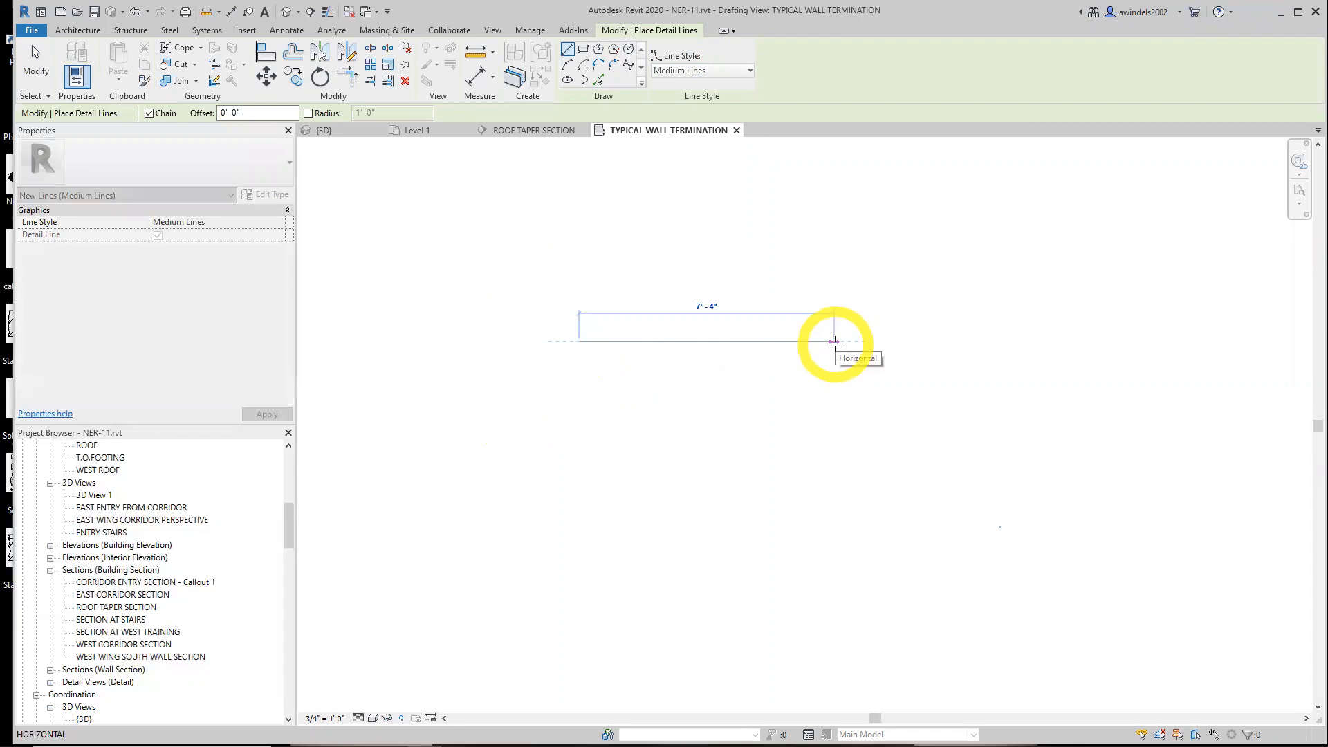
text(4 7)
key(Return)
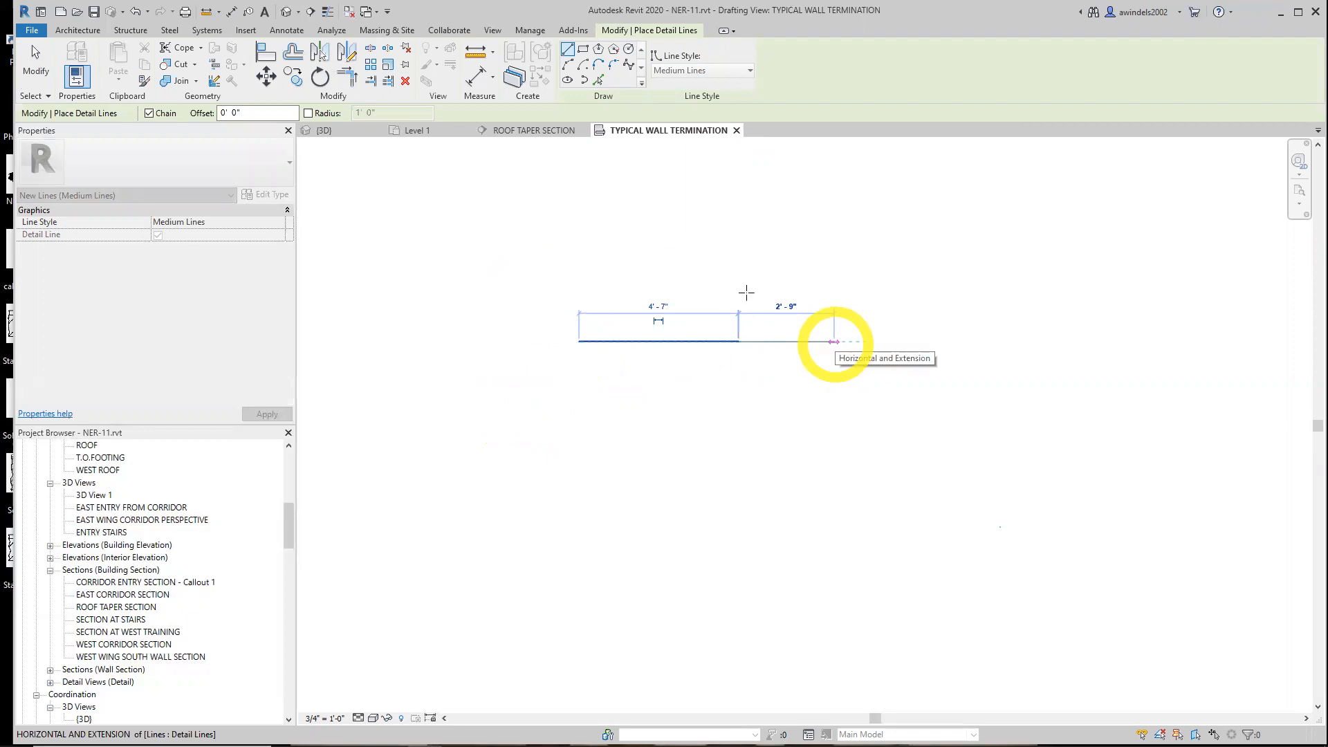
- Draw a parallel detail line of the same length, offset 8" below the first line
click(254, 113)
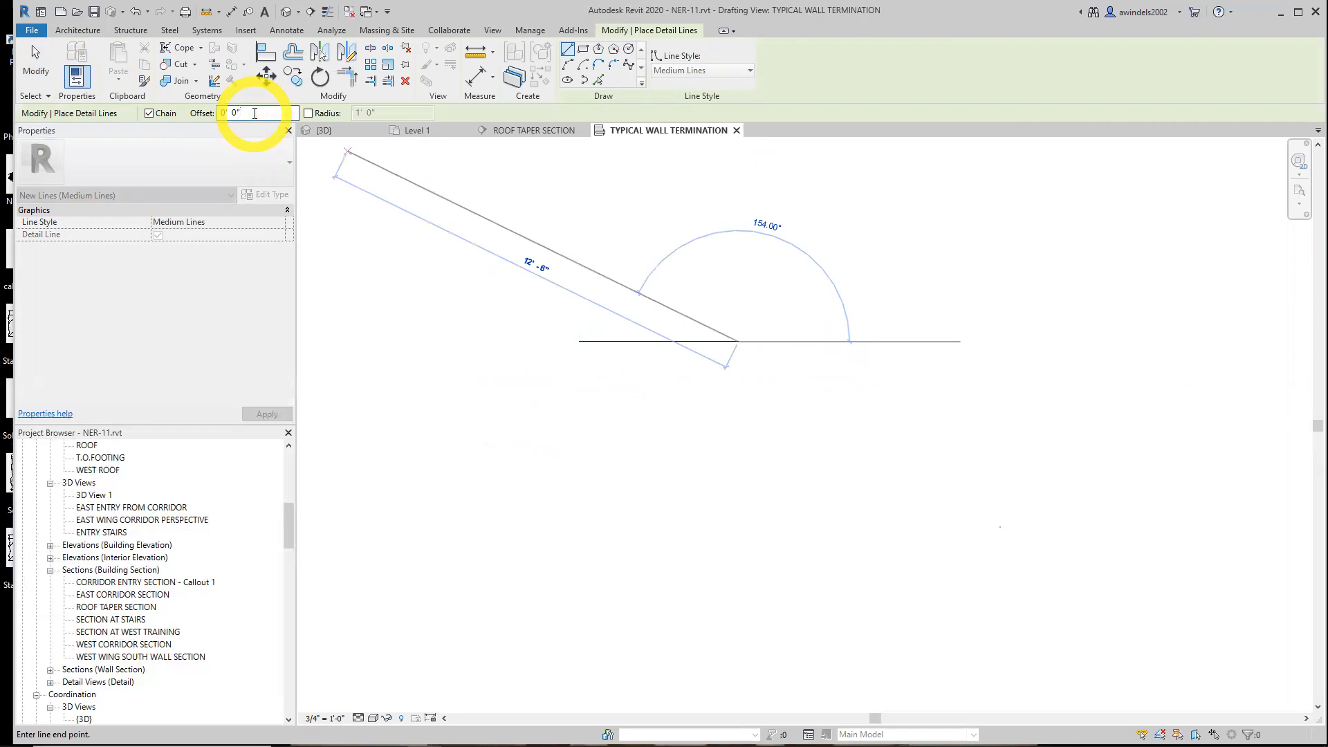
key(BackSpace)
text(8)
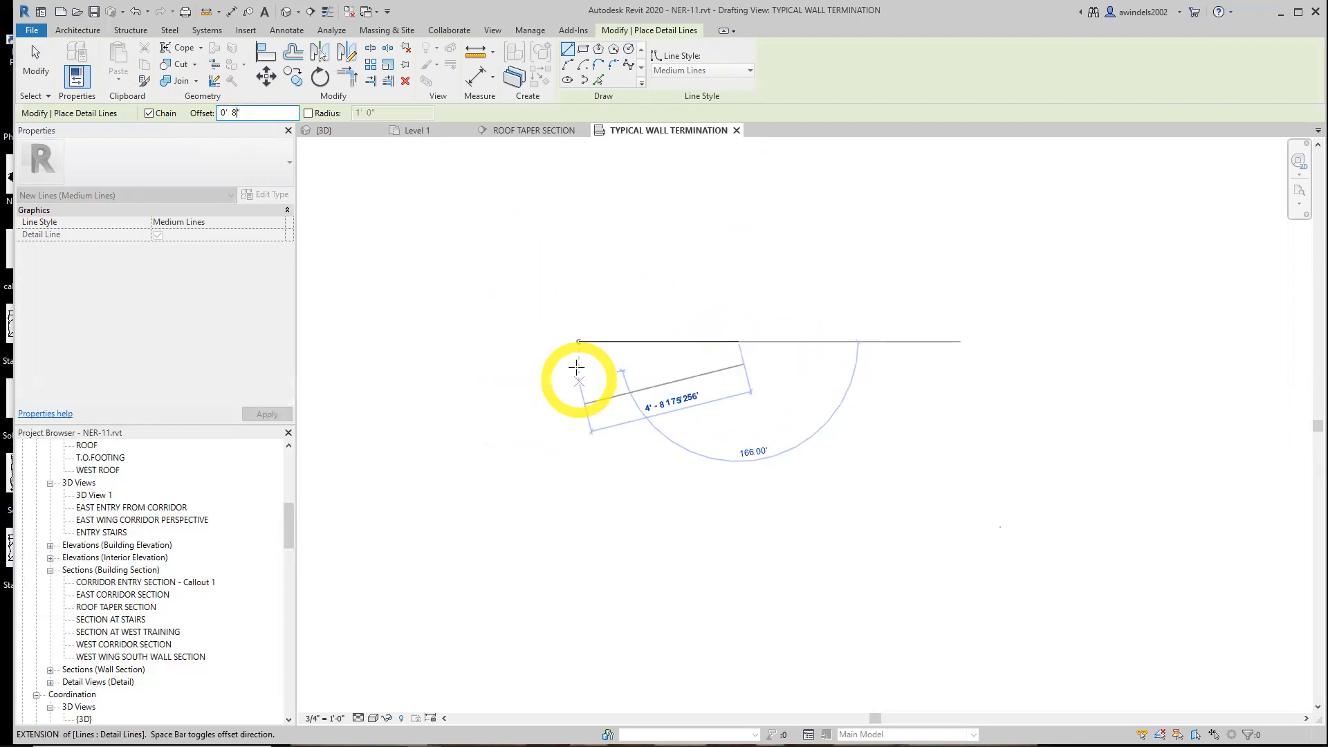
click(579, 341)
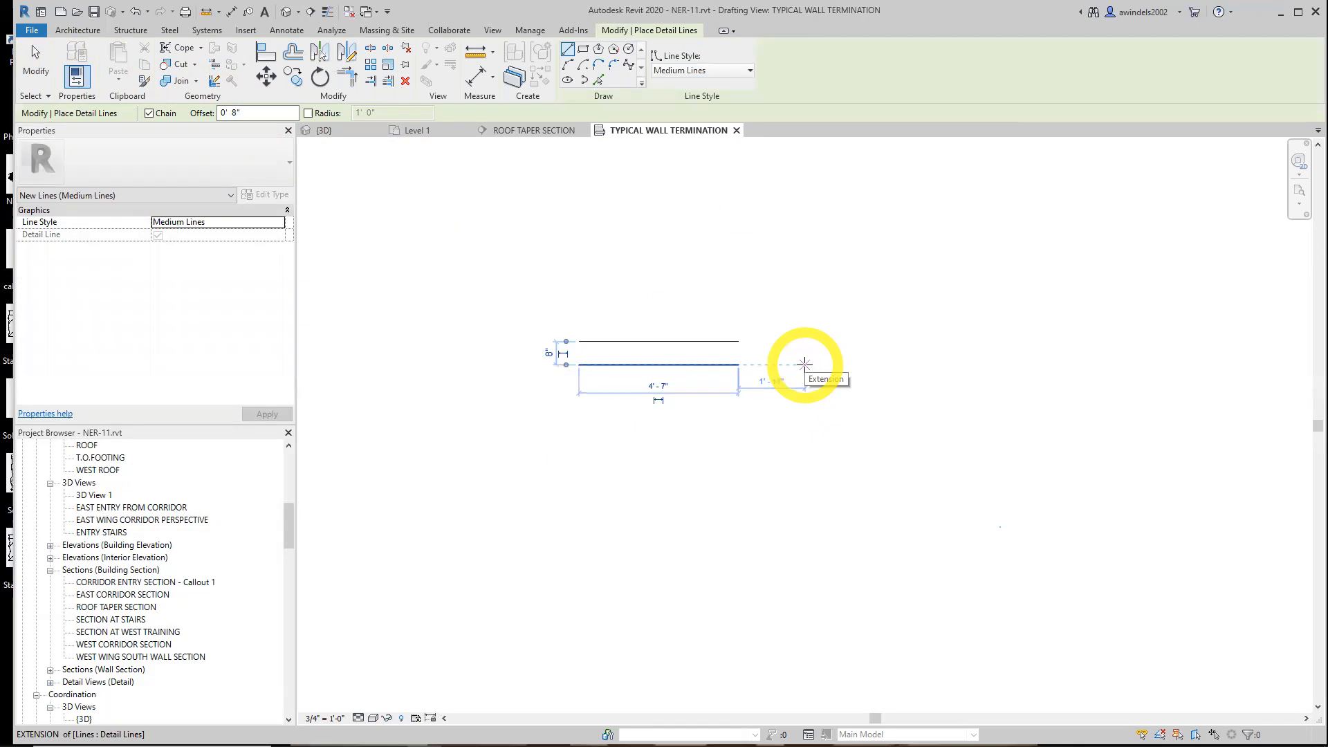
key(Escape)
key(Escape)
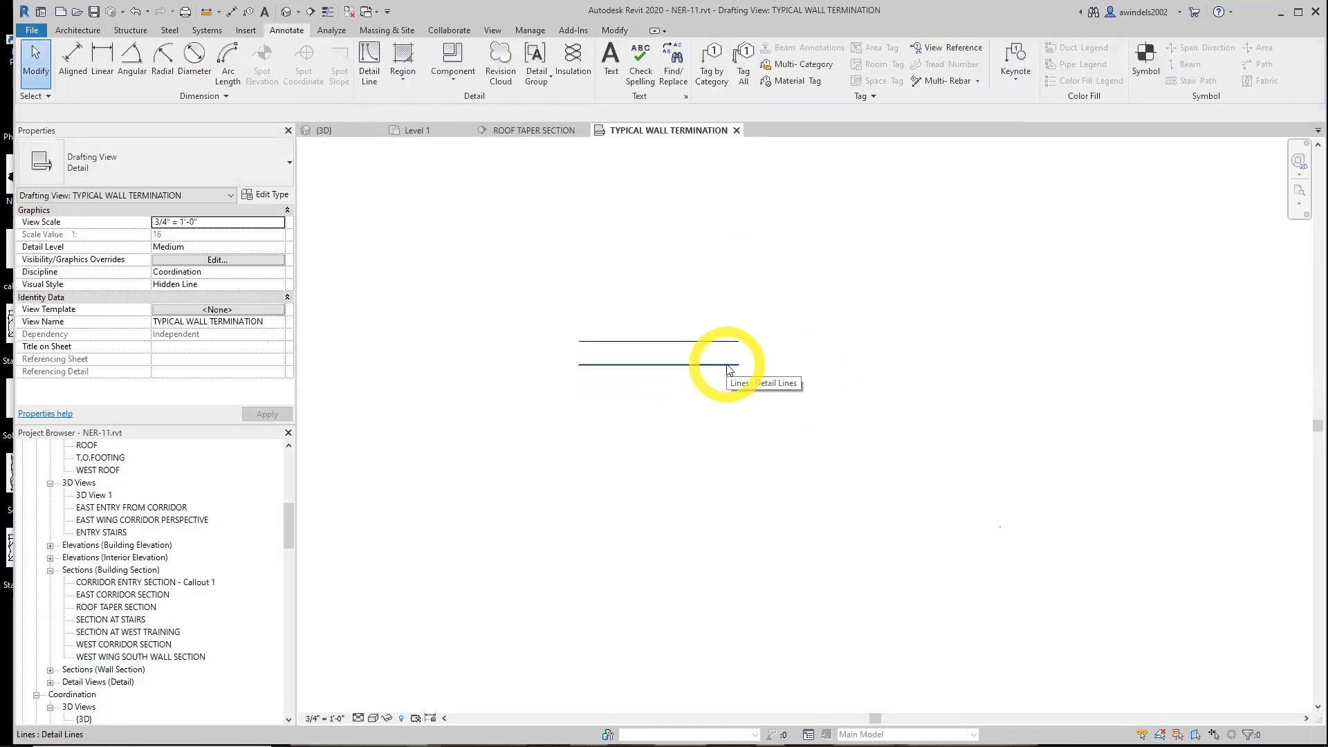
- Add a third detail line by picking the lower line with a 1 1/2" offset downward
click(378, 63)
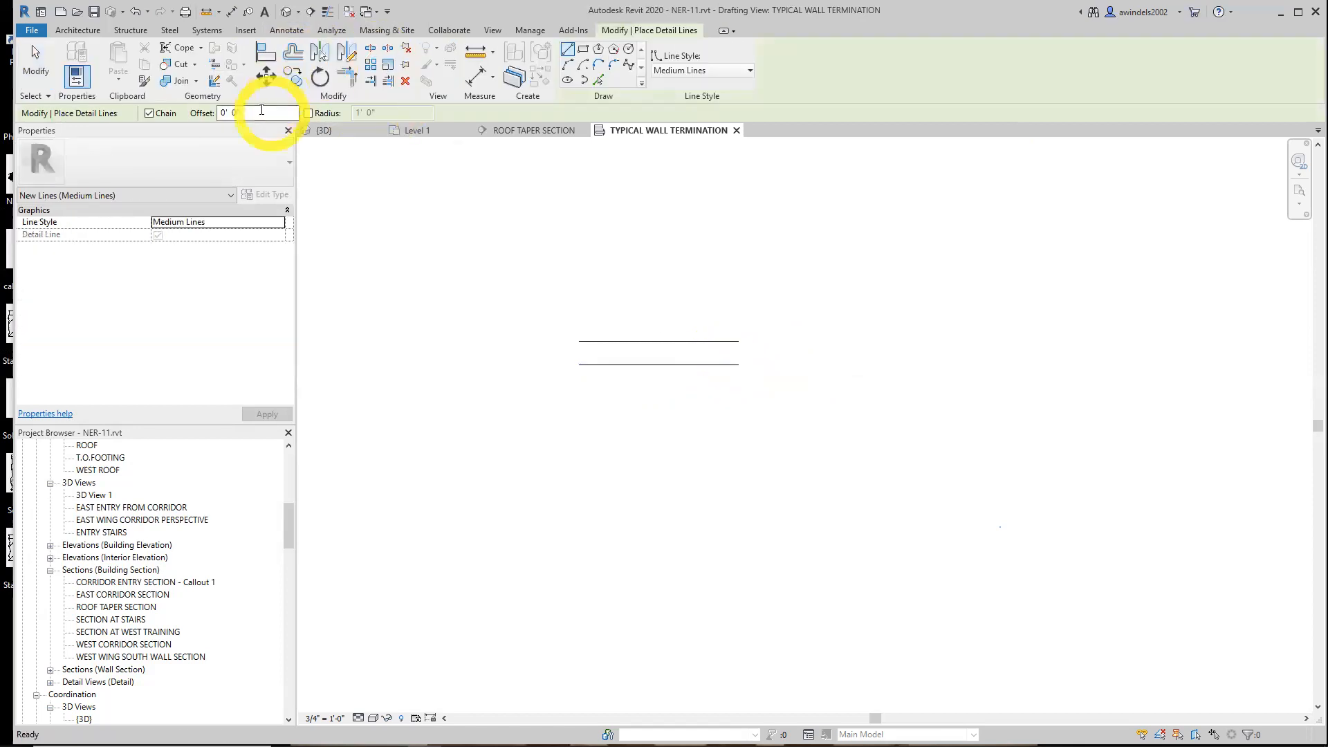
key(BackSpace)
text(1 1/2)
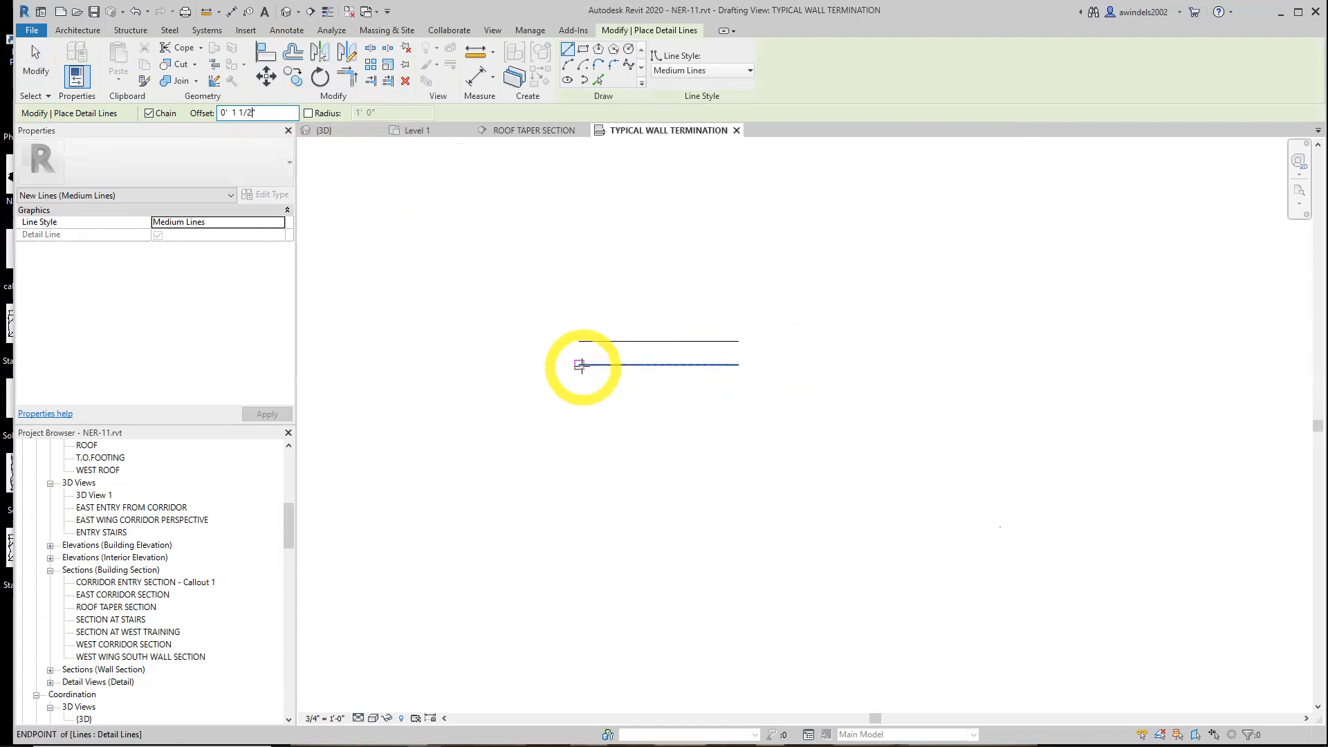
click(599, 79)
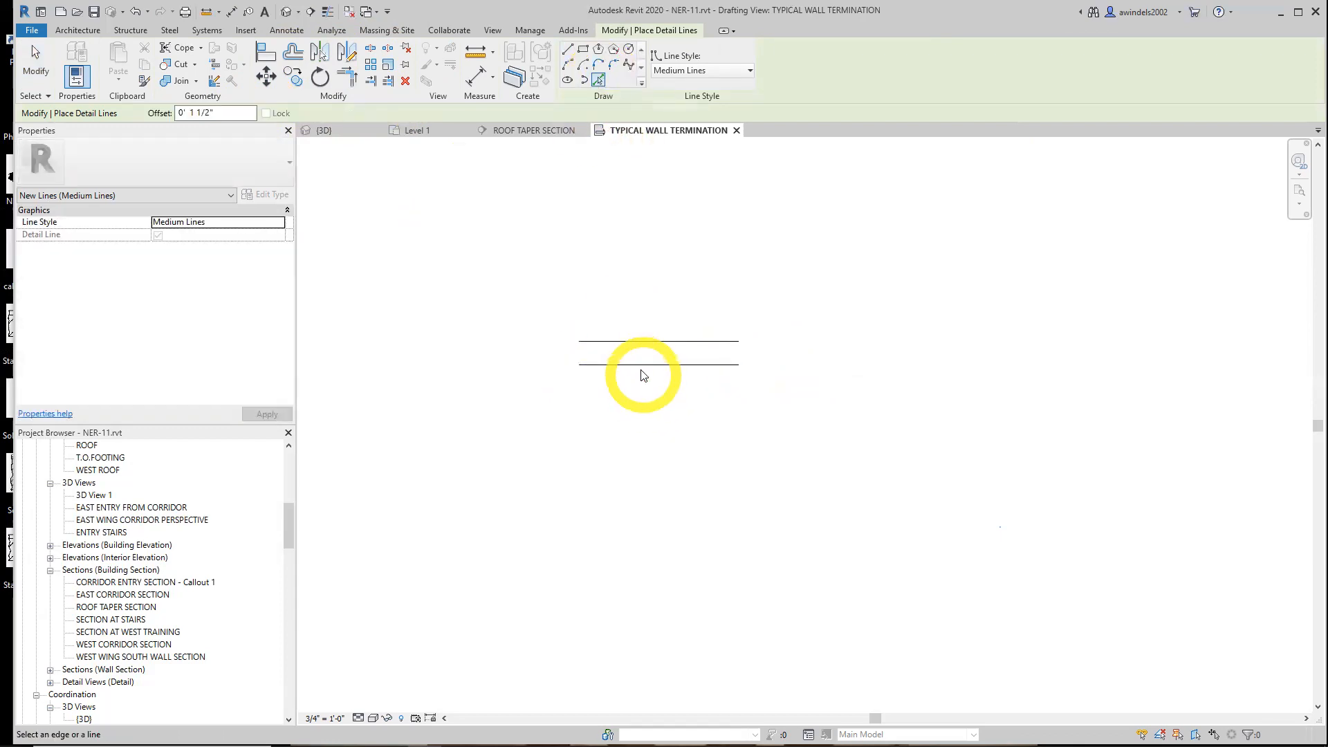
click(642, 373)
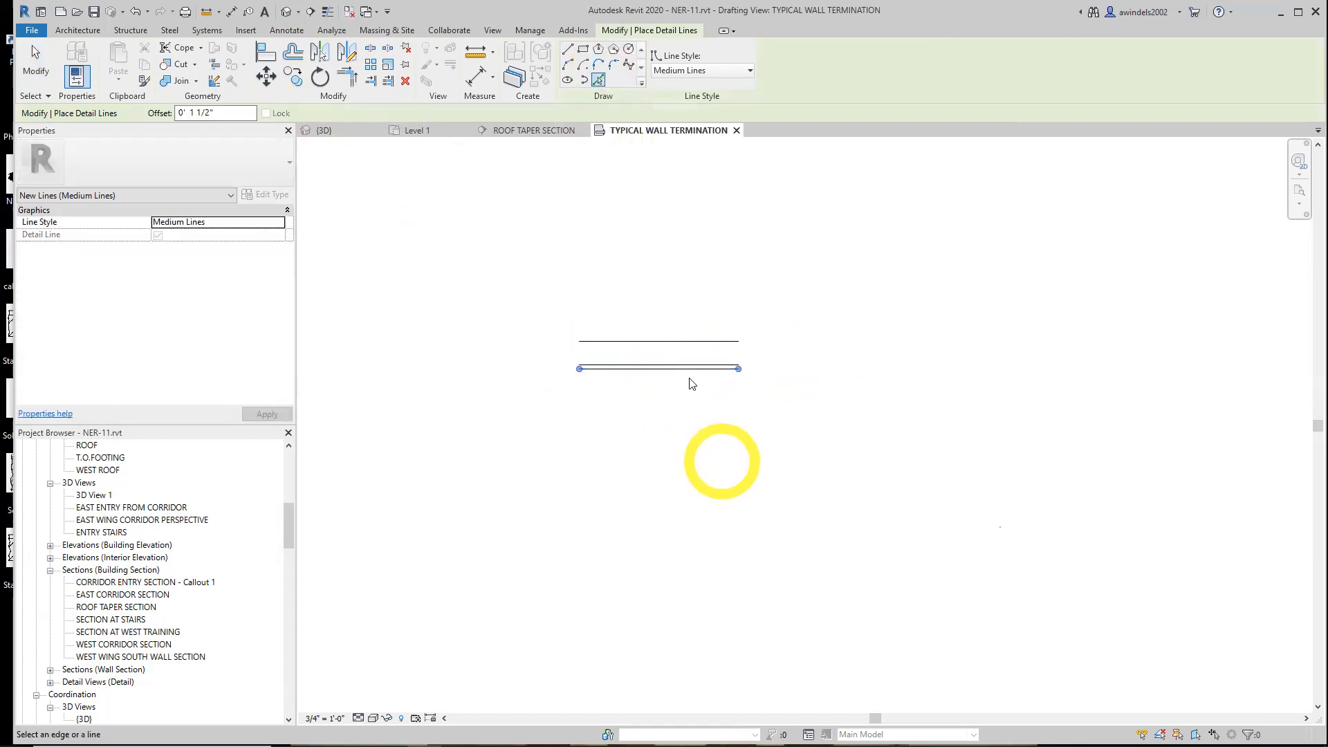
- Add aligned dimensions for the two vertical spacings between the three horizontal lines
scroll(692, 380, up, 2)
mouse_move(708, 406)
middle_down()
mouse_move(724, 448)
mouse_move(775, 437)
middle_up()
scroll(721, 442, up, 1)
click(473, 72)
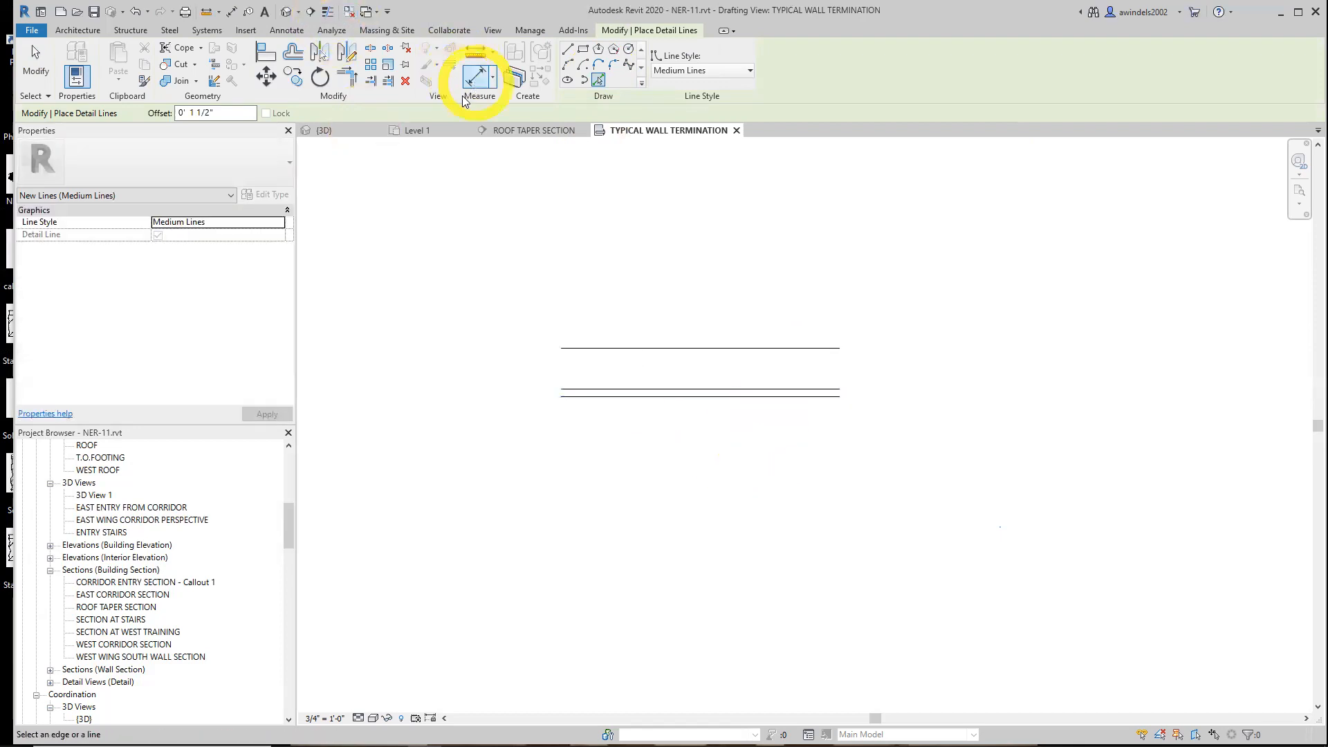
click(562, 348)
click(560, 388)
click(533, 371)
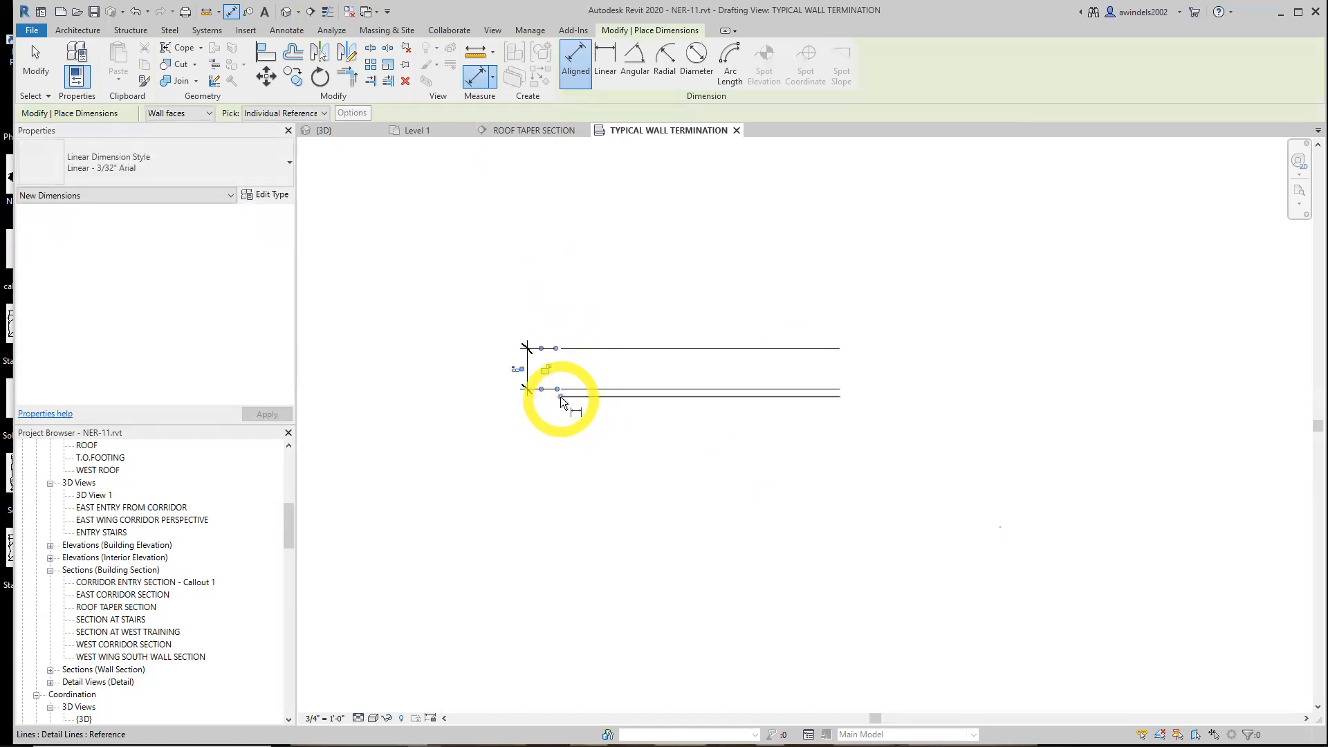
click(561, 393)
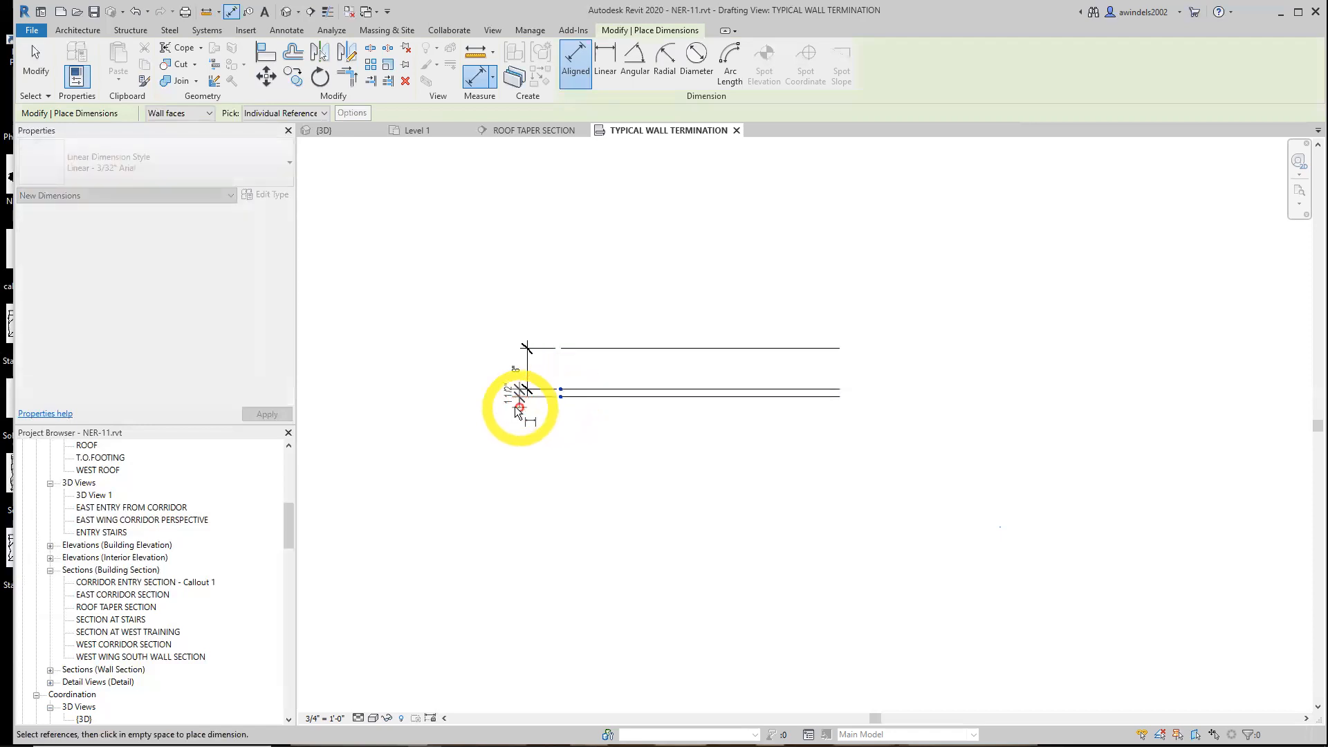
click(486, 399)
scroll(568, 460, up, 1)
key(Escape)
key(Escape)
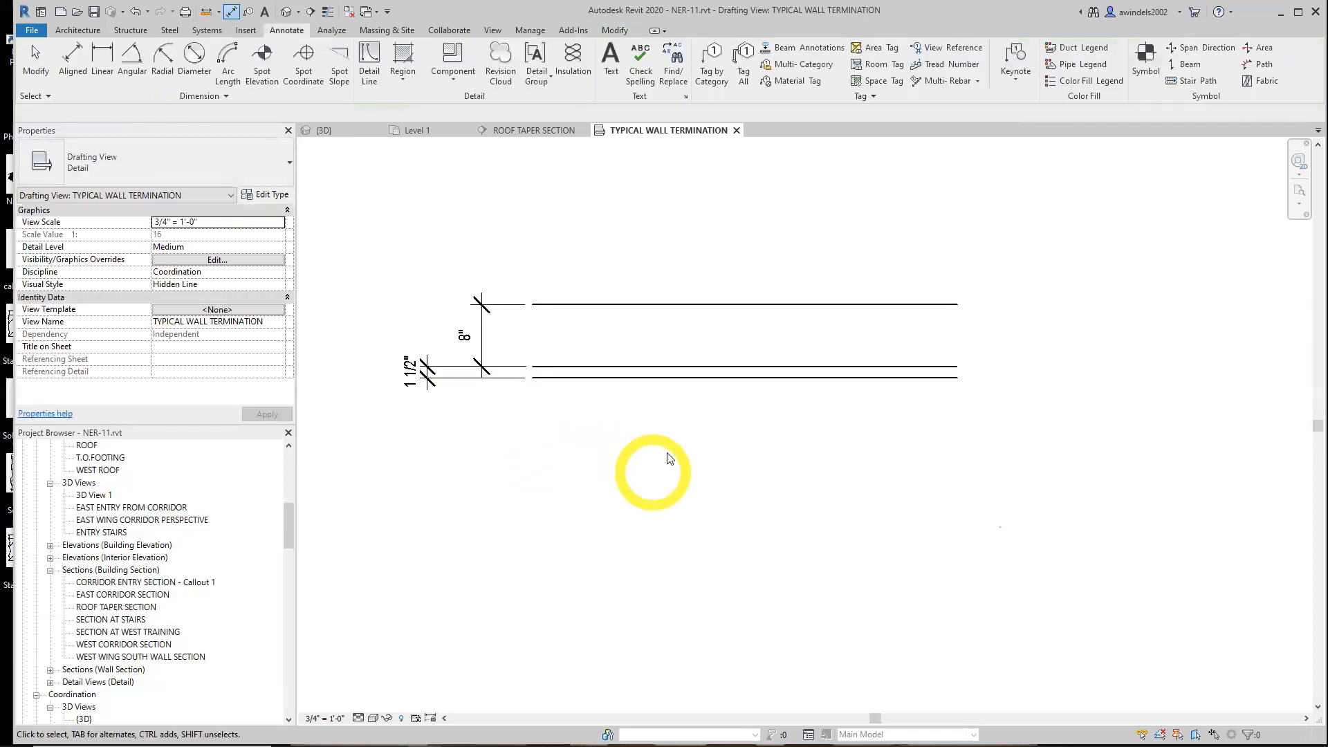
- Dimension the length of the uppermost horizontal line, placing the dimension above it
scroll(560, 297, up, 1)
click(580, 334)
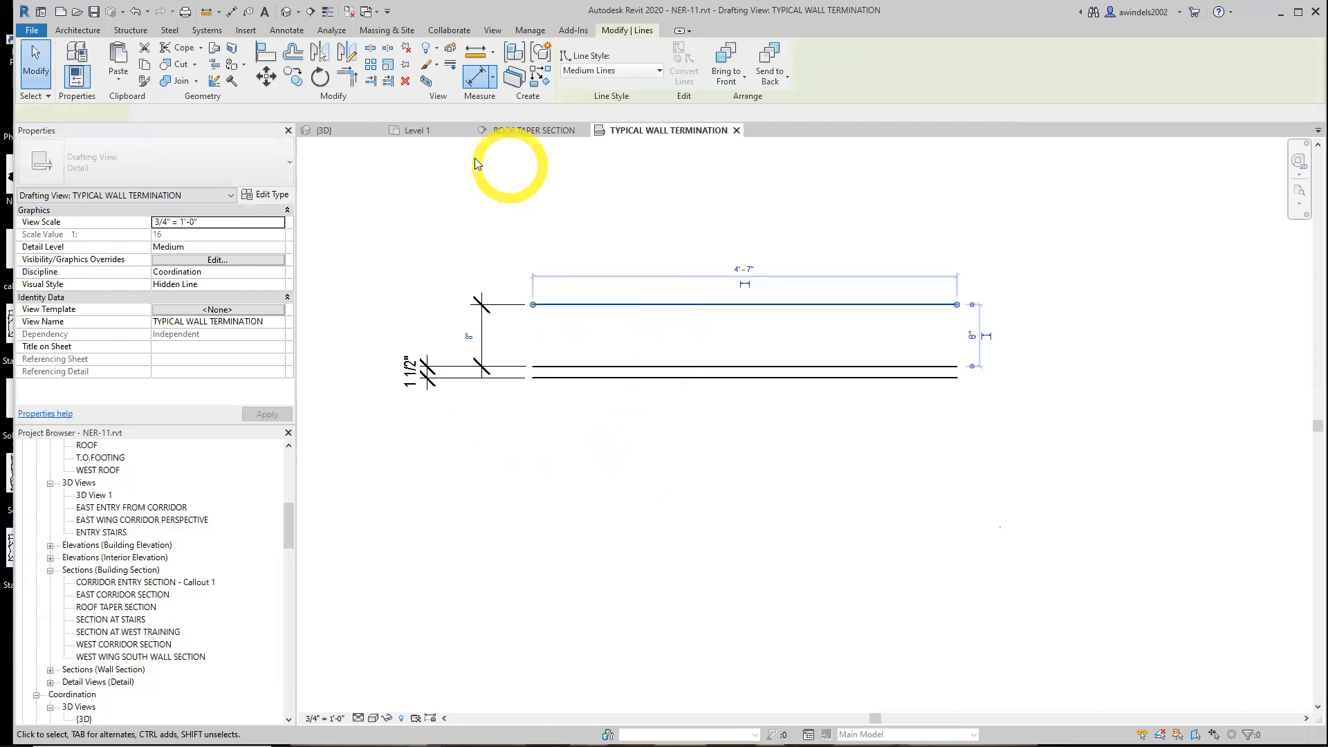
click(475, 77)
key(Escape)
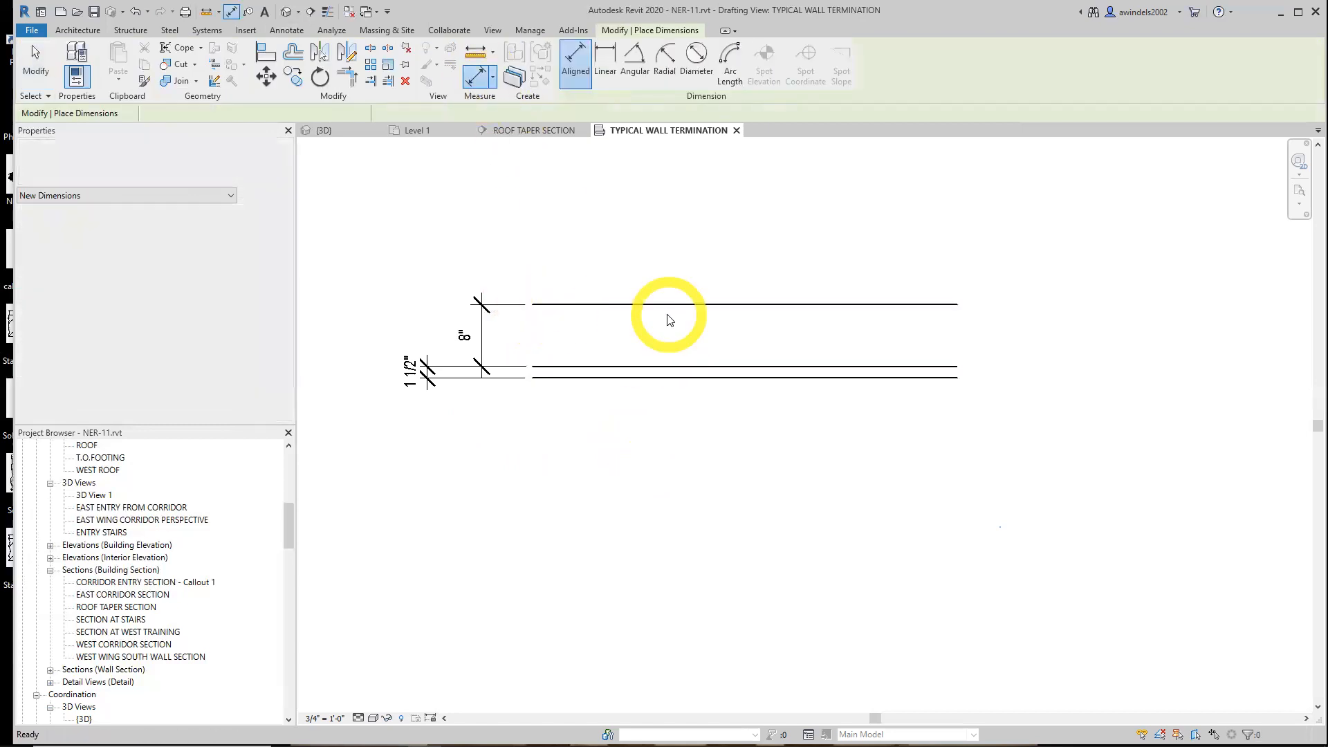
click(651, 305)
click(745, 284)
click(806, 426)
scroll(974, 527, down, 3)
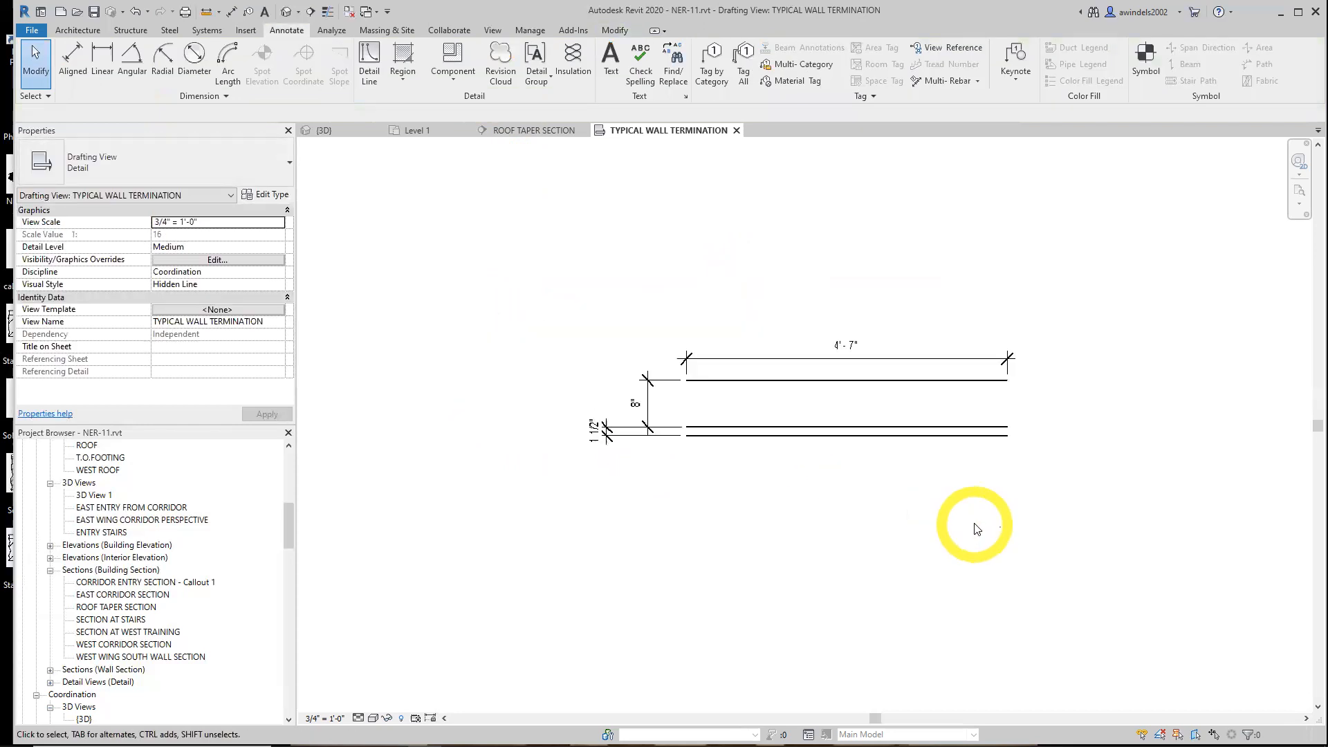
- Delete the three dimensions around the horizontal detail lines
scroll(968, 485, up, 2)
drag(406, 232, 826, 331)
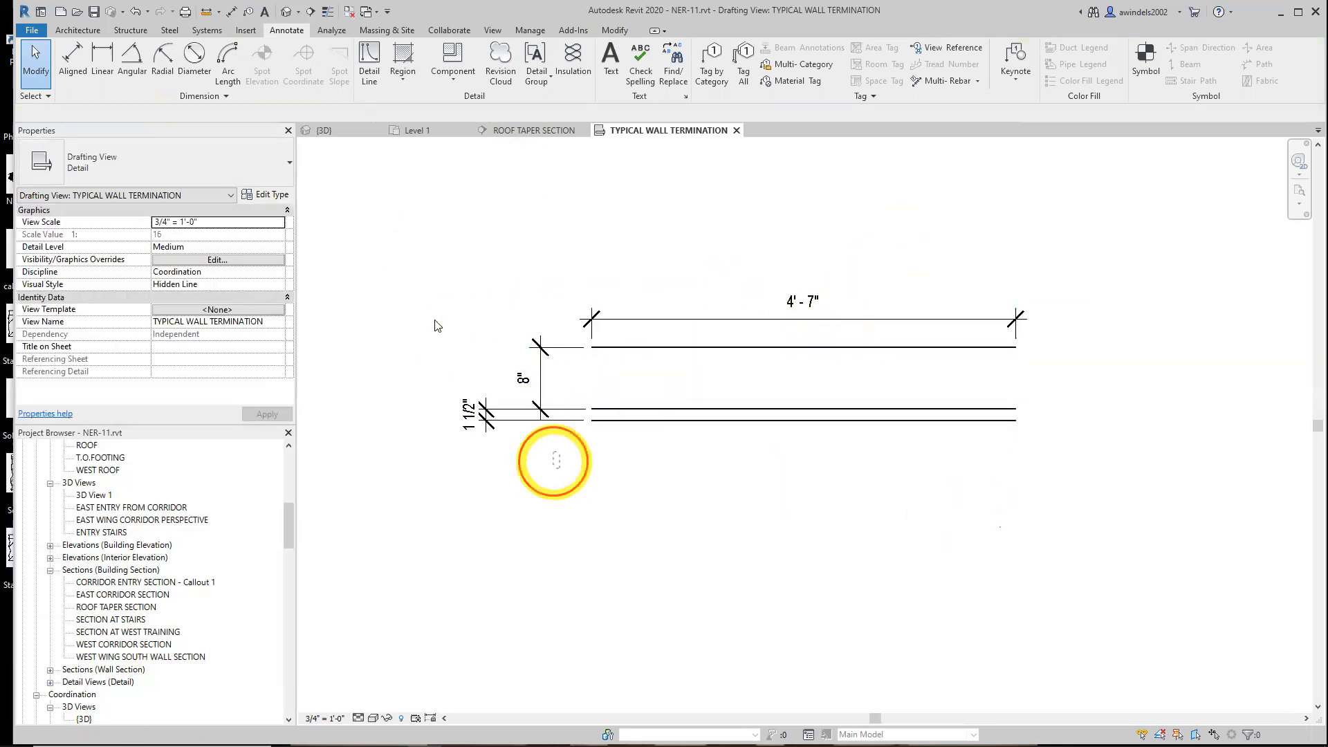
click(674, 321)
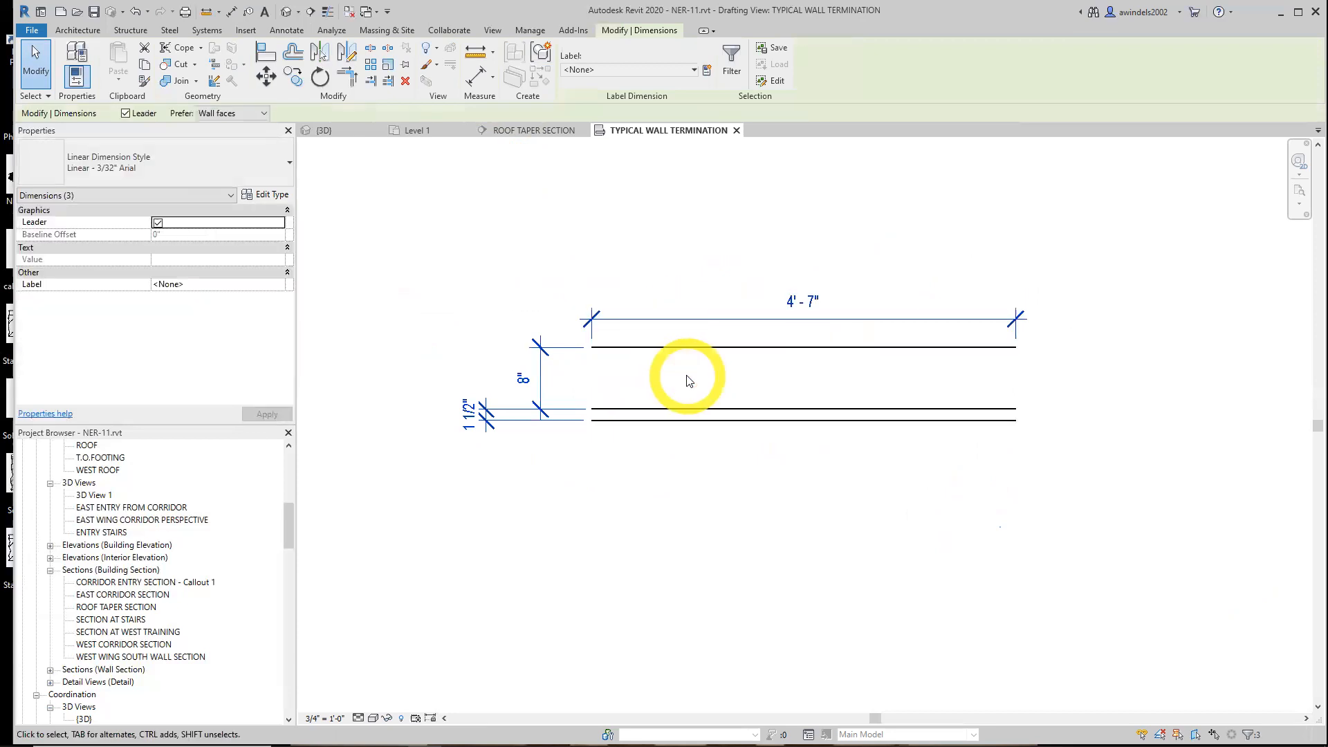
key(Delete)
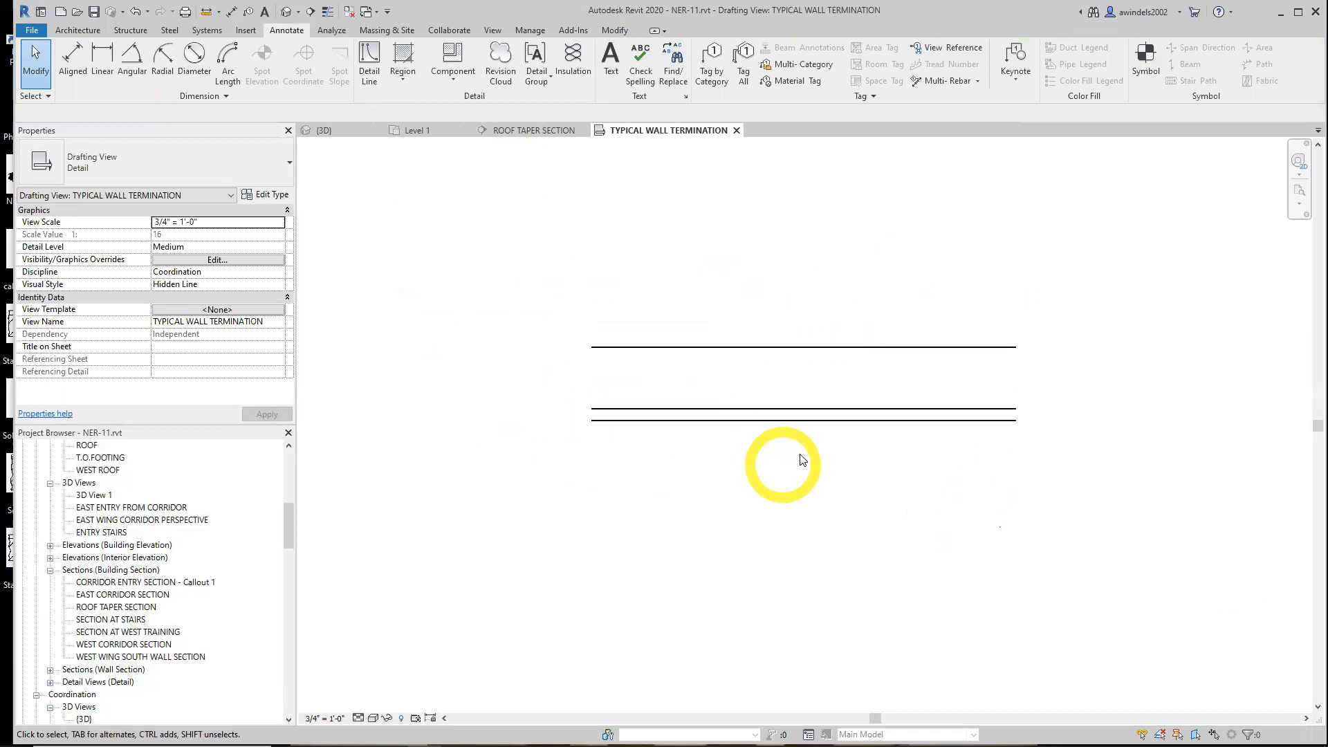
- Draw a 1'-9" vertical detail line straight down from the midpoint of the lowest horizontal line
click(370, 60)
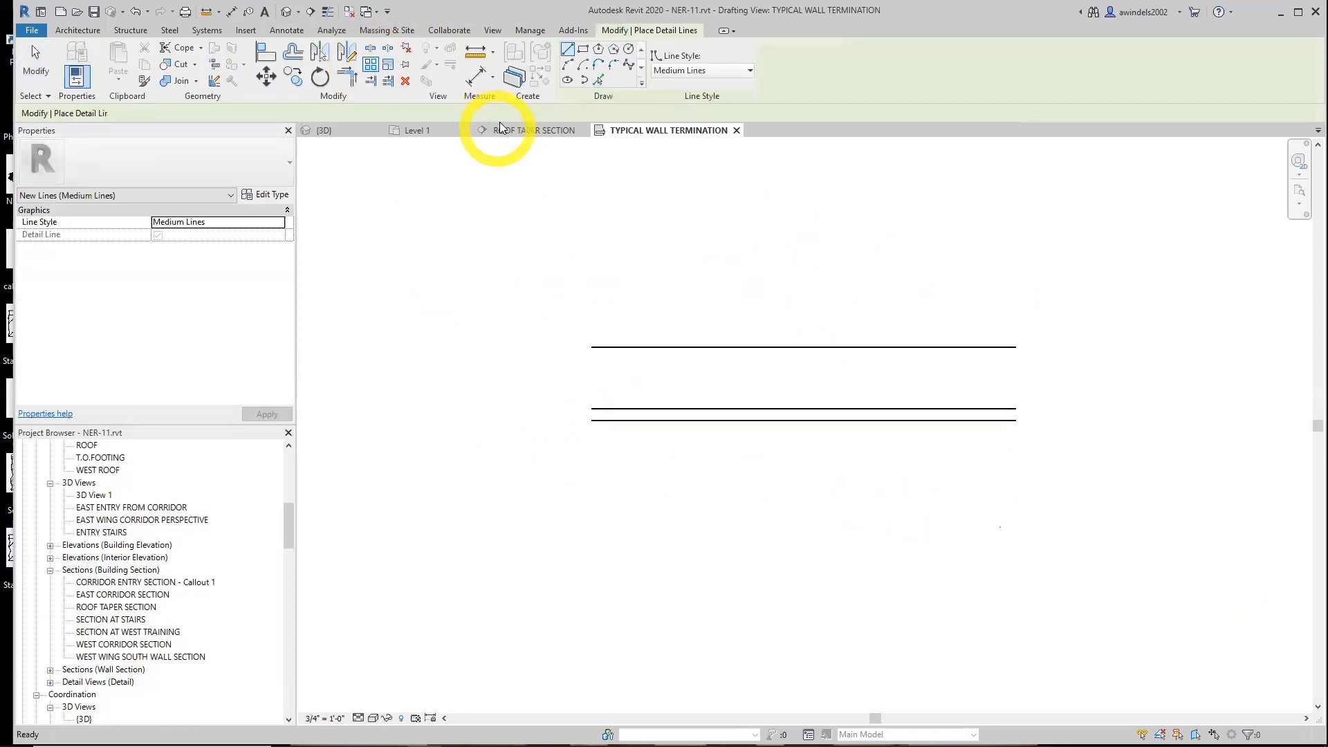
click(804, 420)
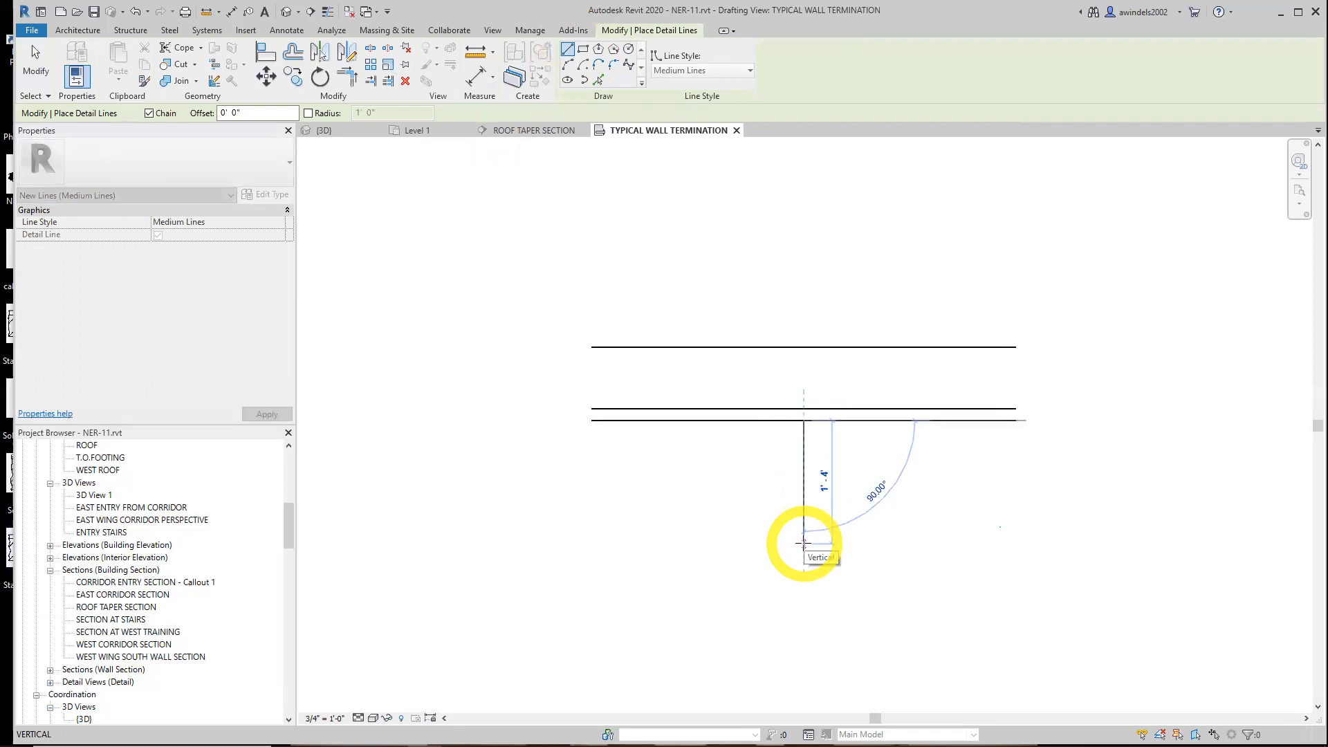
text(1 9)
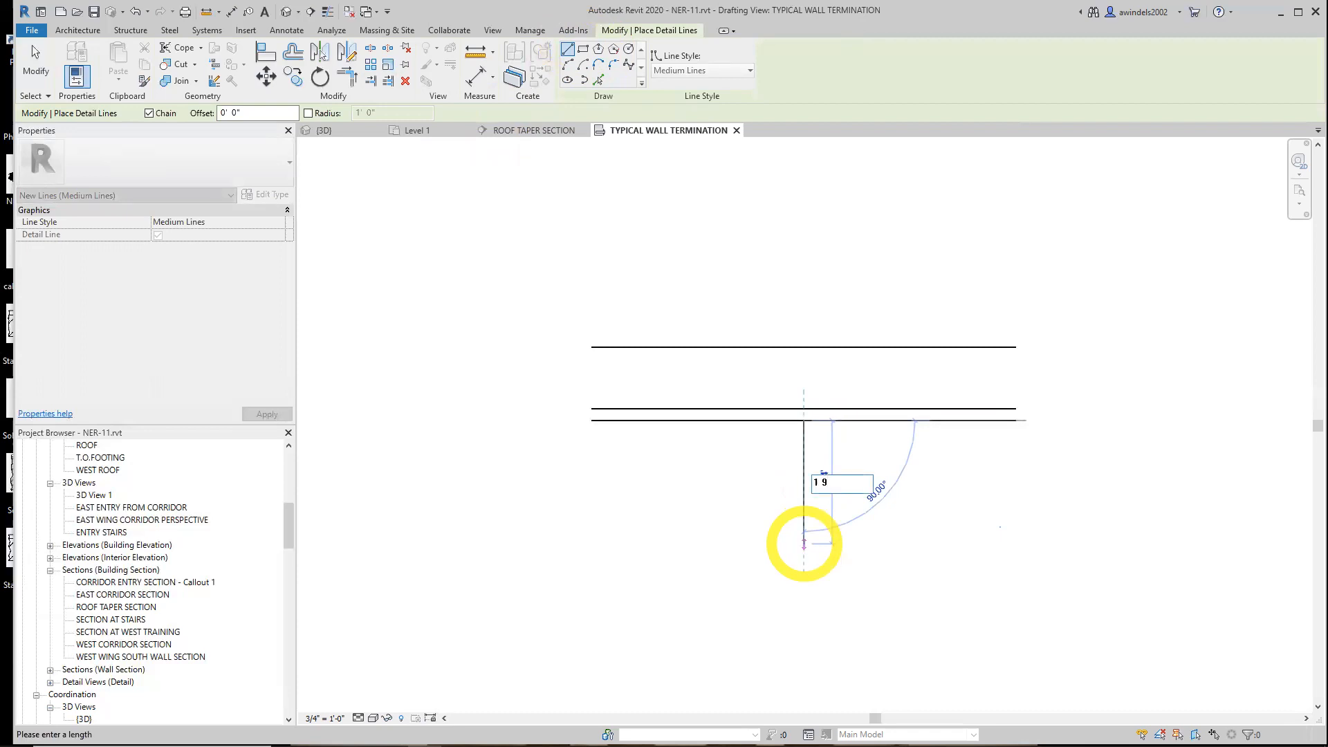
key(Return)
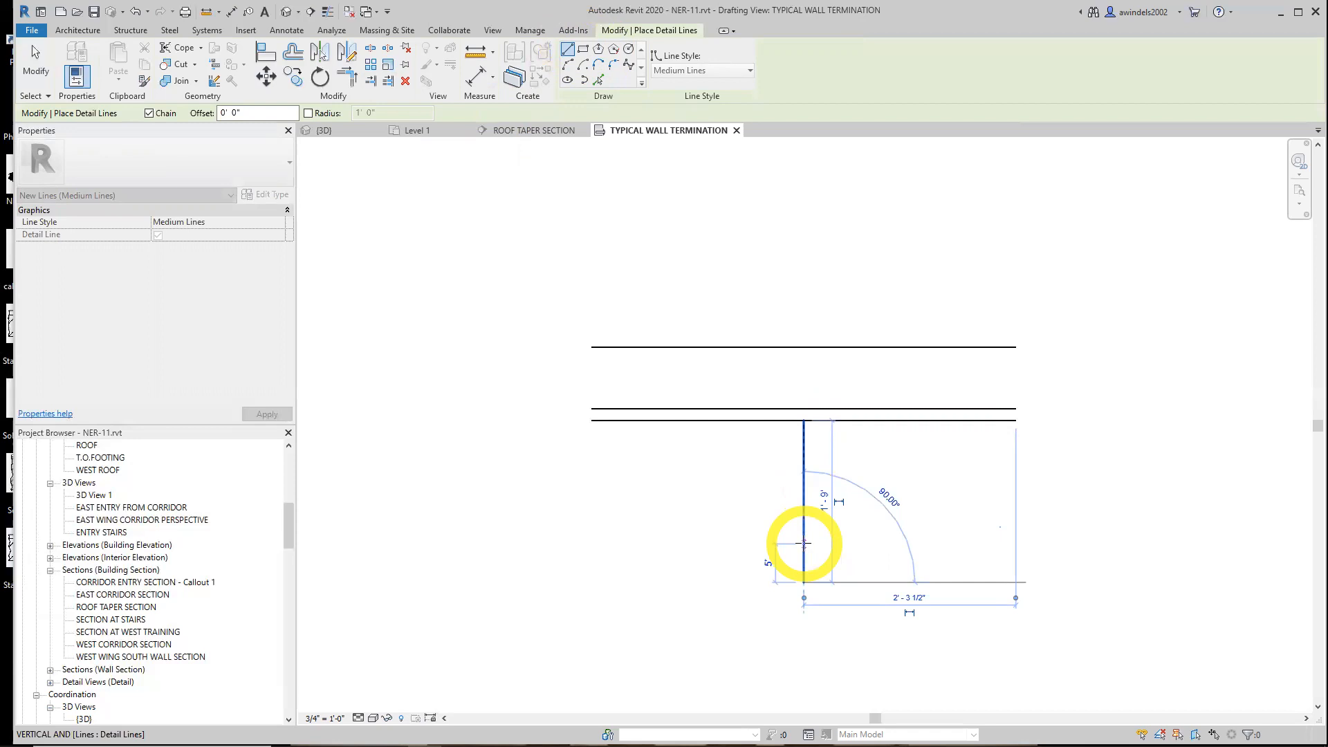
- Draw detail lines offset 3" to either side of the vertical line by tracing its endpoints
click(237, 114)
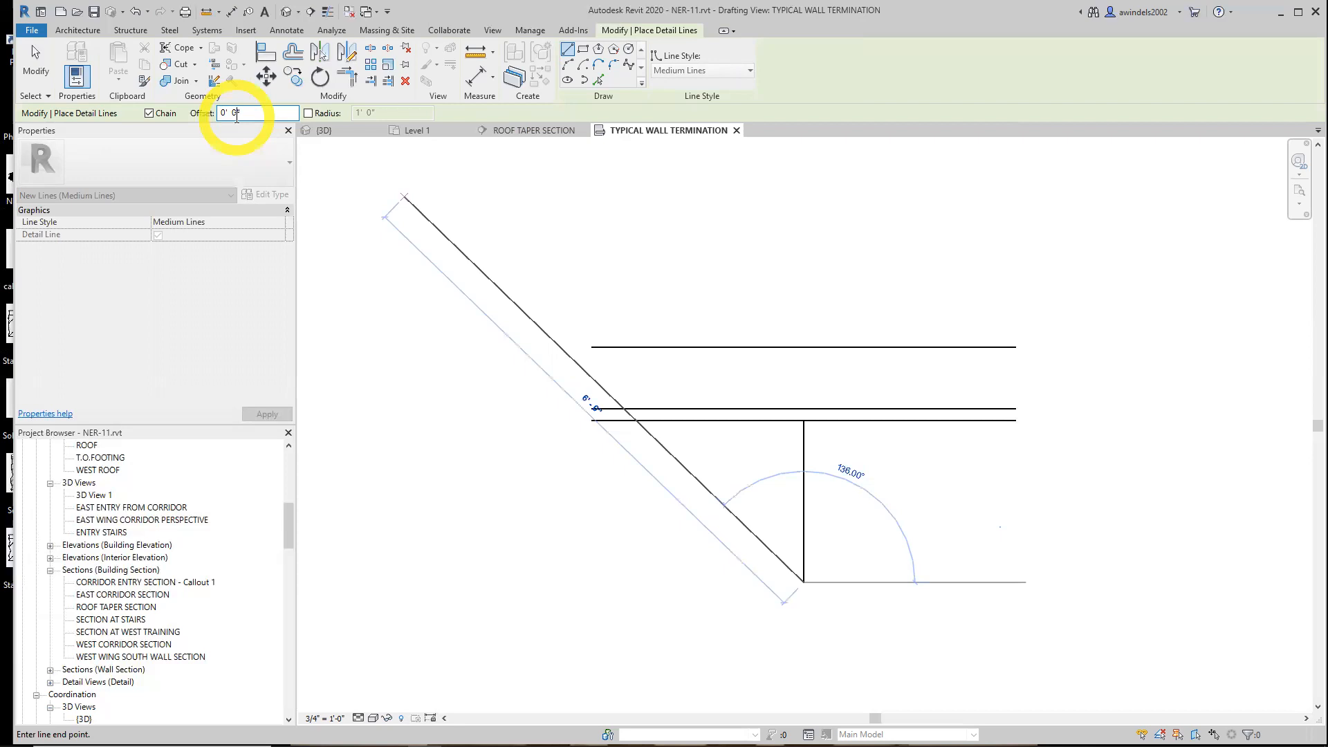
double_click(236, 117)
text(3)
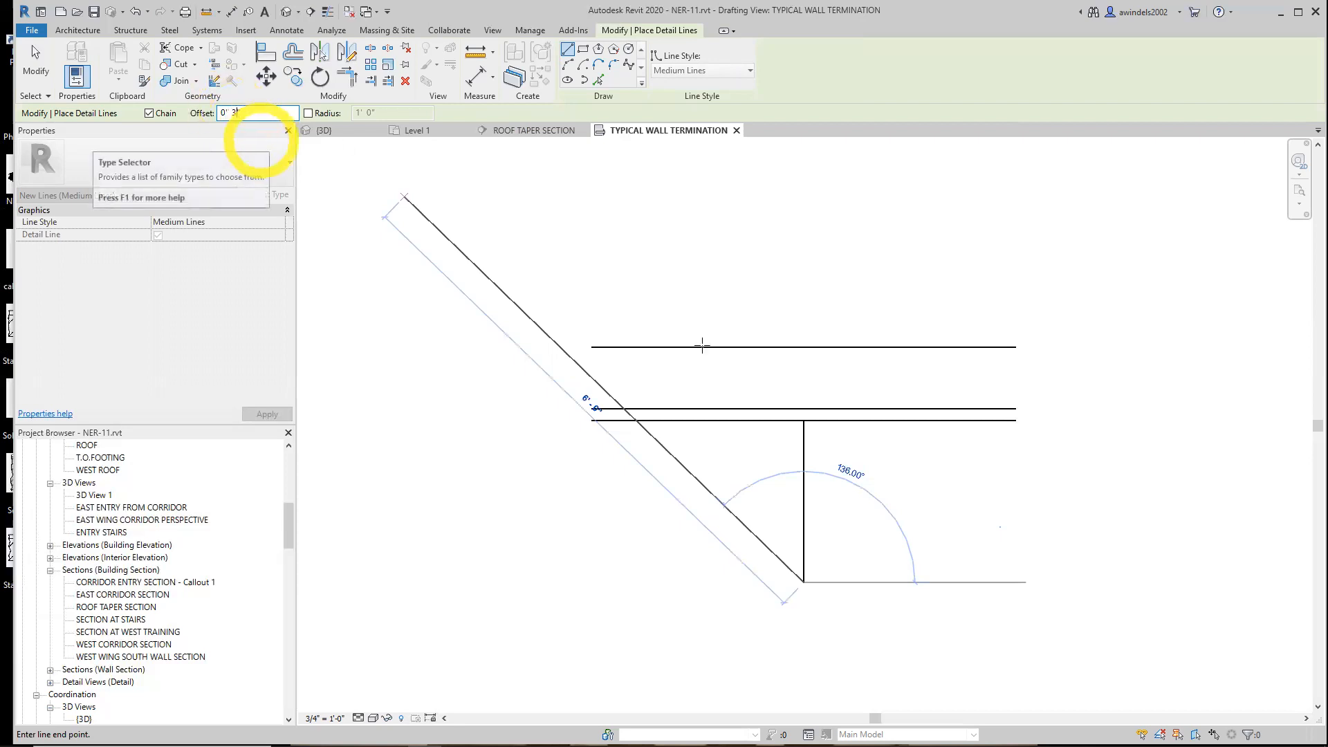
click(804, 421)
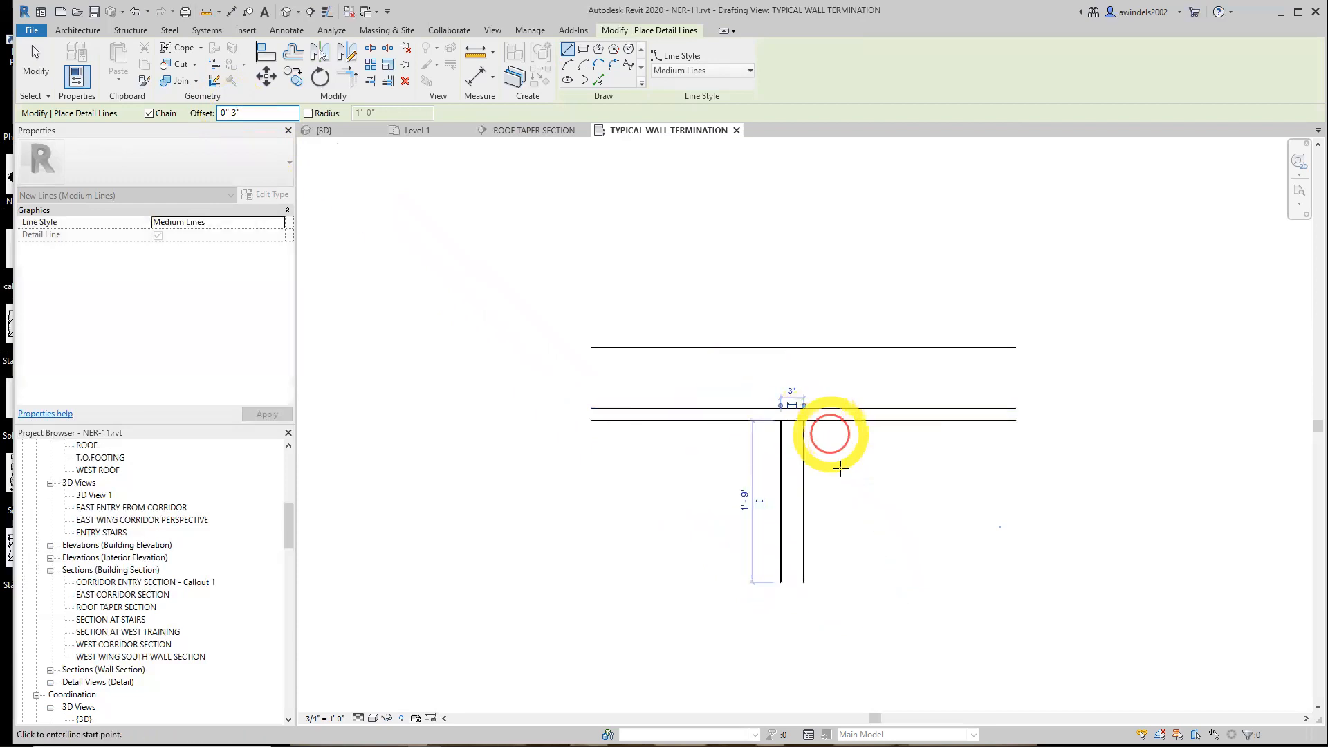
click(803, 582)
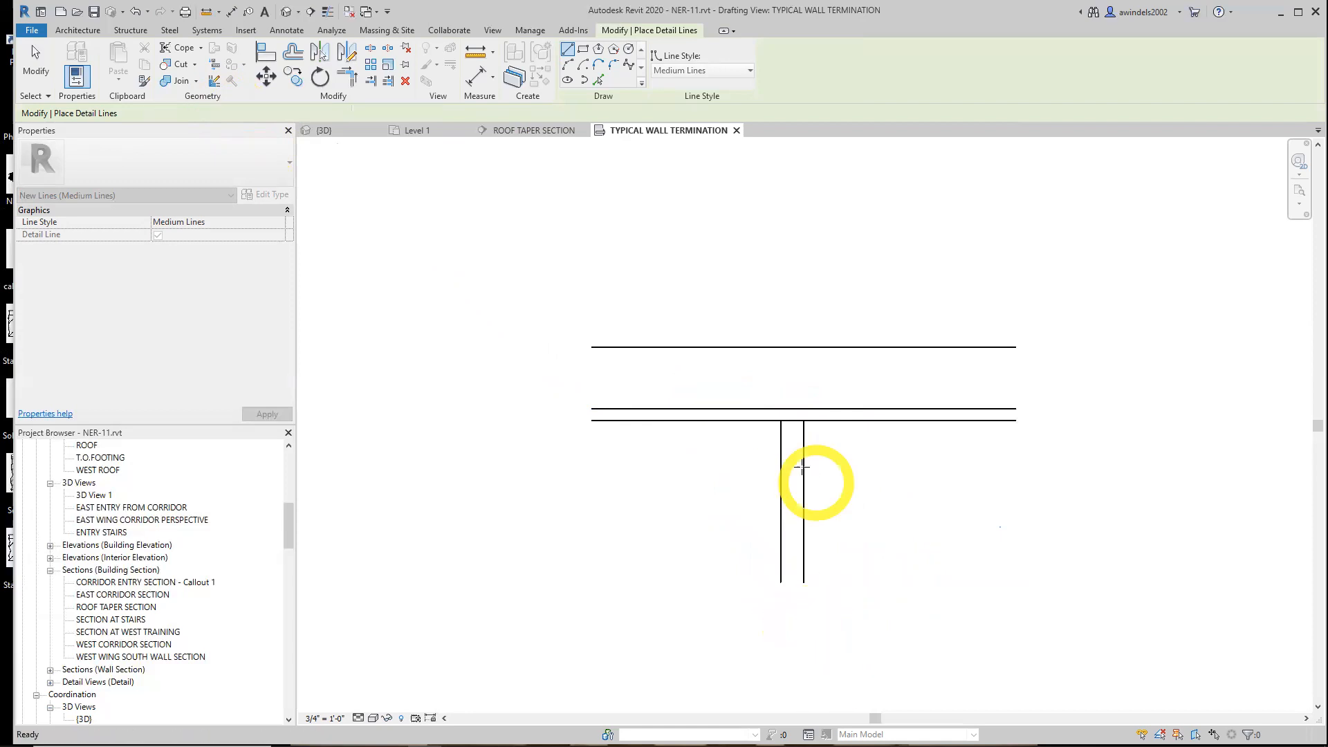
click(803, 421)
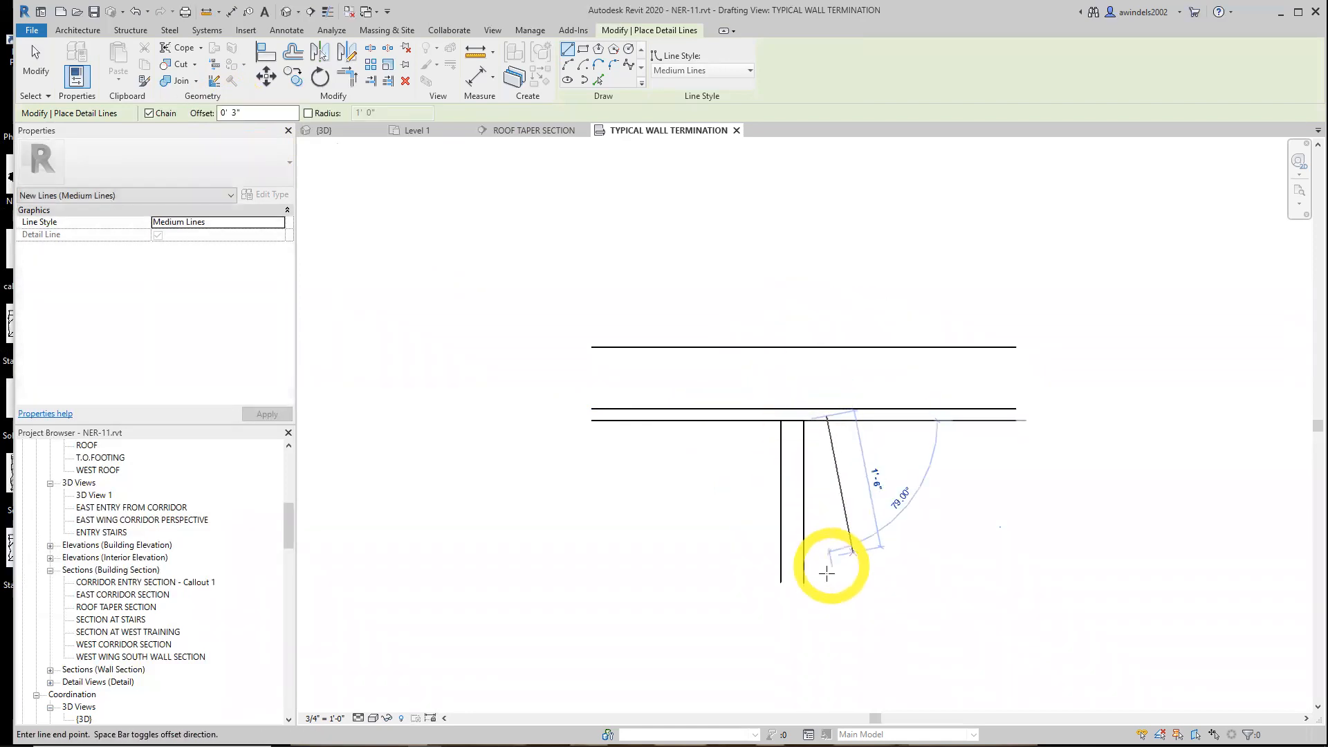
click(803, 583)
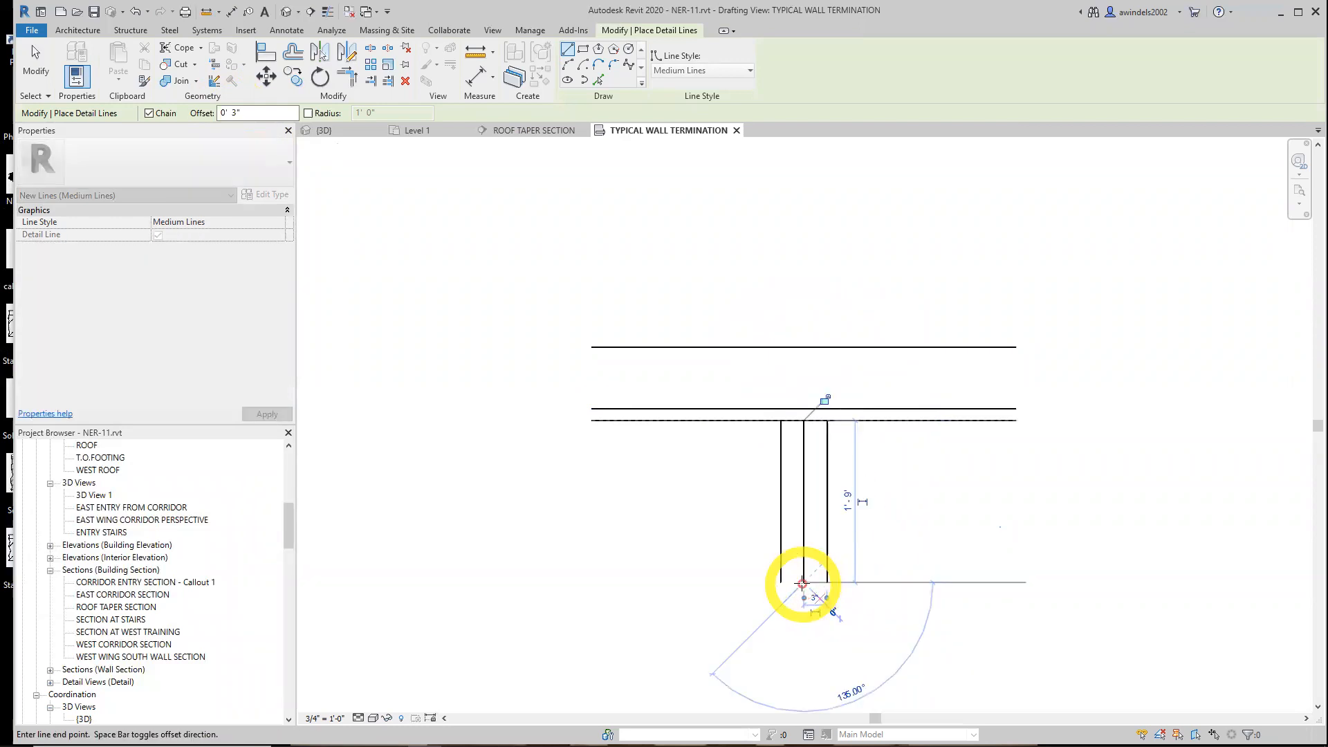
key(Escape)
key(Escape)
- Delete the two offset lines on either side of the middle vertical line
mouse_move(754, 383)
mouse_down()
mouse_move(811, 460)
mouse_move(817, 449)
mouse_move(818, 615)
mouse_up()
click(794, 494)
click(790, 492)
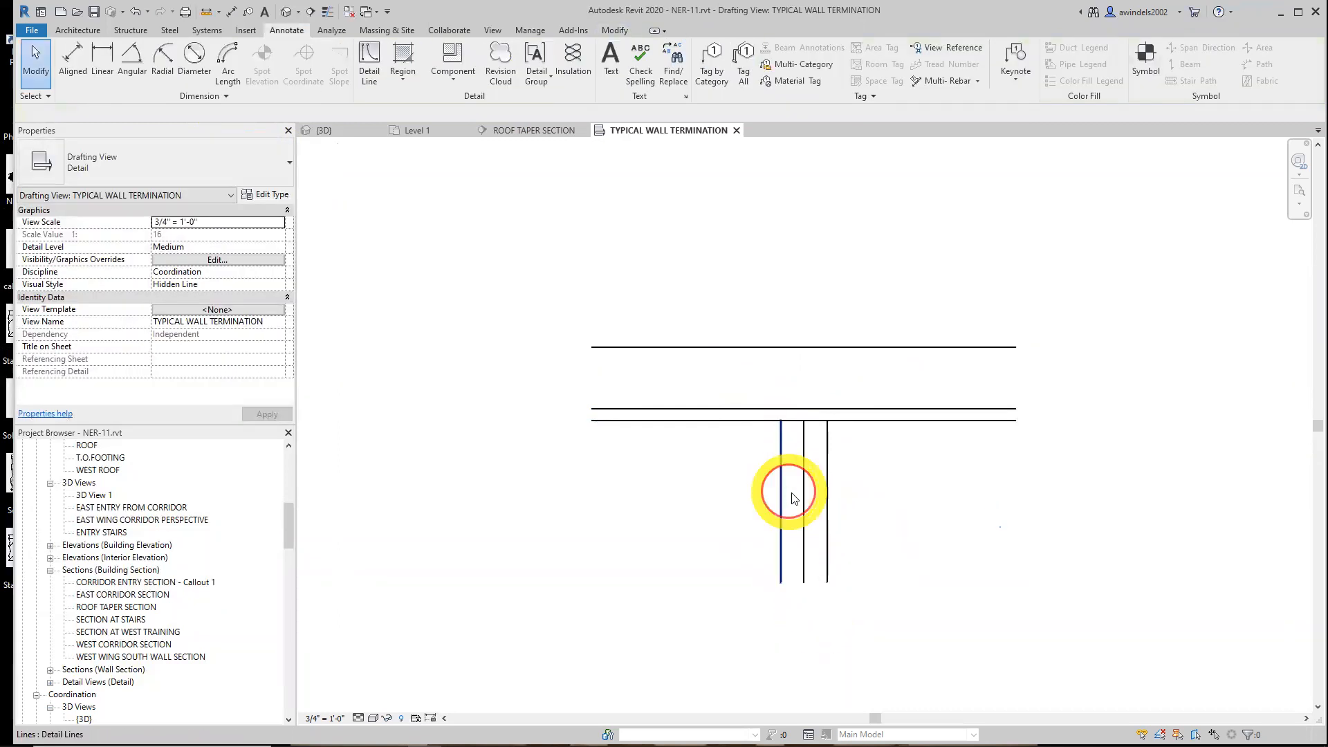
ctrl+click(828, 511)
key(Delete)
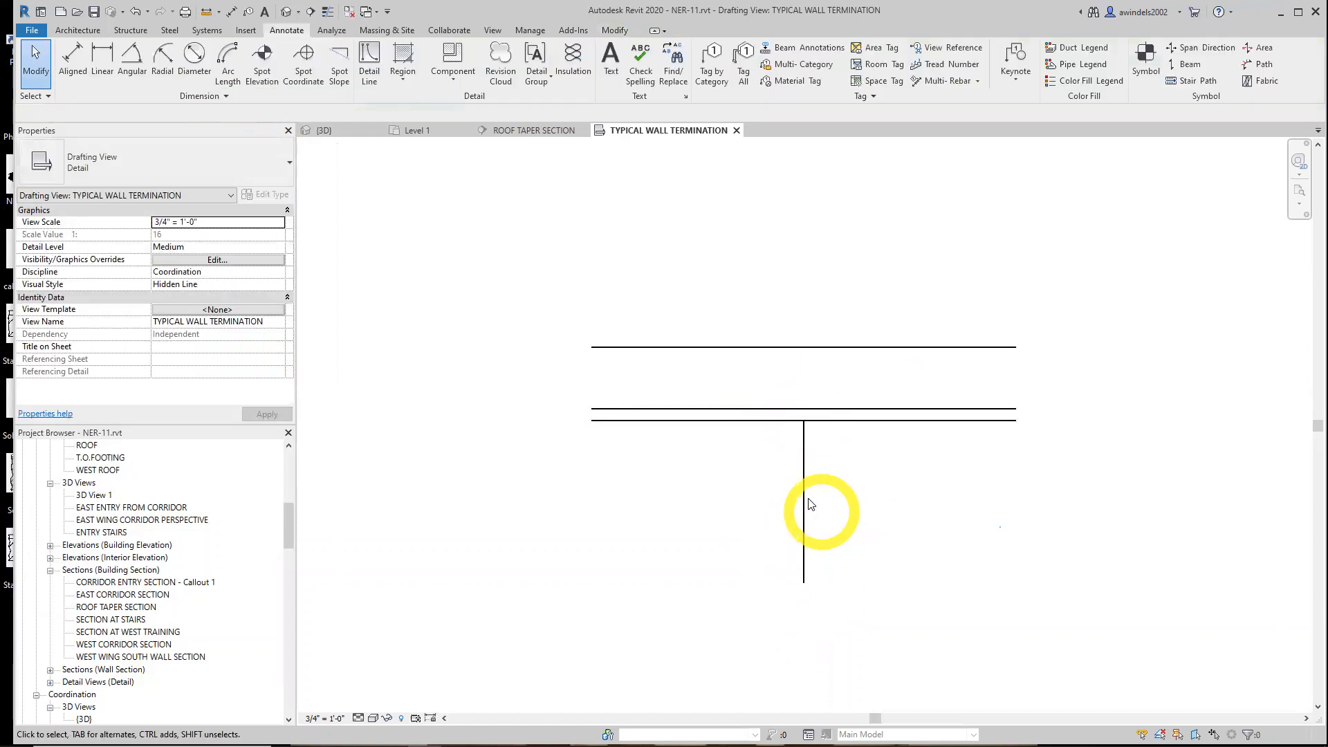
- Add vertical detail lines on both sides of the middle vertical line by picking it with a 3" offset
click(805, 502)
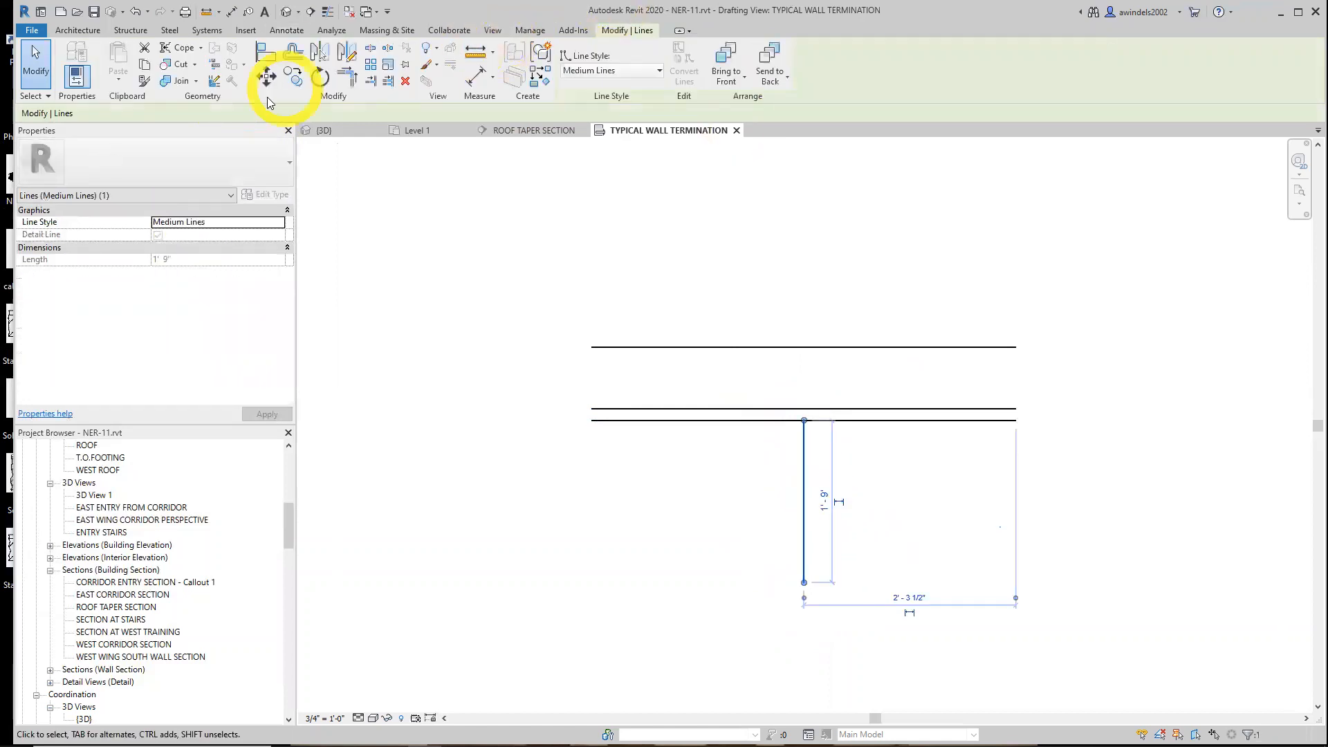
click(622, 208)
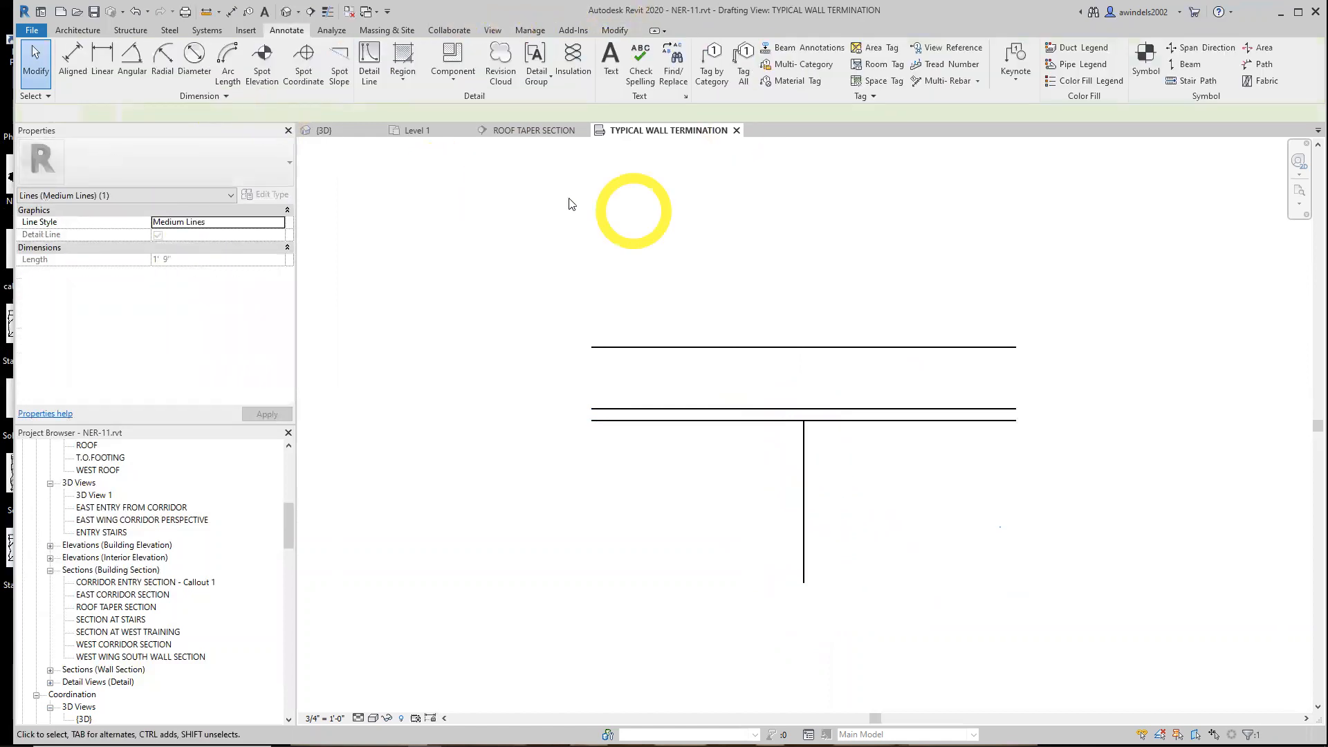
click(365, 72)
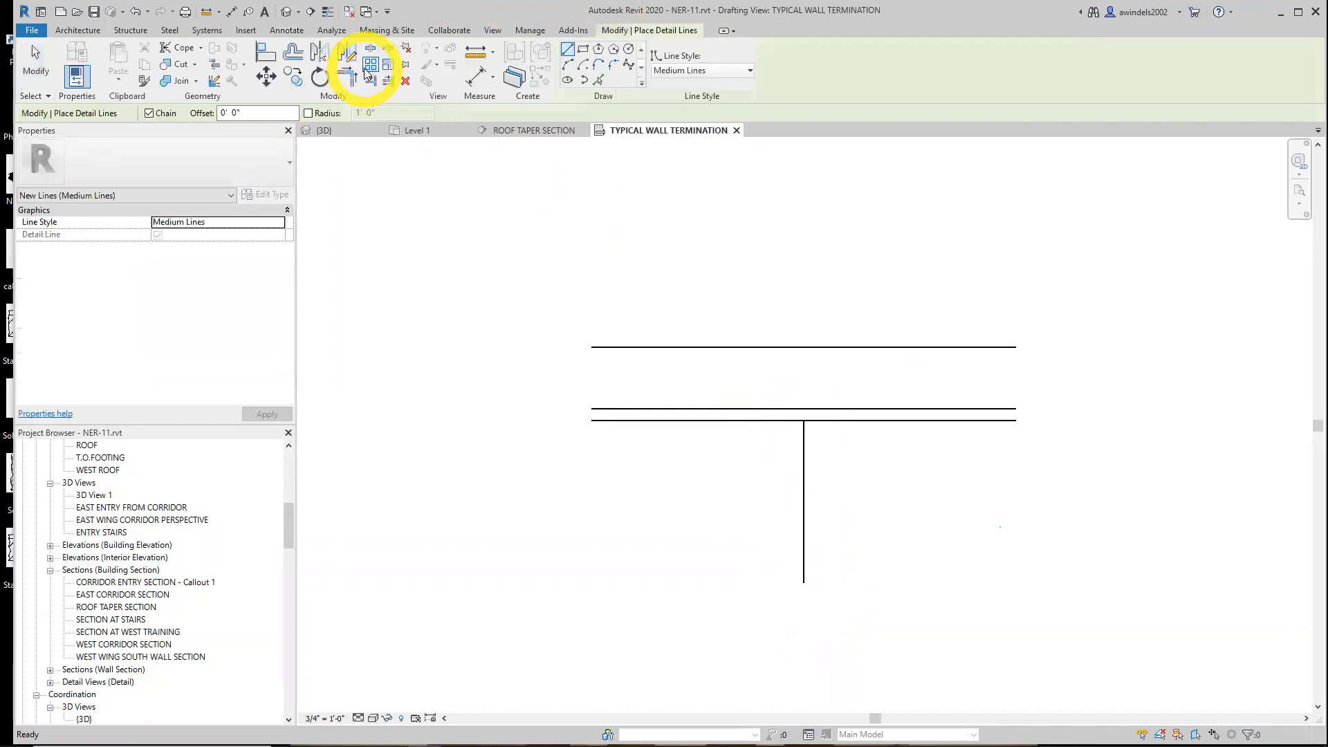
click(598, 82)
click(198, 113)
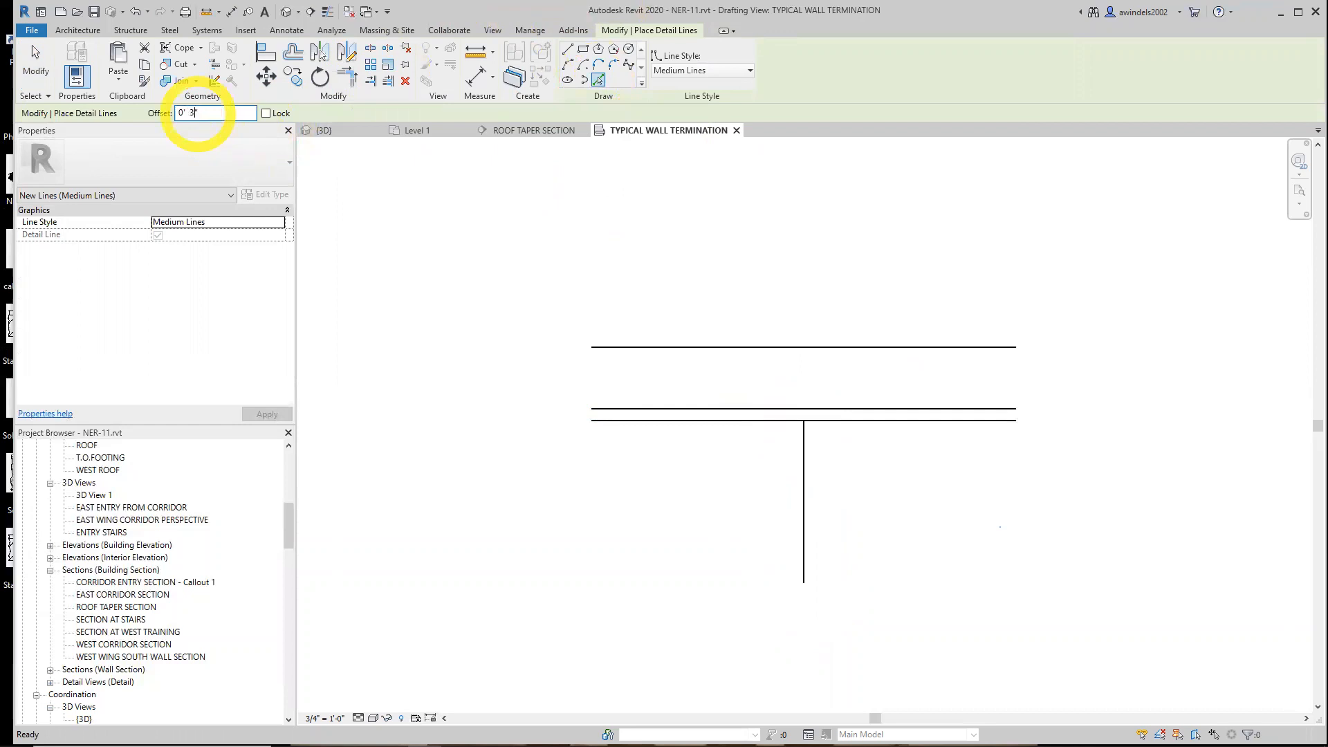
click(797, 476)
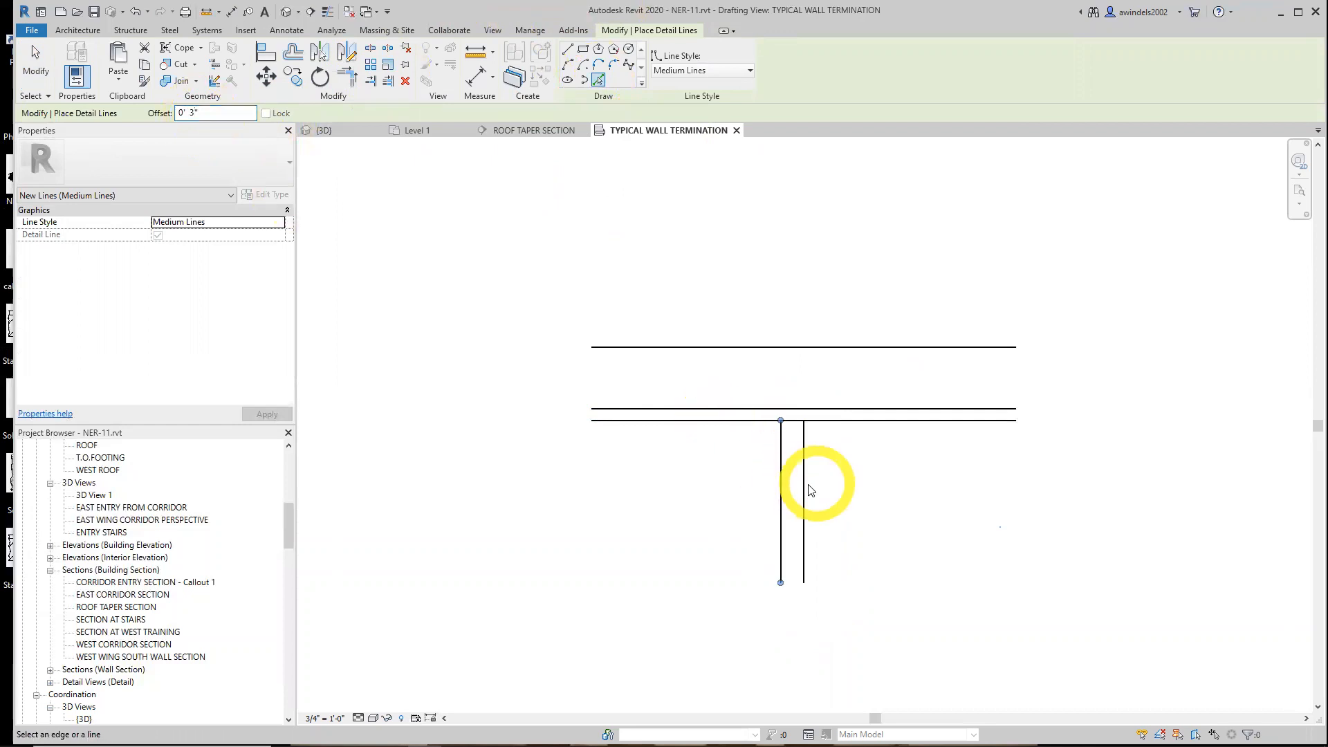
click(807, 479)
key(Escape)
key(Escape)
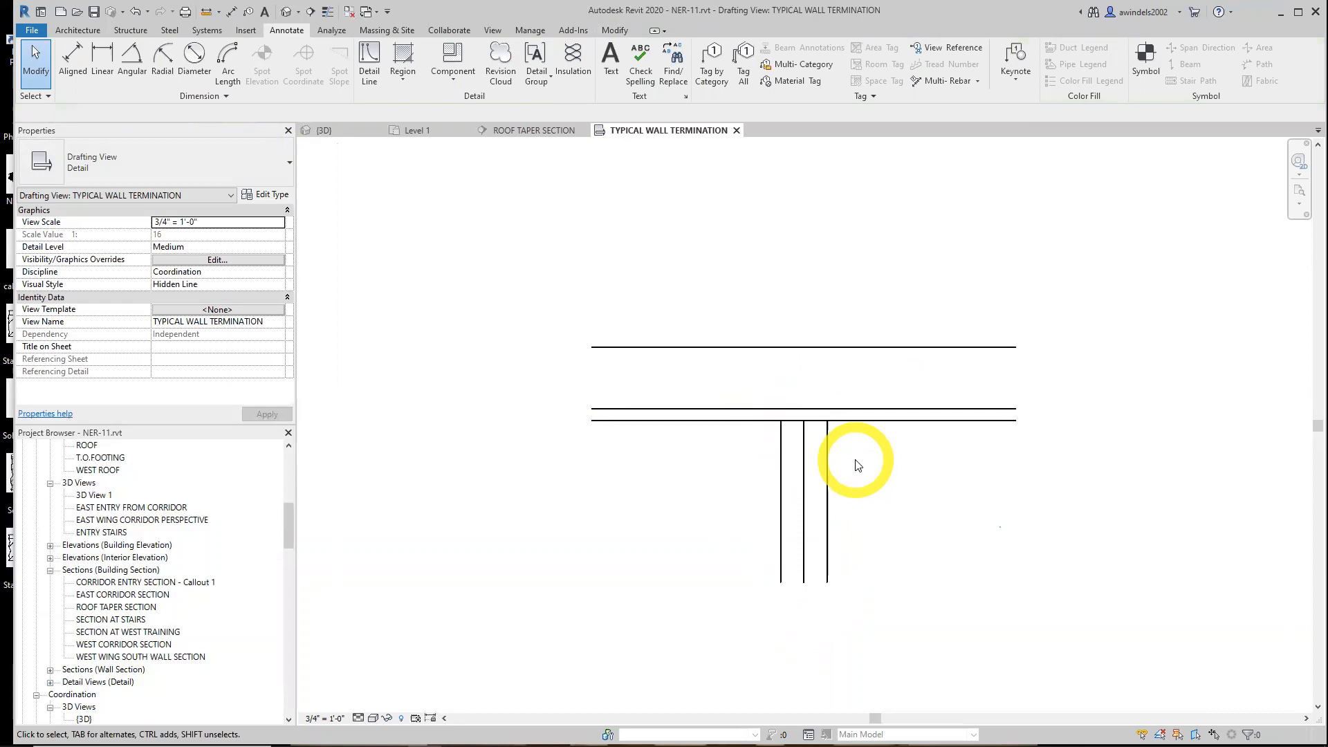
- Try trimming the lowest horizontal line to corners with the two outer vertical lines, and undo both trims
scroll(880, 465, up, 2)
scroll(881, 466, up, 1)
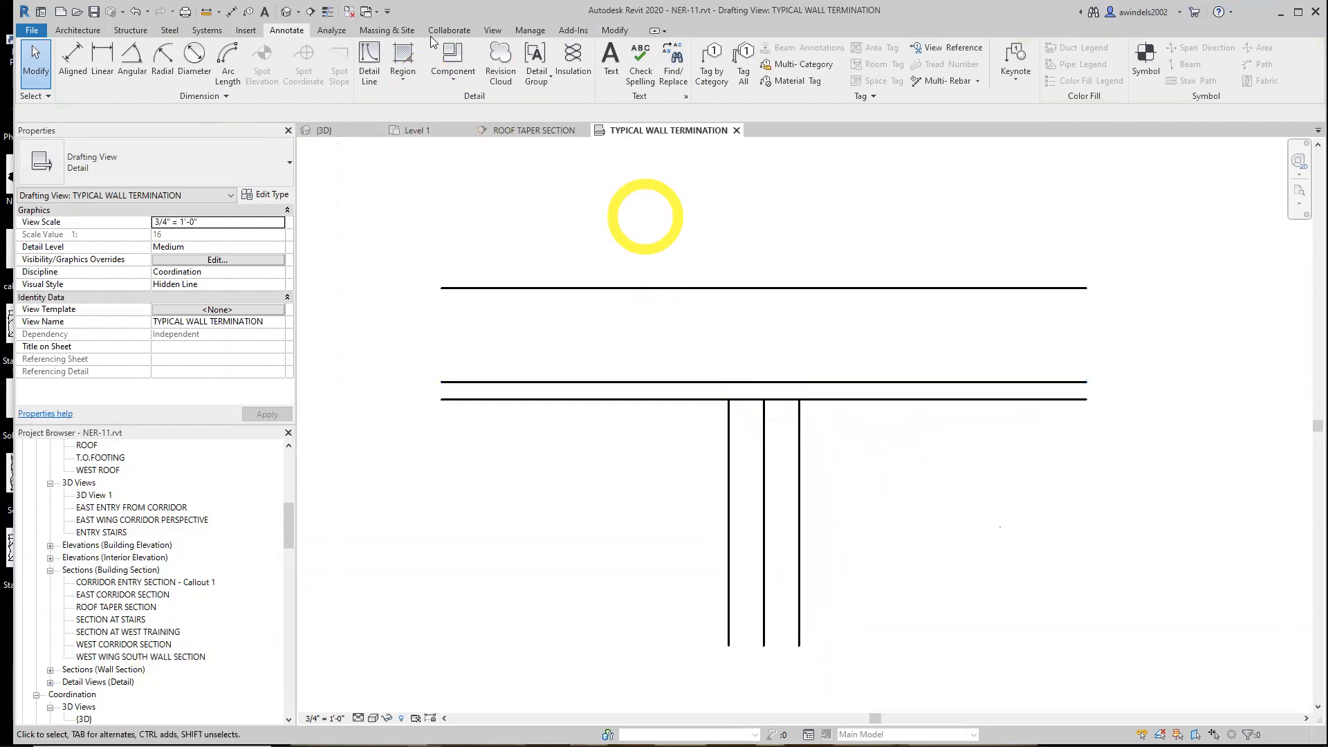
click(369, 72)
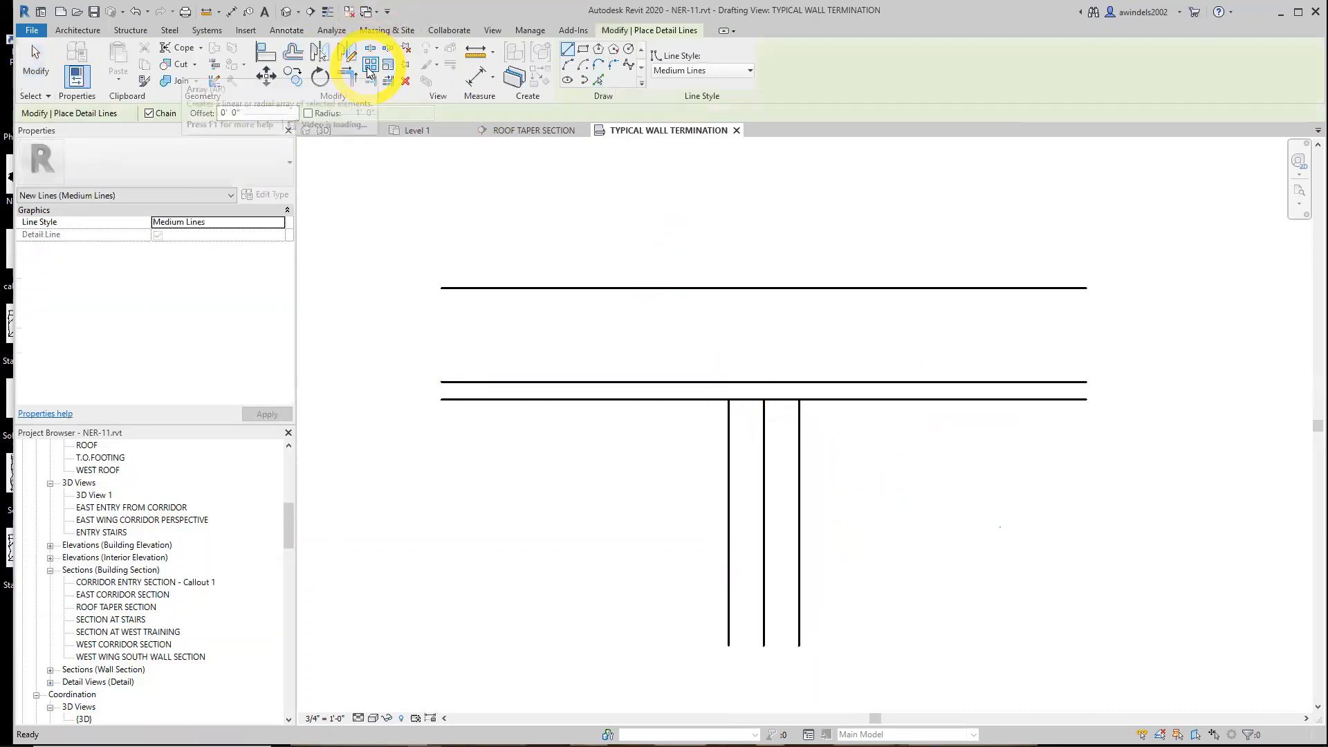
click(348, 83)
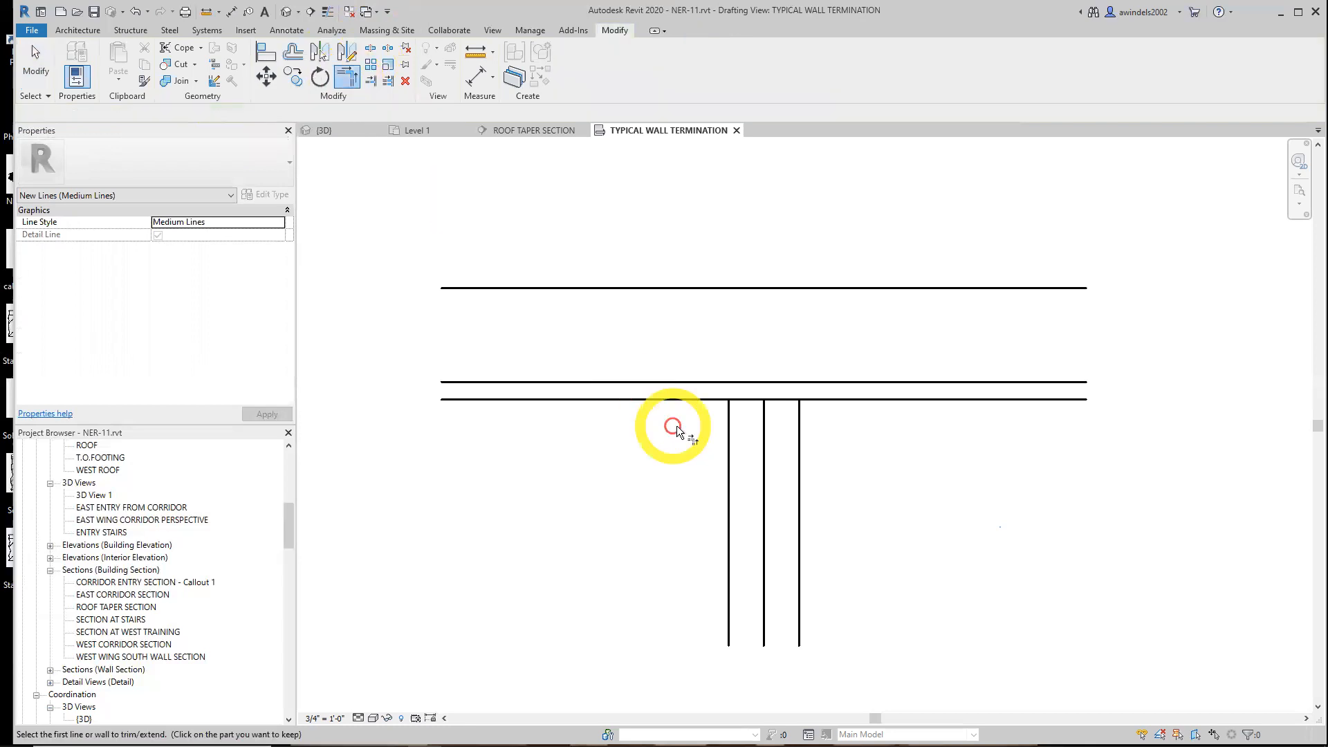
click(687, 400)
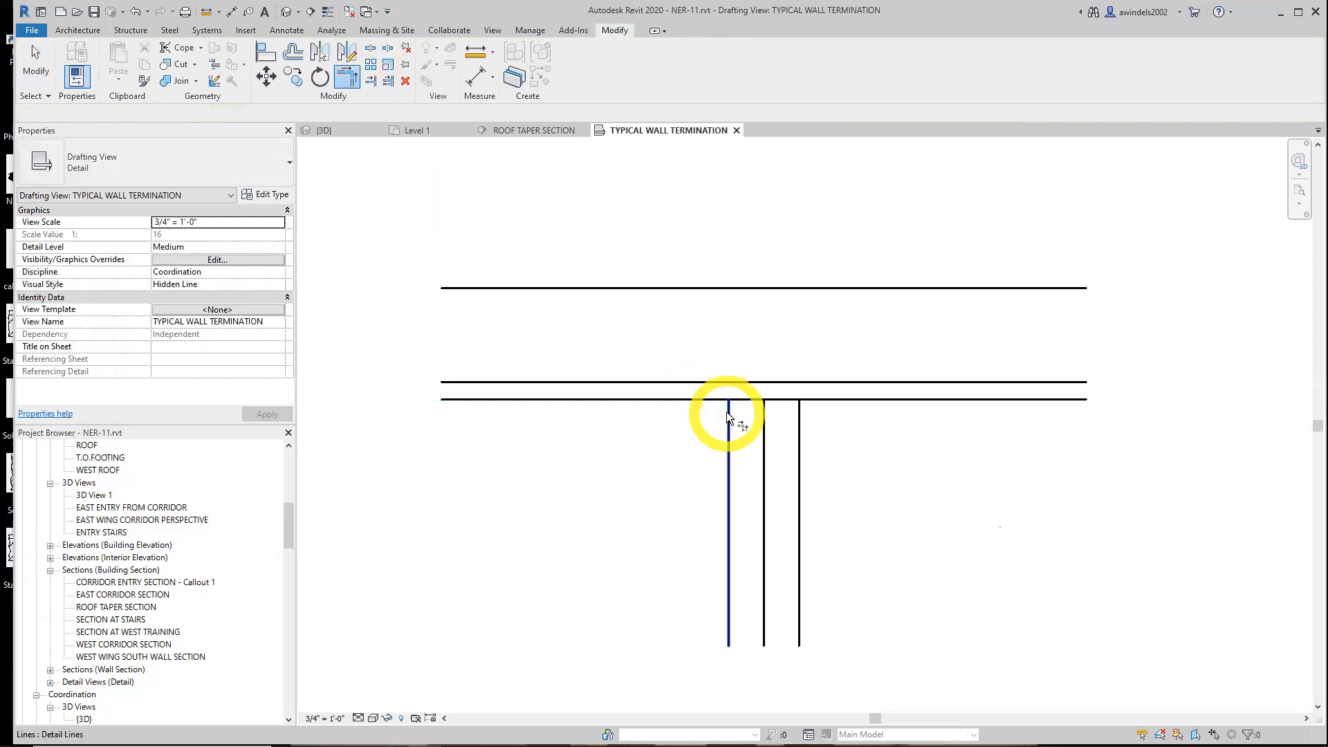
click(742, 400)
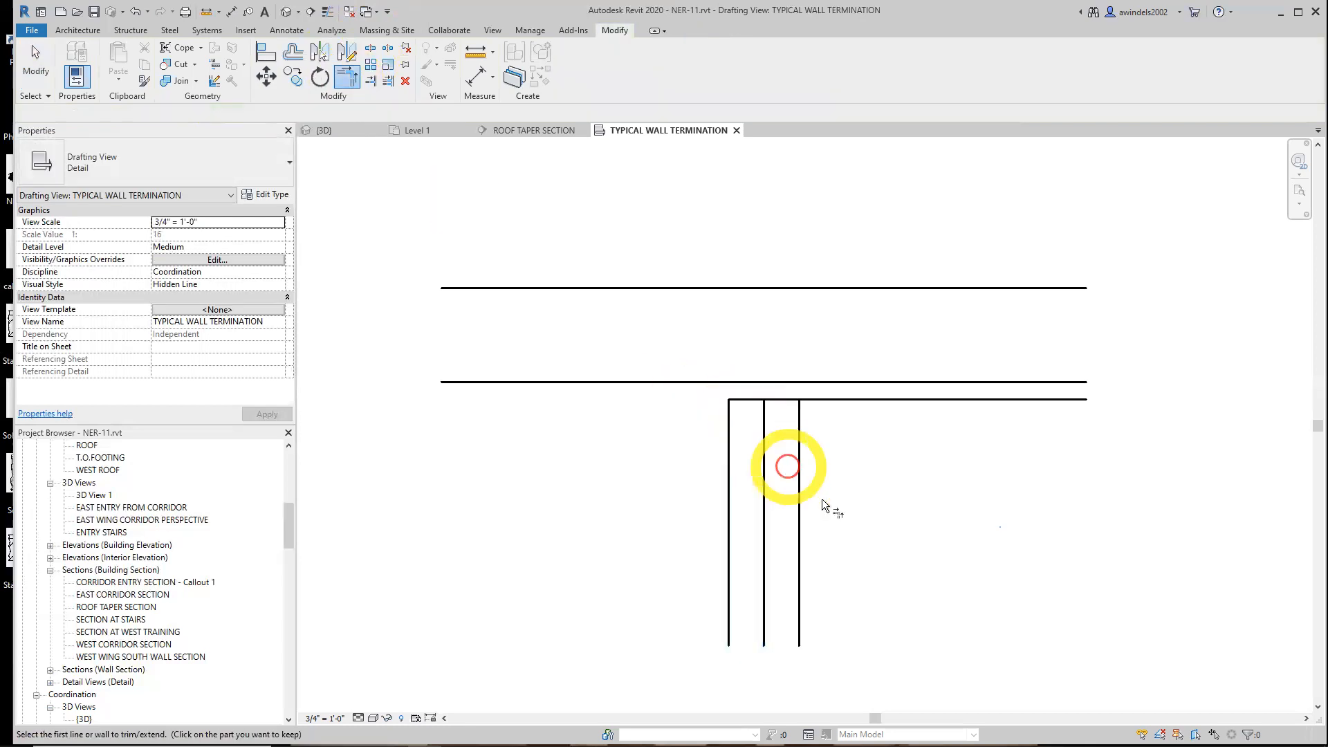
click(799, 425)
click(783, 402)
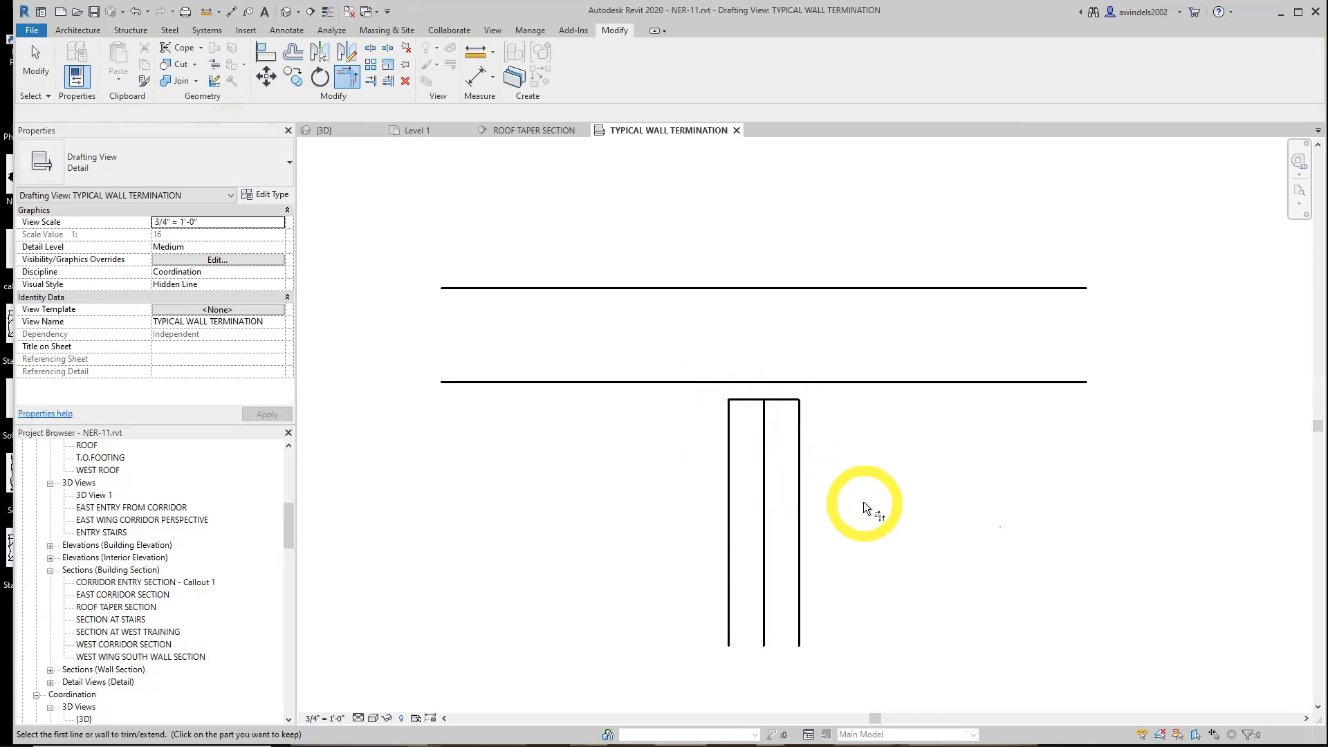
key(ctrl+z)
key(ctrl+z)
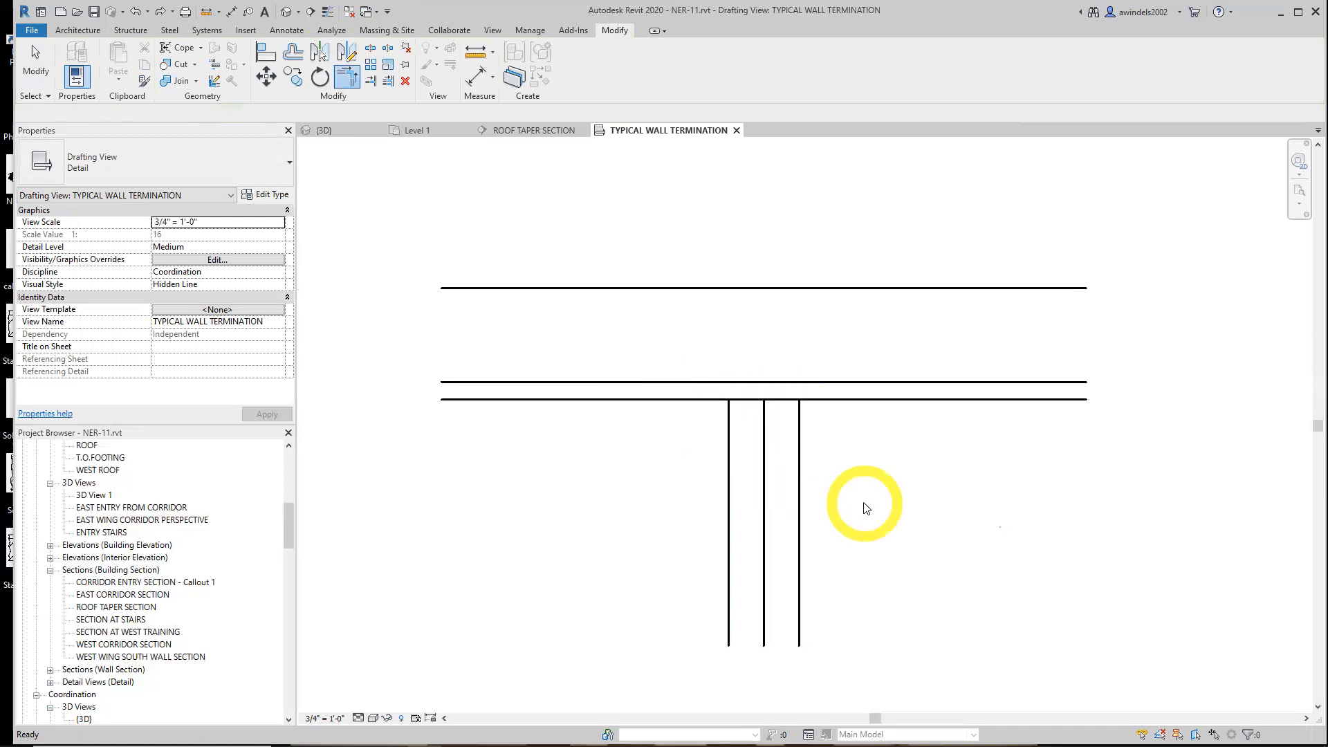
- Trim the lowest horizontal line to corners with the two outer vertical lines, and delete the middle vertical line
click(730, 440)
click(751, 401)
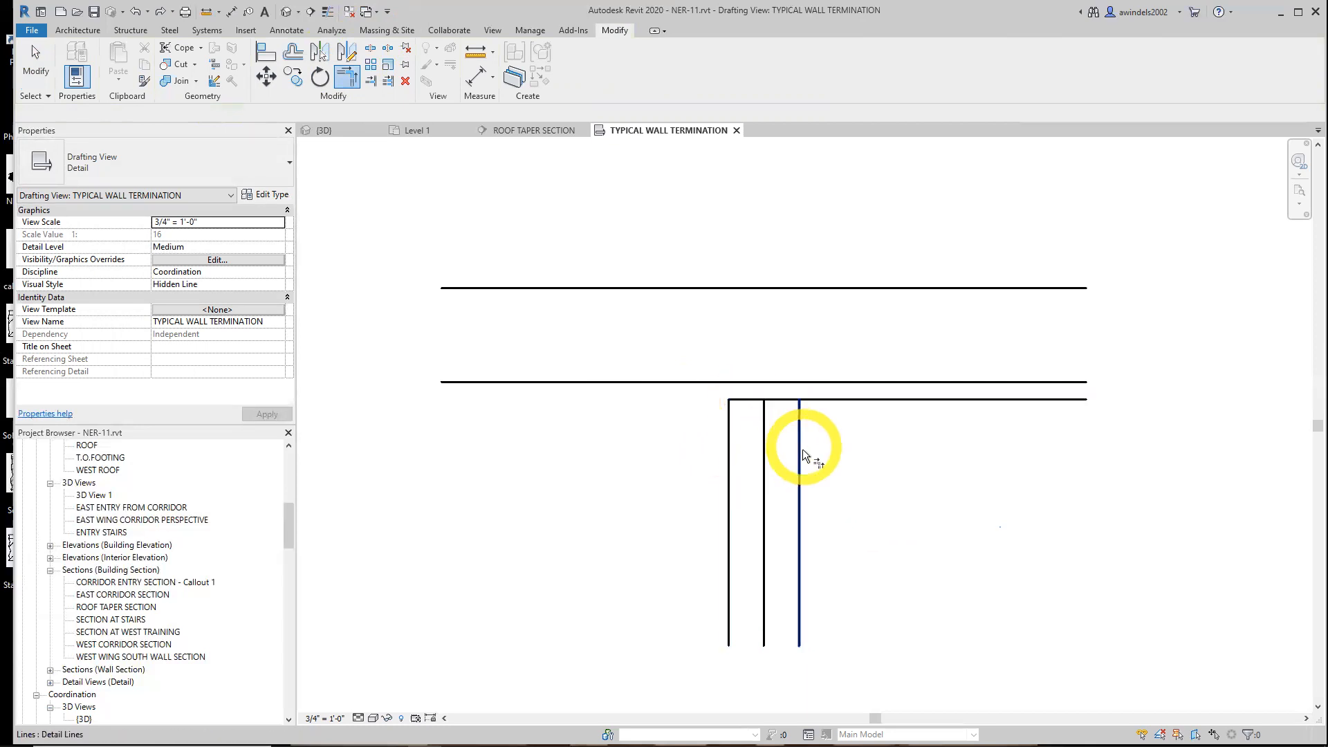
click(801, 451)
click(774, 401)
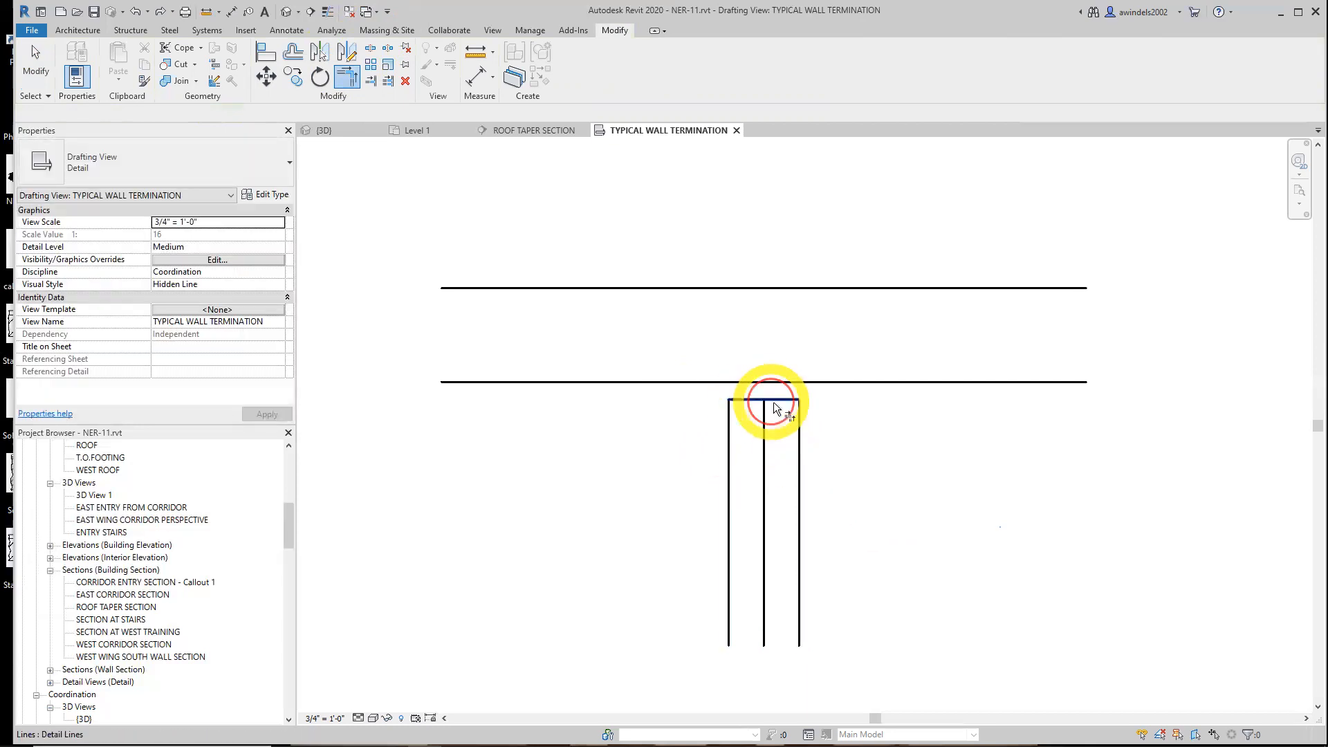
key(Escape)
key(Escape)
click(774, 450)
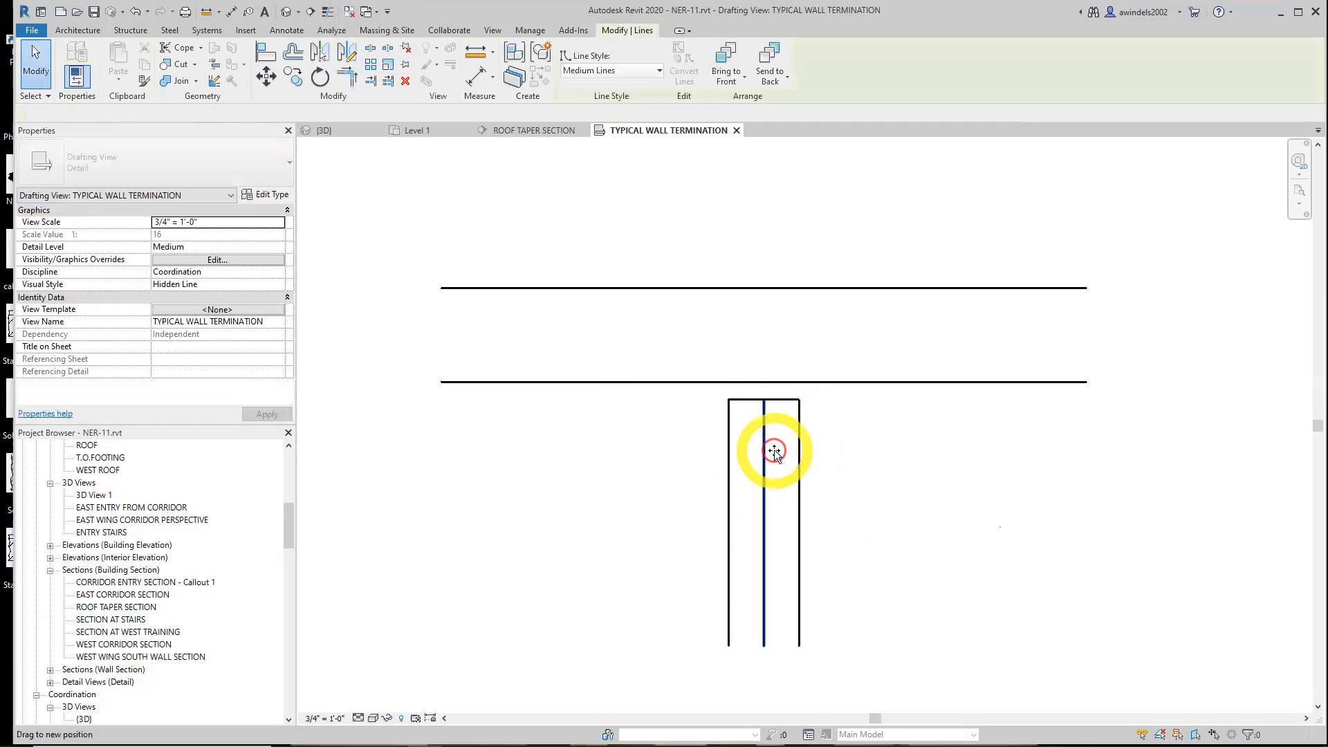
key(Delete)
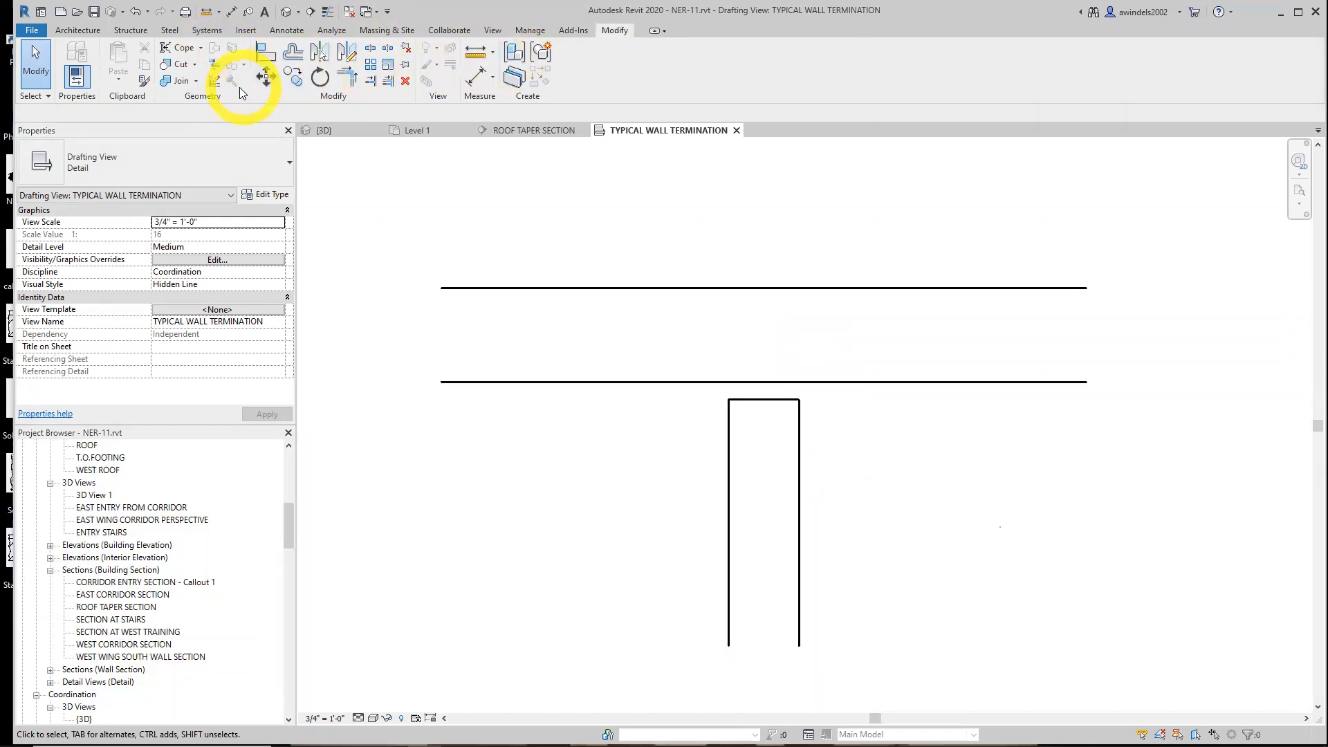
- Add detail lines offset 3/8" below the lower horizontal line and outside both vertical wall lines by picking those lines
click(296, 32)
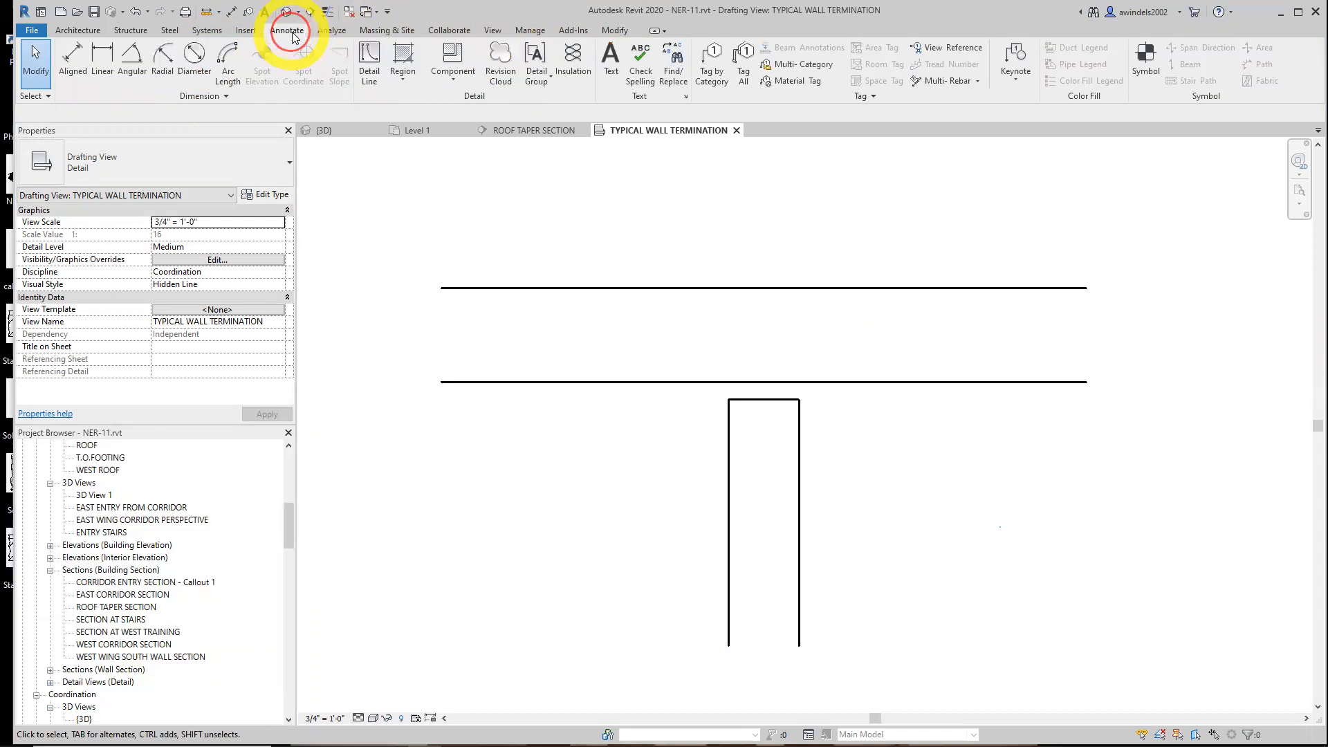
click(369, 74)
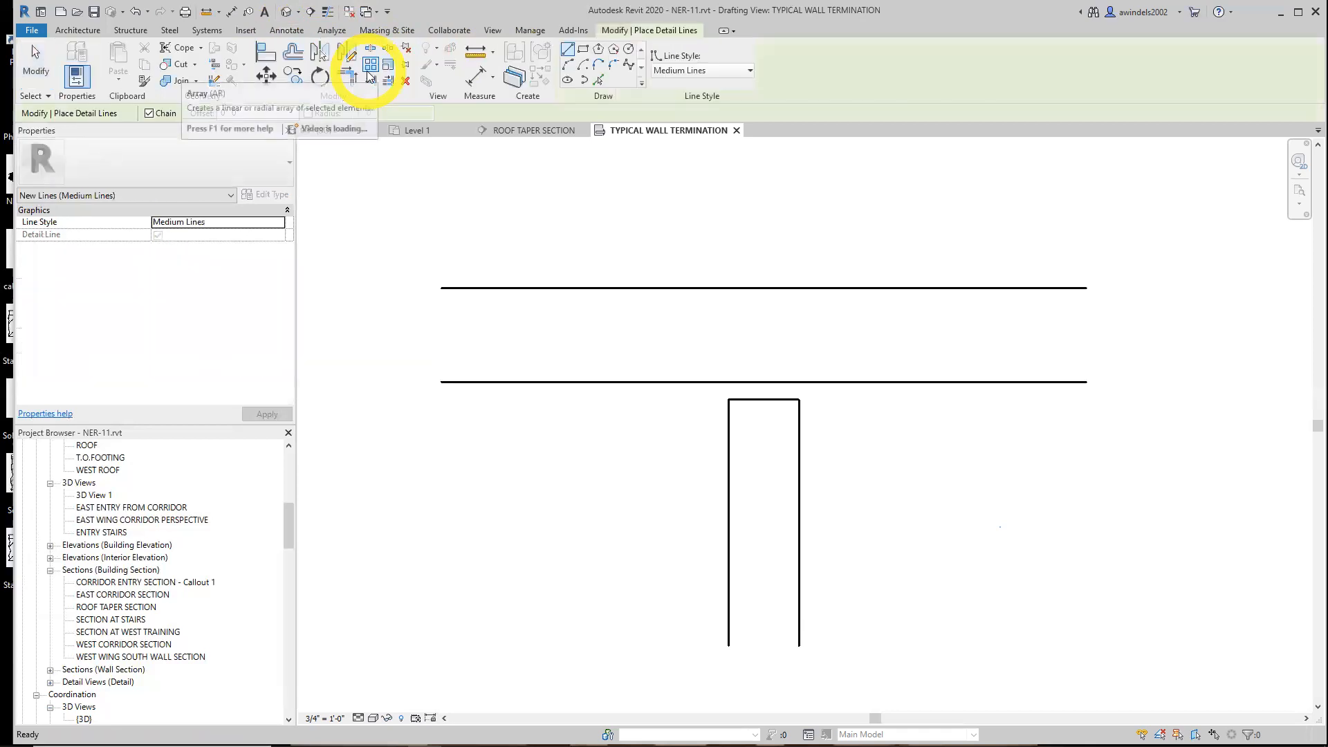
click(600, 81)
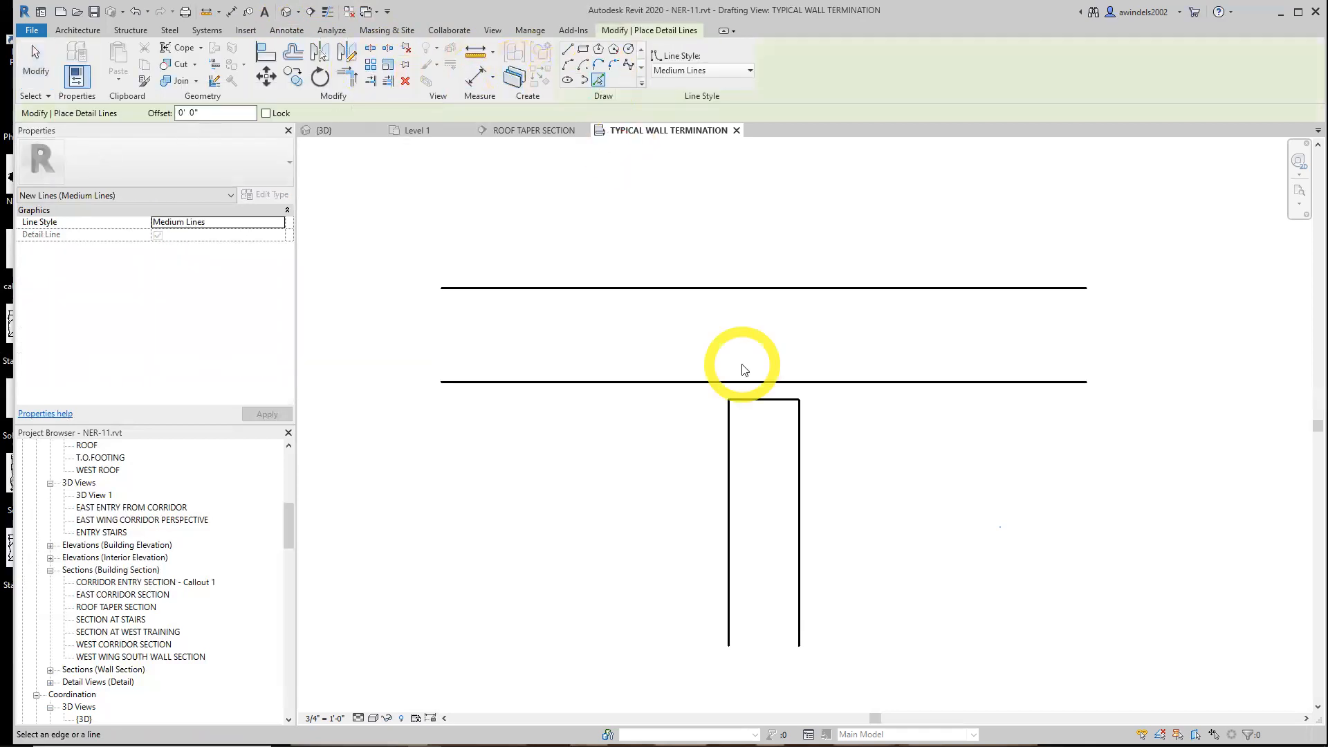
click(194, 114)
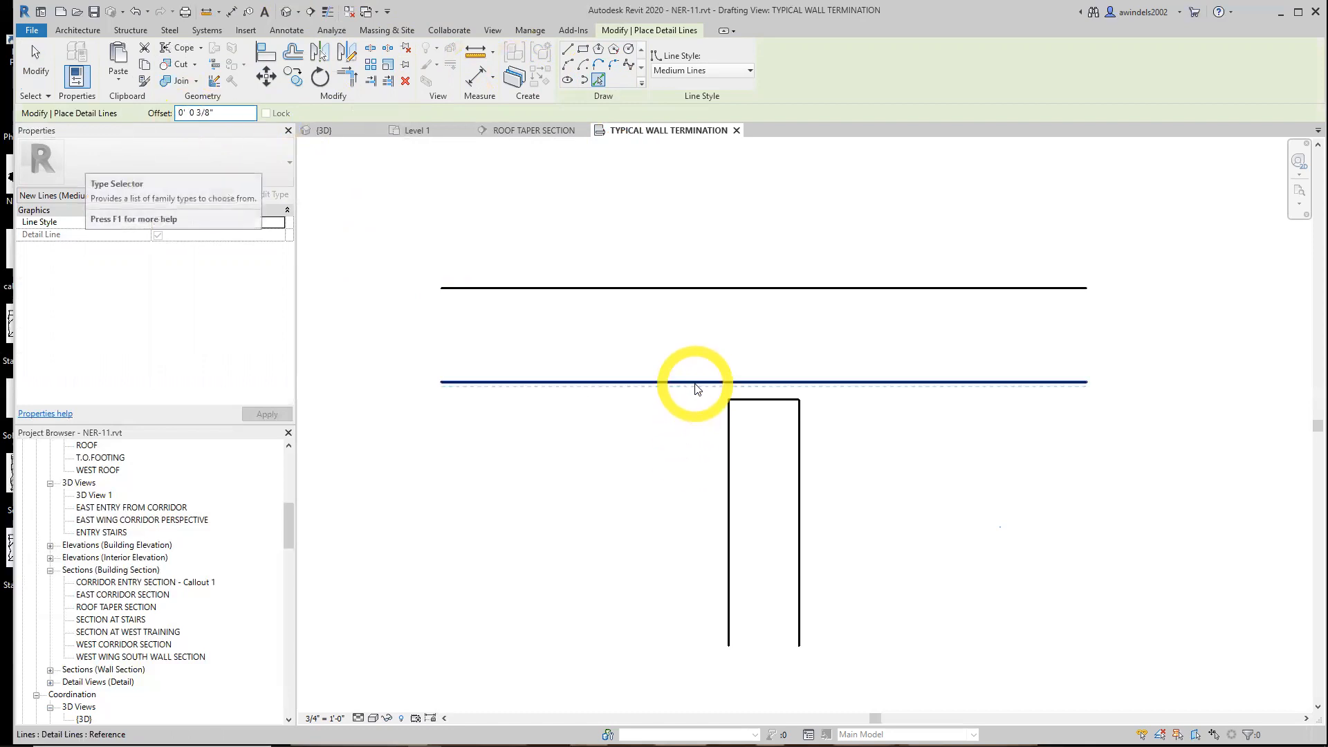
scroll(719, 391, up, 2)
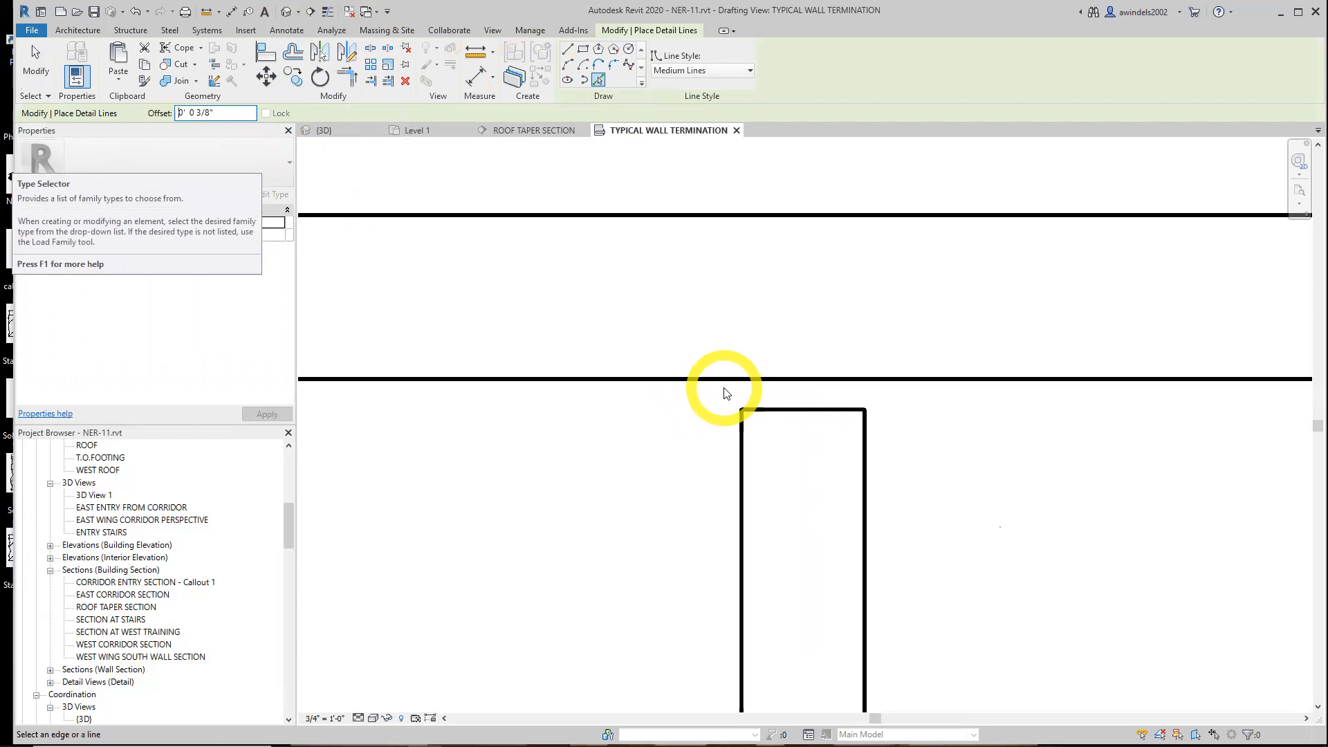
click(732, 383)
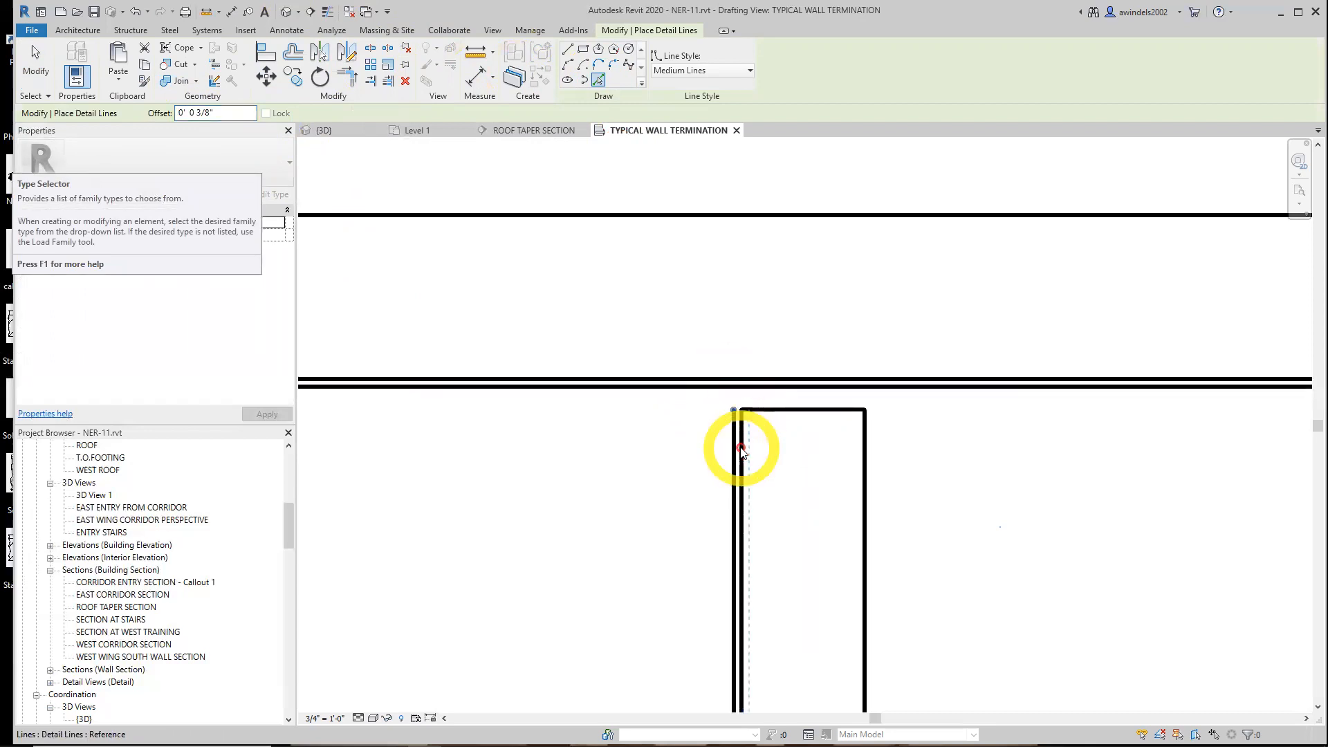
click(742, 451)
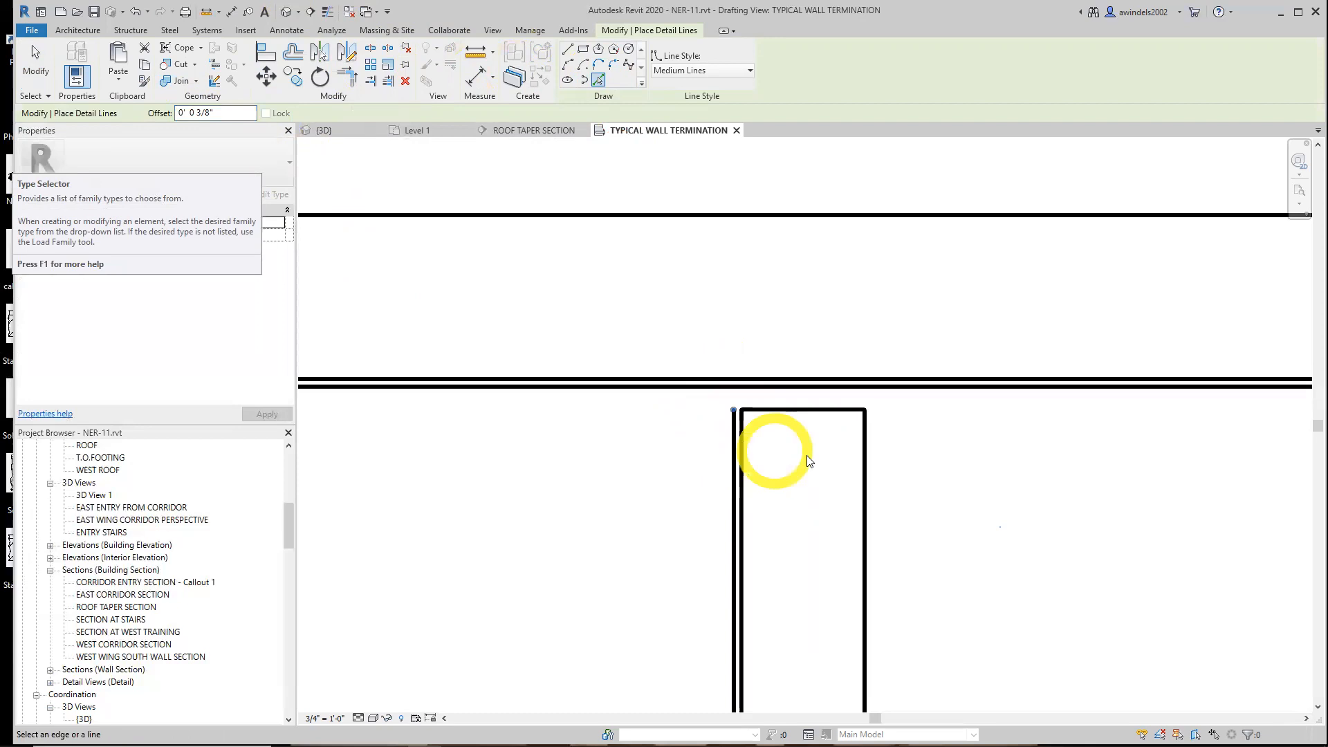
click(869, 471)
key(Escape)
- Extend the upper ends of the two outer vertical lines up to the 3/8" offset horizontal line
click(872, 456)
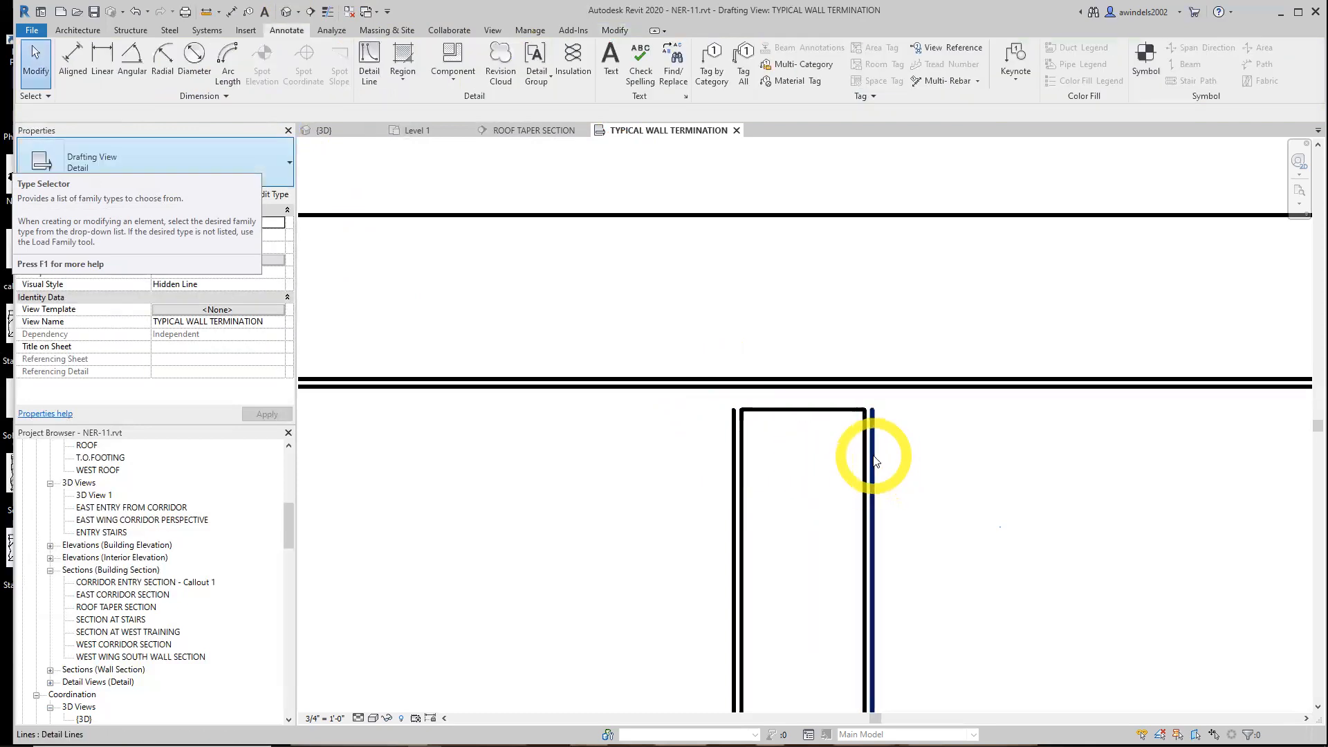
mouse_move(872, 411)
mouse_down()
mouse_move(867, 326)
mouse_move(864, 385)
mouse_up()
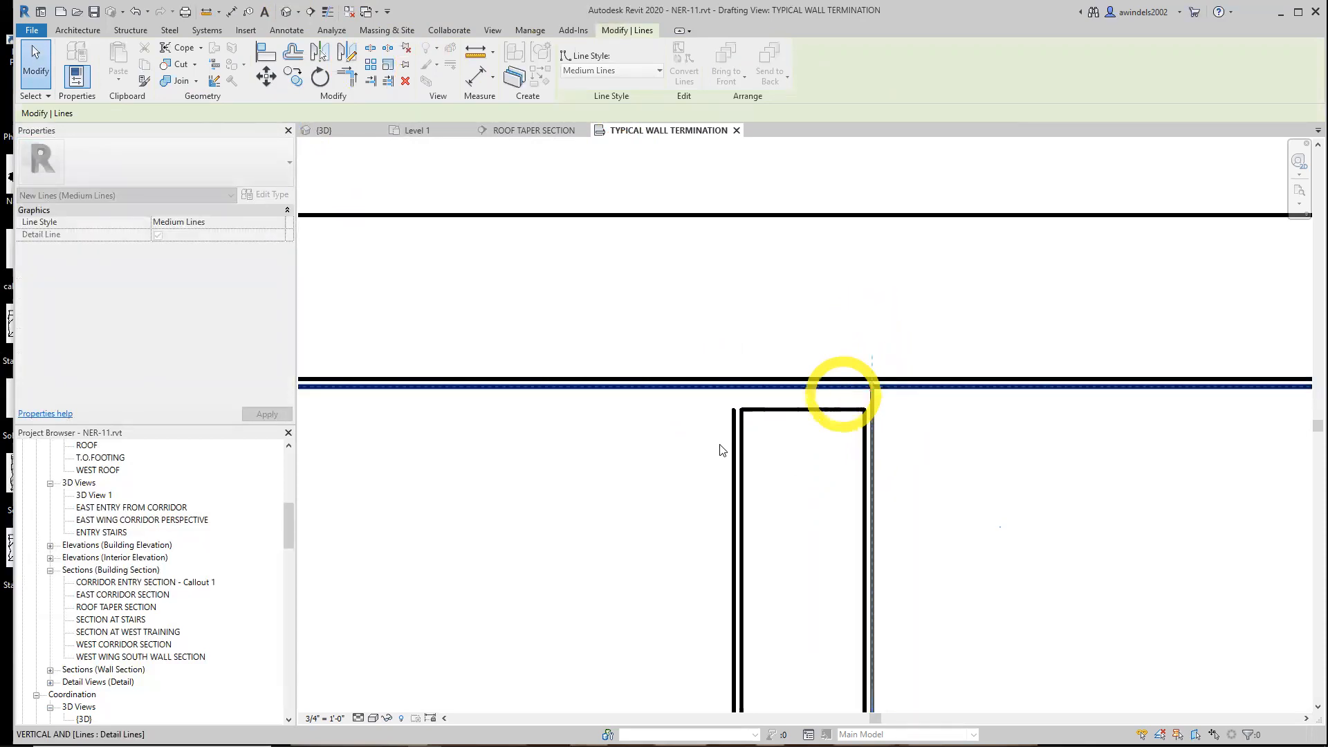
key(Escape)
click(735, 413)
drag(735, 411, 734, 386)
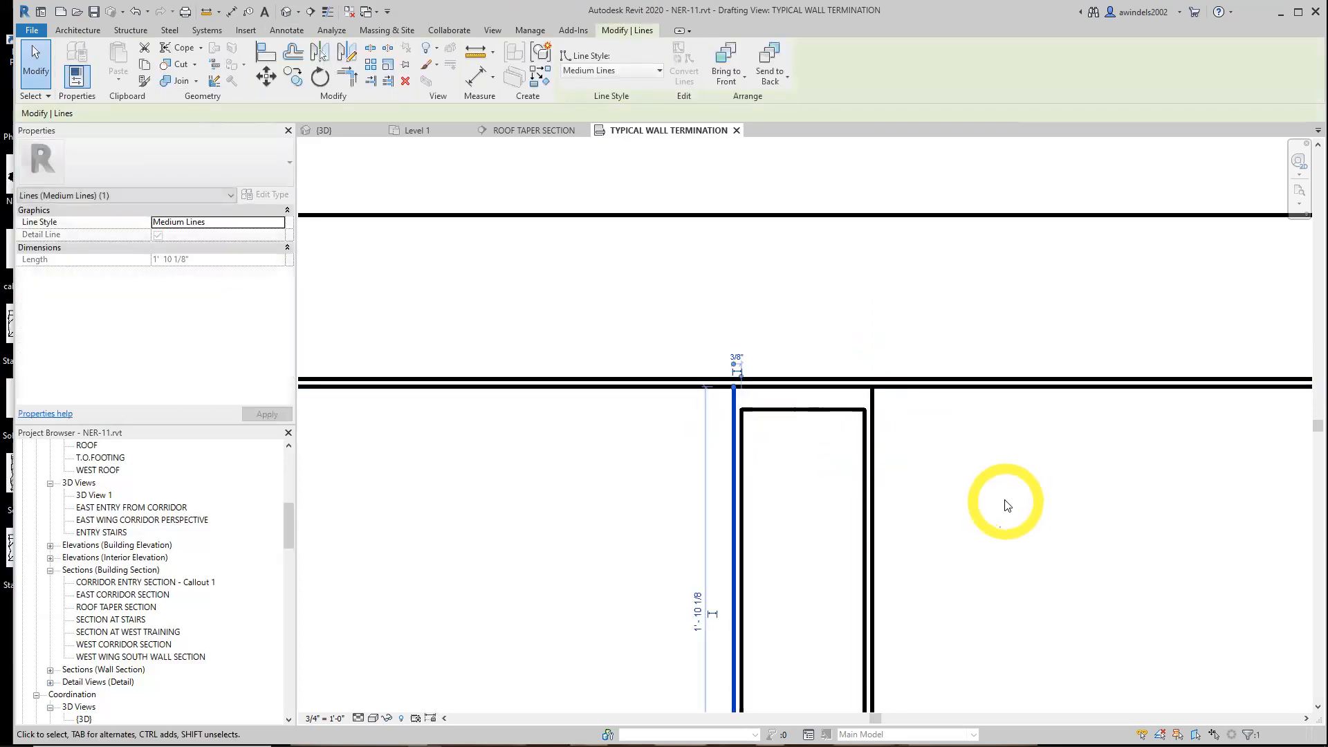
key(Escape)
middle_drag(1003, 505, 943, 458)
scroll(943, 458, down, 2)
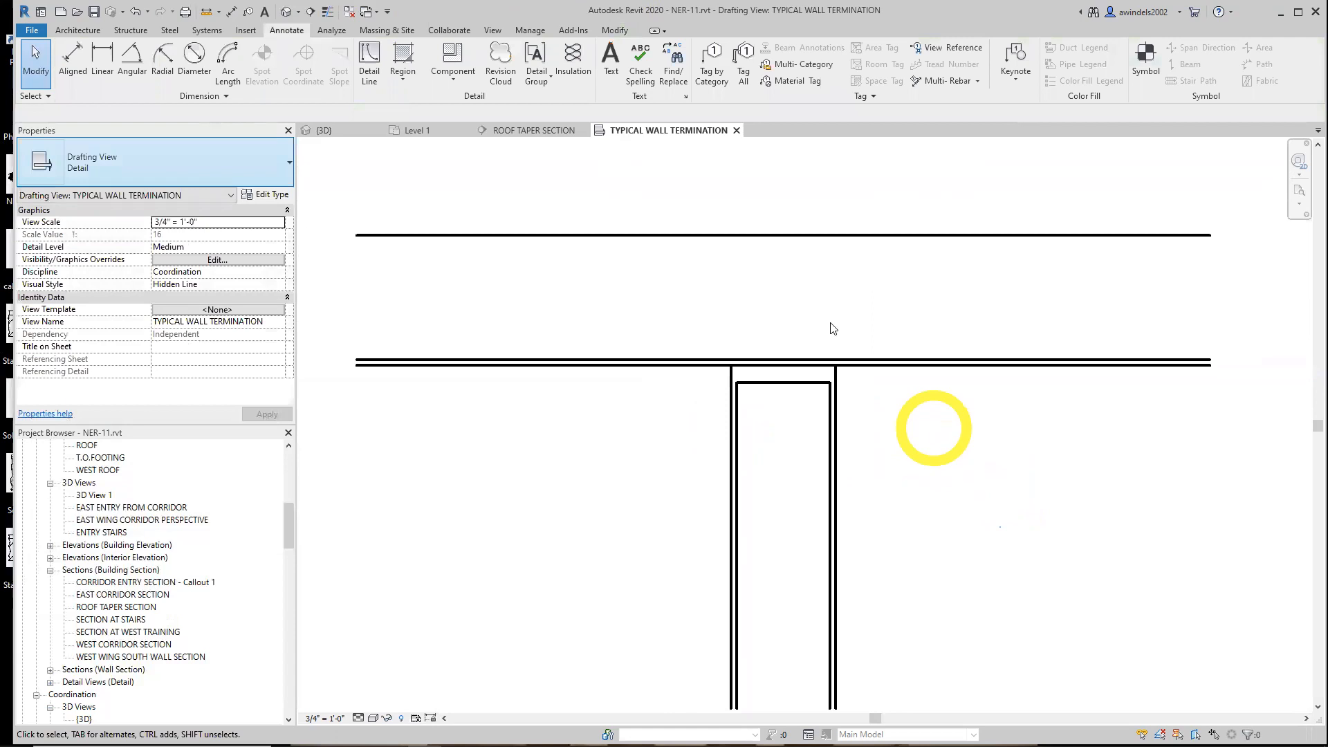
- Trim the 3/8" offset horizontal line to corners with the two outer vertical lines
click(609, 31)
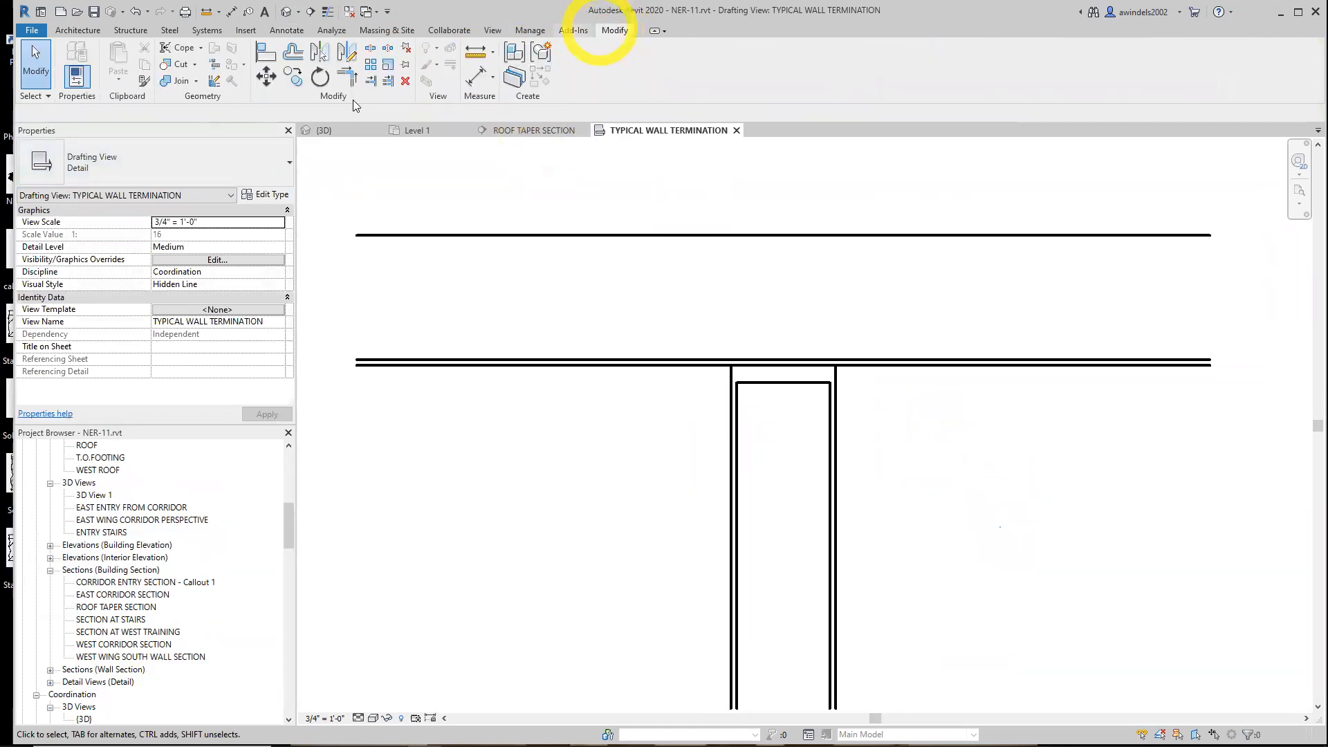
click(346, 78)
scroll(746, 383, up, 2)
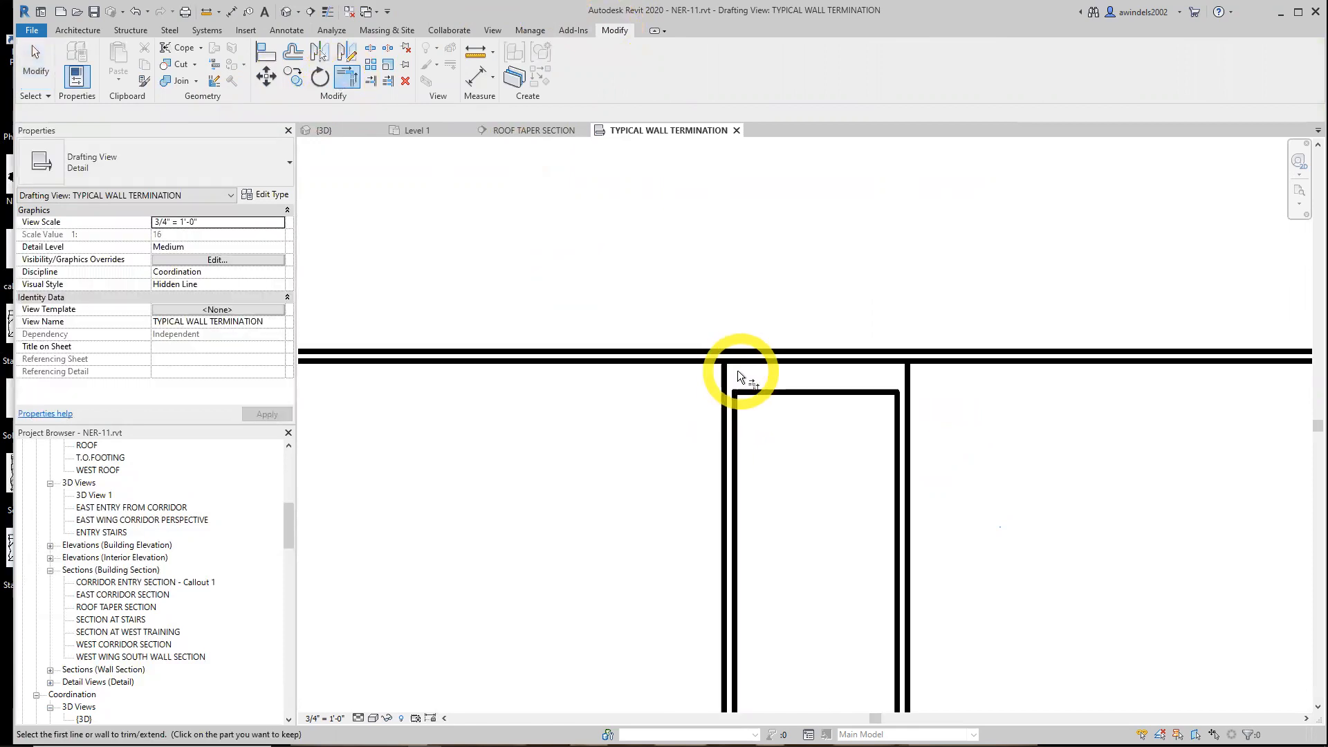
click(742, 362)
click(742, 364)
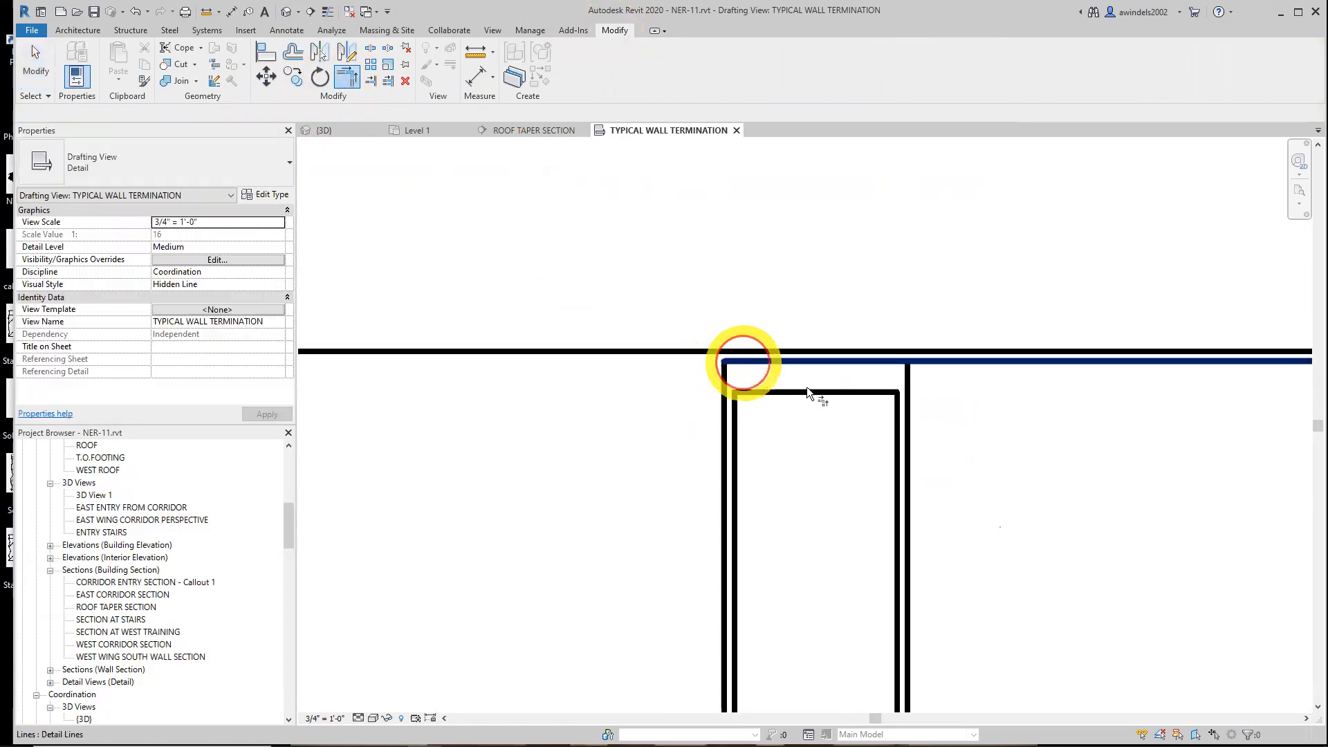
click(906, 396)
click(889, 361)
key(Escape)
key(Escape)
scroll(982, 450, down, 1)
middle_drag(1012, 483, 906, 368)
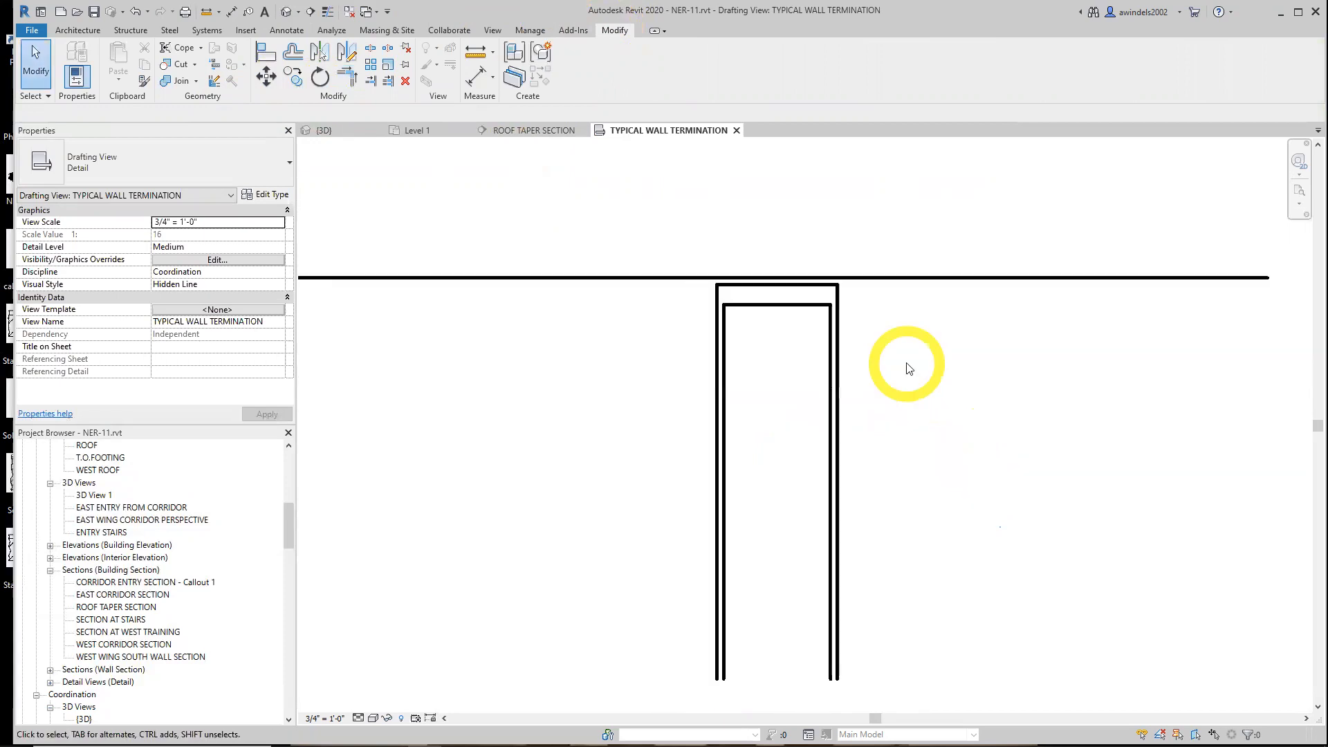
- Offset a copy of the short horizontal line capping the outer vertical lines 3" downward
scroll(881, 403, down, 1)
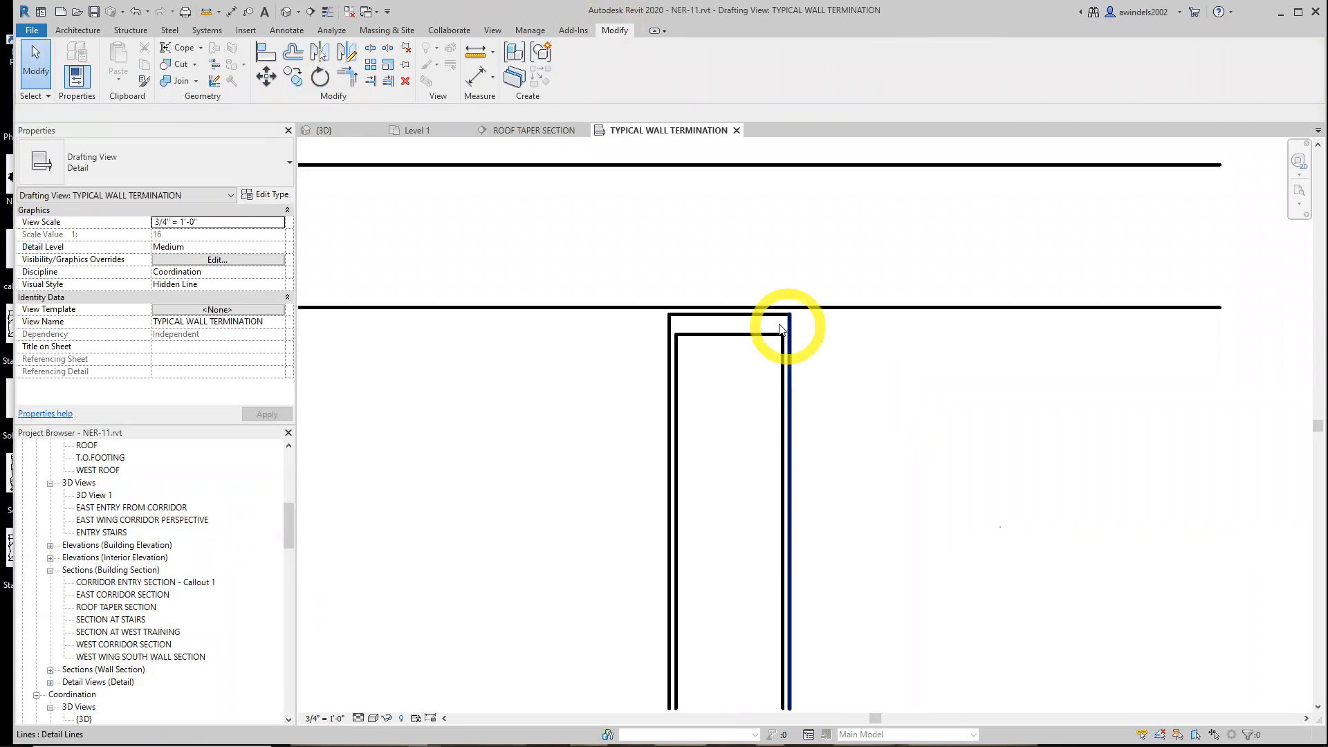
click(751, 318)
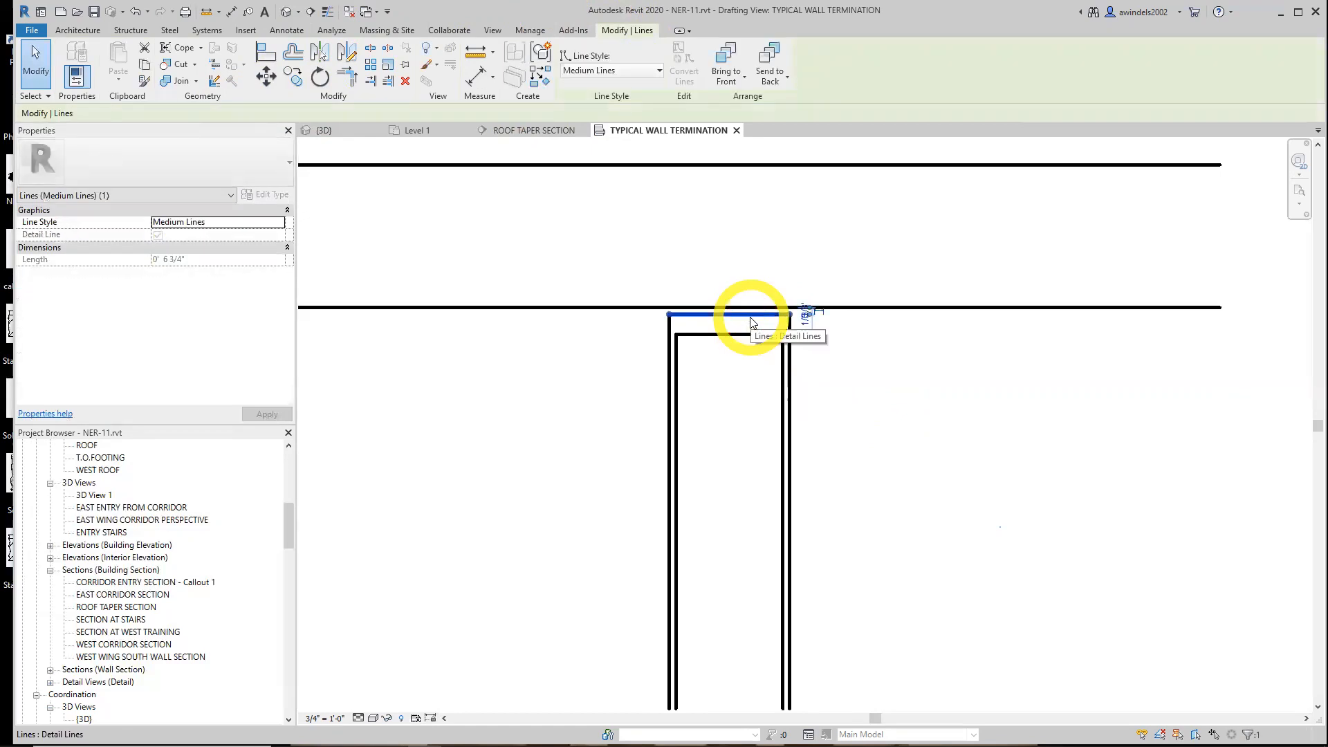
click(302, 57)
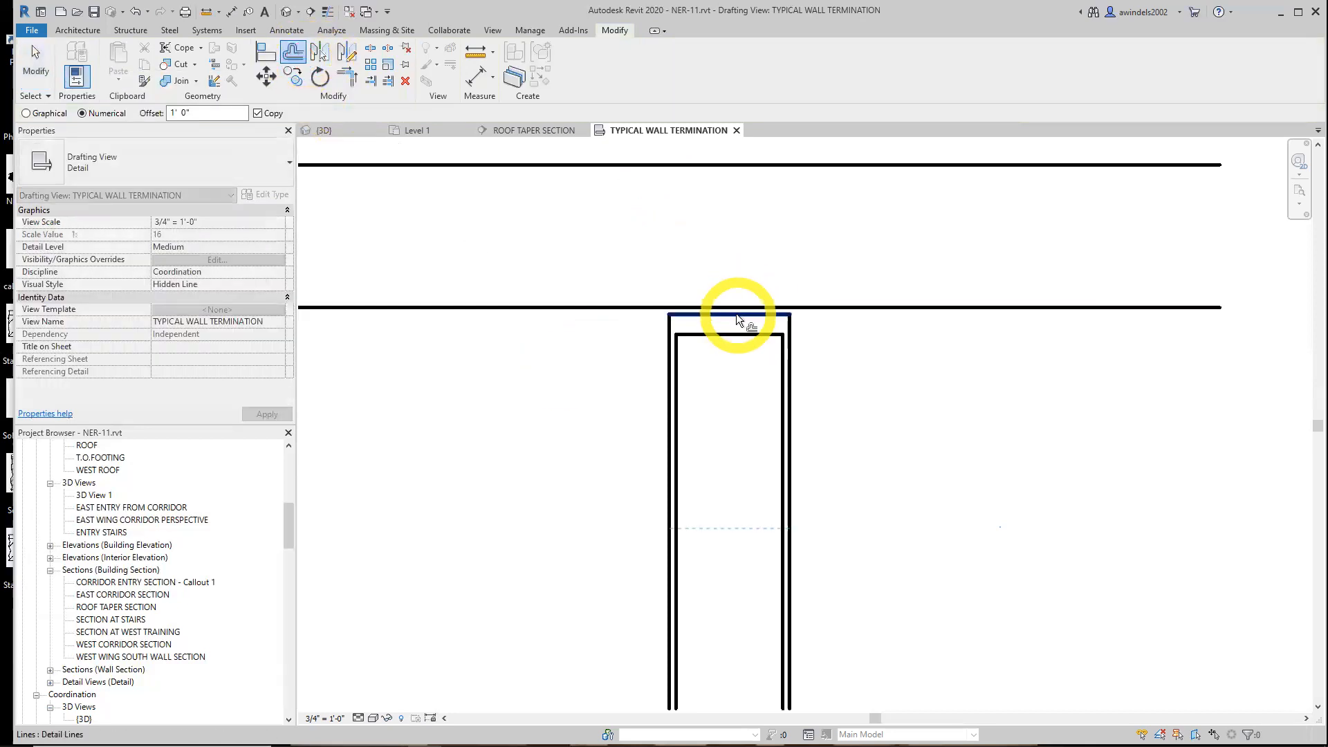
click(175, 112)
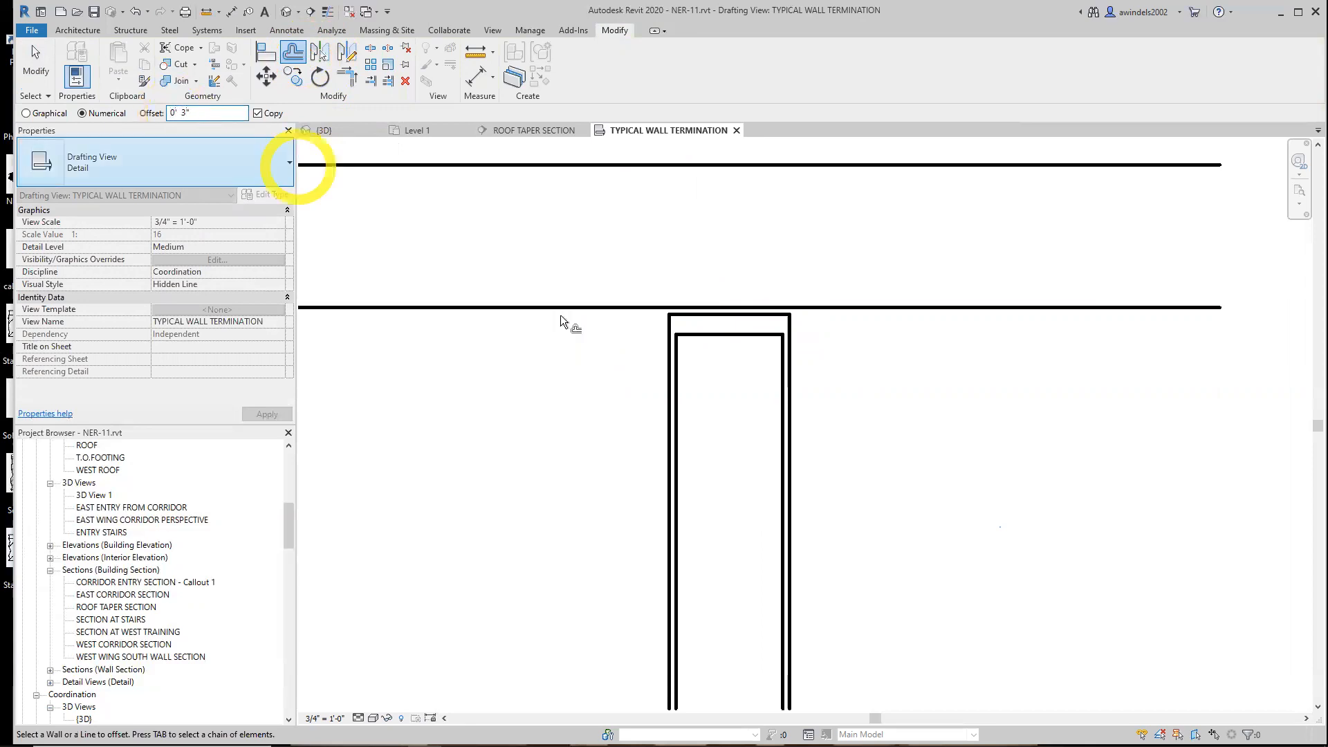
click(728, 317)
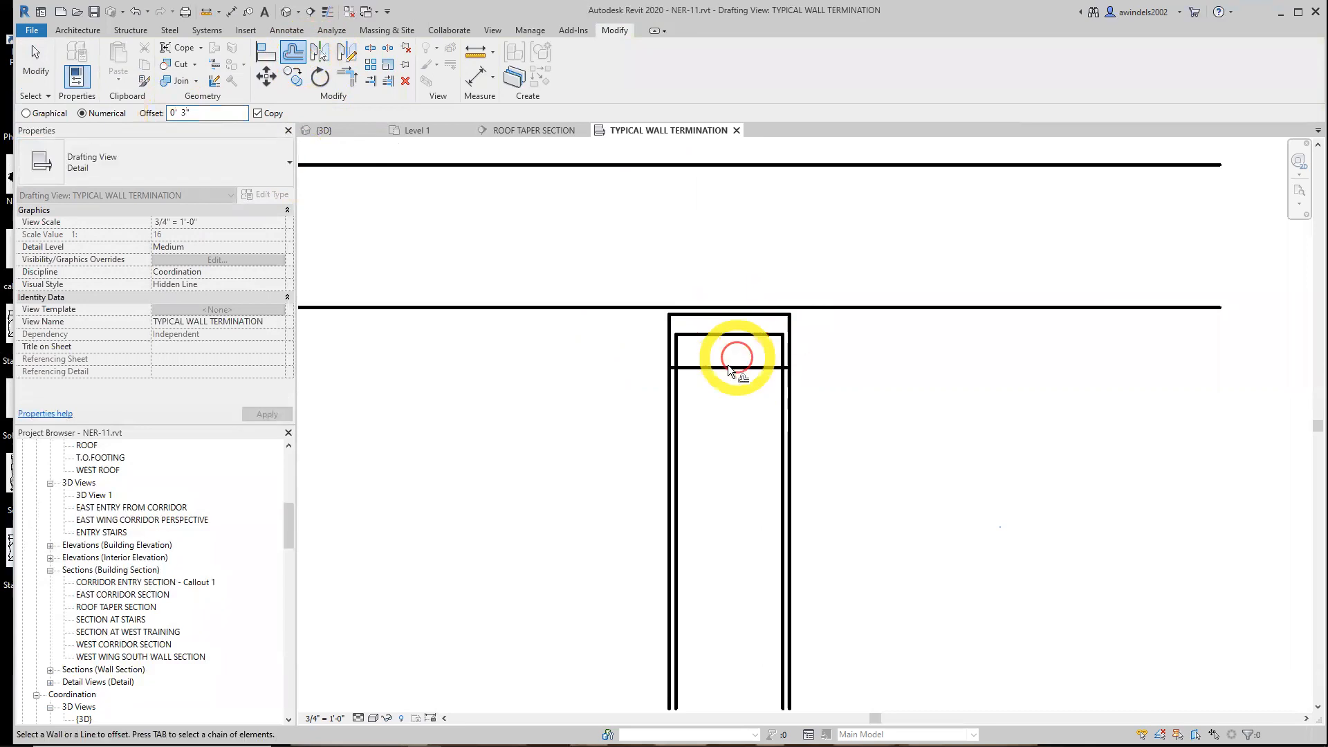
key(Escape)
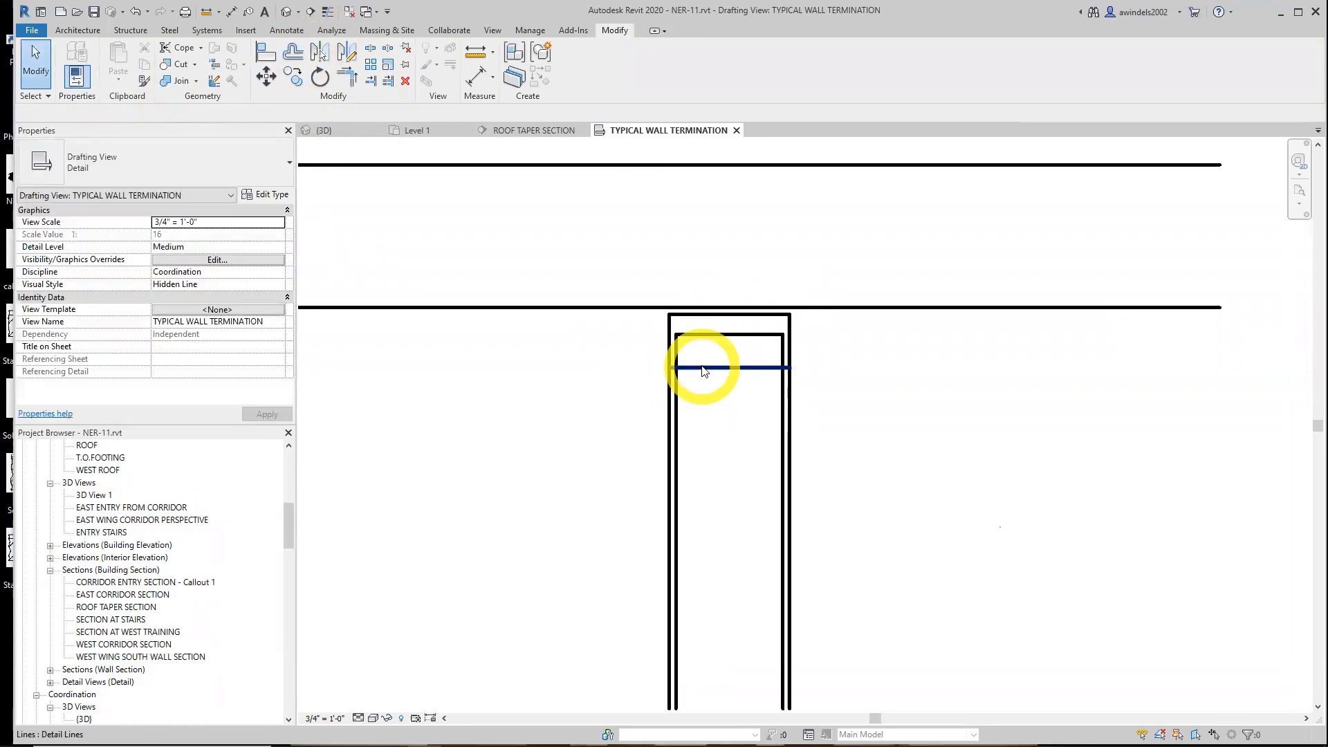
click(703, 368)
key(Escape)
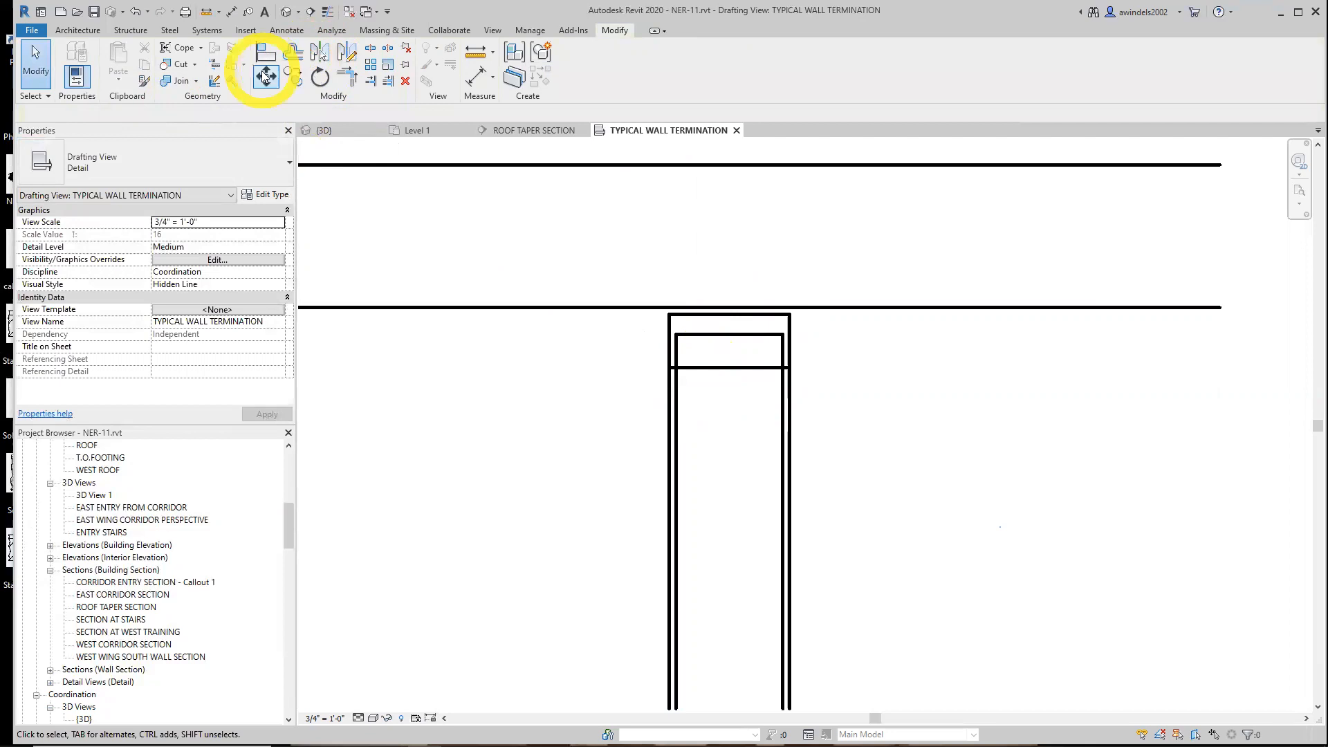
- Trim both outer vertical lines to the 3" offset line, and delete that offset line
click(352, 78)
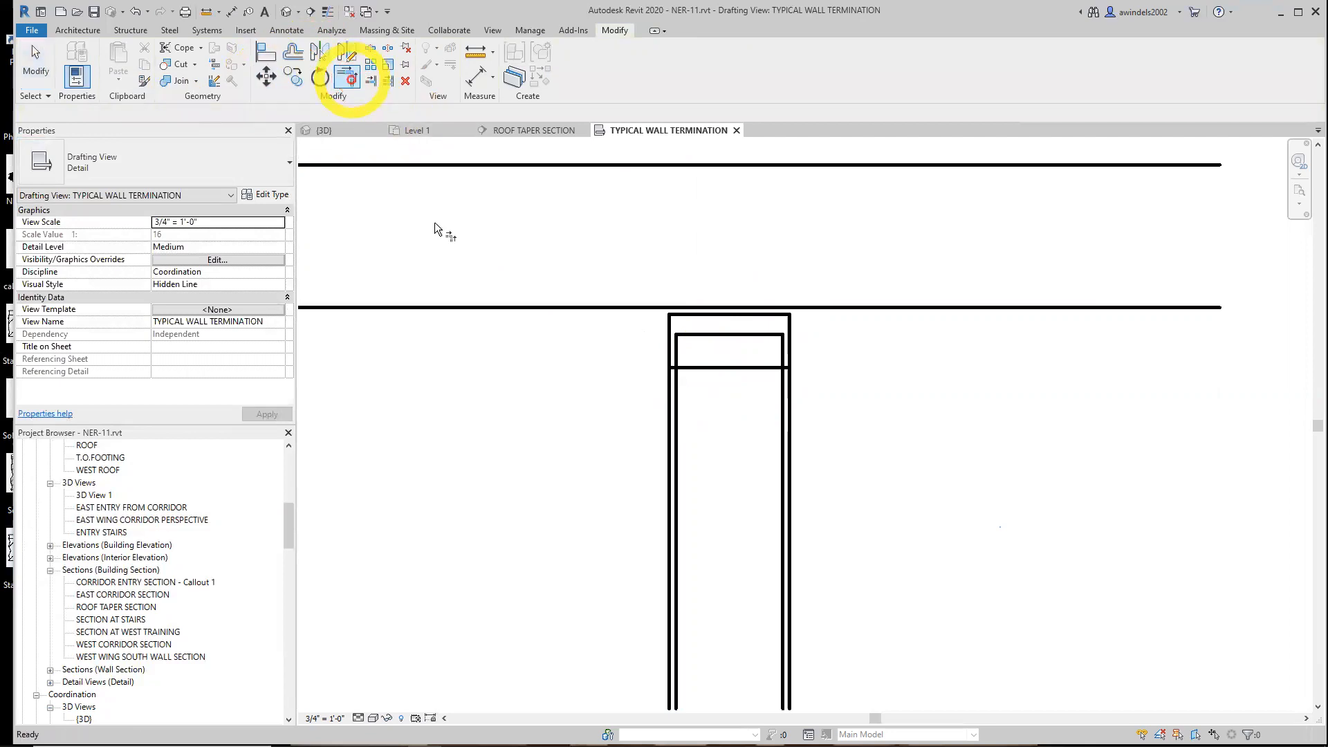
click(692, 371)
click(669, 352)
click(746, 366)
click(790, 355)
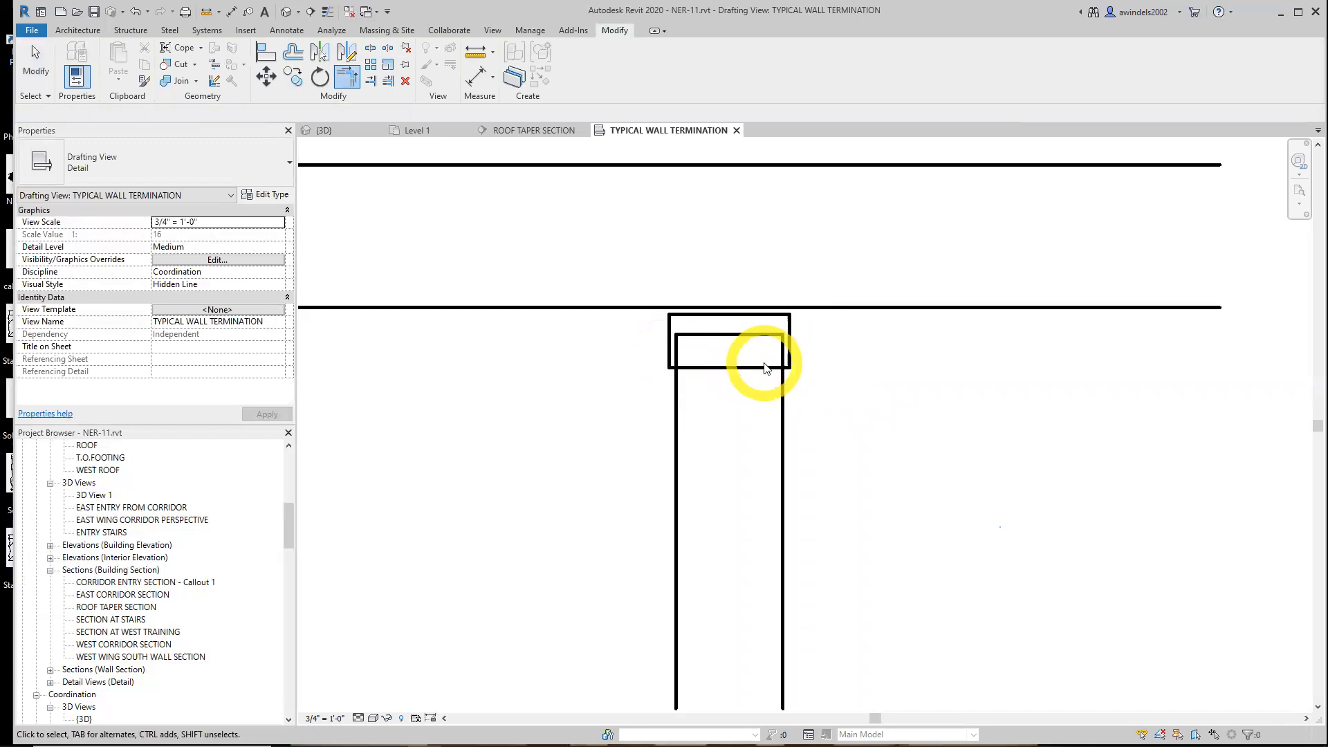
key(Escape)
key(Escape)
click(763, 368)
key(Delete)
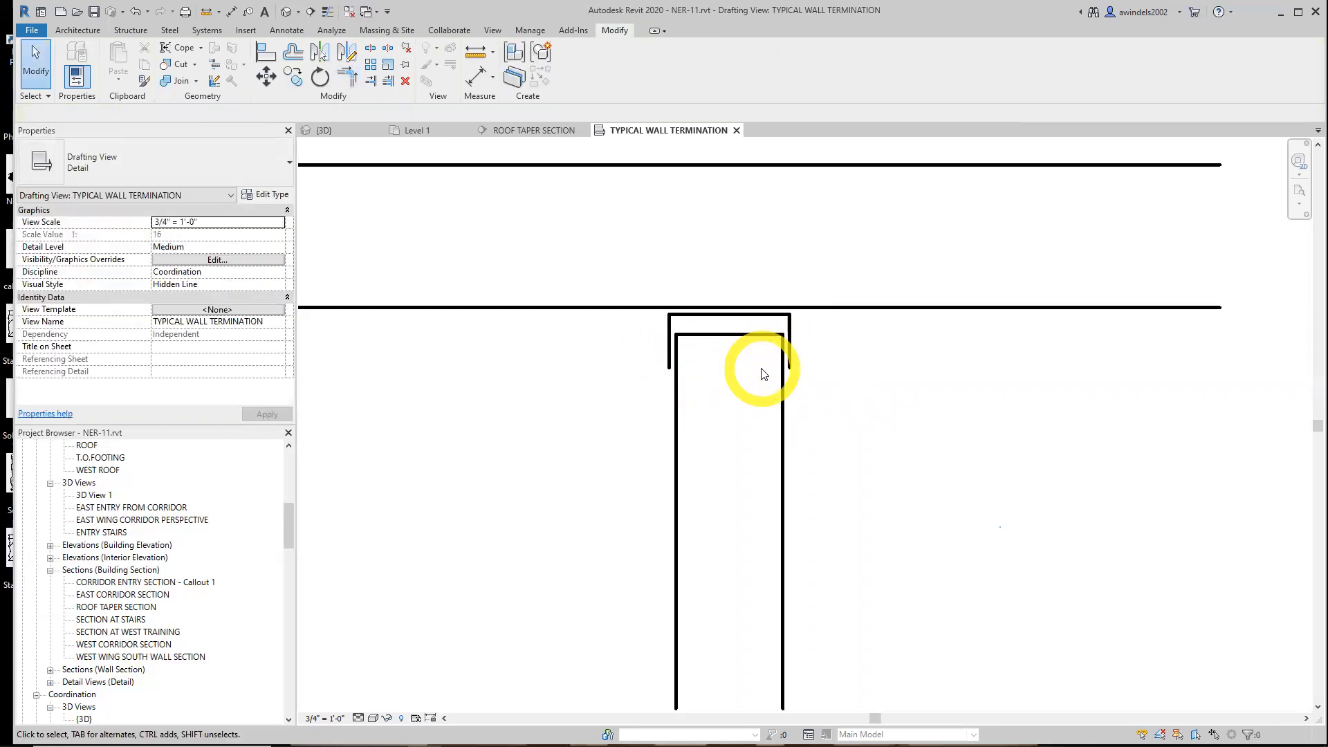
- Add two detail lines in the Thin Lines style inside each vertical wall line, successively offset 5/8" inward
scroll(824, 388, down, 2)
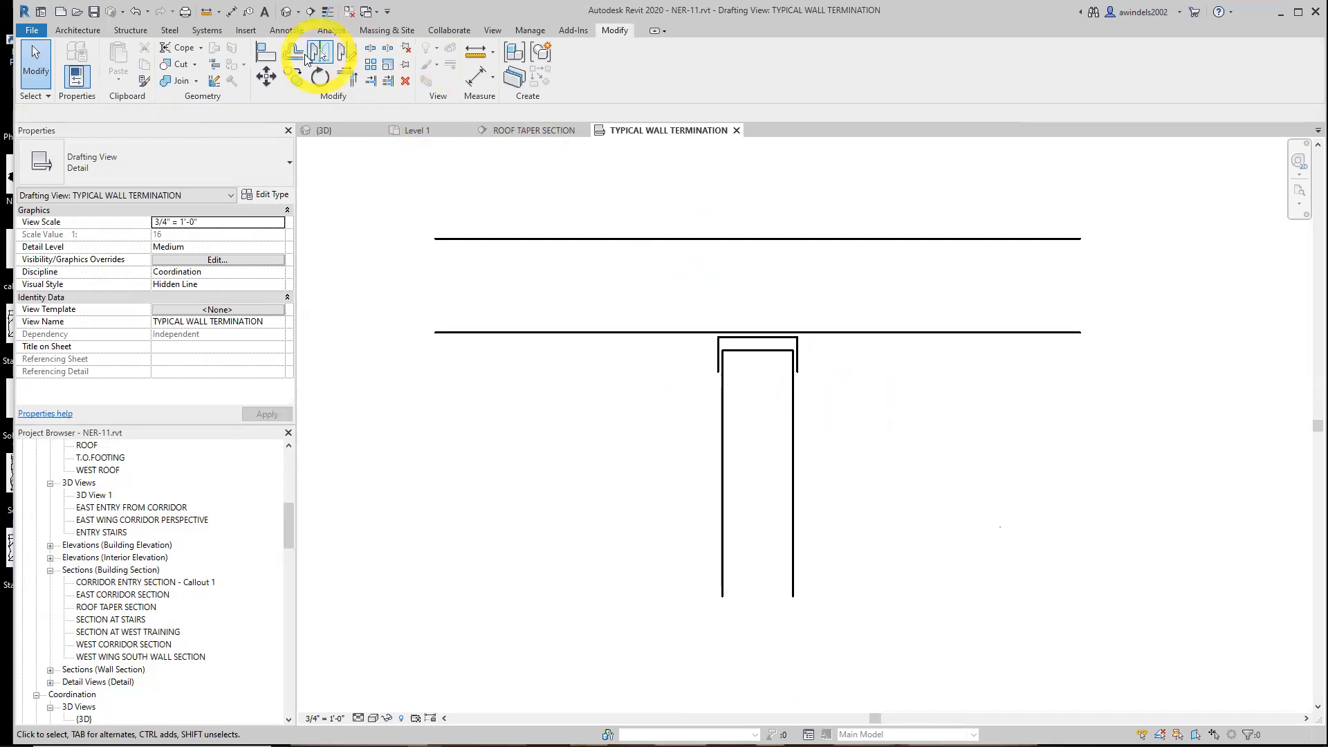
click(288, 30)
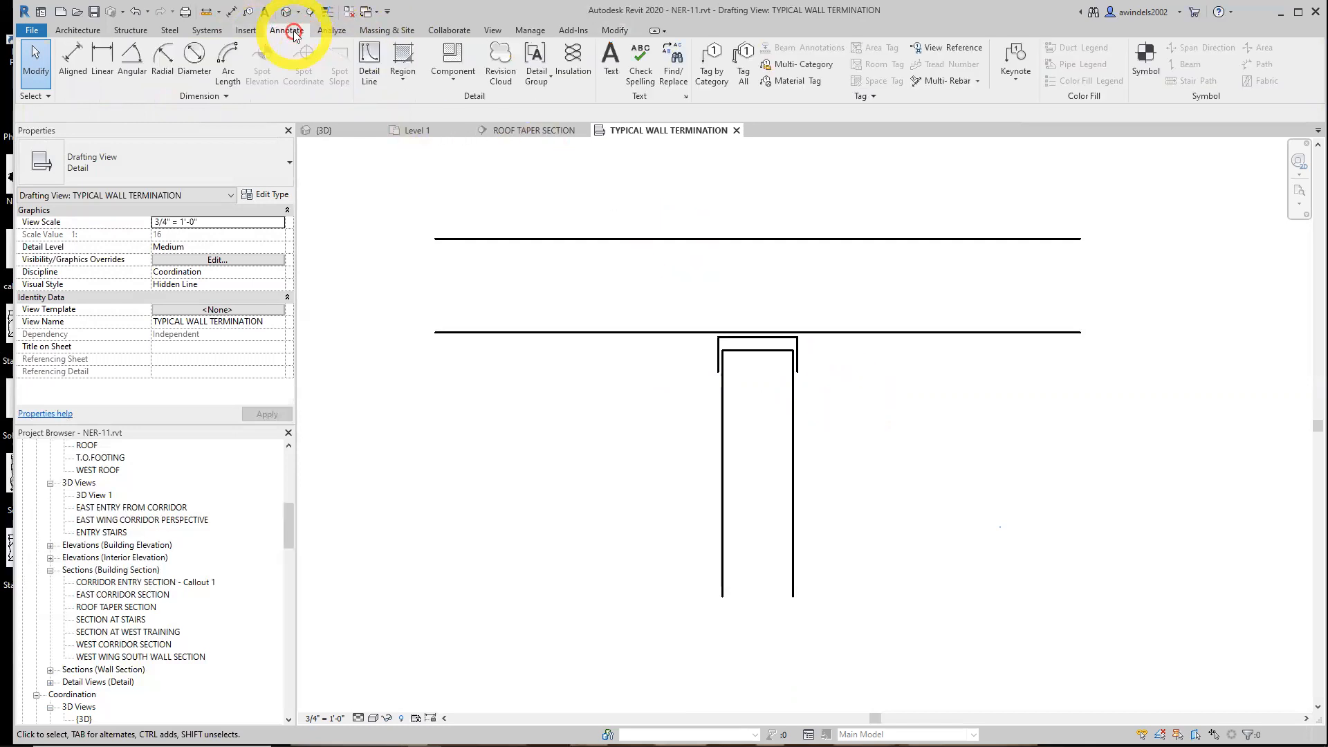
click(369, 72)
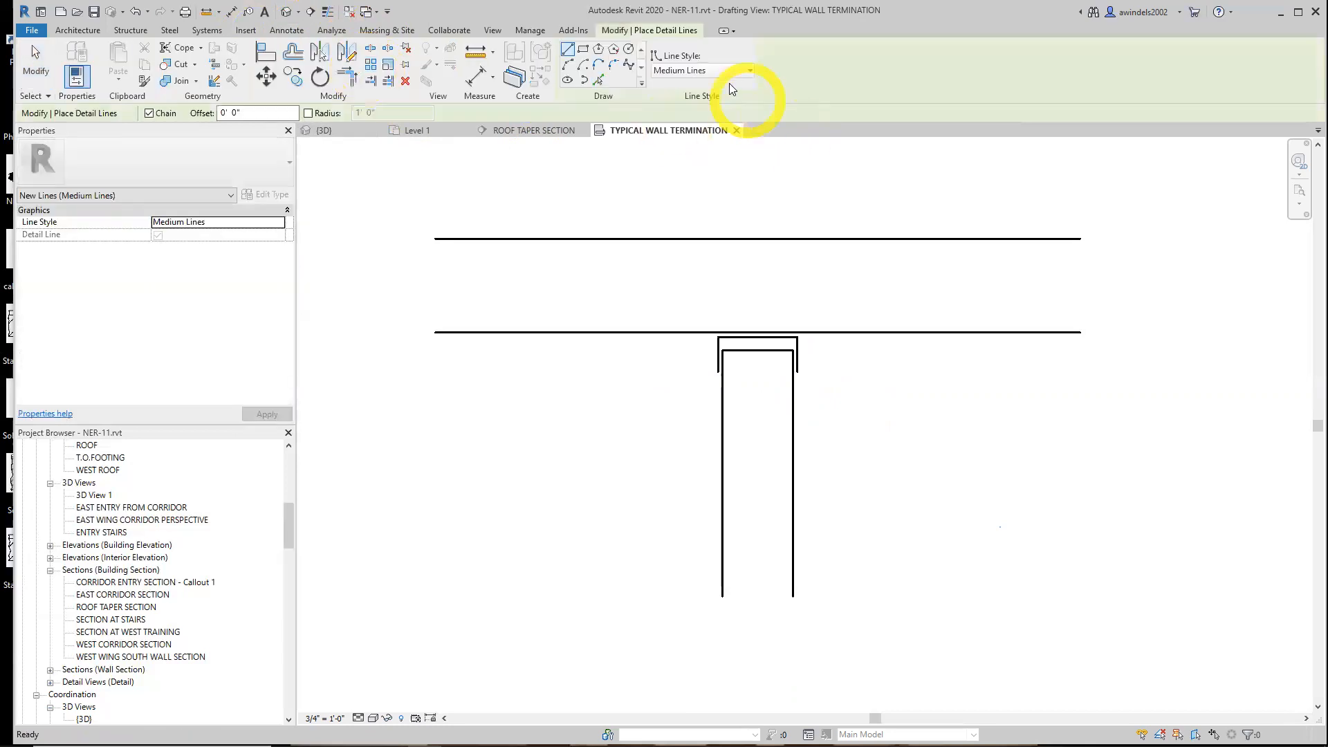
click(711, 71)
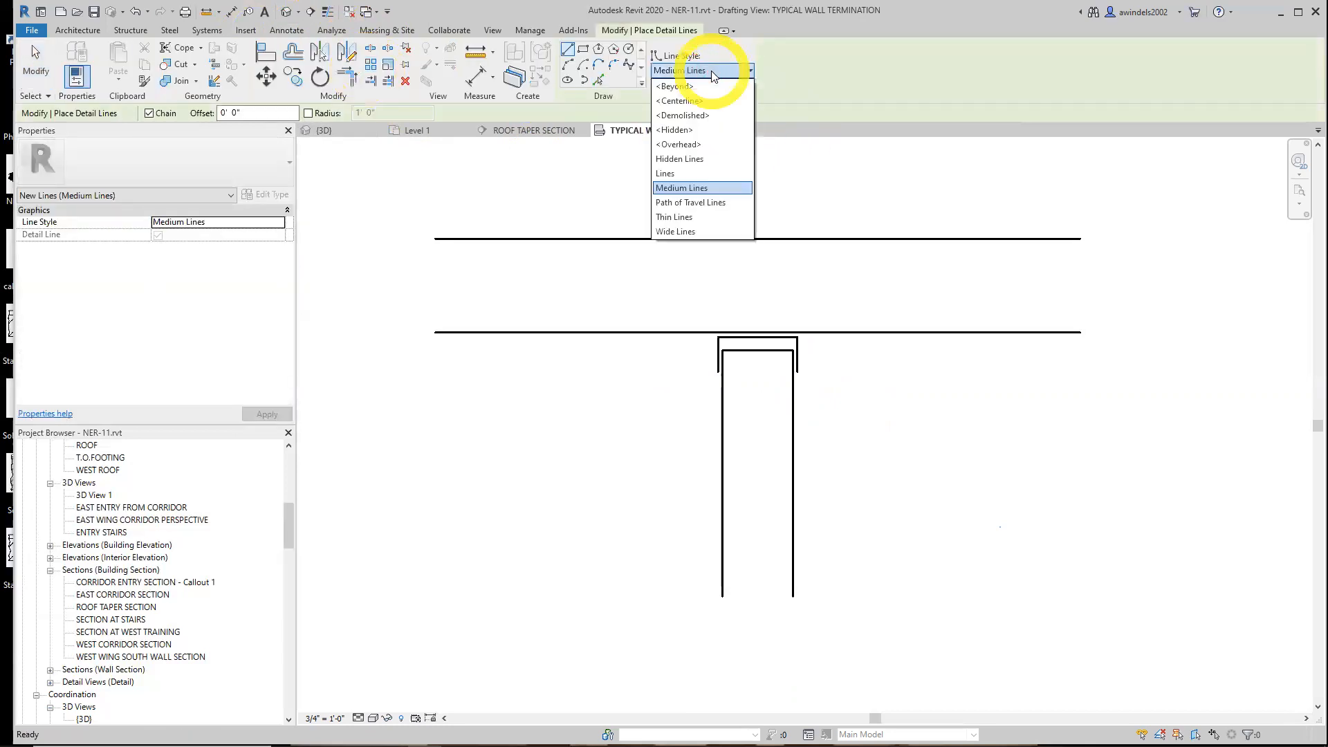
click(685, 219)
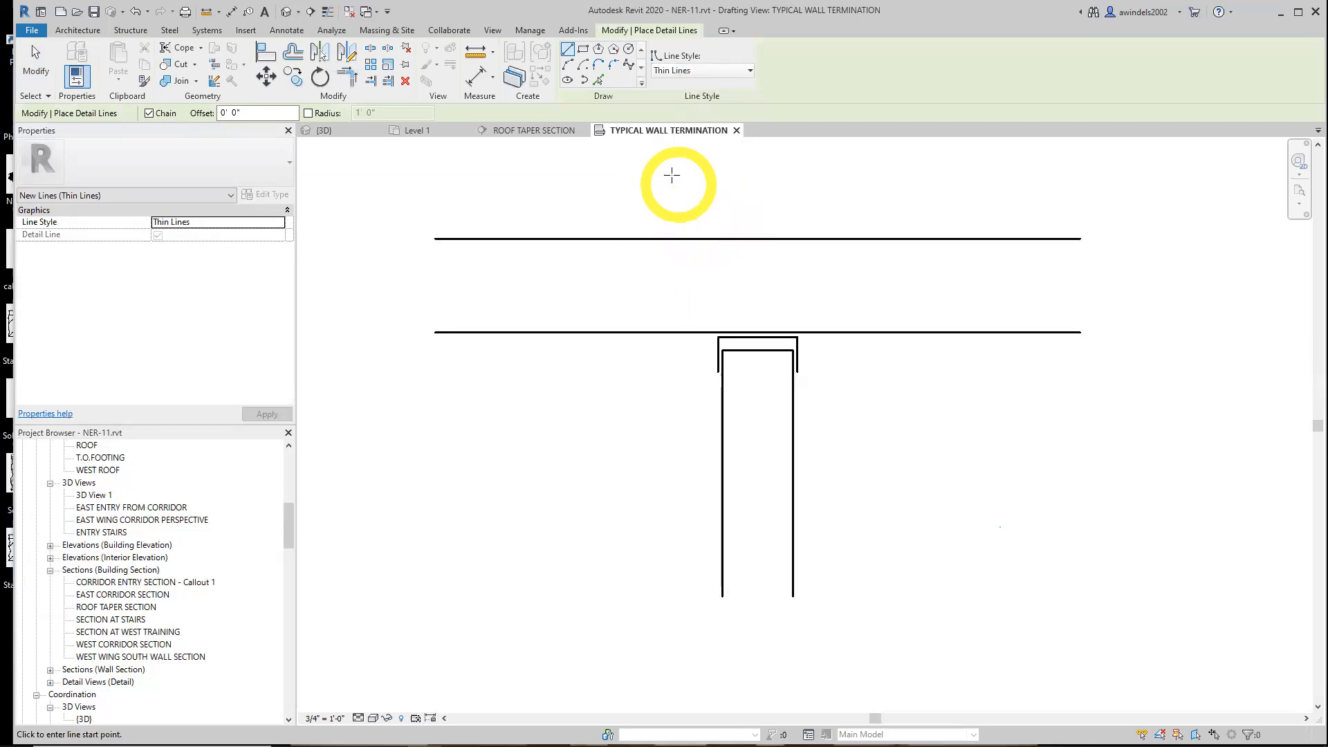
click(599, 80)
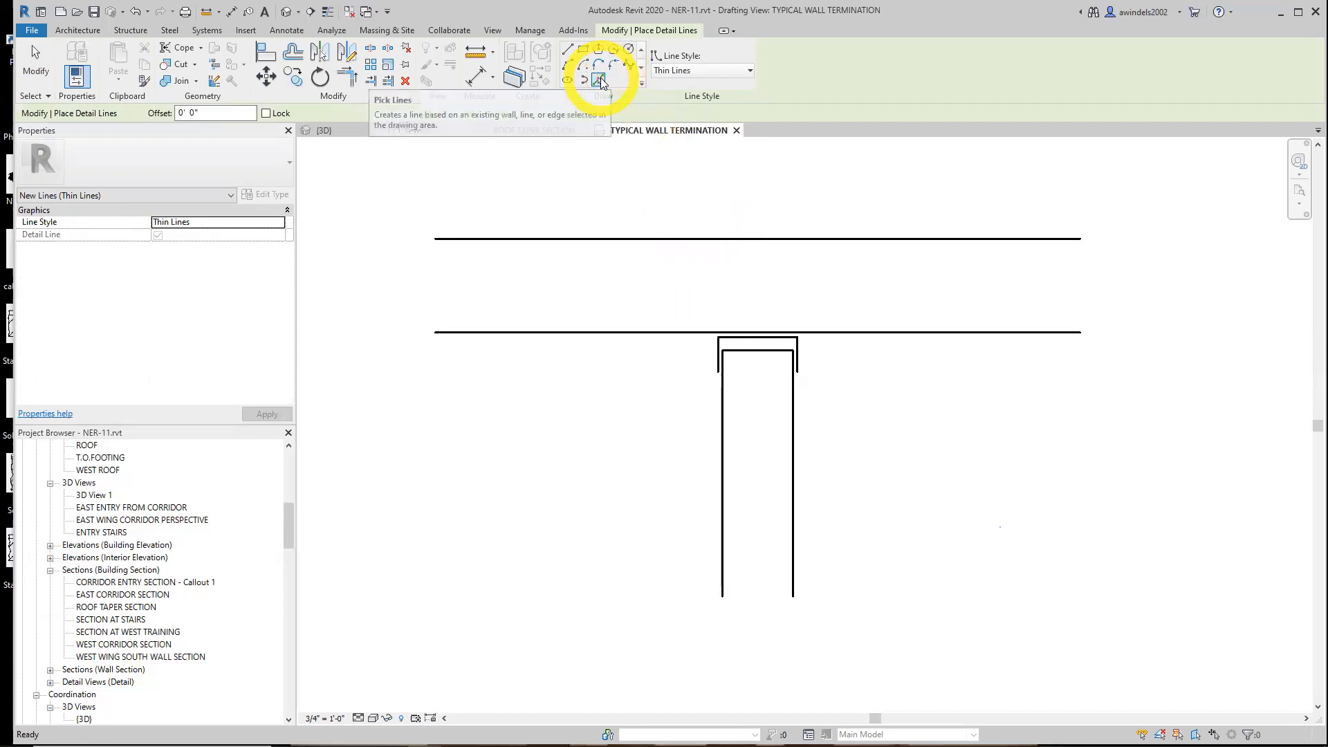
click(194, 115)
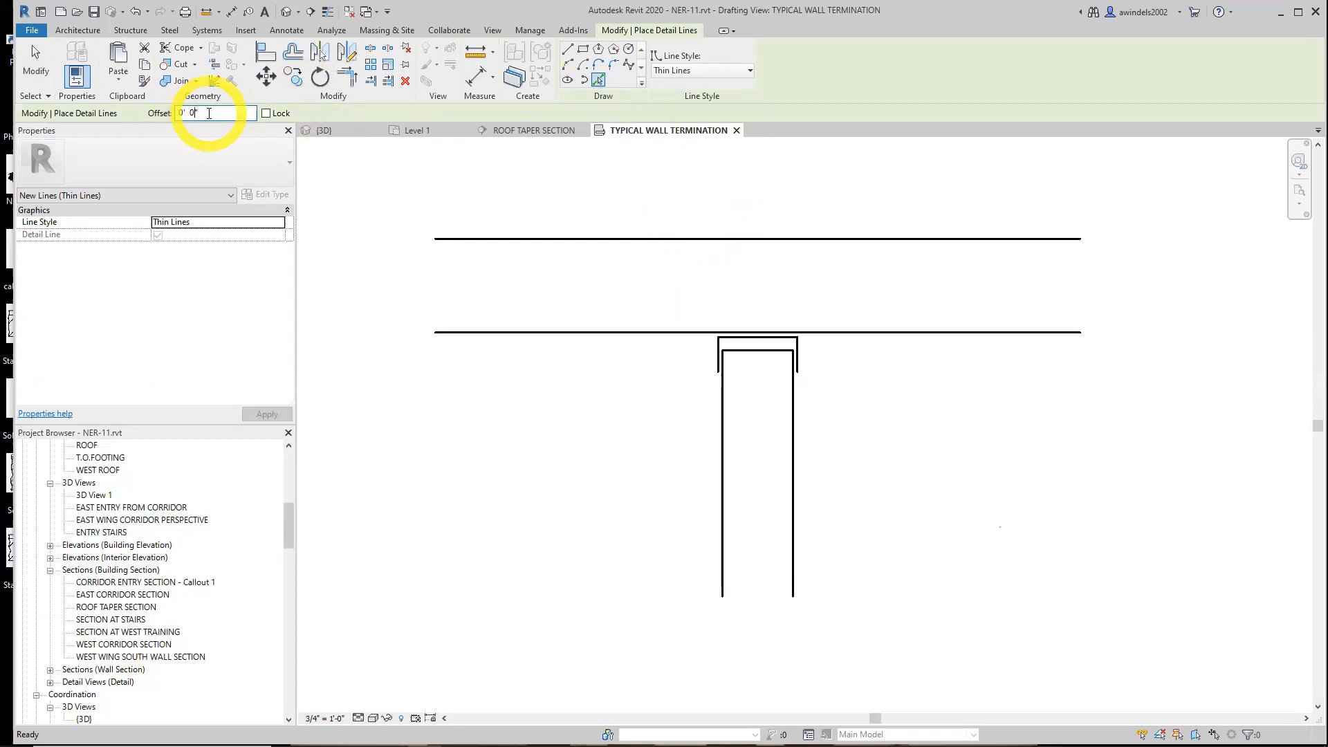
key(BackSpace)
key(BackSpace)
text(0 5/8)
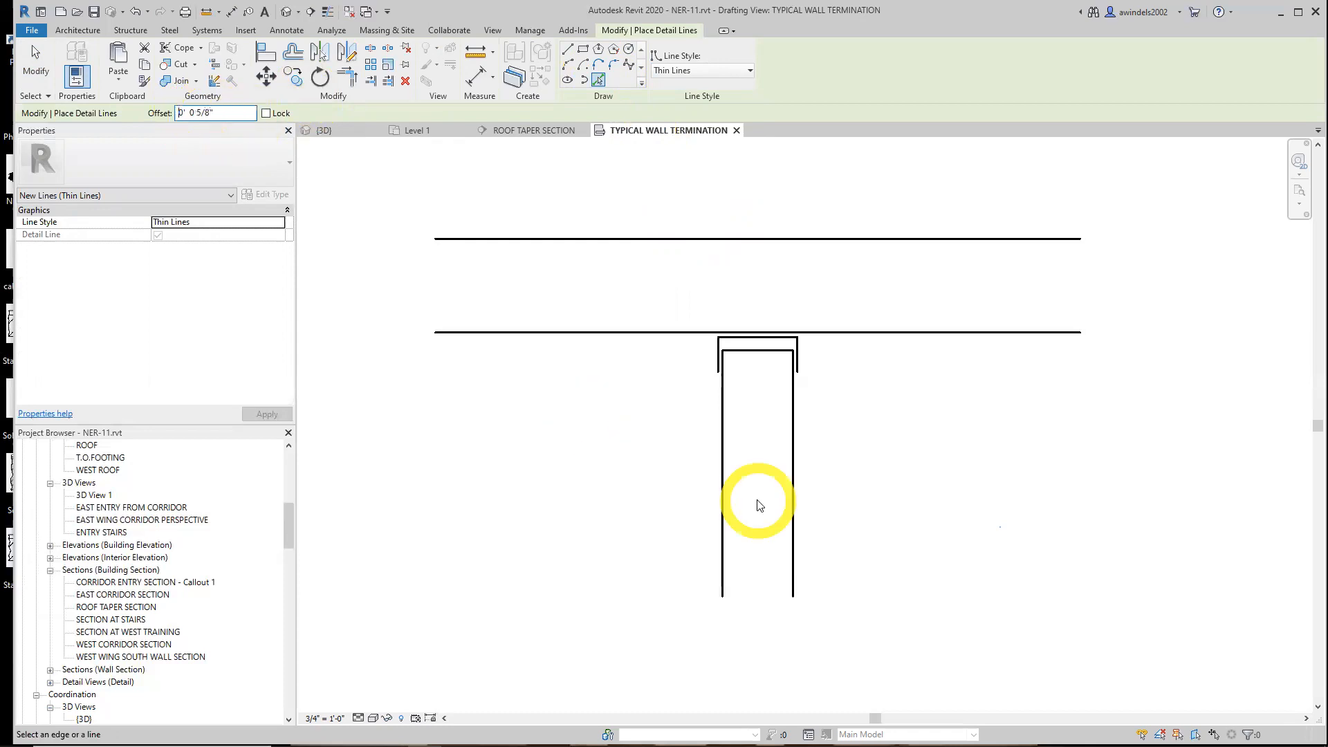
click(725, 475)
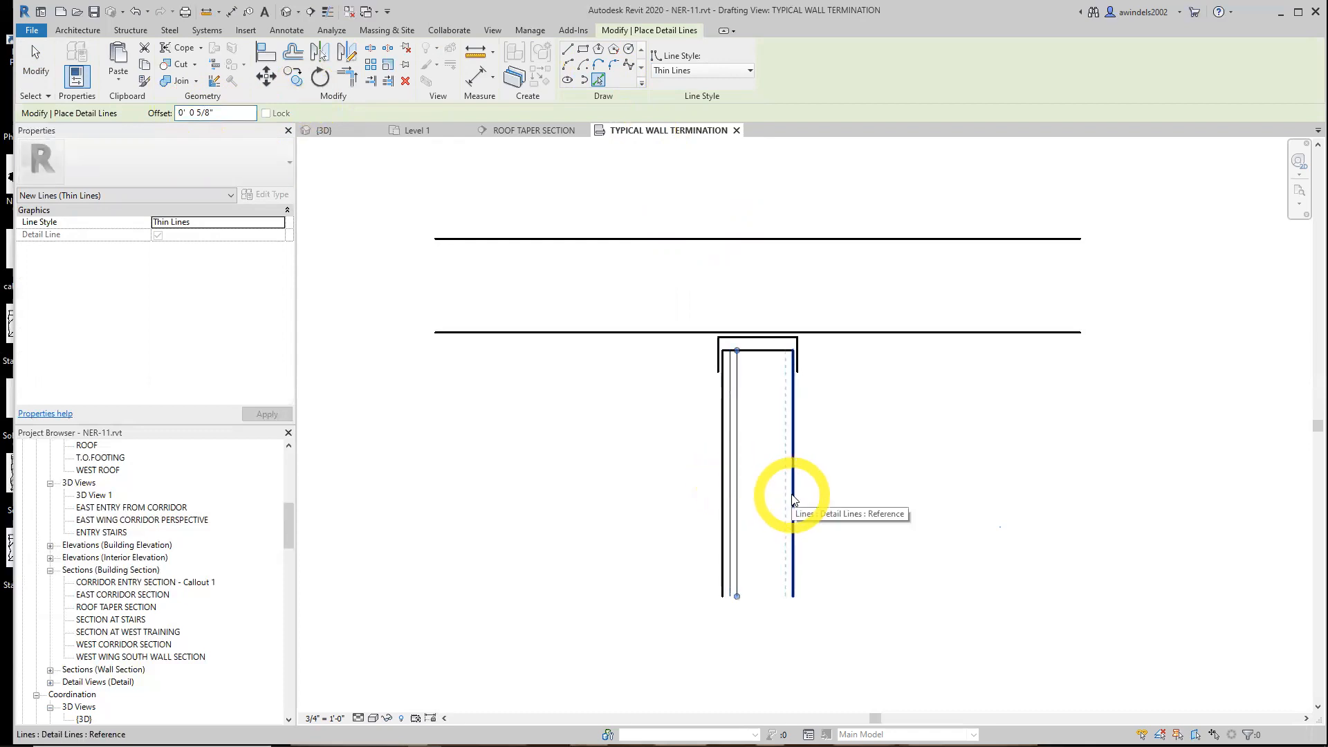
click(785, 497)
scroll(786, 497, up, 2)
click(786, 501)
key(Escape)
middle_drag(805, 464, 784, 523)
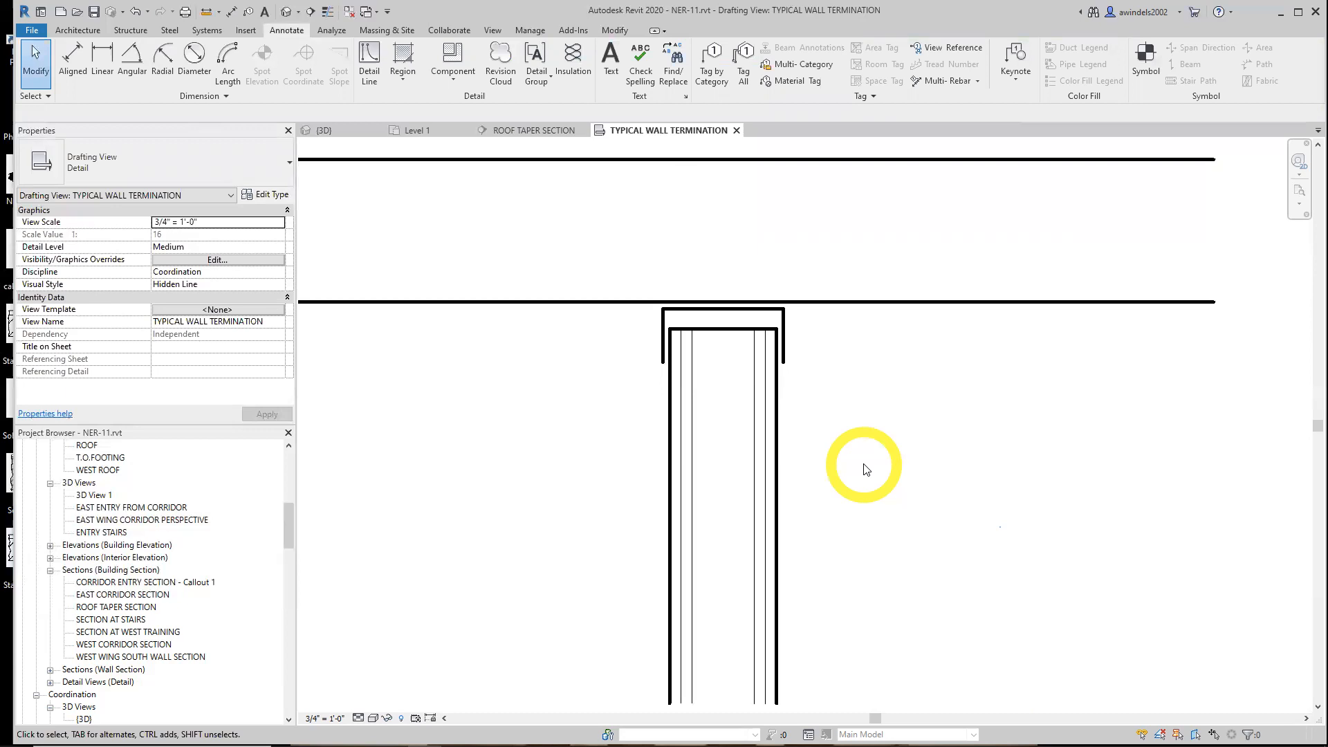
- Start a filled region with <Invisible lines> as the boundary line style
middle_drag(873, 442, 841, 483)
scroll(906, 490, down, 1)
click(408, 82)
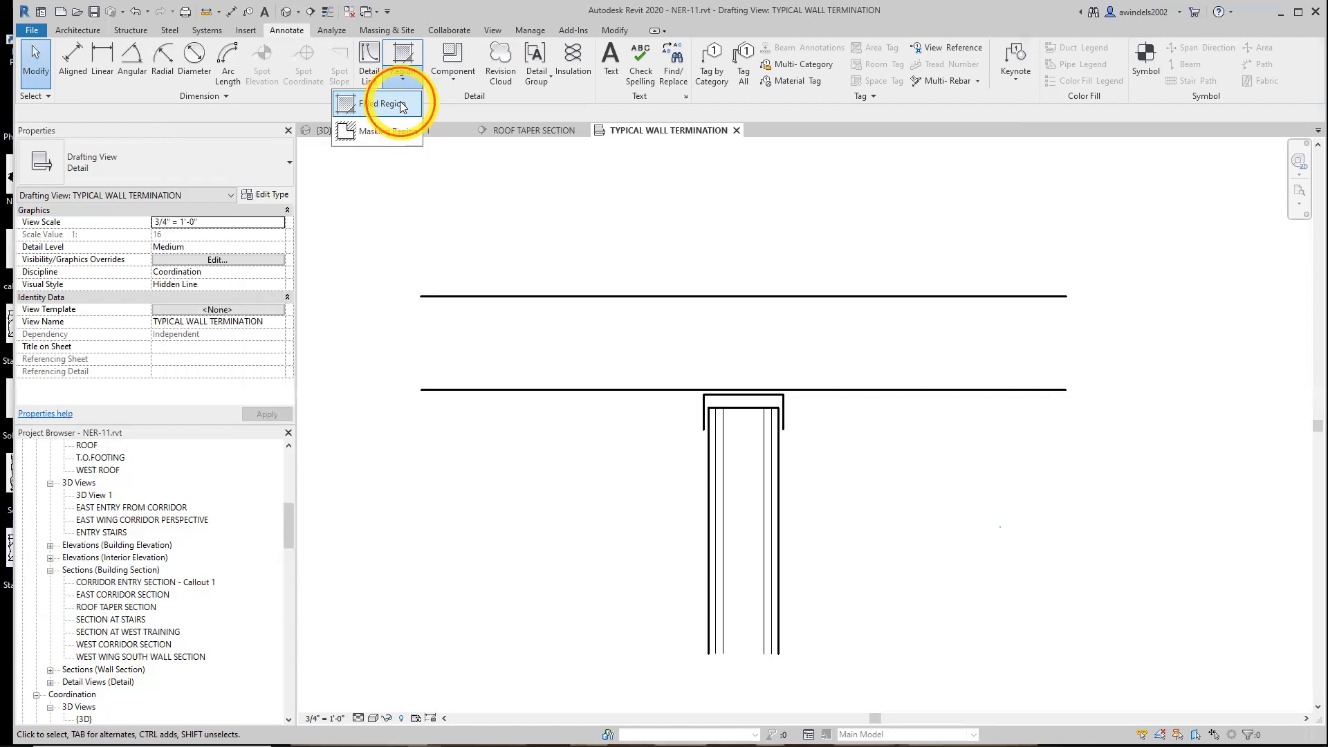
click(400, 104)
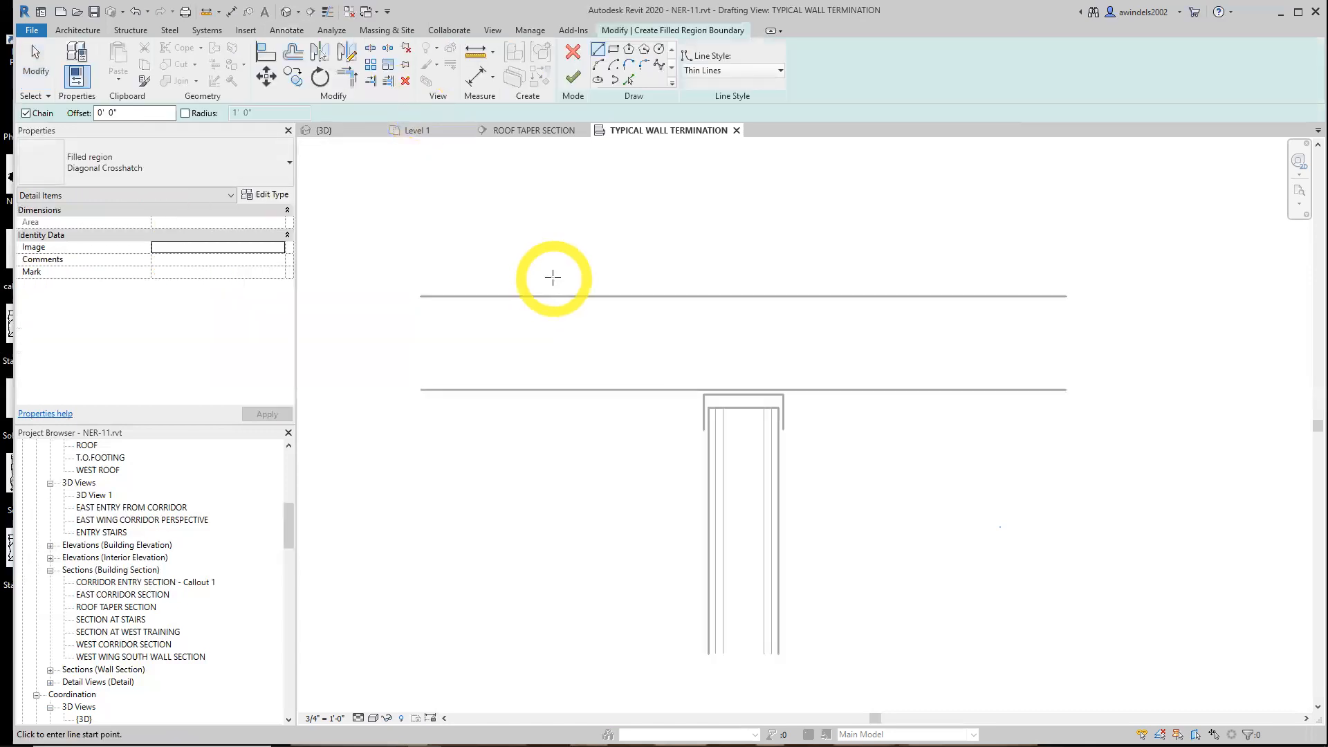
click(622, 297)
click(707, 72)
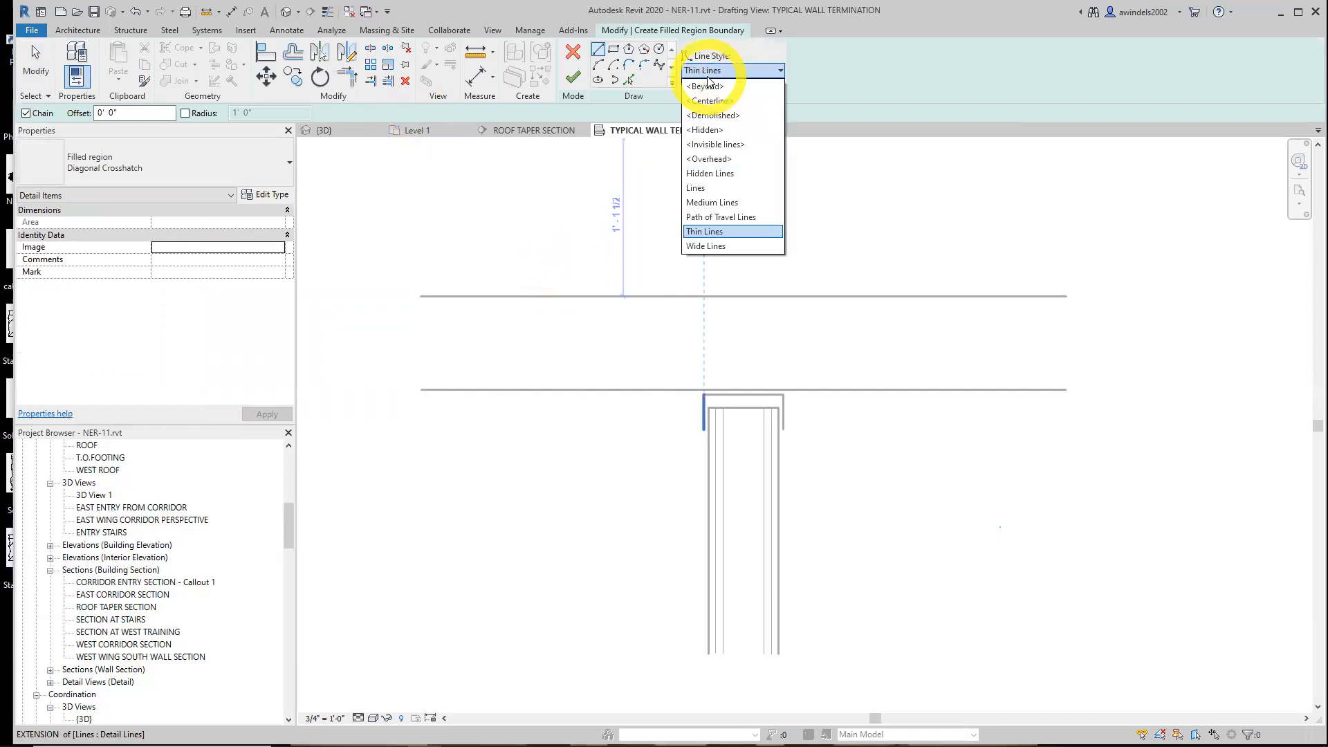
click(717, 144)
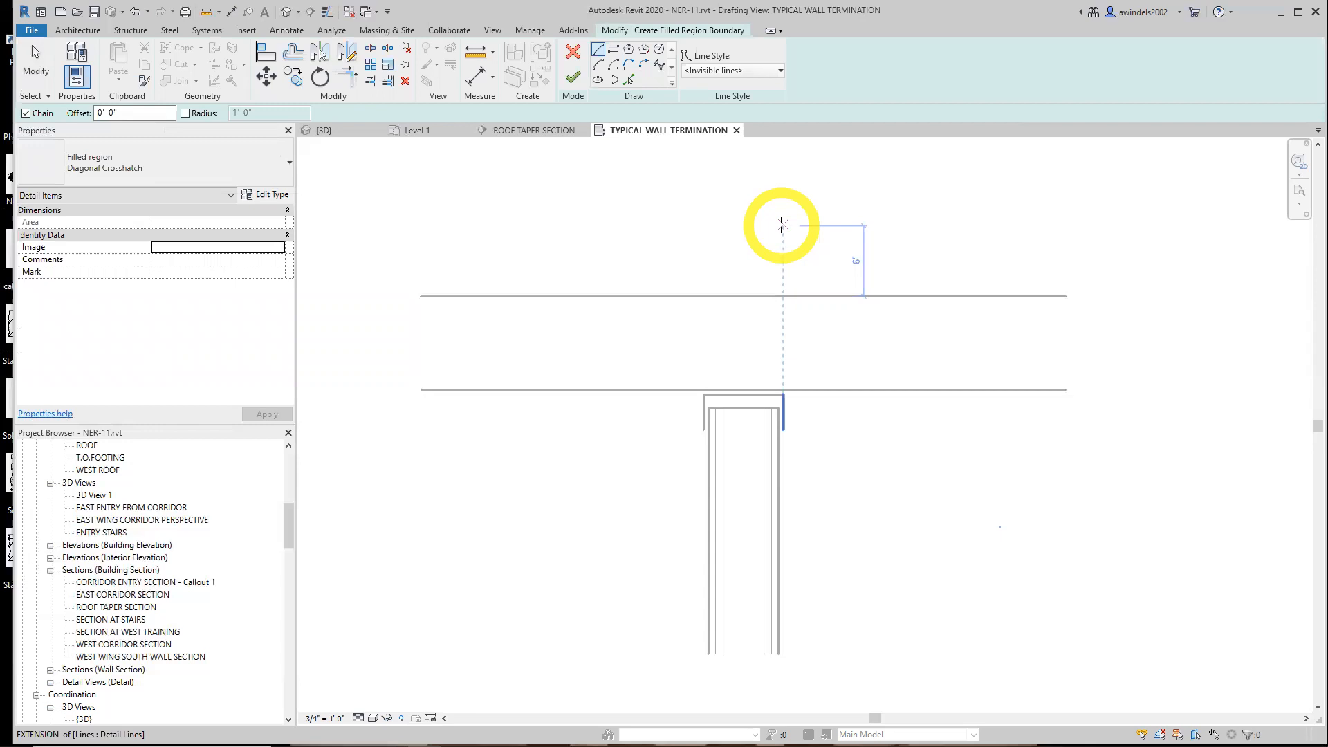
click(40, 116)
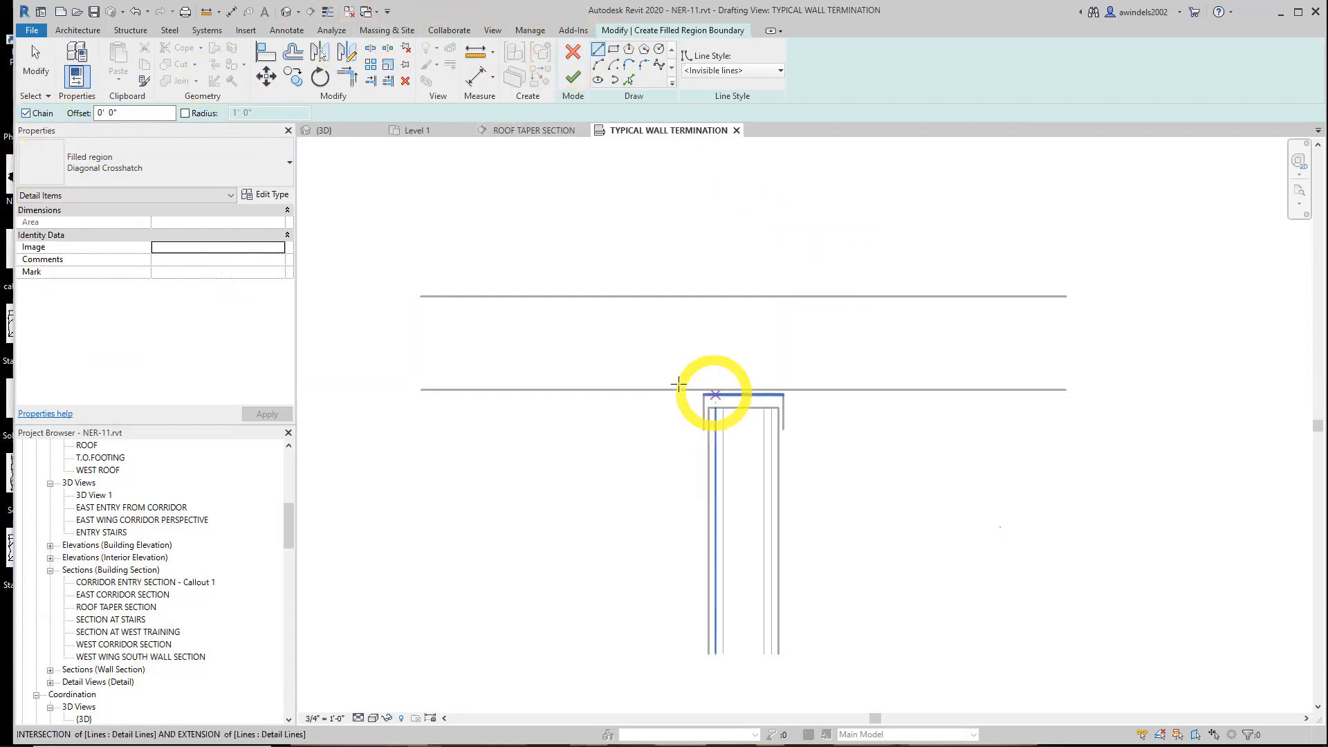
- Sketch a closed, irregular region boundary above the wall's end cap, with its flat base along the lower long horizontal line
click(659, 389)
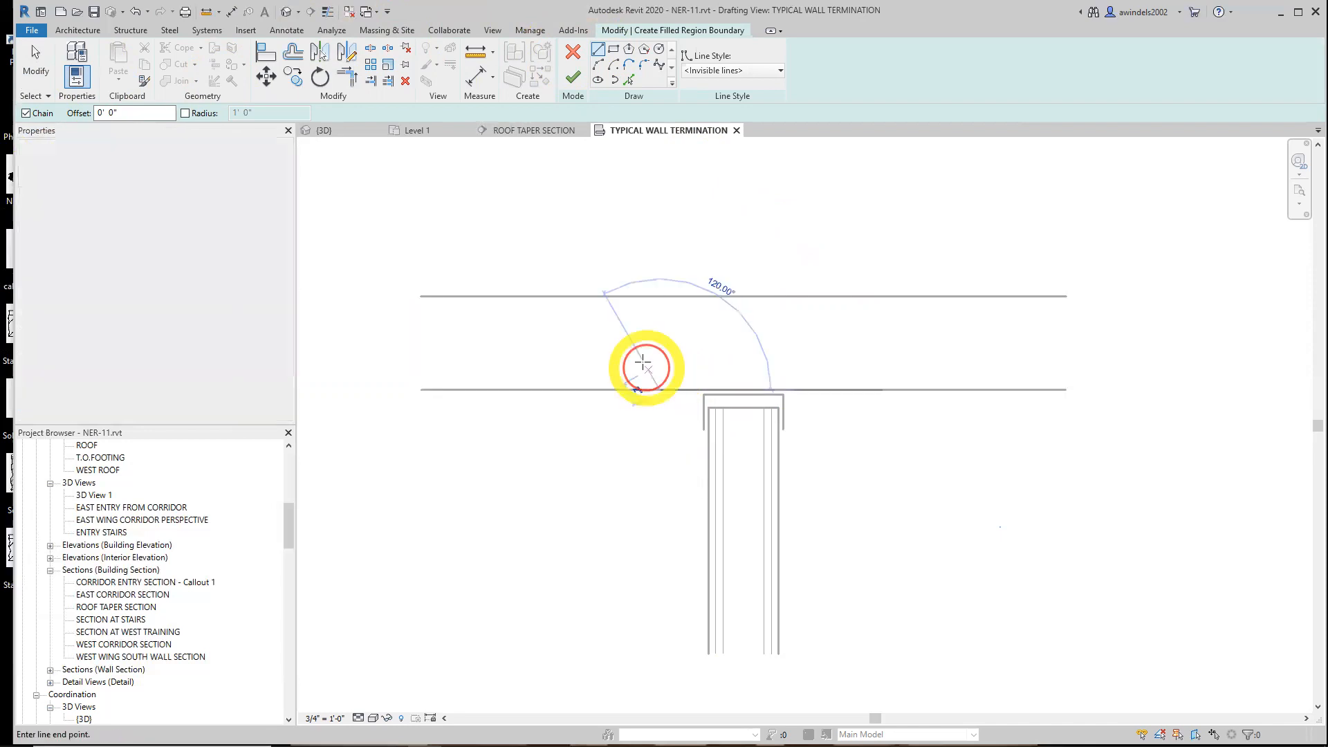
click(644, 367)
click(660, 344)
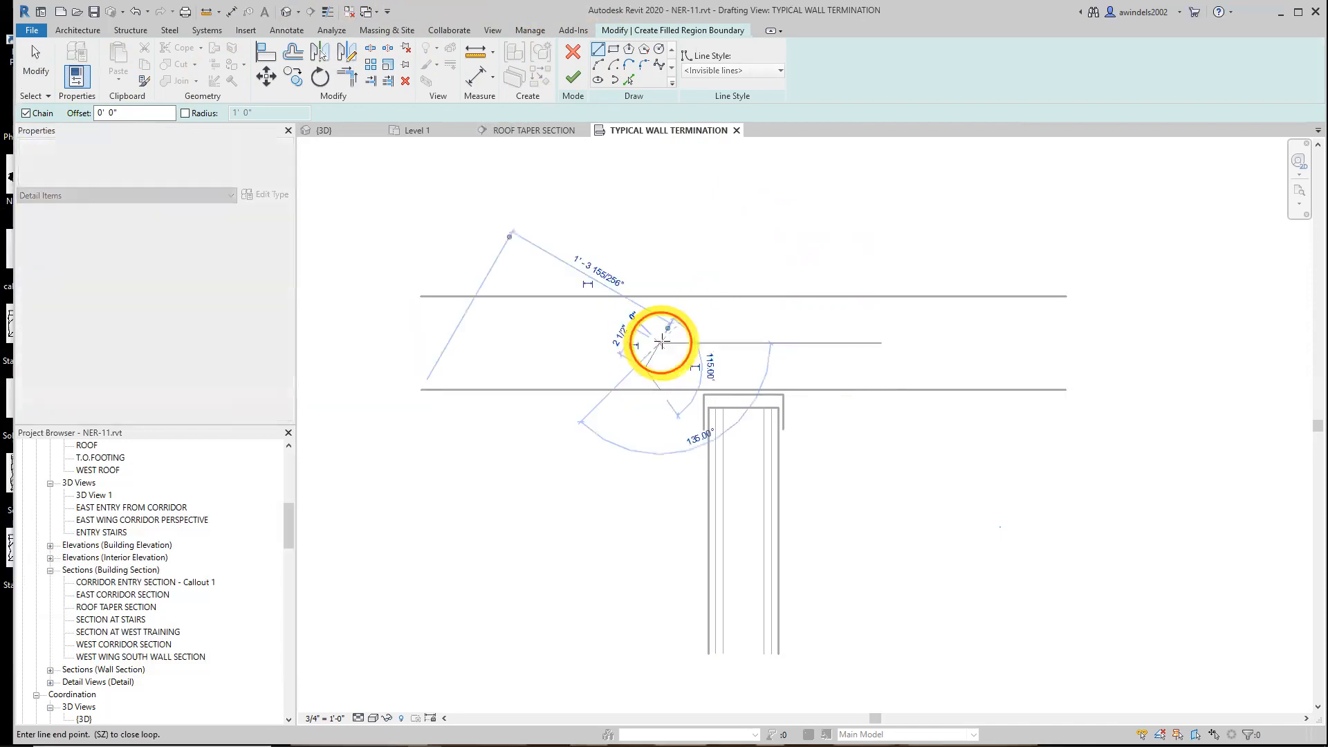
click(694, 330)
click(716, 349)
click(775, 330)
click(806, 337)
click(825, 377)
click(817, 388)
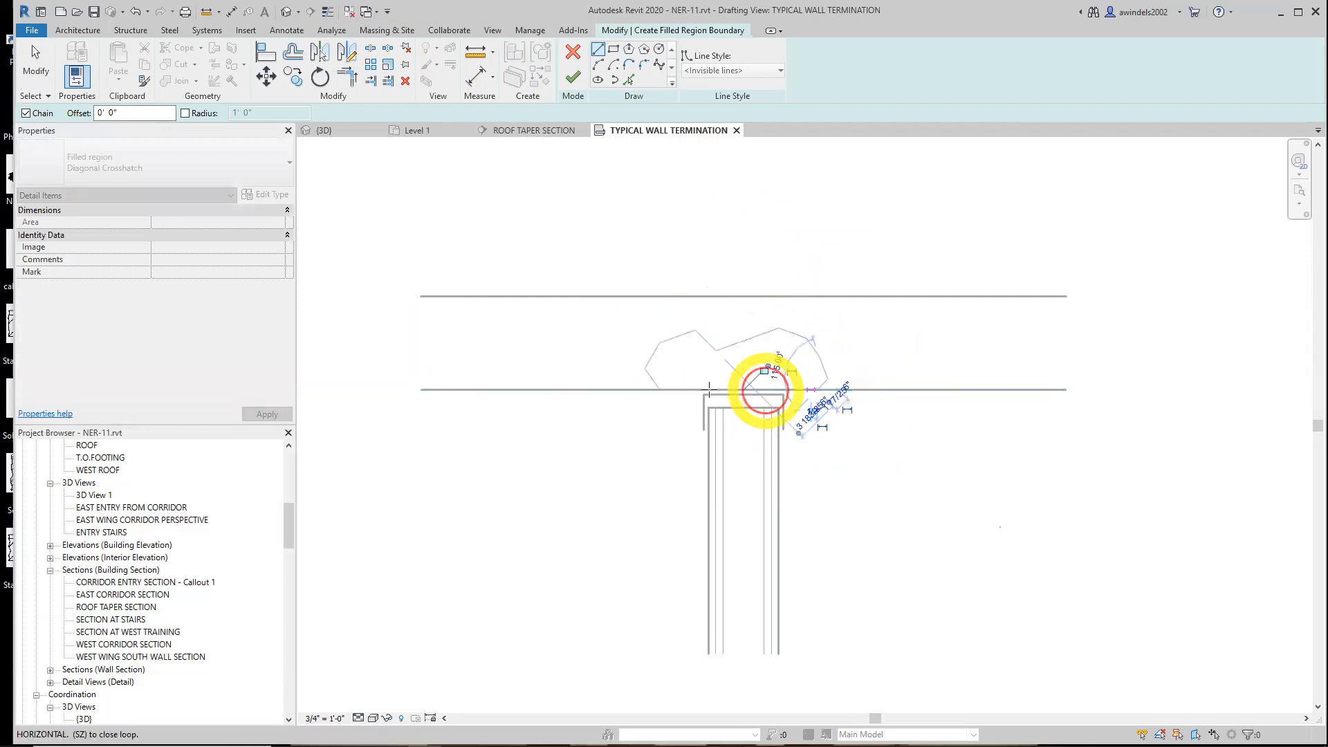
click(658, 390)
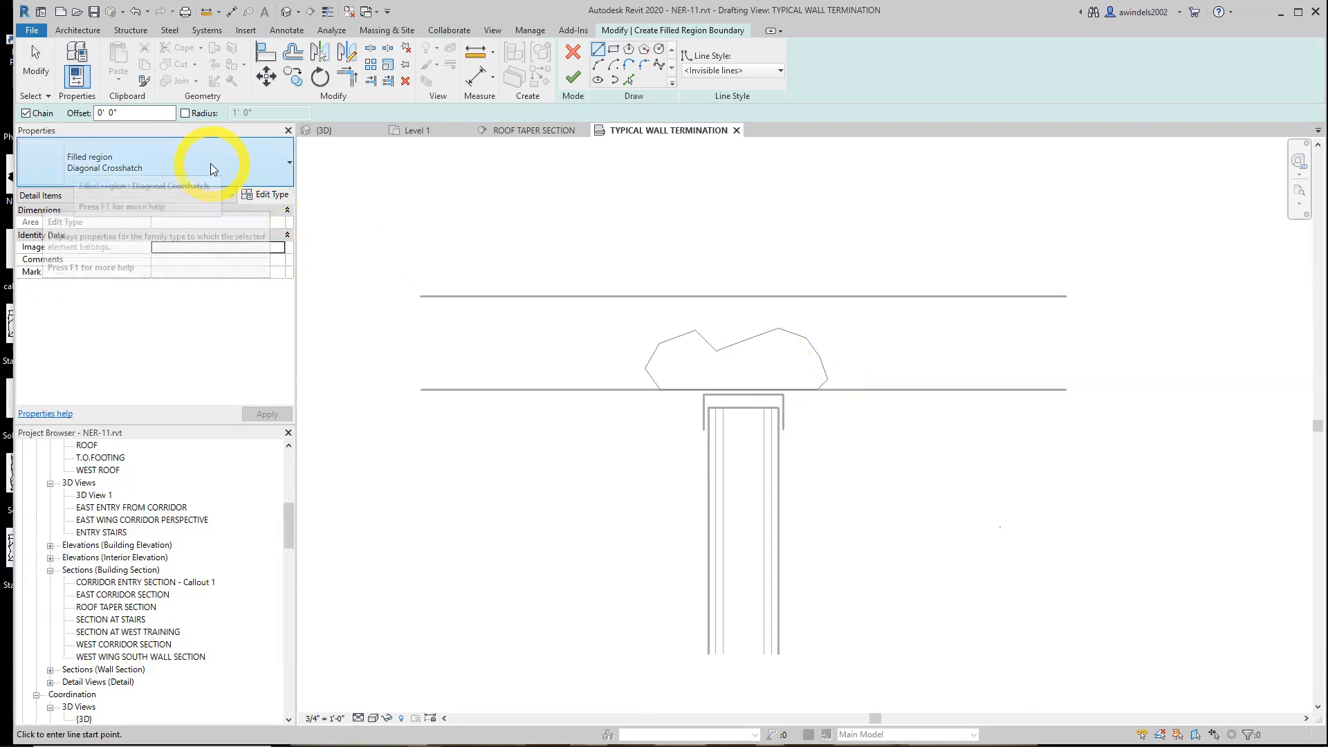
- Duplicate the Diagonal Crosshatch filled region type under the name Roof
click(261, 196)
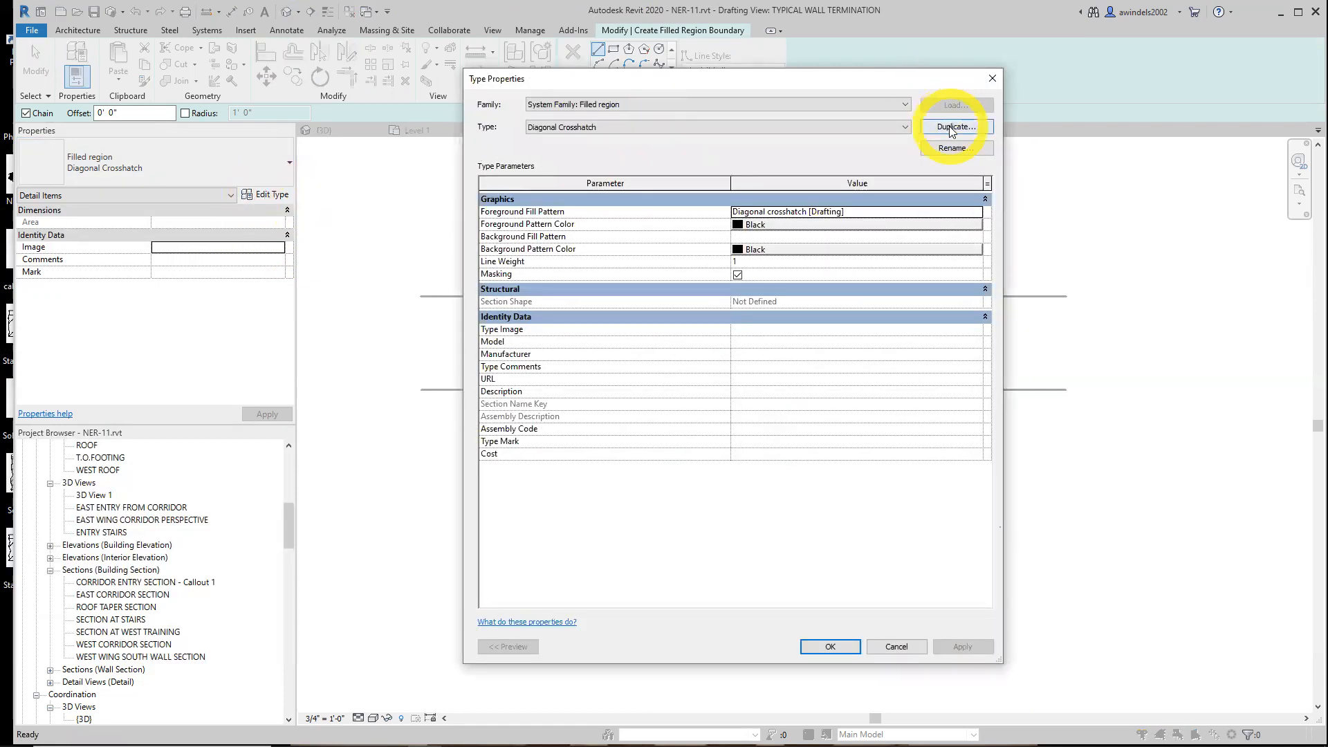
click(956, 127)
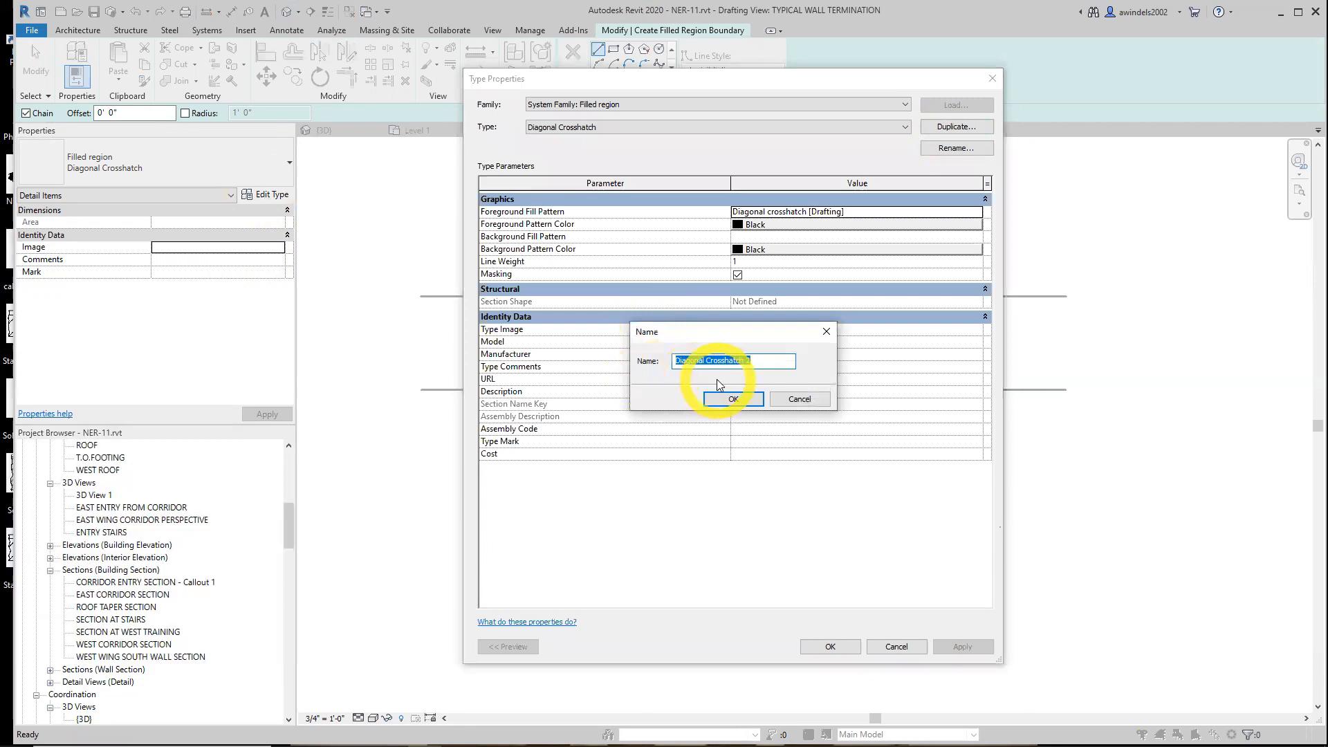
text(rOOF)
key(BackSpace)
key(BackSpace)
key(BackSpace)
key(BackSpace)
text(Roof)
click(728, 400)
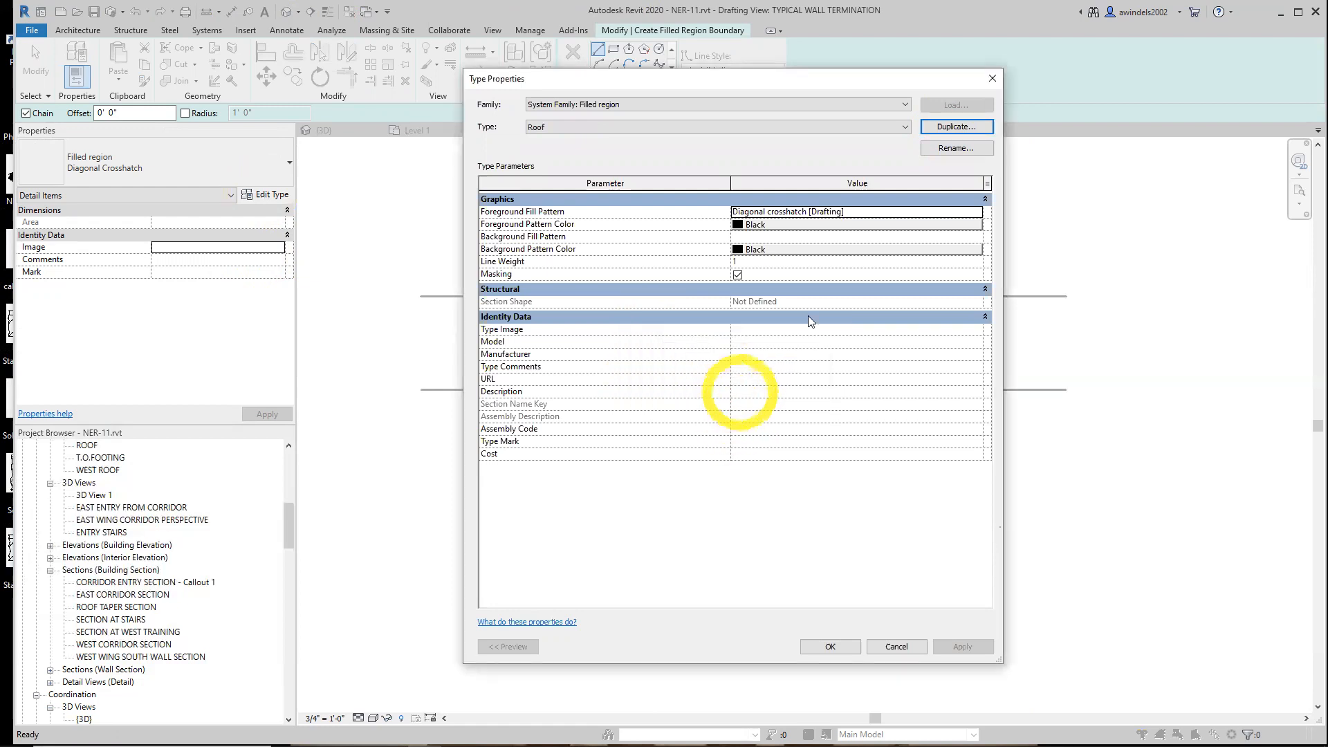
- Set the Roof type's background fill pattern to Diagonal up-small and finish the filled region
click(809, 237)
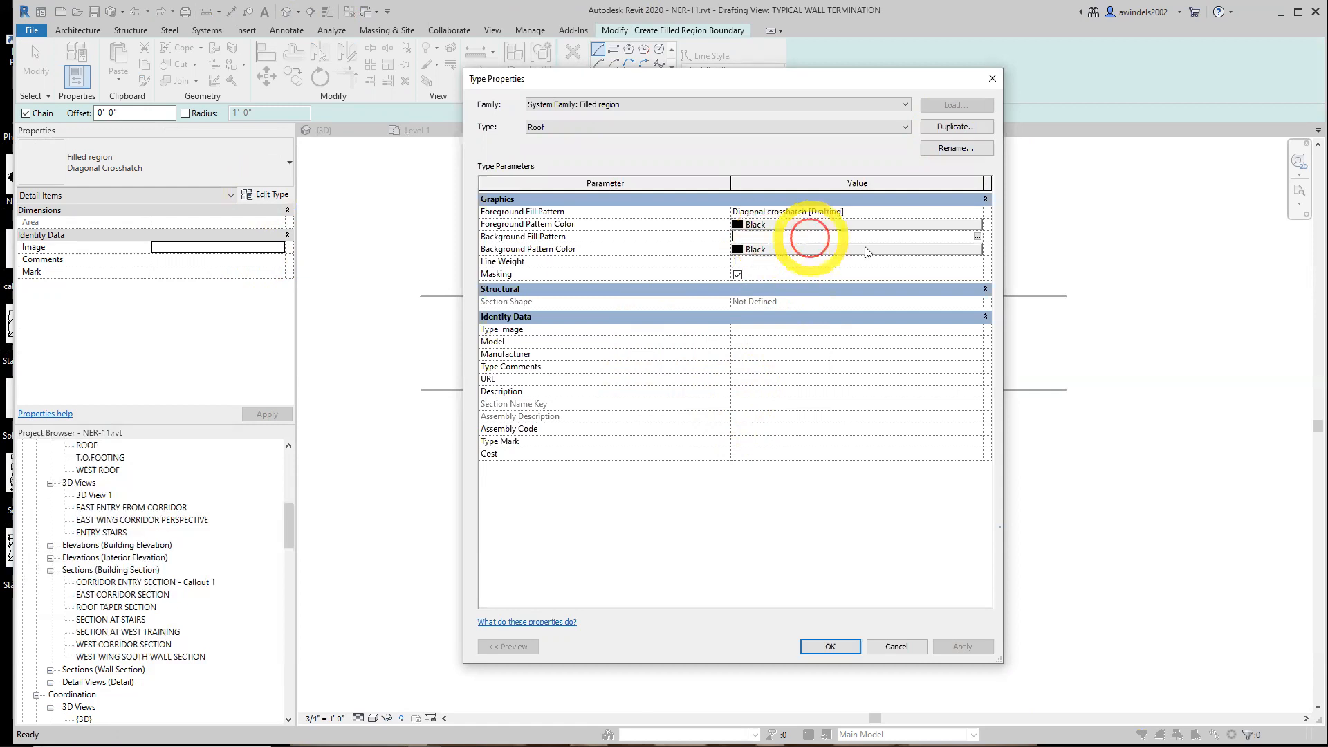
click(978, 237)
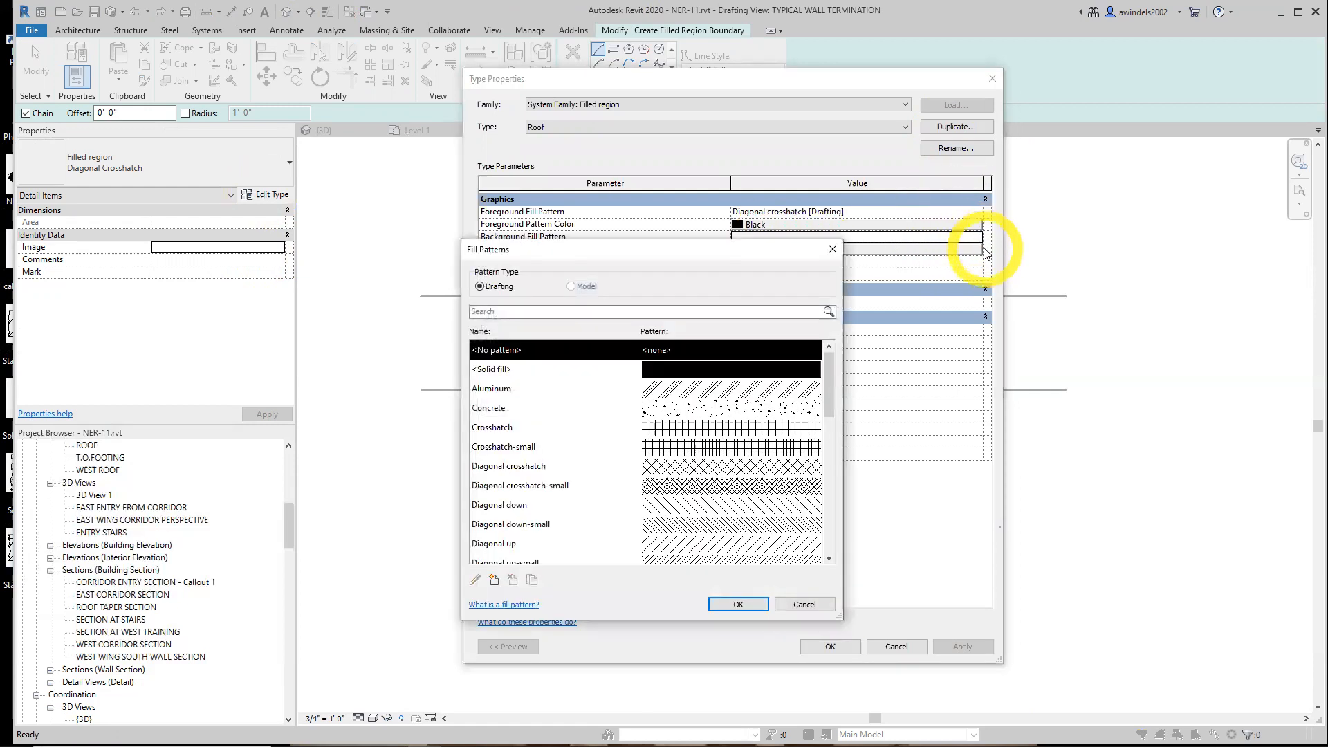
scroll(766, 398, down, 5)
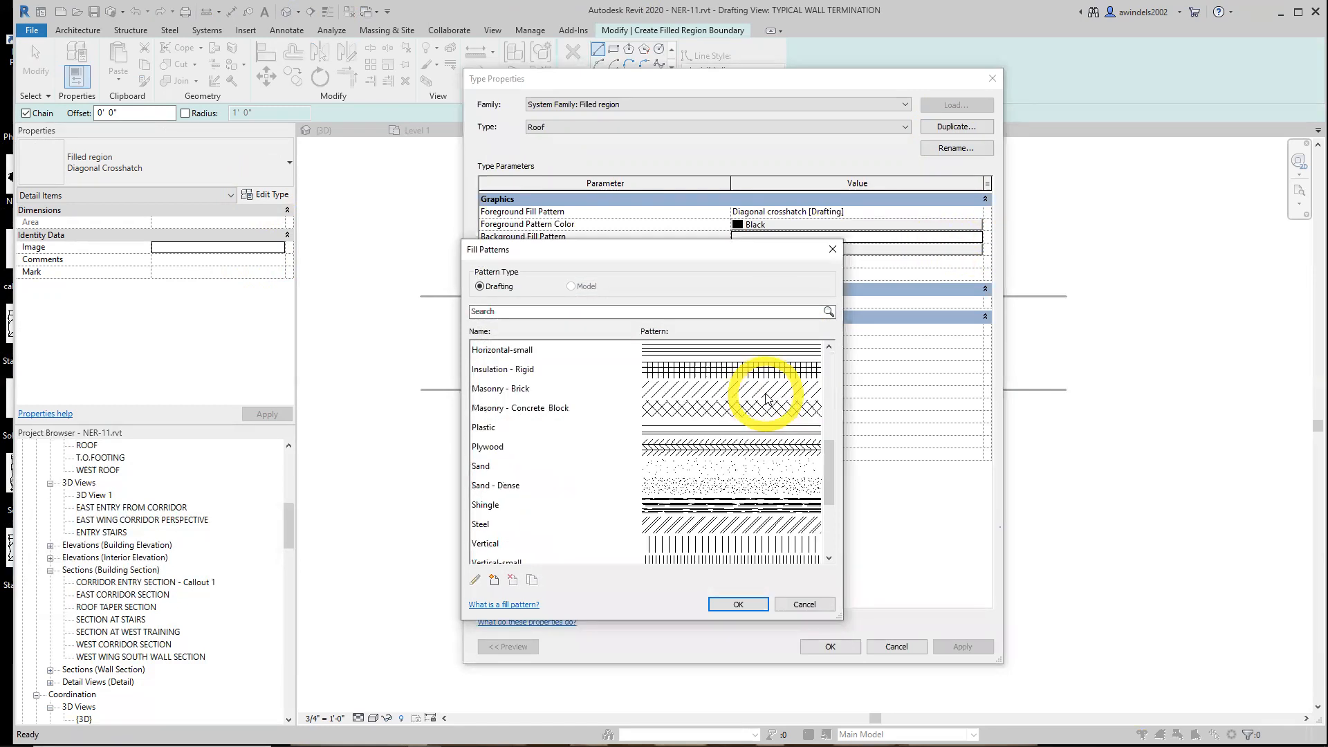
drag(830, 462, 827, 438)
click(739, 371)
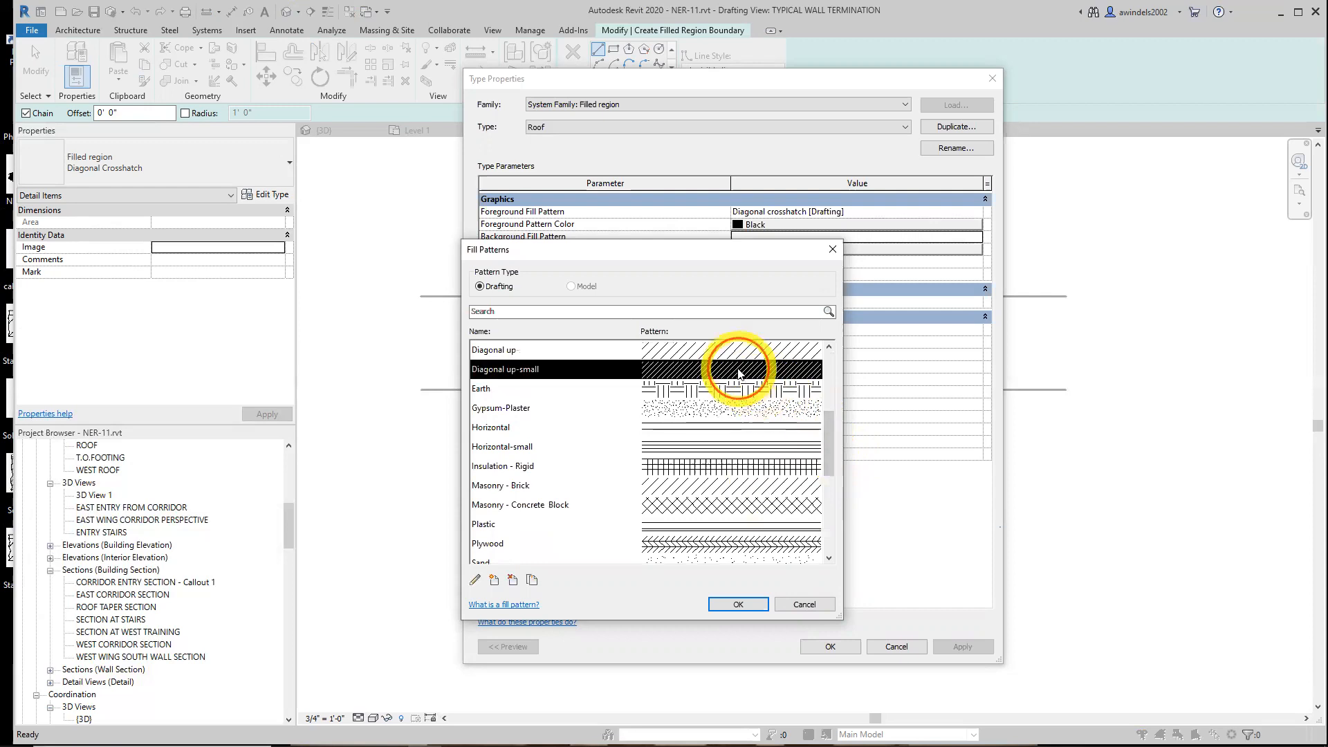
click(748, 602)
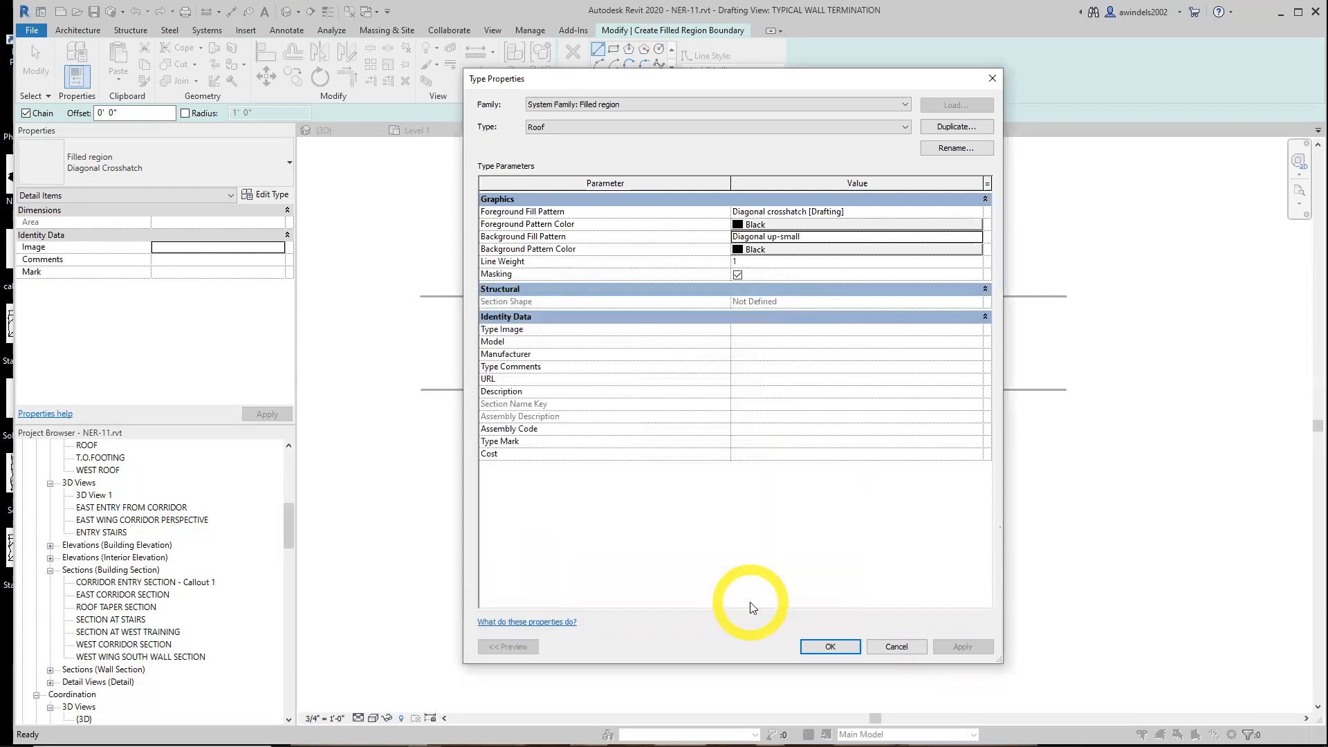
click(817, 647)
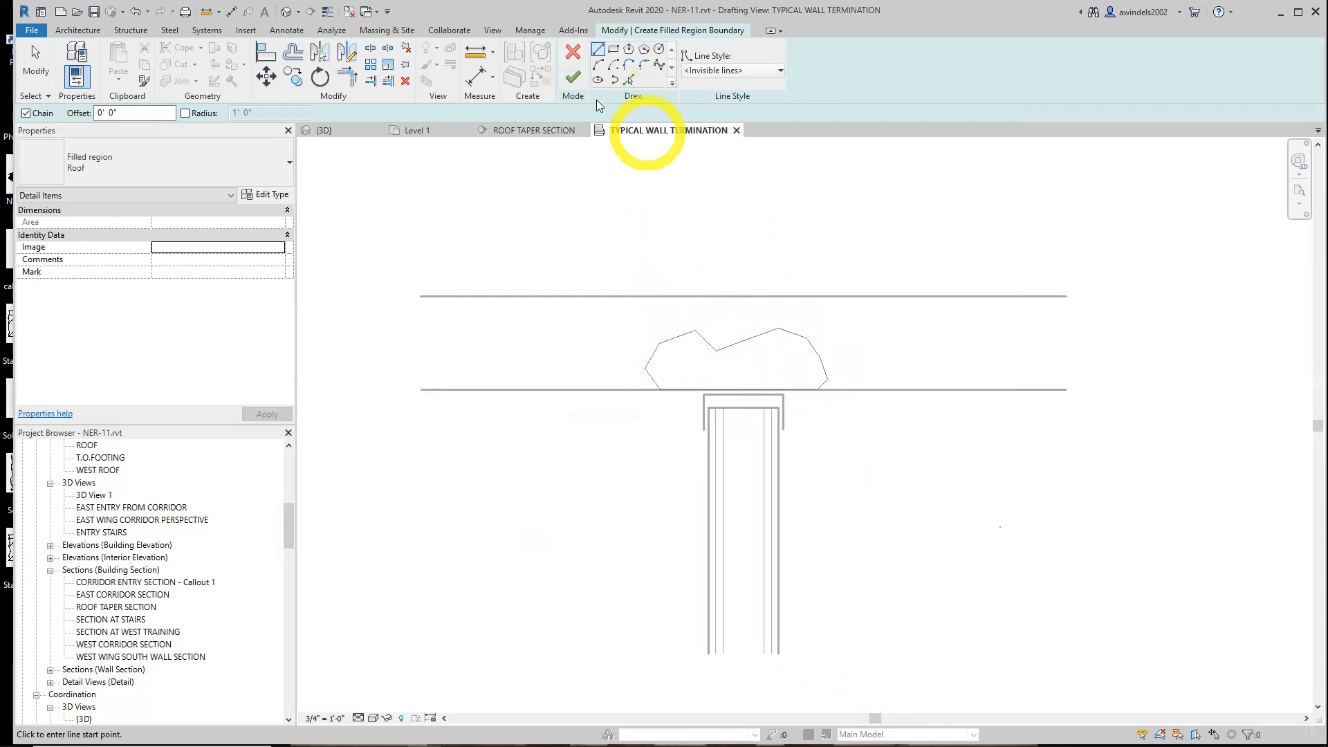
click(573, 77)
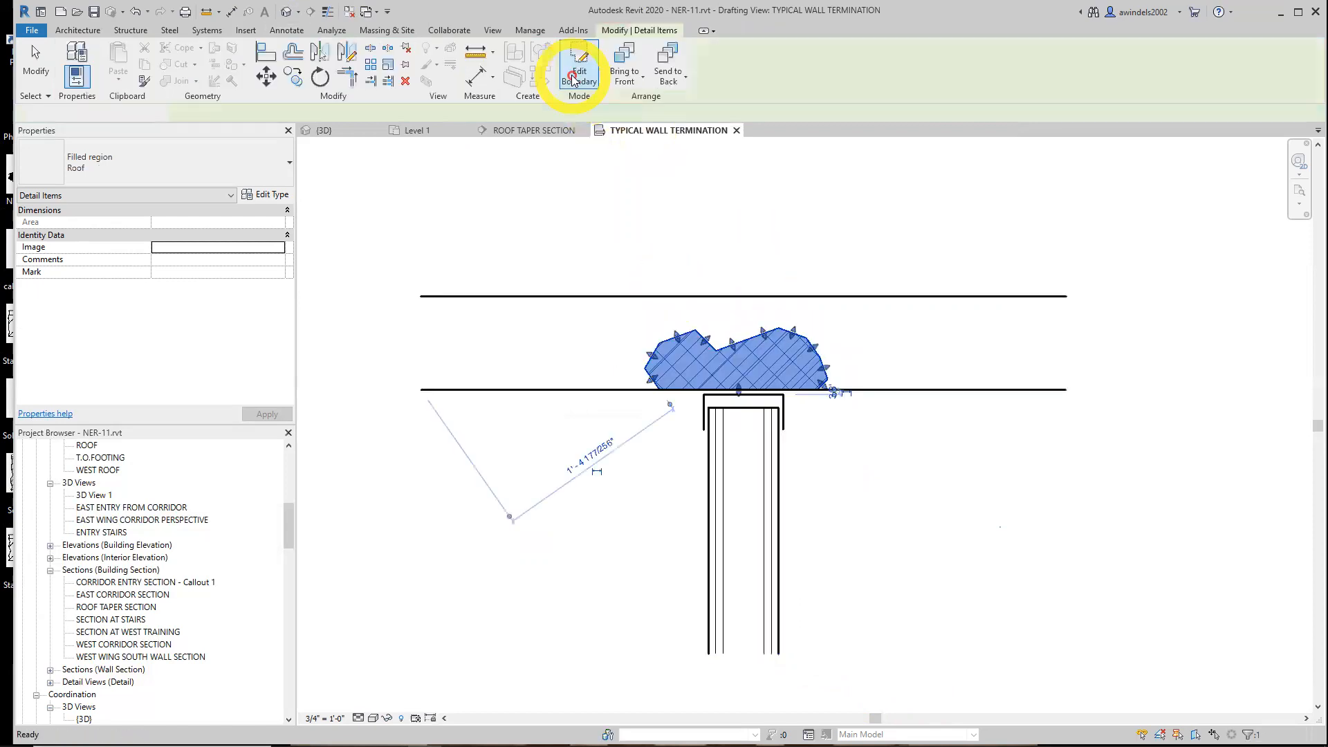
click(945, 417)
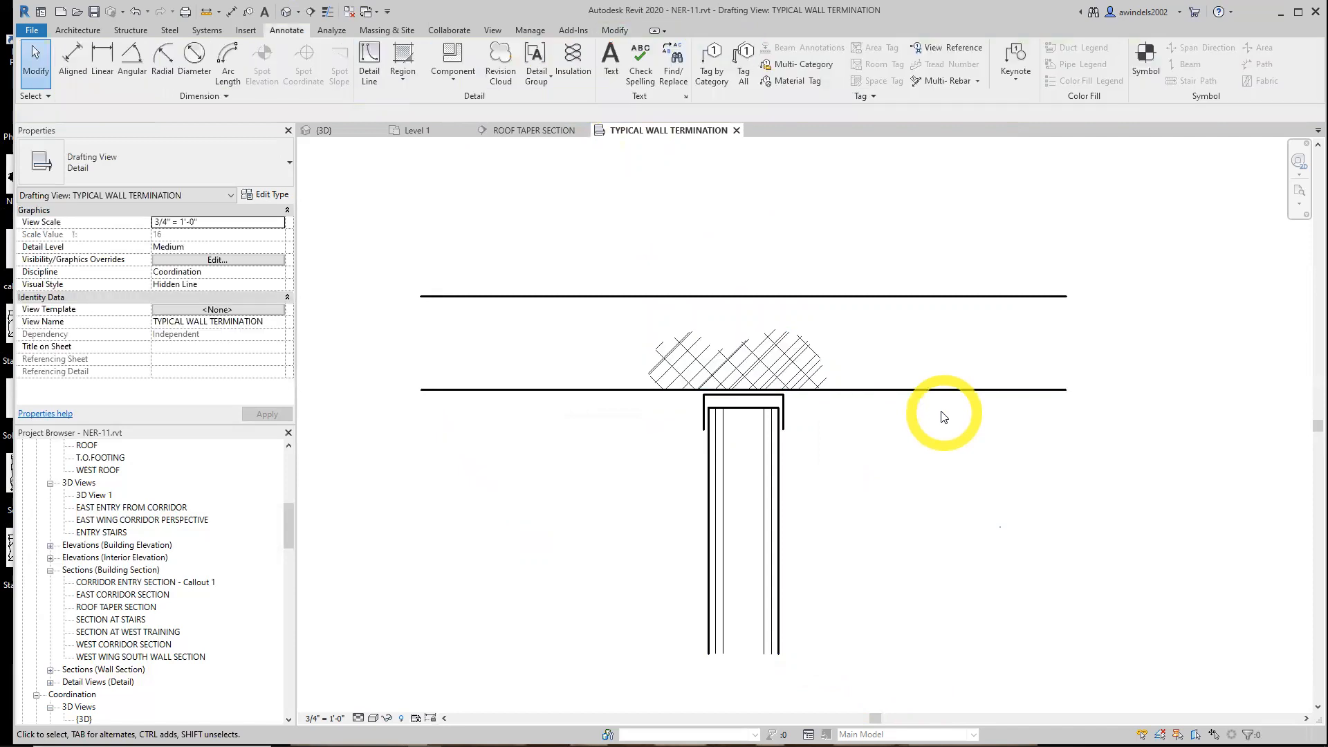
- Change the foreground fill pattern of the filled region's Roof type to <No pattern>
click(805, 366)
scroll(803, 366, up, 2)
click(844, 396)
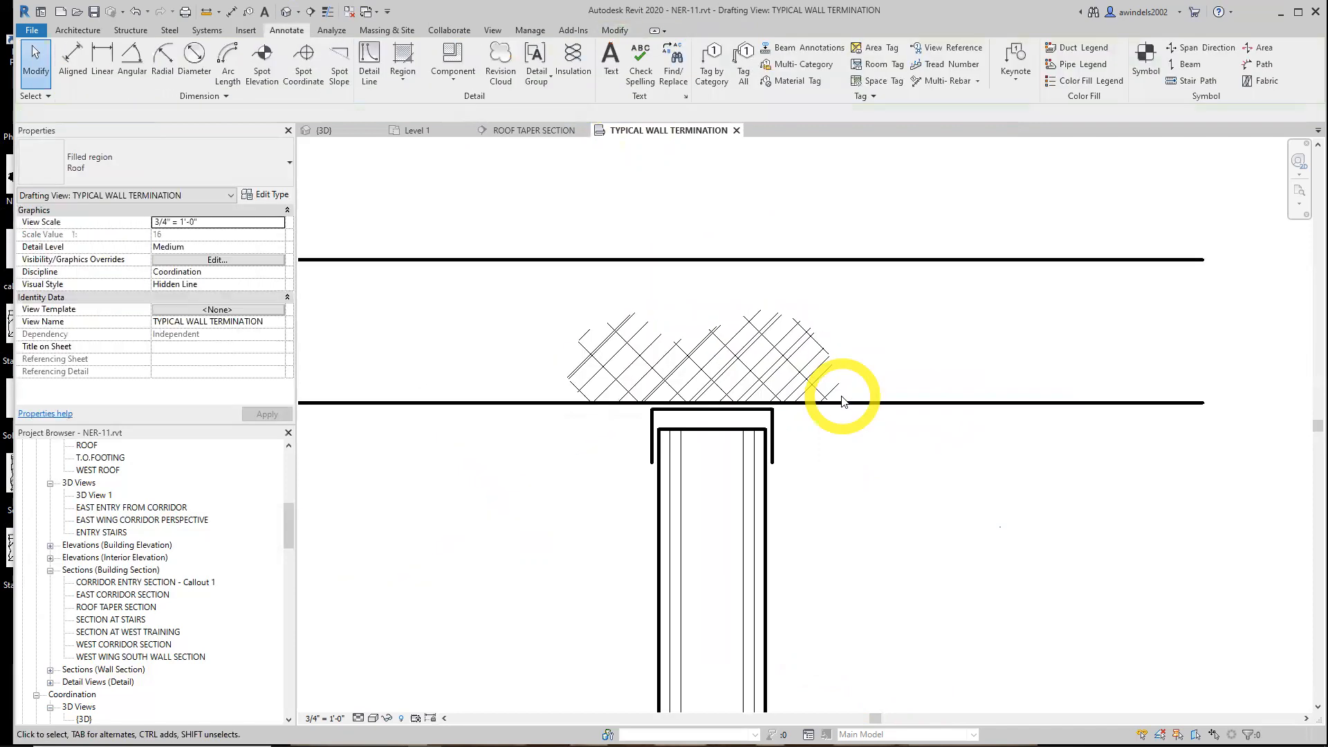
click(809, 375)
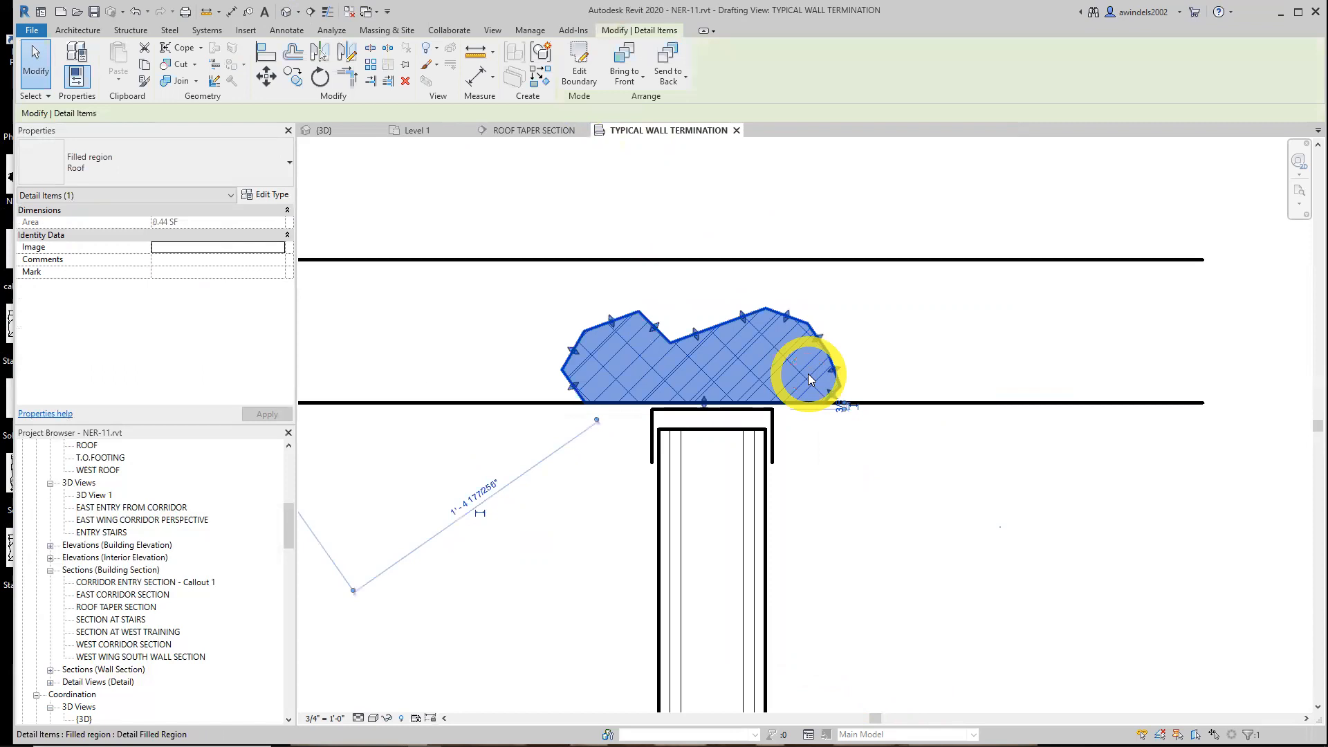
click(267, 196)
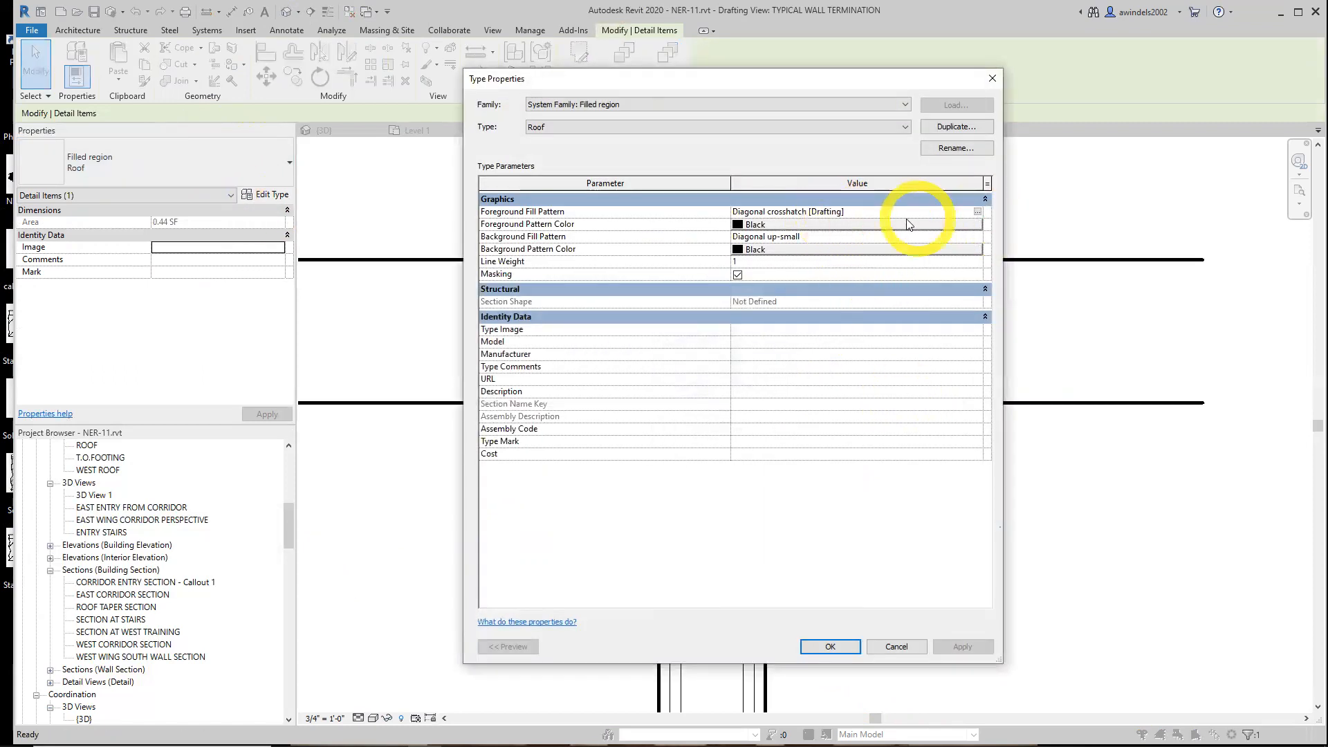
click(977, 212)
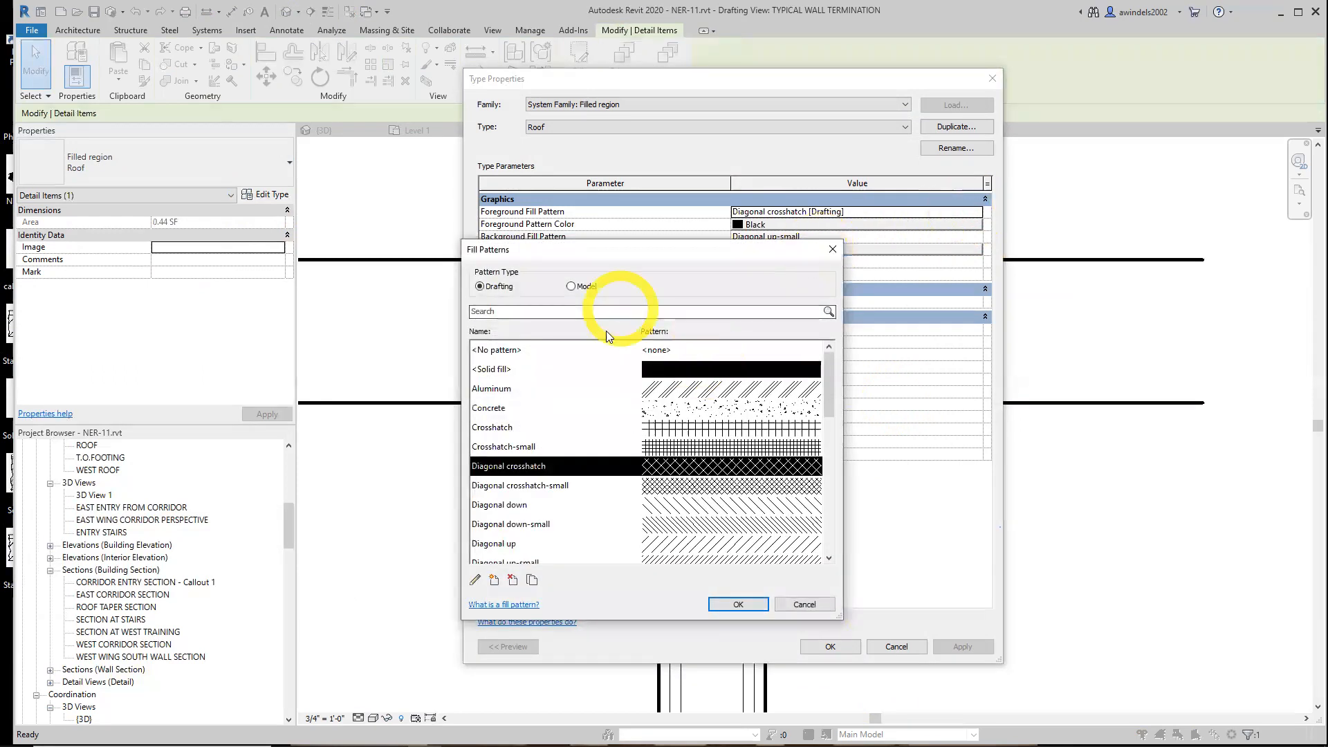
click(484, 349)
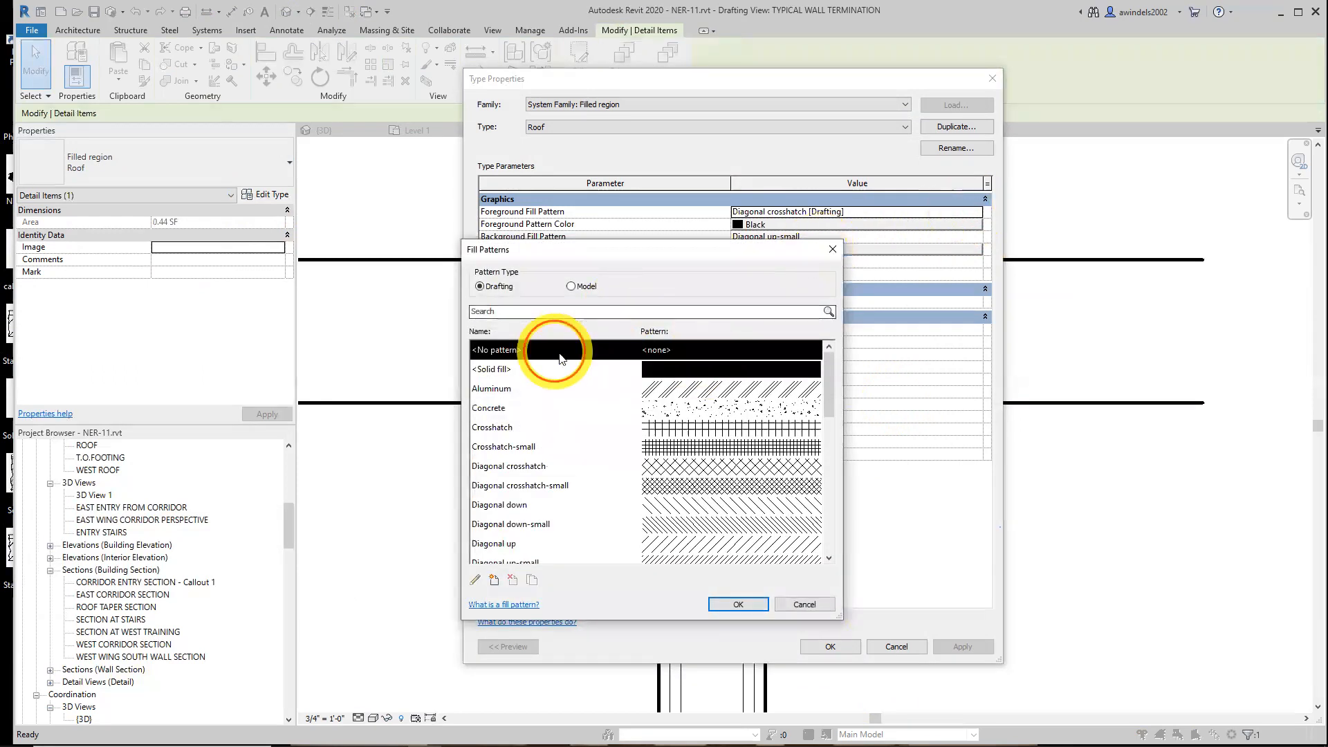
click(738, 604)
click(833, 646)
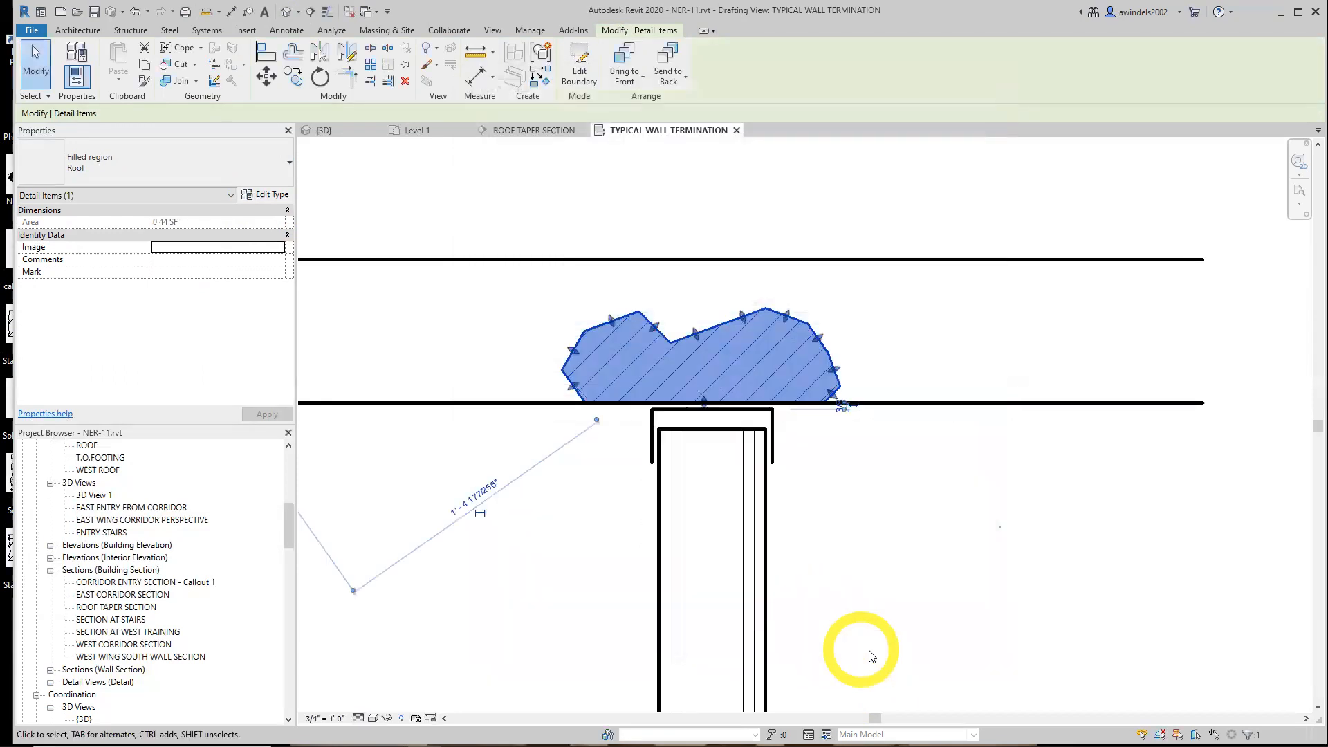
click(870, 656)
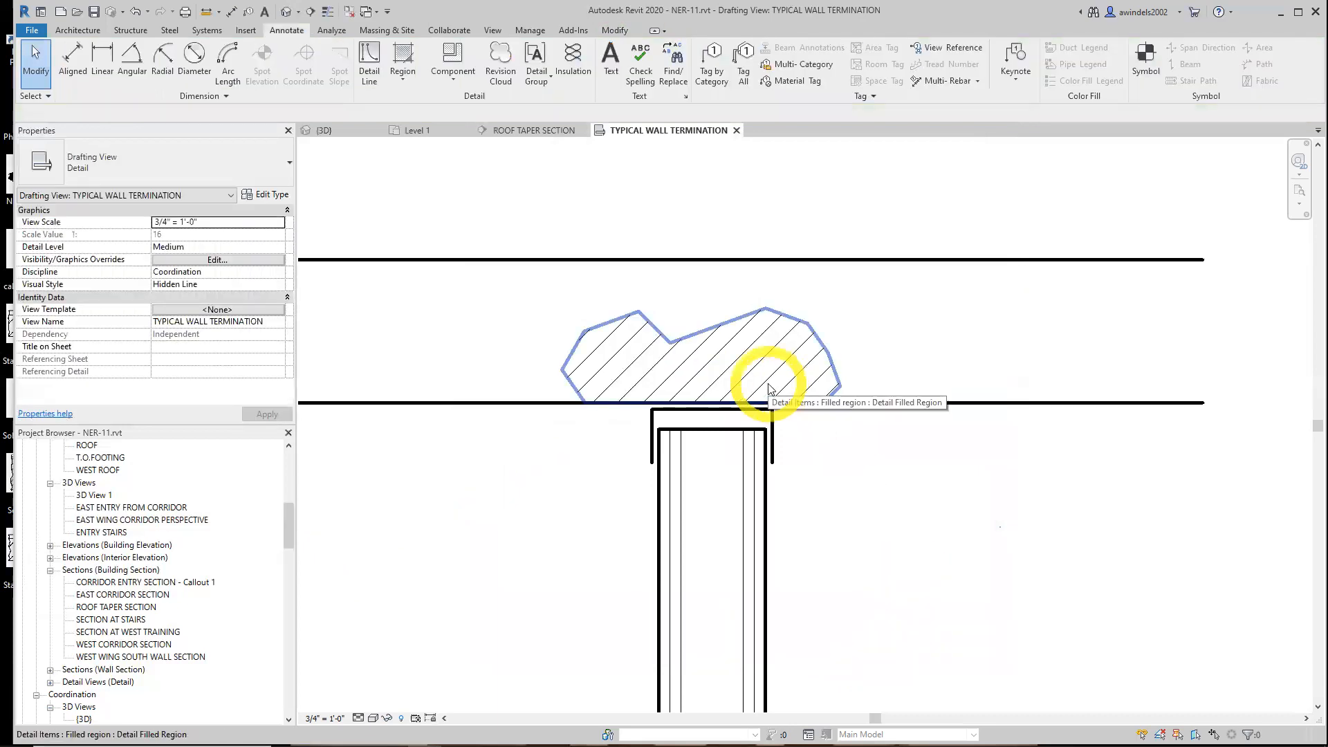
- Review the foreground pattern, background pattern and masking settings of the filled region's Roof type without changing them
click(768, 384)
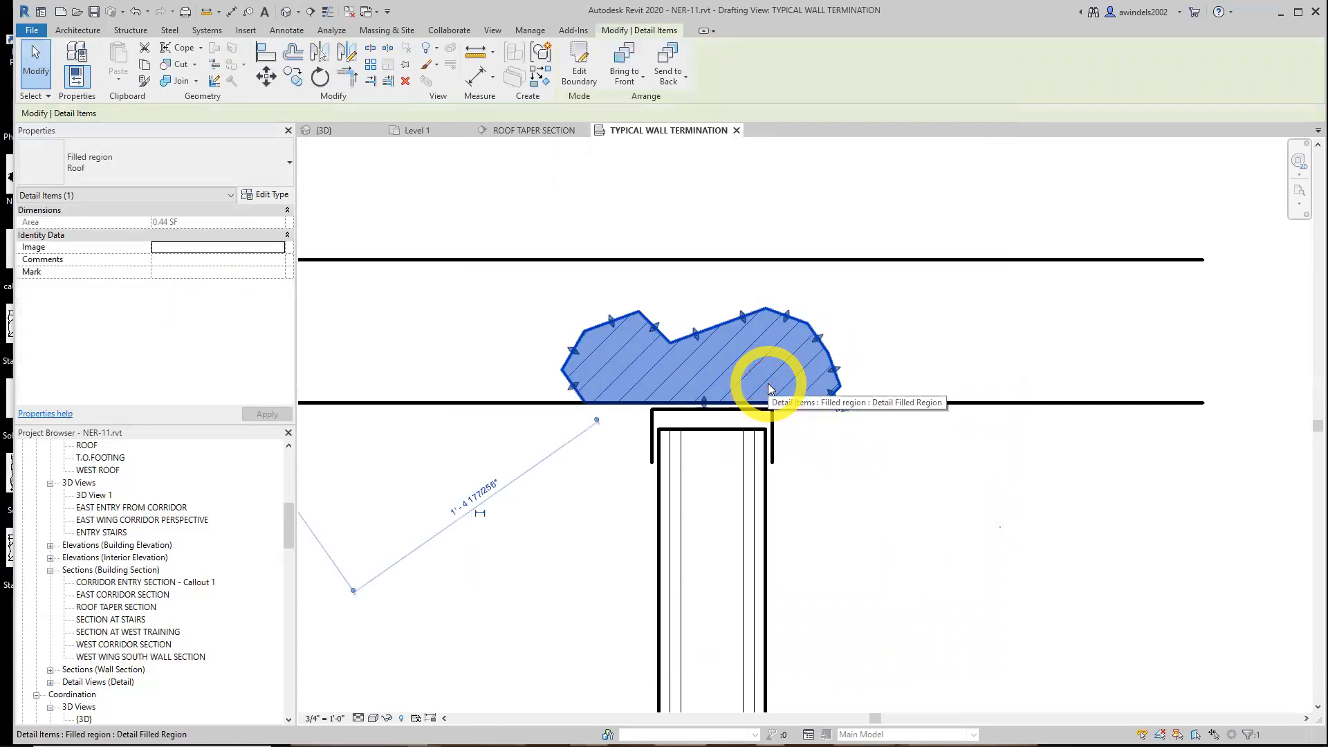
click(264, 194)
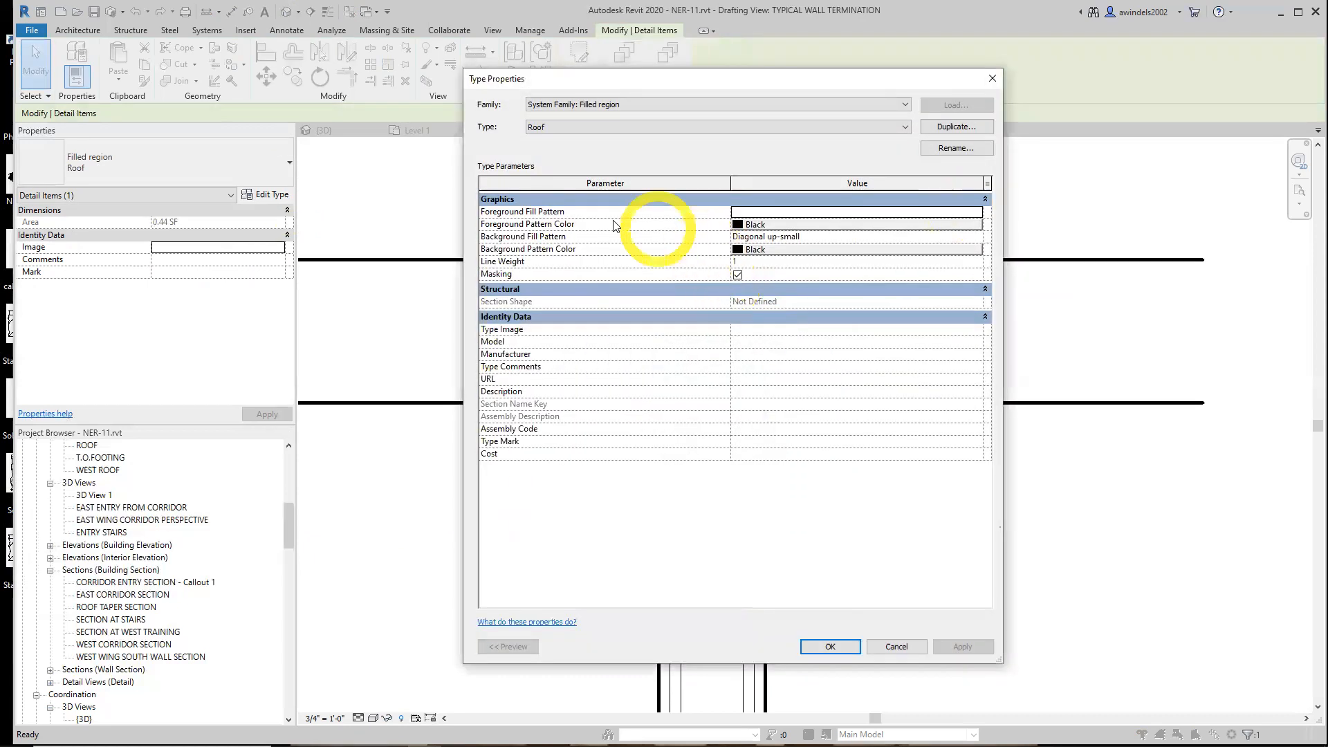
click(534, 215)
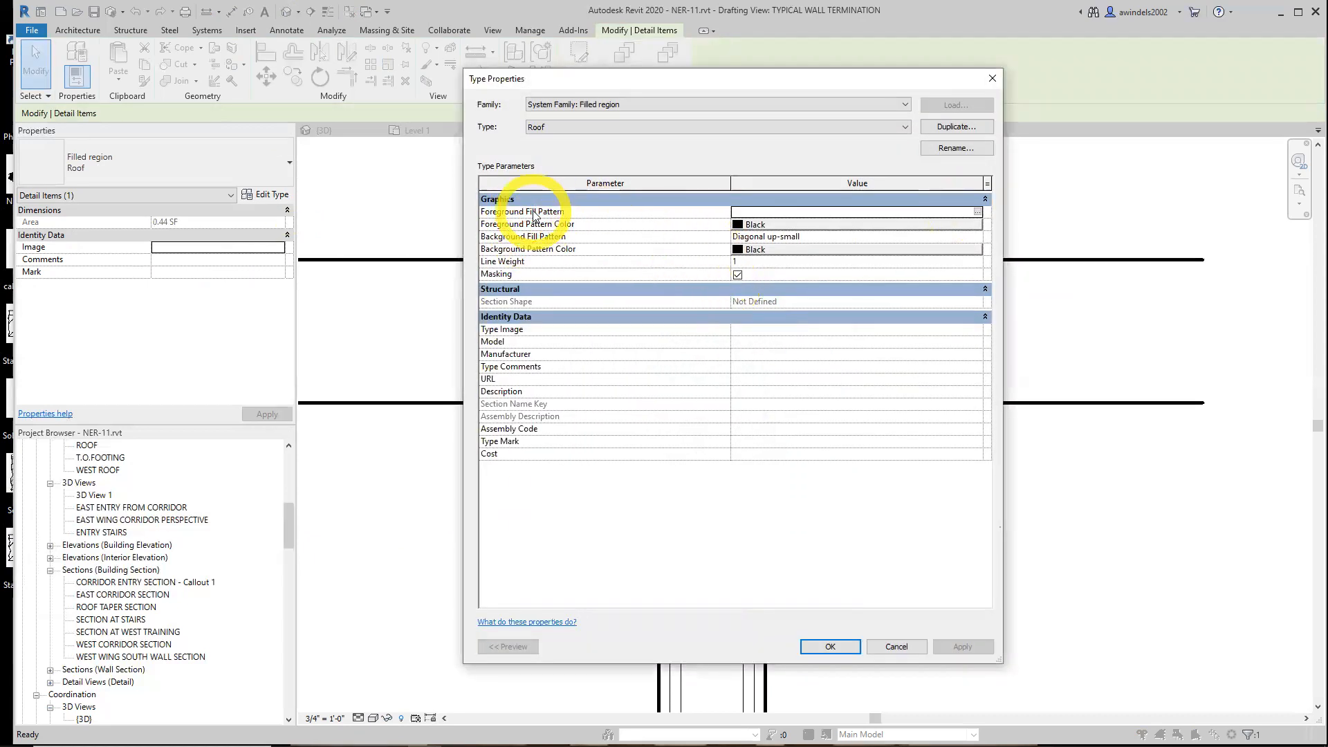
click(538, 241)
click(592, 273)
click(902, 651)
click(905, 652)
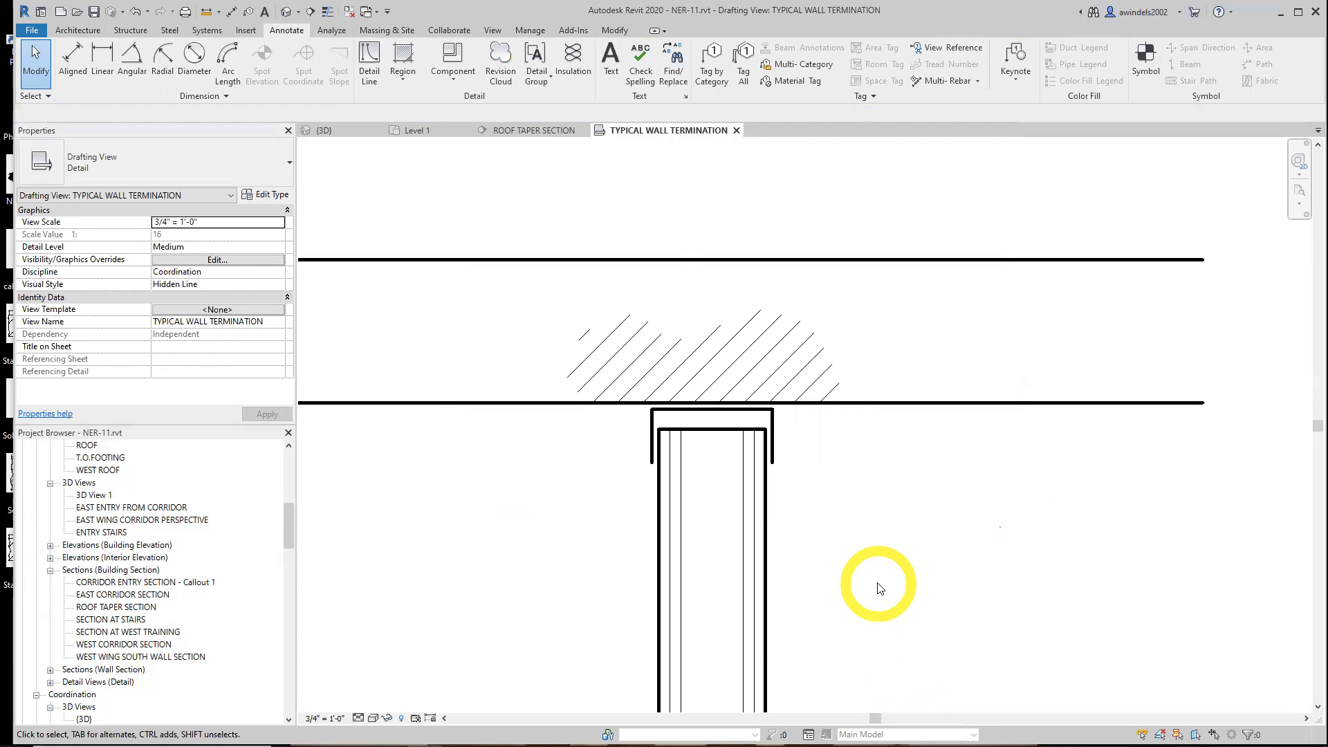
key(XF86AudioRaiseVolume)
drag(976, 531, 1020, 615)
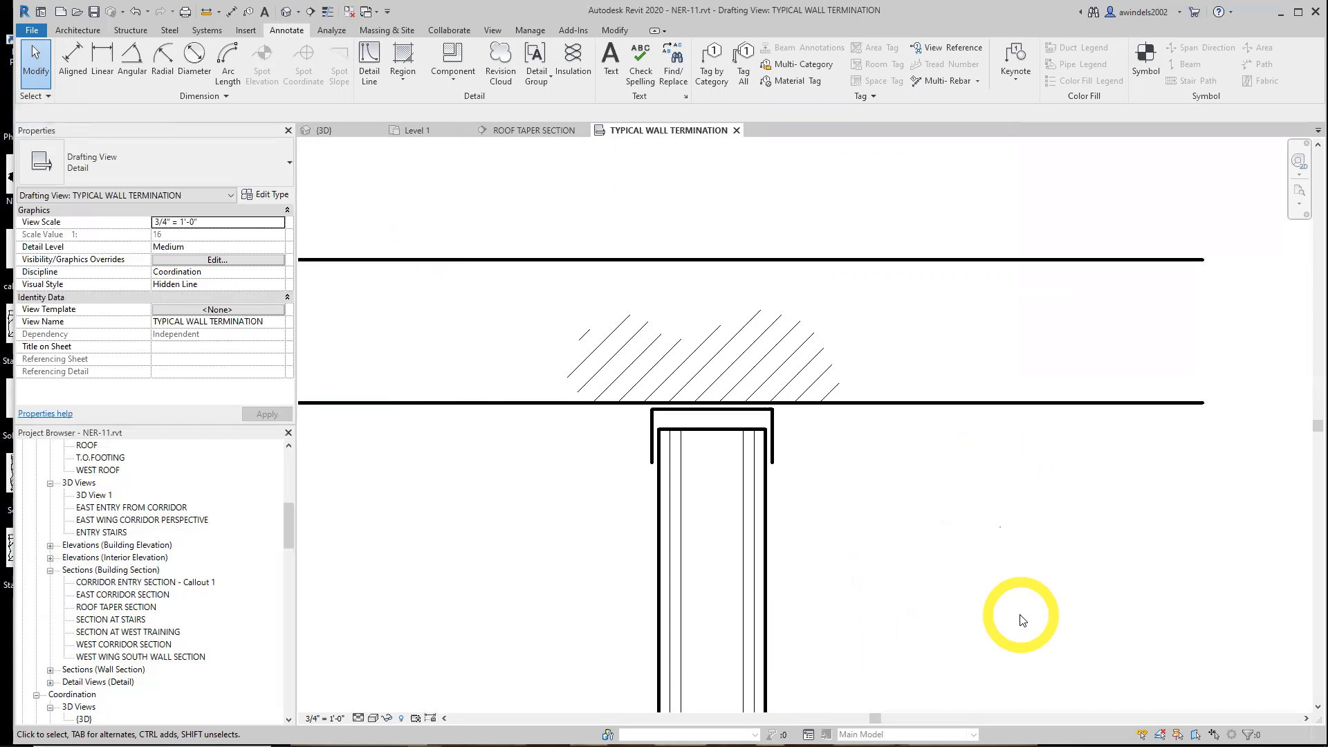
- Group all the detail lines and the hatched roof region as a detail group named Typical Slip Track
scroll(1020, 620, down, 5)
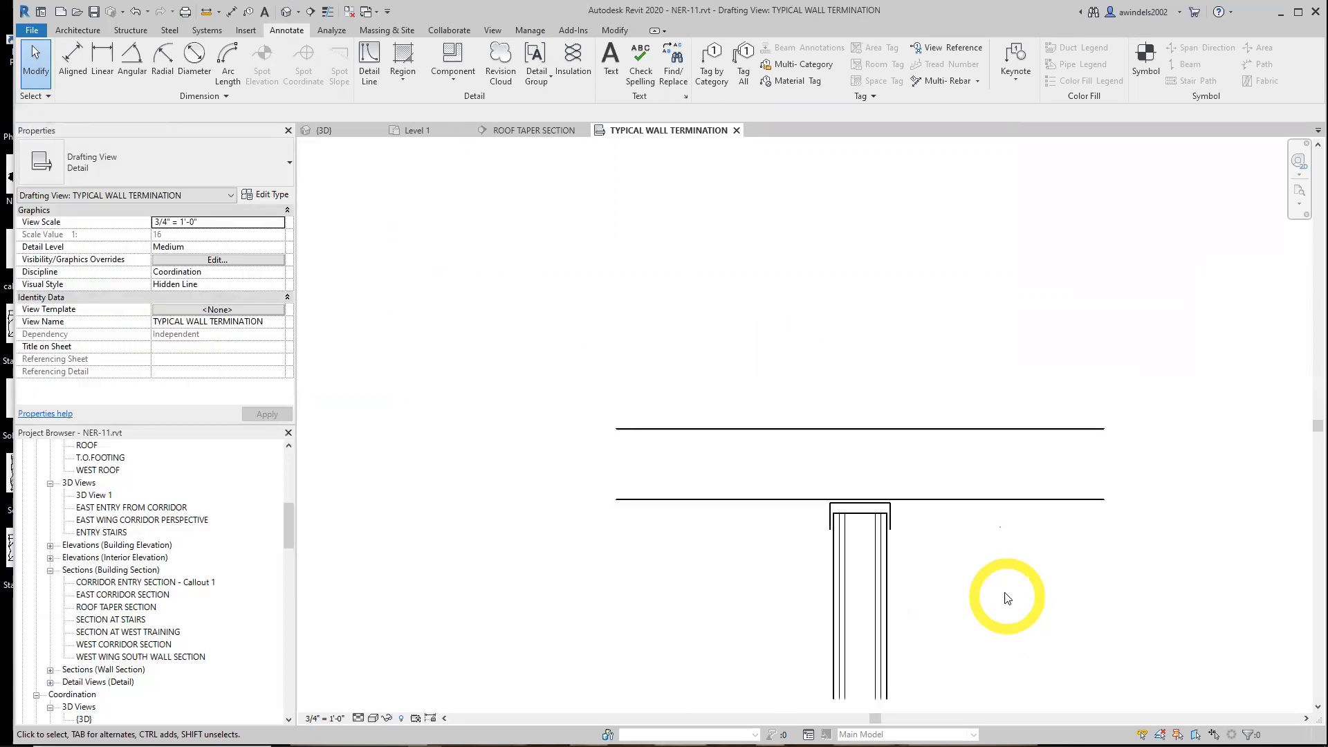
middle_drag(1006, 602, 792, 498)
drag(976, 547, 456, 339)
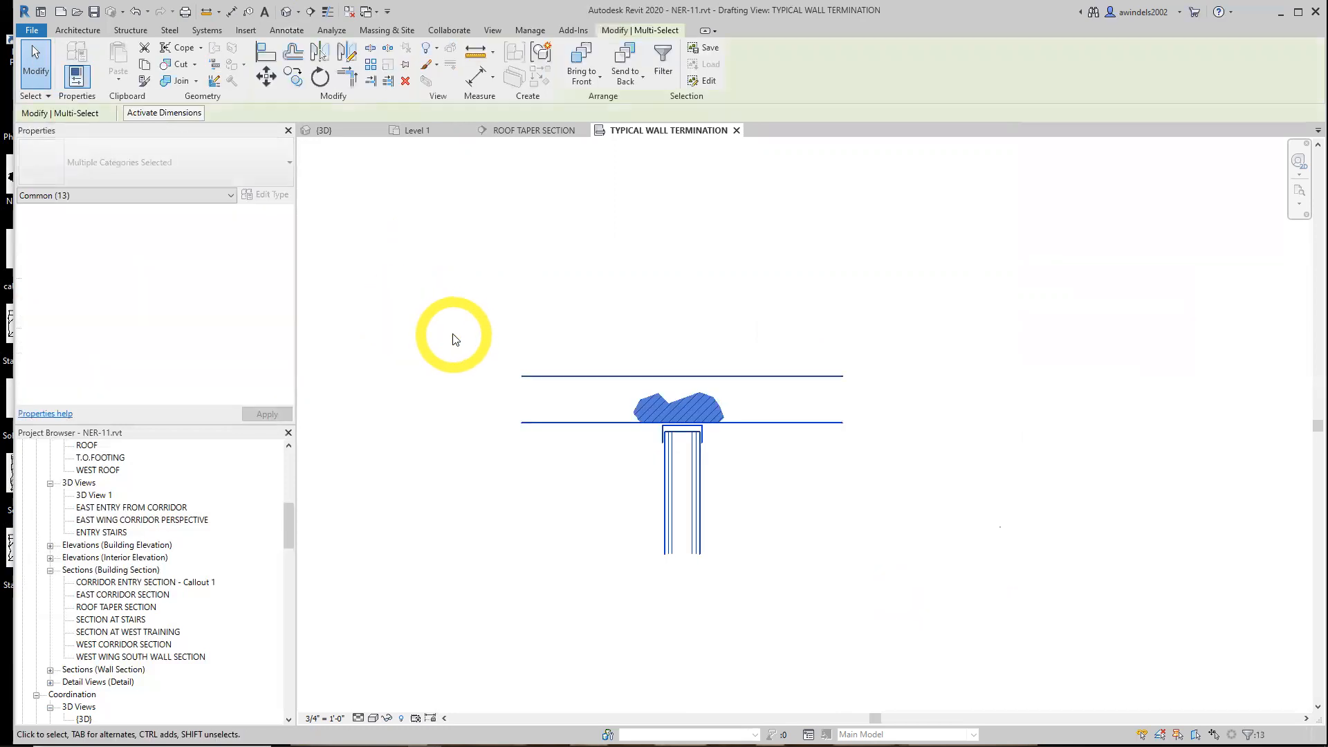
click(544, 55)
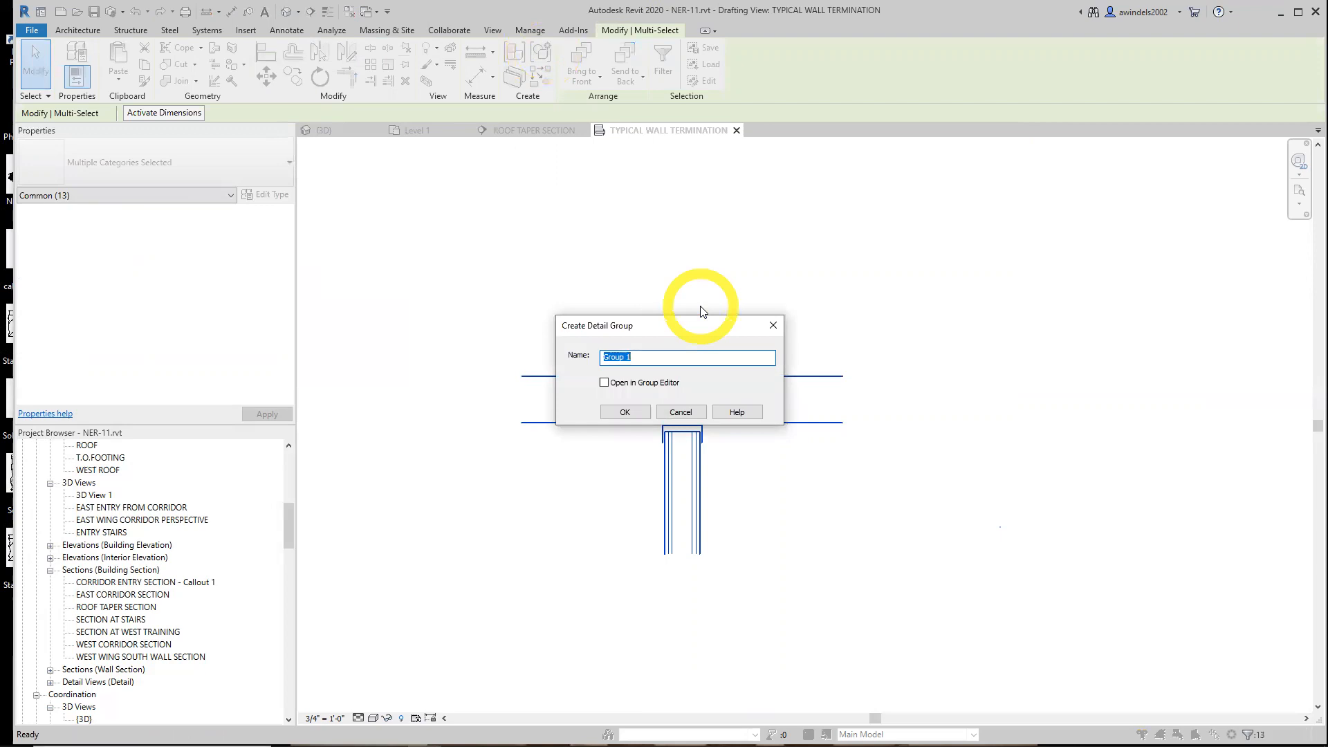
text(Typical Slip Track)
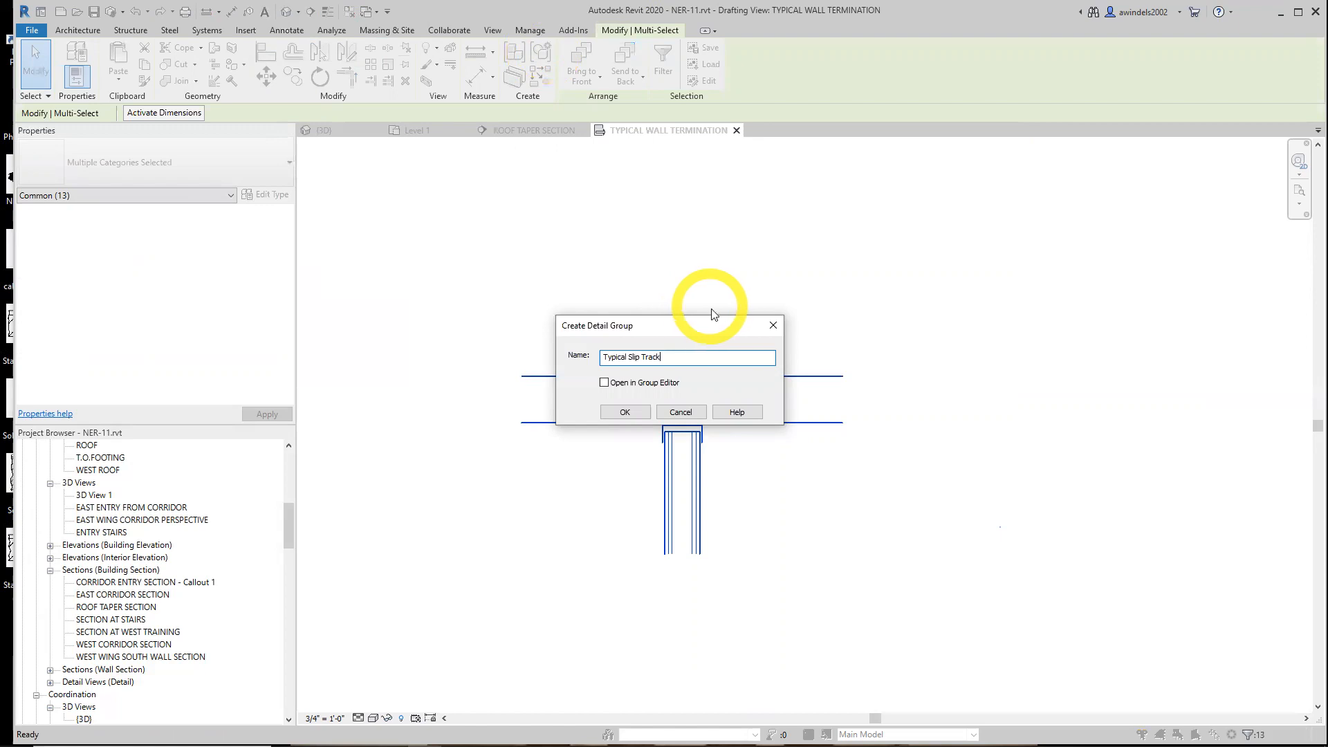
key(Return)
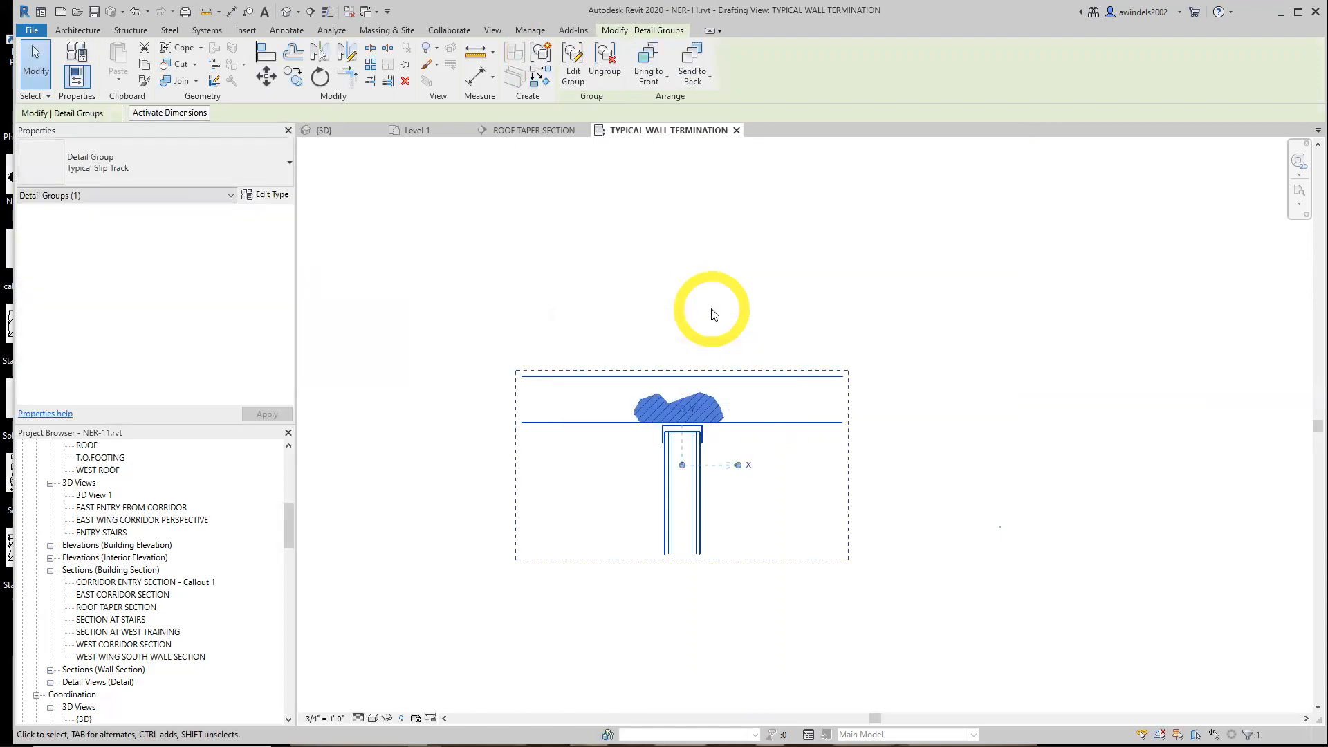
- Look up the Typical Slip Track detail group among the project's groups, and expand the view list again
mouse_move(289, 517)
mouse_down()
mouse_move(296, 558)
mouse_move(296, 455)
mouse_up()
click(22, 446)
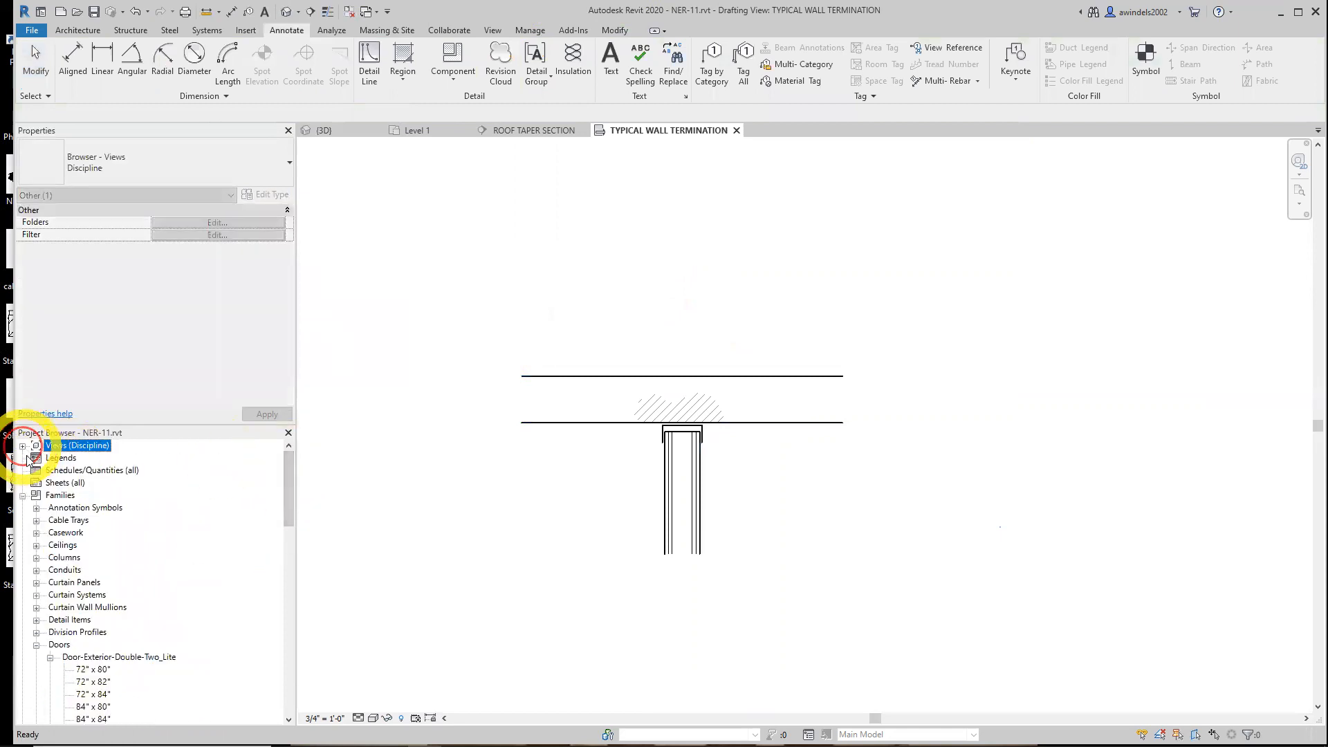
click(23, 496)
click(23, 508)
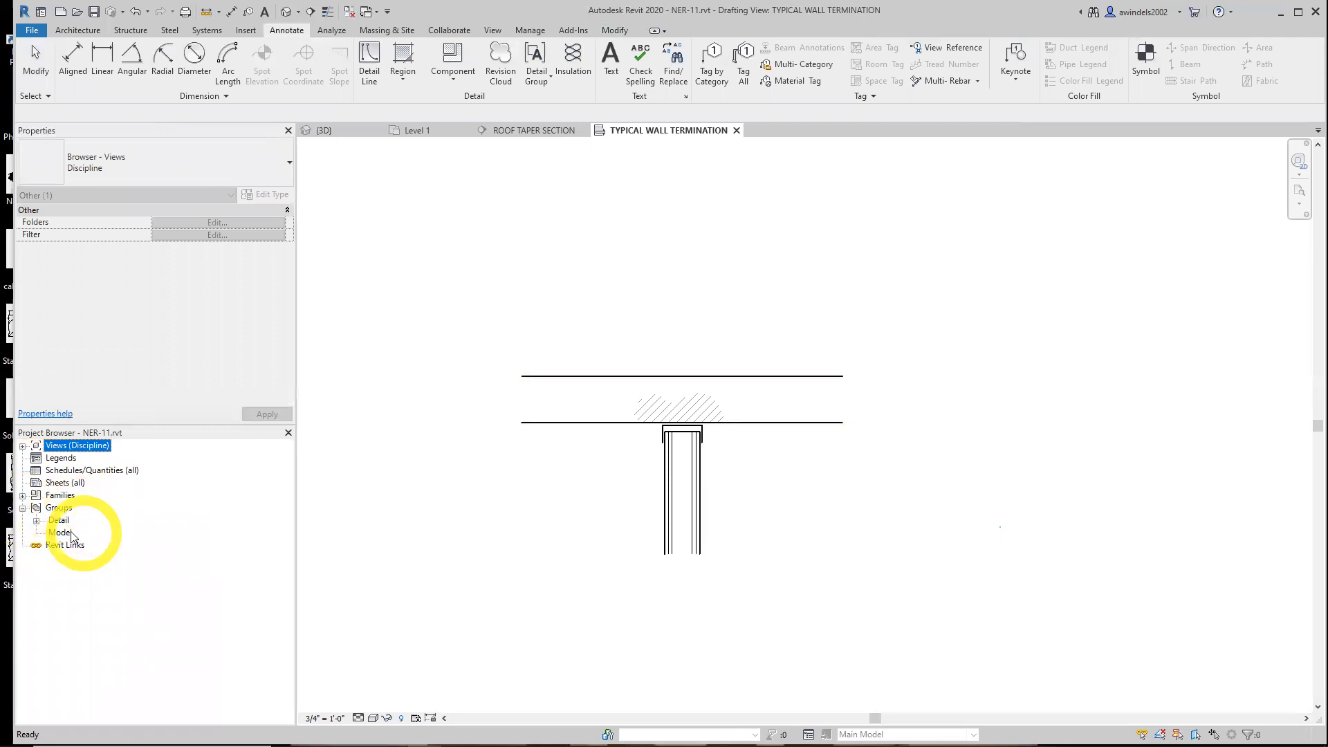
click(36, 521)
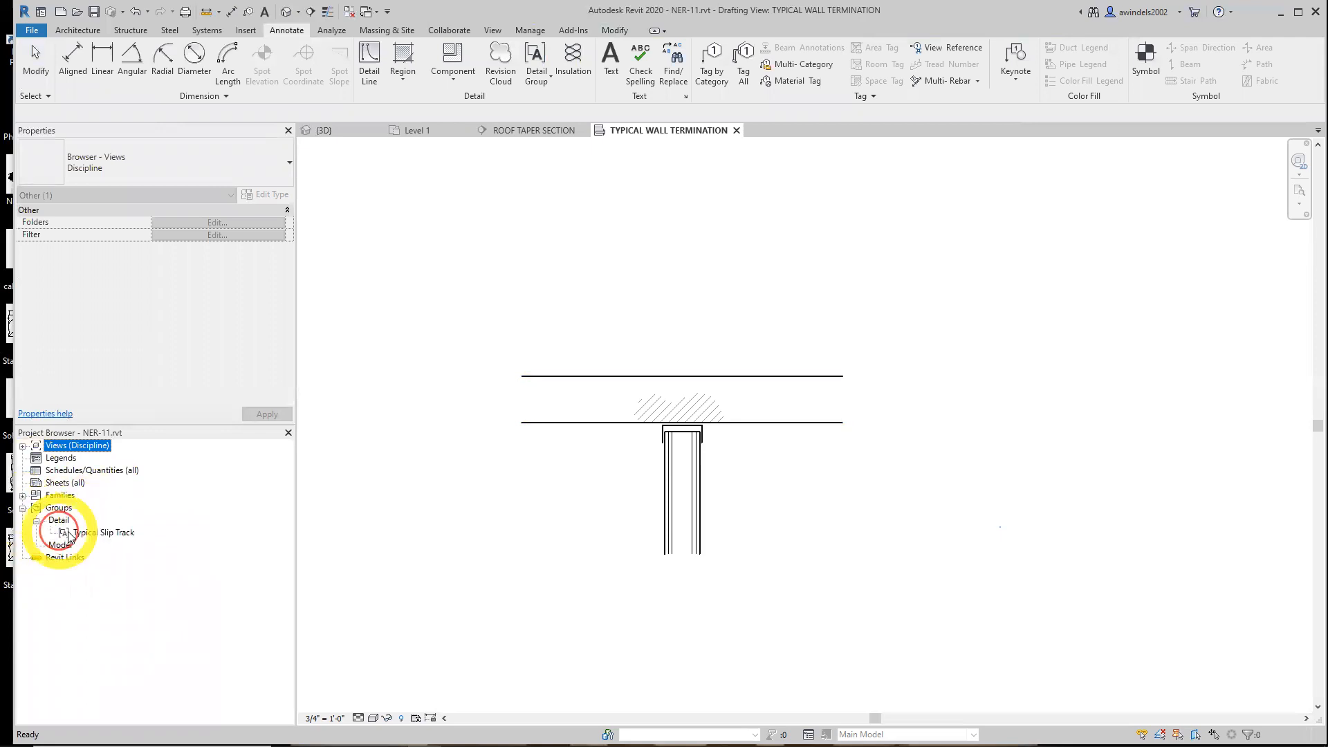
click(101, 541)
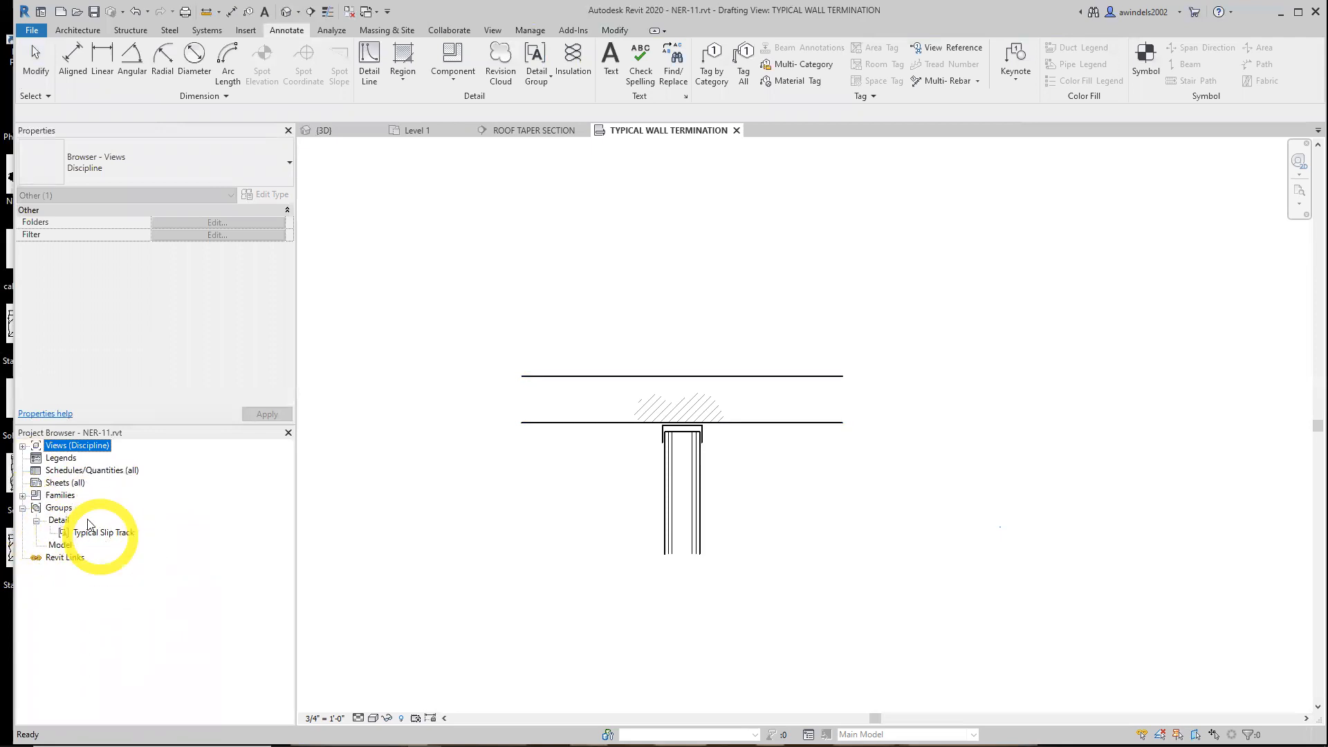
click(23, 446)
- Move the Typical Slip Track group's origin onto the roof's lower line, directly above the slip track's left corner
drag(883, 404, 749, 211)
scroll(759, 305, up, 1)
scroll(757, 319, up, 1)
middle_drag(756, 329, 812, 285)
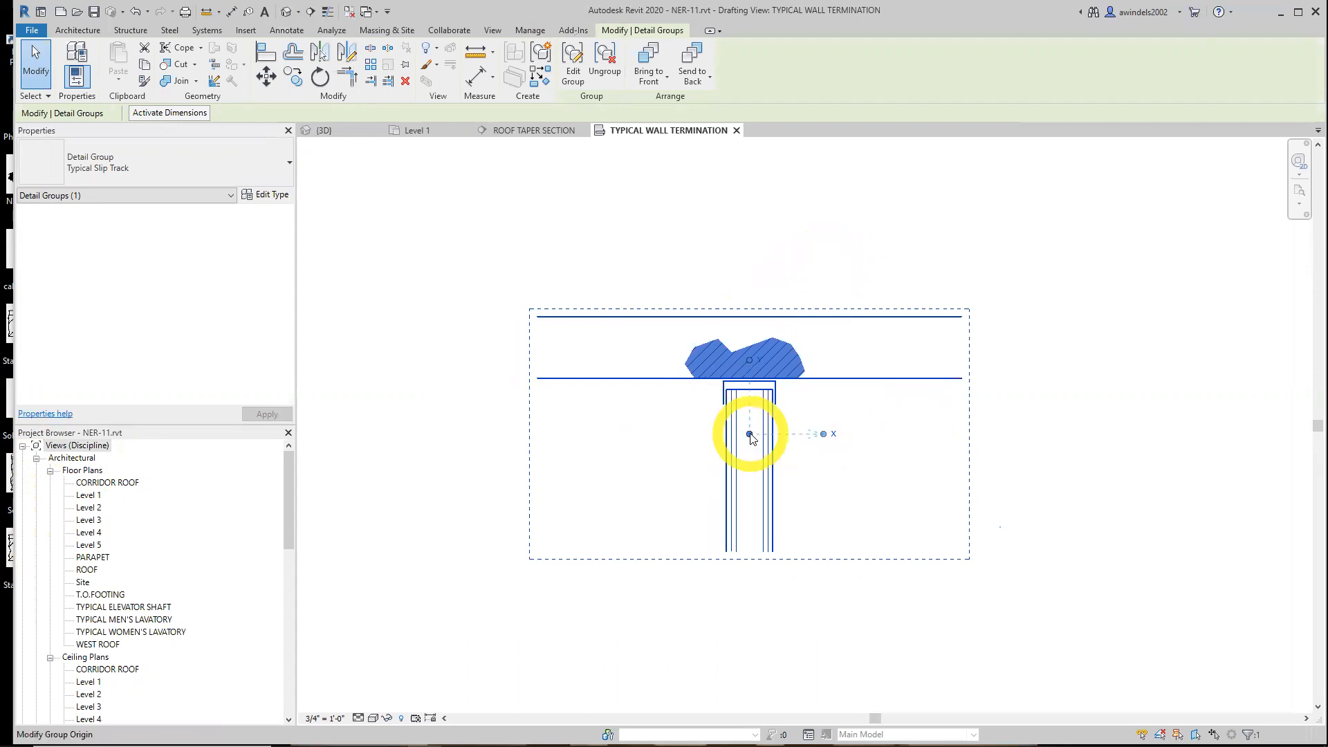
drag(750, 435, 726, 383)
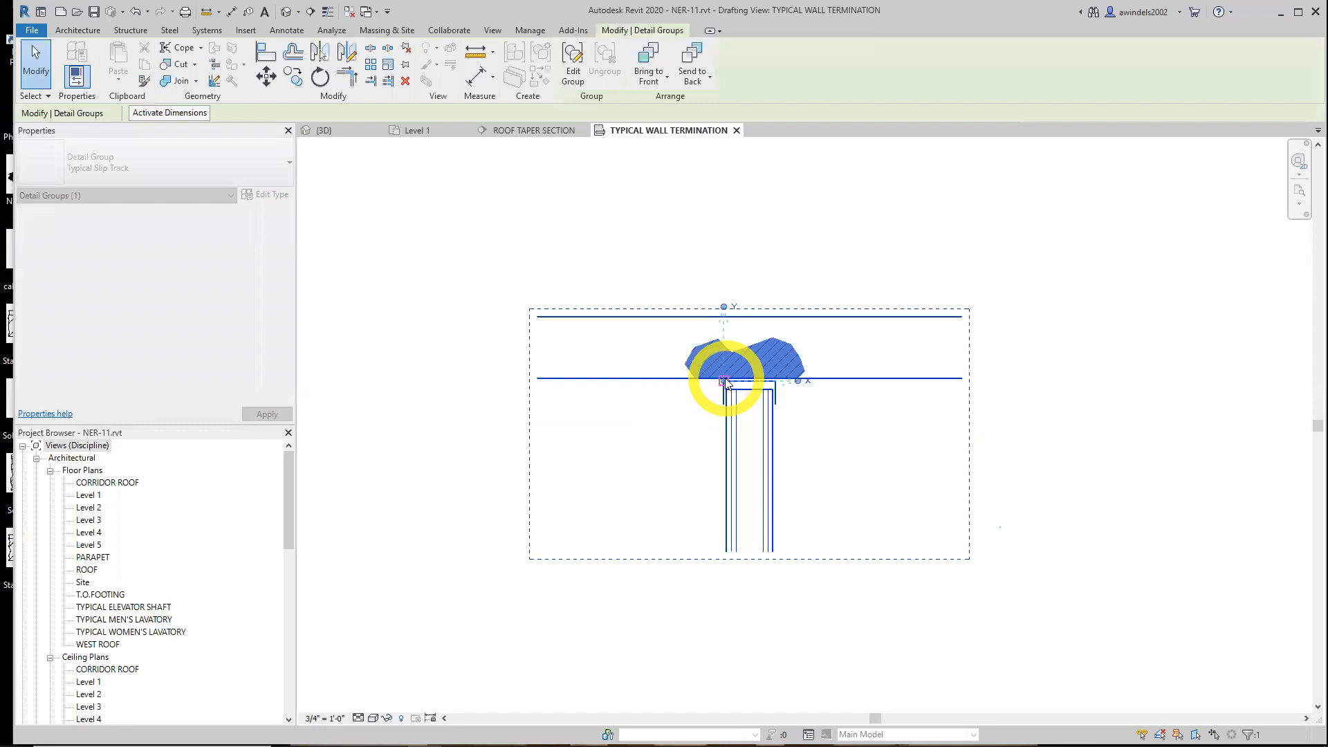
drag(727, 382, 724, 380)
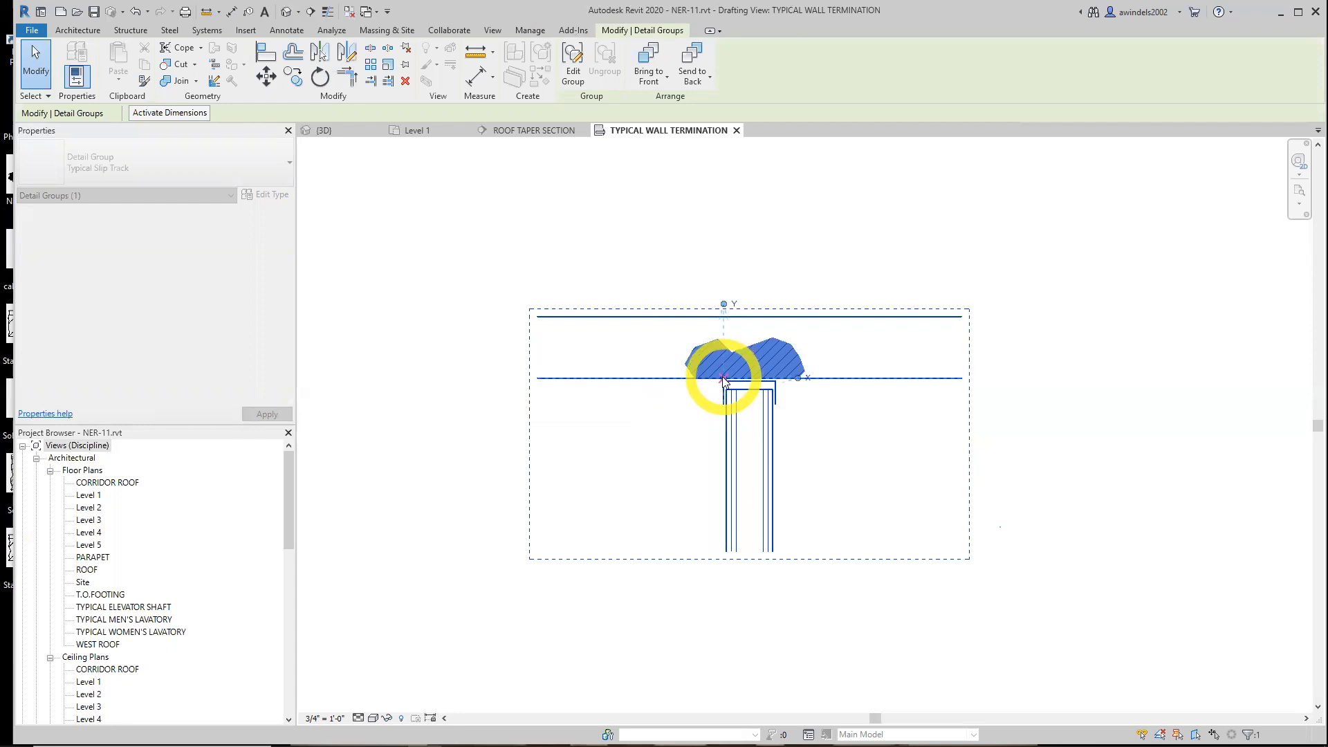
drag(724, 379, 723, 380)
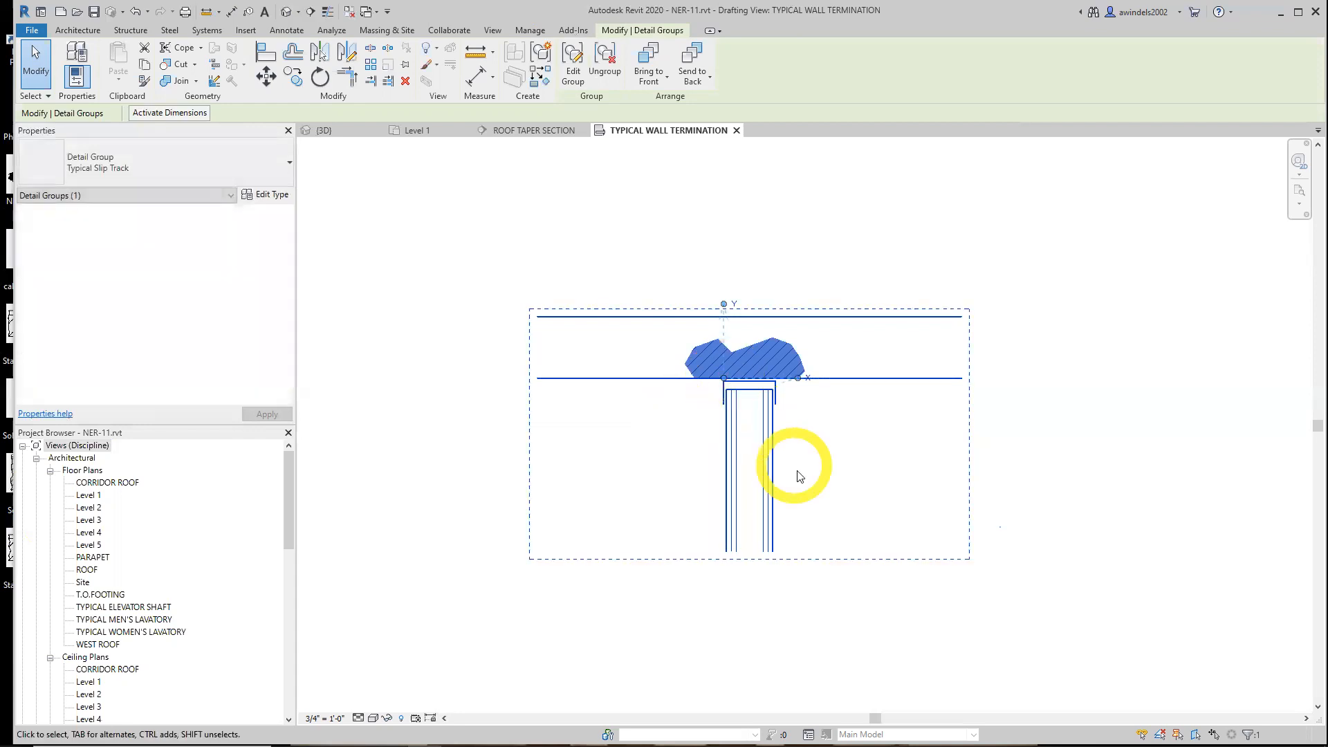
scroll(737, 382, up, 3)
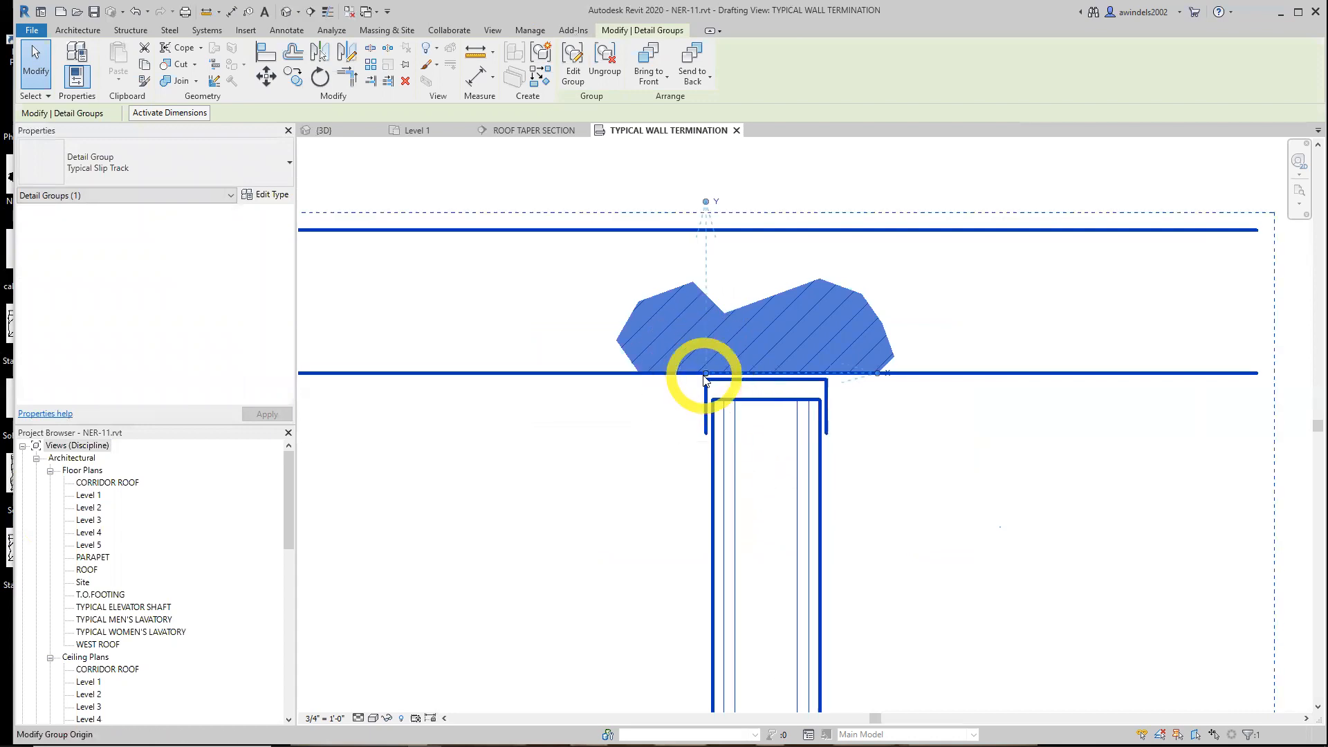
key(Escape)
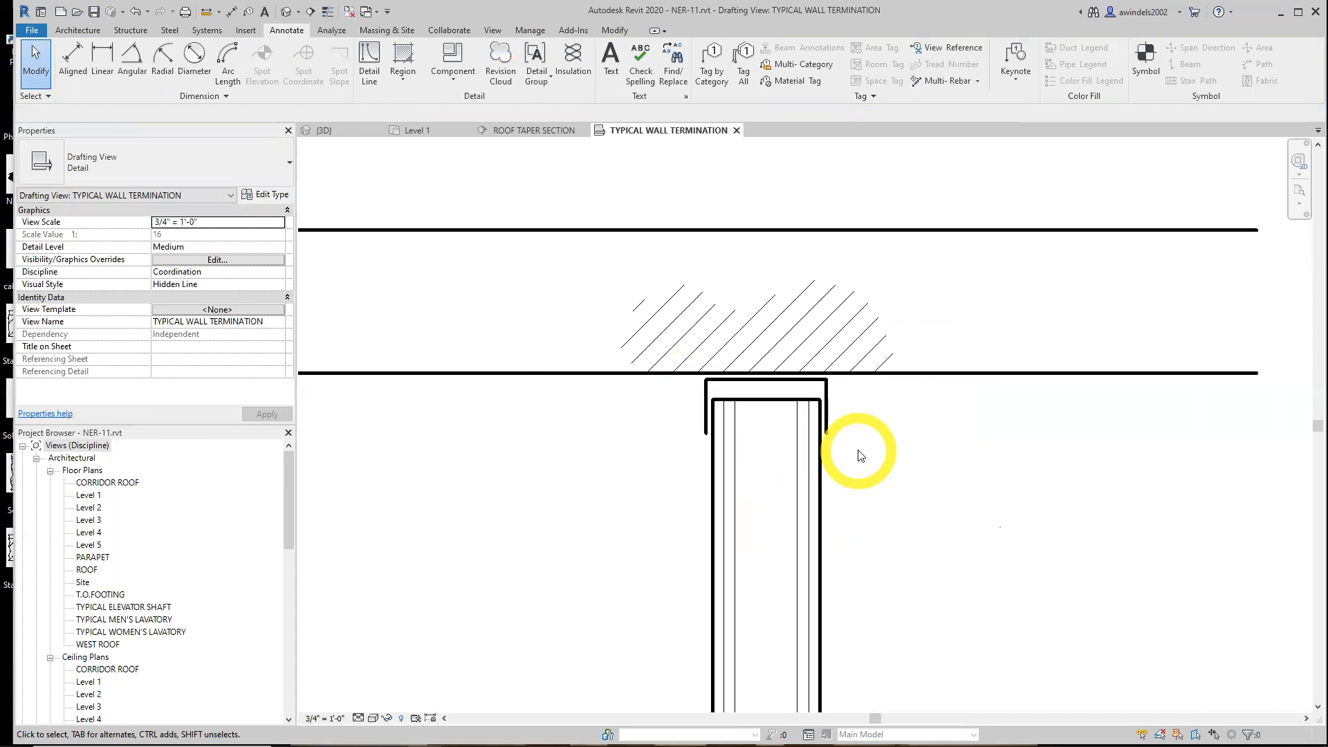
- Save the project with the whole wall termination detail in view
scroll(859, 451, down, 7)
middle_drag(945, 475, 857, 466)
scroll(858, 463, up, 4)
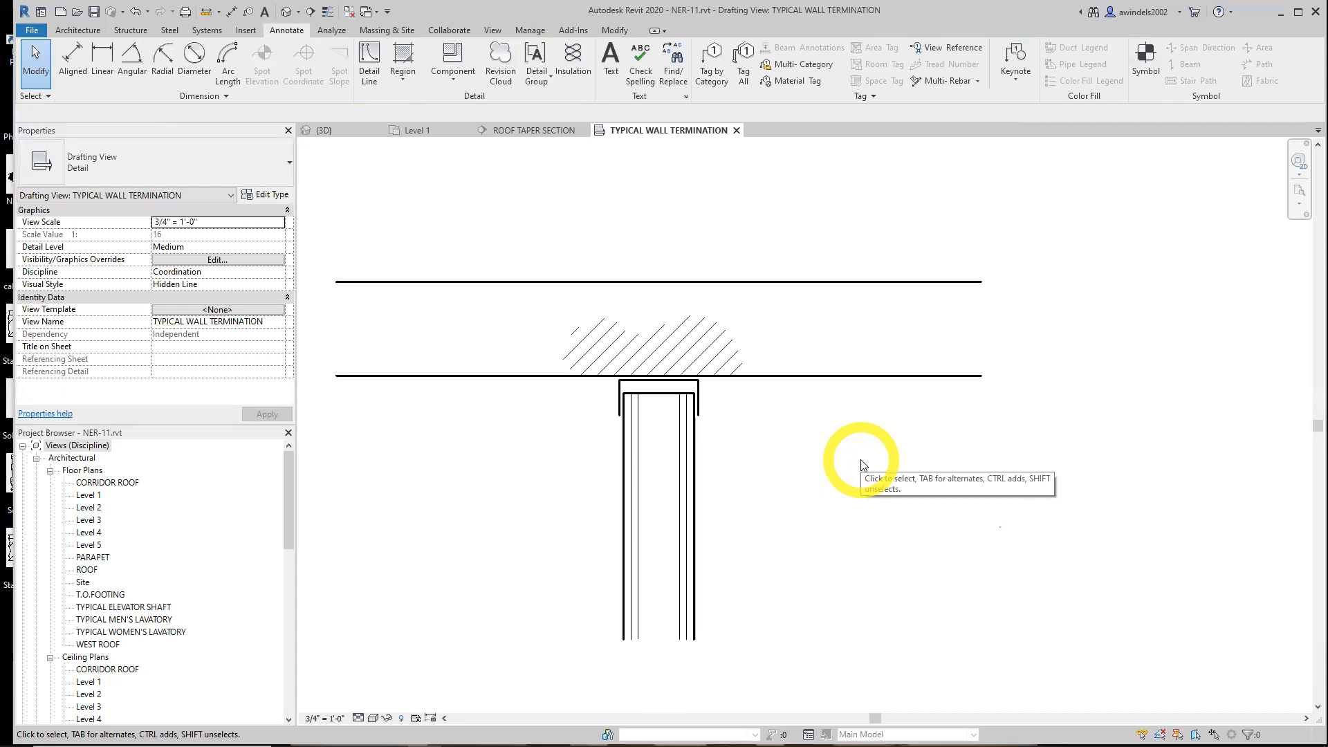
click(94, 13)
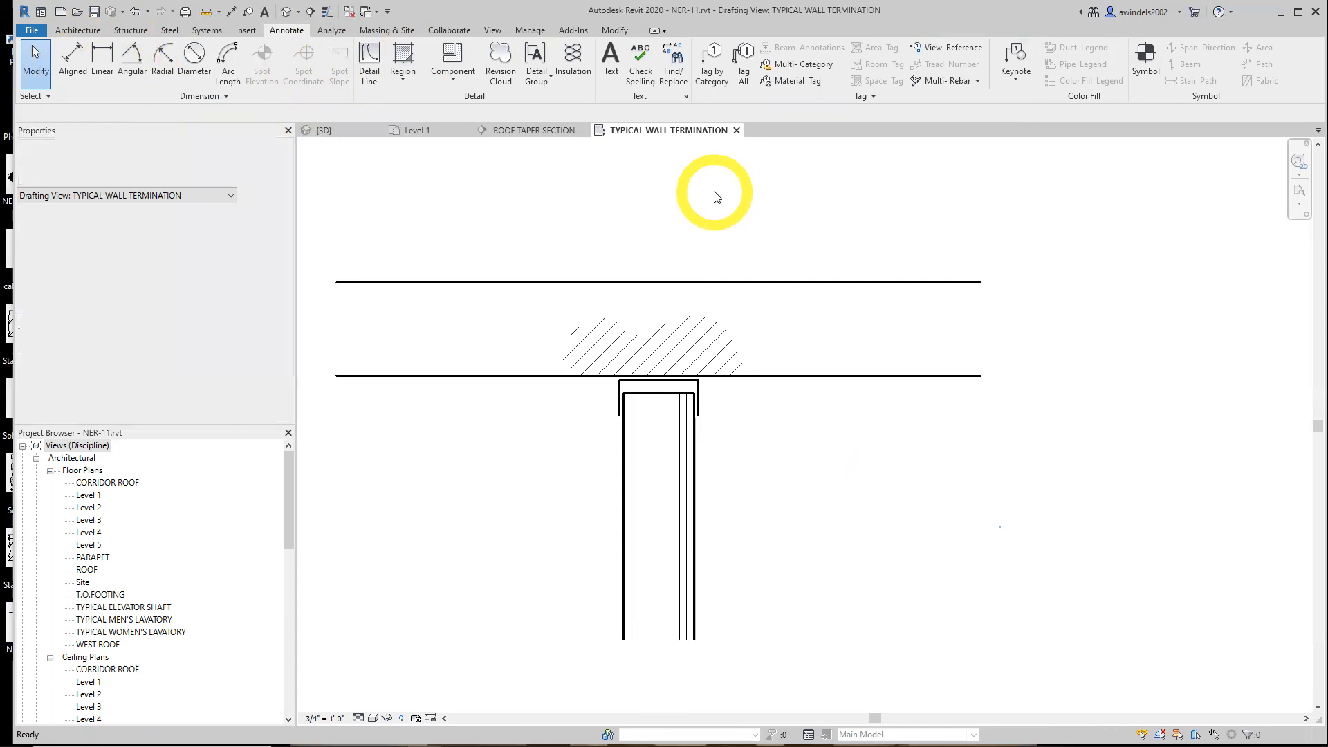
- Place the Typical Slip Track detail group on the underside of the concrete roof in the ROOF TAPER SECTION view
click(530, 131)
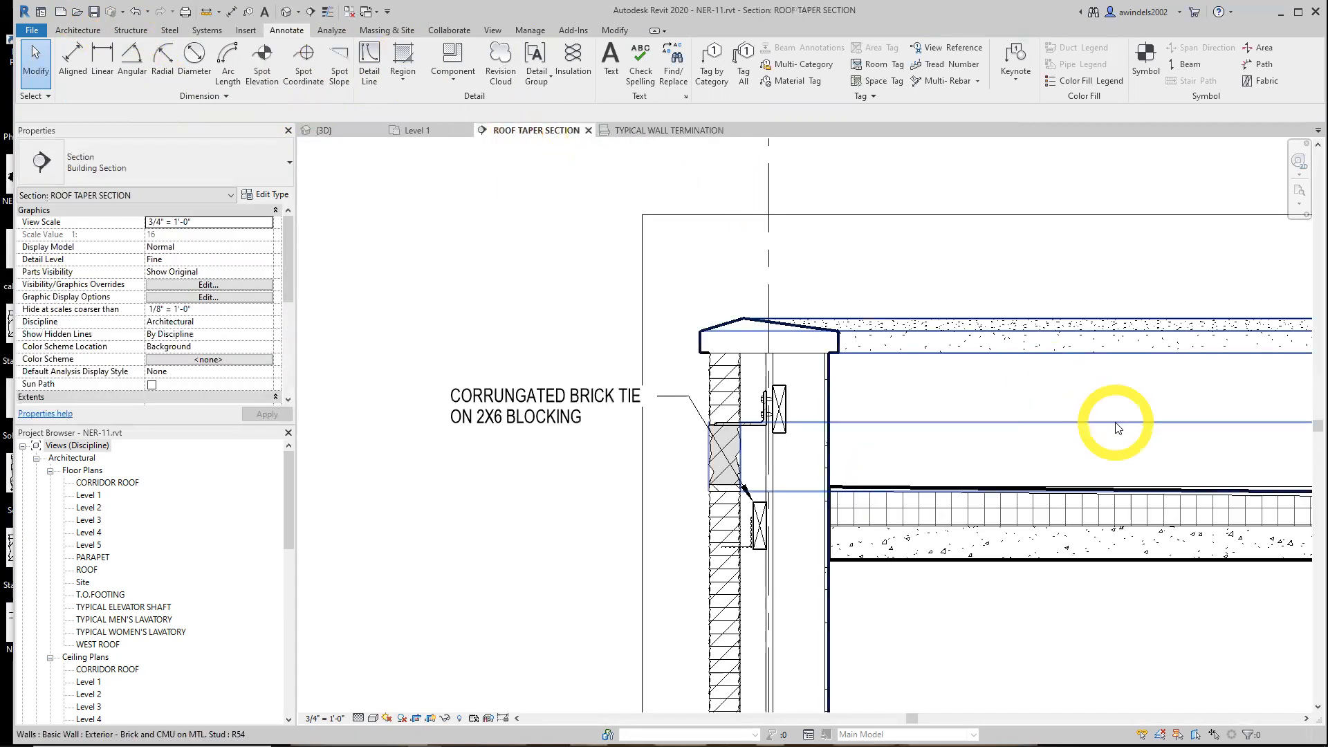
middle_drag(1115, 427, 997, 350)
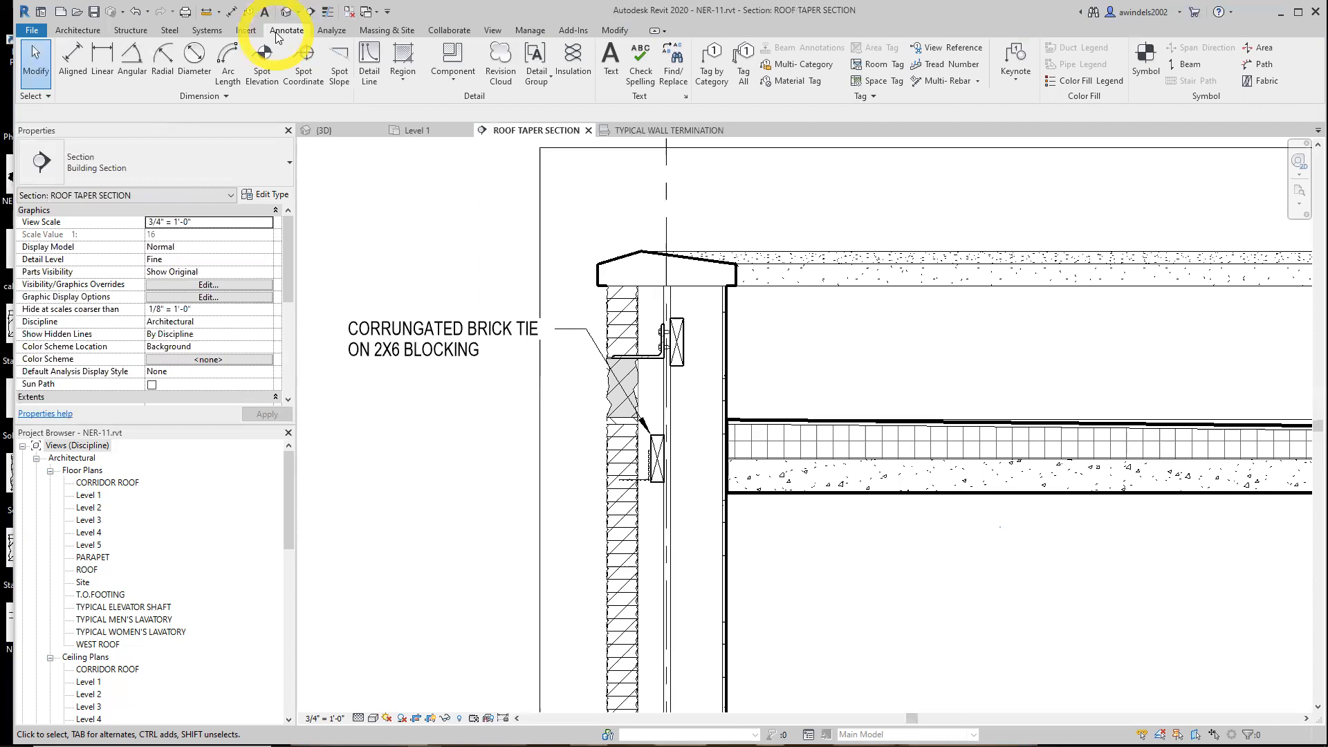
click(550, 83)
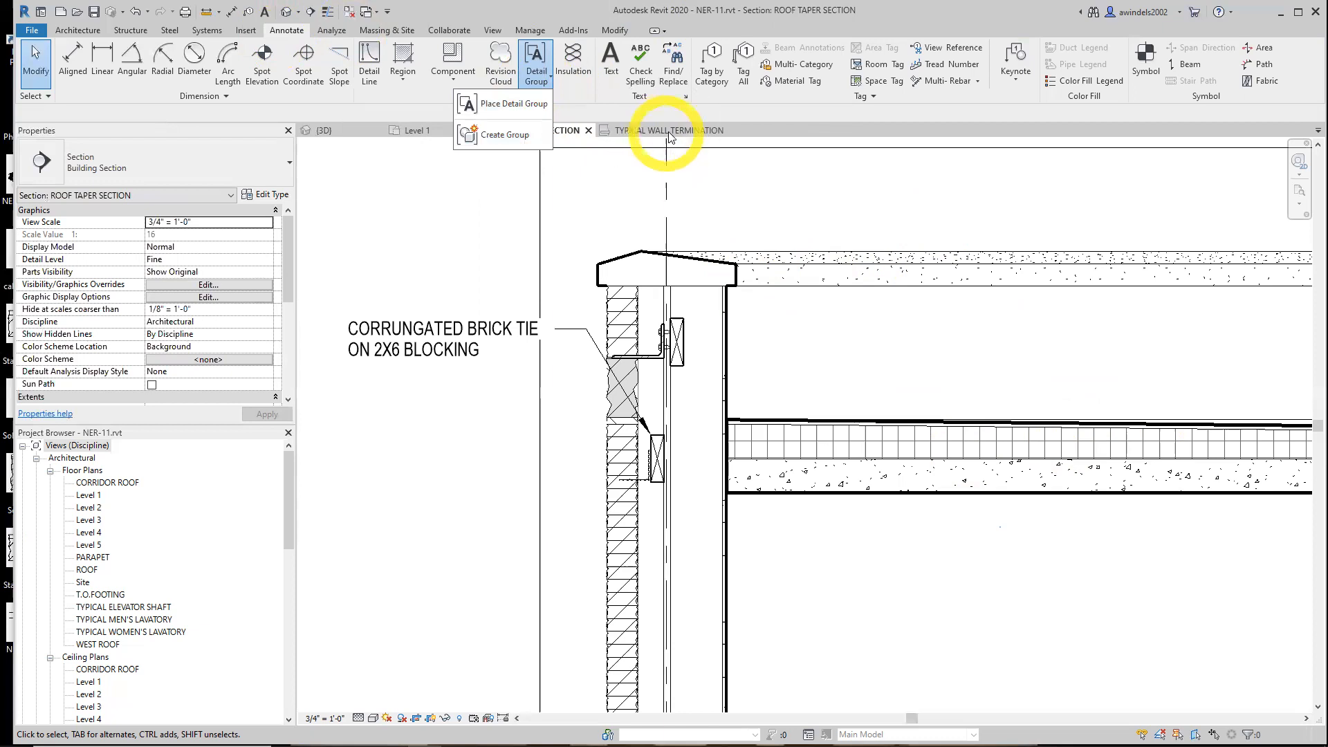
click(520, 109)
middle_drag(996, 362, 784, 308)
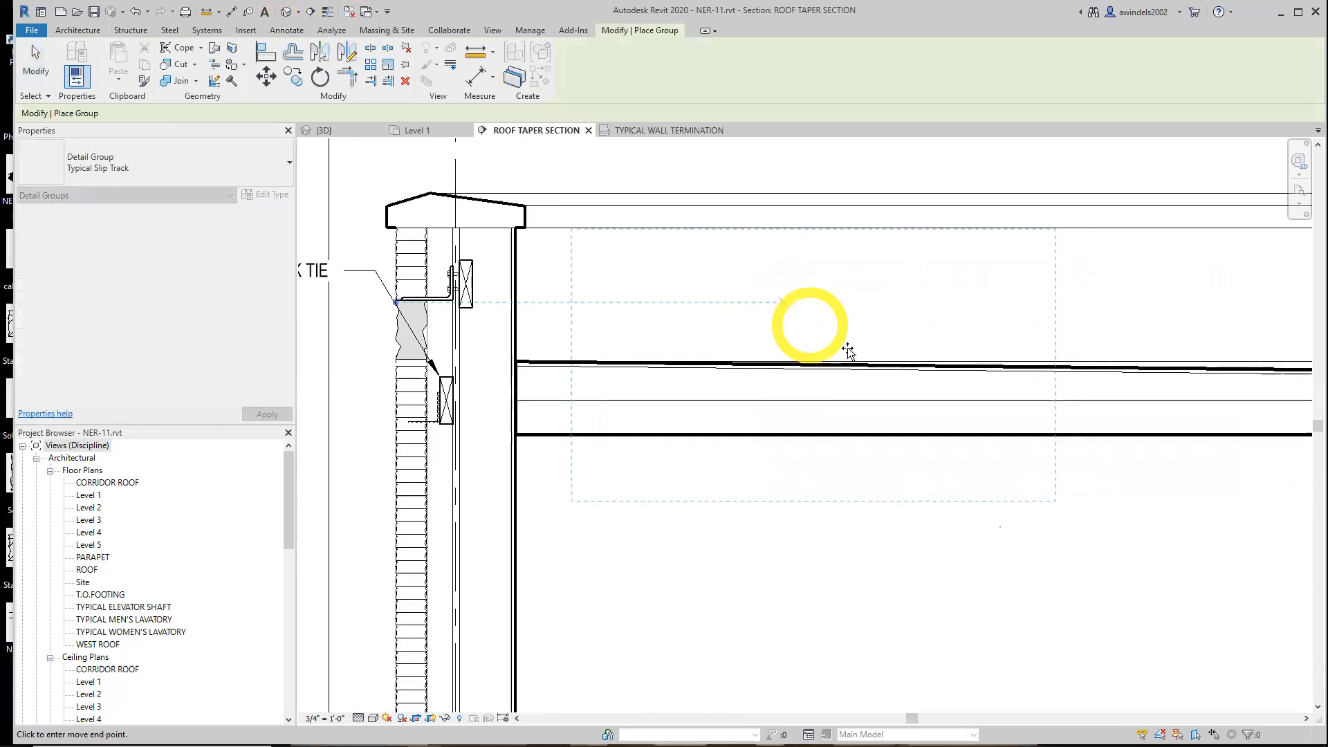
click(180, 156)
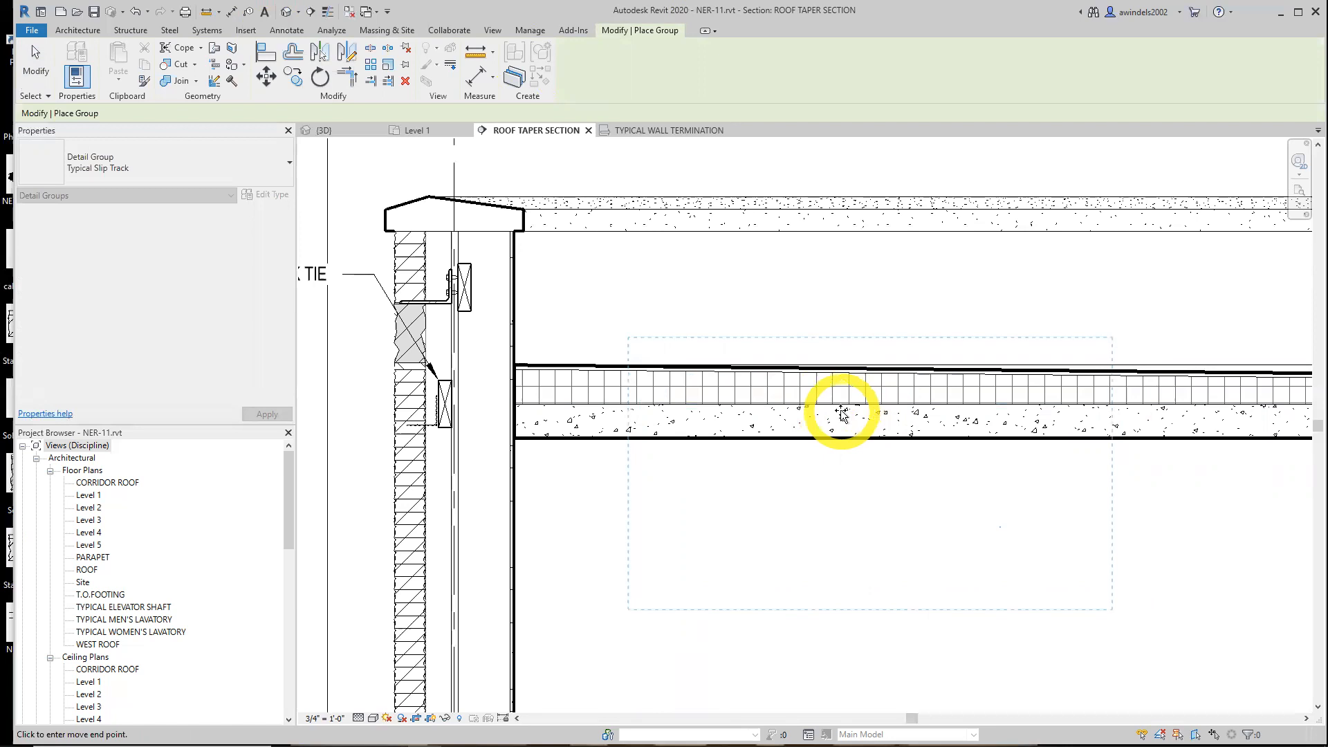
scroll(842, 413, up, 2)
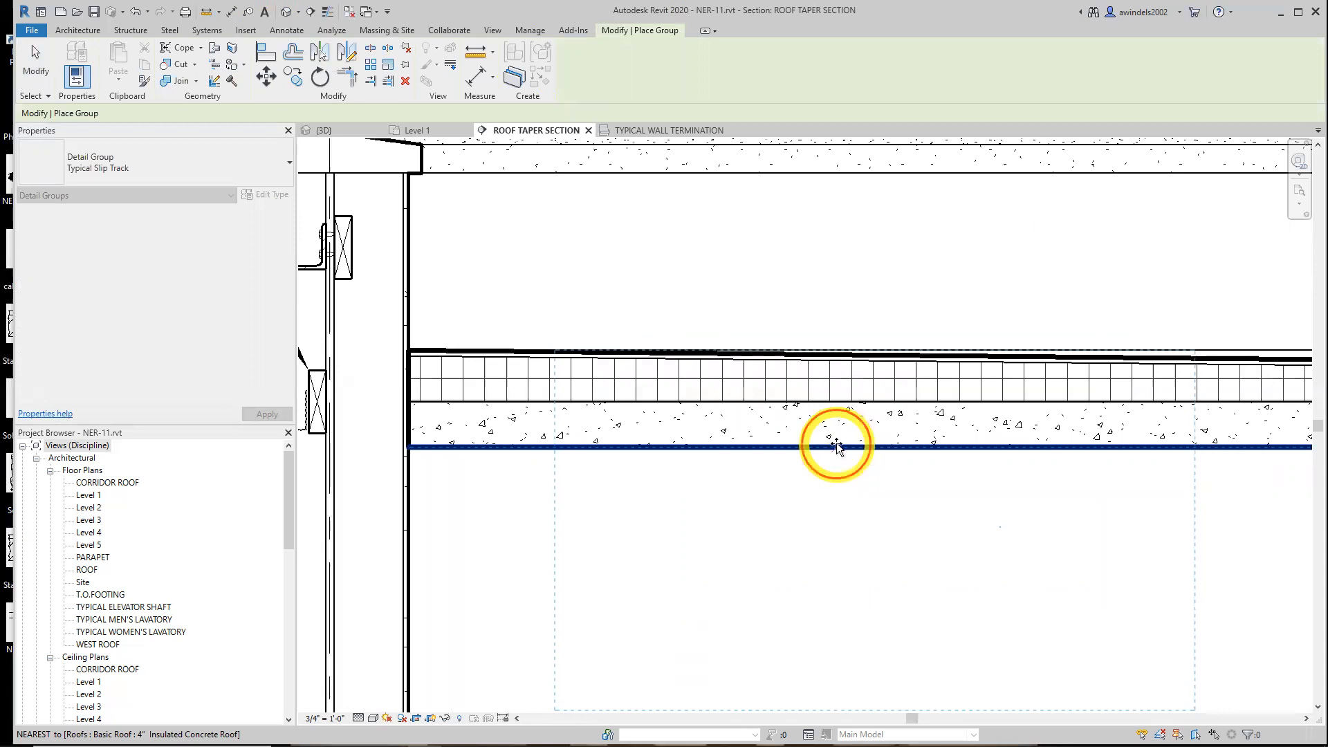
click(837, 446)
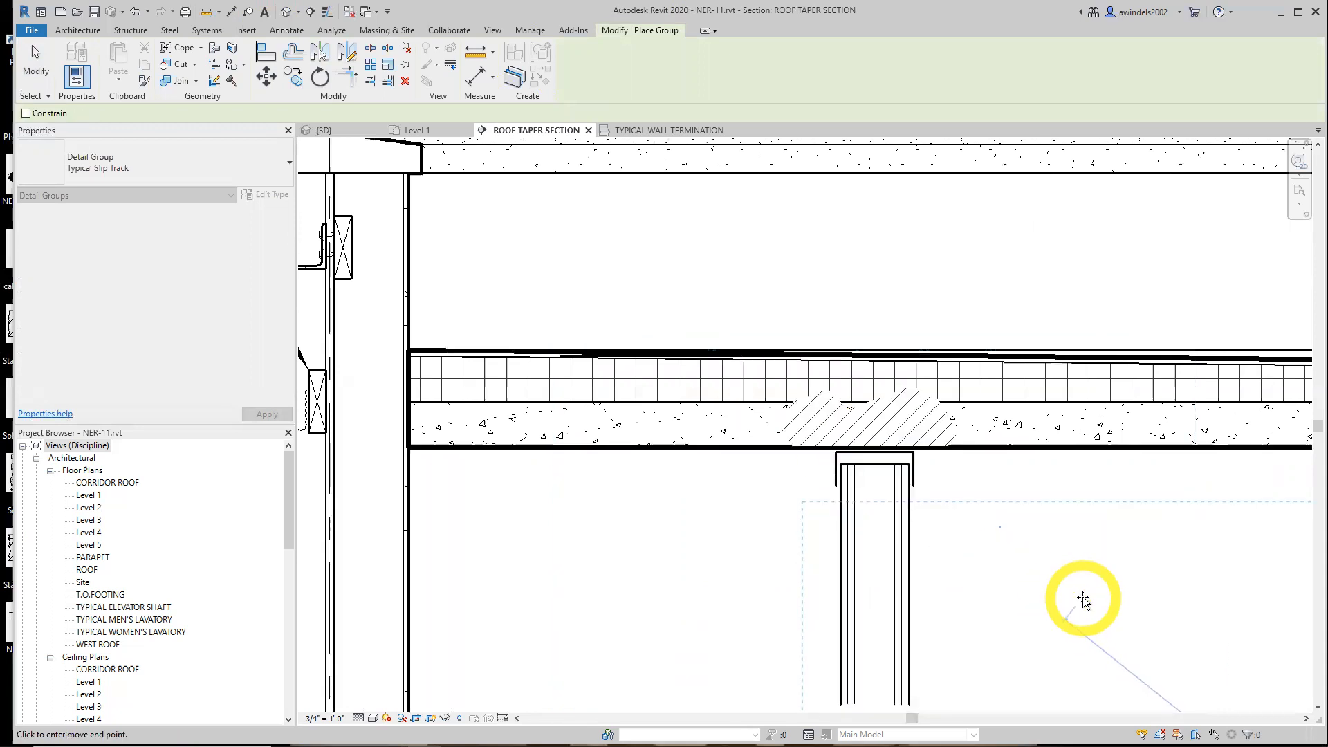
key(Escape)
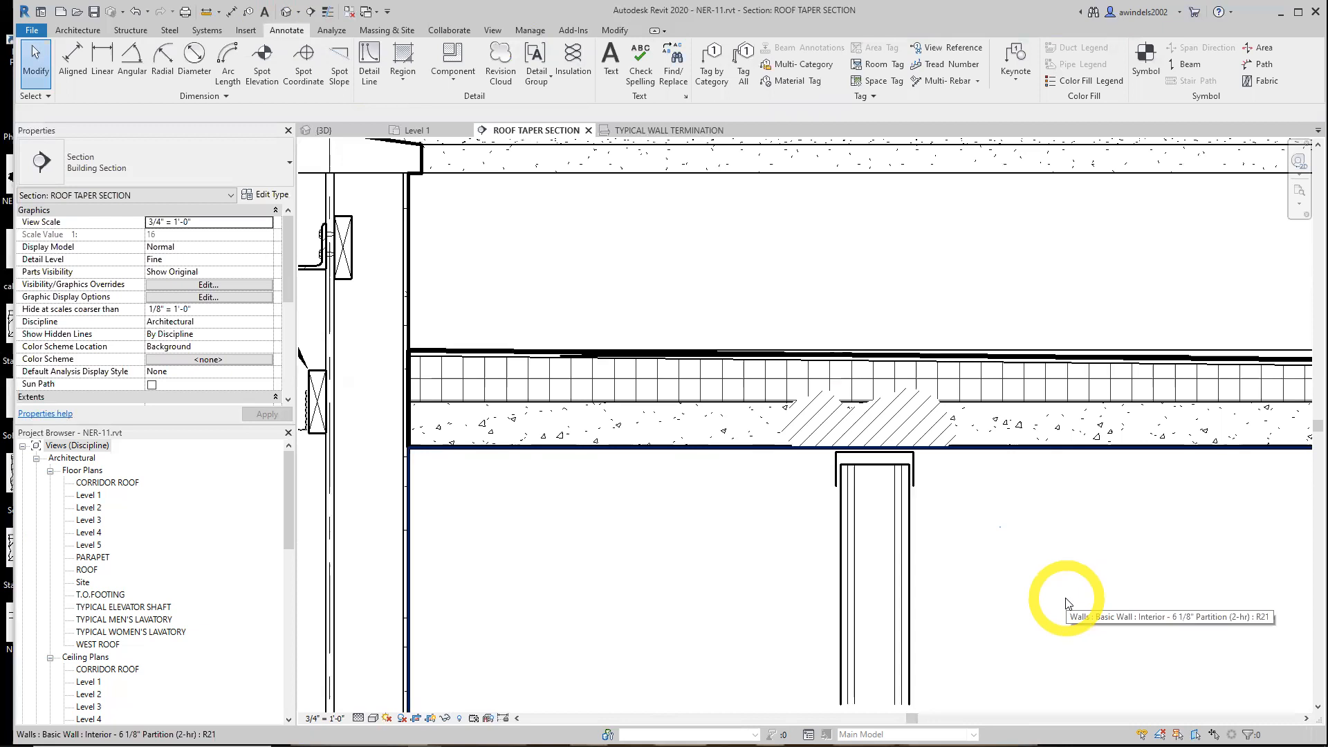
- Exclude the hatched Roof filled region from the Typical Slip Track group instance placed in the section
middle_drag(1074, 593, 1017, 629)
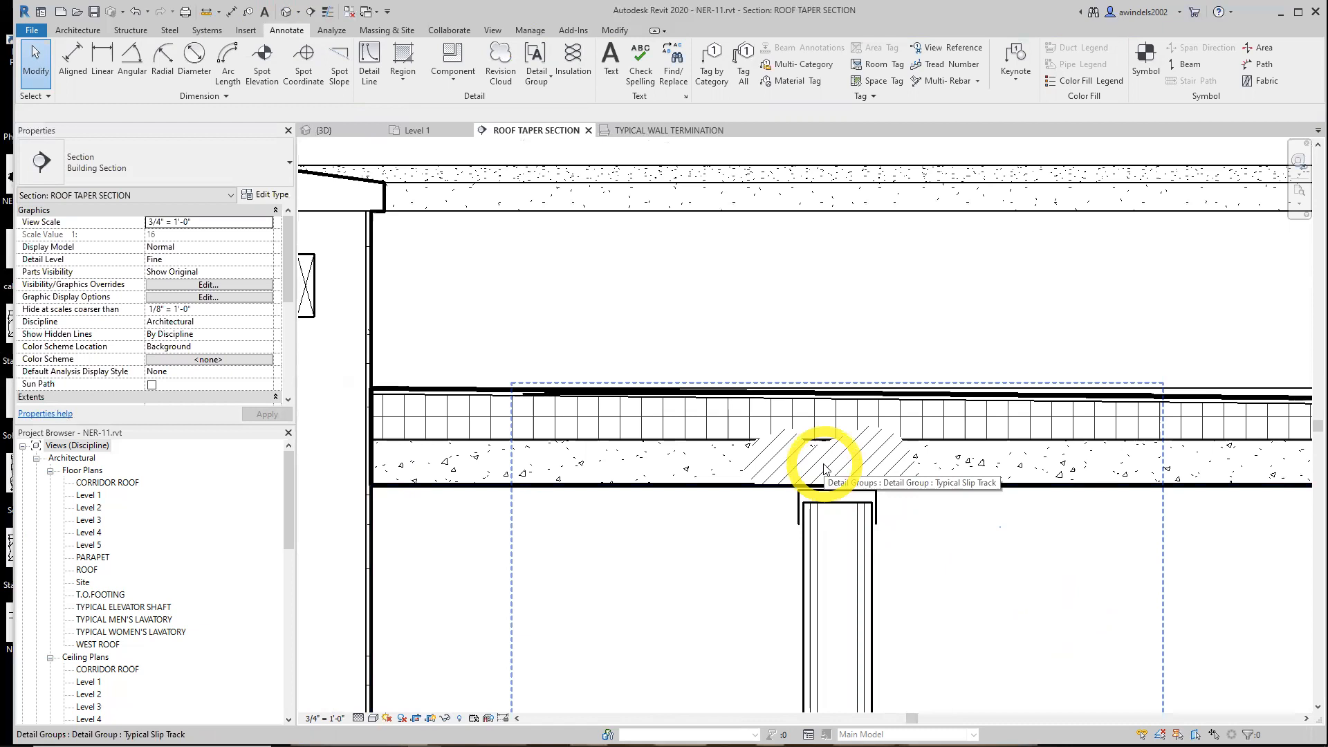
key(Tab)
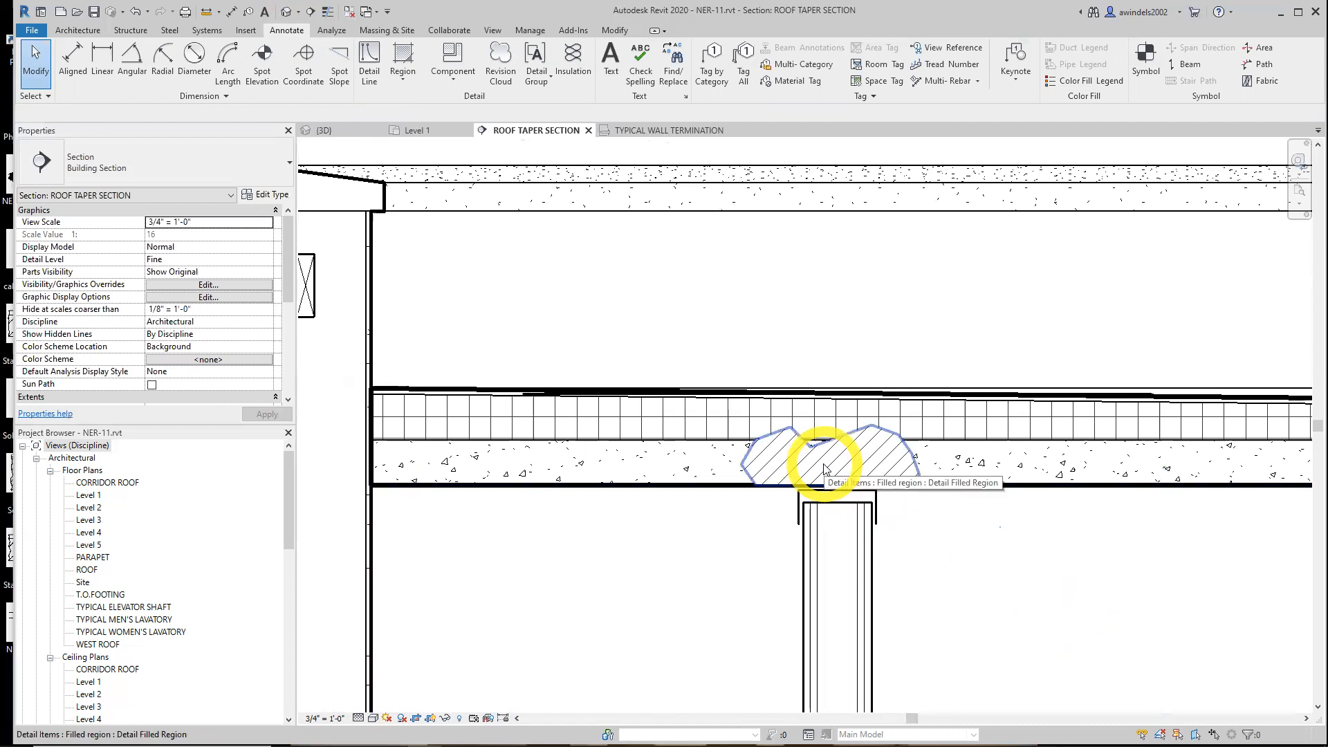
key(Tab)
key(Tab)
key(Tab)
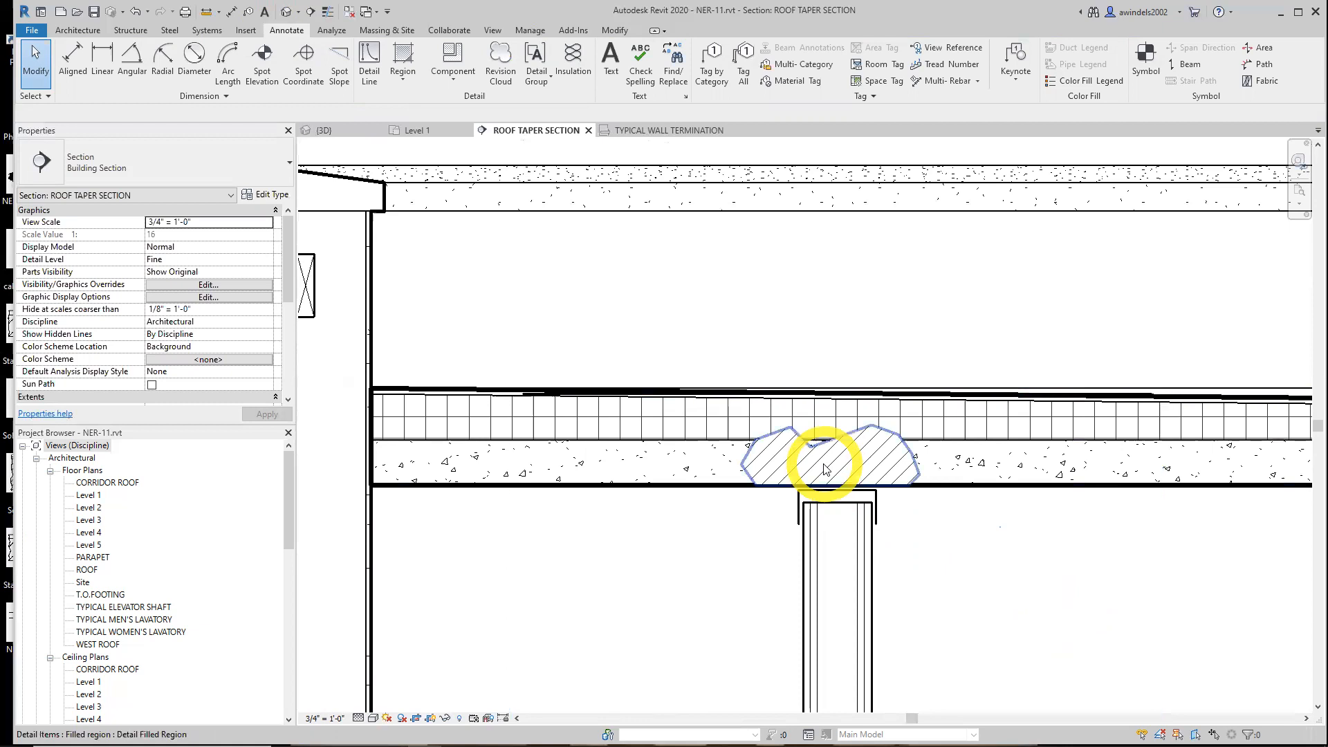
key(Tab)
key(Tab)
key(Tab)
click(824, 465)
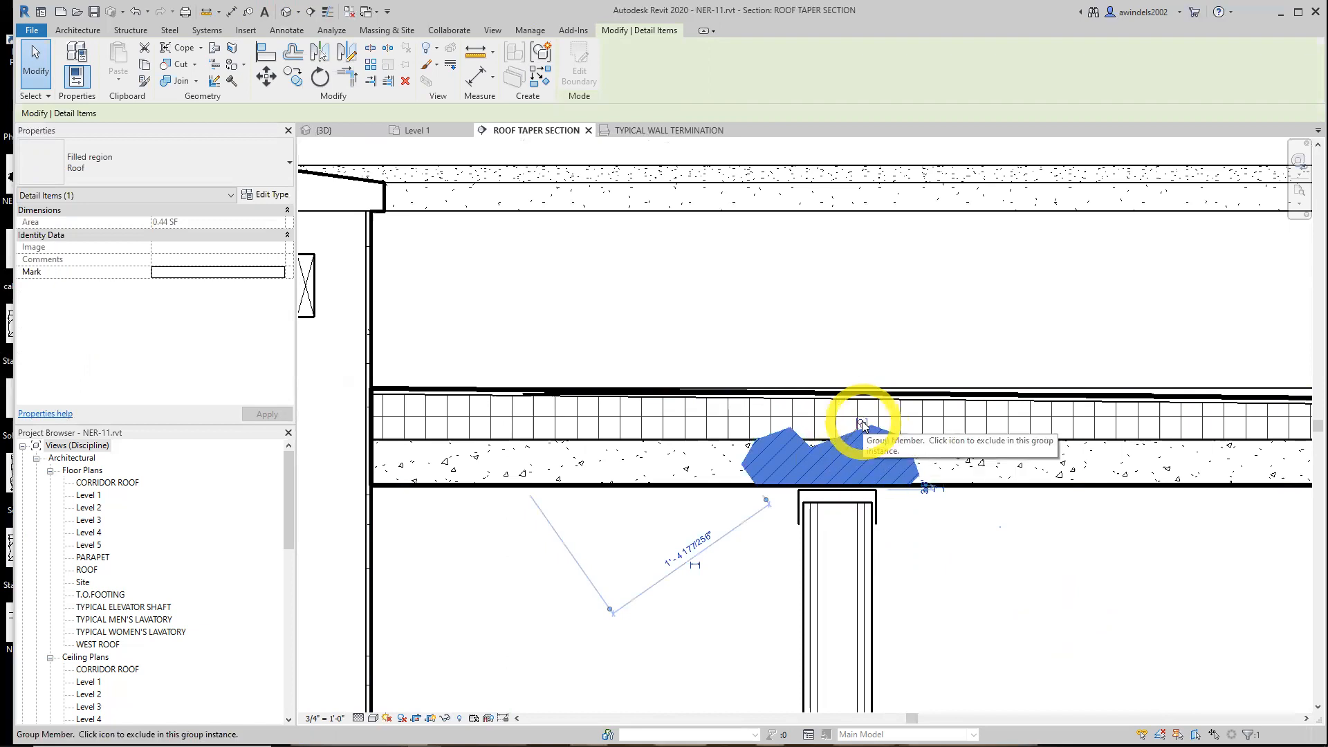
scroll(862, 423, up, 2)
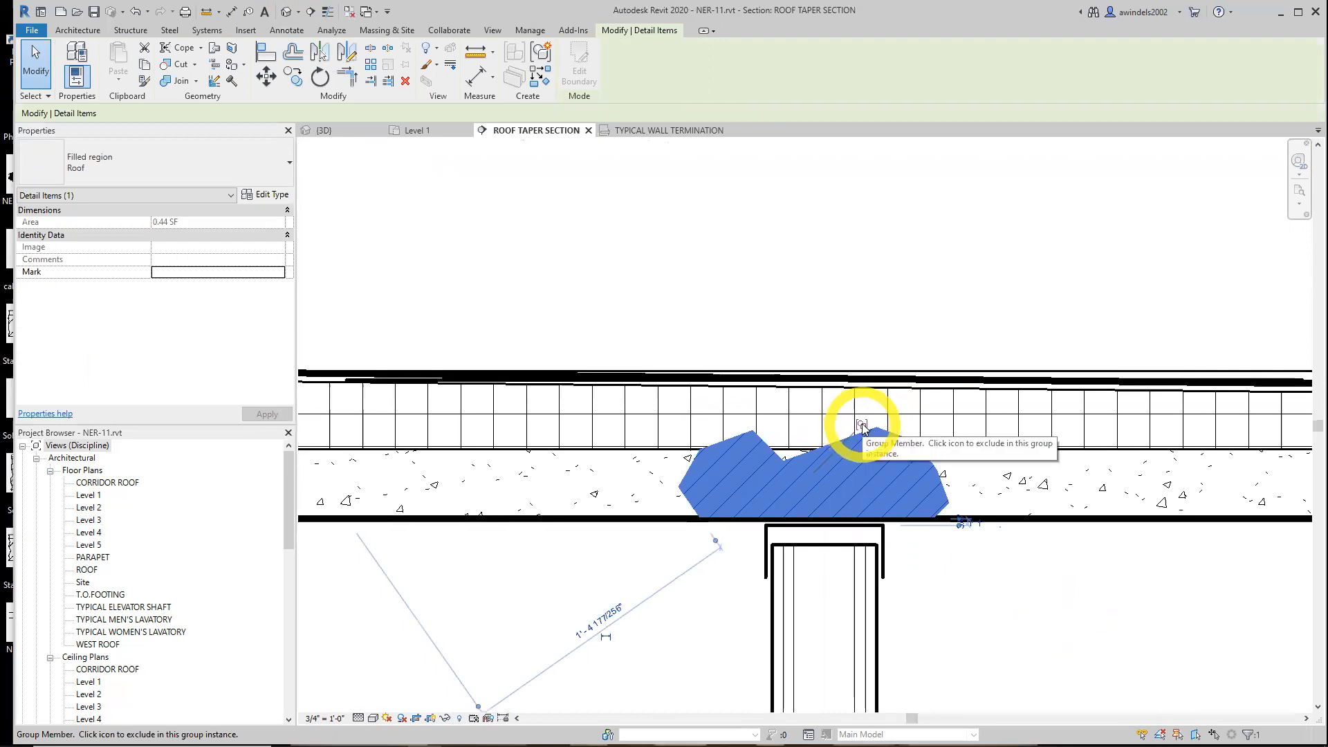
click(861, 424)
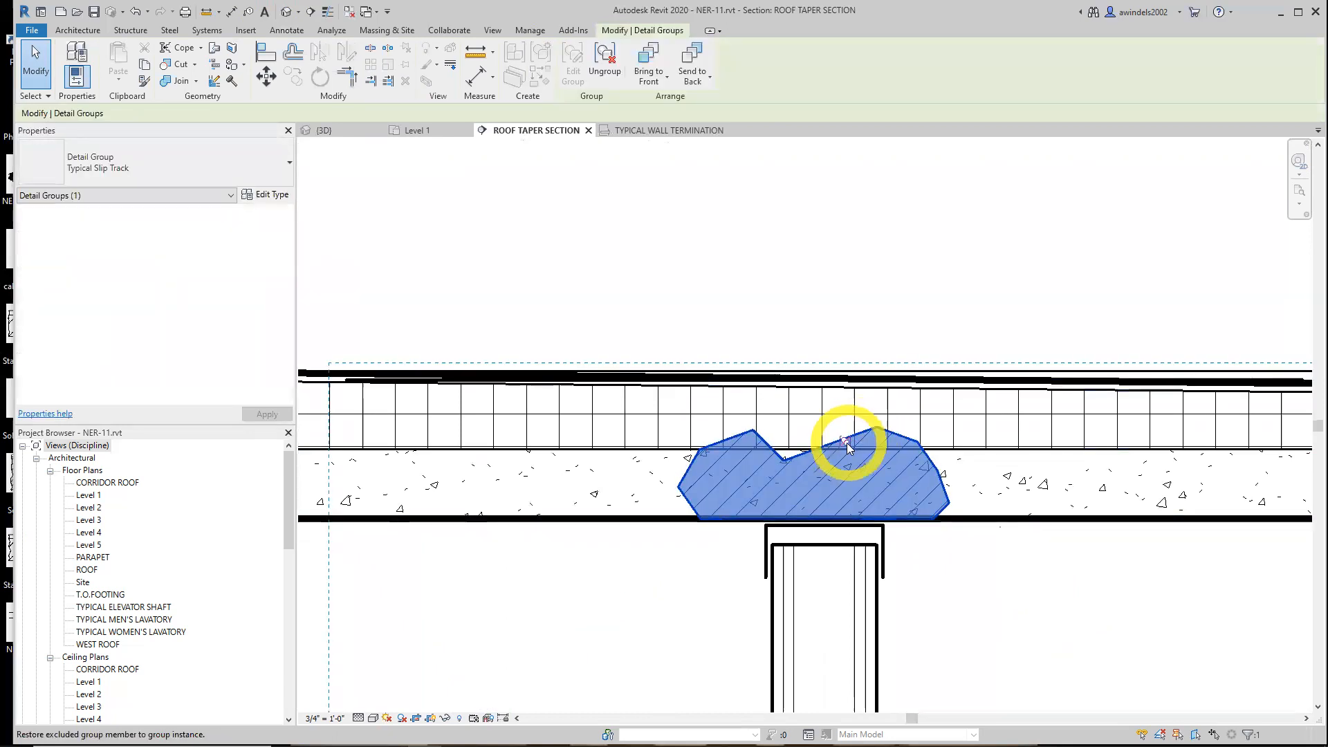
- Inspect the excluded filled region and the remaining members of the placed Typical Slip Track group, and clear the selection
scroll(846, 442, up, 5)
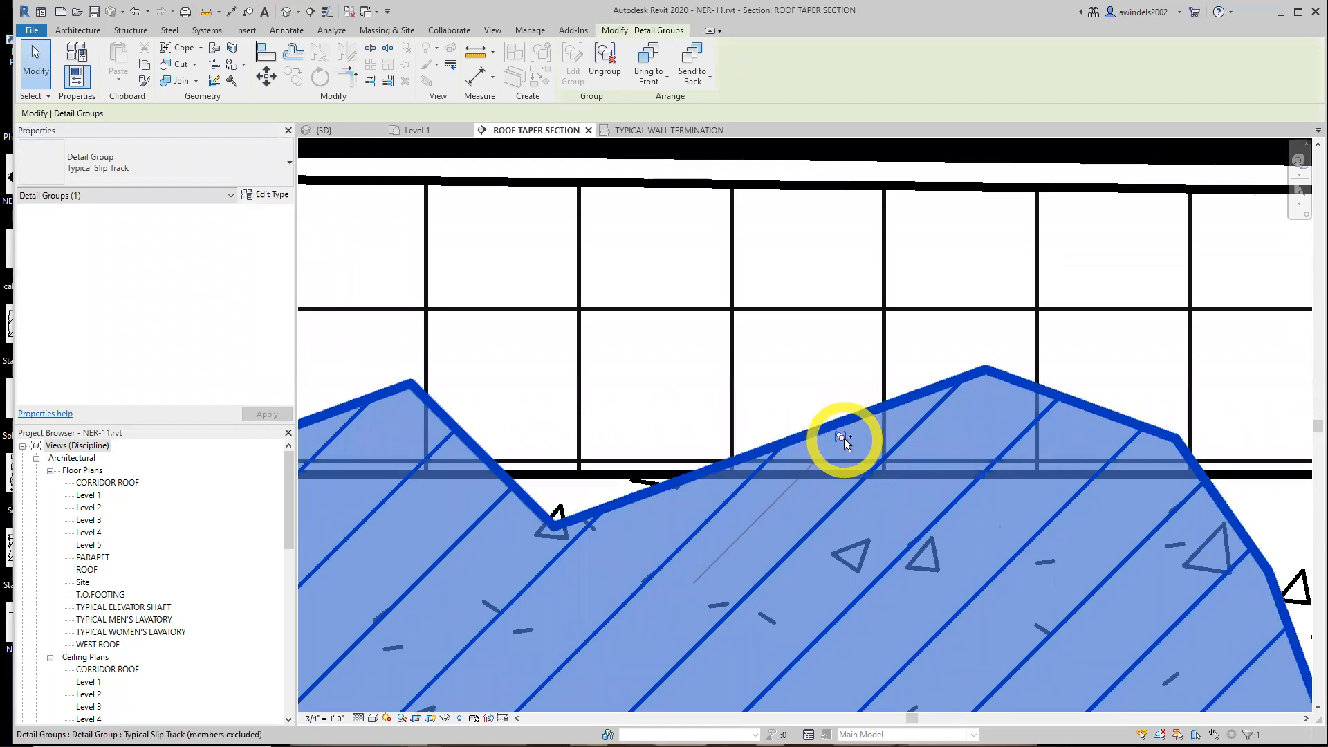
scroll(844, 439, down, 5)
scroll(994, 573, down, 1)
middle_drag(995, 575, 890, 470)
click(912, 528)
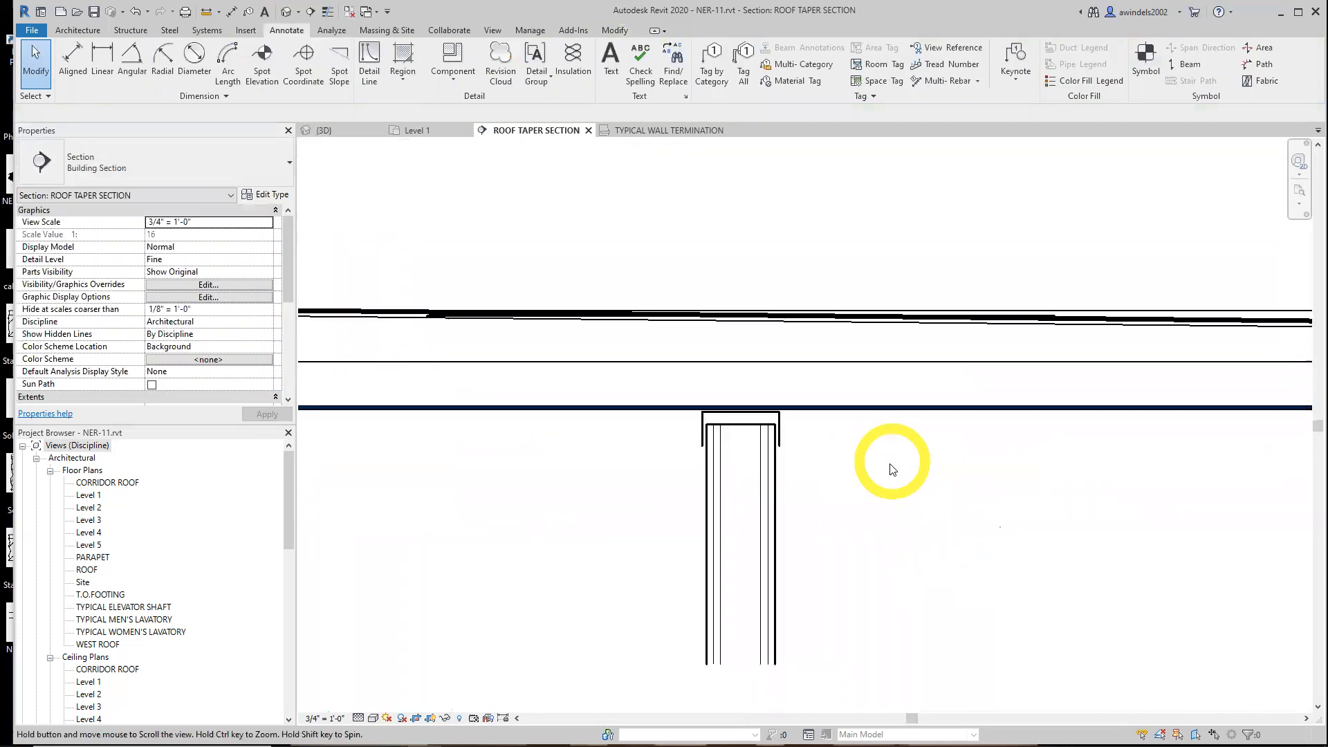
click(774, 455)
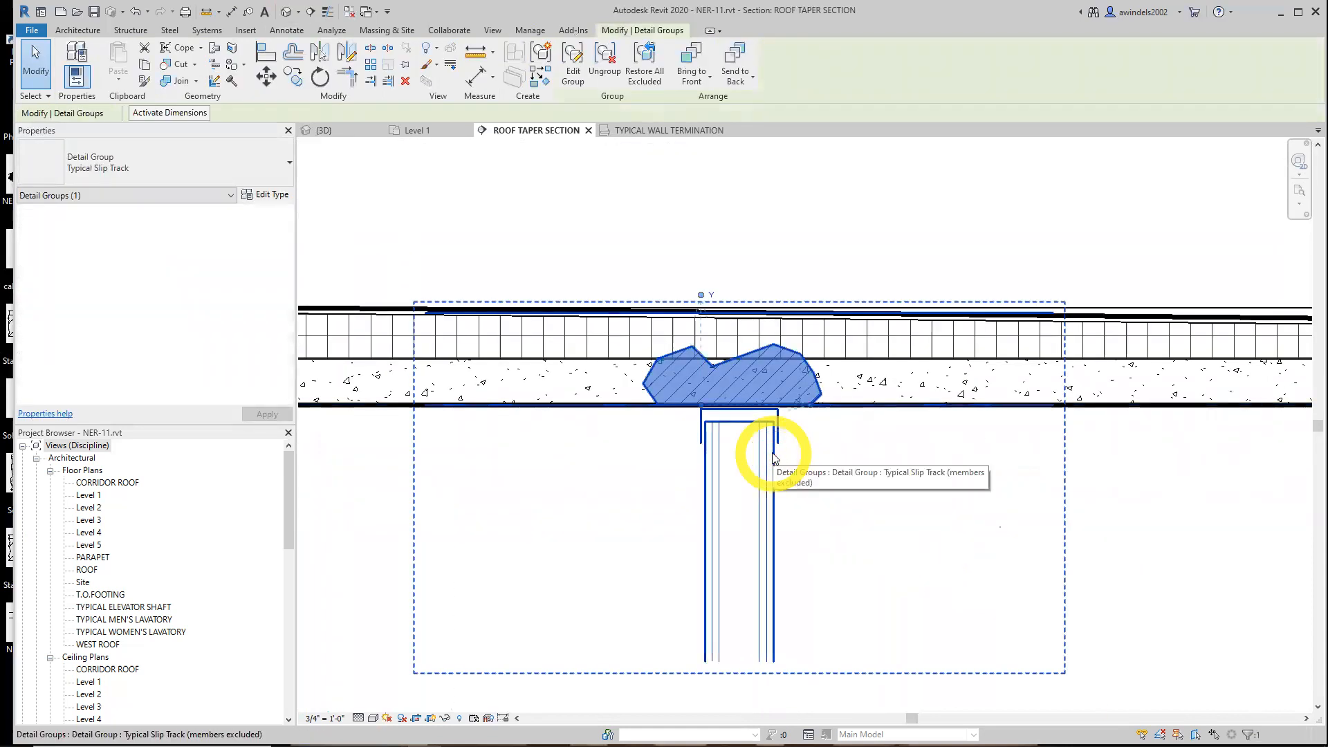
key(Escape)
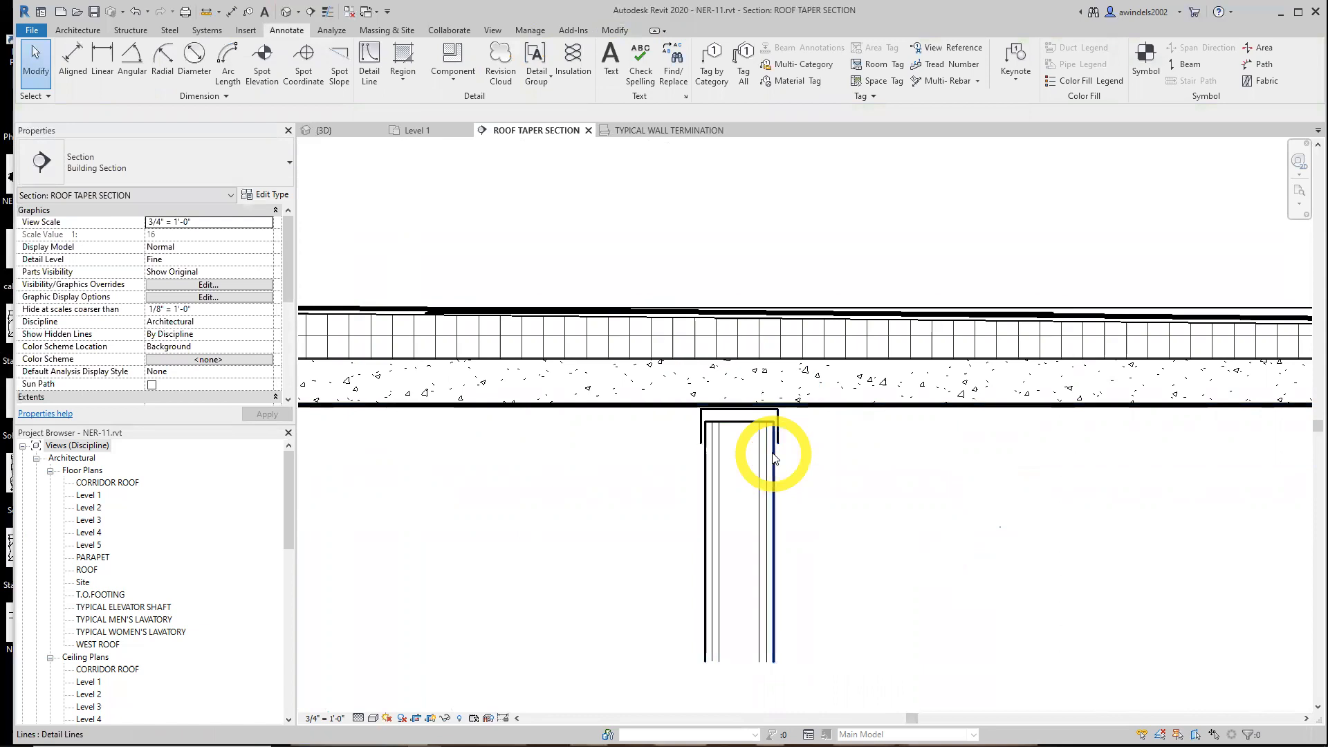
- Examine the individual detail lines, line chains and excluded region of the placed Typical Slip Track group by cycling through the overlapping elements
scroll(774, 458, up, 2)
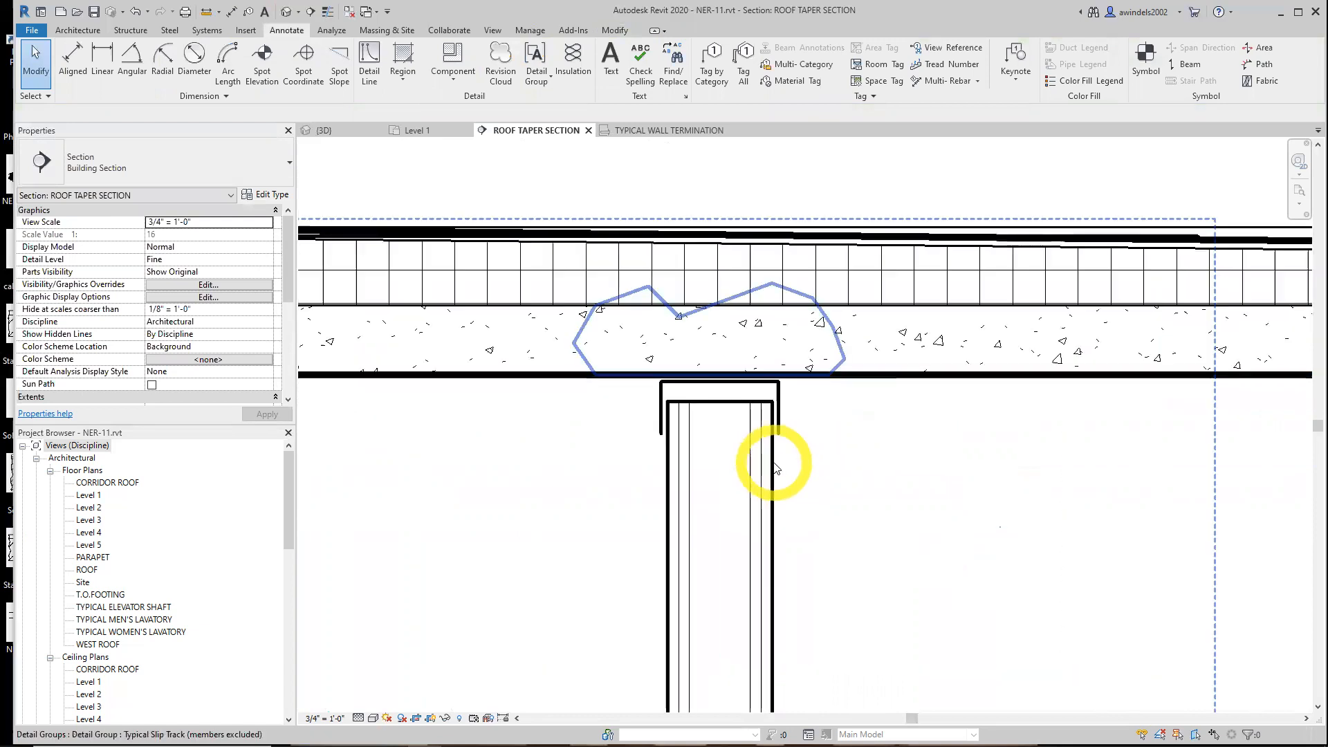
key(Tab)
key(Tab)
key(Tab)
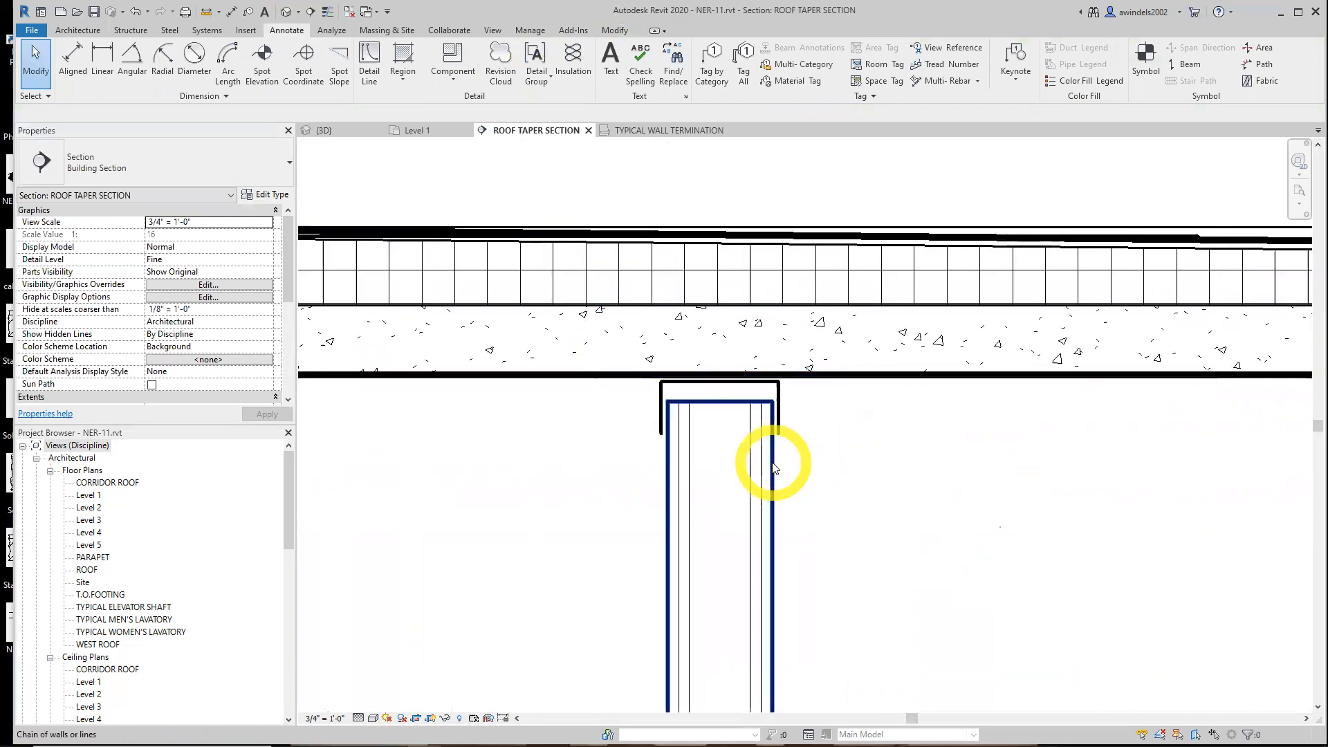
key(Tab)
key(Tab)
key(Tab)
key(Tab)
key(Tab)
key(Tab)
key(Tab)
key(Tab)
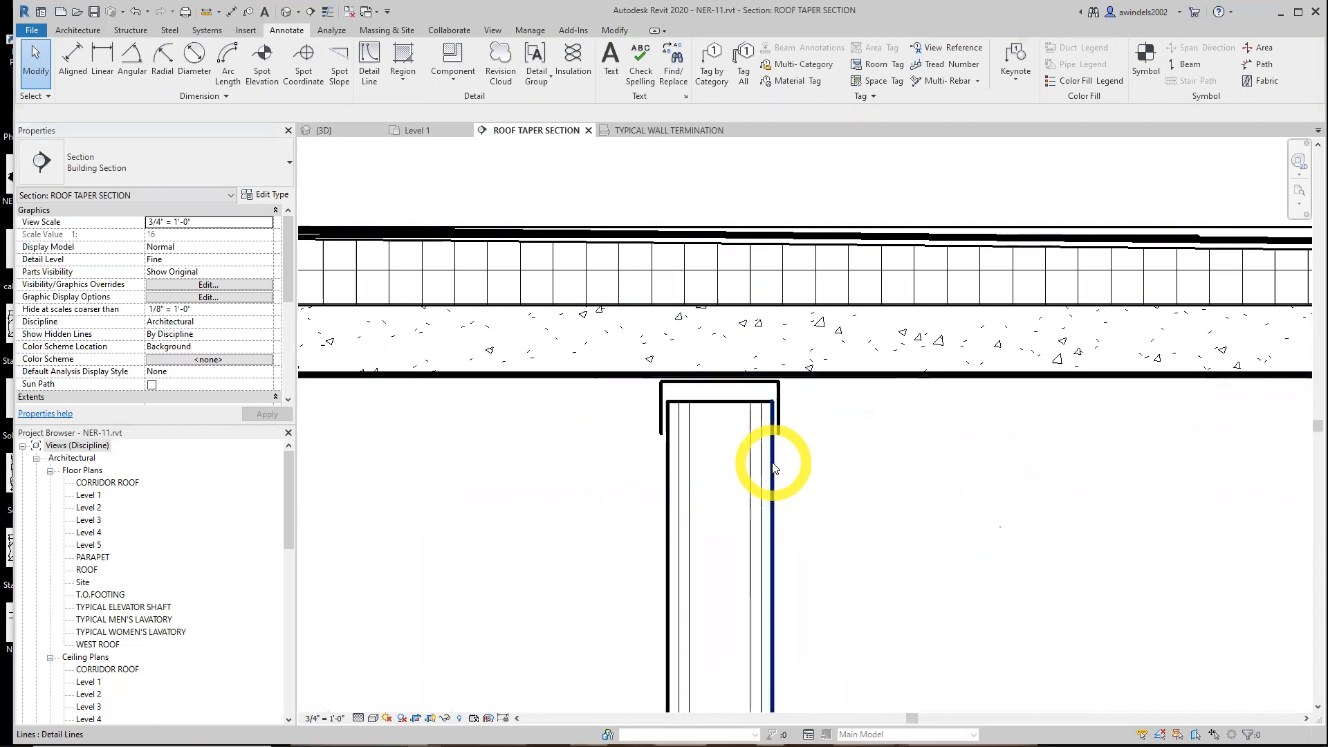
key(Tab)
key(Tab)
key(Tab)
key(Tab)
key(Tab)
key(Tab)
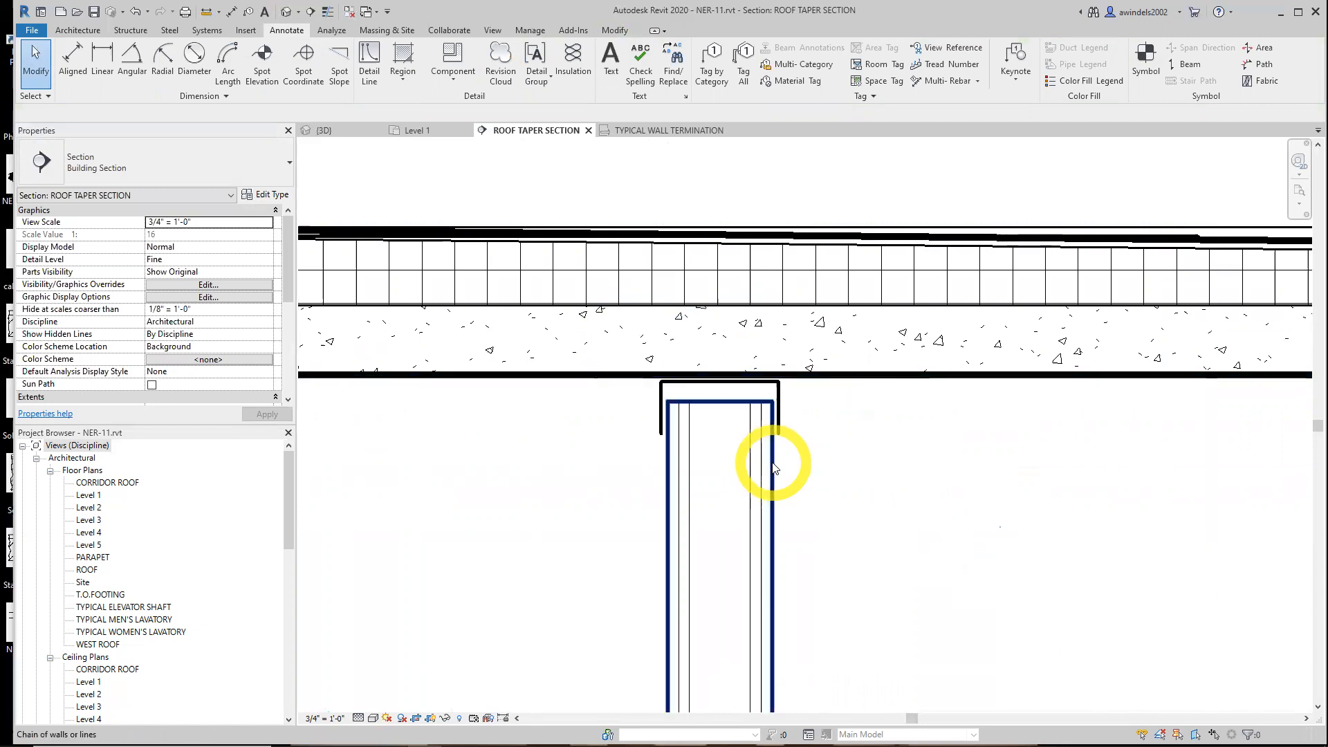
key(Tab)
scroll(761, 460, up, 2)
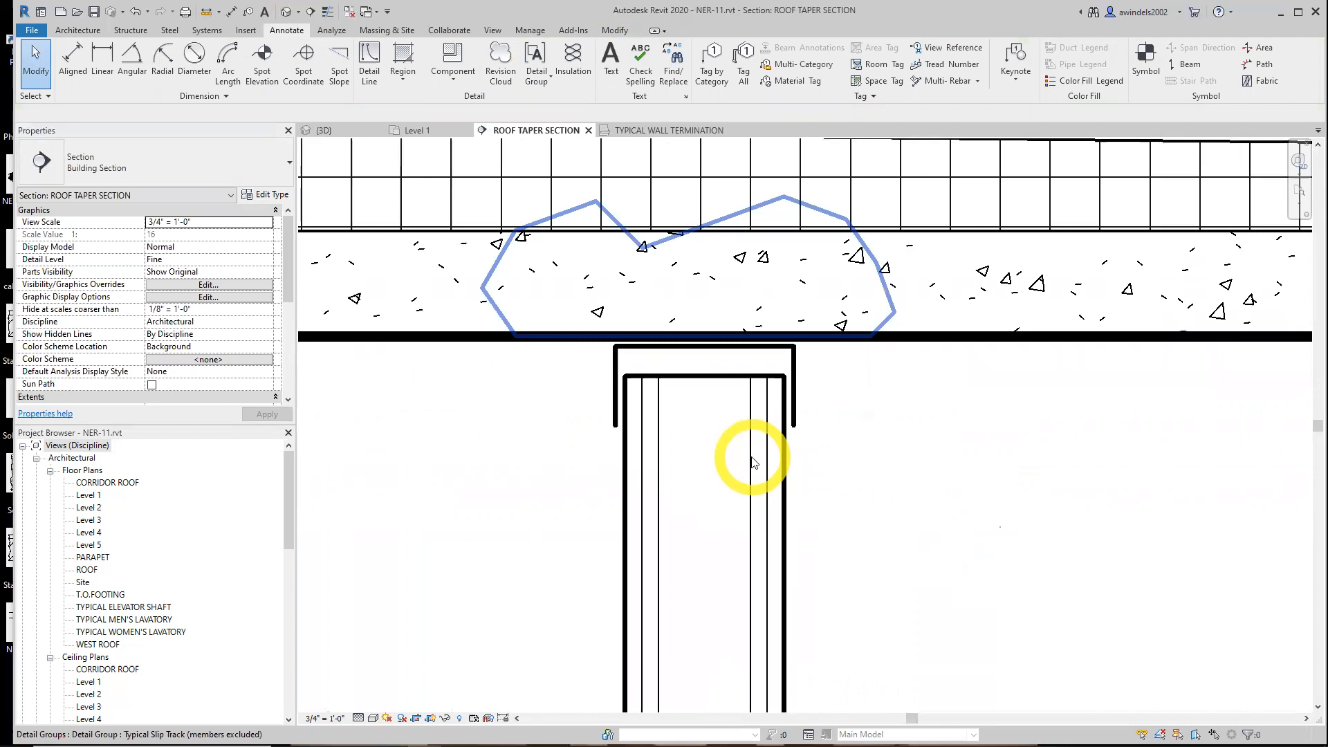
scroll(753, 462, up, 2)
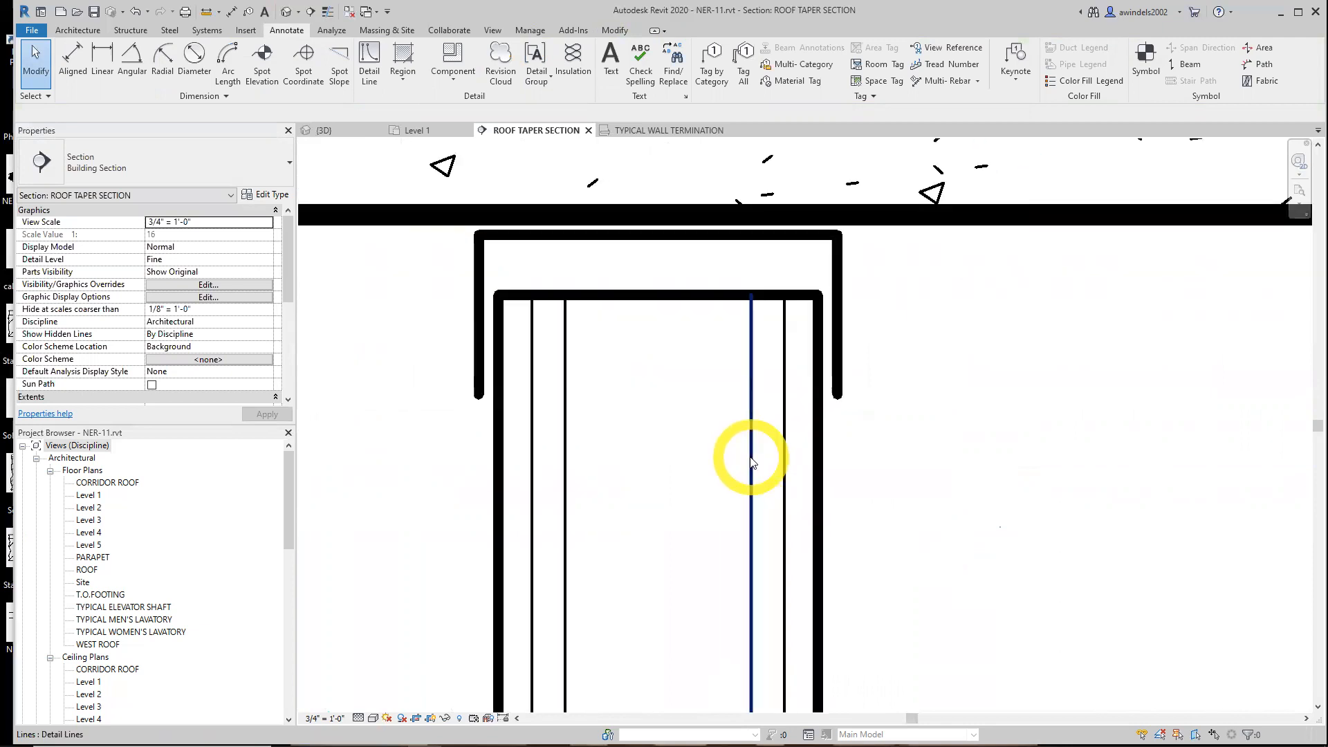
key(Tab)
key(Tab)
key(Tab)
key(Tab)
key(Tab)
key(Tab)
key(Tab)
key(Tab)
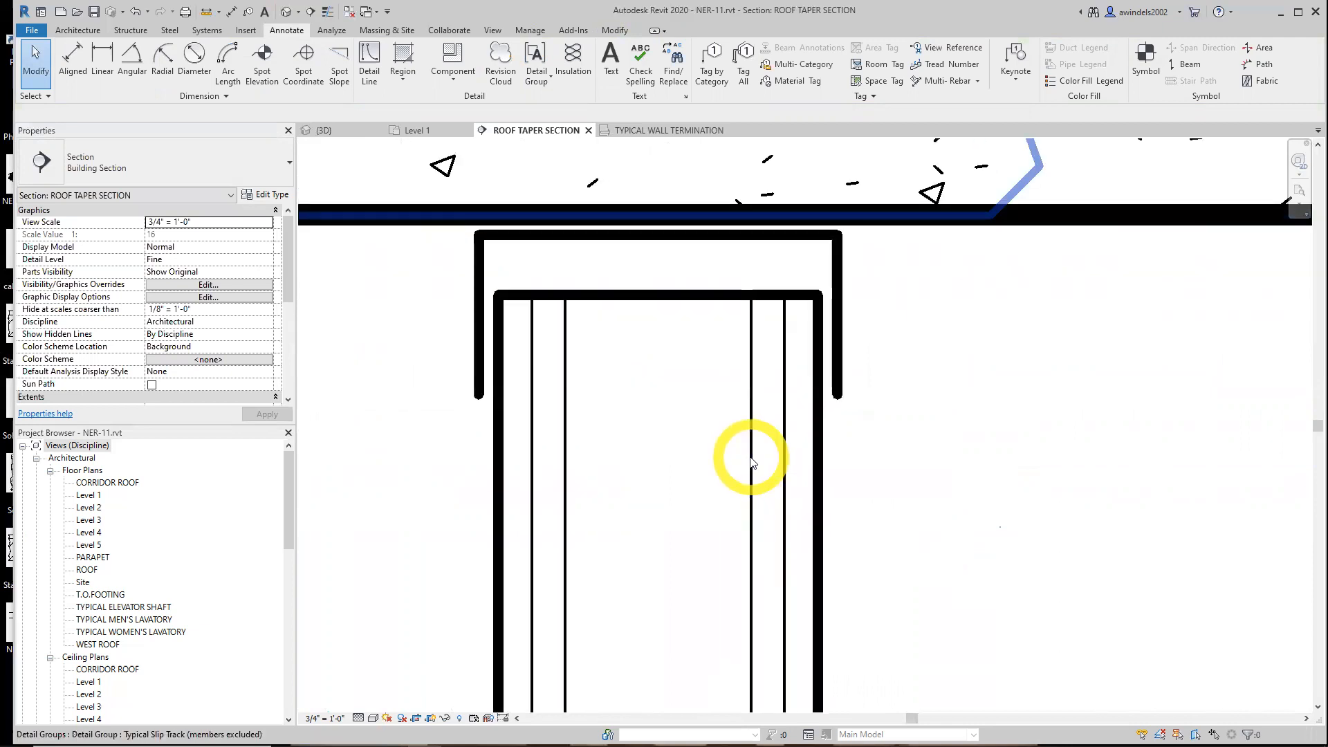
key(Tab)
scroll(752, 462, down, 3)
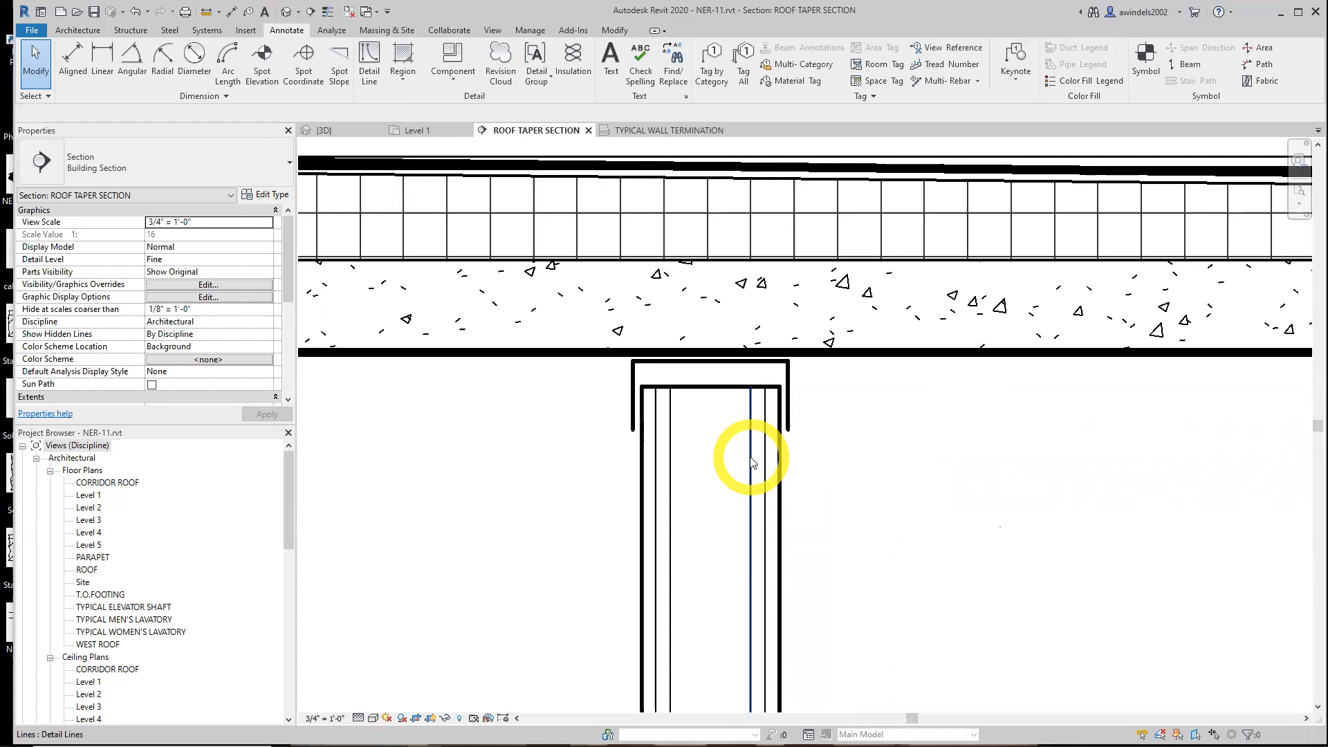
scroll(629, 288, down, 5)
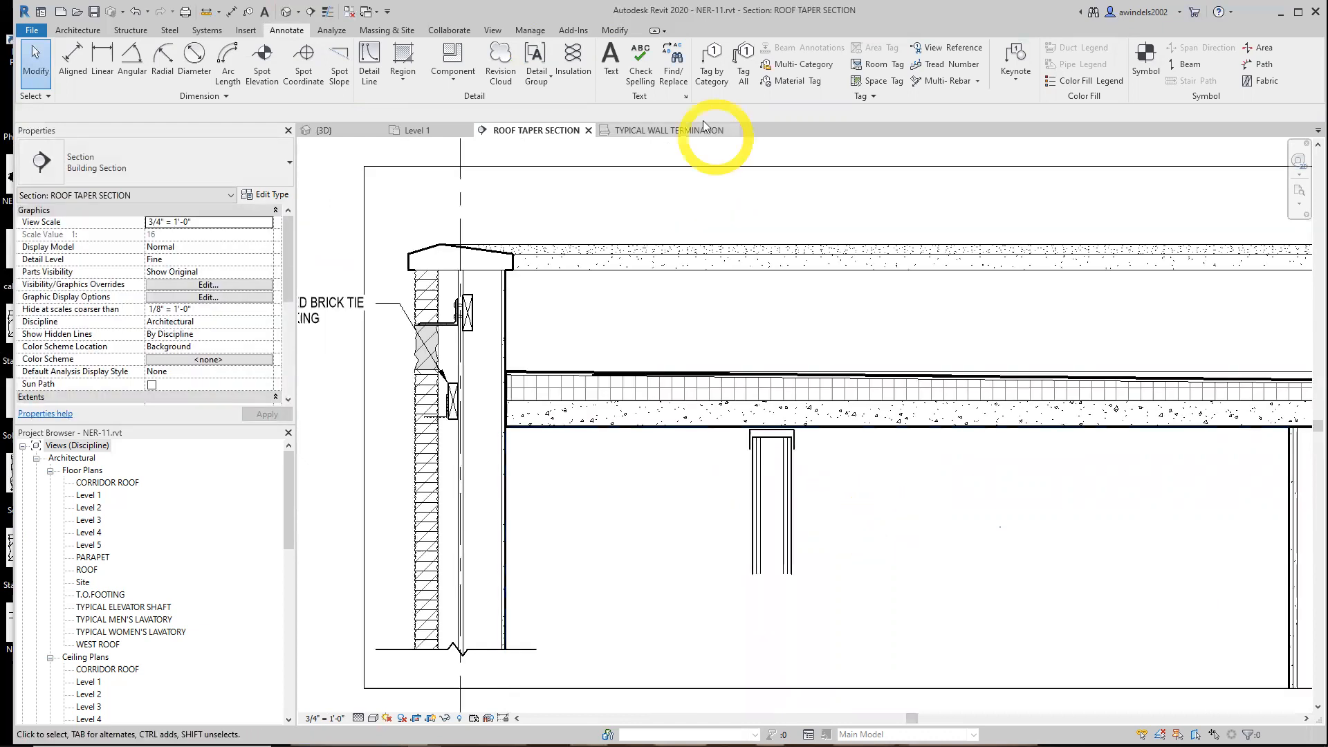
- Open the TYPICAL WALL TERMINATION drafting view and put its Typical Slip Track detail group into edit mode
click(675, 131)
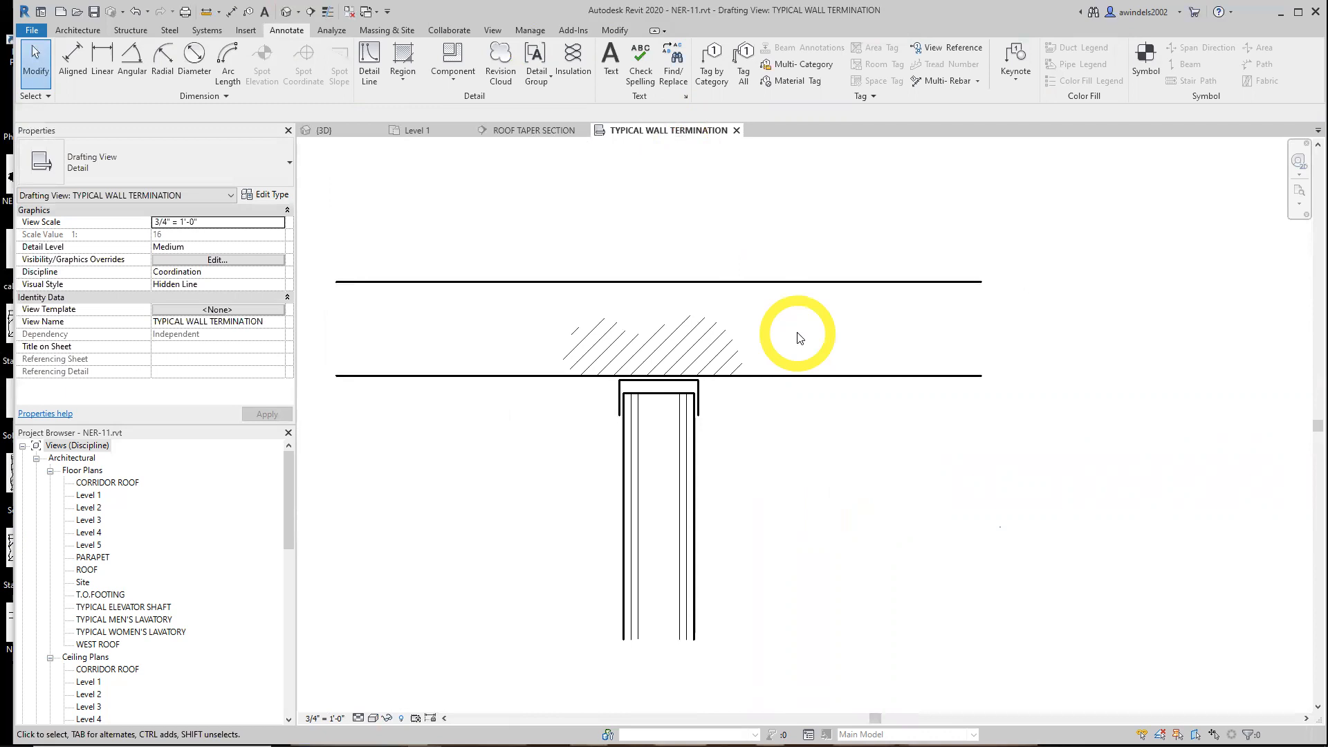
click(813, 381)
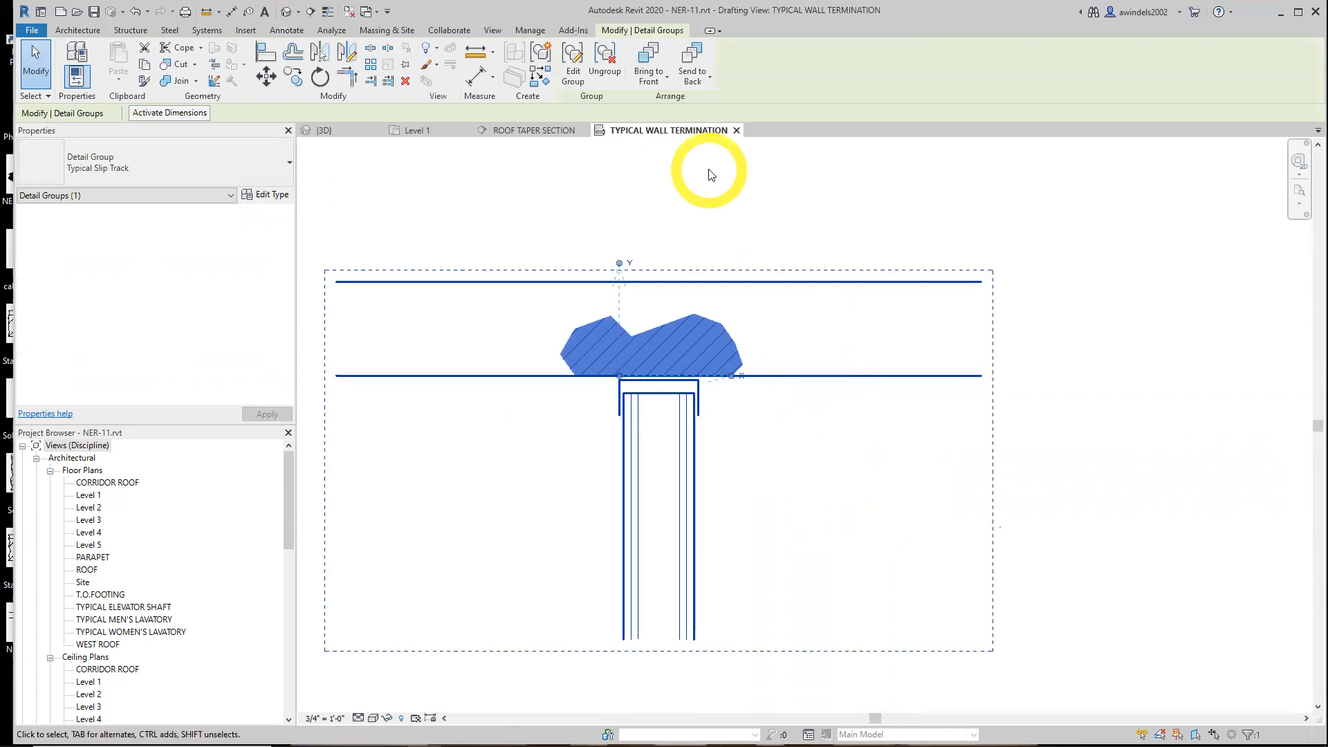
click(574, 76)
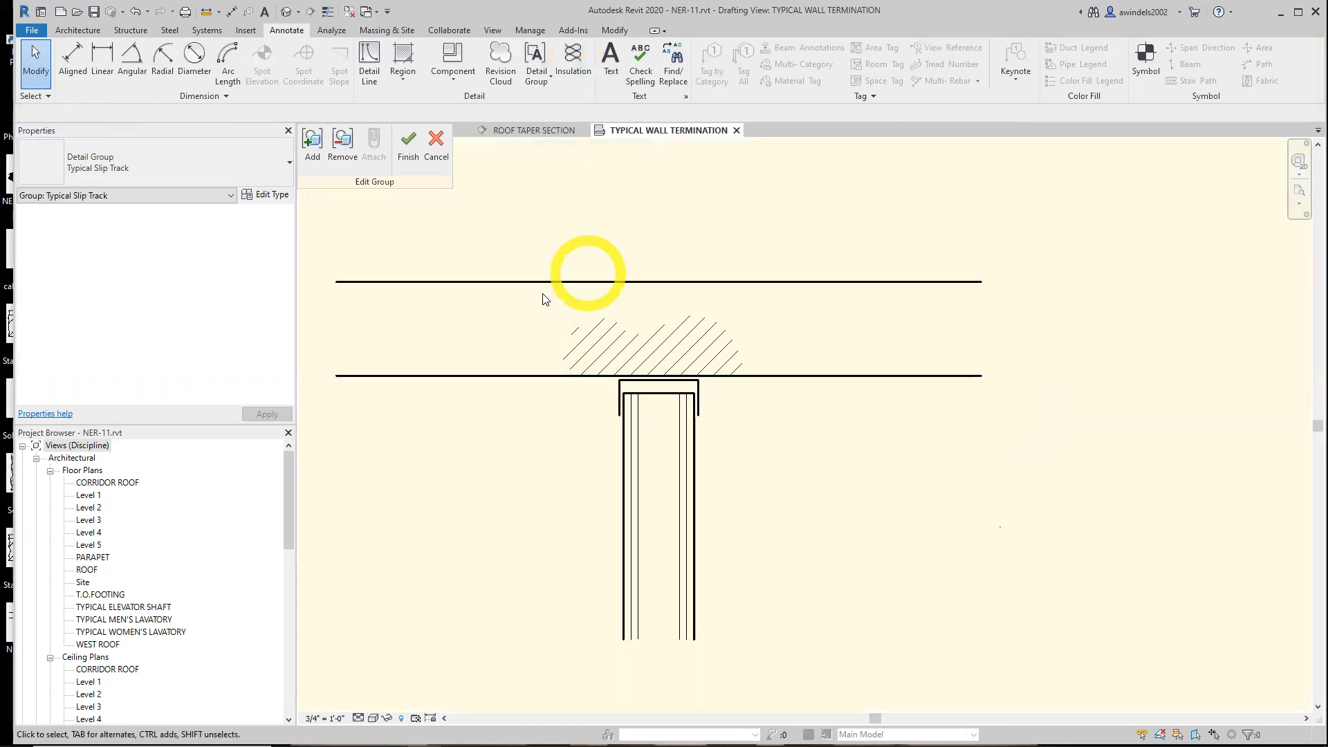
- Draw 0' 3 1/2" wide batt insulation centered in the stud cavity over the full height of the wall, and finish the group edit
middle_drag(552, 304, 654, 316)
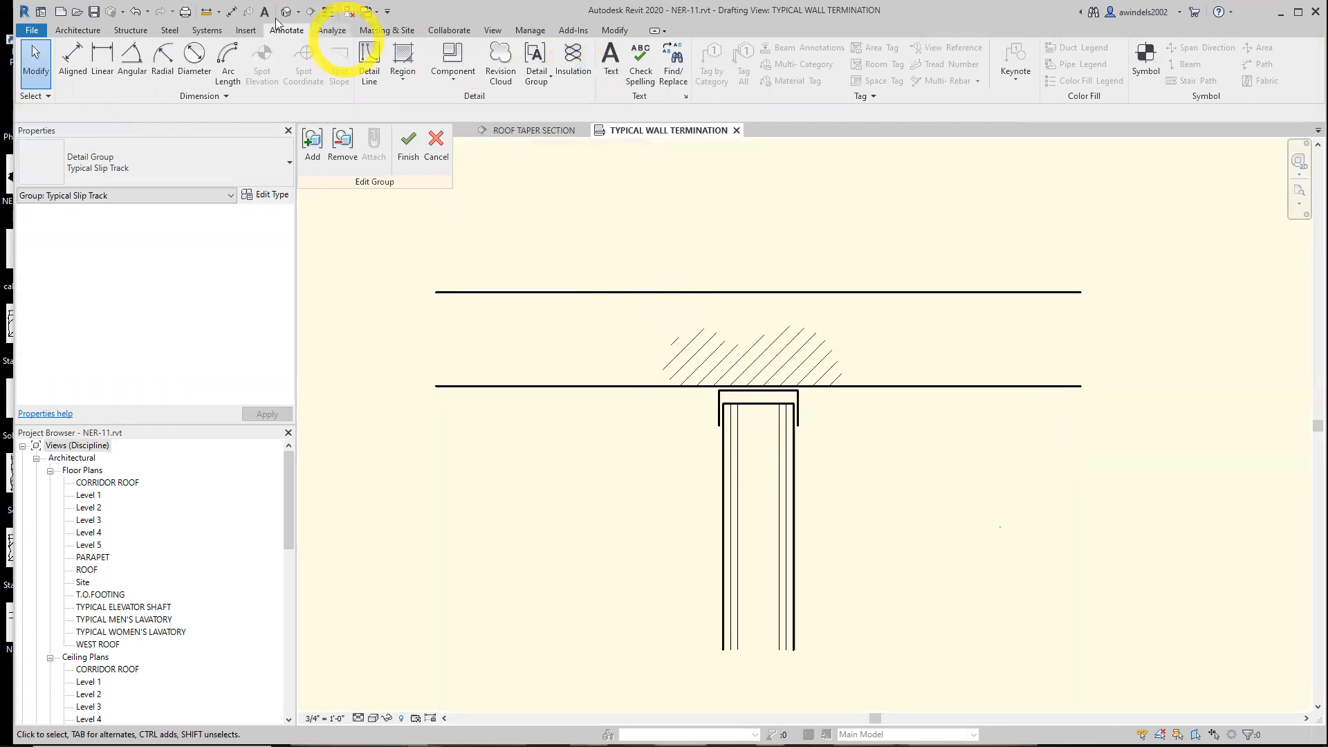
click(578, 67)
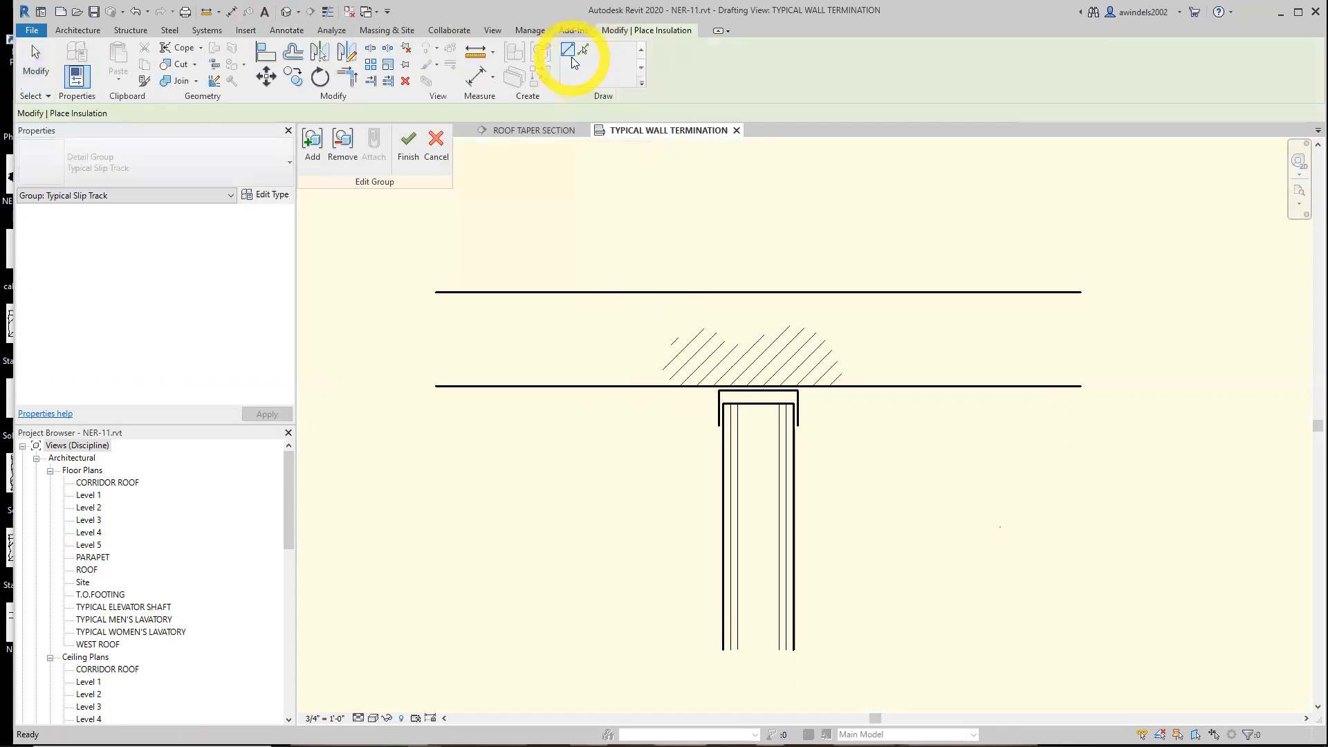
drag(204, 114, 168, 114)
click(206, 114)
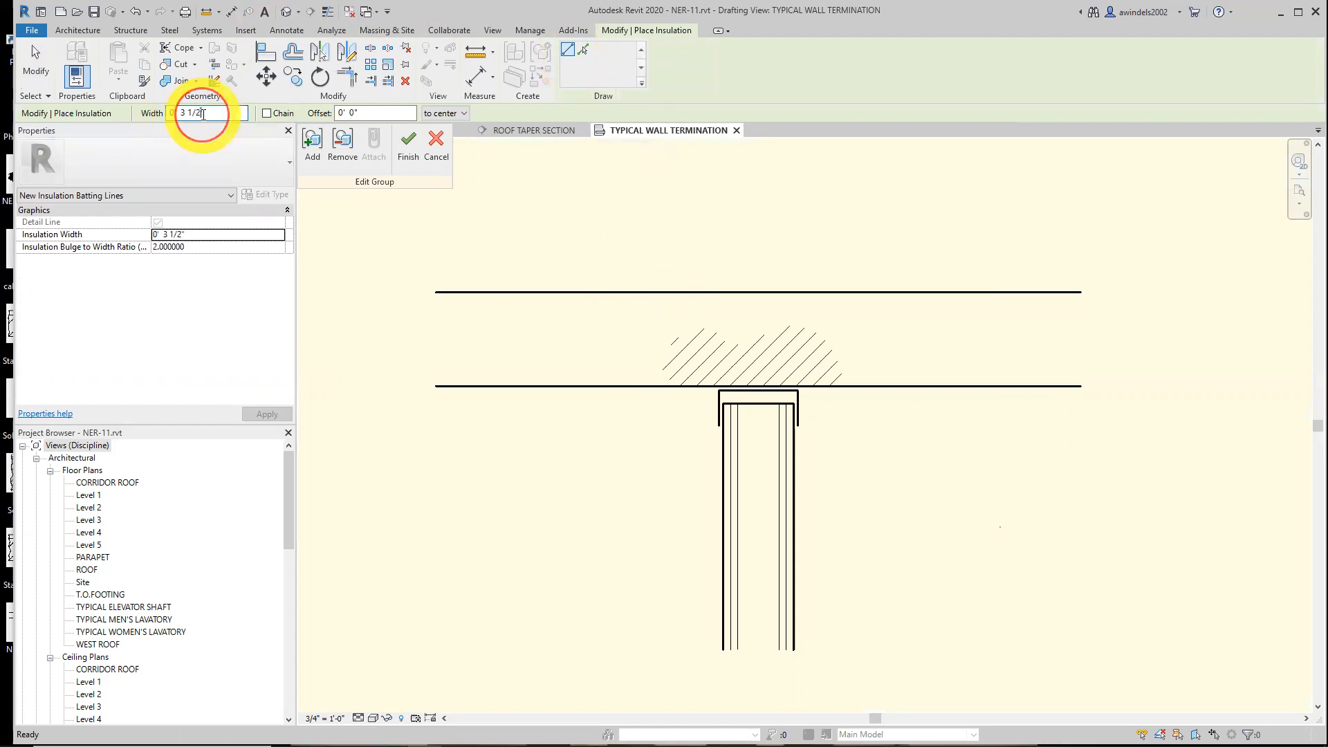
double_click(213, 115)
click(207, 115)
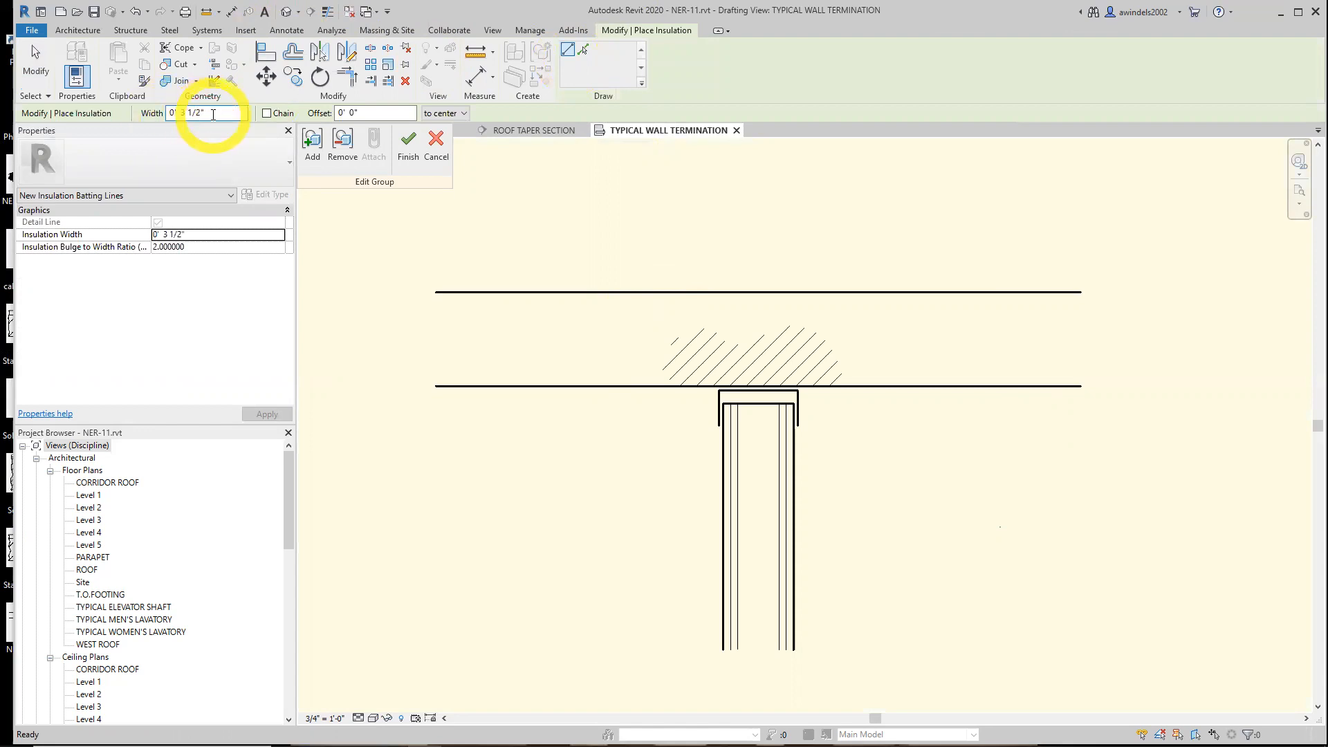
click(761, 404)
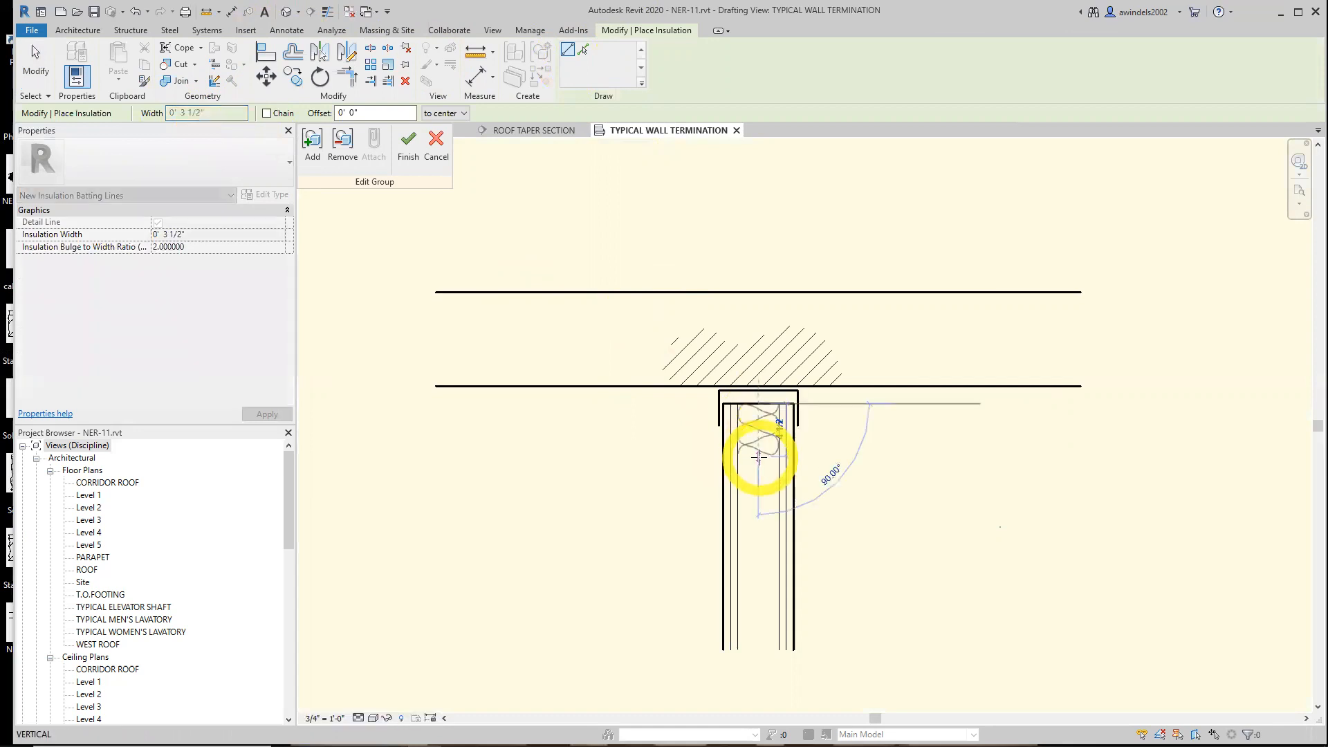
click(759, 651)
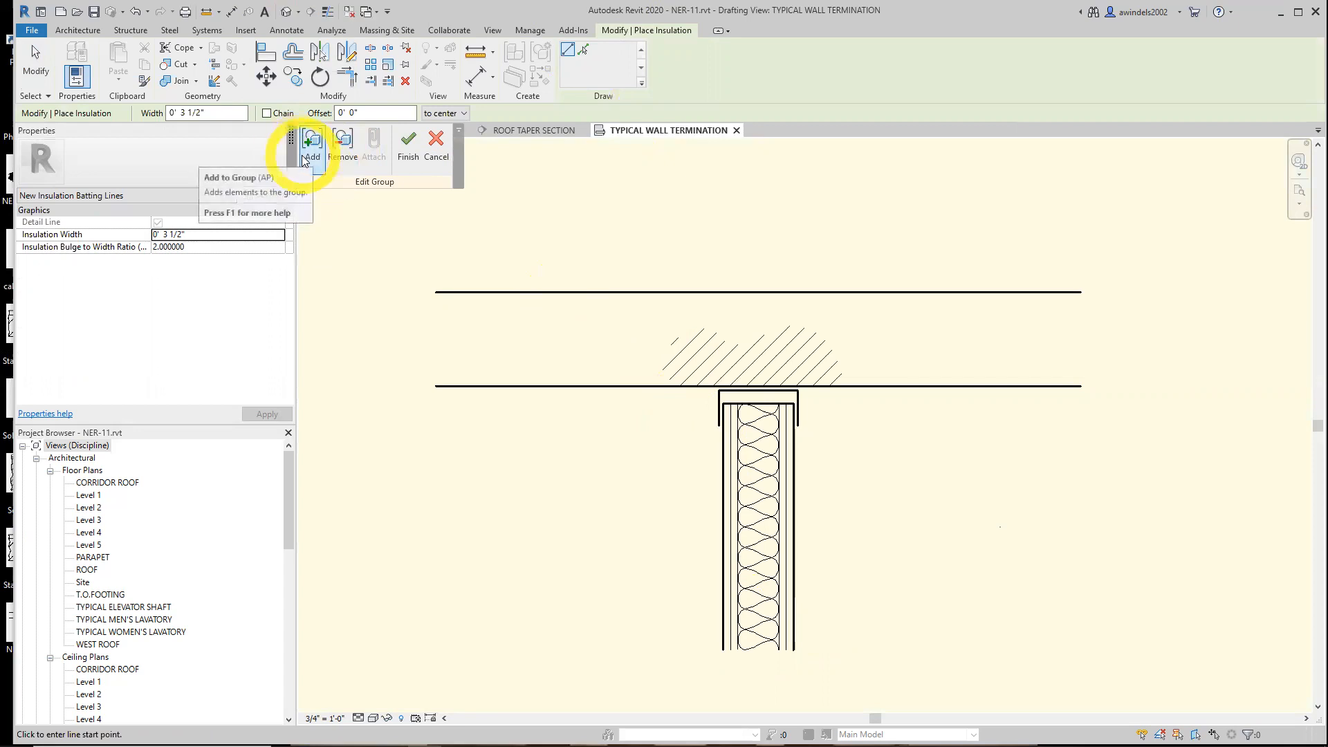
click(408, 145)
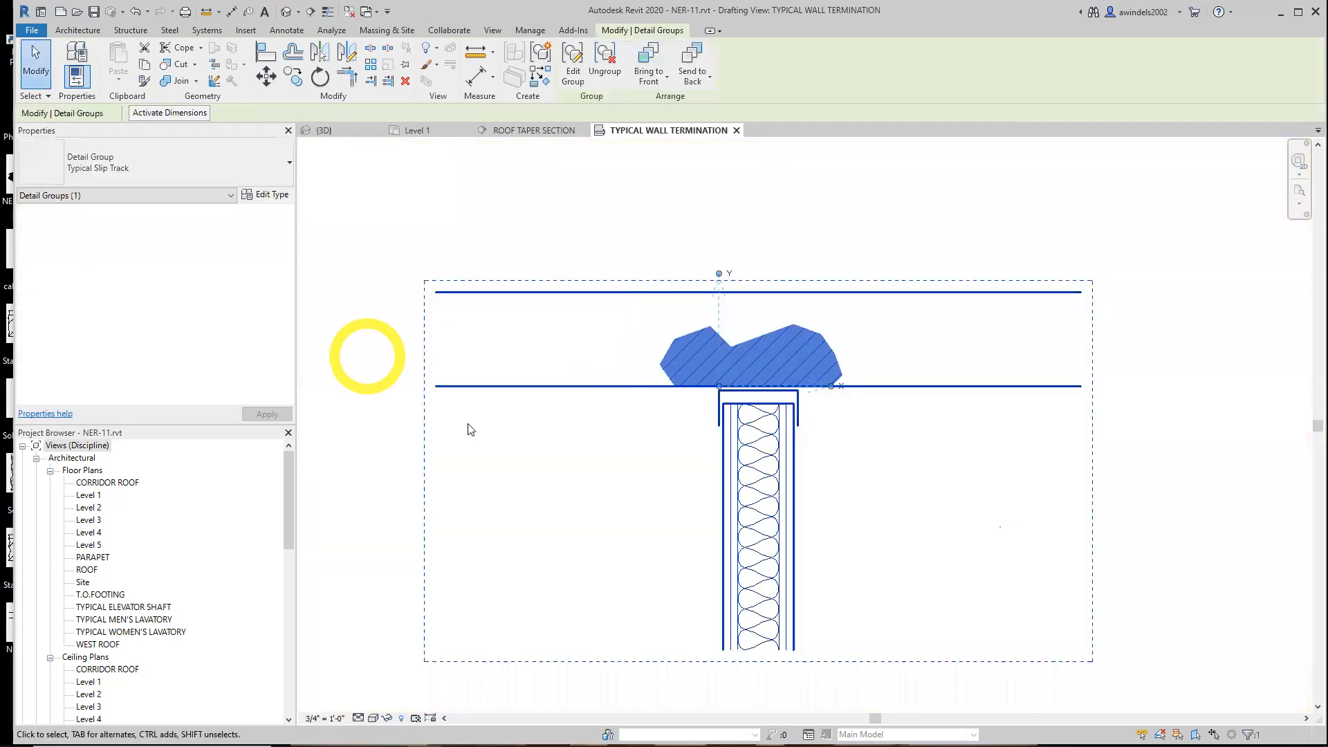
click(849, 524)
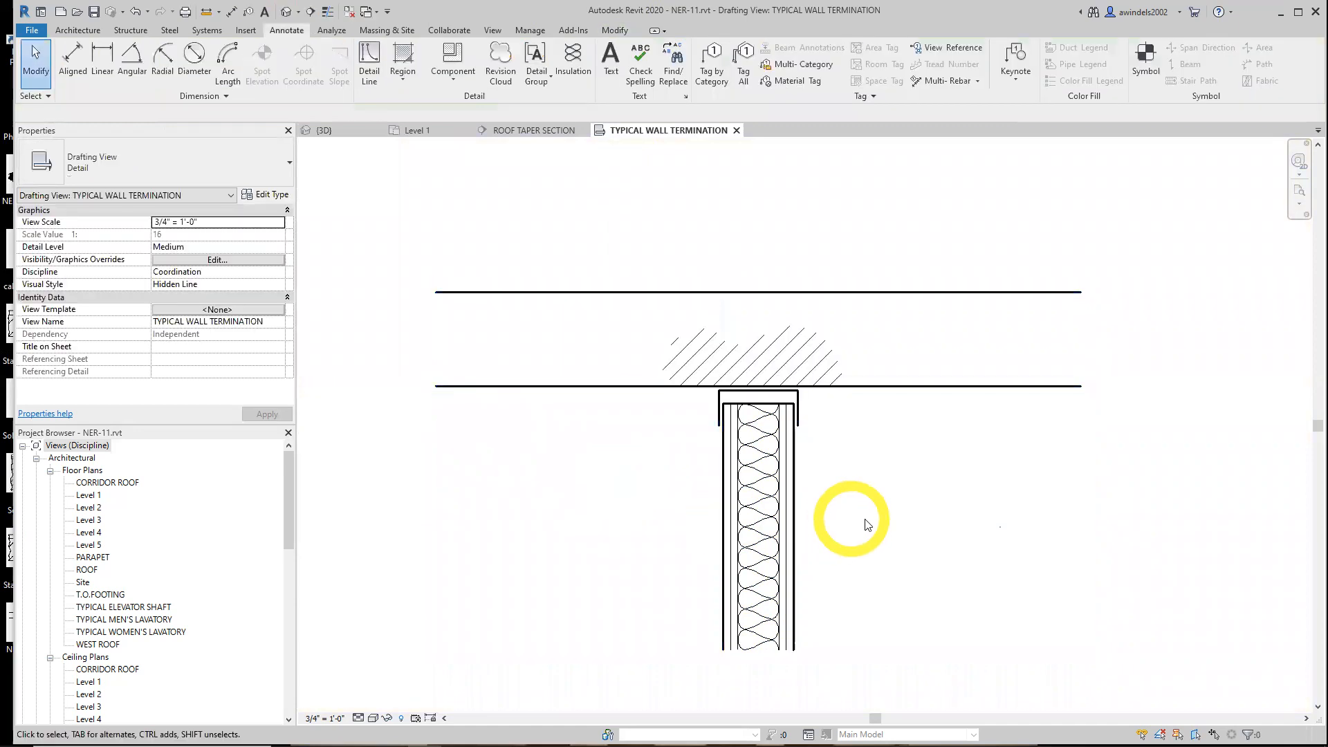
- Check the Typical Slip Track group instance in the ROOF TAPER SECTION view for the added insulation and its excluded region
click(534, 130)
scroll(809, 478, up, 2)
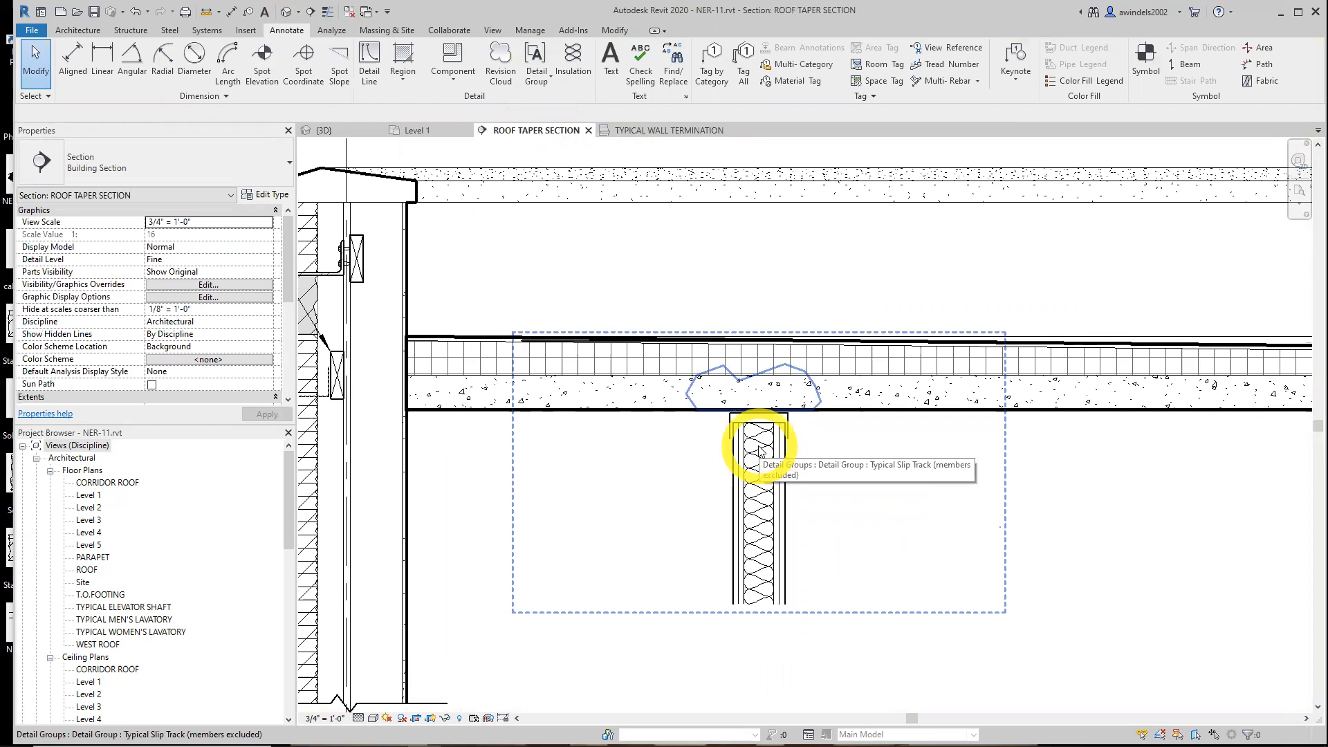
scroll(758, 451, down, 3)
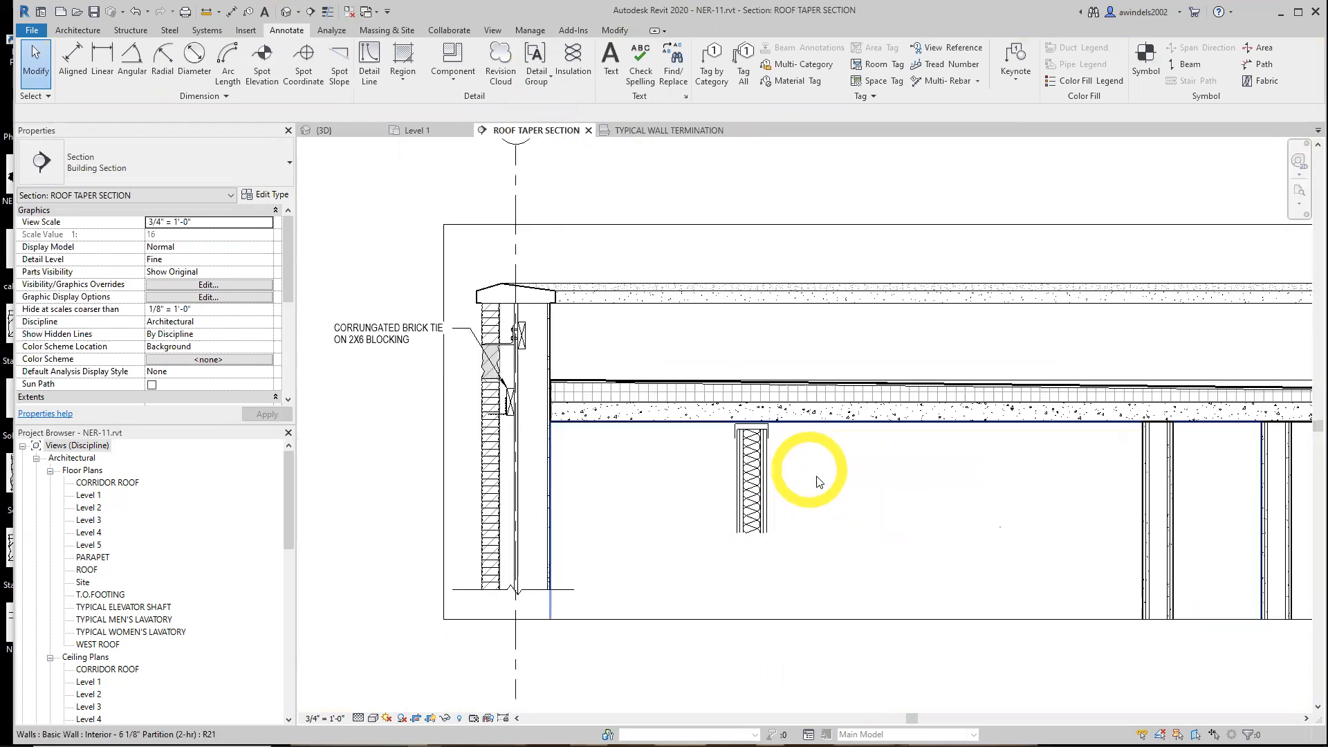
middle_drag(817, 476, 837, 492)
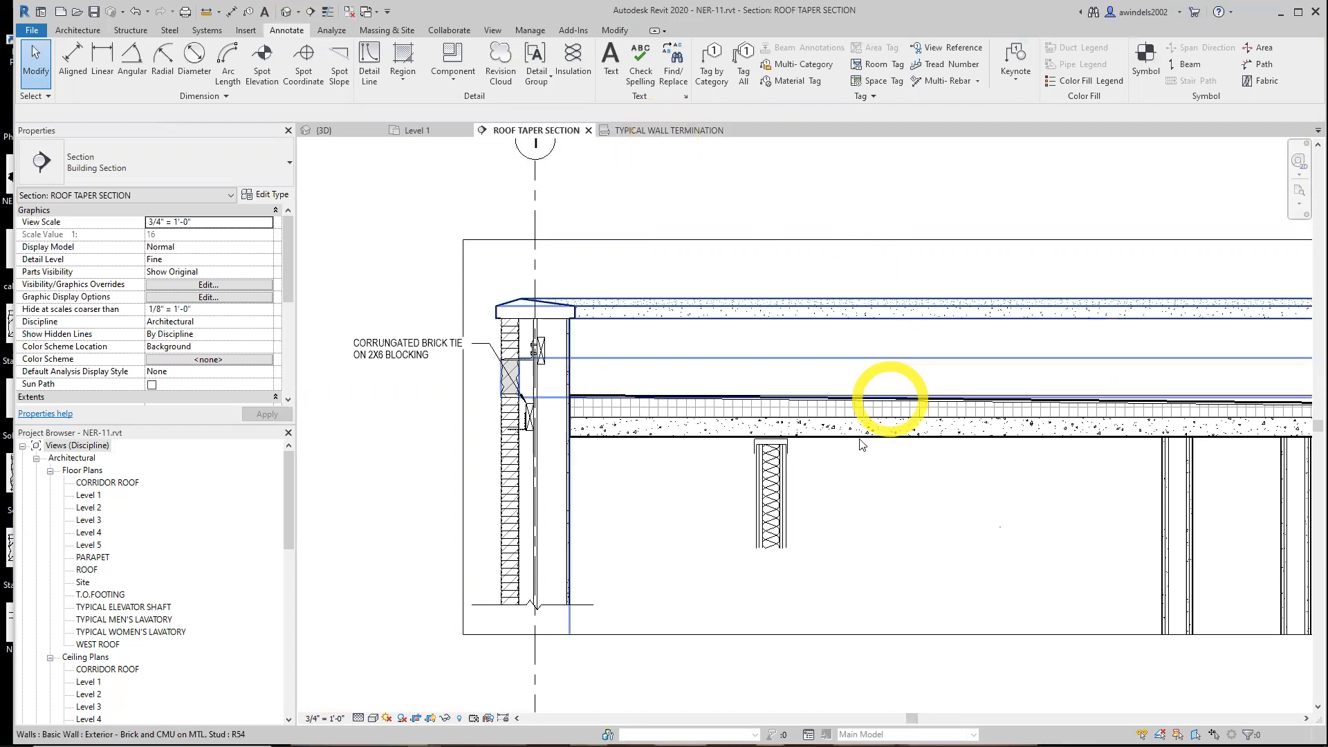
click(770, 469)
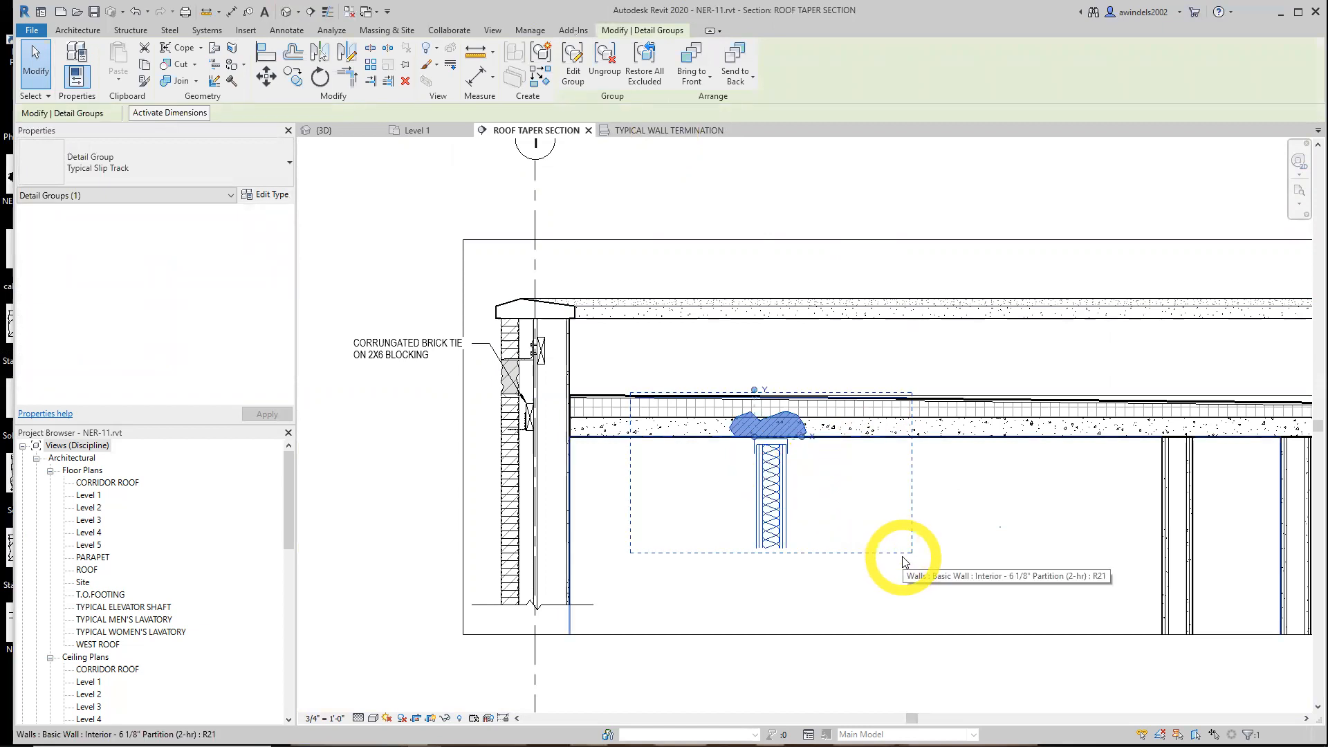
scroll(947, 512, up, 2)
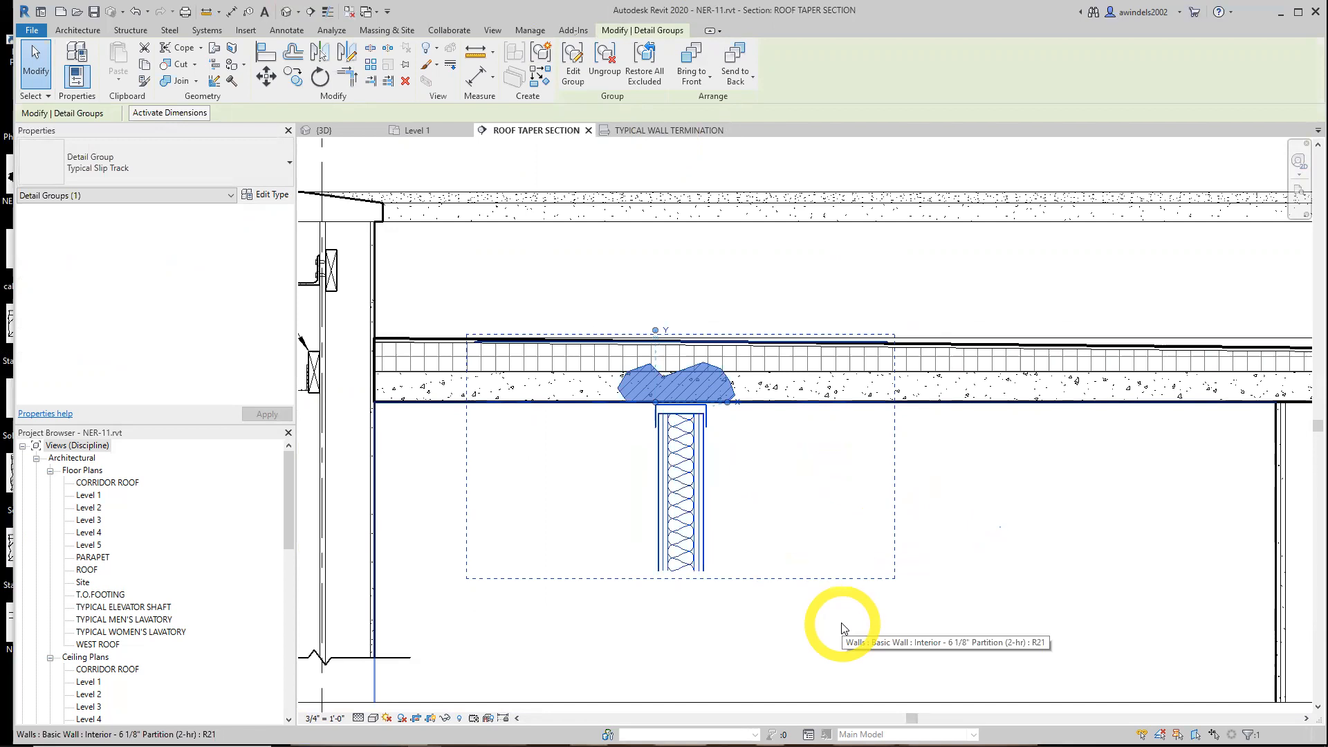
click(574, 531)
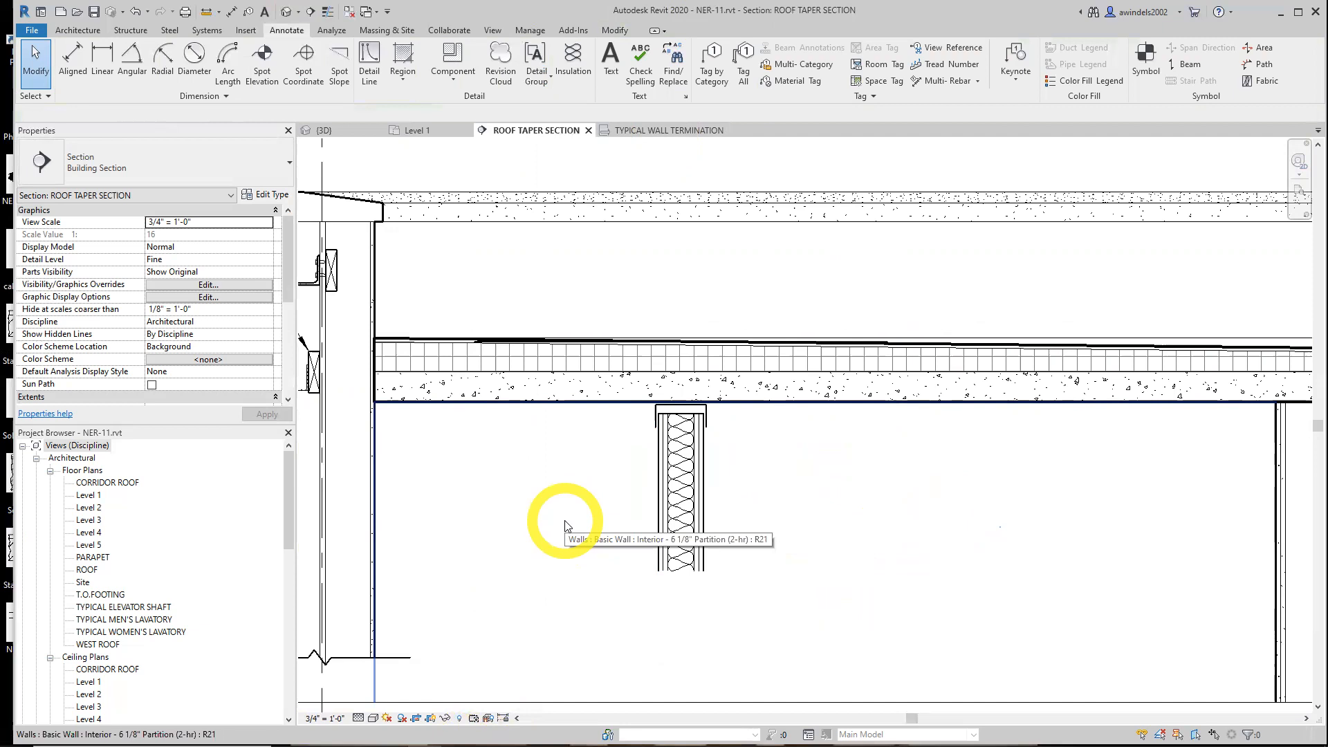
scroll(528, 504, down, 2)
middle_drag(528, 504, 720, 539)
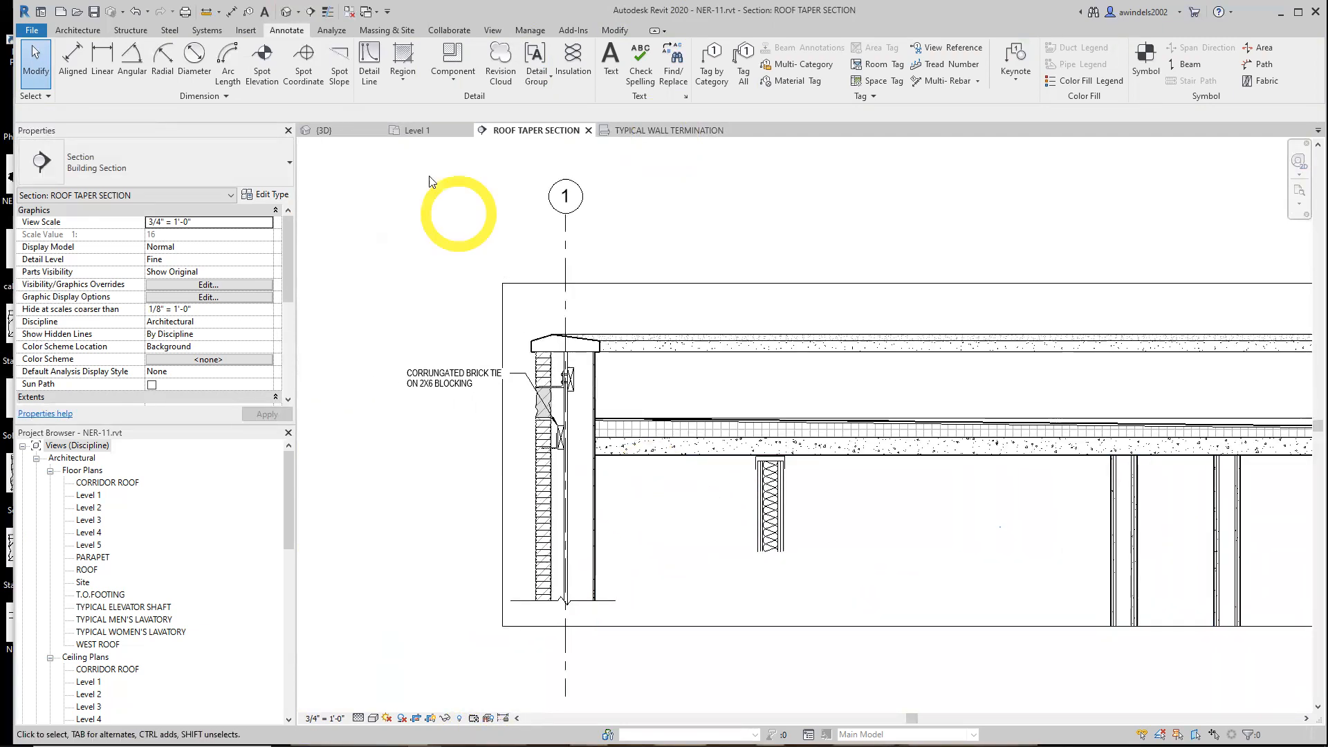
- Open the Level 1 floor plan at the corridor walls between door 100C and the corner room with the tiled floor
click(427, 136)
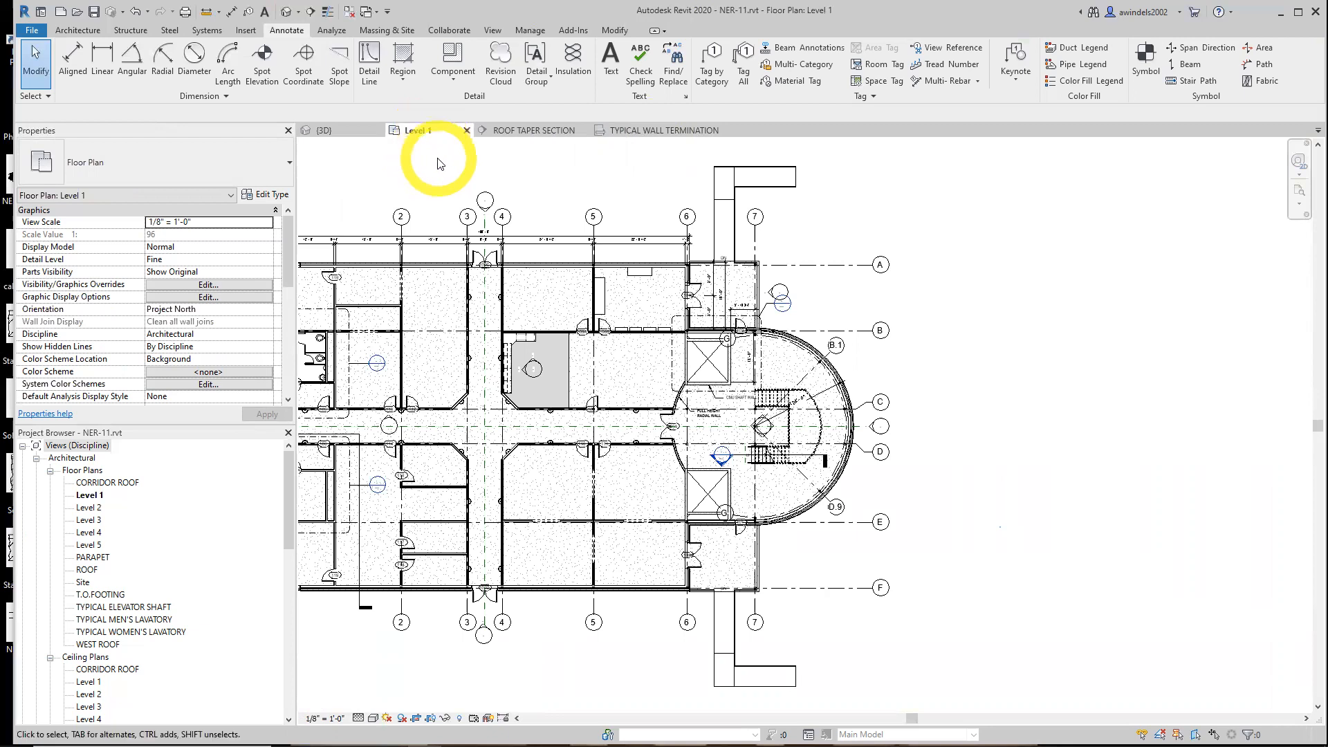
scroll(589, 265, down, 3)
scroll(576, 249, up, 2)
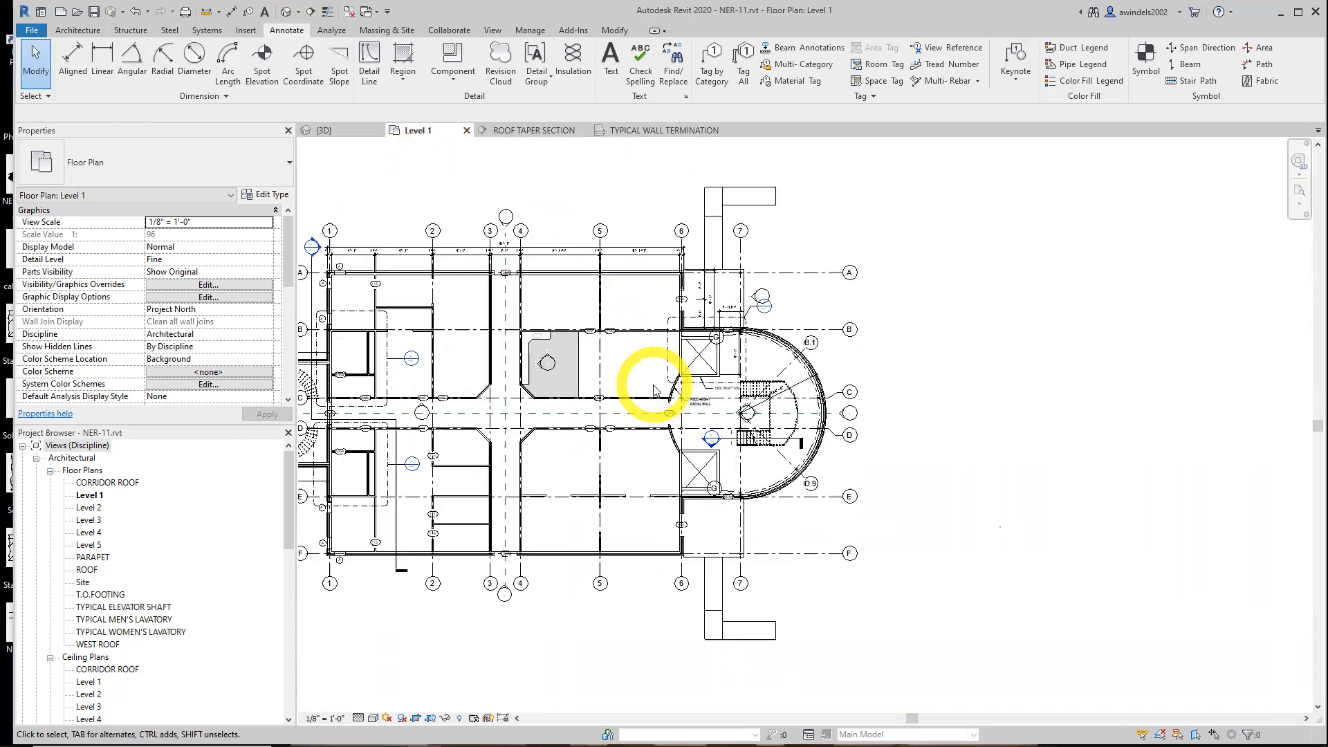
scroll(507, 349, up, 6)
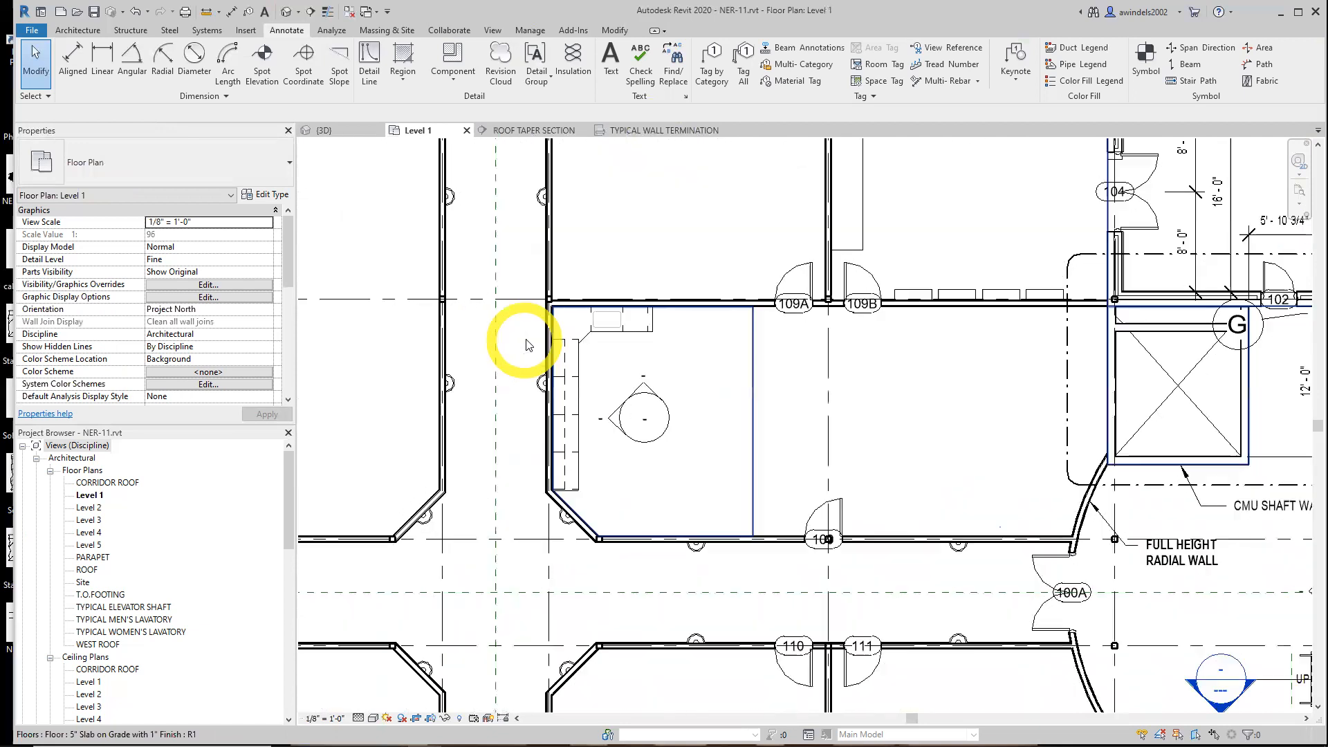
middle_drag(522, 347, 548, 383)
mouse_move(560, 392)
middle_down()
mouse_move(574, 406)
mouse_move(602, 387)
mouse_move(599, 359)
middle_up()
scroll(601, 388, up, 1)
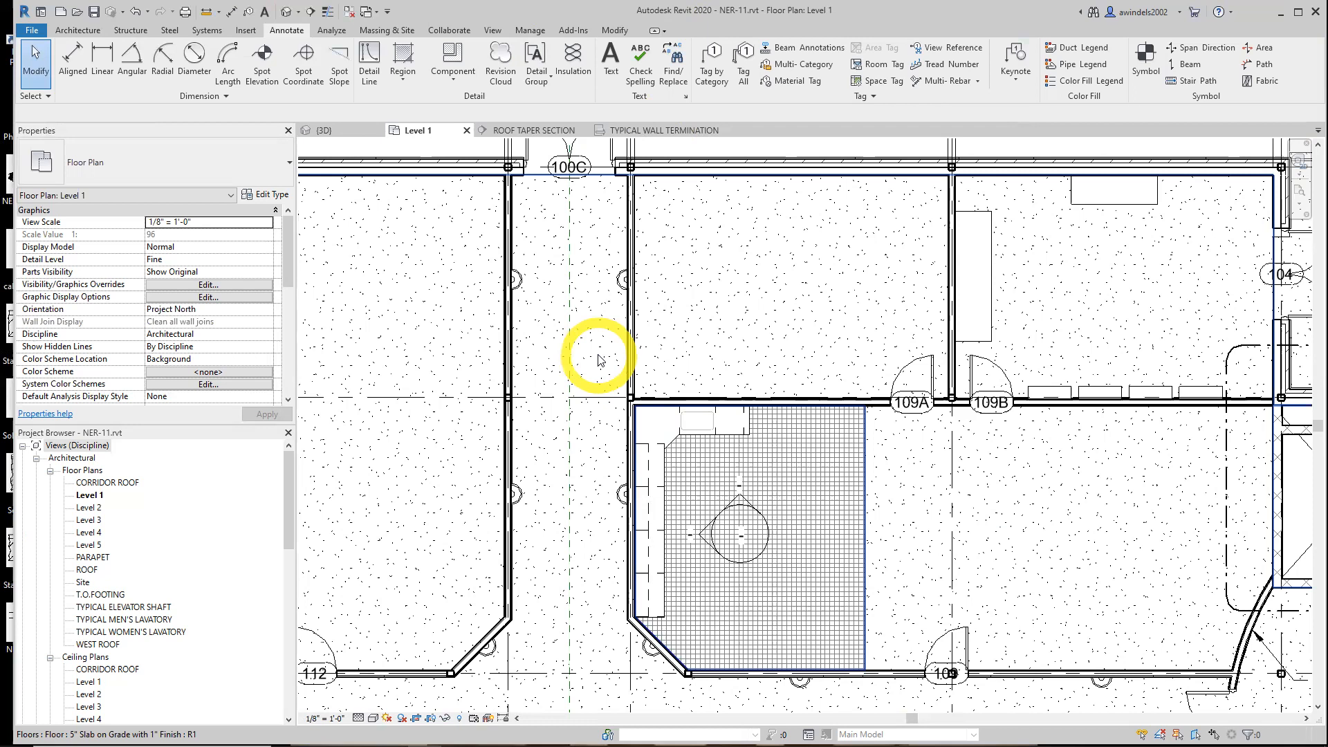
- Draw a Detail-type section across the corridor's east wall below door 100C, referencing the drafting view TYPICAL WALL TERMINATION
click(492, 30)
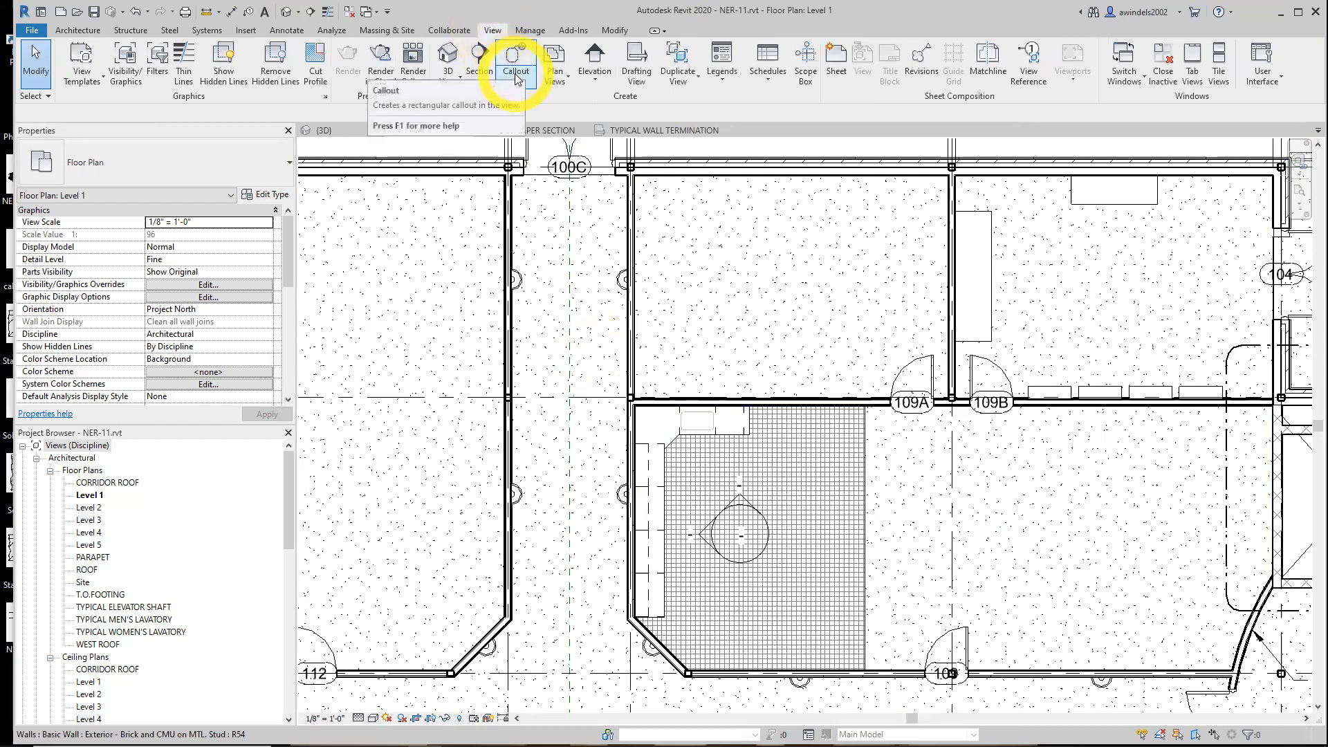
click(480, 65)
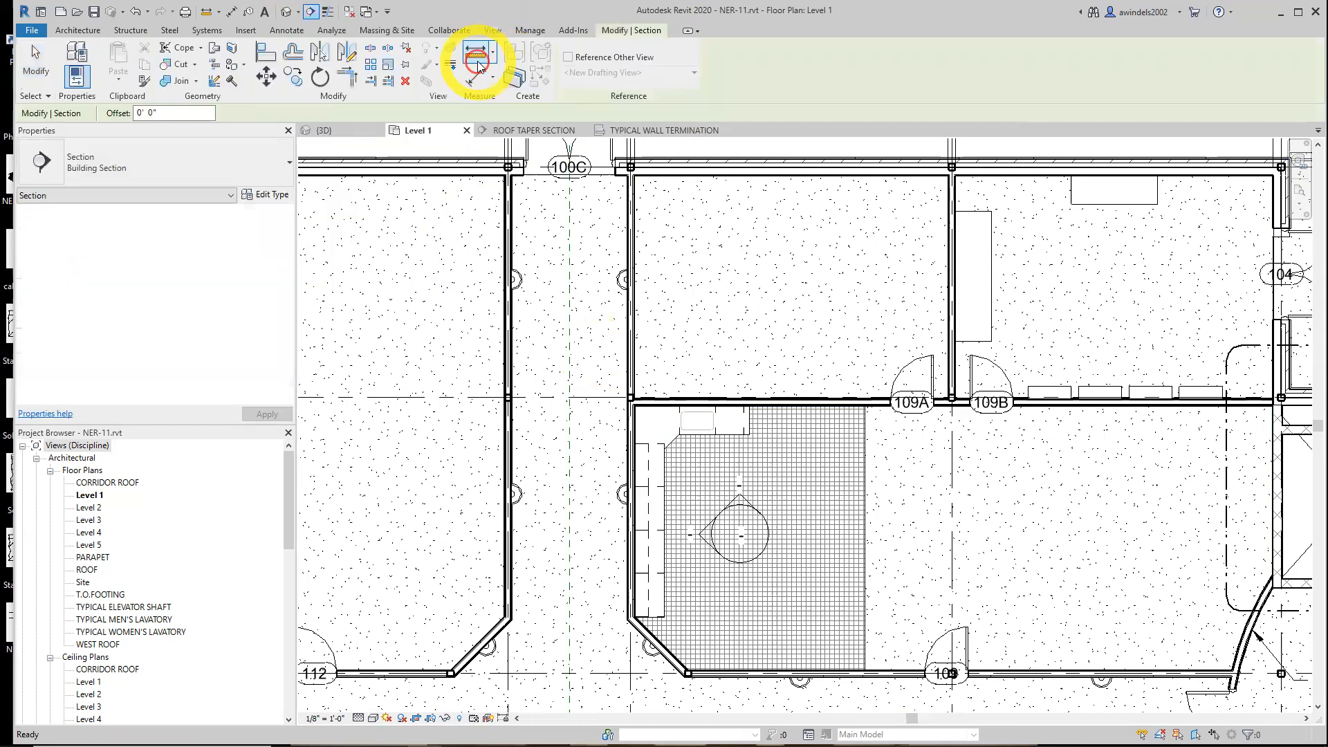
click(115, 165)
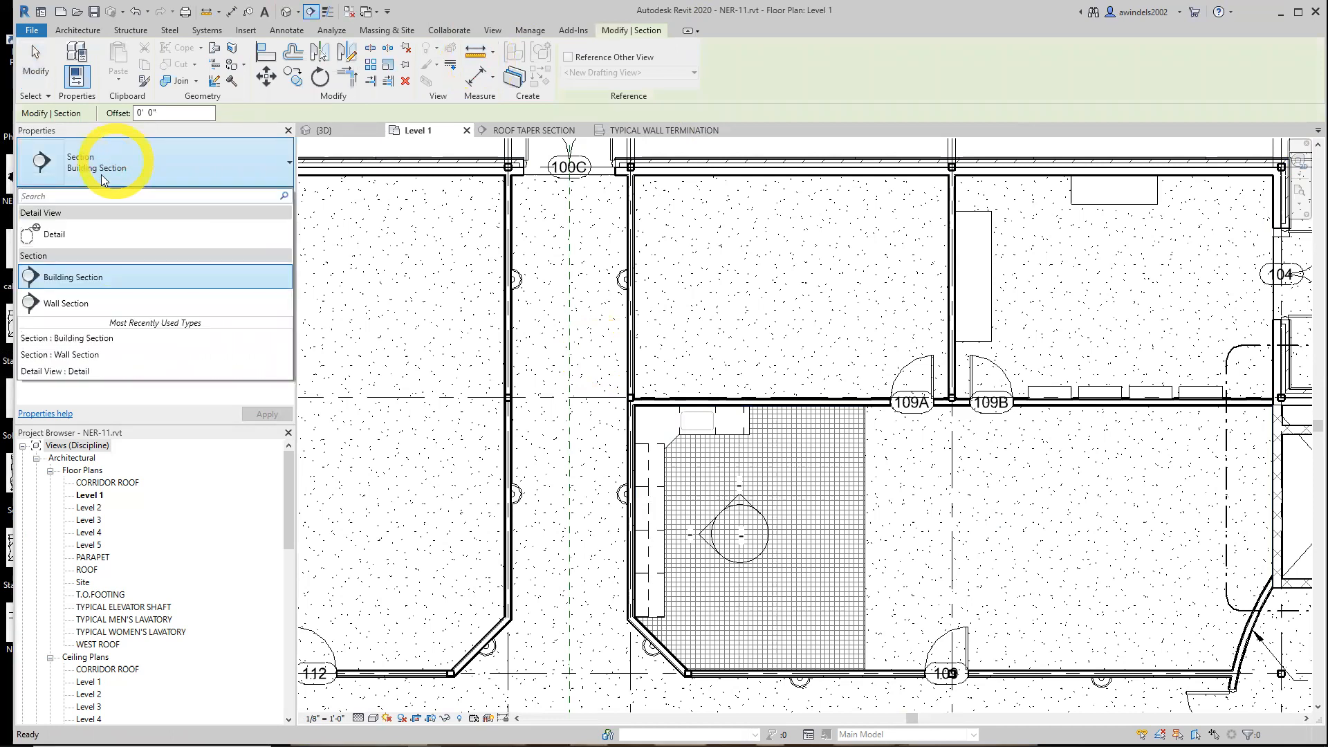
click(93, 234)
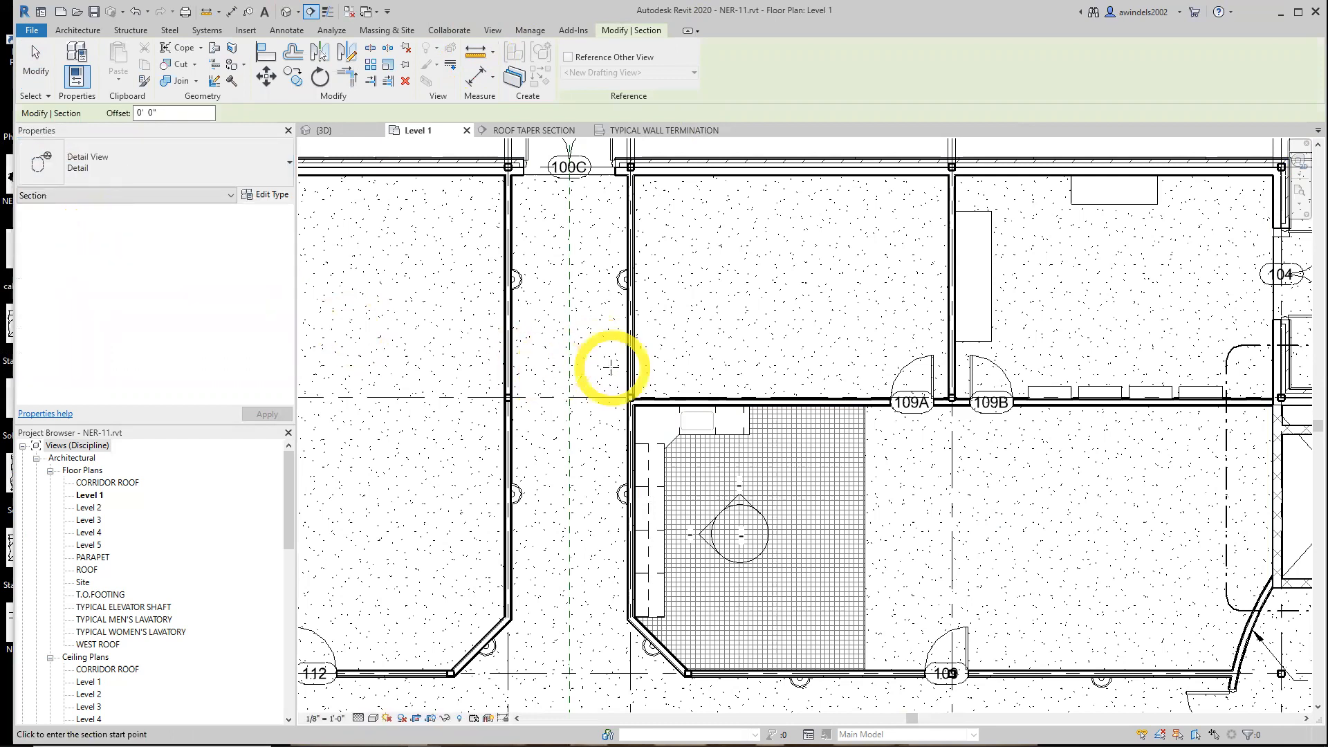
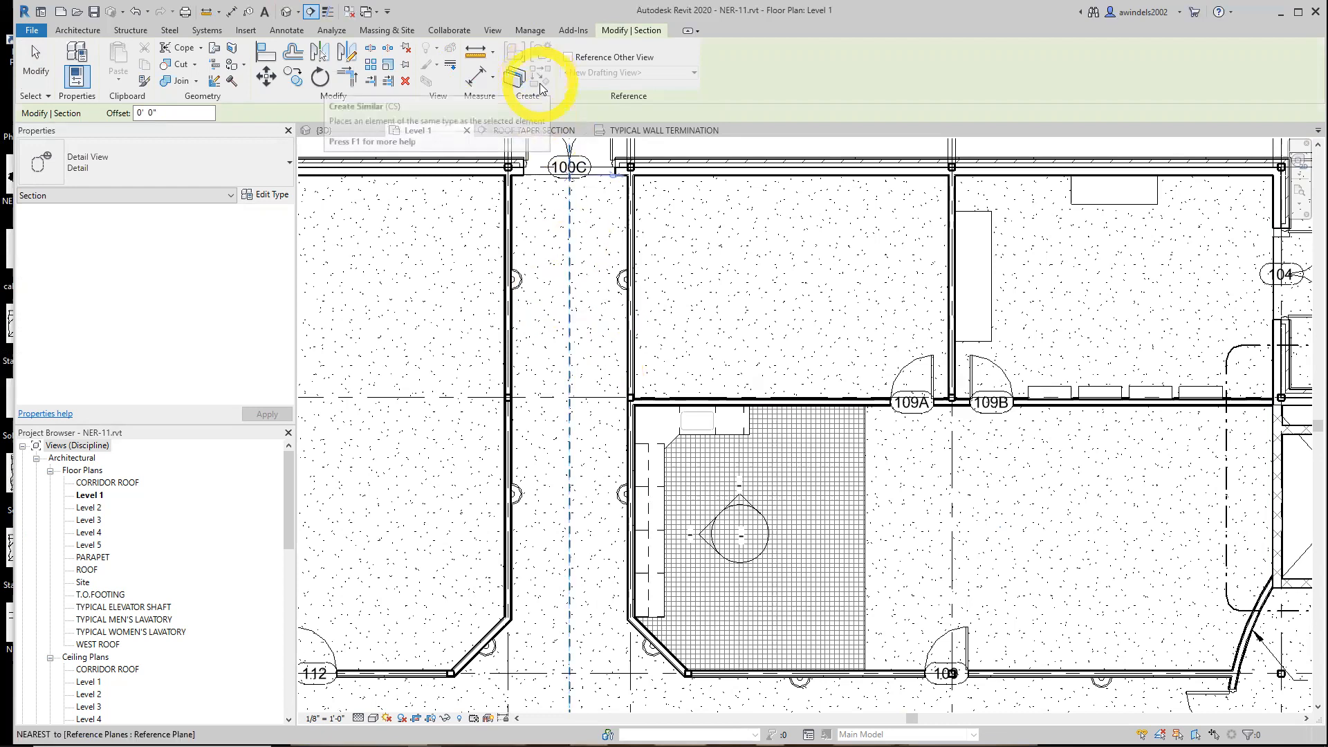
click(569, 57)
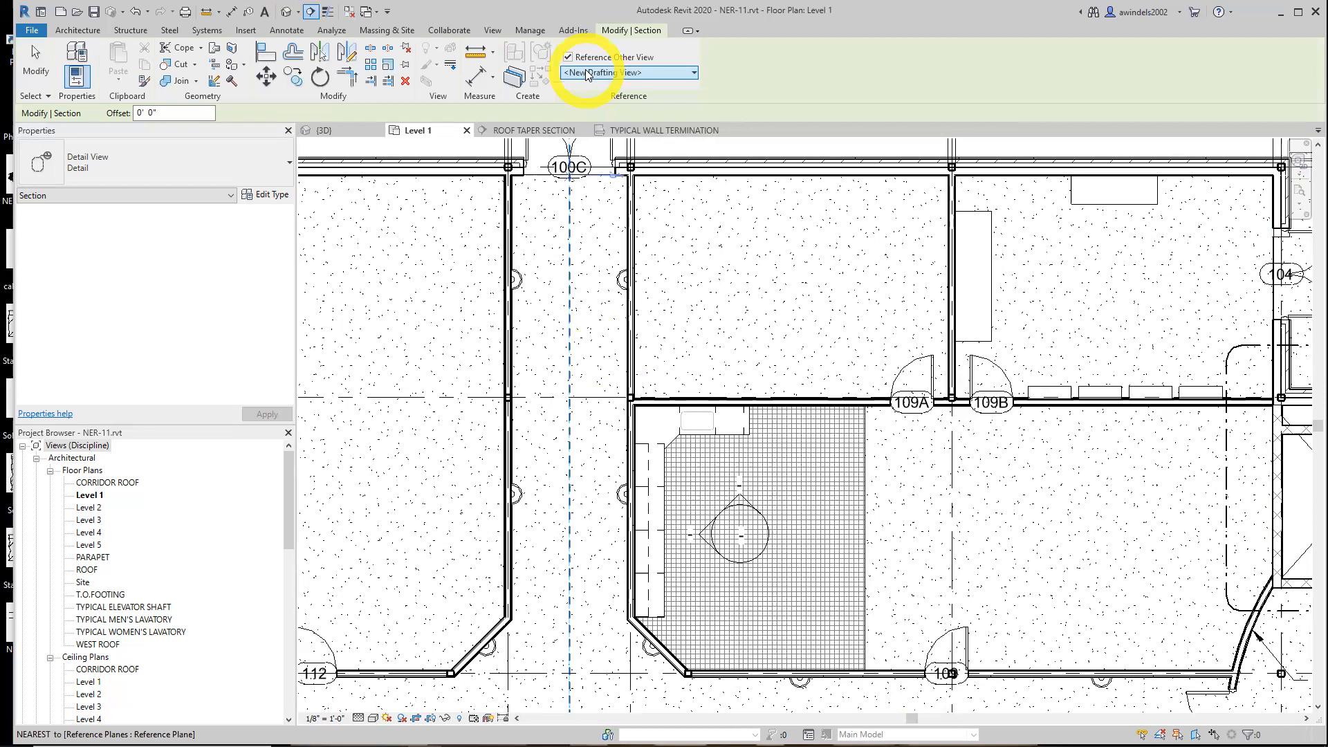
click(587, 75)
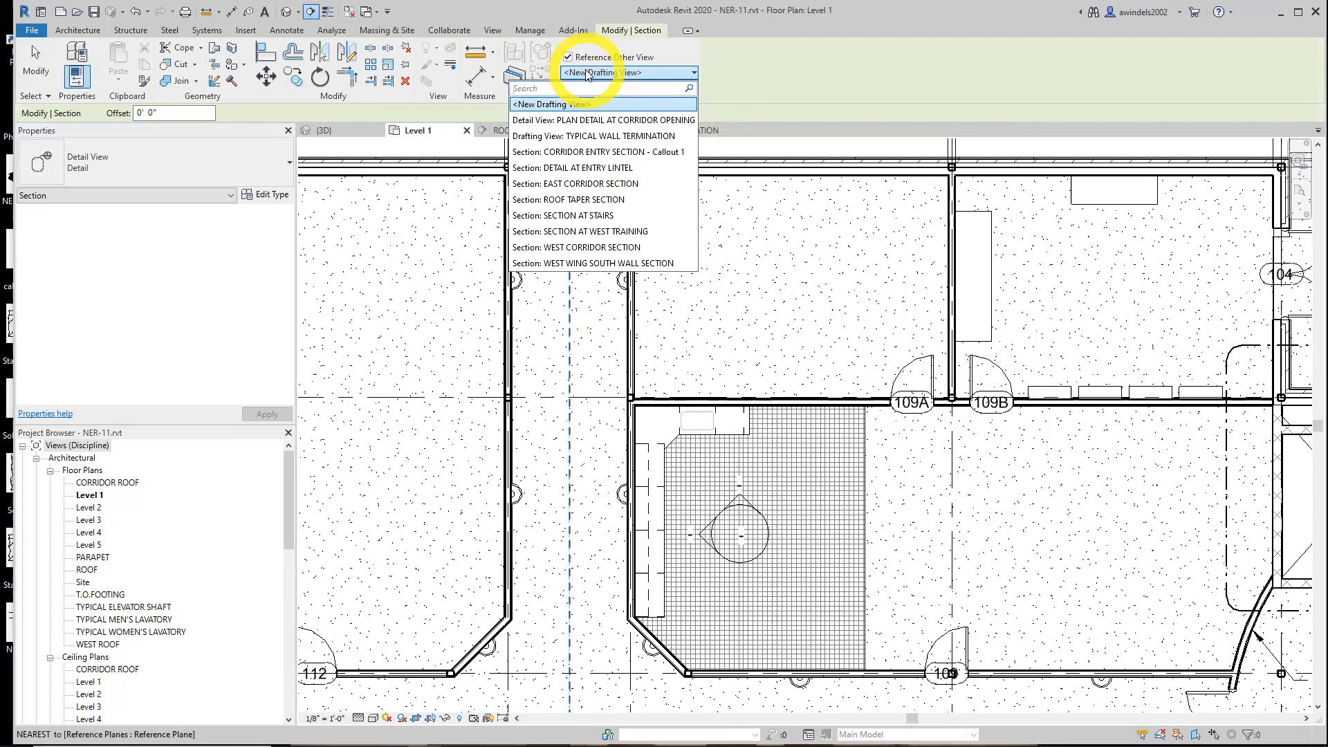
click(618, 141)
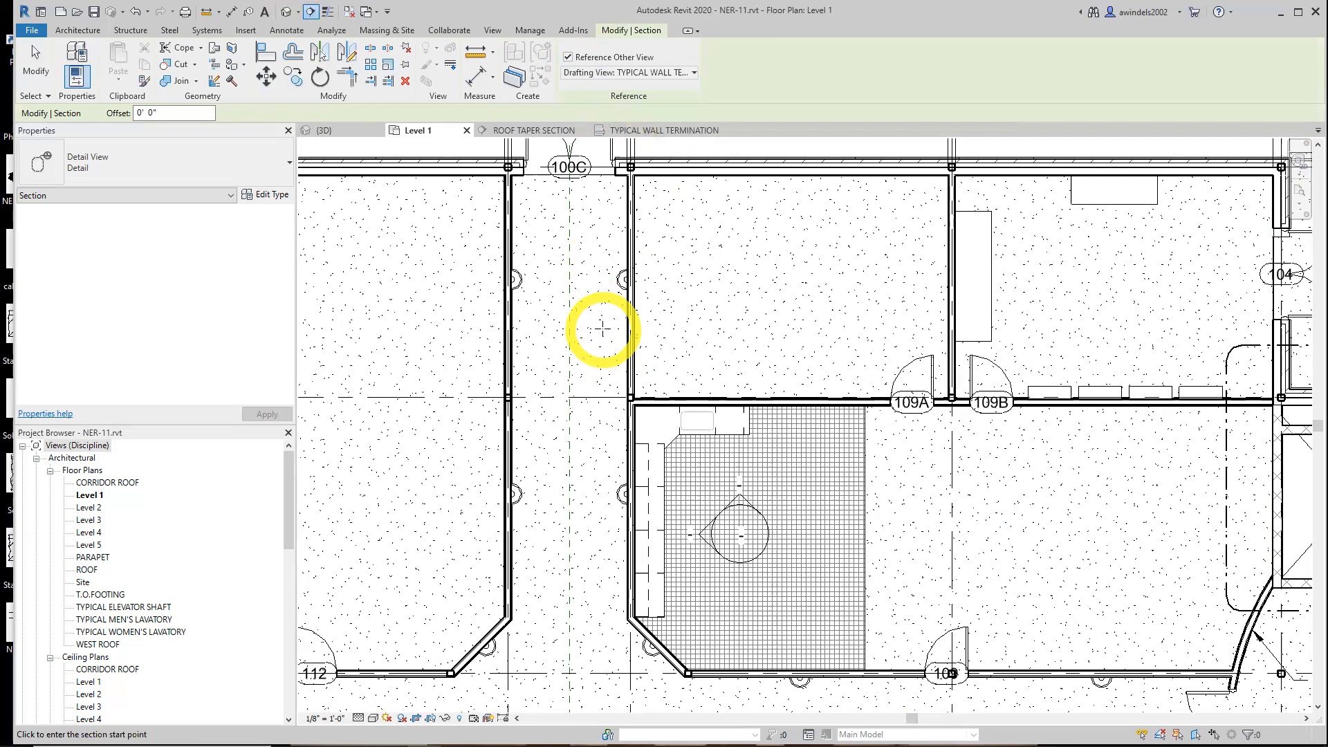
click(602, 352)
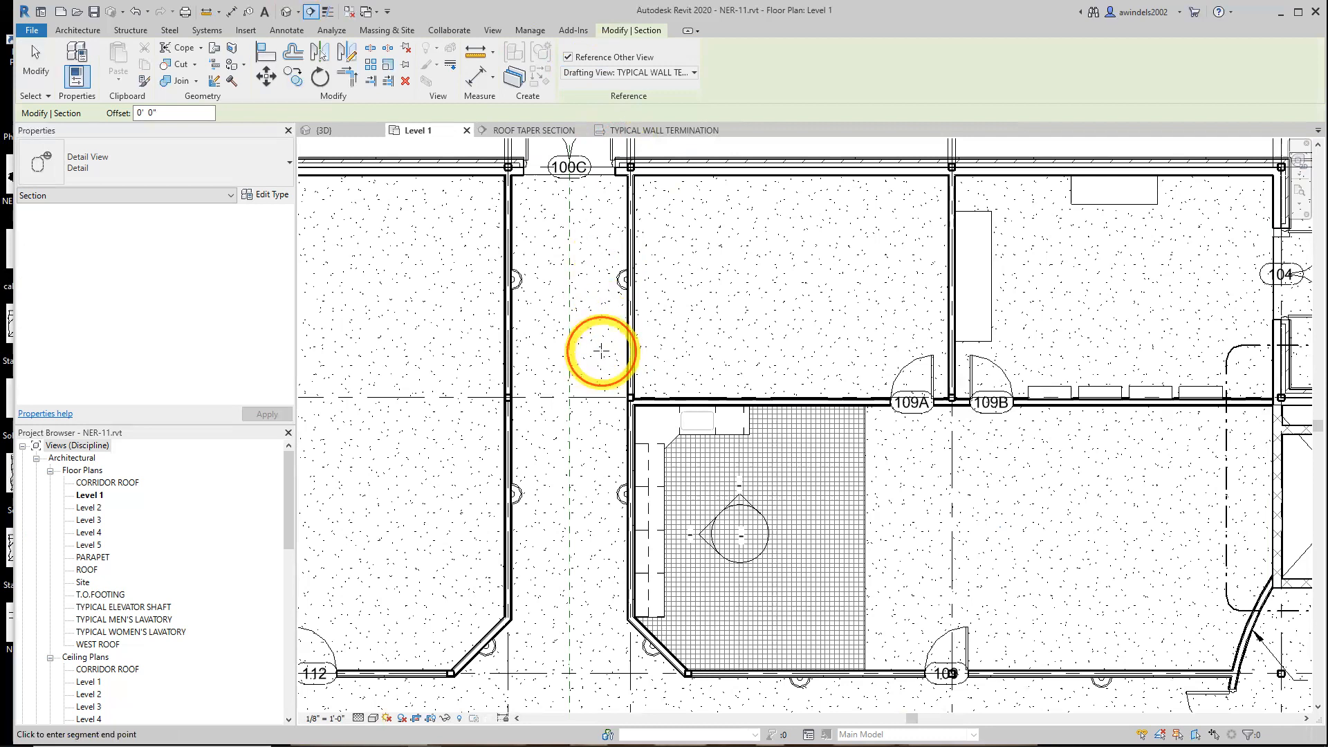
click(674, 352)
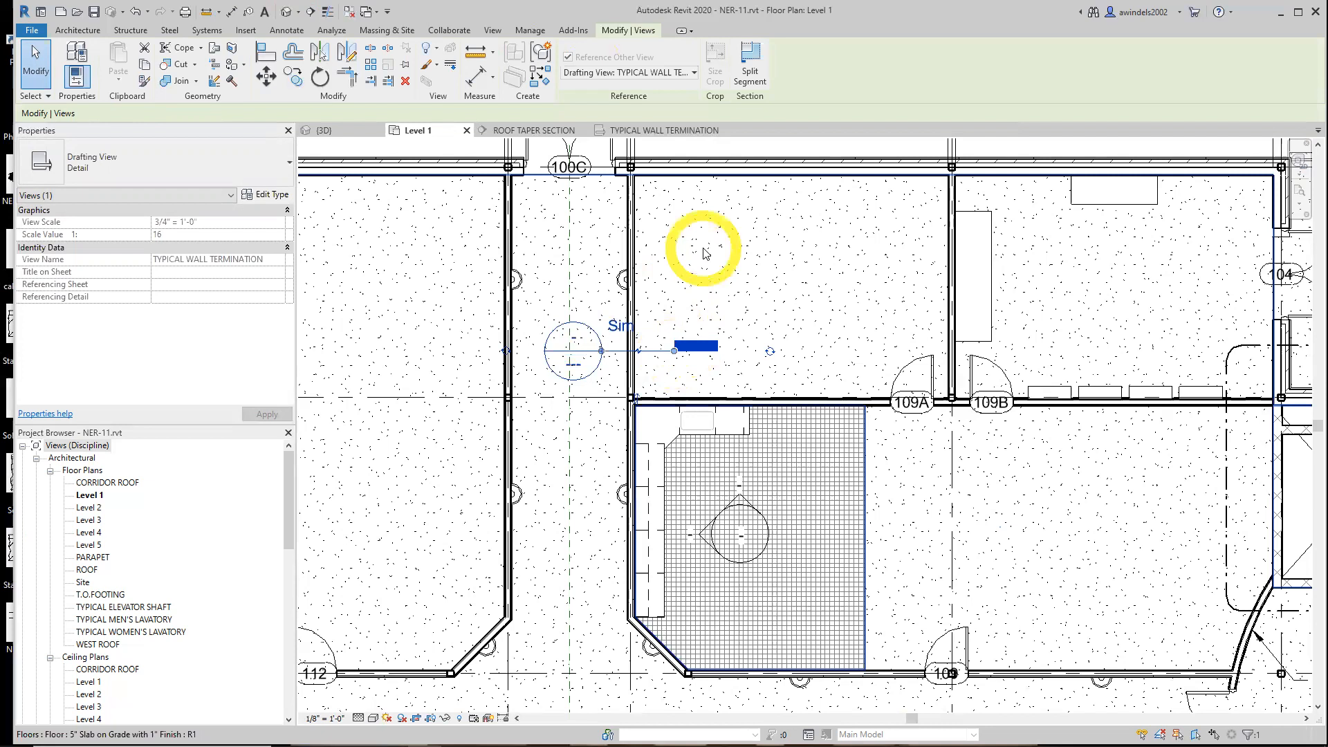
key(Escape)
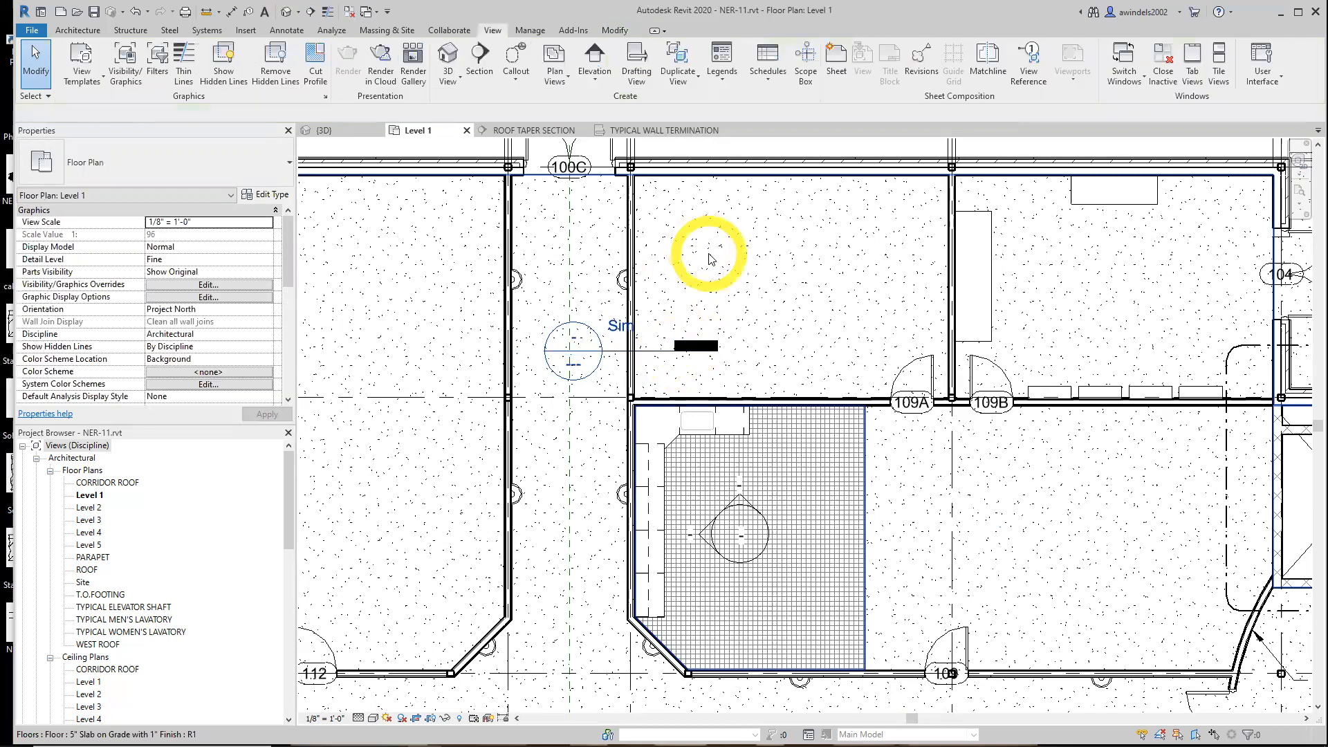
- Follow the new section marker to its referenced drafting view, and return to the Level 1 plan
double_click(597, 356)
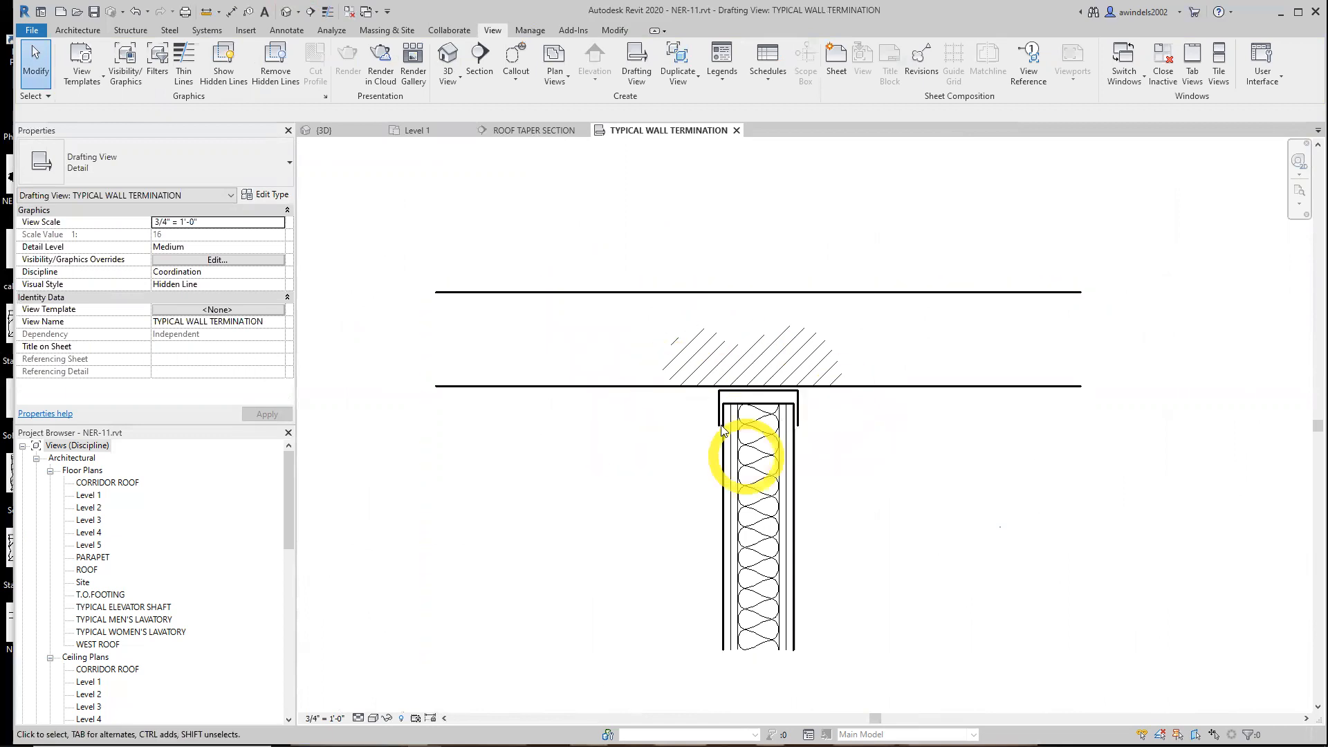
key(ctrl)
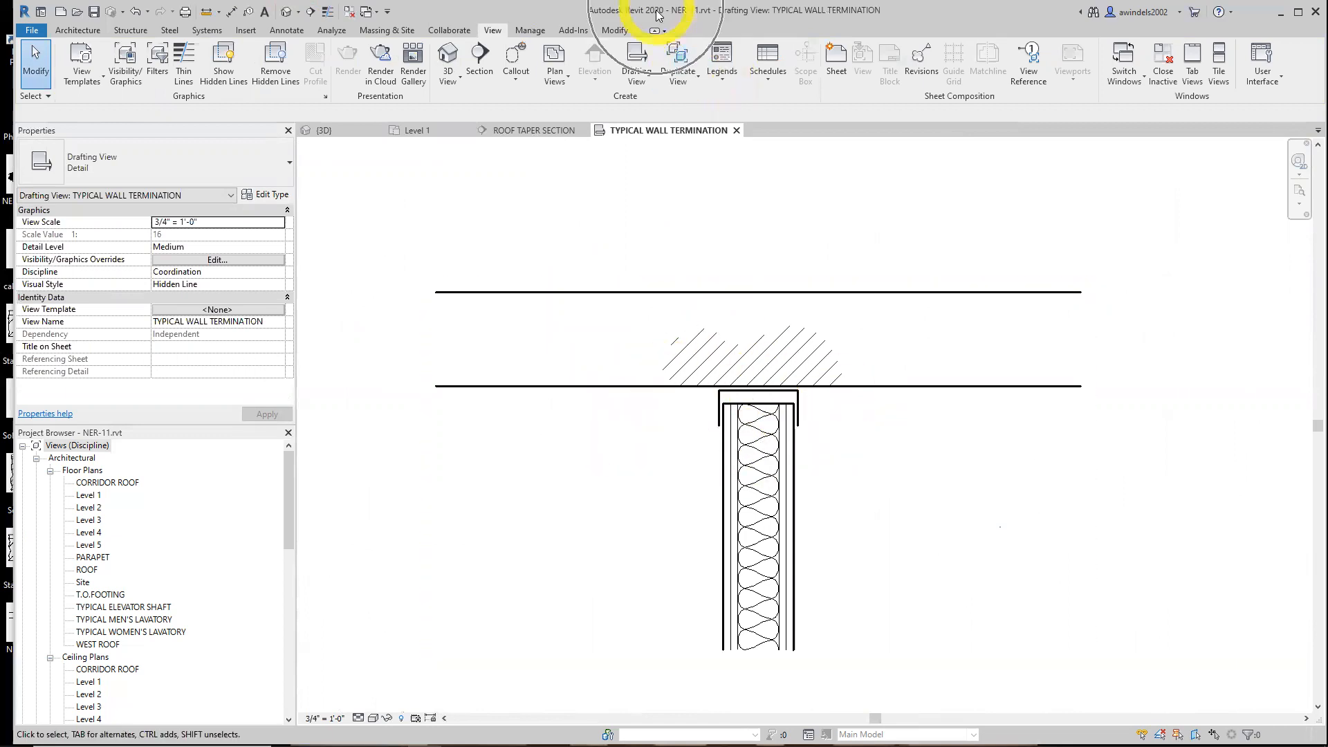
key(ctrl)
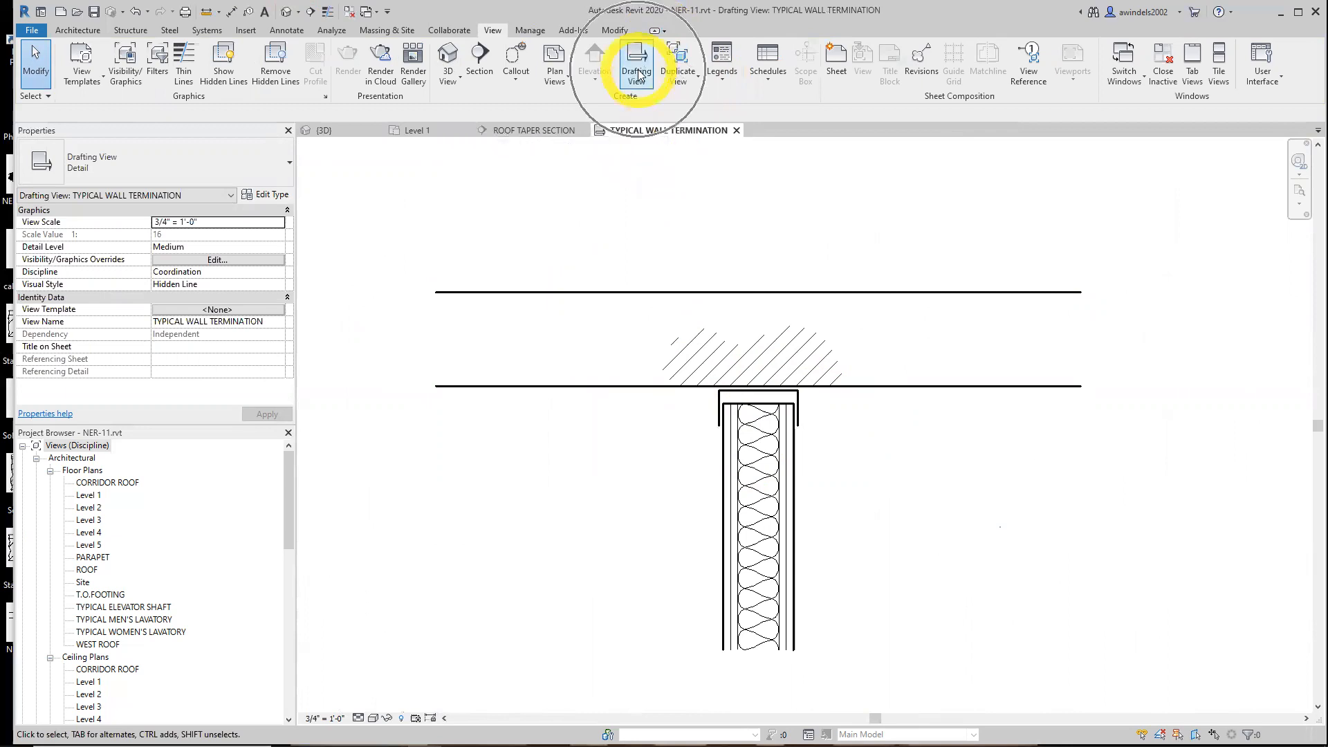
click(401, 130)
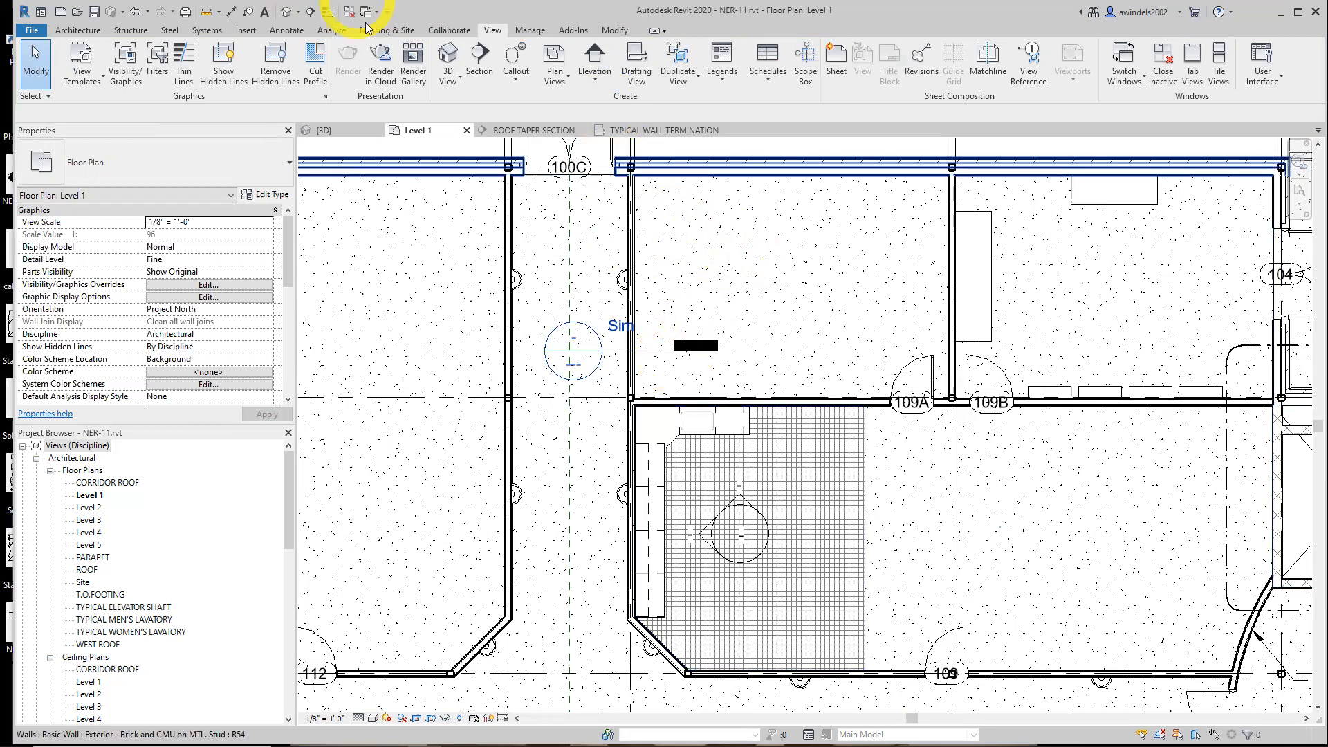
- Create a drafting view named "typical base cabinet" at a scale of 1 1/2" = 1'-0"
click(496, 30)
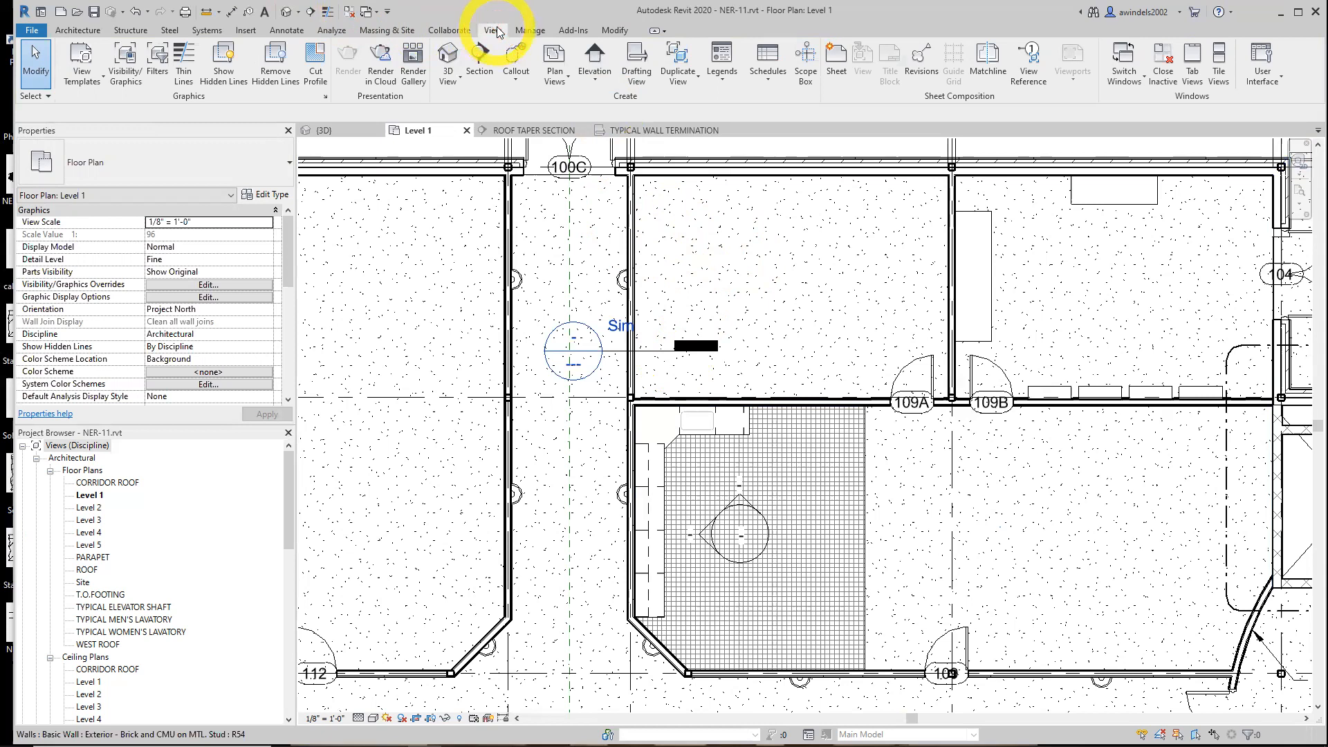
click(642, 60)
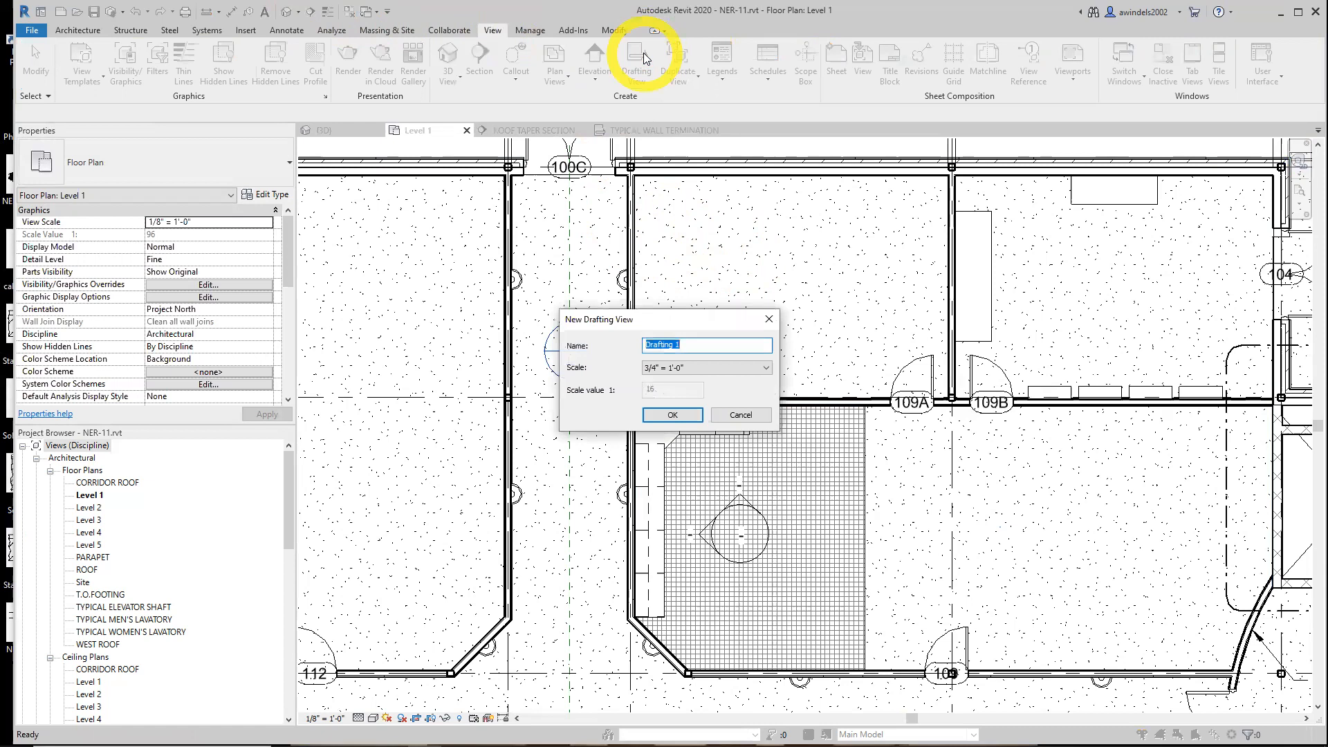
text(typical base cabinet)
key(BackSpace)
text(t)
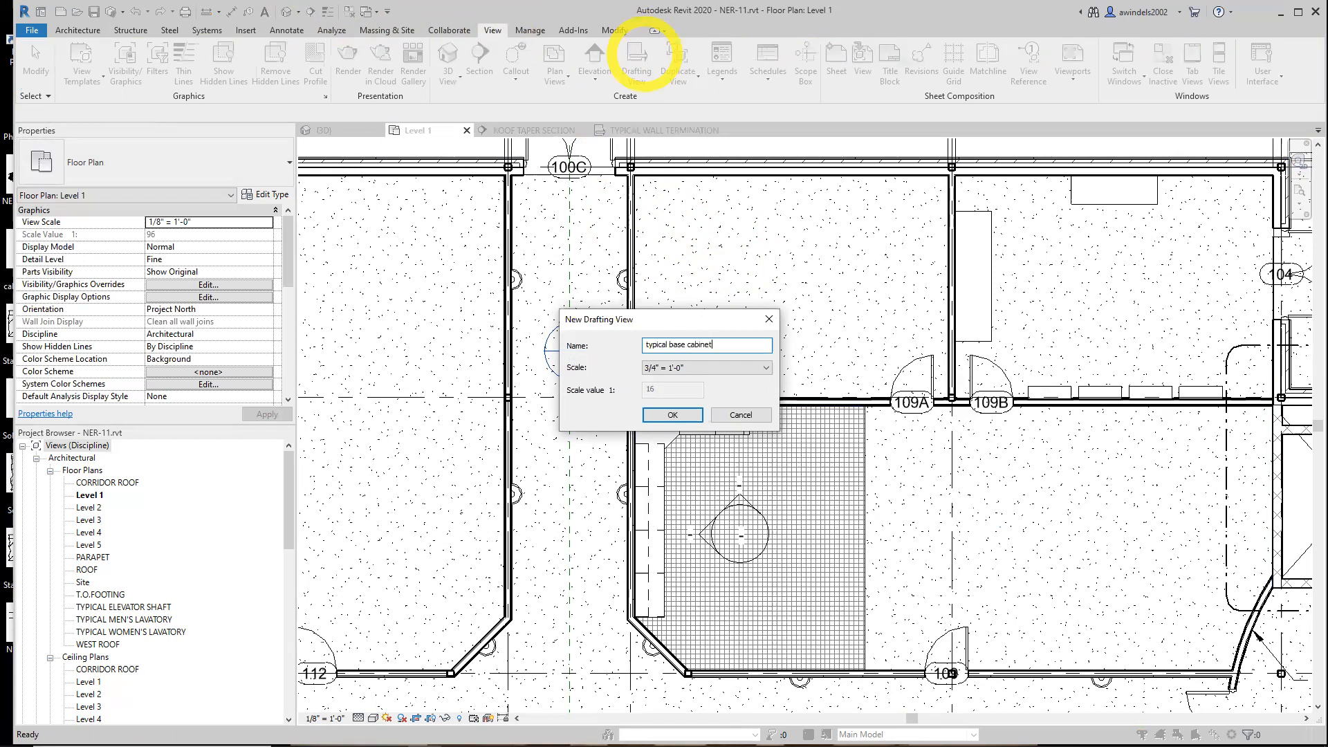
click(701, 368)
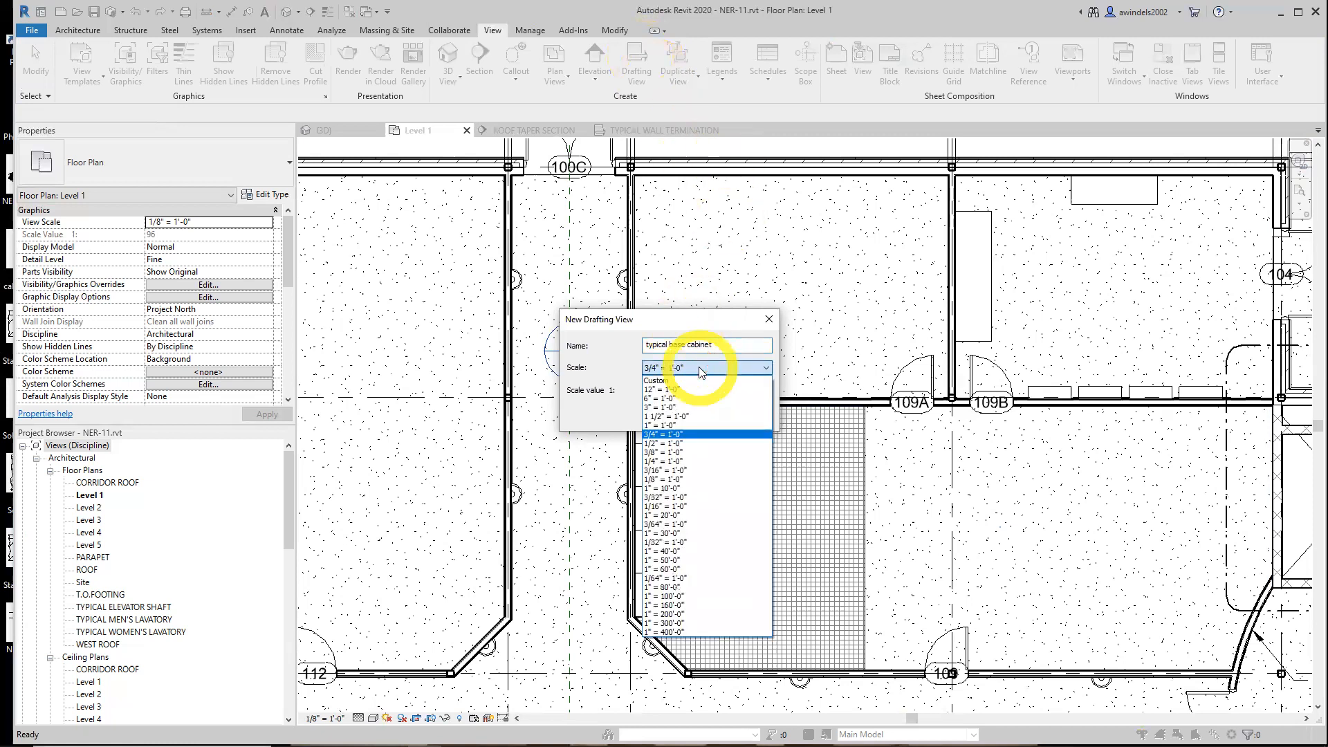
click(673, 417)
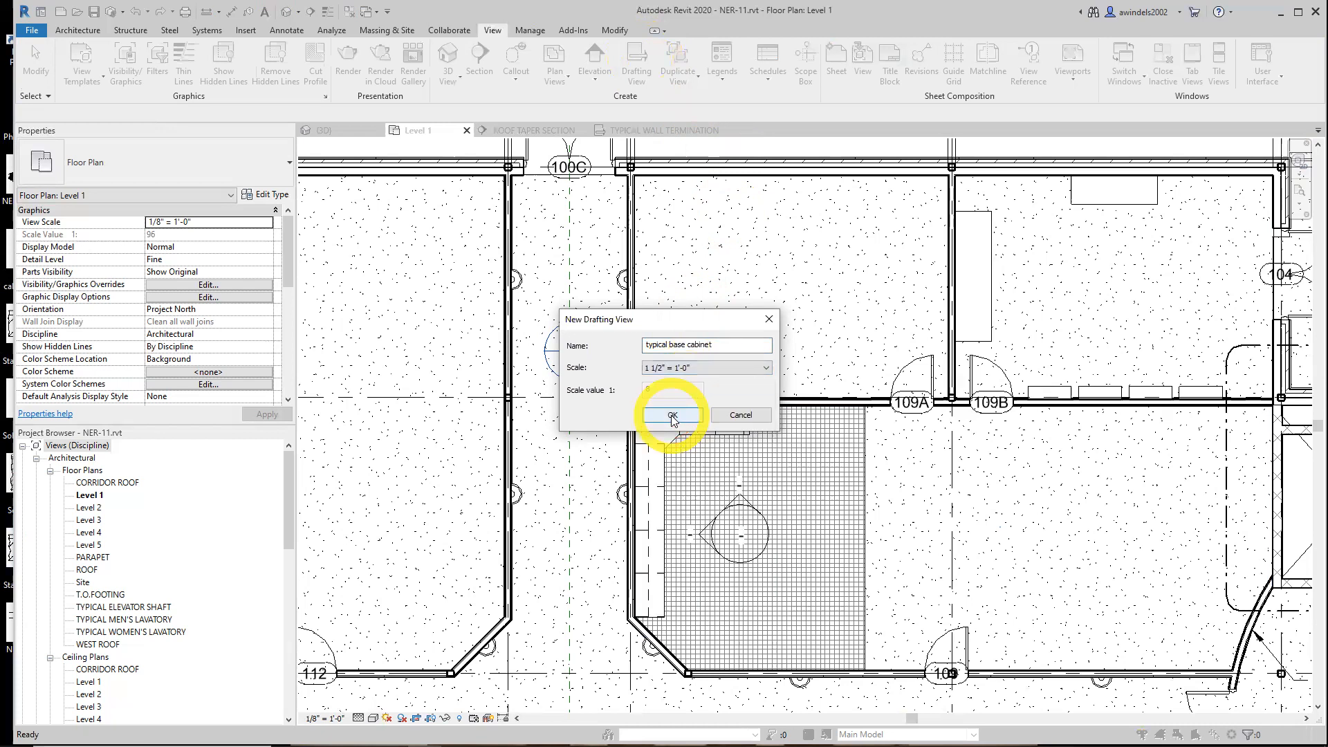
click(672, 417)
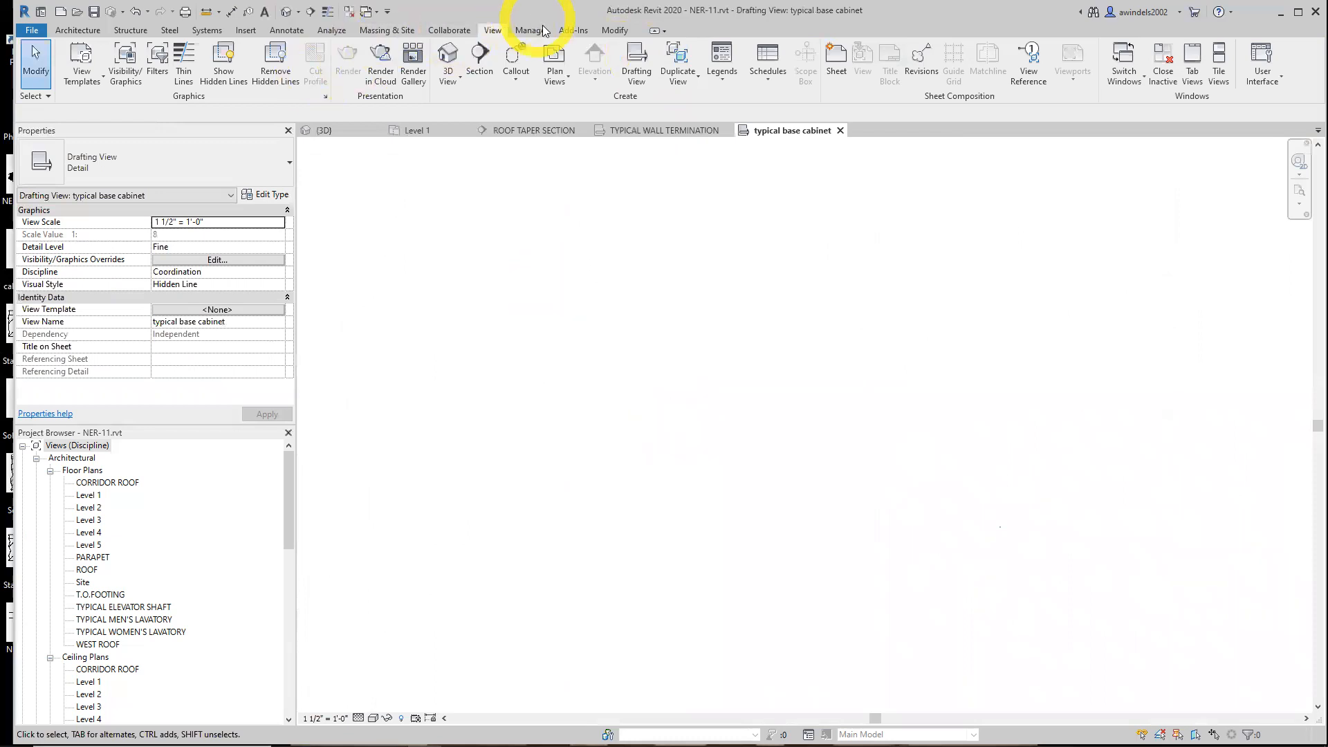
- Start a CAD import for DWG files with Auto - Origin to Origin positioning and colors set to Black and White
click(254, 31)
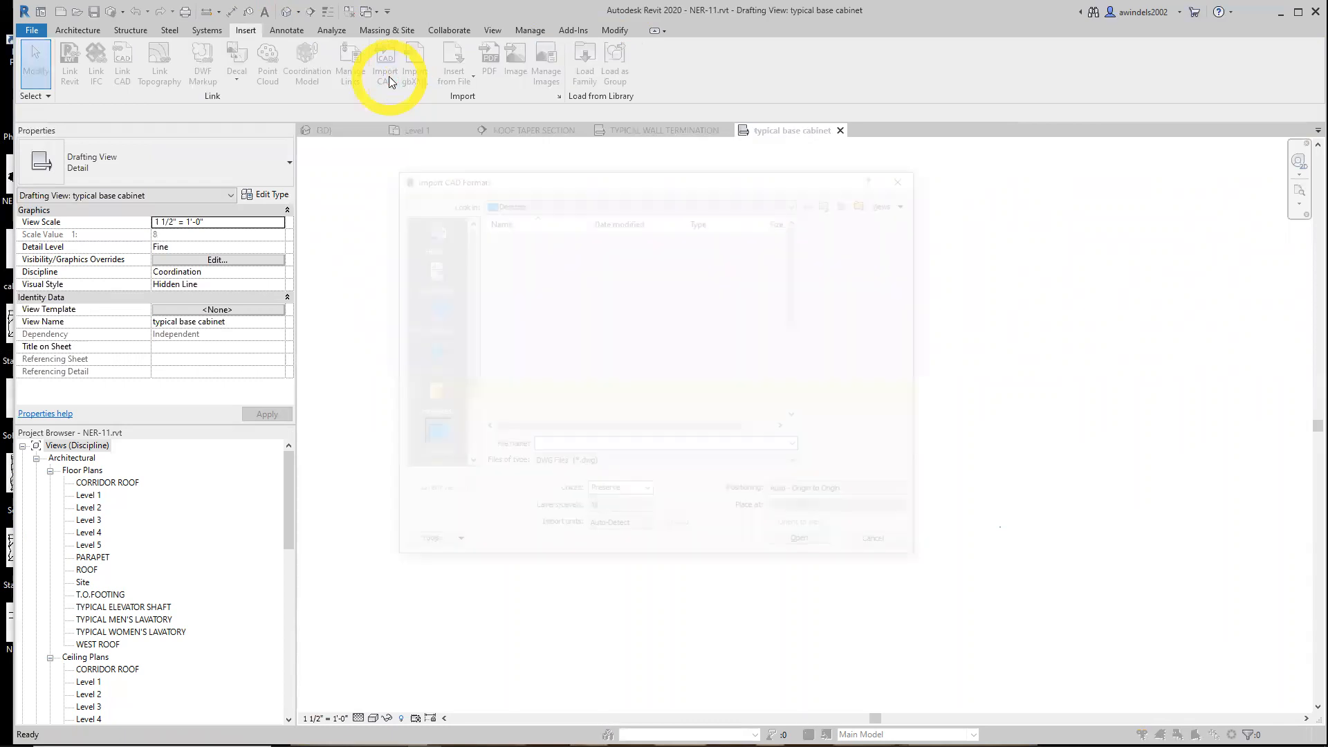
click(702, 465)
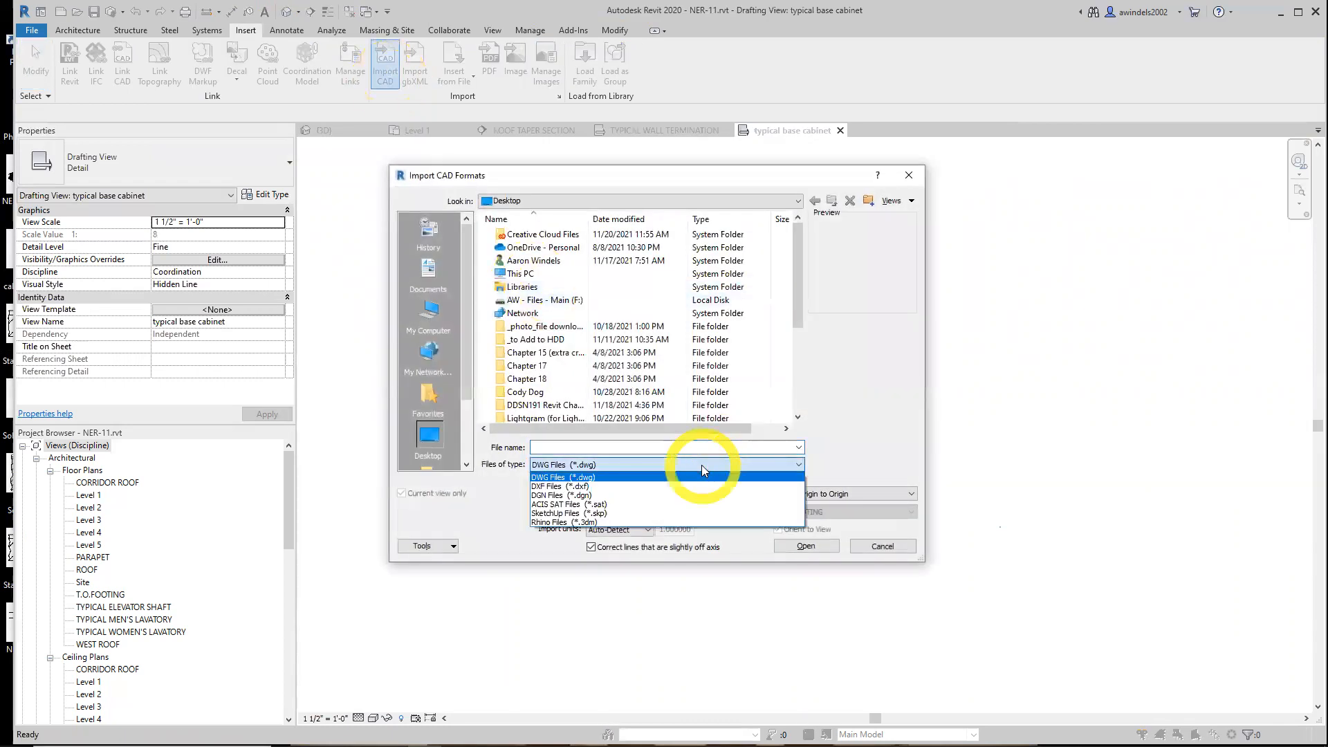
click(627, 484)
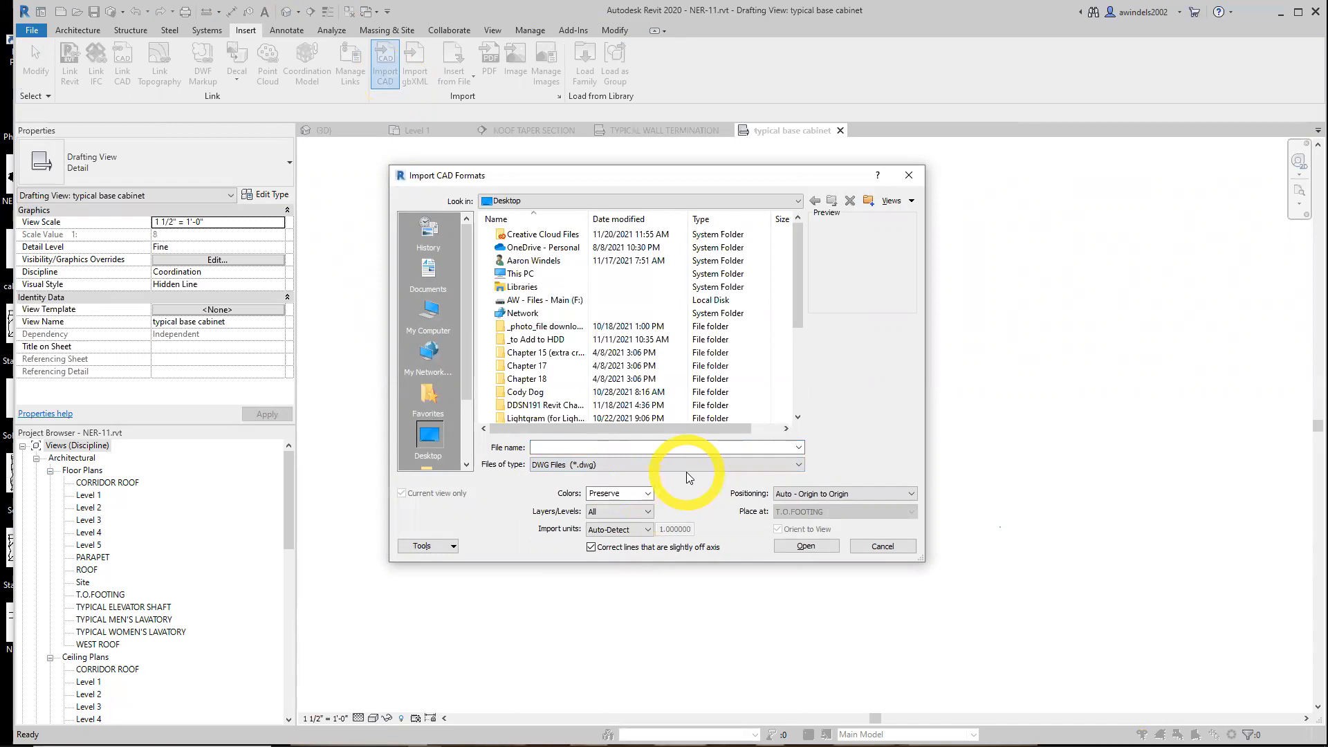
click(840, 495)
click(840, 495)
click(643, 494)
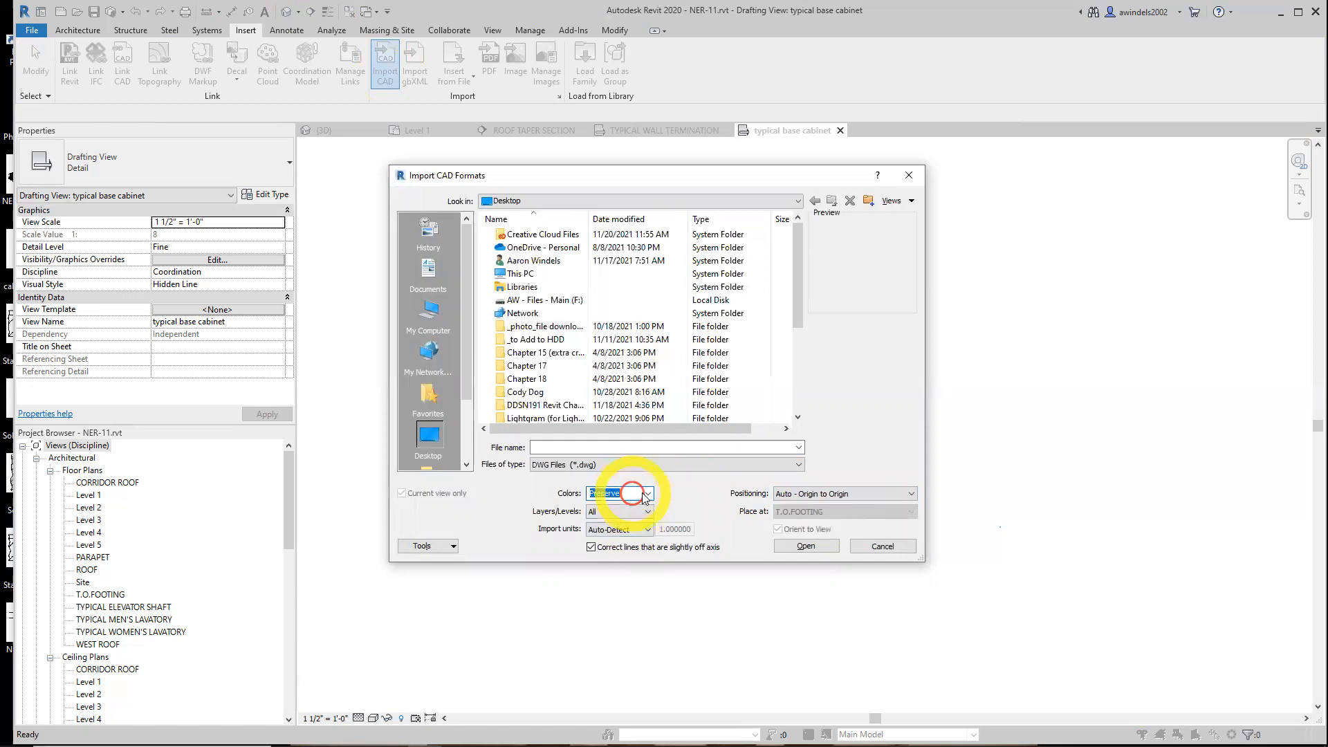
click(620, 506)
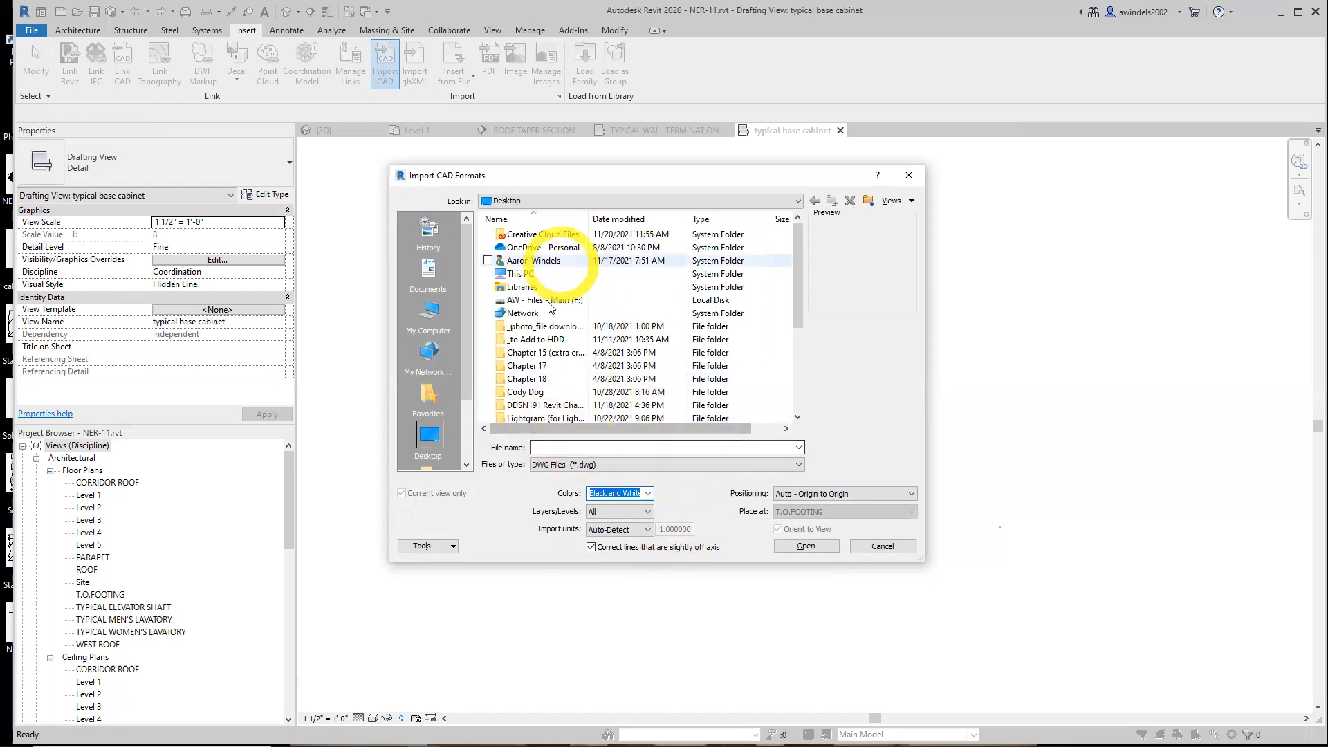
- Browse to the Chapter-11 folder inside 5_Labs as the source for the CAD import
drag(589, 219, 626, 219)
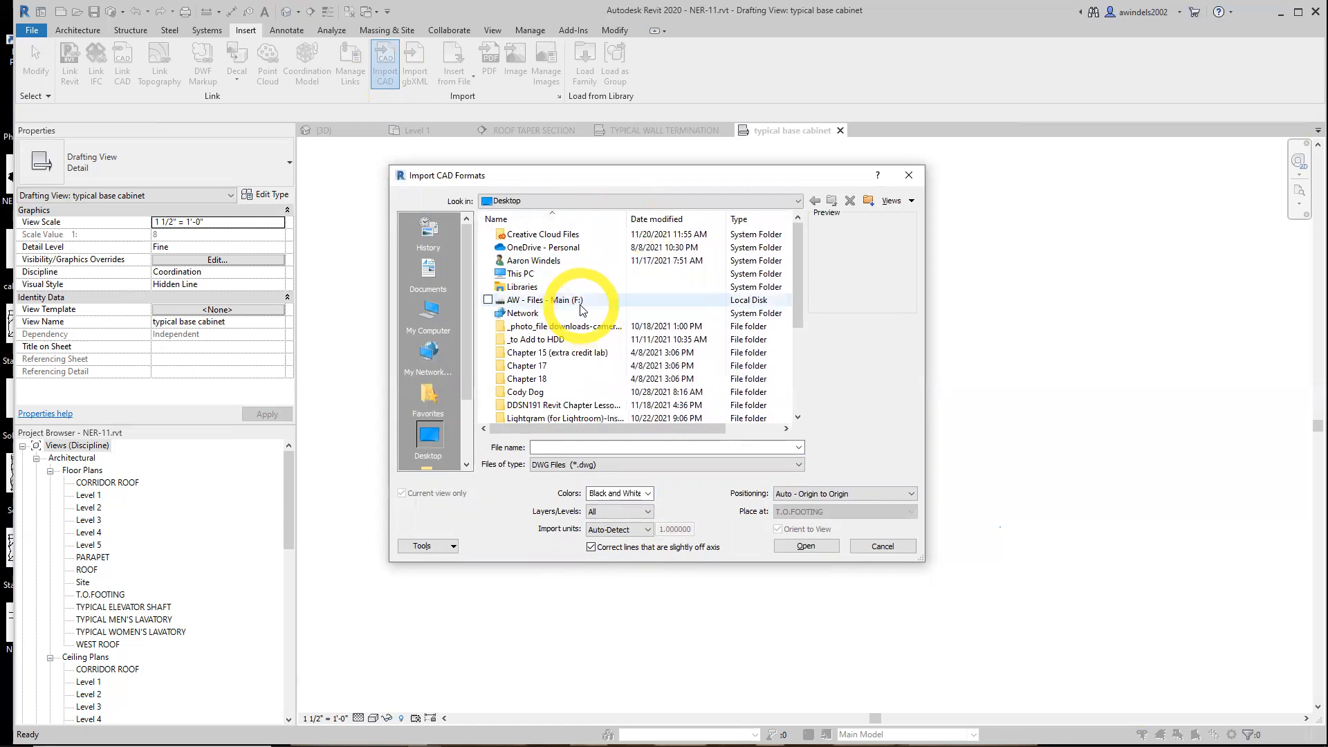
double_click(578, 302)
click(580, 301)
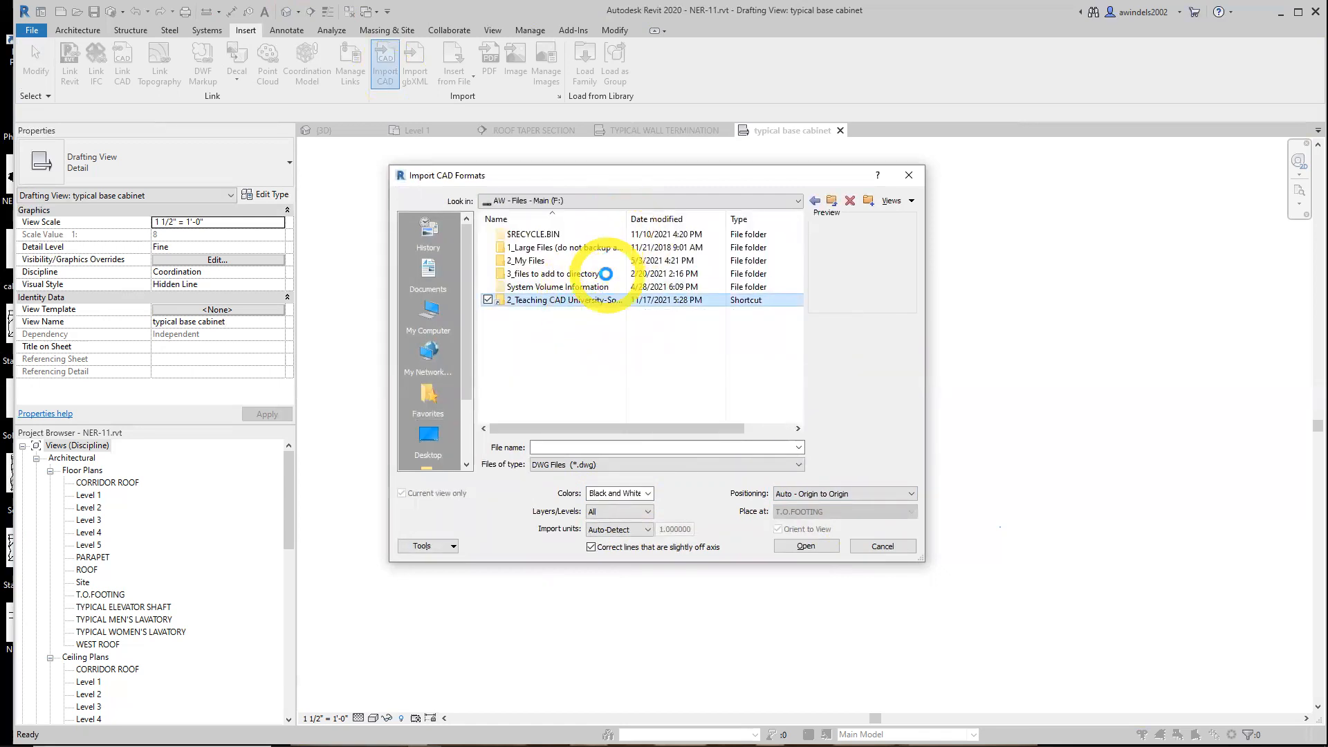
click(580, 249)
double_click(580, 250)
double_click(563, 261)
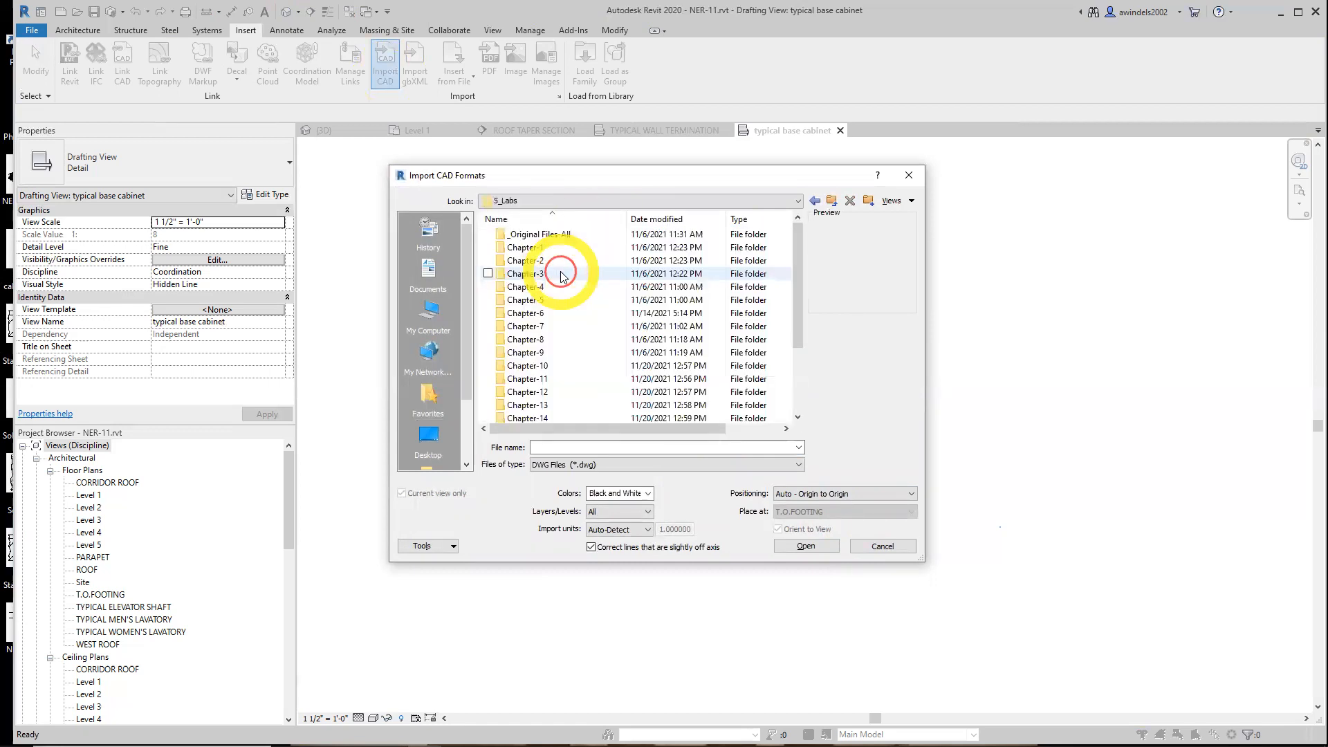
scroll(553, 354, down, 3)
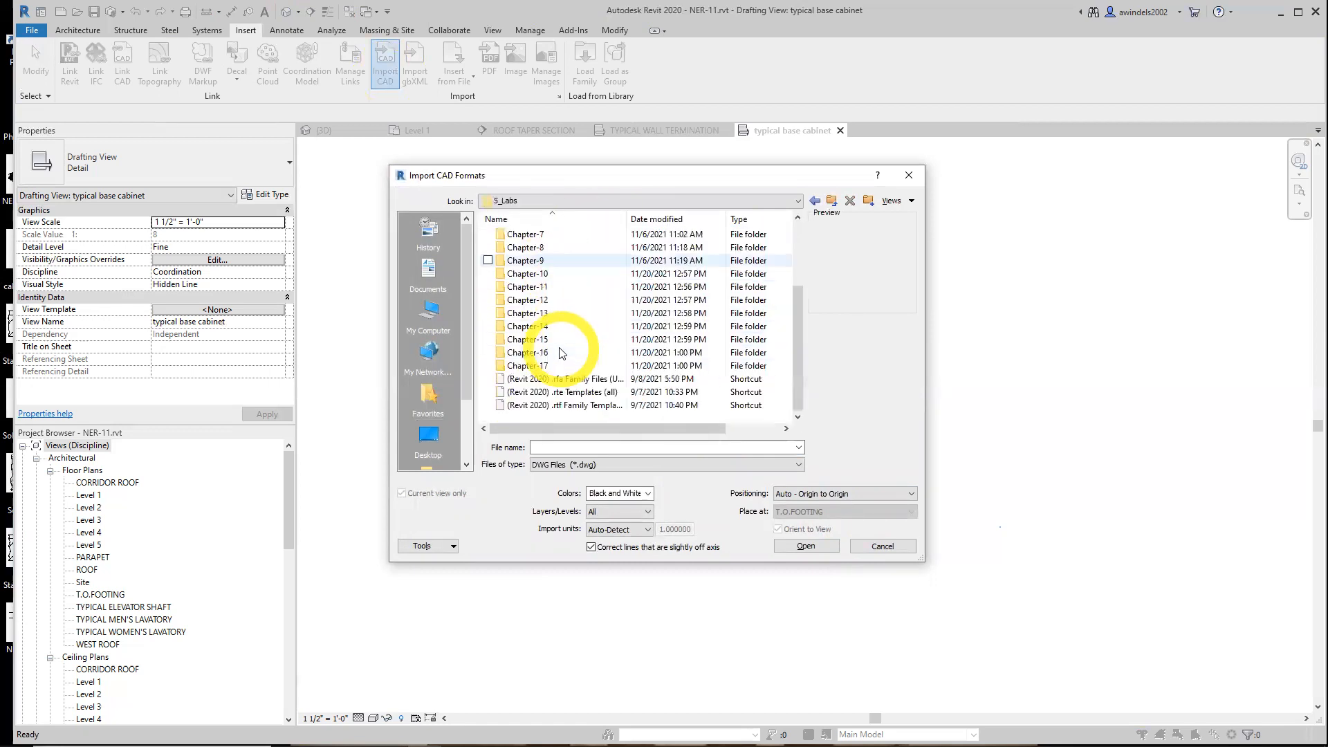
double_click(542, 296)
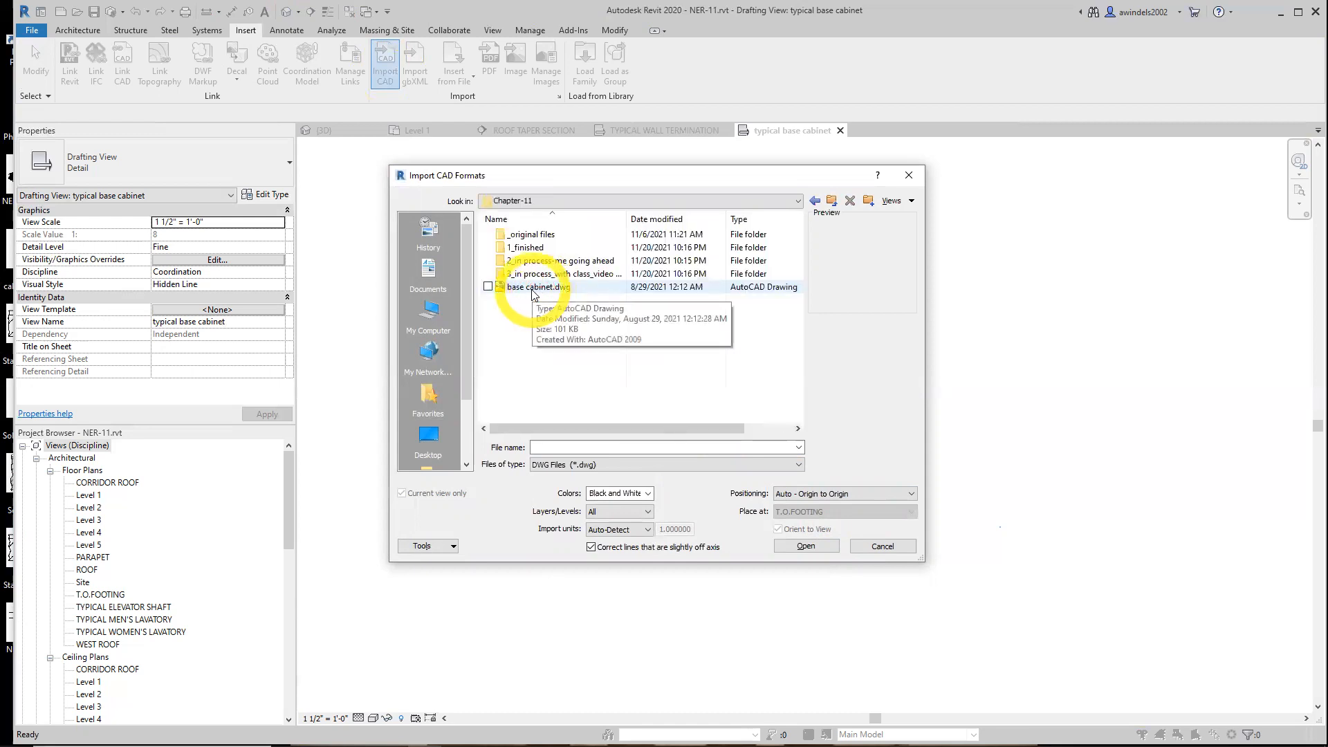
- Choose base cabinet.dwg as the file to import and limit the imported layers to Visible
click(533, 290)
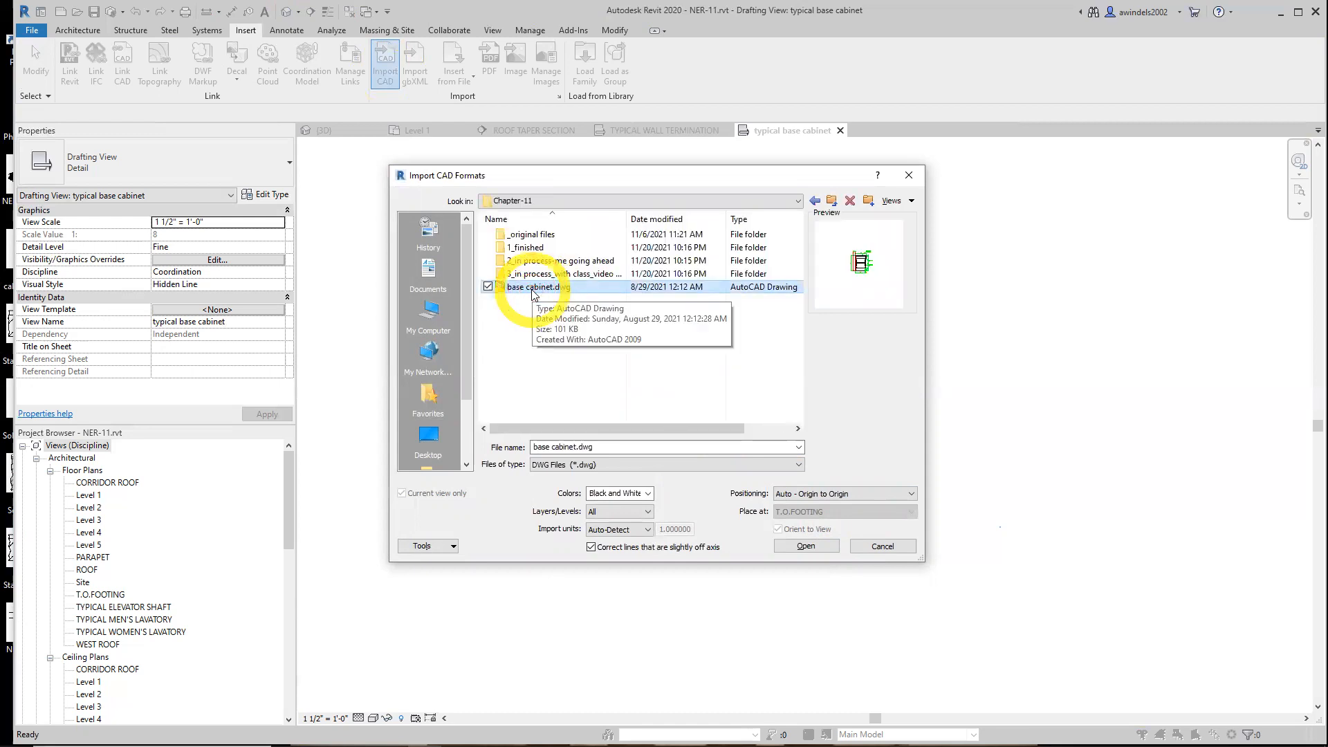
click(808, 548)
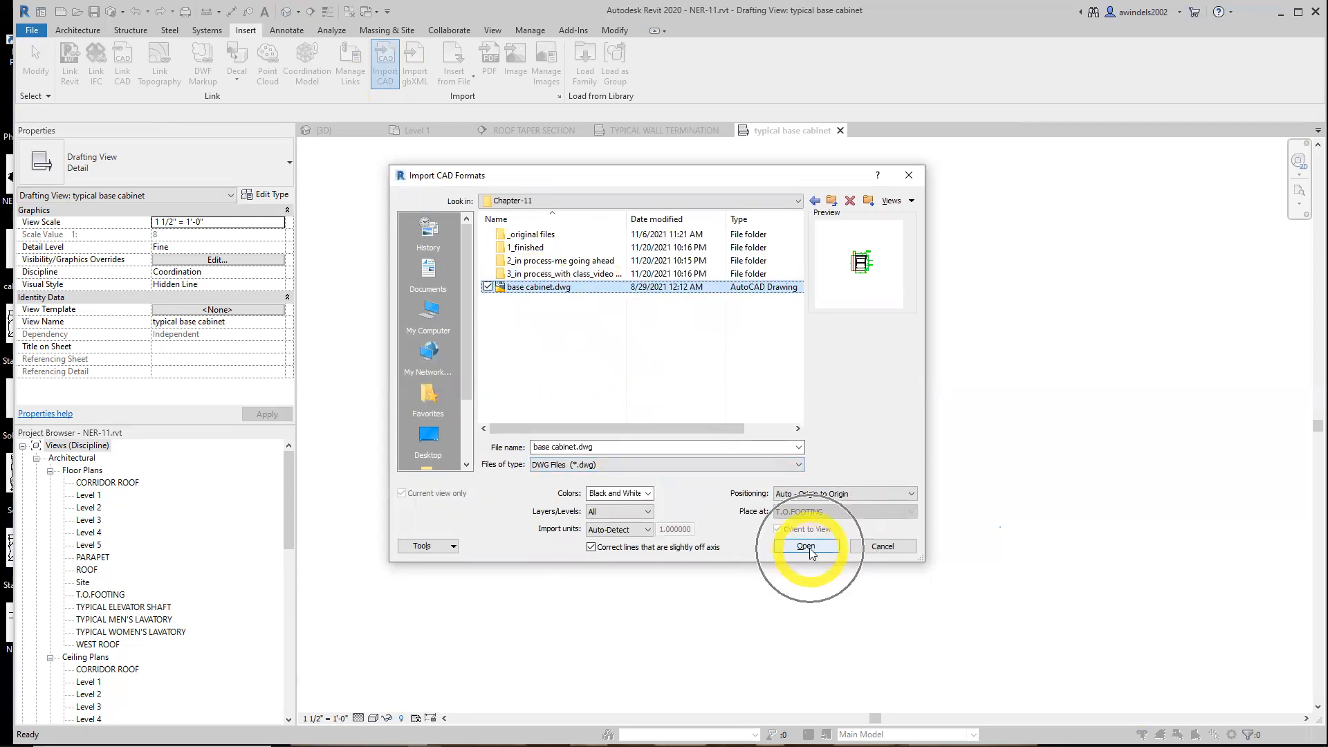
click(646, 495)
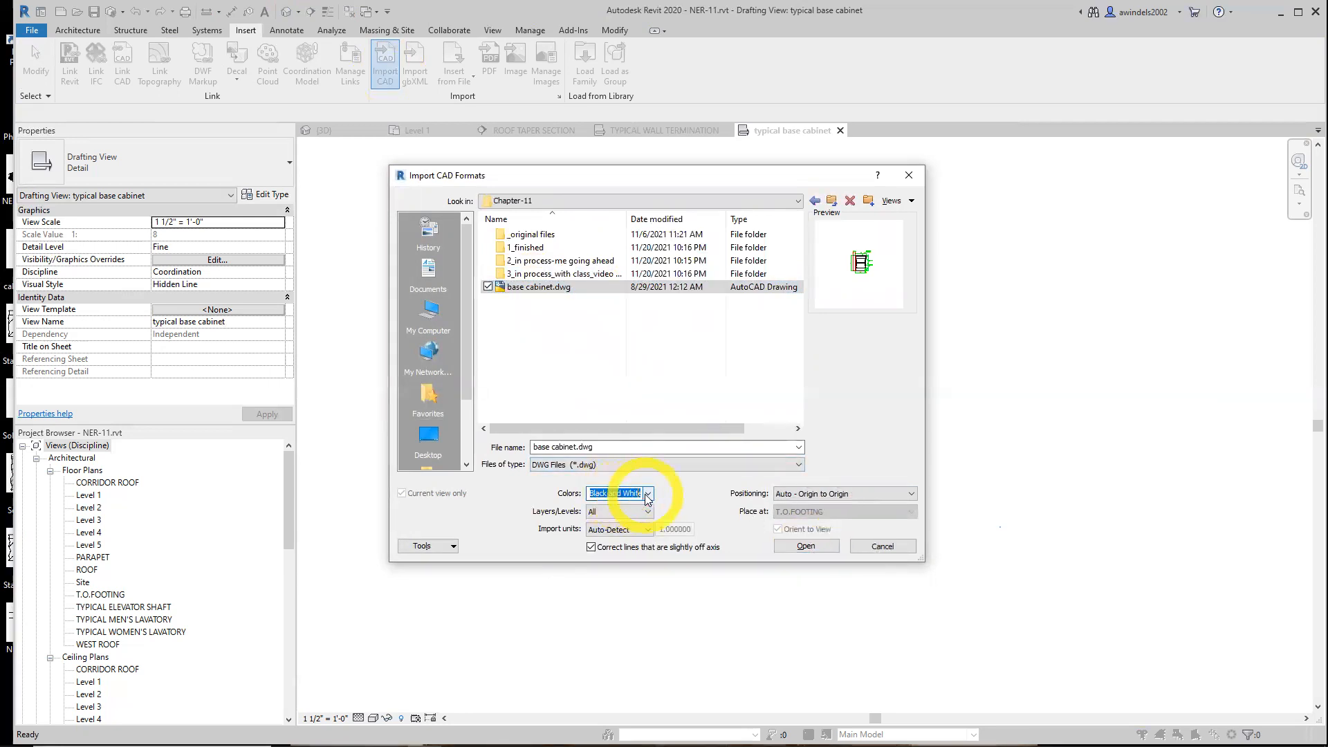
click(647, 530)
click(647, 530)
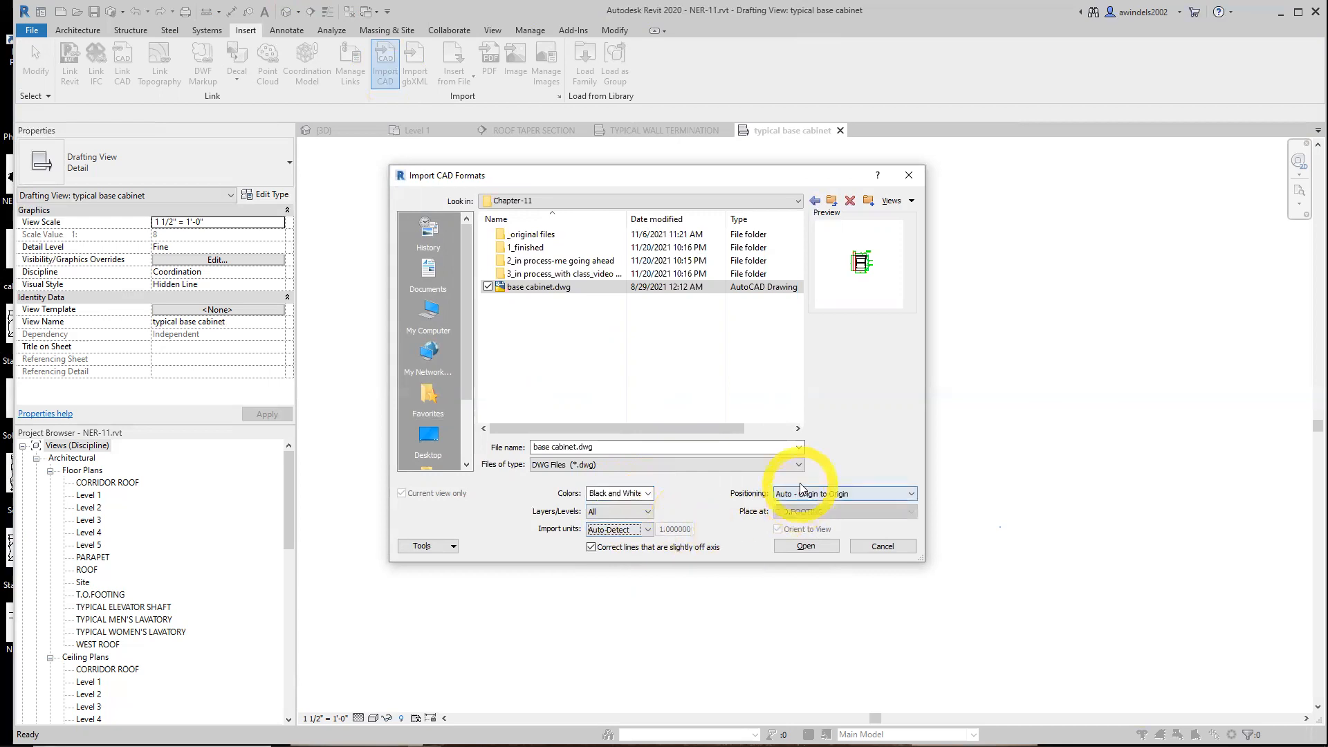
click(649, 513)
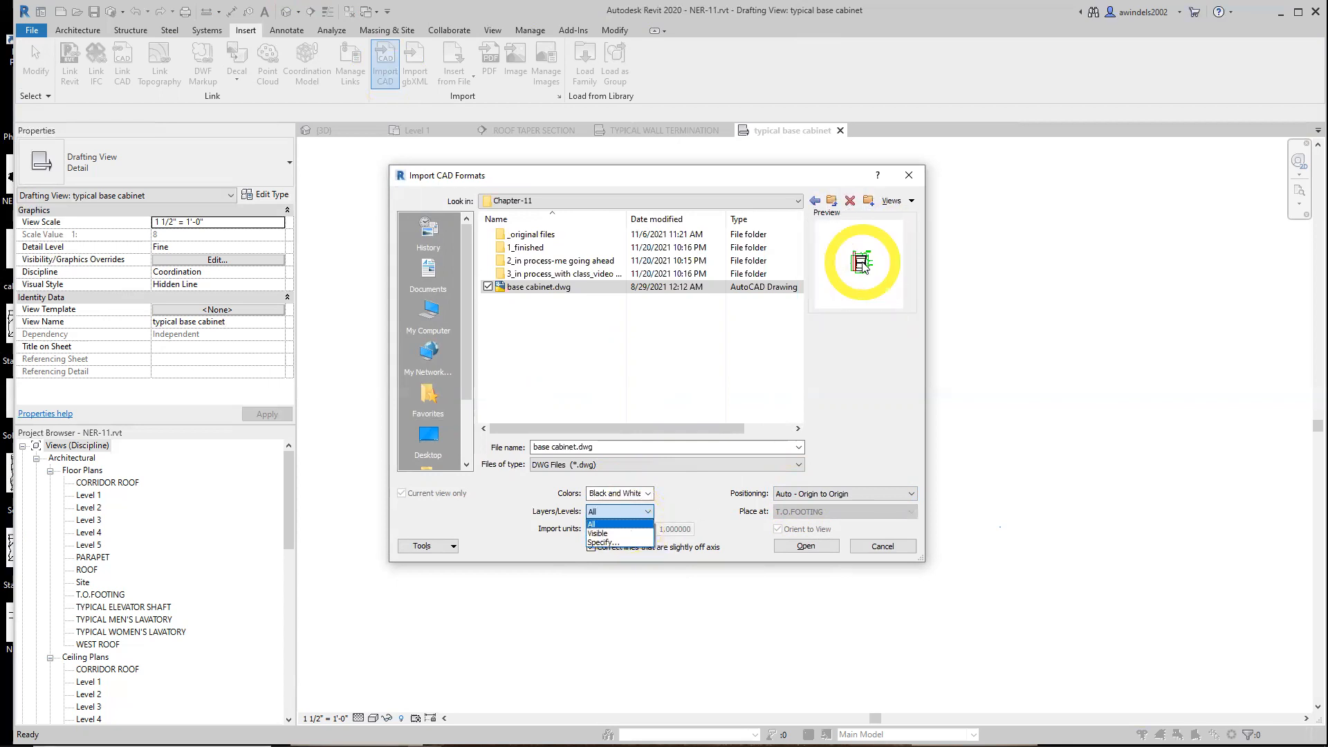
click(599, 534)
- Import the drawing with Auto - Center to Center positioning and Auto-Detect units, undoing and redoing the import once
click(853, 490)
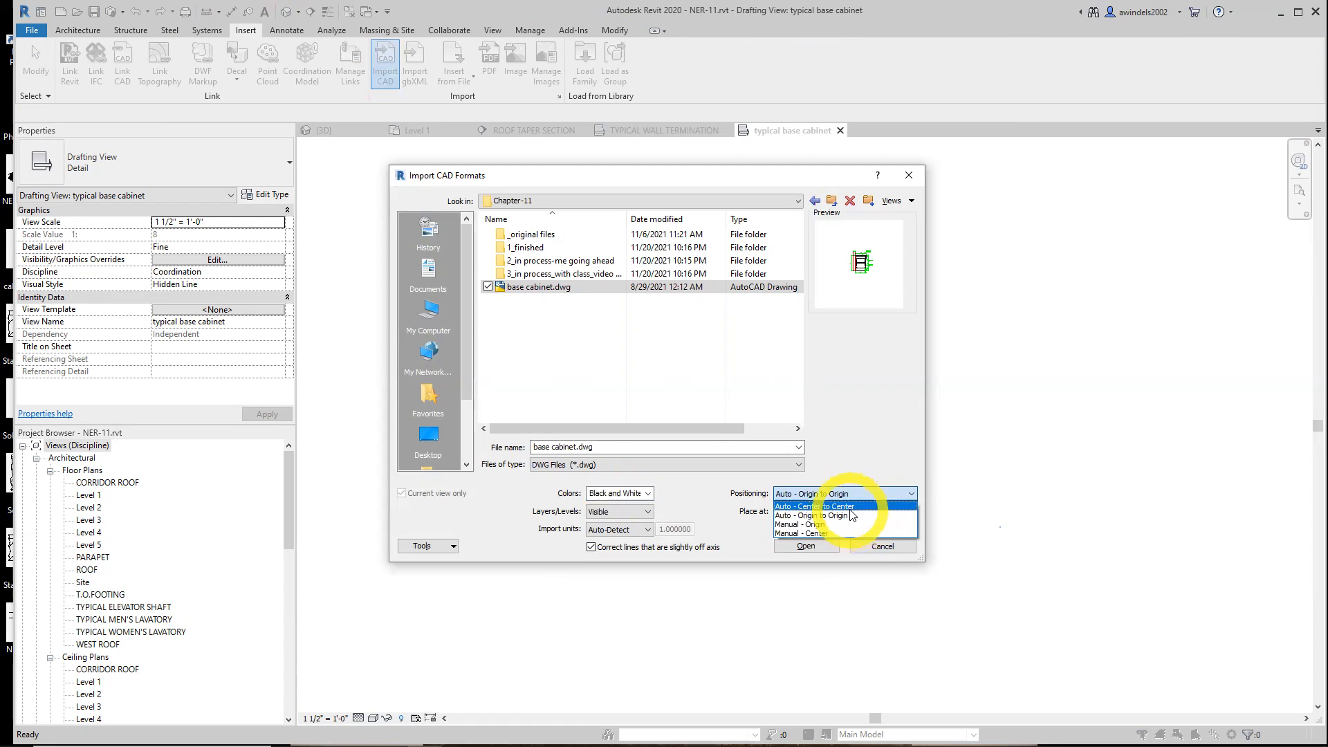
click(851, 508)
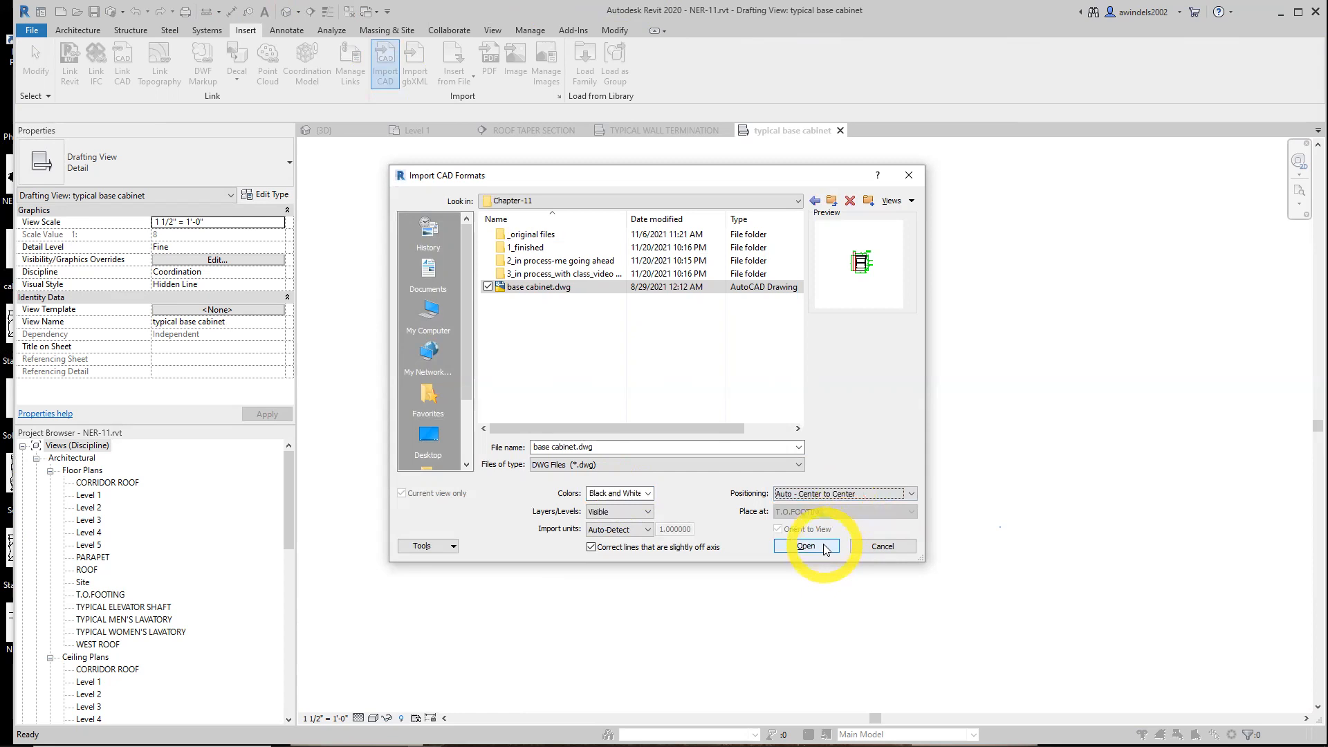
click(631, 530)
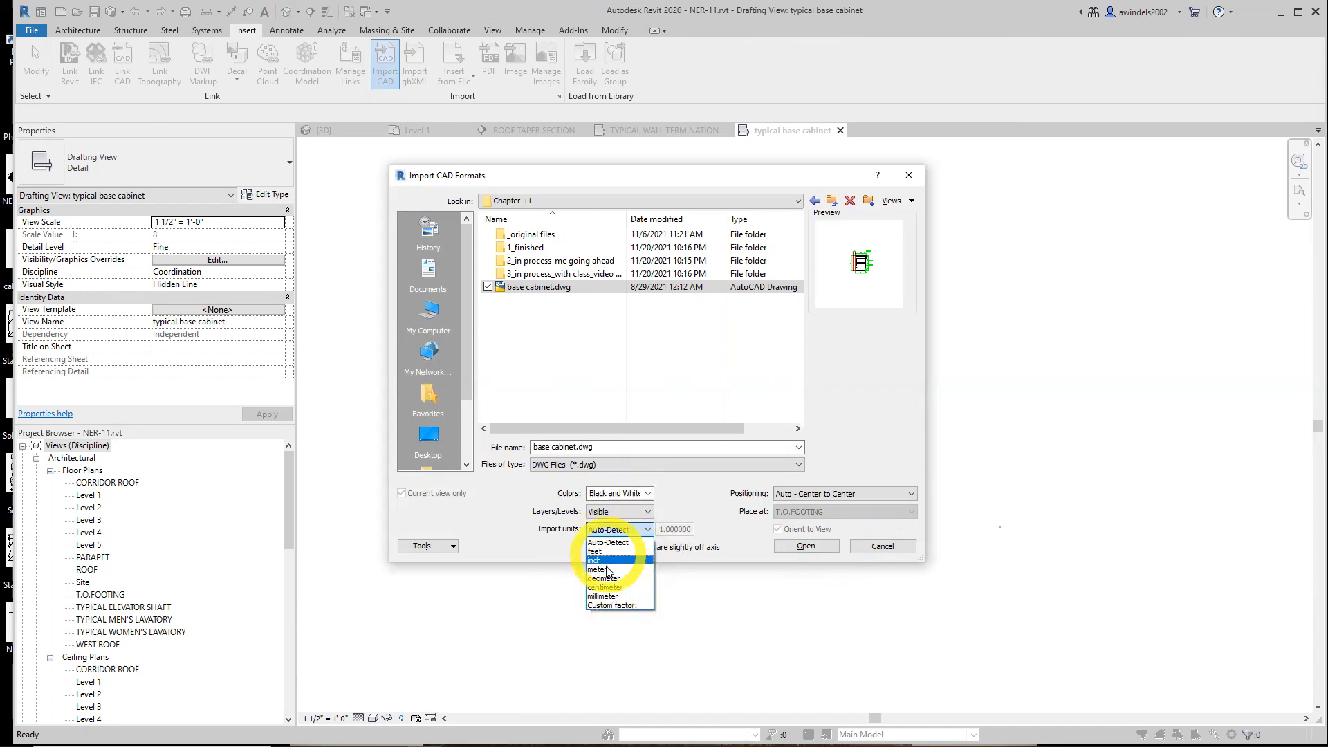
click(689, 511)
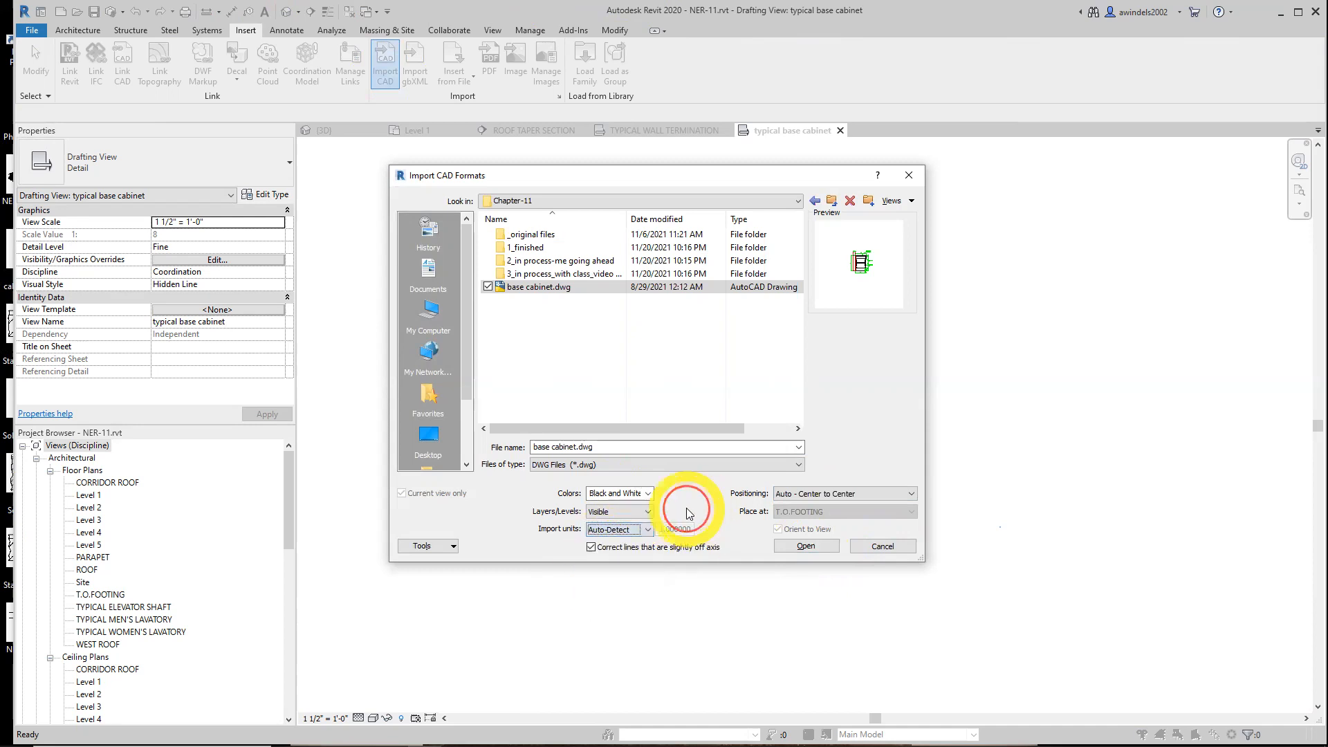
click(811, 545)
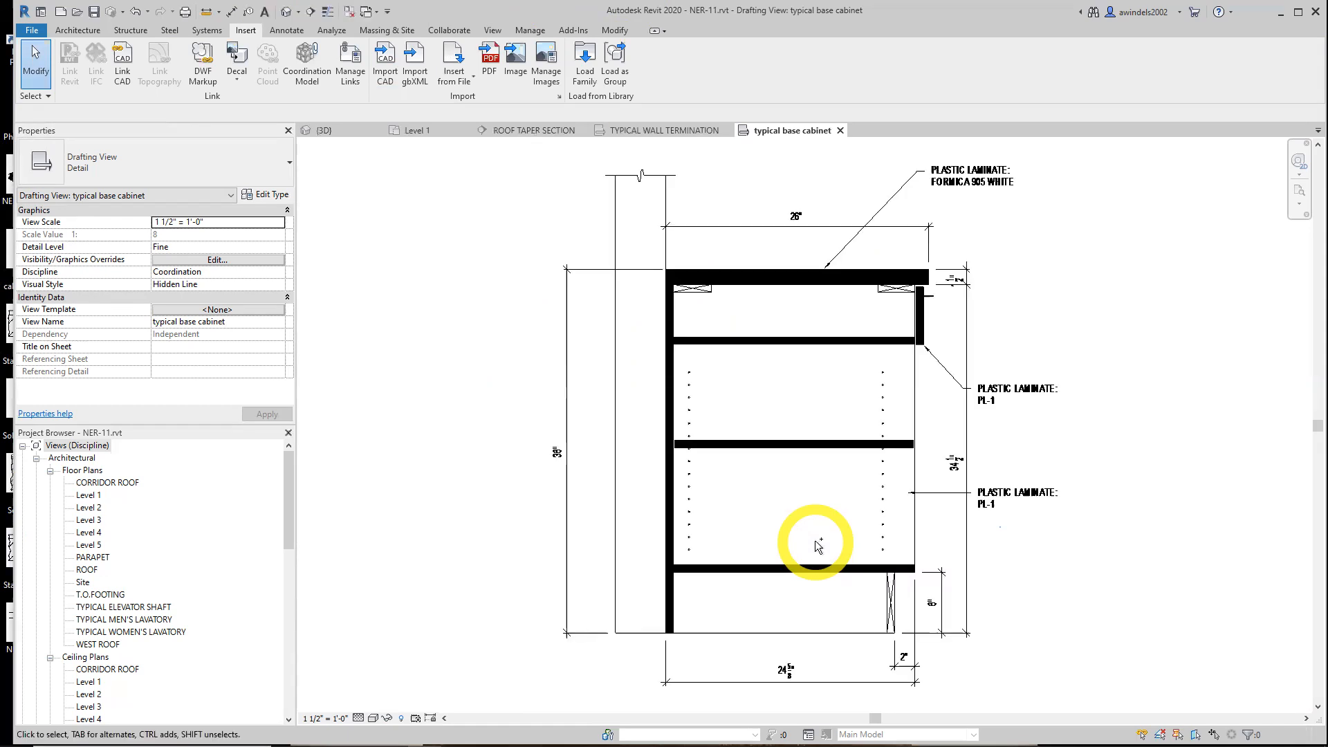
key(ctrl+z)
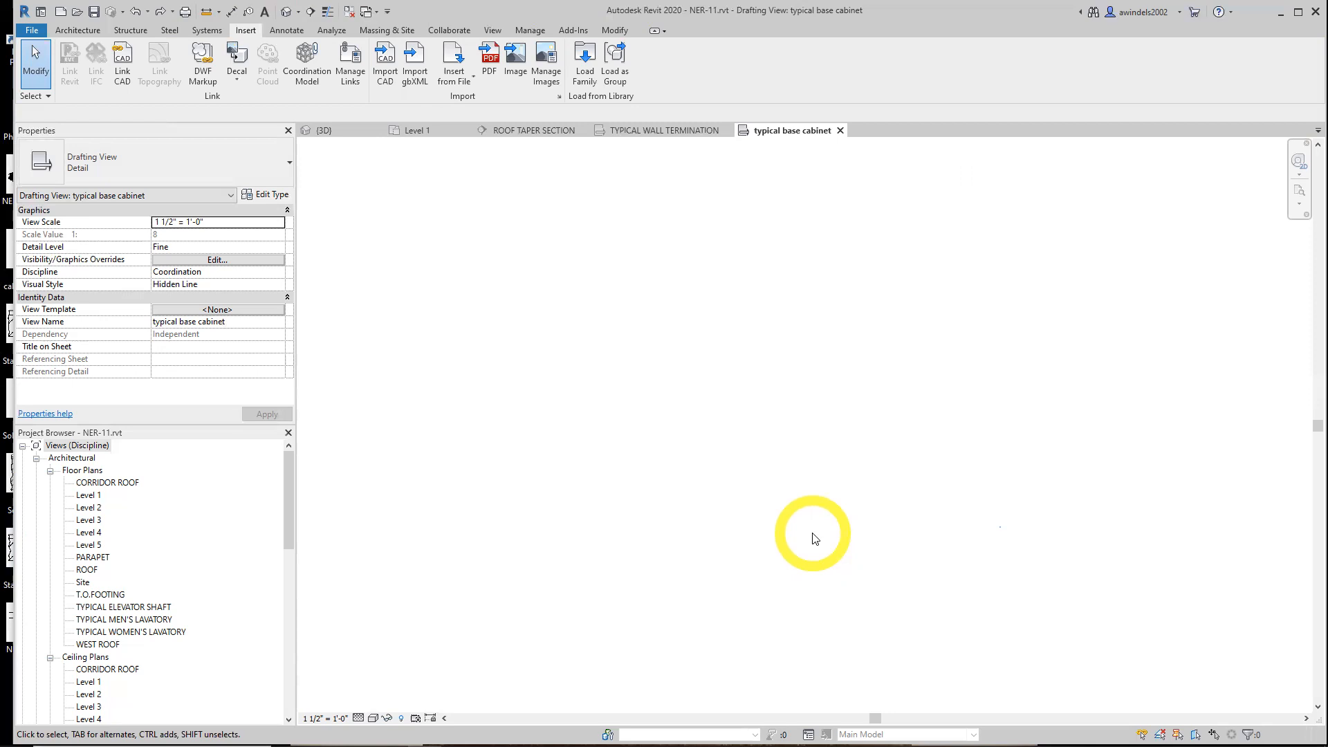
click(160, 11)
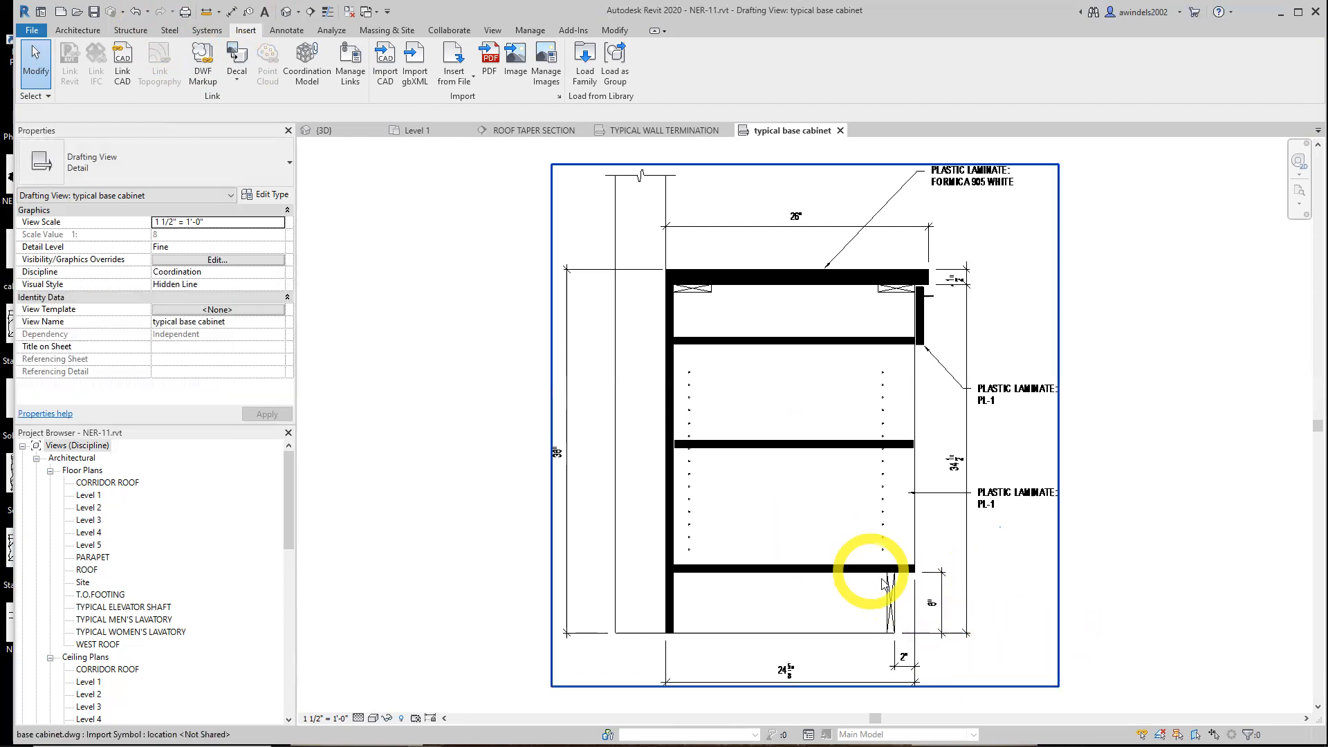
- Apply a Full Explode to the imported base cabinet drawing
click(894, 612)
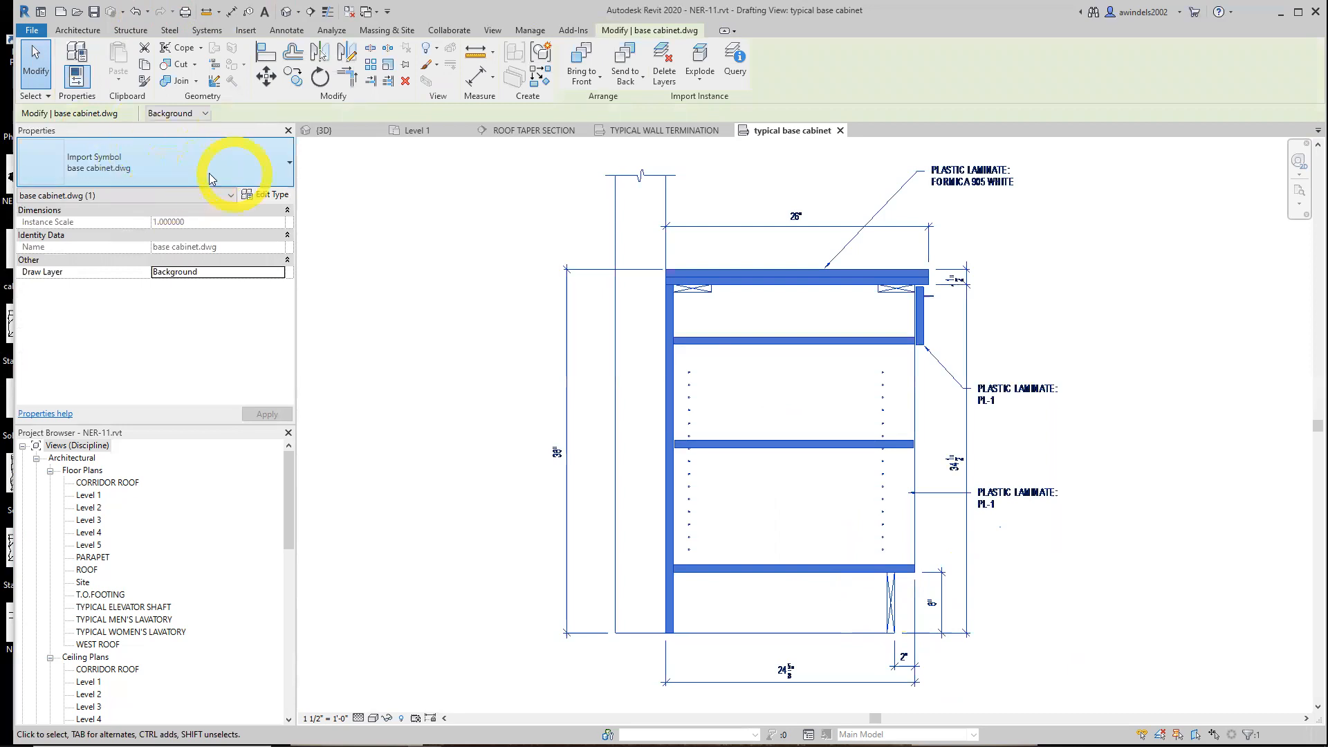
click(702, 82)
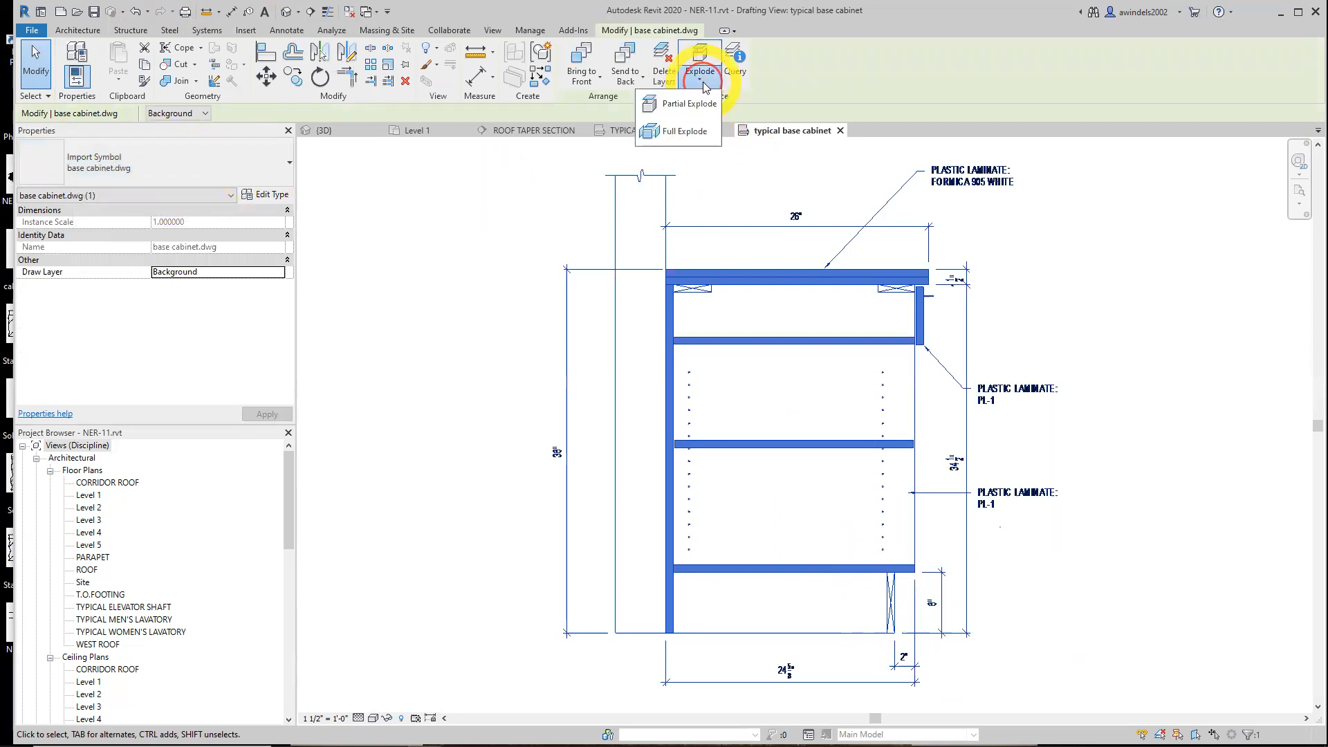
click(692, 130)
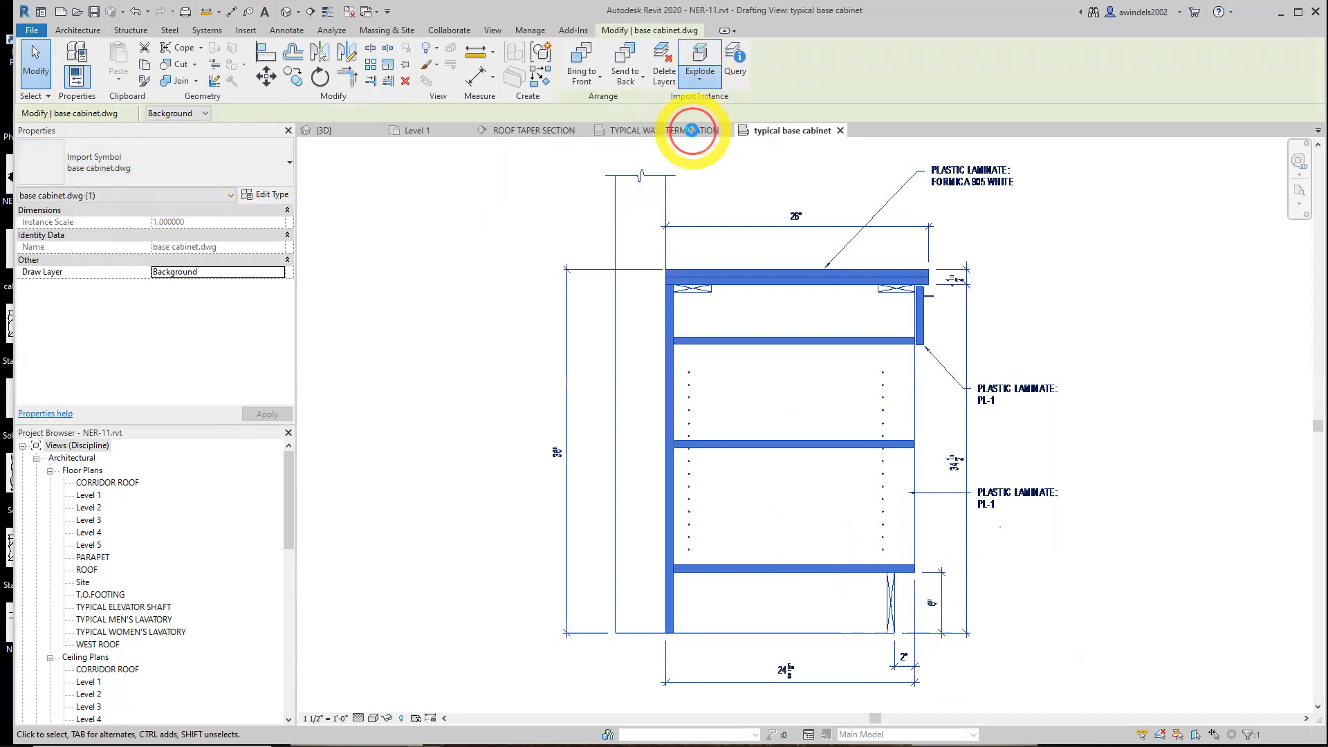
- Examine the exploded elements, checking the countertop fill, the wall line and the overall height dimension line
click(792, 280)
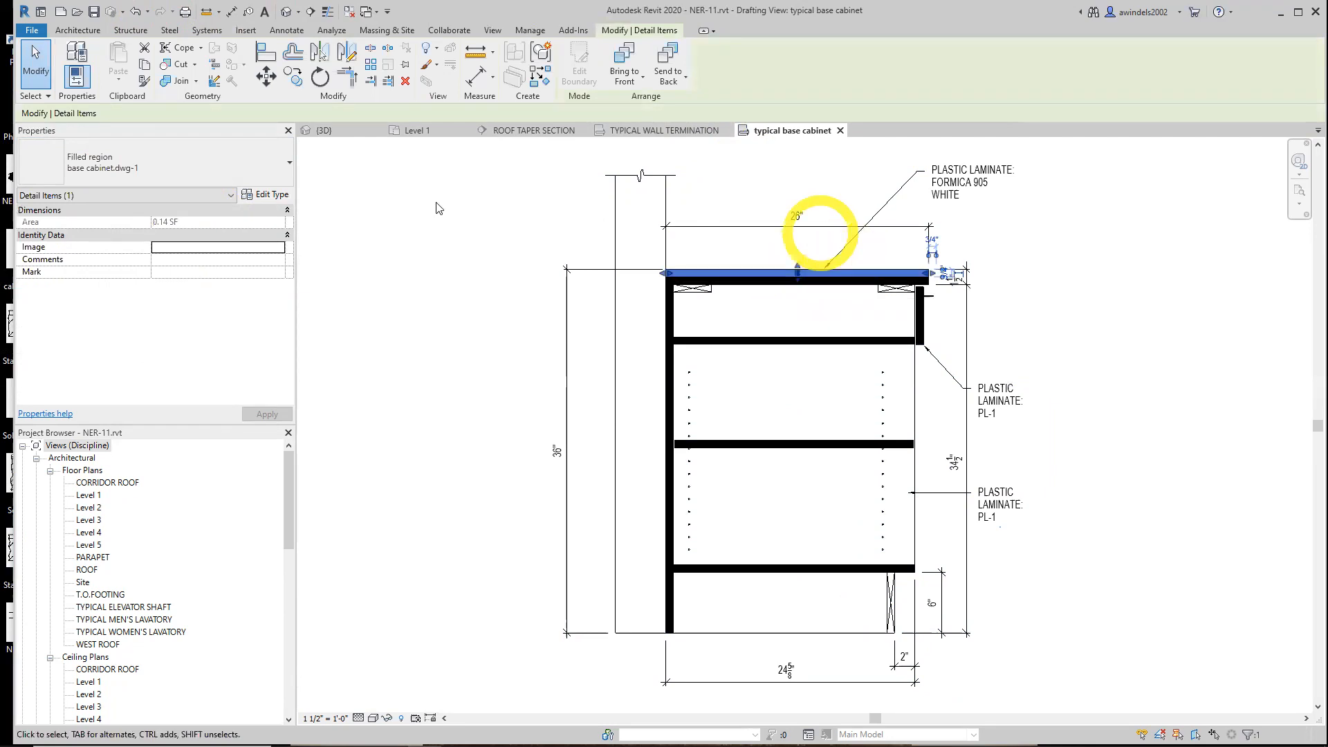
click(526, 346)
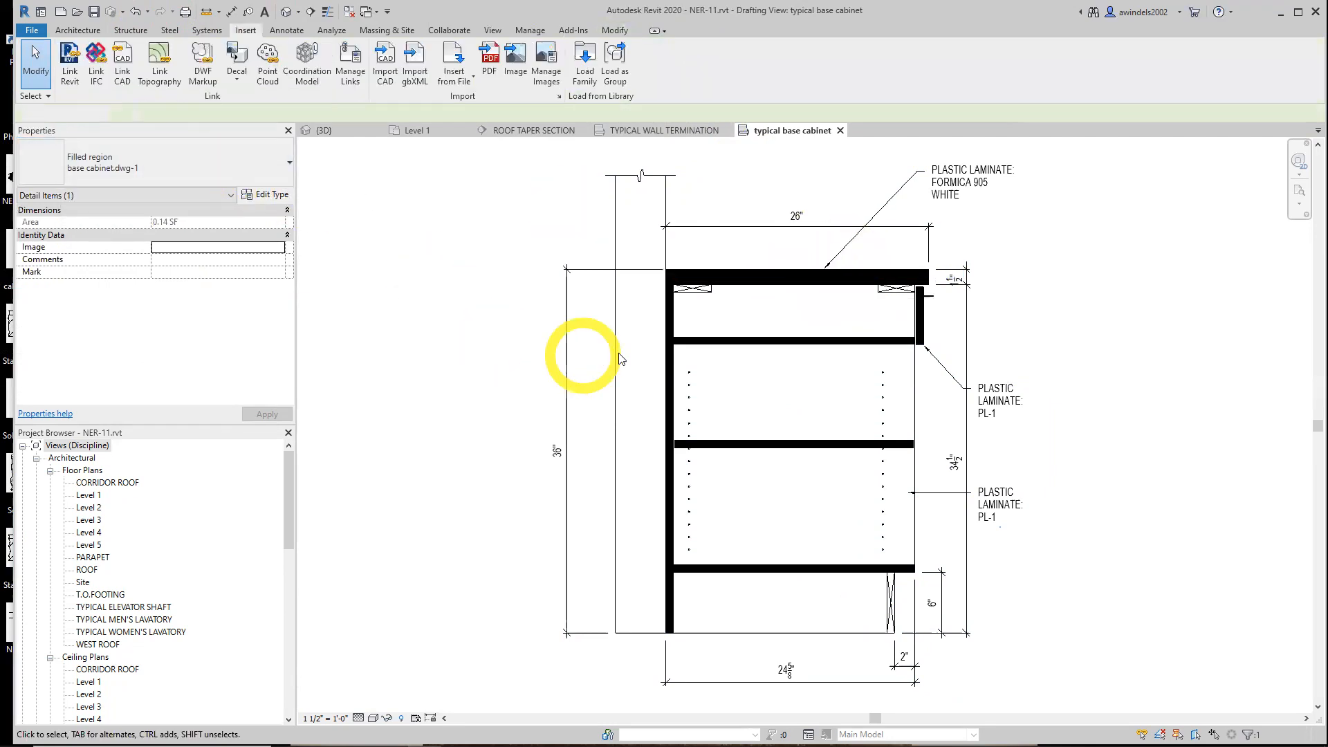
click(615, 355)
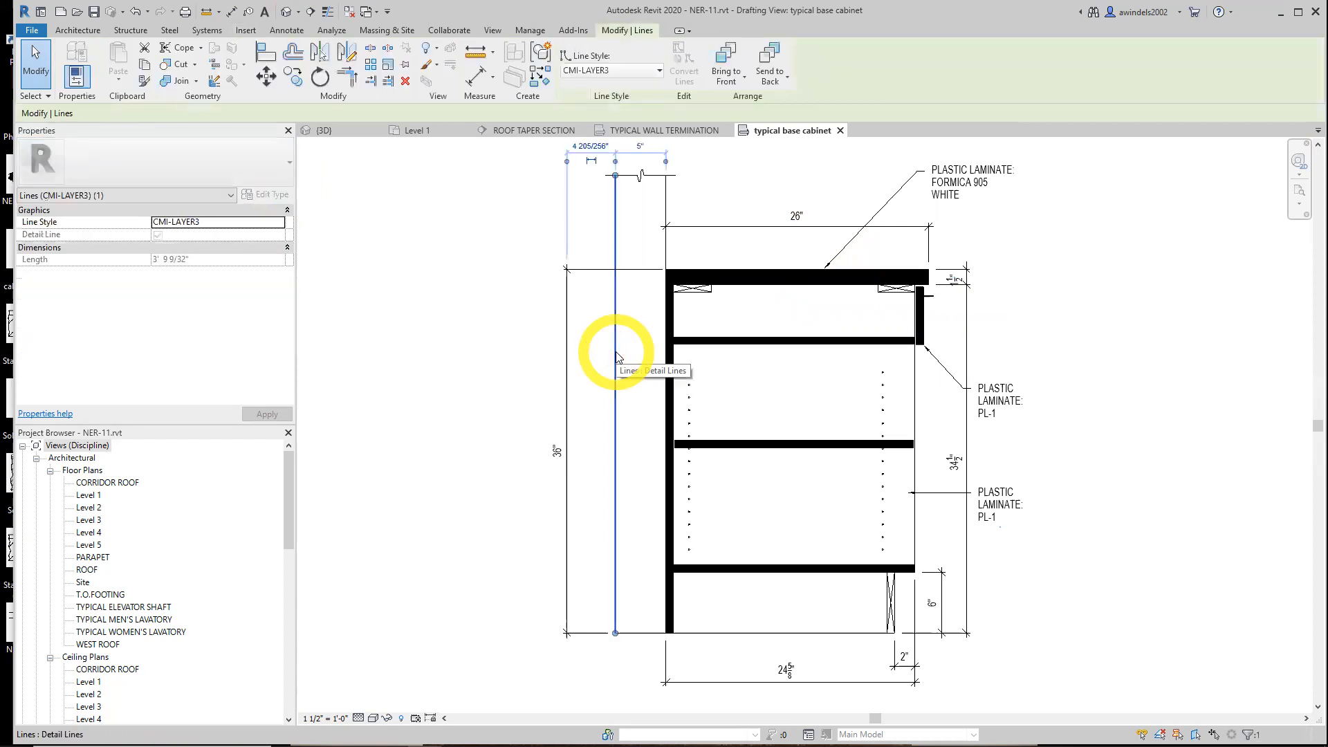
click(581, 375)
click(567, 403)
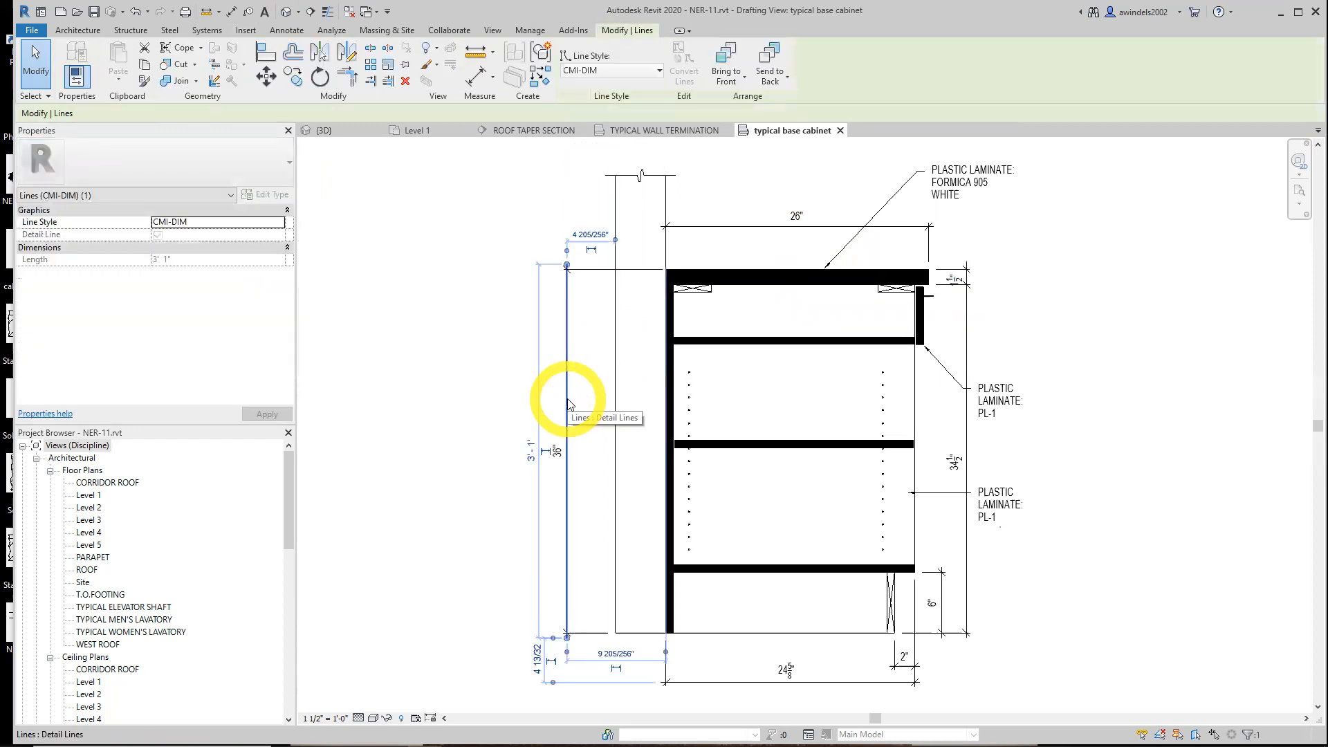
click(546, 458)
click(504, 465)
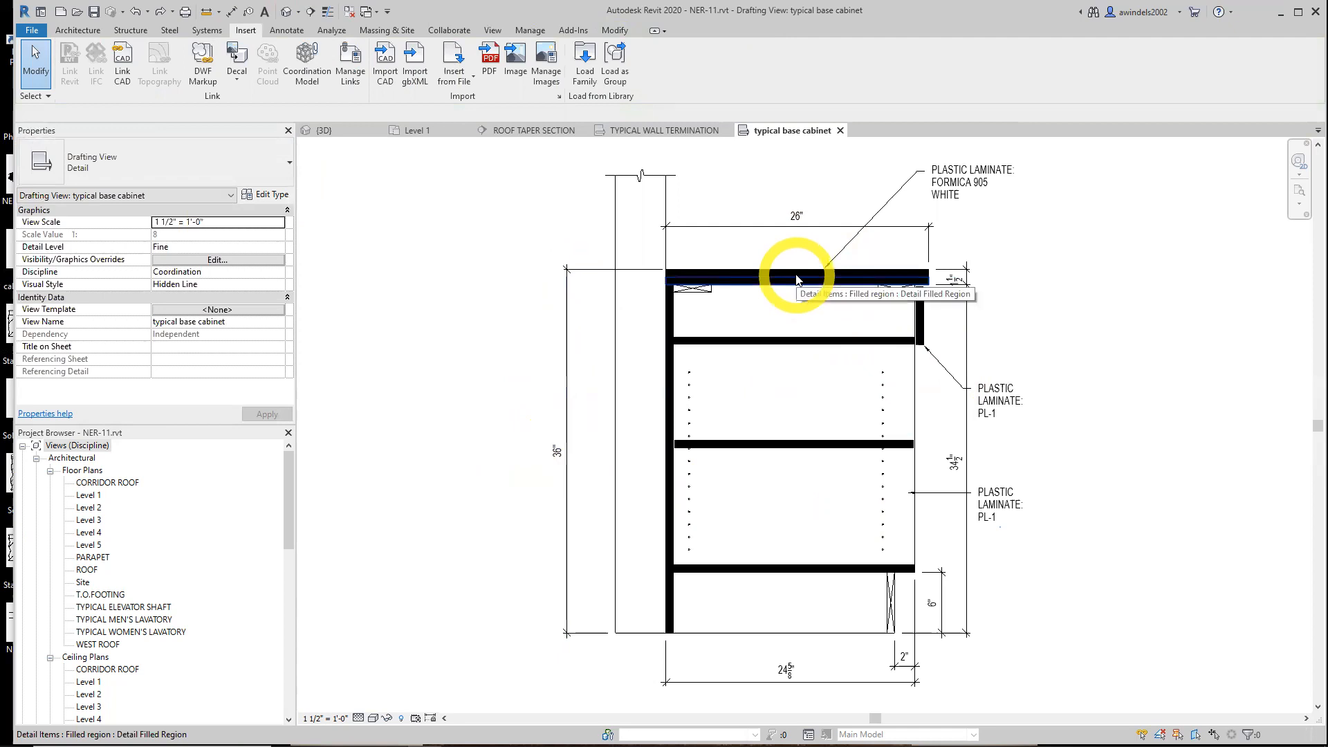
- Select the upper filled region of the countertop and open its type properties
scroll(796, 279, up, 1)
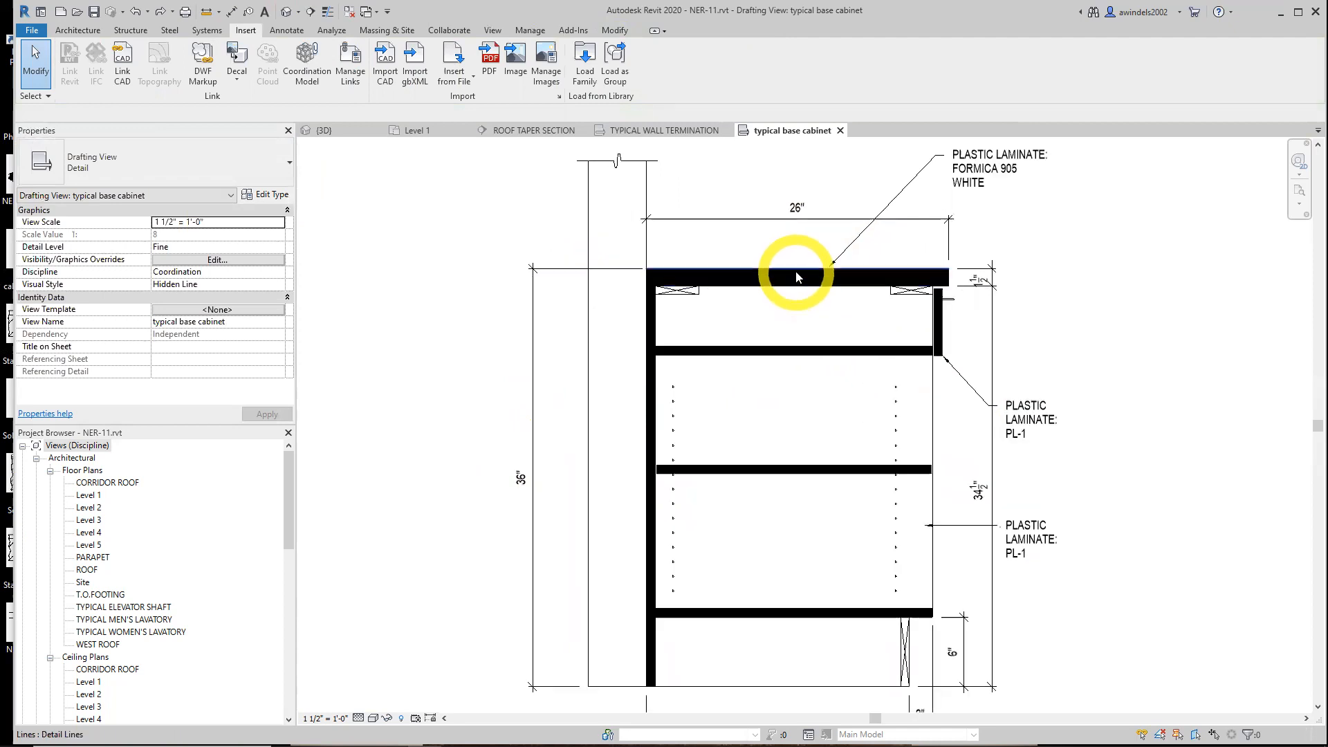
click(797, 277)
key(Escape)
scroll(798, 275, up, 3)
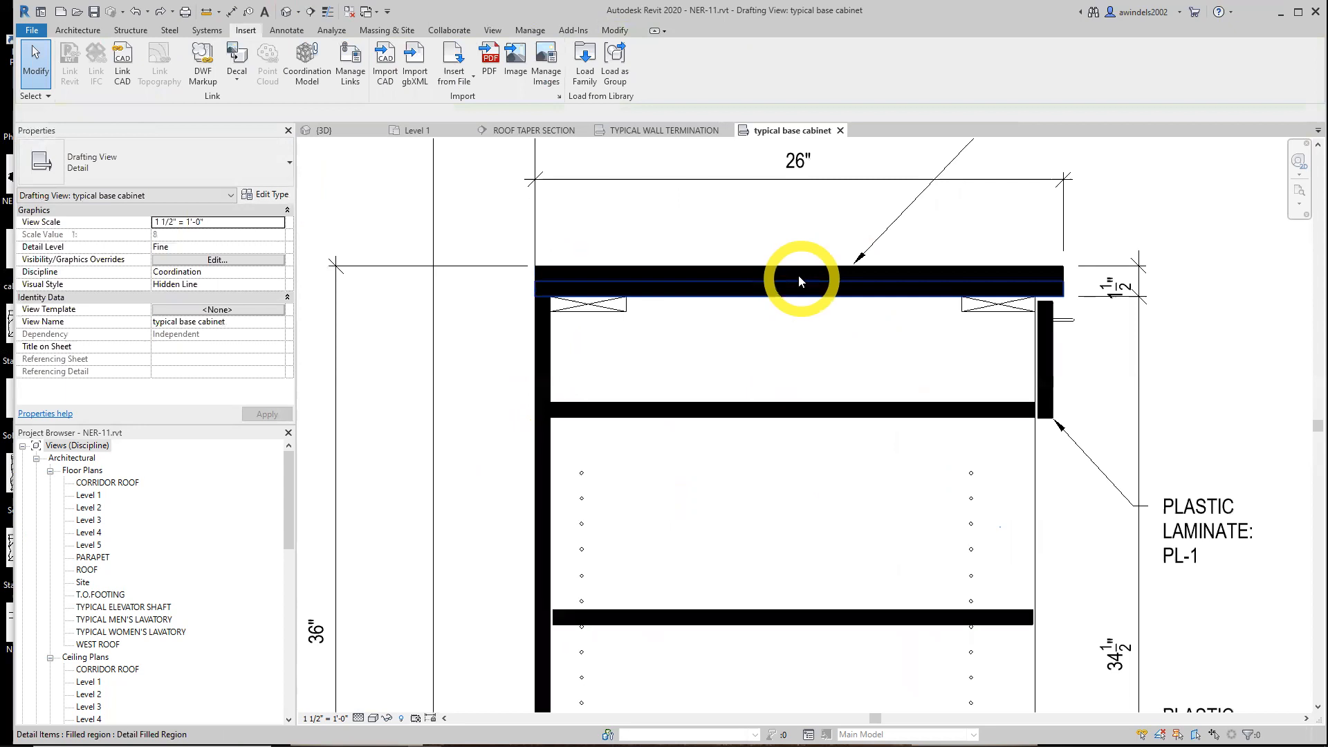
click(798, 275)
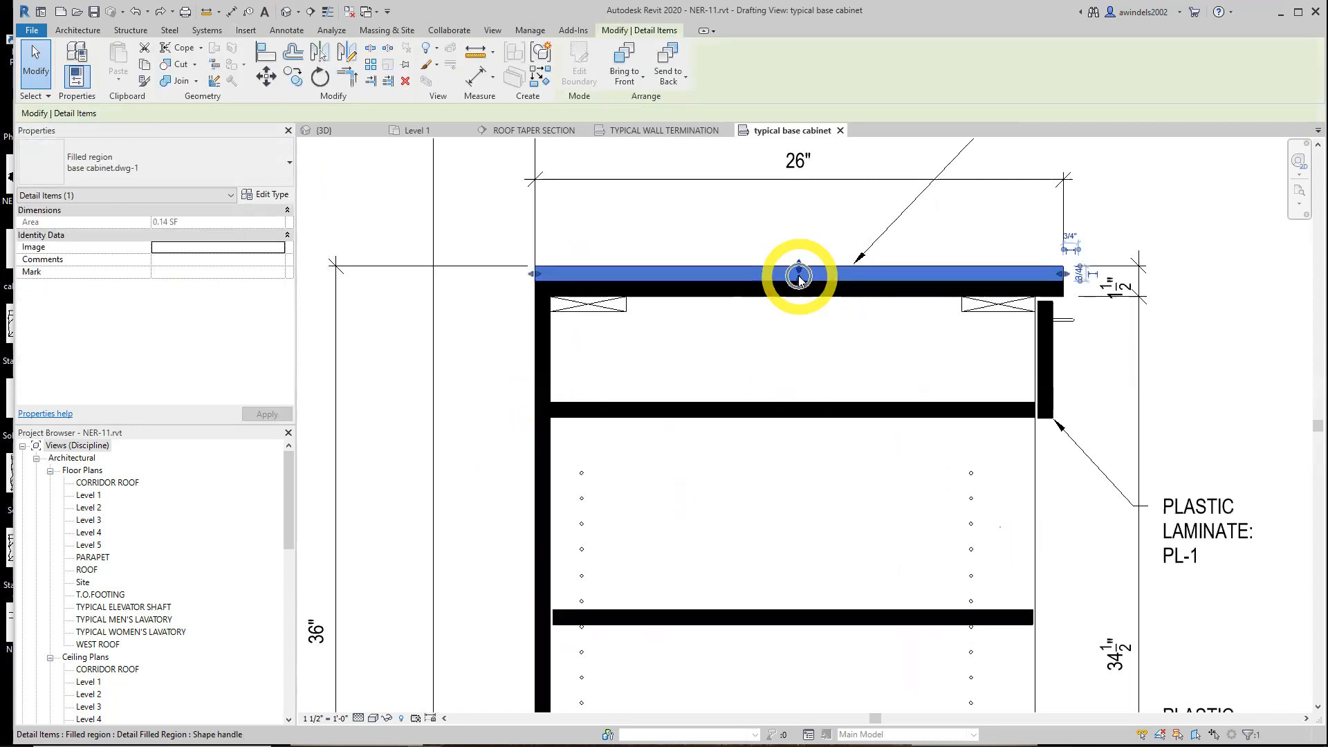
click(268, 195)
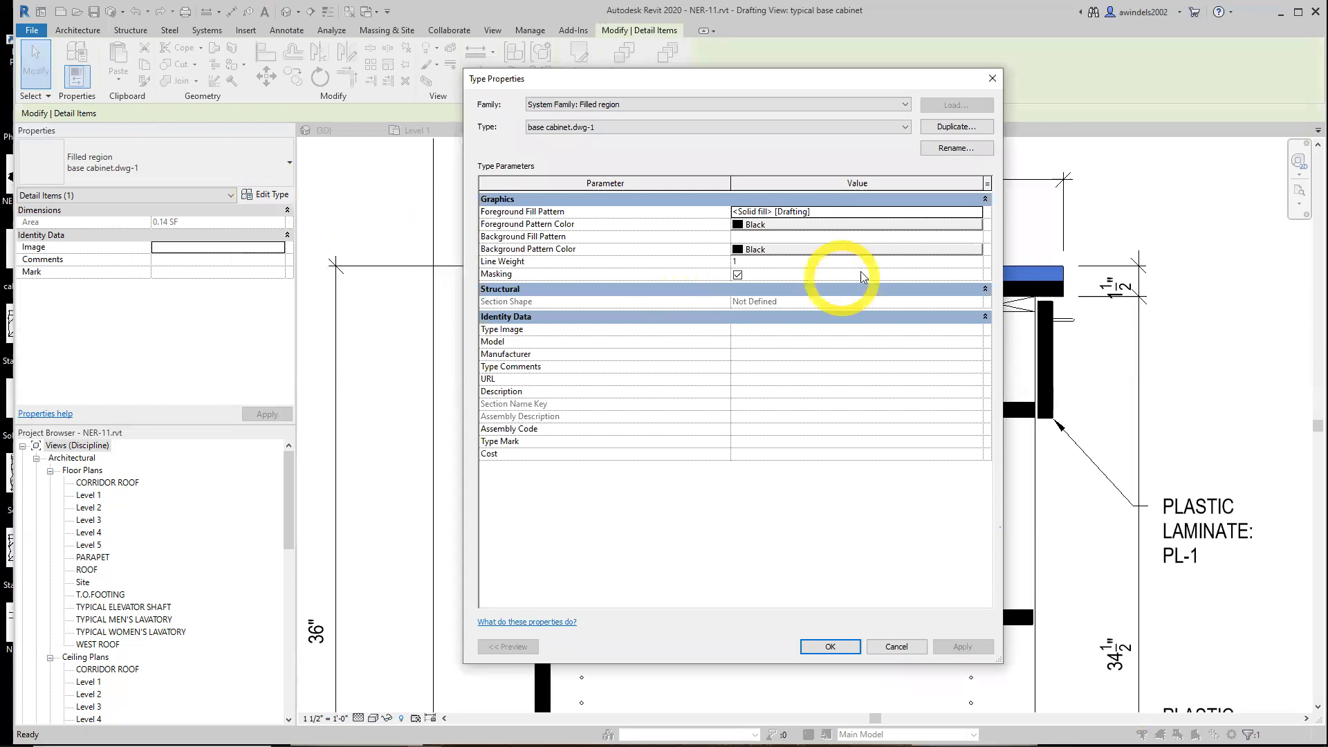
click(787, 215)
click(786, 235)
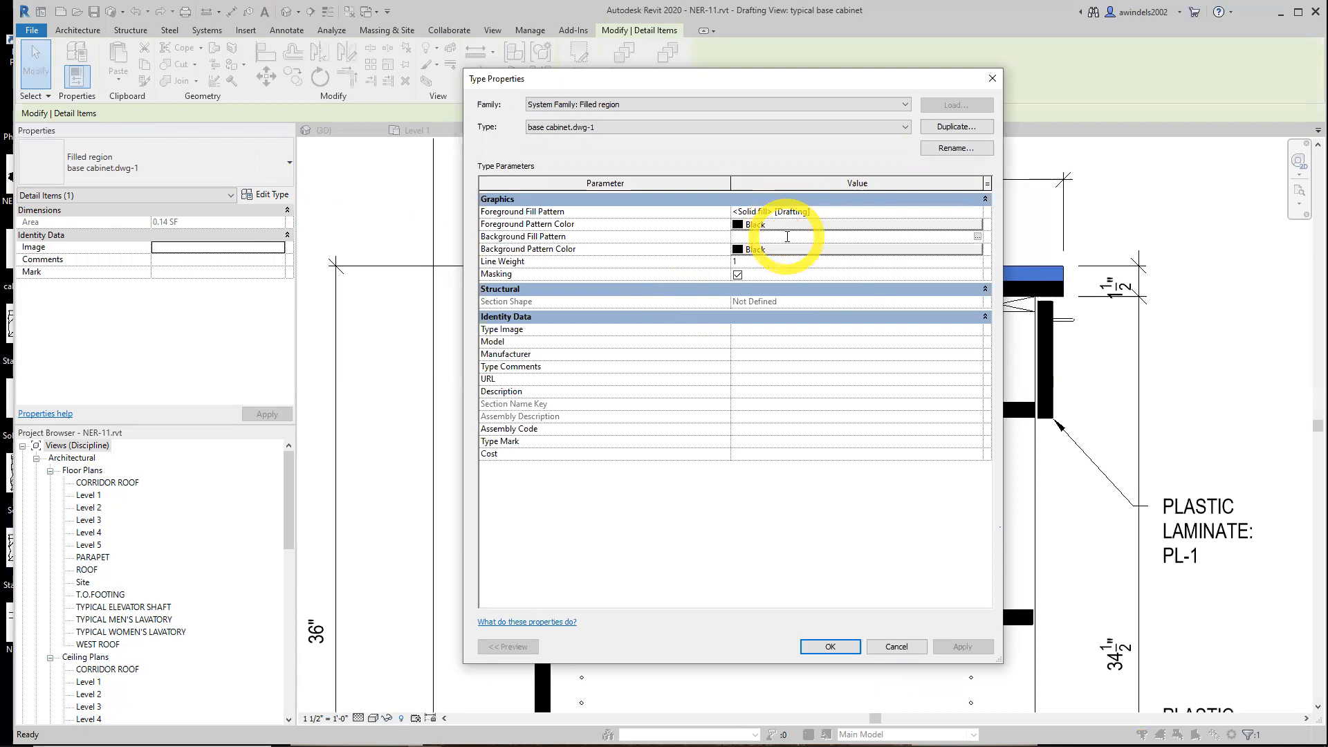
- Set the filled region type's foreground fill pattern to the Sand - Dense drafting pattern and apply it to the cabinet detail
click(858, 211)
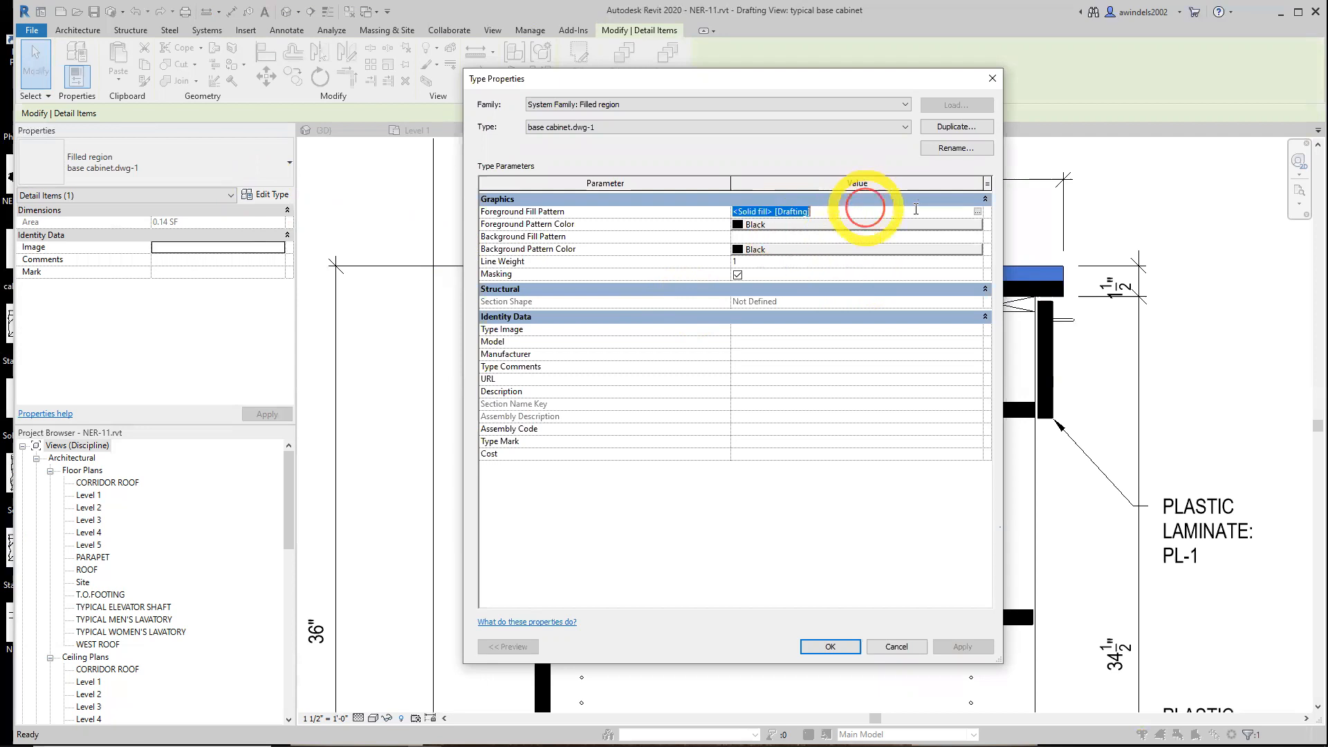
click(978, 212)
click(694, 448)
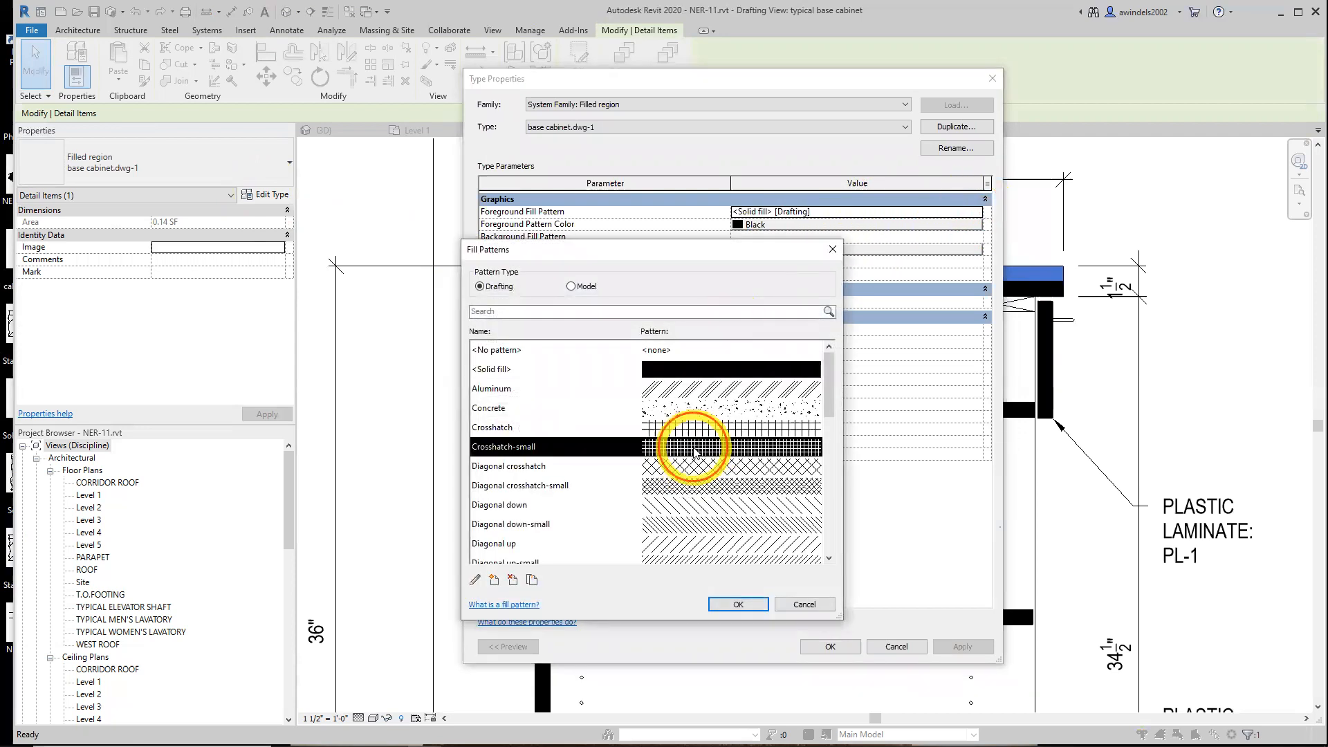
key(s)
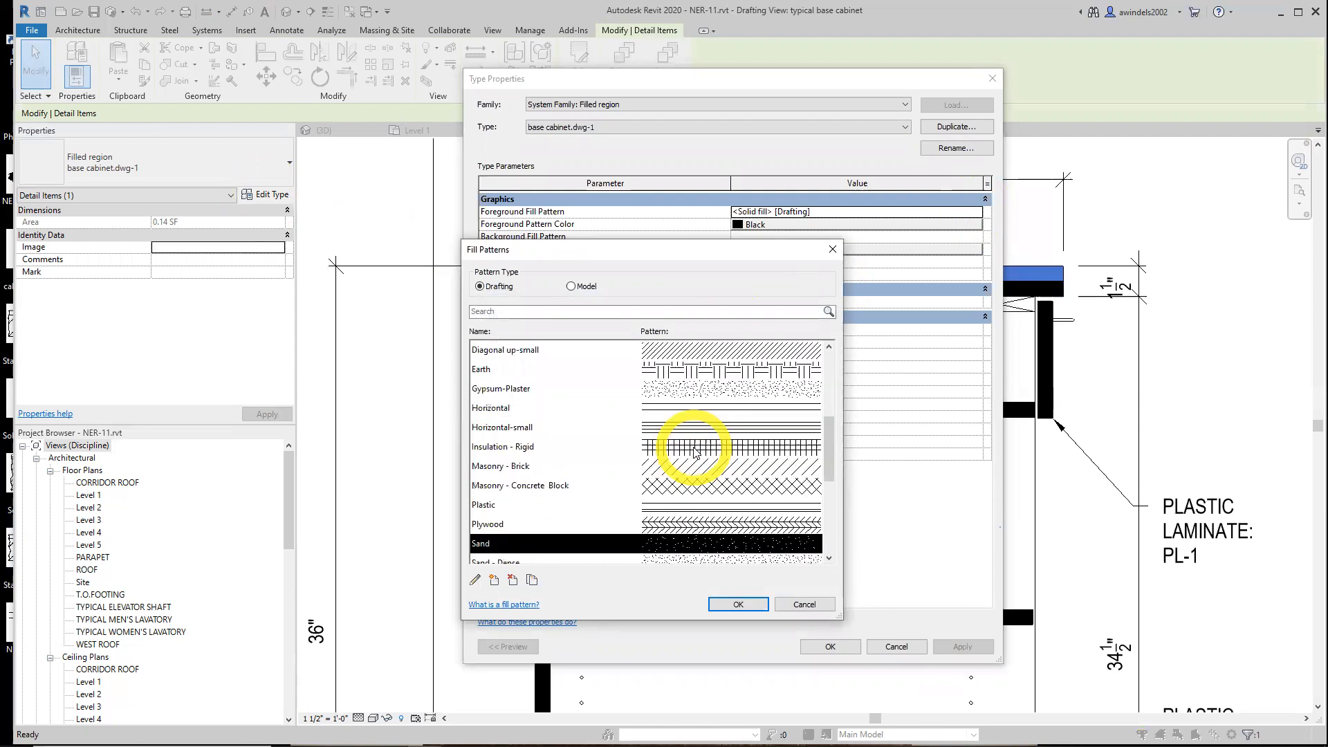
click(671, 561)
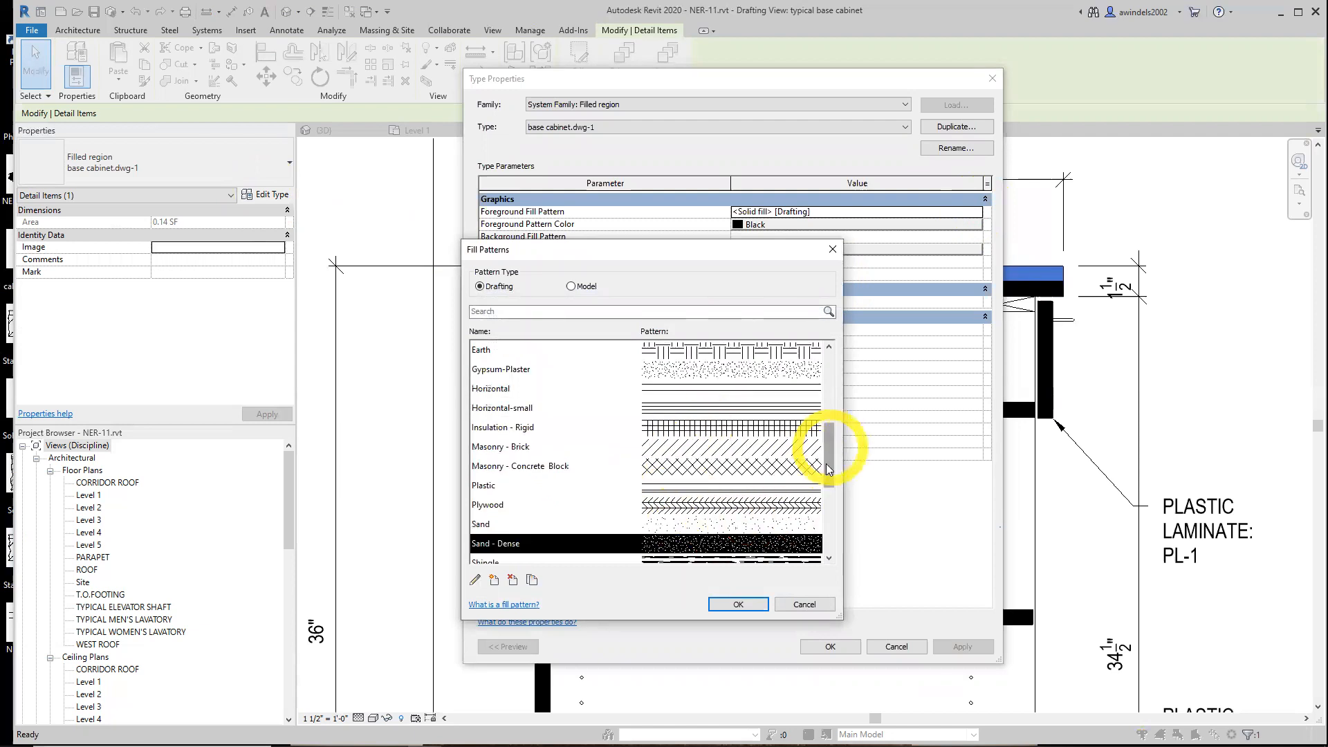
scroll(828, 469, down, 1)
click(741, 603)
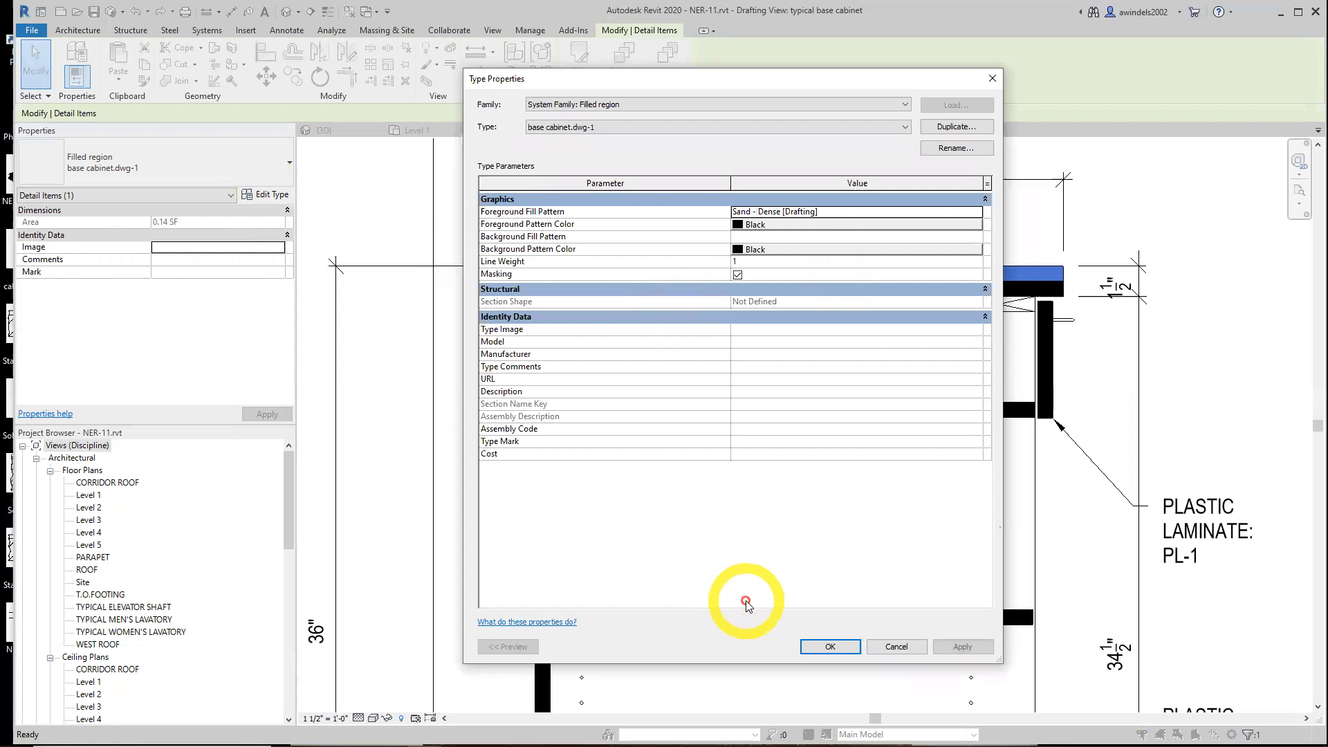
click(829, 647)
scroll(802, 533, down, 4)
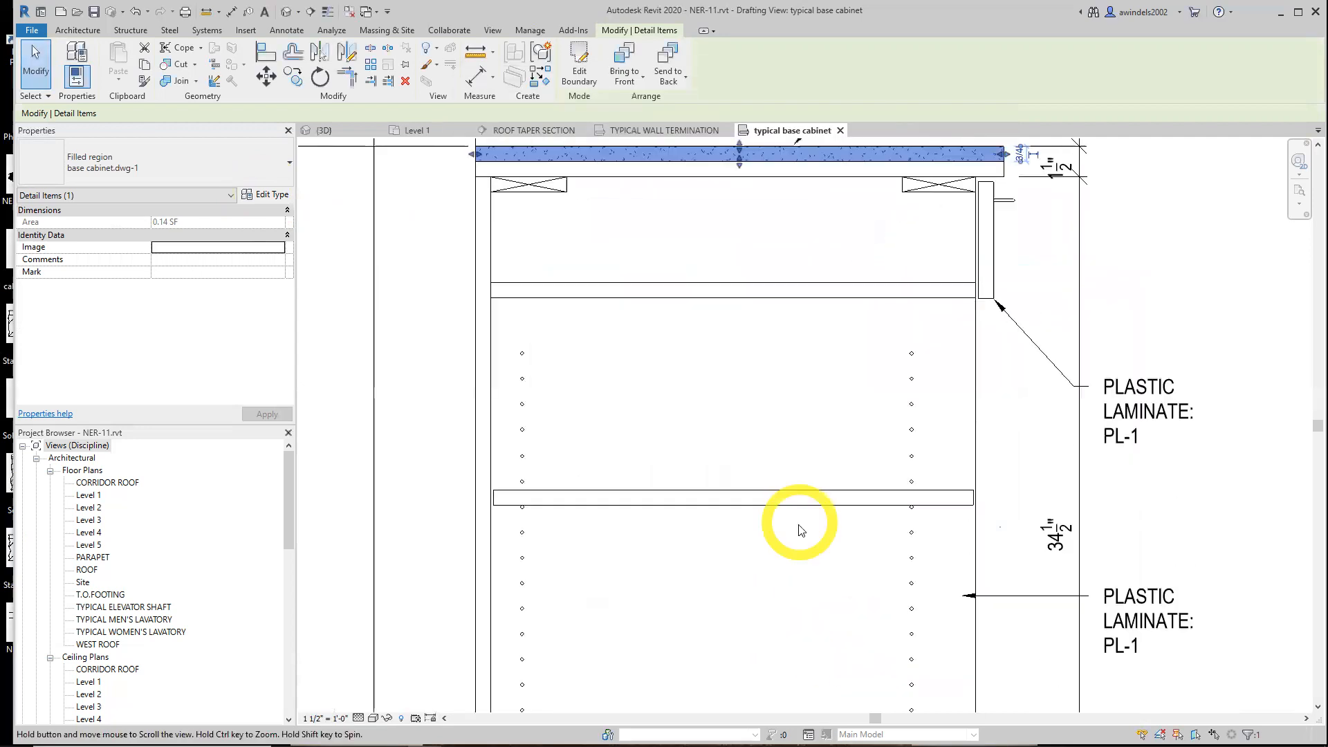
scroll(833, 595, down, 3)
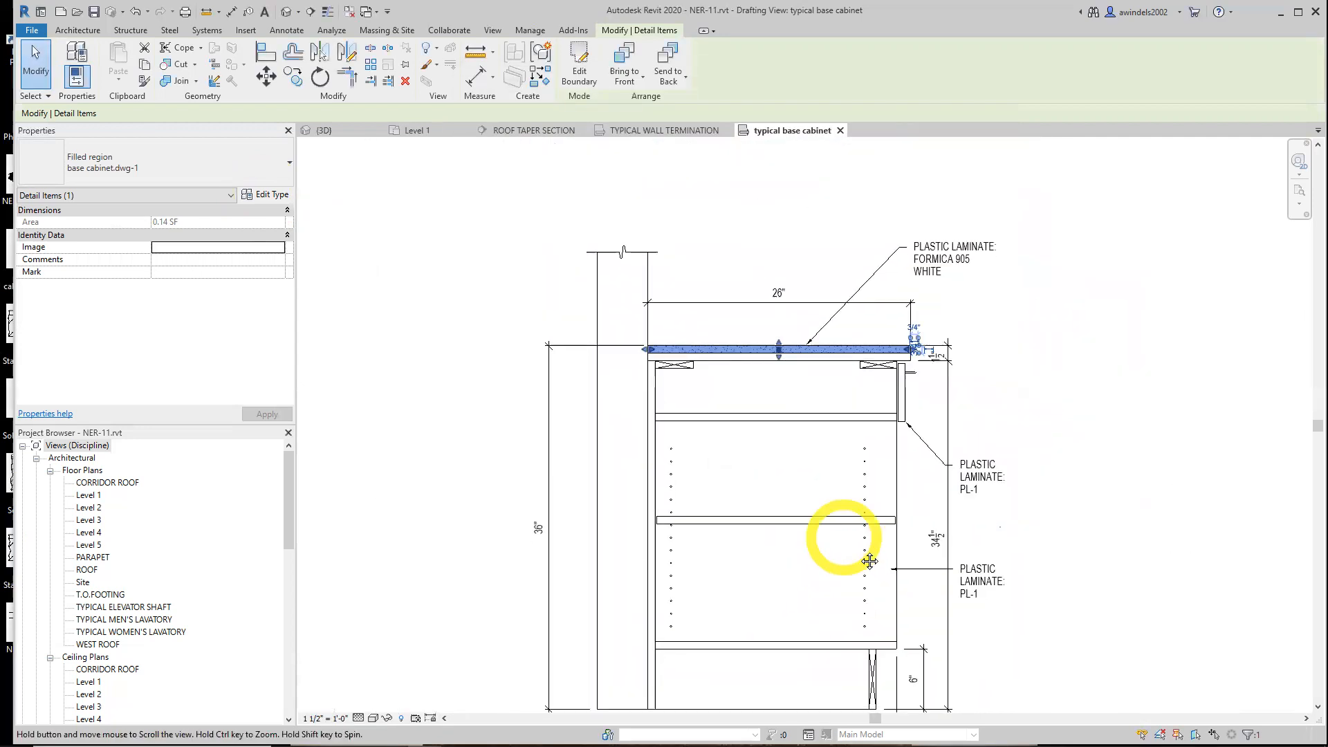
key(Escape)
middle_drag(879, 541, 842, 533)
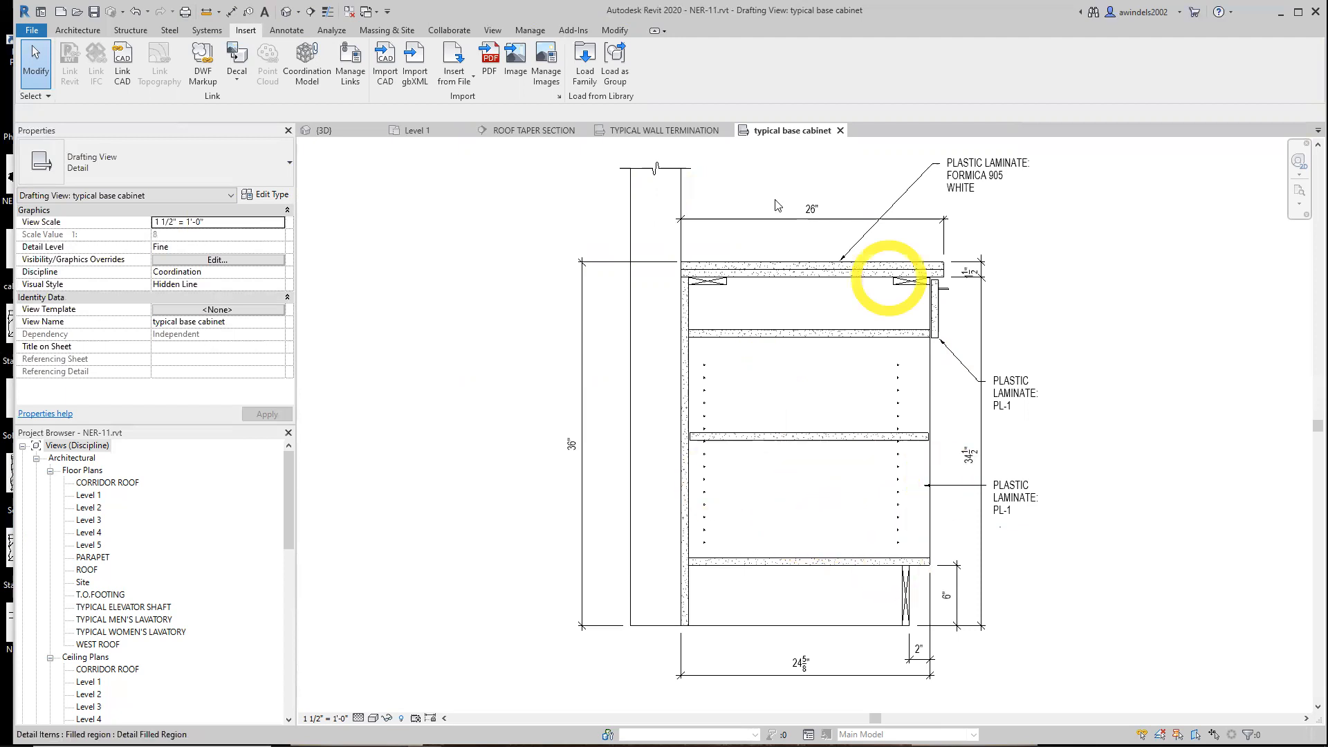
- Locate the drafting views under Coordination and open TYPICAL WALL TERMINATION followed by typical base cabinet
click(36, 458)
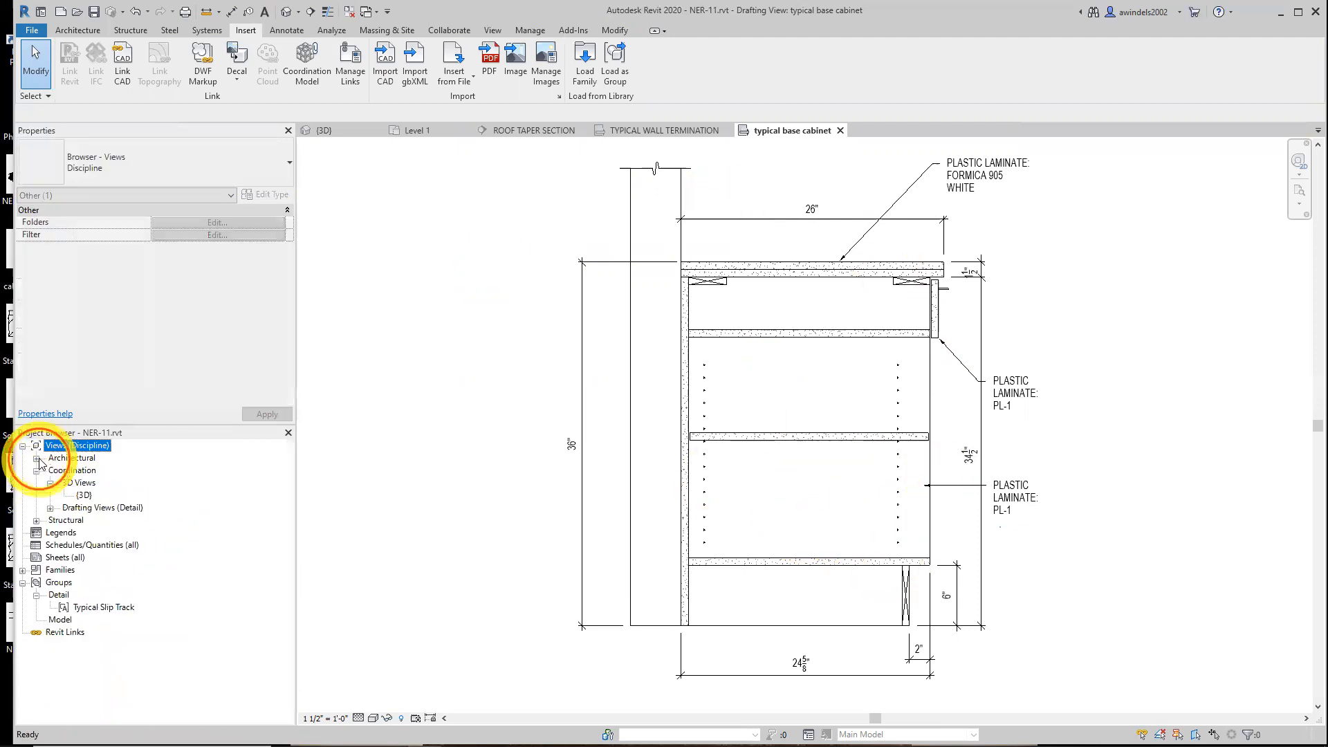
click(50, 509)
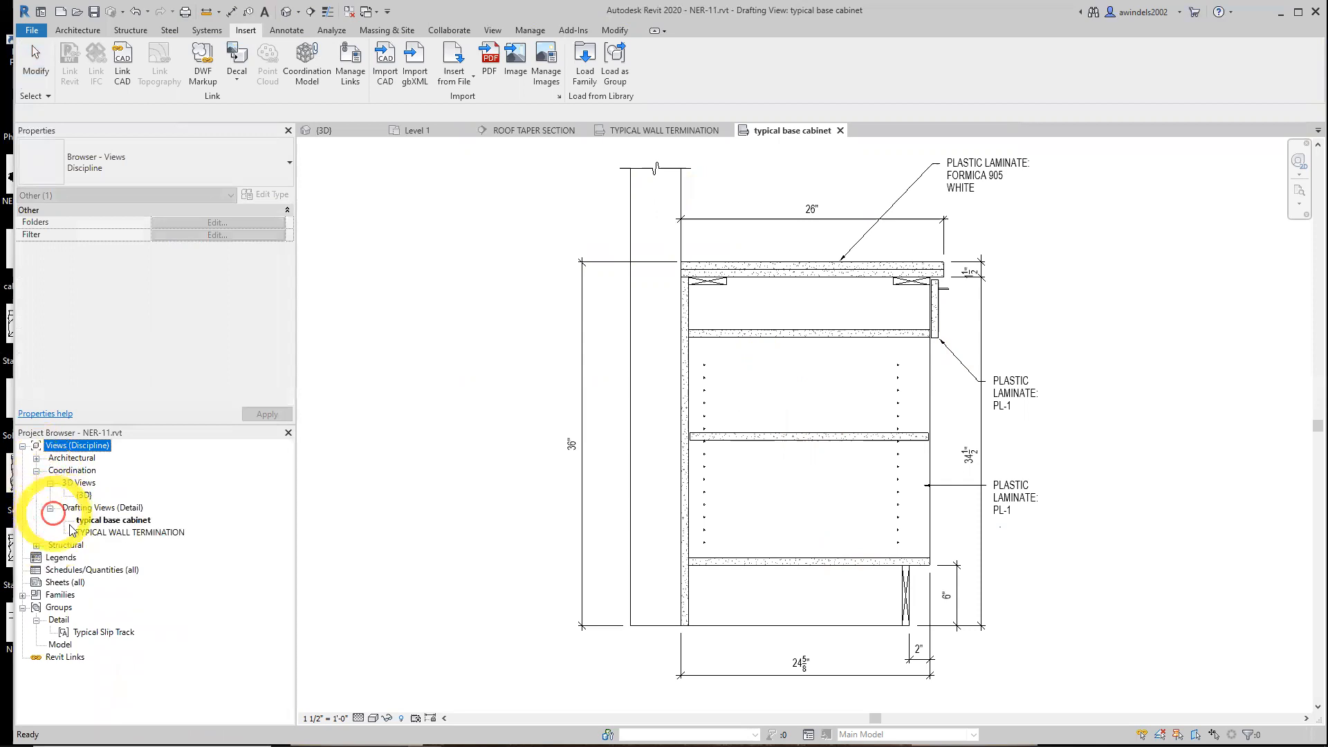
click(155, 533)
double_click(155, 534)
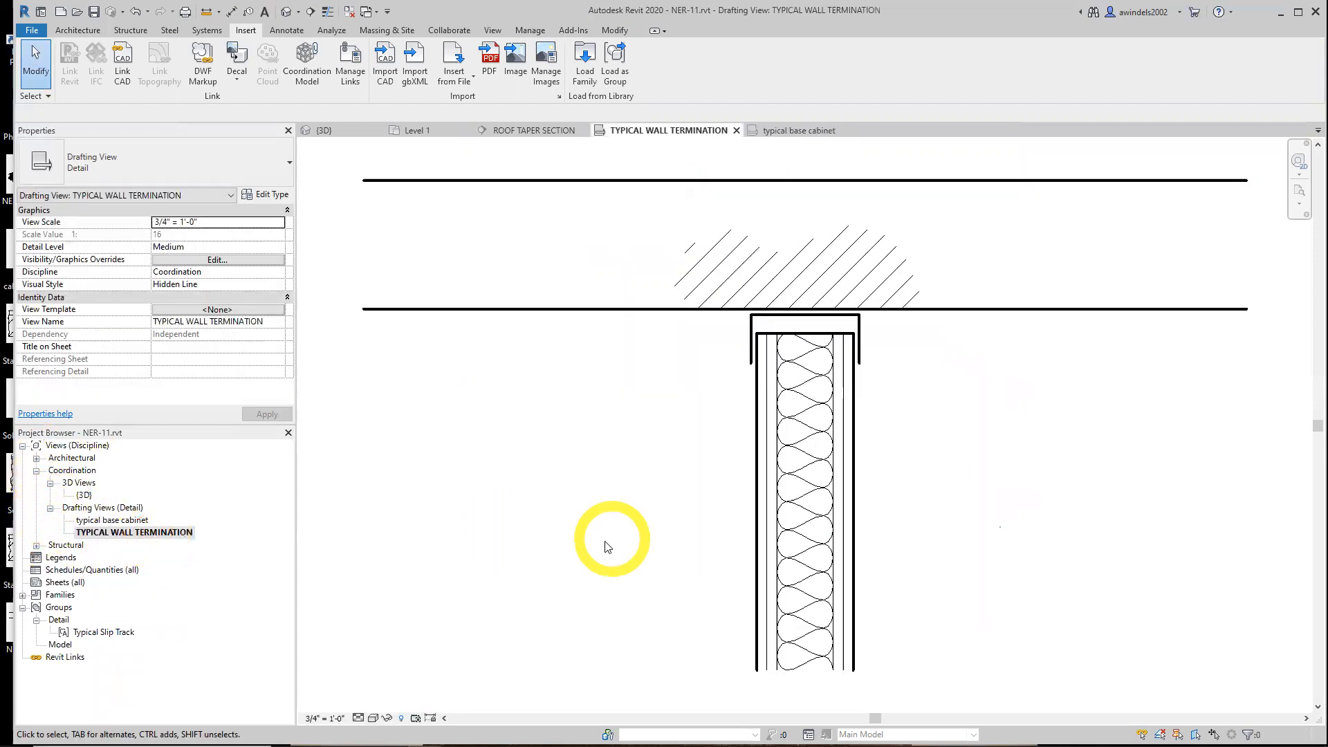
click(137, 523)
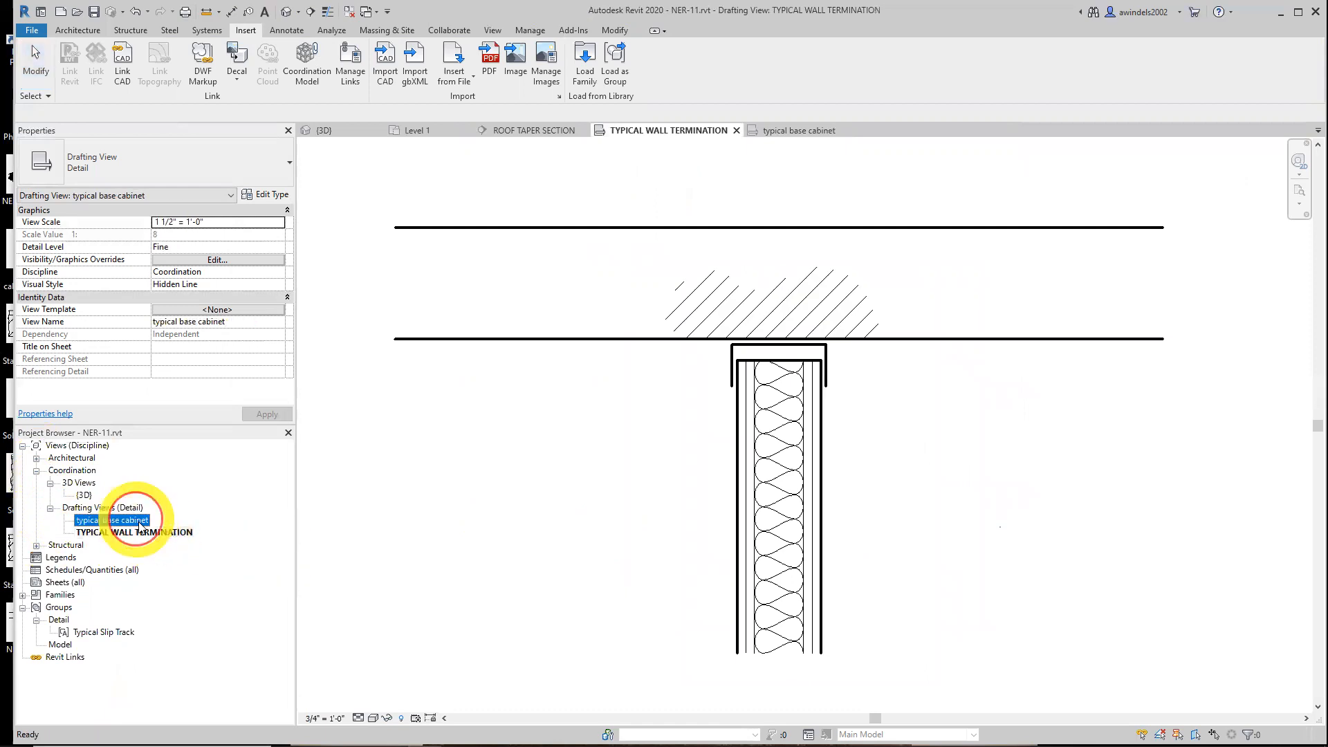
double_click(137, 523)
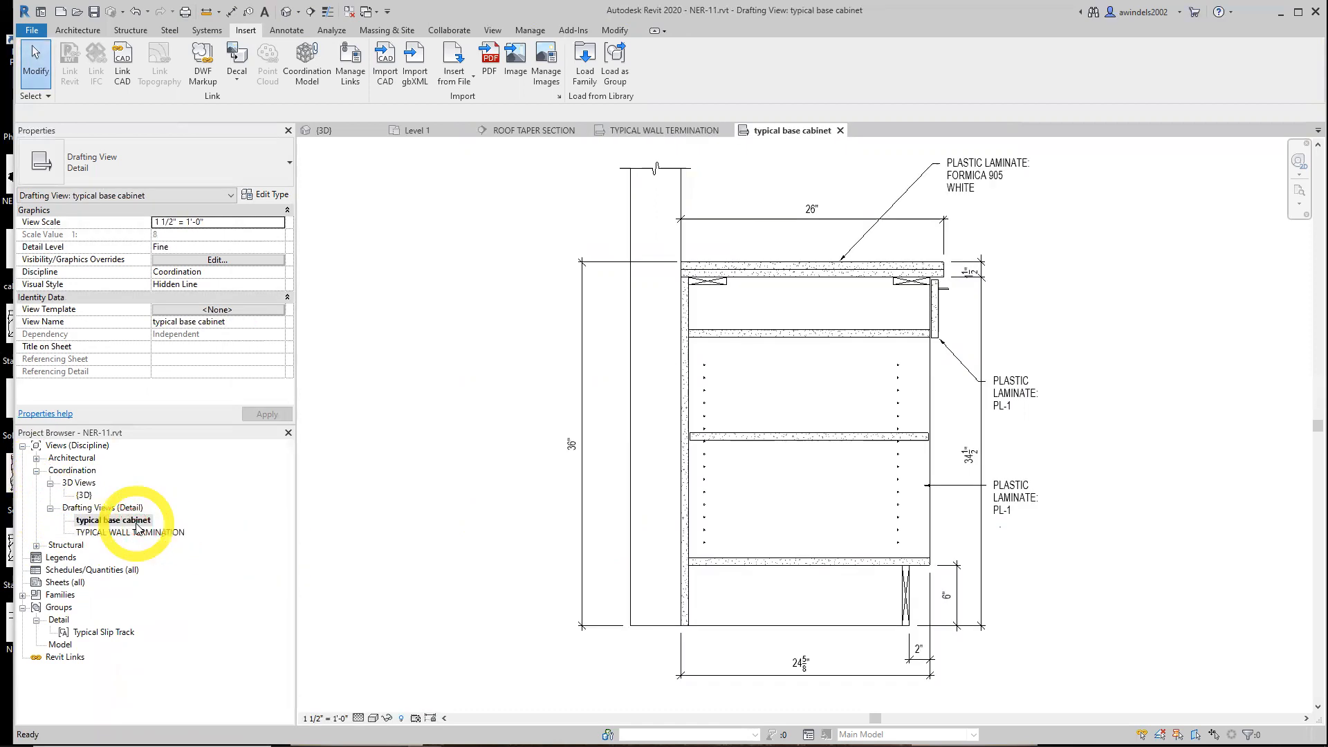
- Collapse the Coordination group and all the view categories within the Architectural discipline of the project browser
click(36, 471)
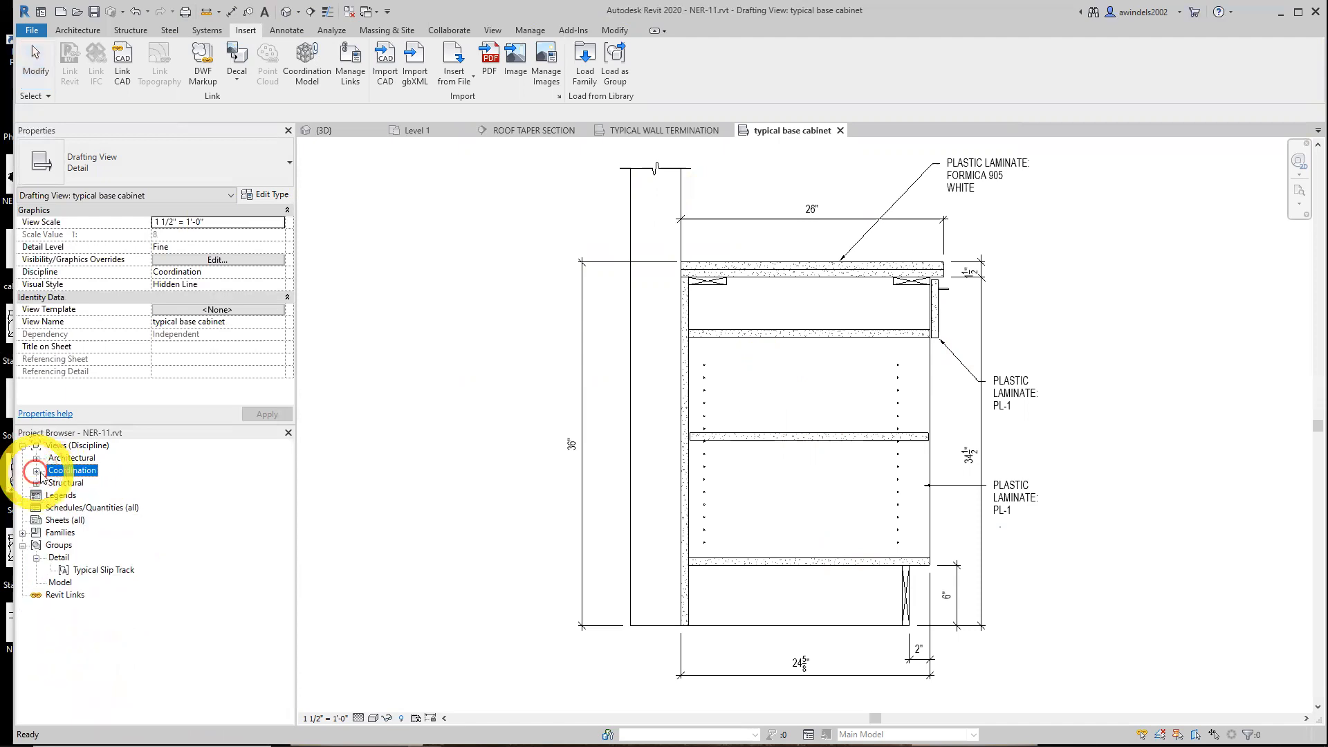
click(36, 458)
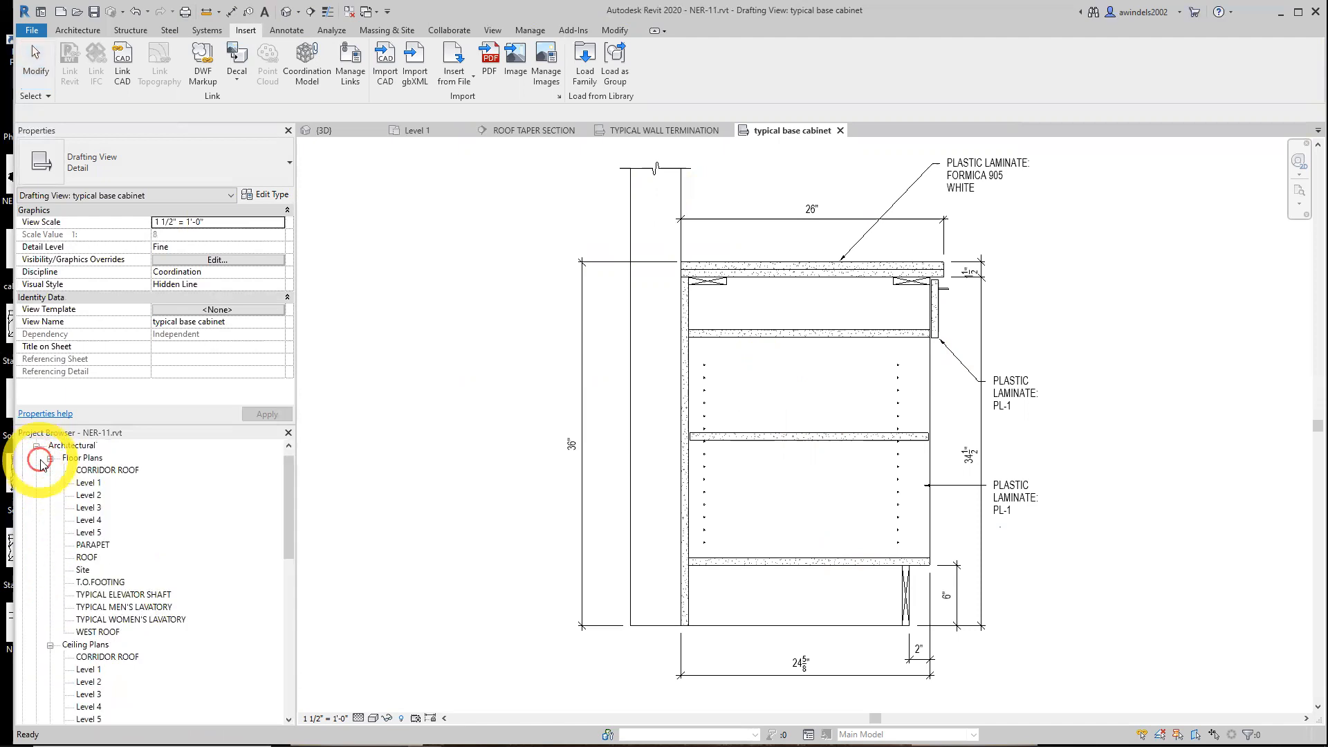
click(49, 471)
click(50, 482)
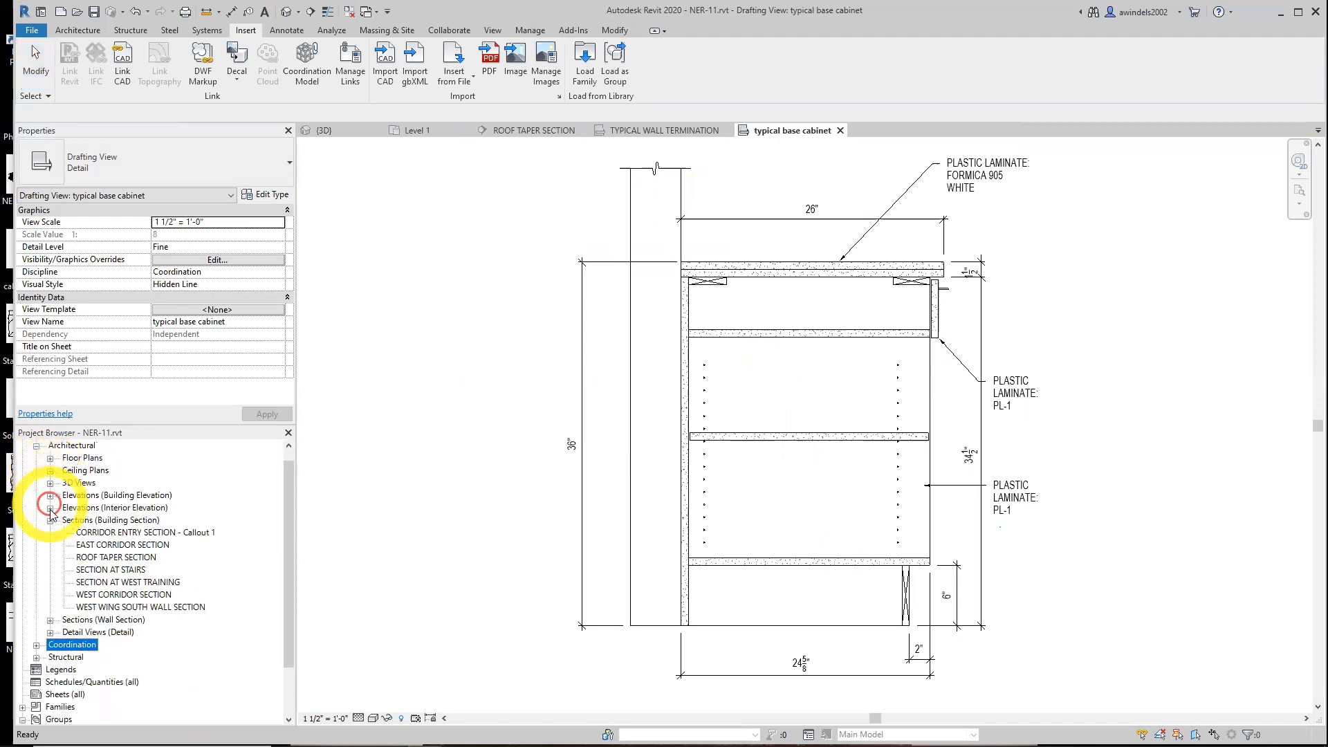
click(50, 521)
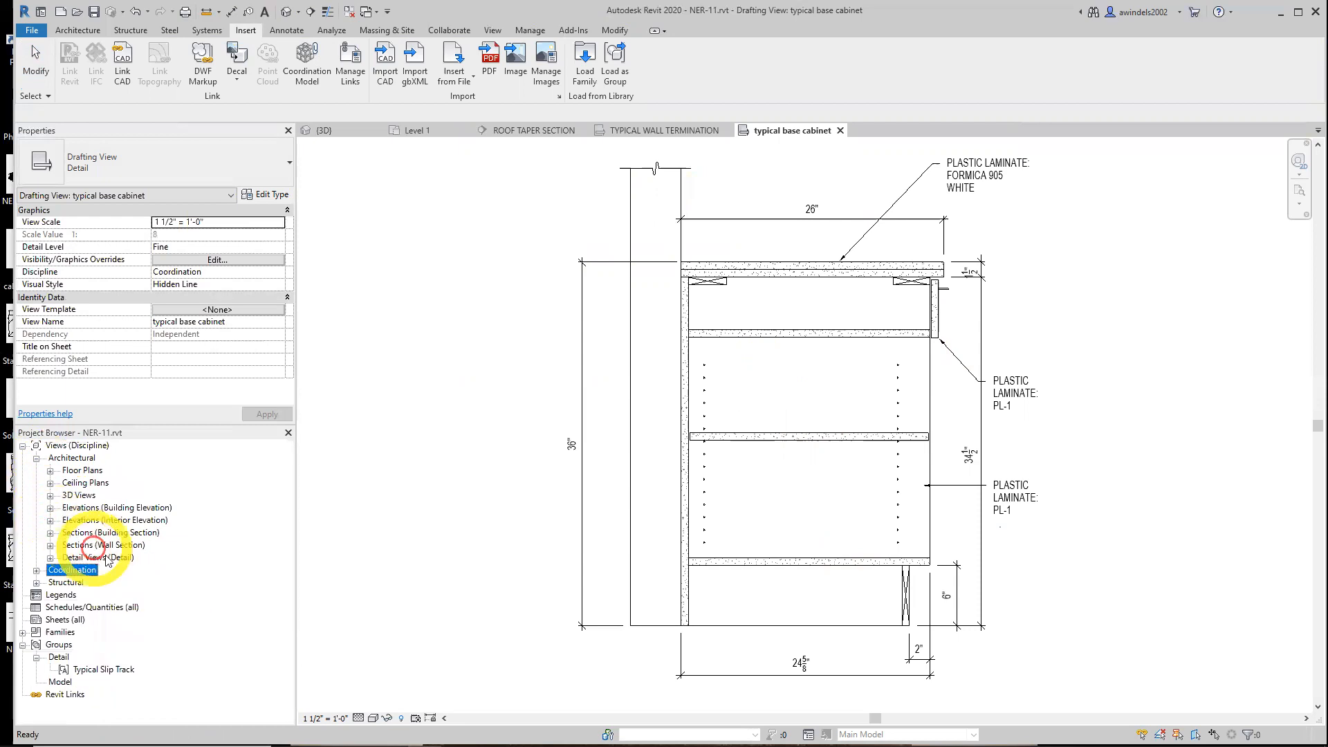
- Show the two drafting views under Coordination with its 3D views collapsed, and view the TYPICAL WALL TERMINATION detail
click(36, 571)
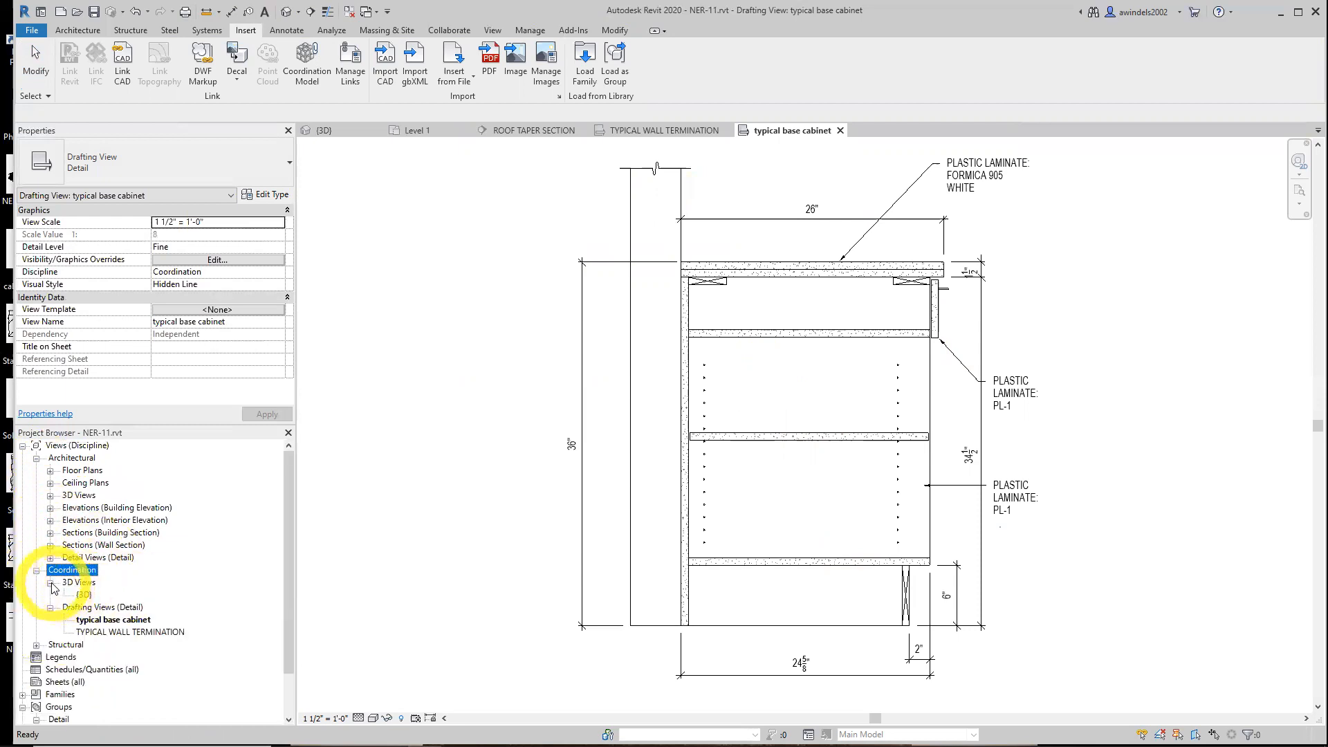
click(50, 582)
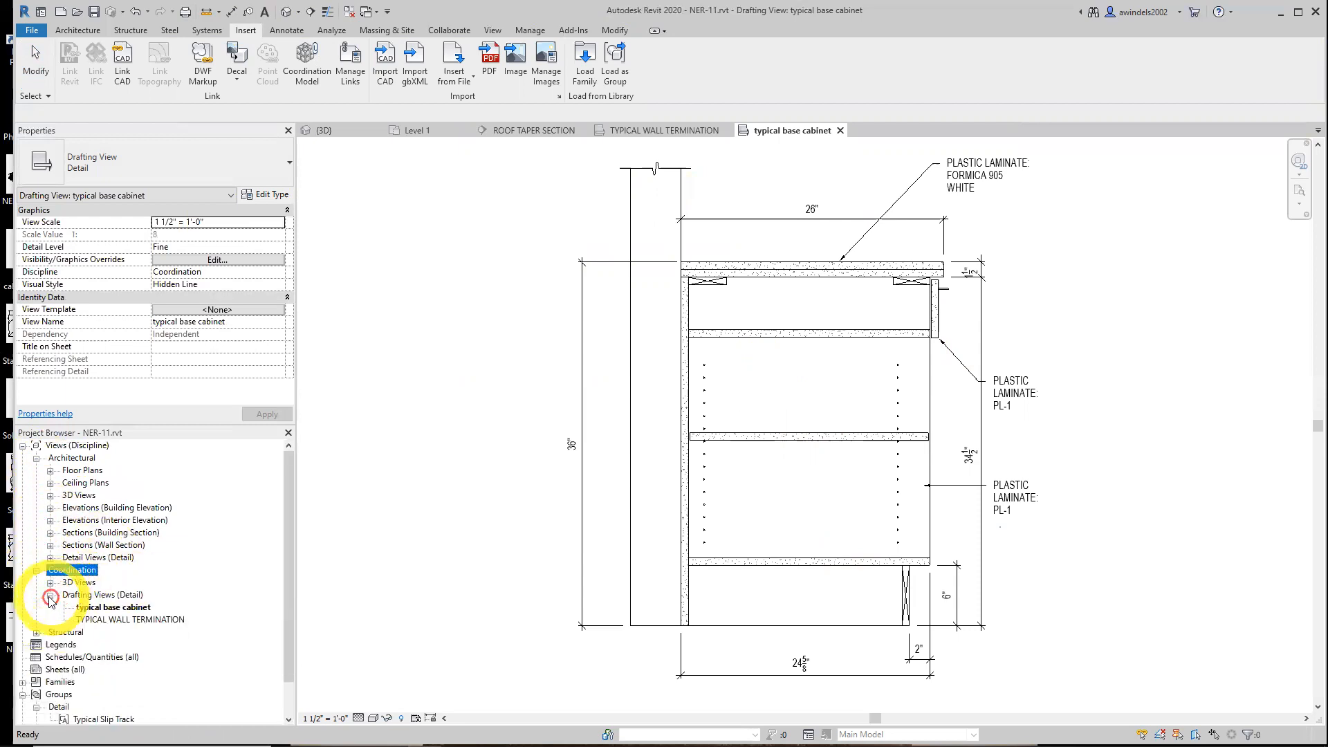
click(116, 596)
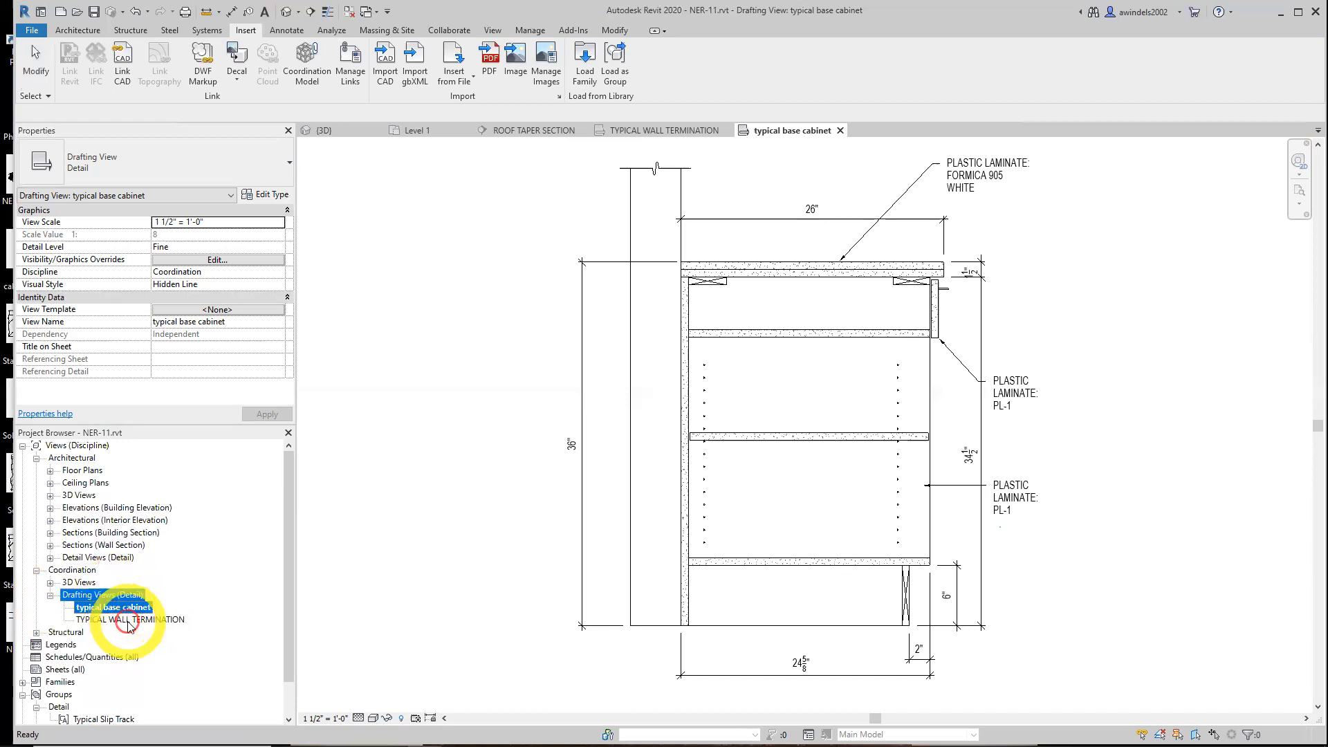
shift+click(136, 621)
click(104, 595)
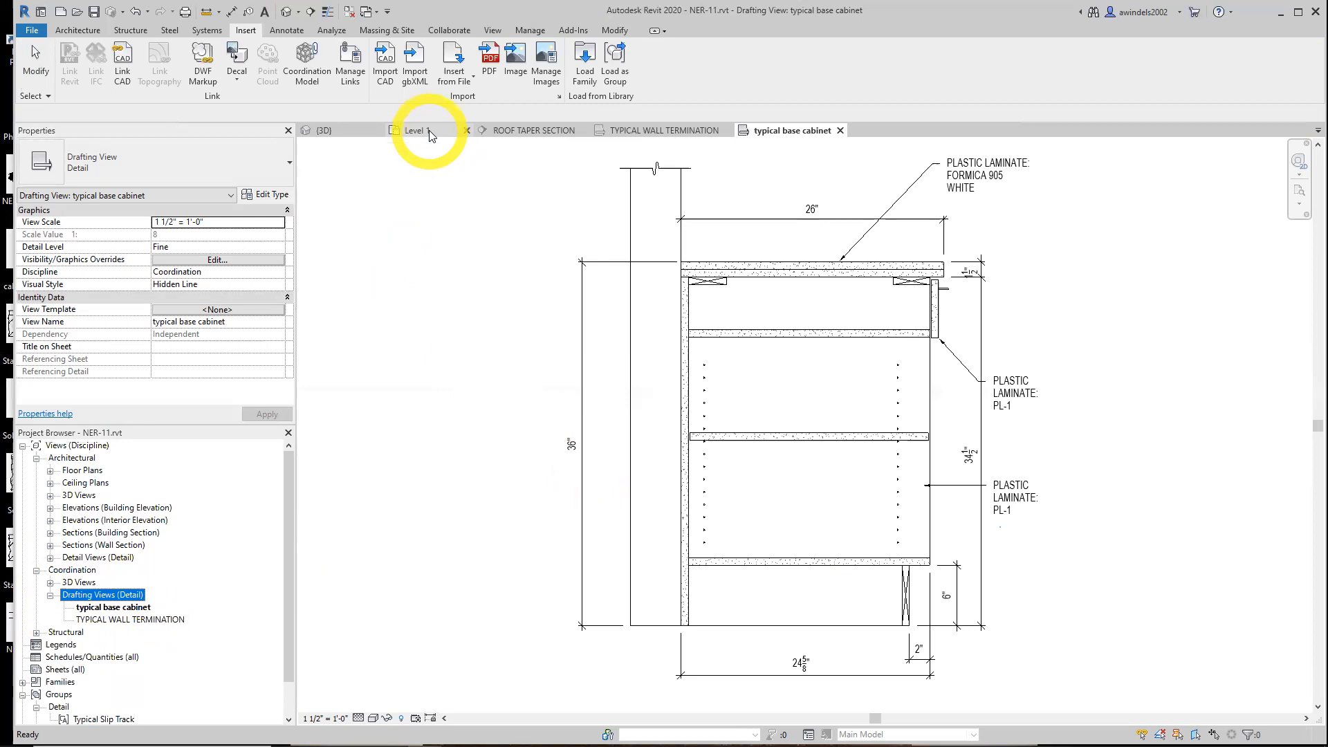
click(668, 130)
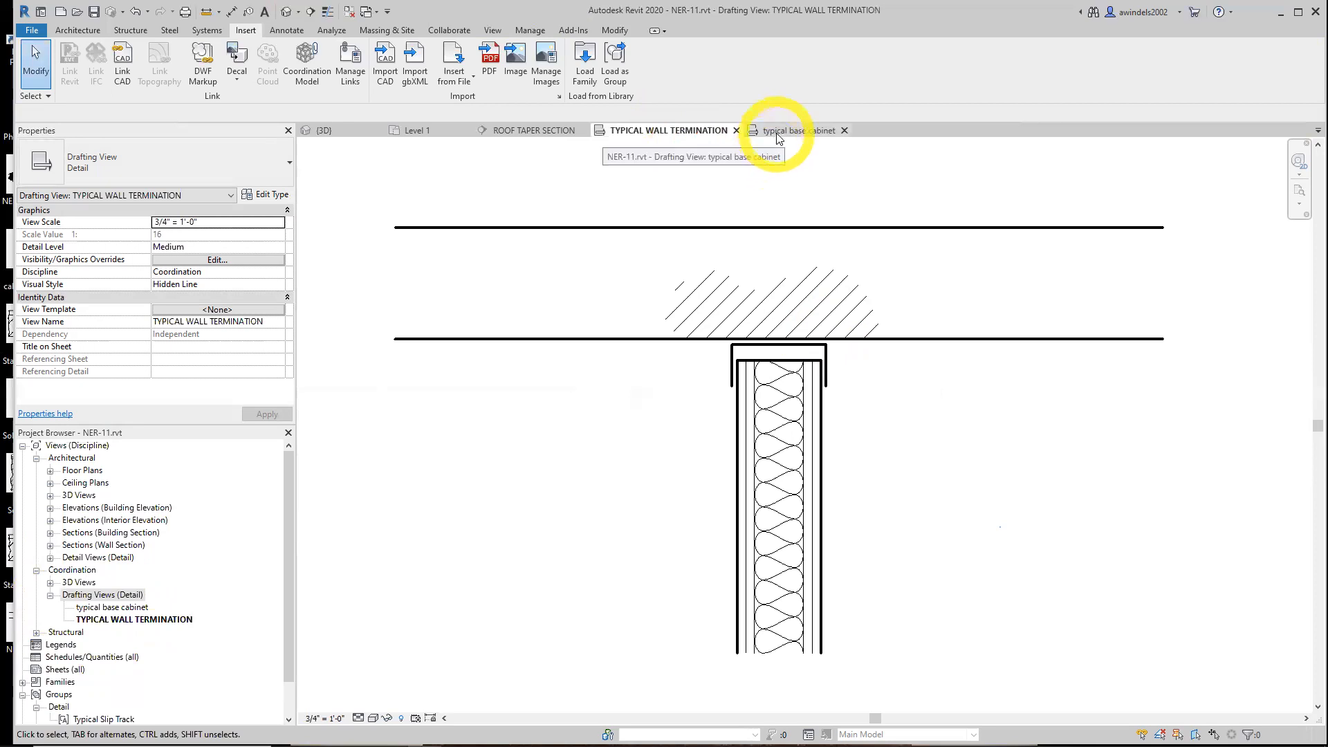
- Open the WEST ROOF floor plan and bring the west wing's roof into view
click(414, 132)
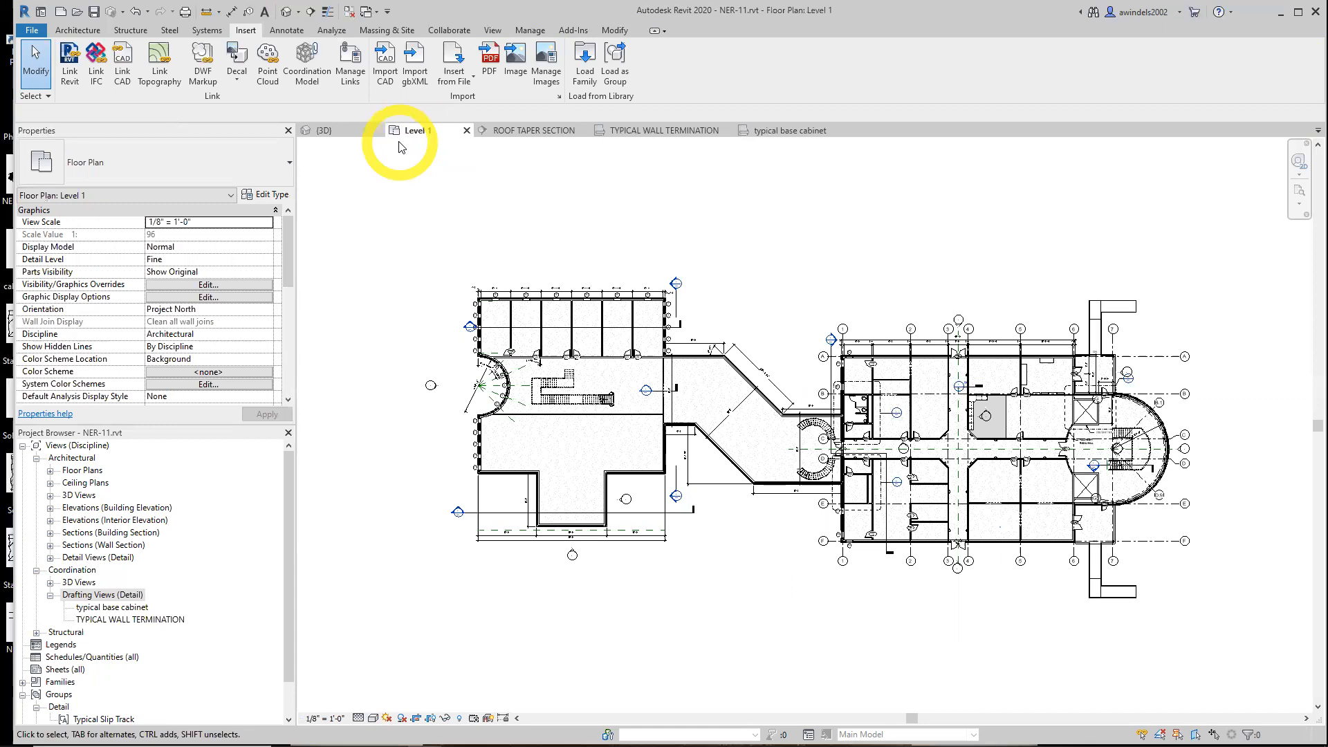
key(XF86AudioLowerVolume)
click(49, 471)
double_click(99, 645)
middle_drag(756, 567, 895, 603)
scroll(596, 320, up, 1)
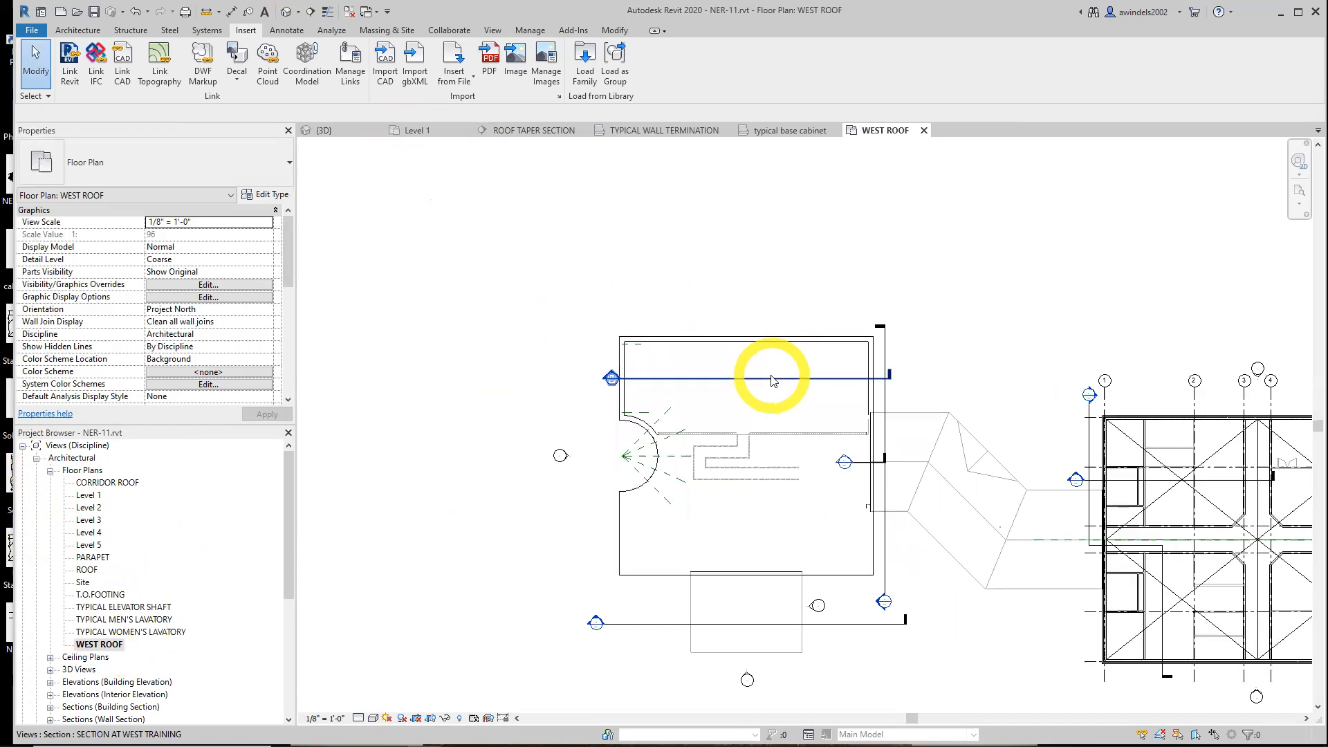
middle_drag(766, 379, 742, 374)
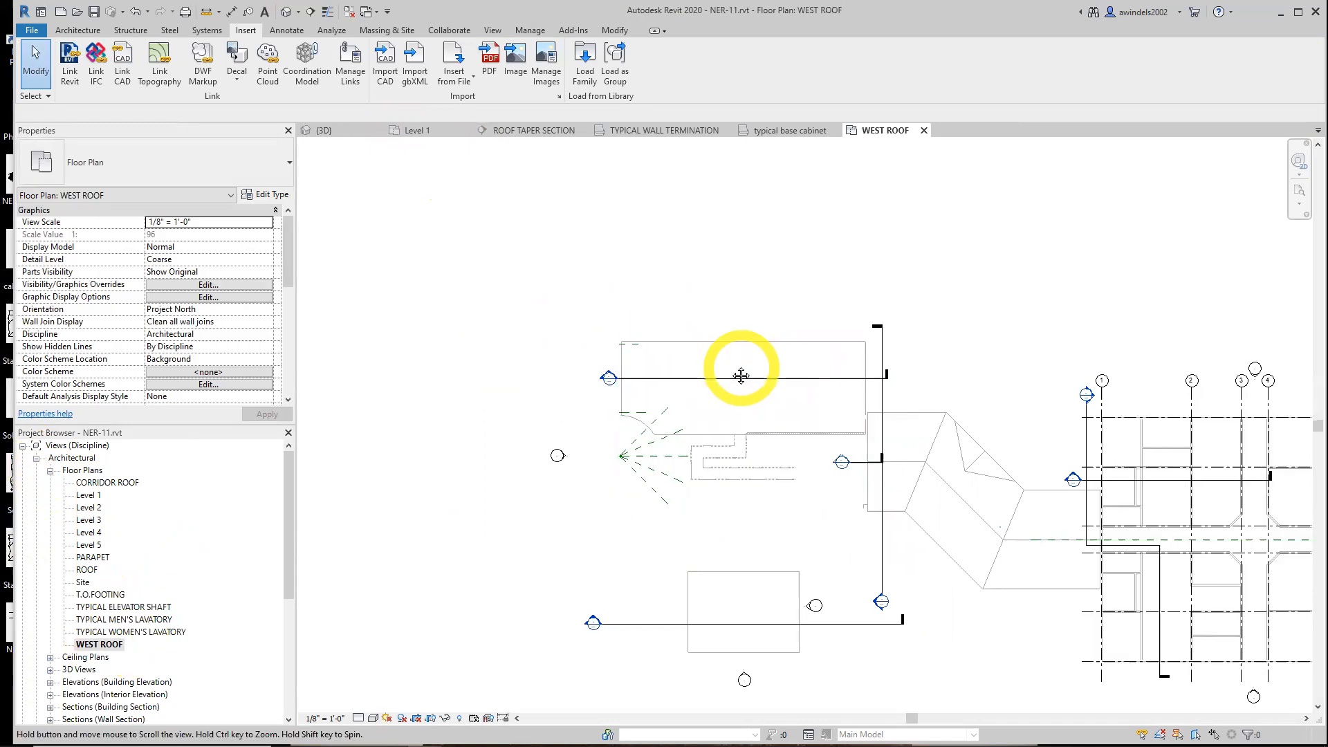
click(97, 645)
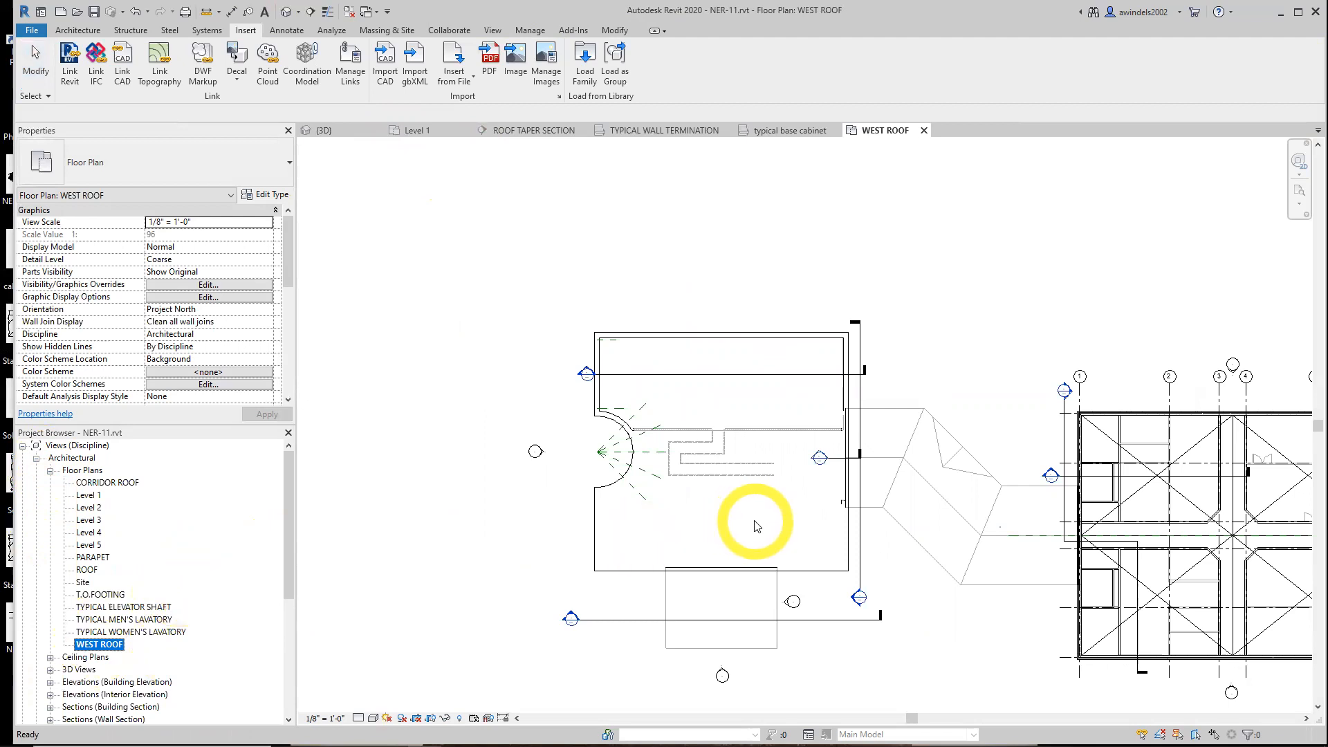
- Set the work plane to the west wing's Steel Truss - Insulation on Metal Deck roof using the Pick a plane option
click(89, 32)
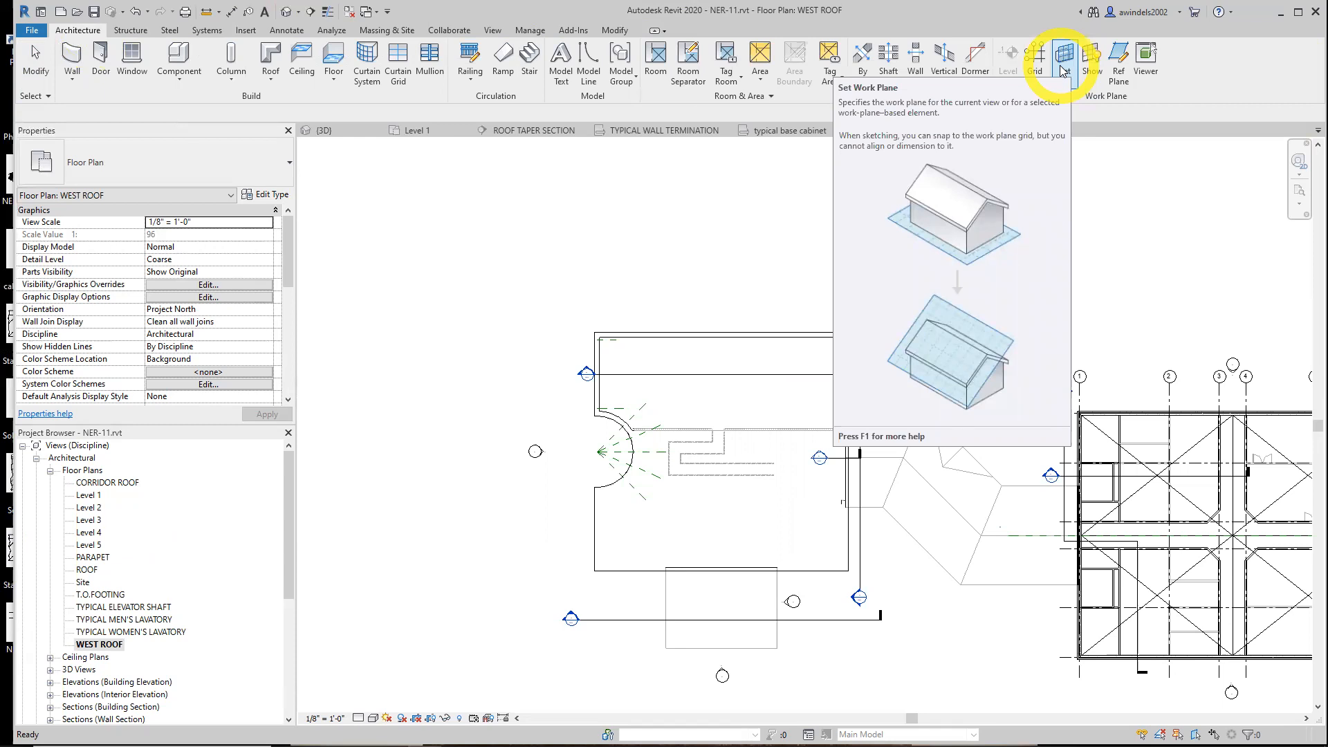
click(1063, 69)
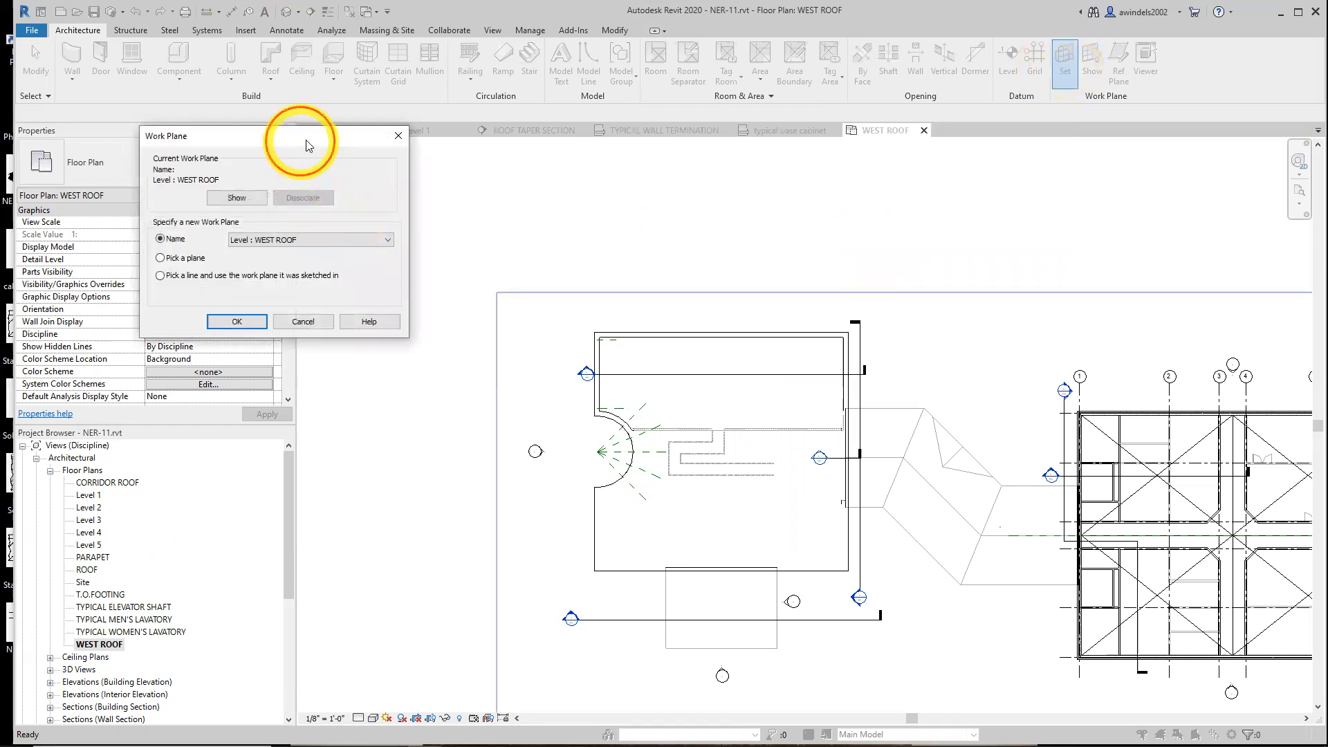
drag(308, 145, 608, 218)
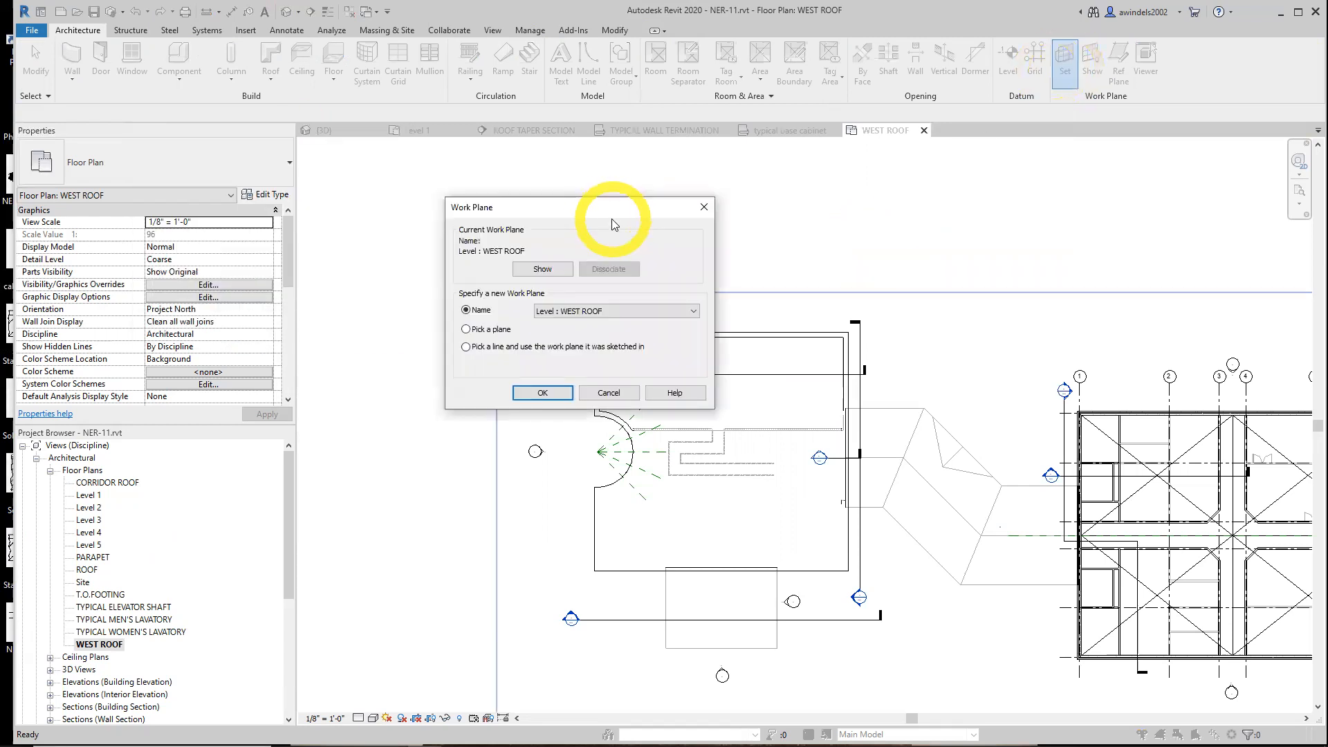
click(492, 331)
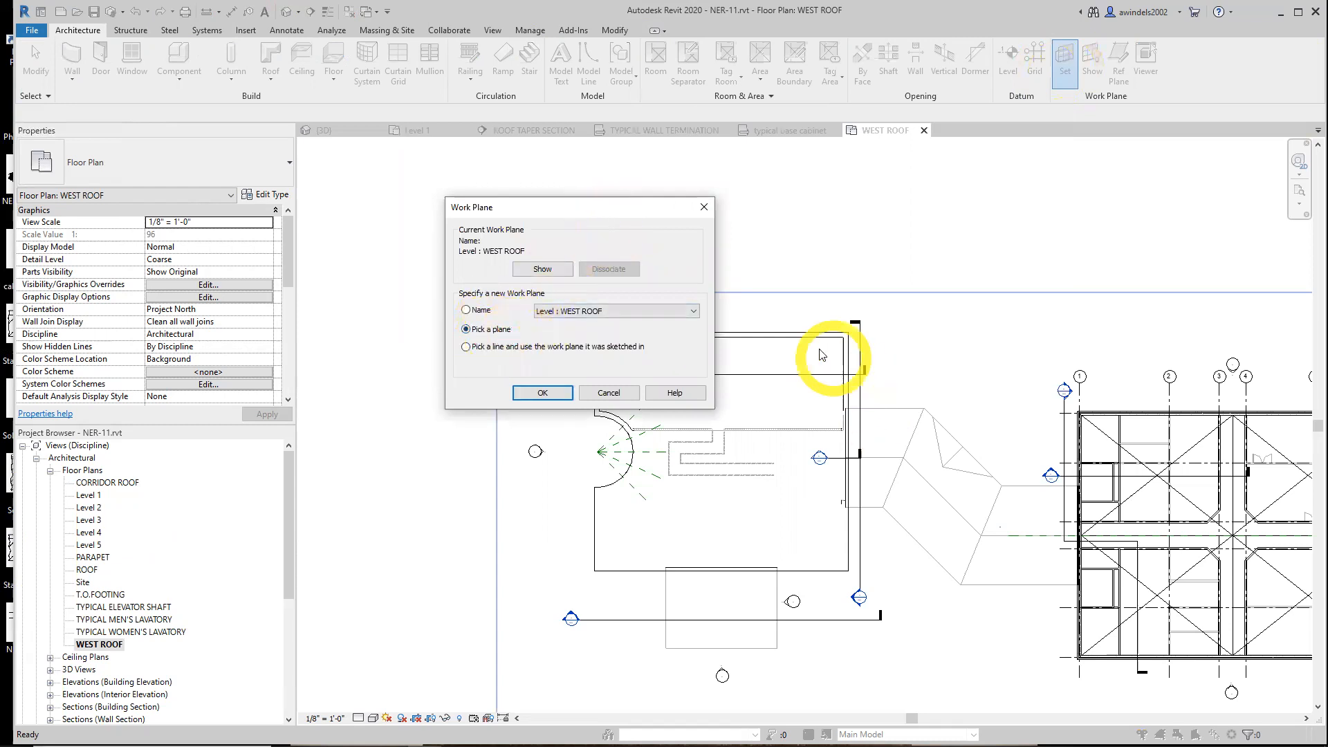
click(543, 393)
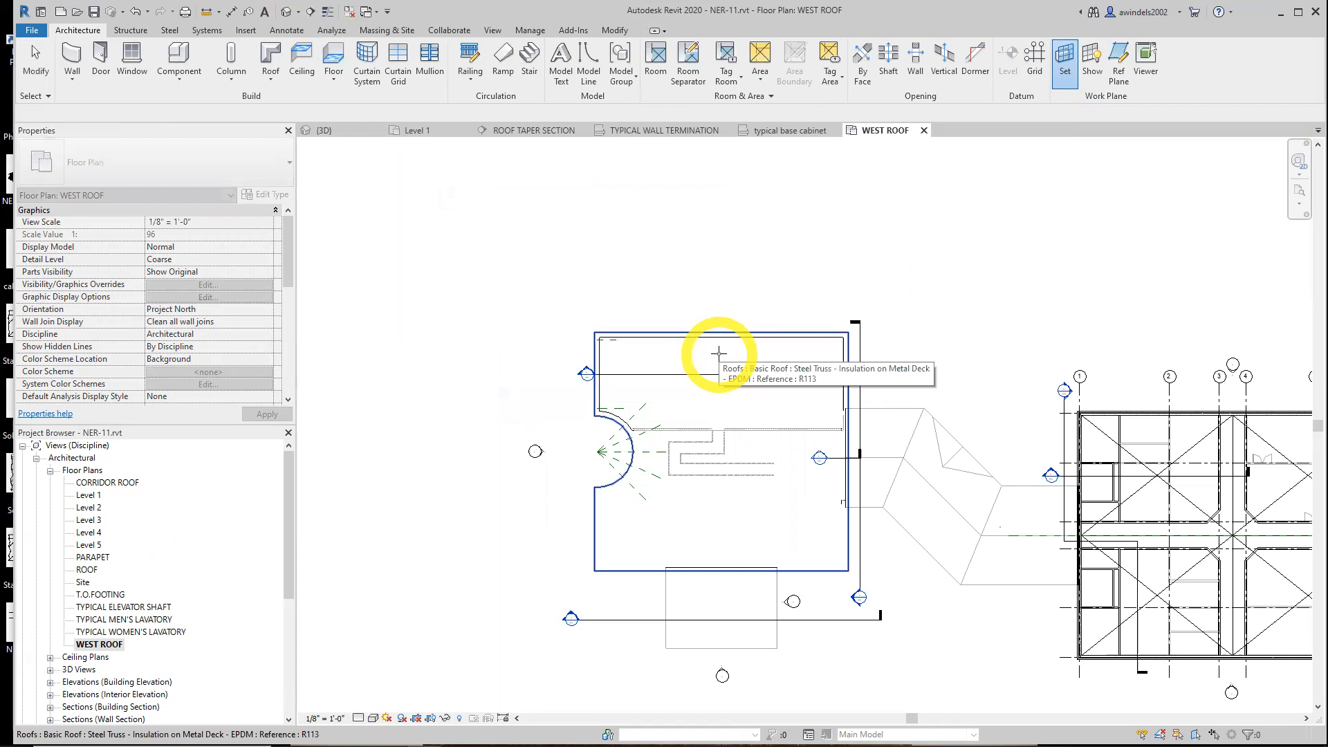
click(719, 353)
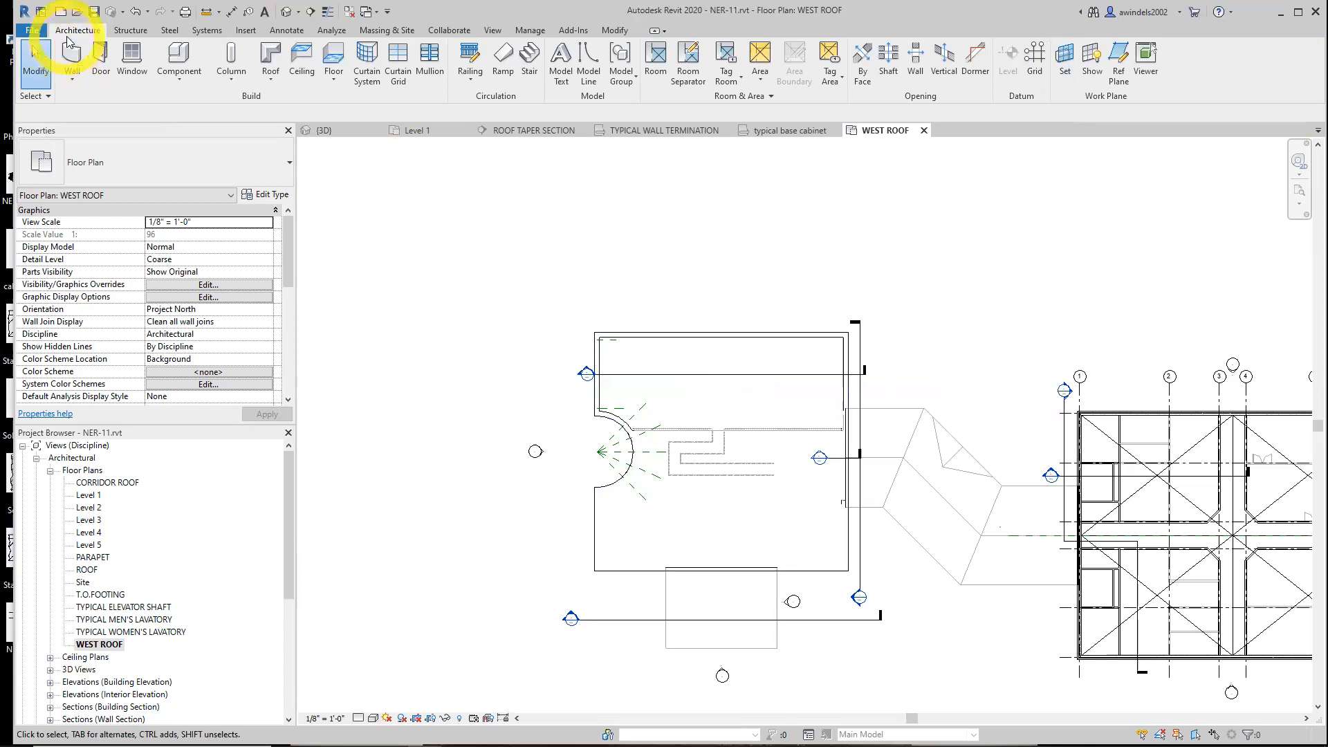
- Draw a Medium Lines model arc of 80'-0" radius between the west roof's two upper corners, bulging into the roof
click(590, 74)
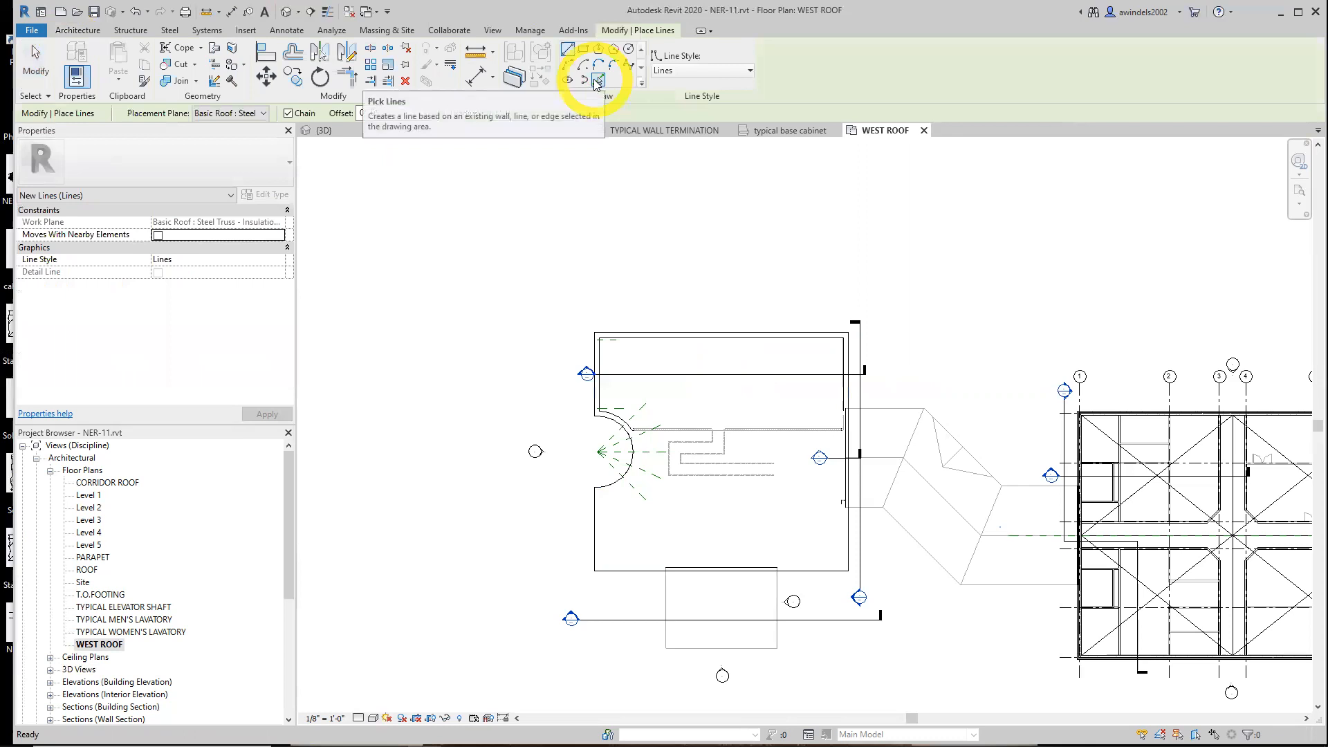
click(692, 69)
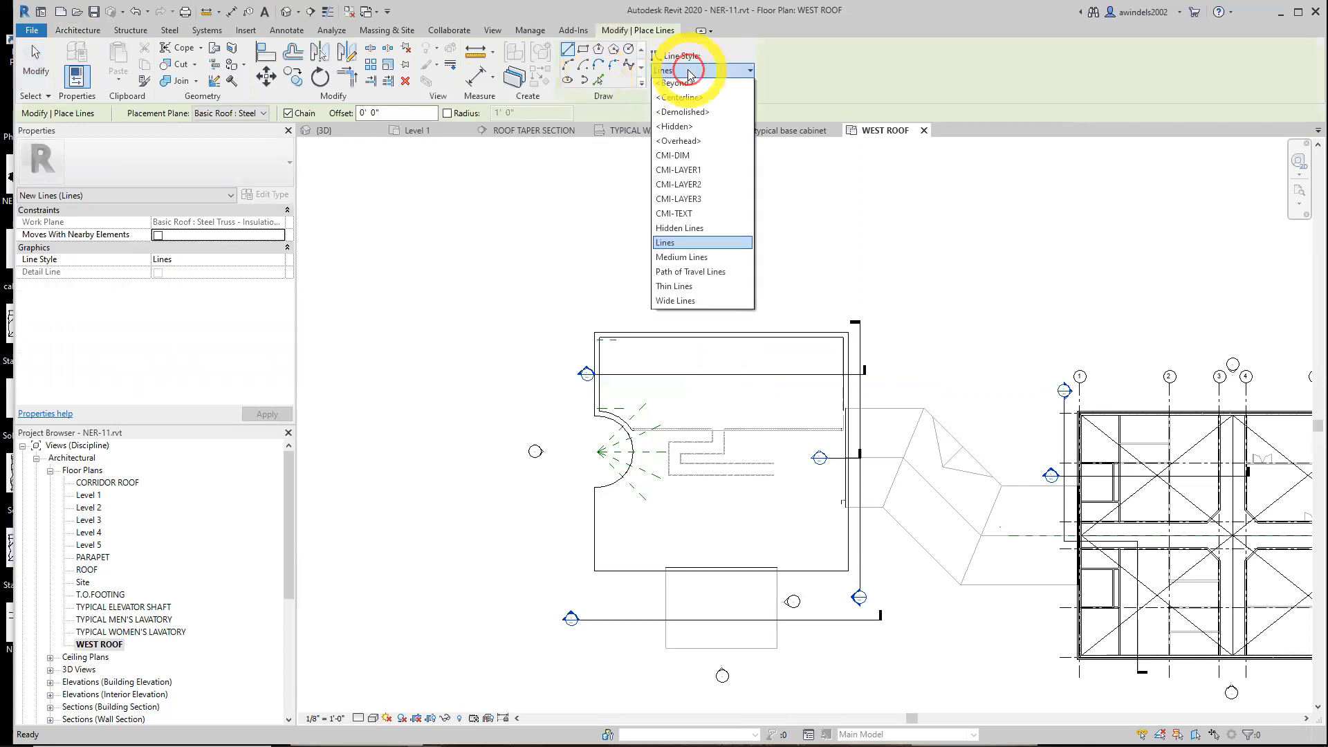
click(691, 260)
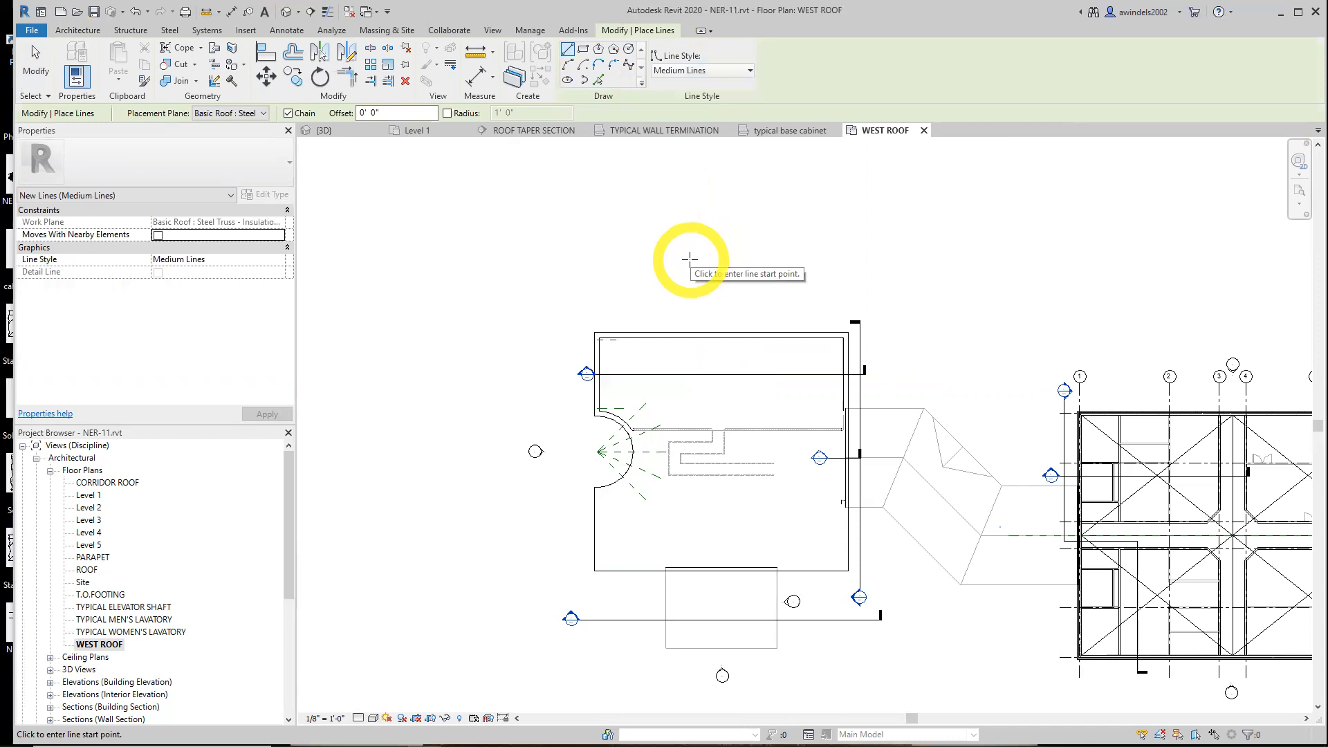
click(568, 64)
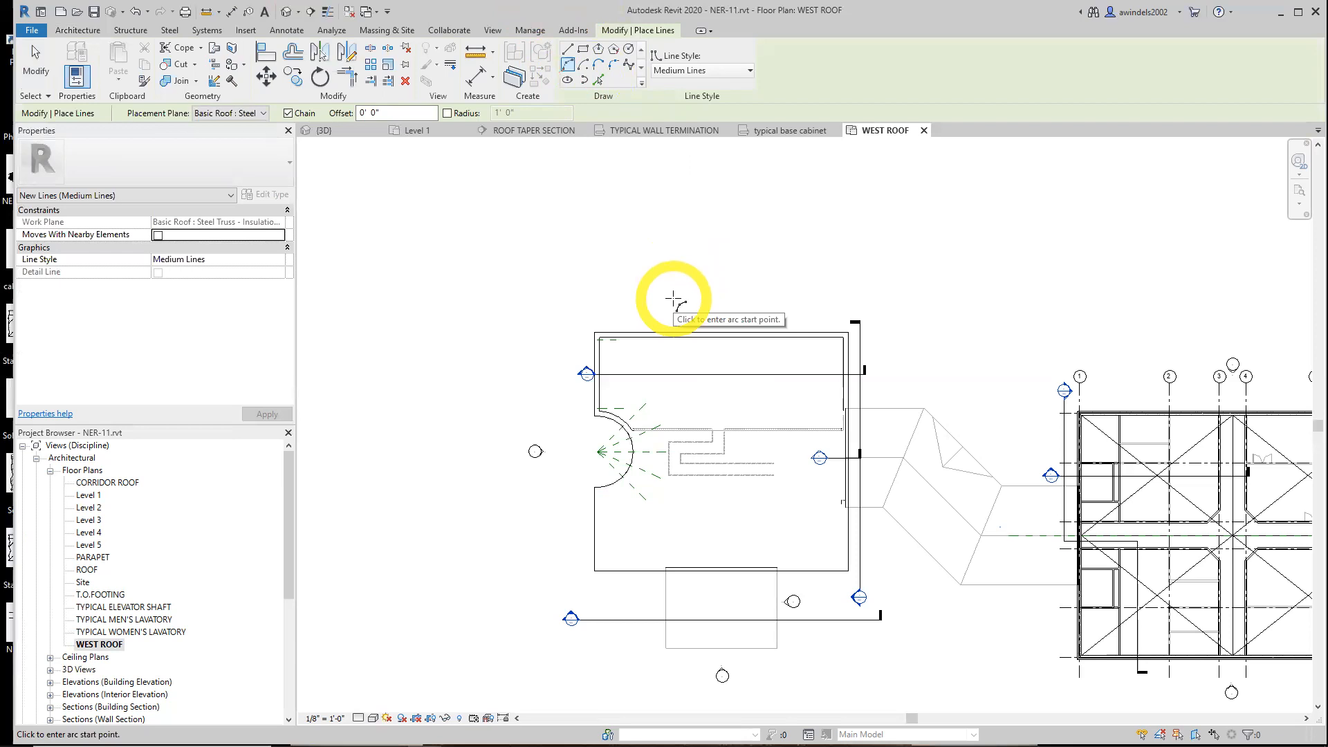
scroll(596, 330, up, 2)
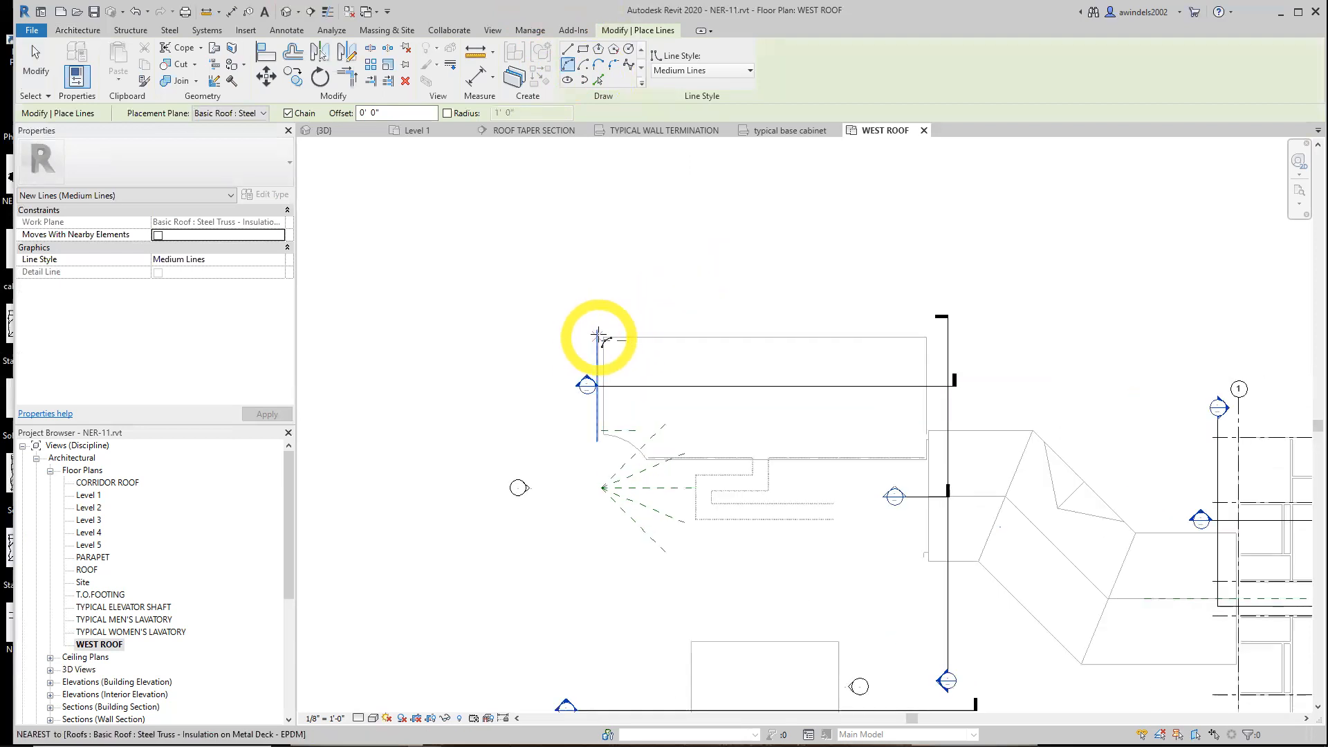
click(596, 331)
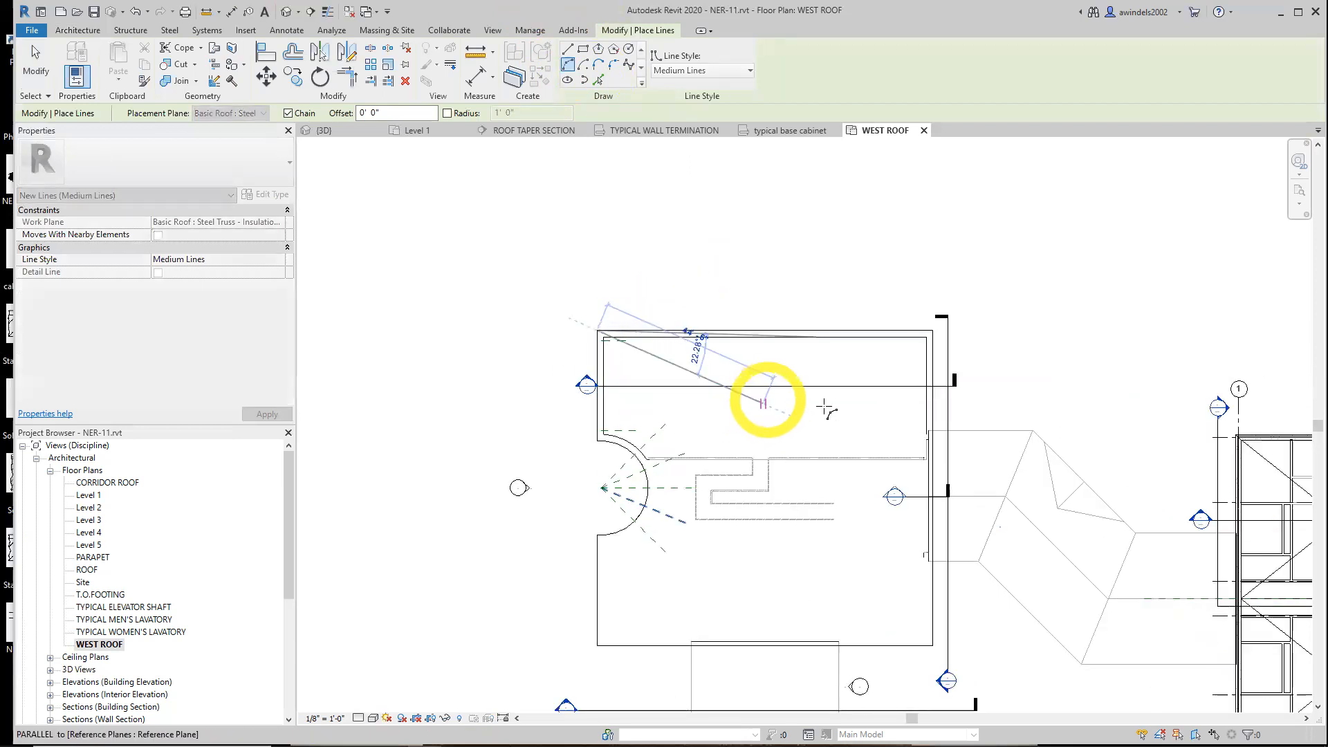
click(932, 335)
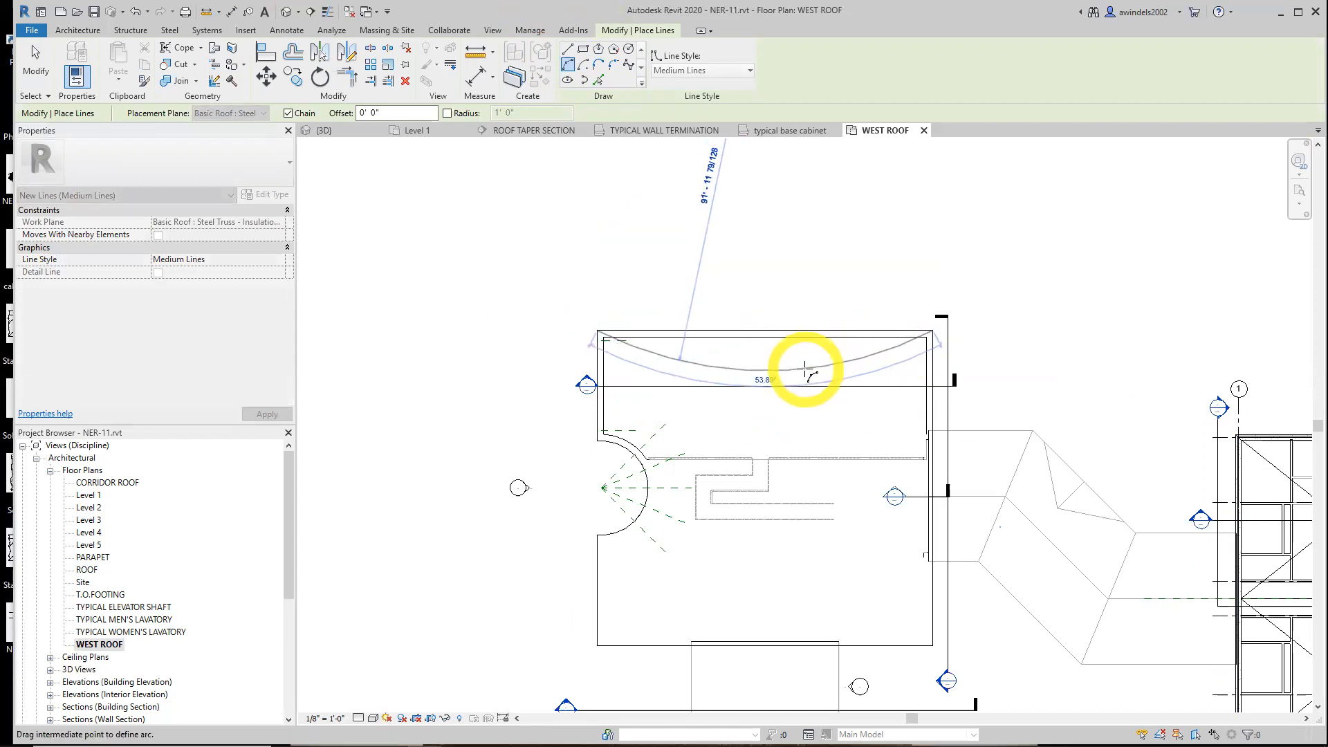
click(807, 368)
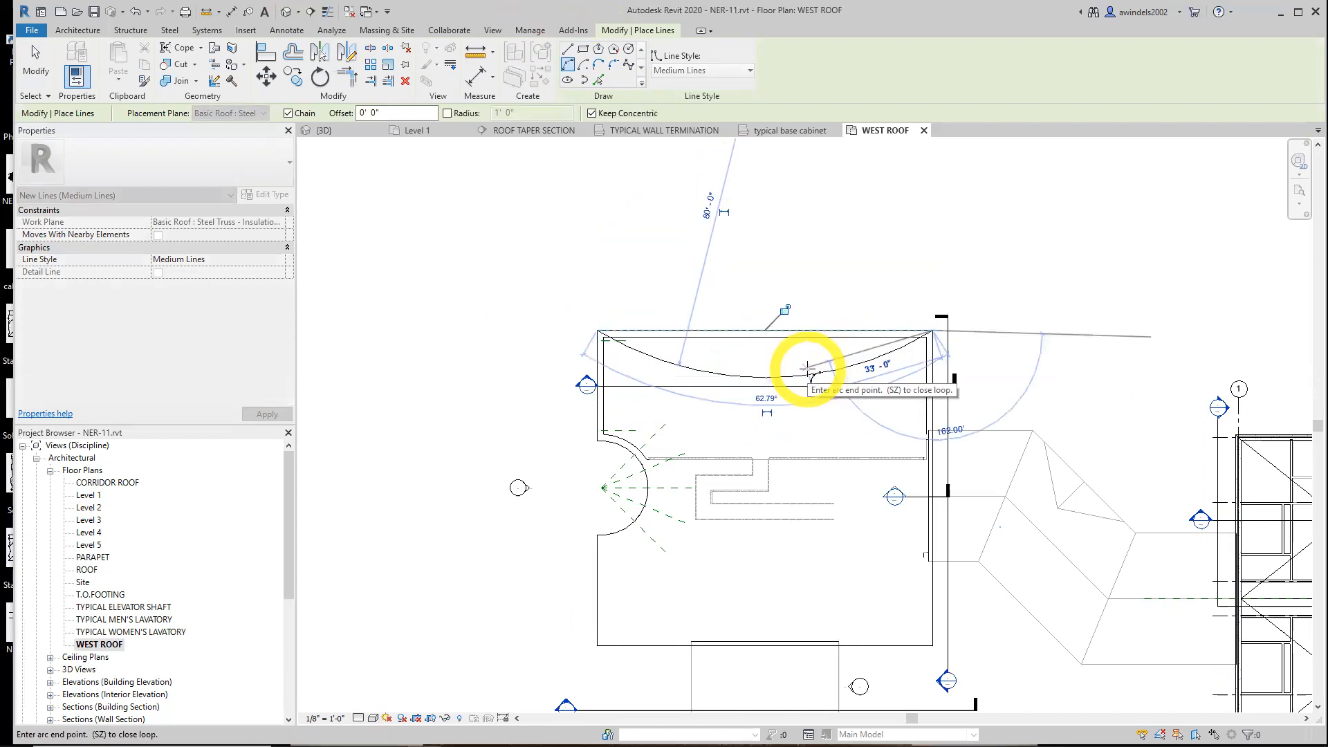
key(Escape)
key(Escape)
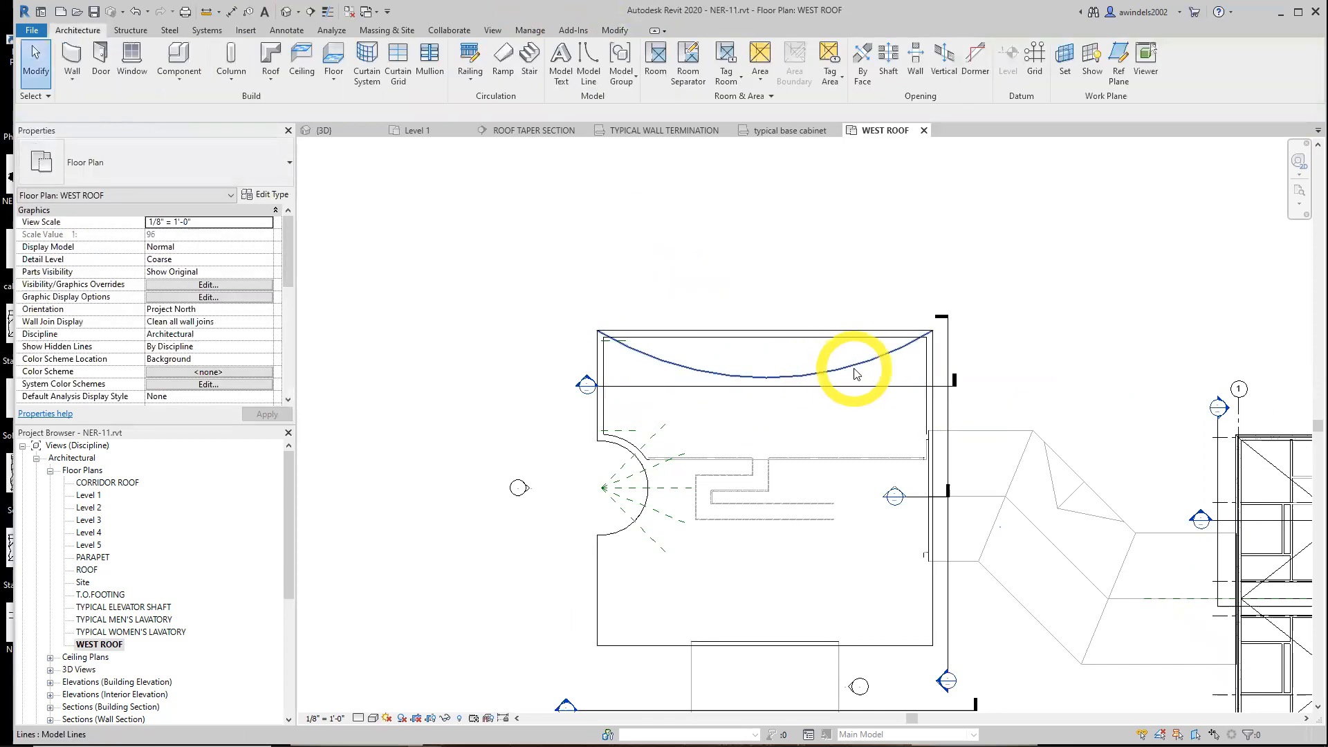
- Select the new arc on the west roof to check its line properties, and clear the selection
click(851, 367)
middle_drag(880, 368, 679, 351)
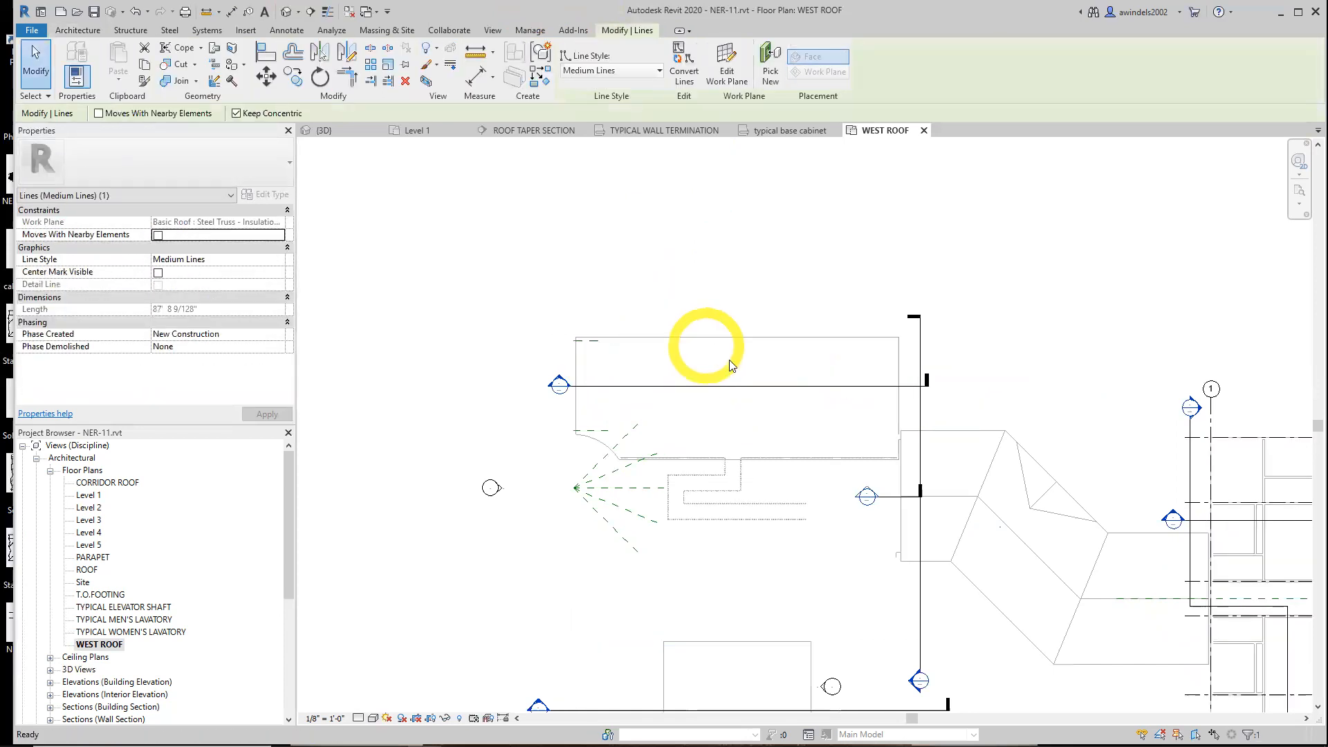
key(Escape)
key(Escape)
scroll(883, 377, down, 1)
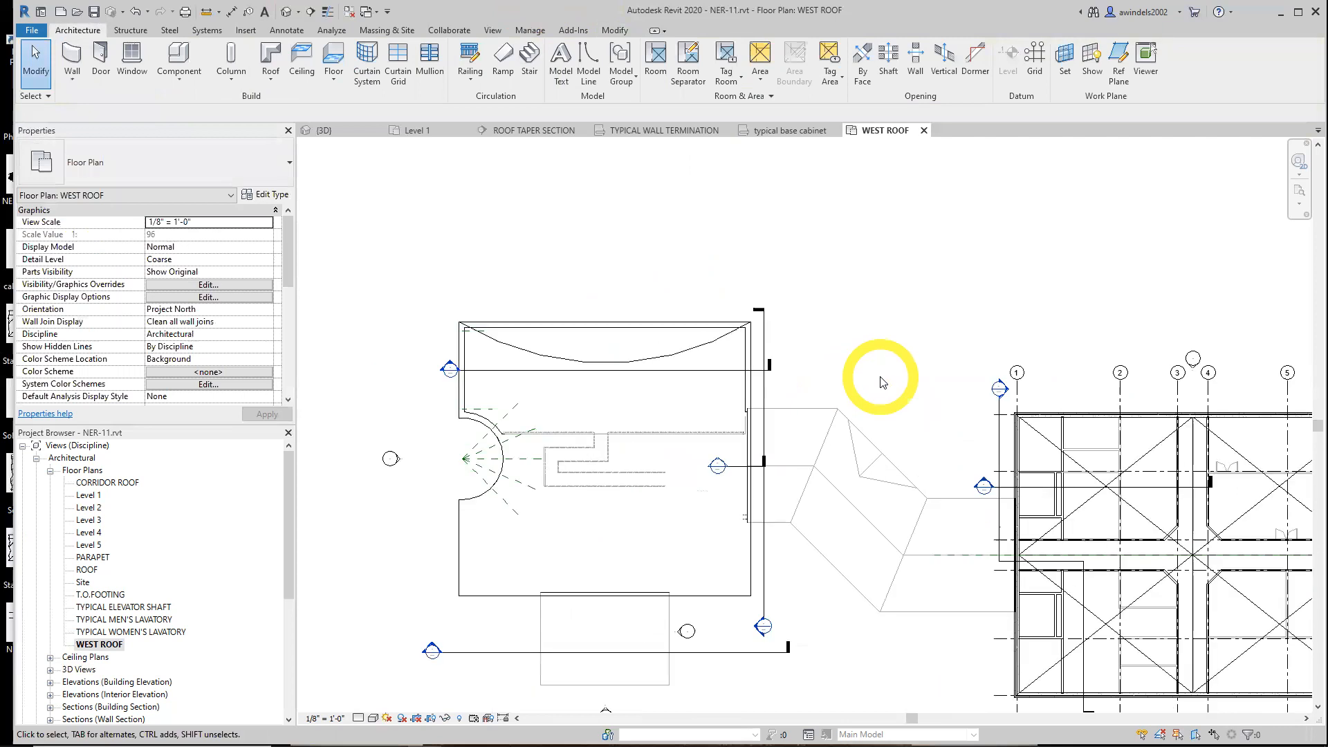
- Inspect the model line arc on the west roof in the 3D view, select it to check its properties, and clear the selection
click(337, 131)
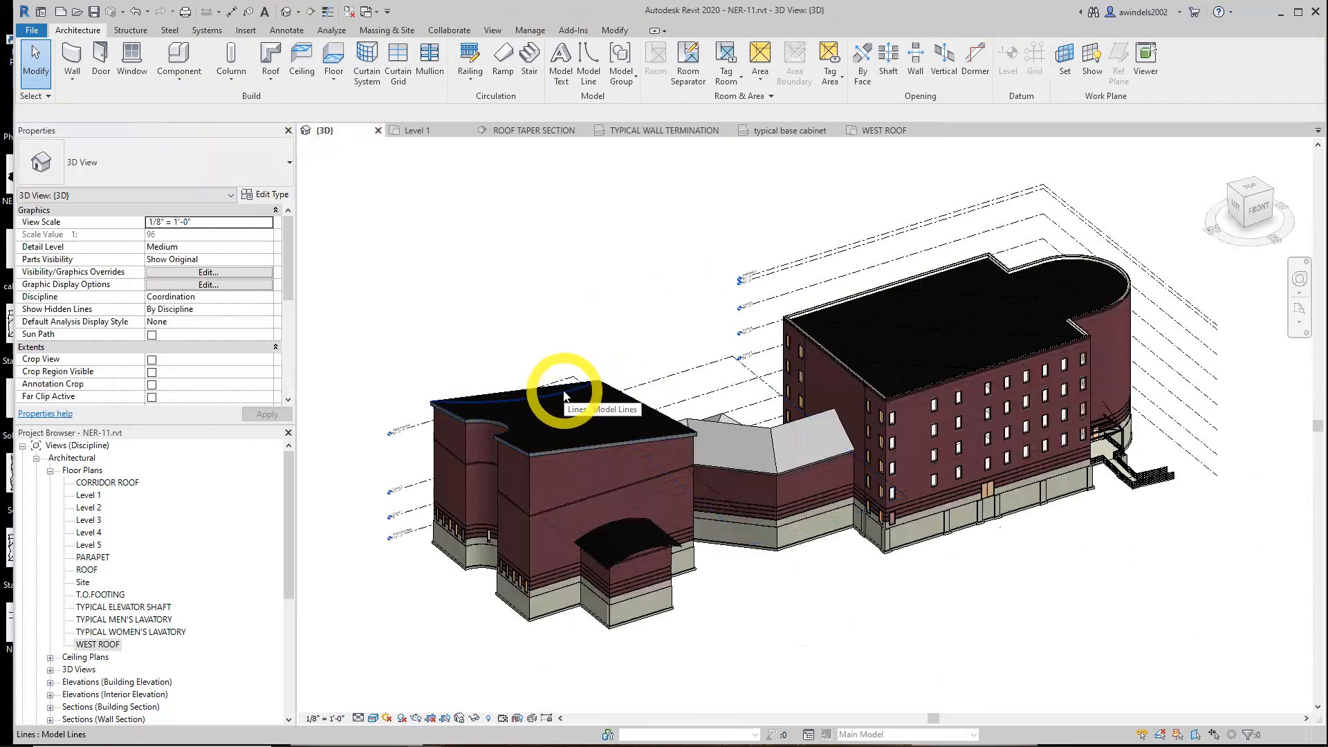
scroll(610, 367, up, 2)
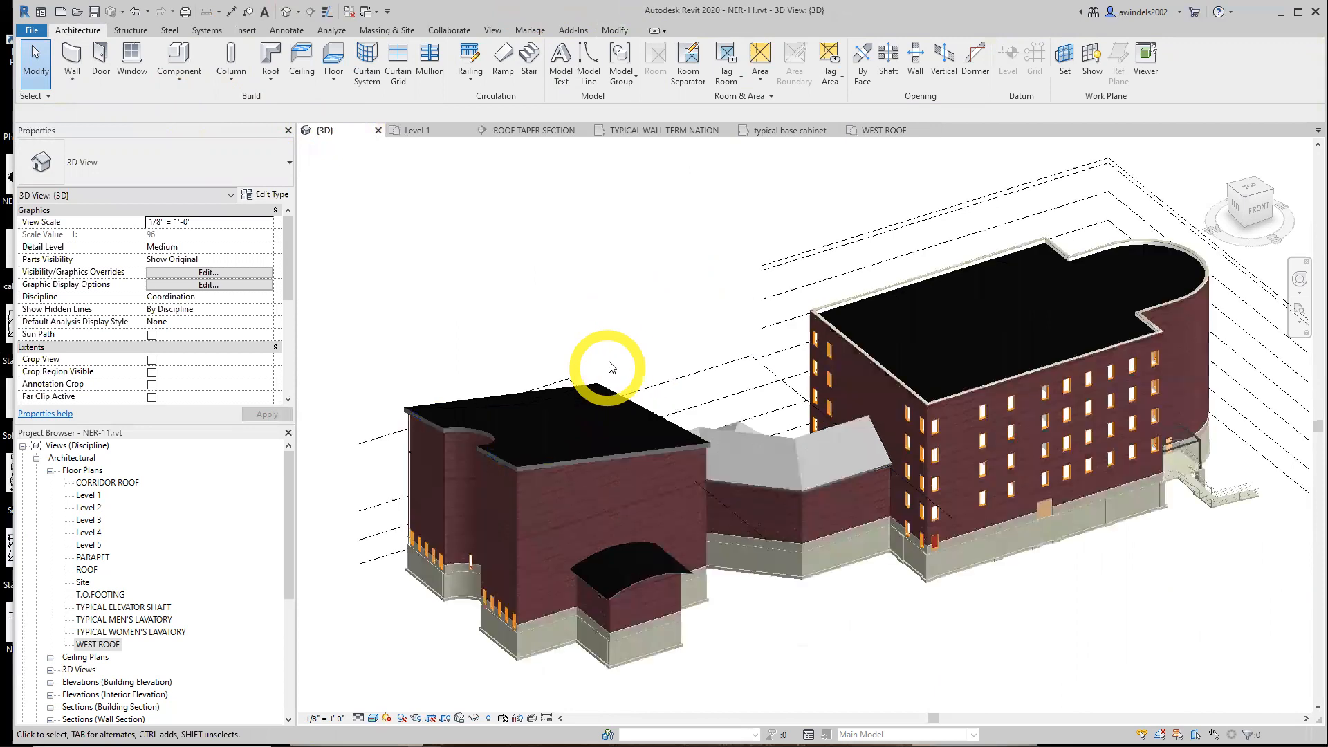
scroll(610, 368, up, 5)
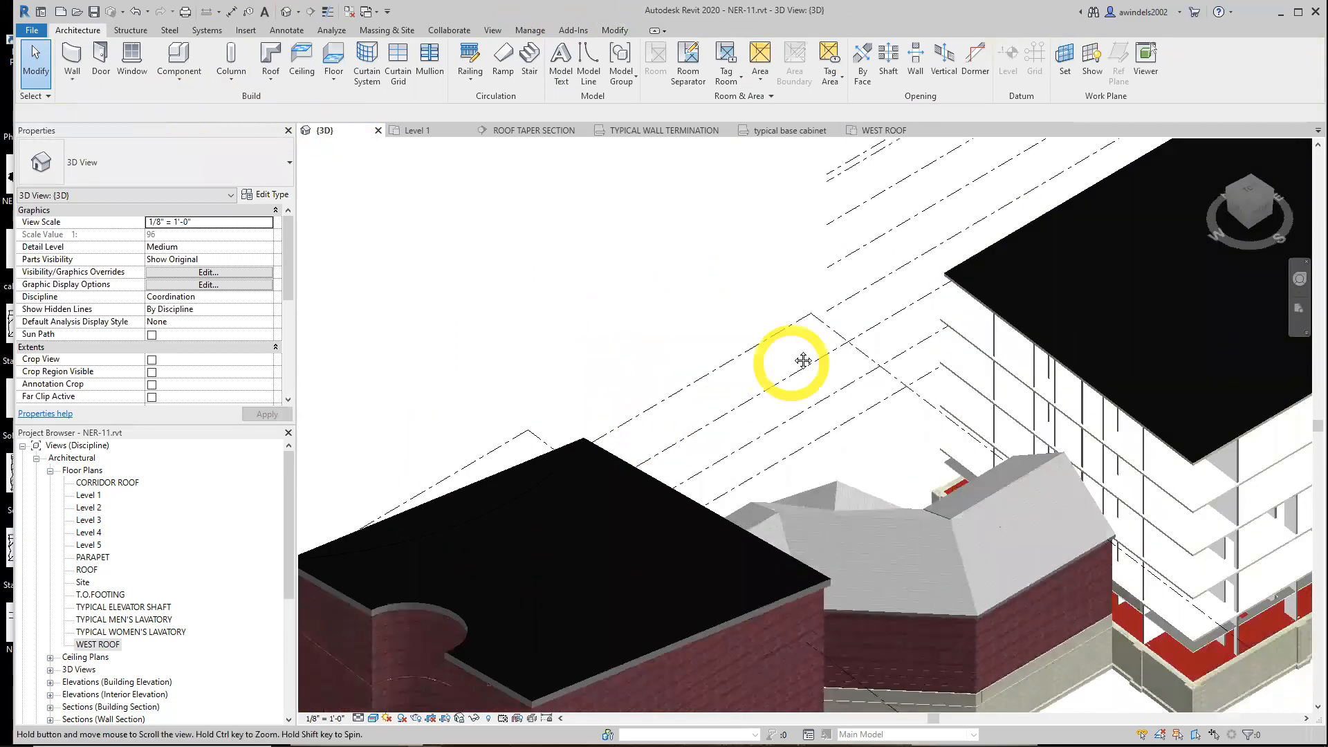
middle_drag(803, 360, 797, 351)
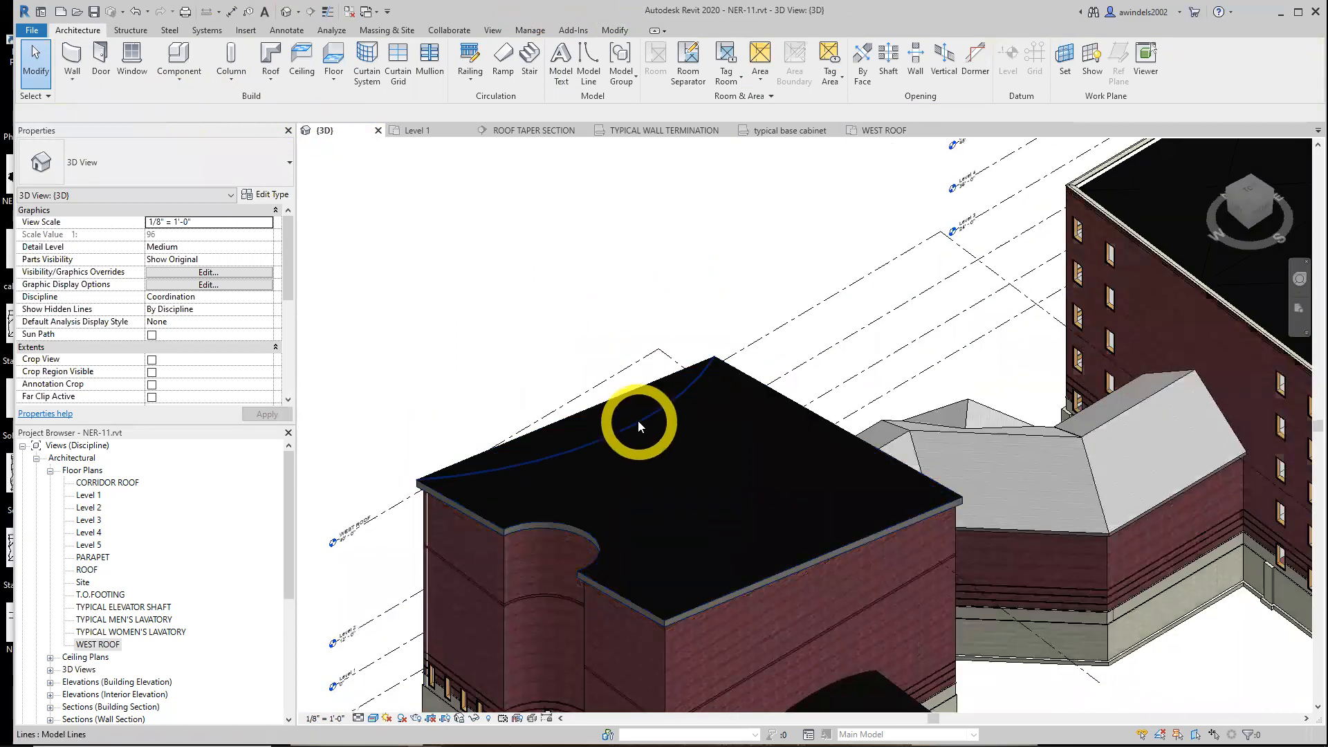
click(638, 421)
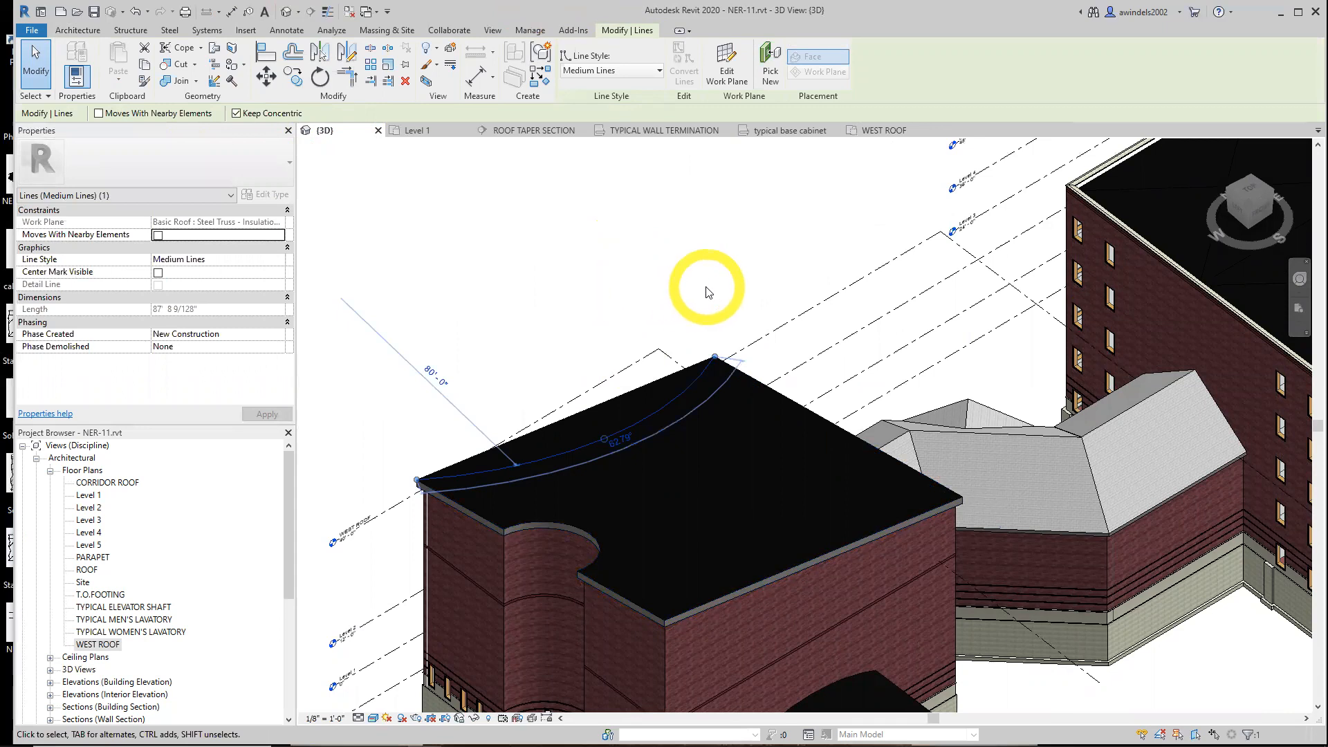
middle_drag(737, 292, 763, 241)
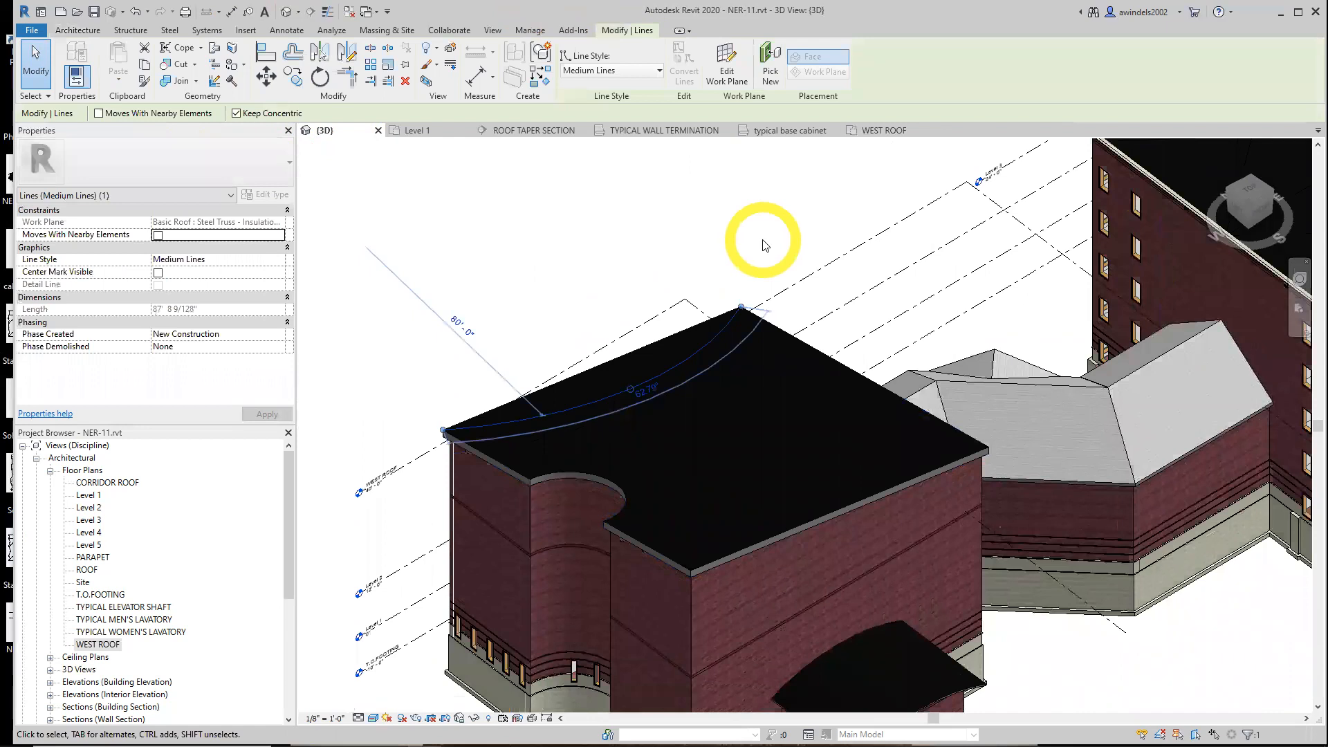
scroll(764, 246, down, 4)
click(757, 248)
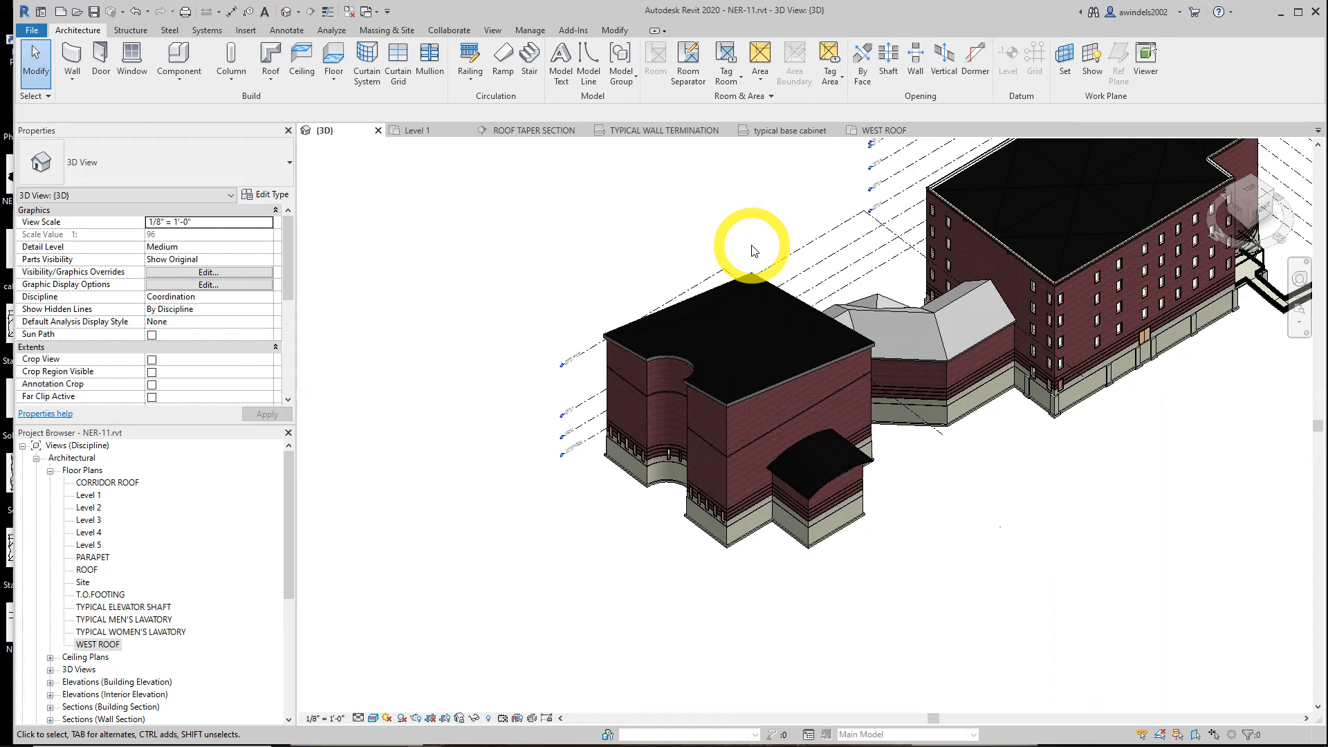
- Open the ROOF TAPER SECTION view and examine the brick tie, blocking and masonry details in the wall below the parapet
click(652, 133)
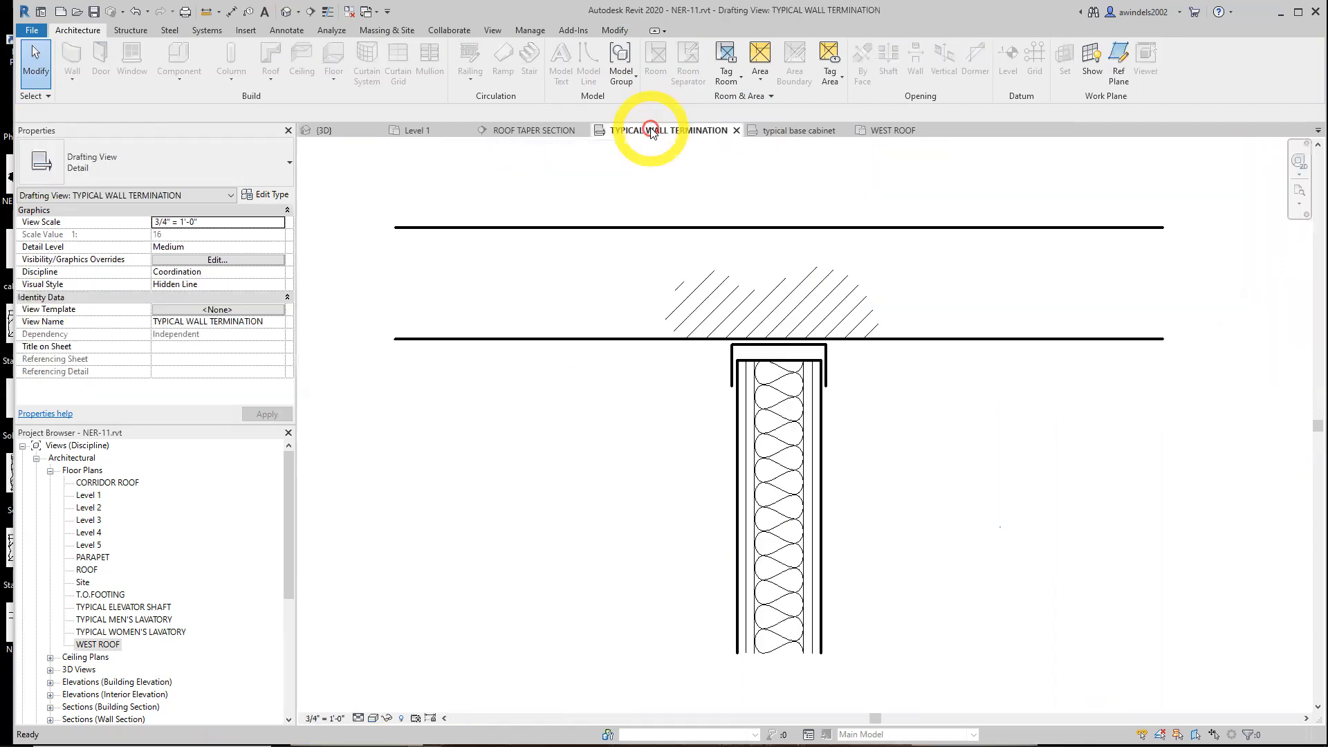
click(526, 133)
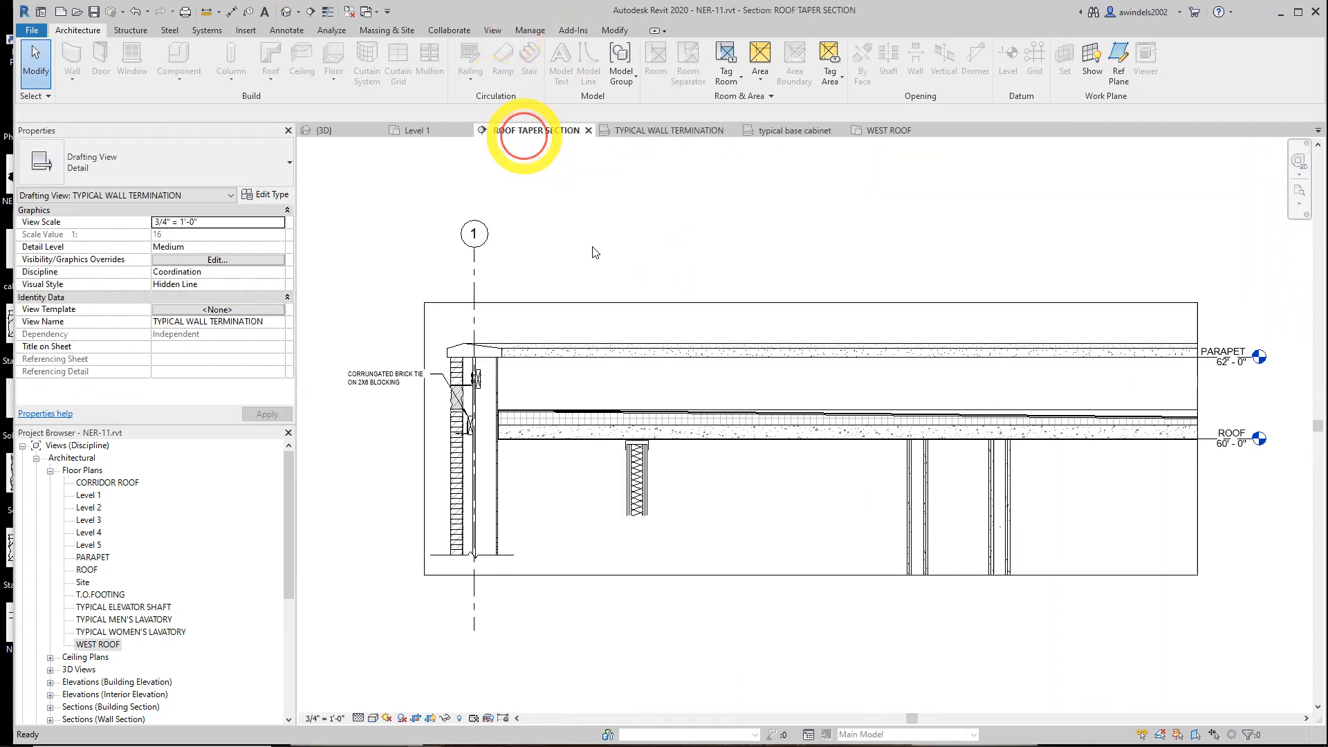
scroll(456, 415, up, 5)
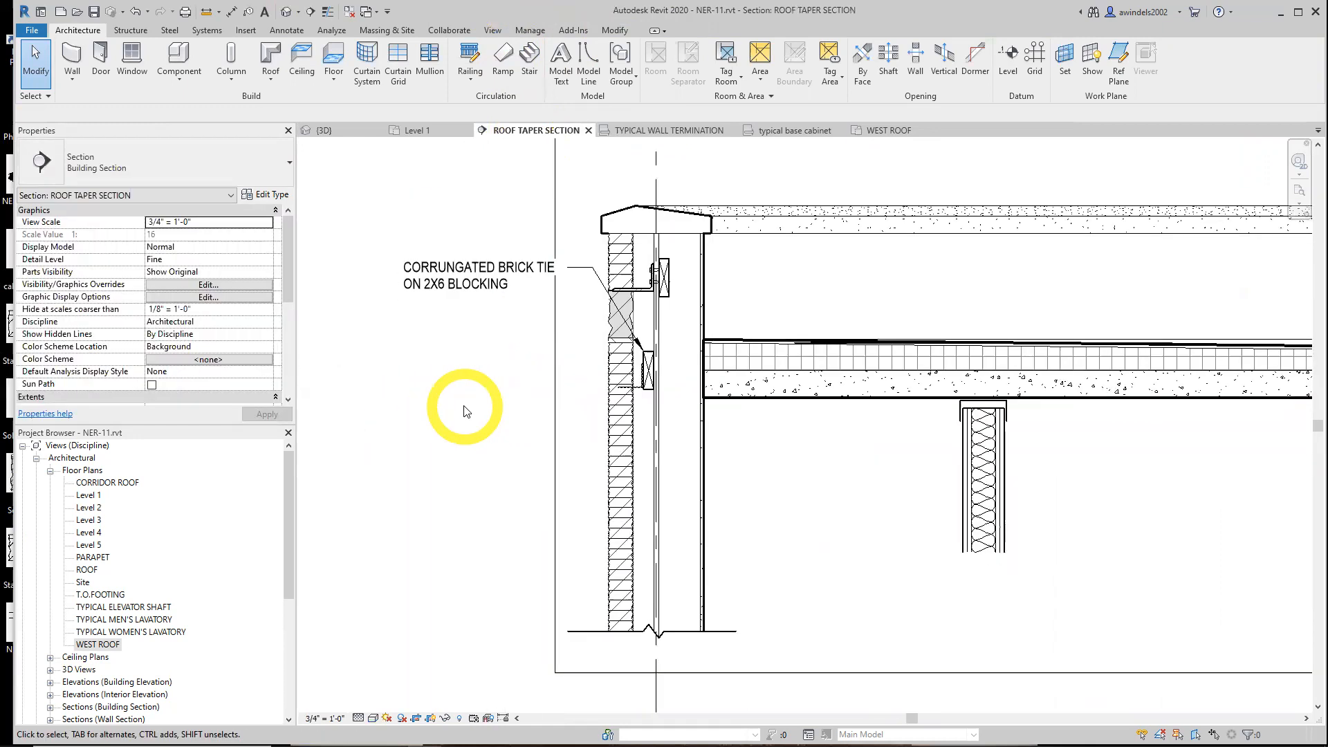
scroll(579, 284, up, 3)
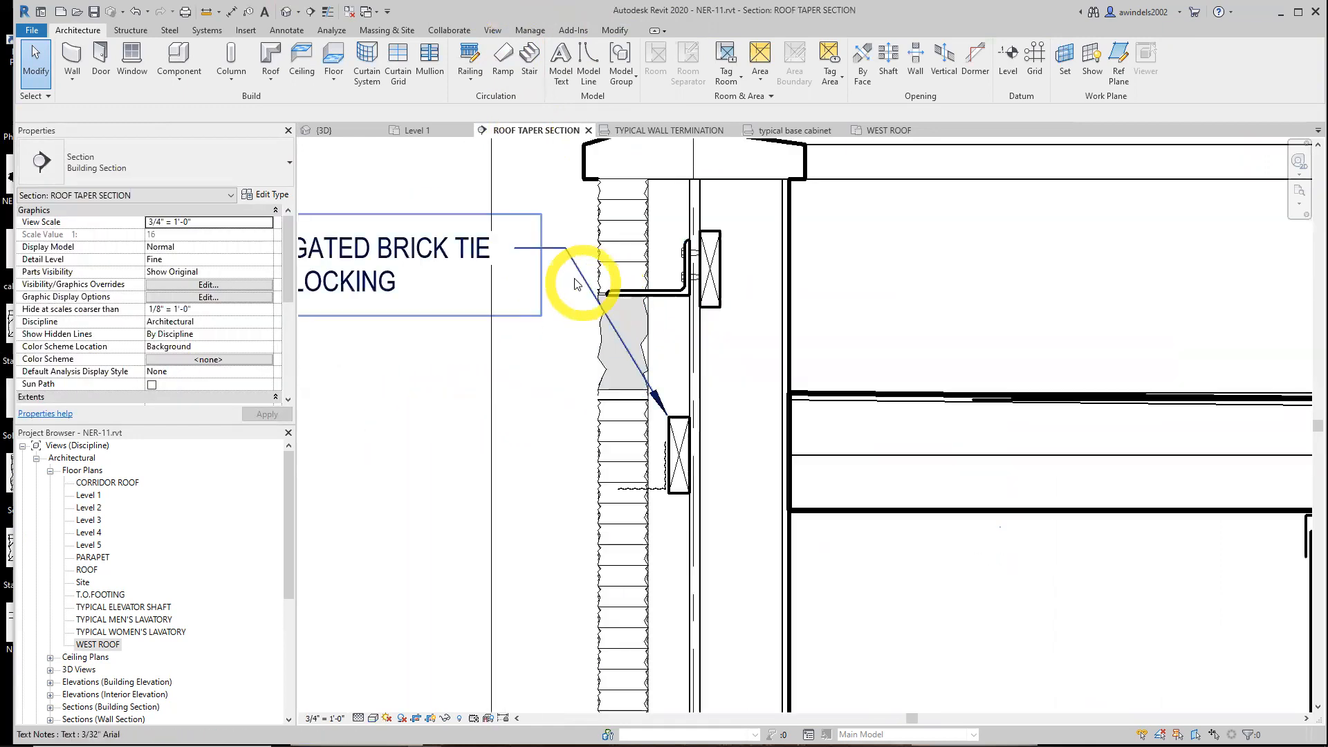
click(612, 391)
click(424, 368)
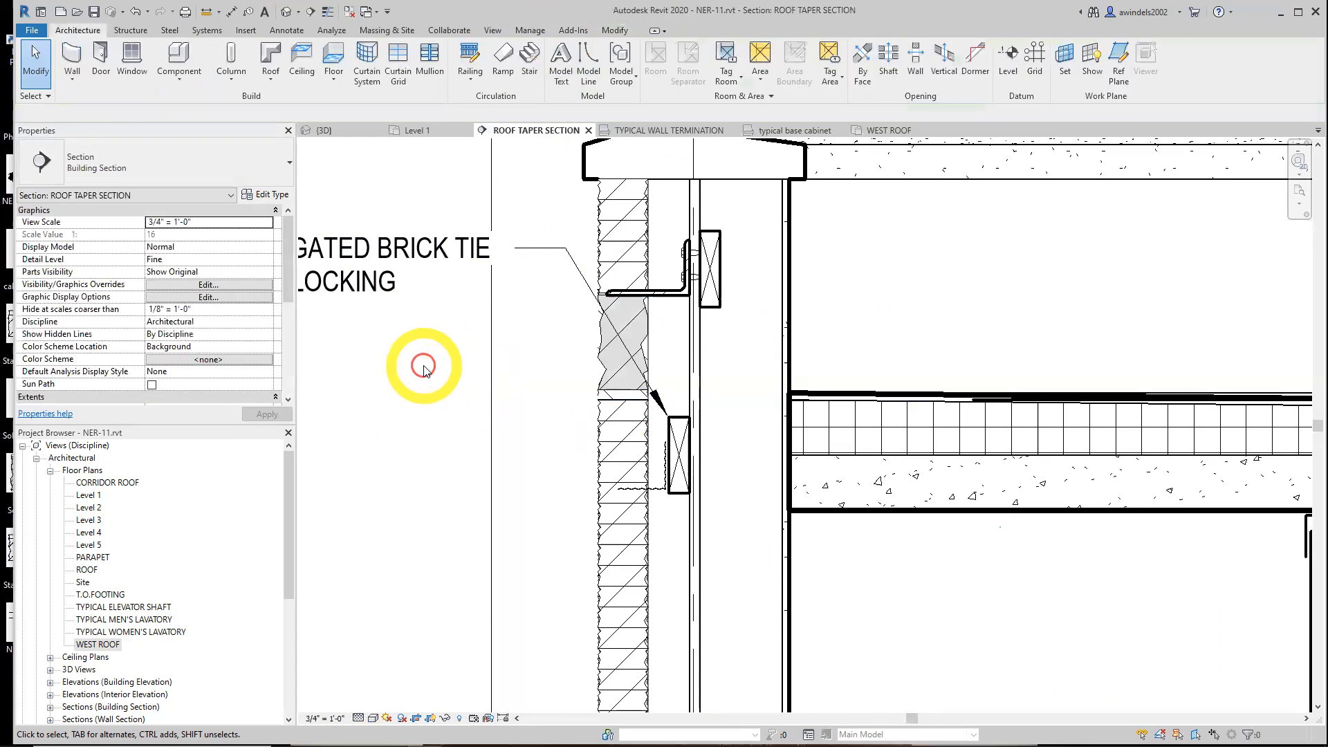
- Review the TYPICAL WALL TERMINATION and typical base cabinet drafting views, and select the model line arc in the WEST ROOF floor plan
click(686, 130)
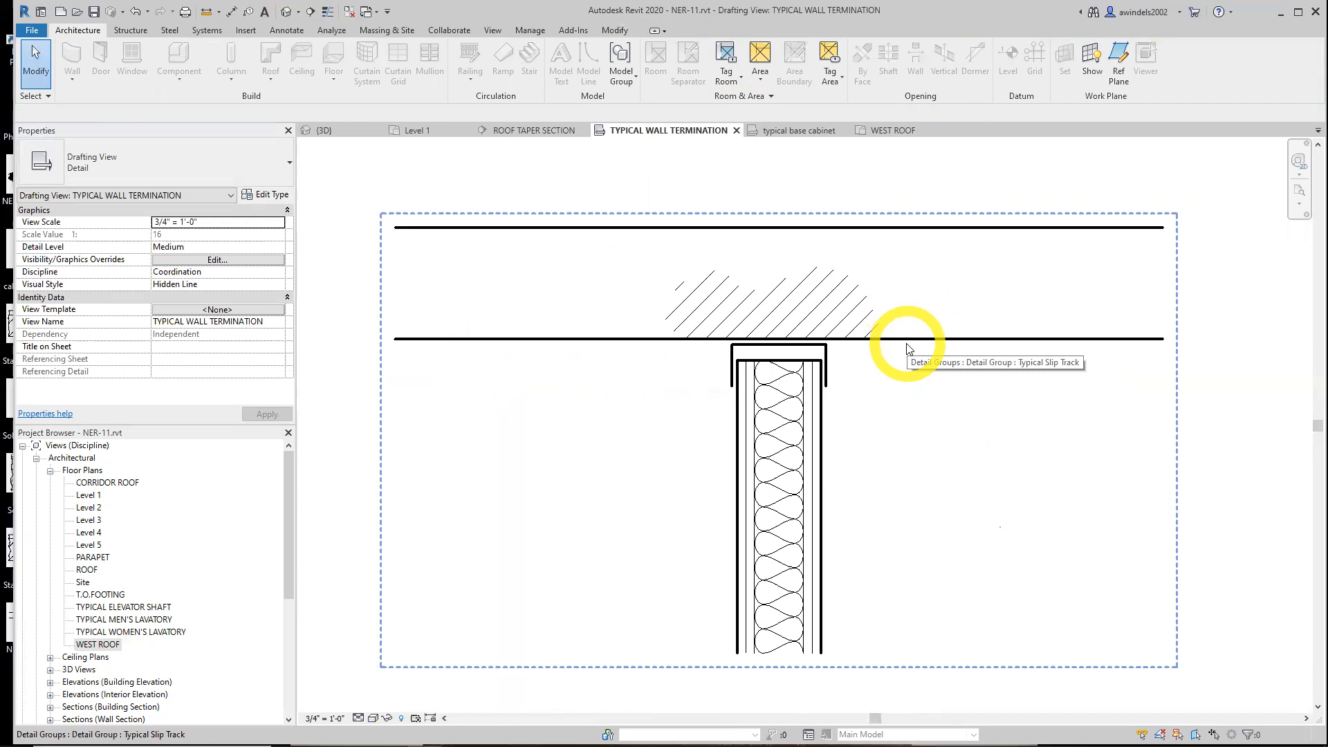
click(788, 131)
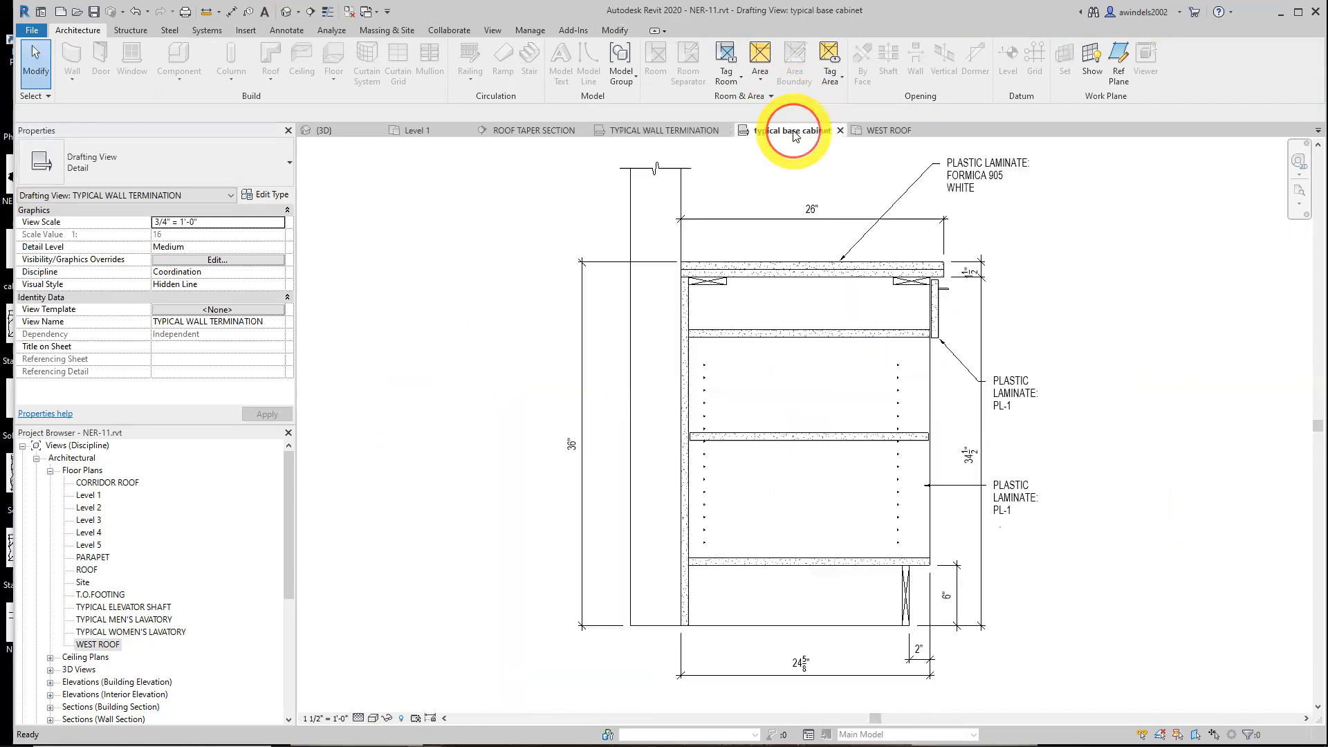
click(689, 132)
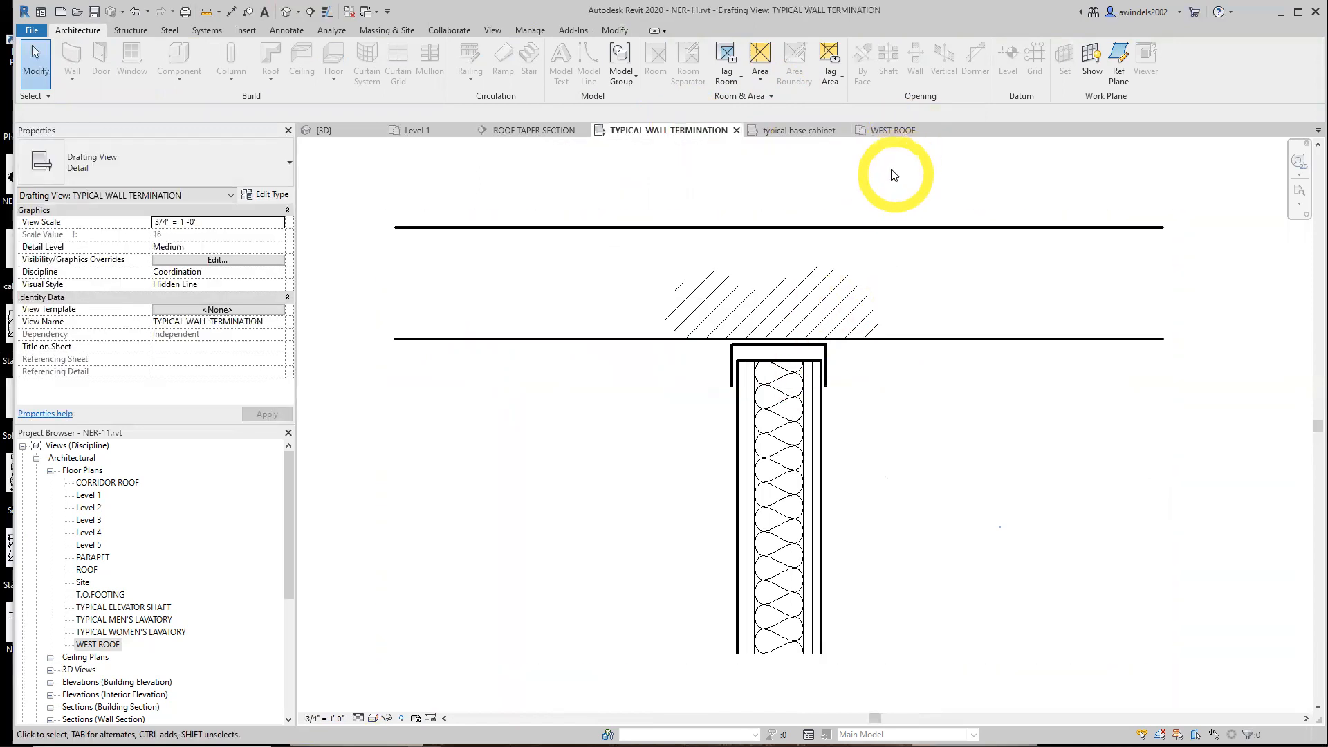
click(900, 135)
click(657, 357)
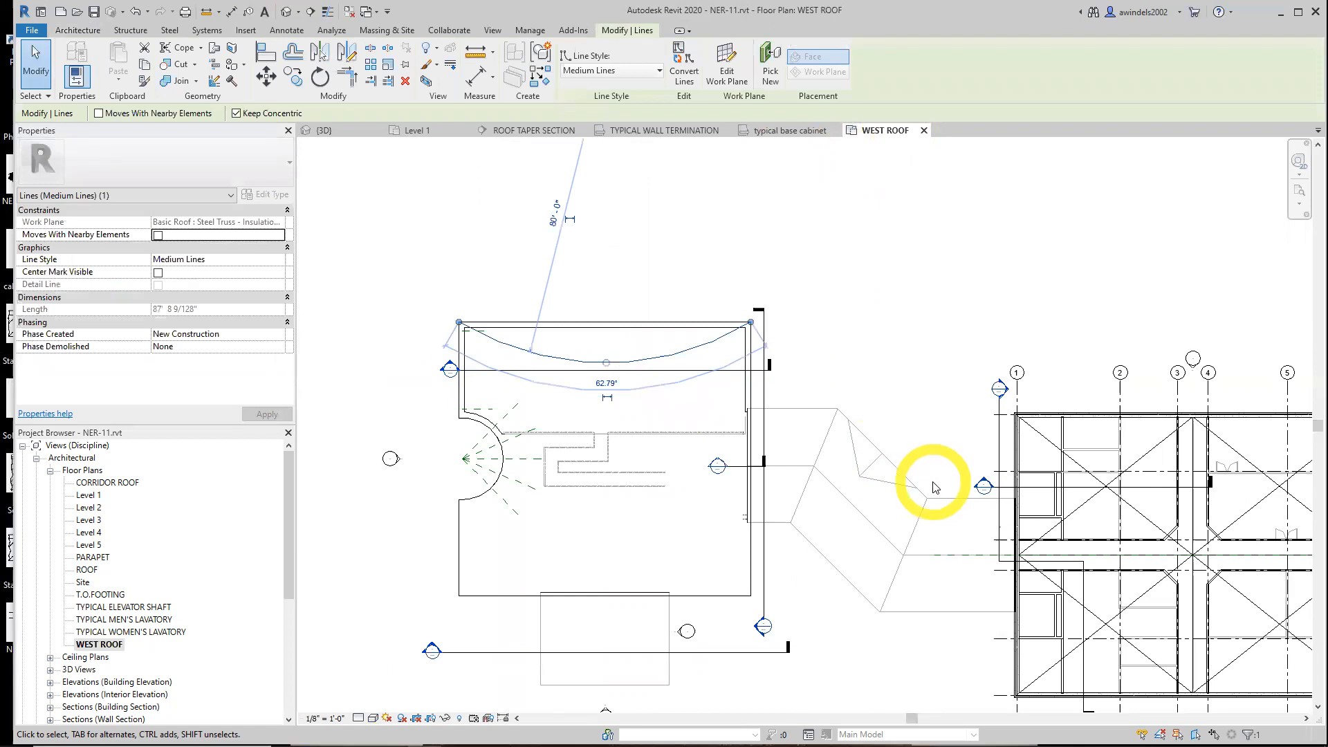